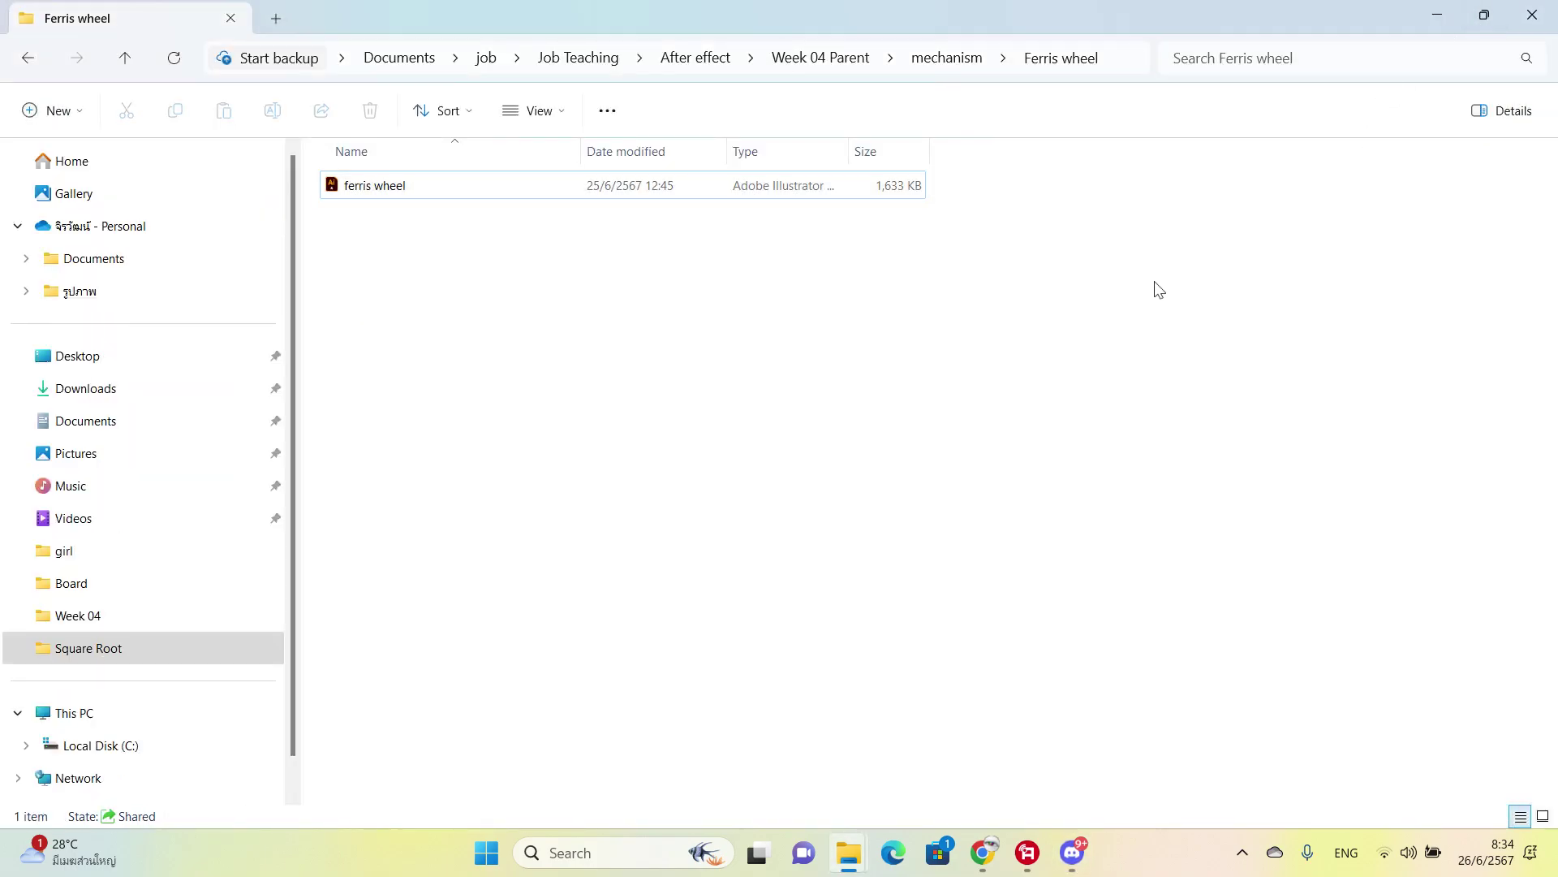
{"action": "left_click", "coordinate": [1071, 852]}
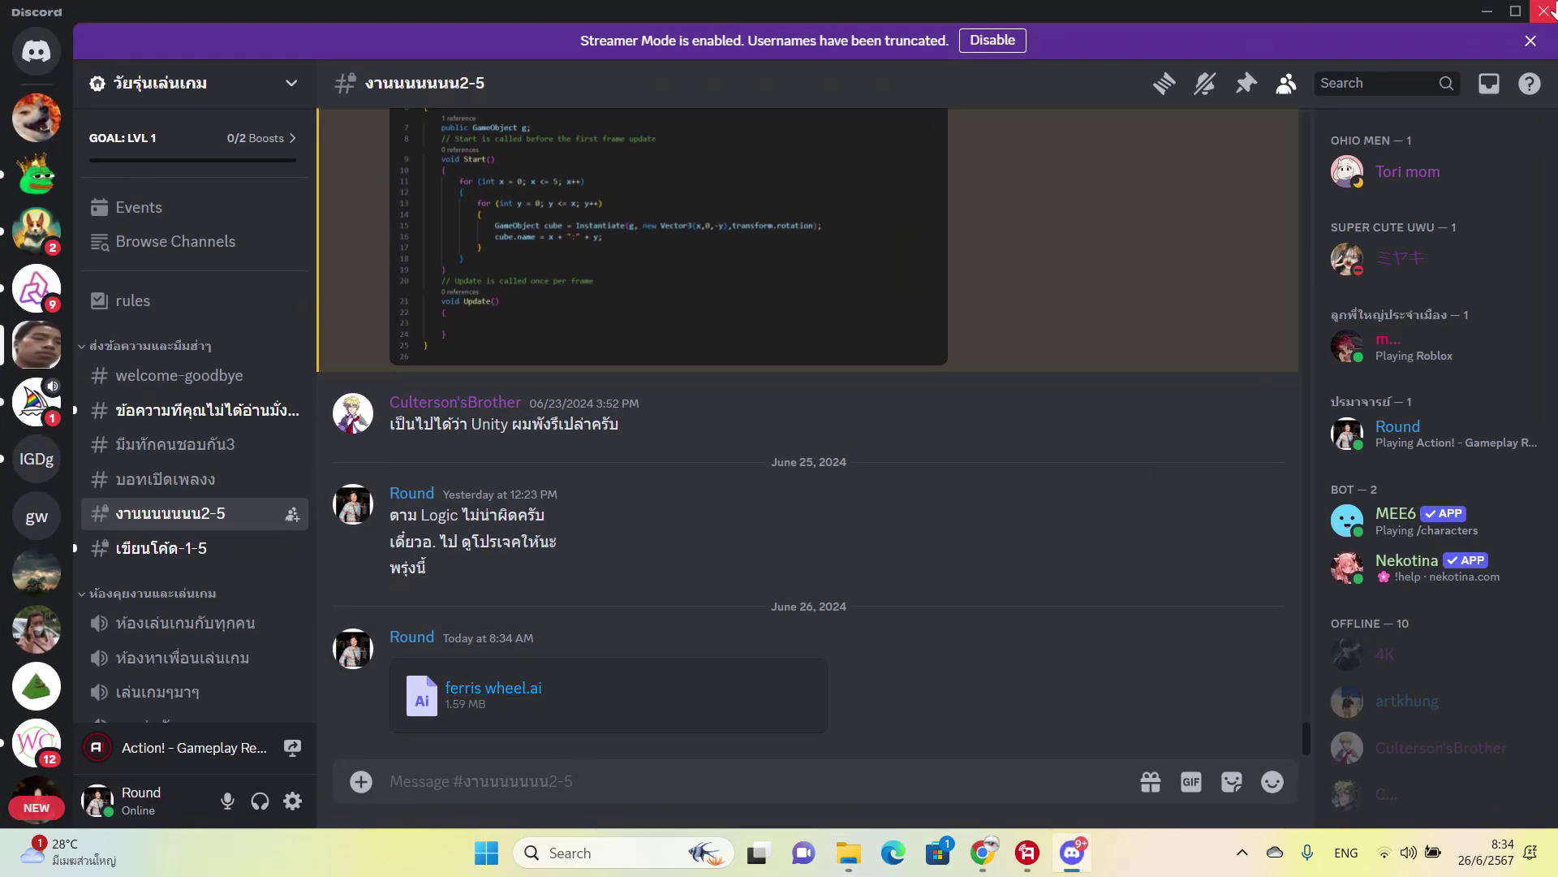
{"action": "left_click", "coordinate": [1487, 12]}
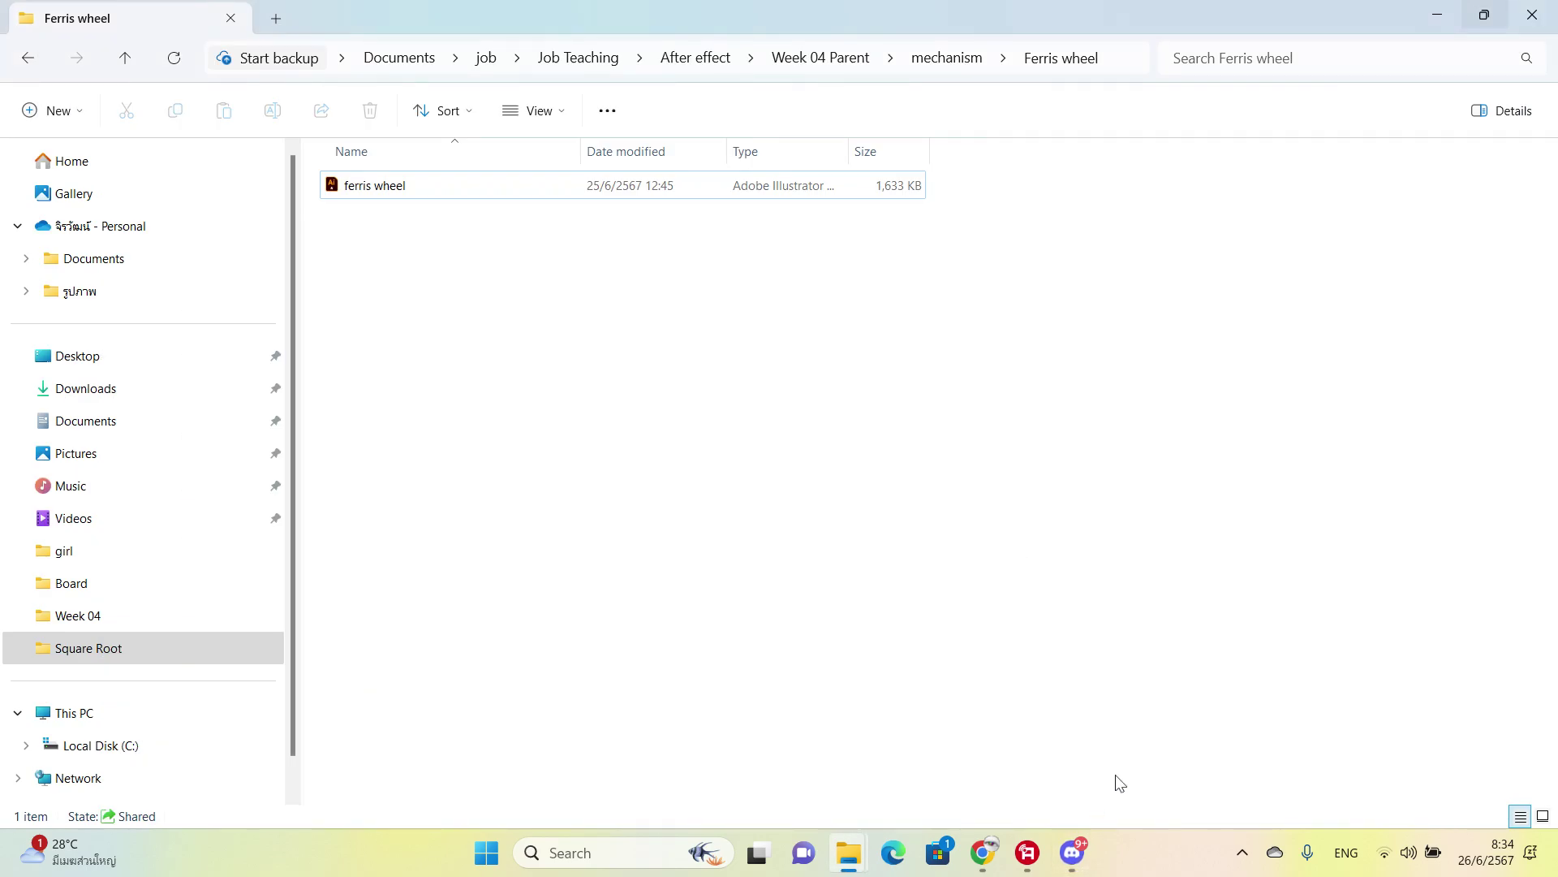
{"action": "key", "text": "super"}
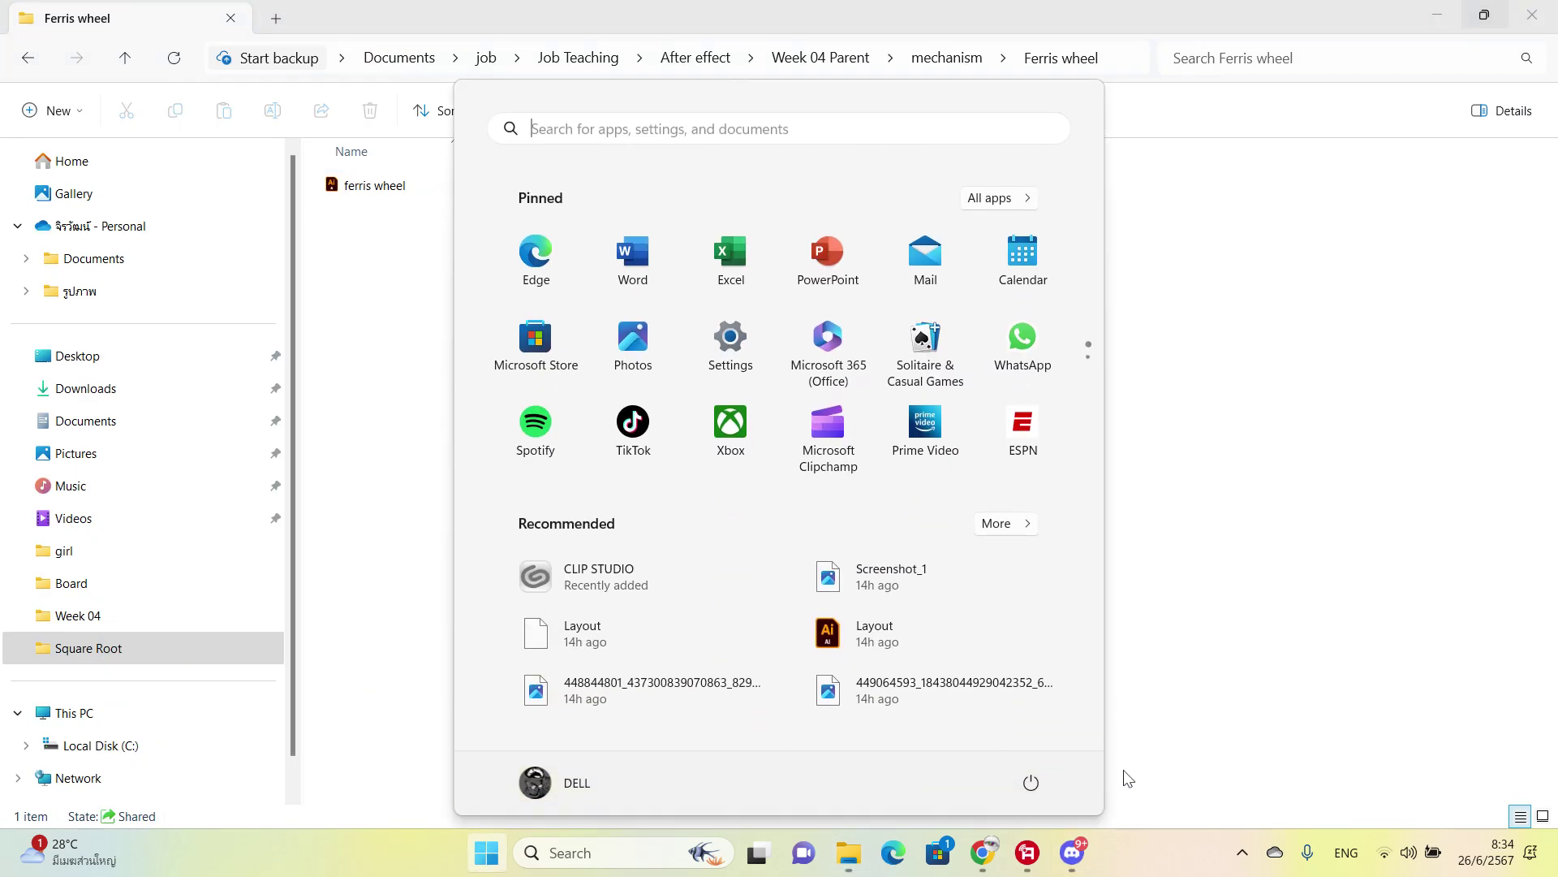
{"action": "left_click", "coordinate": [1299, 626]}
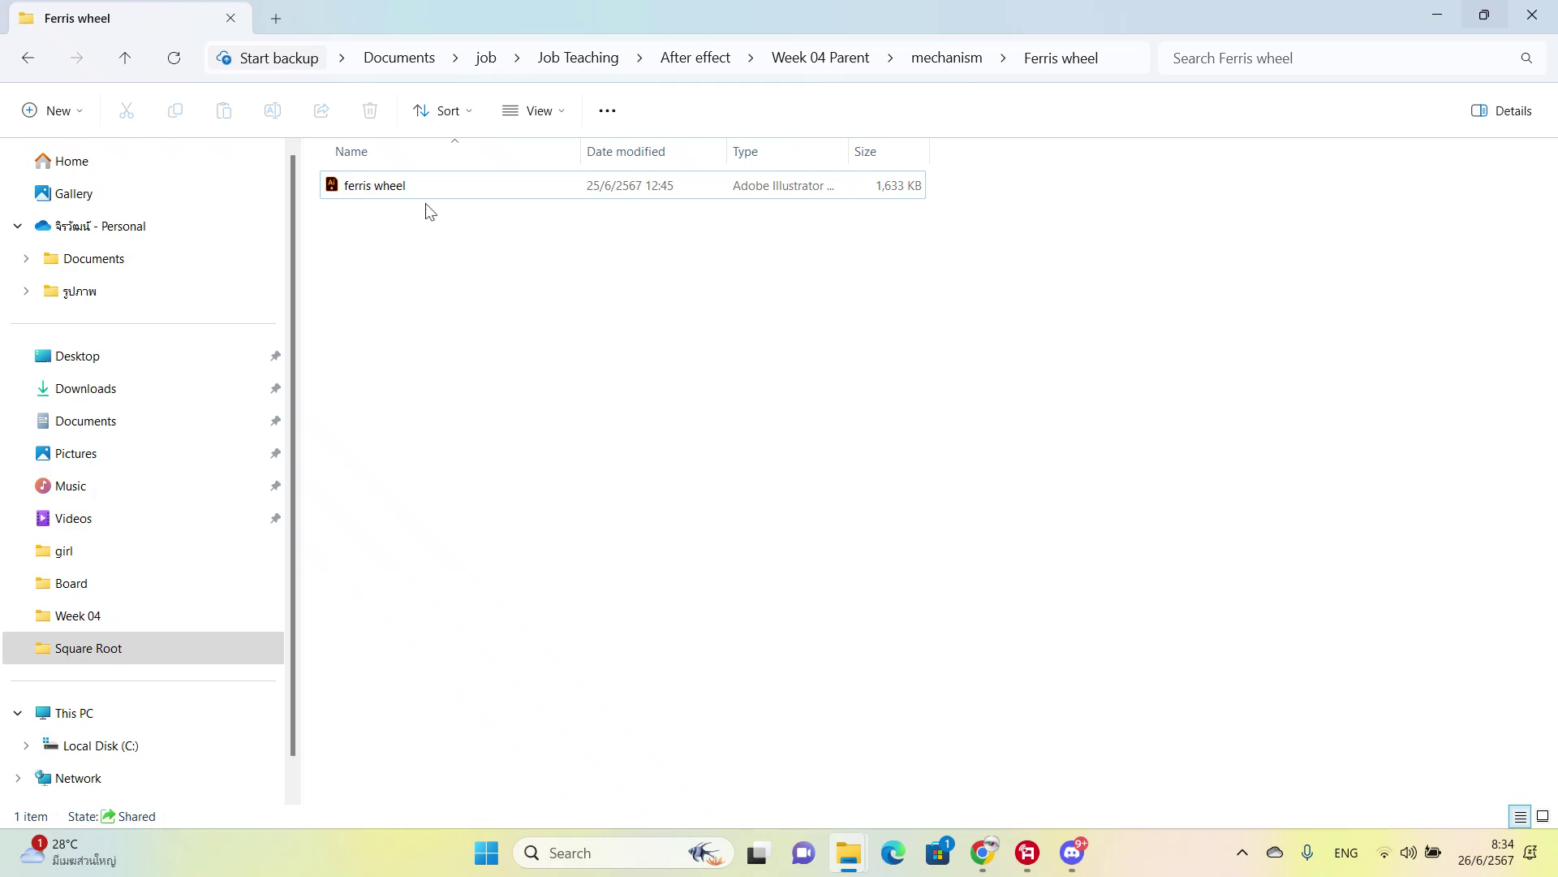
Step: Rename the ferris wheel Illustrator file as Ferris Wheel
{"action": "left_click", "coordinate": [406, 193]}
{"action": "key", "text": "F2"}
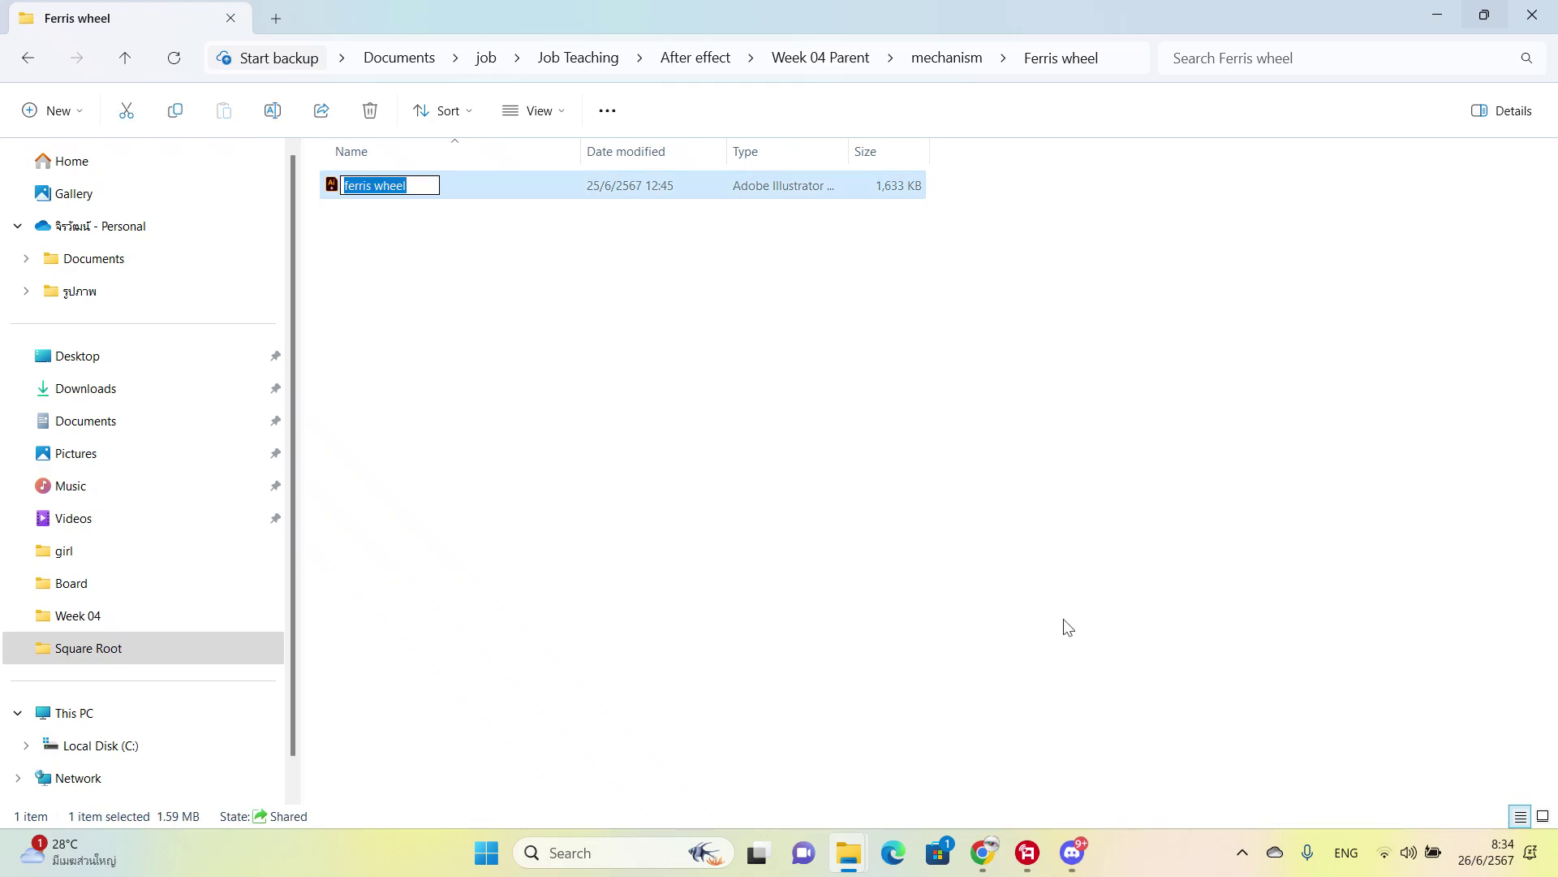
{"action": "key", "text": "Home"}
{"action": "key", "text": "Delete"}
{"action": "type", "text": "F"}
{"action": "key", "text": "BackSpace"}
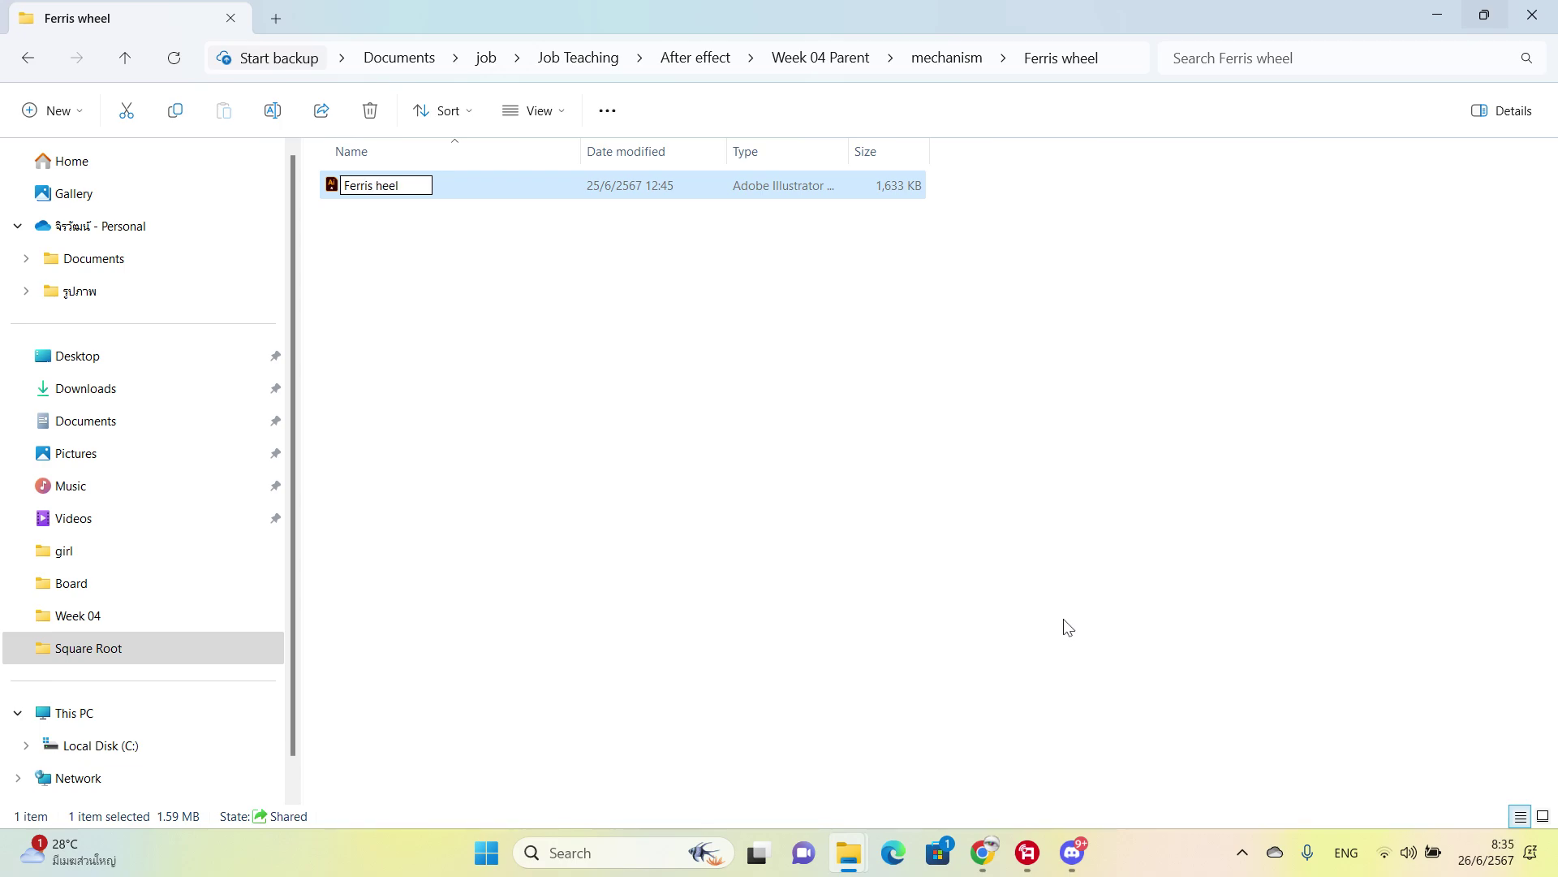
{"action": "type", "text": "W"}
{"action": "key", "text": "Return"}
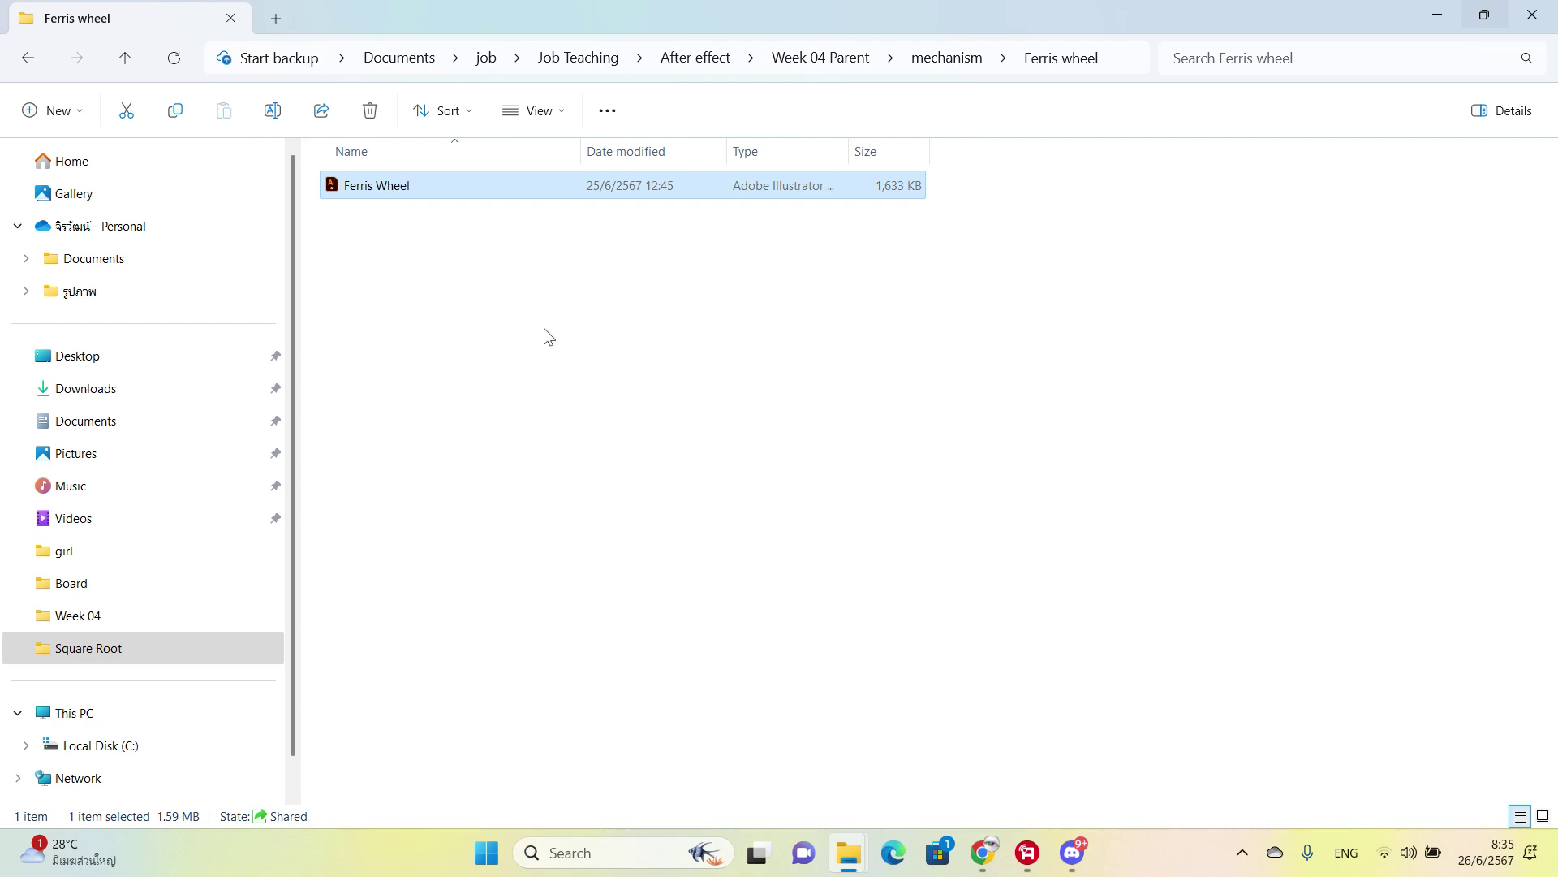
{"action": "left_click", "coordinate": [599, 435]}
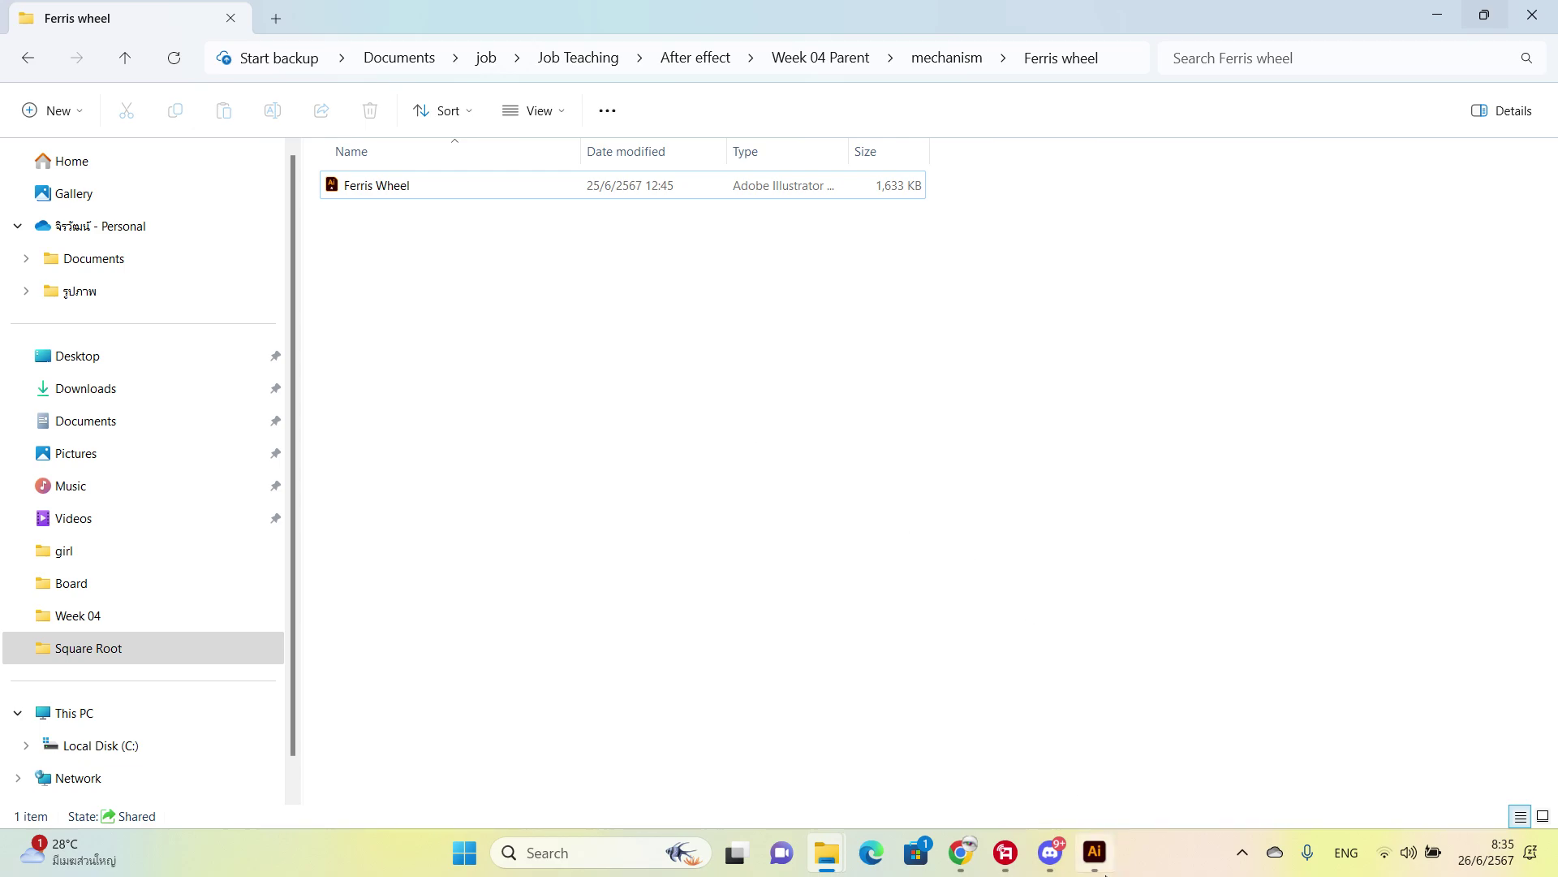
Step: Switch to Illustrator with Ferris Wheel.ai open and display the document's layer list
{"action": "left_click", "coordinate": [1095, 853]}
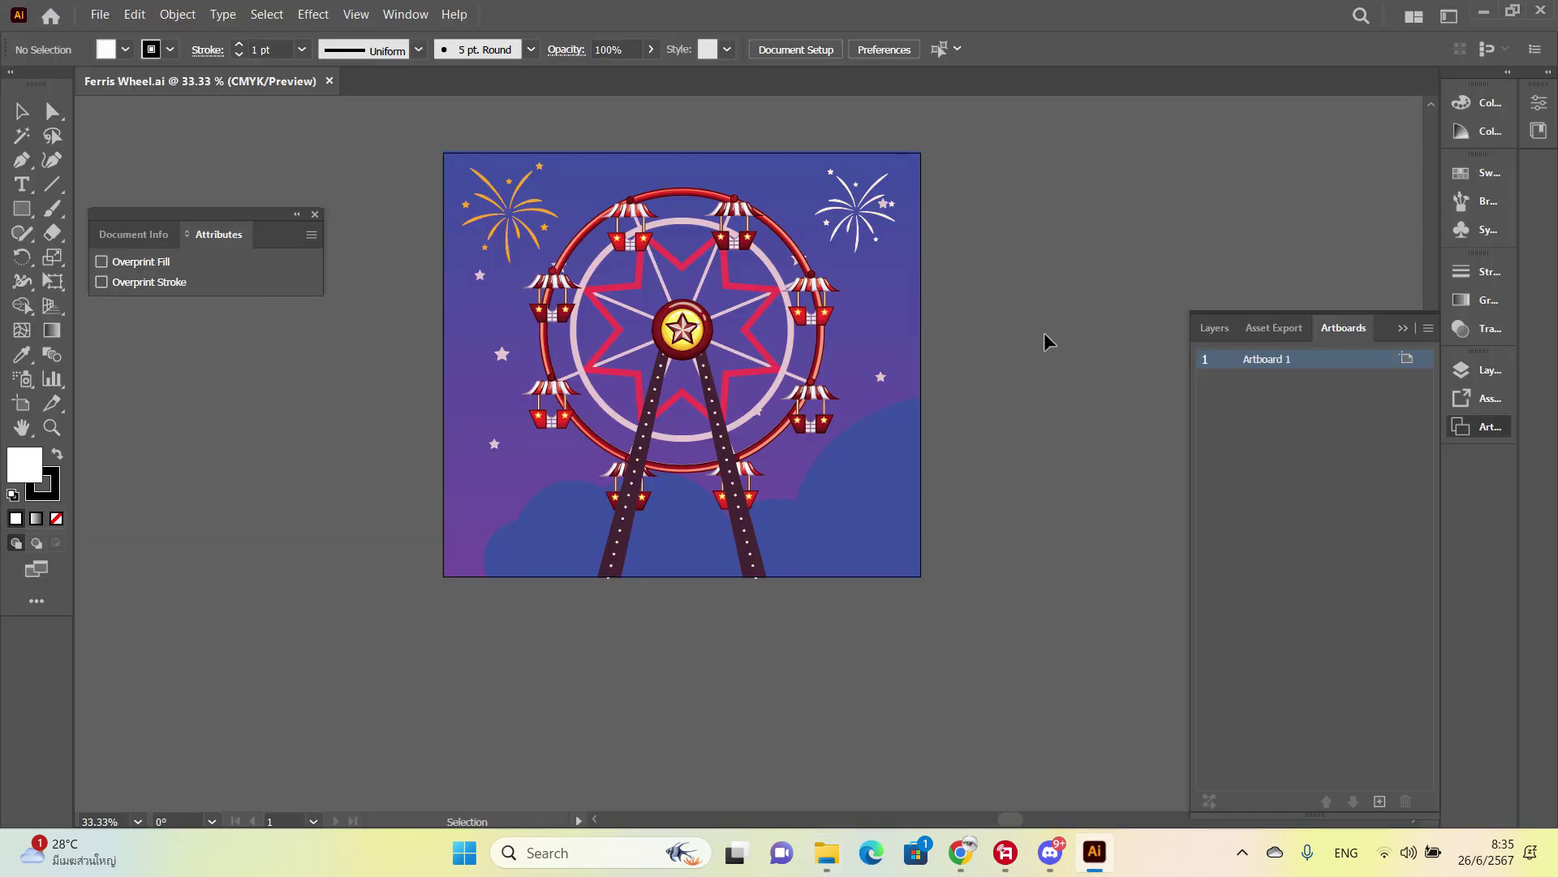
{"action": "scroll", "coordinate": [1047, 341], "scroll_direction": "up", "scroll_amount": 1}
{"action": "left_click_drag", "start_coordinate": [946, 358], "coordinate": [1140, 428]}
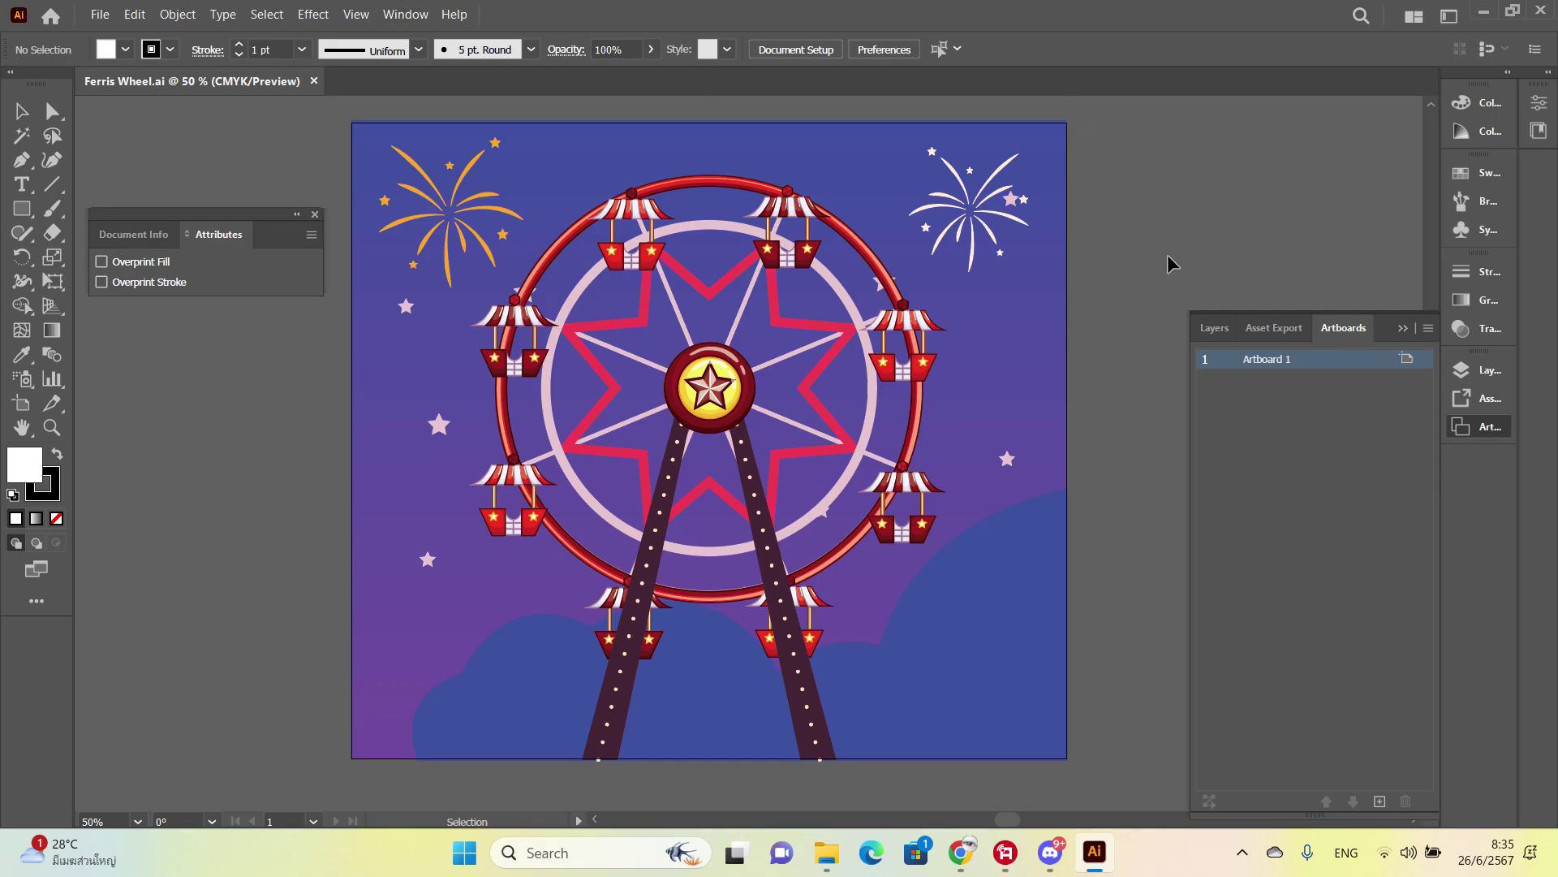
{"action": "left_click", "coordinate": [1215, 329]}
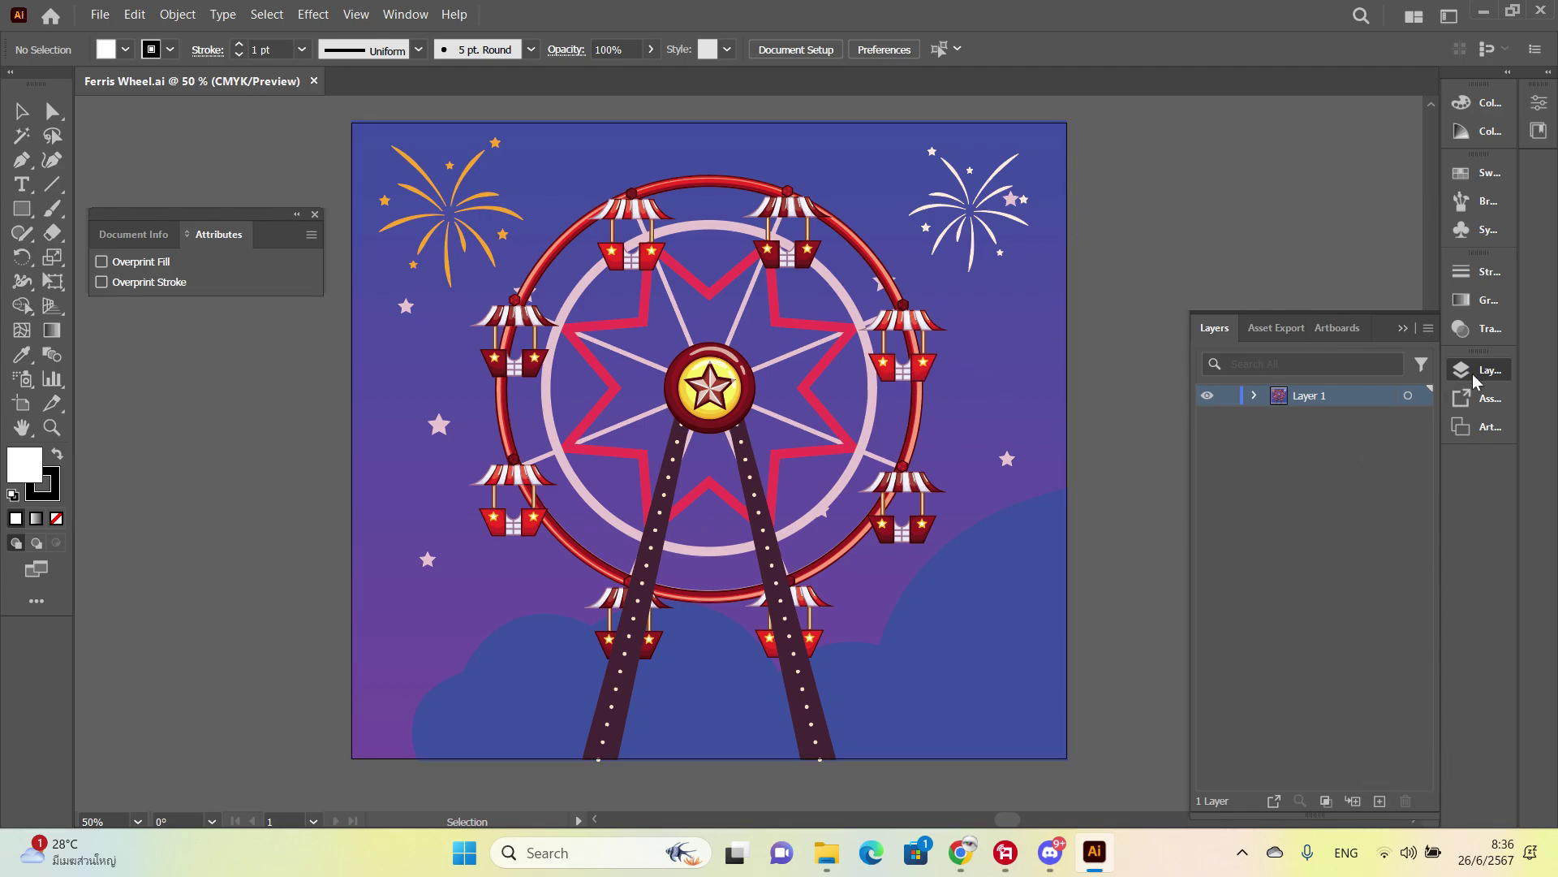
{"action": "left_click", "coordinate": [406, 18]}
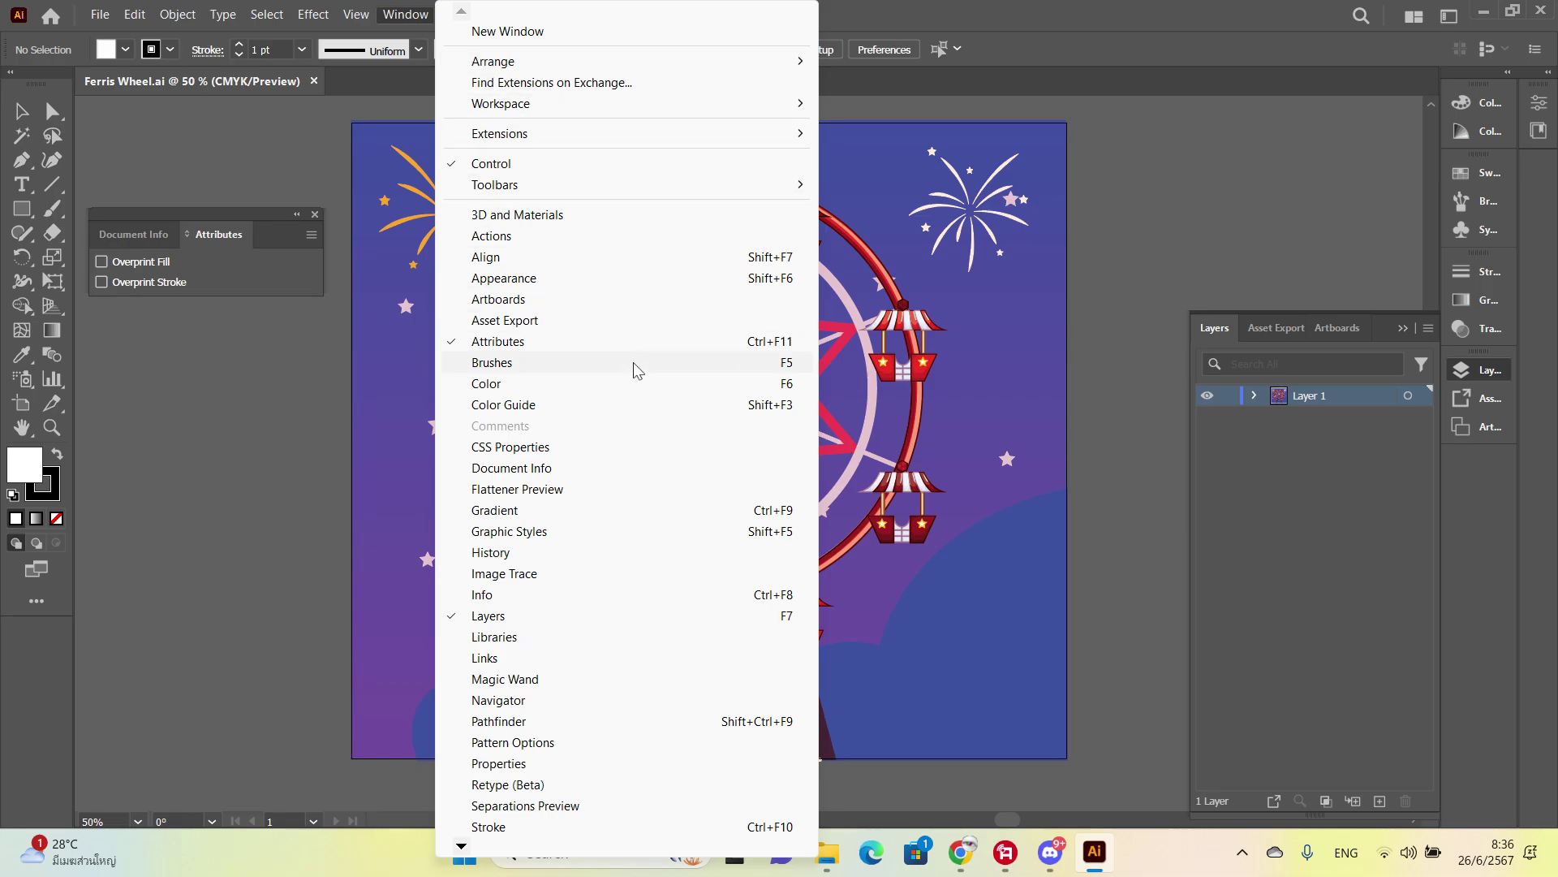
{"action": "left_click", "coordinate": [1177, 573]}
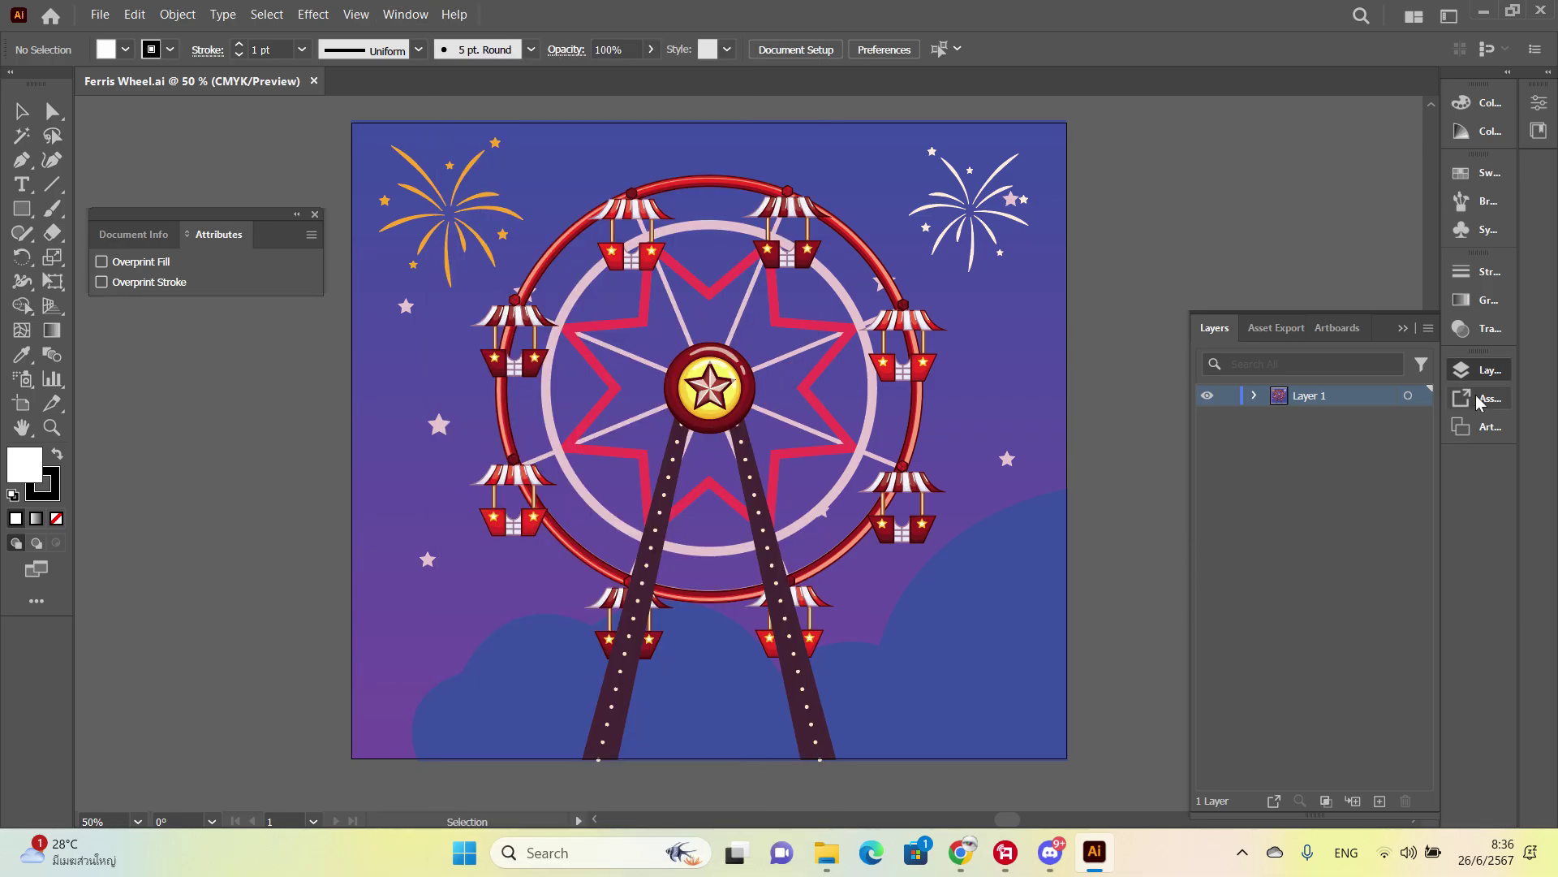
{"action": "left_click", "coordinate": [1497, 372]}
{"action": "left_click", "coordinate": [1498, 372]}
Step: Add a new layer above Layer 1 and expand Layer 1 to list its groups and paths
{"action": "left_click", "coordinate": [1379, 801]}
{"action": "left_click", "coordinate": [1256, 416]}
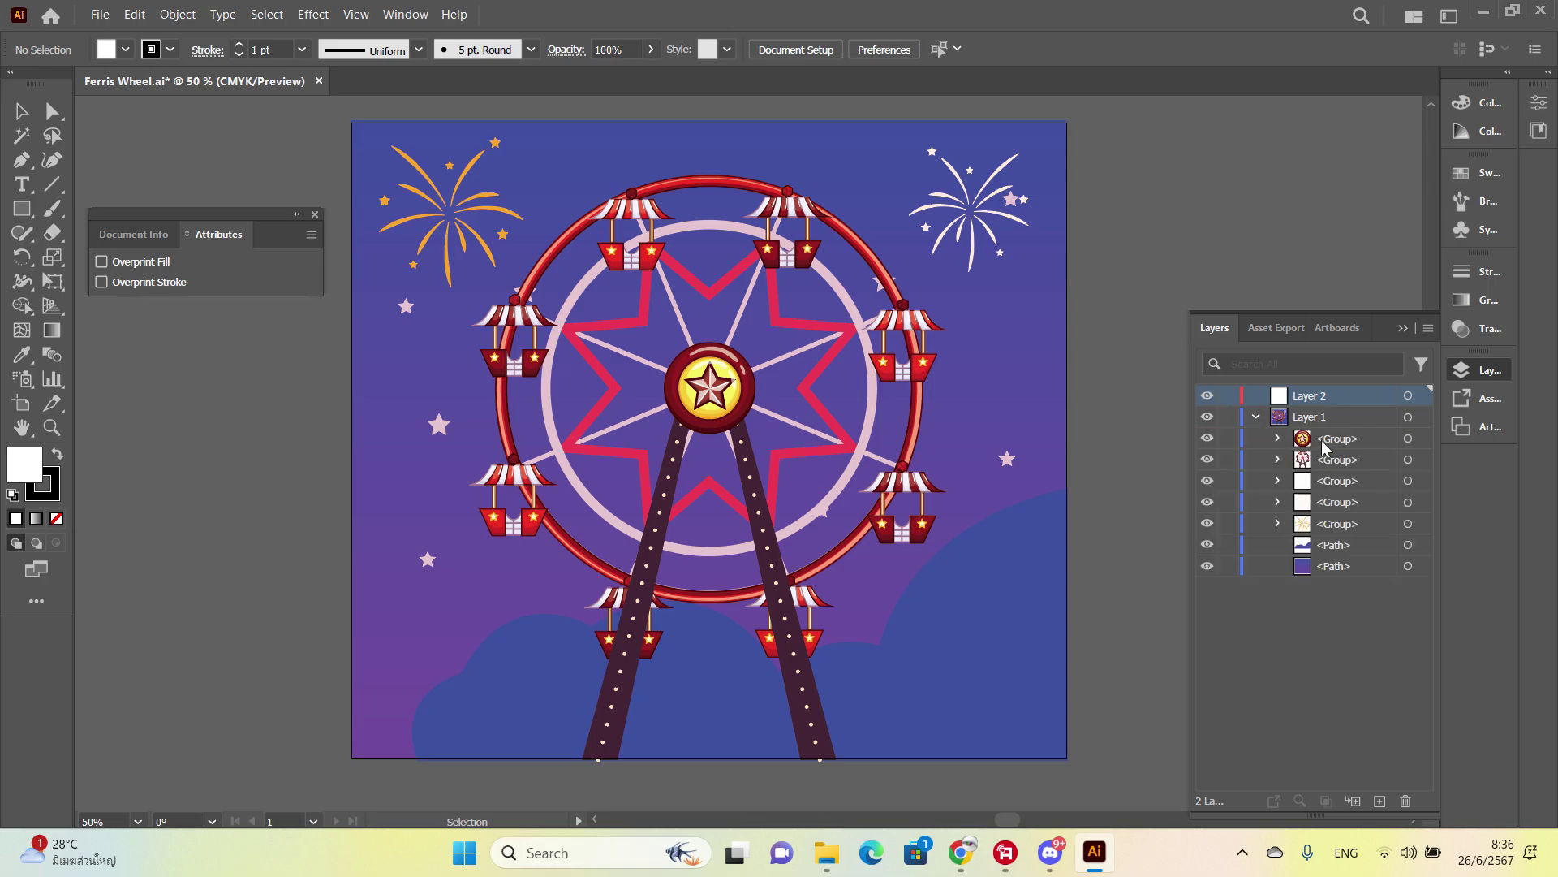
Step: Try moving the wheel's star hub group from Layer 1 into Layer 2, and undo each attempt
{"action": "left_click_drag", "start_coordinate": [1333, 439], "coordinate": [1307, 403]}
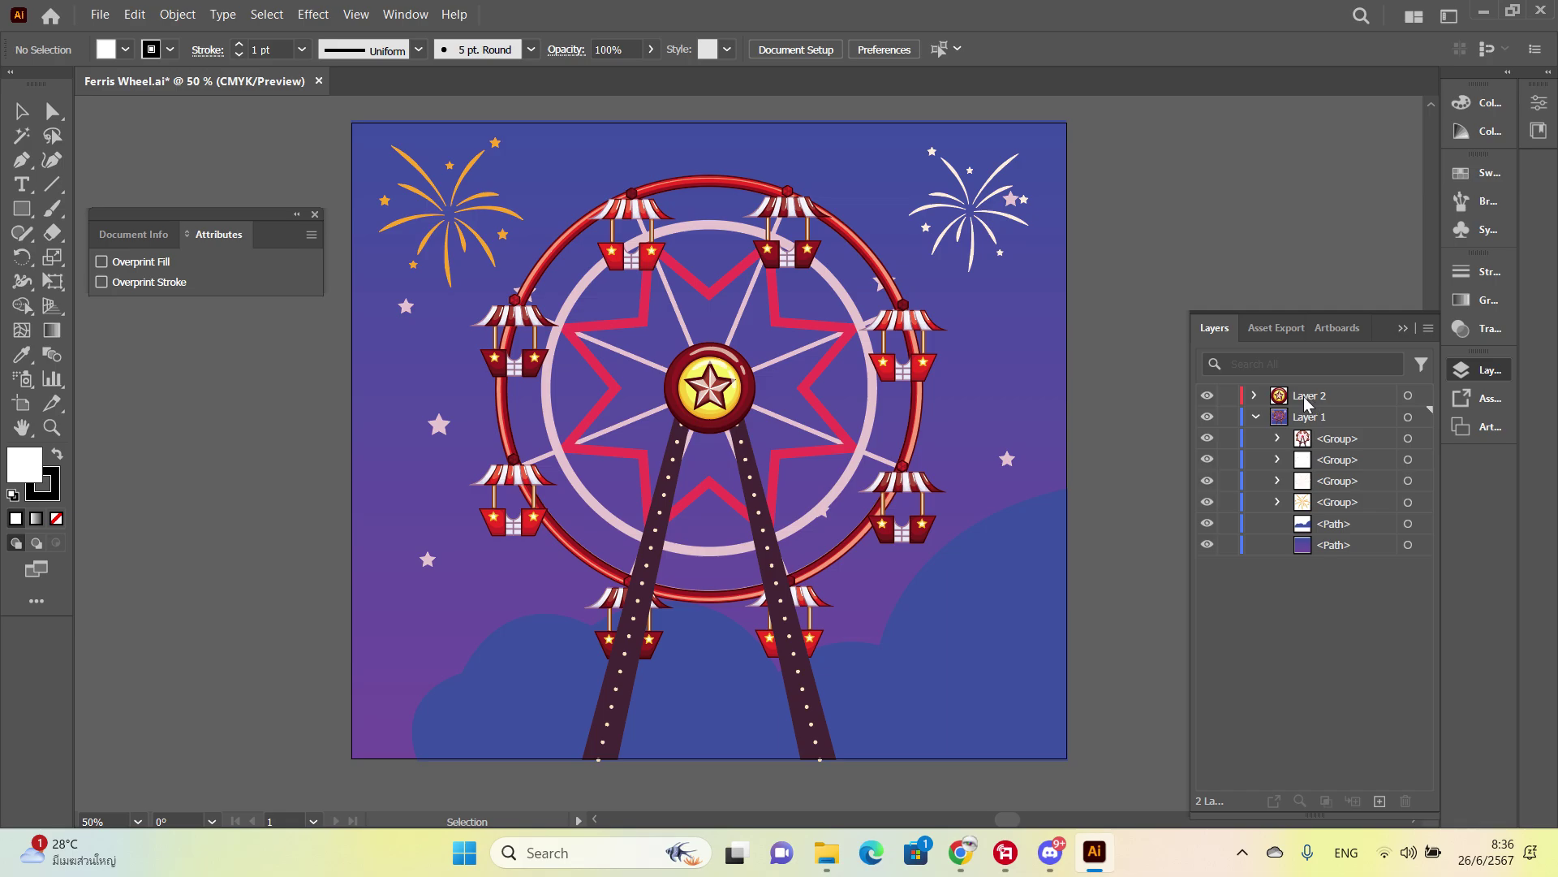
{"action": "key", "text": "ctrl+z"}
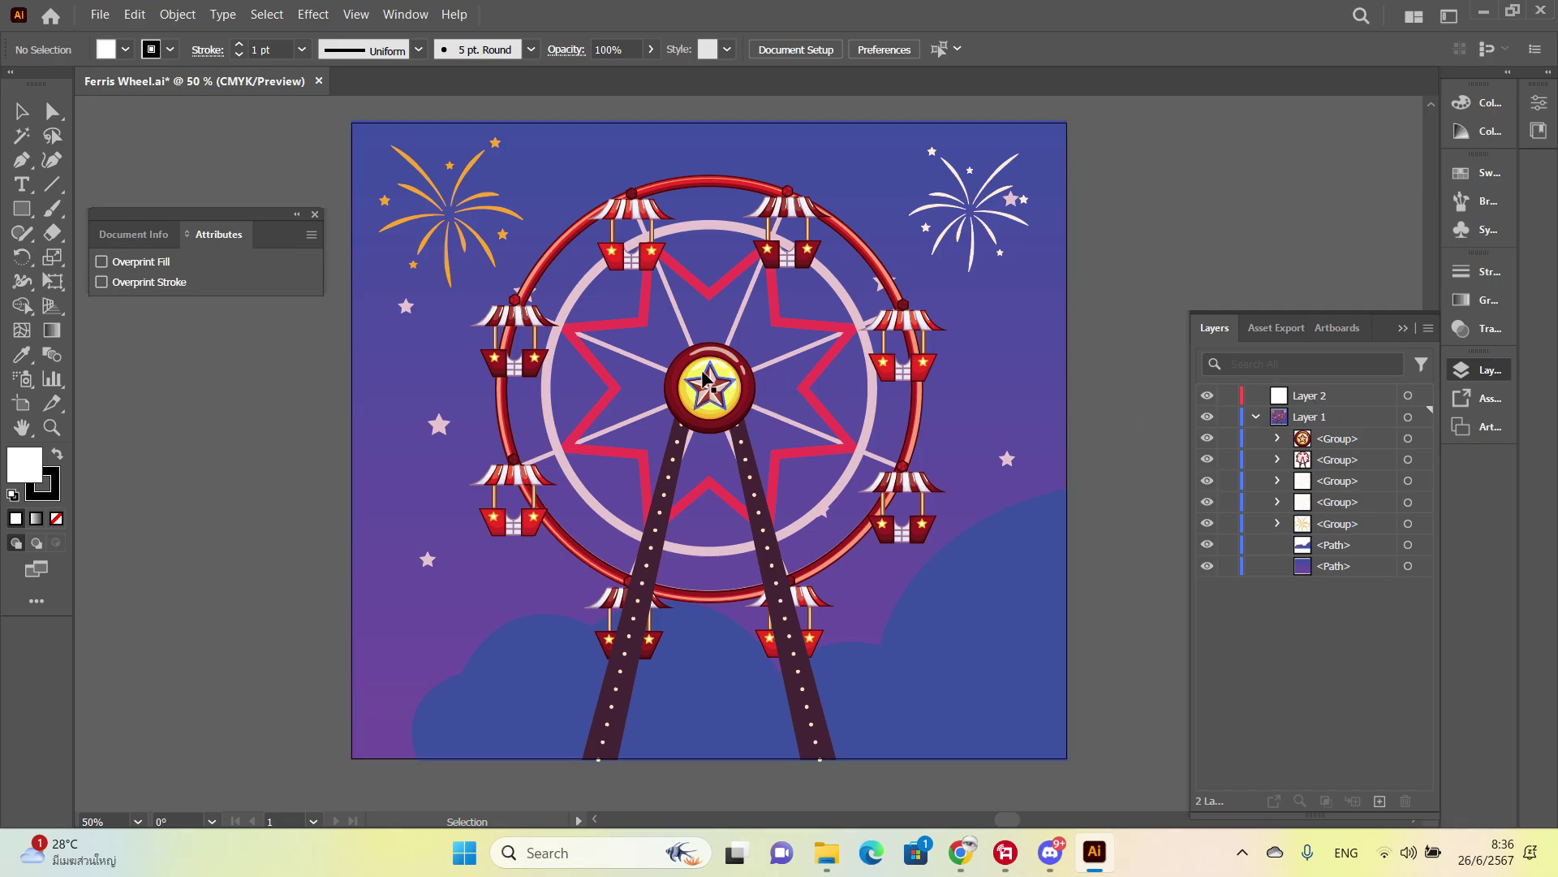
{"action": "left_click_drag", "start_coordinate": [713, 382], "coordinate": [1272, 406]}
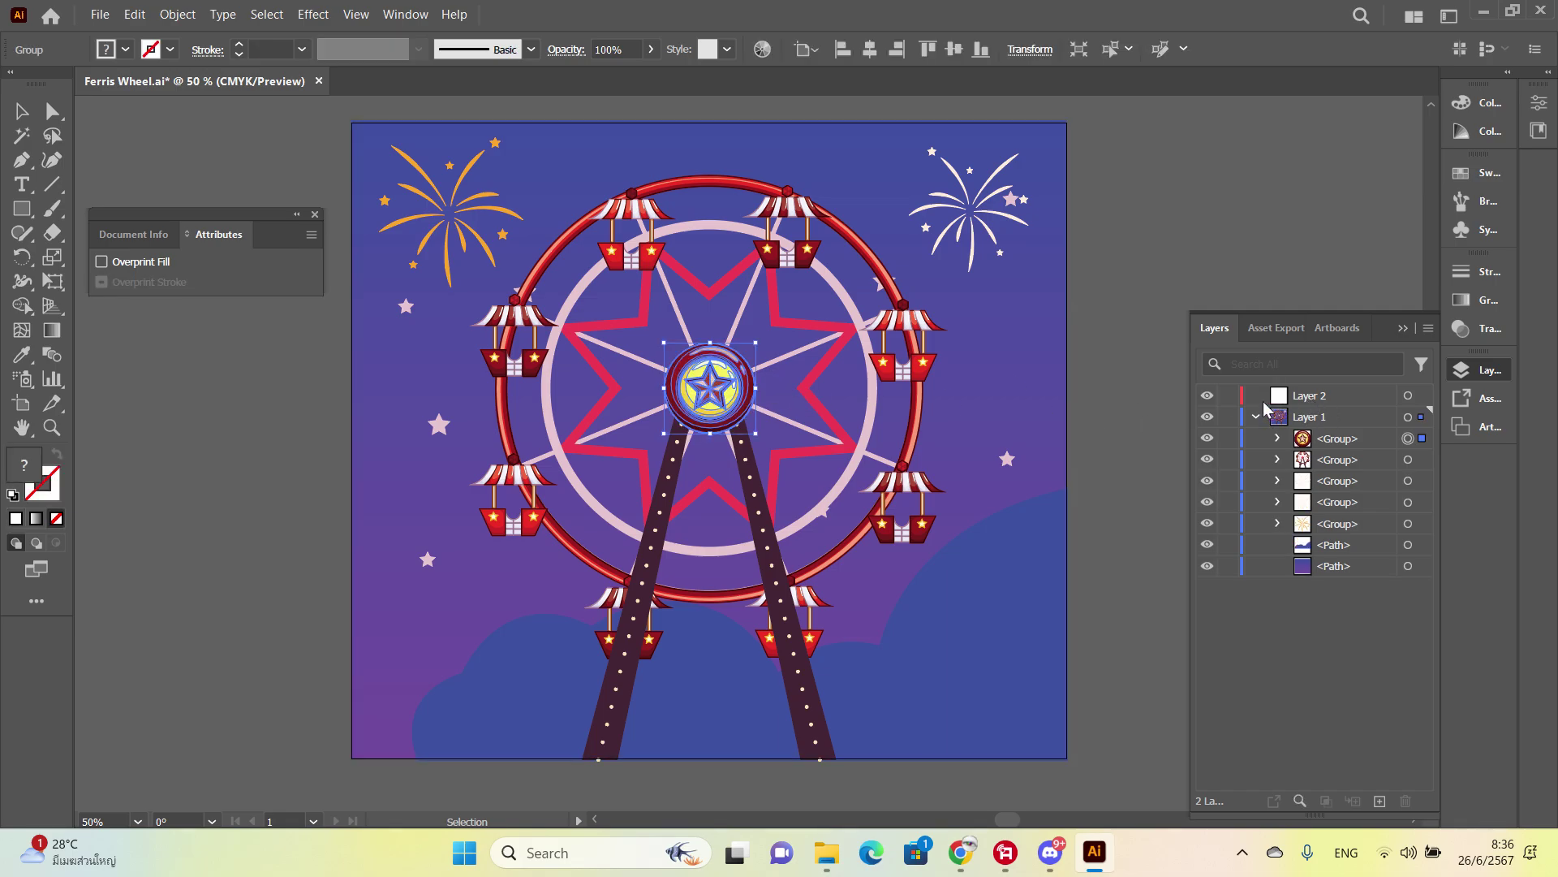
{"action": "key", "text": "ctrl+x"}
{"action": "left_click", "coordinate": [1327, 403]}
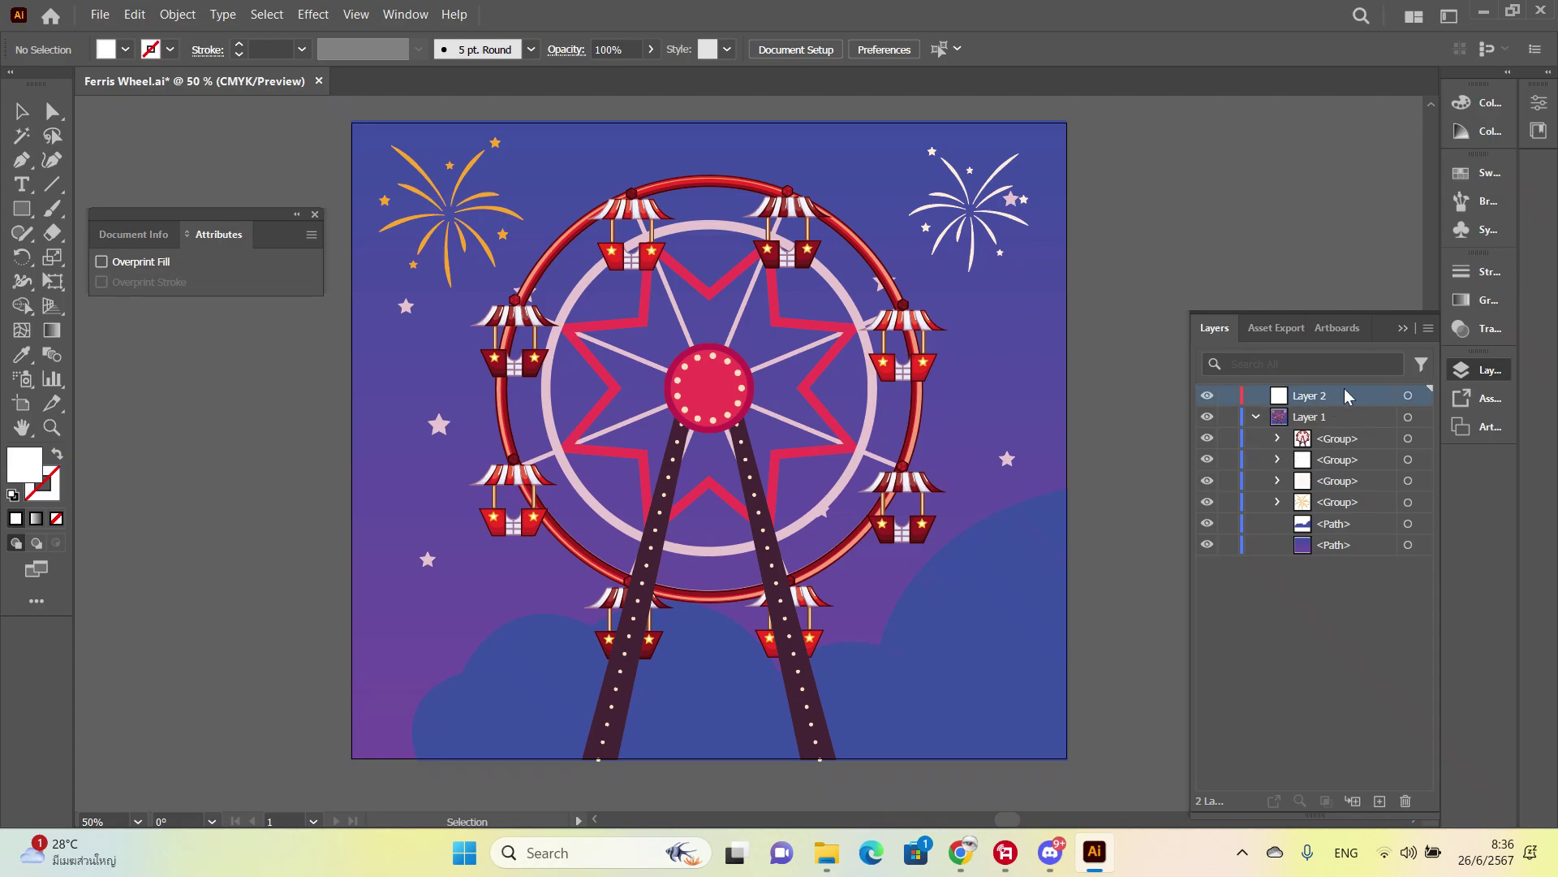
{"action": "key", "text": "ctrl+f"}
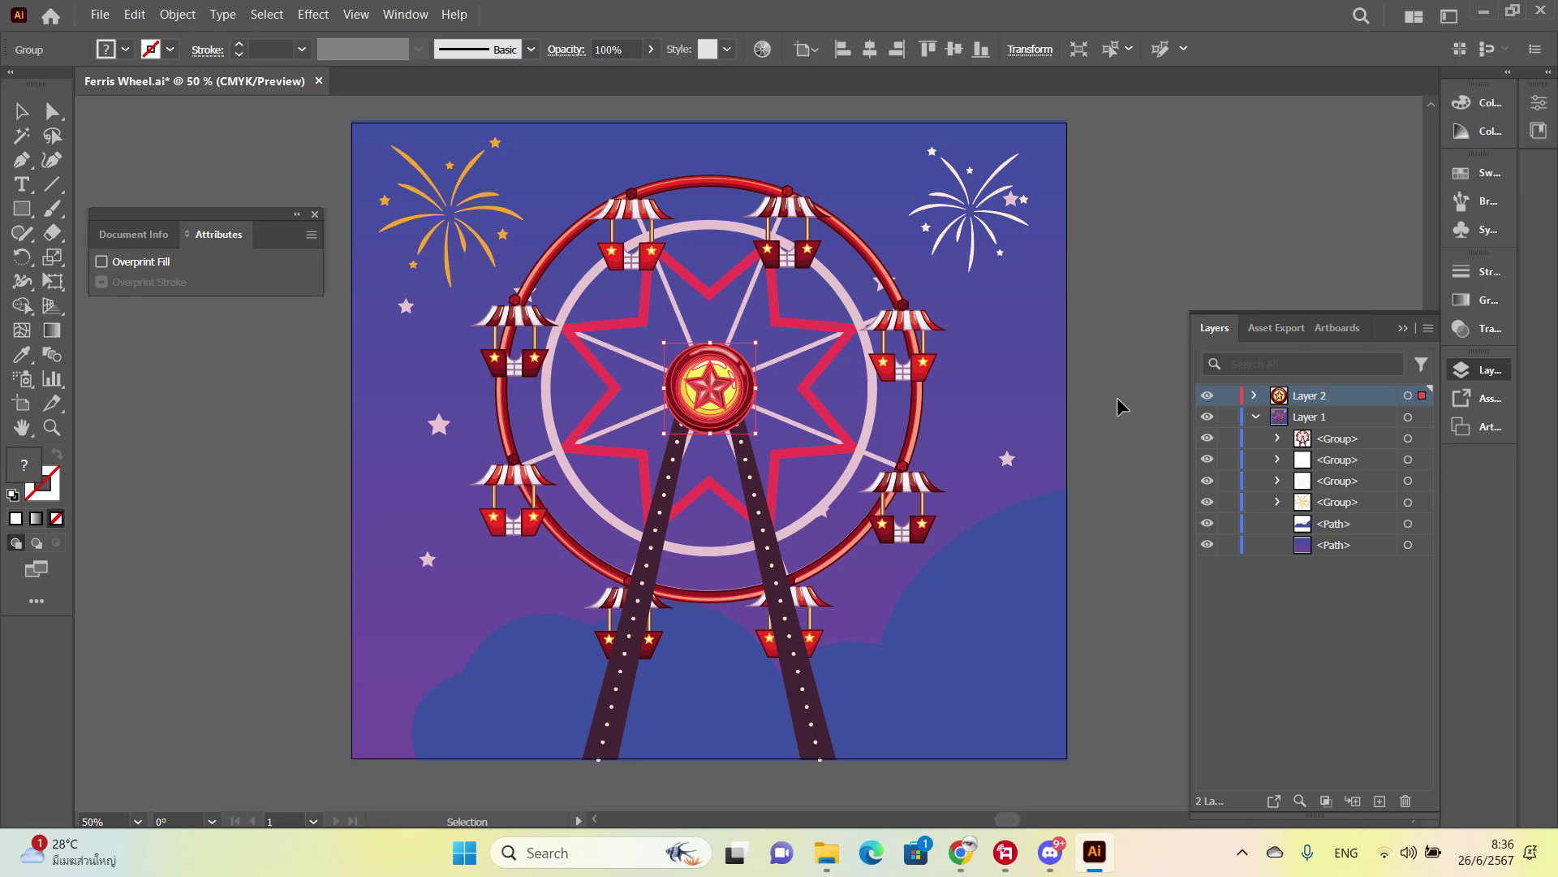
{"action": "key", "text": "ctrl+z"}
{"action": "key", "text": "ctrl+z"}
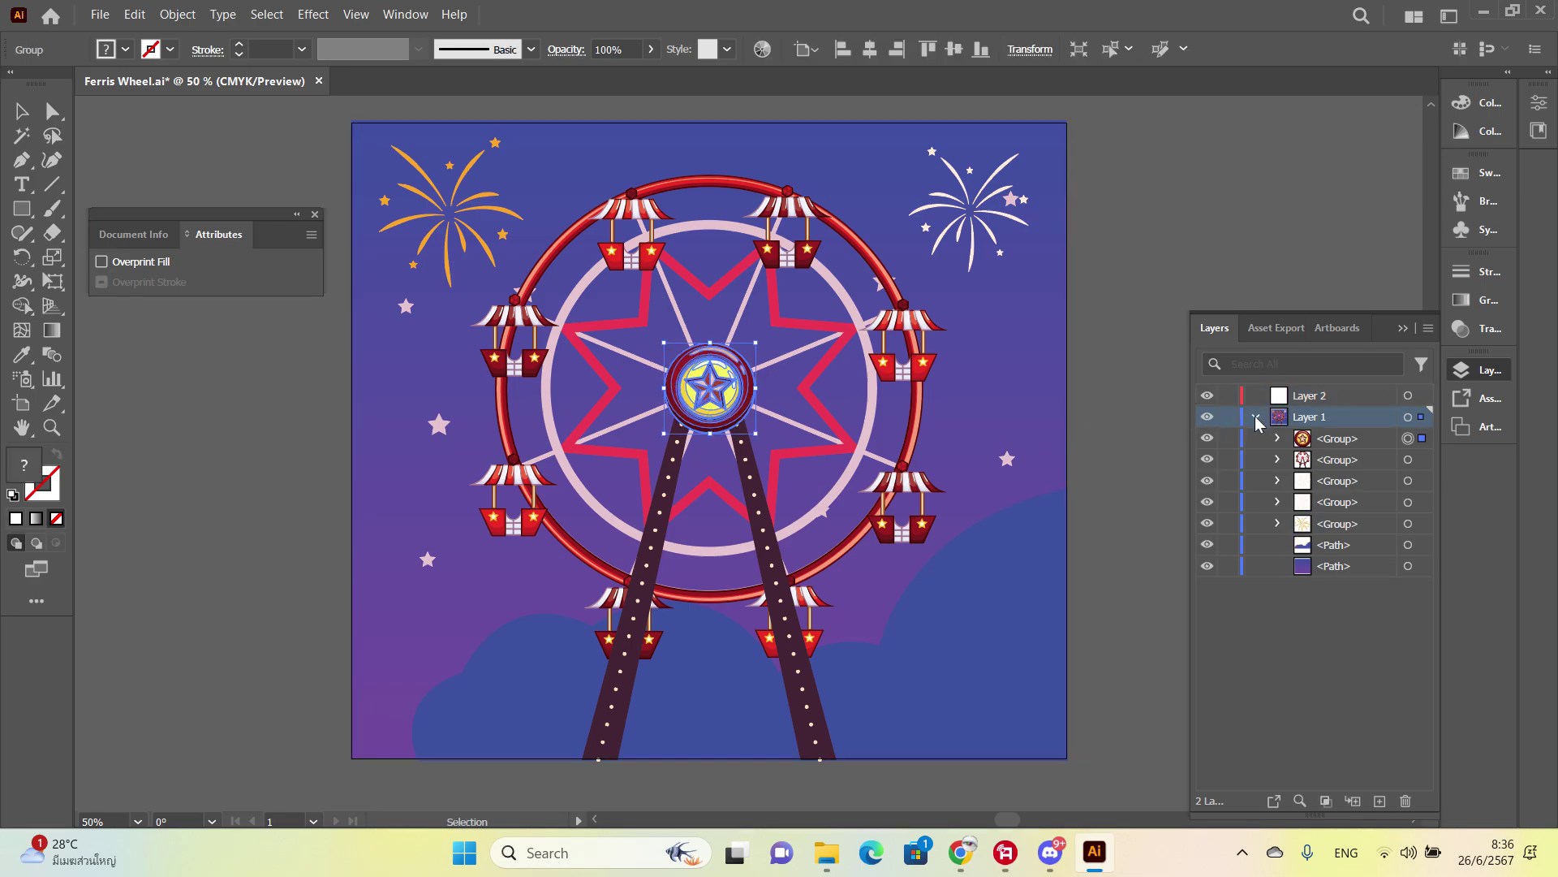
Step: Try to cut the hub group listed under Layer 1 and paste it in front on Layer 2, then undo it
{"action": "left_click", "coordinate": [1345, 442]}
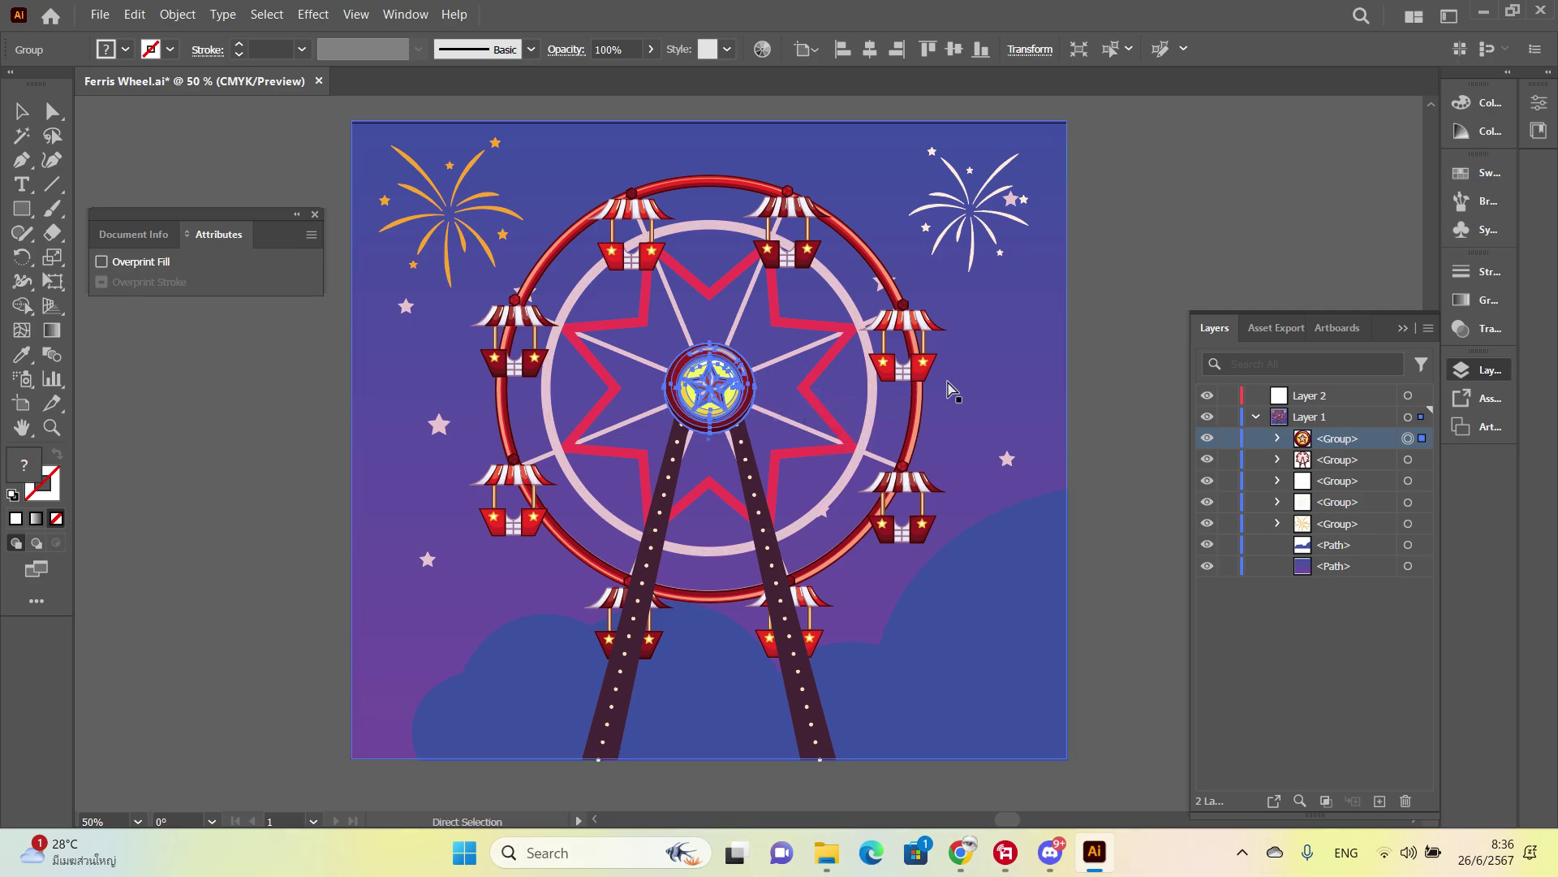
{"action": "key", "text": "ctrl+x"}
{"action": "left_click", "coordinate": [1324, 399]}
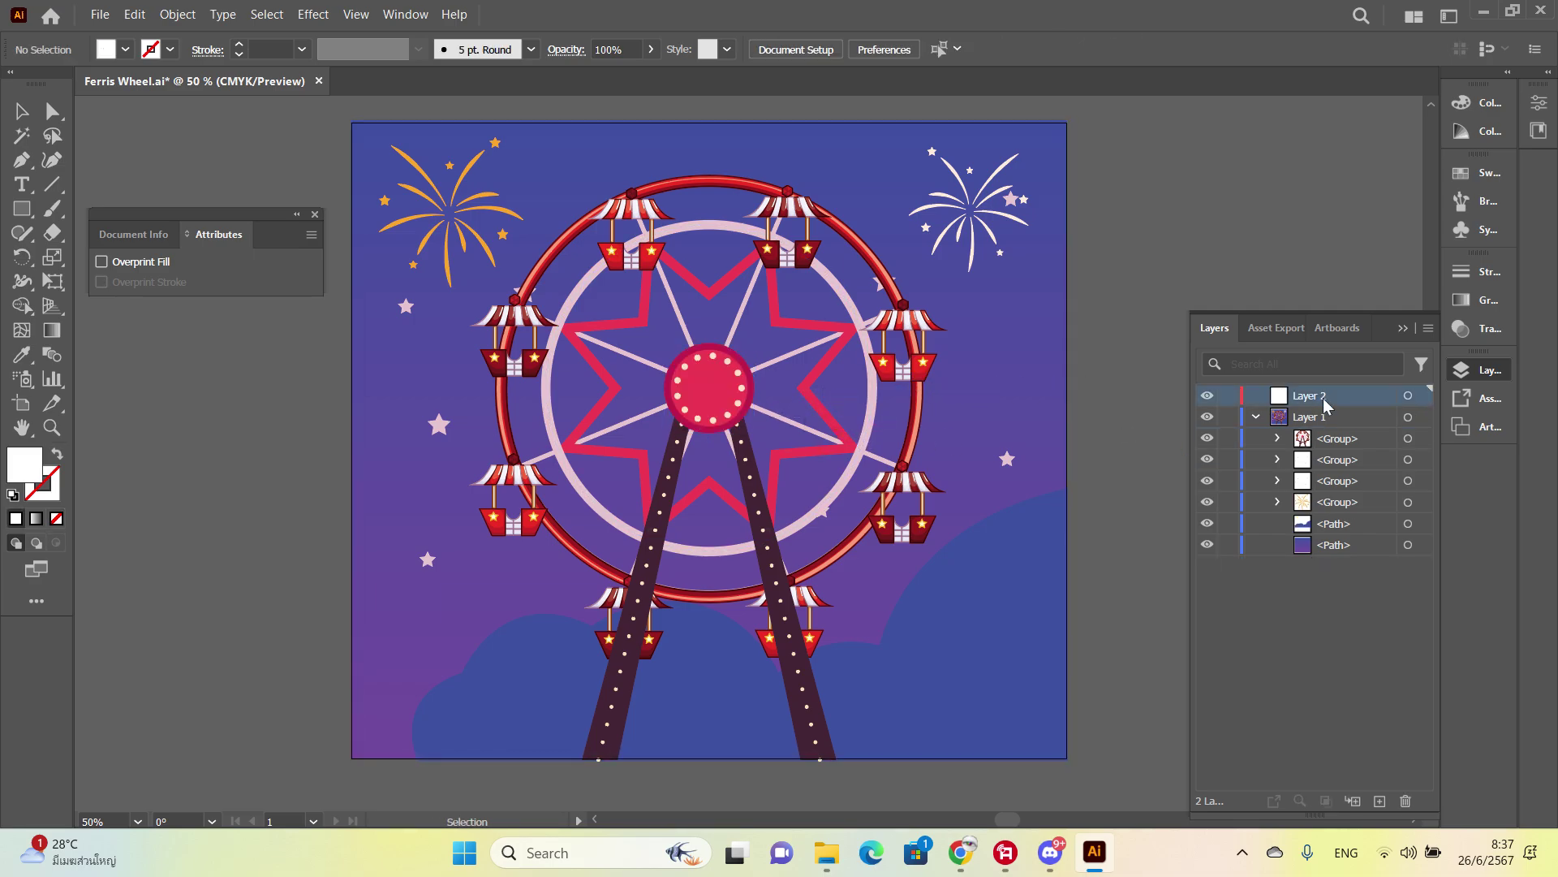
{"action": "key", "text": "ctrl+f"}
{"action": "left_click", "coordinate": [1084, 478]}
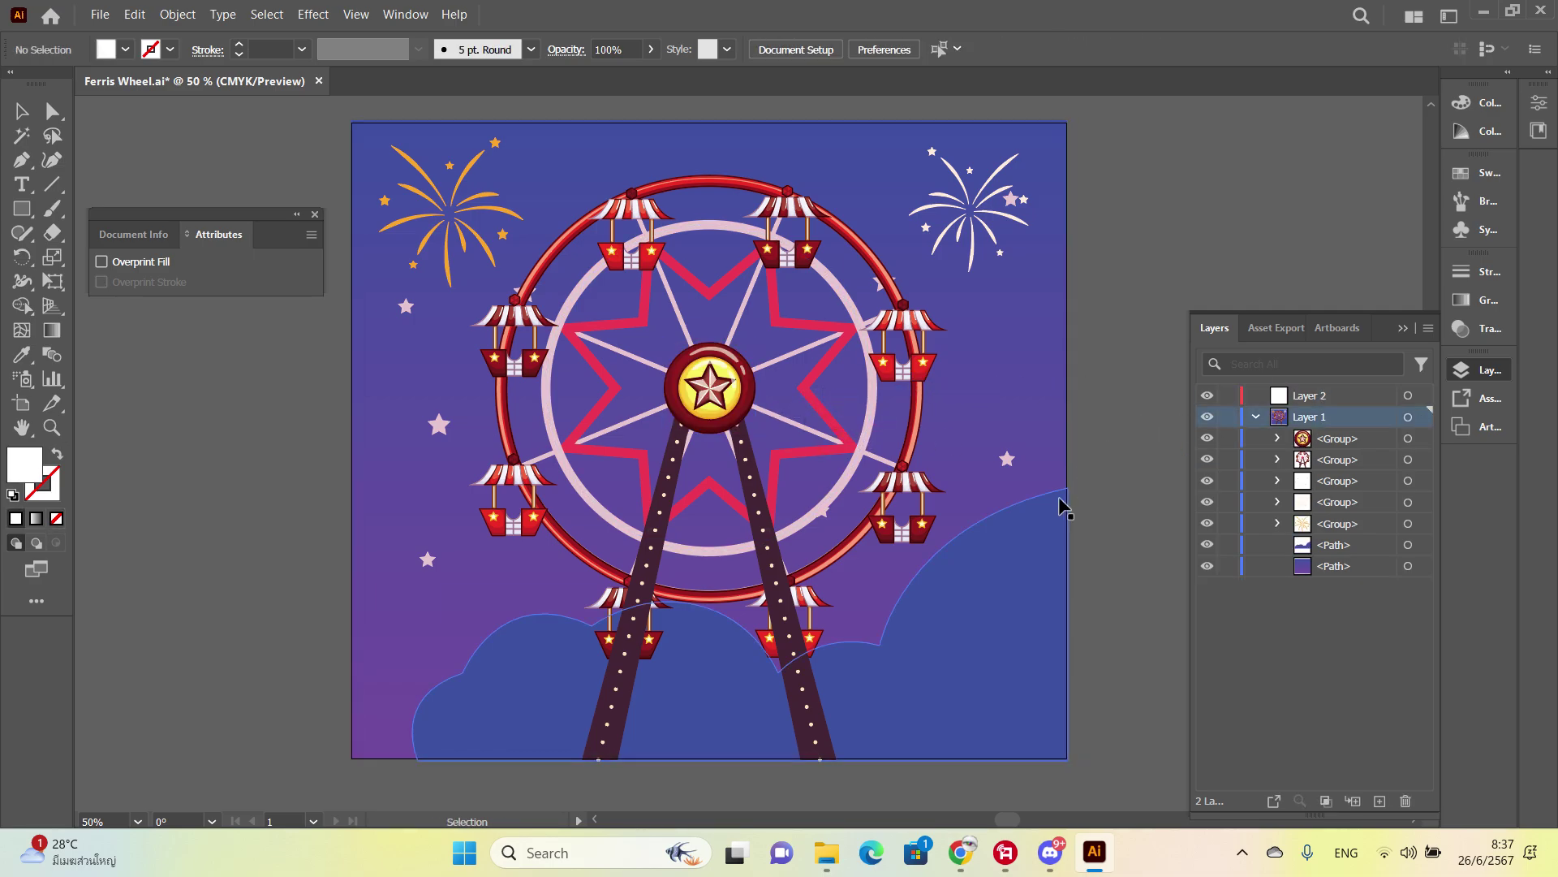
Step: Add Layer 3 beneath Layer 1 and put the purple gradient background path into it
{"action": "left_click", "coordinate": [1042, 592]}
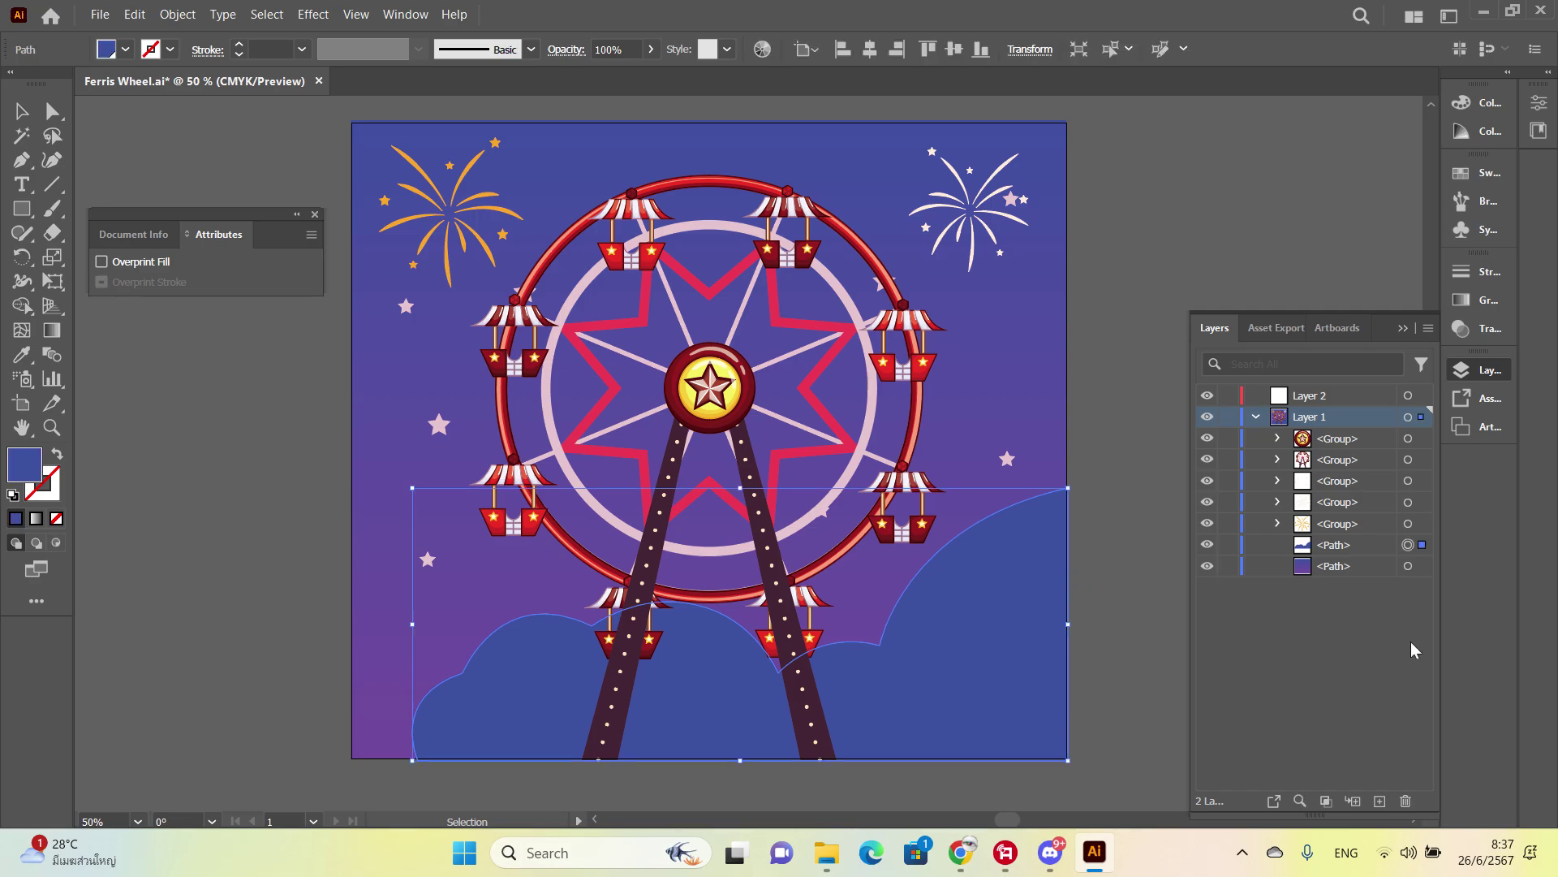
{"action": "left_click", "coordinate": [1380, 801]}
{"action": "left_click", "coordinate": [1254, 438]}
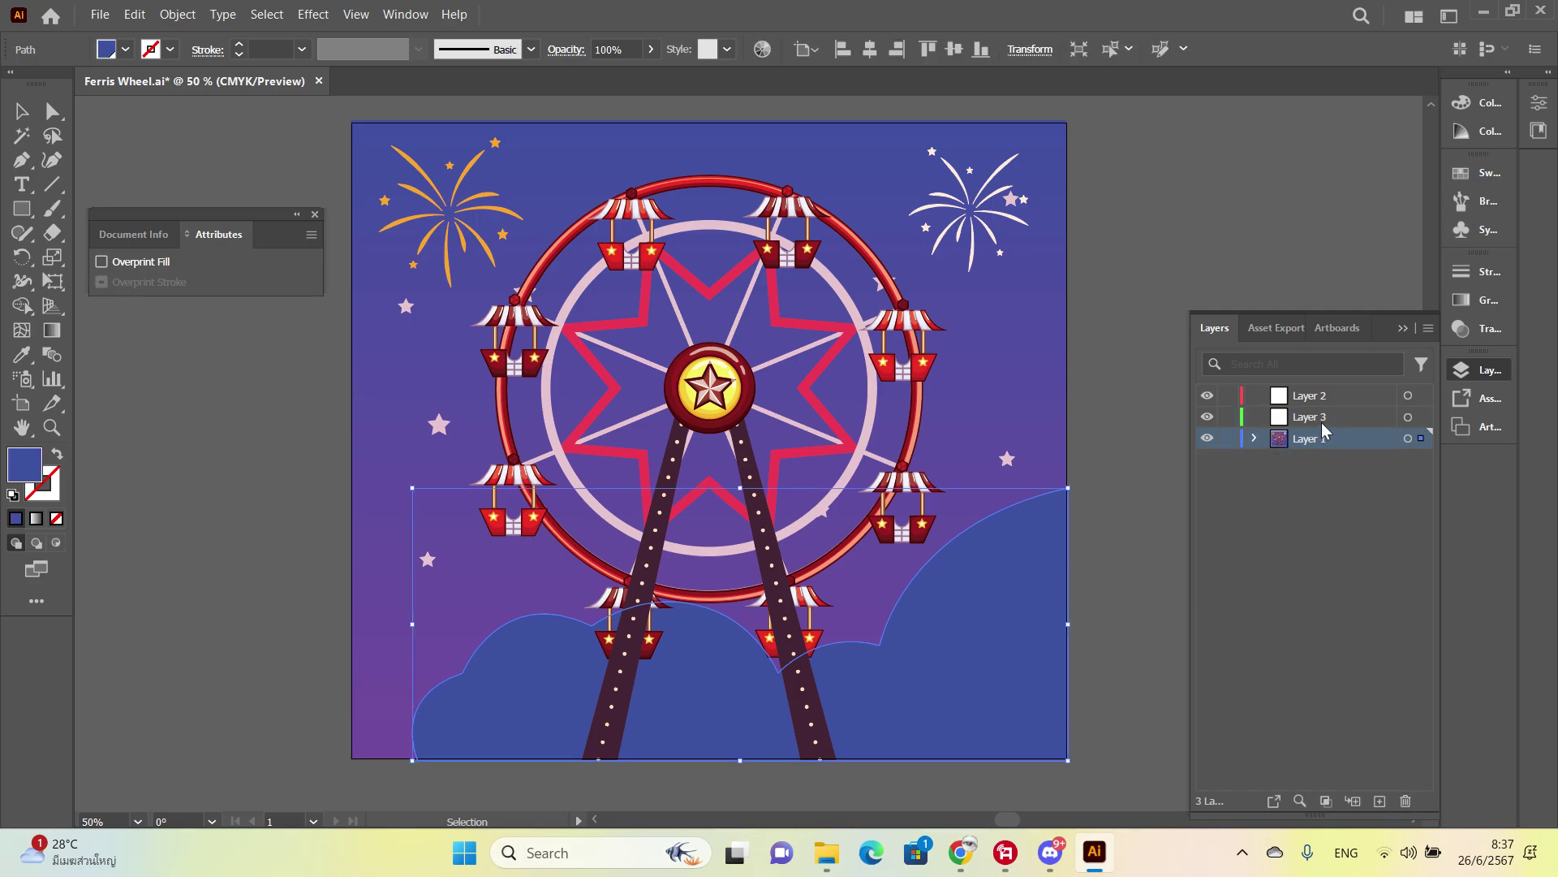
{"action": "left_click", "coordinate": [1255, 438]}
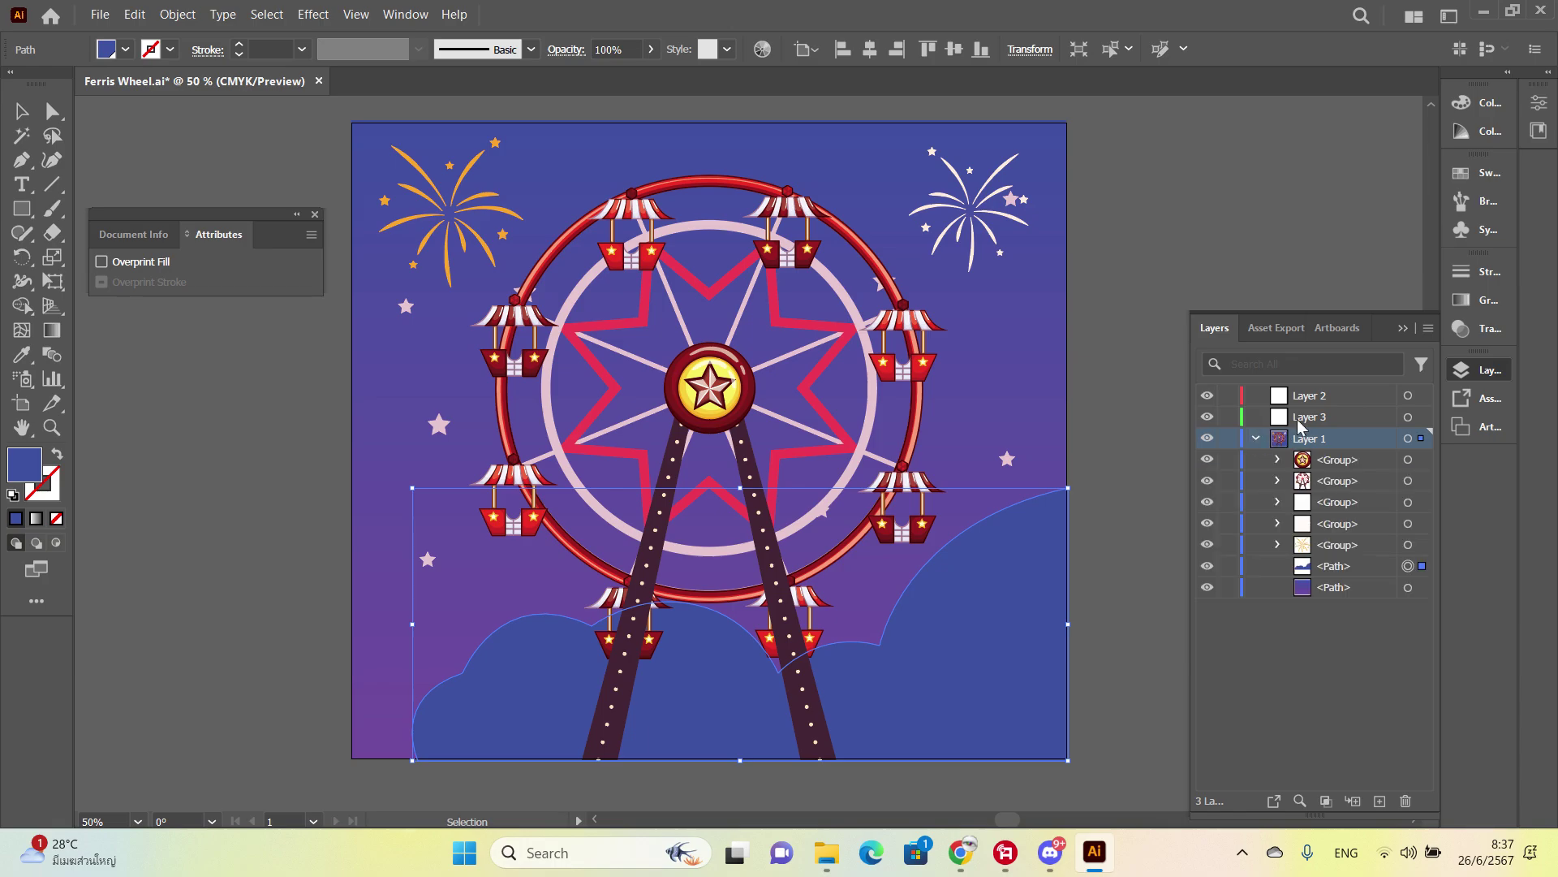
{"action": "left_click_drag", "start_coordinate": [1301, 422], "coordinate": [1315, 591]}
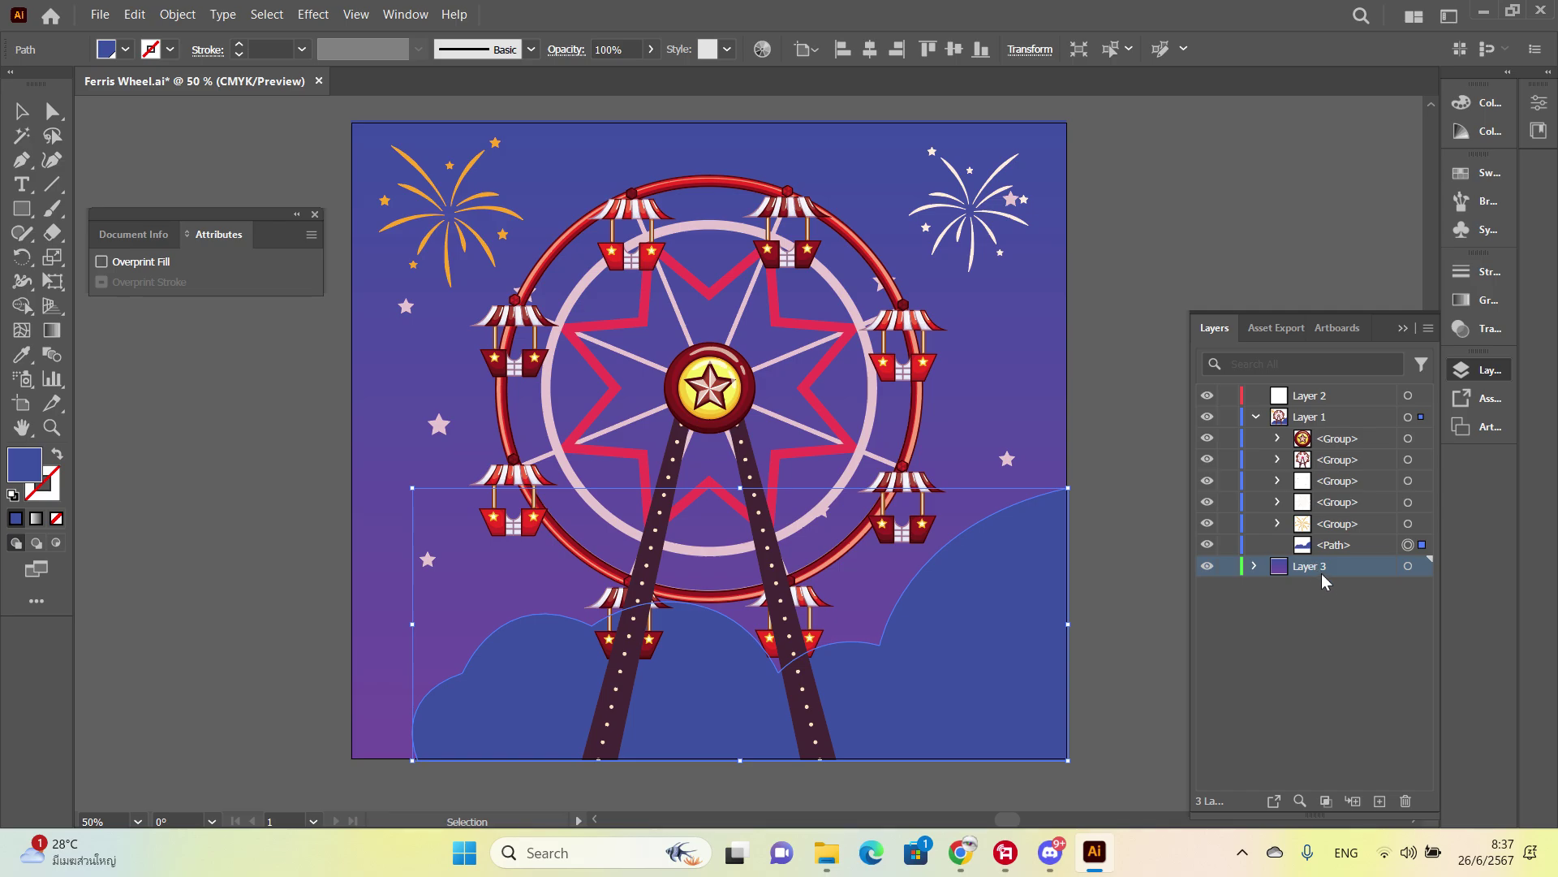
Step: Rename Layer 3 as Clound and clear the selection on the artwork
{"action": "double_click", "coordinate": [1315, 566]}
{"action": "type", "text": "Clound"}
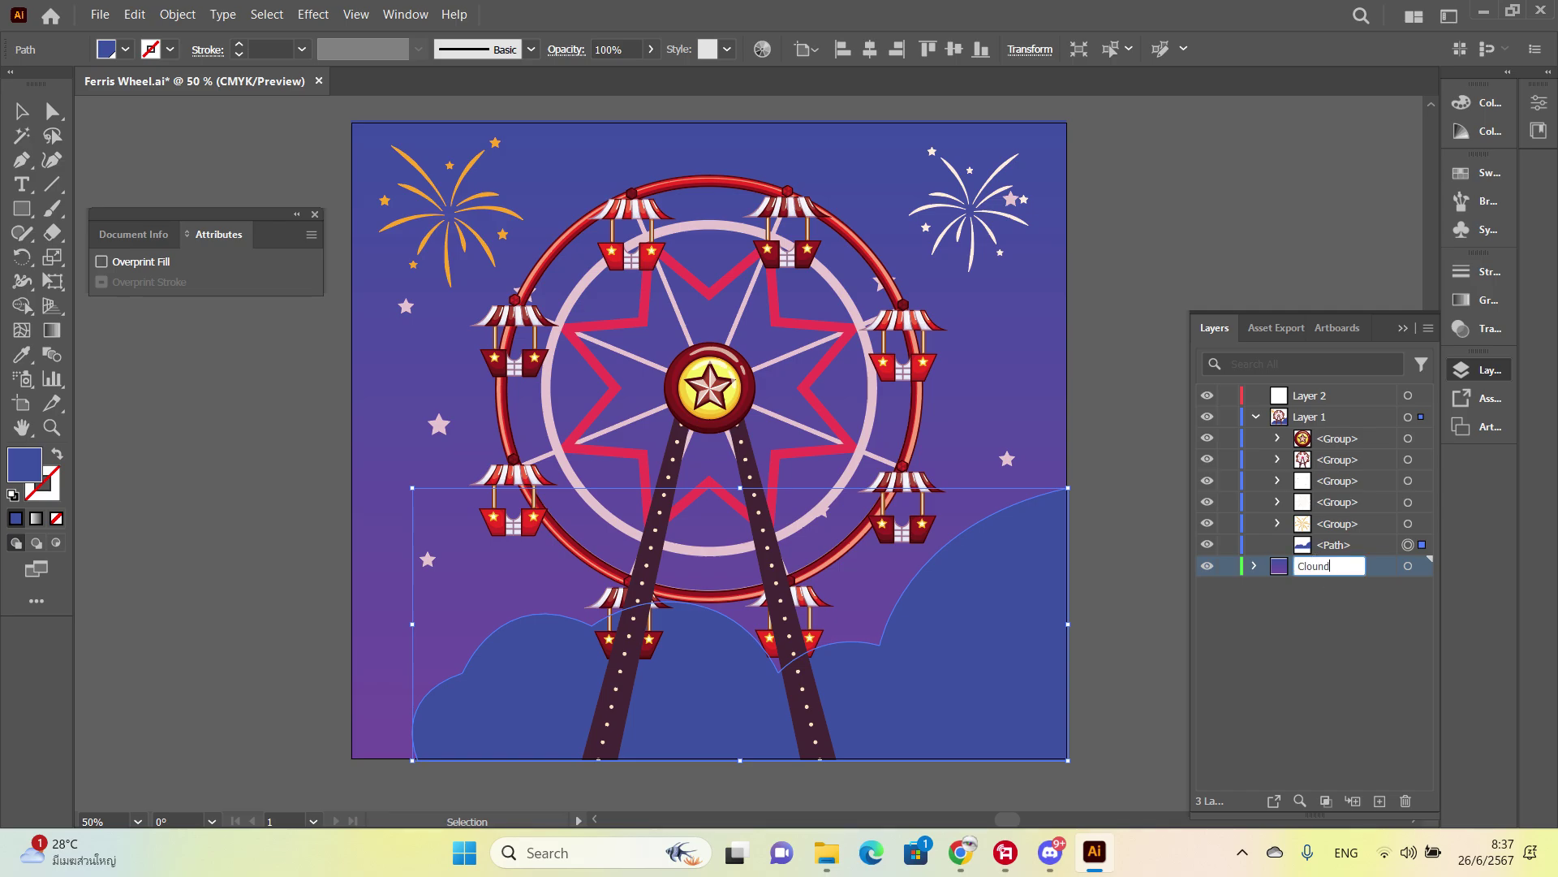
{"action": "key", "text": "Return"}
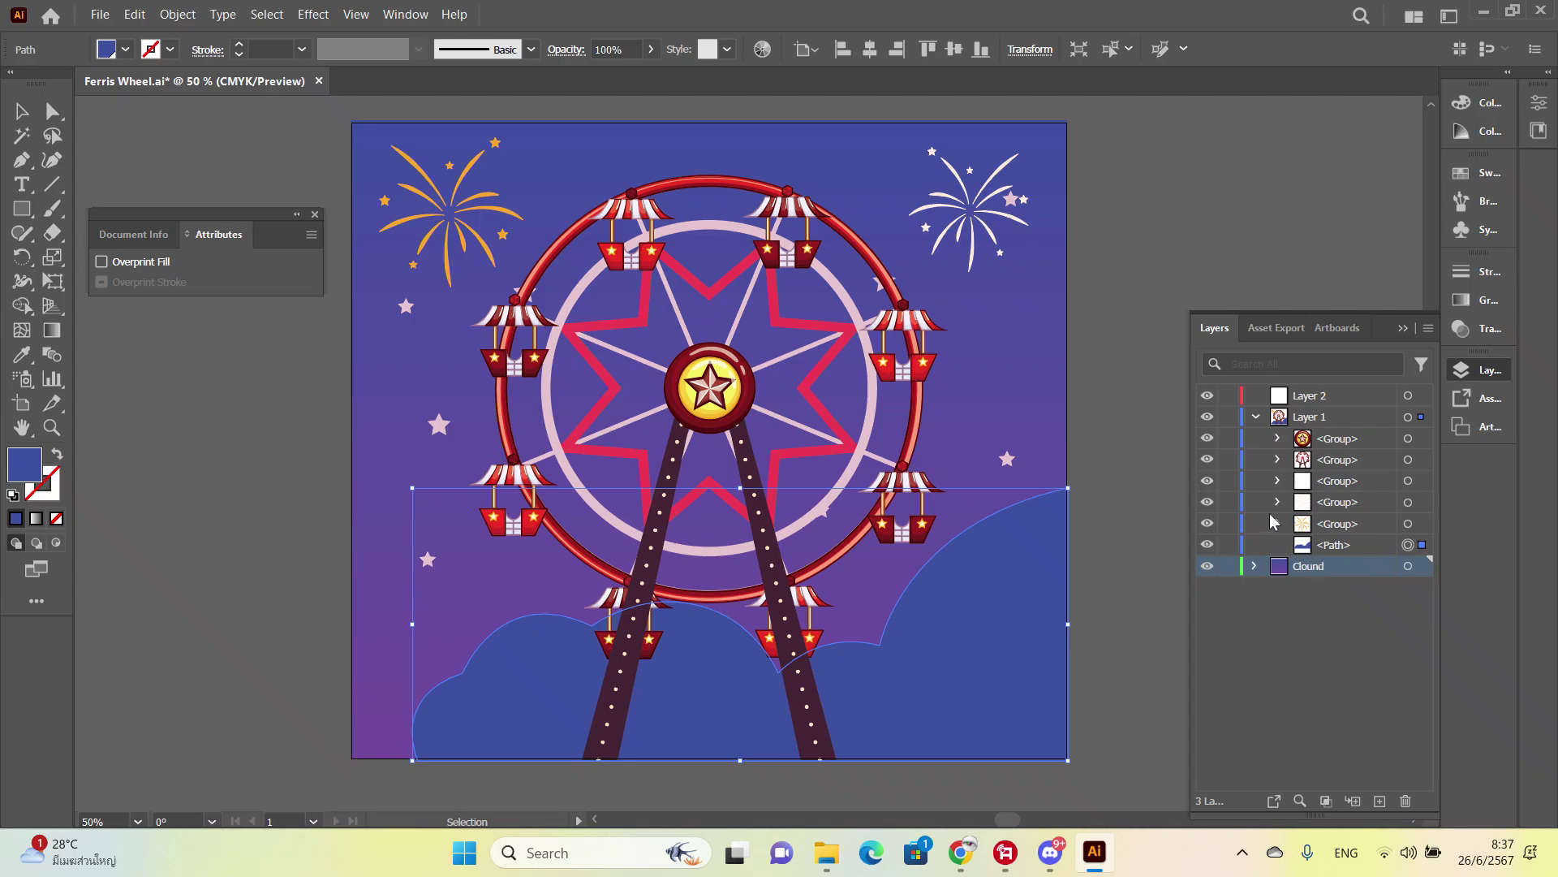
{"action": "left_click", "coordinate": [1105, 403]}
Step: Select the purple background, add another new layer, and place that layer beneath Clound
{"action": "left_click", "coordinate": [1061, 395]}
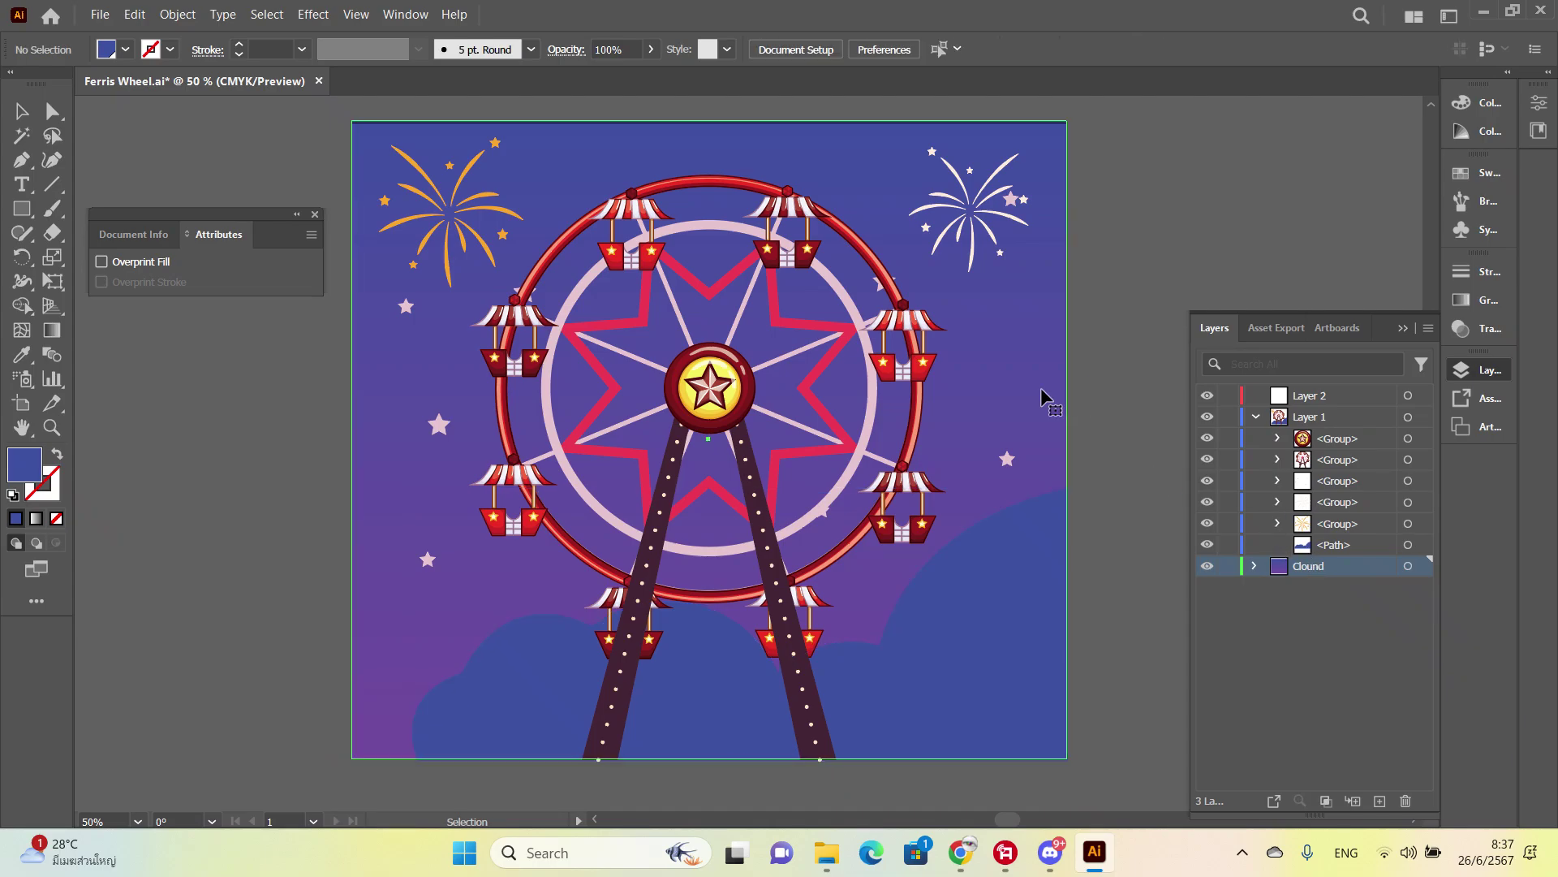
{"action": "left_click", "coordinate": [1380, 802]}
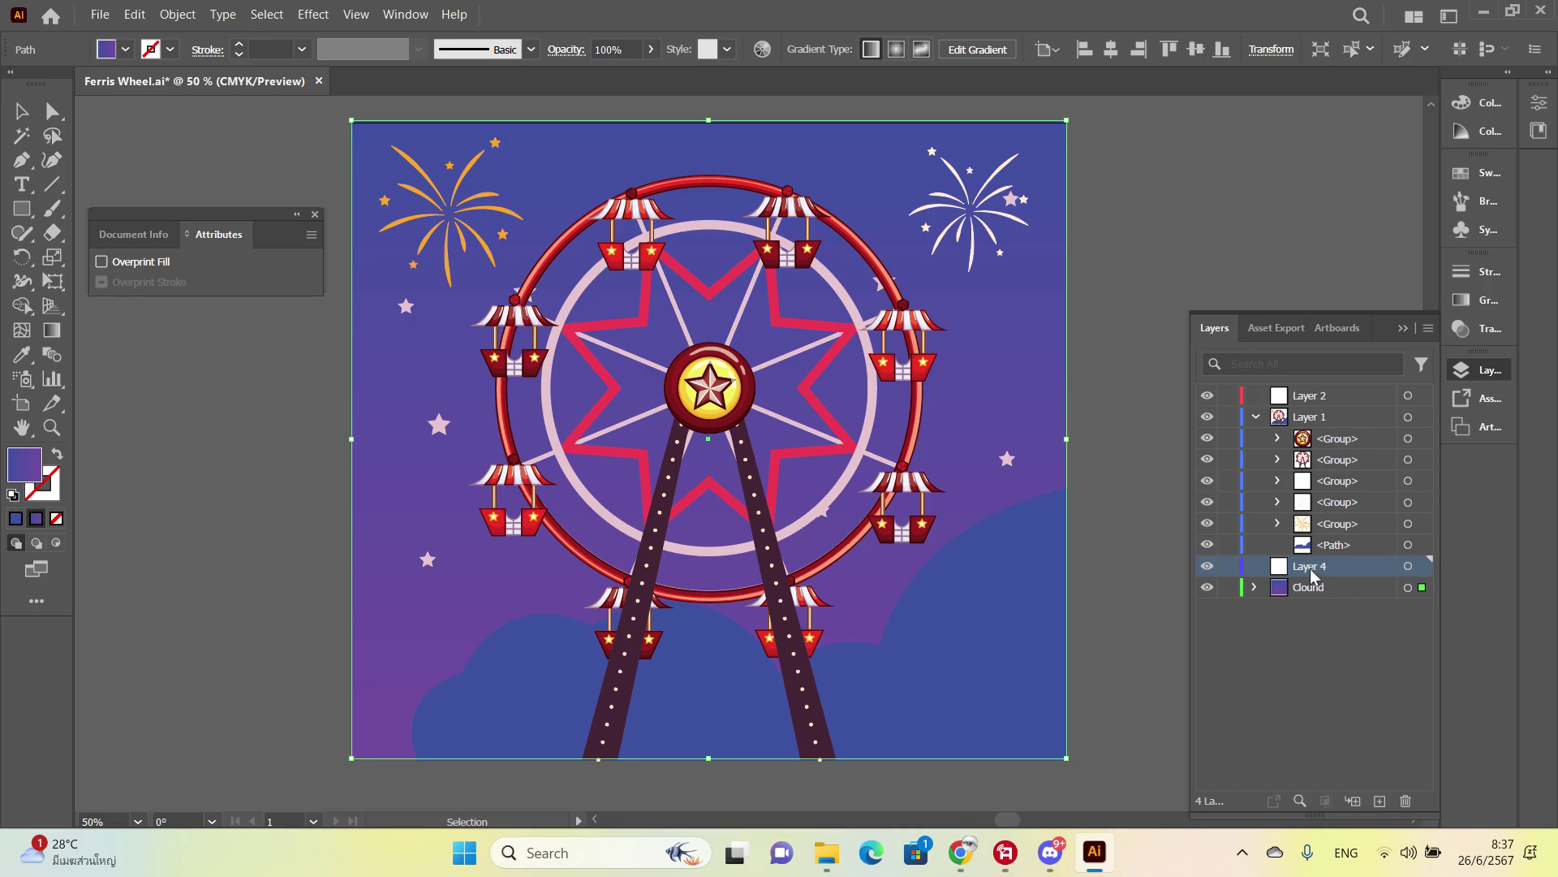
{"action": "left_click_drag", "start_coordinate": [1313, 575], "coordinate": [1299, 605]}
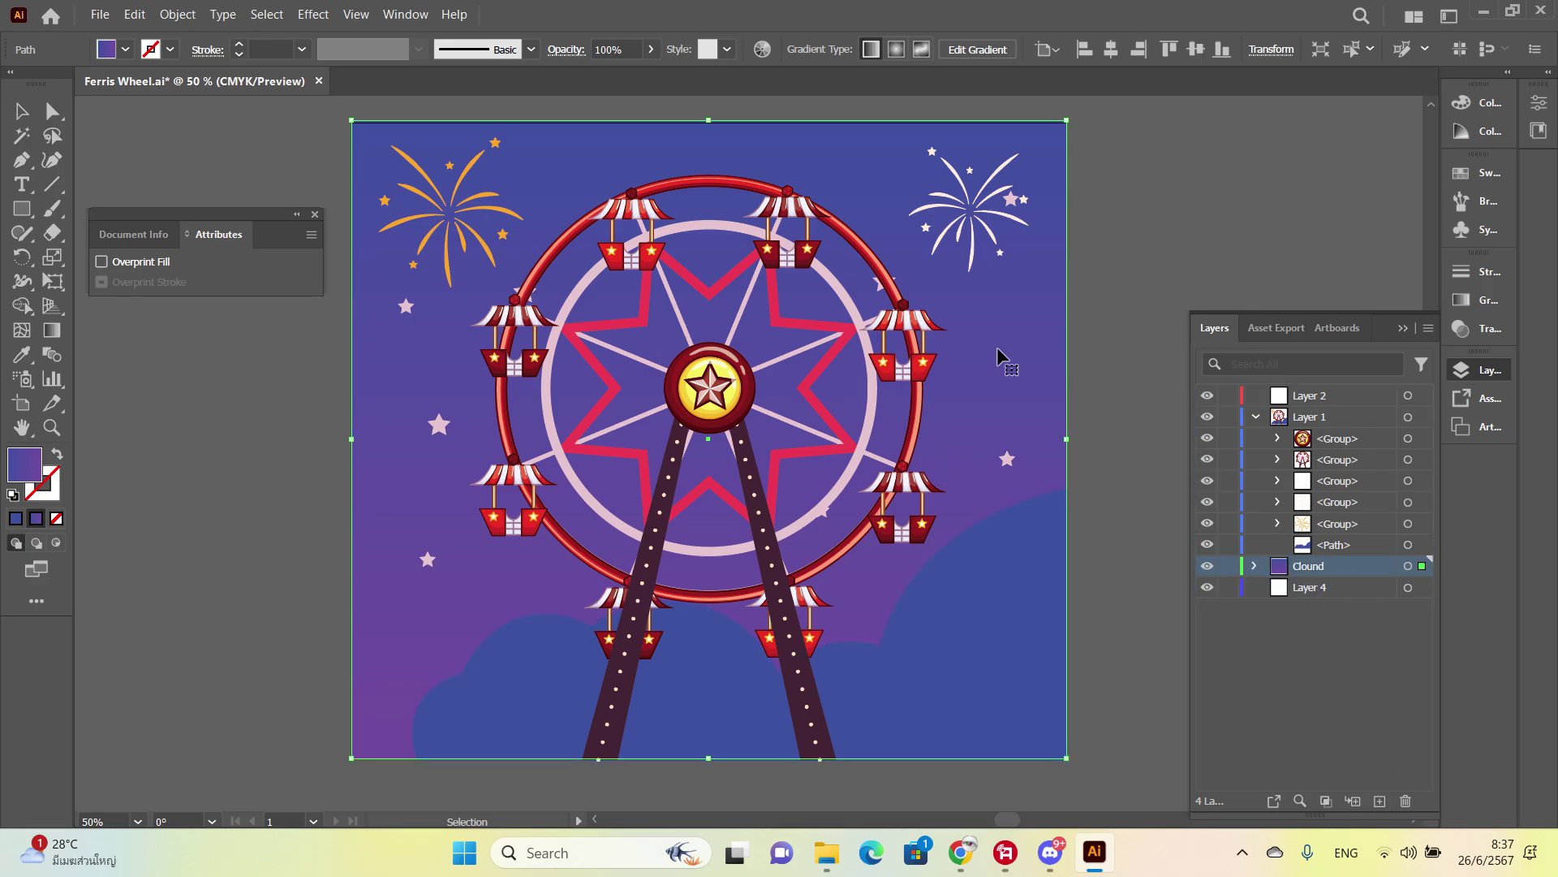
Step: Try moving and deleting the purple gradient background, undoing both changes
{"action": "left_click_drag", "start_coordinate": [998, 358], "coordinate": [1169, 452]}
{"action": "key", "text": "ctrl+z"}
{"action": "key", "text": "Delete"}
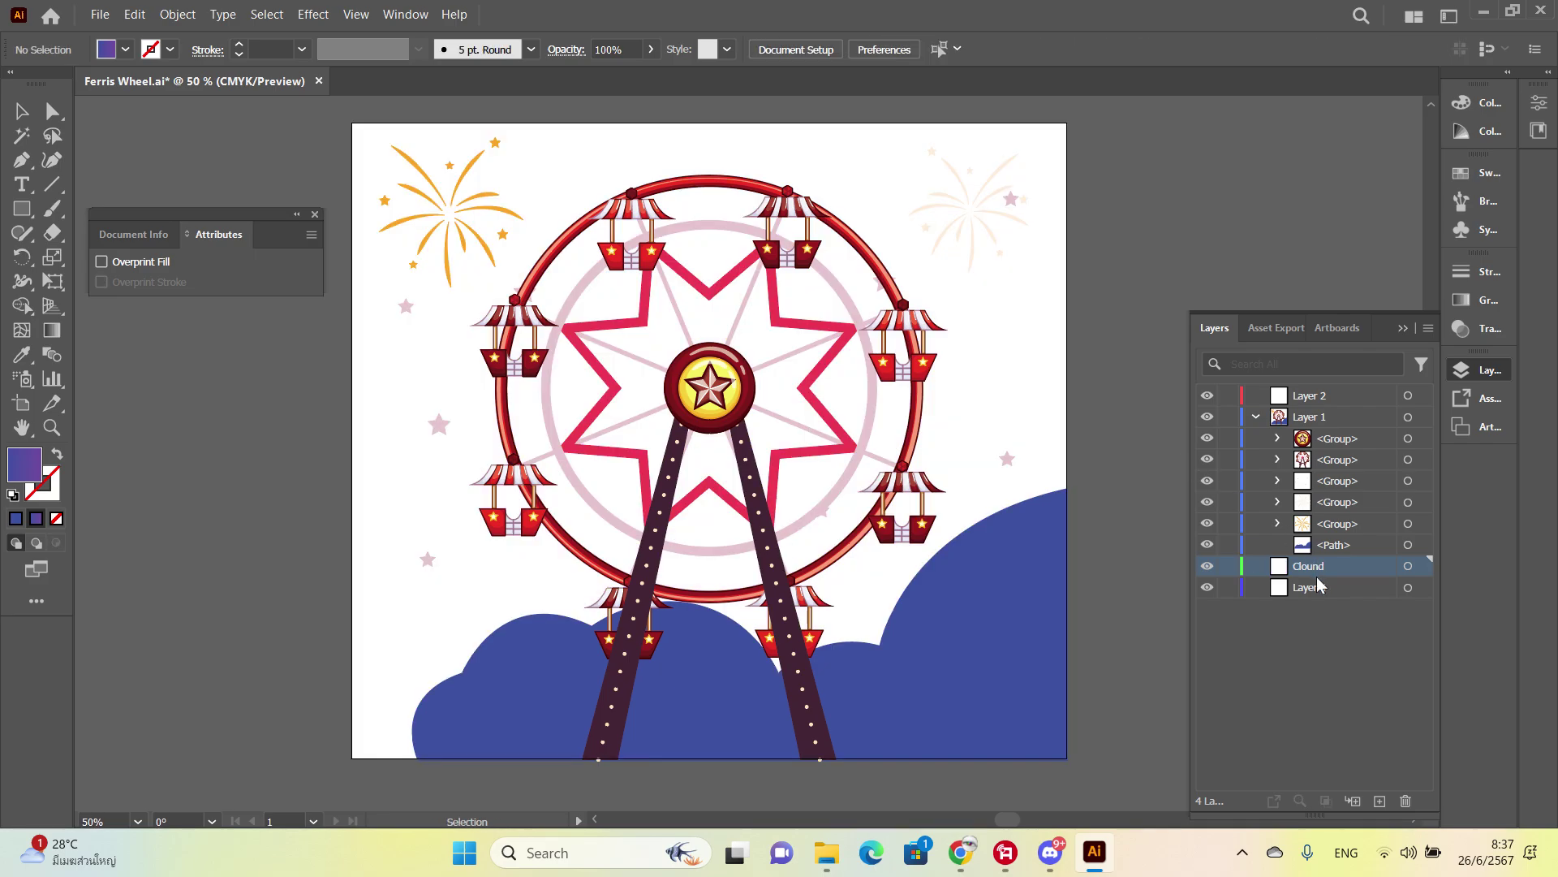
{"action": "key", "text": "ctrl+z"}
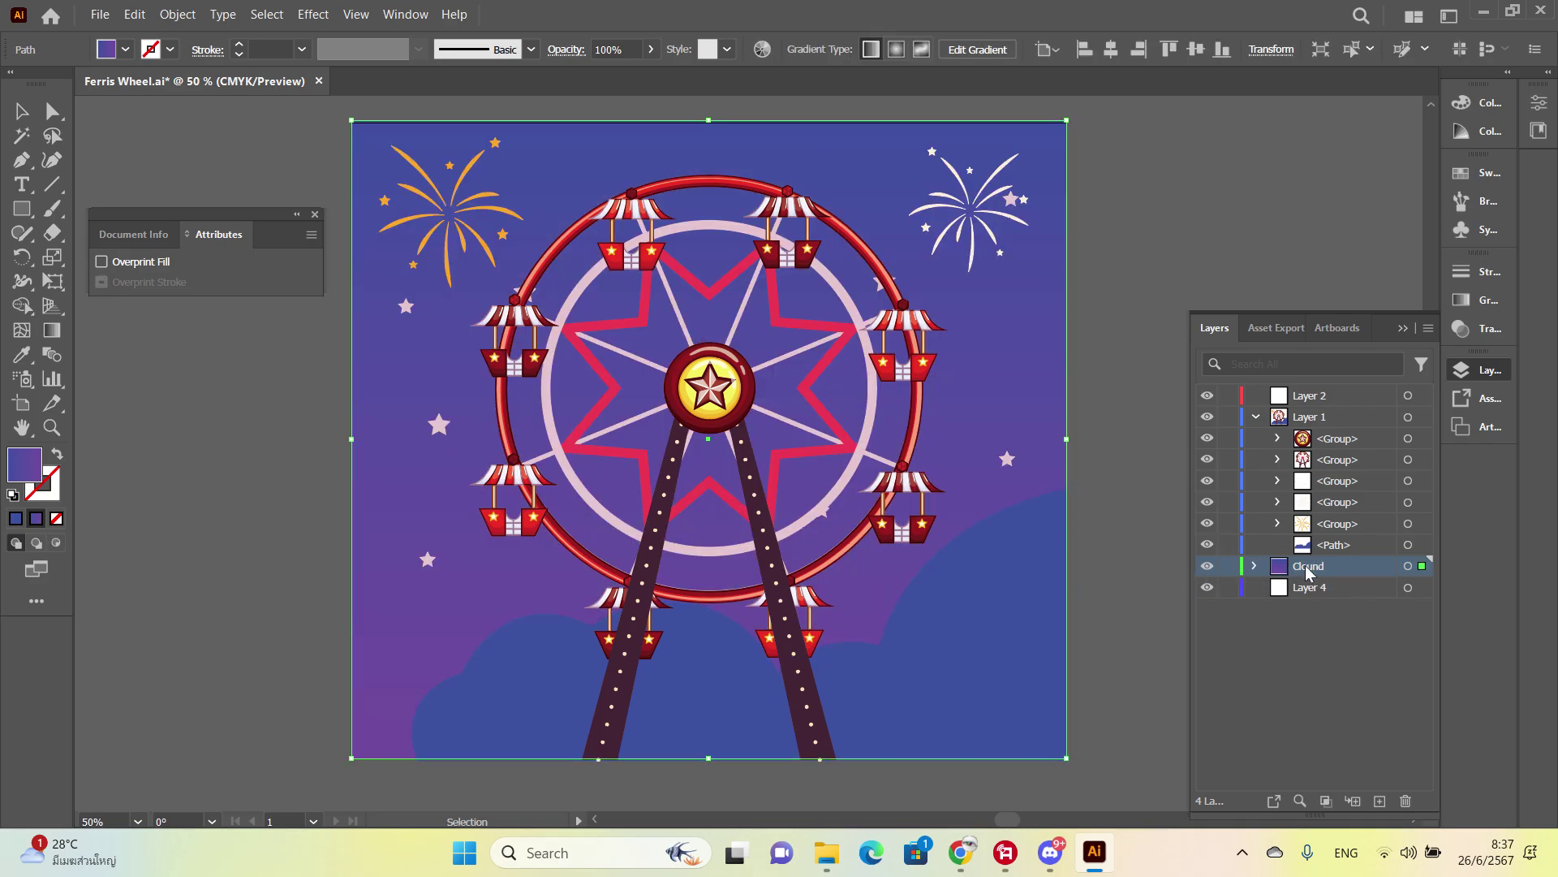
Step: Move the blue cloud path out of Layer 1 into Layer 4, keeping its original position
{"action": "left_click", "coordinate": [1005, 633]}
{"action": "key", "text": "a"}
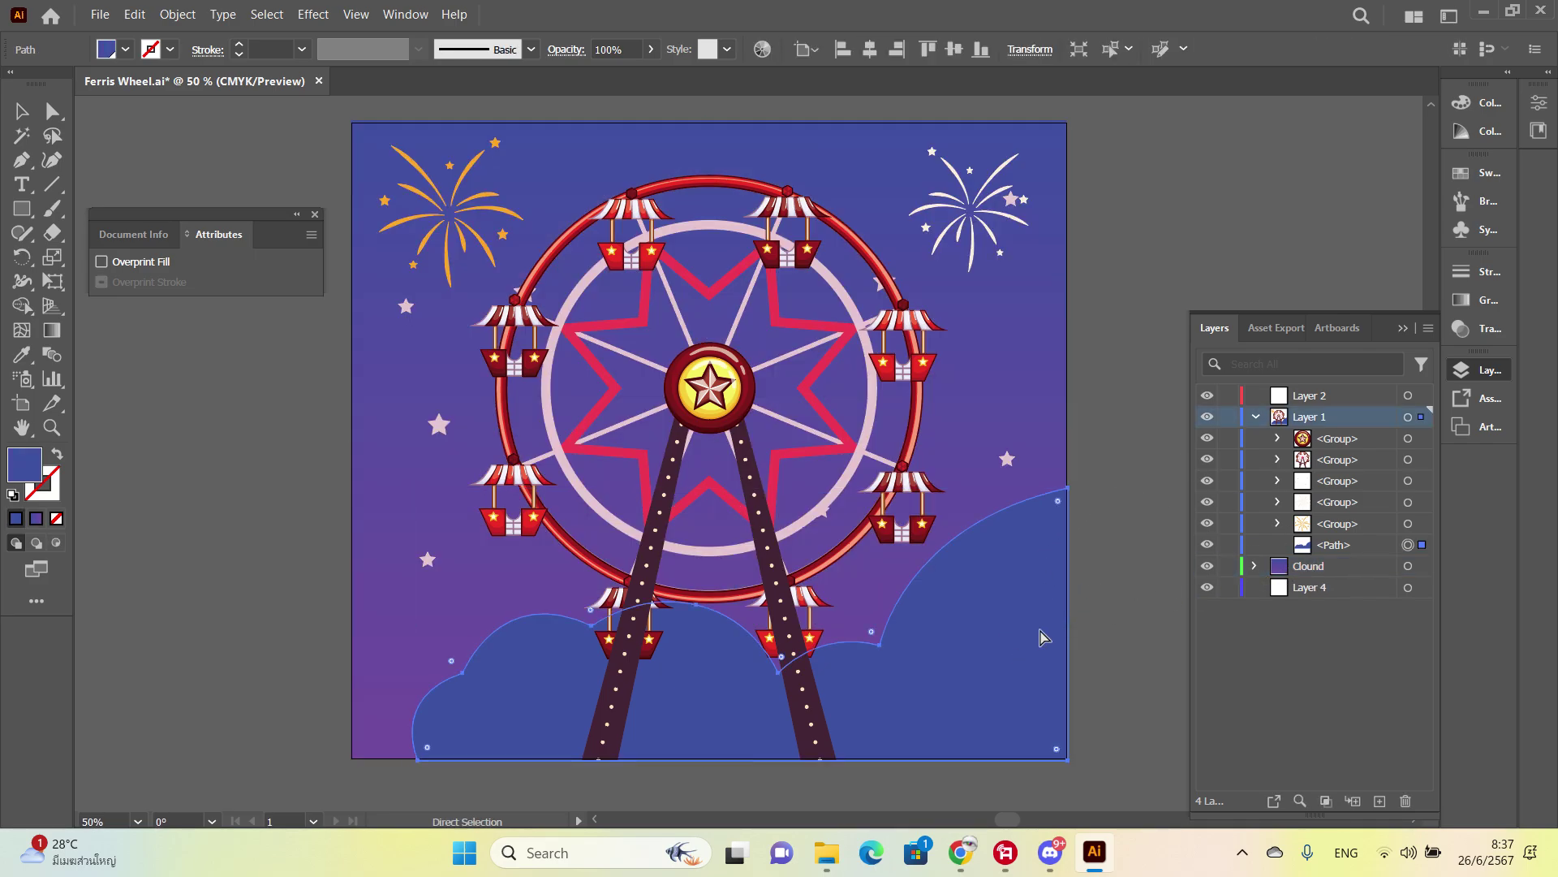
{"action": "key", "text": "Delete"}
{"action": "double_click", "coordinate": [1319, 566]}
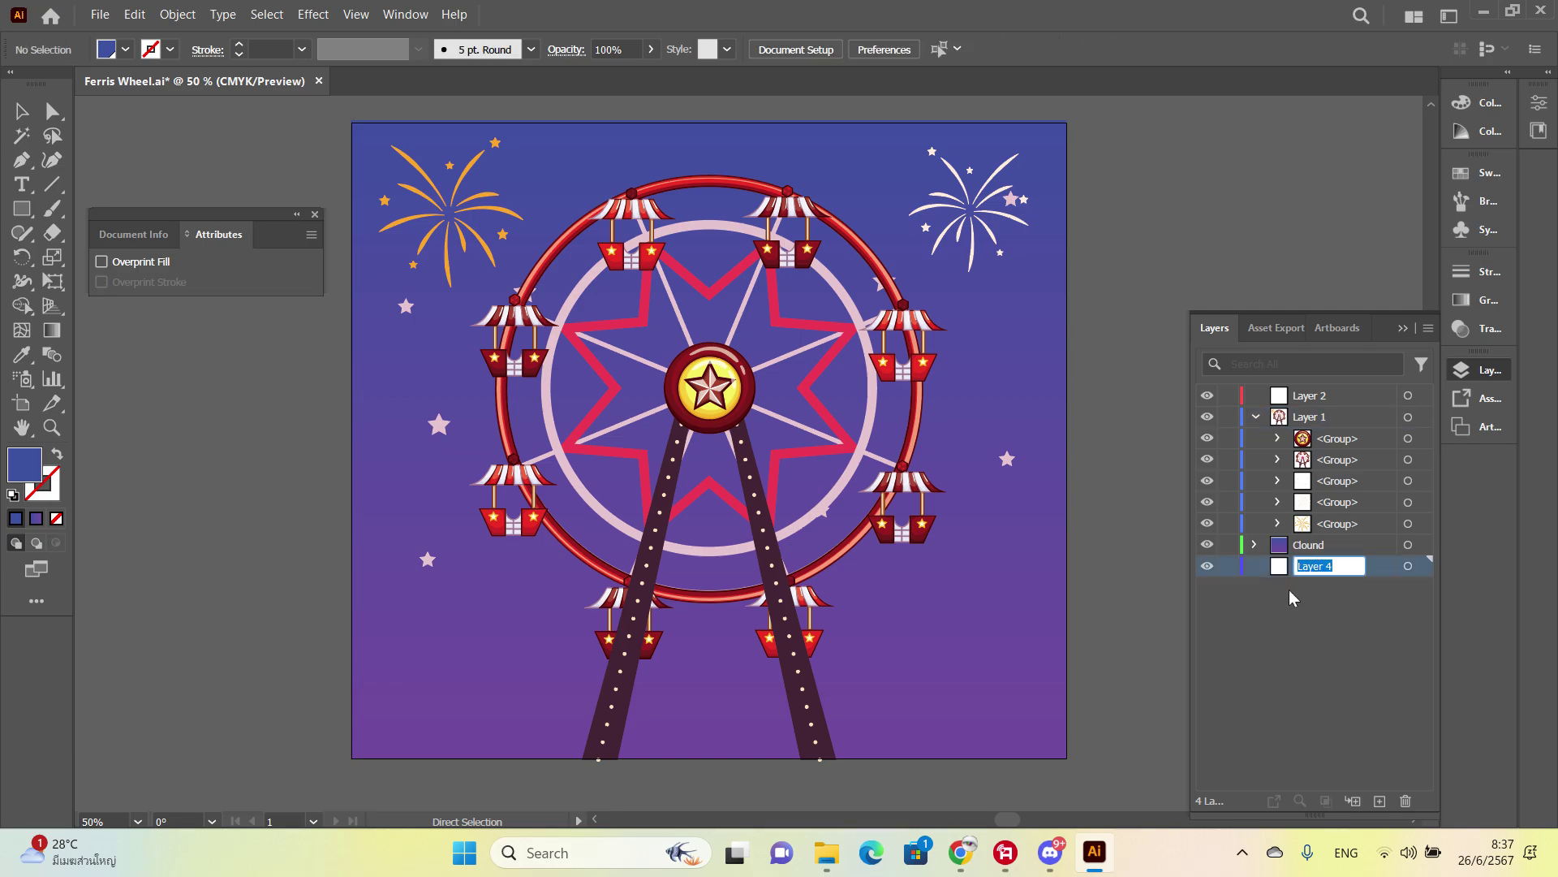
{"action": "left_click", "coordinate": [1284, 583]}
{"action": "left_click", "coordinate": [1297, 571]}
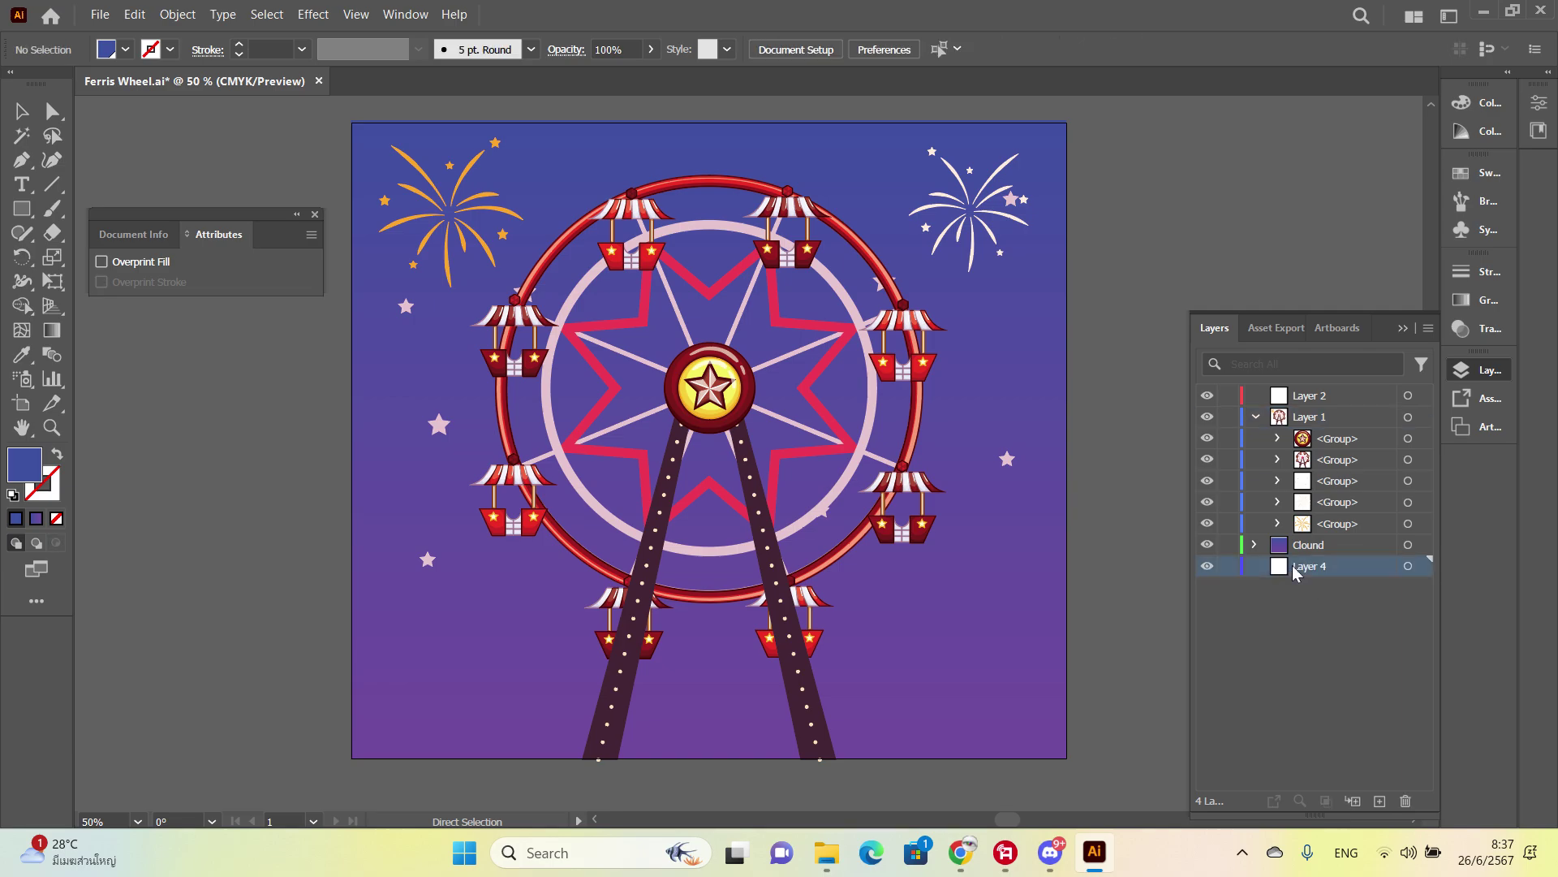
{"action": "key", "text": "ctrl+f"}
Step: Rename Layer 4, which holds the blue cloud path, as Clound
{"action": "double_click", "coordinate": [1314, 566]}
{"action": "type", "text": "C"}
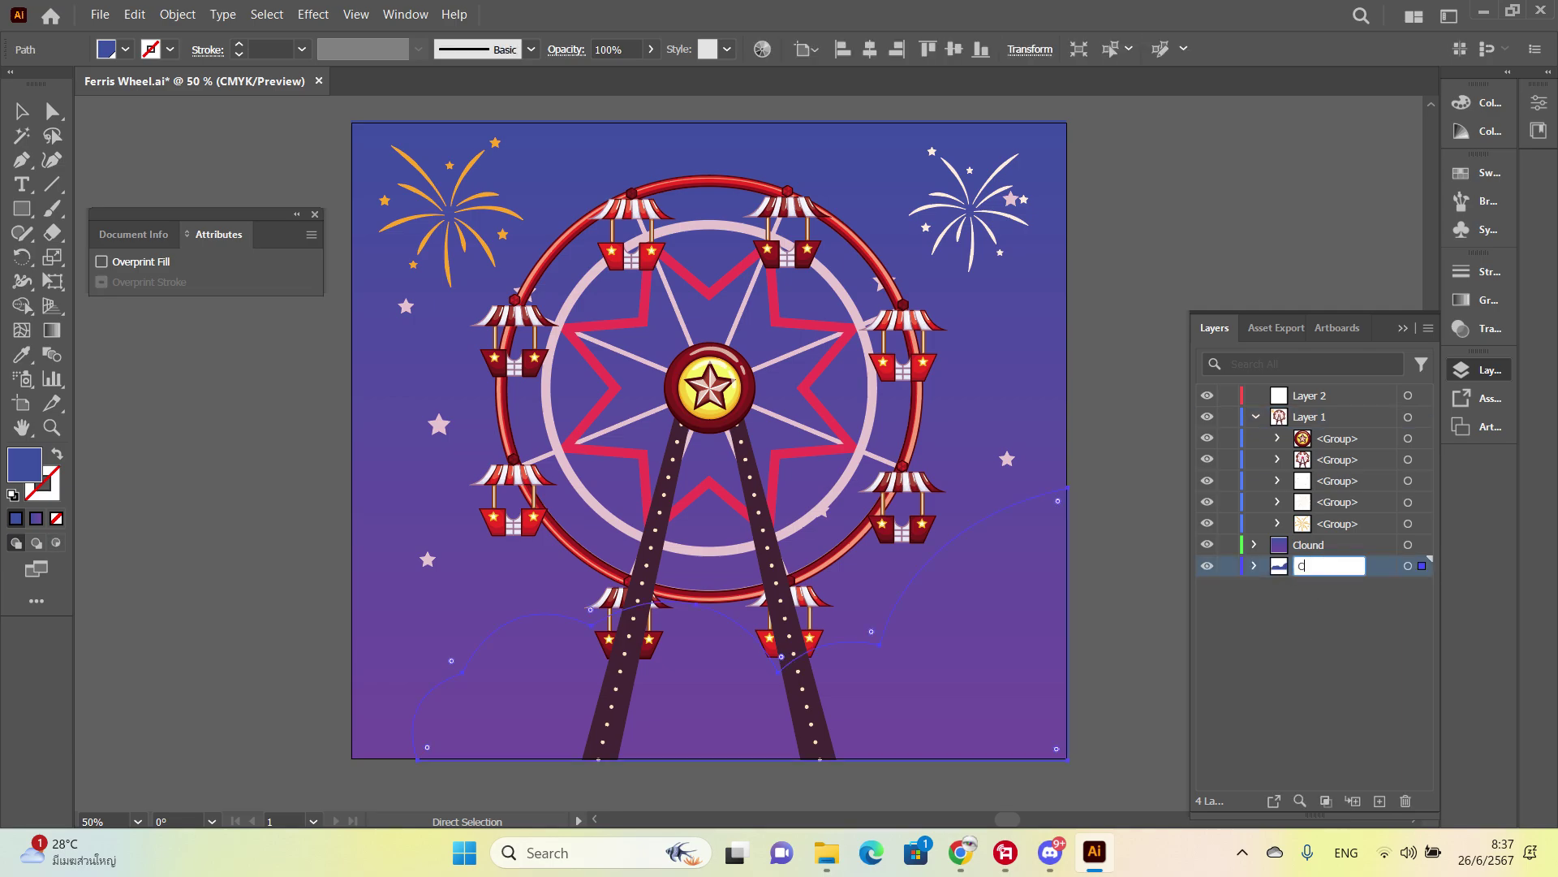
{"action": "type", "text": "lound"}
{"action": "key", "text": "Return"}
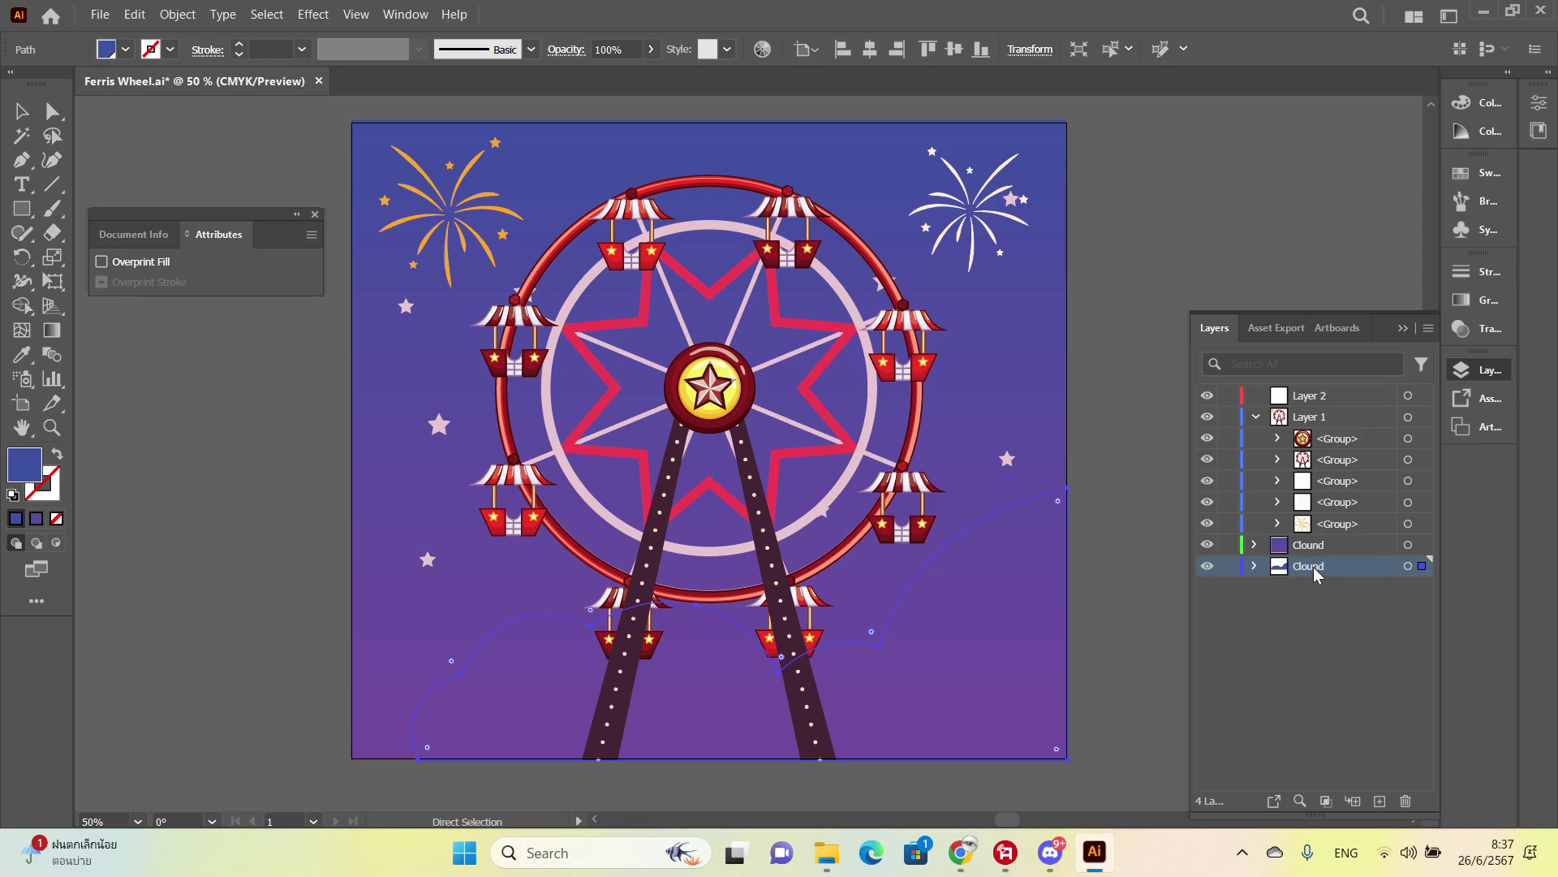
Step: Place the purple gradient background's layer beneath the layer holding the blue cloud
{"action": "left_click", "coordinate": [1310, 547]}
{"action": "double_click", "coordinate": [1311, 545]}
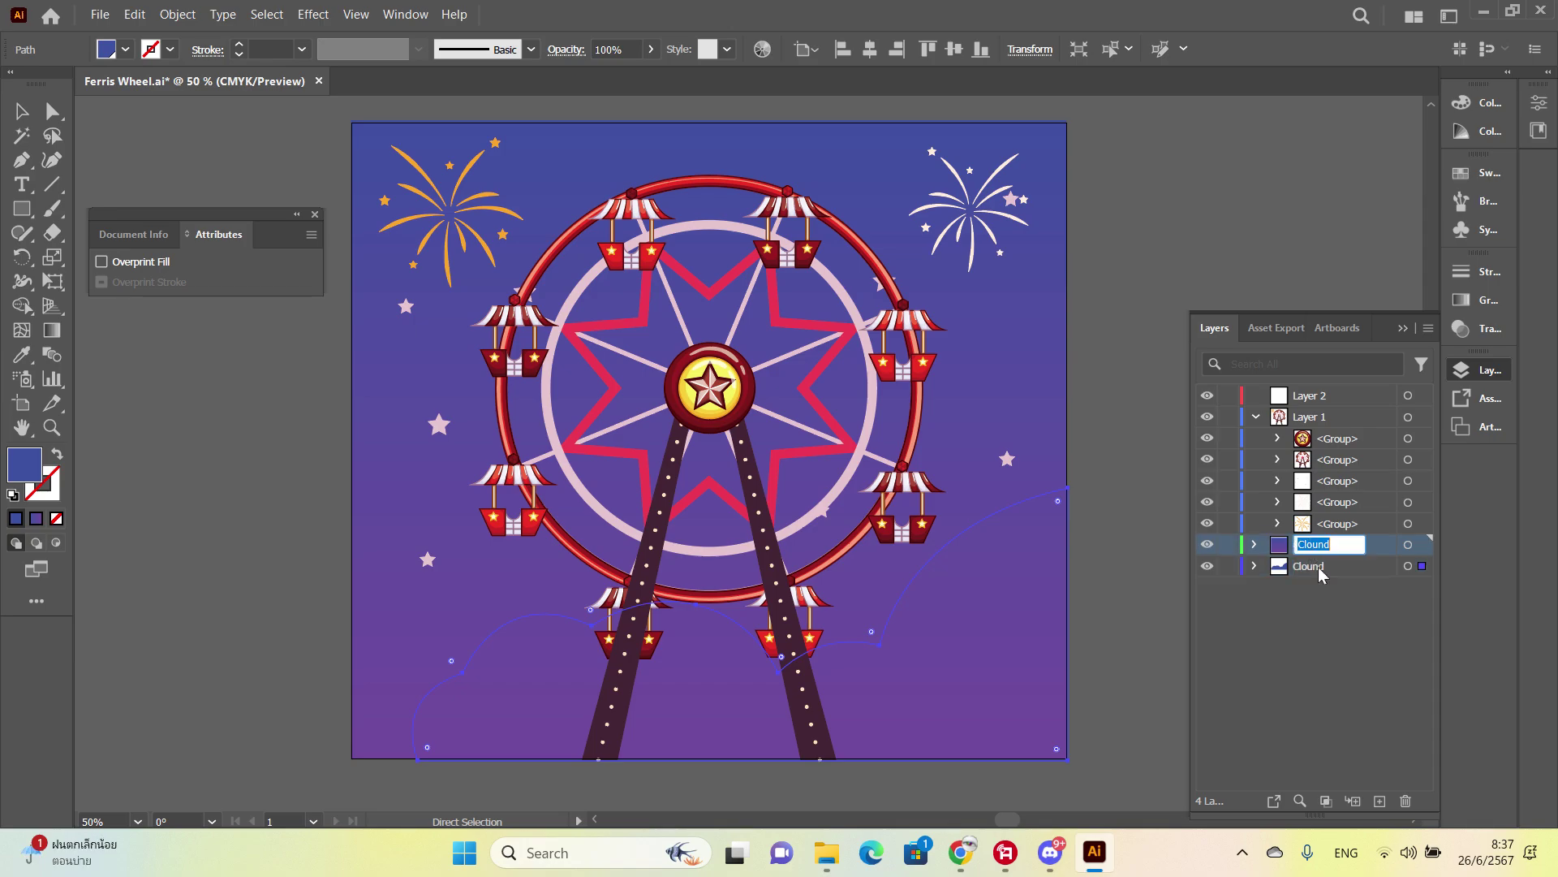
{"action": "left_click", "coordinate": [1321, 600]}
{"action": "left_click_drag", "start_coordinate": [1307, 545], "coordinate": [1306, 573]}
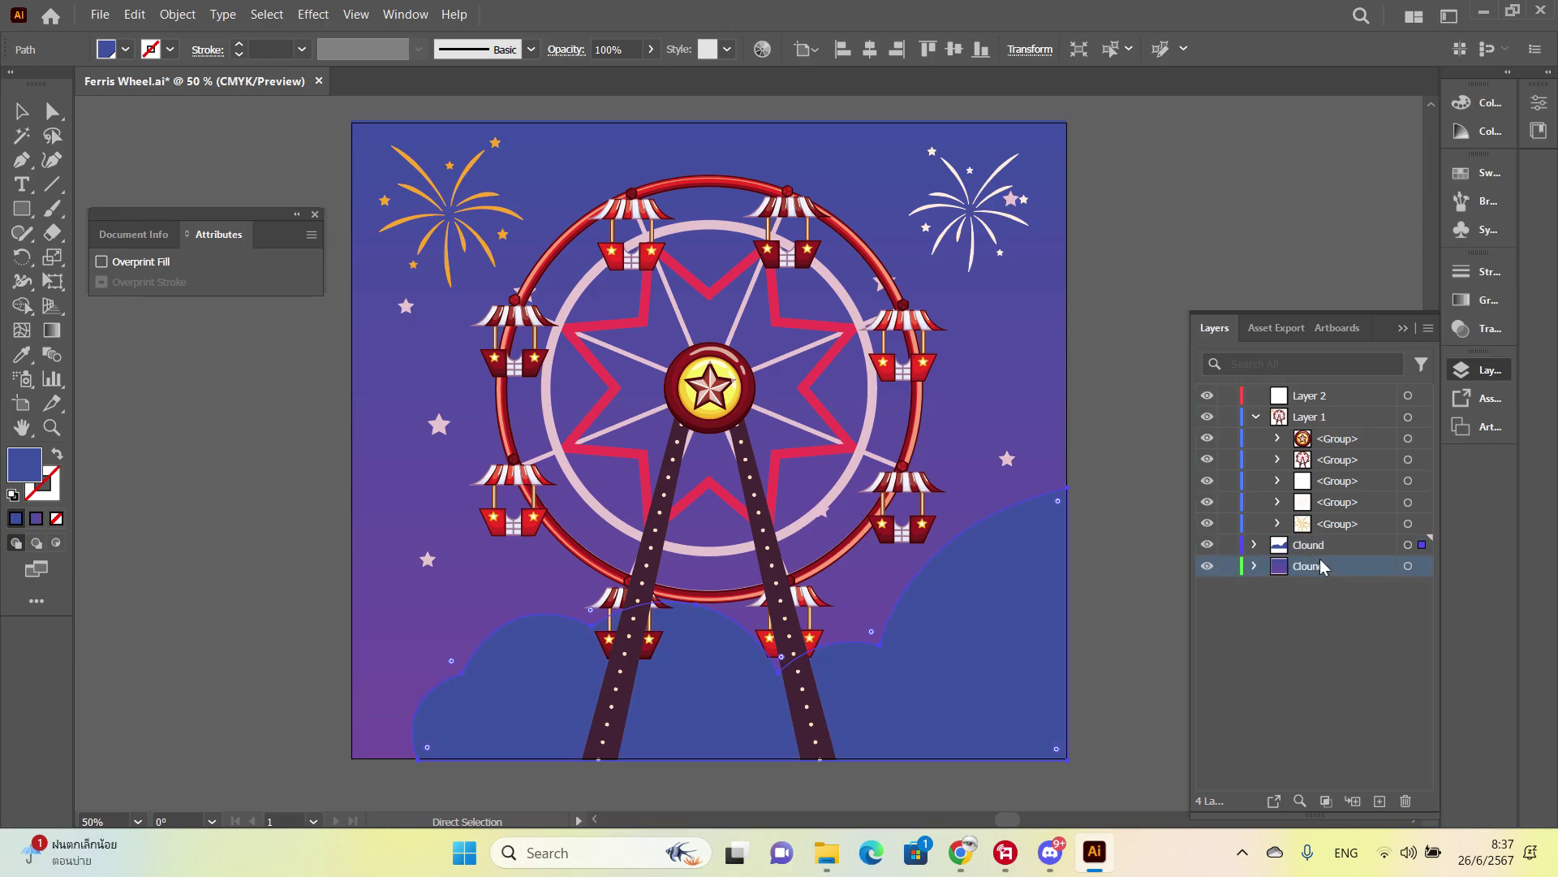
Step: Rename the purple gradient background's layer as Sky
{"action": "double_click", "coordinate": [1315, 566]}
{"action": "type", "text": "Sk"}
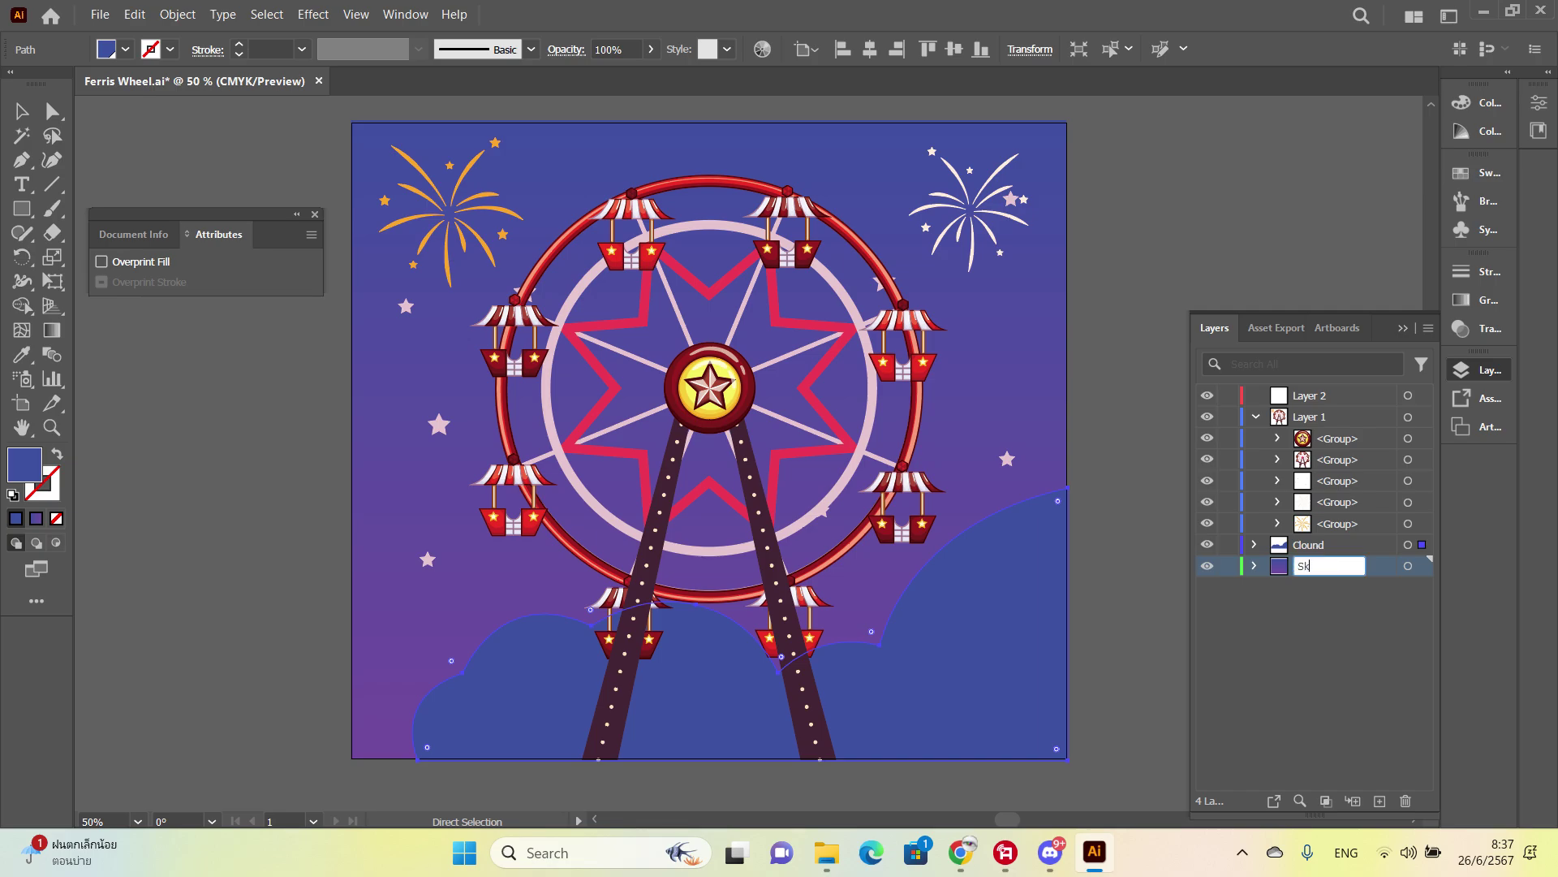
{"action": "type", "text": "y"}
{"action": "key", "text": "Return"}
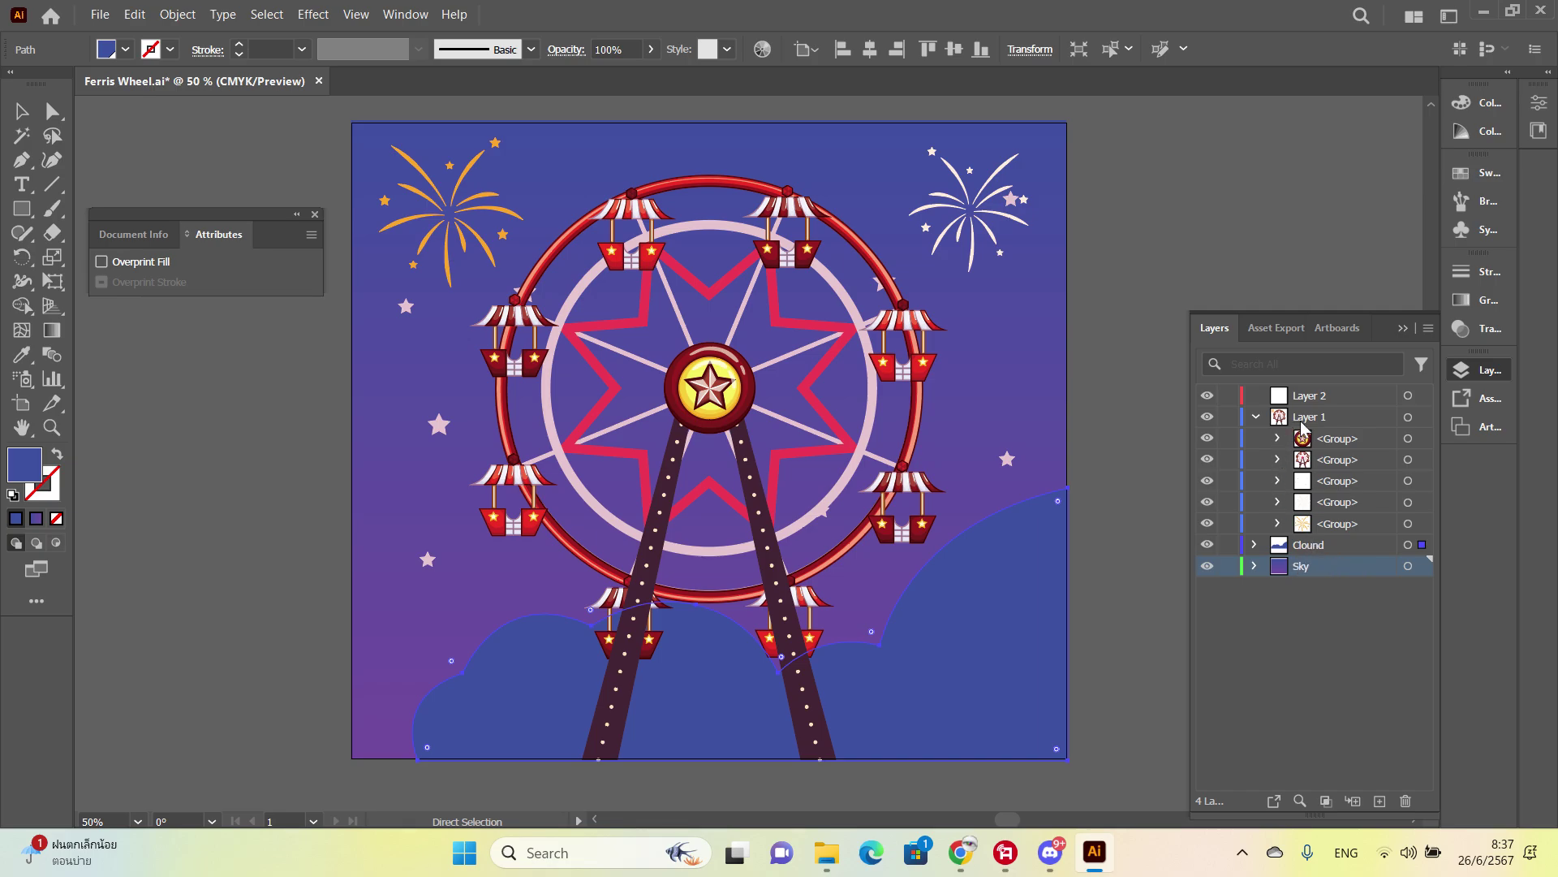
Step: Move the orange firework group from Layer 1 into a new layer above it, keeping its position
{"action": "key", "text": "v"}
{"action": "left_click", "coordinate": [487, 208]}
{"action": "key", "text": "Delete"}
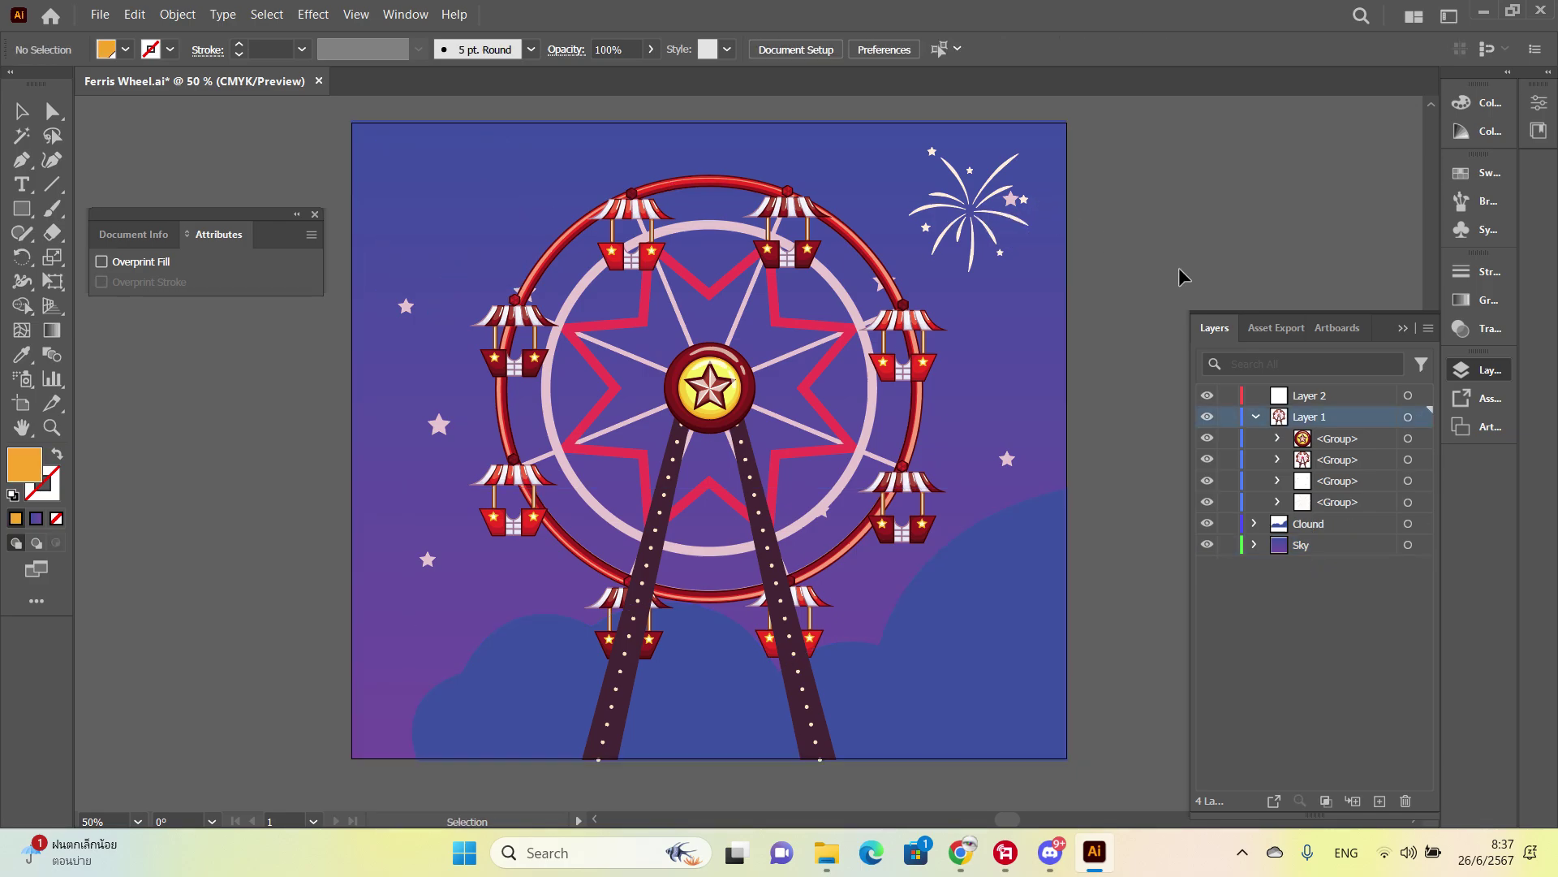
{"action": "left_click", "coordinate": [1377, 802]}
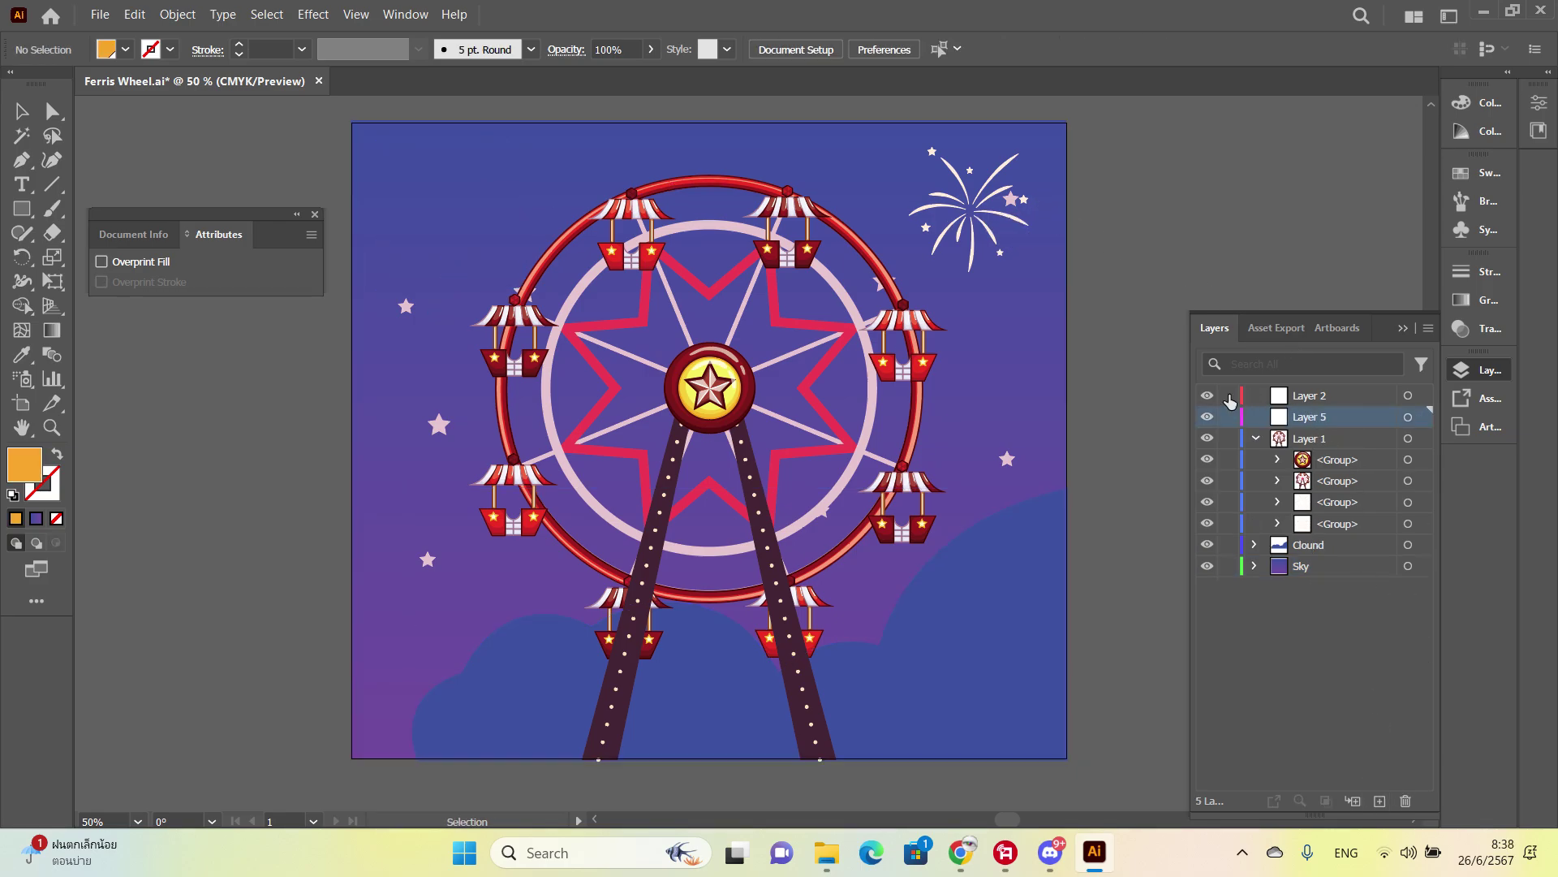
{"action": "key", "text": "ctrl+f"}
Step: Move the white firework group from Layer 1 into another new layer above it, keeping its position, and clear the selection
{"action": "left_click", "coordinate": [979, 202]}
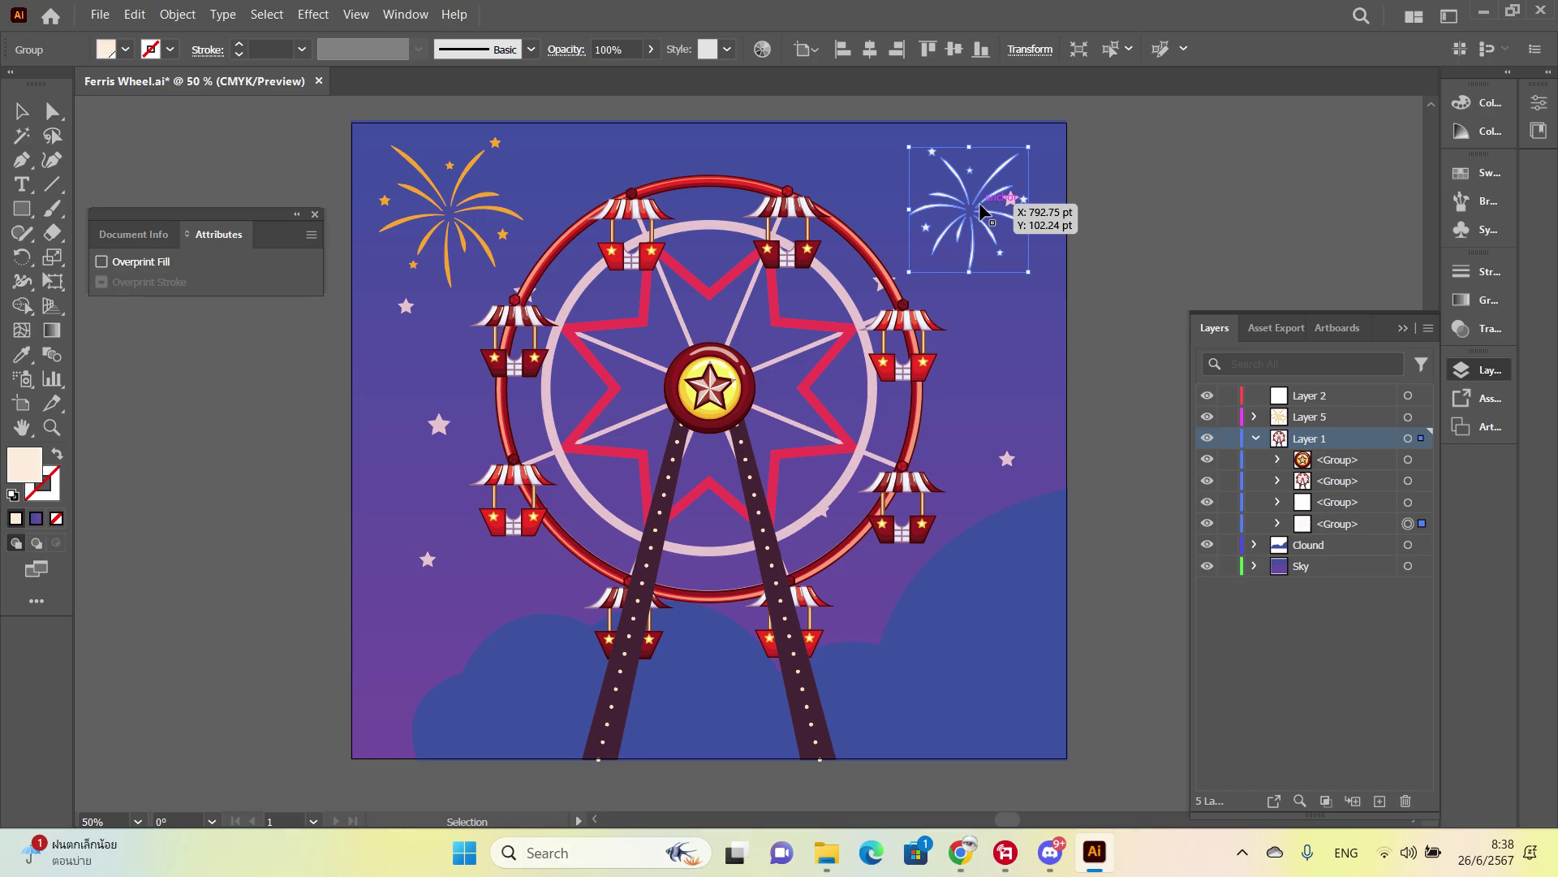
{"action": "key", "text": "a"}
{"action": "key", "text": "Delete"}
{"action": "left_click", "coordinate": [1377, 801]}
{"action": "key", "text": "ctrl+f"}
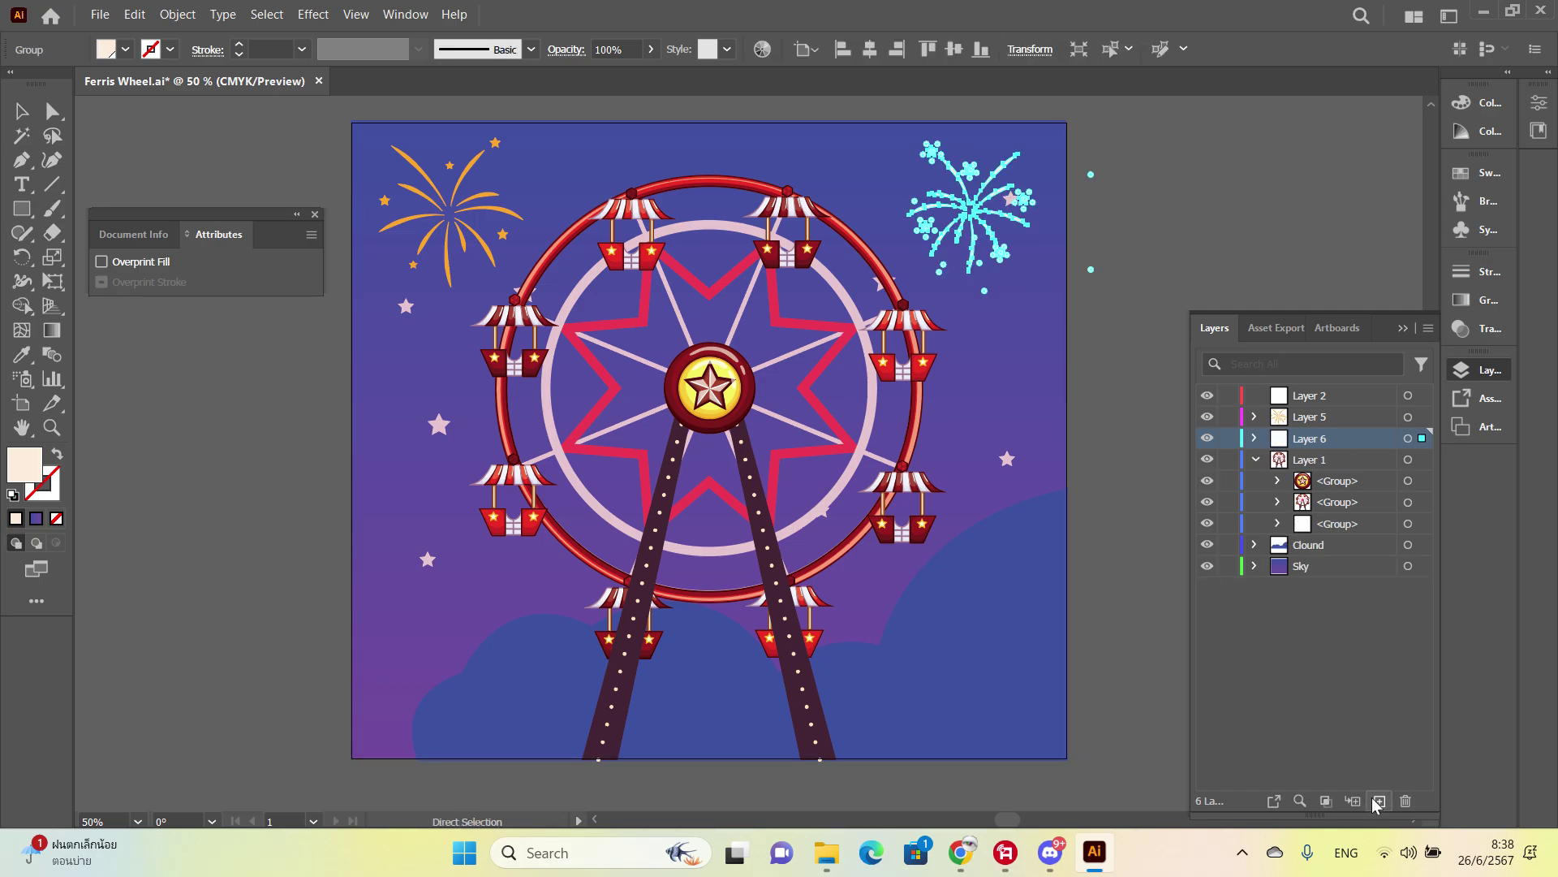
{"action": "key", "text": "v"}
{"action": "key", "text": "ctrl+shift+a"}
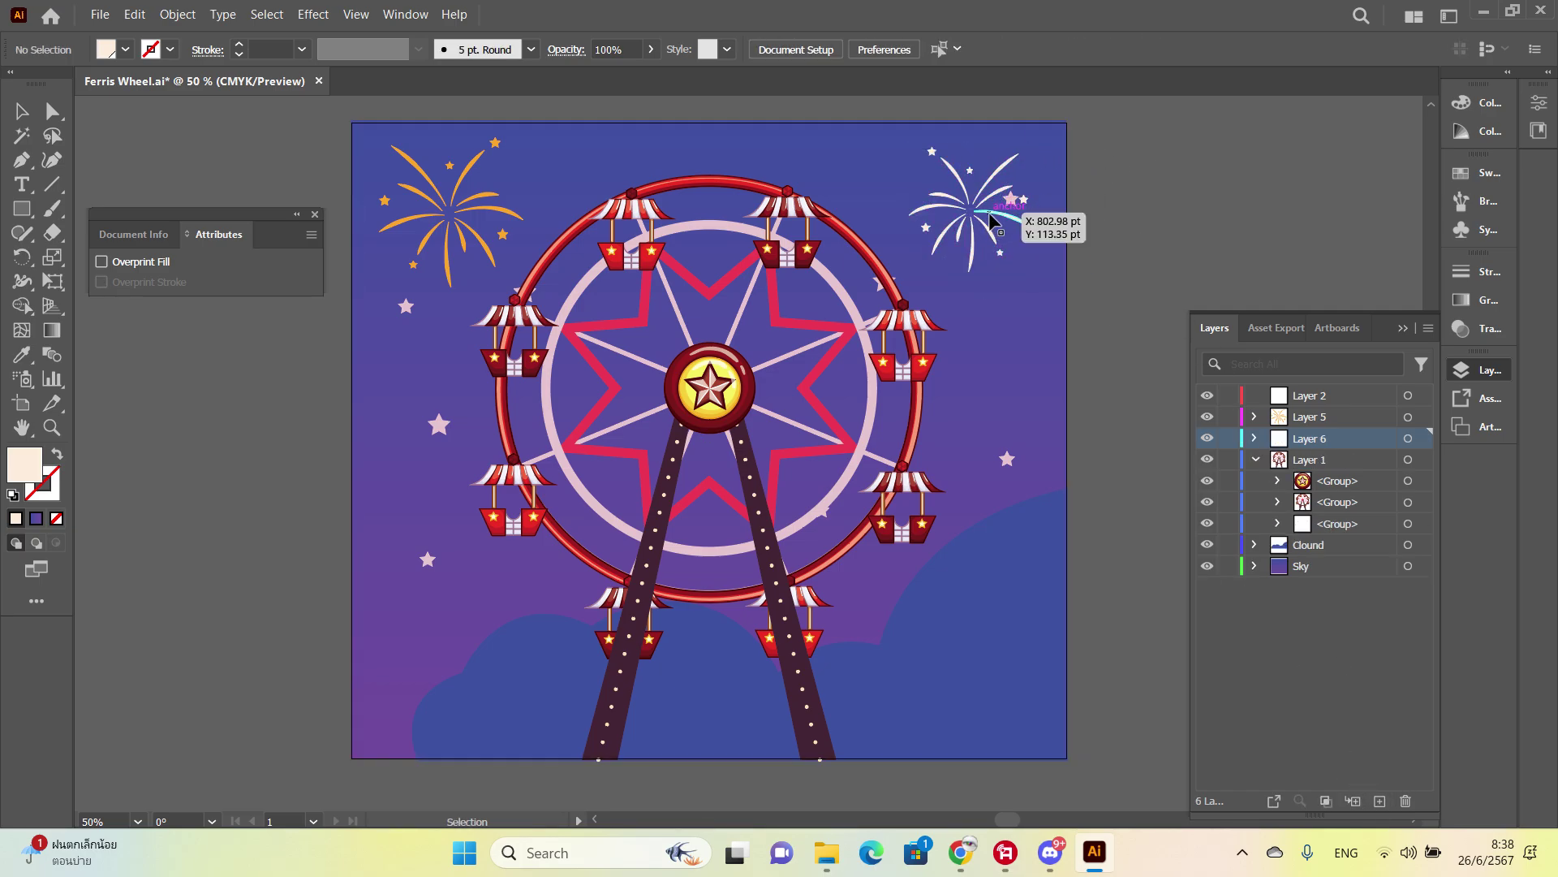
Step: Identify the orange firework's layer, rename it as Fire work, and copy that name for reuse
{"action": "left_click", "coordinate": [990, 212]}
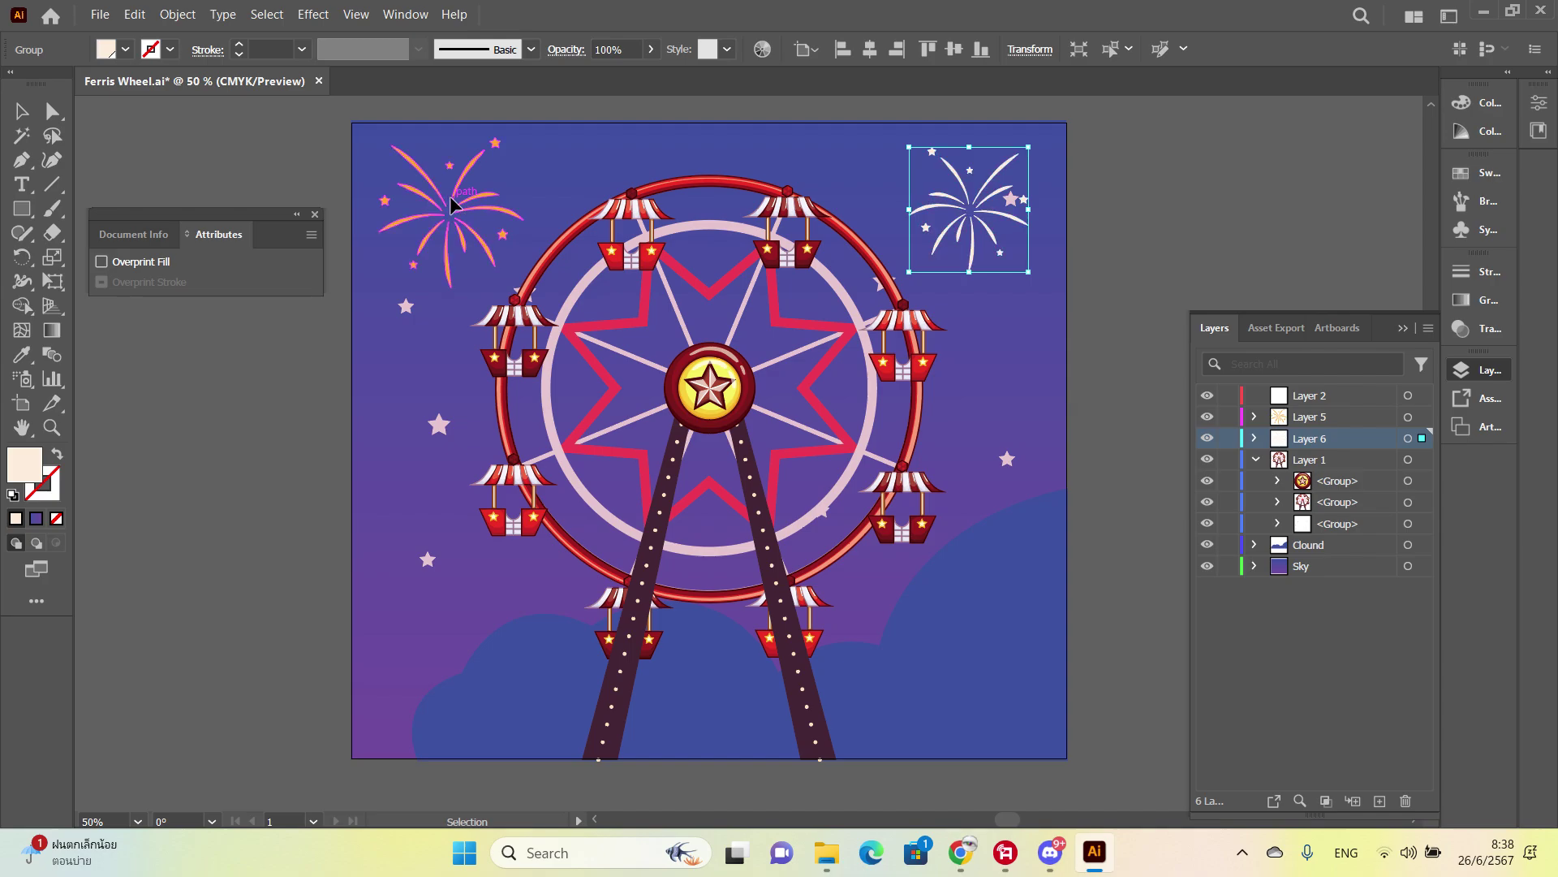
{"action": "left_click", "coordinate": [450, 196]}
{"action": "left_click", "coordinate": [972, 195]}
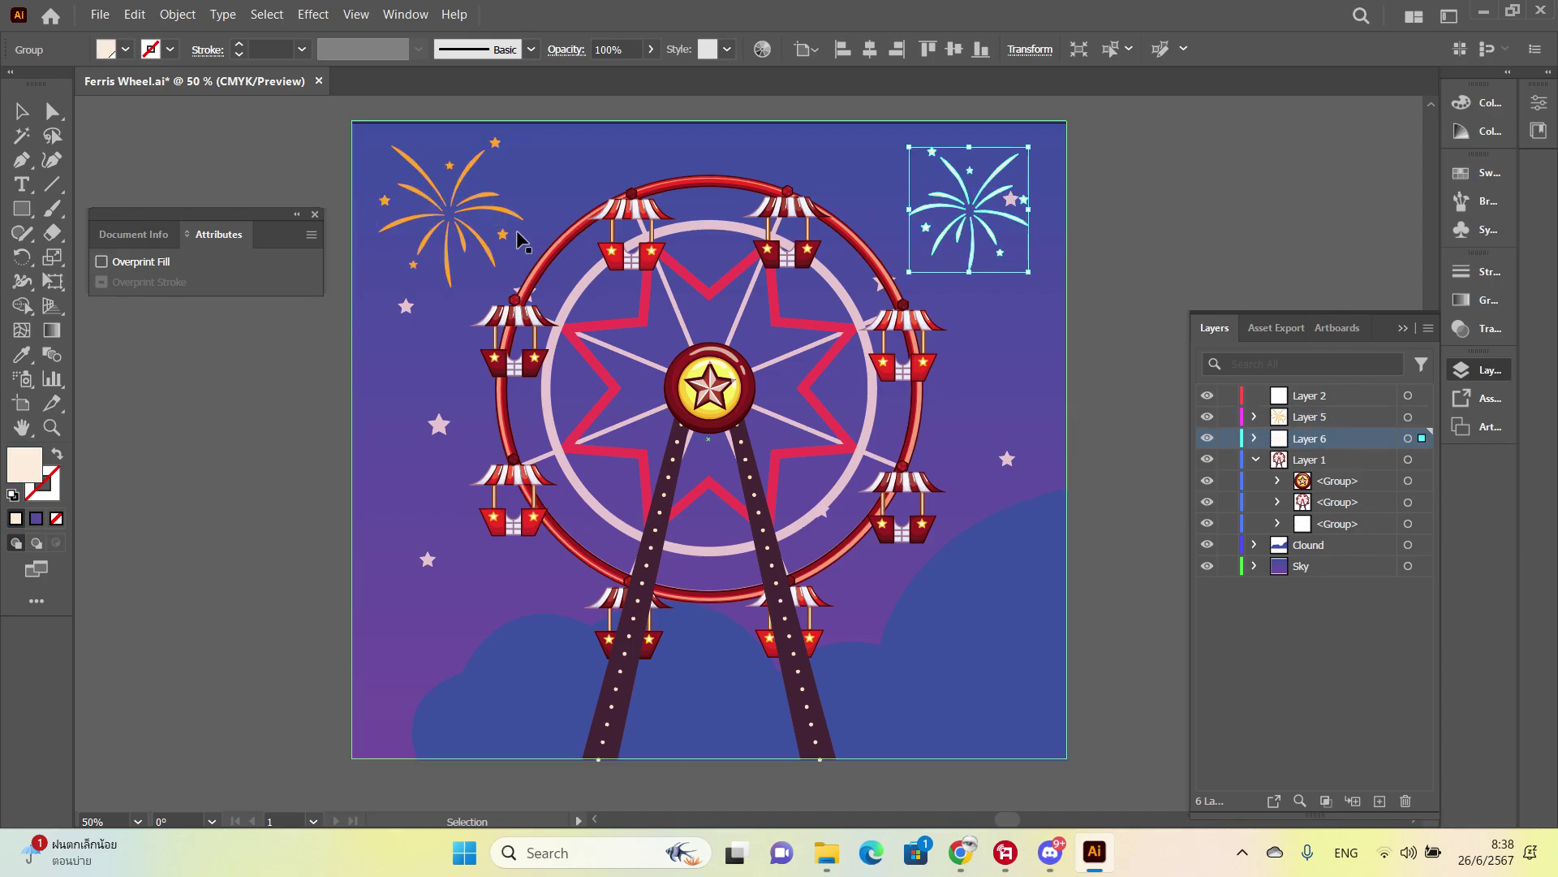
{"action": "left_click", "coordinate": [508, 206]}
{"action": "left_click", "coordinate": [972, 203]}
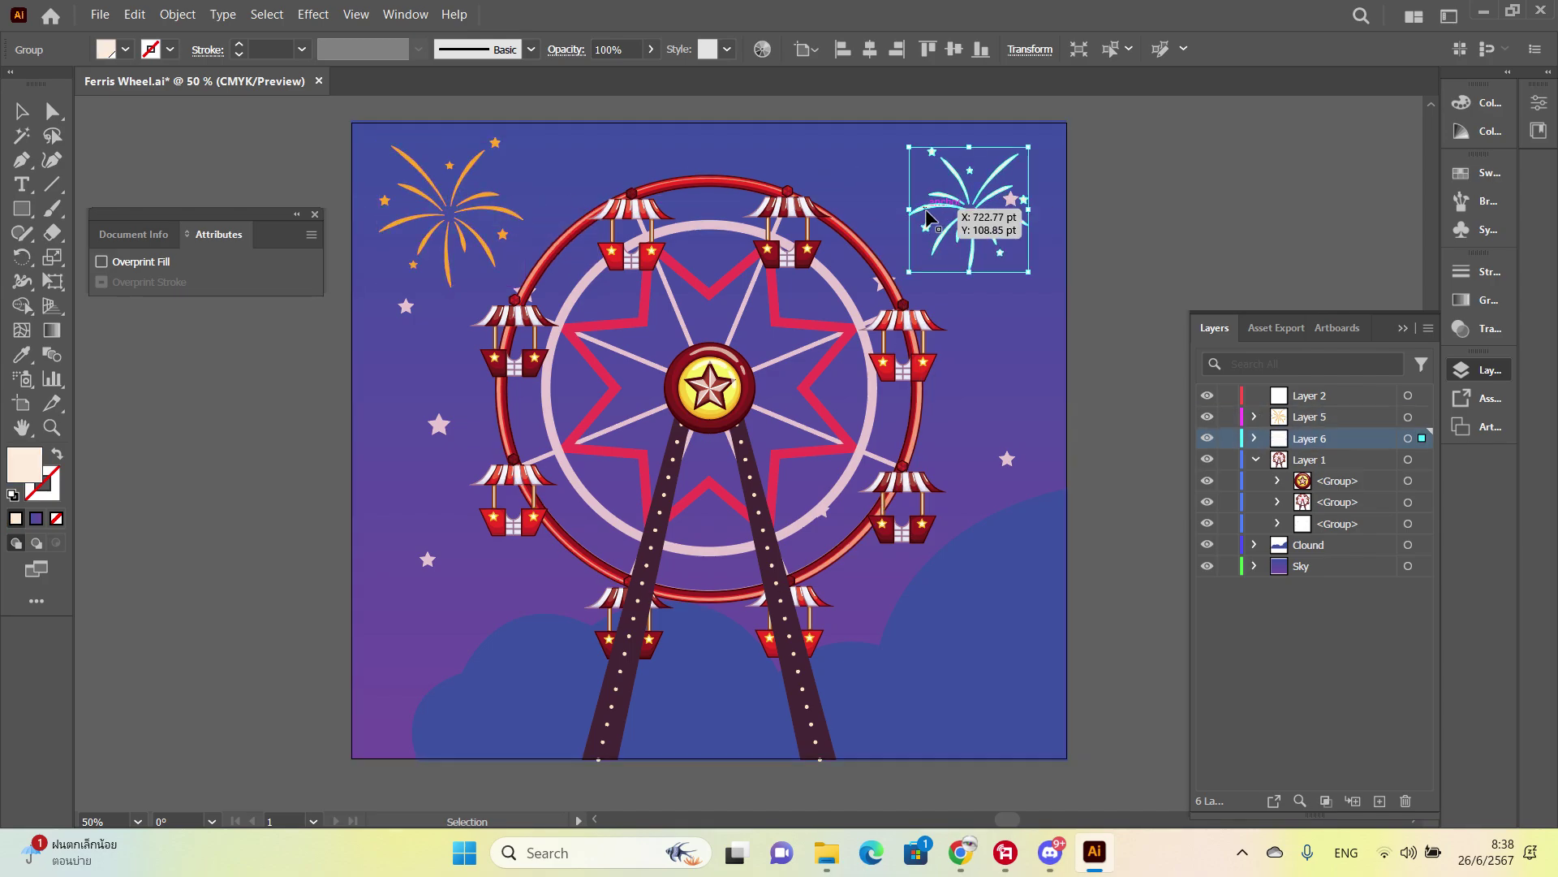
{"action": "left_click", "coordinate": [494, 206]}
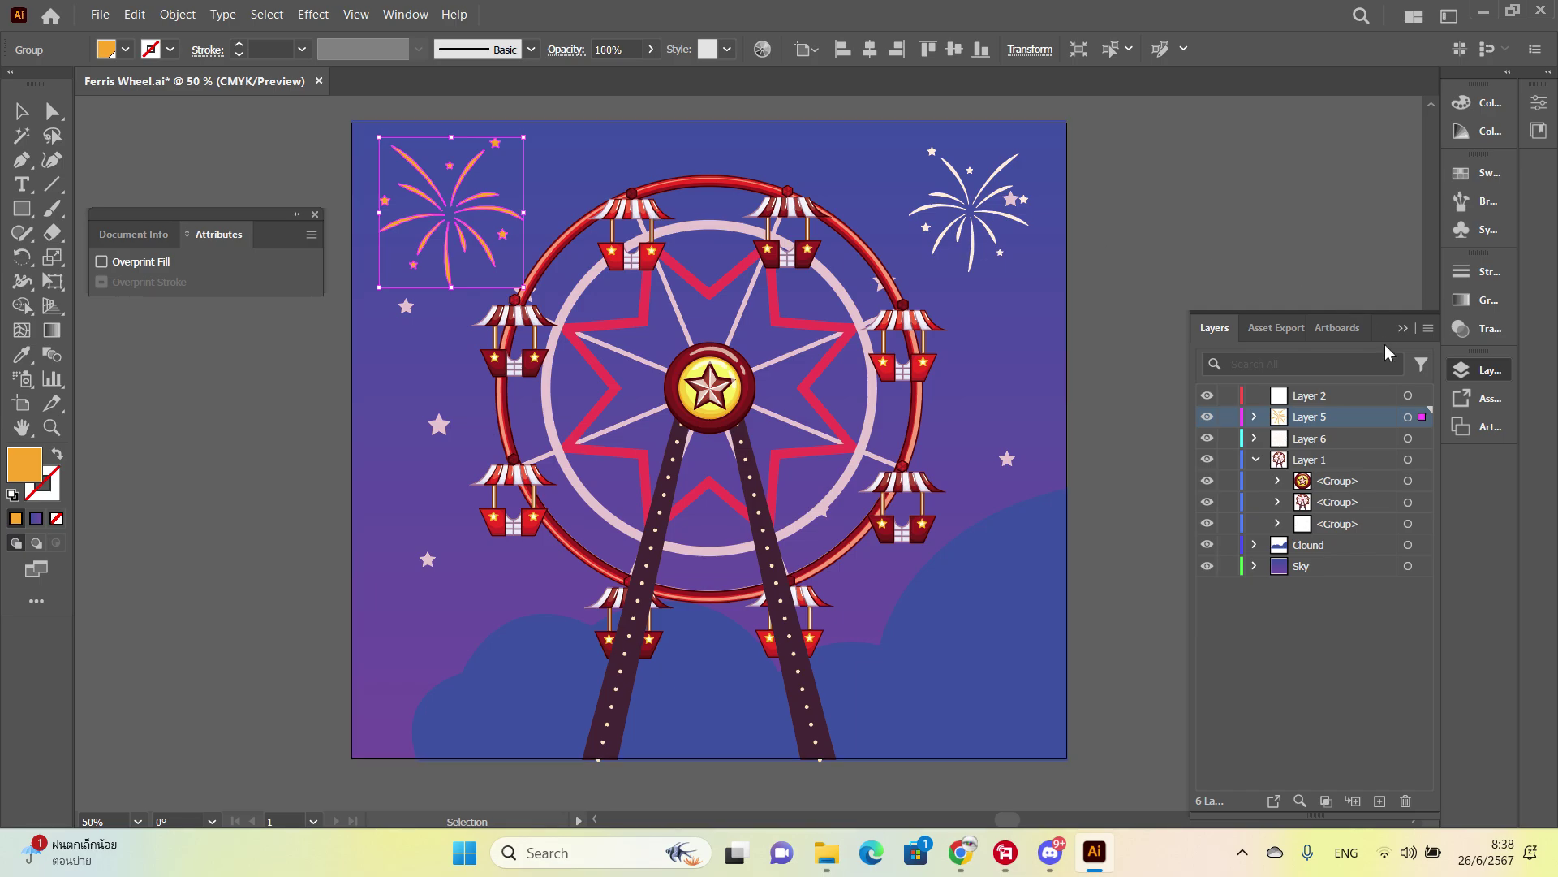
{"action": "type", "text": "Fire work"}
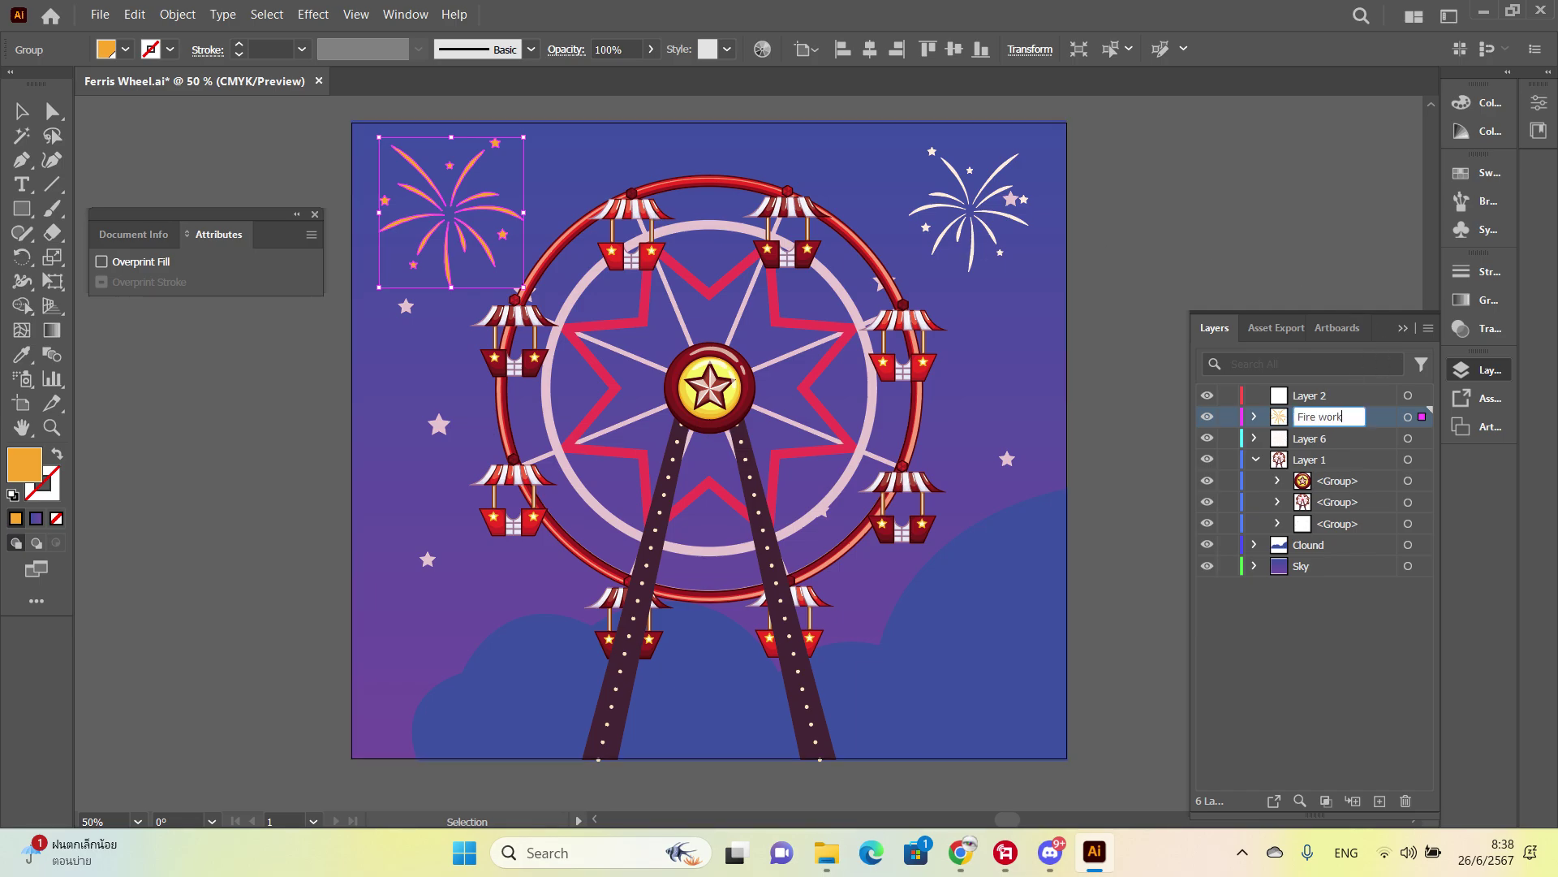
{"action": "key", "text": "ctrl+a"}
{"action": "key", "text": "ctrl+c"}
{"action": "left_click", "coordinate": [1312, 221]}
Step: Rename the white firework's layer as Fire work 2 and clear the selection
{"action": "left_click", "coordinate": [985, 217]}
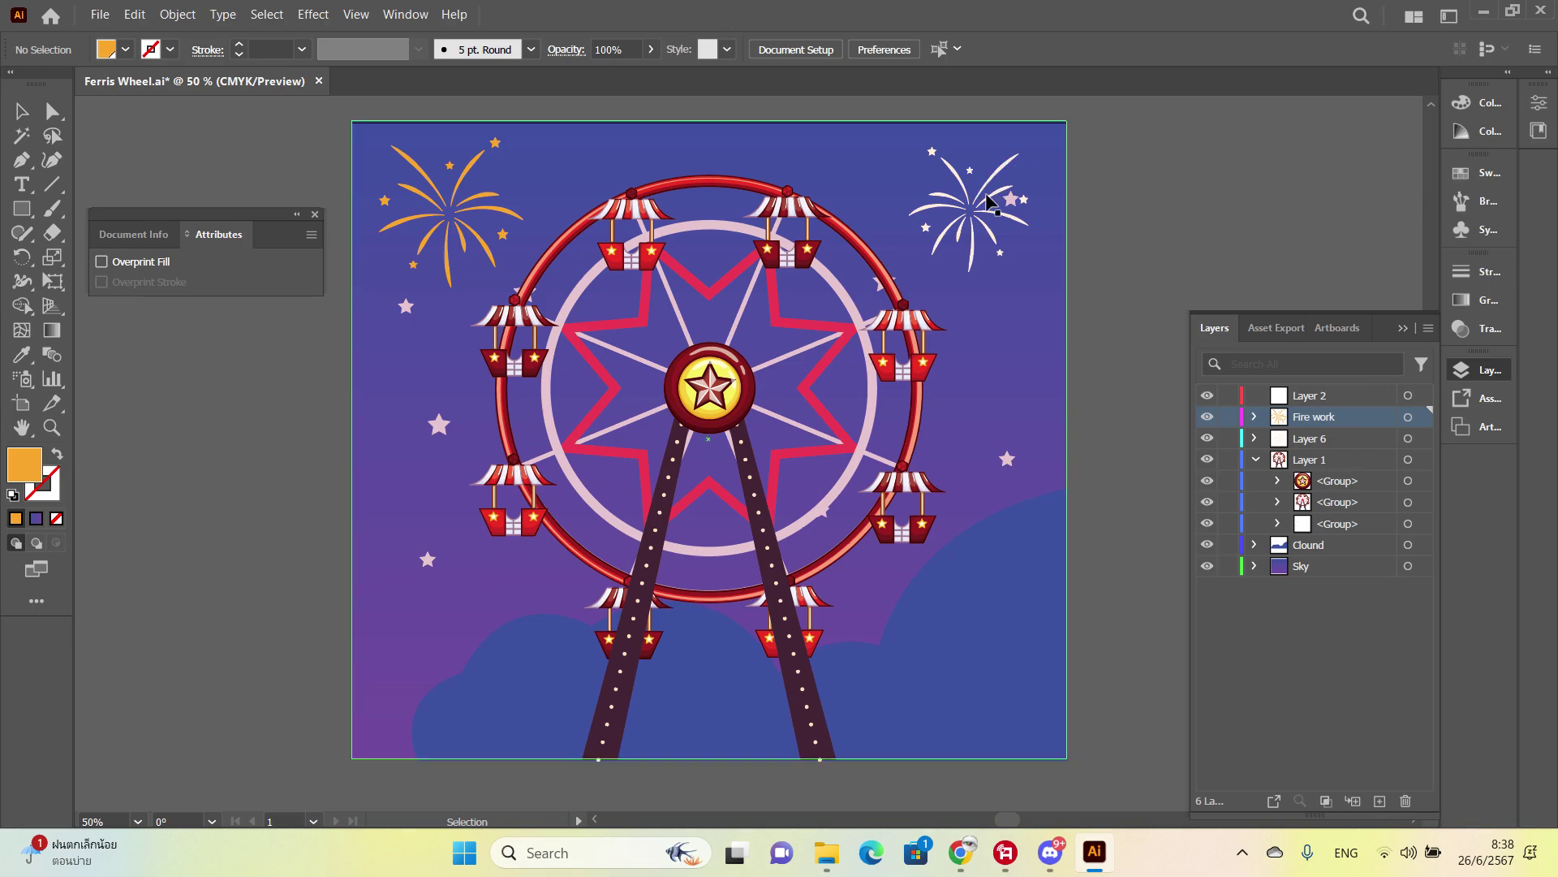
{"action": "left_click", "coordinate": [990, 230]}
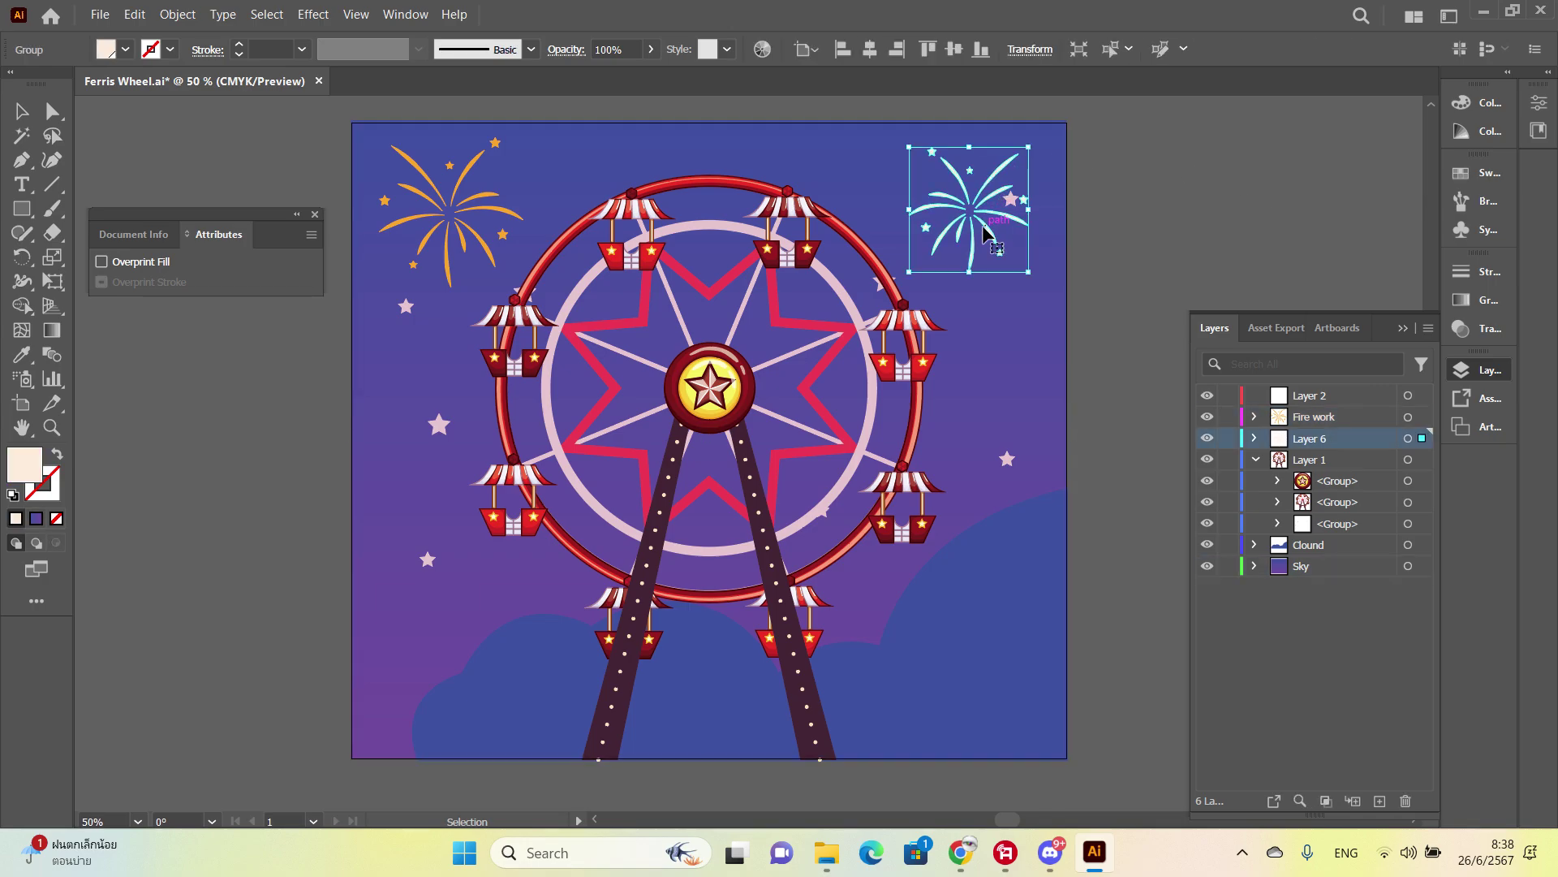
{"action": "double_click", "coordinate": [1331, 447]}
{"action": "key", "text": "ctrl+v"}
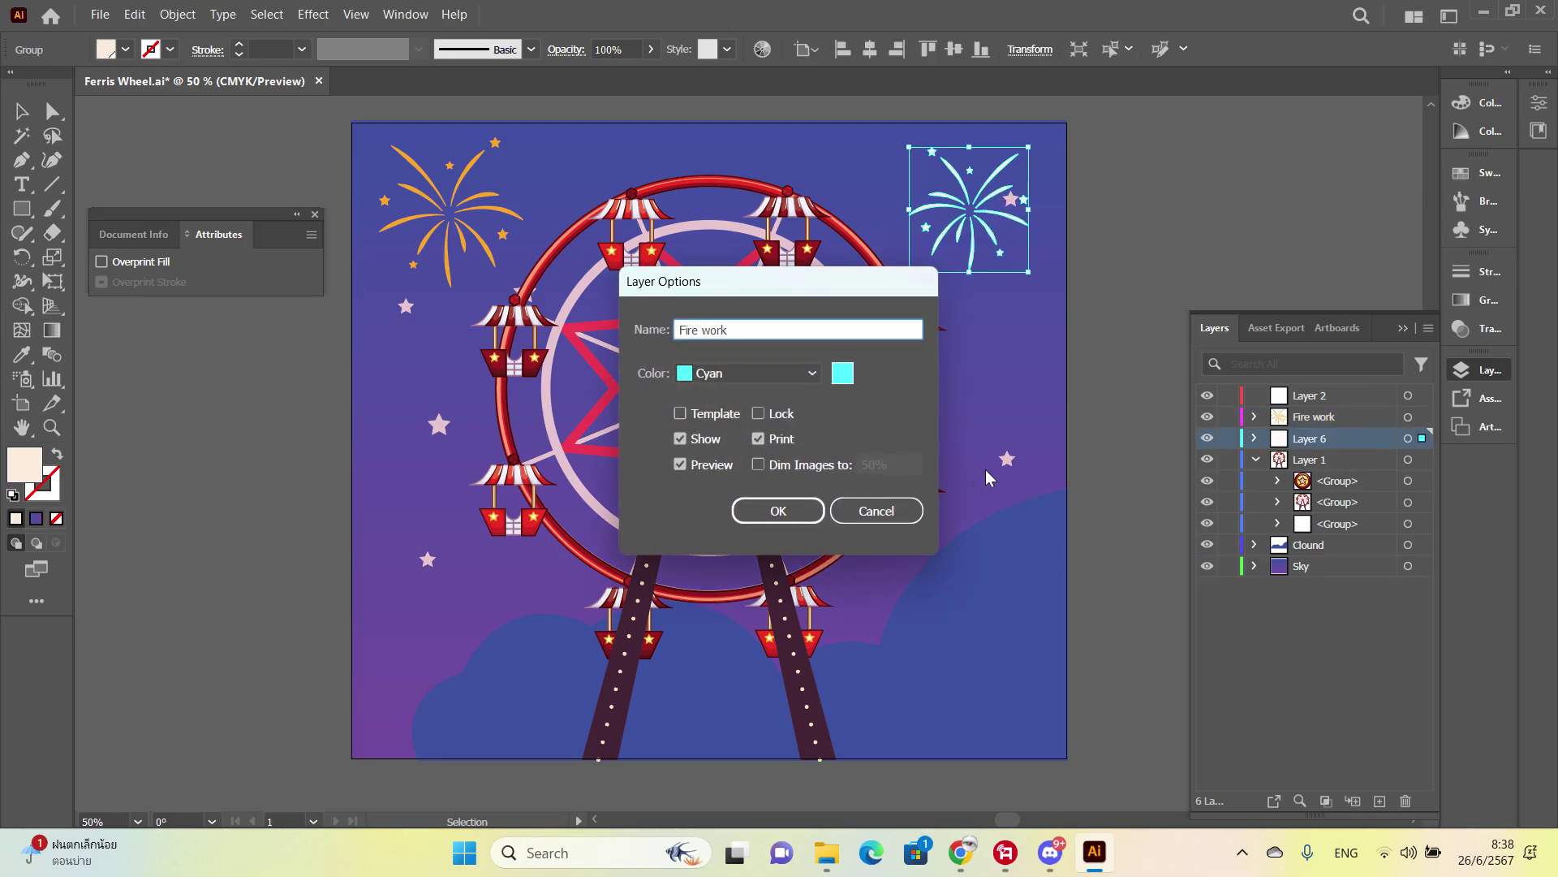
{"action": "type", "text": "2"}
{"action": "key", "text": "Return"}
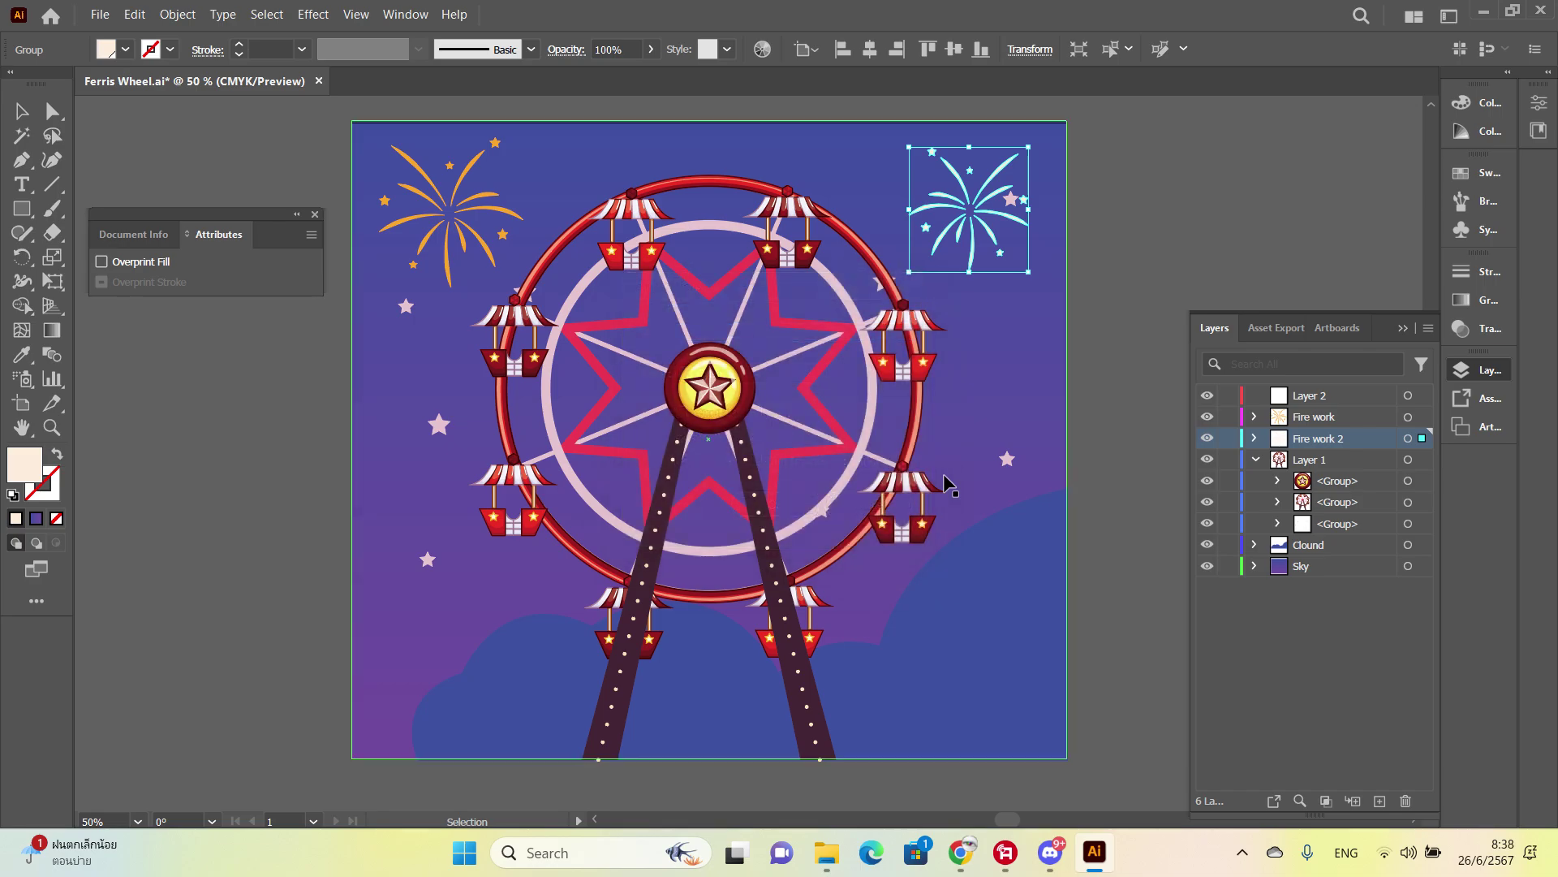
{"action": "left_click", "coordinate": [1166, 212]}
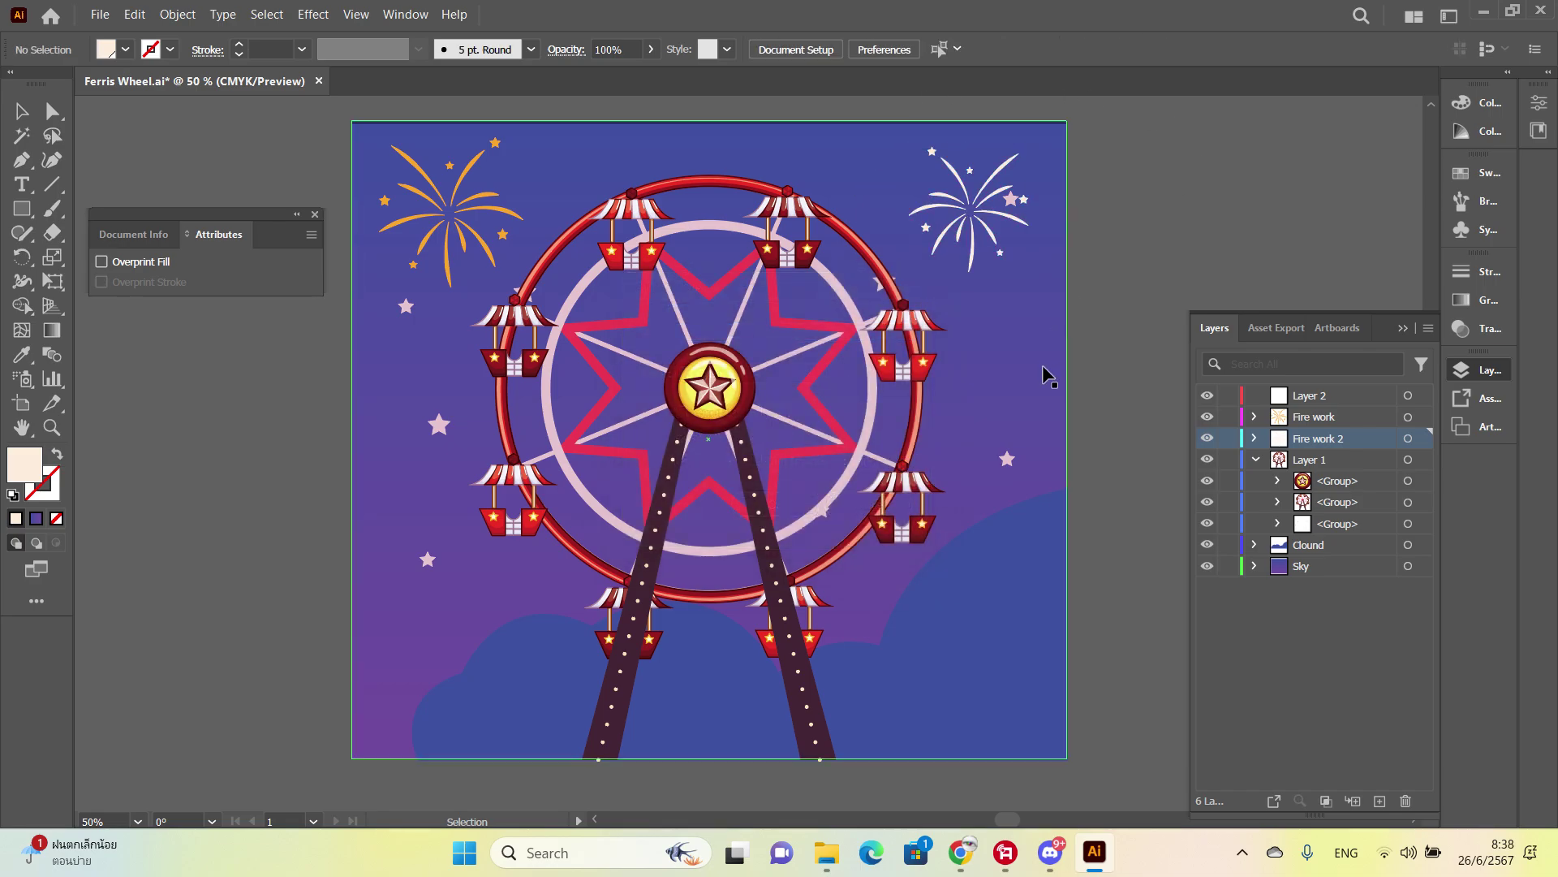
Step: Move the group of pink stars from Layer 1 into a new layer between Clound and Sky, keeping its position
{"action": "left_click", "coordinate": [1005, 459]}
{"action": "key", "text": "Delete"}
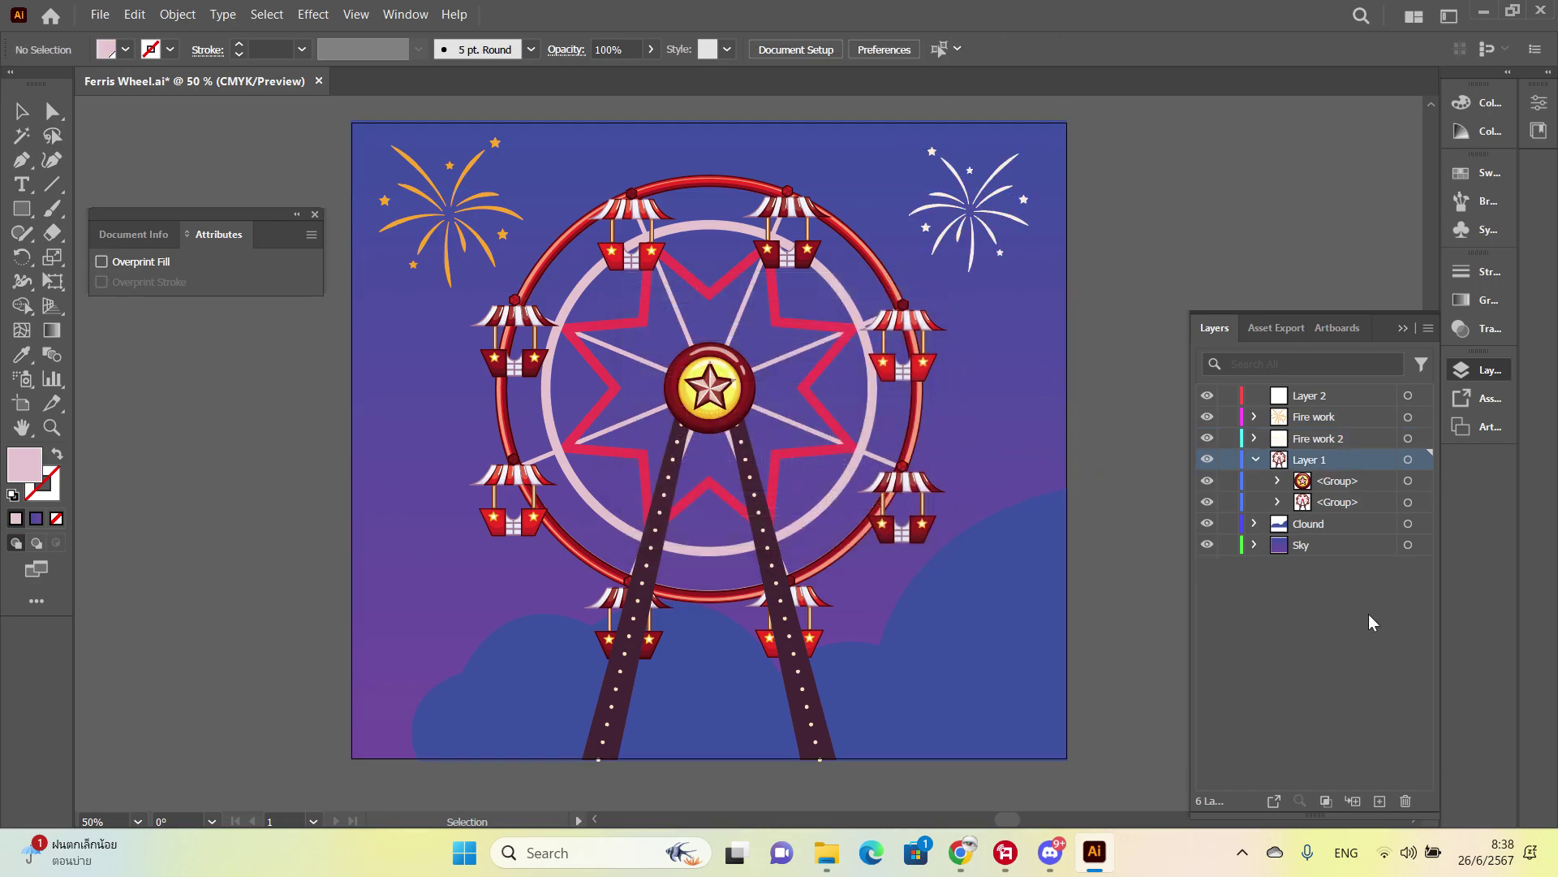
{"action": "left_click", "coordinate": [1339, 545]}
{"action": "left_click", "coordinate": [1379, 801]}
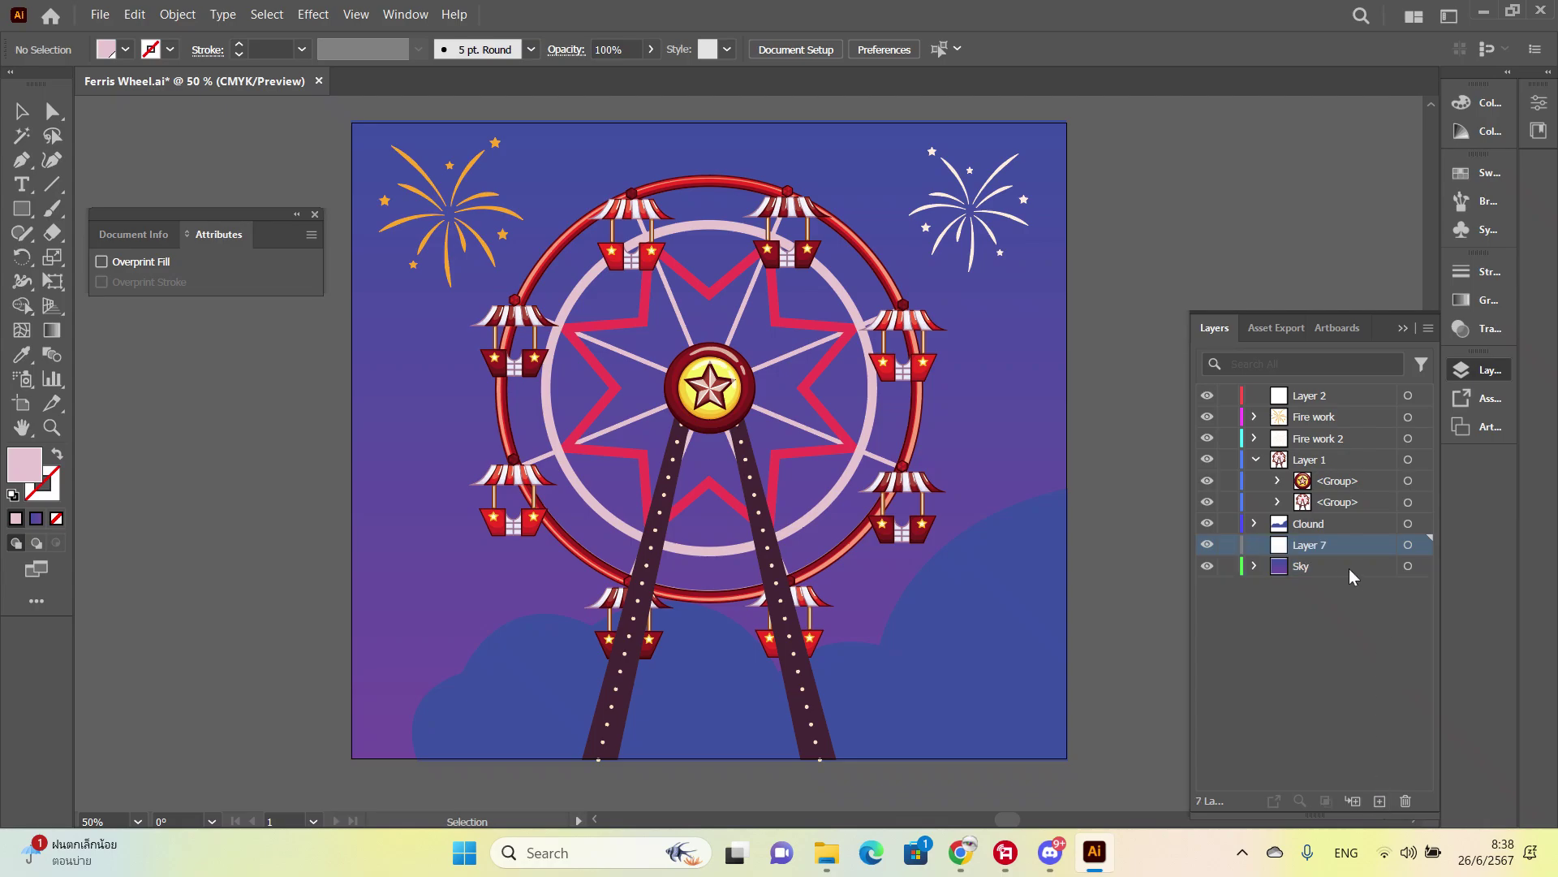
{"action": "key", "text": "ctrl+f"}
Step: Rename the layer holding the pink stars as Star
{"action": "double_click", "coordinate": [1316, 545]}
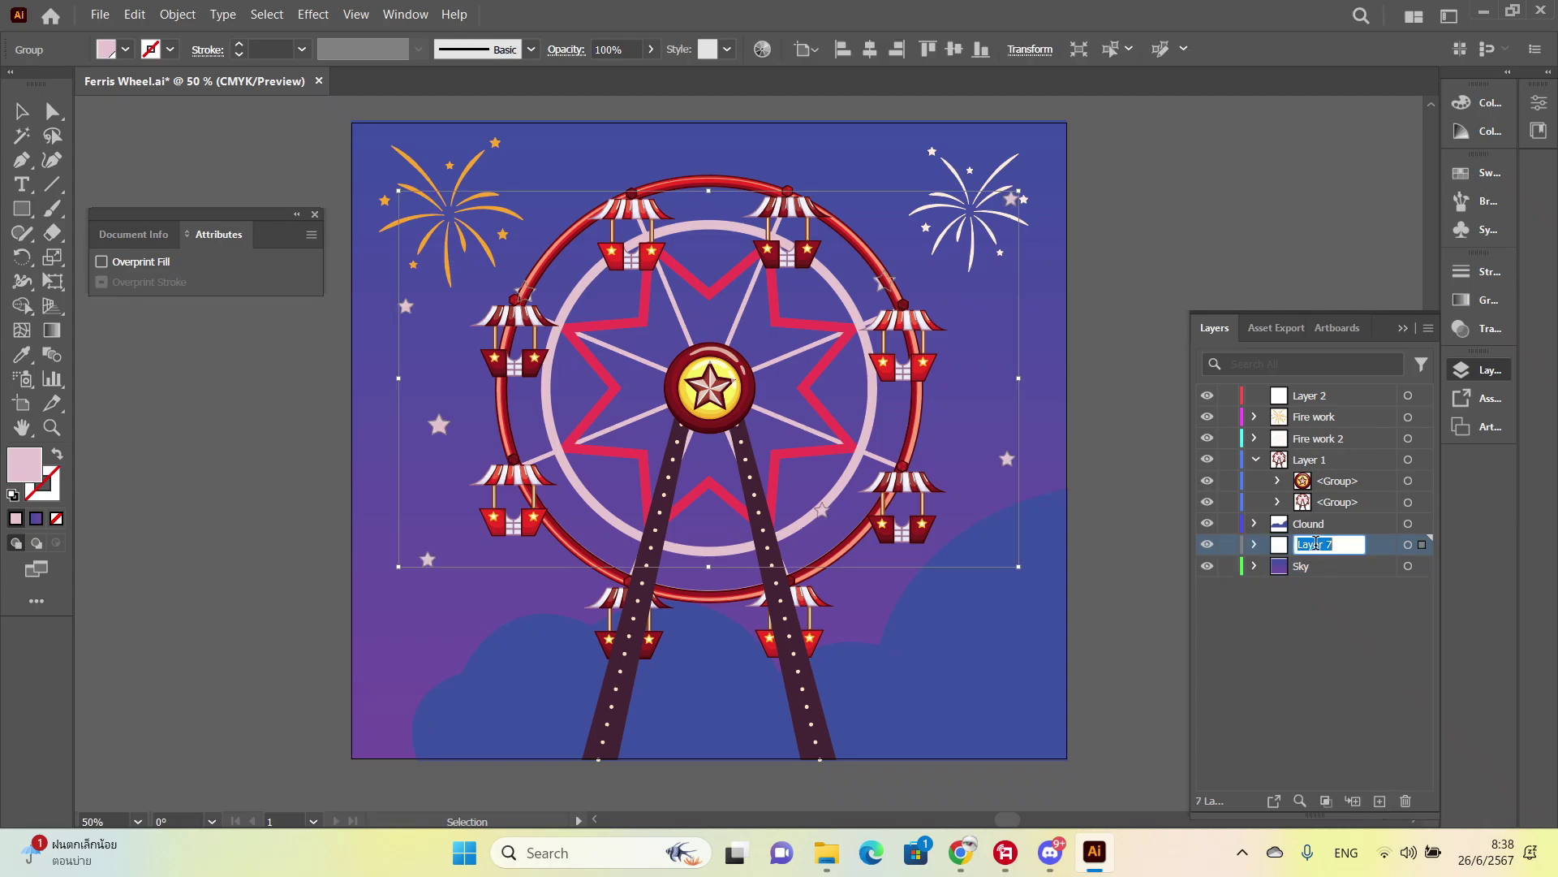
{"action": "type", "text": "Star"}
{"action": "key", "text": "Return"}
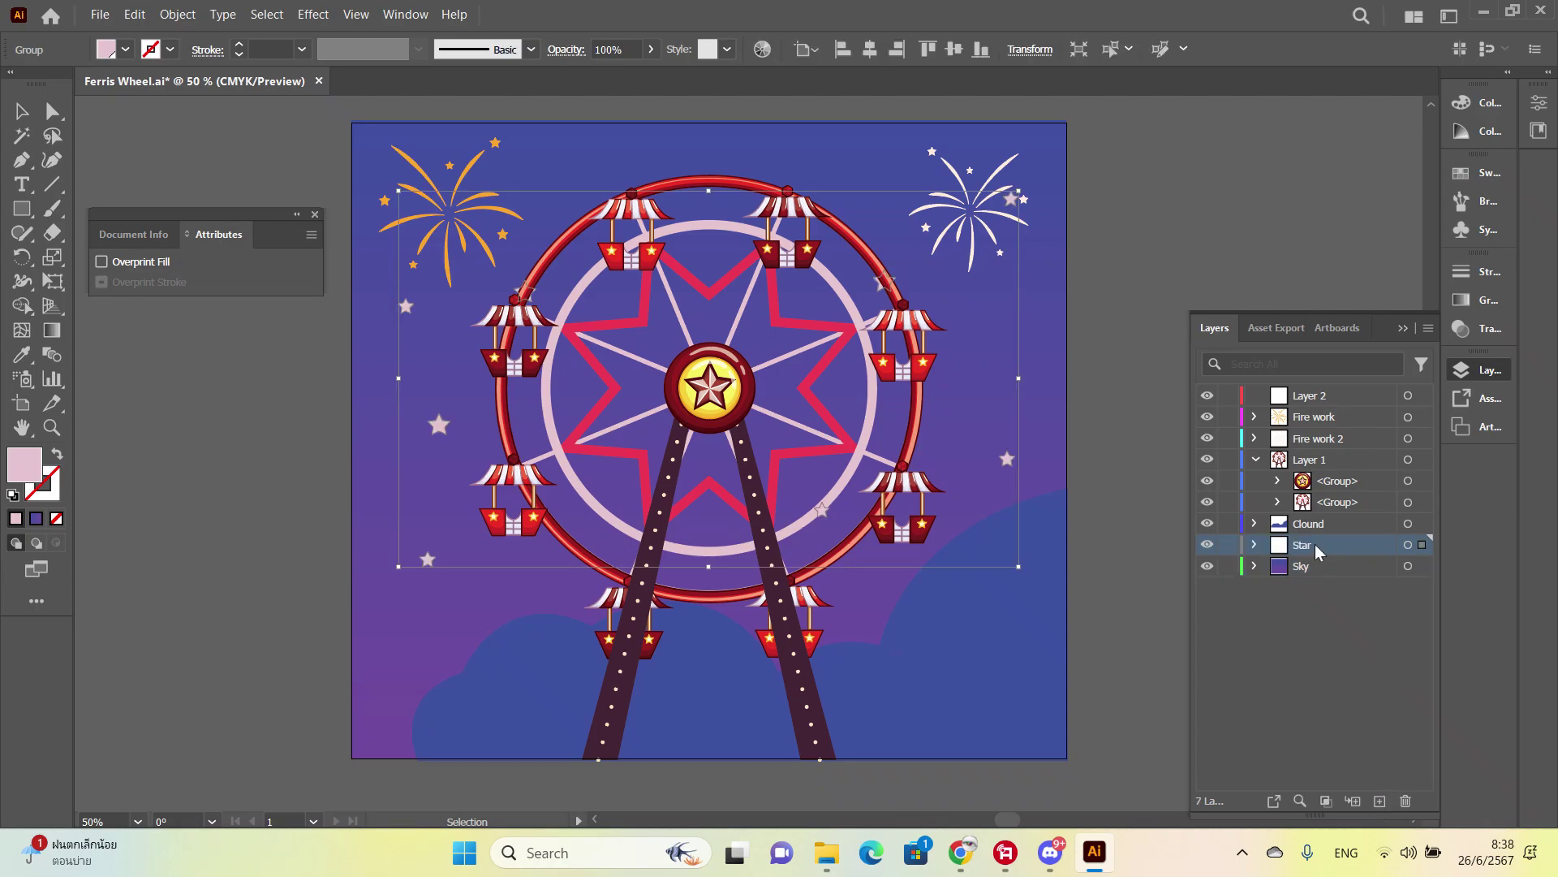
{"action": "left_click", "coordinate": [1210, 438]}
{"action": "left_click", "coordinate": [1209, 439]}
{"action": "left_click", "coordinate": [1329, 402]}
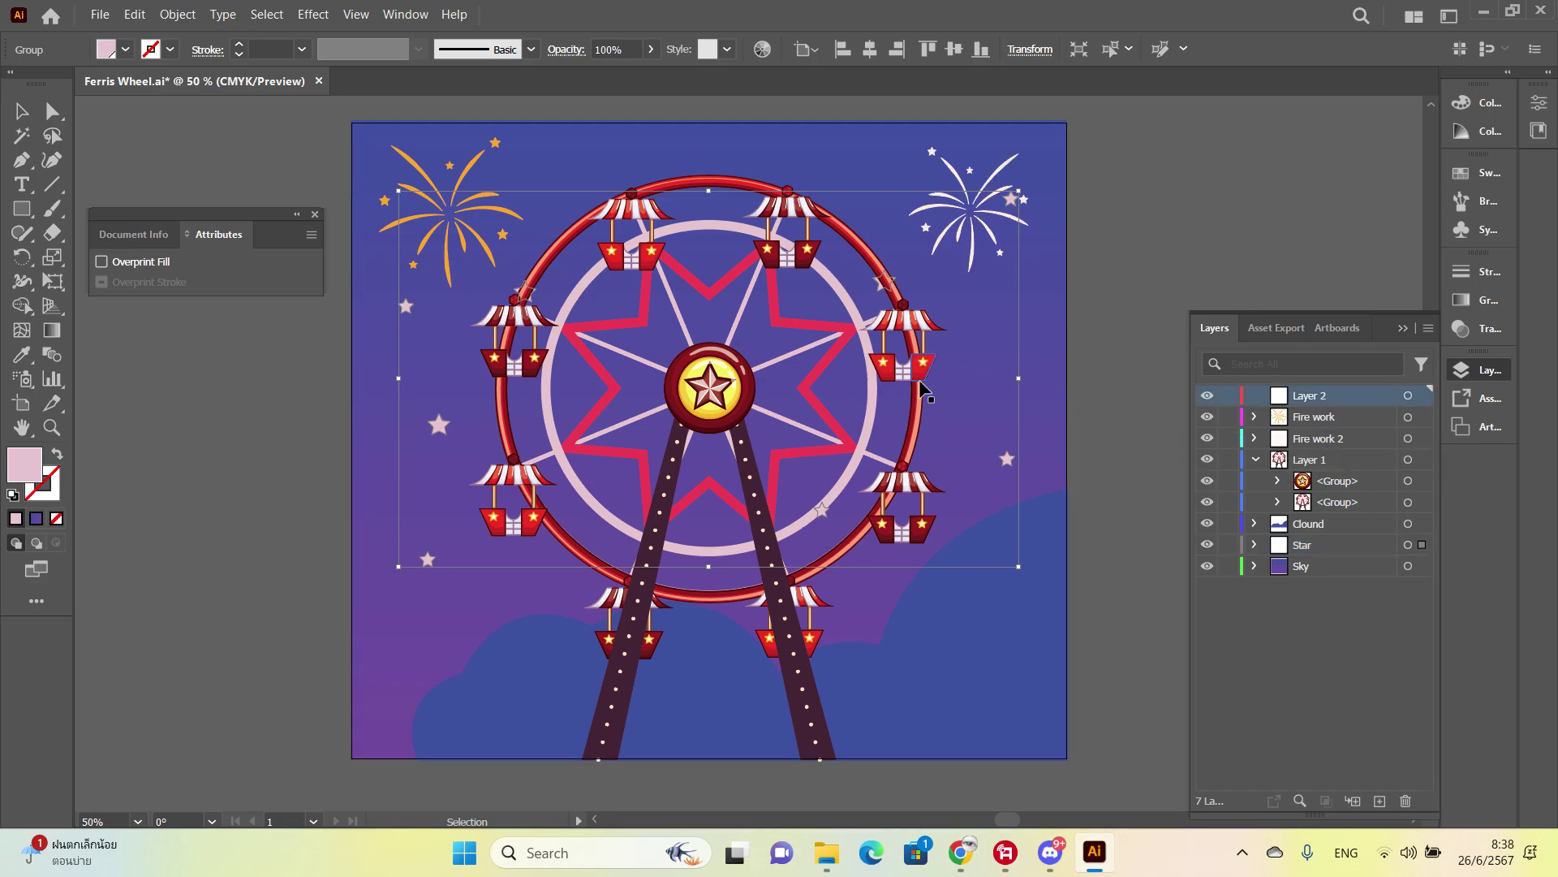
Step: Ungroup the main Ferris wheel group in Layer 1, clear the selection, and collapse Layer 1
{"action": "left_click", "coordinate": [915, 421]}
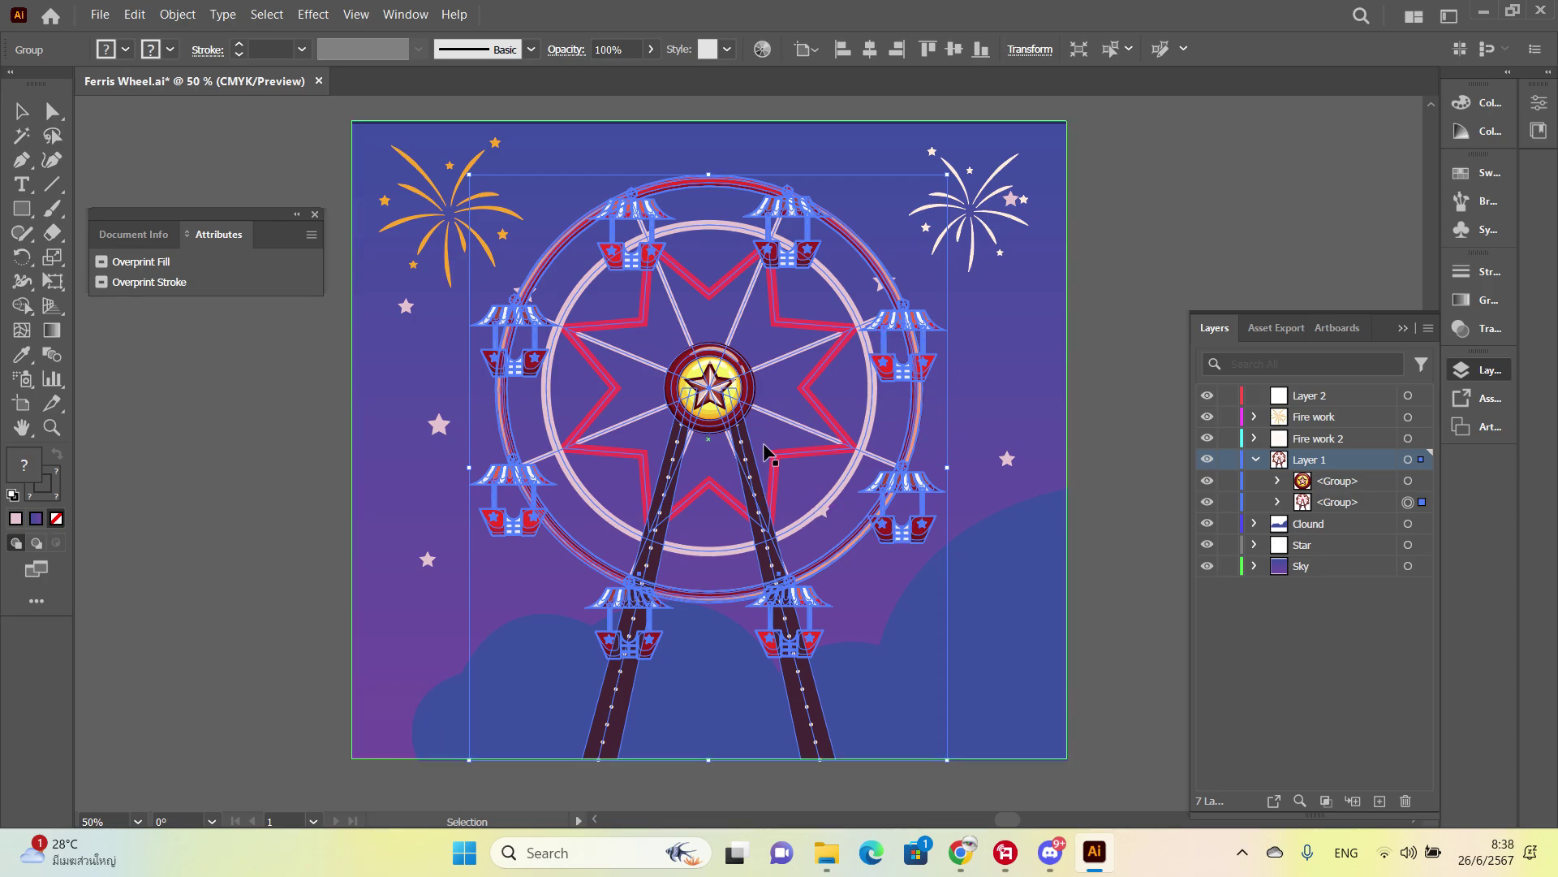
{"action": "key", "text": "ctrl"}
{"action": "key", "text": "ctrl+shift+g"}
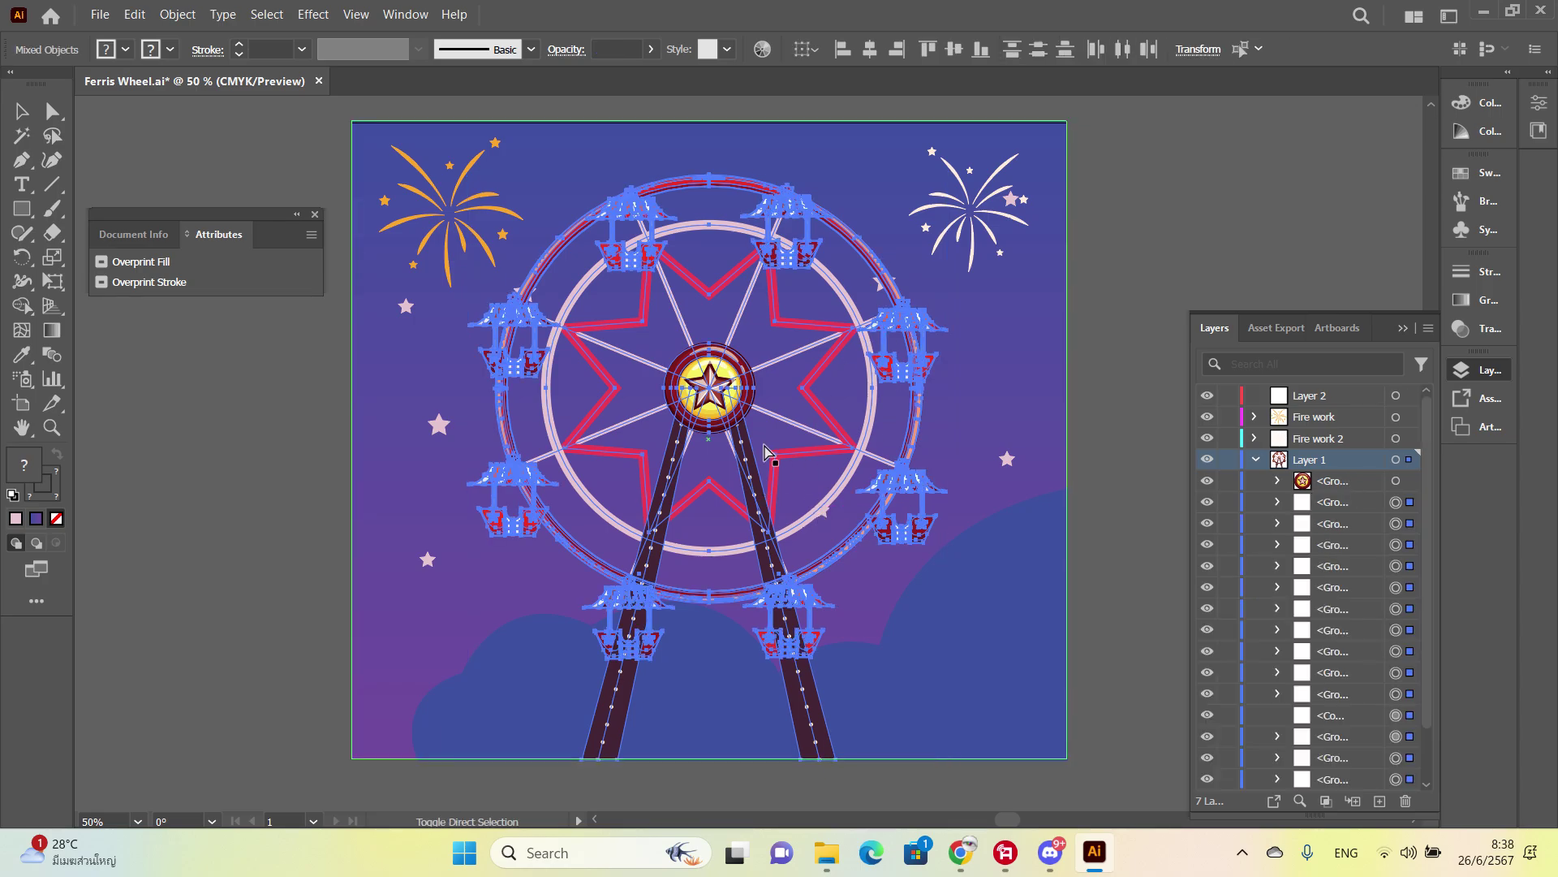
{"action": "left_click", "coordinate": [1126, 218]}
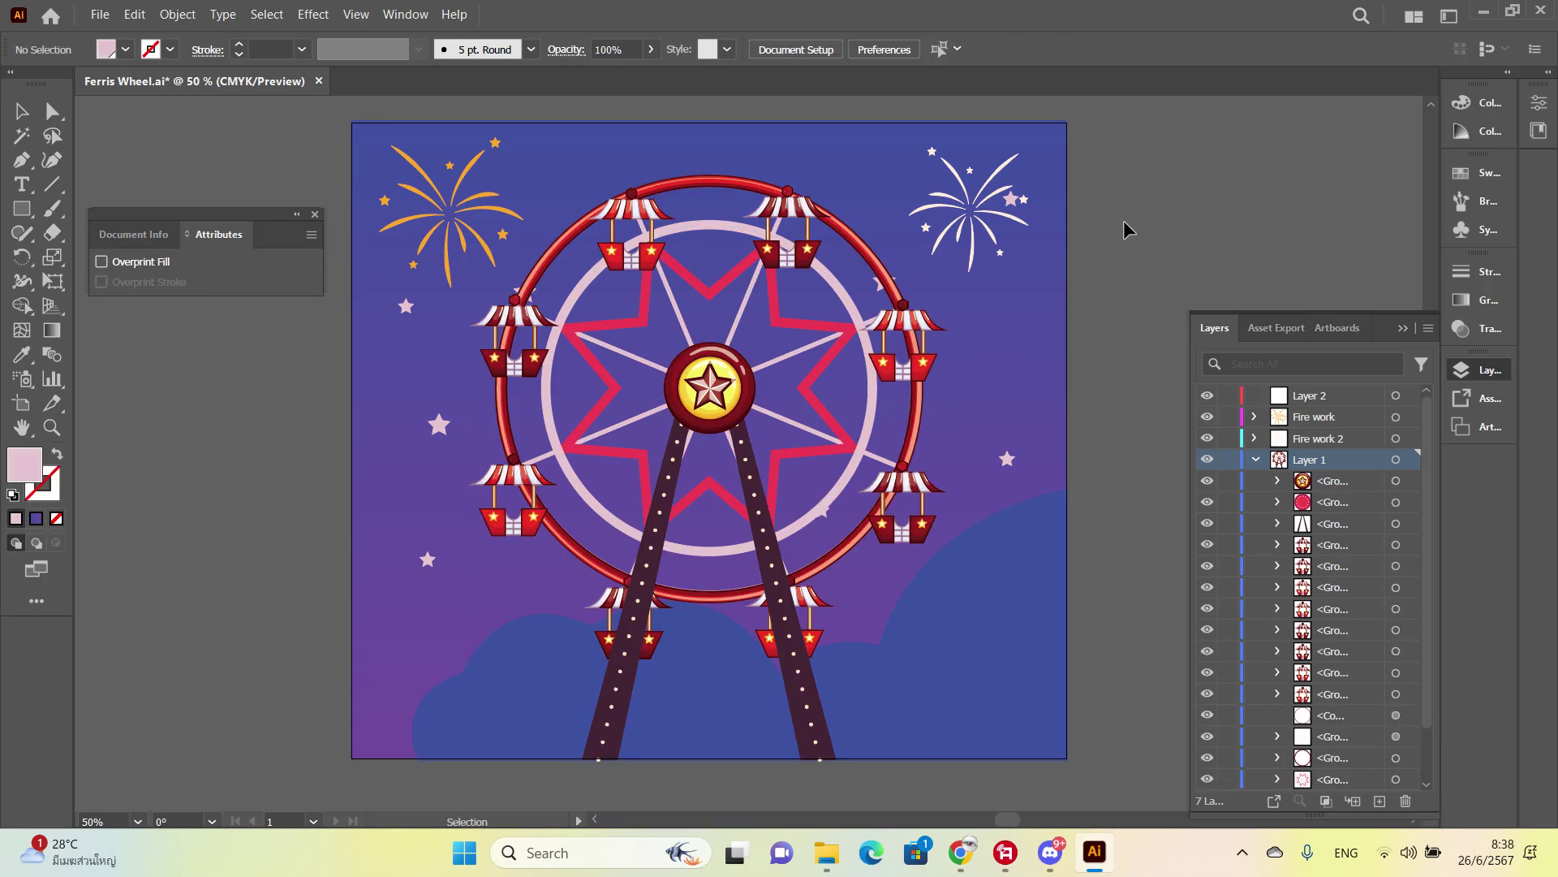
{"action": "left_click", "coordinate": [1254, 461]}
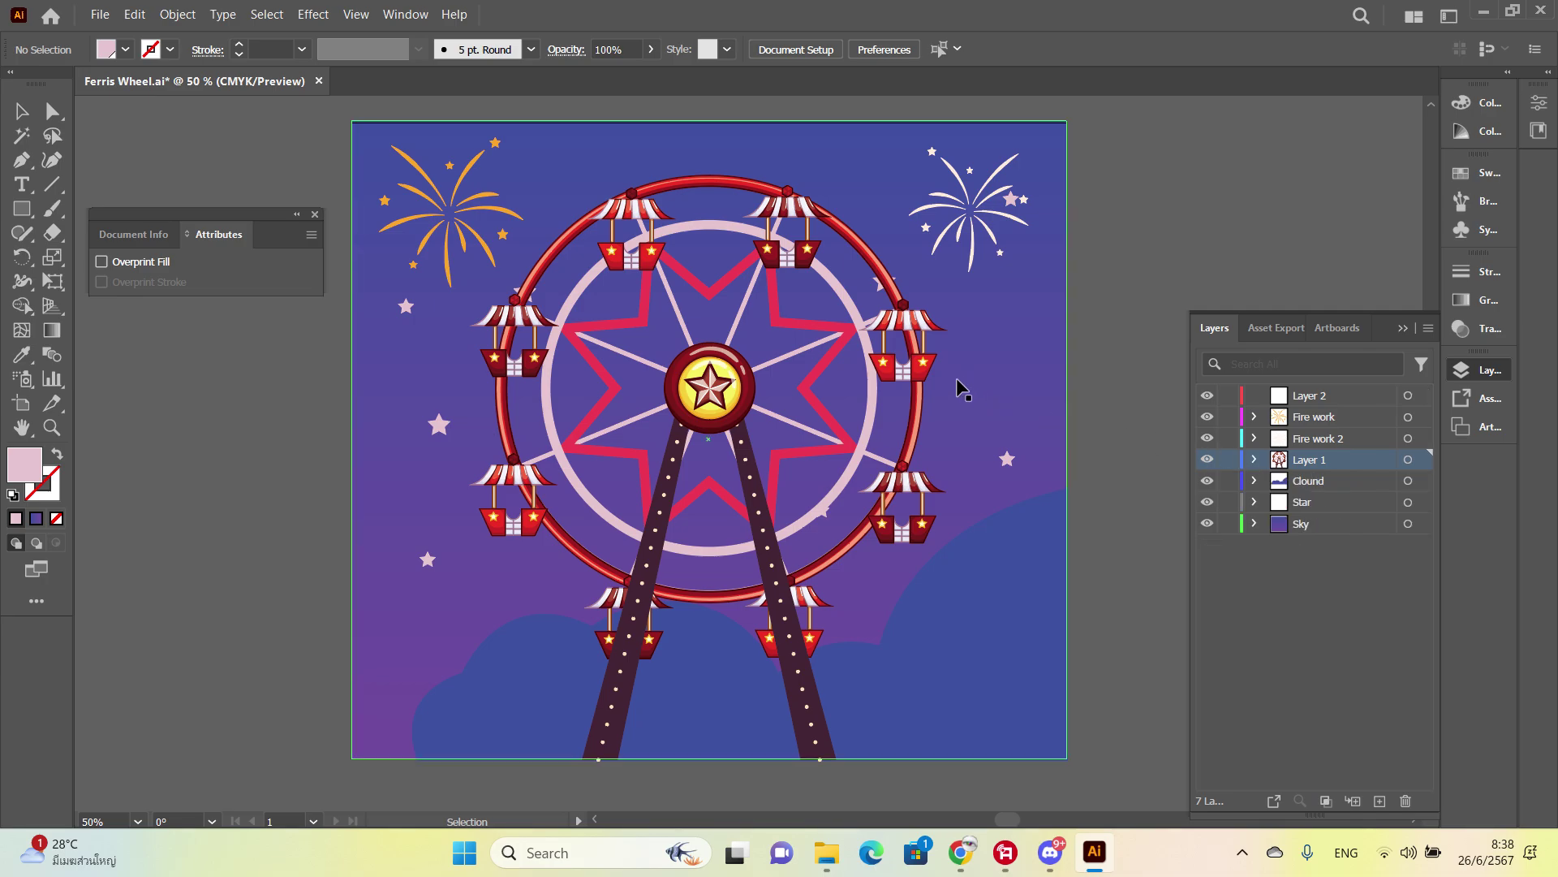
Step: Try to move the highlight on the wheel's outer rim, and select the sky background
{"action": "left_click", "coordinate": [920, 411]}
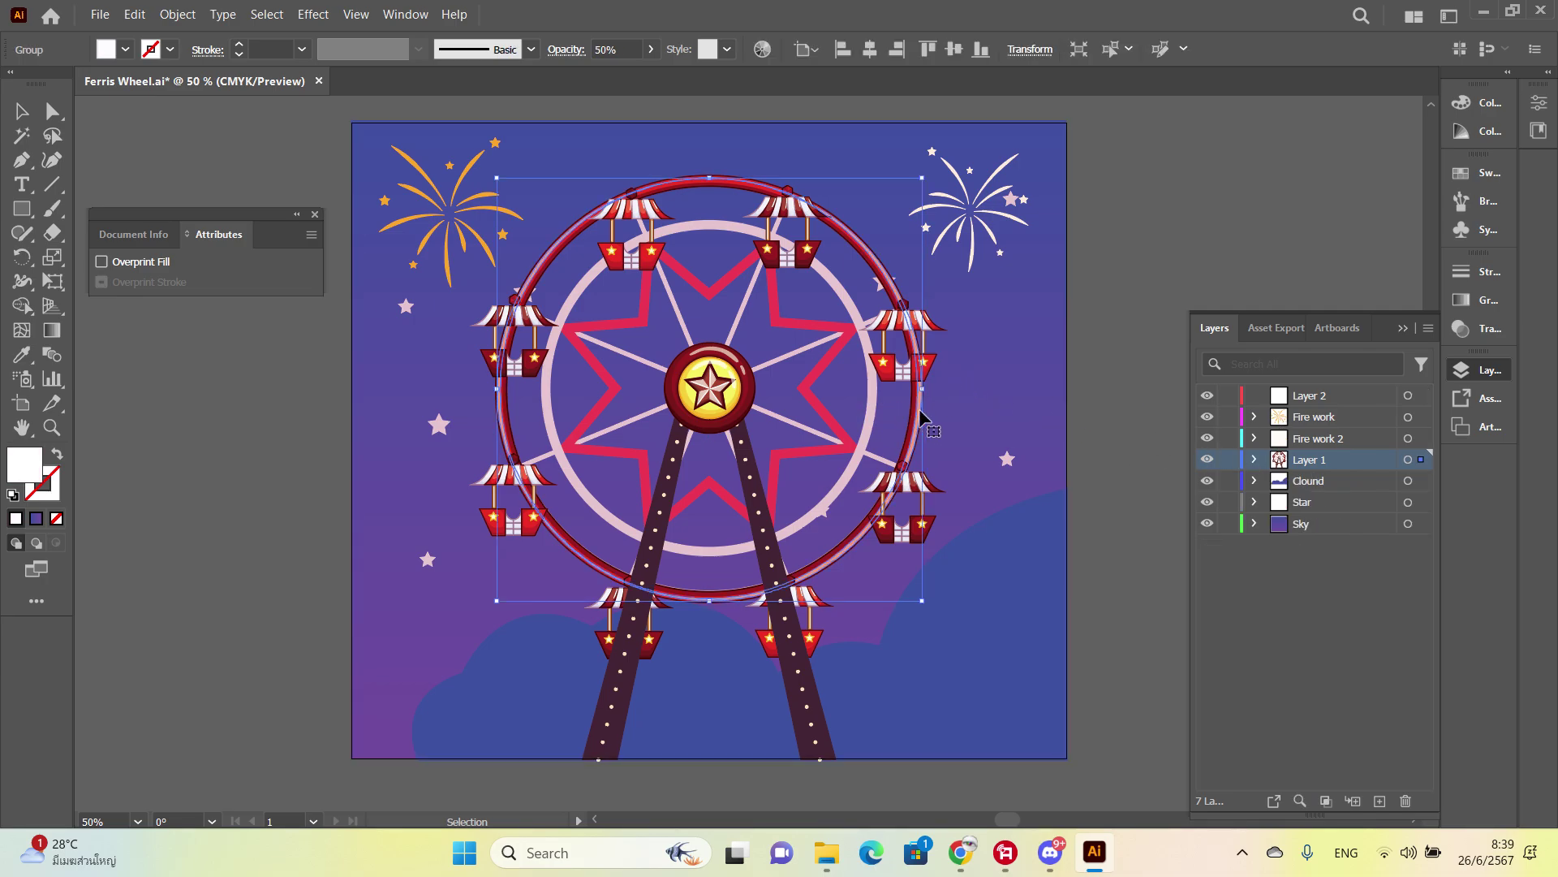
{"action": "left_click_drag", "start_coordinate": [919, 408], "coordinate": [1002, 411]}
{"action": "left_click", "coordinate": [1002, 410]}
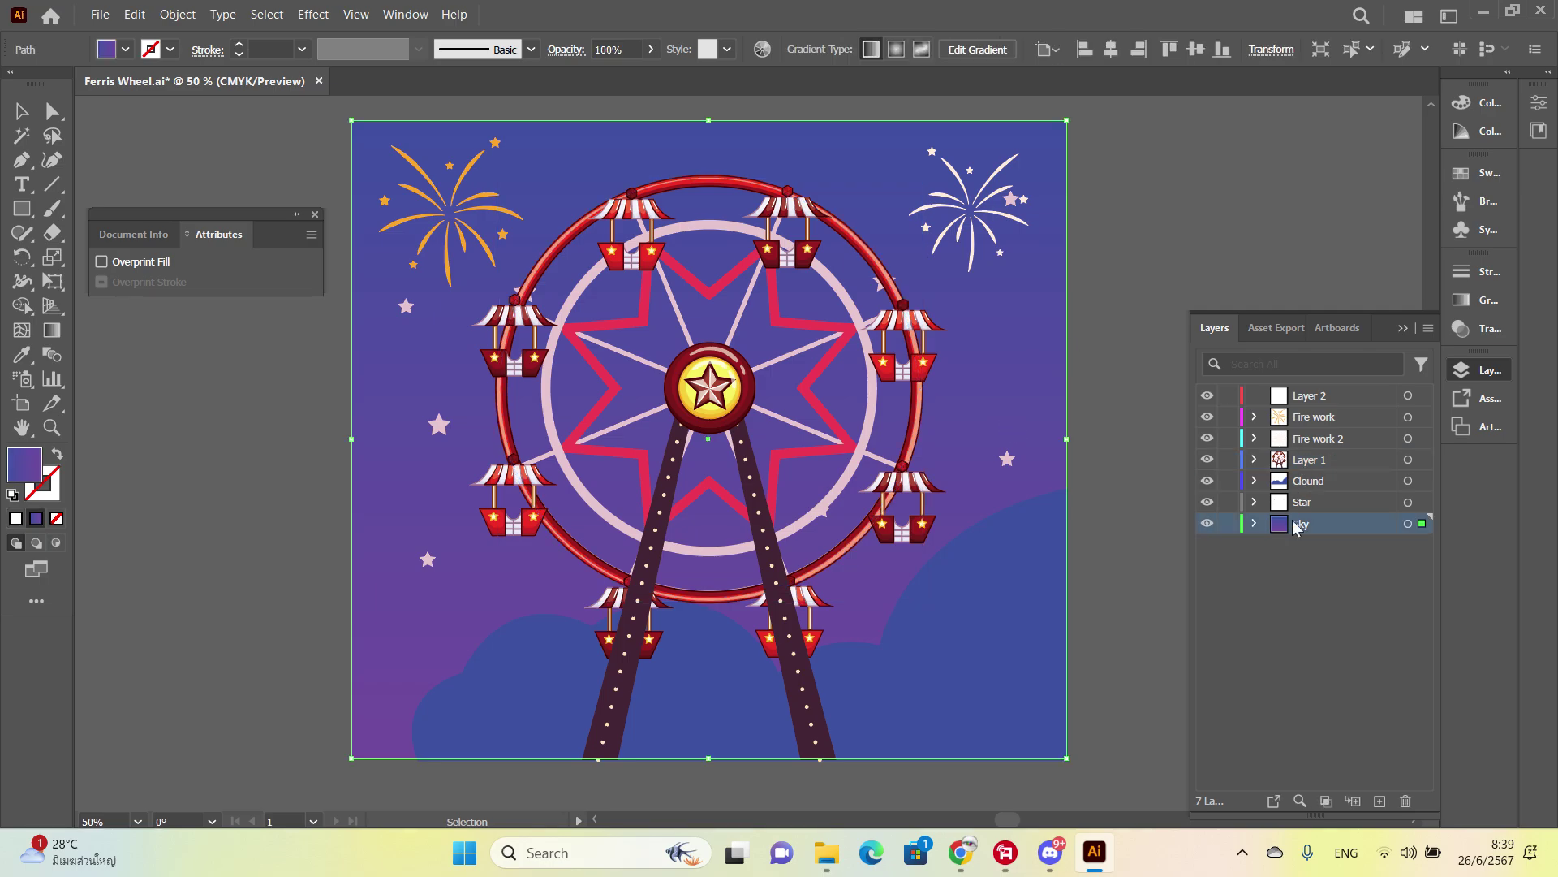
Step: Lock the Sky, Star, Clound, Fire work and Layer 2 layers, and cut the wheel's rims, spokes and star-shaped frame from Layer 1
{"action": "left_click_drag", "start_coordinate": [1230, 524], "coordinate": [1227, 480]}
{"action": "left_click_drag", "start_coordinate": [1224, 415], "coordinate": [1227, 395]}
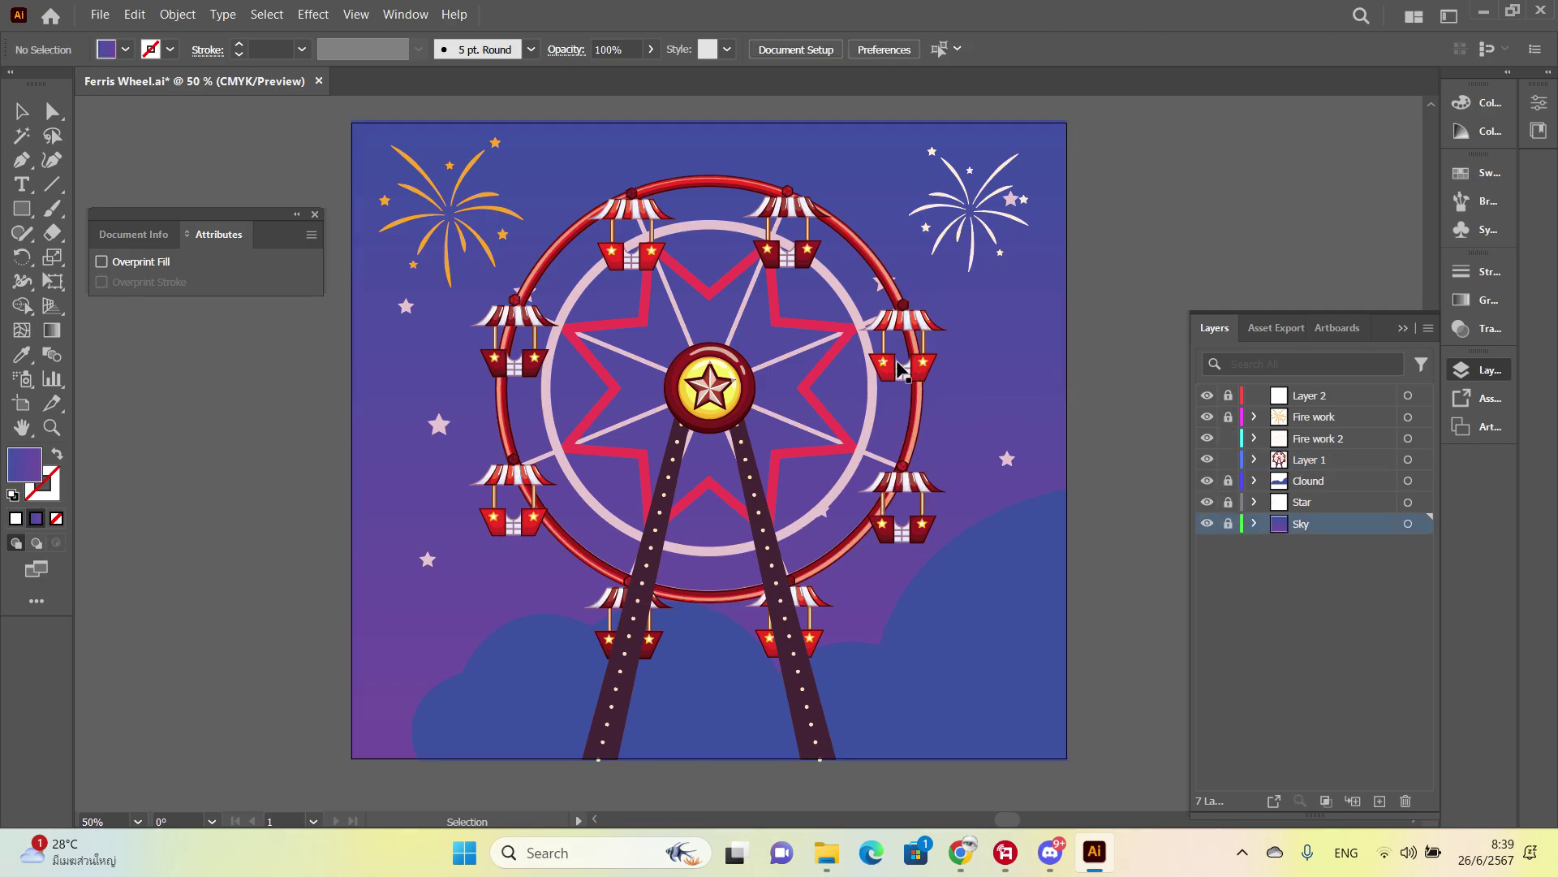
{"action": "left_click", "coordinate": [919, 438]}
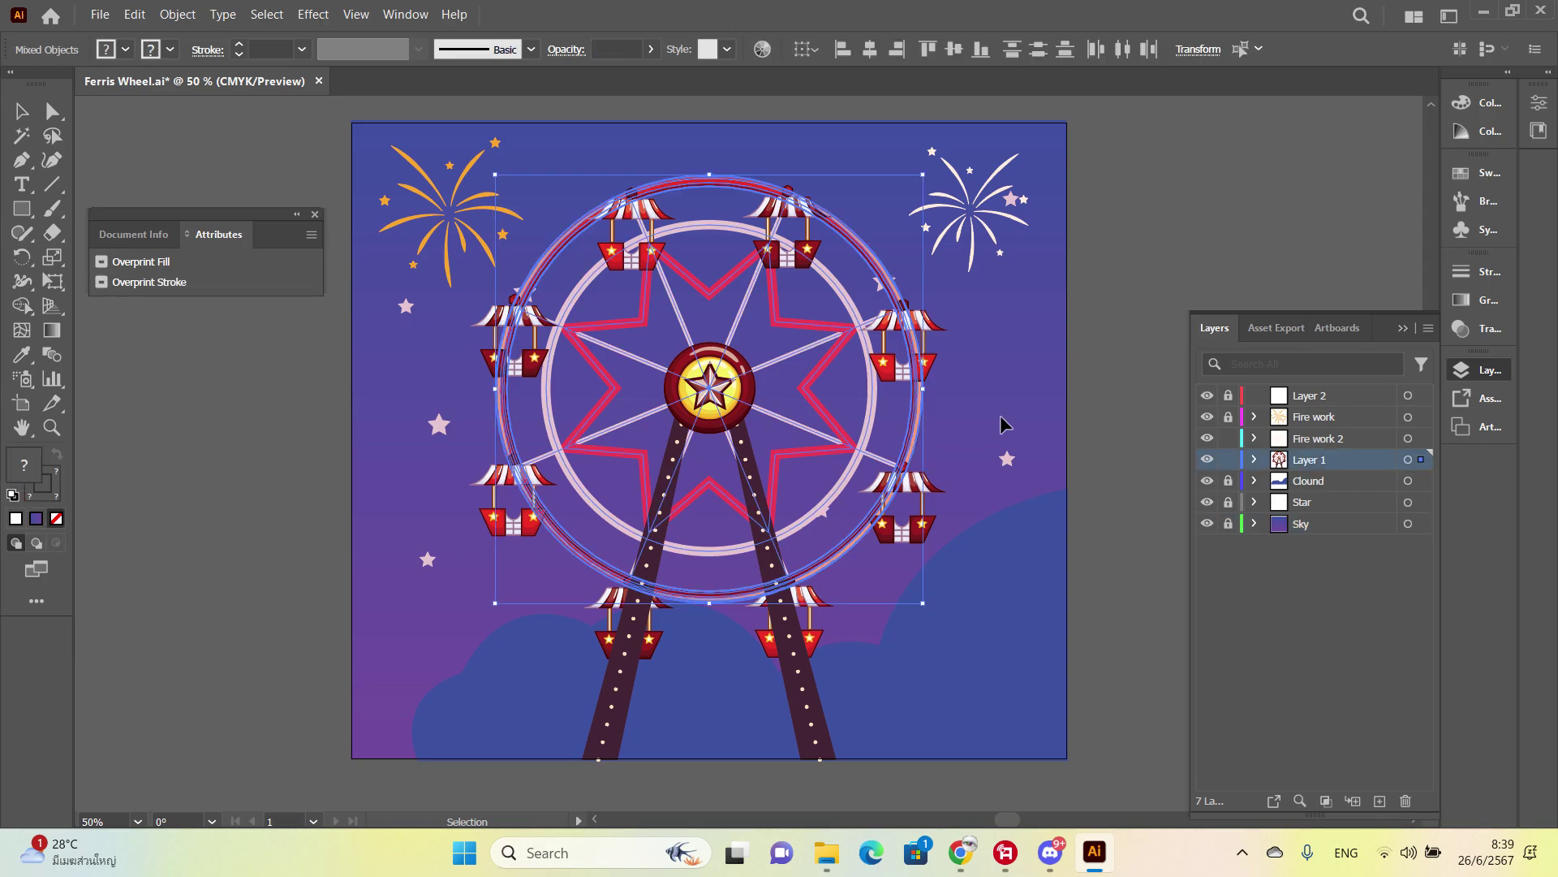
{"action": "key", "text": "a"}
{"action": "key", "text": "v"}
{"action": "key", "text": "Delete"}
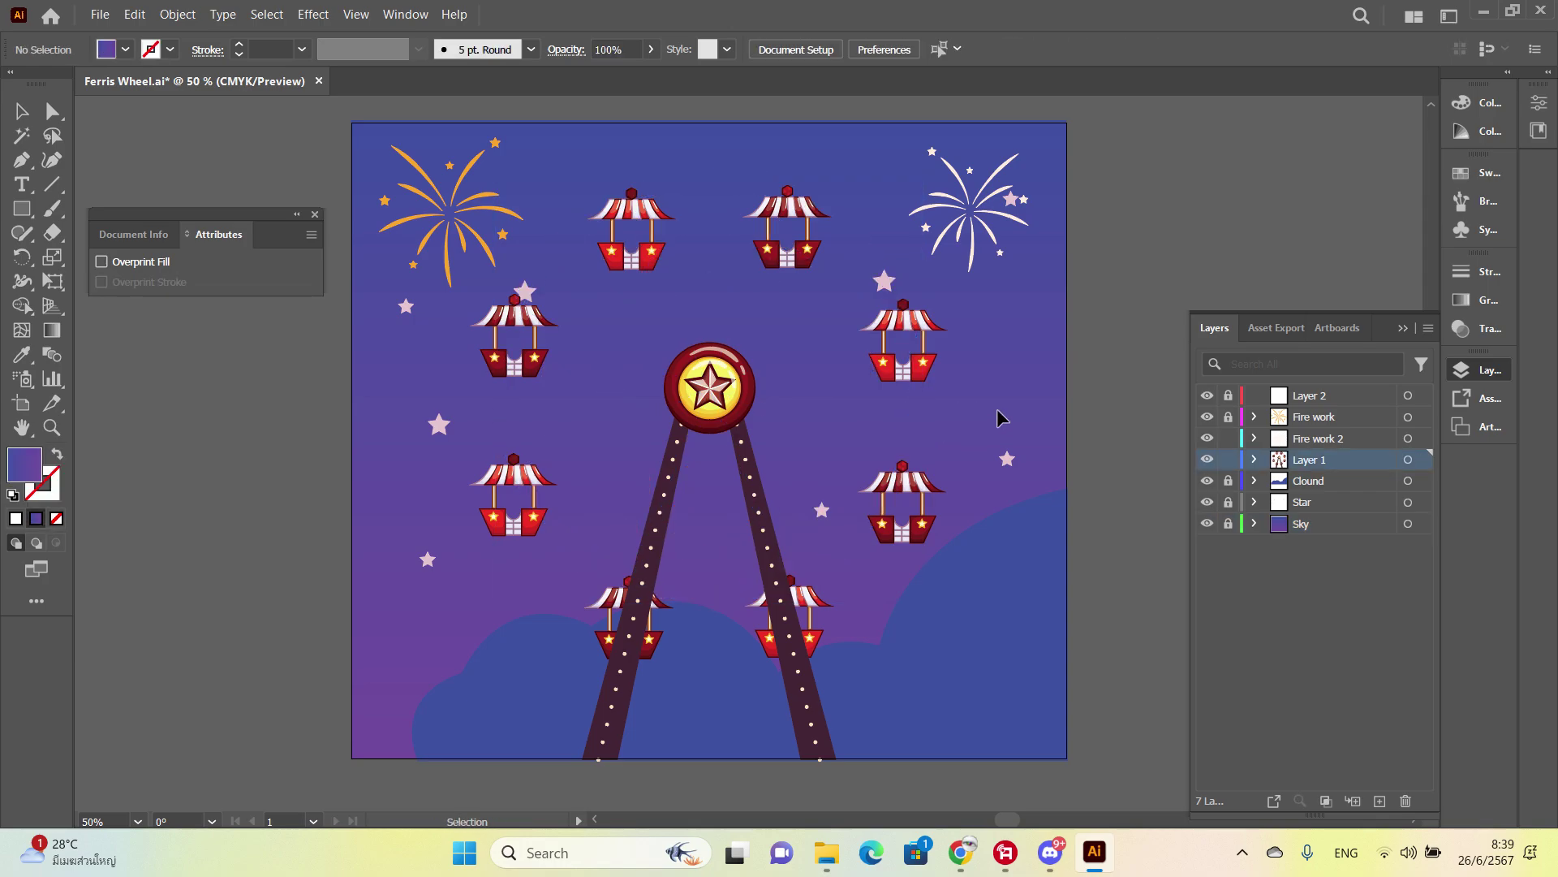
Step: Create a new layer above Layer 1 and name it wheel
{"action": "left_click", "coordinate": [1379, 800]}
{"action": "double_click", "coordinate": [1320, 468]}
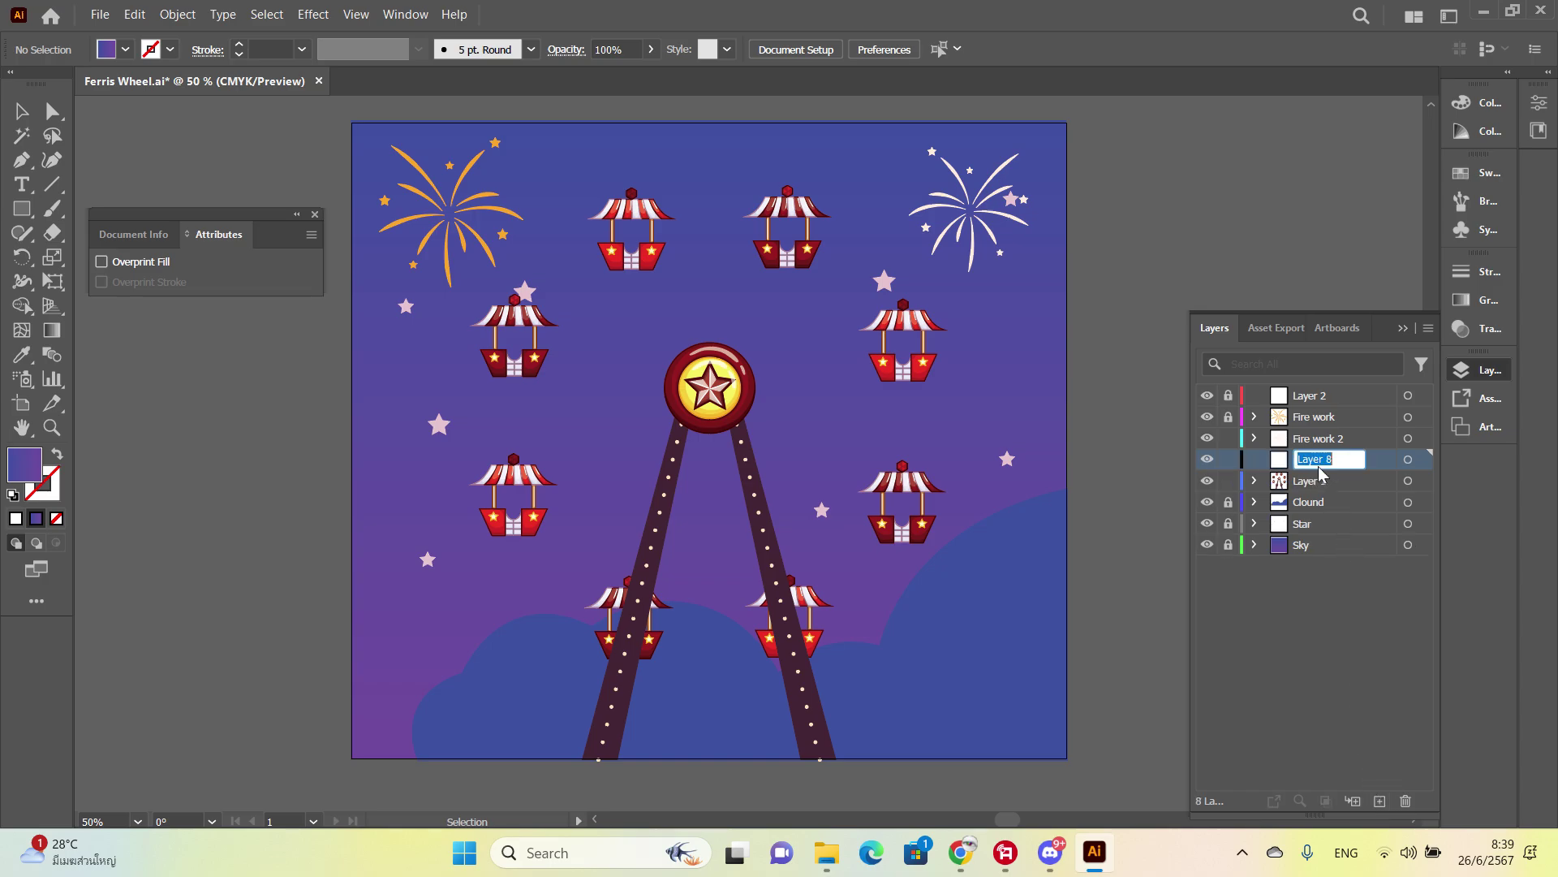
{"action": "type", "text": "heel"}
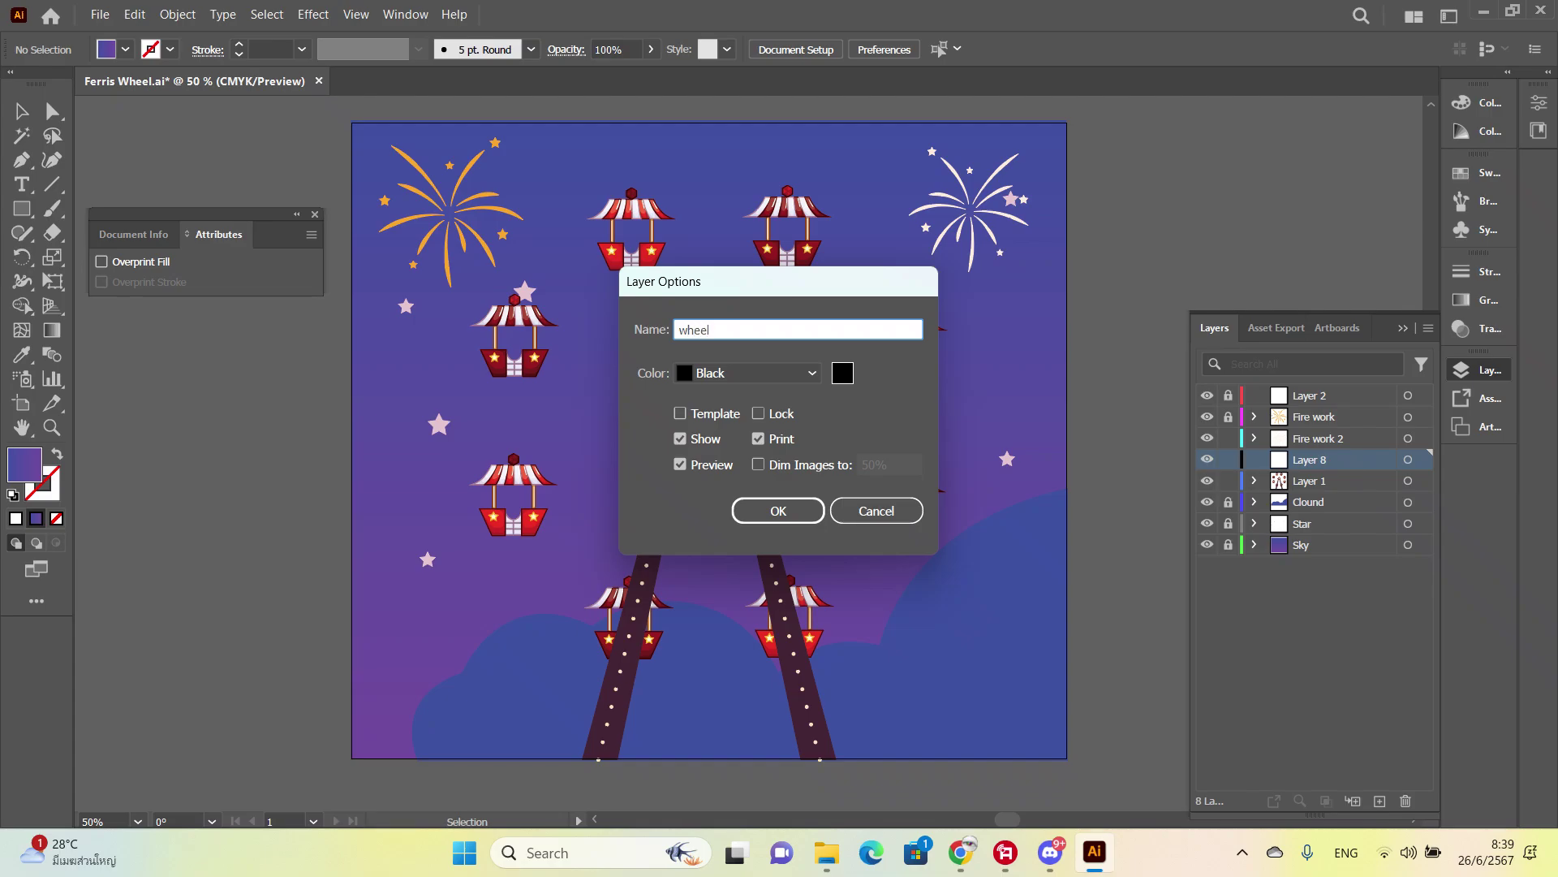
{"action": "key", "text": "Return"}
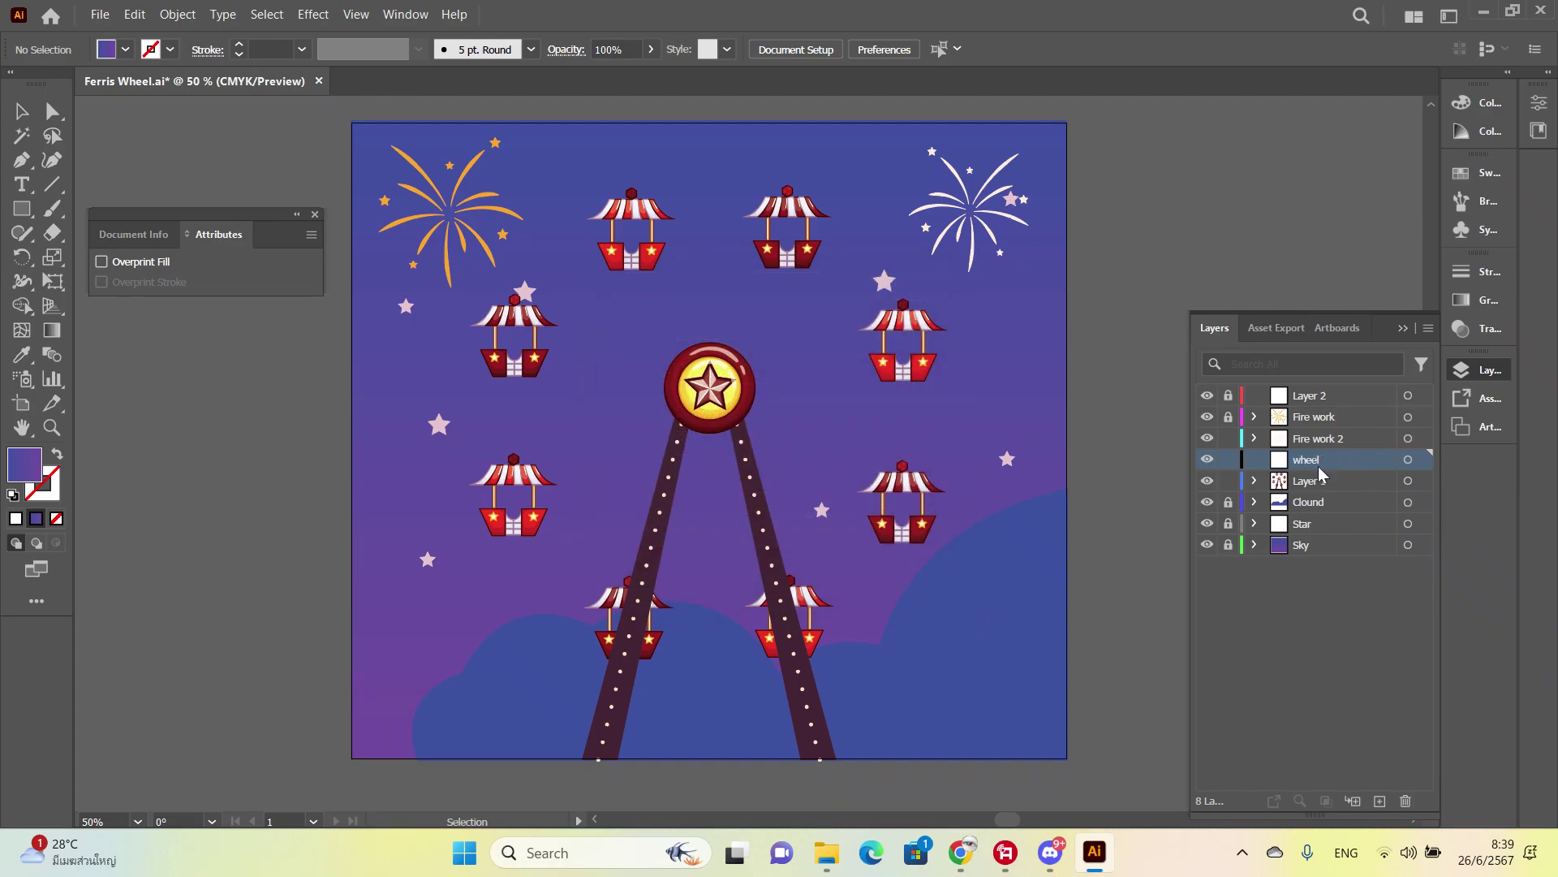
Step: Paste the wheel frame in place into the wheel layer, move that layer below Layer 1, and clear the selection
{"action": "key", "text": "ctrl+f"}
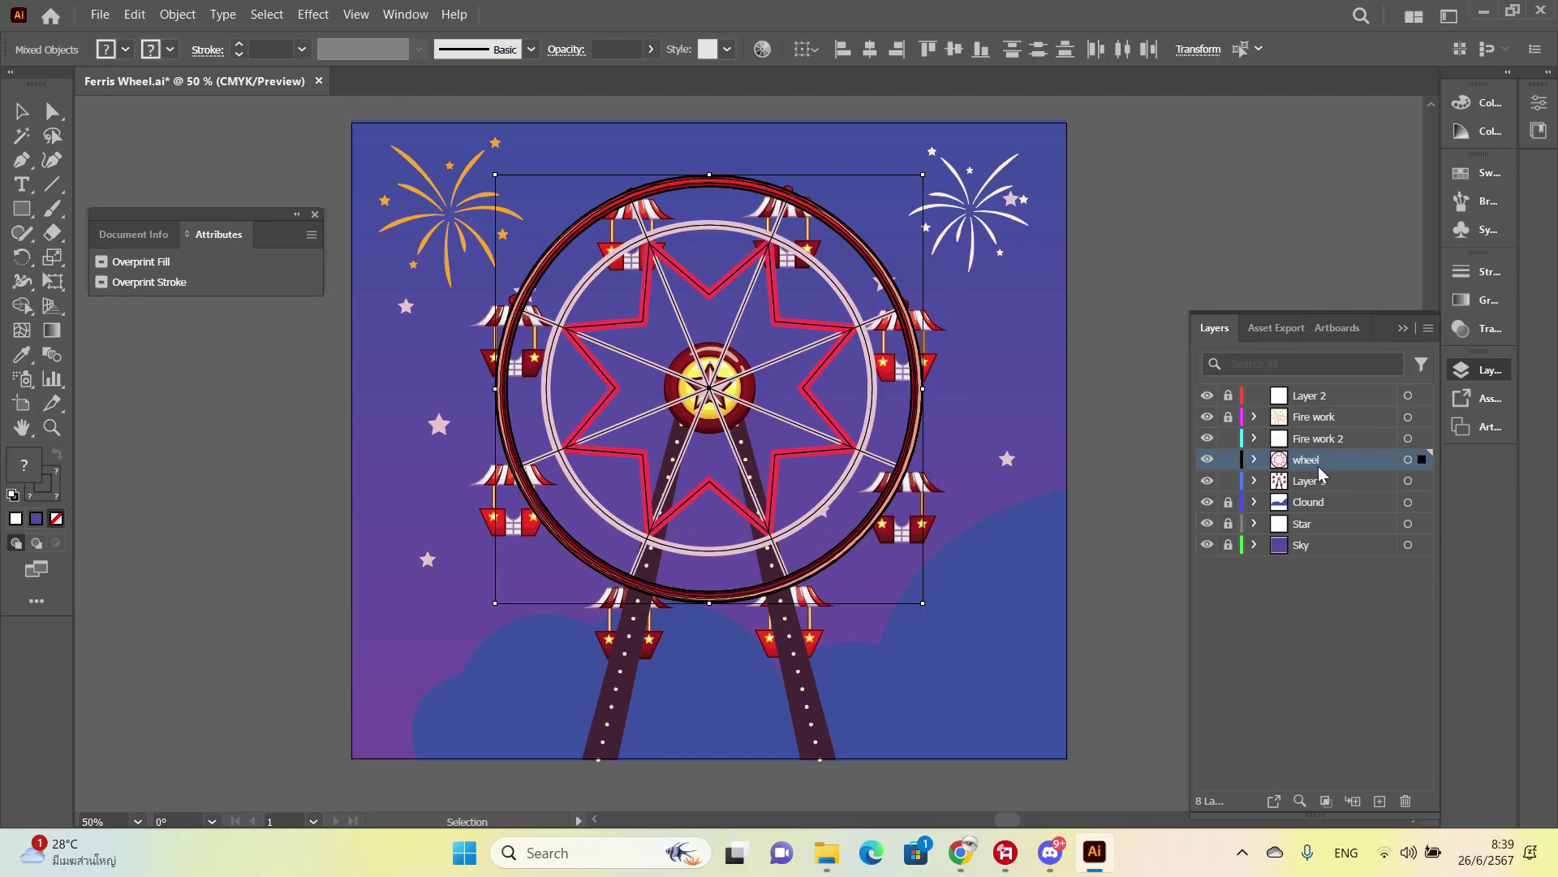
{"action": "key", "text": "alt+shift"}
{"action": "left_click_drag", "start_coordinate": [1364, 477], "coordinate": [1364, 490]}
{"action": "left_click", "coordinate": [1125, 265]}
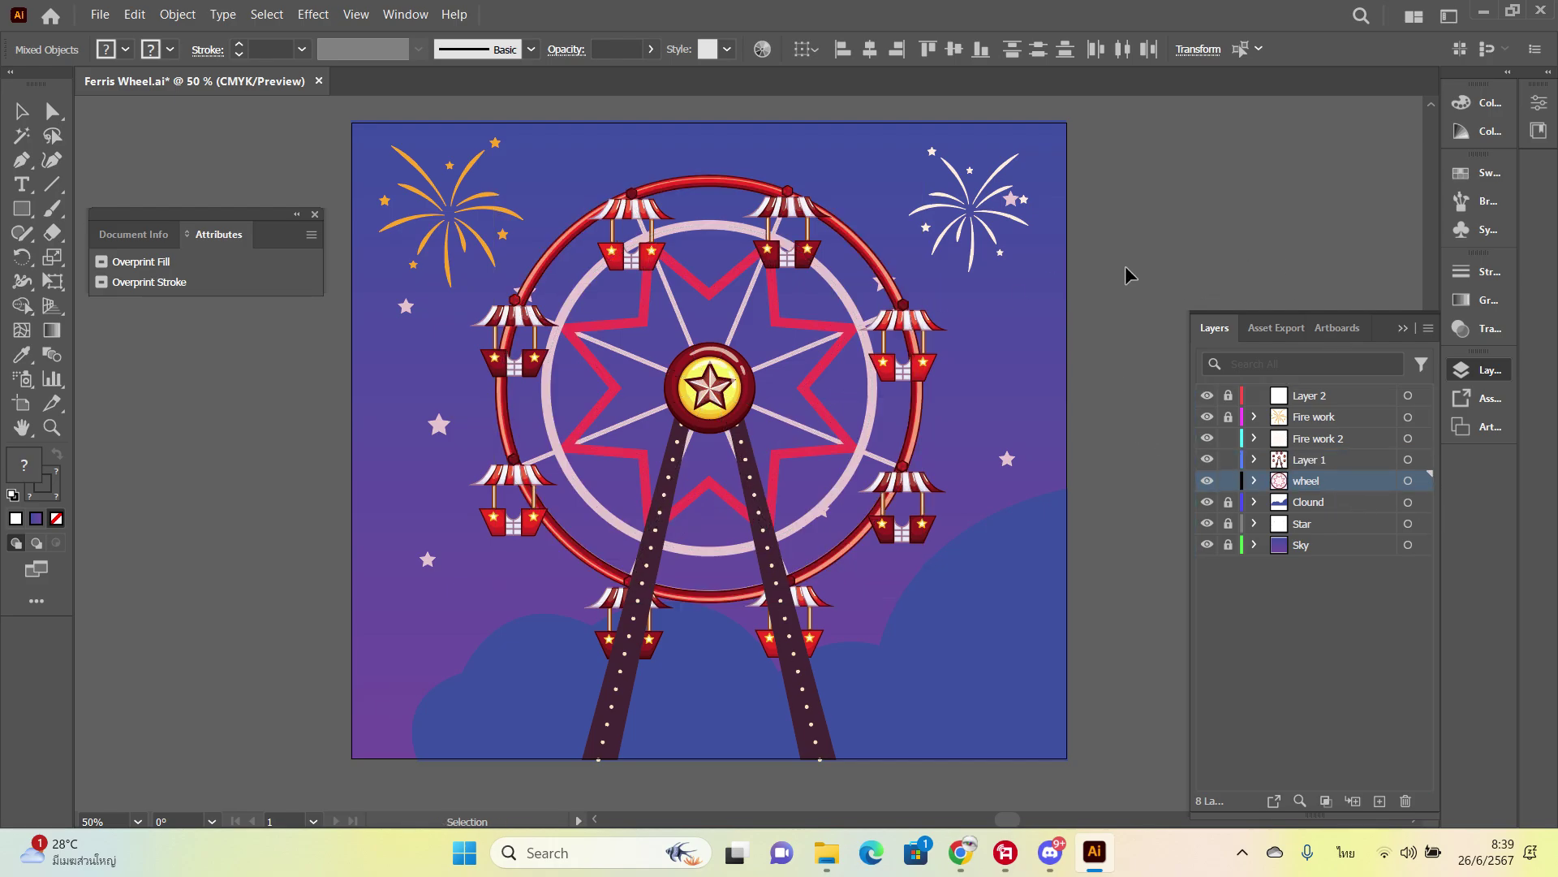
Step: Cut the support legs and star hub from Layer 1, try moving the red dotted disc behind them, and undo that move
{"action": "left_click", "coordinate": [804, 695]}
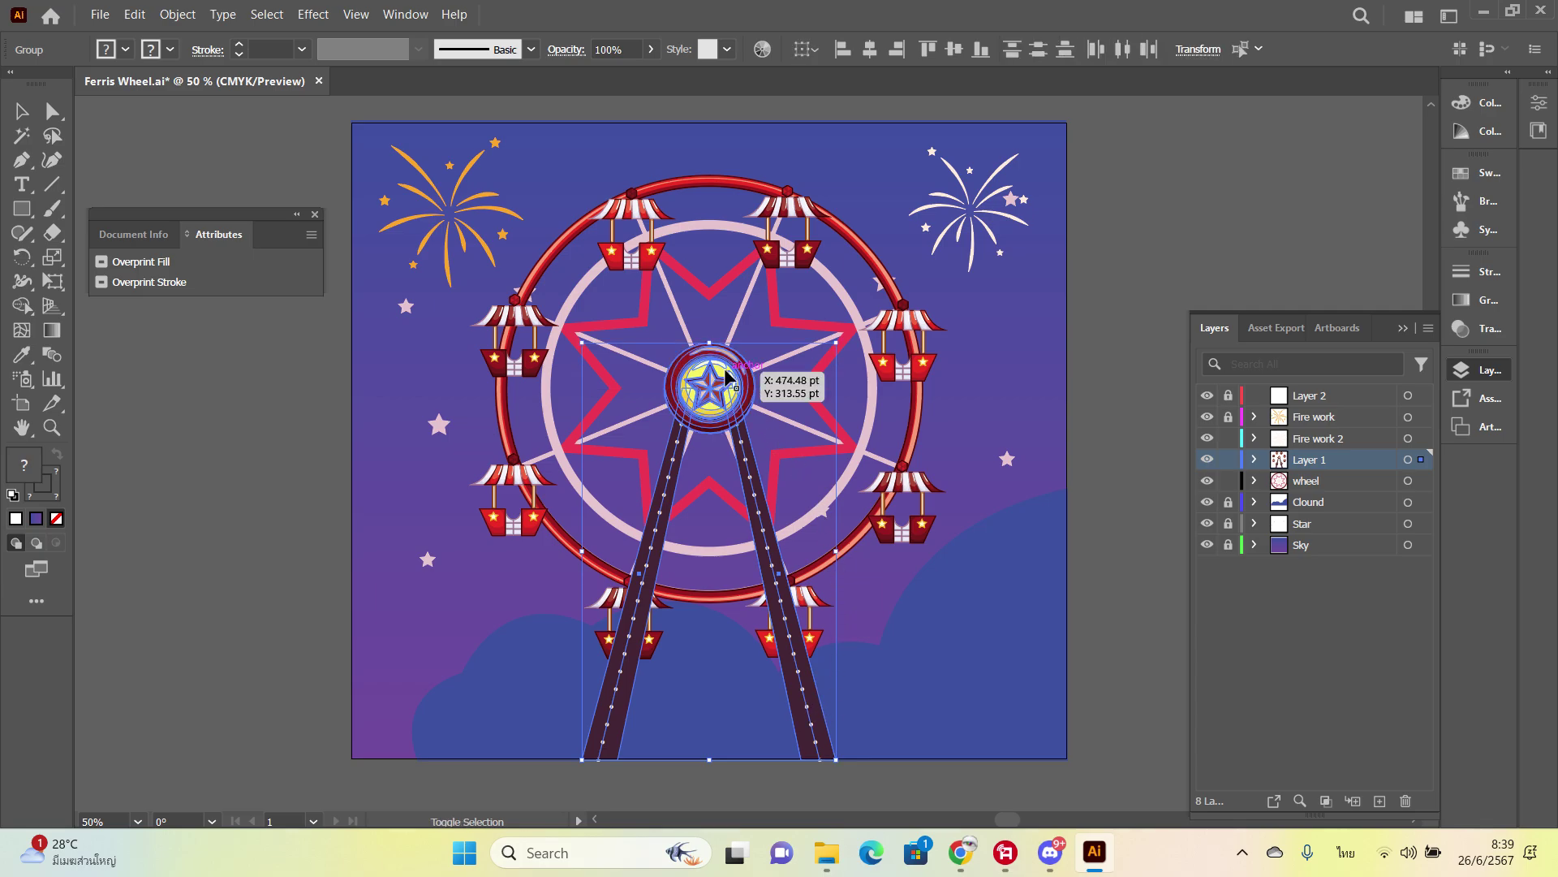
{"action": "key", "text": "a"}
{"action": "left_click", "coordinate": [821, 389]}
{"action": "key", "text": "v"}
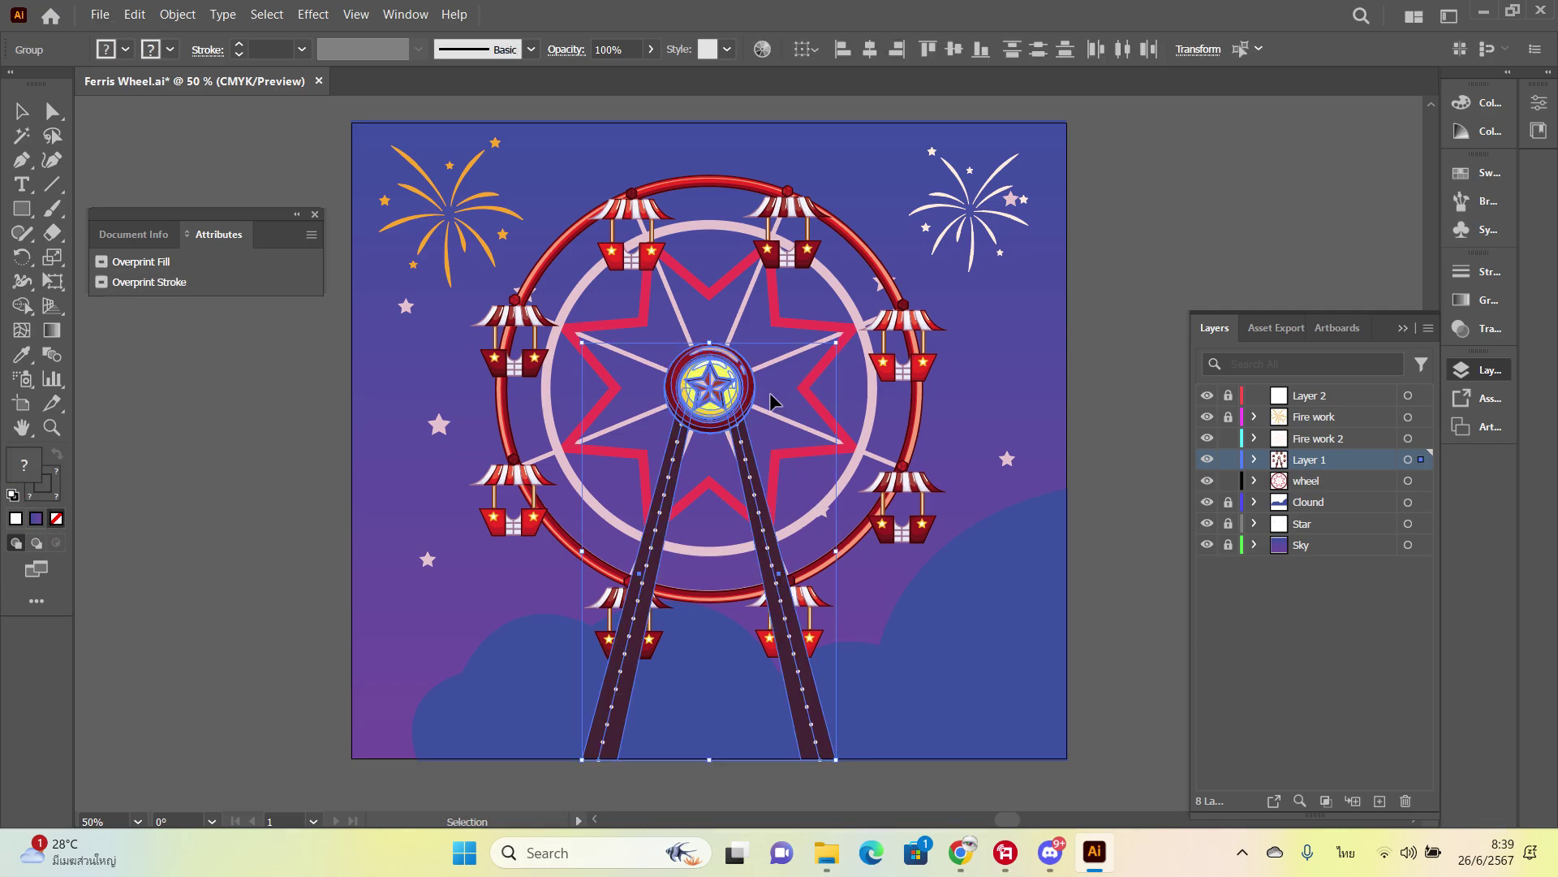
{"action": "key", "text": "Delete"}
{"action": "left_click_drag", "start_coordinate": [735, 393], "coordinate": [852, 432]}
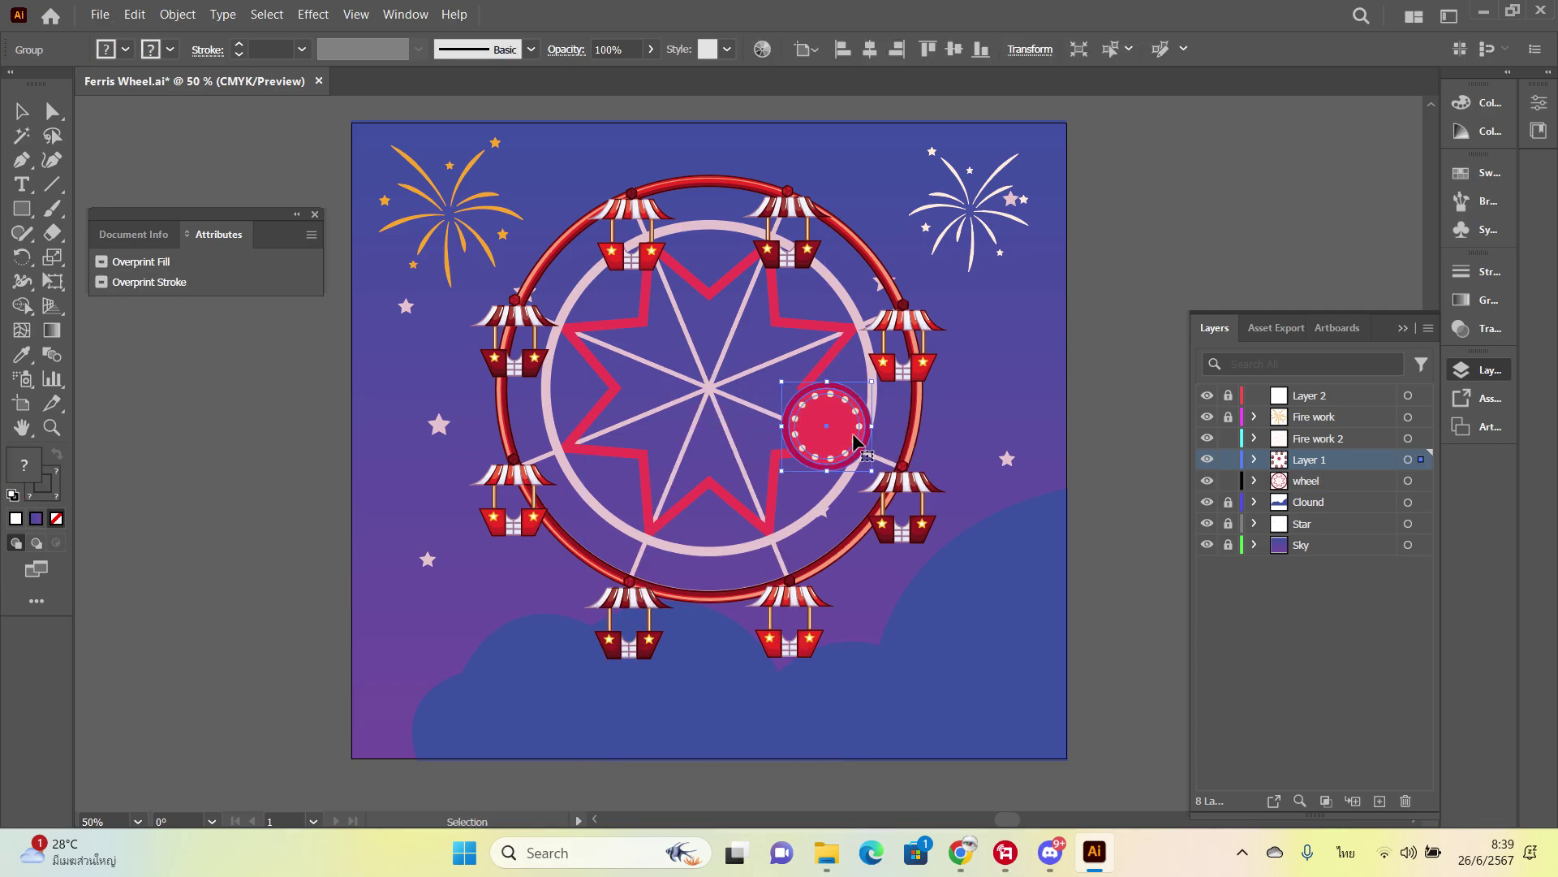
{"action": "key", "text": "ctrl+z"}
Step: Create a new layer directly above Layer 1 and name it Pole
{"action": "left_click", "coordinate": [1379, 800]}
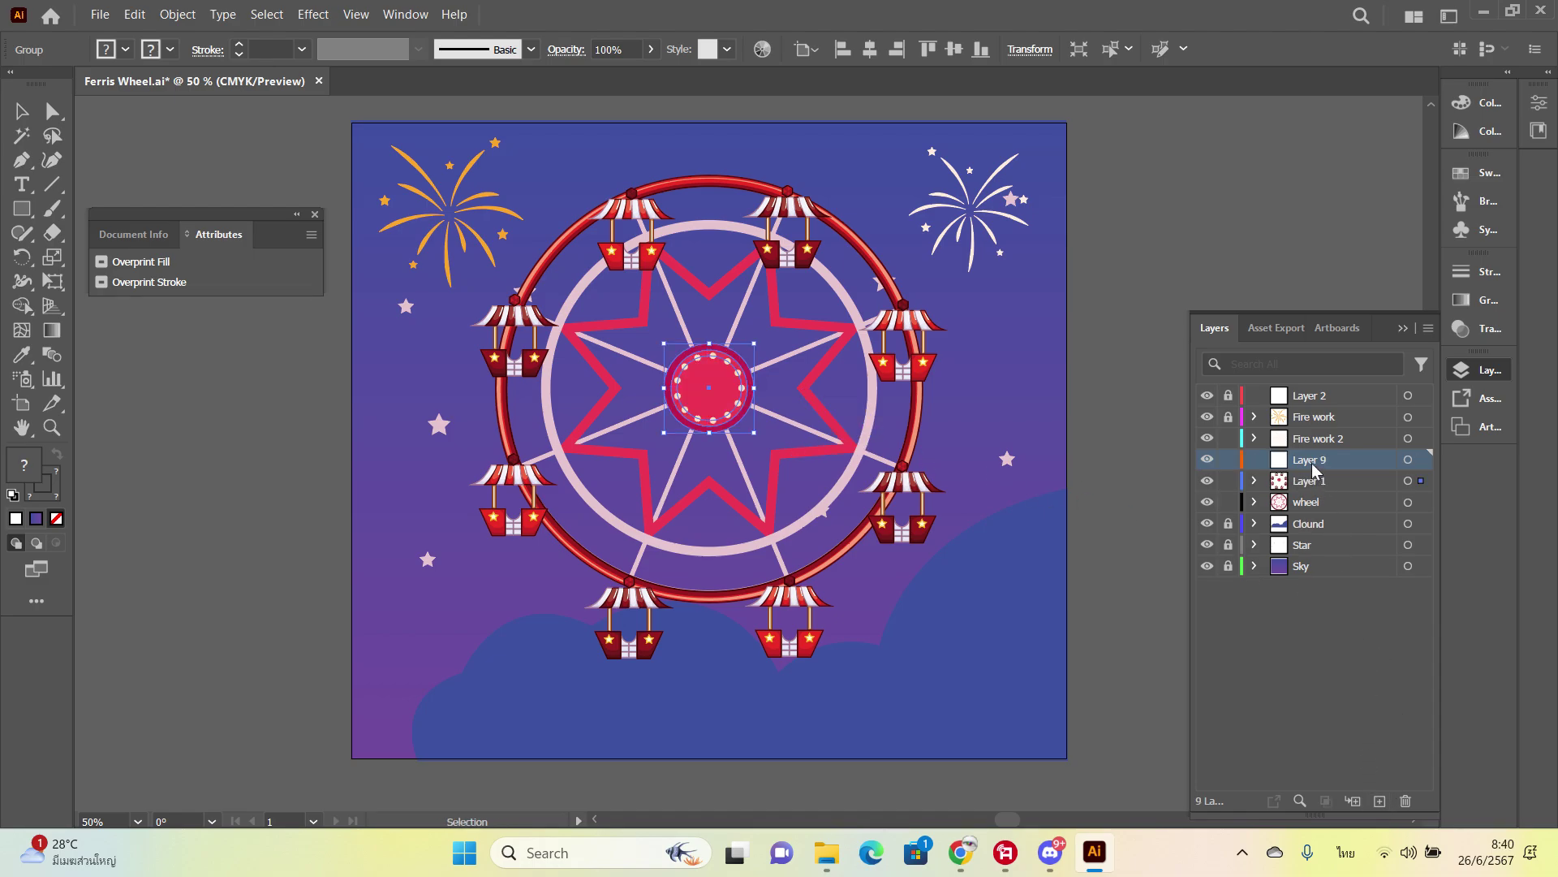
{"action": "double_click", "coordinate": [1310, 460]}
{"action": "type", "text": "ณนส่า"}
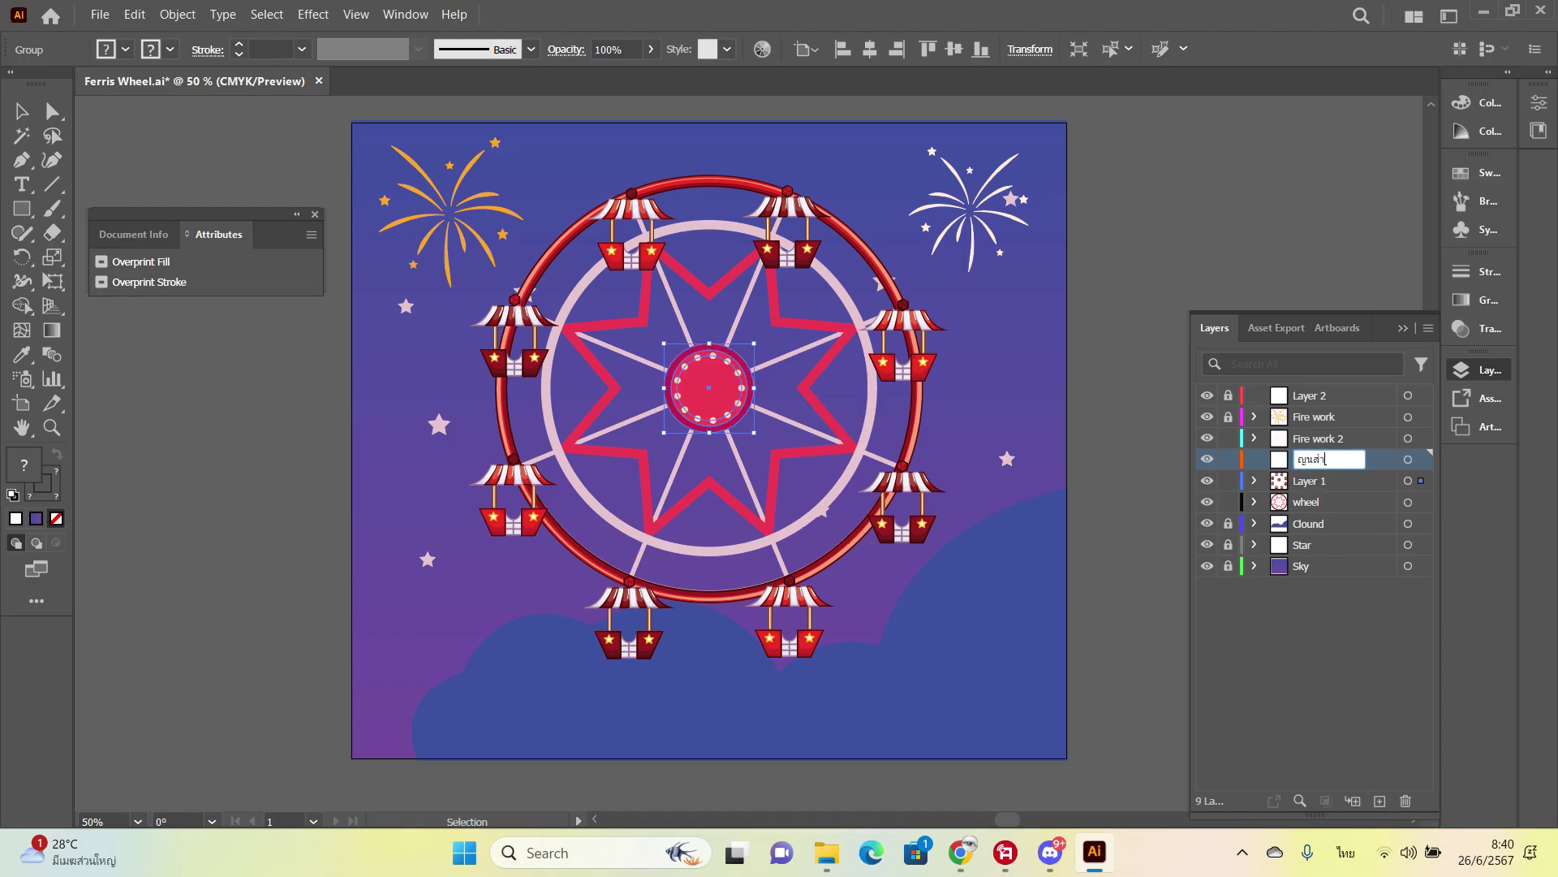
{"action": "key", "text": "Return"}
{"action": "key", "text": "alt+shift"}
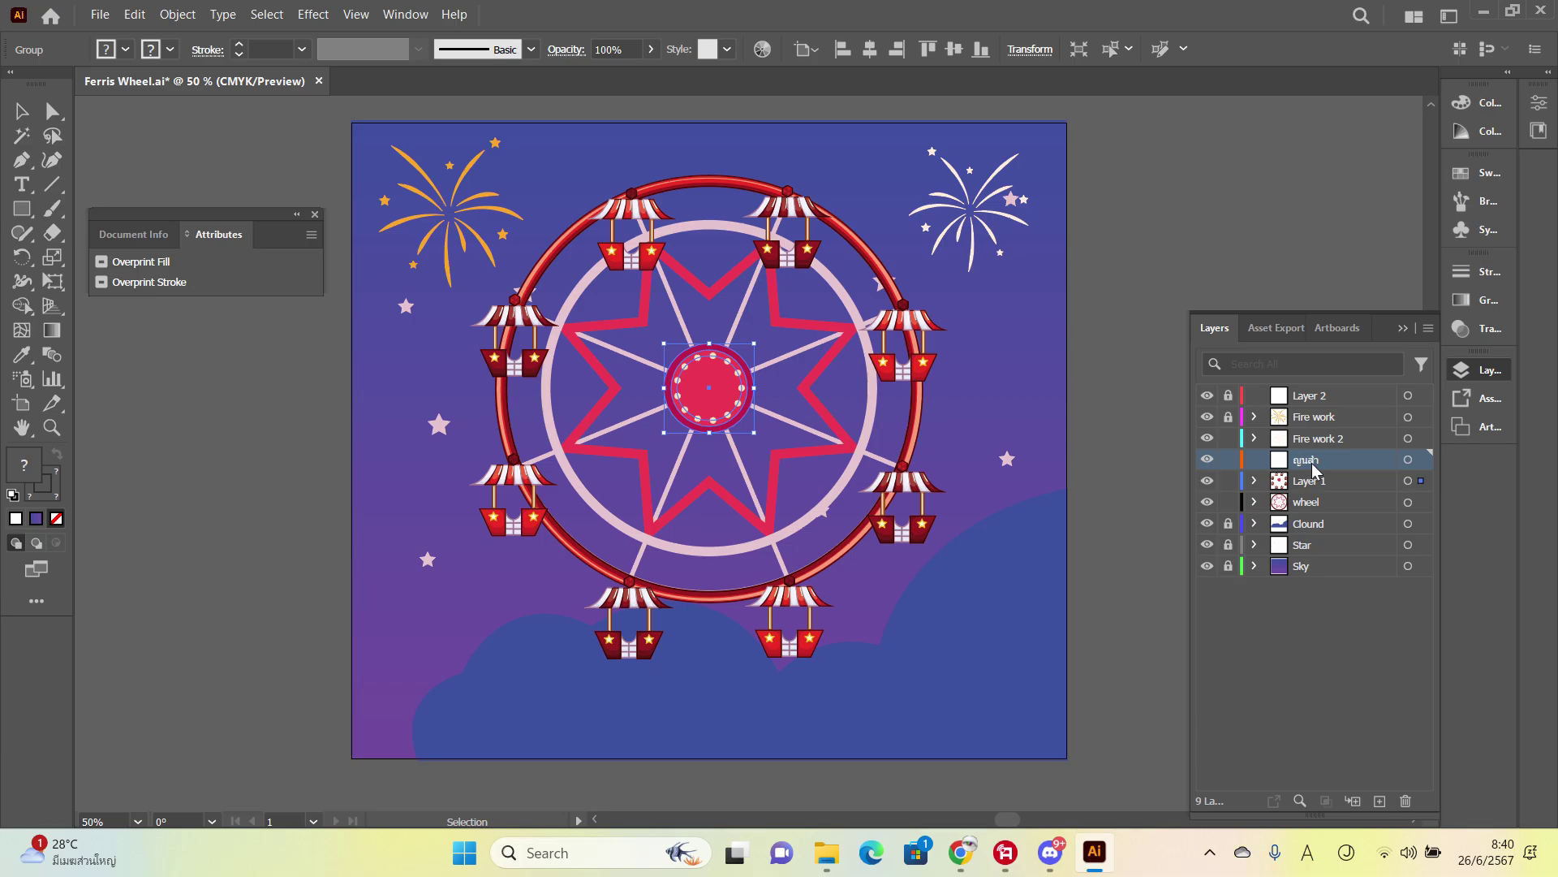
{"action": "double_click", "coordinate": [1313, 463]}
{"action": "type", "text": "Pol"}
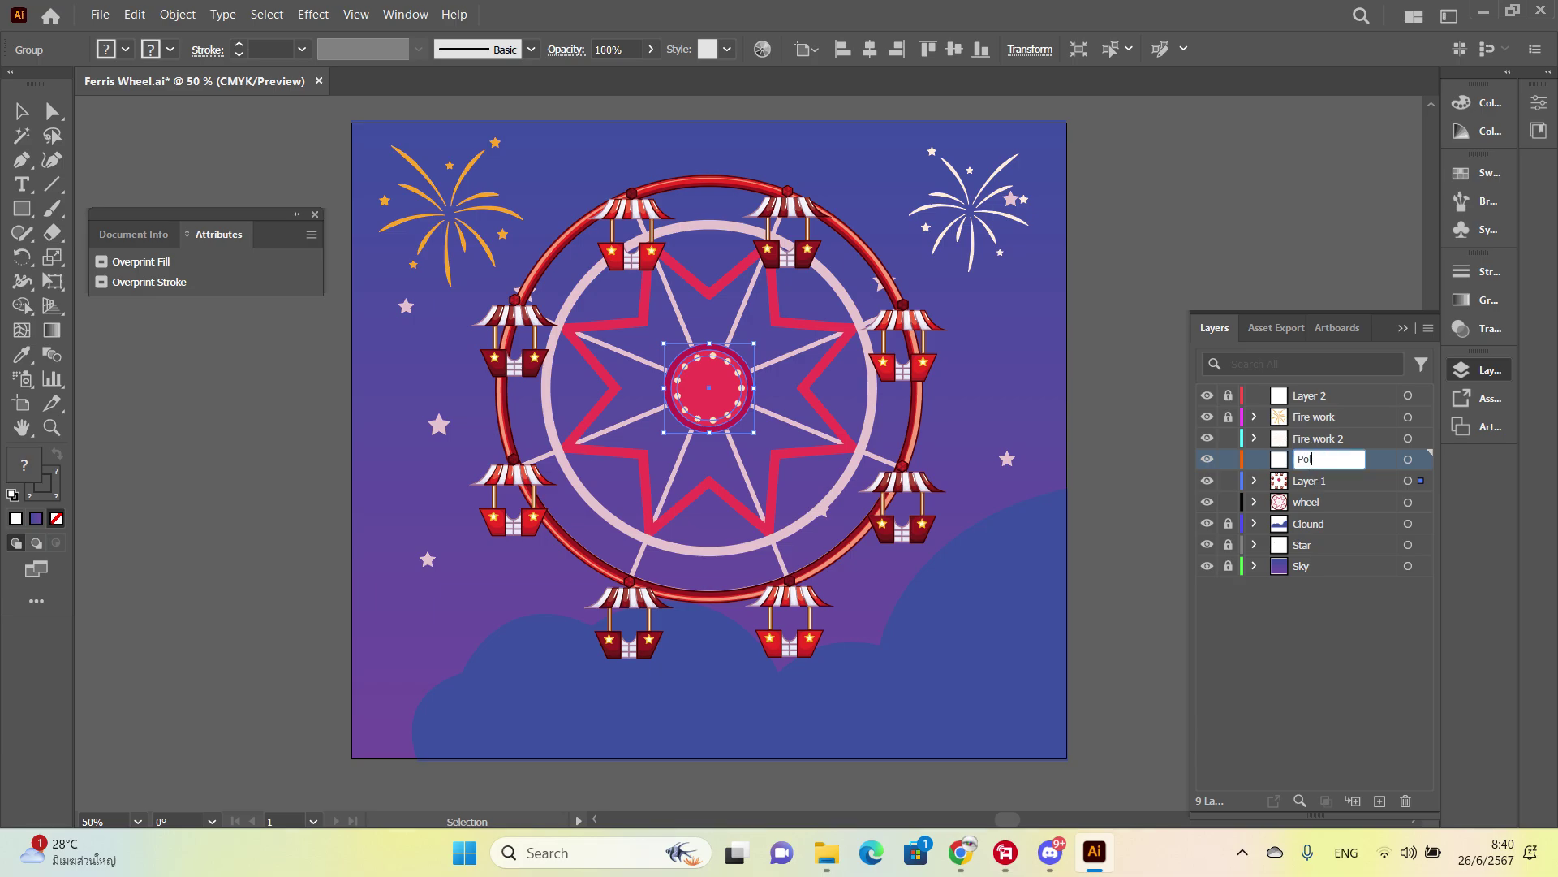
{"action": "type", "text": "e"}
{"action": "key", "text": "Return"}
Step: Try pasting the support legs and star hub in place, and toggle the visibility of Layer 1 and Pole to check their layer
{"action": "key", "text": "ctrl+f"}
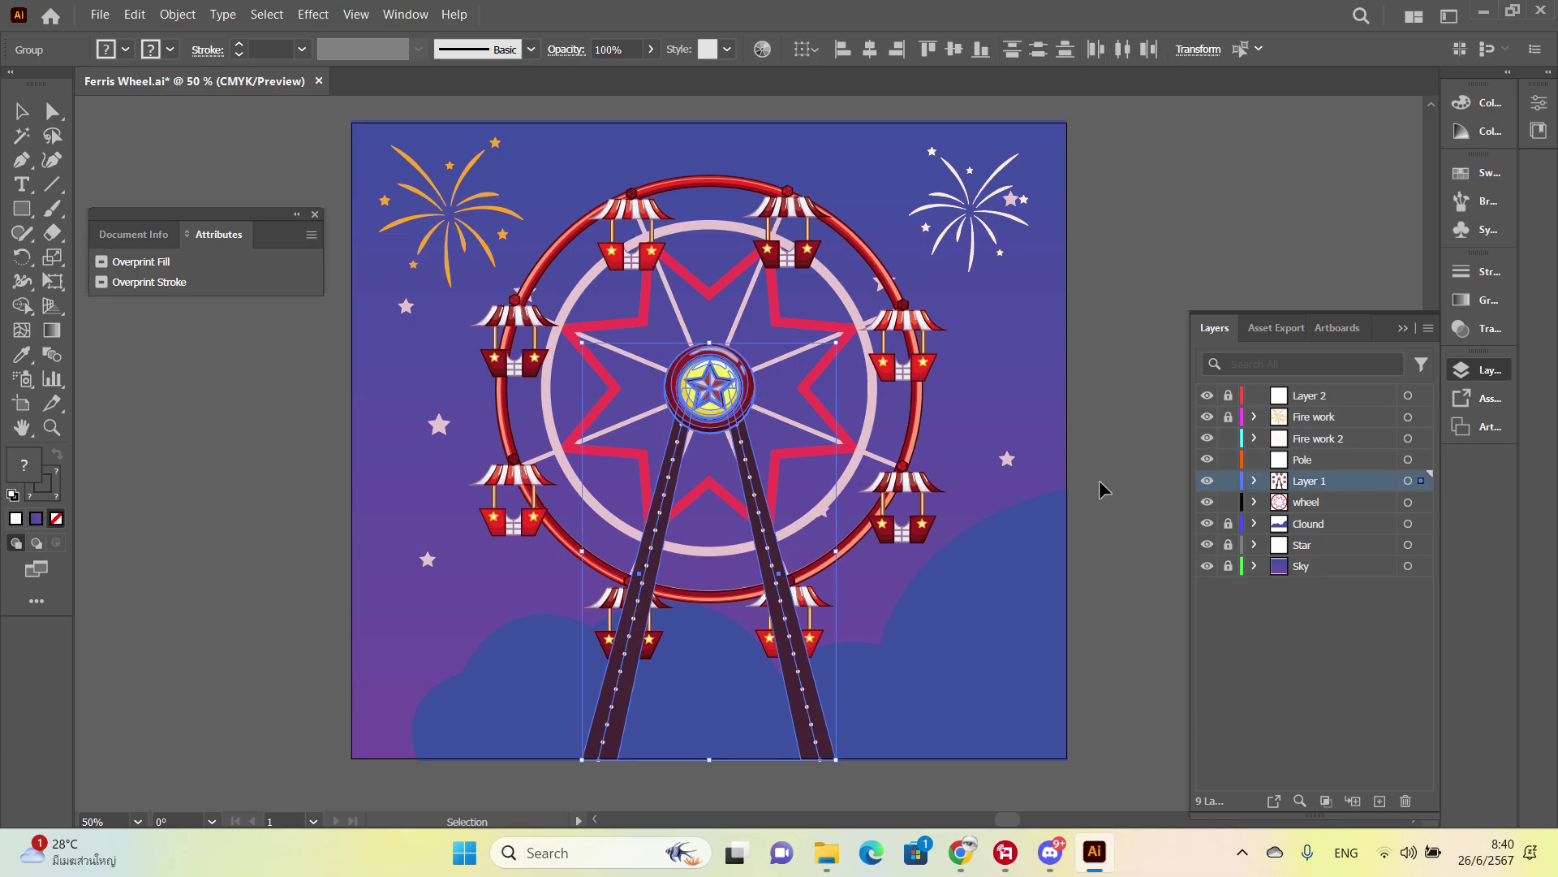
{"action": "left_click", "coordinate": [1207, 481]}
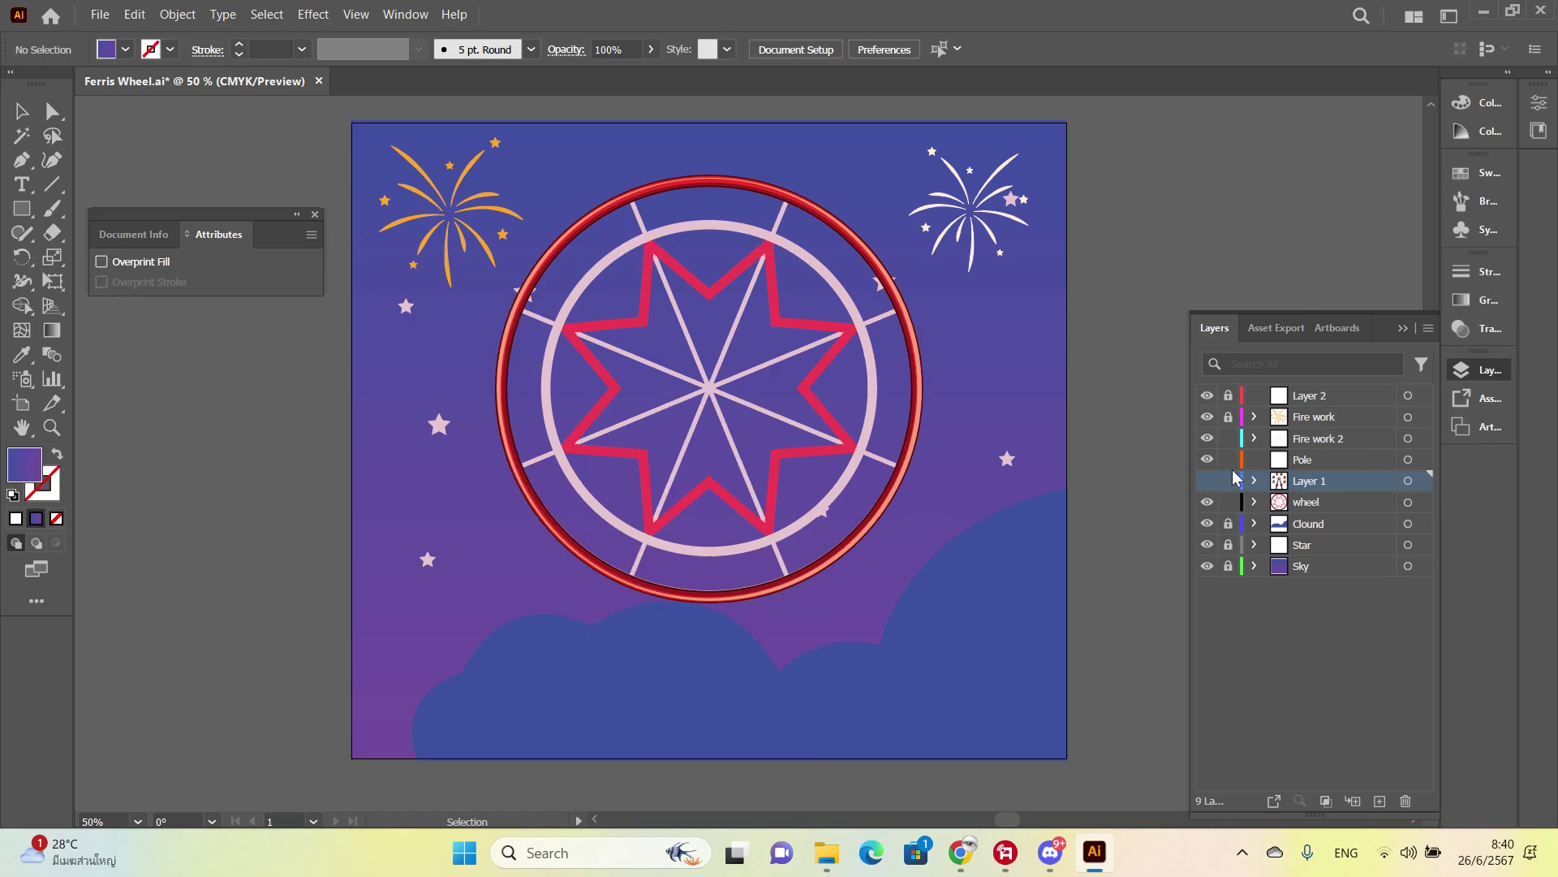
{"action": "left_click", "coordinate": [1207, 480]}
{"action": "left_click", "coordinate": [1207, 460]}
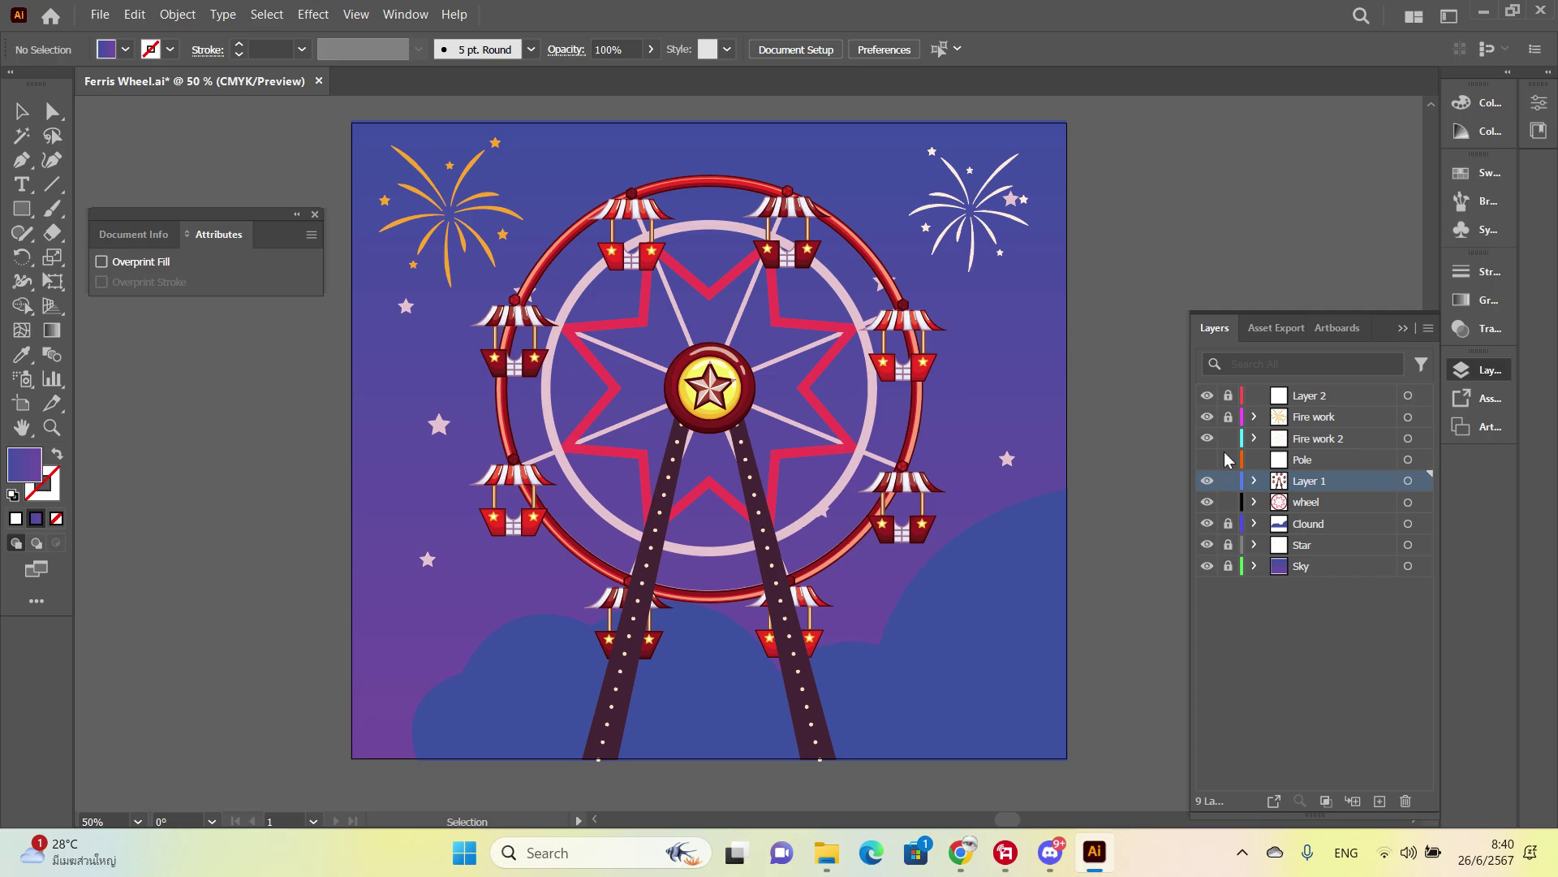
Step: Move the support legs and star hub from Layer 1 into the Pole layer, keeping their position, and hide Pole
{"action": "left_click", "coordinate": [783, 602]}
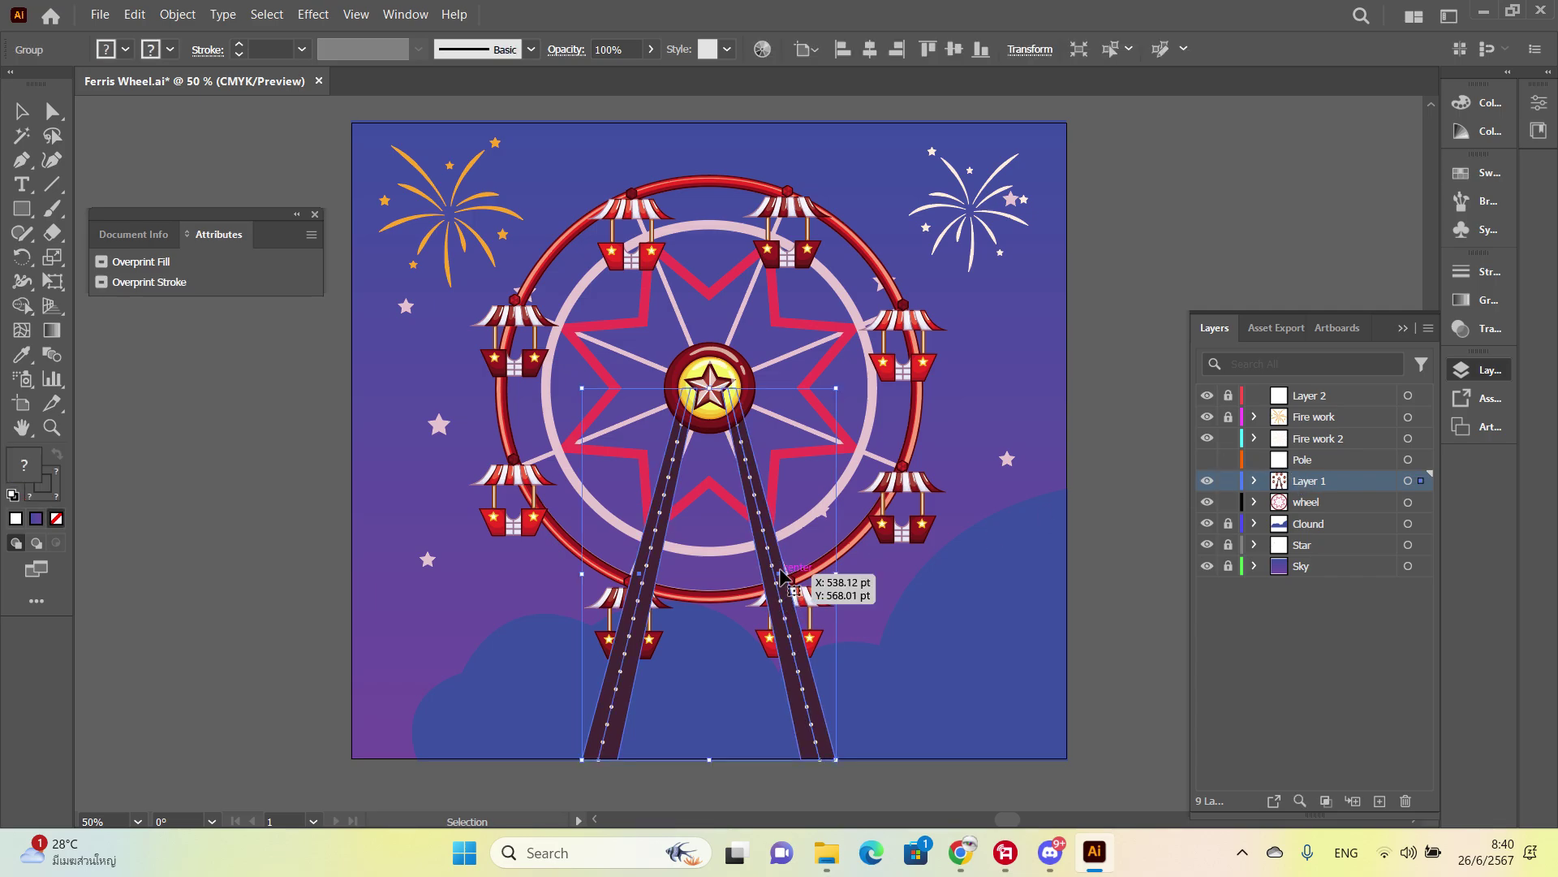
{"action": "key", "text": "Delete"}
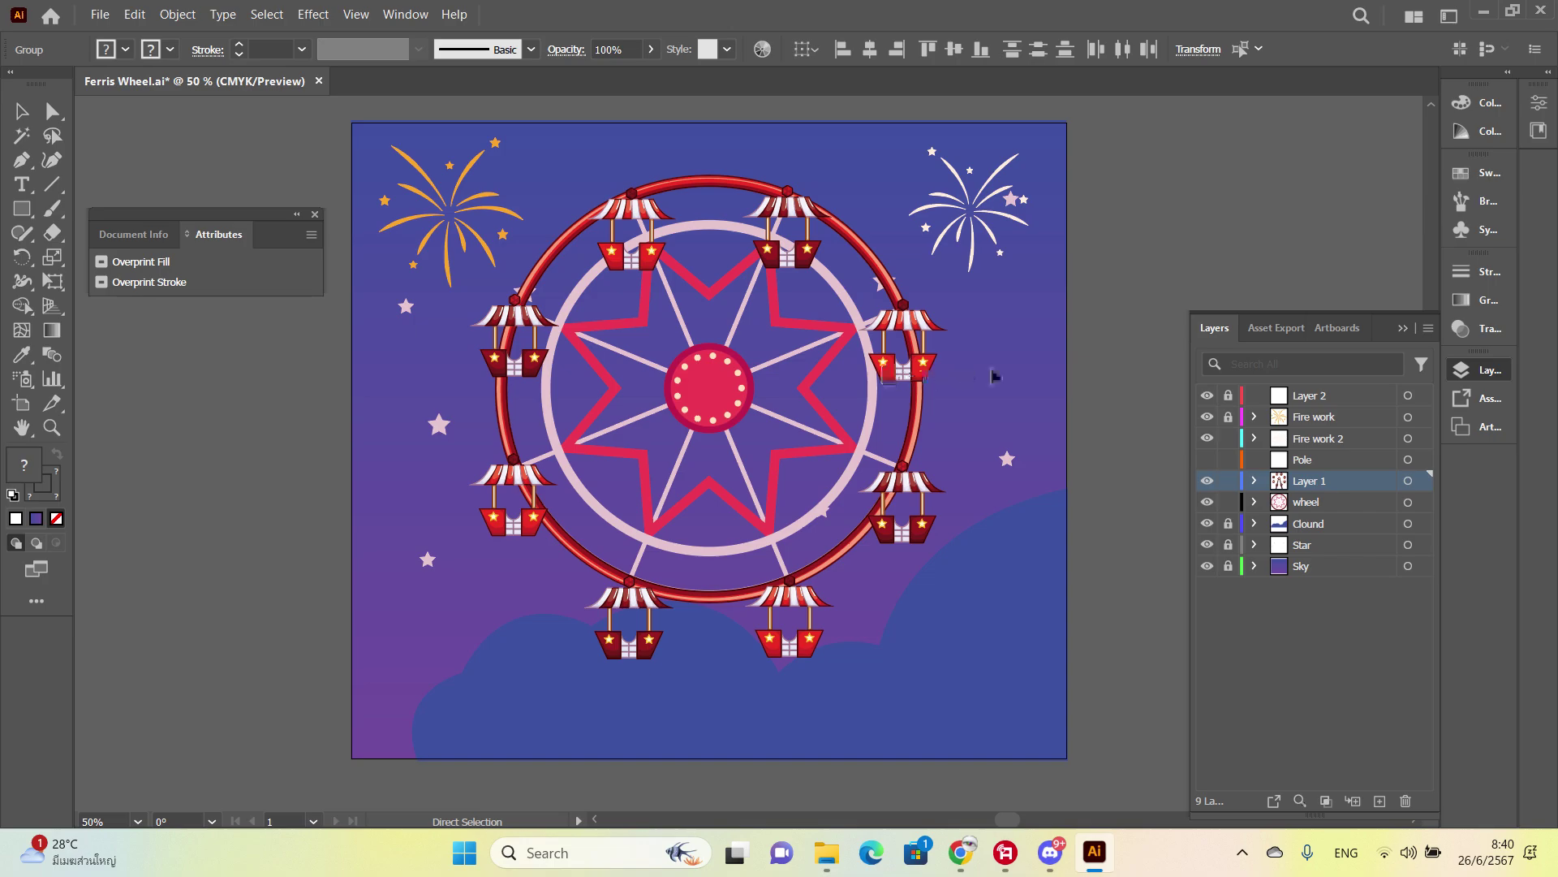
{"action": "left_click", "coordinate": [1303, 460]}
{"action": "key", "text": "ctrl+v"}
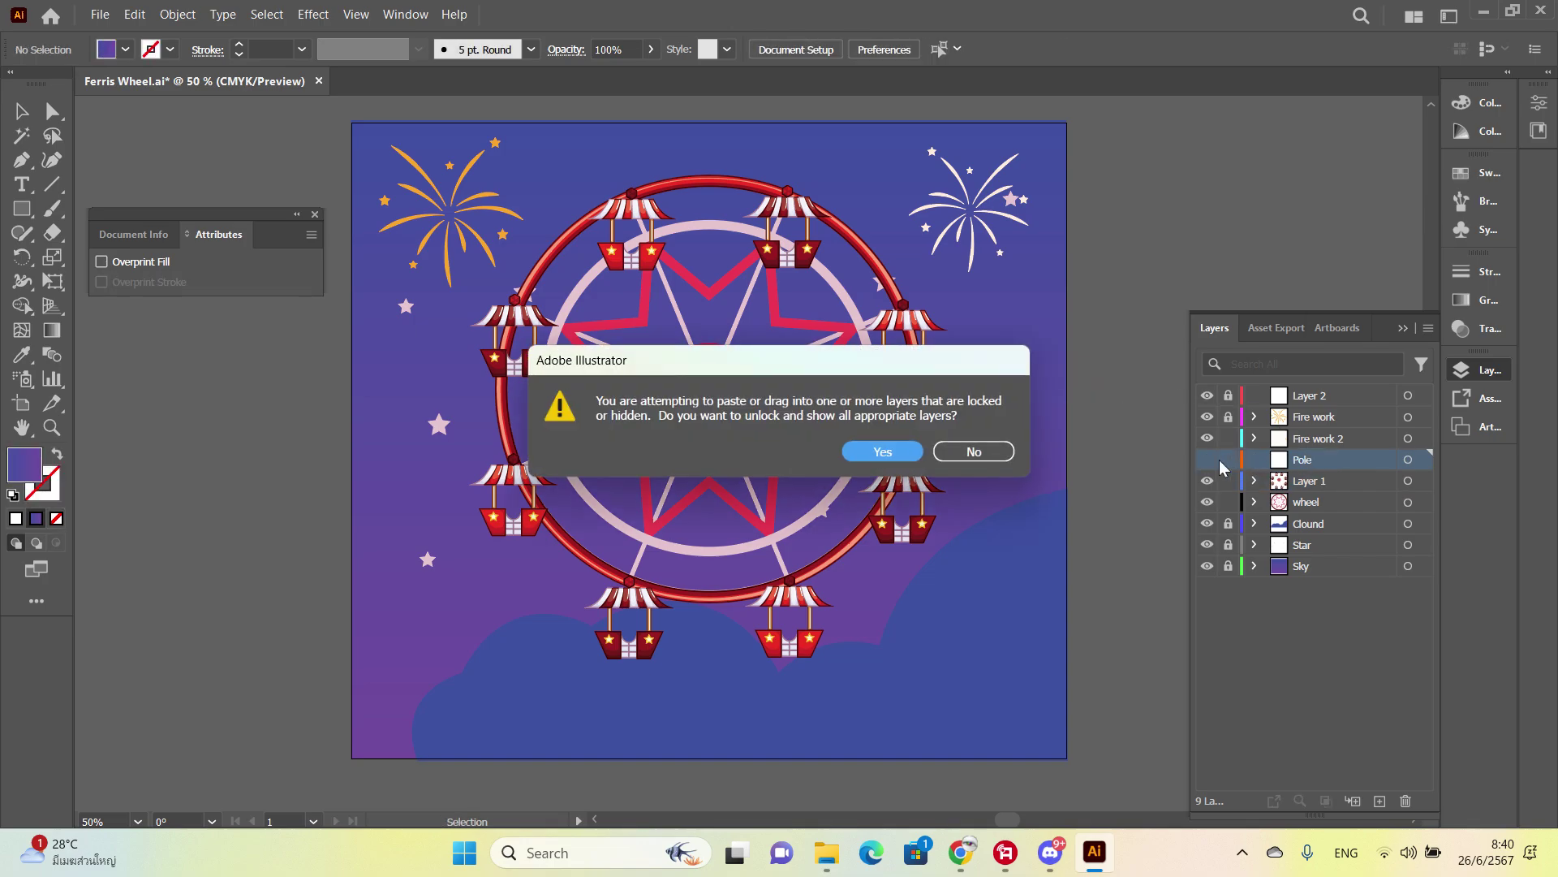
{"action": "left_click", "coordinate": [1010, 456]}
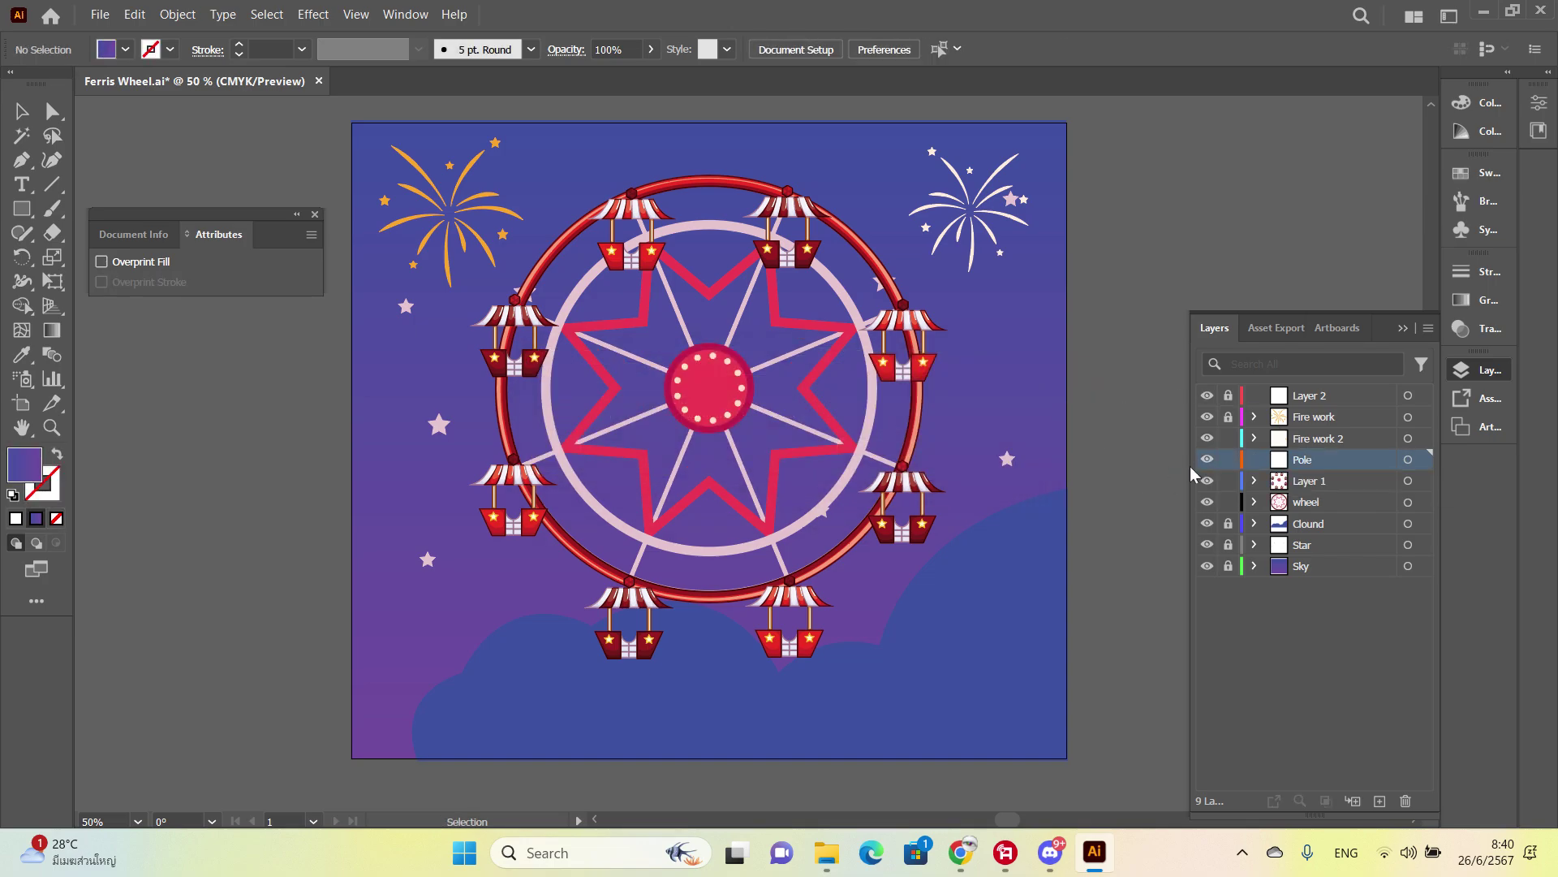
{"action": "left_click", "coordinate": [1209, 461]}
Step: Move the red dotted disc at the wheel's centre from Layer 1 into the wheel layer, keeping its position
{"action": "left_click", "coordinate": [725, 393]}
{"action": "key", "text": "a"}
{"action": "key", "text": "Delete"}
{"action": "left_click", "coordinate": [1307, 503]}
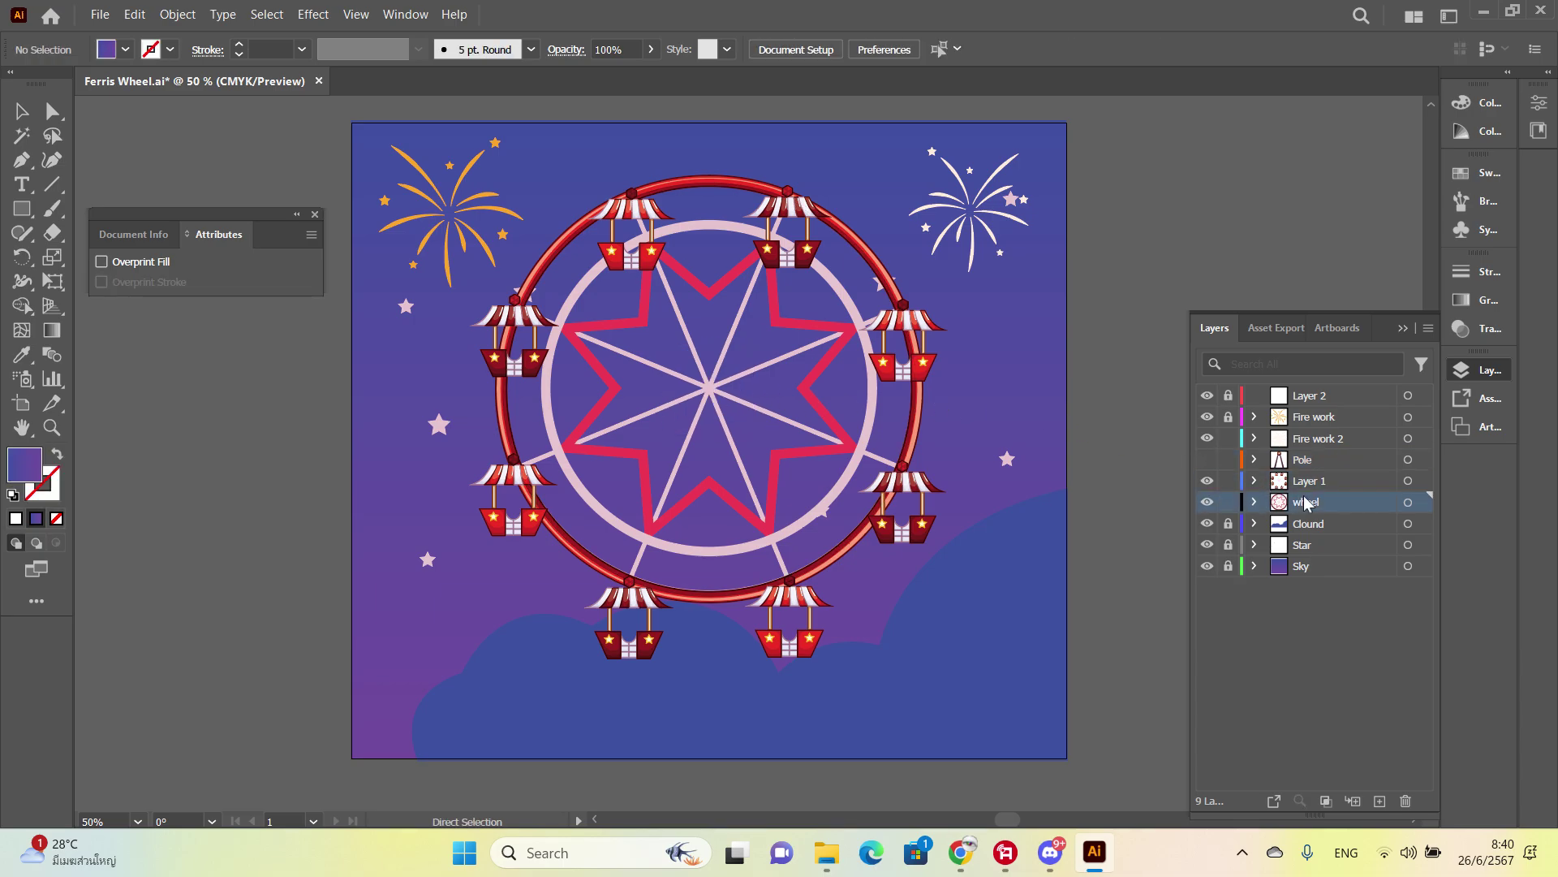
{"action": "key", "text": "ctrl+z"}
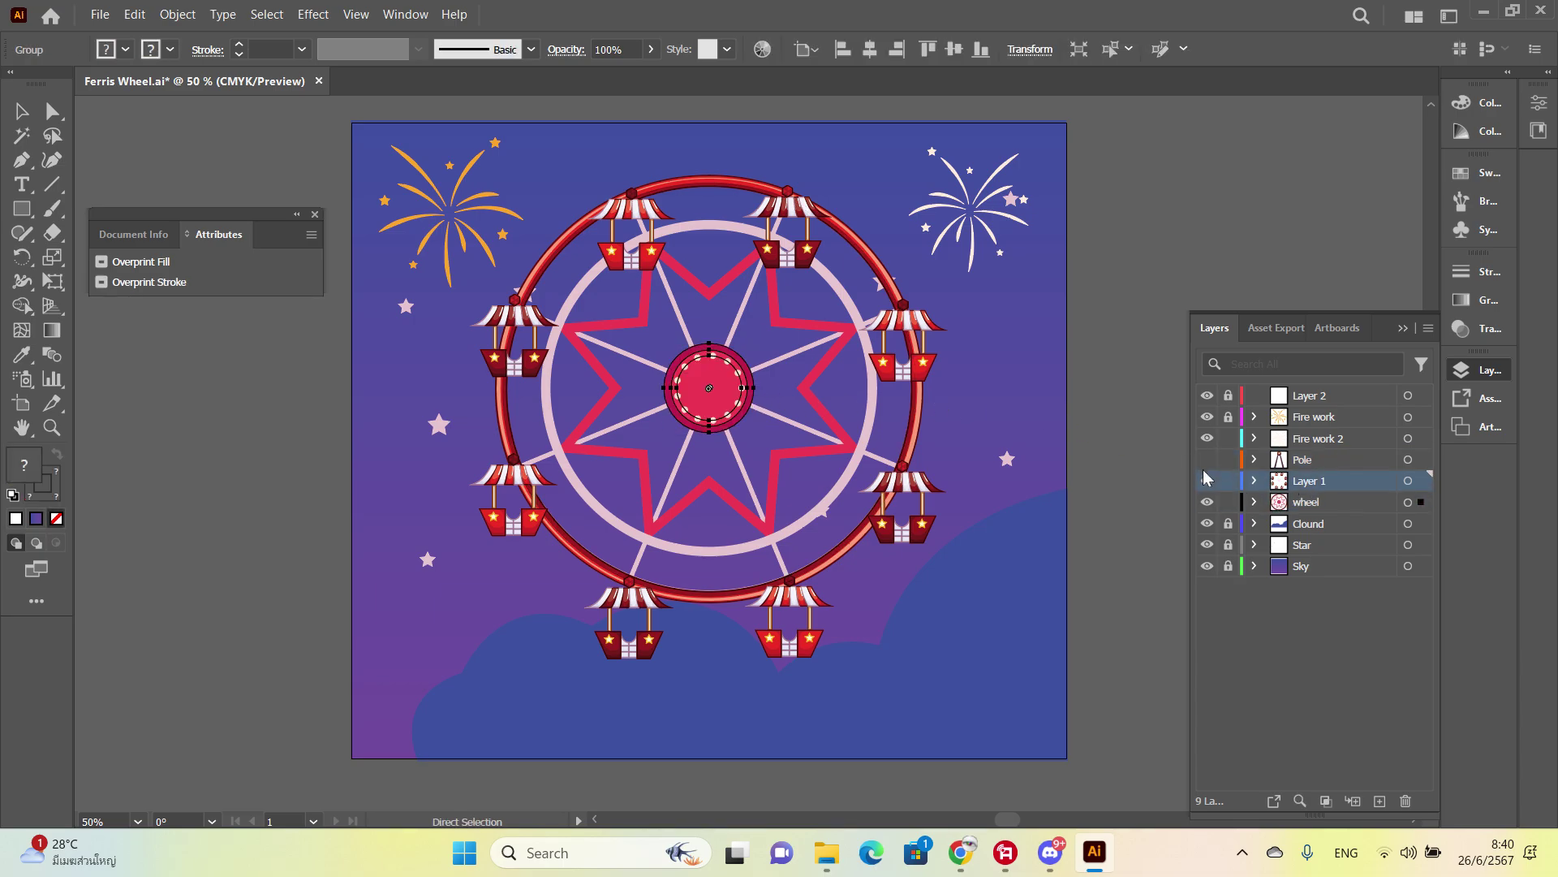
Step: Show the Pole layer and lock every layer except Layer 1
{"action": "left_click", "coordinate": [1228, 417]}
{"action": "left_click", "coordinate": [1228, 395]}
{"action": "left_click", "coordinate": [1207, 460]}
{"action": "left_click_drag", "start_coordinate": [1228, 438], "coordinate": [1228, 395]}
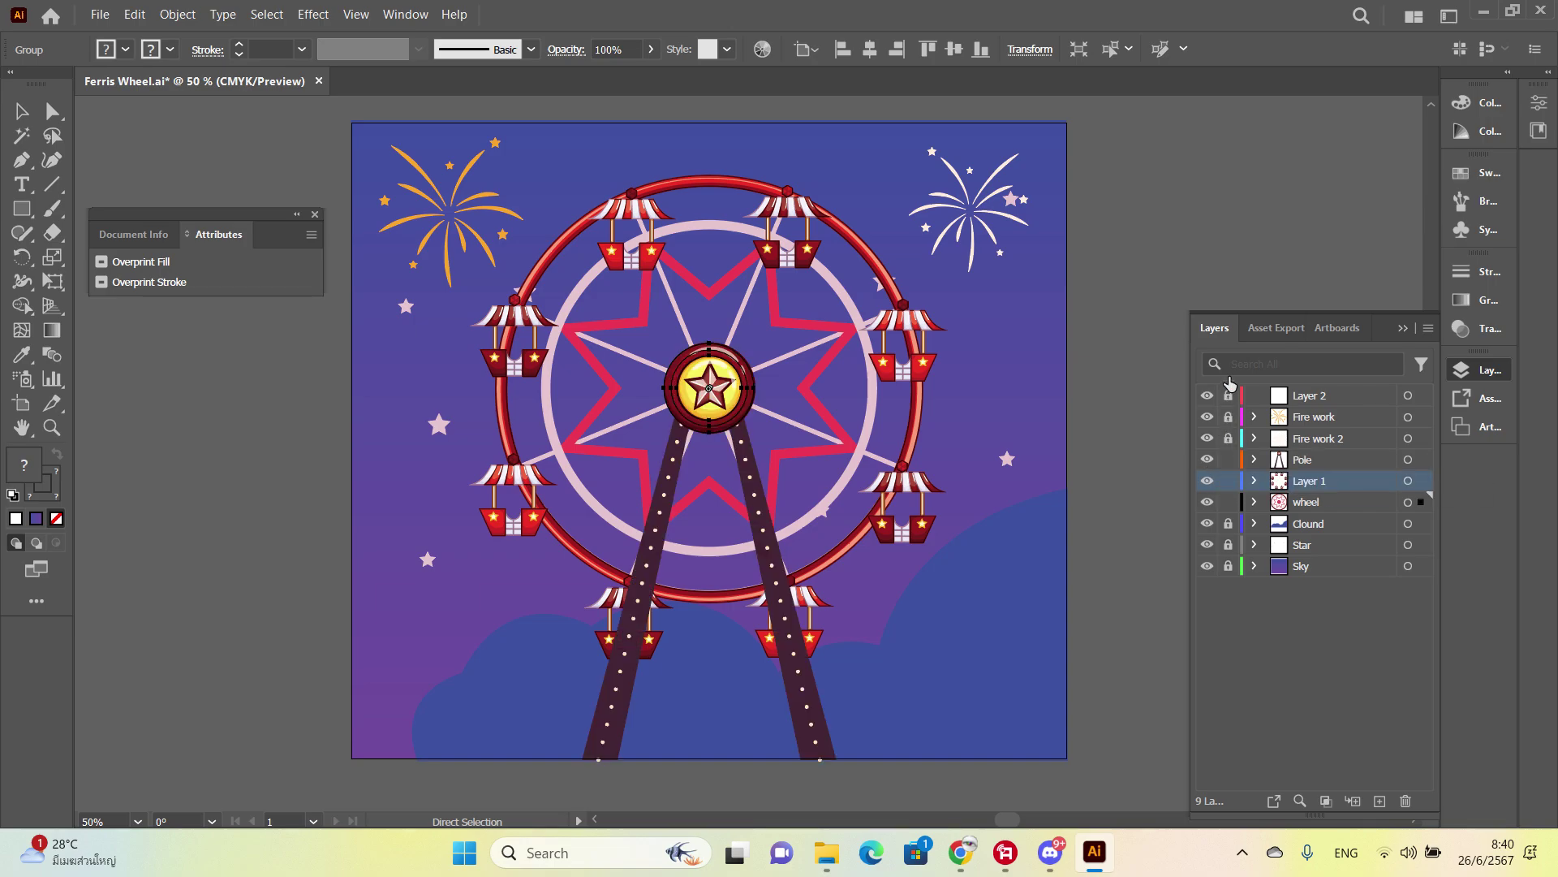
{"action": "left_click", "coordinate": [1229, 502]}
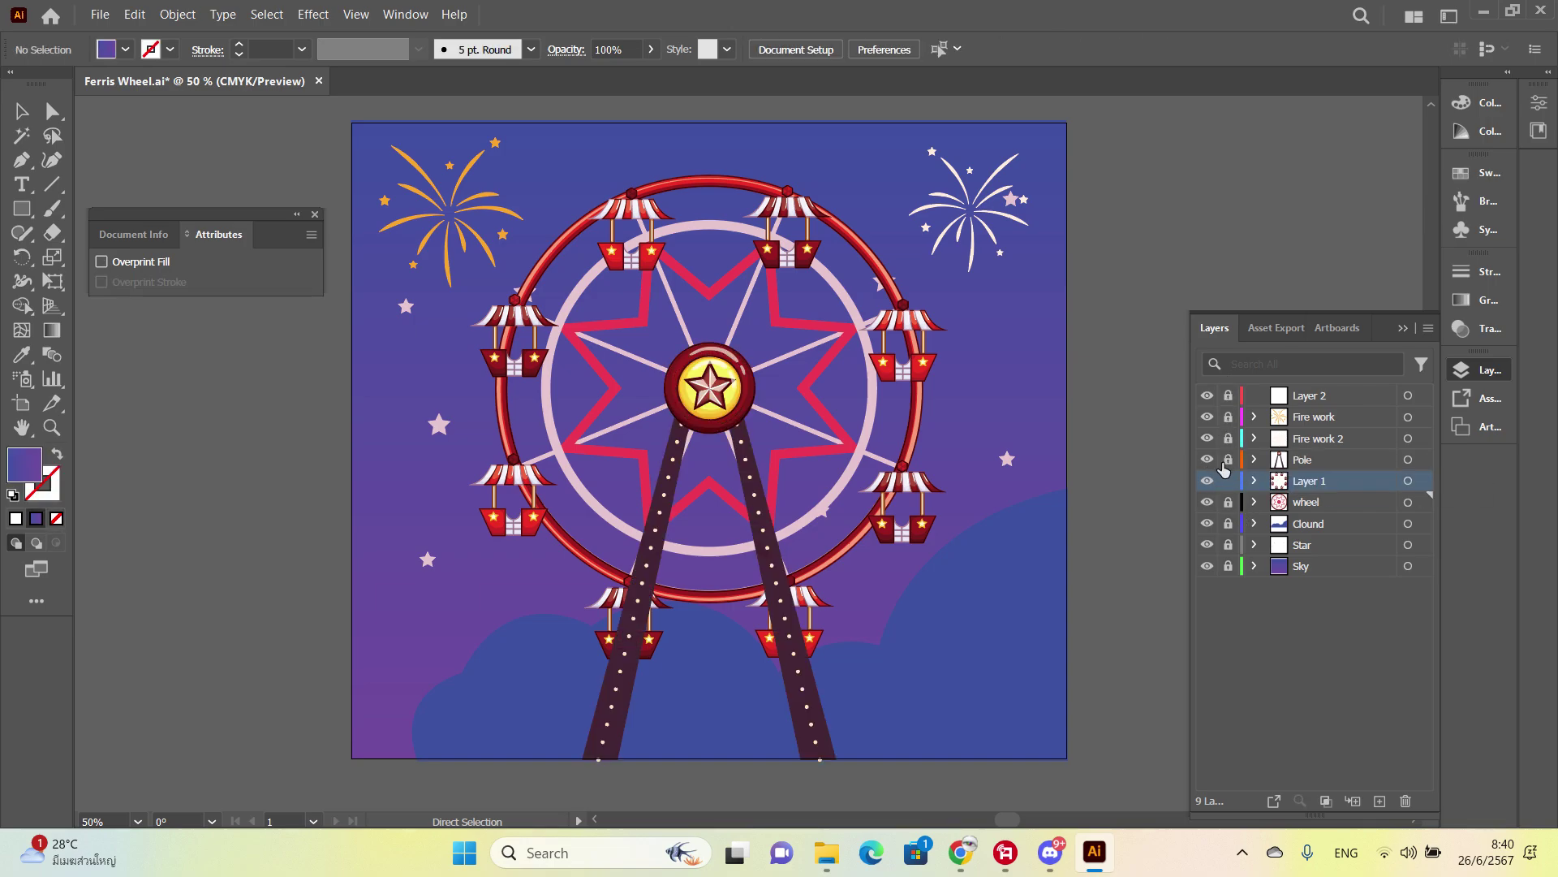
Step: Select several gondolas around the wheel one at a time to check how each is grouped
{"action": "key", "text": "v"}
{"action": "left_click", "coordinate": [908, 349]}
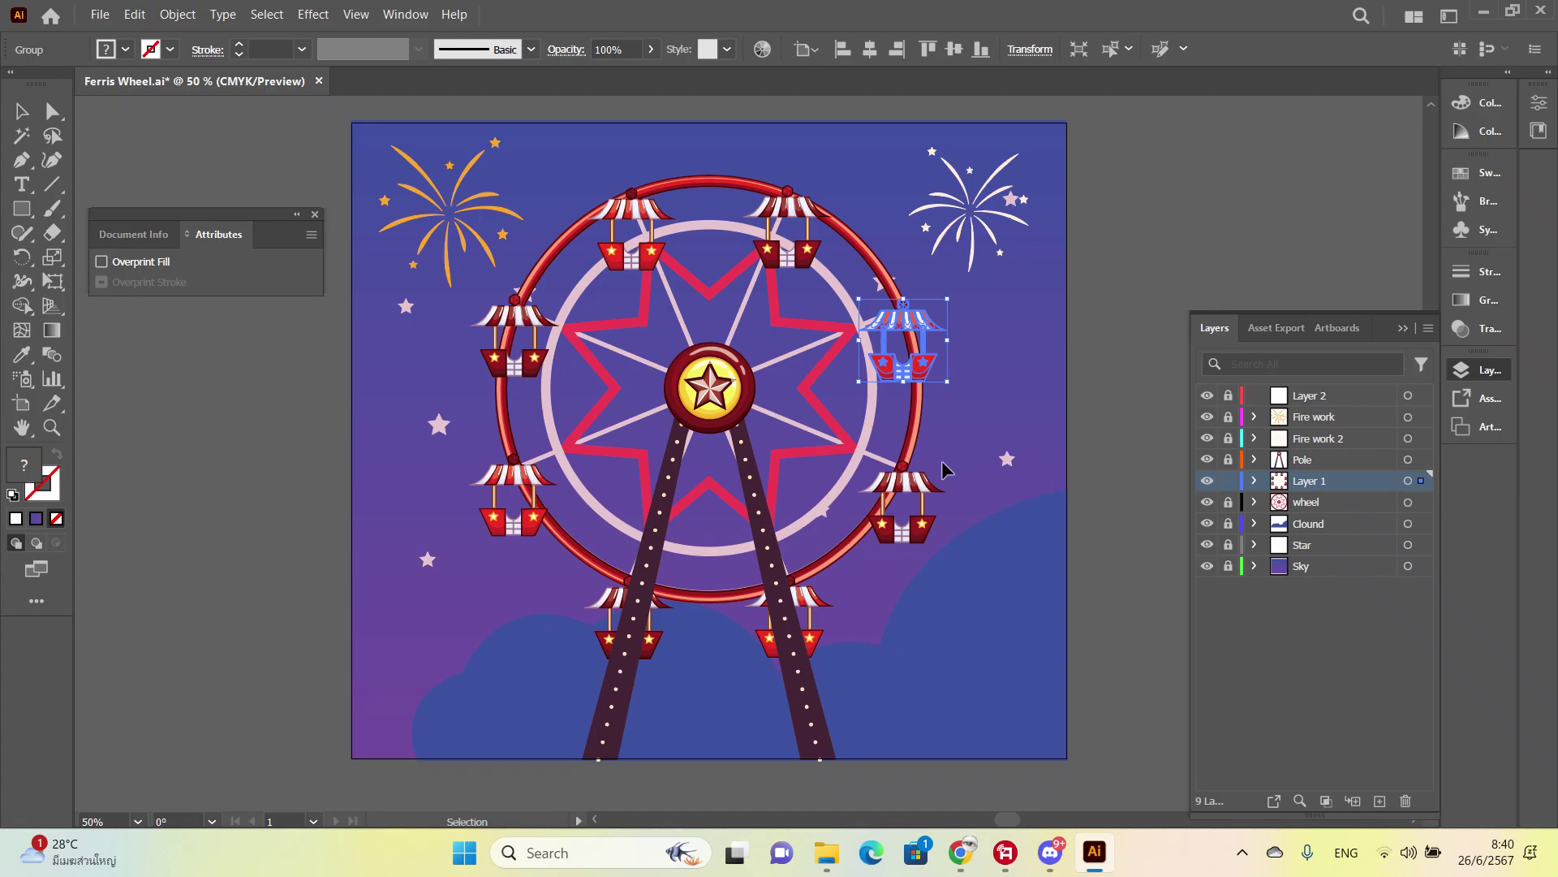
{"action": "left_click_drag", "start_coordinate": [927, 381], "coordinate": [812, 645]}
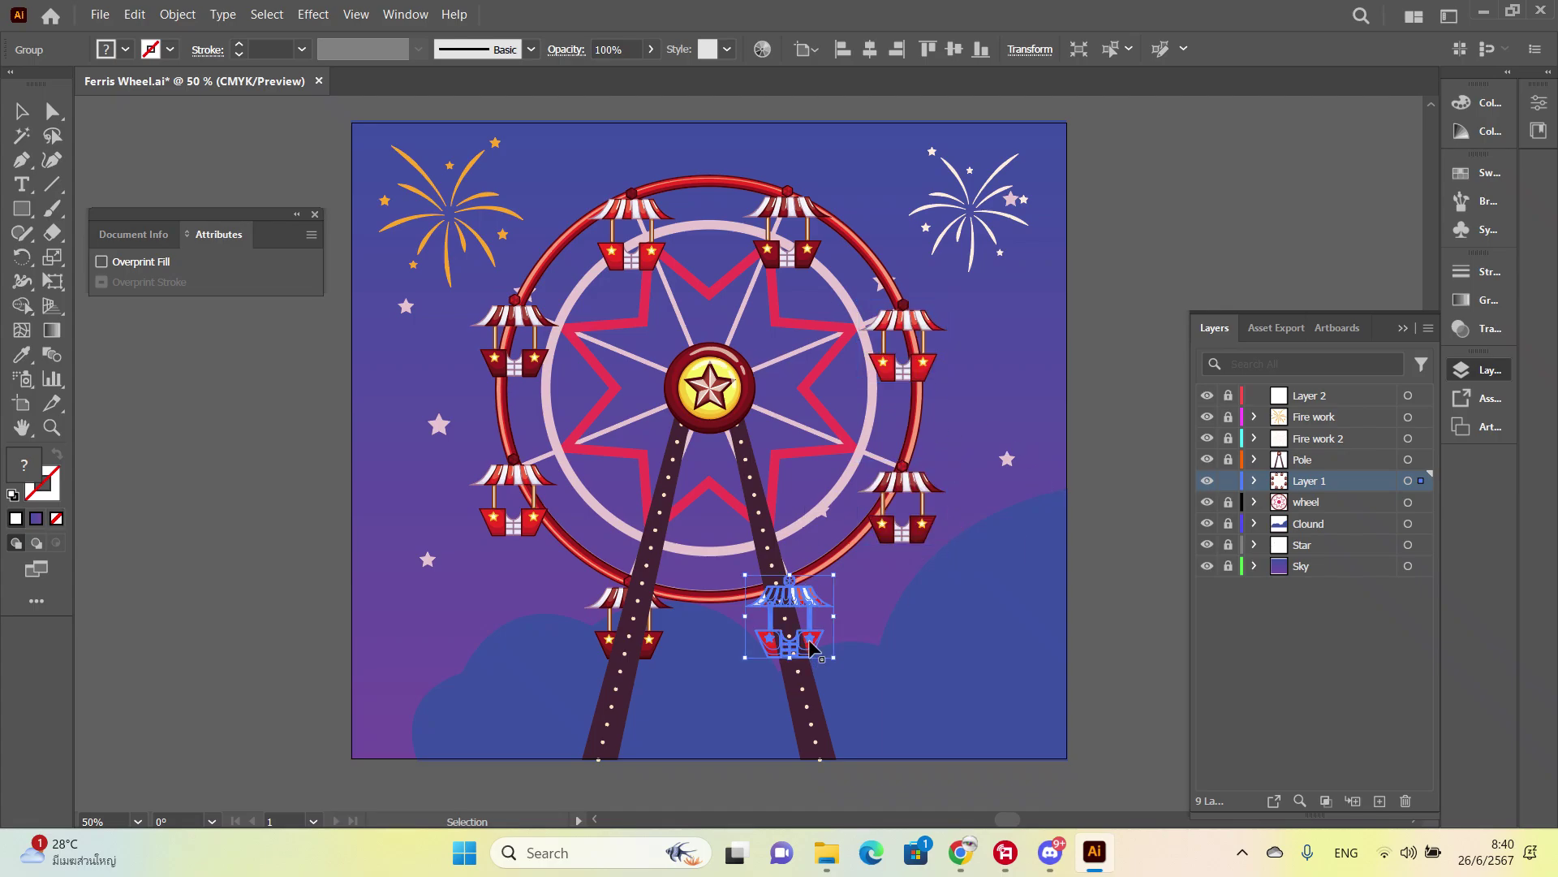
{"action": "left_click", "coordinate": [646, 640]}
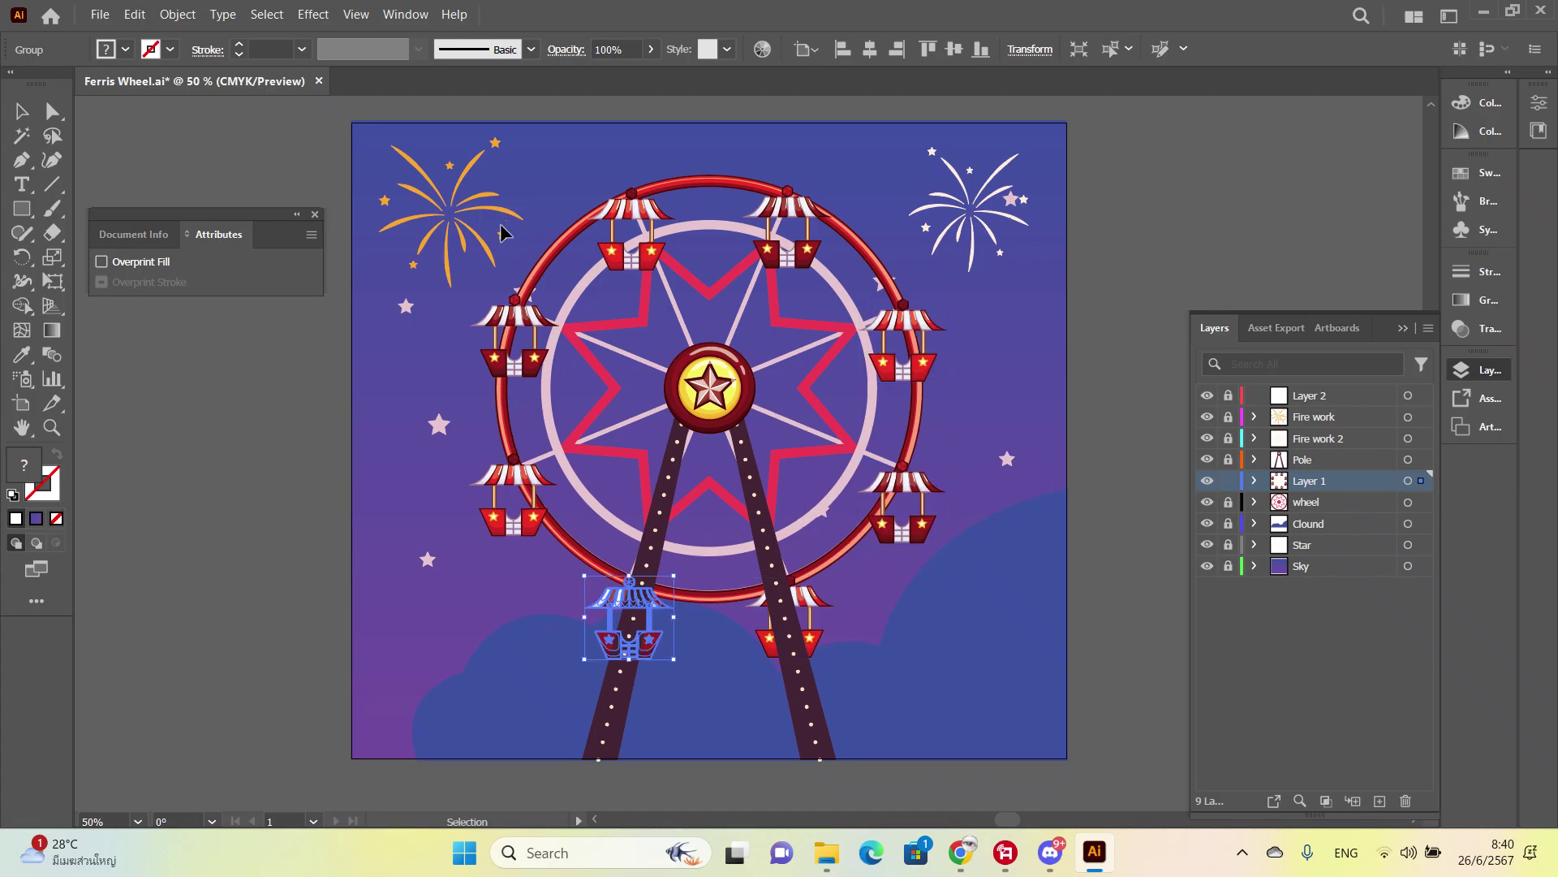
{"action": "left_click", "coordinate": [781, 244]}
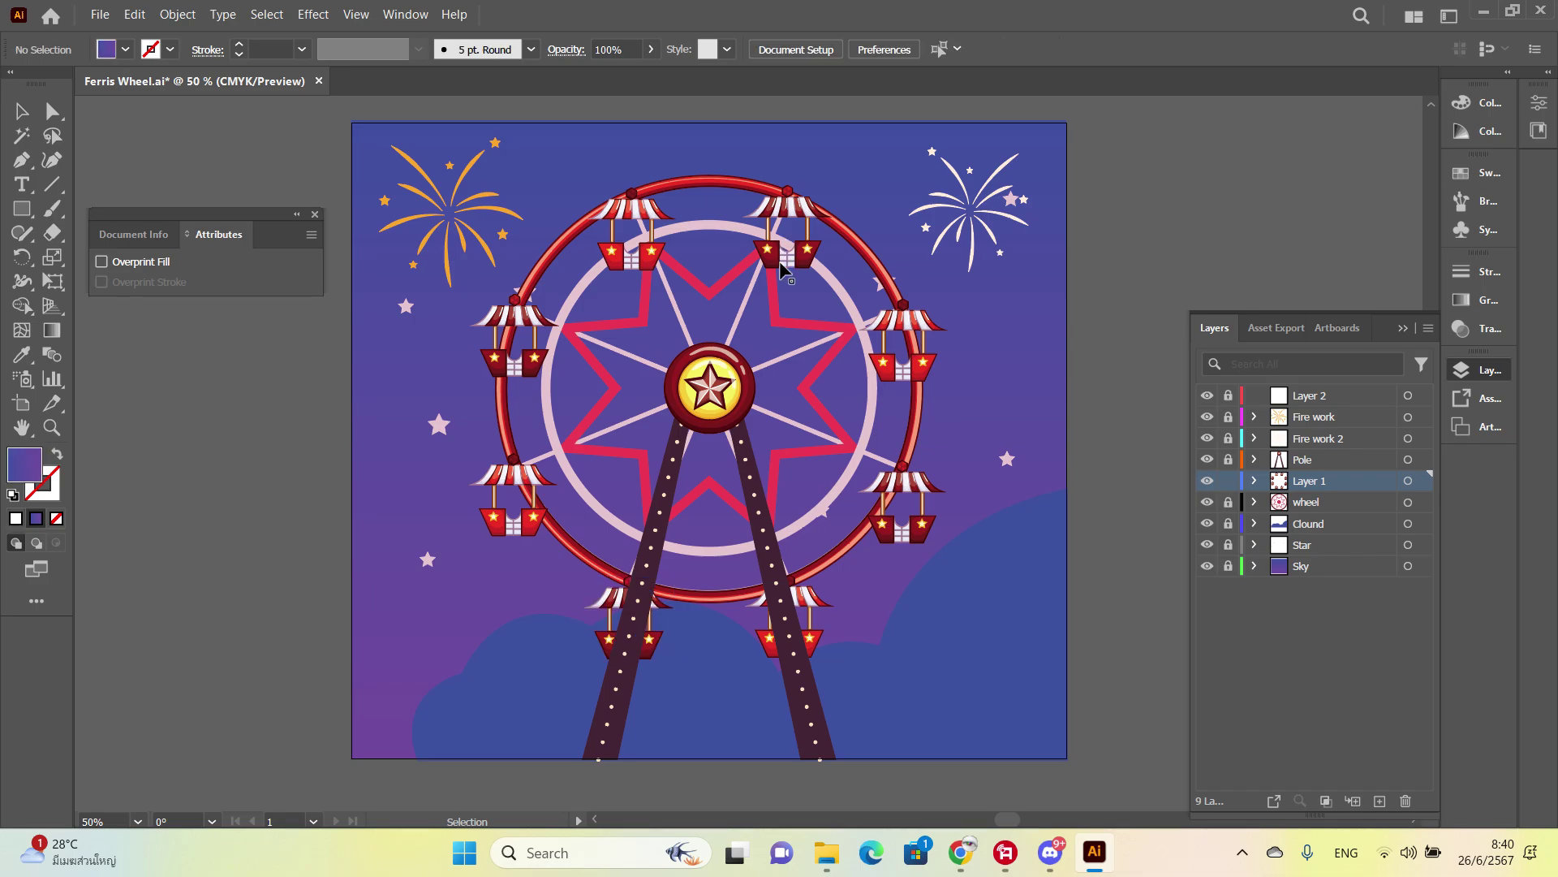
{"action": "left_click", "coordinate": [781, 264]}
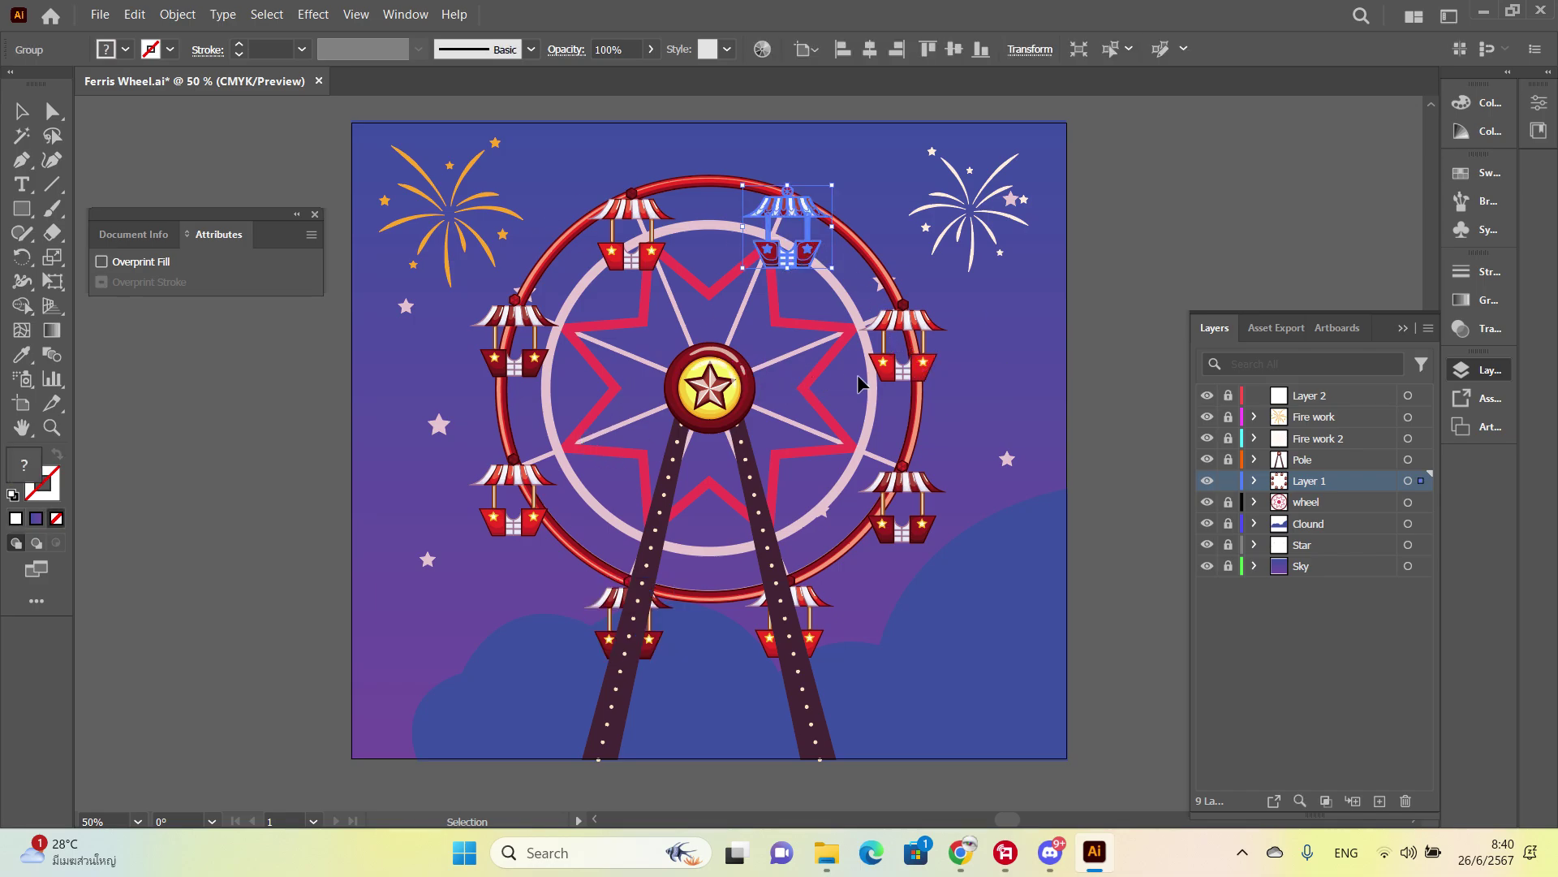
Step: Select the two right, two bottom and two left gondolas together and remove them from Layer 1
{"action": "left_click", "coordinate": [896, 362]}
{"action": "left_click", "coordinate": [891, 538], "text": "shift"}
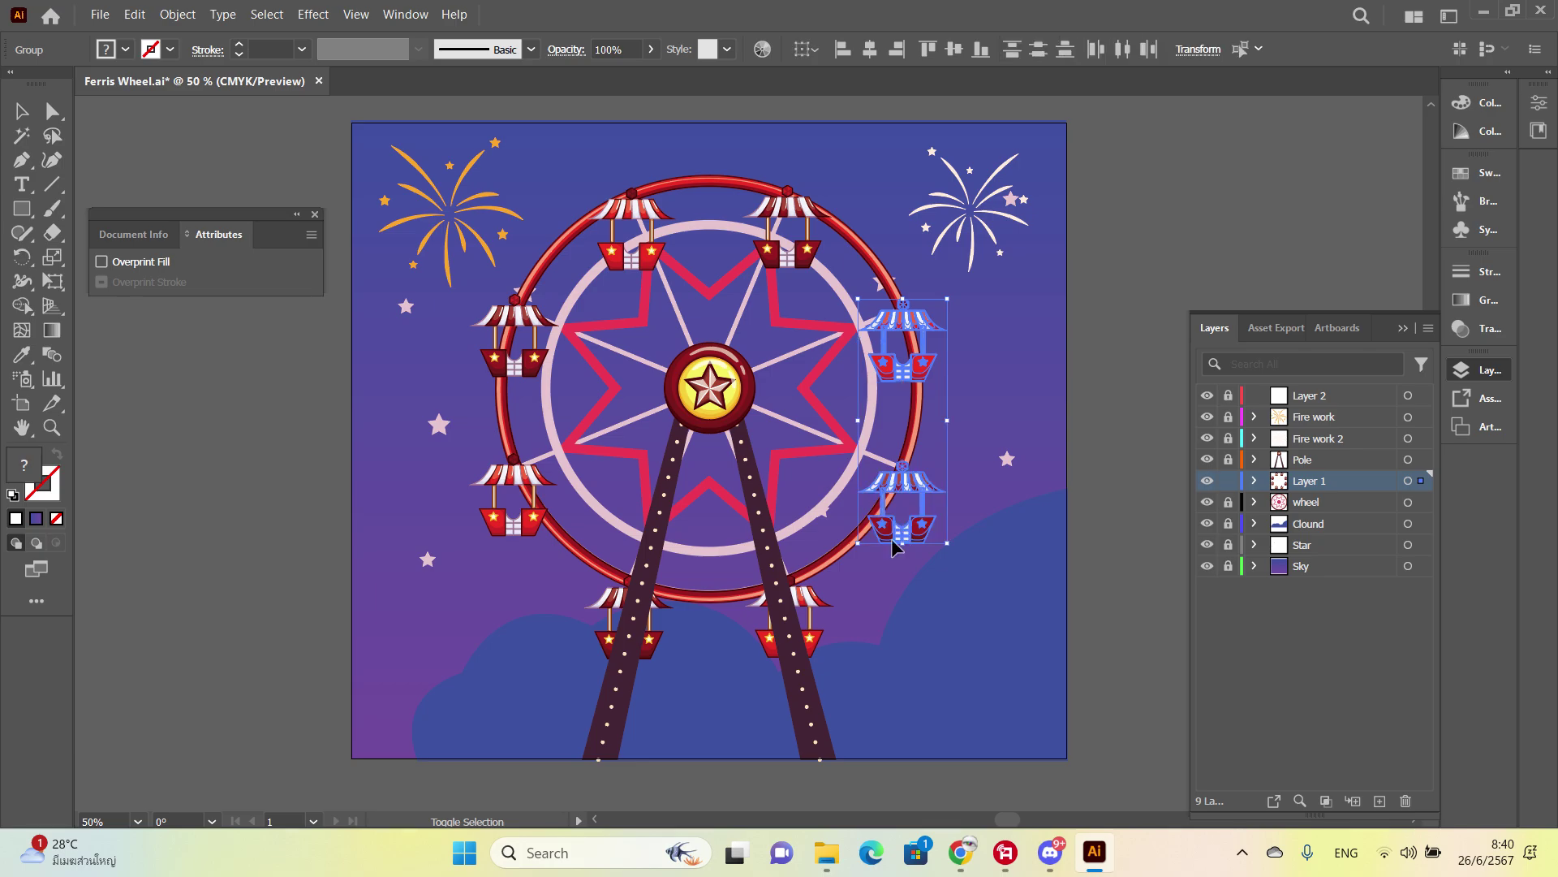
{"action": "left_click", "coordinate": [808, 637], "text": "shift"}
{"action": "left_click", "coordinate": [646, 641], "text": "shift"}
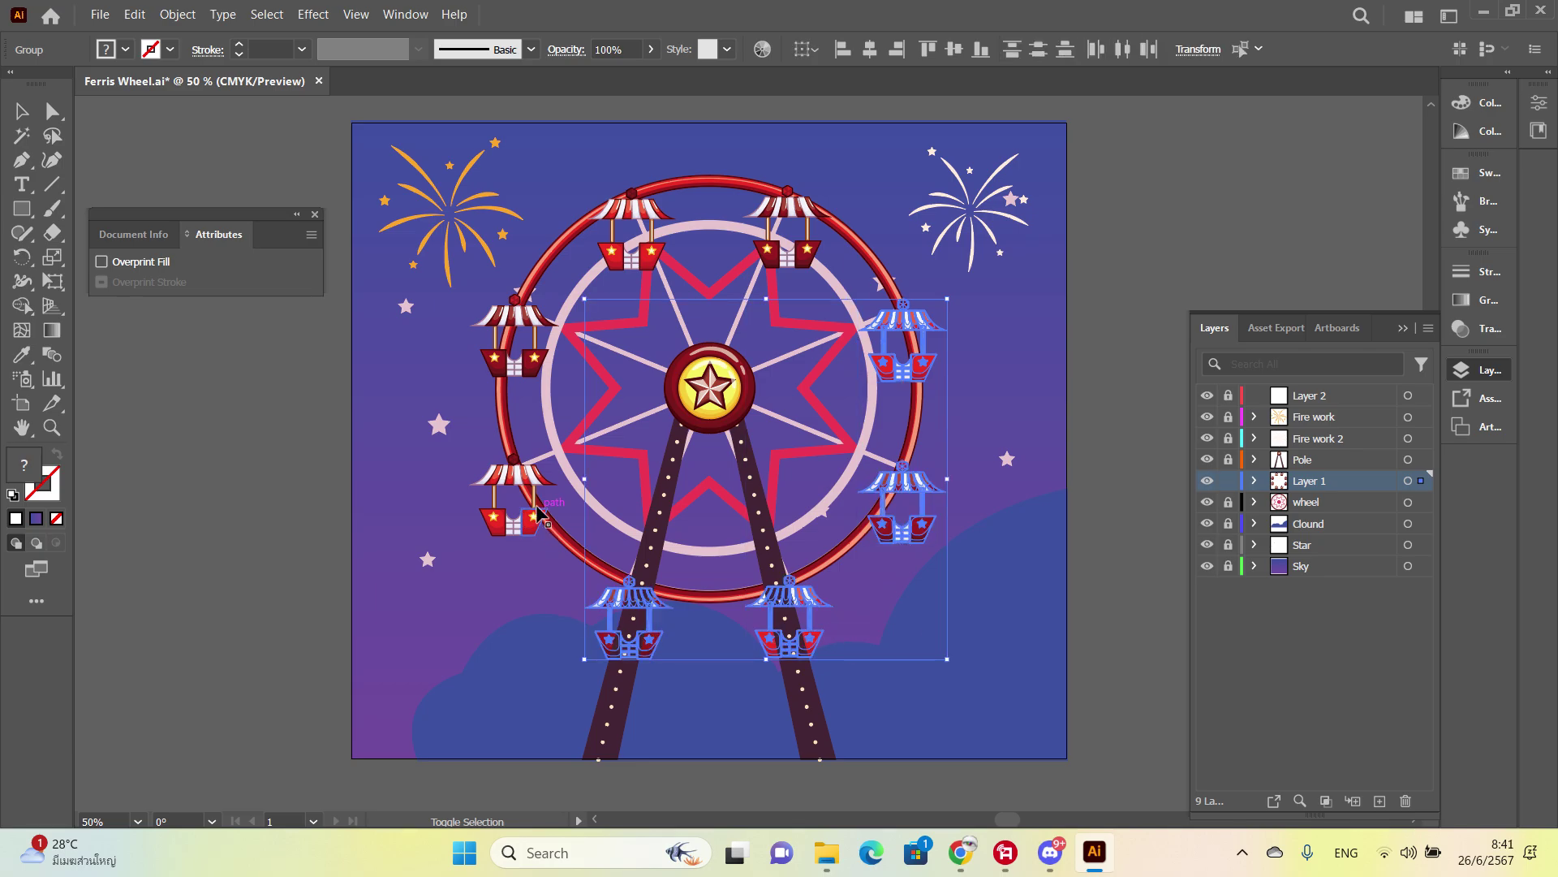
{"action": "left_click", "coordinate": [521, 508], "text": "shift"}
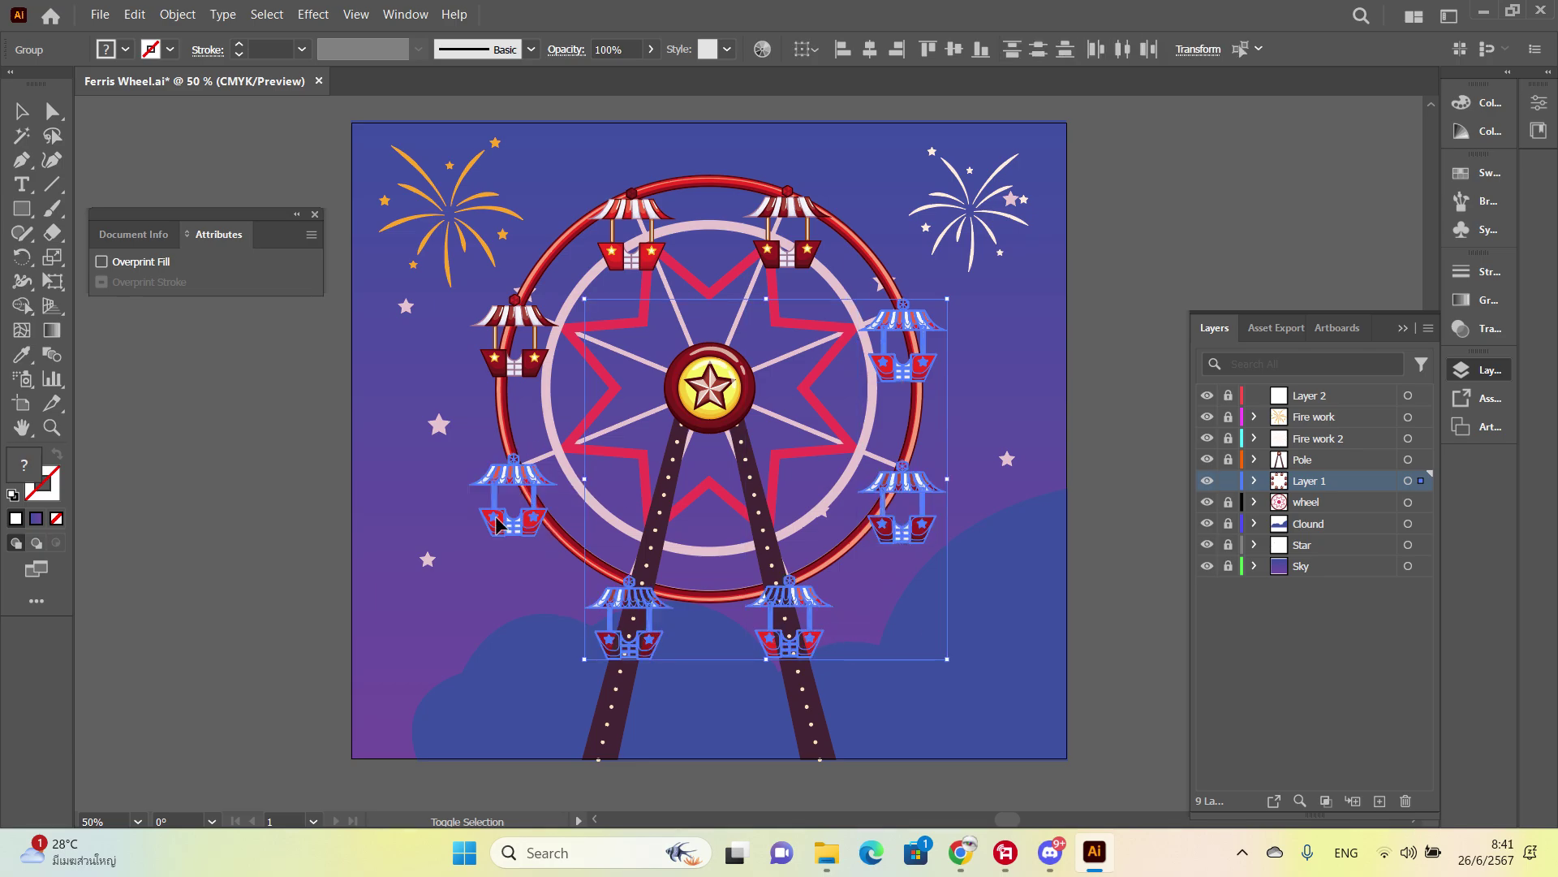
{"action": "left_click", "coordinate": [521, 325], "text": "shift"}
{"action": "key", "text": "Delete"}
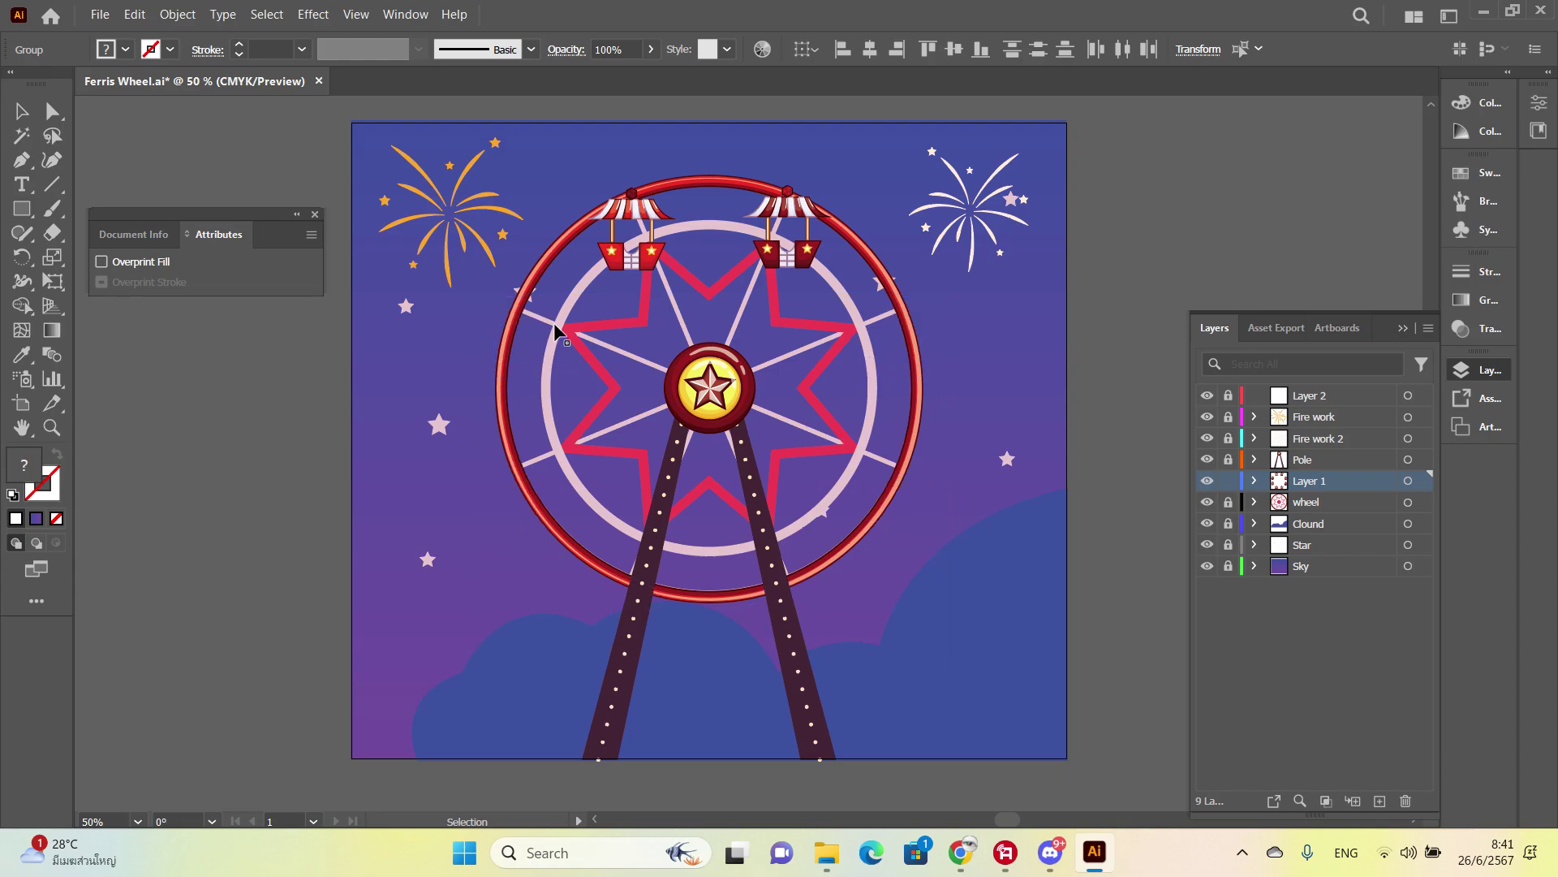
Step: Move the upper-right gondola from Layer 1 into a new layer above it, keeping its position
{"action": "left_click", "coordinate": [790, 211]}
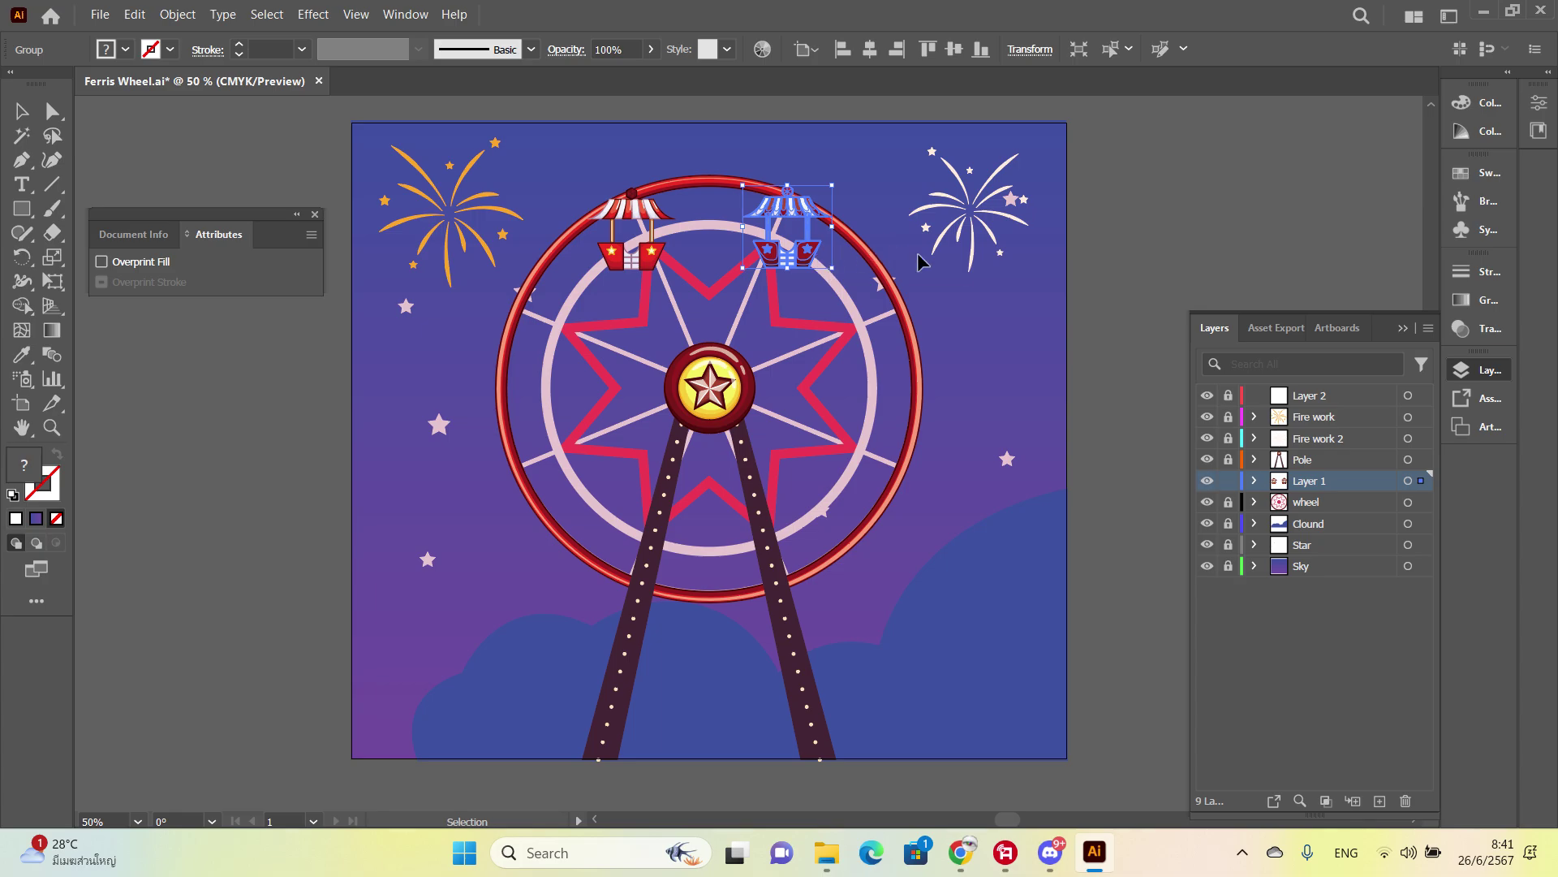
{"action": "left_click", "coordinate": [1377, 800]}
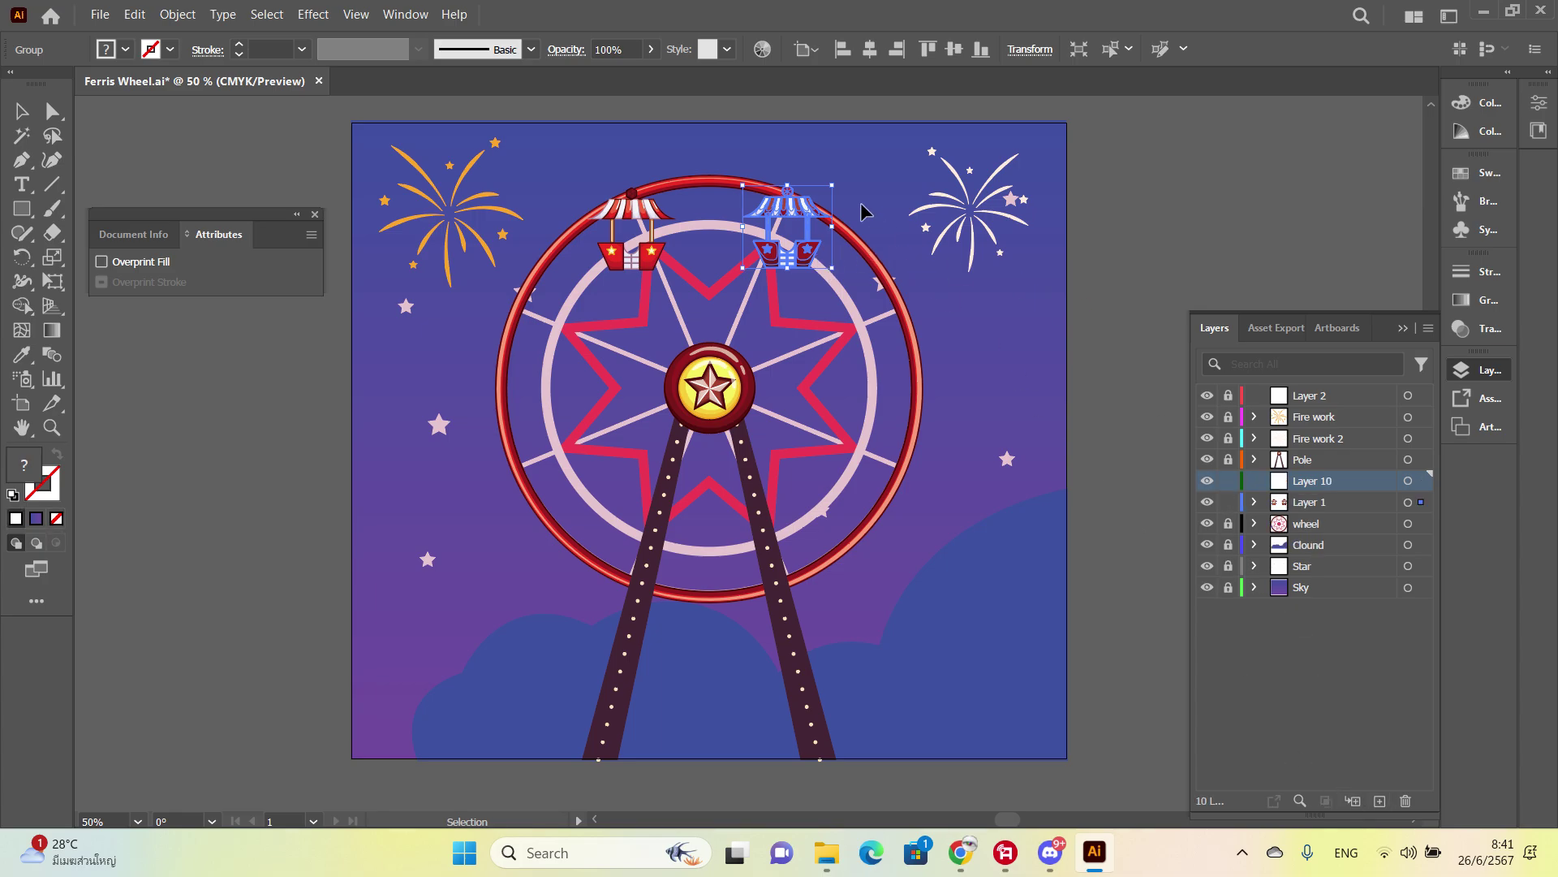
{"action": "key", "text": "ctrl+x"}
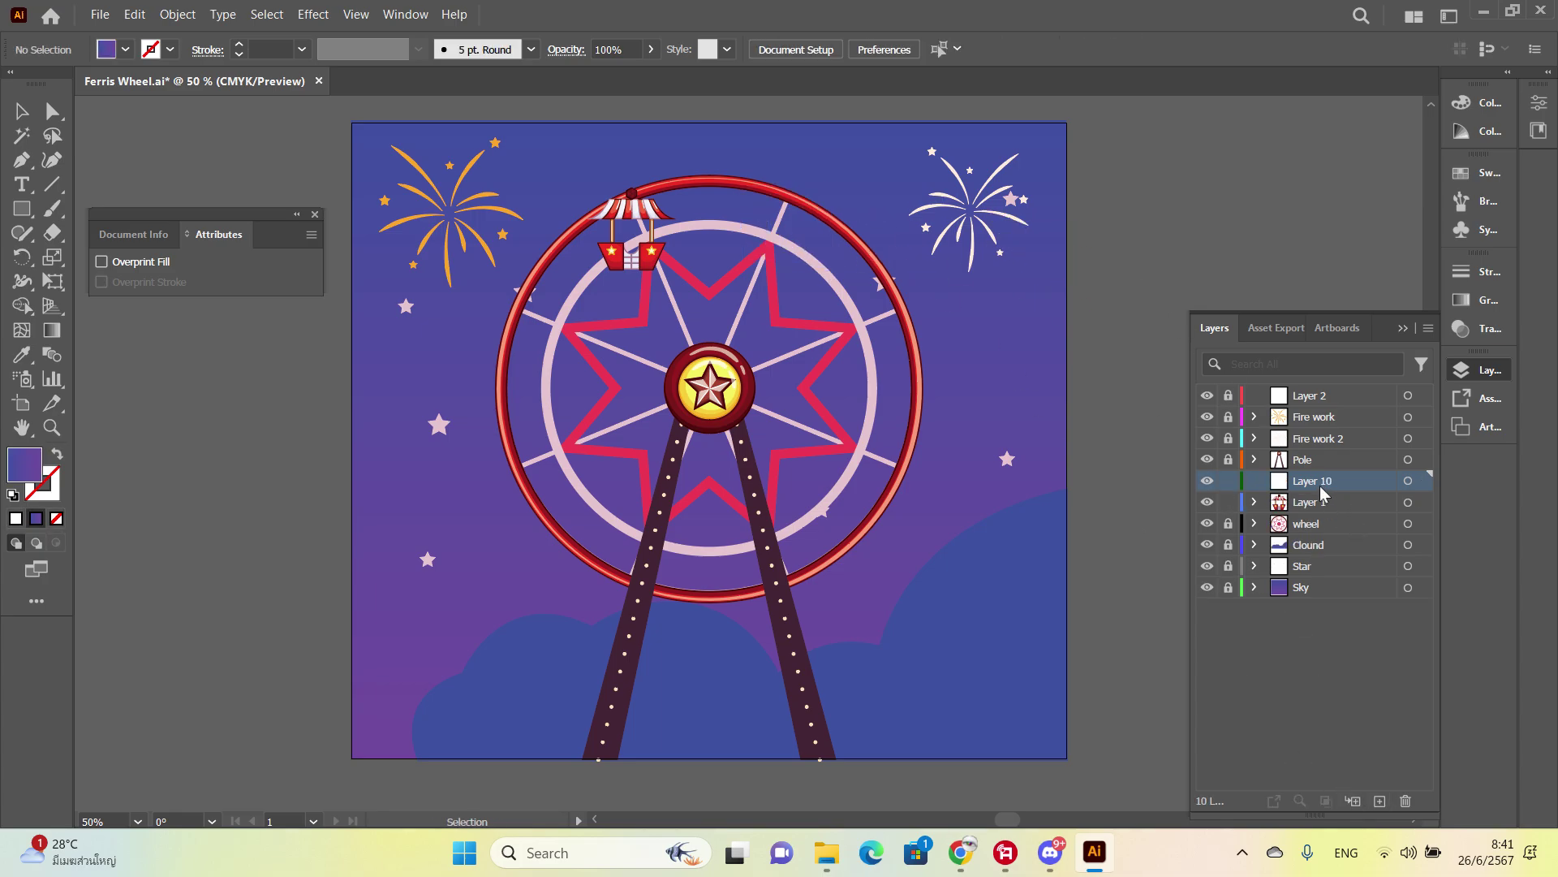
{"action": "key", "text": "ctrl+f"}
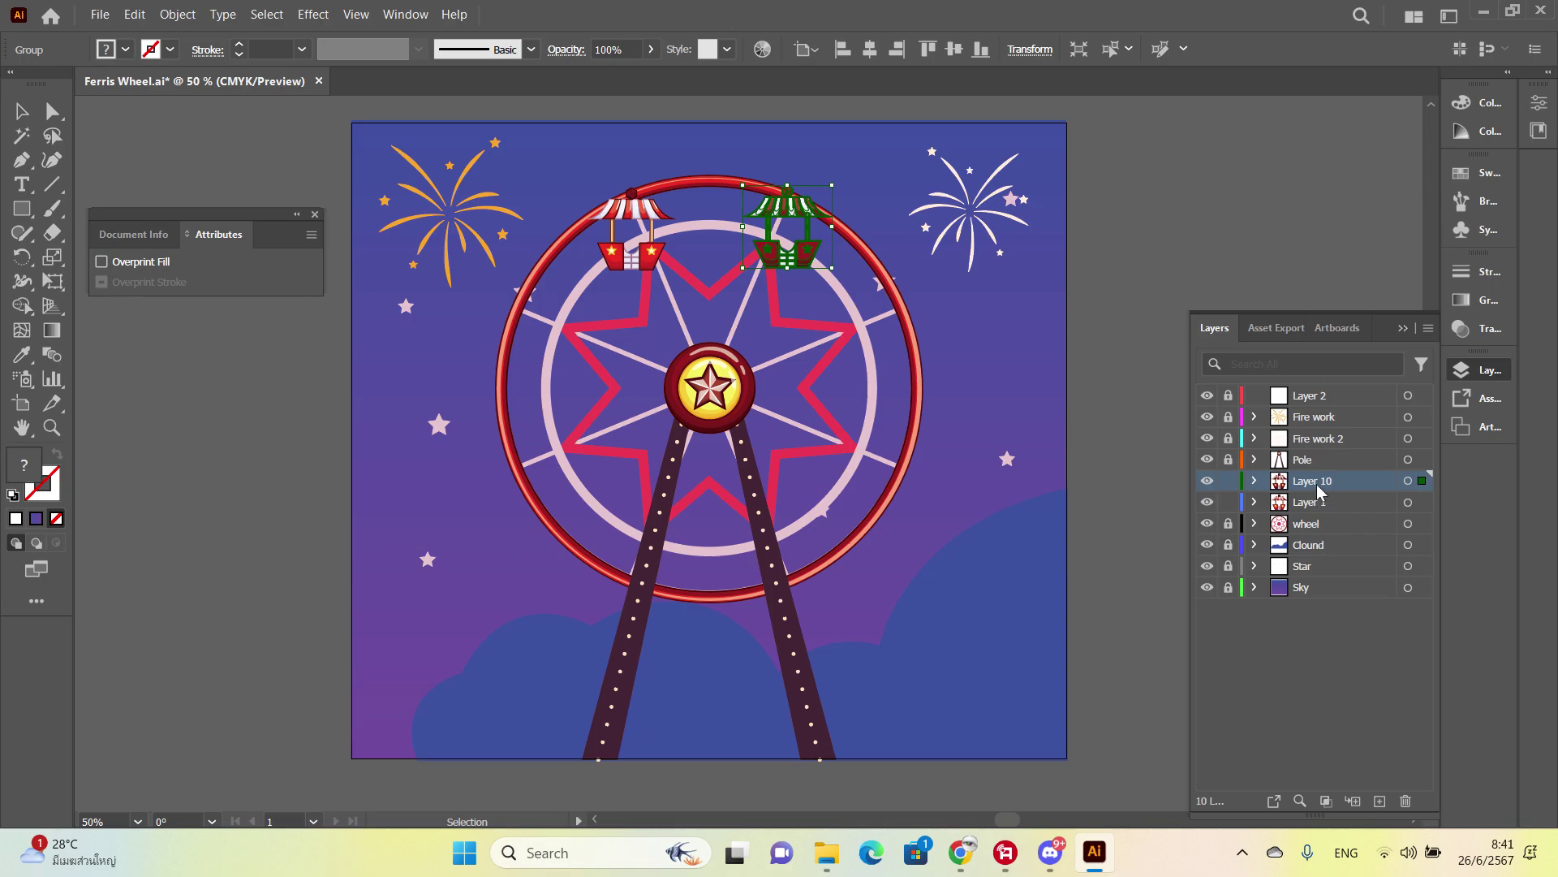
Step: Rename Layer 1 as Basket1 and the new upper-right gondola layer as Basket2
{"action": "double_click", "coordinate": [1317, 501]}
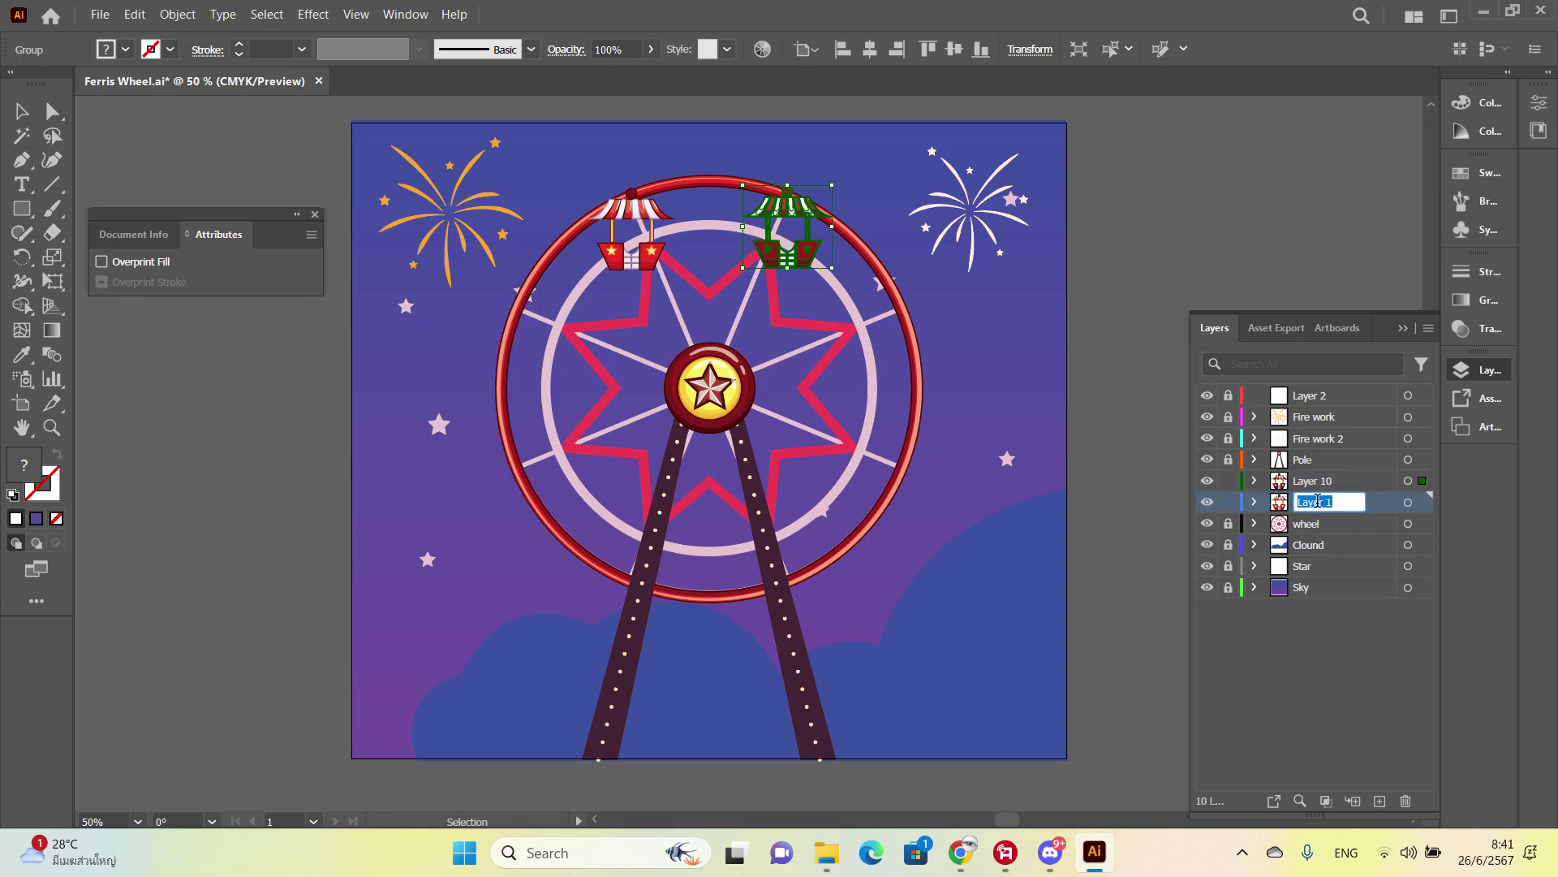
{"action": "type", "text": "Basket1"}
{"action": "key", "text": "Return"}
{"action": "double_click", "coordinate": [1320, 502]}
{"action": "double_click", "coordinate": [1335, 483]}
{"action": "key", "text": "ctrl+v"}
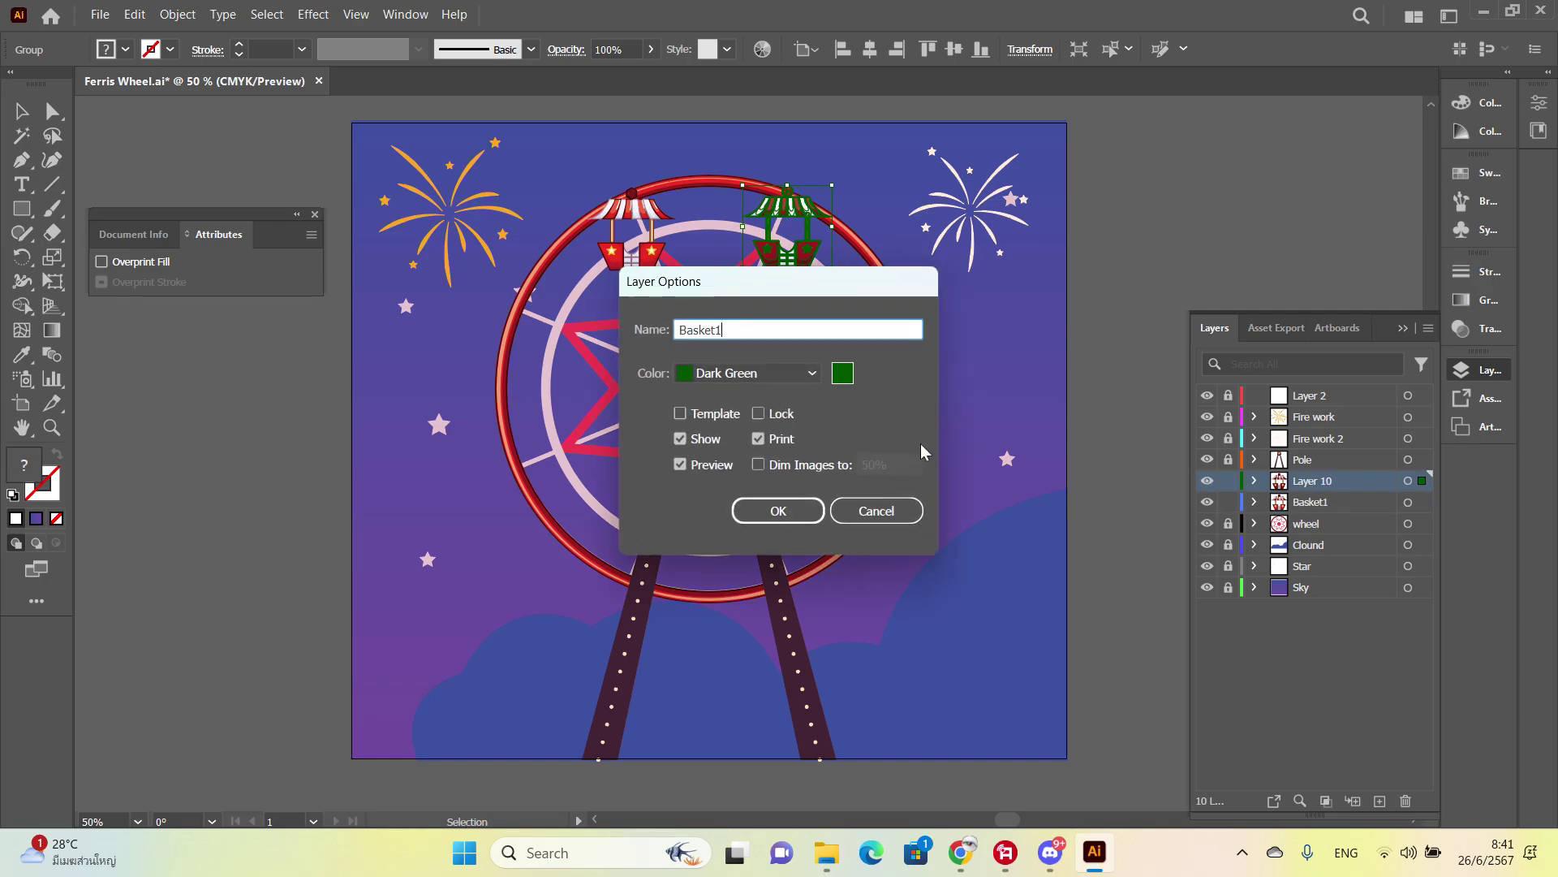
{"action": "key", "text": "BackSpace"}
{"action": "type", "text": "2"}
{"action": "key", "text": "Return"}
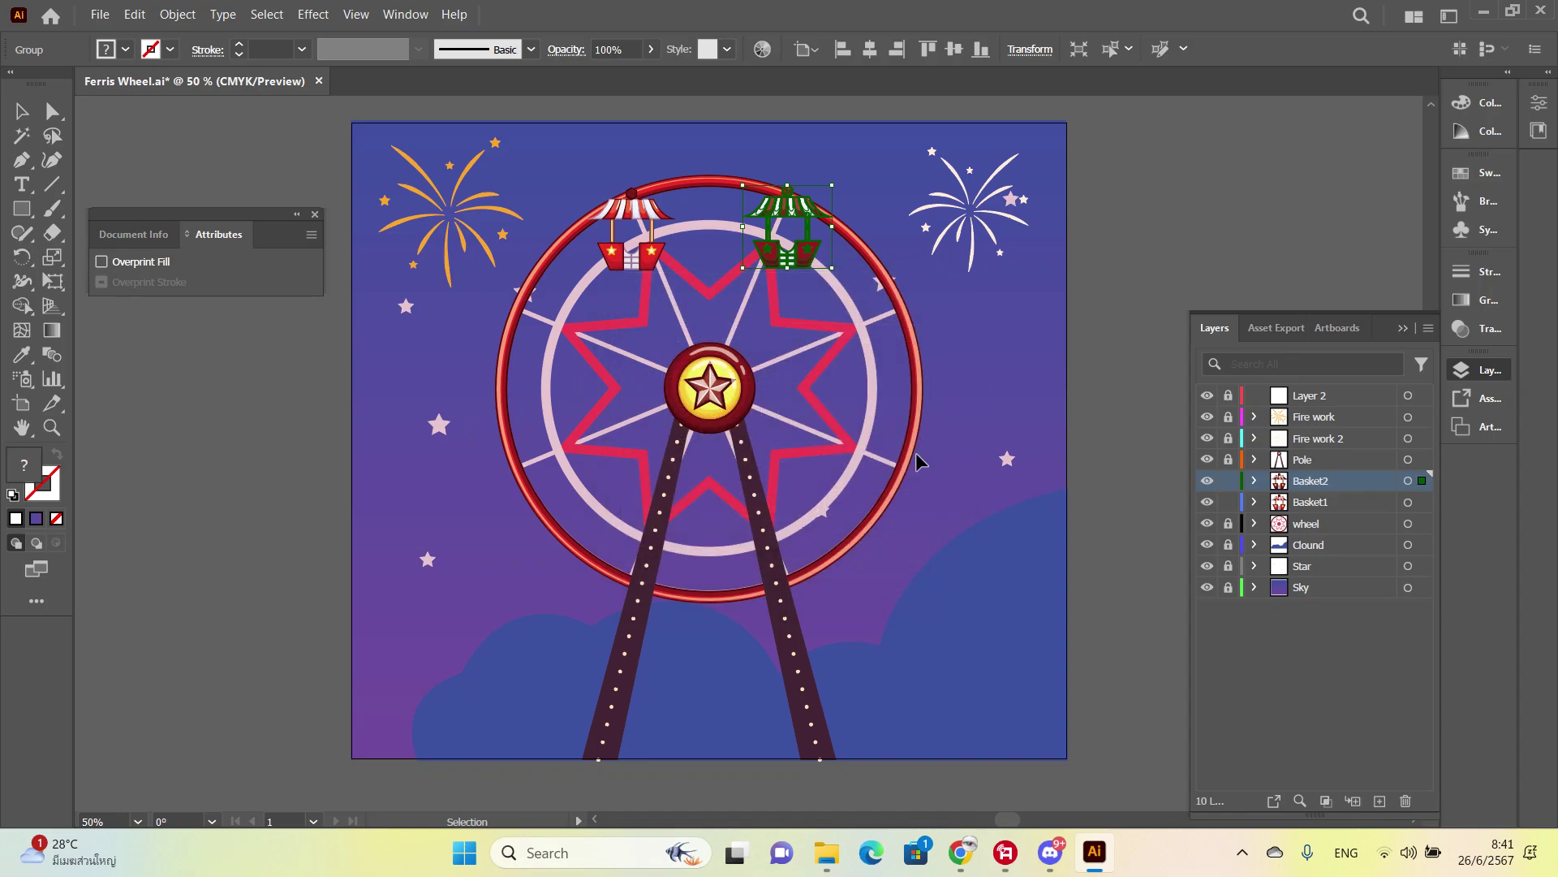
Step: Unlock all the layers and delete the empty Layer 2
{"action": "left_click_drag", "start_coordinate": [1225, 513], "coordinate": [1228, 395]}
{"action": "left_click", "coordinate": [1228, 395]}
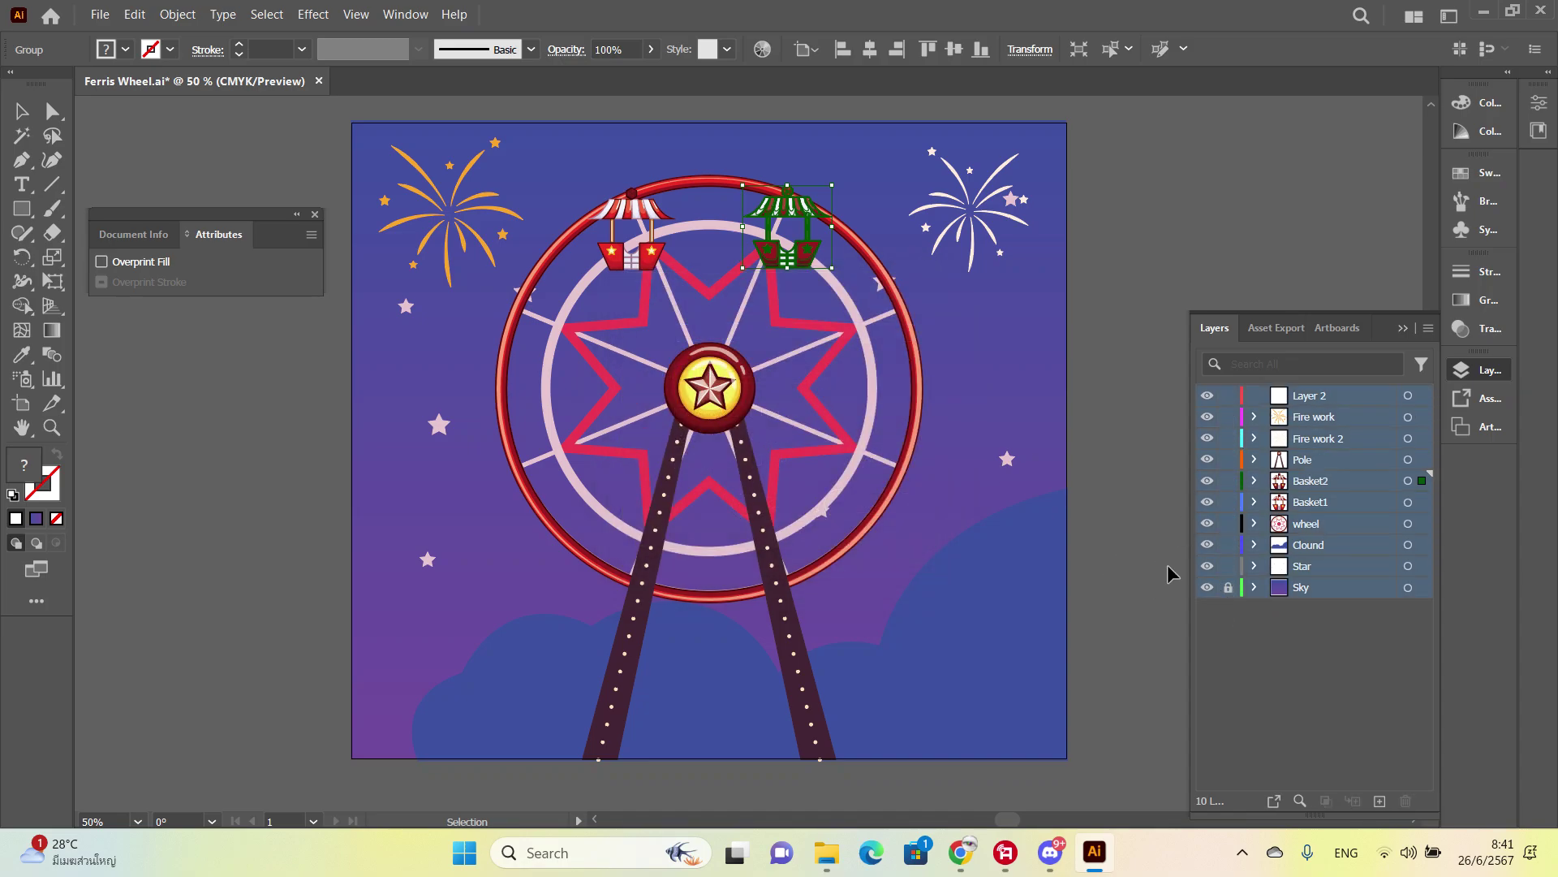
{"action": "left_click", "coordinate": [1178, 541]}
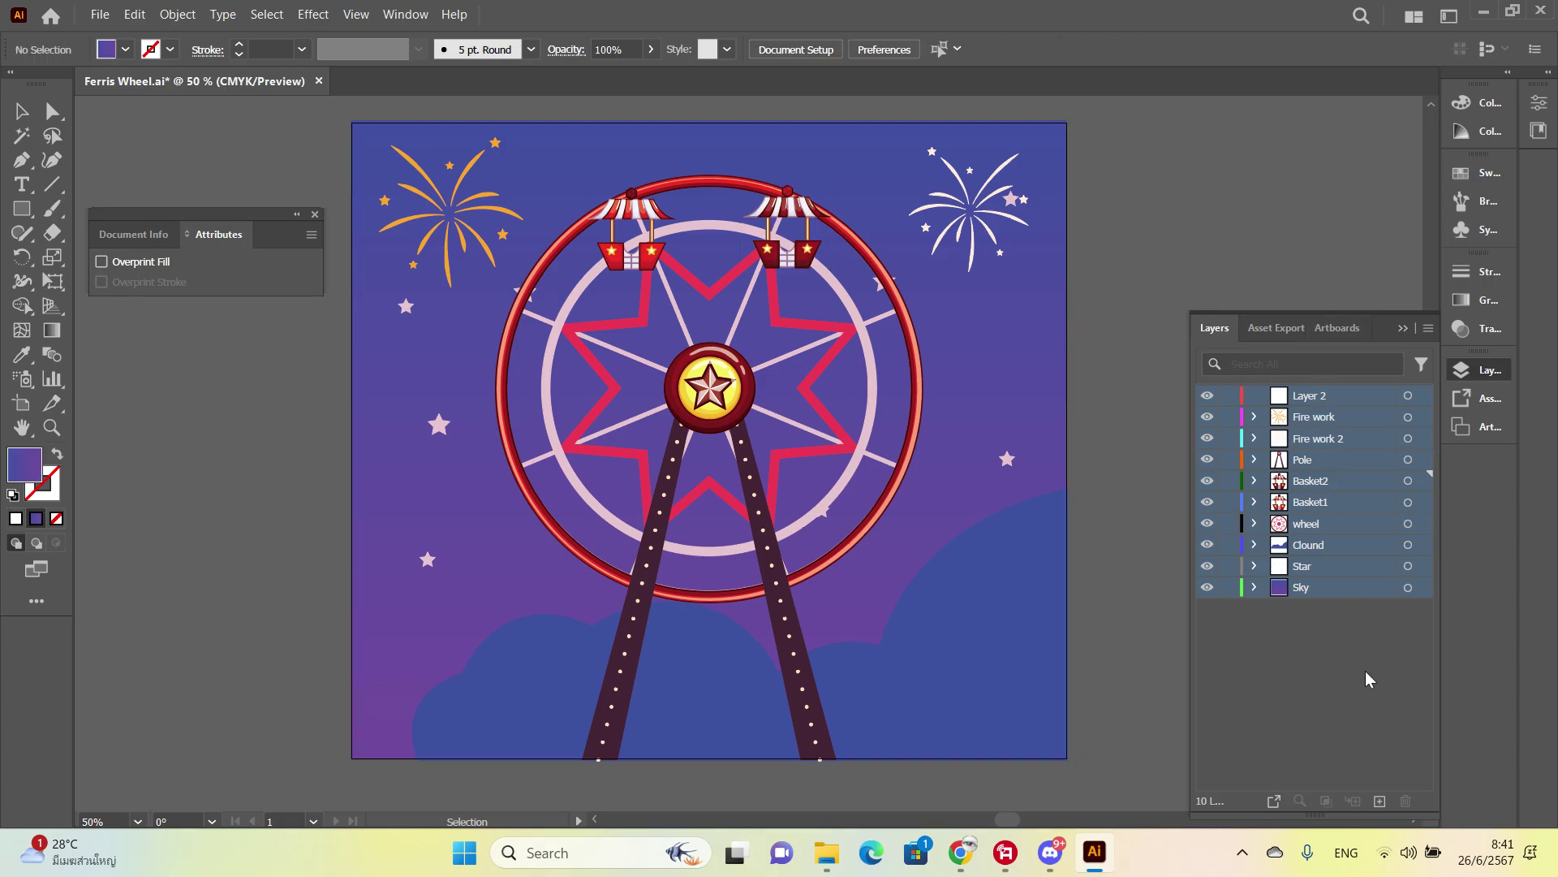
{"action": "left_click", "coordinate": [1369, 650]}
{"action": "left_click", "coordinate": [1330, 396]}
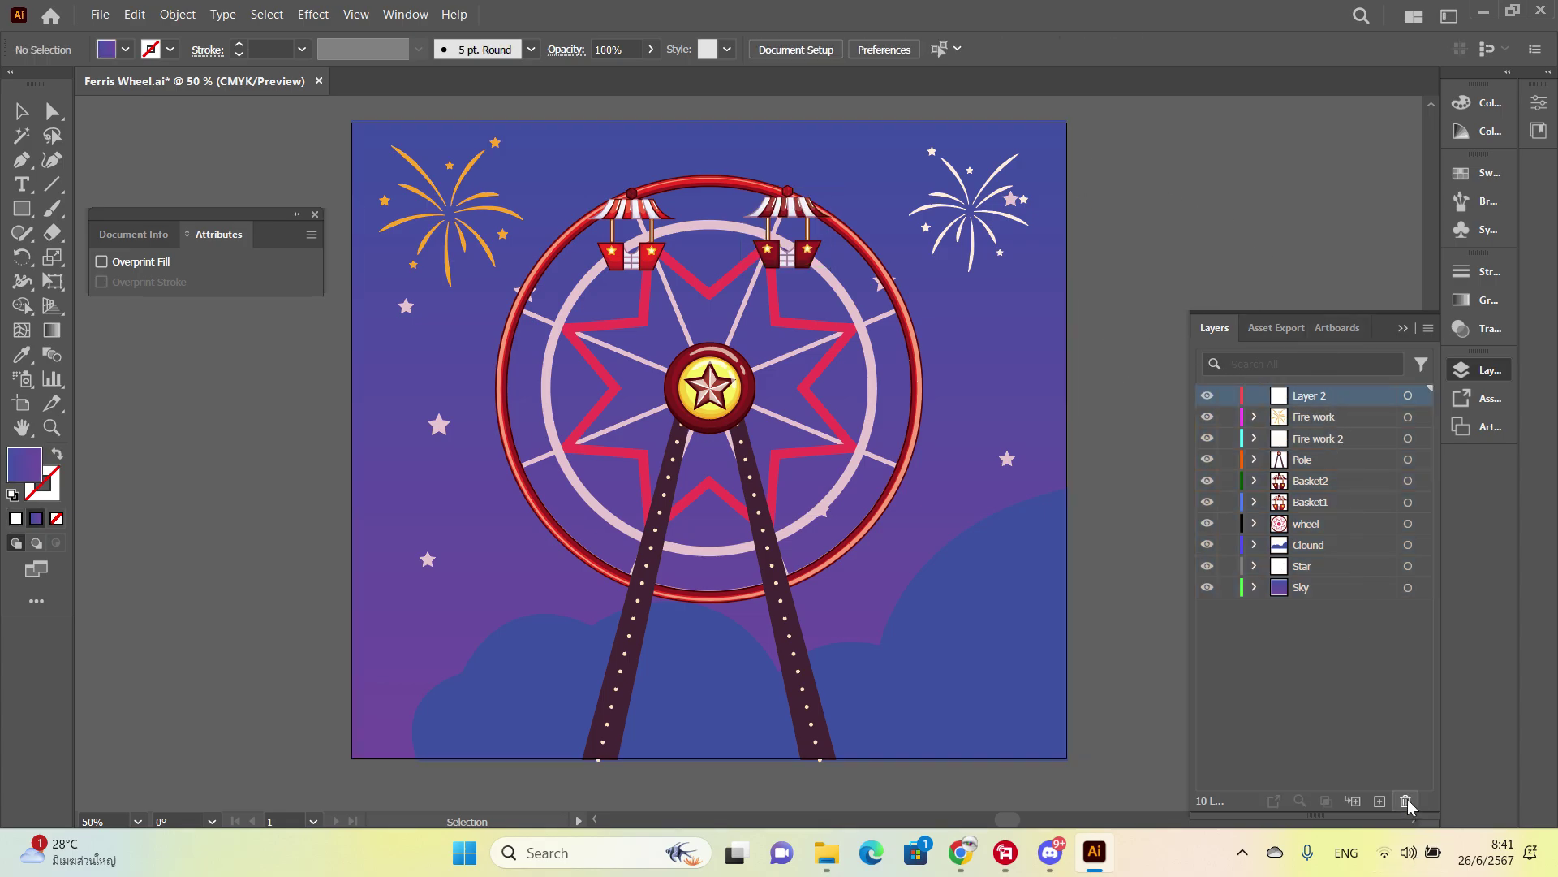
{"action": "left_click", "coordinate": [1407, 802]}
Step: Hide the Star layer briefly and show it again to check which artwork it holds
{"action": "left_click", "coordinate": [1299, 417]}
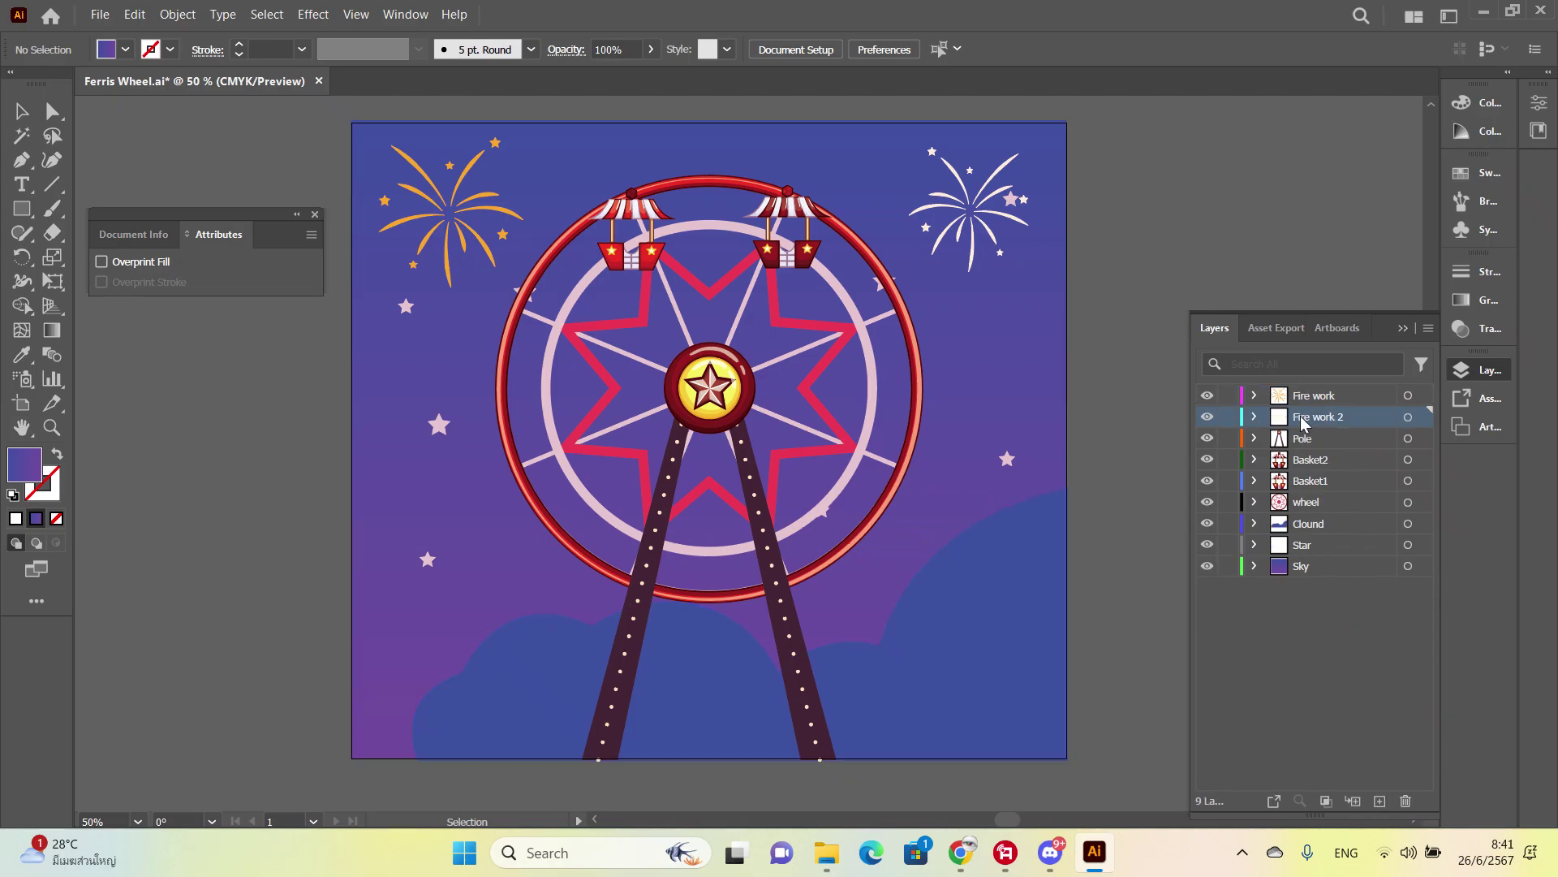
{"action": "left_click", "coordinate": [1299, 544]}
{"action": "left_click", "coordinate": [1208, 545]}
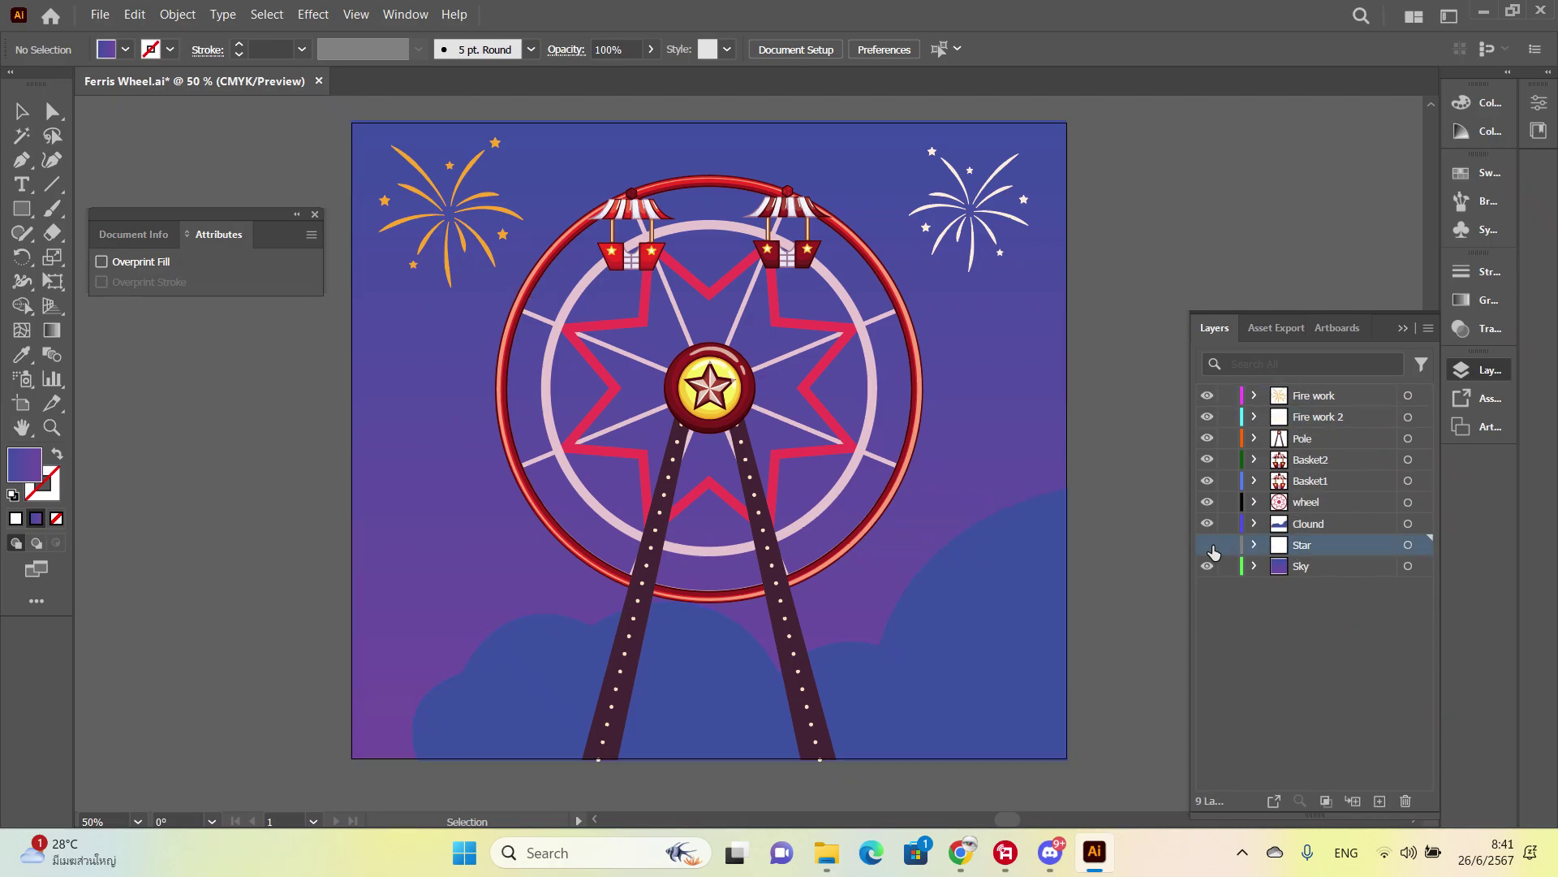
{"action": "left_click", "coordinate": [1208, 545]}
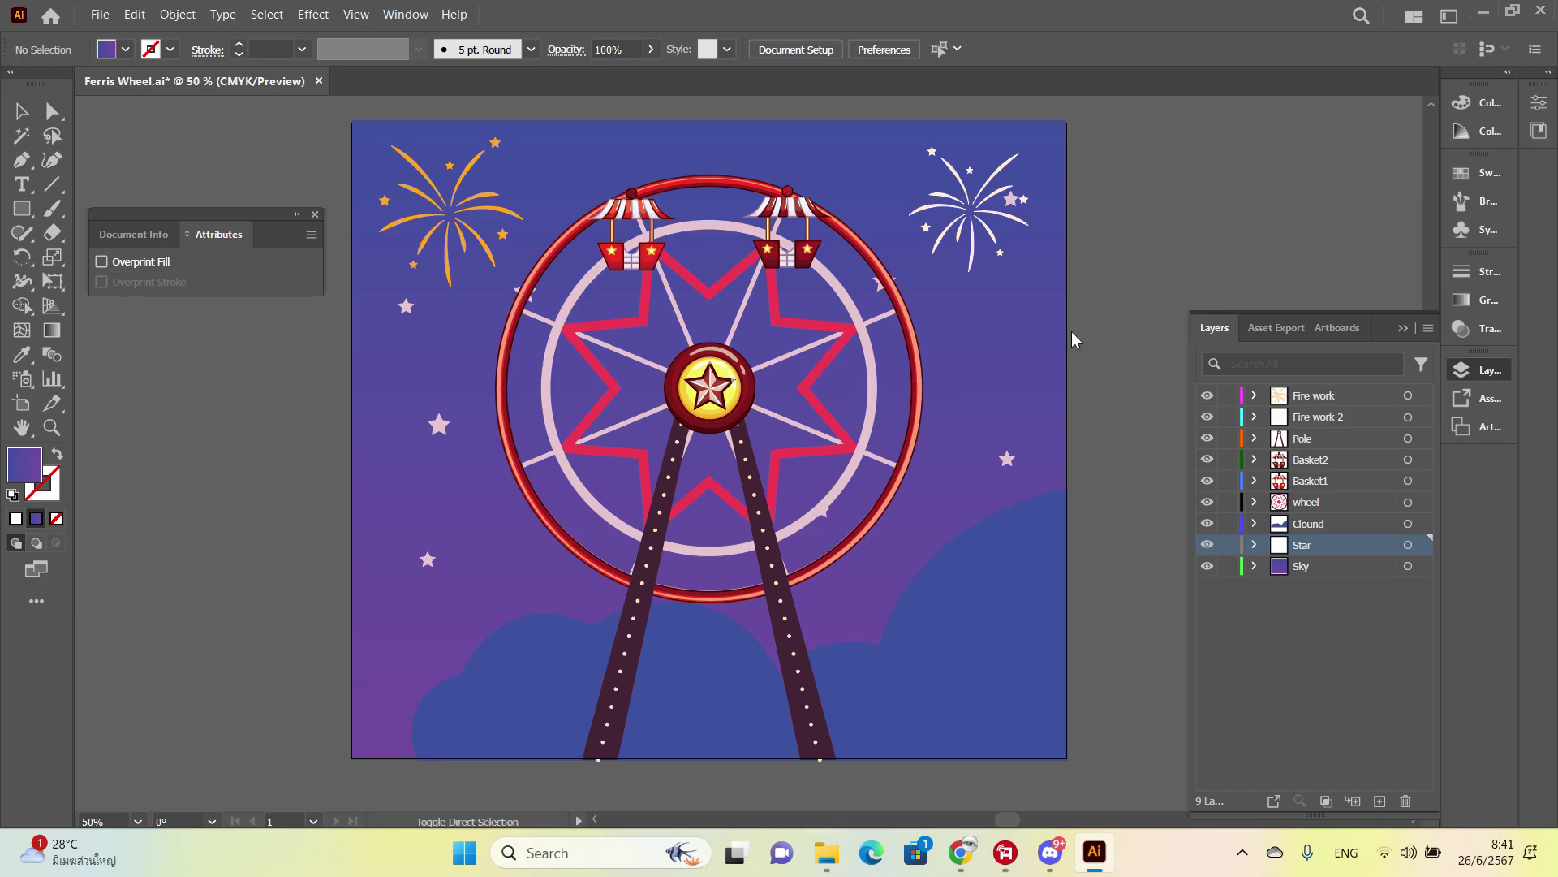
Step: Save the illustration under the new name Ferris Wheel separate in the Ferris wheel folder and check the saved files
{"action": "key", "text": "ctrl+shift+s"}
{"action": "left_click", "coordinate": [333, 482]}
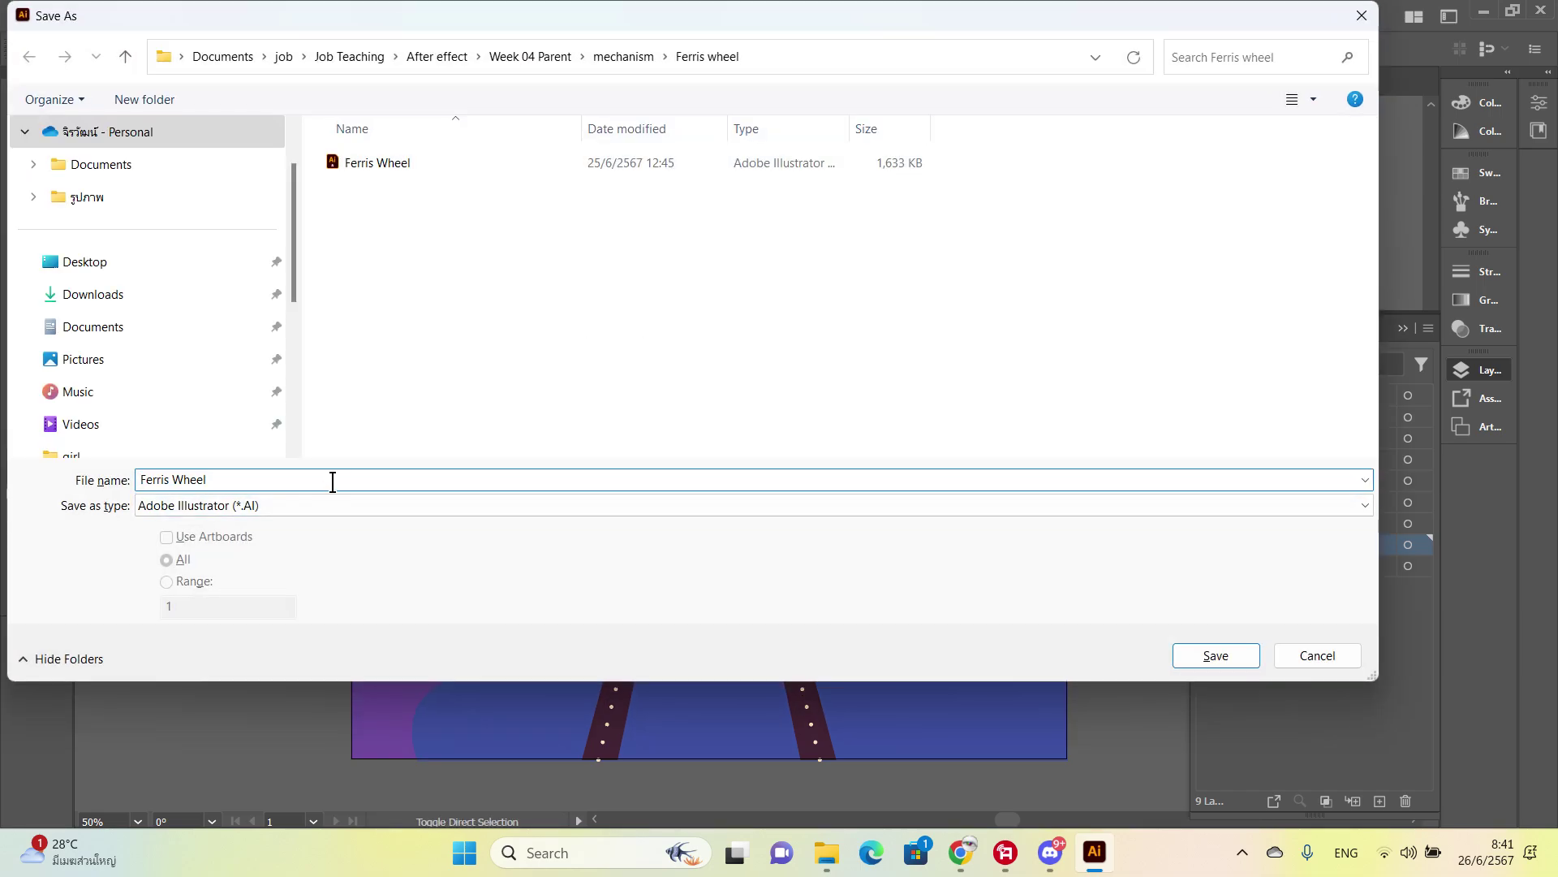
{"action": "type", "text": "supilate"}
{"action": "key", "text": "Return"}
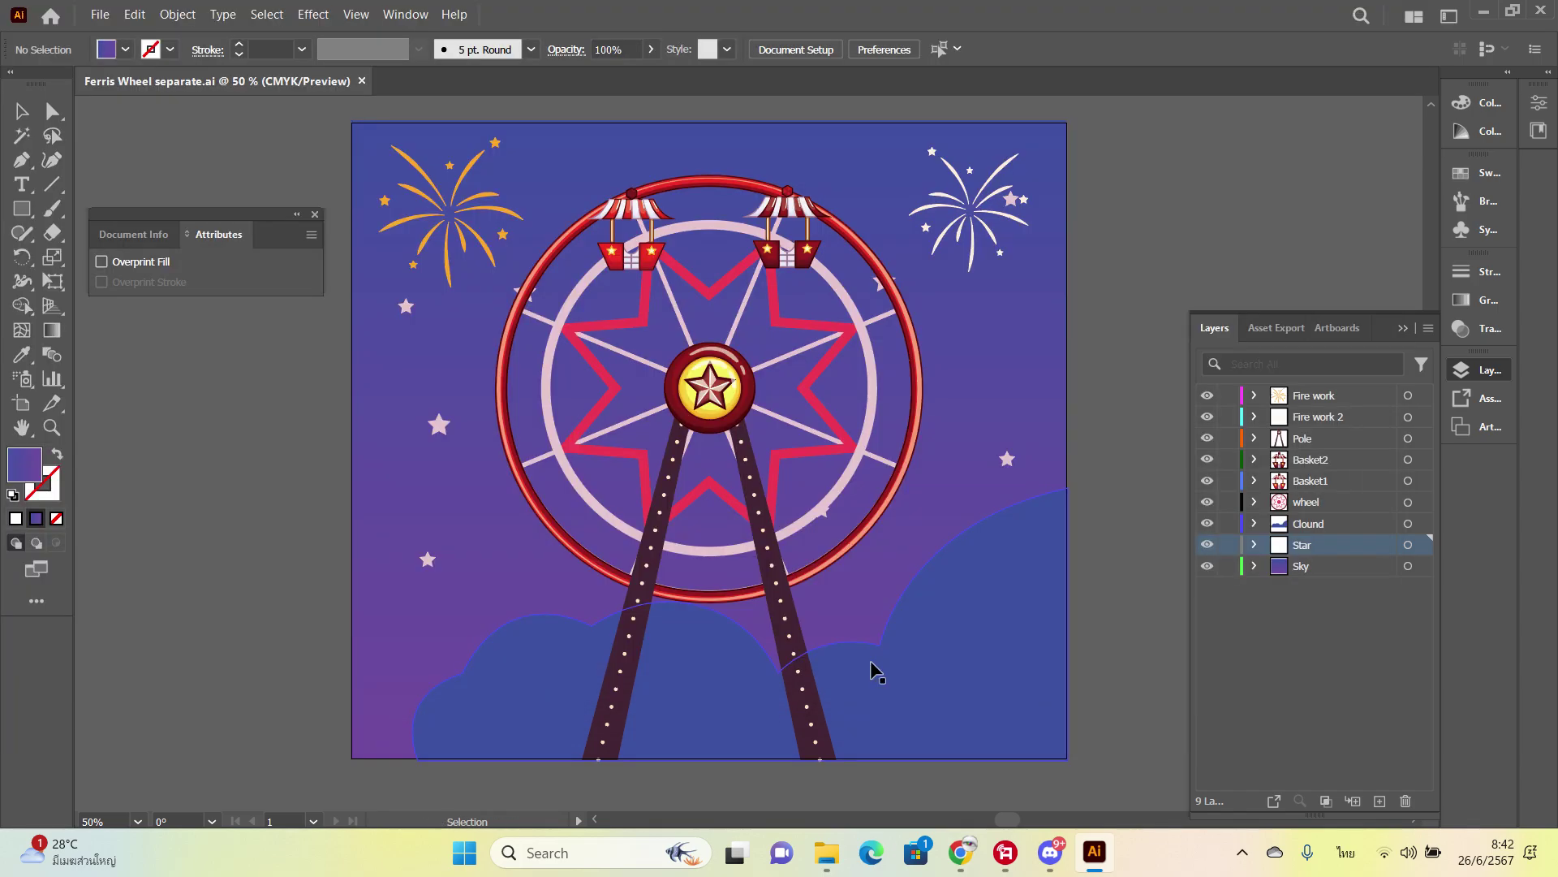
{"action": "key", "text": "ctrl+shift+s"}
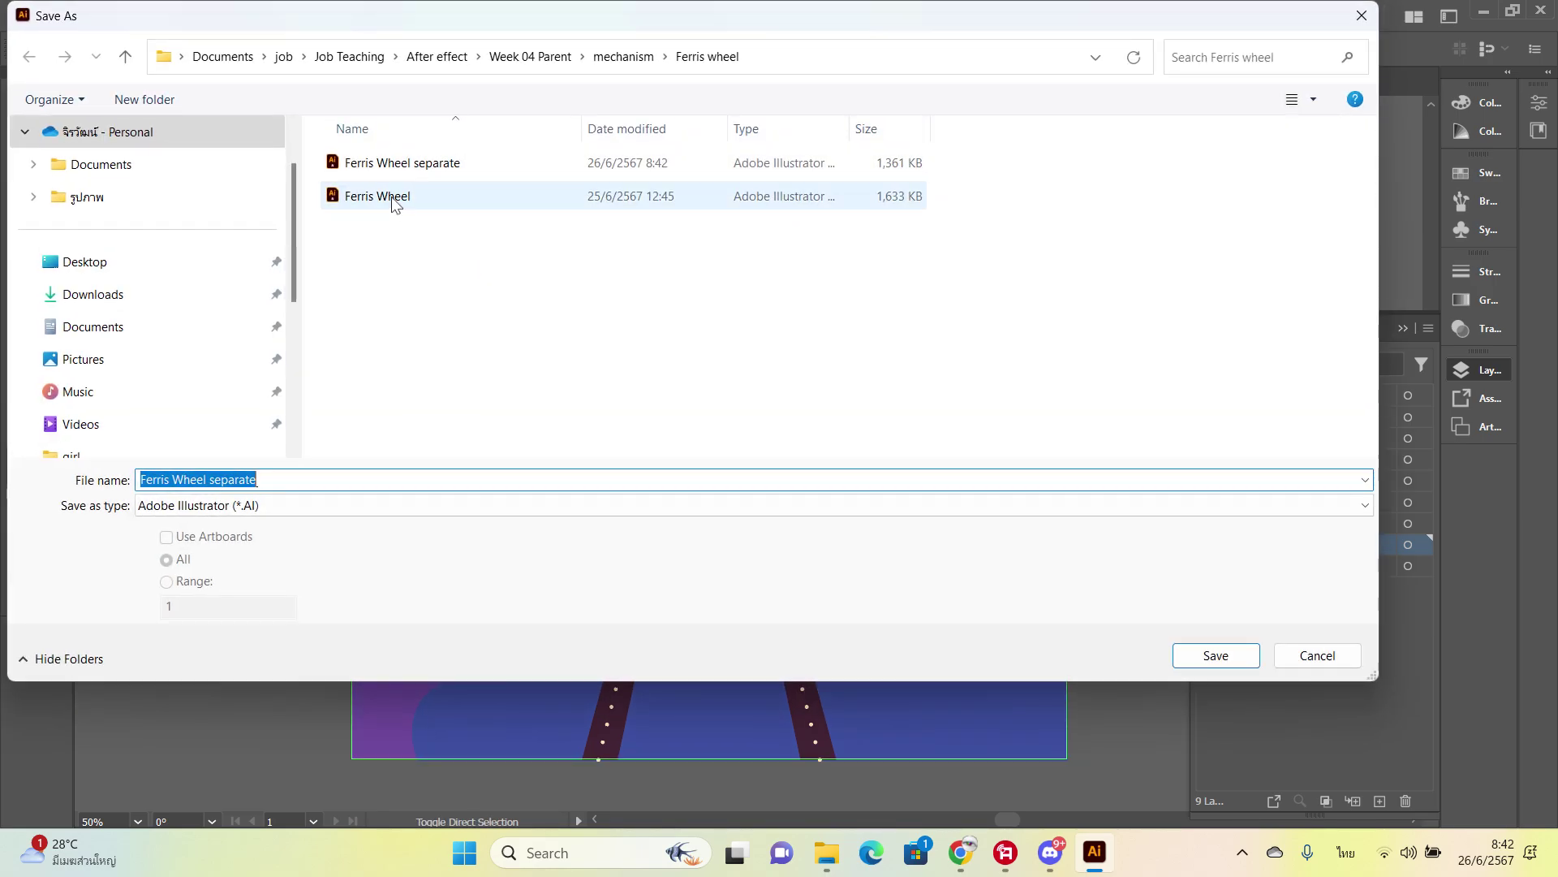
{"action": "left_click", "coordinate": [1307, 665]}
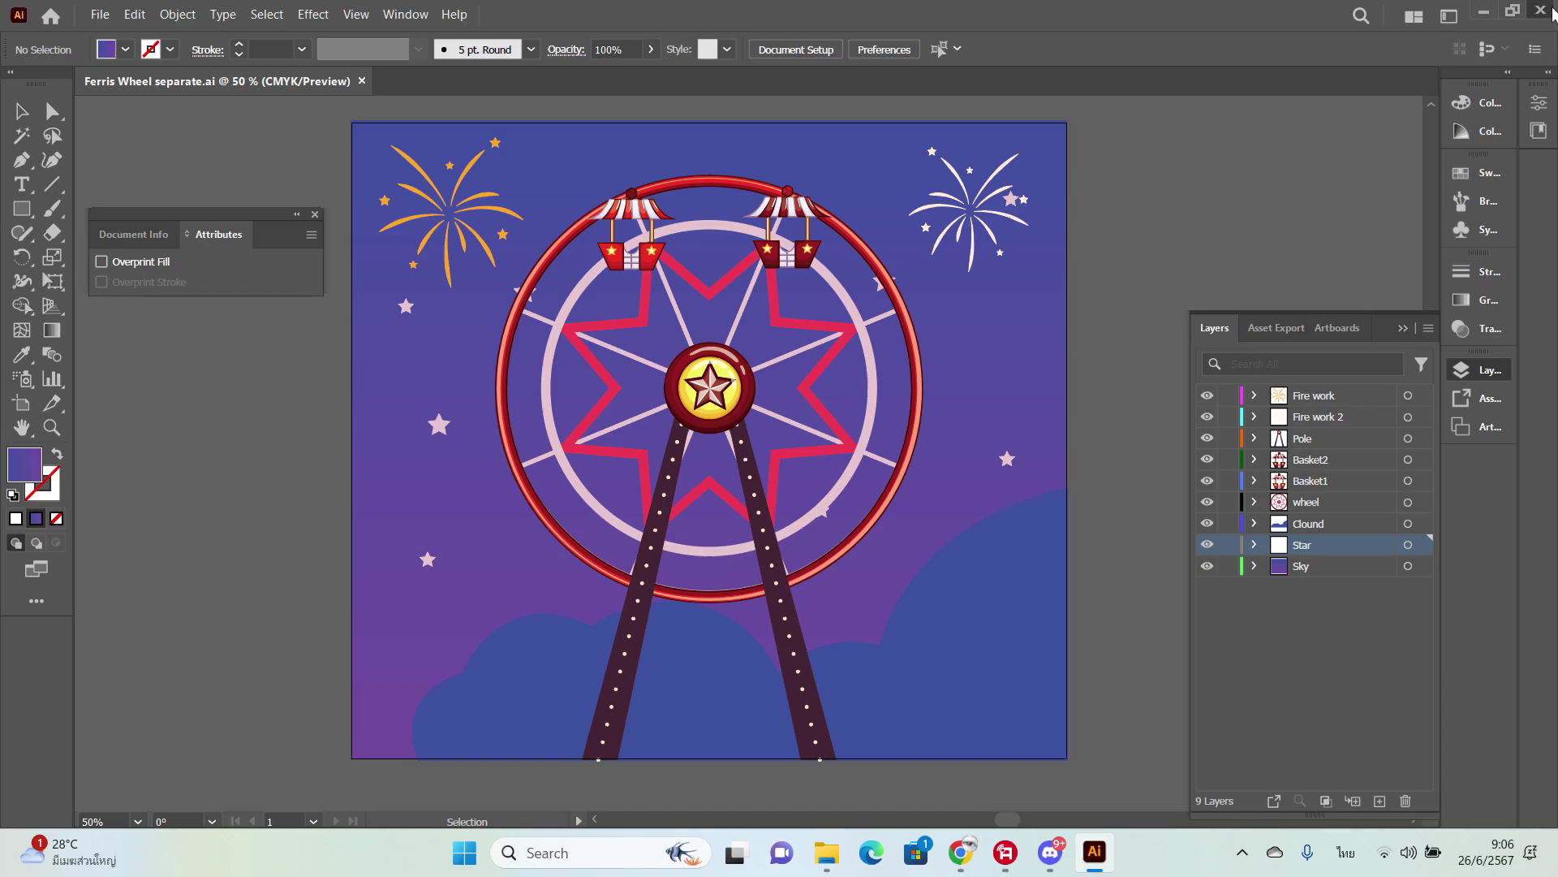
Step: Close Illustrator and launch Adobe After Effects 2022 with a new project
{"action": "left_click", "coordinate": [1553, 13]}
{"action": "key", "text": "super"}
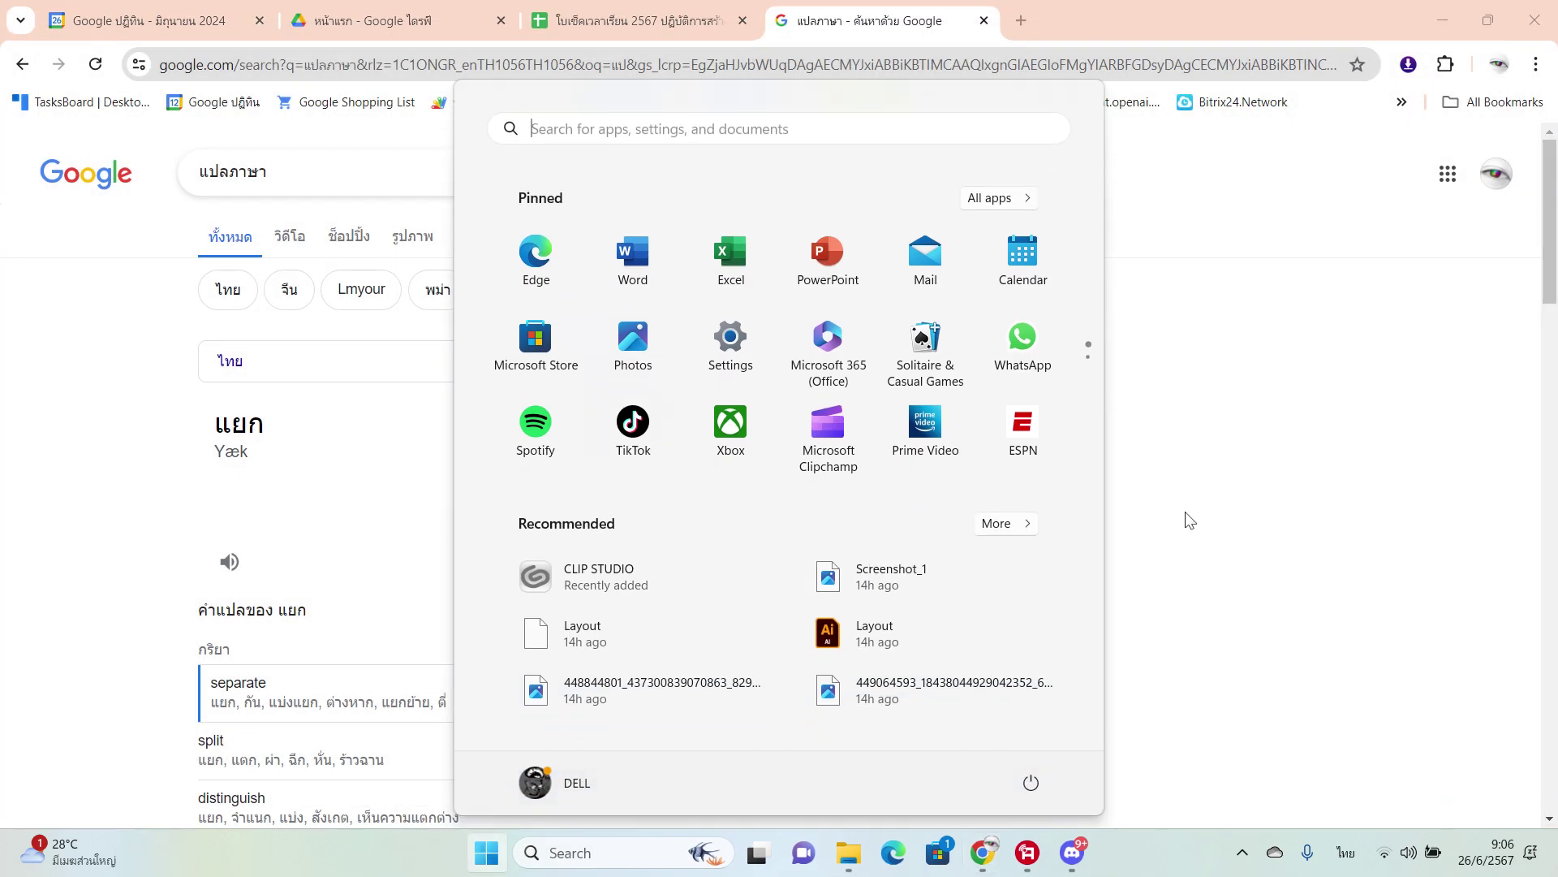
{"action": "type", "text": "ค่"}
{"action": "key", "text": "BackSpace"}
{"action": "key", "text": "BackSpace"}
{"action": "key", "text": "grave"}
{"action": "type", "text": "af"}
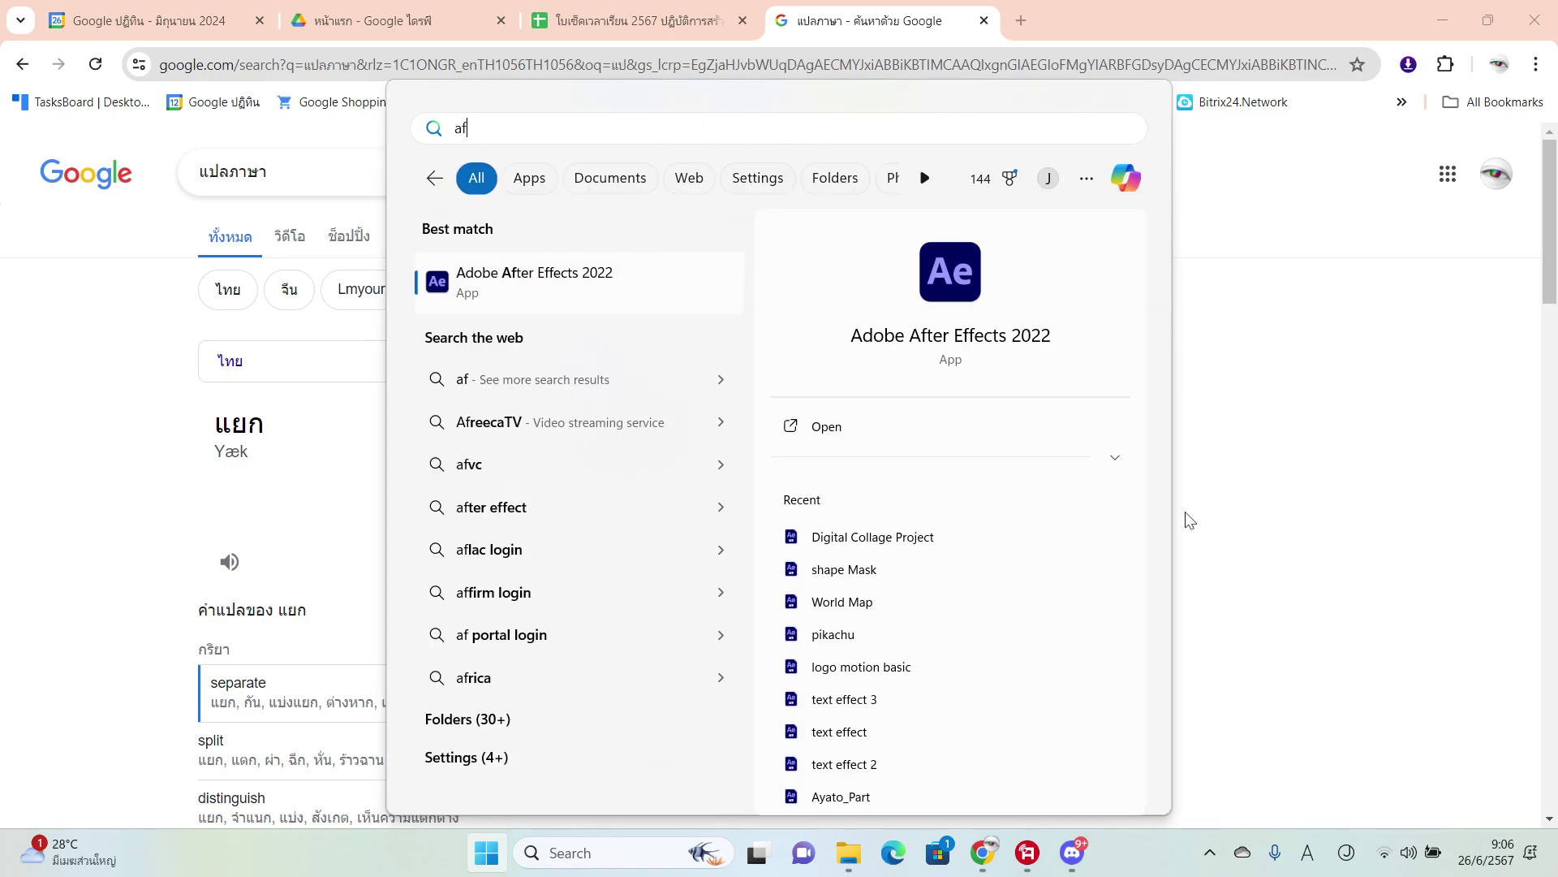
{"action": "key", "text": "Return"}
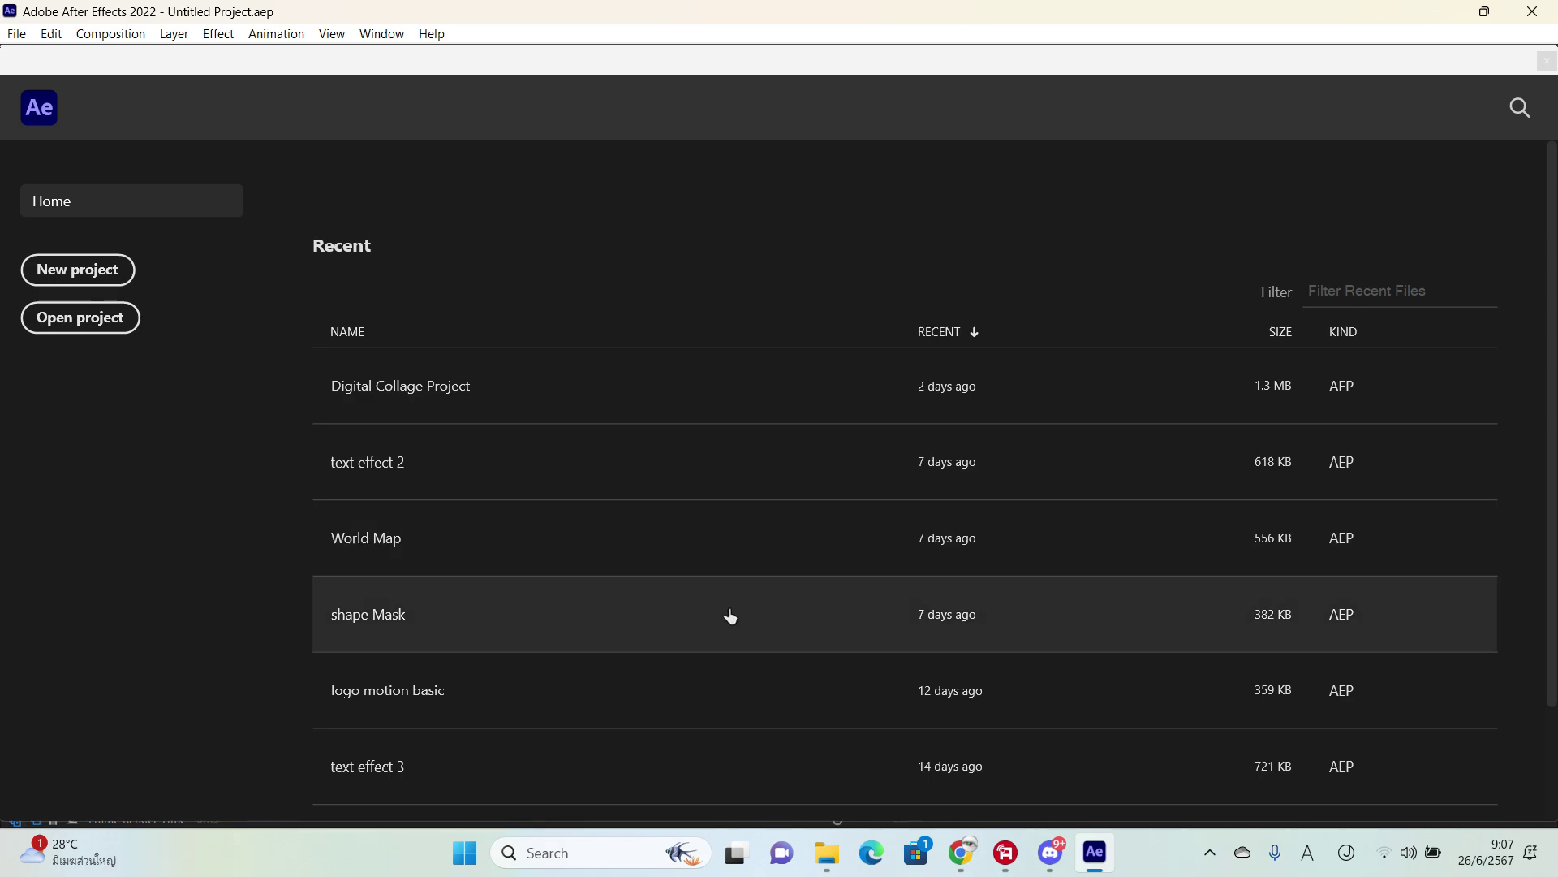
{"action": "left_click", "coordinate": [81, 270]}
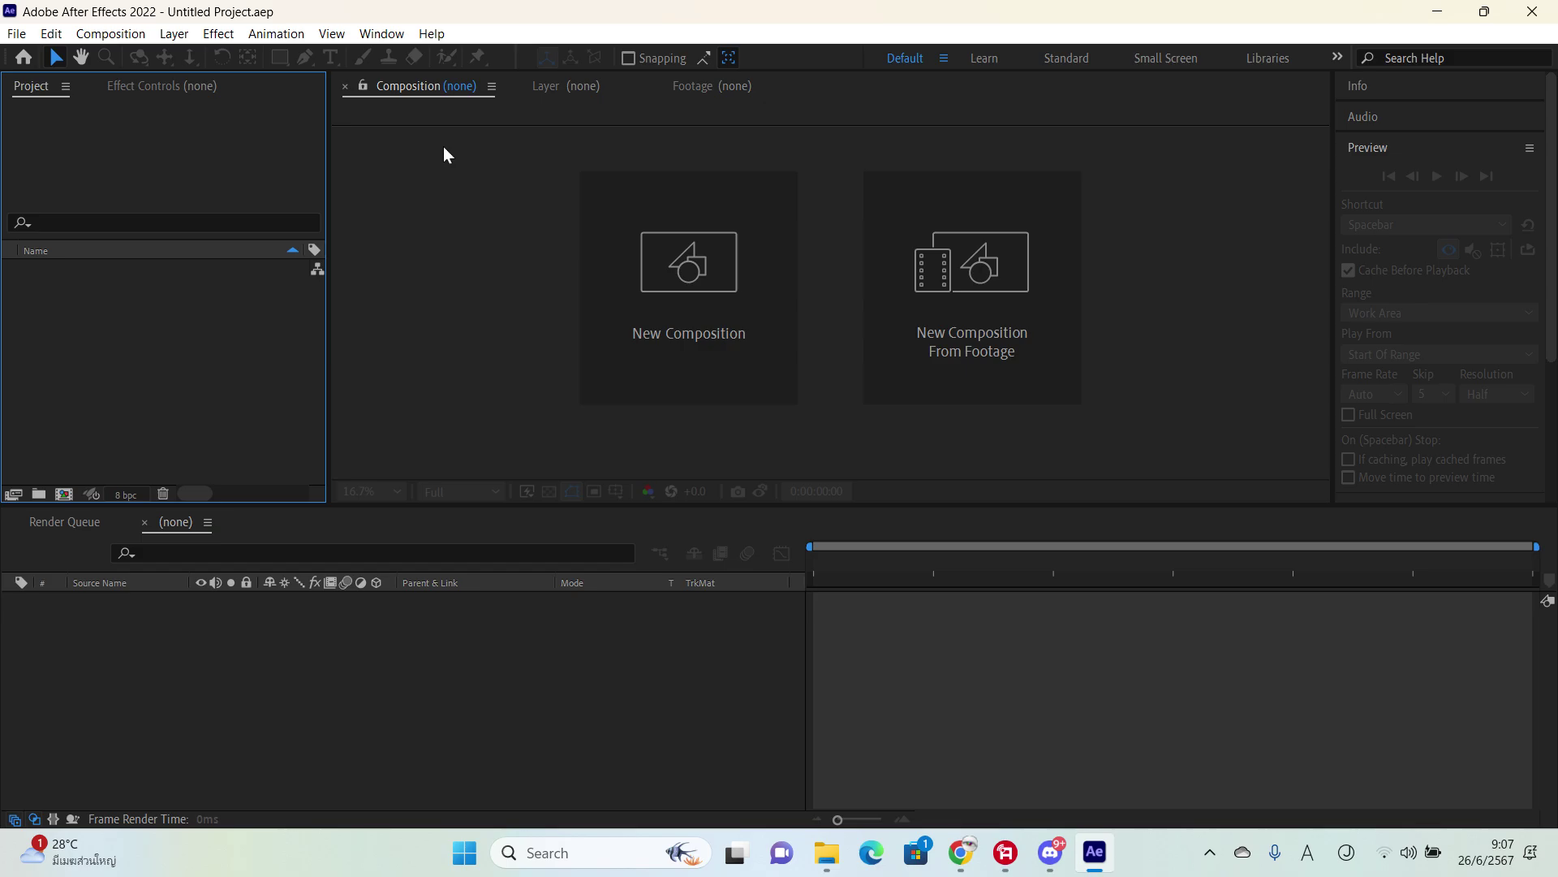
Step: Start a file import and browse to the mechanism folder inside After effect > Week 04 Parent
{"action": "left_click", "coordinate": [18, 35]}
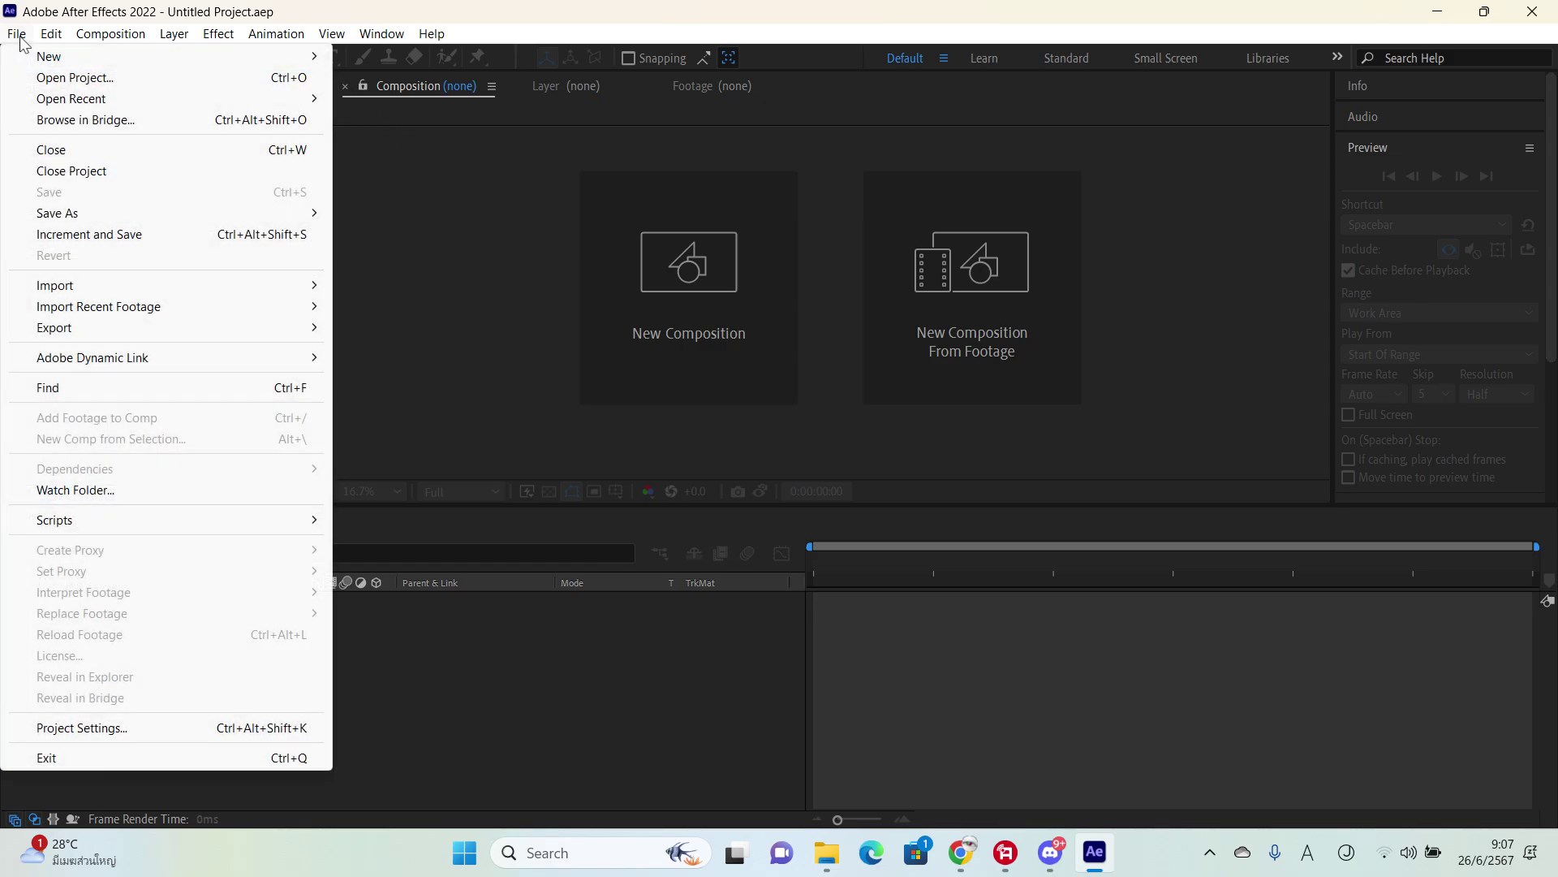
{"action": "mouse_move", "coordinate": [169, 282]}
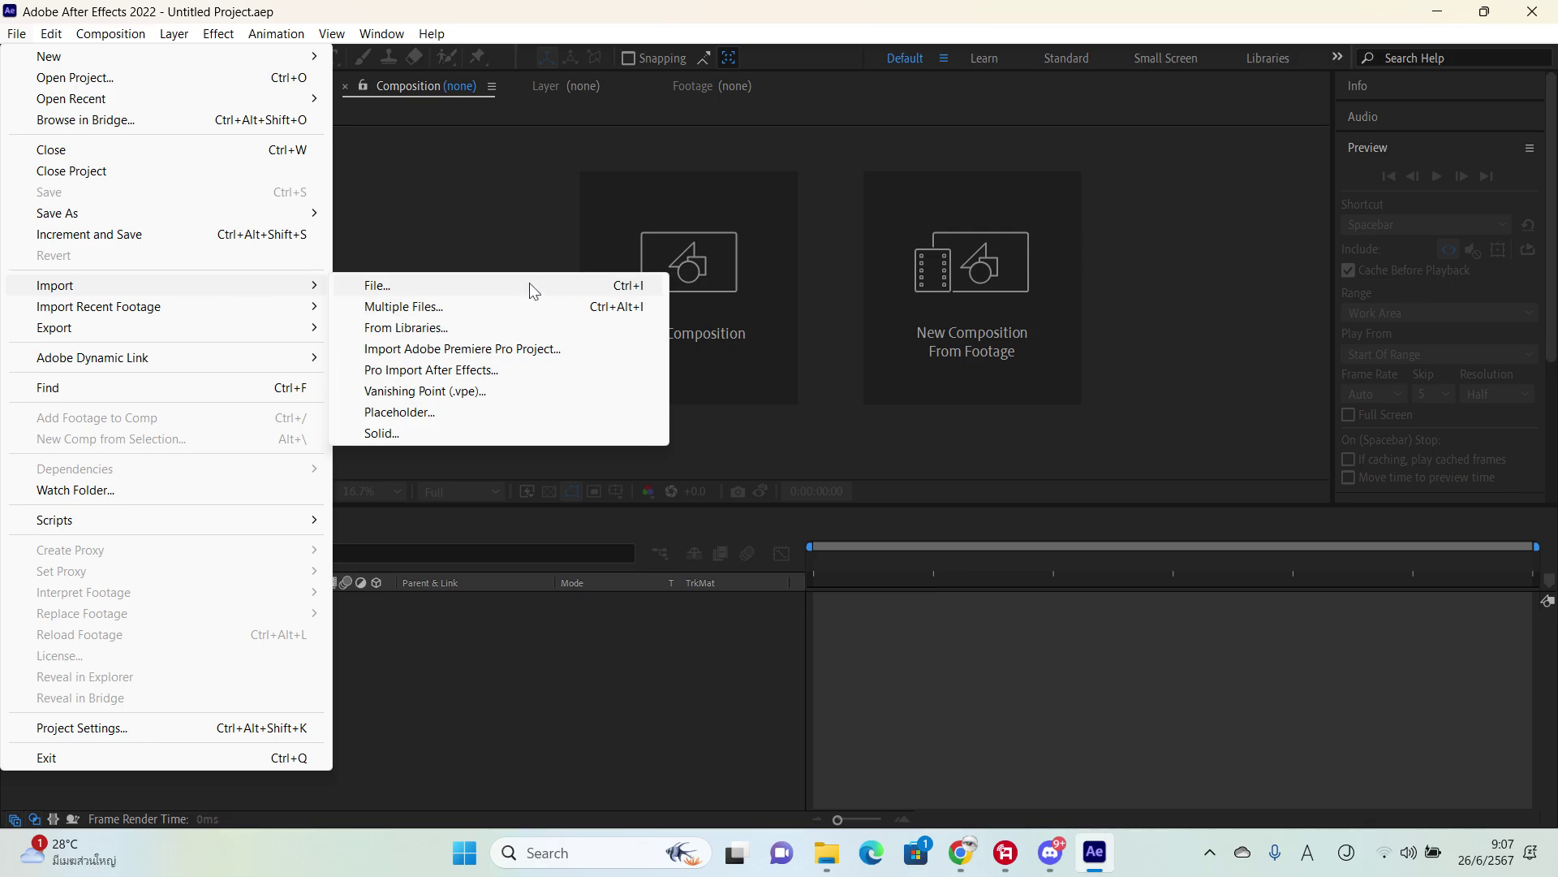
{"action": "left_click", "coordinate": [529, 284]}
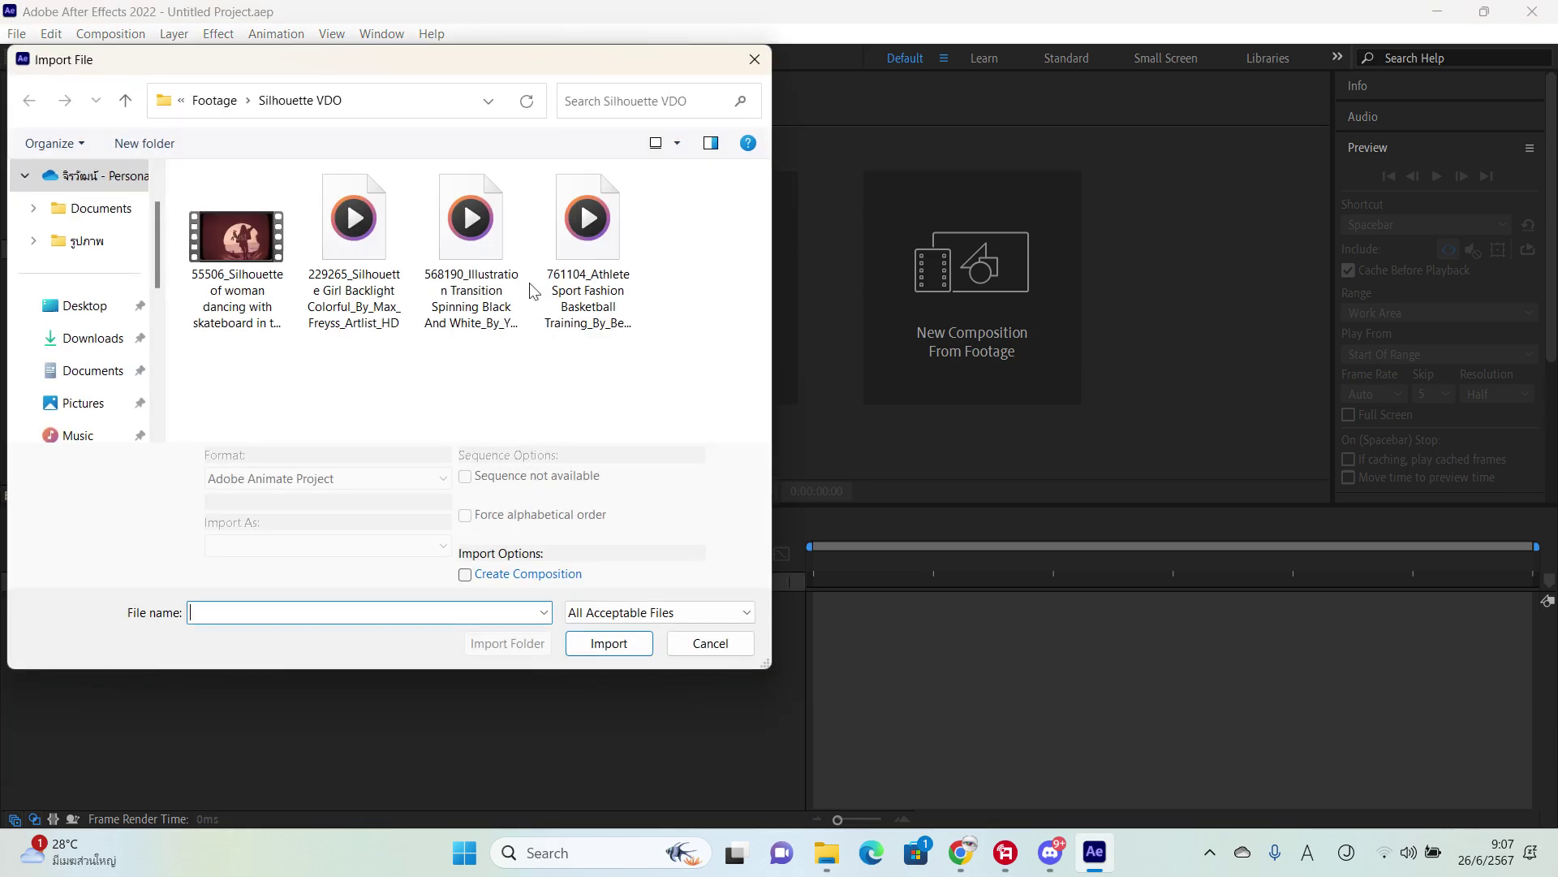
{"action": "left_click", "coordinate": [243, 108]}
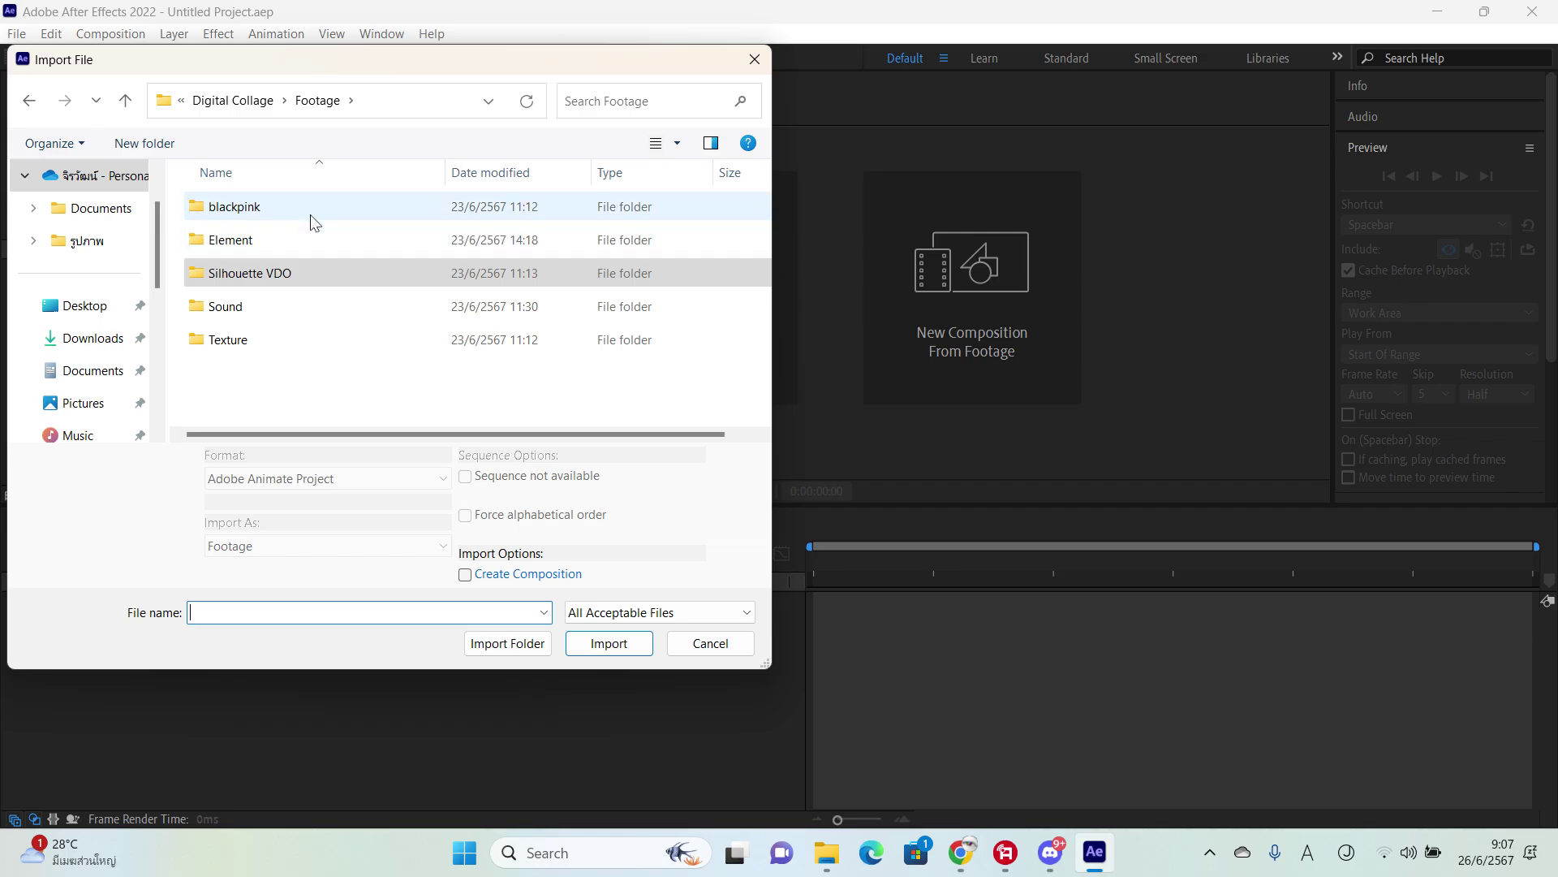
{"action": "left_click", "coordinate": [235, 101]}
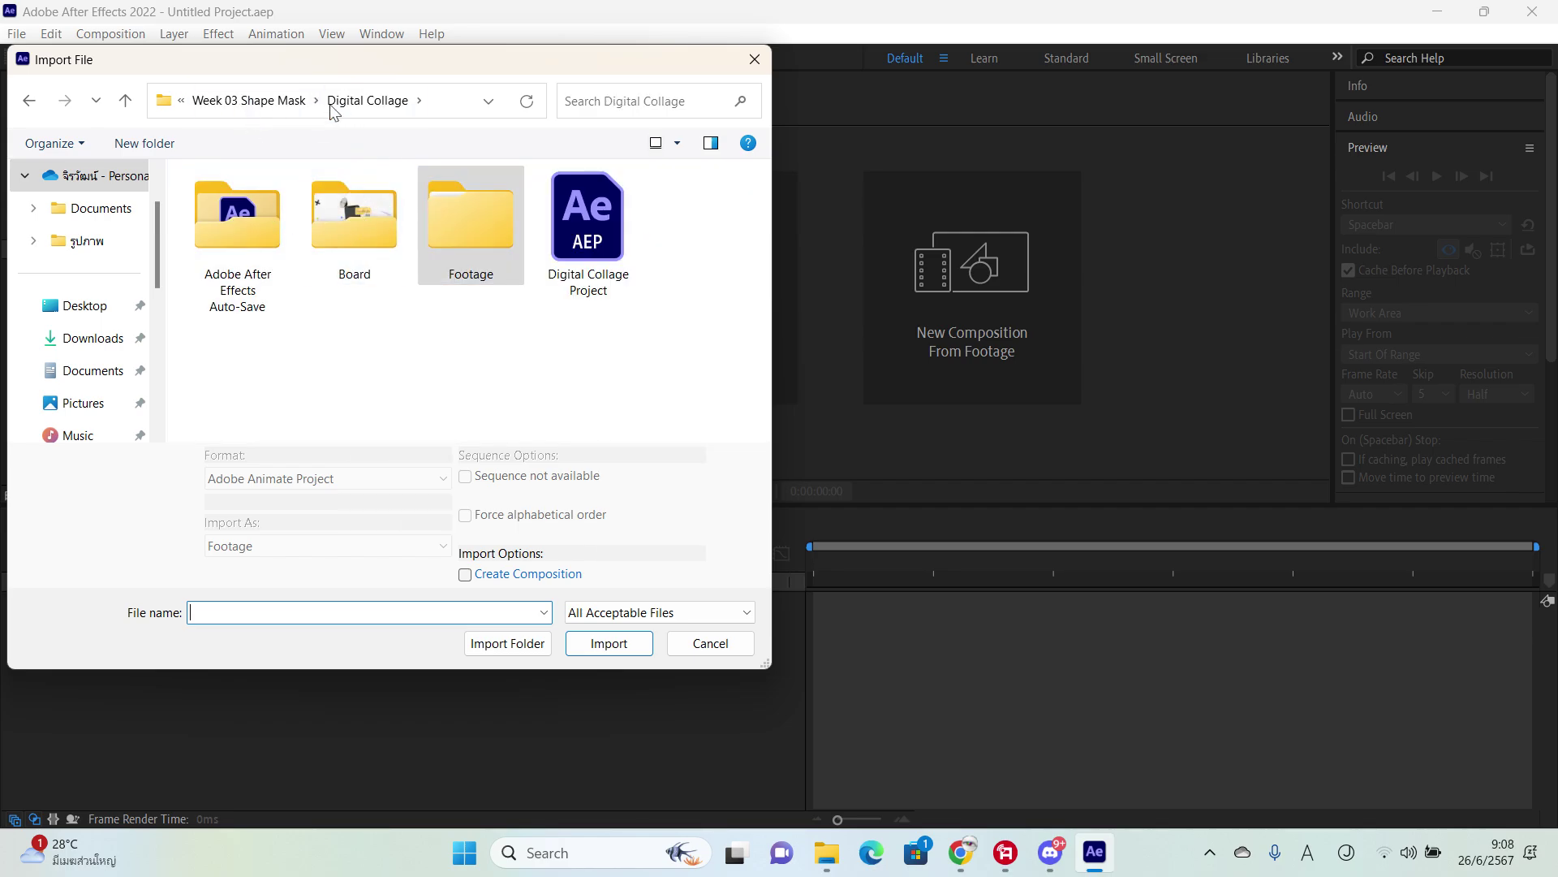
{"action": "left_click", "coordinate": [249, 100]}
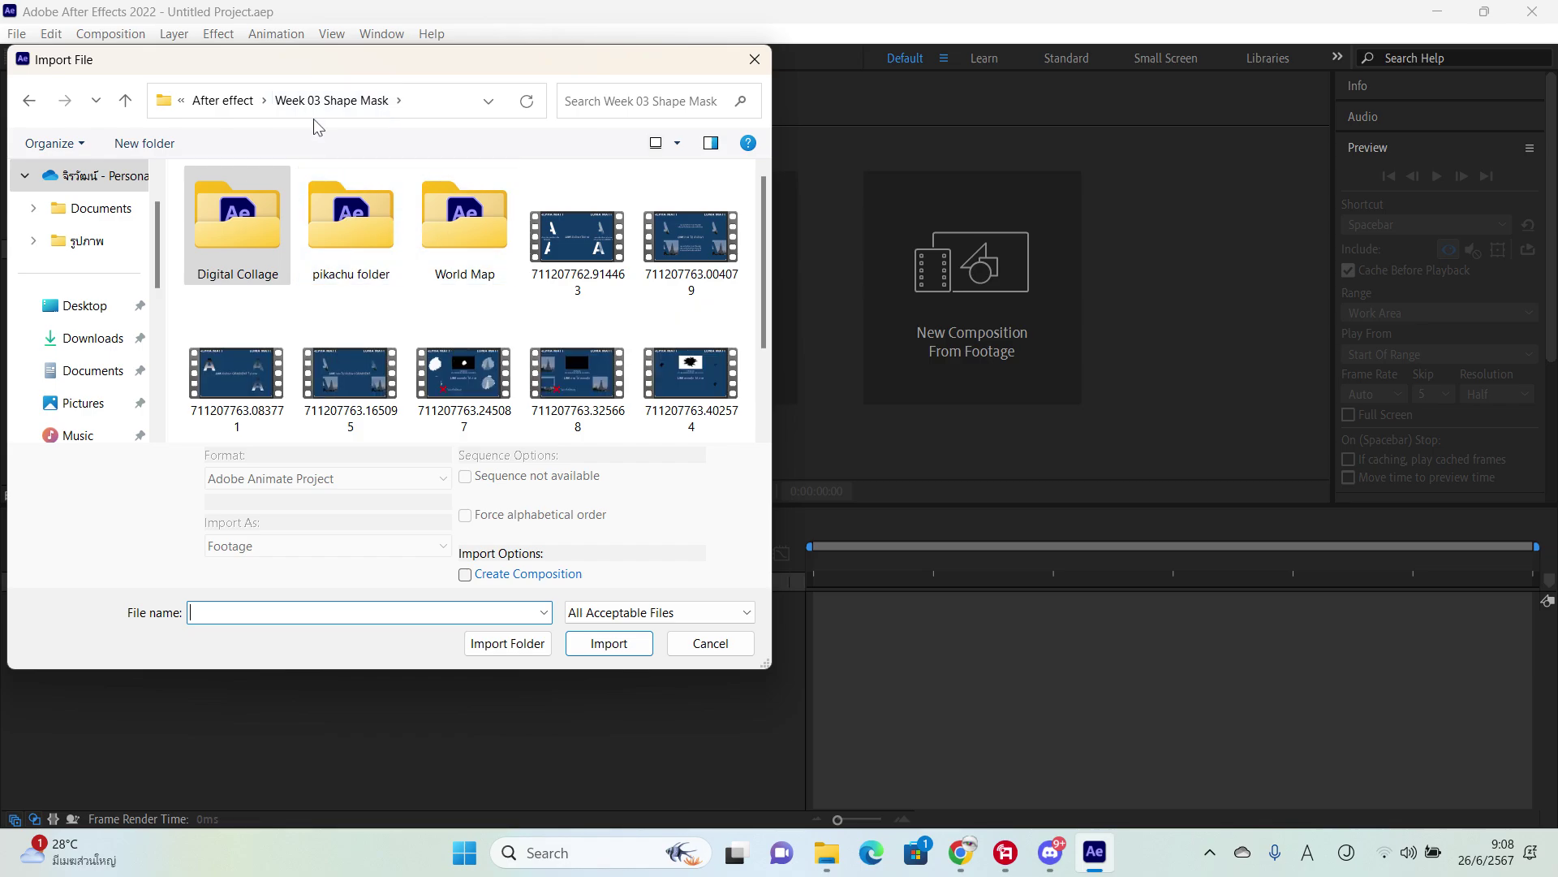
{"action": "left_click", "coordinate": [223, 100]}
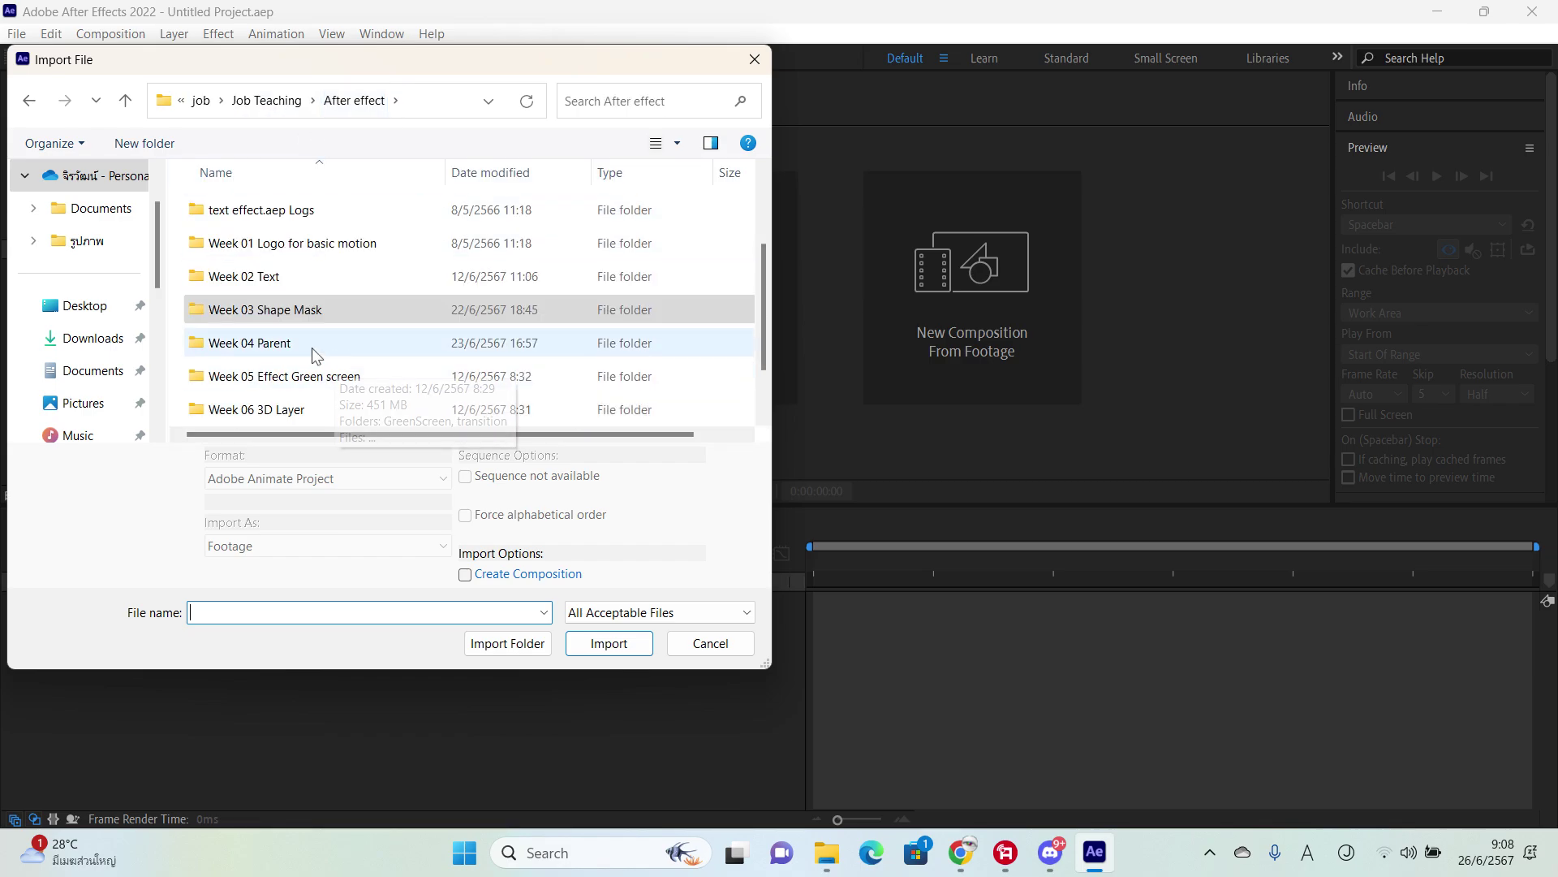
{"action": "double_click", "coordinate": [314, 351]}
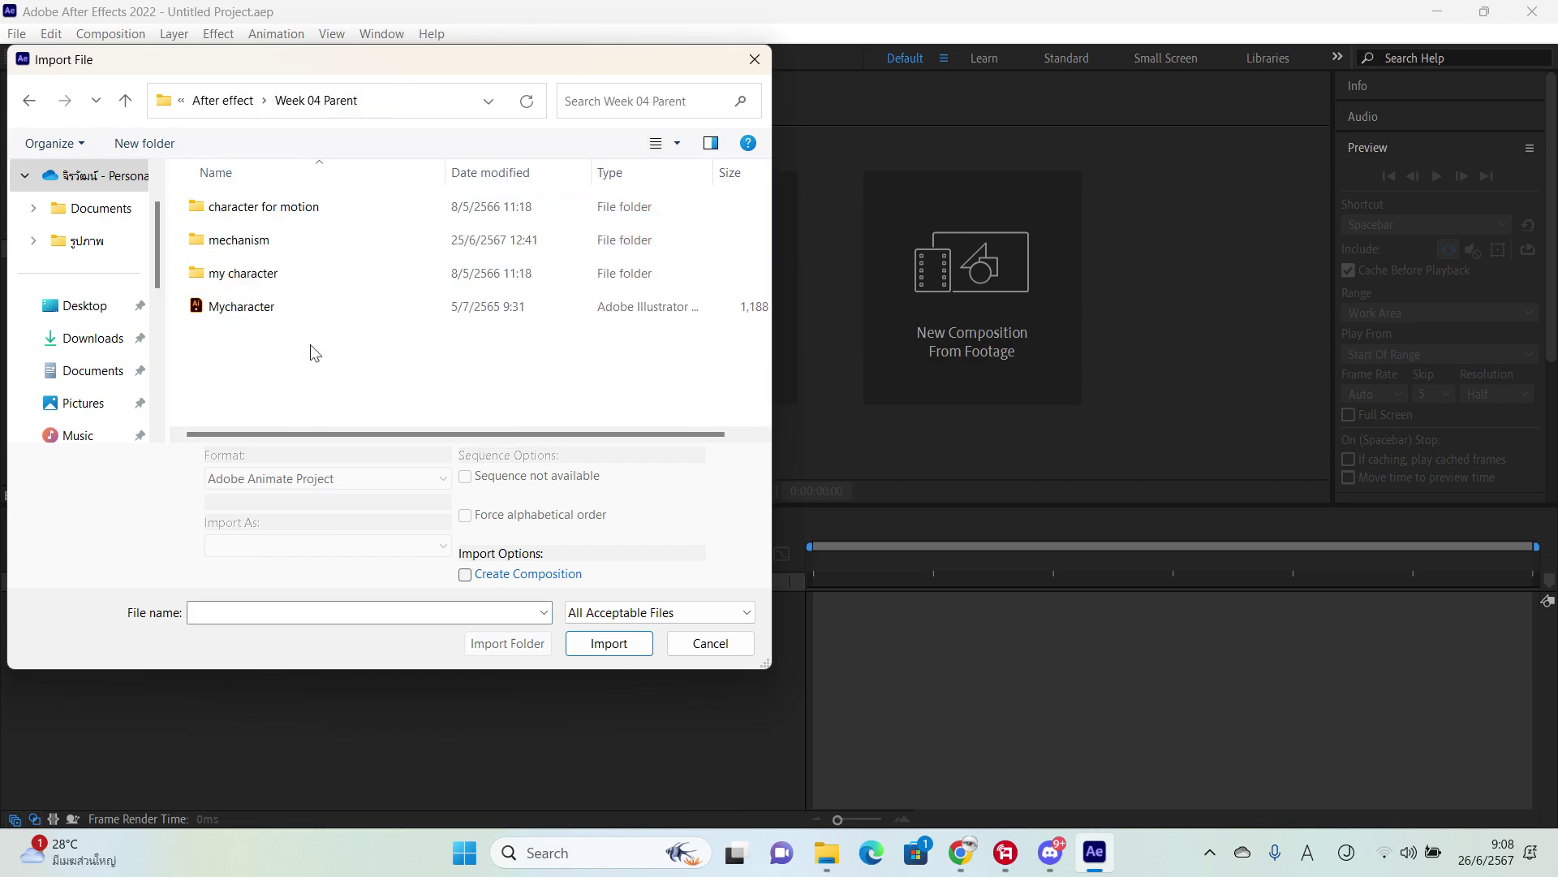
{"action": "double_click", "coordinate": [288, 237]}
{"action": "left_click", "coordinate": [294, 203]}
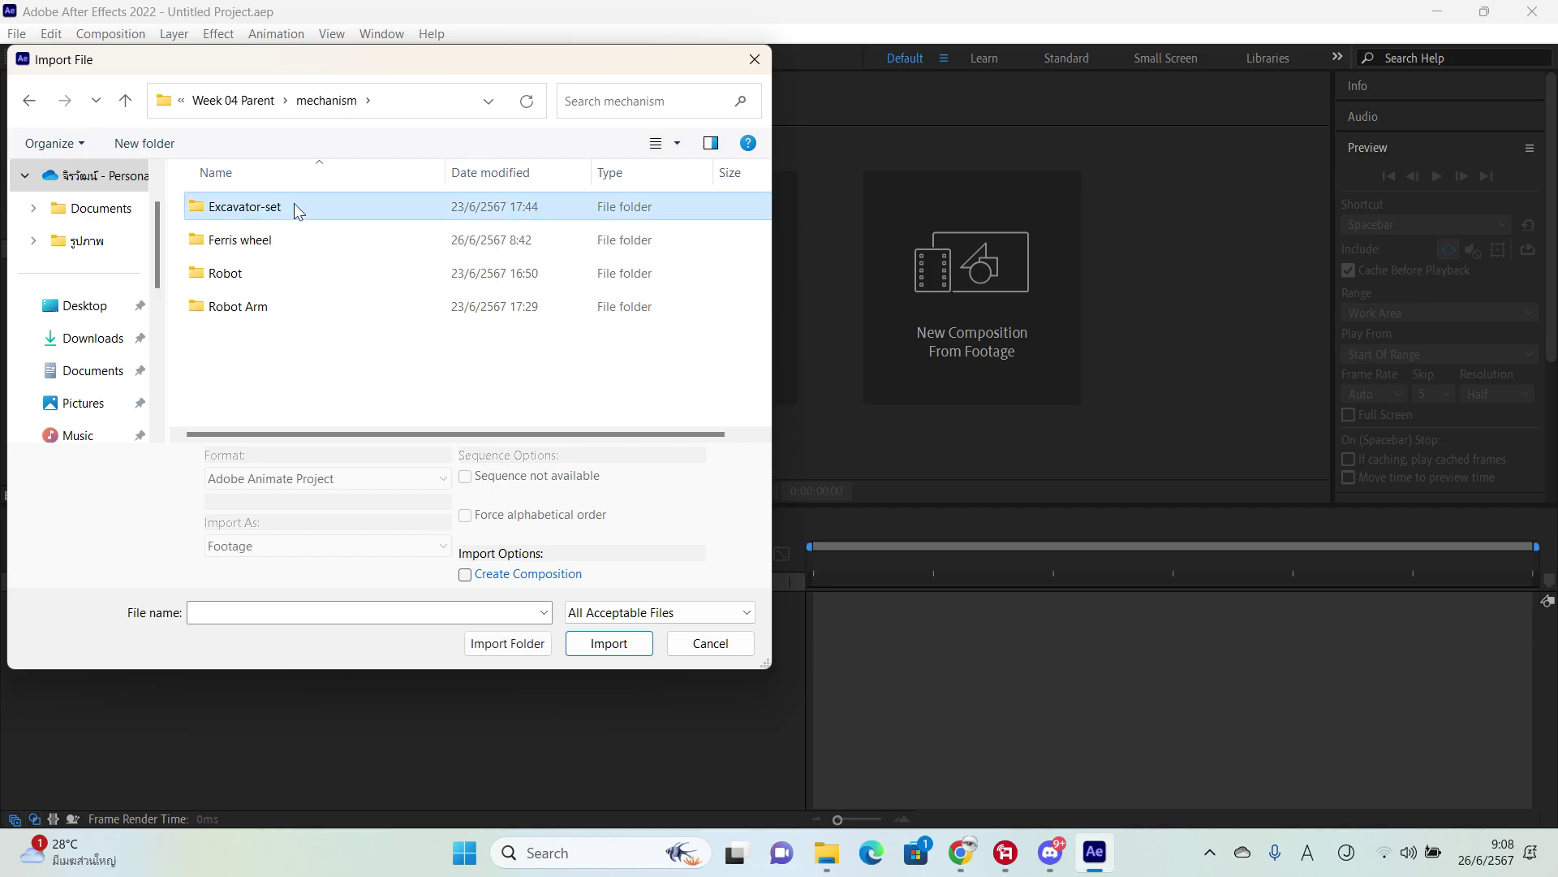
{"action": "double_click", "coordinate": [287, 208]}
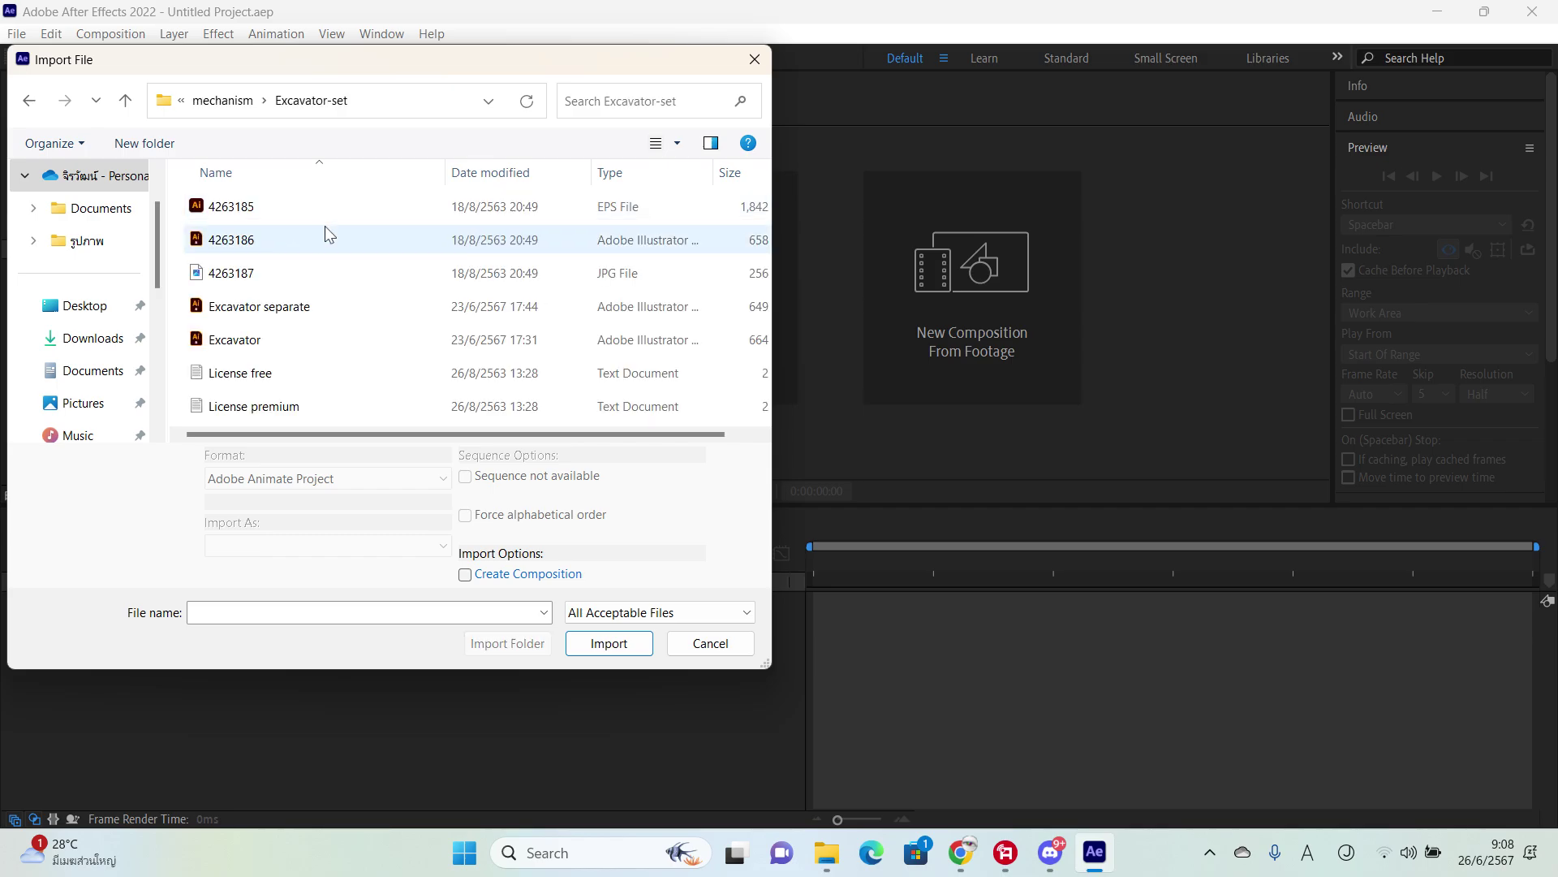
{"action": "left_click", "coordinate": [222, 100]}
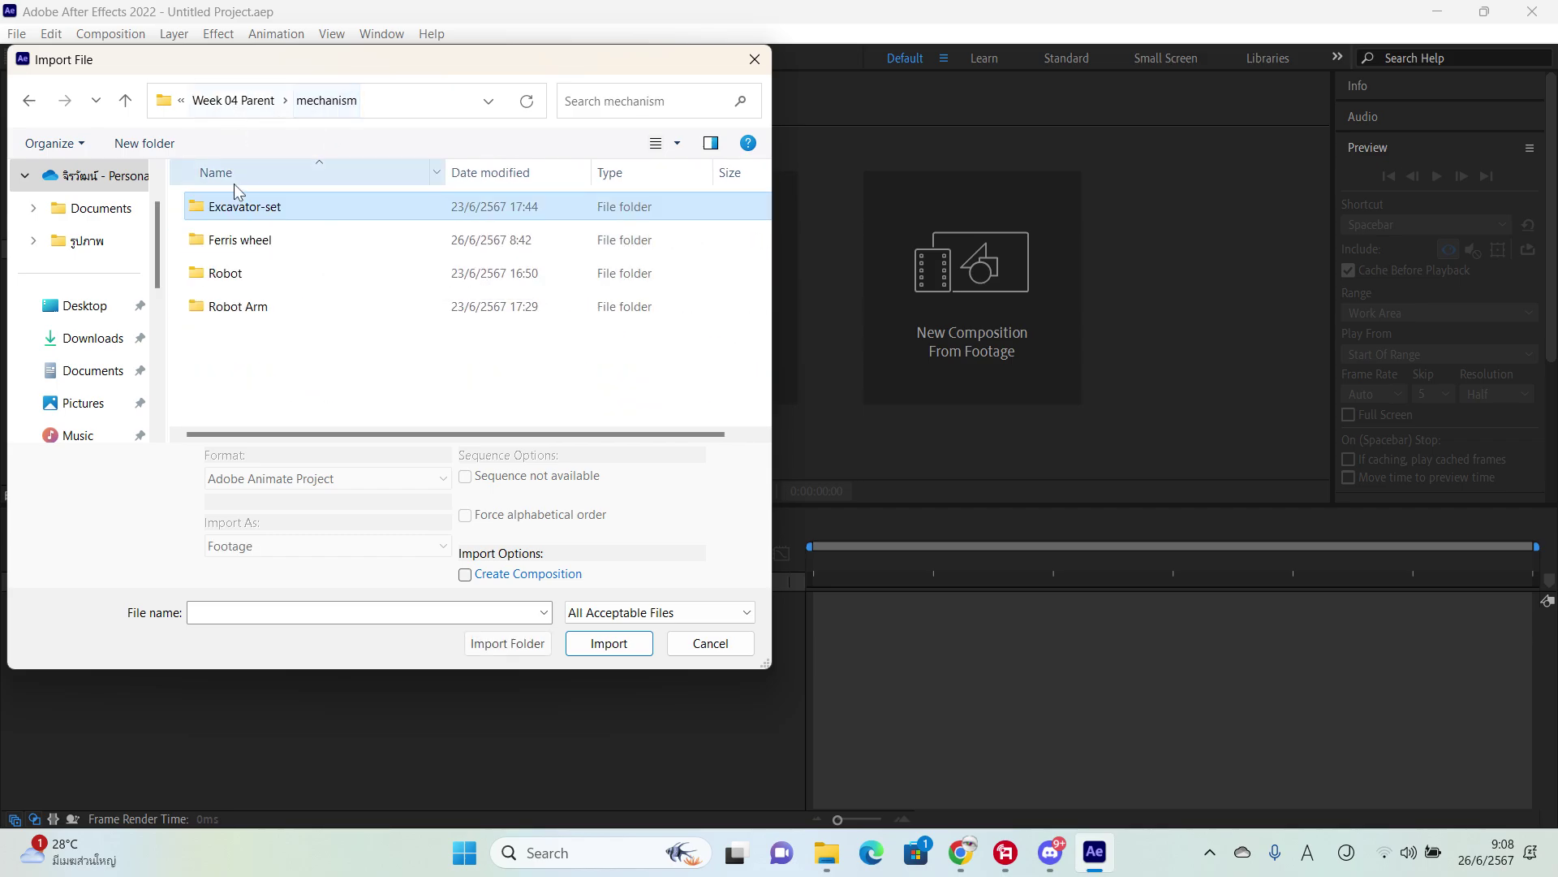
Step: Import Ferris Wheel separate from the Ferris wheel folder as footage, with Import Kind set to Composition and Footage Dimensions at Layer Size
{"action": "double_click", "coordinate": [265, 242]}
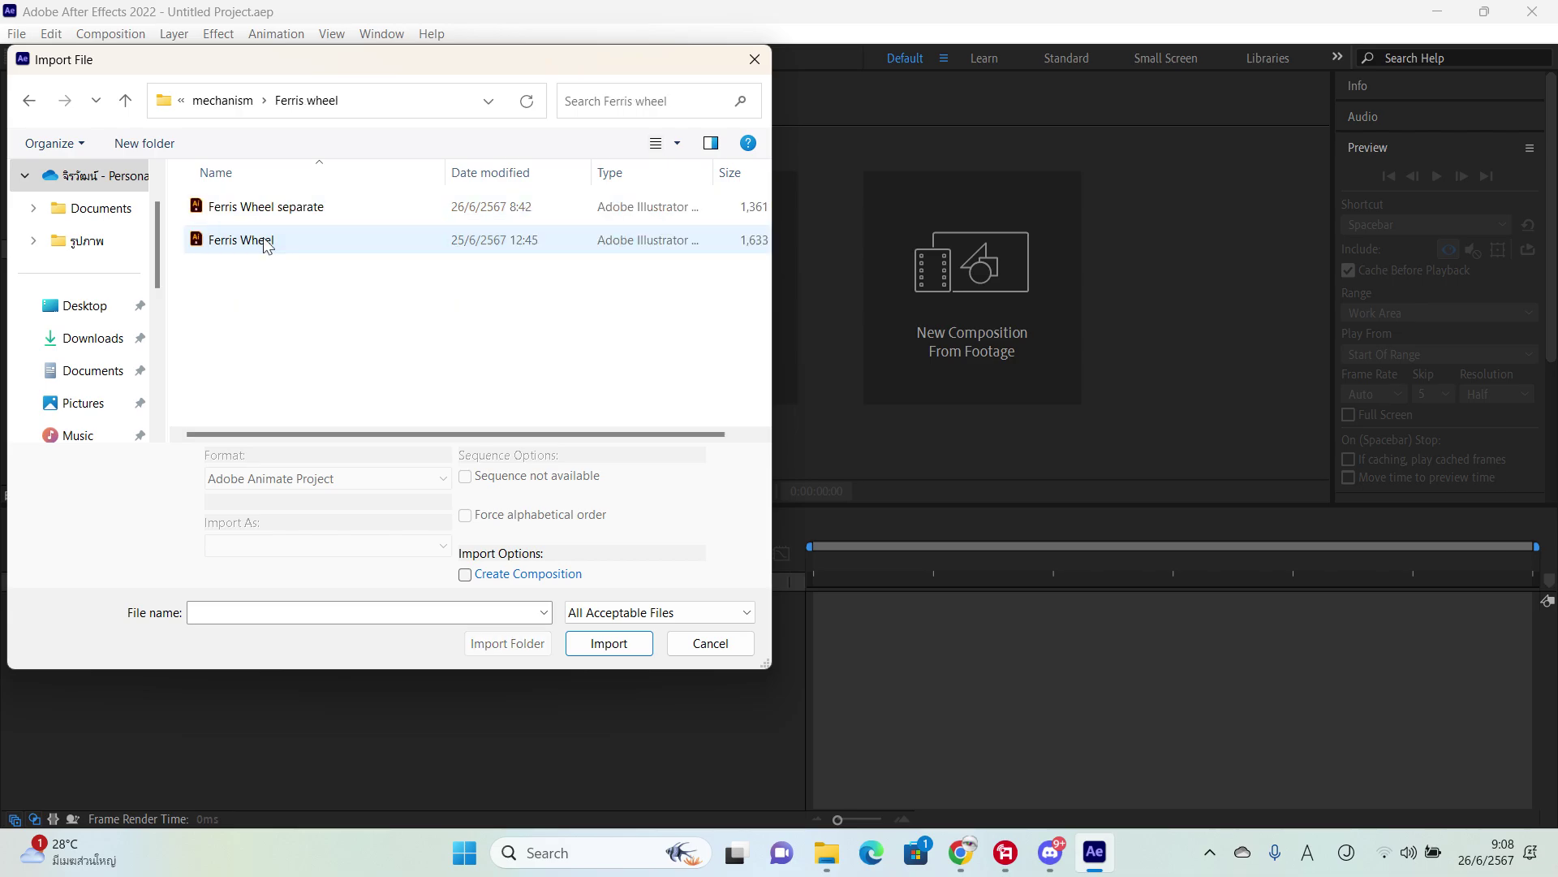
{"action": "left_click", "coordinate": [301, 213]}
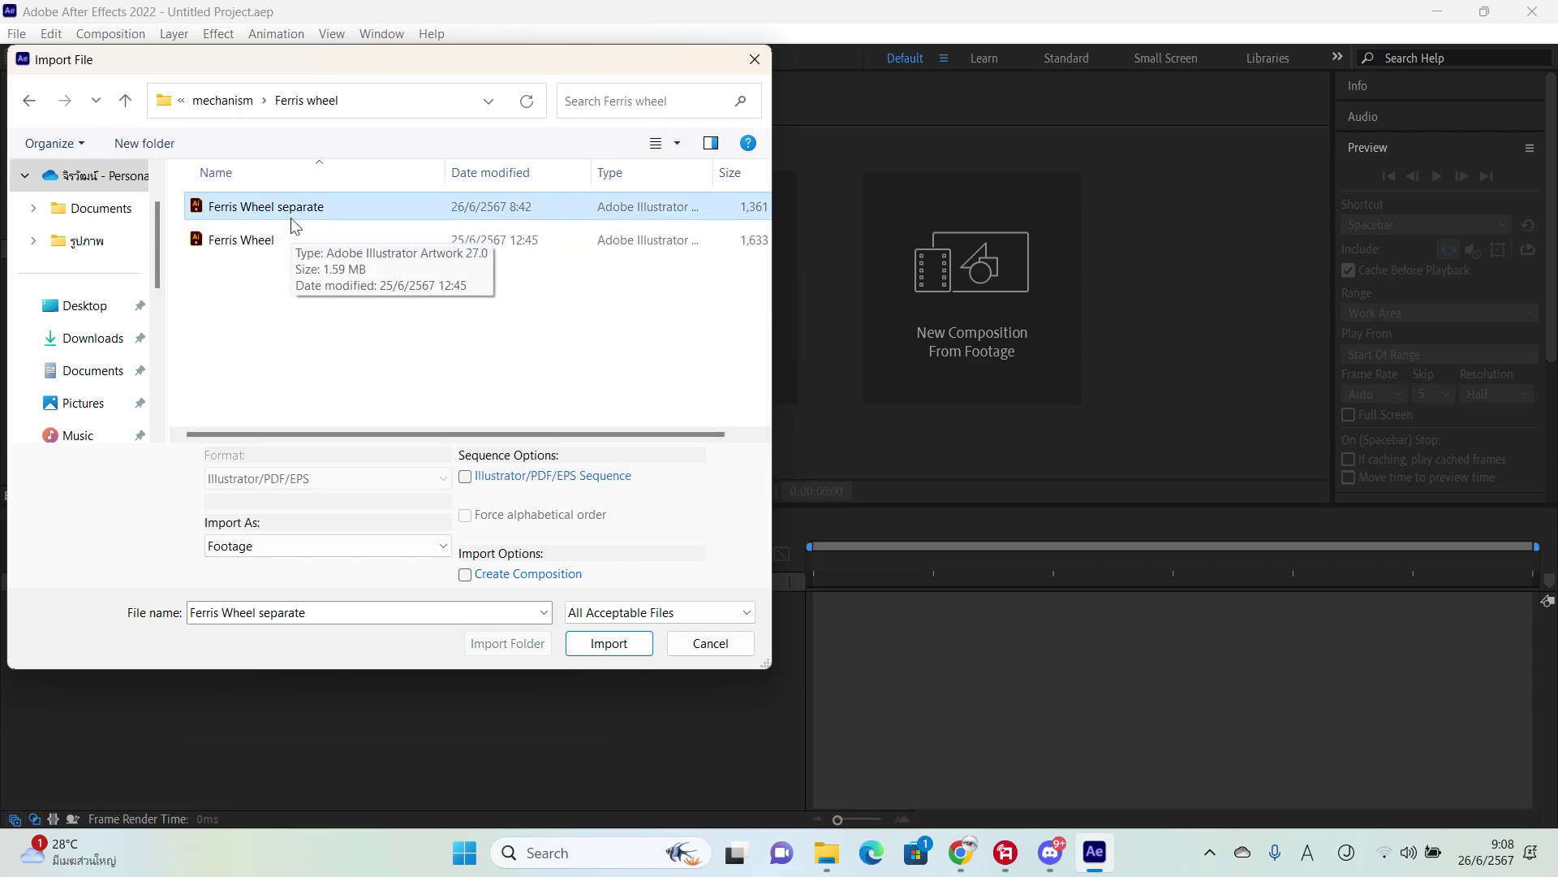
{"action": "left_click", "coordinate": [333, 538]}
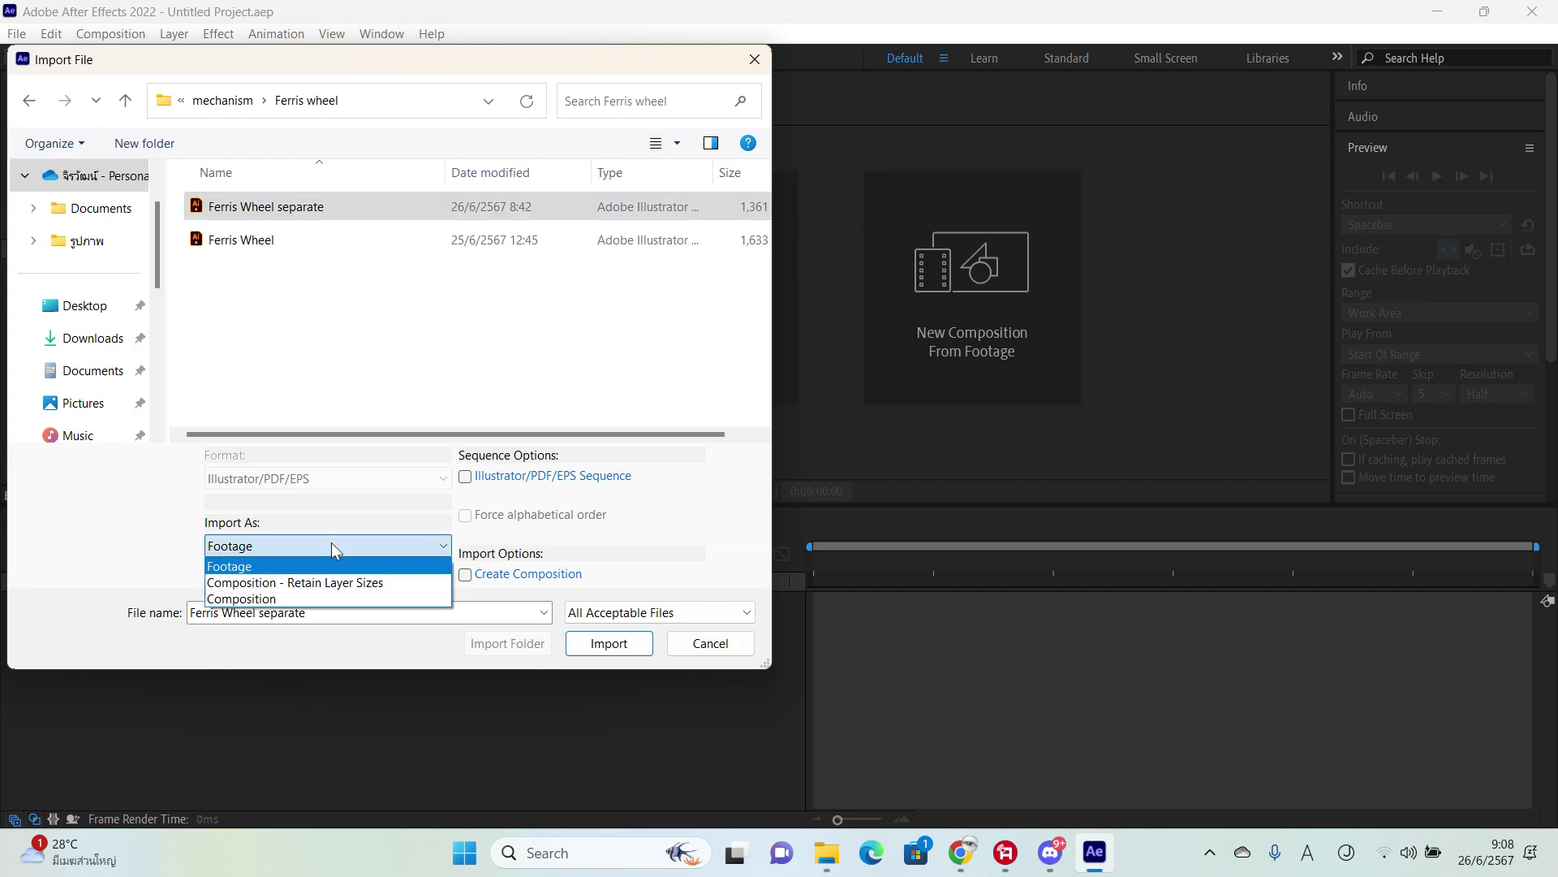
{"action": "left_click", "coordinate": [320, 599]}
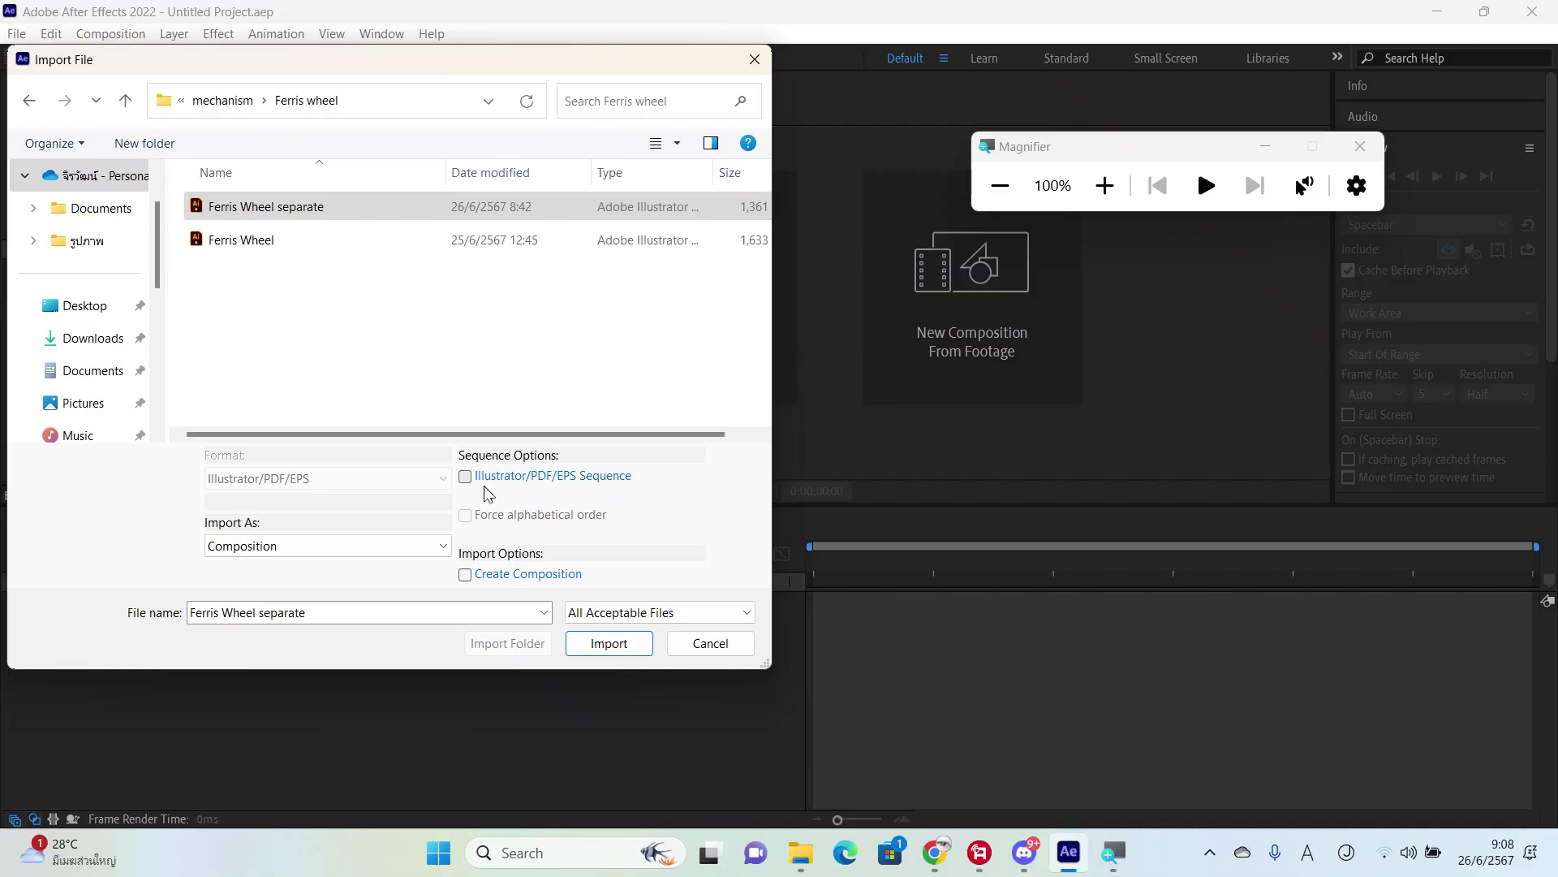
{"action": "left_click", "coordinate": [284, 546]}
{"action": "left_click", "coordinate": [282, 567]}
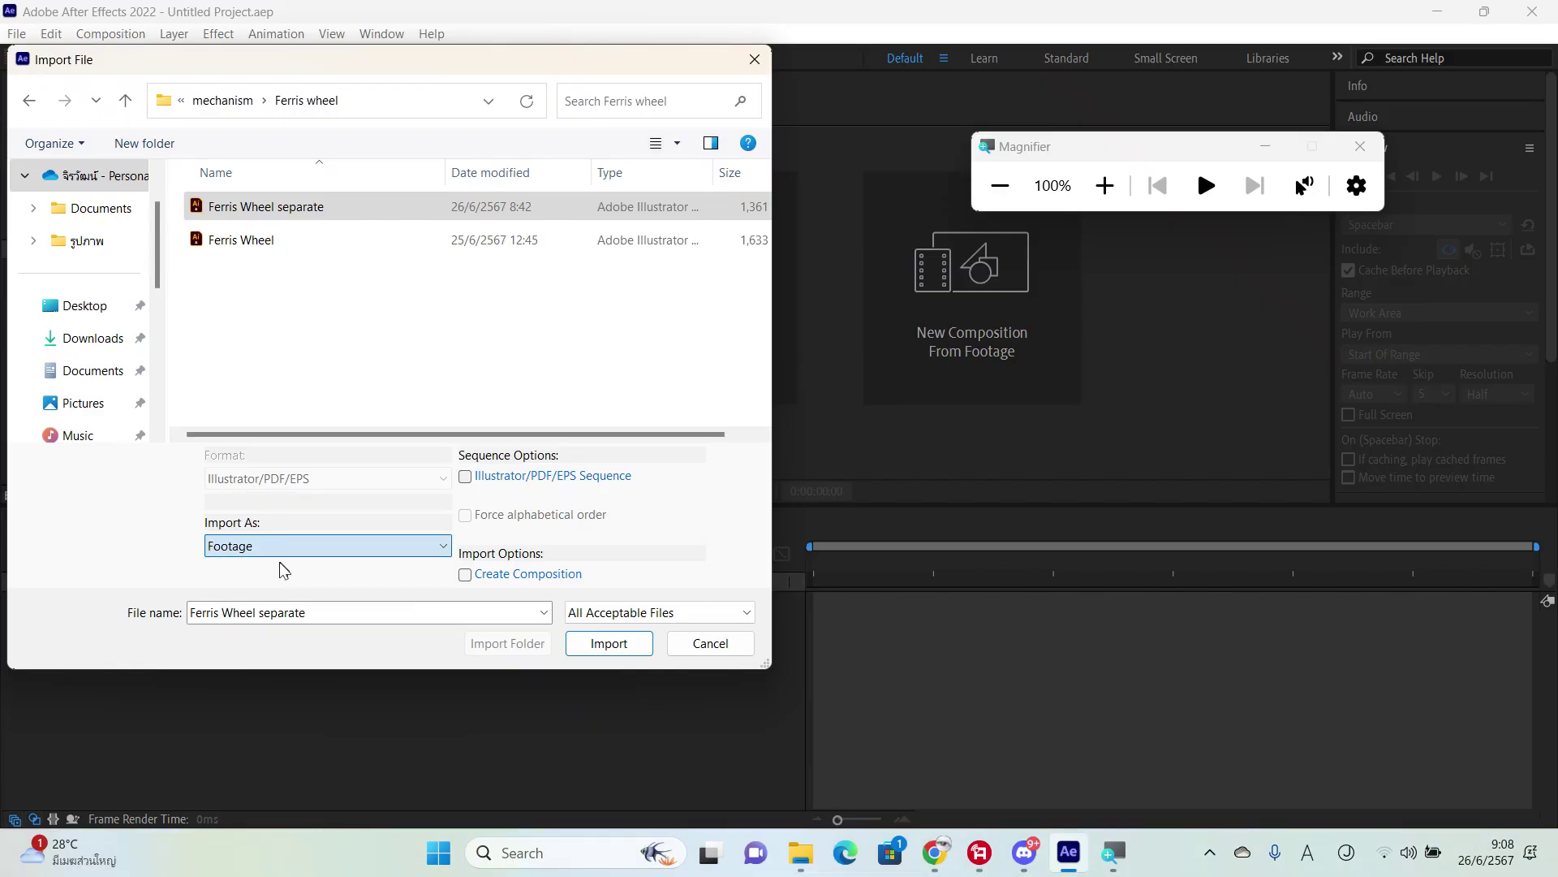
{"action": "left_click", "coordinate": [613, 643]}
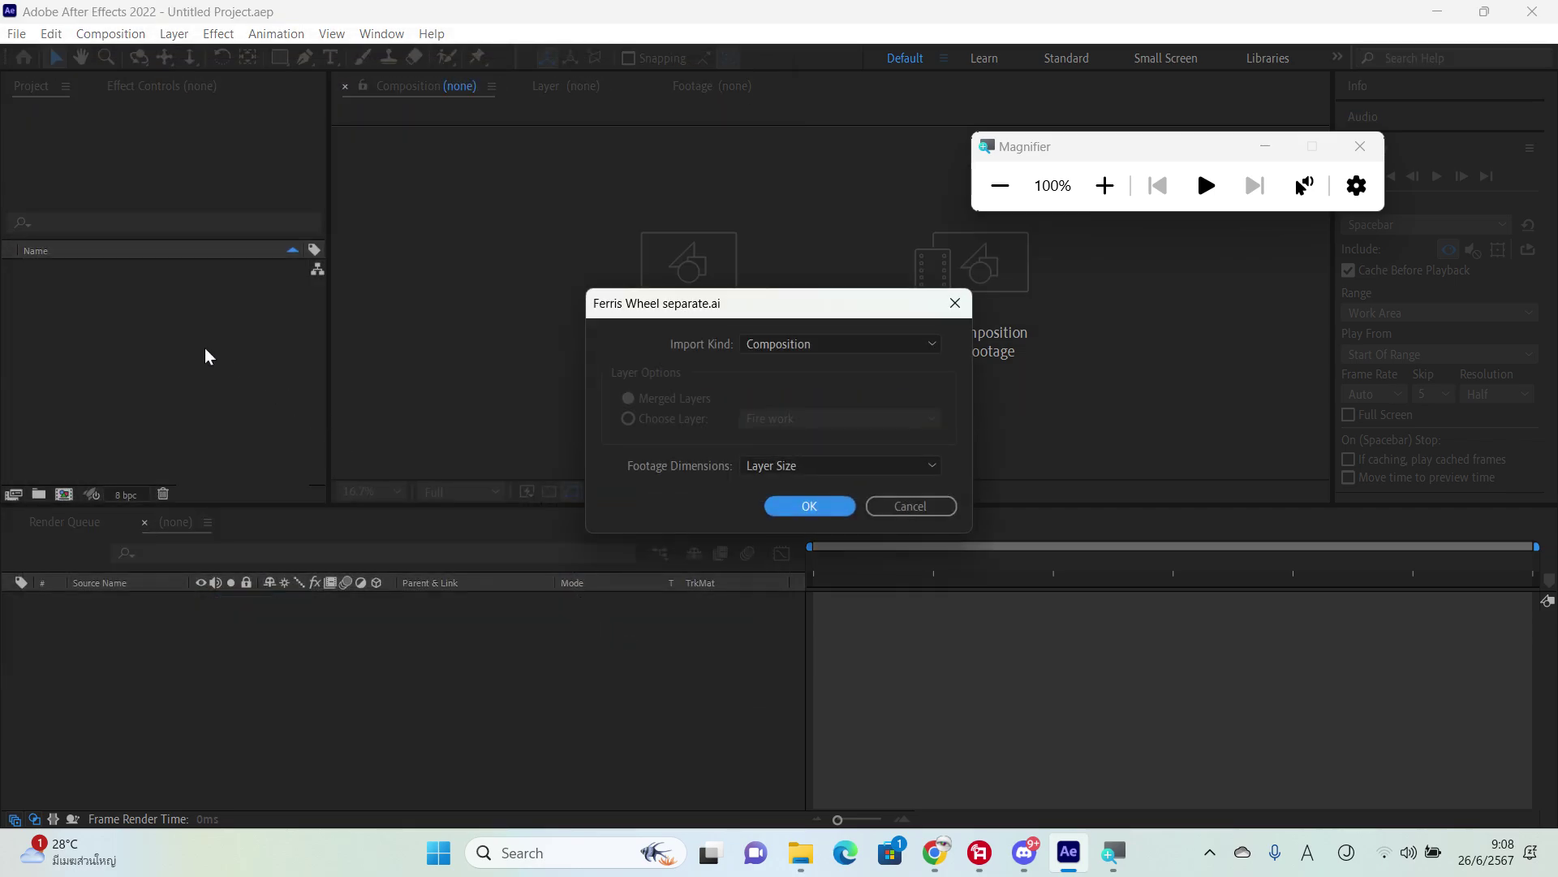
{"action": "left_click", "coordinate": [809, 505]}
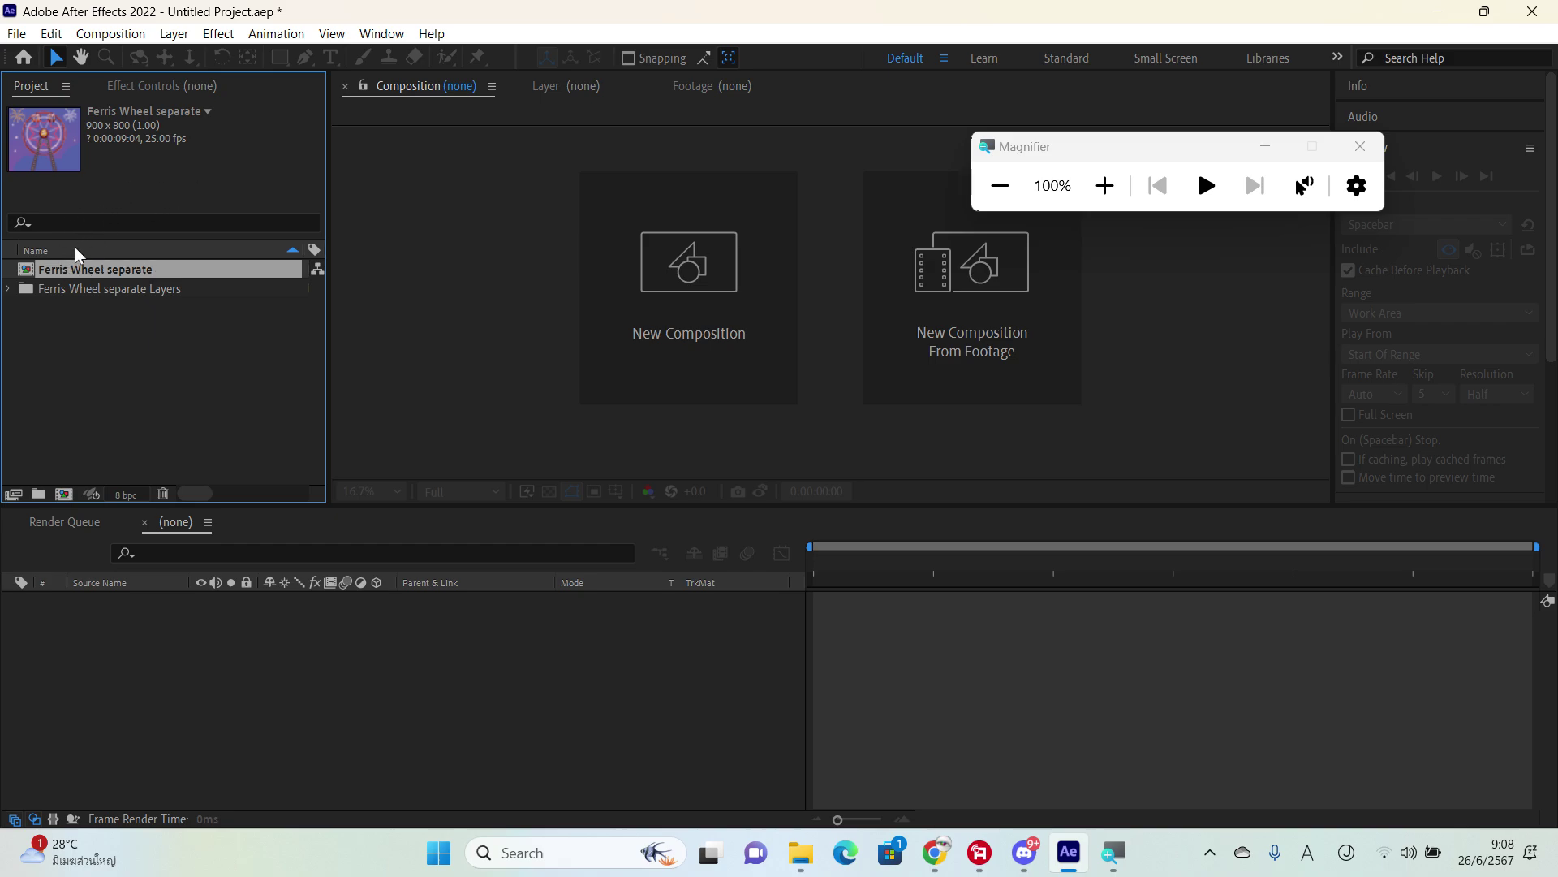
Step: Delete the imported Ferris Wheel separate composition together with its layers folder from the project
{"action": "left_click", "coordinate": [149, 289], "text": "shift"}
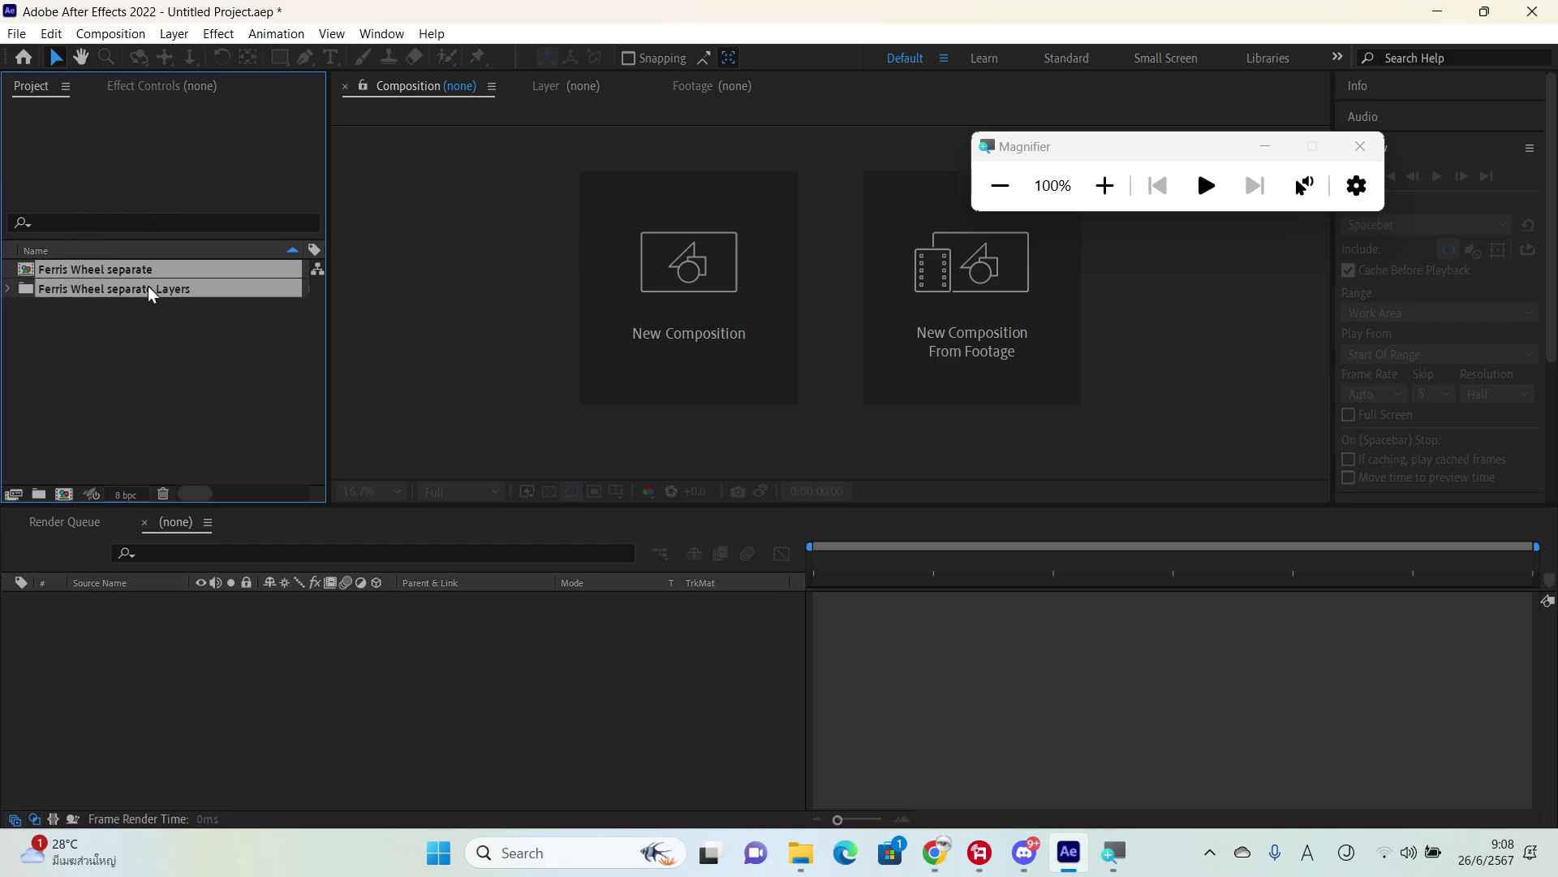
{"action": "key", "text": "Delete"}
{"action": "left_click", "coordinate": [896, 456]}
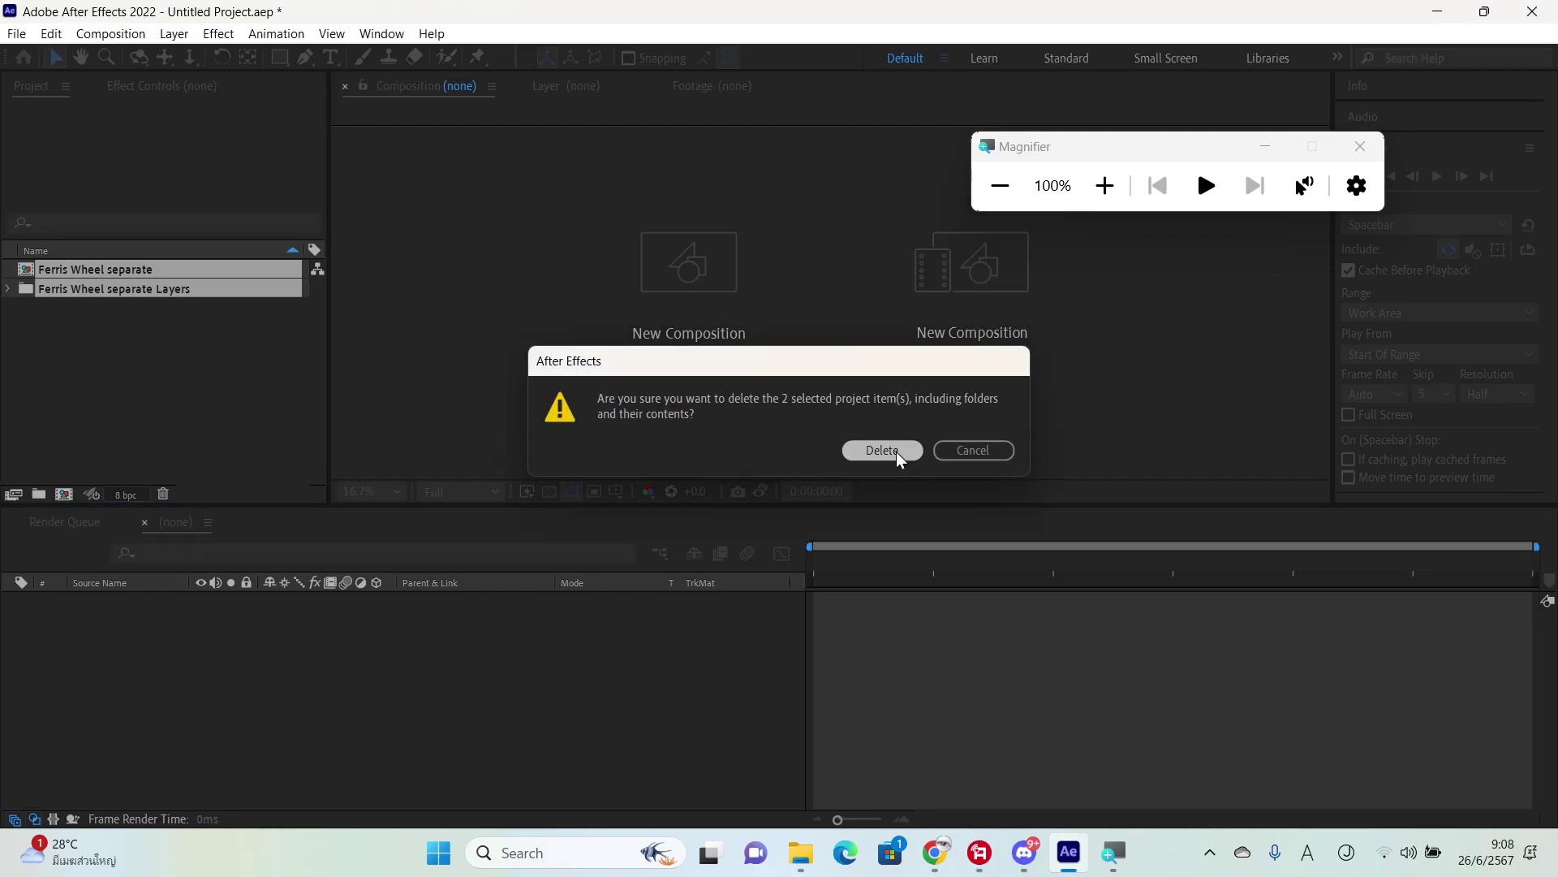
Step: Import the Ferris Wheel separate file again, choosing Composition as the import type
{"action": "left_click", "coordinate": [16, 33]}
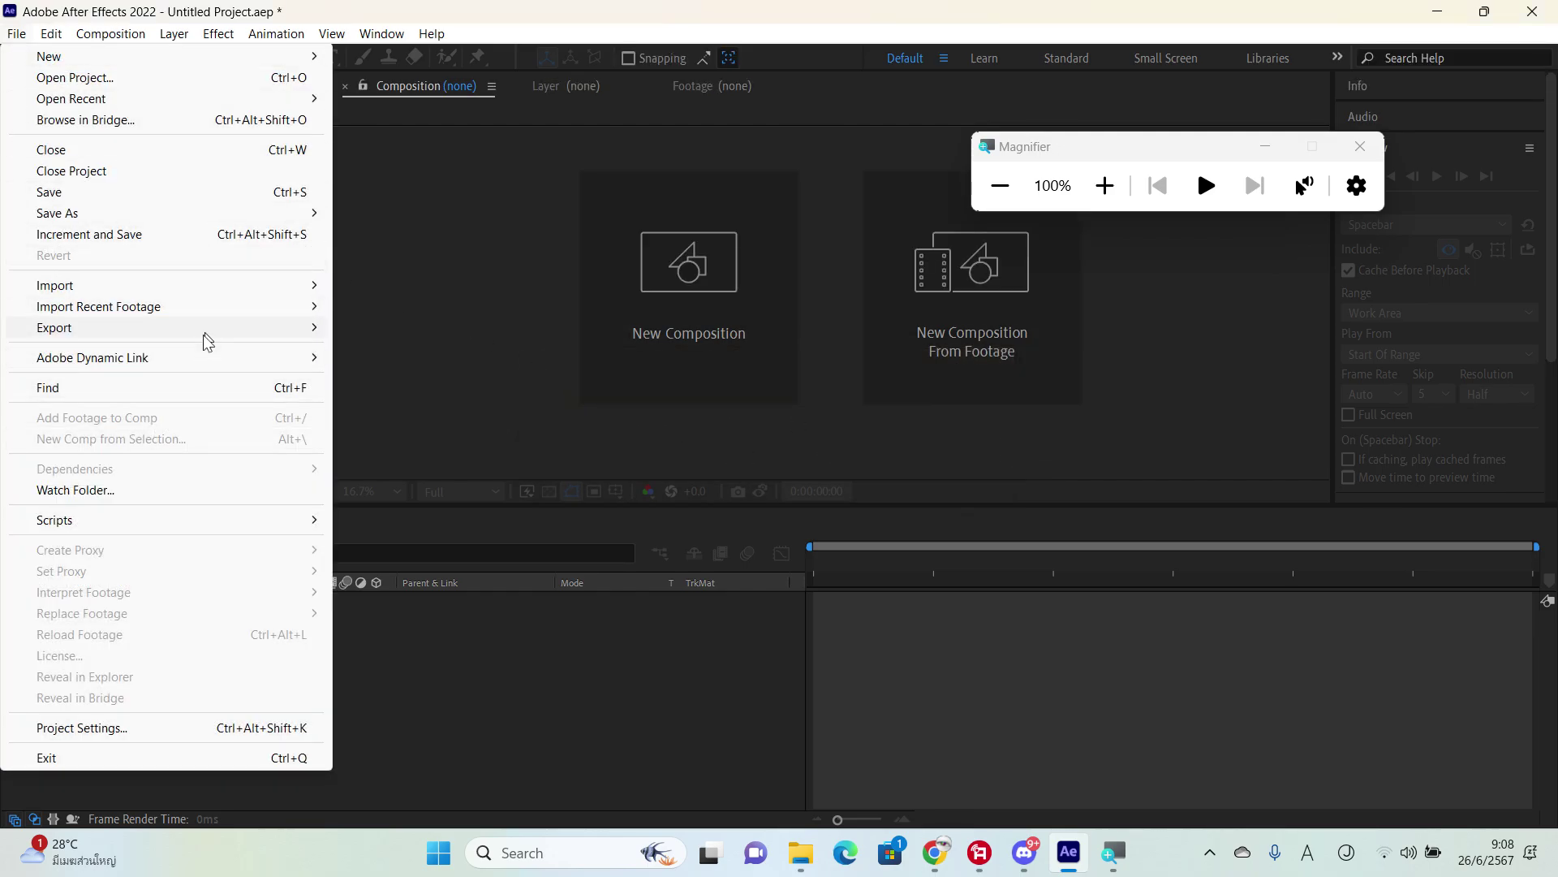
{"action": "mouse_move", "coordinate": [244, 284]}
{"action": "left_click", "coordinate": [389, 290]}
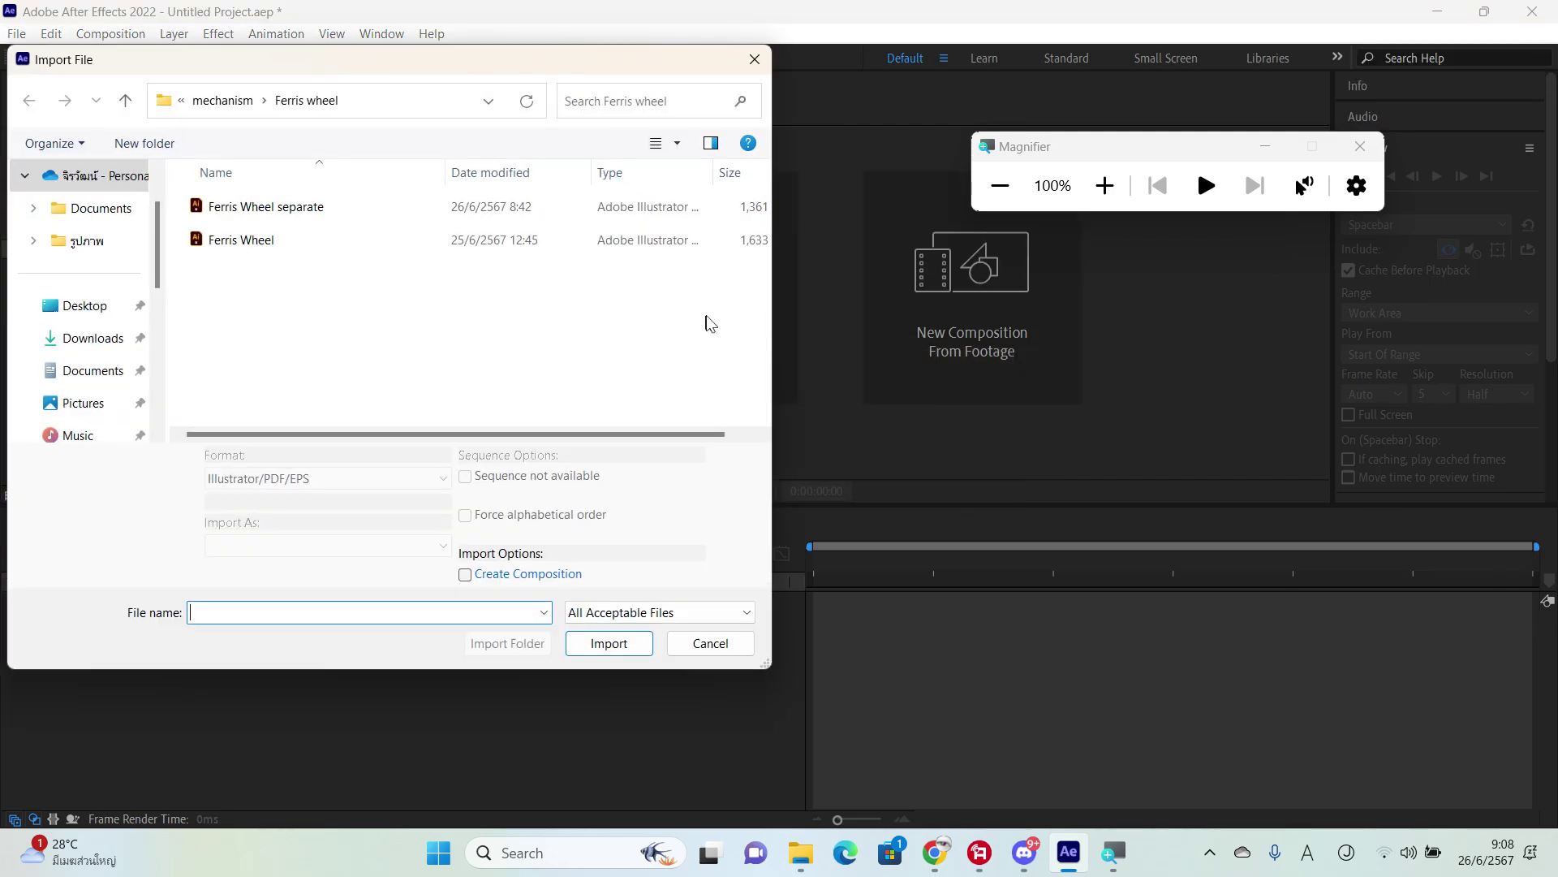
{"action": "left_click", "coordinate": [366, 216]}
{"action": "left_click", "coordinate": [322, 545]}
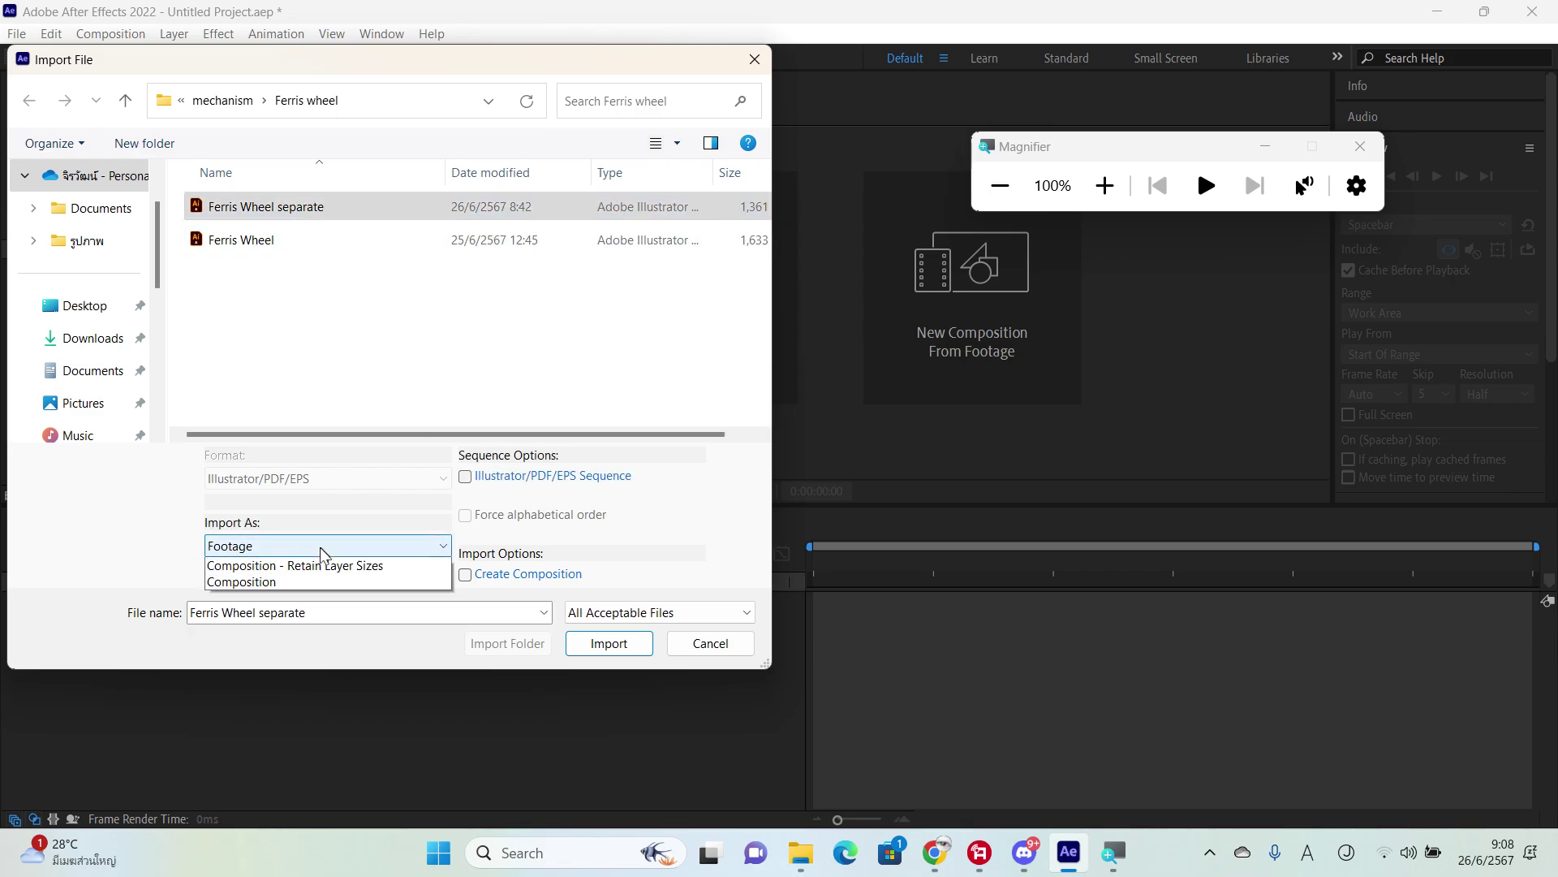
{"action": "left_click", "coordinate": [308, 598]}
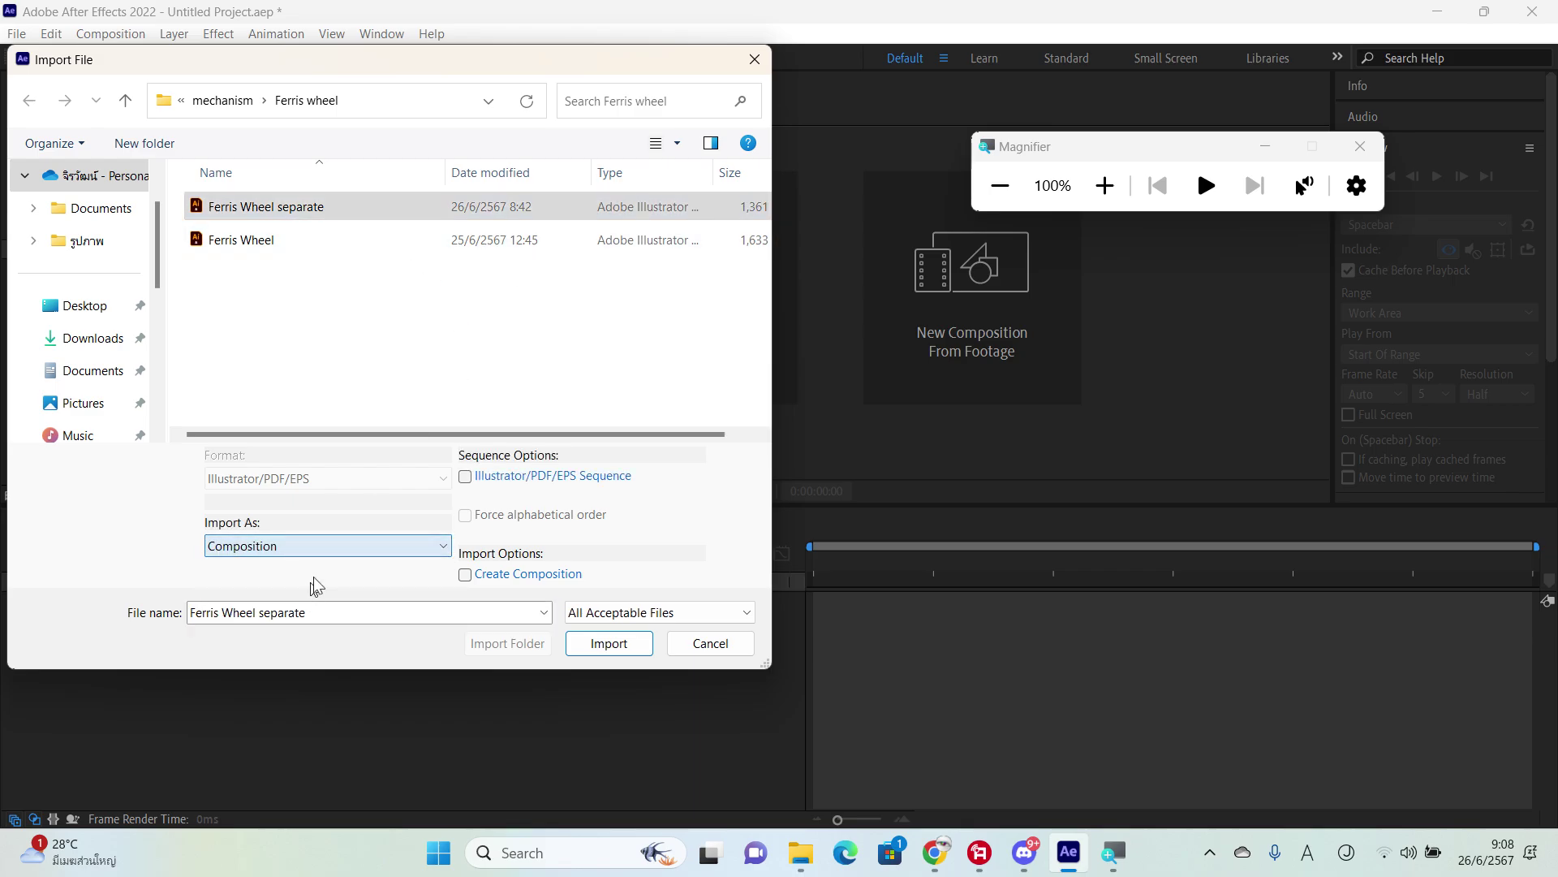
{"action": "left_click", "coordinate": [597, 643]}
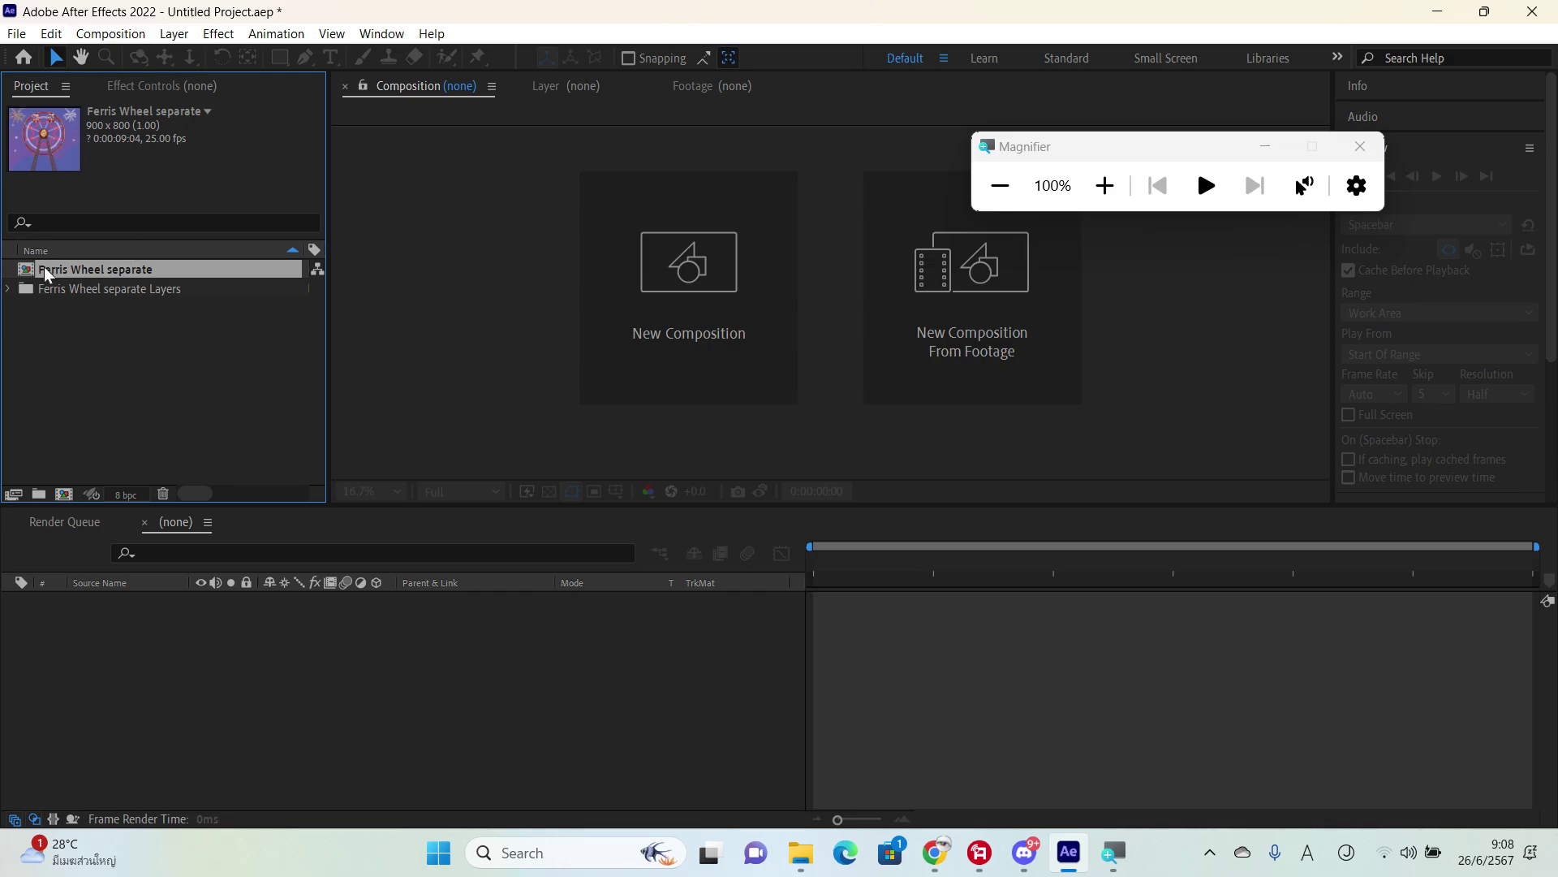
Step: Open the Ferris Wheel separate composition fitted to the viewer and close the Magnifier window
{"action": "double_click", "coordinate": [25, 276]}
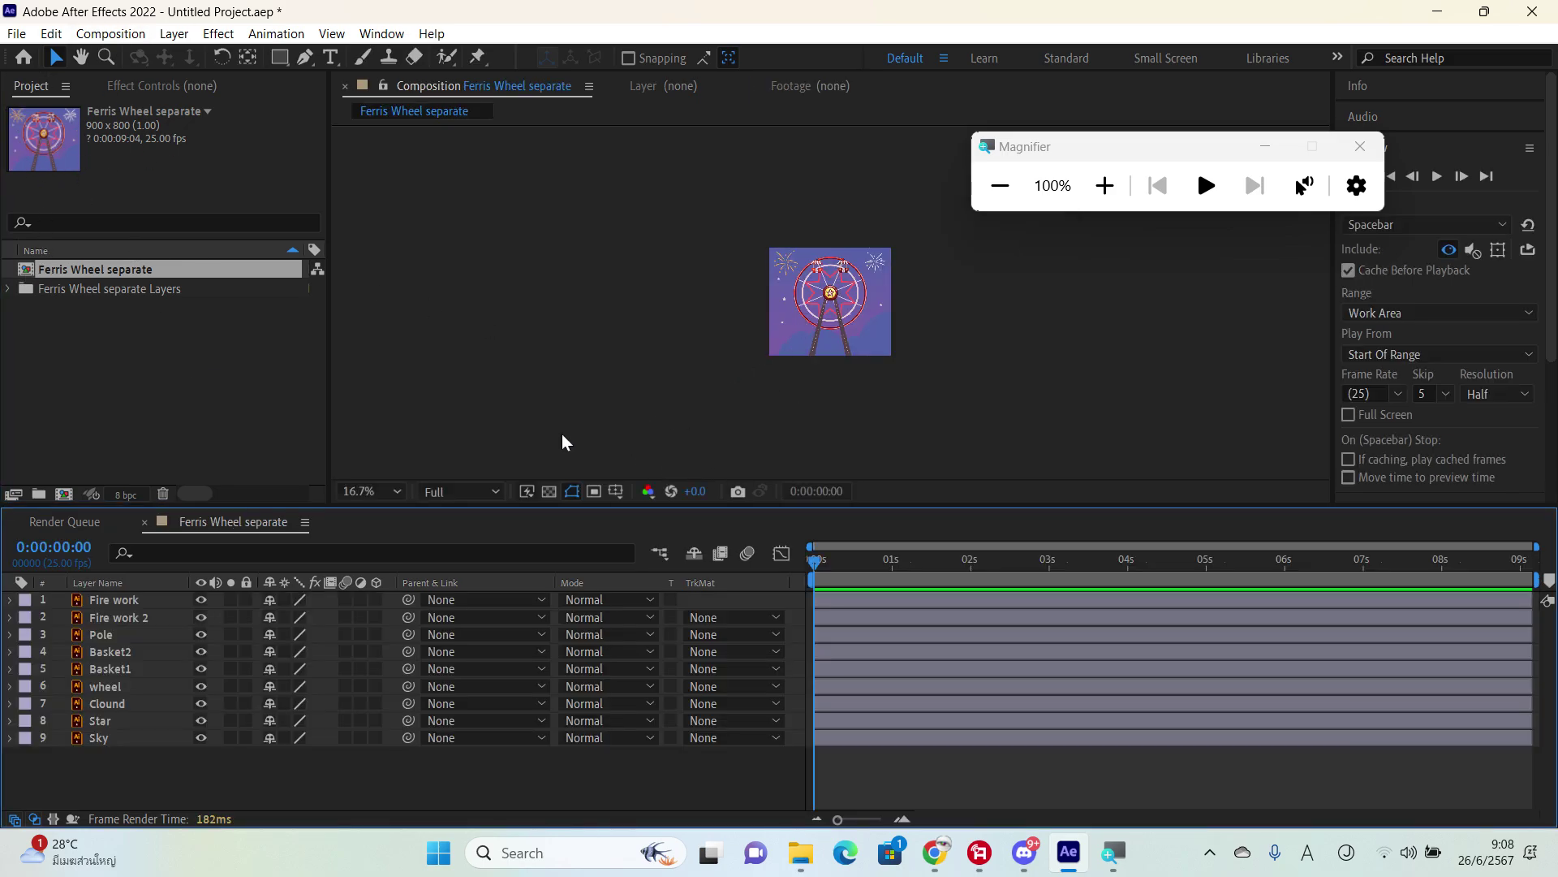
{"action": "left_click", "coordinate": [395, 494]}
{"action": "left_click", "coordinate": [435, 162]}
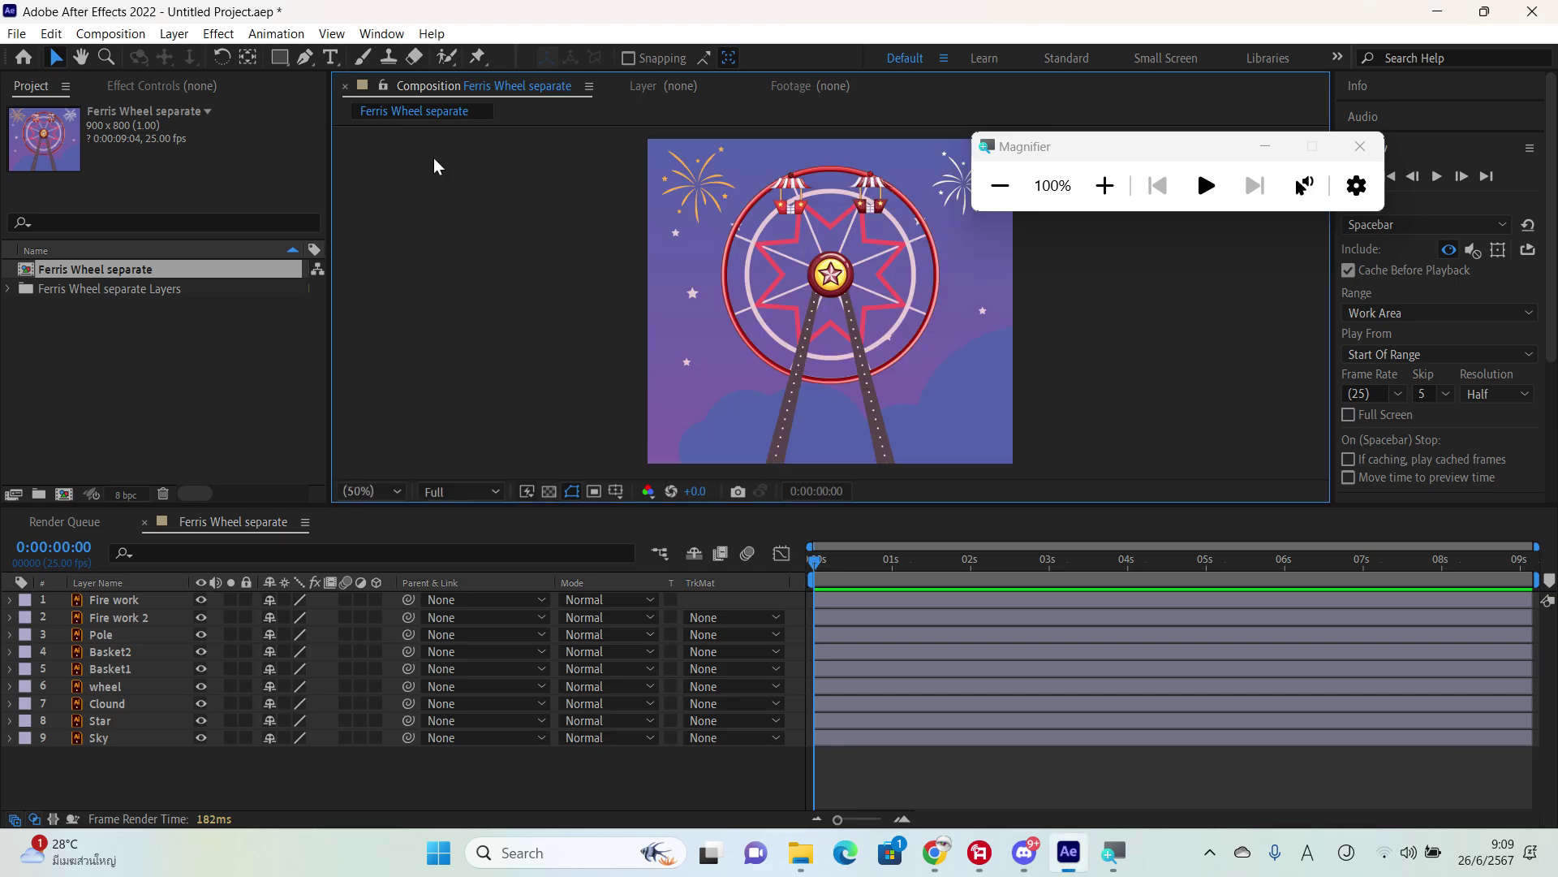
{"action": "left_click", "coordinate": [1370, 150]}
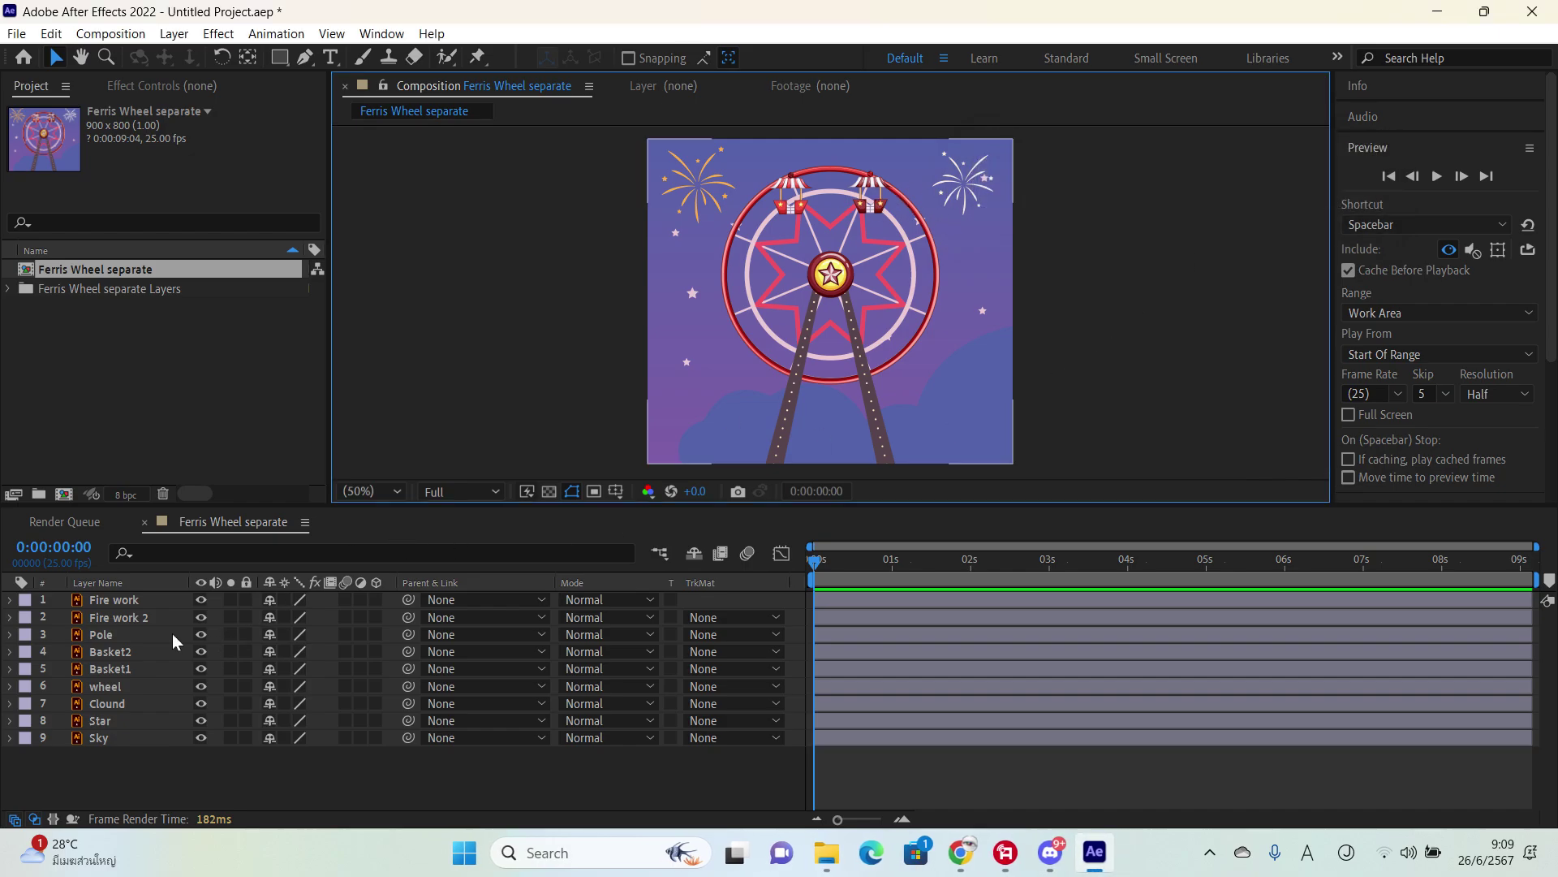
Step: Go through the composition's layers one by one from Sky up to Fire work to review the imported layer structure
{"action": "left_click", "coordinate": [108, 739]}
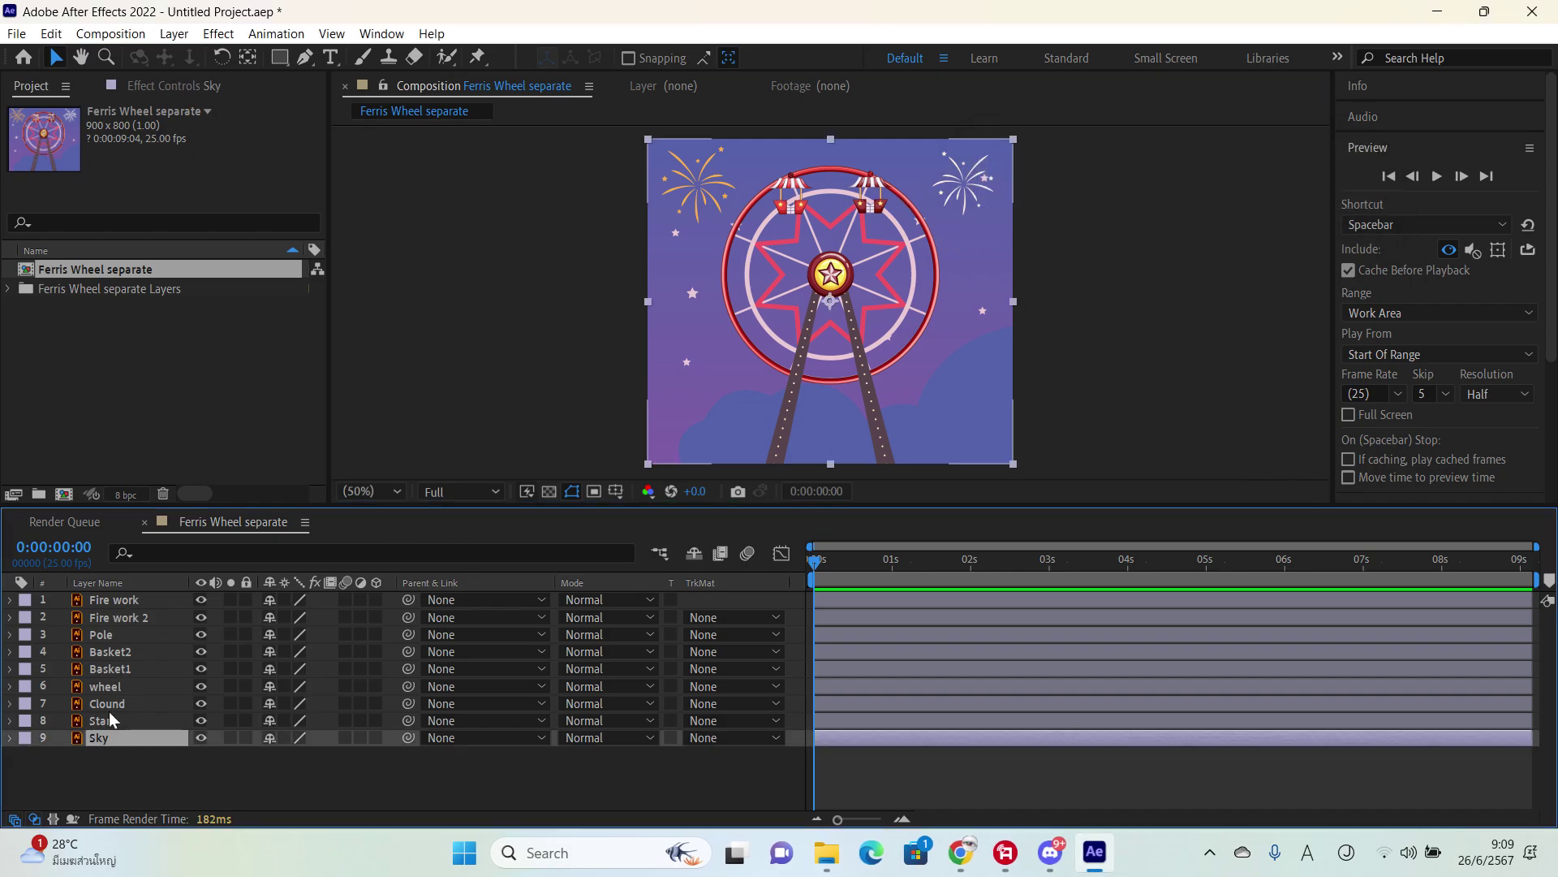
{"action": "left_click", "coordinate": [104, 719]}
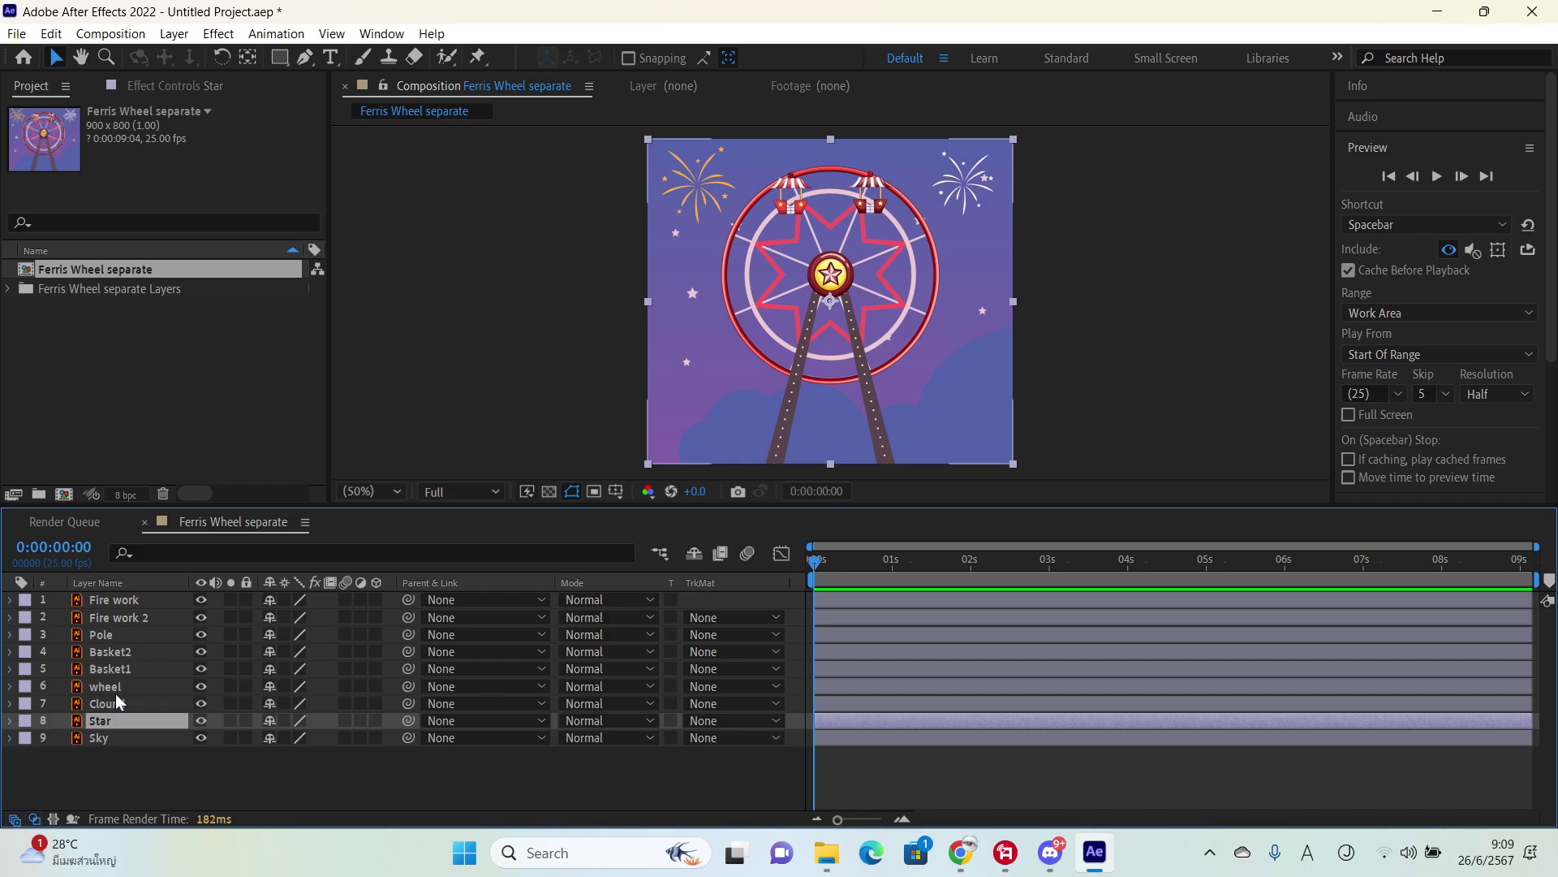
{"action": "left_click", "coordinate": [115, 703]}
{"action": "left_click", "coordinate": [118, 687]}
{"action": "left_click", "coordinate": [120, 669]}
{"action": "left_click", "coordinate": [121, 652]}
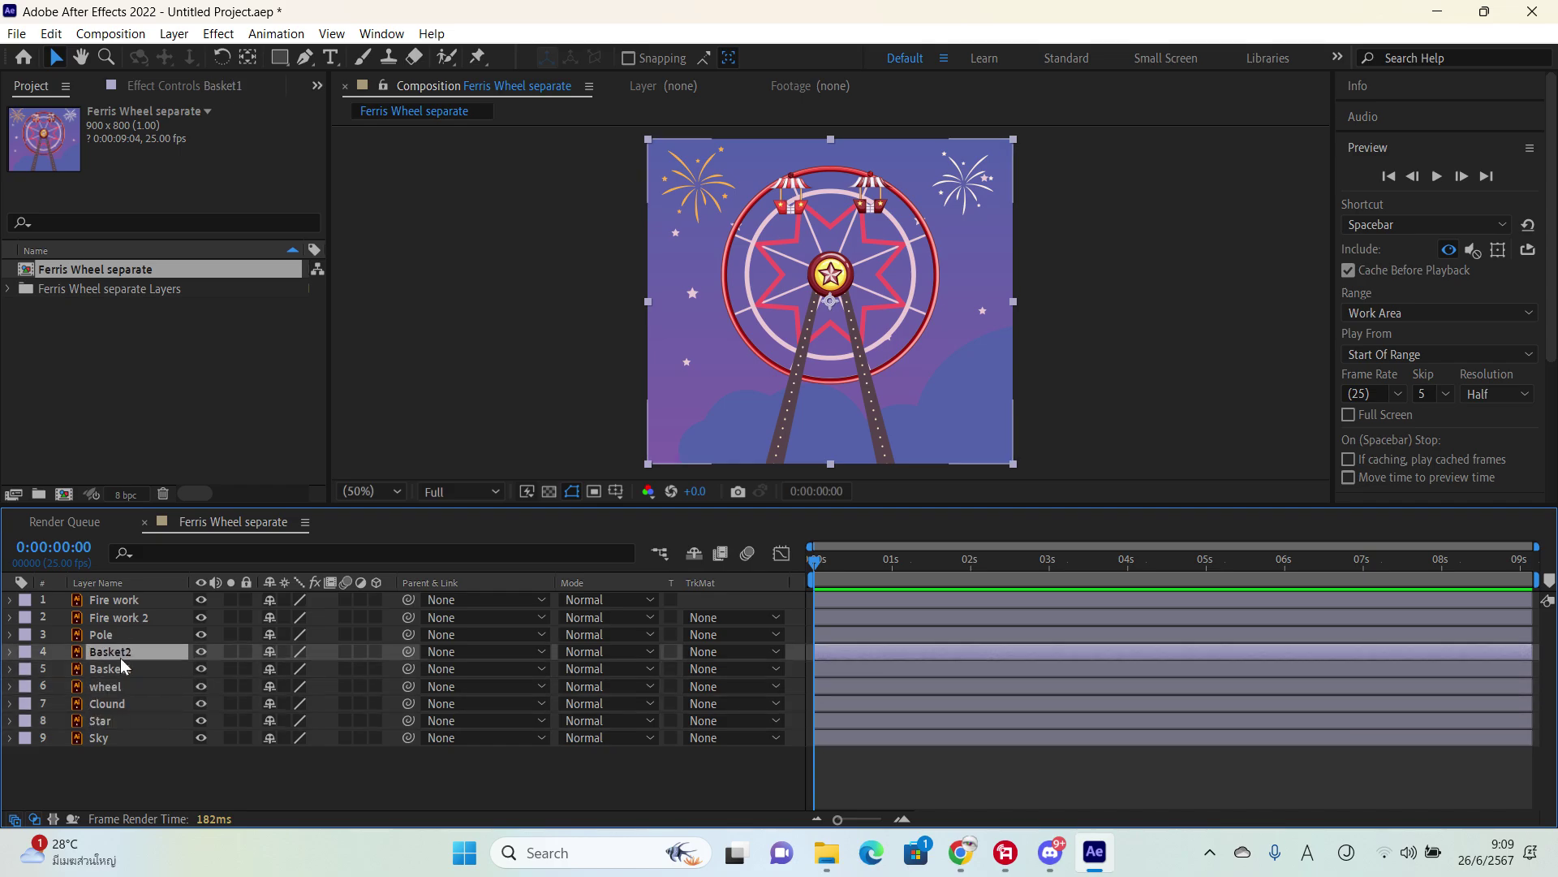
{"action": "left_click", "coordinate": [123, 635]}
{"action": "left_click", "coordinate": [125, 619]}
{"action": "left_click", "coordinate": [126, 601]}
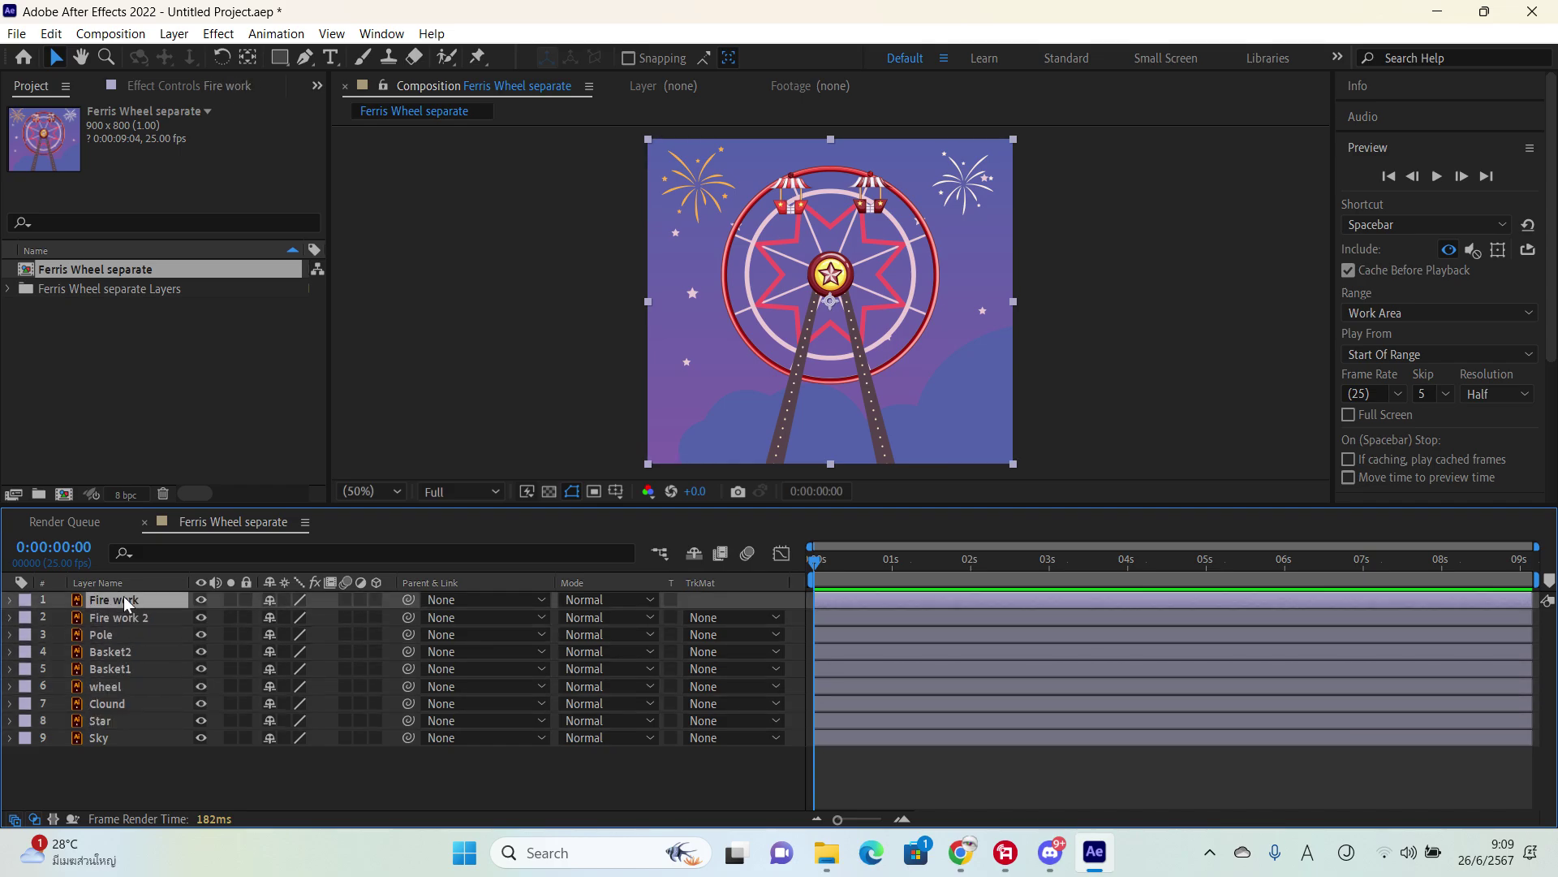
Step: Hide the Sky layer briefly and show it again to check its artwork
{"action": "left_click", "coordinate": [99, 737]}
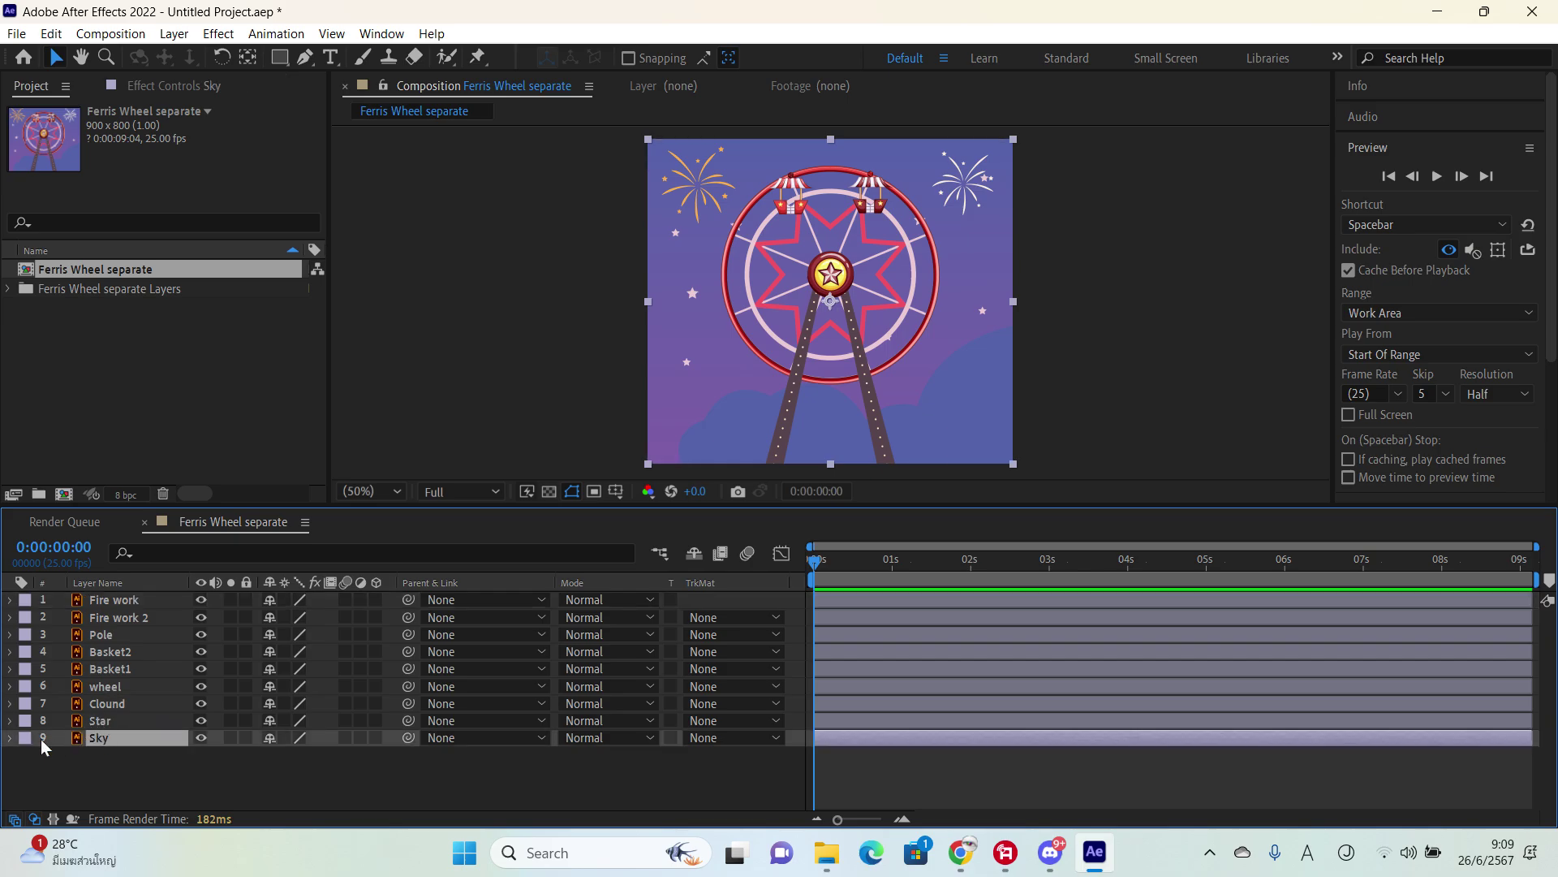
{"action": "left_click", "coordinate": [201, 737]}
{"action": "left_click", "coordinate": [201, 737]}
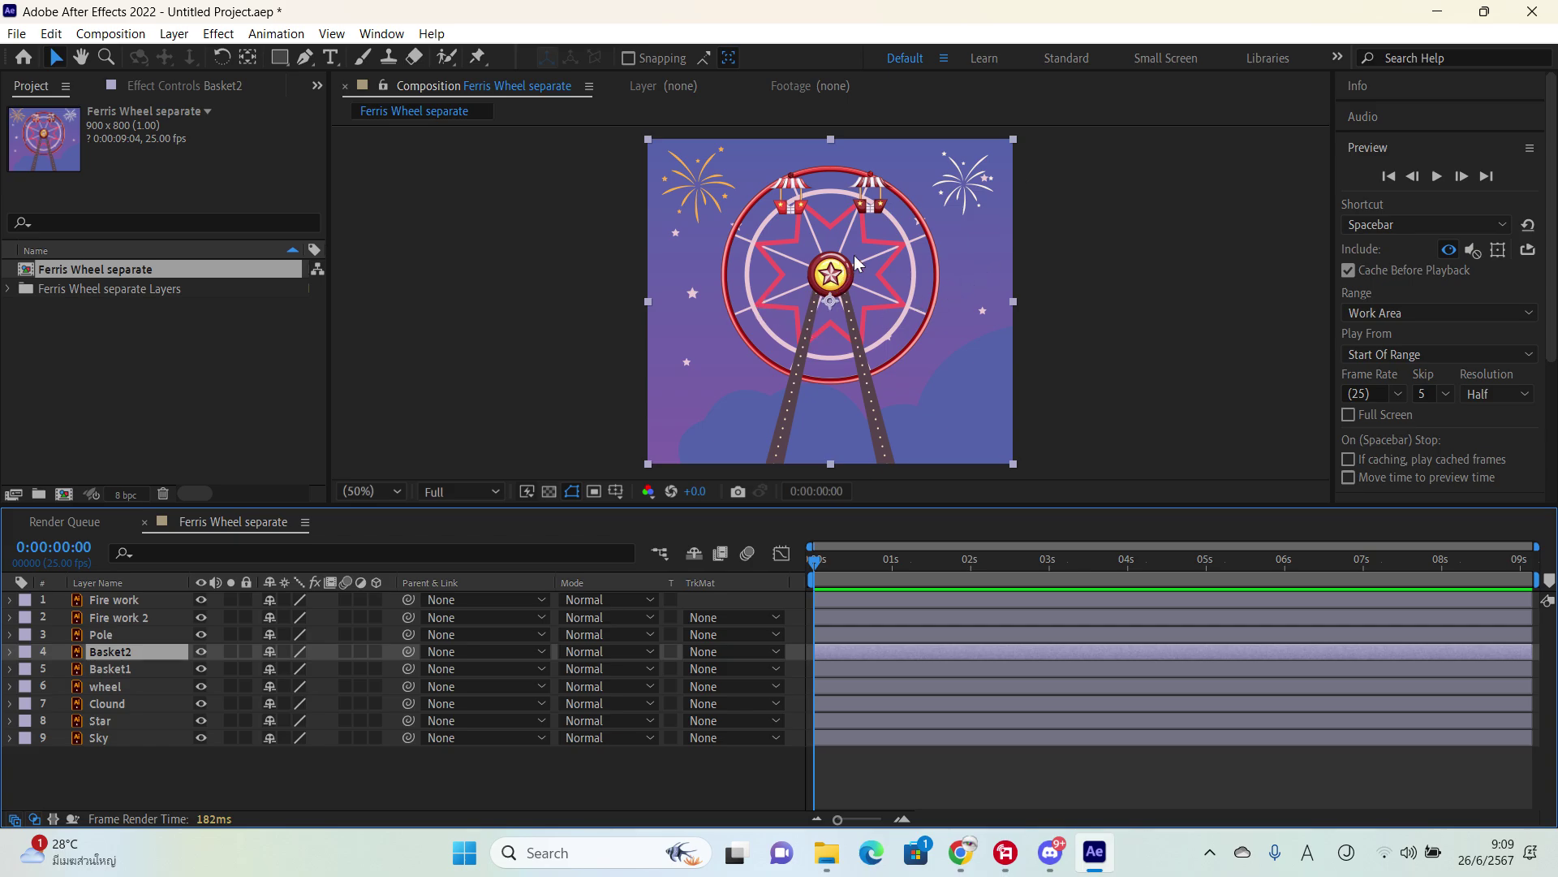
Step: Enlarge the viewer area and examine the wheel's hub and the selected layer's anchor point up close
{"action": "scroll", "coordinate": [850, 259], "scroll_direction": "up", "scroll_amount": 4}
{"action": "scroll", "coordinate": [849, 259], "scroll_direction": "down", "scroll_amount": 6}
{"action": "scroll", "coordinate": [850, 260], "scroll_direction": "up", "scroll_amount": 4}
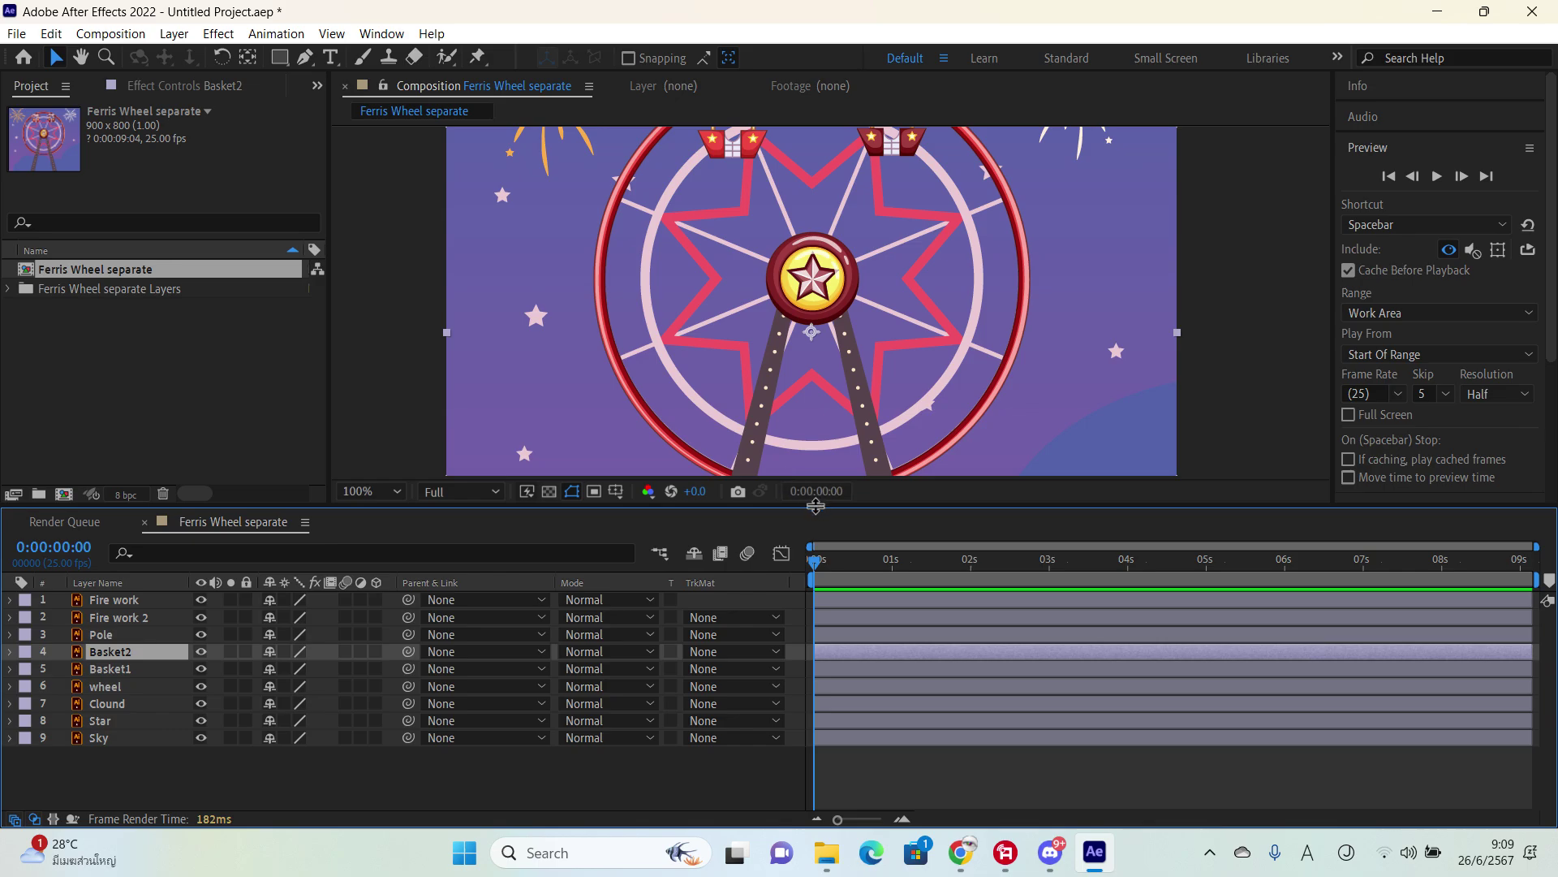
{"action": "left_click_drag", "start_coordinate": [816, 506], "coordinate": [817, 615]}
{"action": "scroll", "coordinate": [852, 361], "scroll_direction": "down", "scroll_amount": 1}
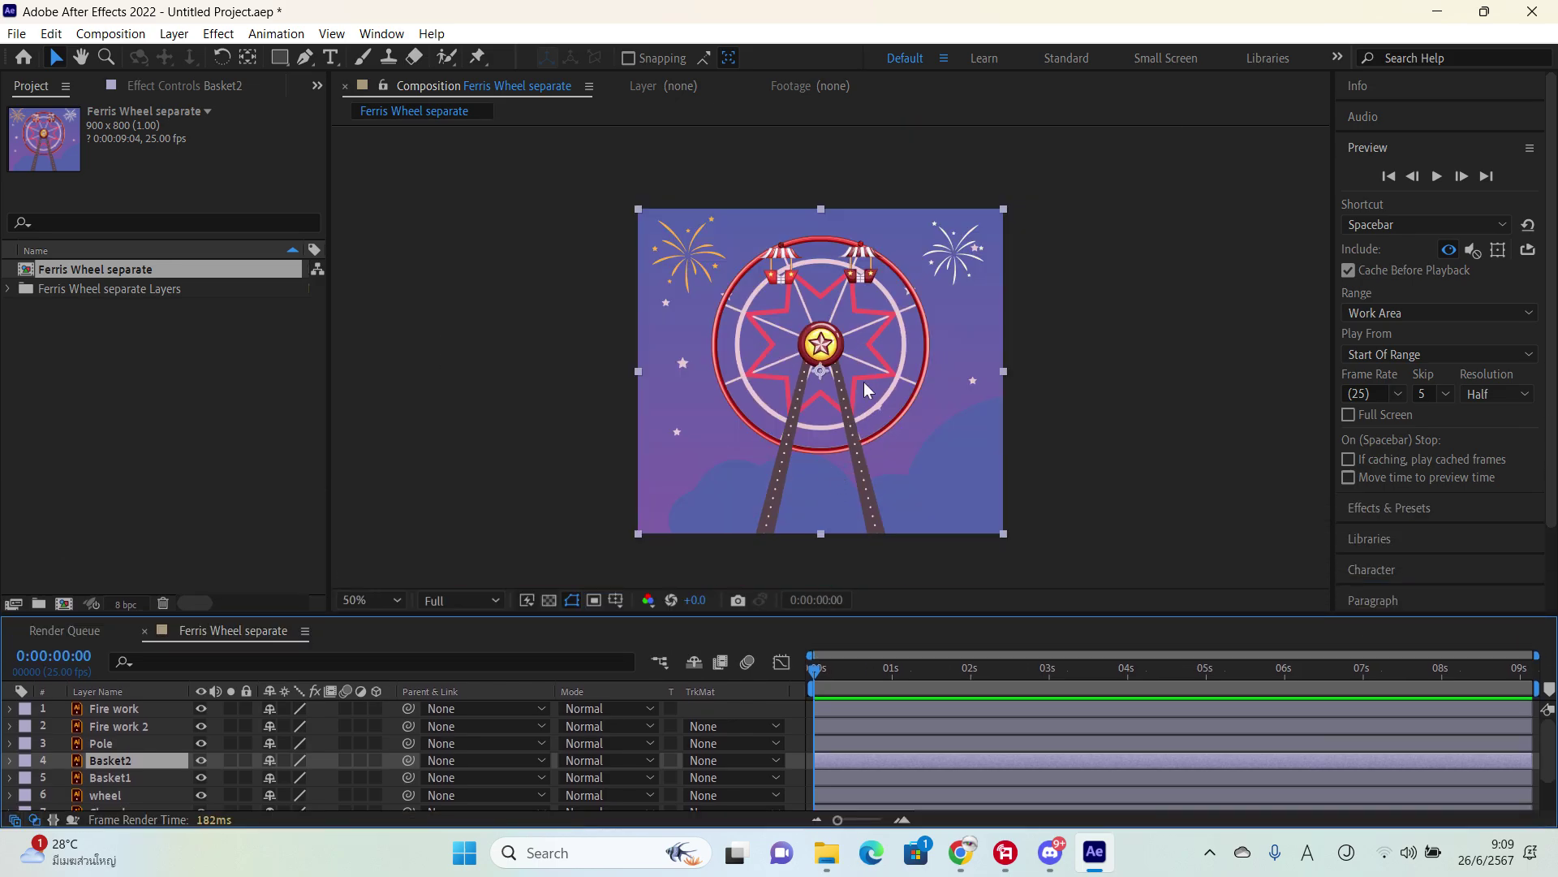
{"action": "scroll", "coordinate": [857, 359], "scroll_direction": "up", "scroll_amount": 4}
{"action": "left_click_drag", "start_coordinate": [823, 362], "coordinate": [836, 361]}
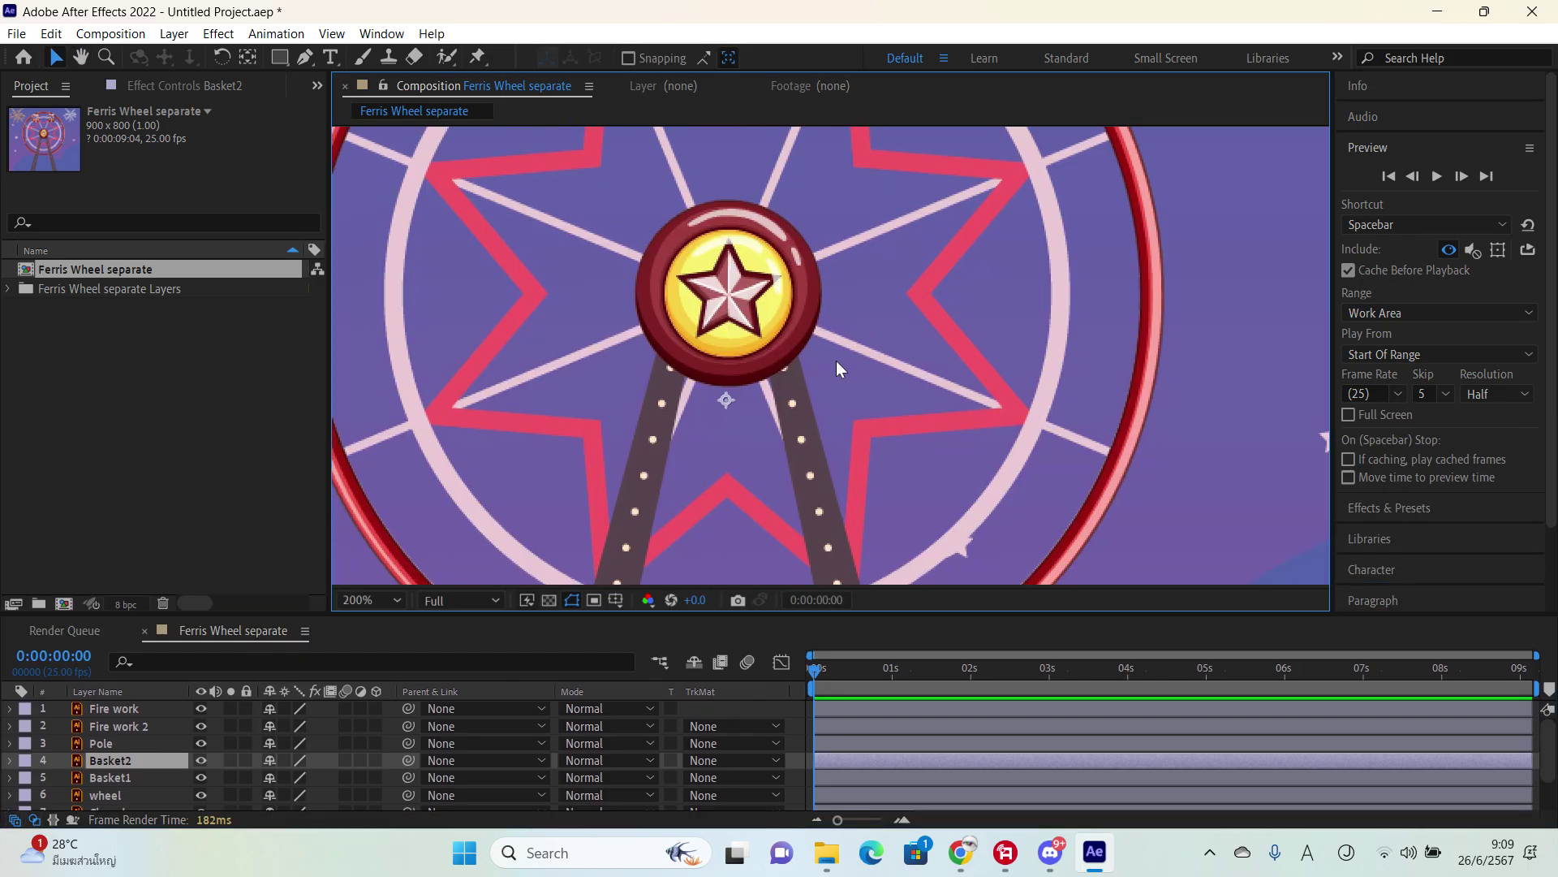
Step: Check the composition settings without changing them, and inspect the wheel and baskets with the timeline area enlarged again
{"action": "key", "text": "ctrl+k"}
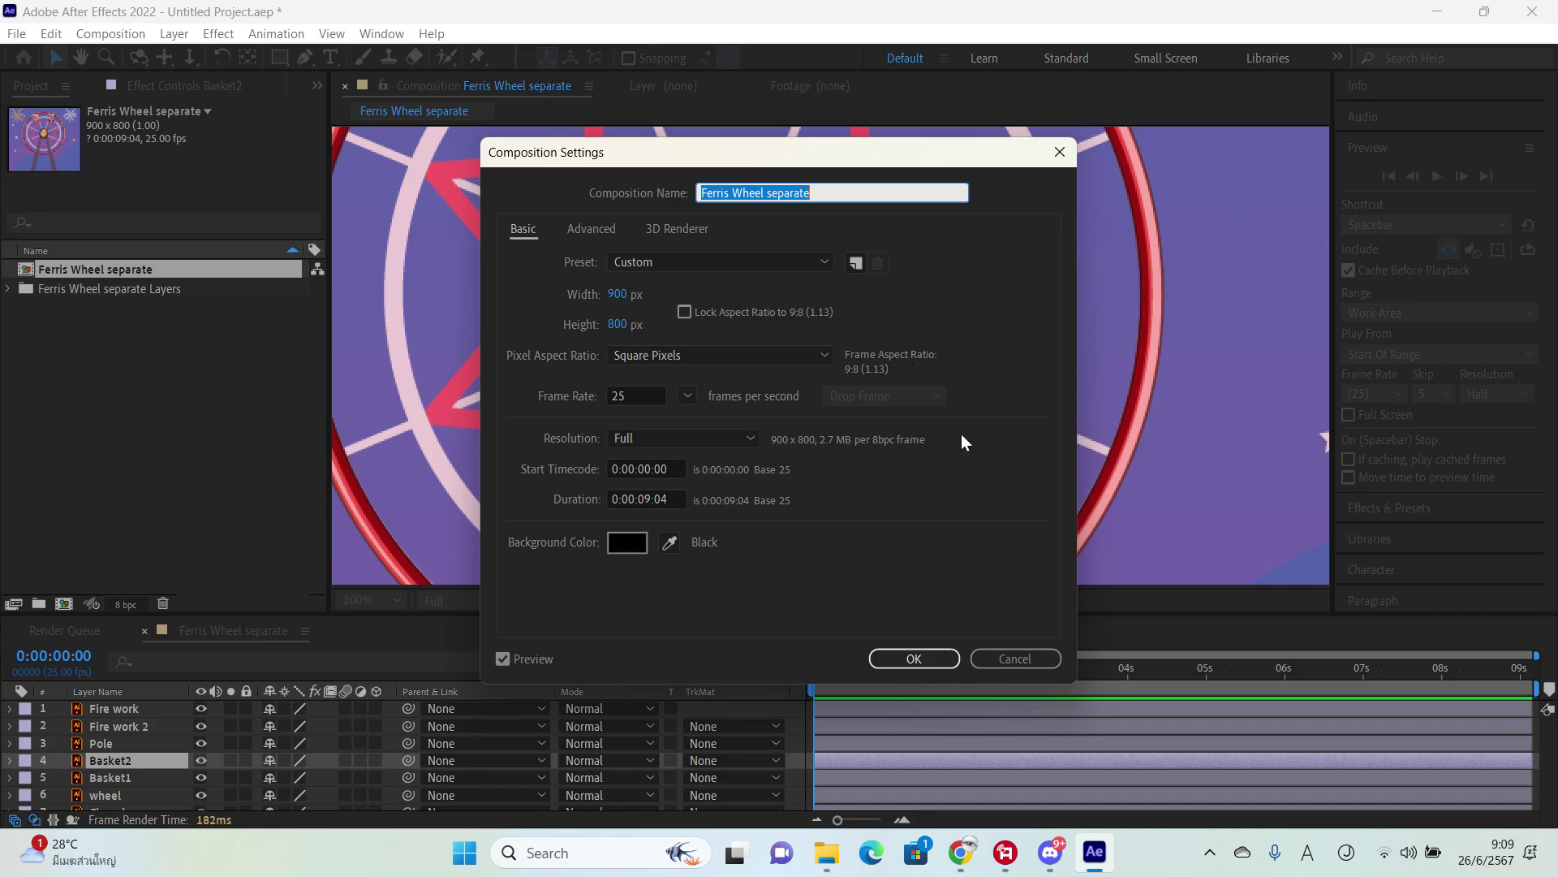
{"action": "left_click", "coordinate": [1010, 659]}
{"action": "left_click_drag", "start_coordinate": [795, 328], "coordinate": [850, 297]}
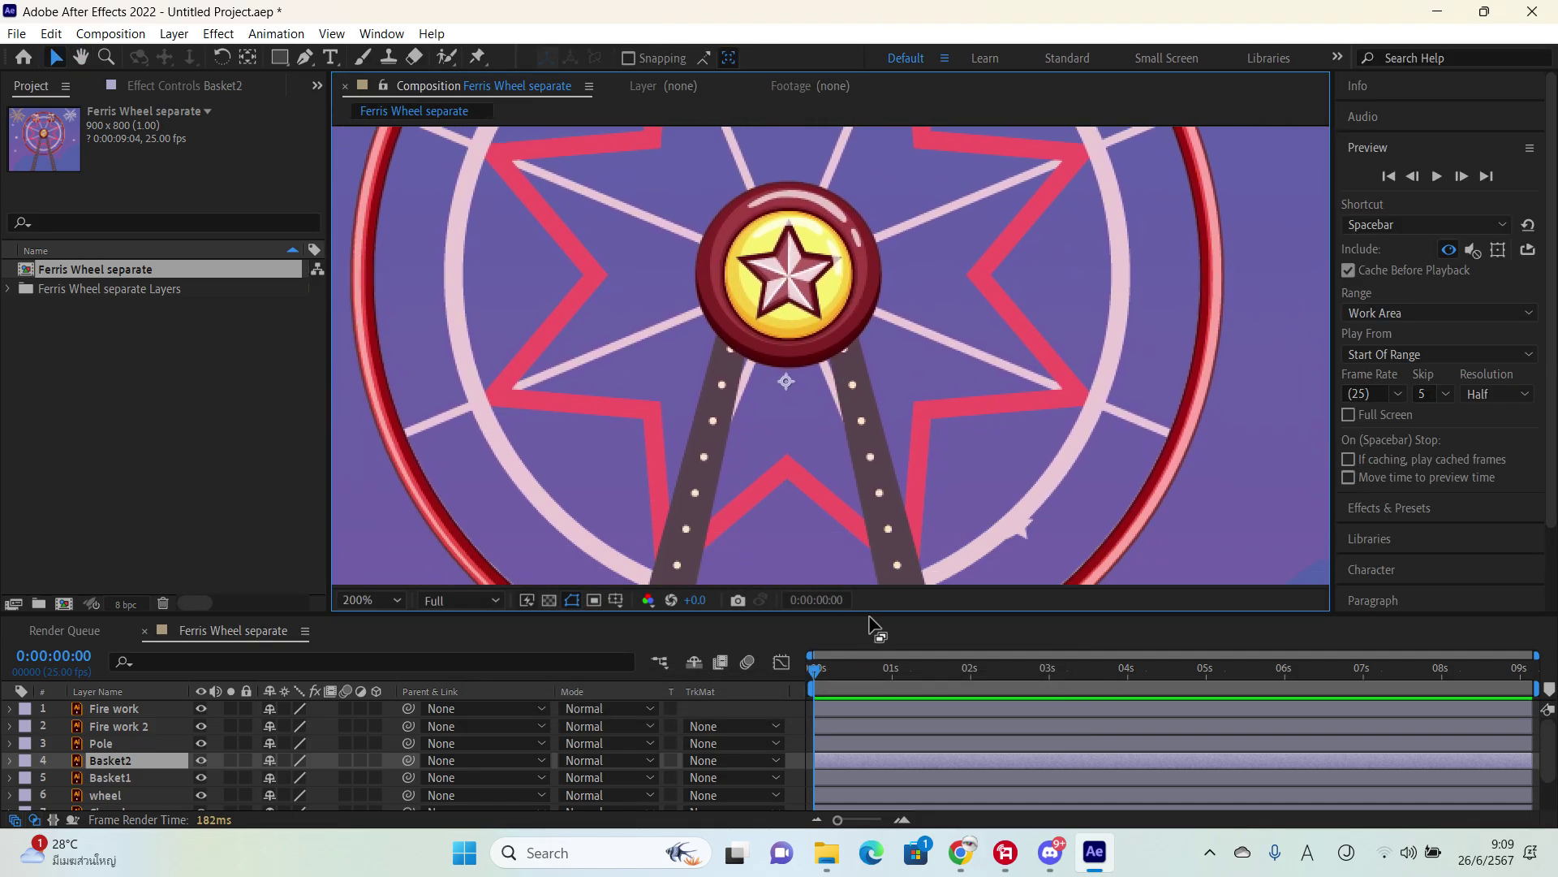
{"action": "left_click_drag", "start_coordinate": [871, 613], "coordinate": [874, 517]}
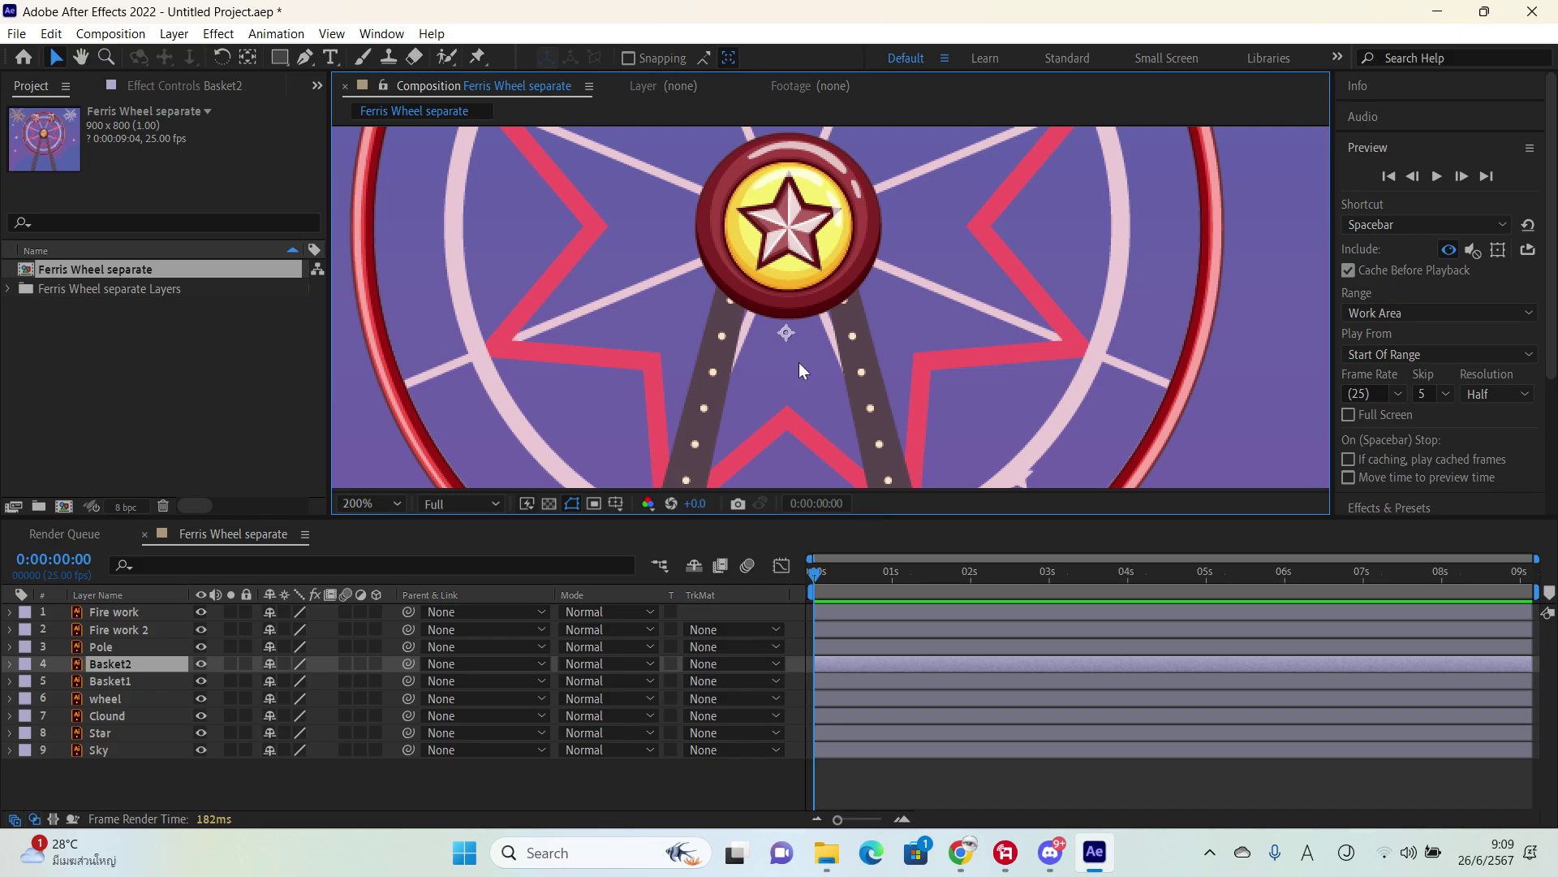
{"action": "left_click_drag", "start_coordinate": [795, 307], "coordinate": [808, 467]}
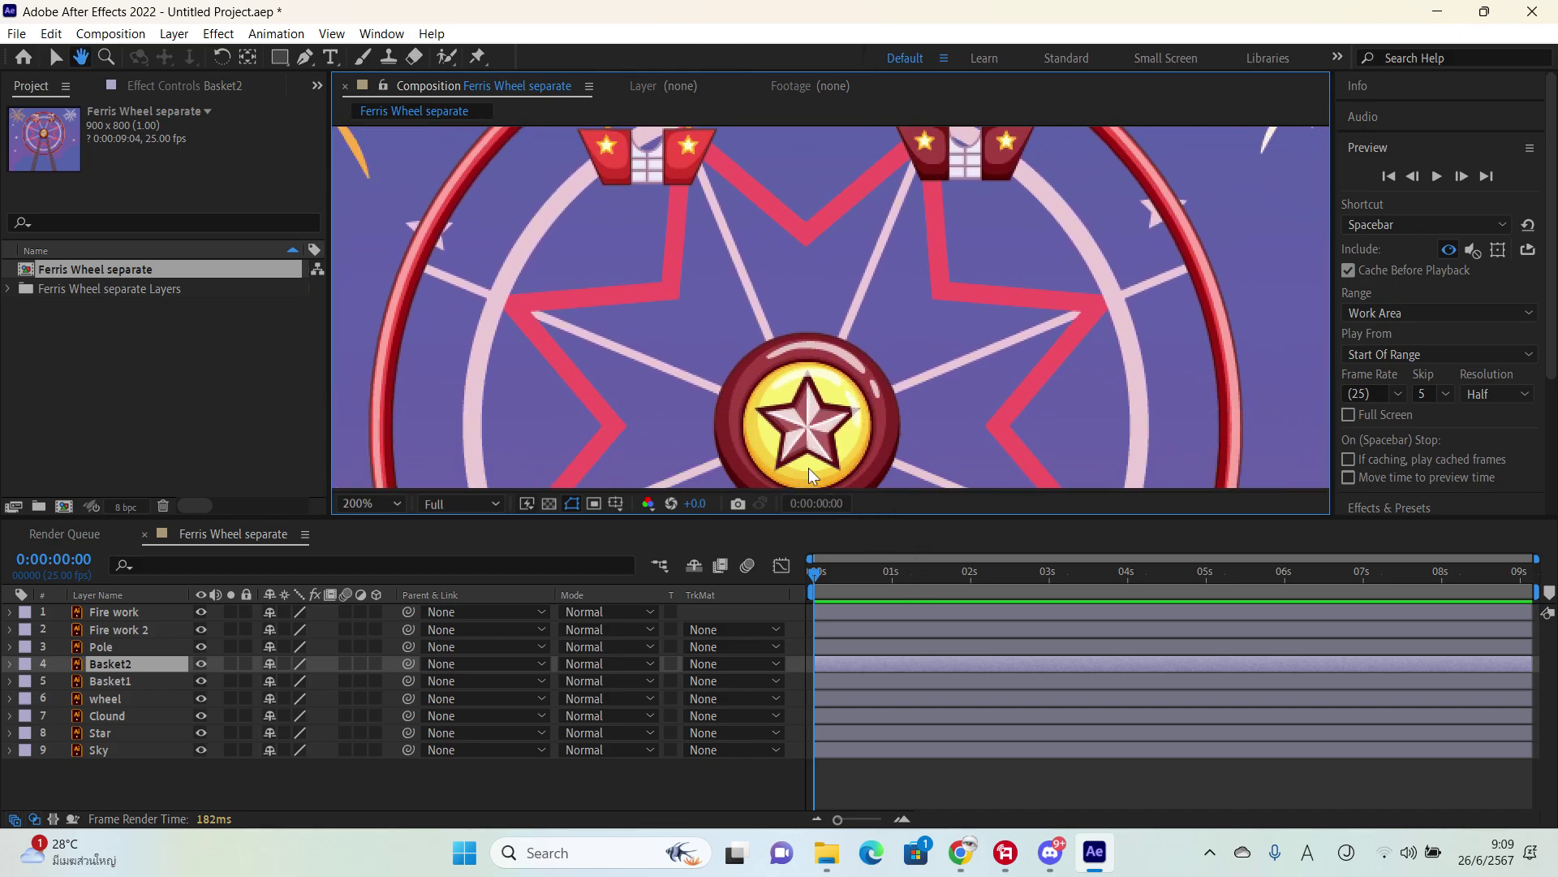
{"action": "scroll", "coordinate": [798, 375], "scroll_direction": "down", "scroll_amount": 4}
{"action": "scroll", "coordinate": [799, 375], "scroll_direction": "up", "scroll_amount": 2}
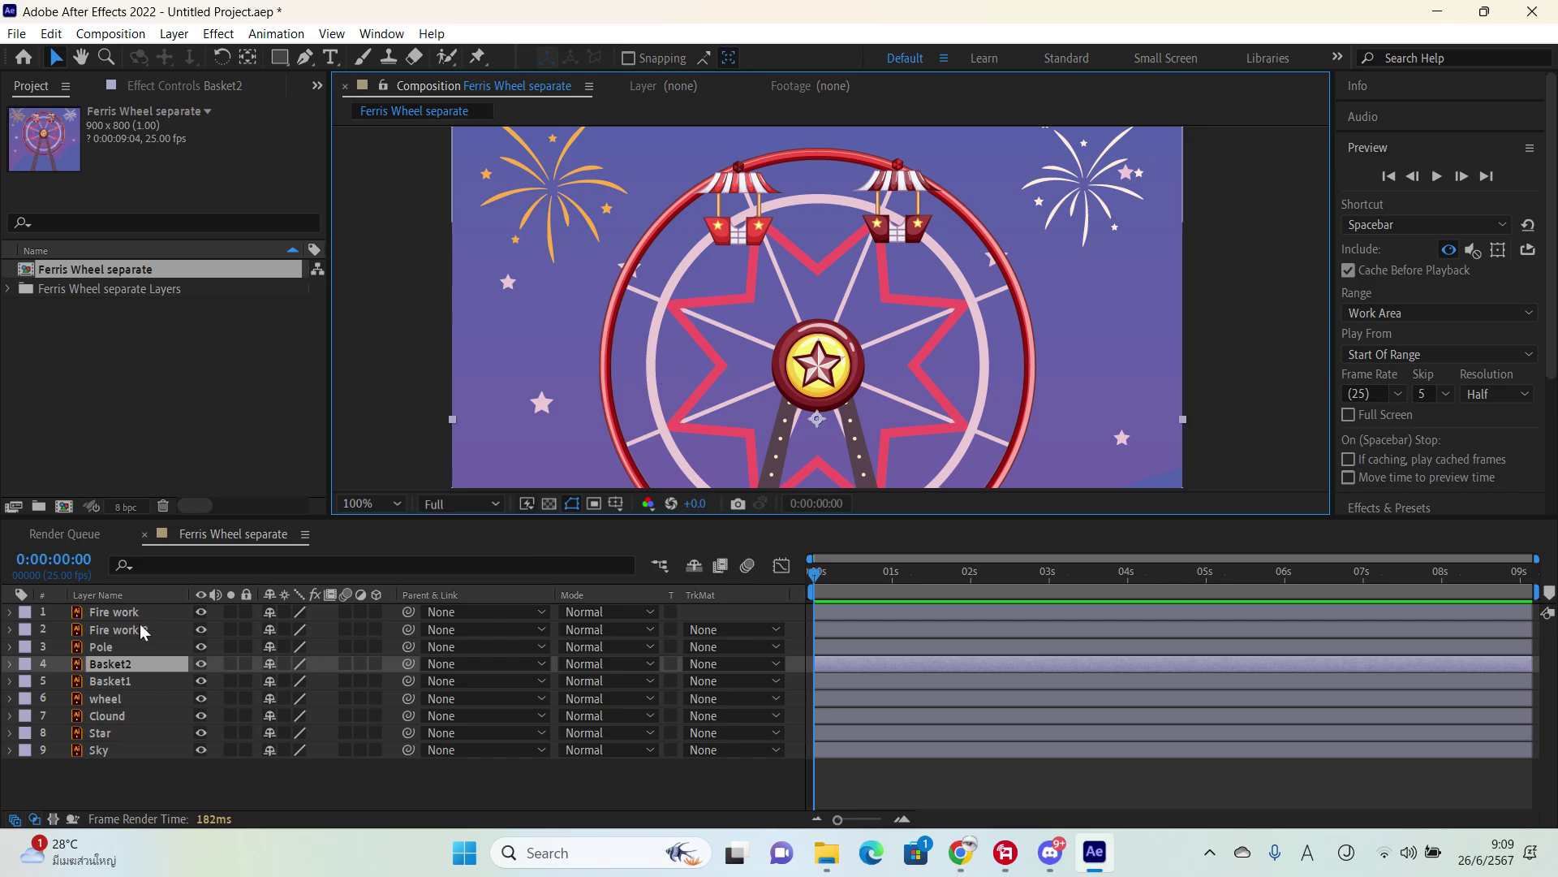
Step: Reveal the wheel layer's Rotation, try turning the wheel to 36° about its current anchor point, and undo the test rotations
{"action": "left_click", "coordinate": [111, 699]}
{"action": "key", "text": "r"}
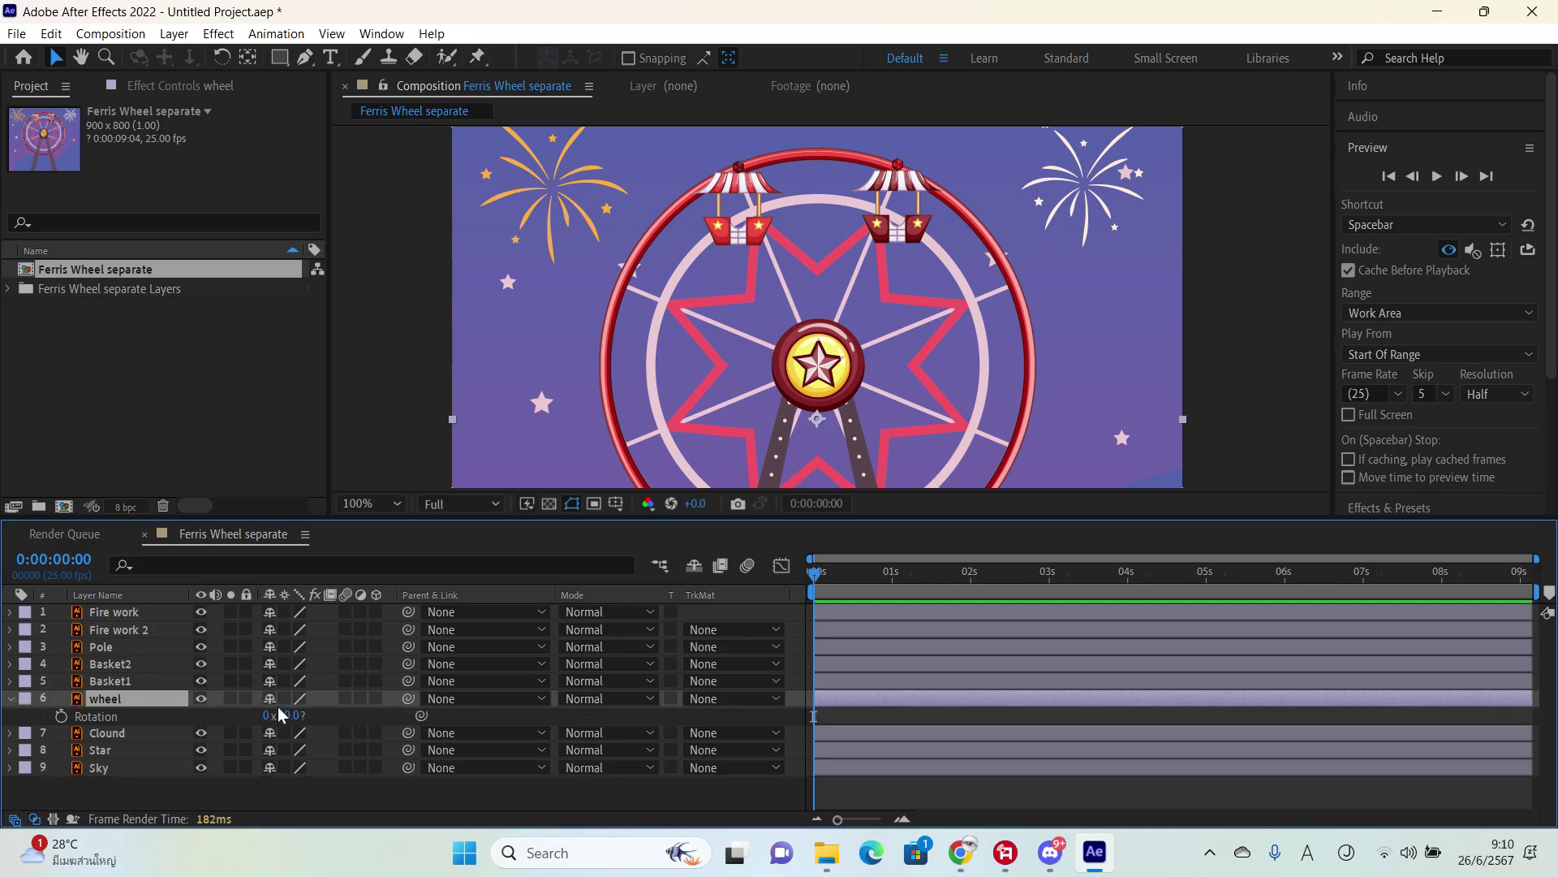
{"action": "left_click_drag", "start_coordinate": [293, 715], "coordinate": [280, 678]}
{"action": "scroll", "coordinate": [641, 406], "scroll_direction": "down", "scroll_amount": 2}
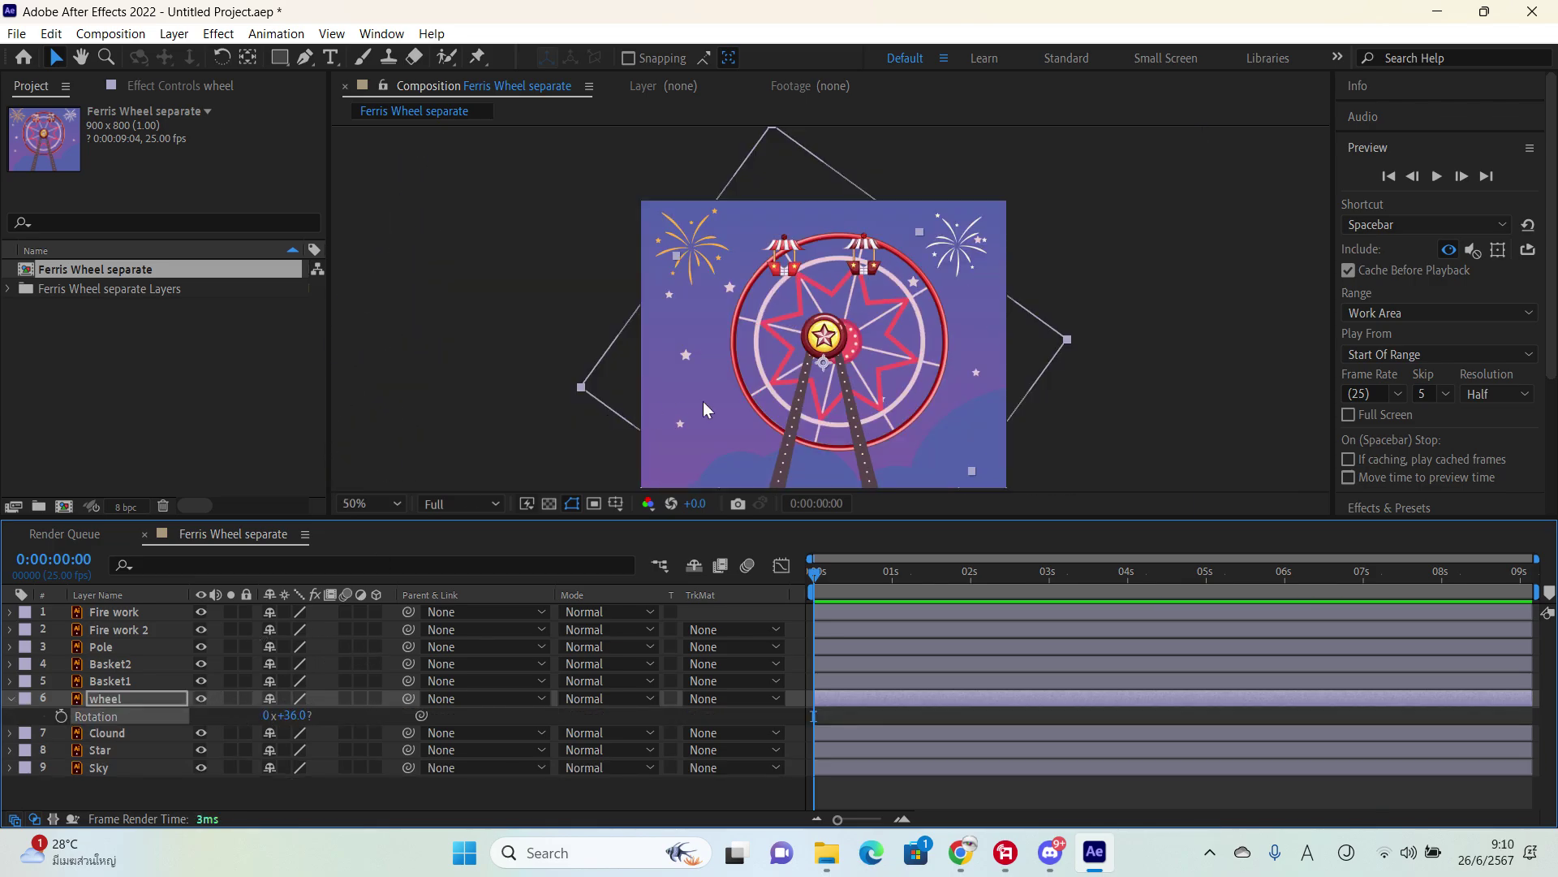
{"action": "left_click_drag", "start_coordinate": [744, 329], "coordinate": [682, 270]}
{"action": "key", "text": "ctrl+z"}
{"action": "key", "text": "ctrl+z"}
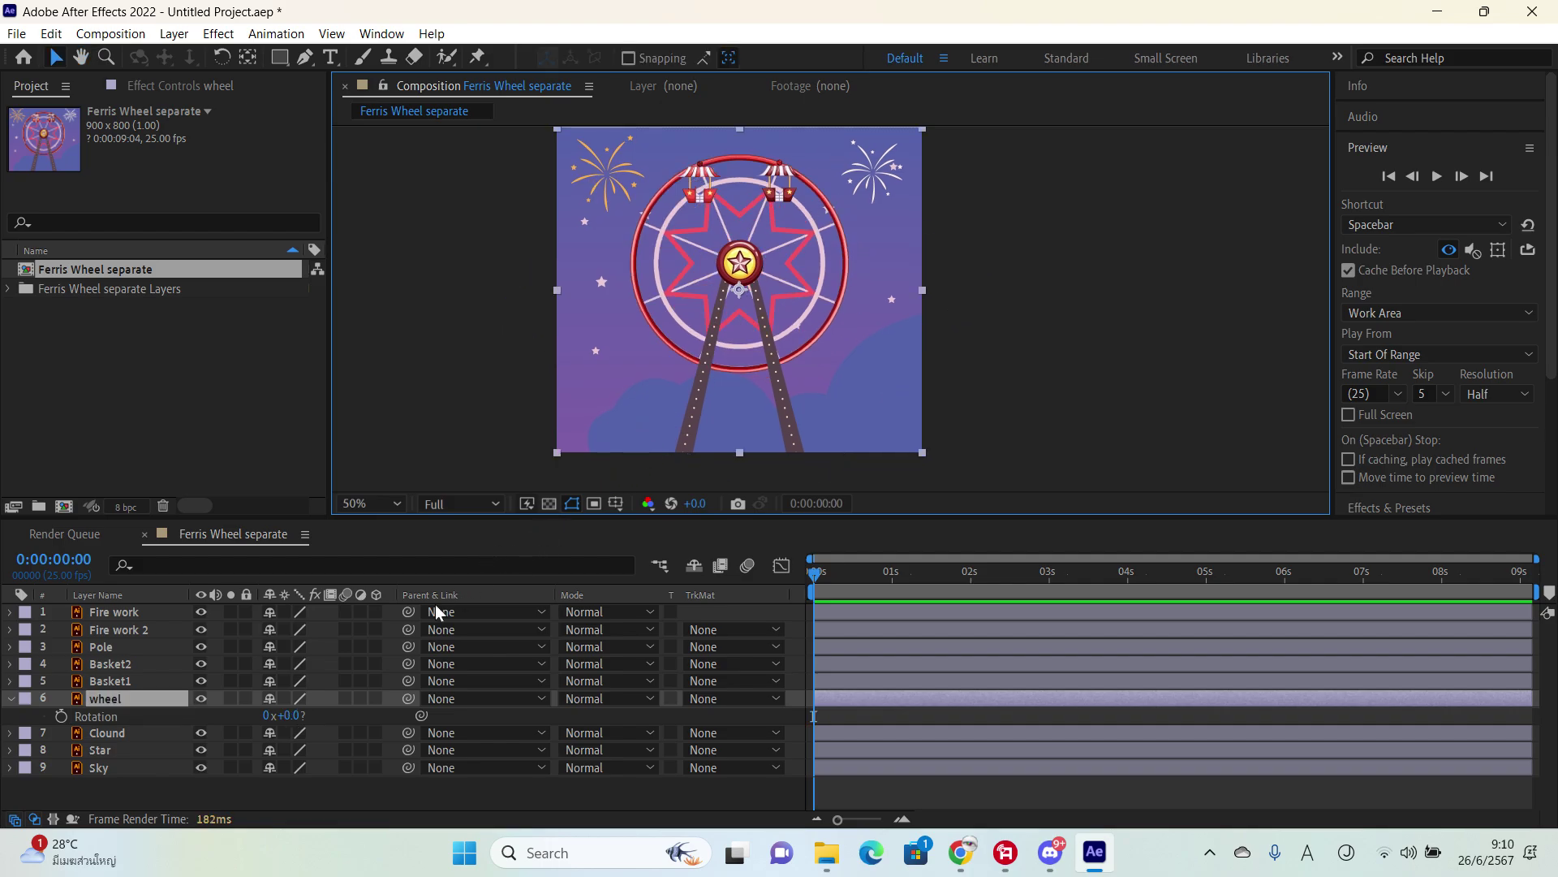
{"action": "left_click_drag", "start_coordinate": [297, 715], "coordinate": [283, 669]}
{"action": "key", "text": "ctrl+z"}
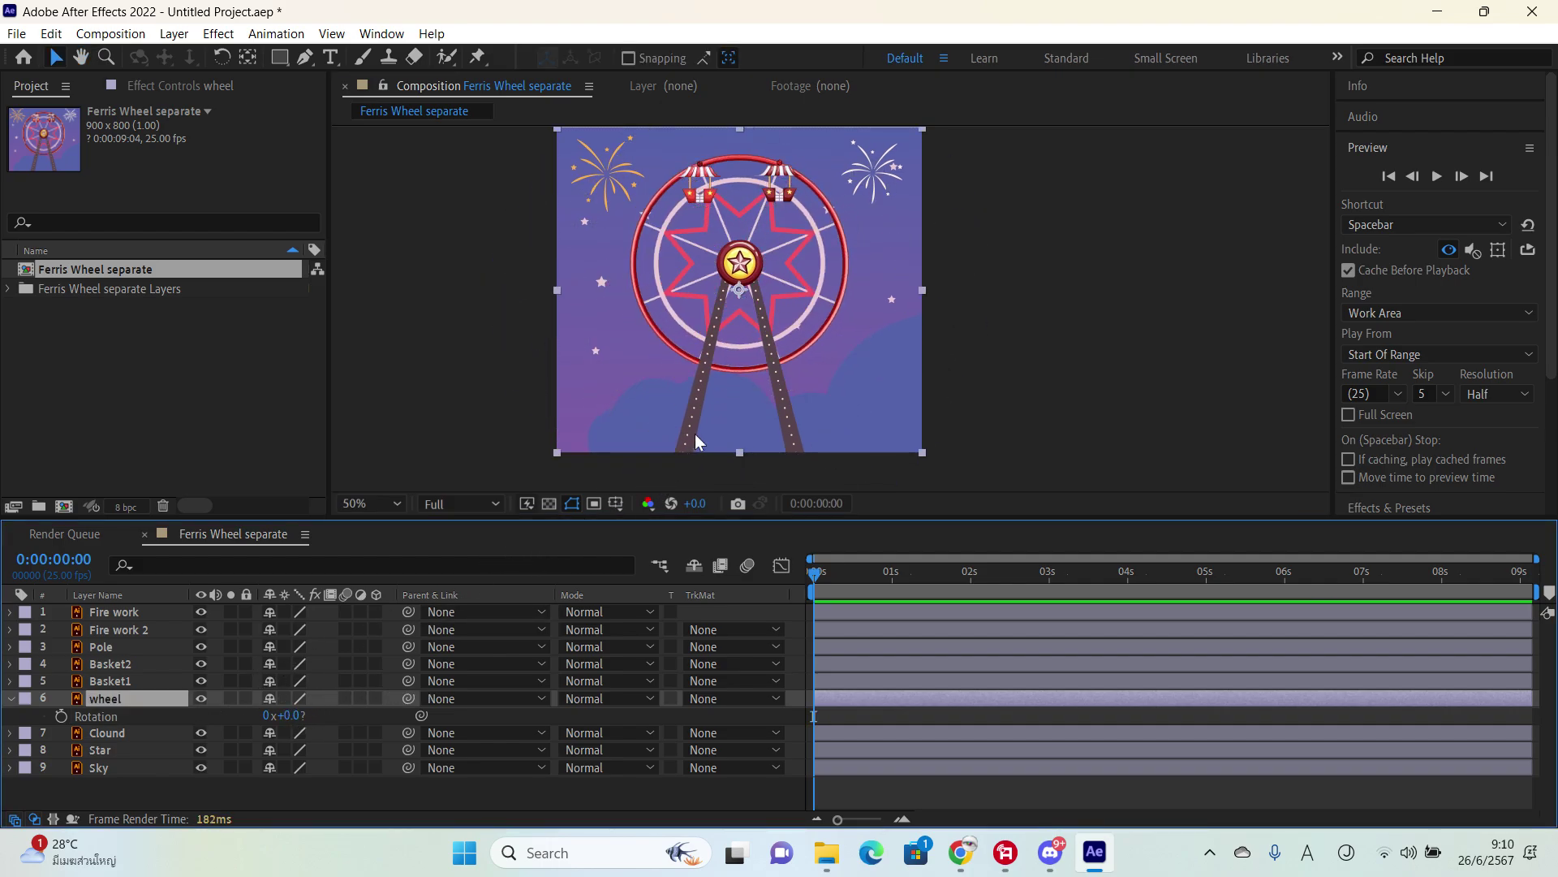
Step: Move the wheel layer's anchor point to the centre of the star on the wheel's hub
{"action": "key", "text": "y"}
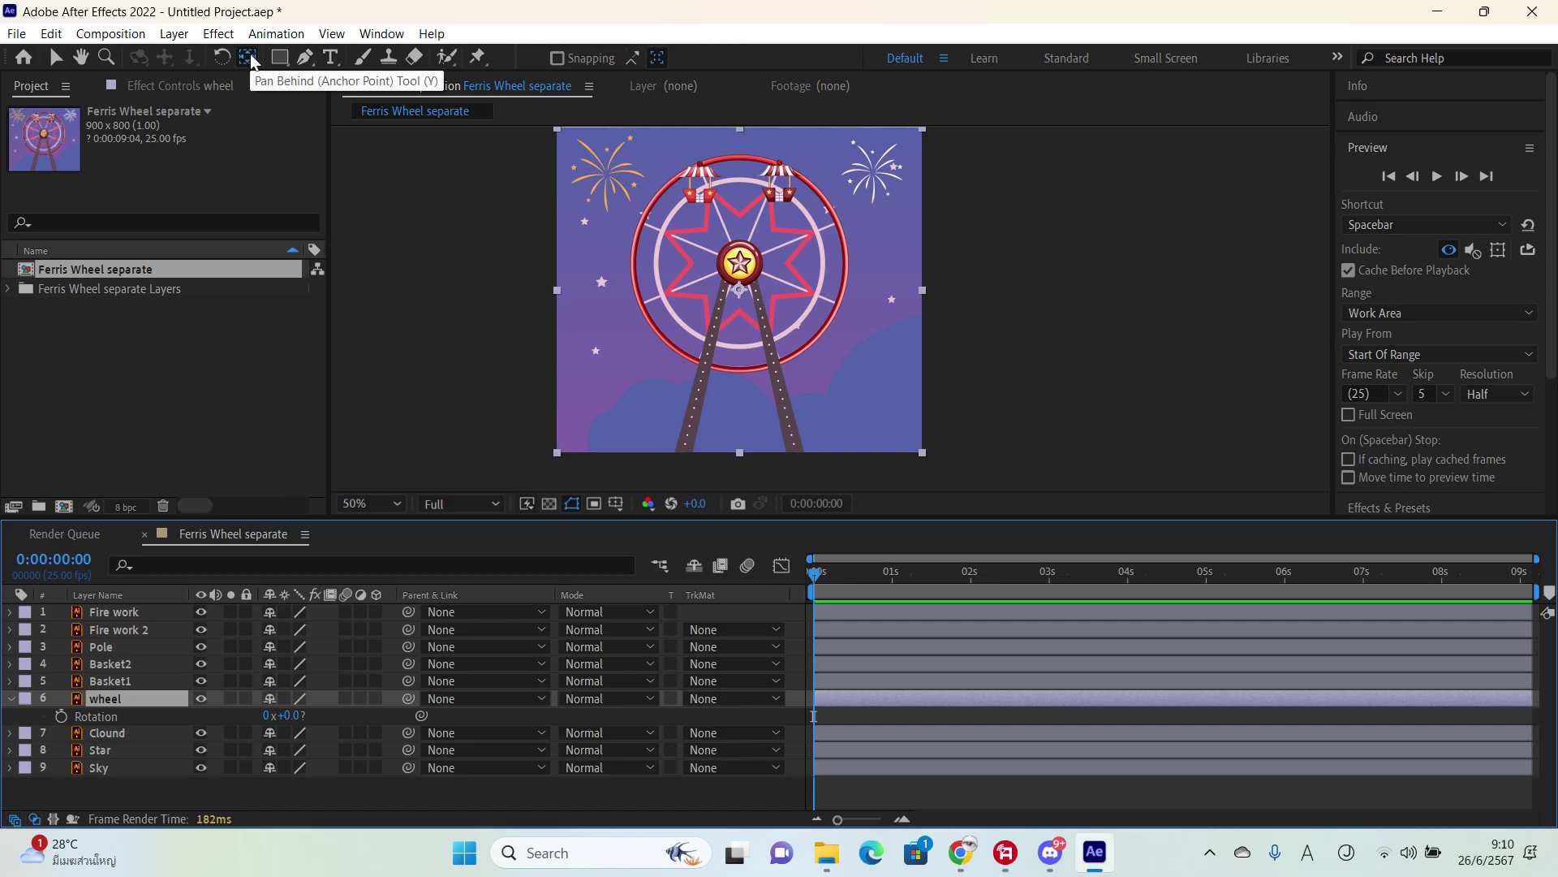
{"action": "scroll", "coordinate": [747, 286], "scroll_direction": "up", "scroll_amount": 6}
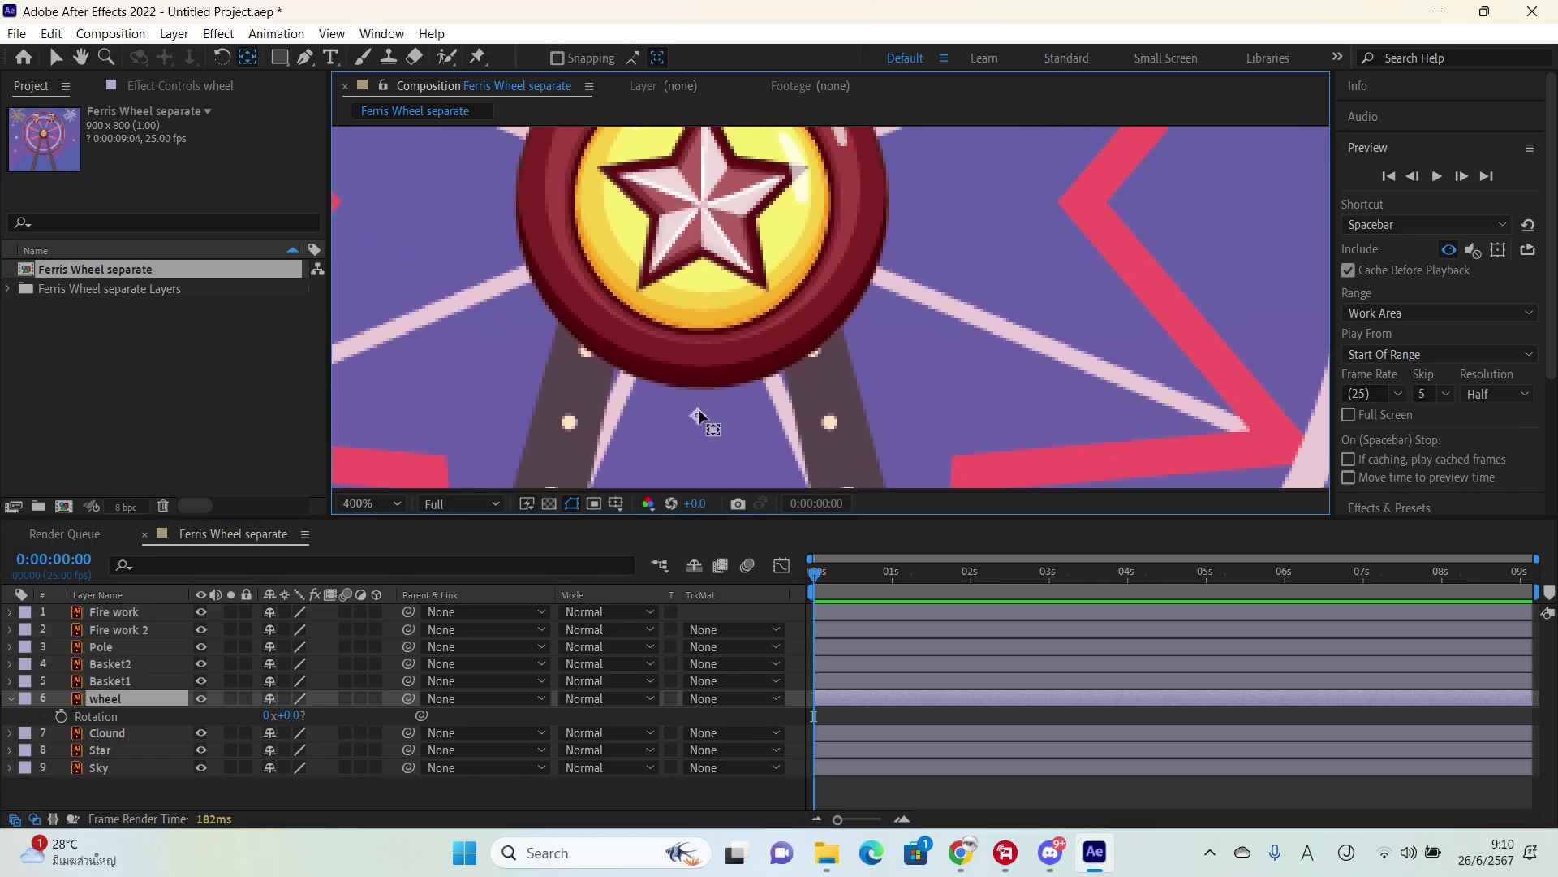
{"action": "left_click_drag", "start_coordinate": [697, 416], "coordinate": [709, 219]}
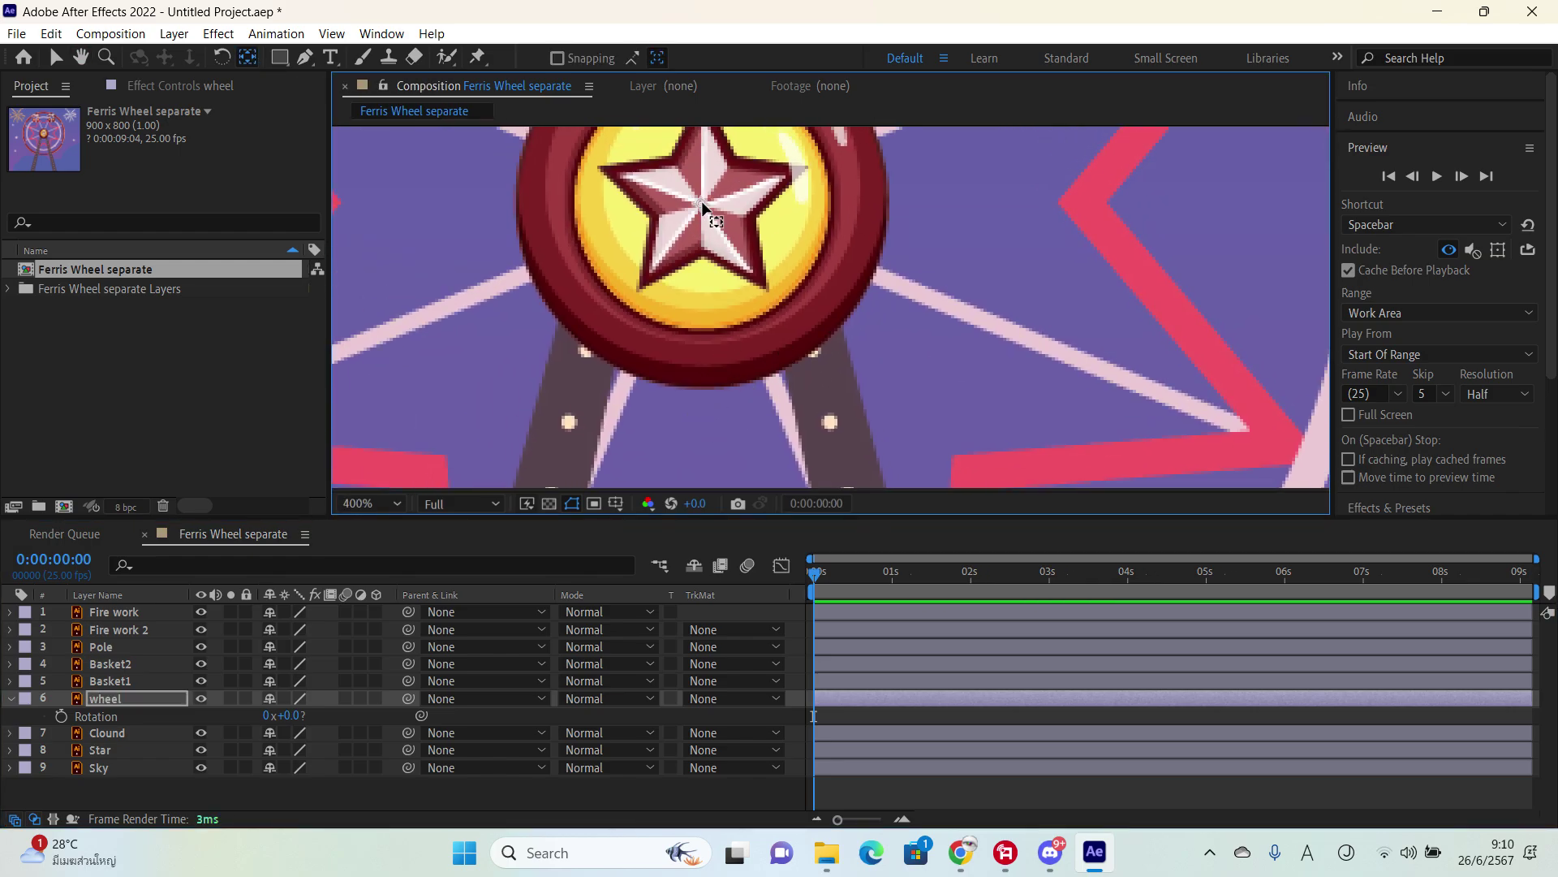
{"action": "scroll", "coordinate": [754, 221], "scroll_direction": "down", "scroll_amount": 5}
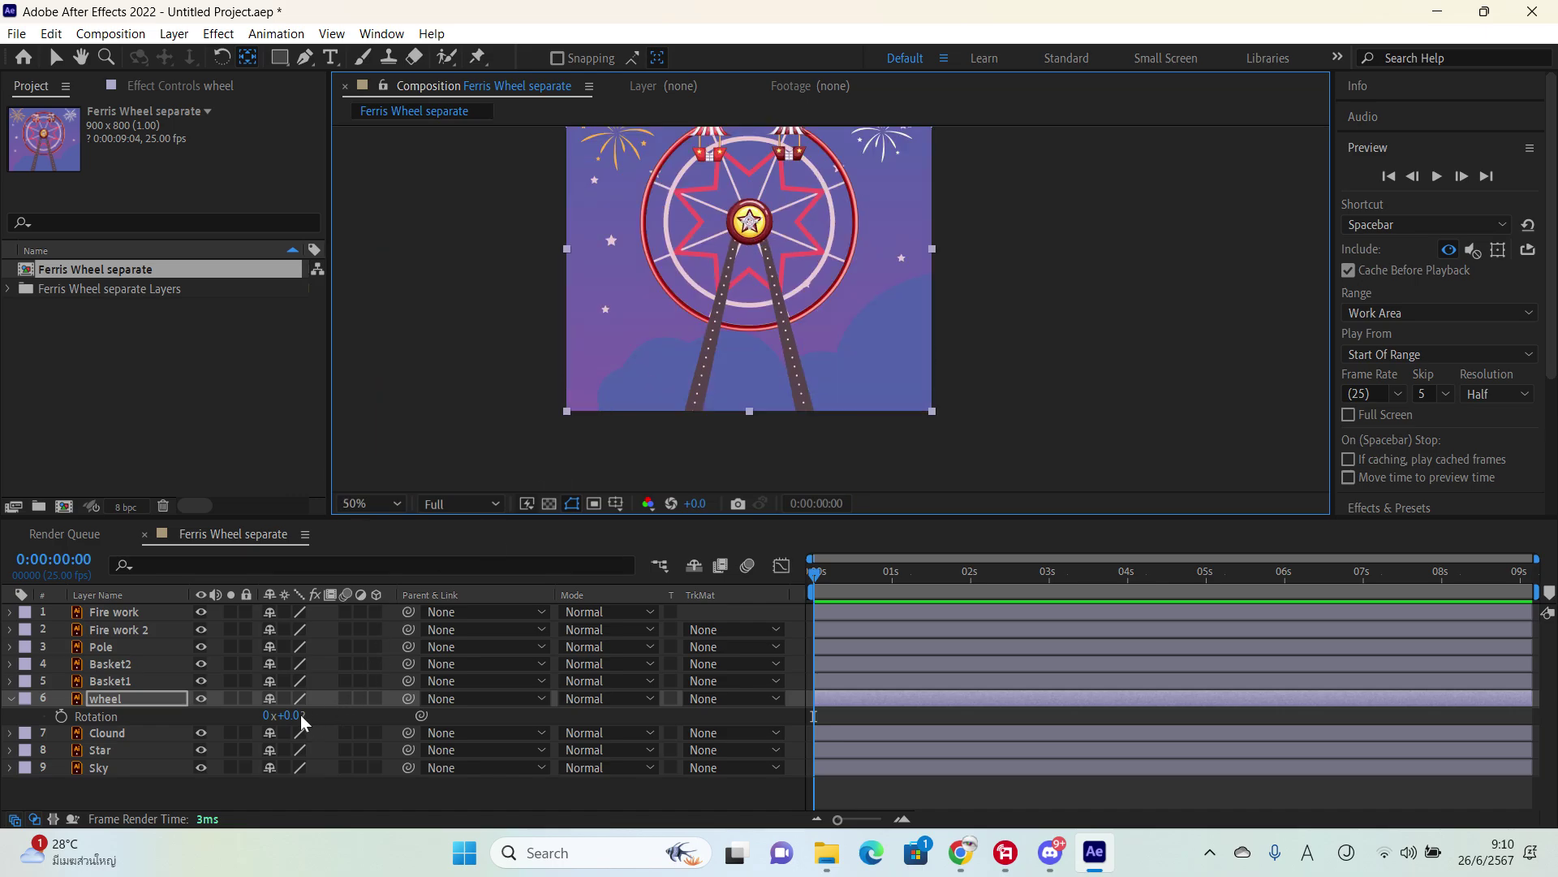
Step: Try rotating the wheel about its hub, undo the test rotation, and return to the Selection tool
{"action": "left_click_drag", "start_coordinate": [293, 715], "coordinate": [770, 520]}
{"action": "key", "text": "ctrl+z"}
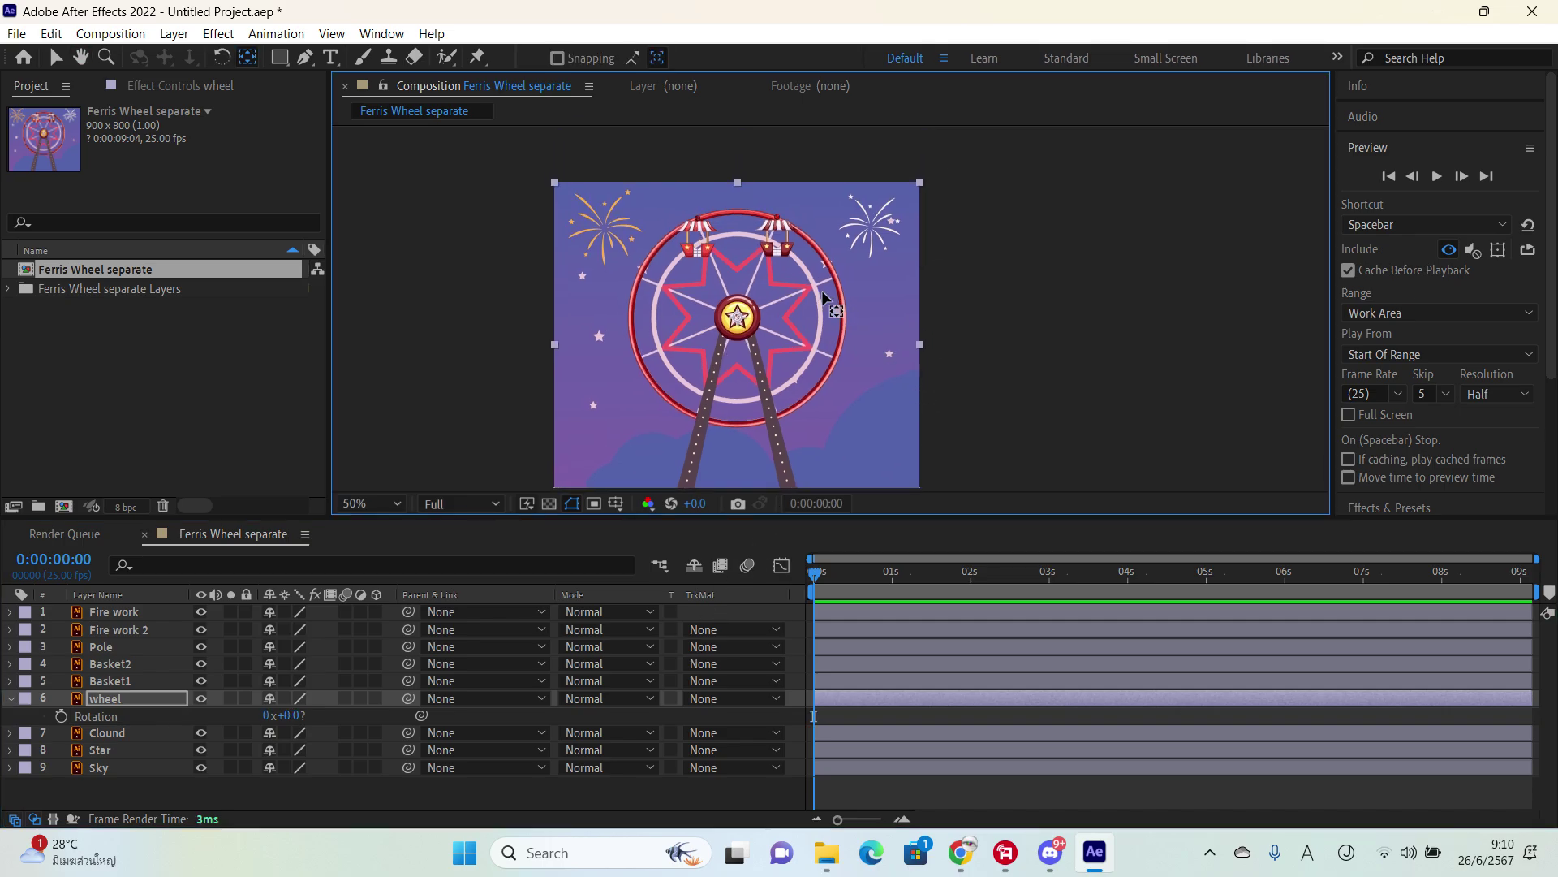
{"action": "scroll", "coordinate": [848, 292], "scroll_direction": "up", "scroll_amount": 2}
{"action": "left_click", "coordinate": [63, 57]}
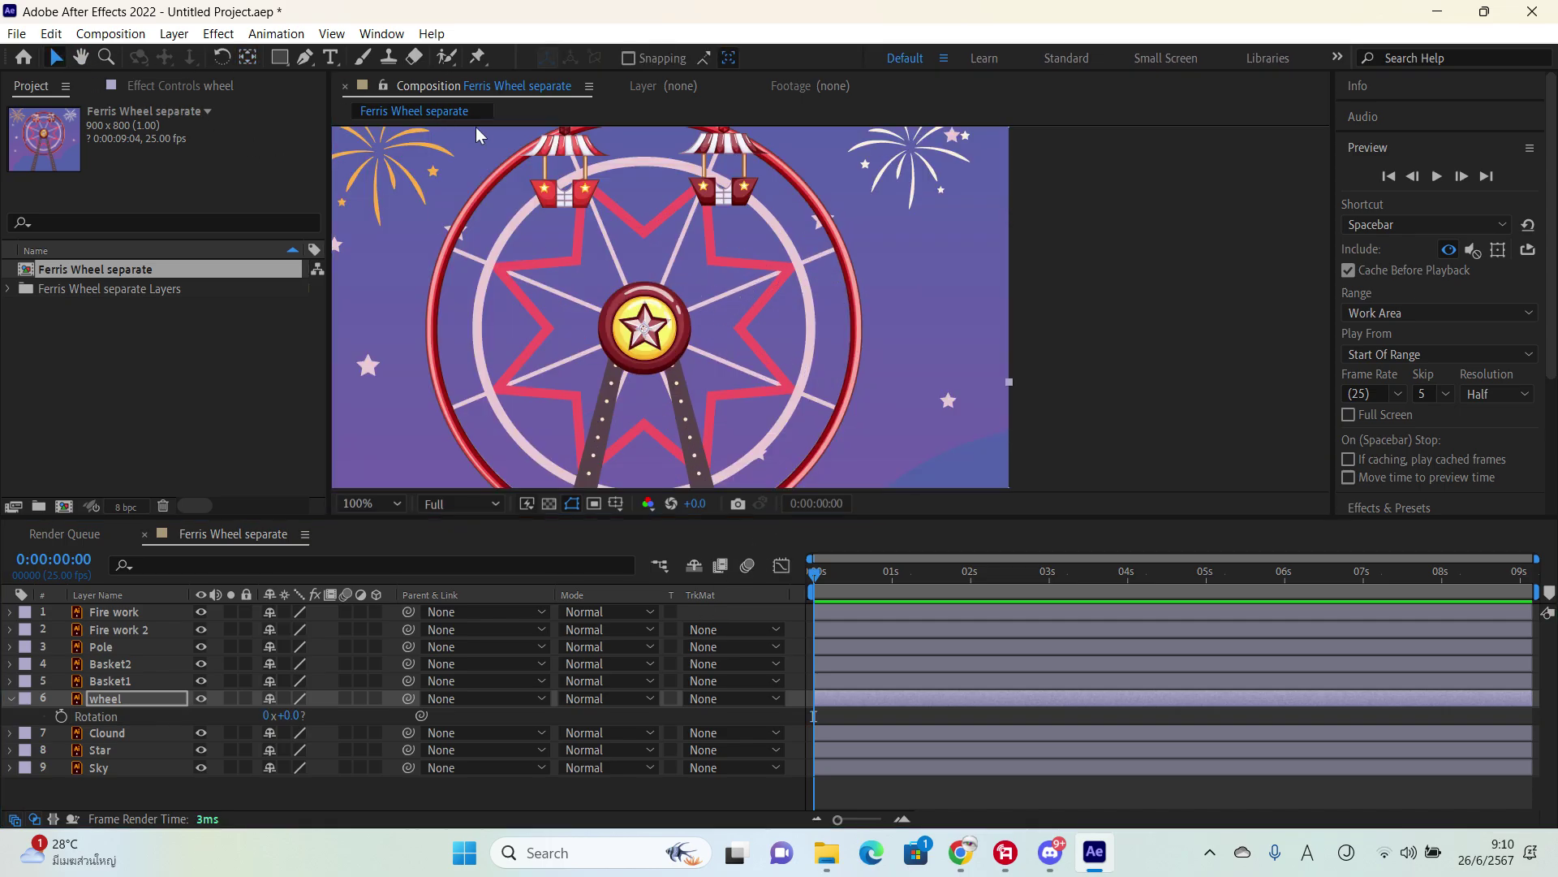
{"action": "scroll", "coordinate": [764, 271], "scroll_direction": "up", "scroll_amount": 2}
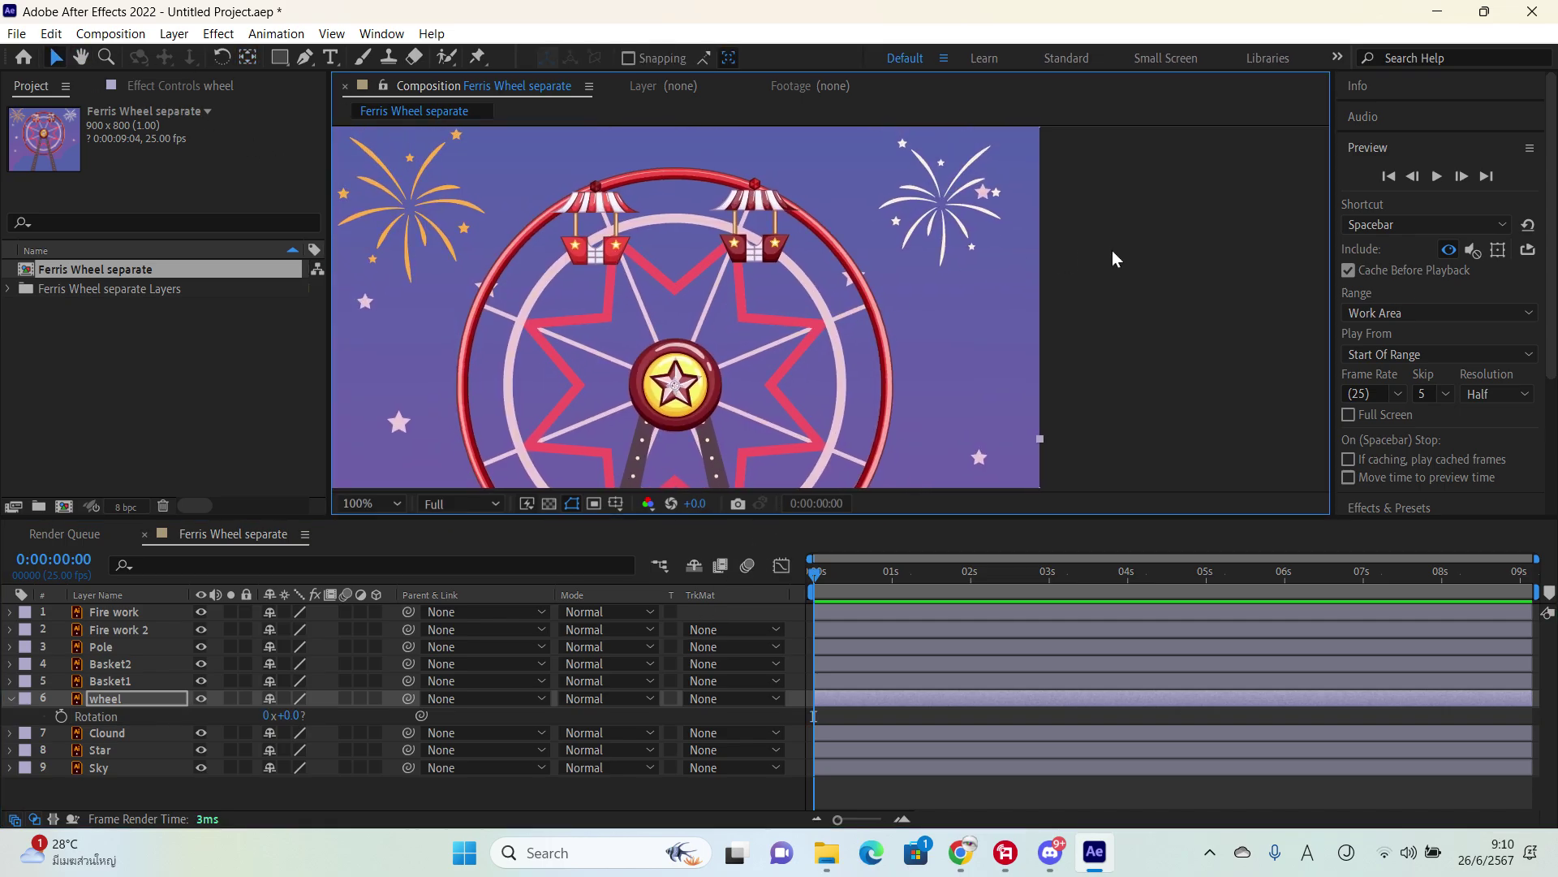
Step: Try moving Basket2 away from the wheel and turning the wheel, undoing each test
{"action": "left_click", "coordinate": [114, 664]}
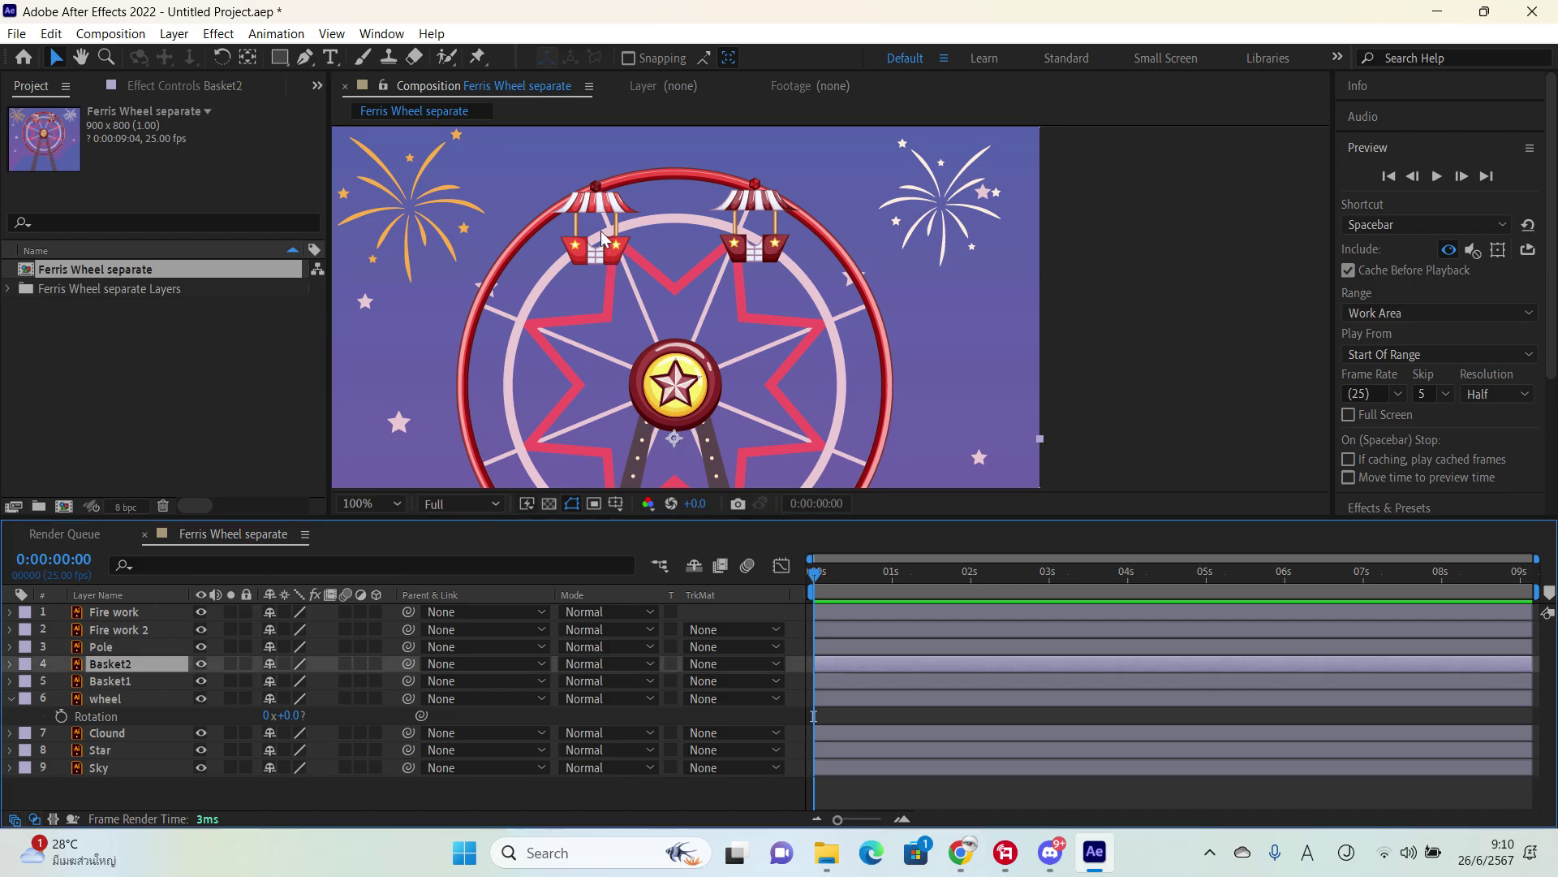
{"action": "left_click_drag", "start_coordinate": [601, 237], "coordinate": [732, 206]}
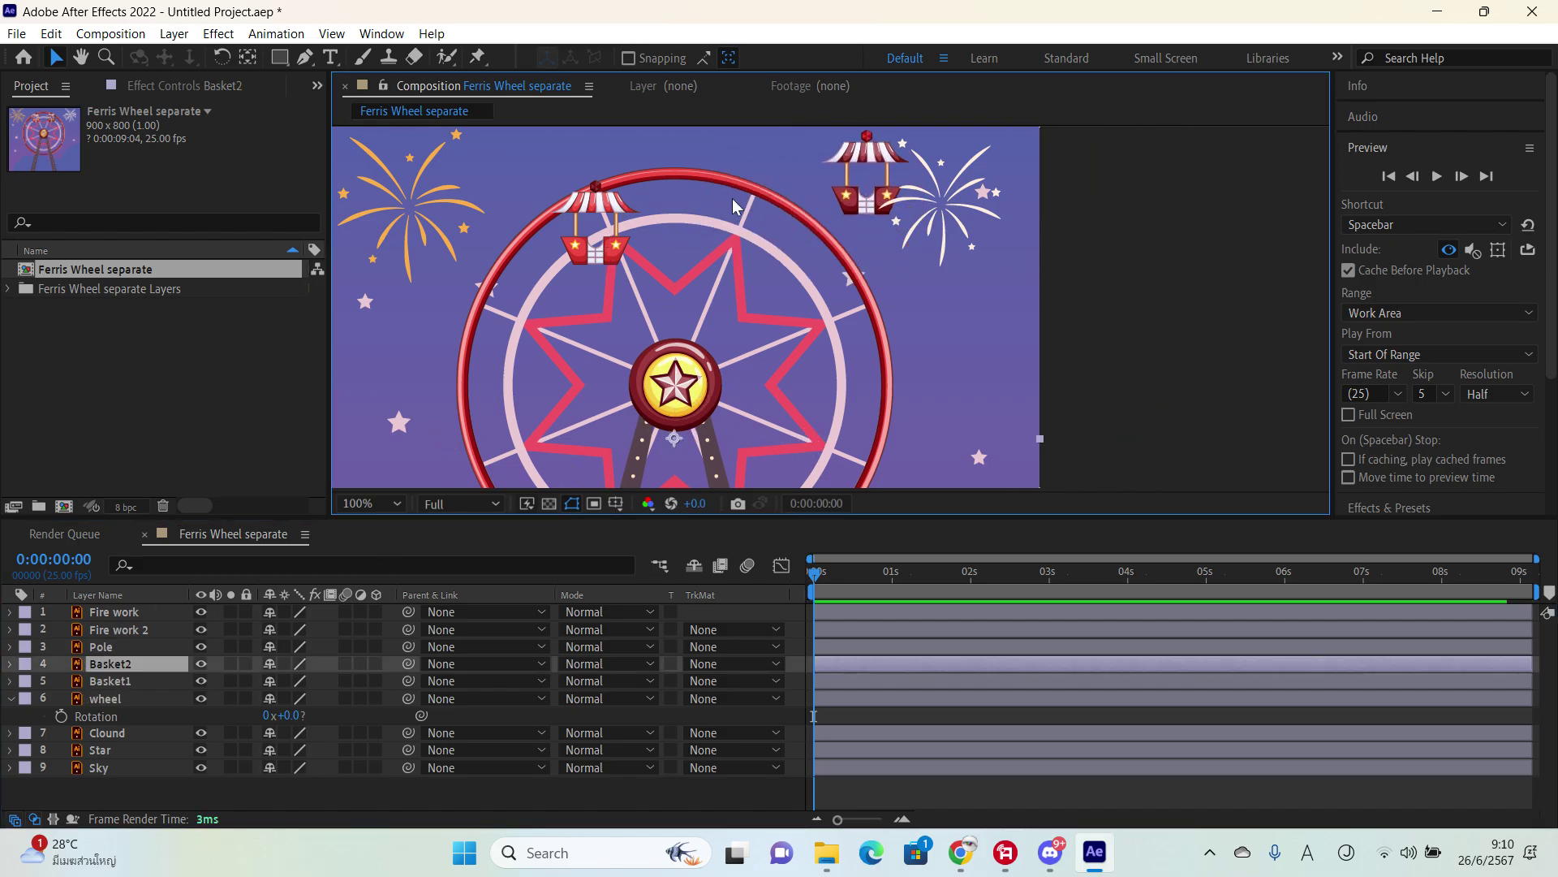
{"action": "key", "text": "ctrl+z"}
{"action": "left_click_drag", "start_coordinate": [290, 716], "coordinate": [239, 625]}
{"action": "key", "text": "ctrl+z"}
Step: Reveal Basket2's Rotation and move its anchor point to the red hexagonal knob above its canopy
{"action": "key", "text": "r"}
{"action": "left_click_drag", "start_coordinate": [693, 382], "coordinate": [683, 372]}
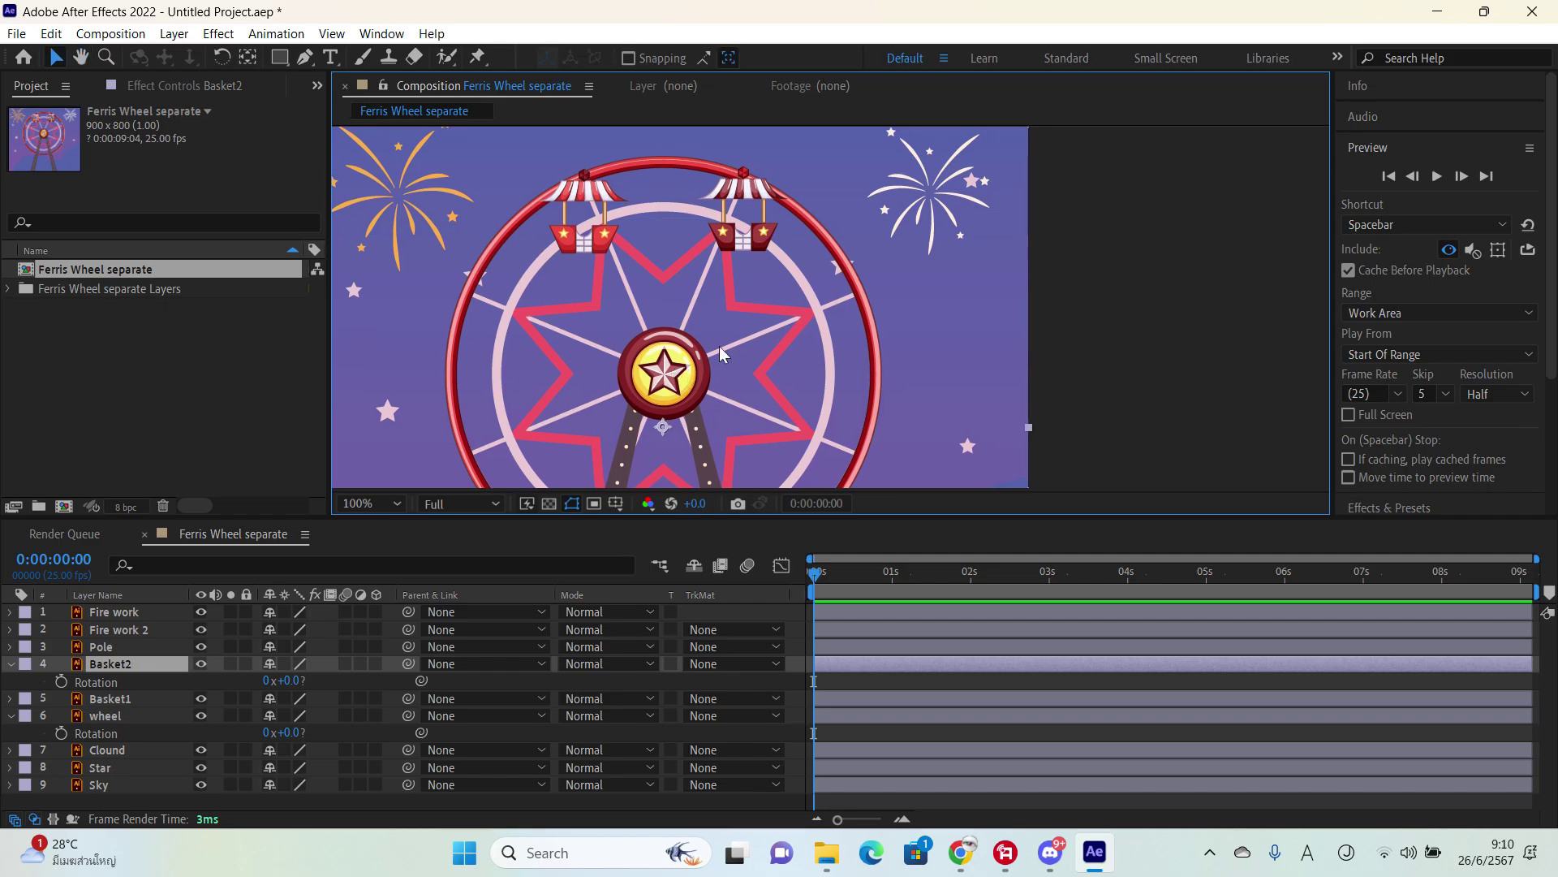
{"action": "key", "text": "y"}
{"action": "left_click_drag", "start_coordinate": [663, 427], "coordinate": [736, 162]}
{"action": "scroll", "coordinate": [745, 175], "scroll_direction": "up", "scroll_amount": 5}
{"action": "scroll", "coordinate": [736, 162], "scroll_direction": "down", "scroll_amount": 4}
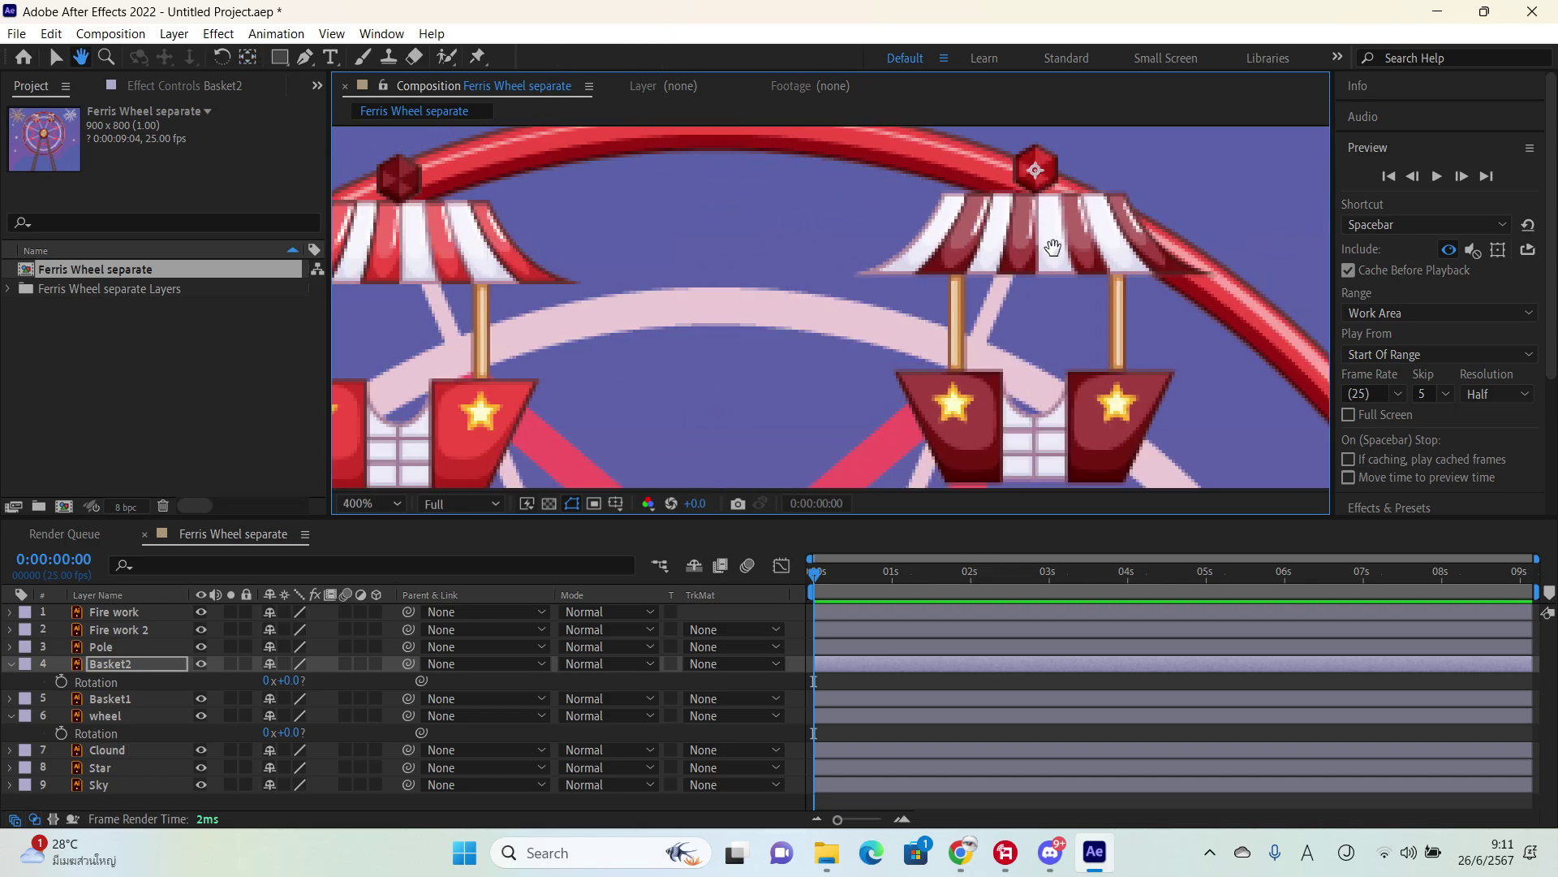
Step: Move Basket1's anchor point to the hexagonal knob above its canopy, then fit the composition view and return to the Selection tool
{"action": "left_click", "coordinate": [171, 692]}
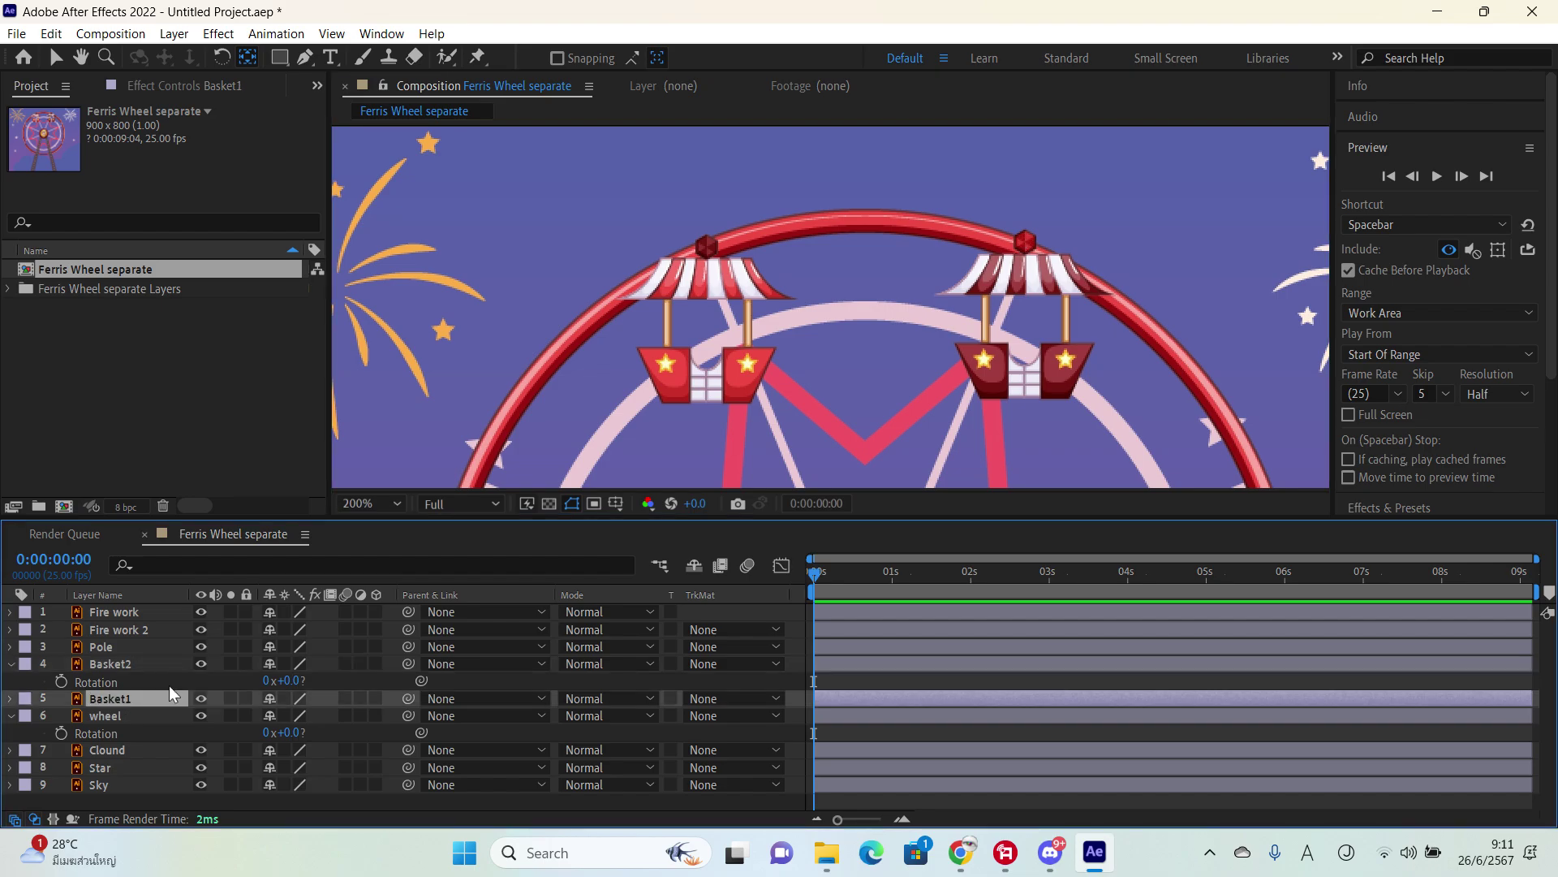
{"action": "scroll", "coordinate": [724, 230], "scroll_direction": "down", "scroll_amount": 3}
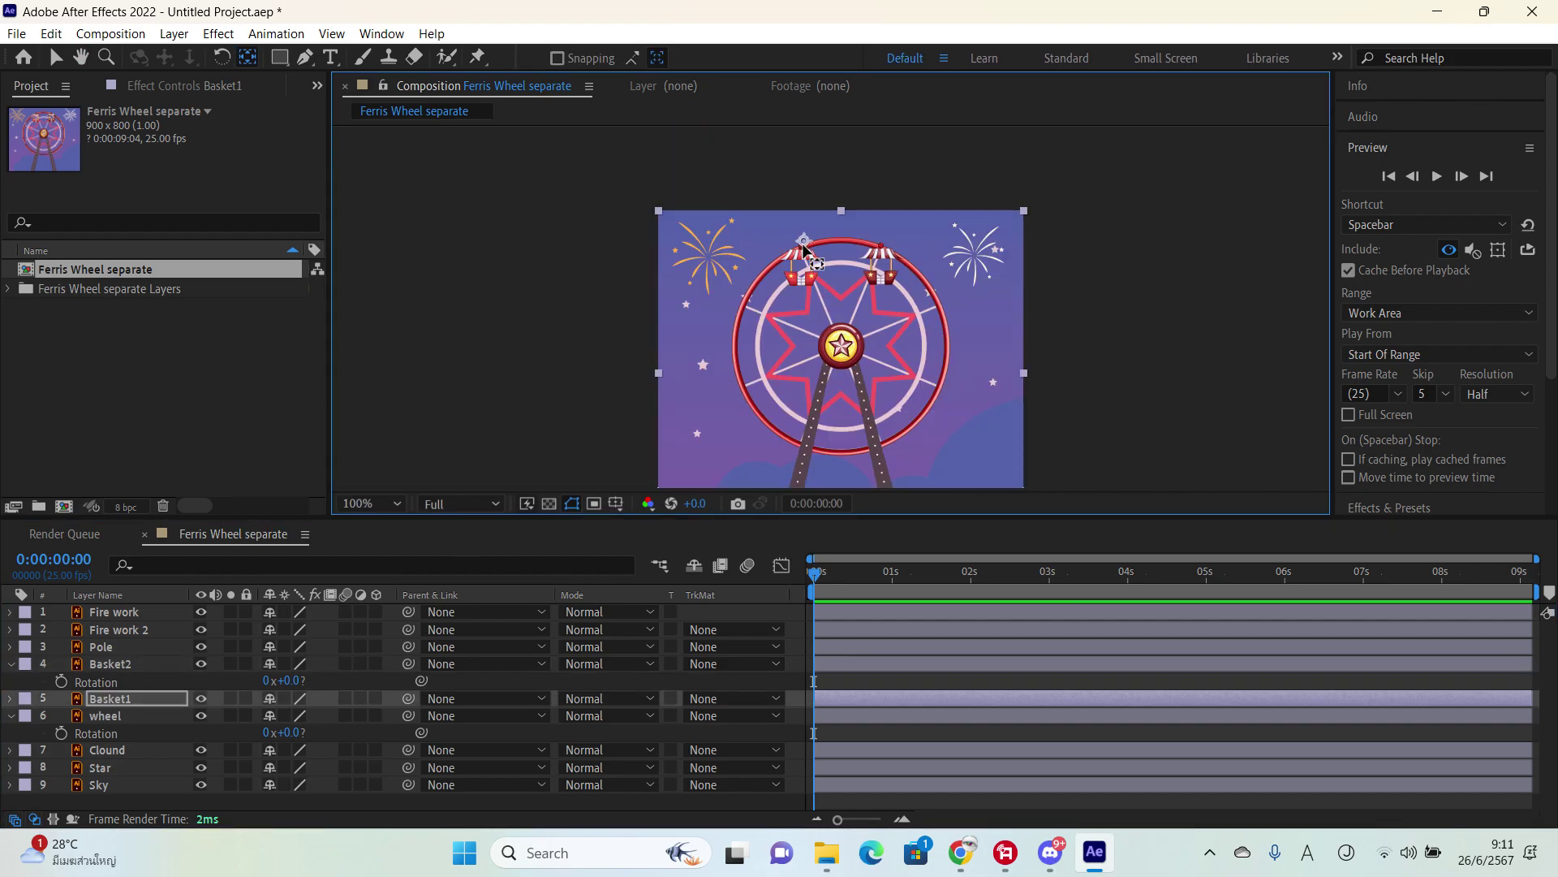
{"action": "scroll", "coordinate": [812, 239], "scroll_direction": "up", "scroll_amount": 7}
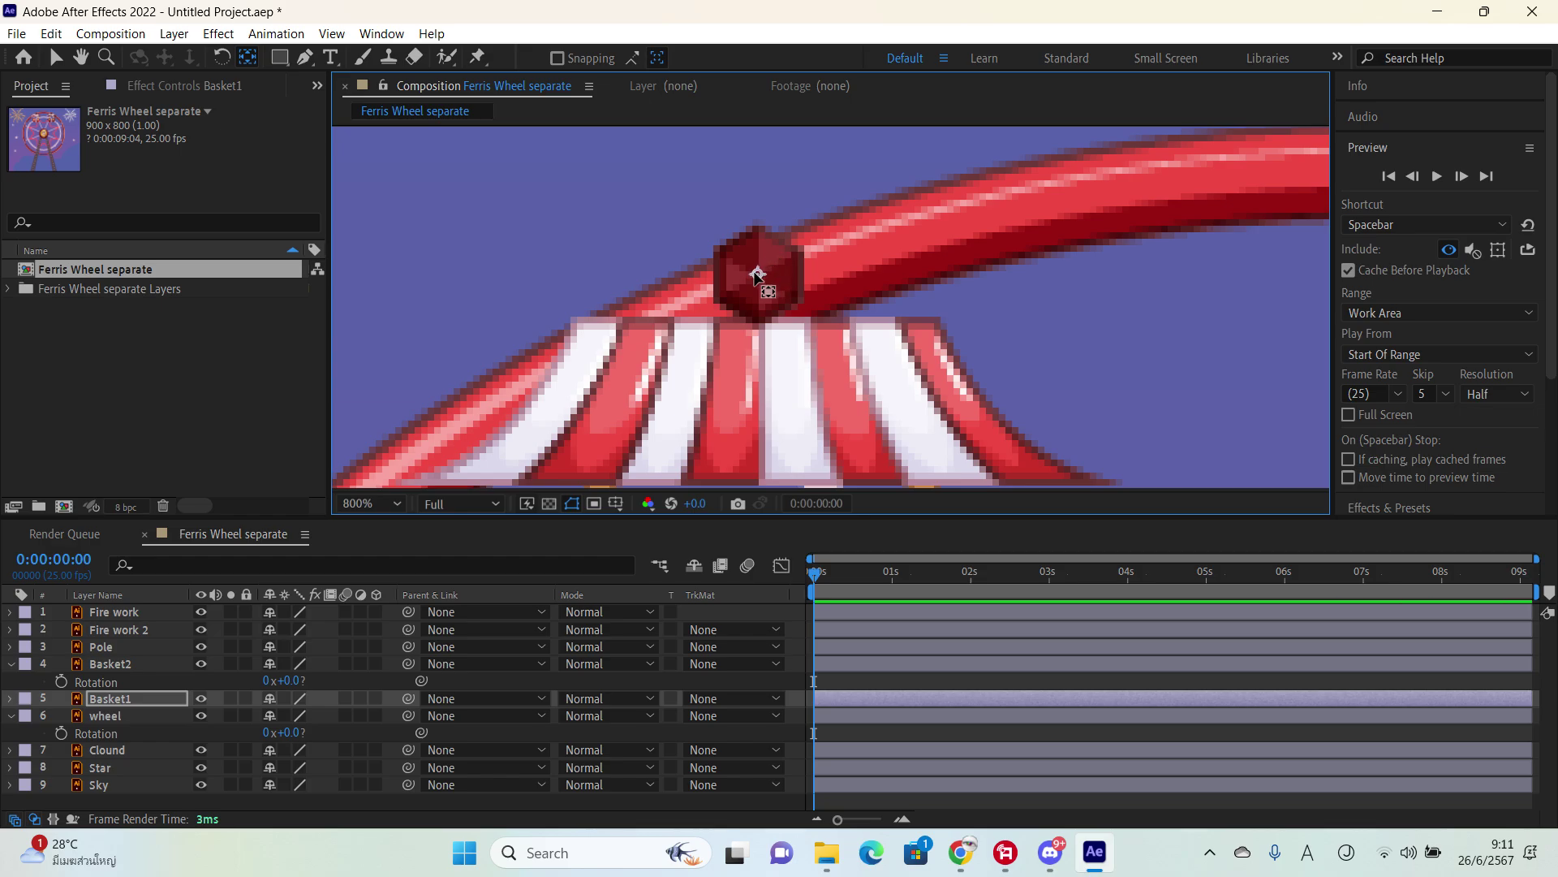
{"action": "scroll", "coordinate": [759, 272], "scroll_direction": "down", "scroll_amount": 3}
{"action": "left_click", "coordinate": [389, 504]}
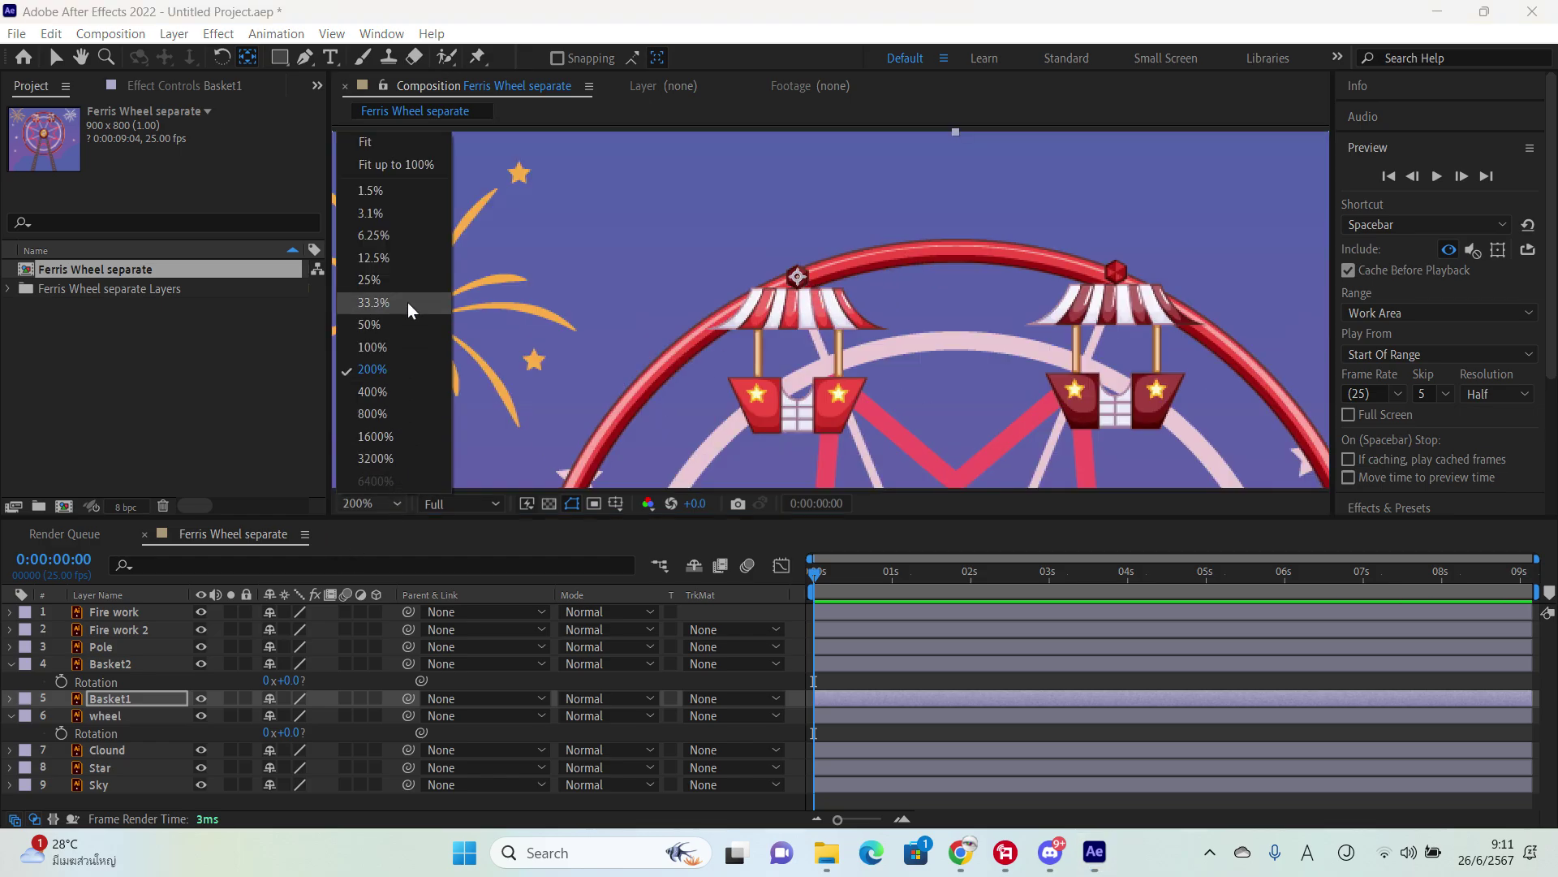
{"action": "left_click", "coordinate": [421, 166]}
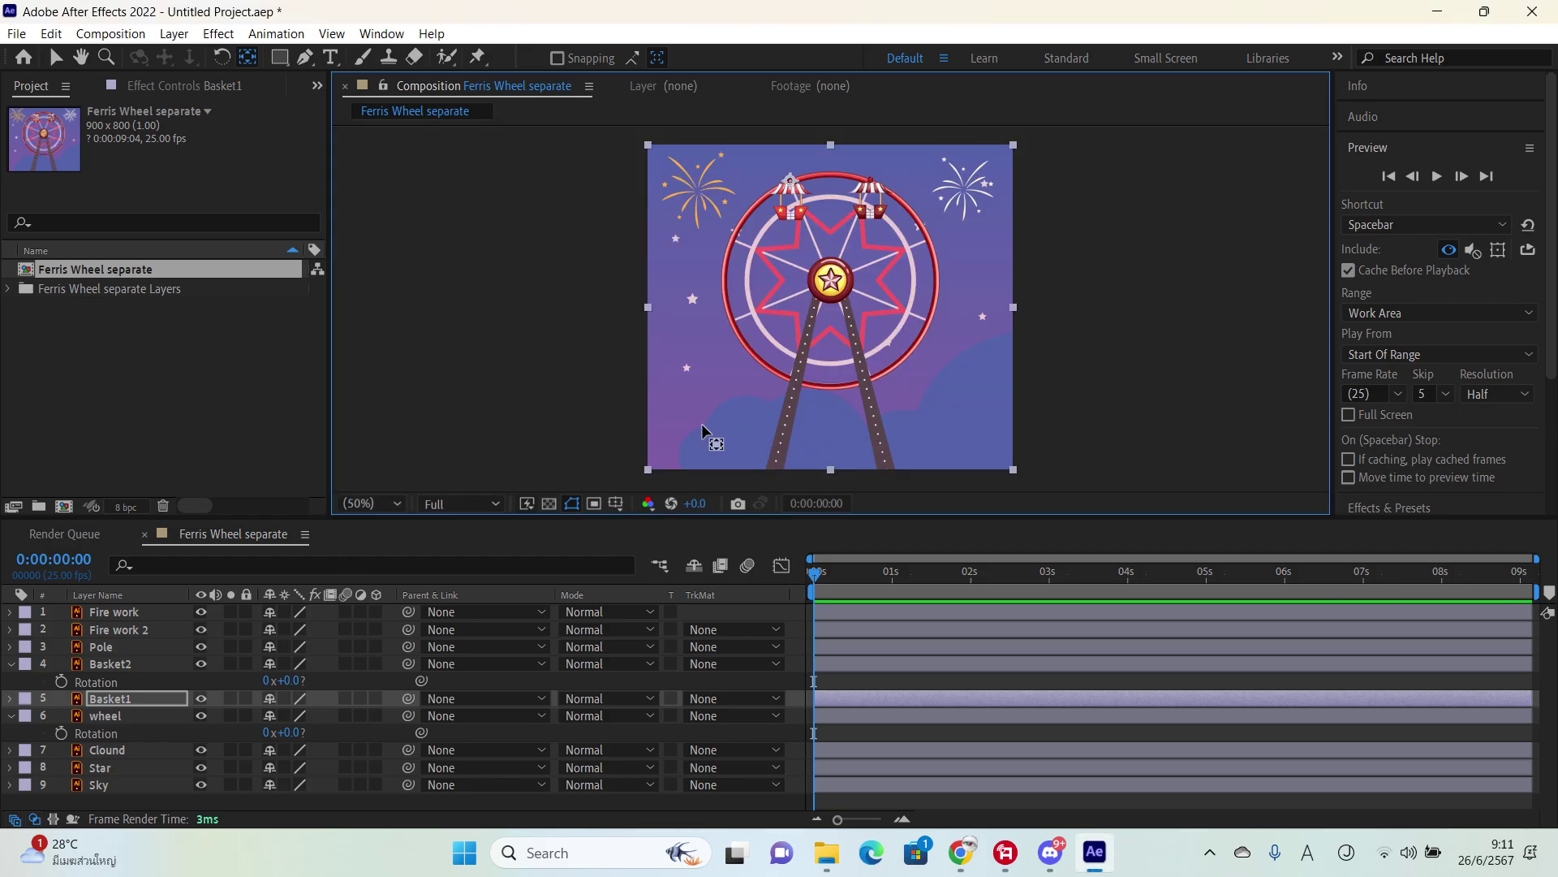
{"action": "left_click", "coordinate": [846, 699]}
{"action": "left_click", "coordinate": [59, 59]}
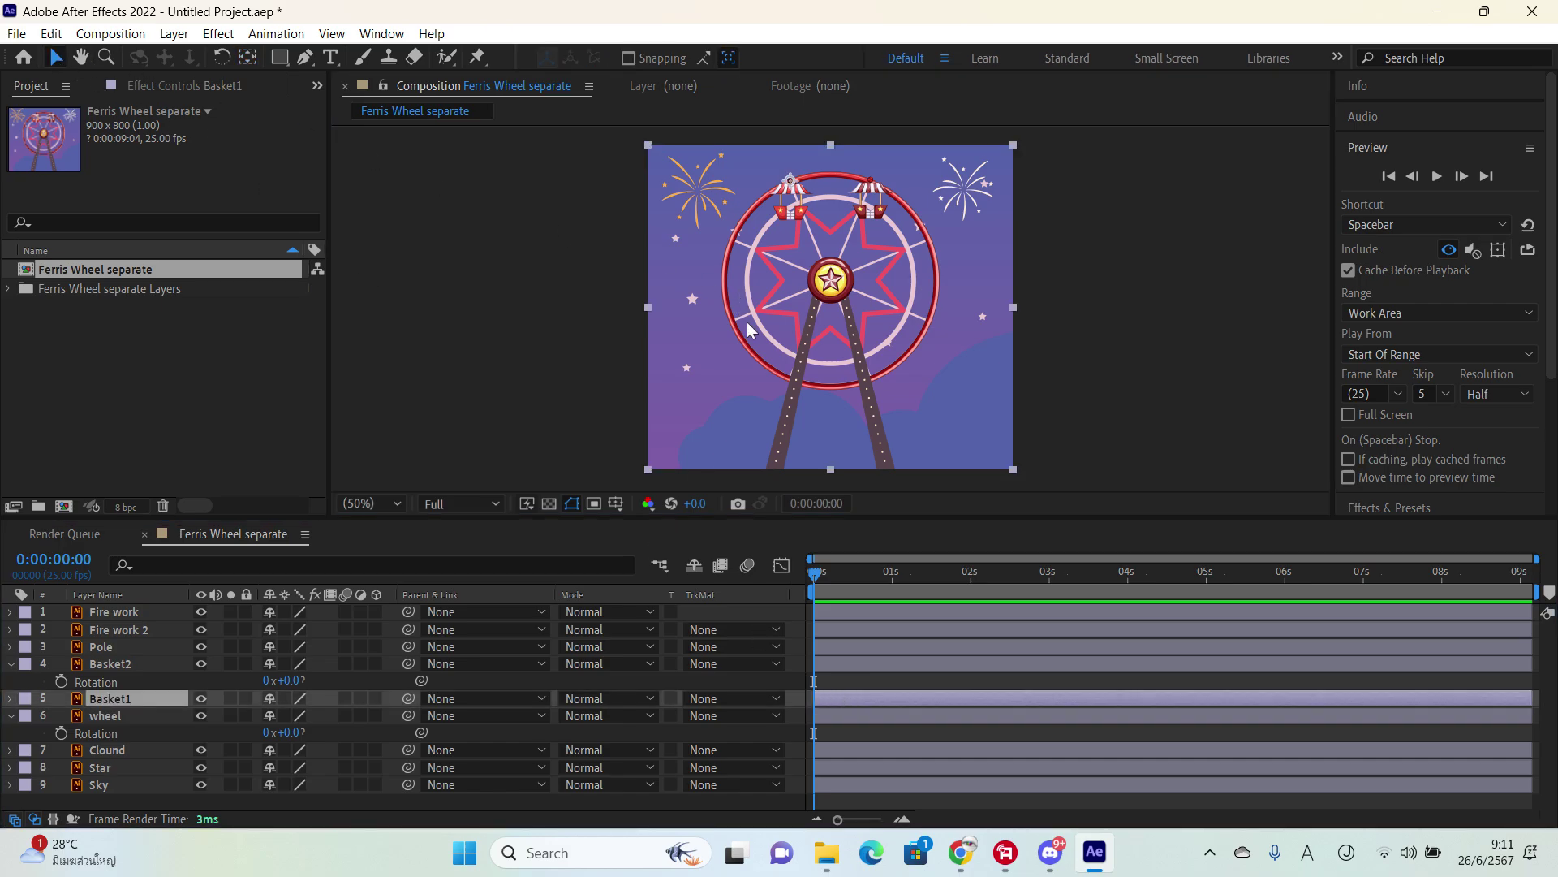
Step: Collapse Basket2's properties and duplicate the Basket1 and Basket2 layers
{"action": "left_click", "coordinate": [113, 664]}
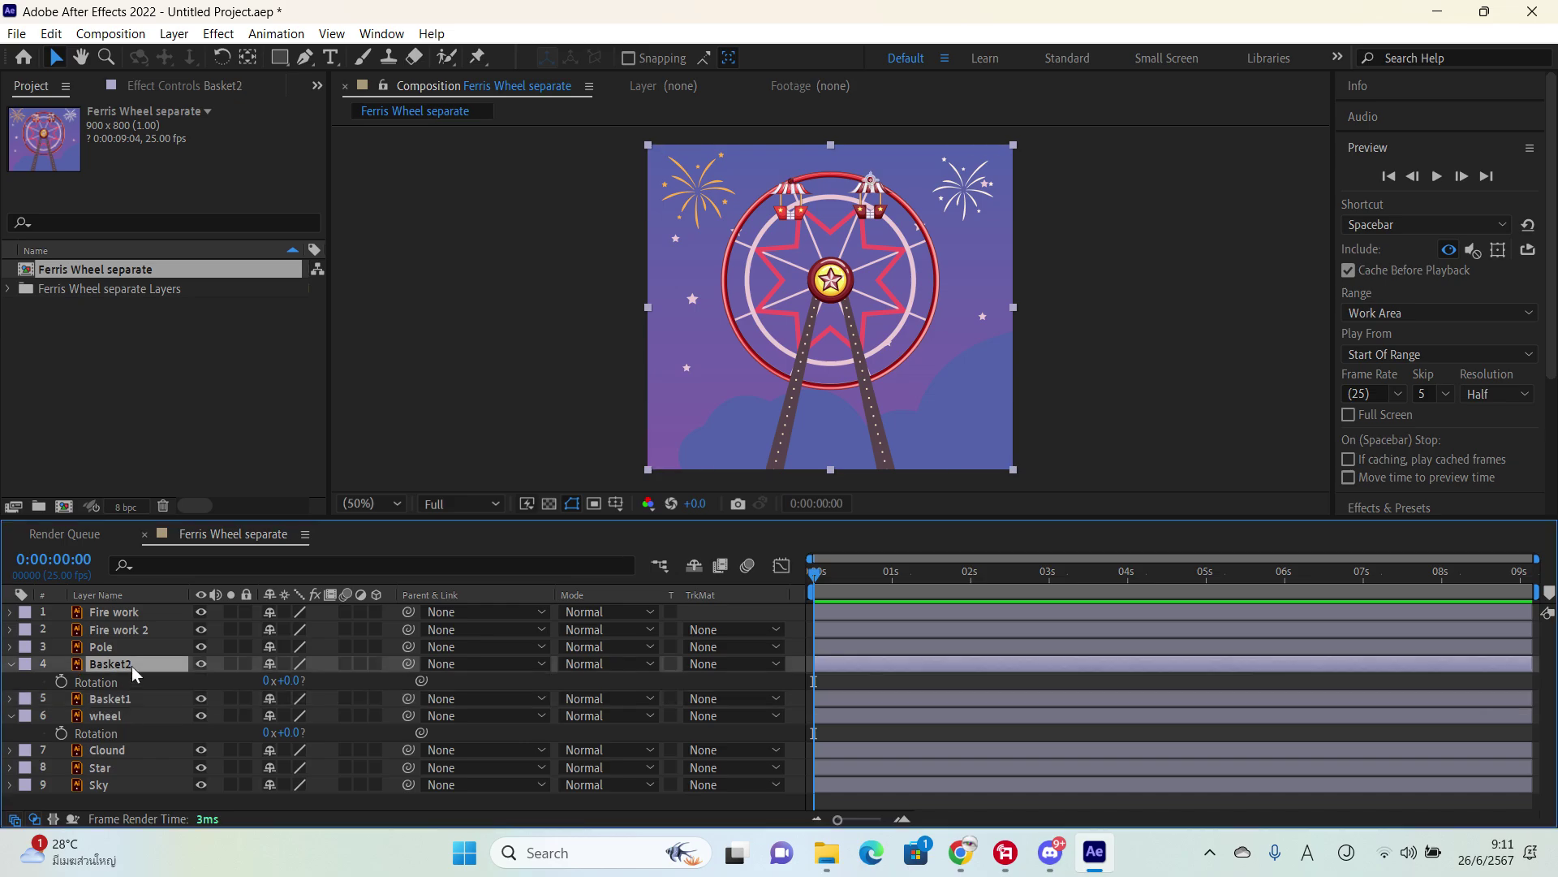
{"action": "left_click", "coordinate": [13, 666]}
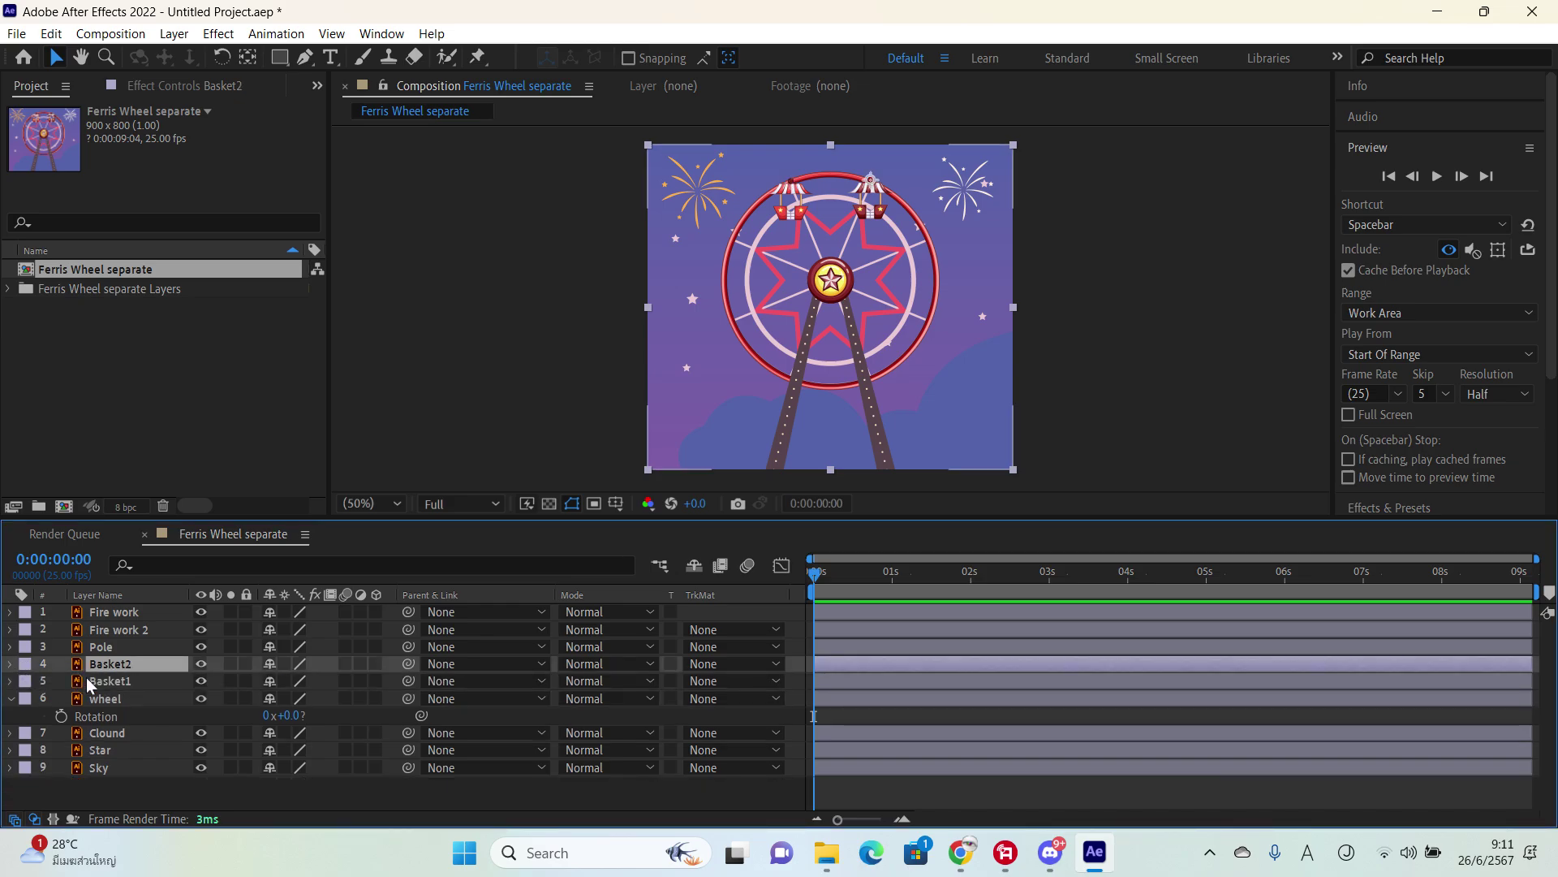
{"action": "left_click", "coordinate": [114, 680], "text": "ctrl"}
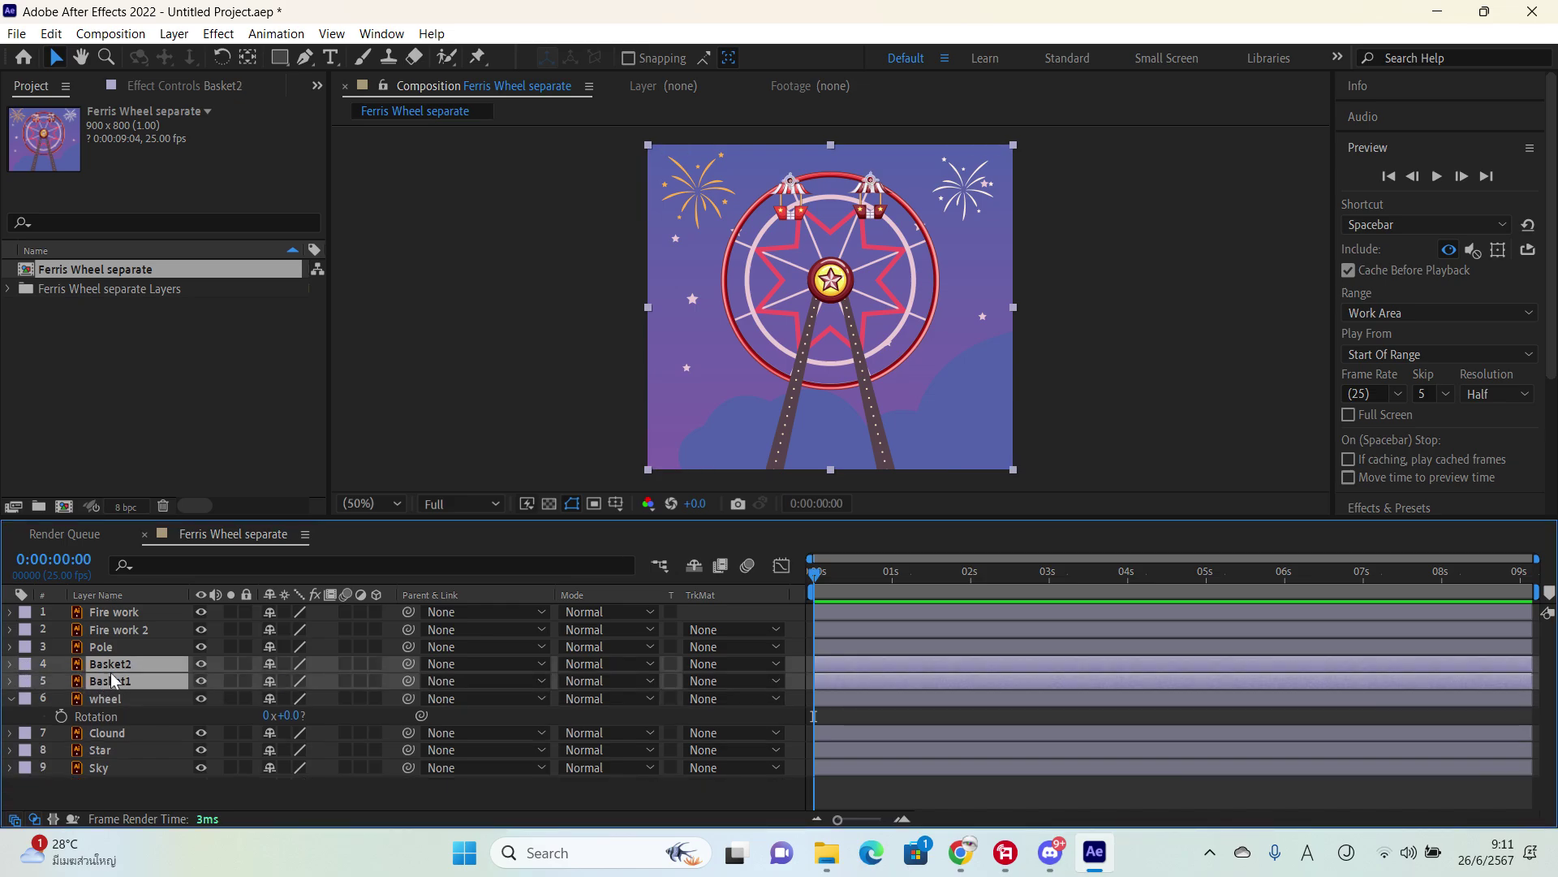
{"action": "left_click", "coordinate": [878, 665]}
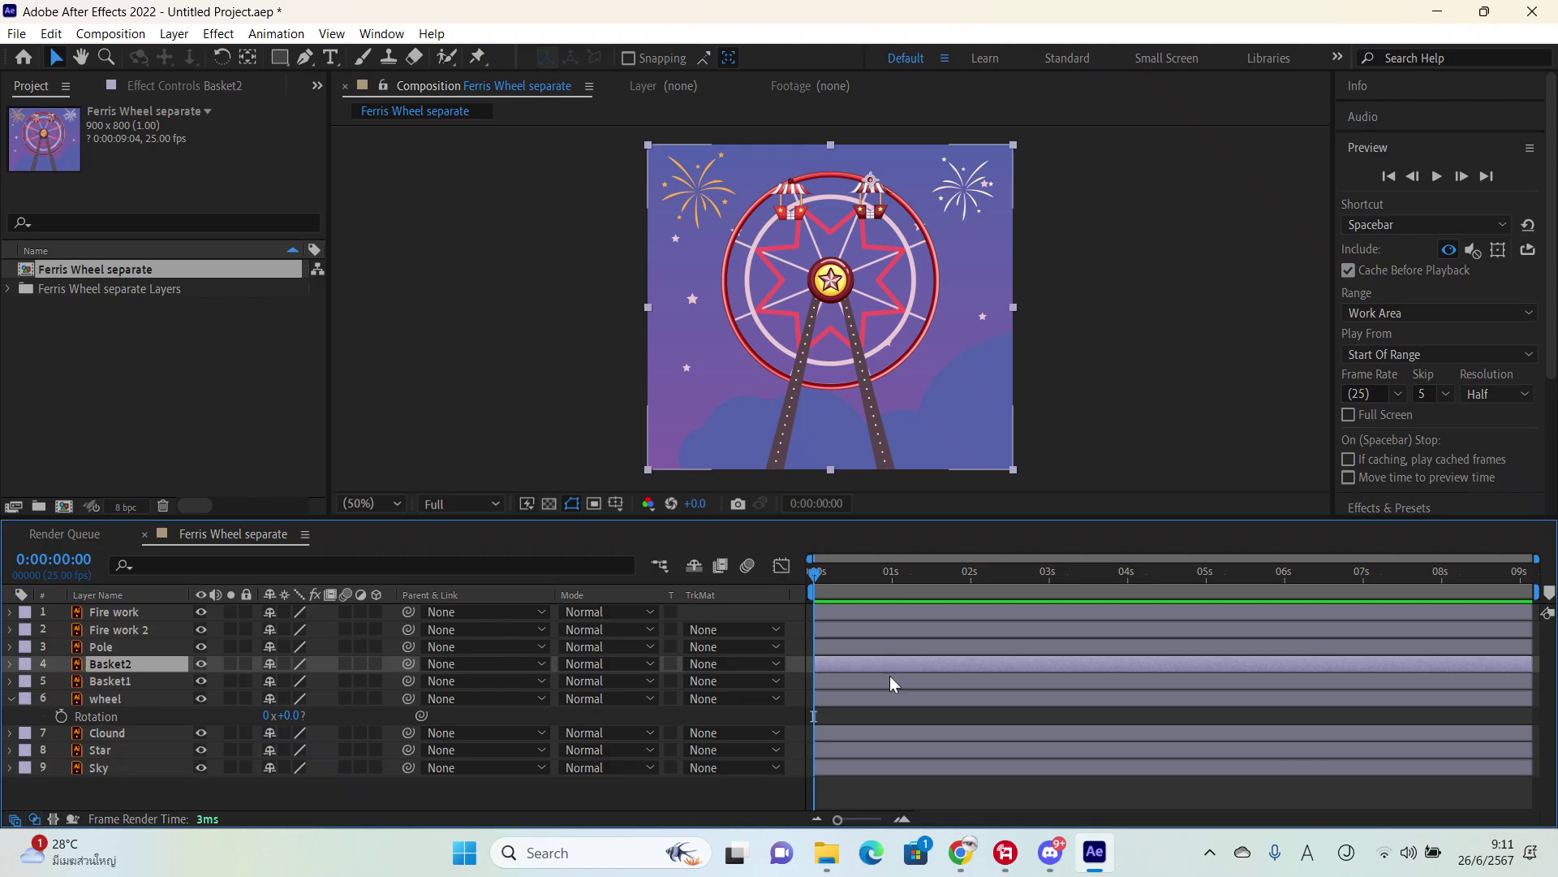
{"action": "left_click", "coordinate": [877, 680], "text": "ctrl"}
{"action": "key", "text": "ctrl+d"}
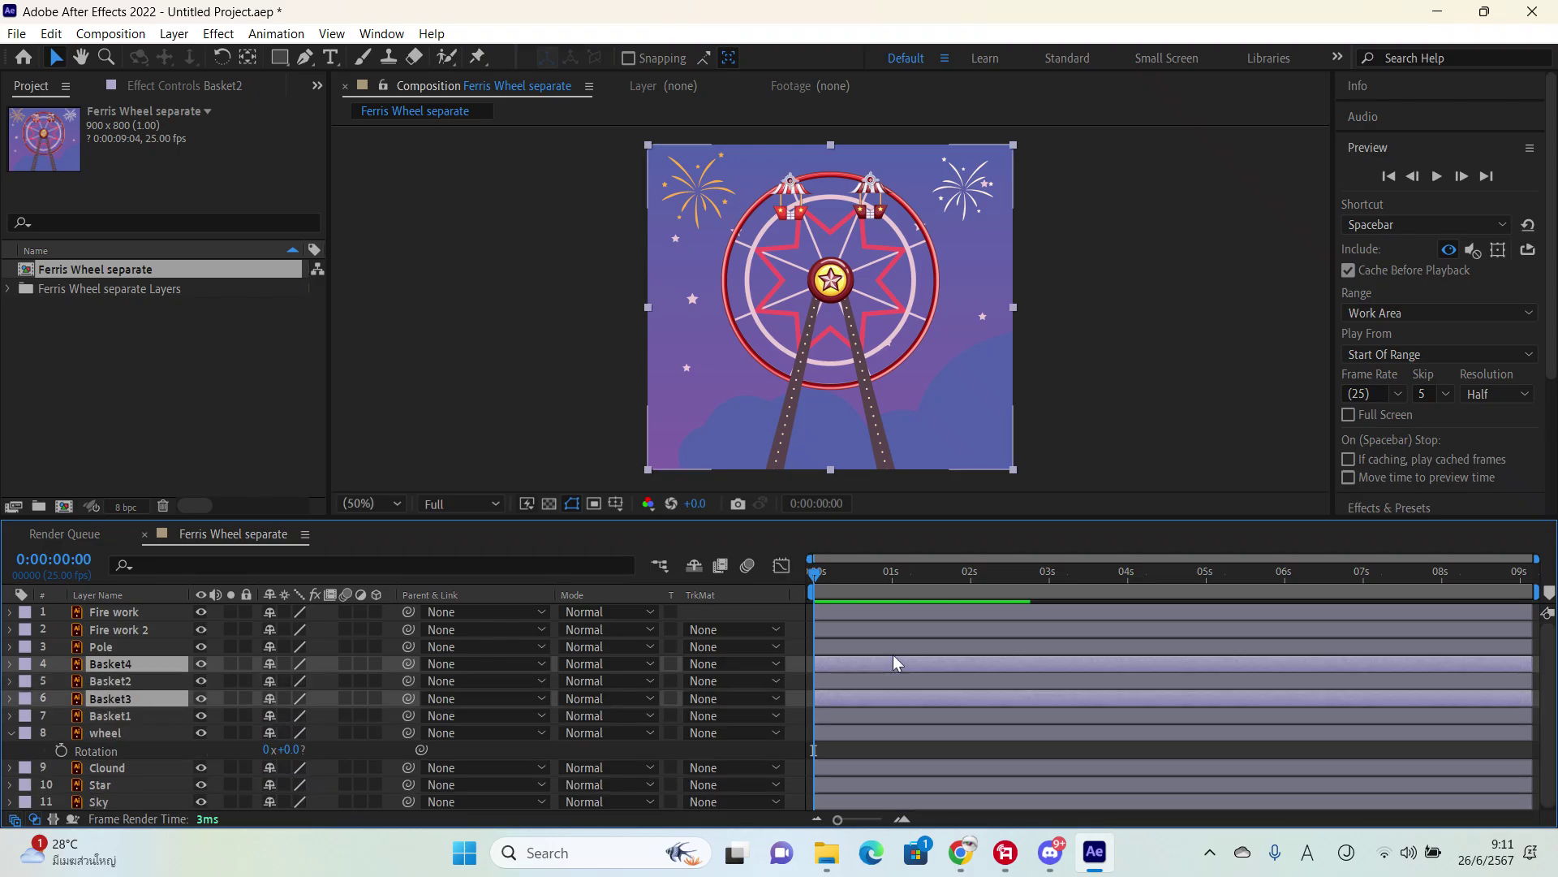
Step: Move both duplicated baskets down so the red Basket3 hangs where the lower-left spoke meets the wheel's outer rim
{"action": "left_click_drag", "start_coordinate": [802, 211], "coordinate": [735, 328]}
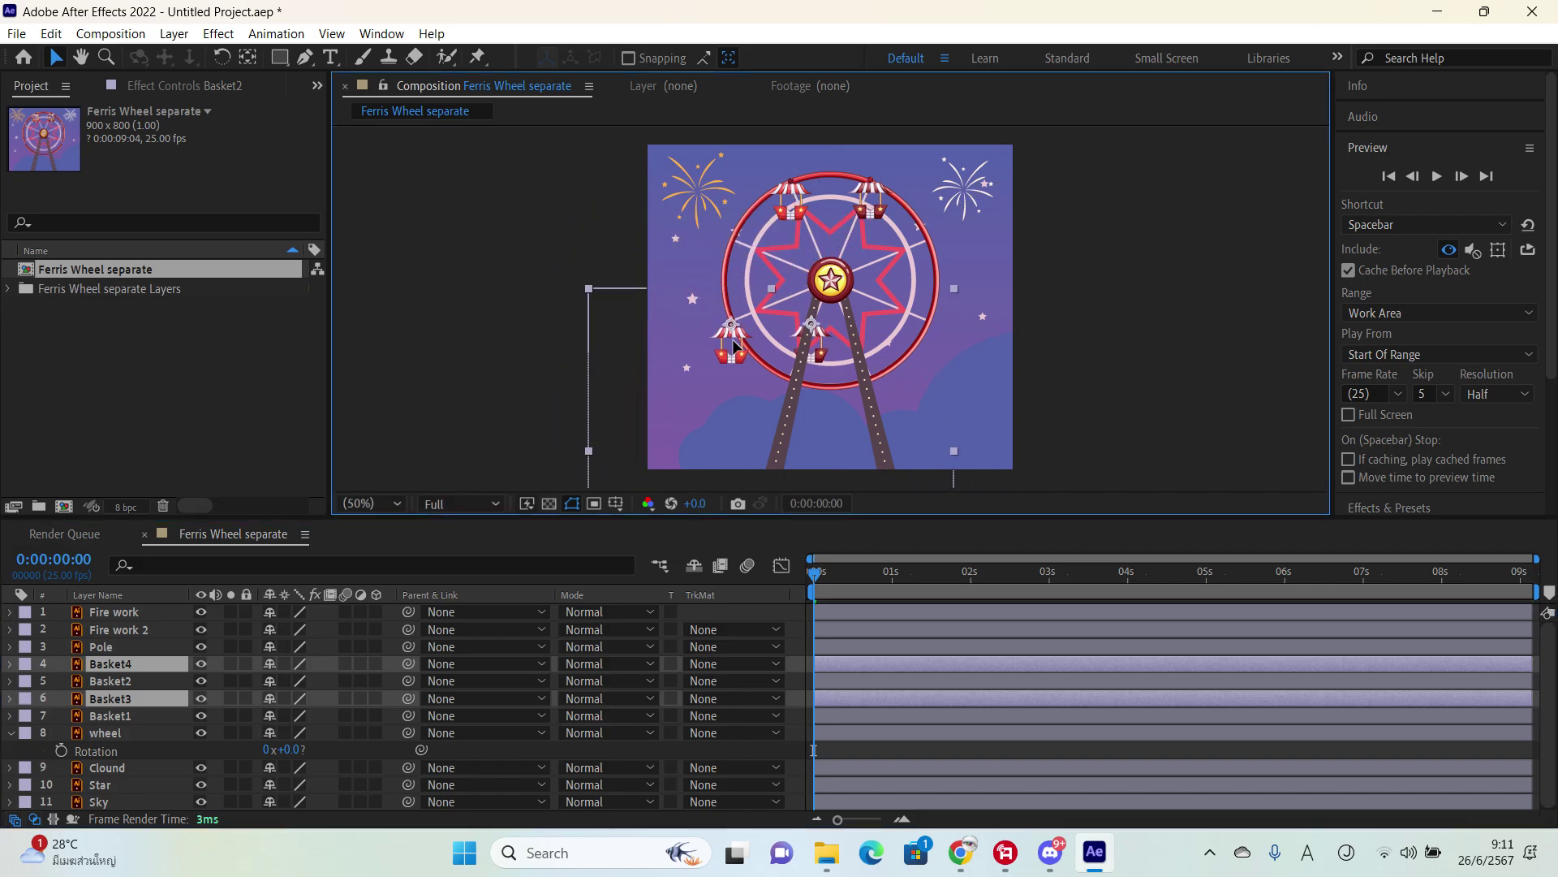
{"action": "scroll", "coordinate": [737, 328], "scroll_direction": "up", "scroll_amount": 6}
{"action": "scroll", "coordinate": [758, 252], "scroll_direction": "down", "scroll_amount": 2}
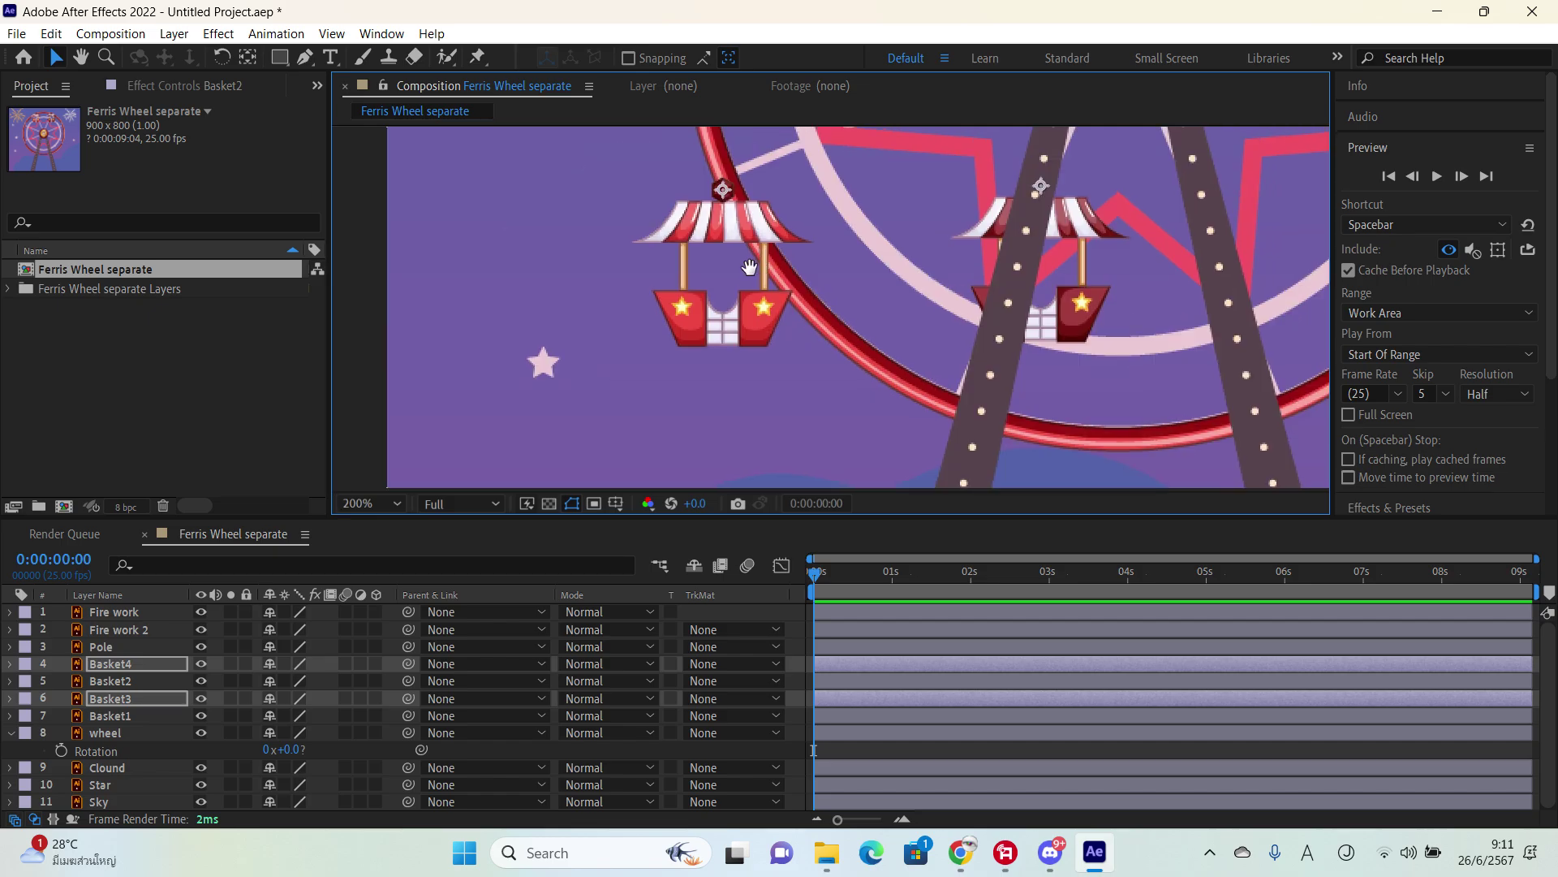
{"action": "left_click_drag", "start_coordinate": [682, 324], "coordinate": [685, 319]}
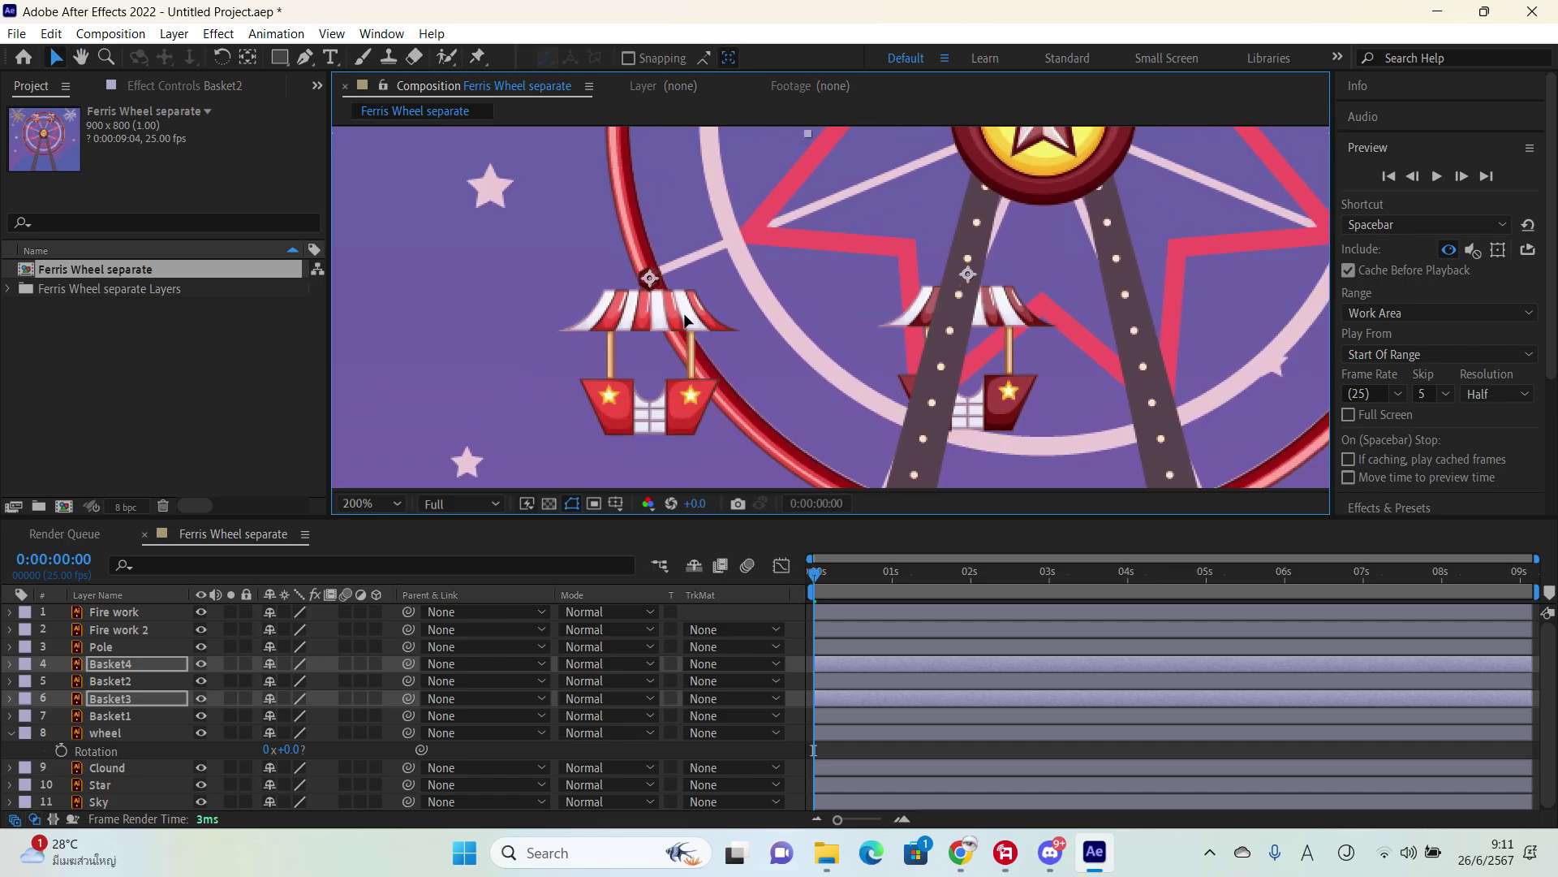
Step: Move Basket4 alone so its knob sits where the upper-left spoke meets the wheel's outer rim
{"action": "left_click", "coordinate": [896, 667]}
{"action": "key", "text": "h"}
{"action": "left_click_drag", "start_coordinate": [819, 303], "coordinate": [744, 391]}
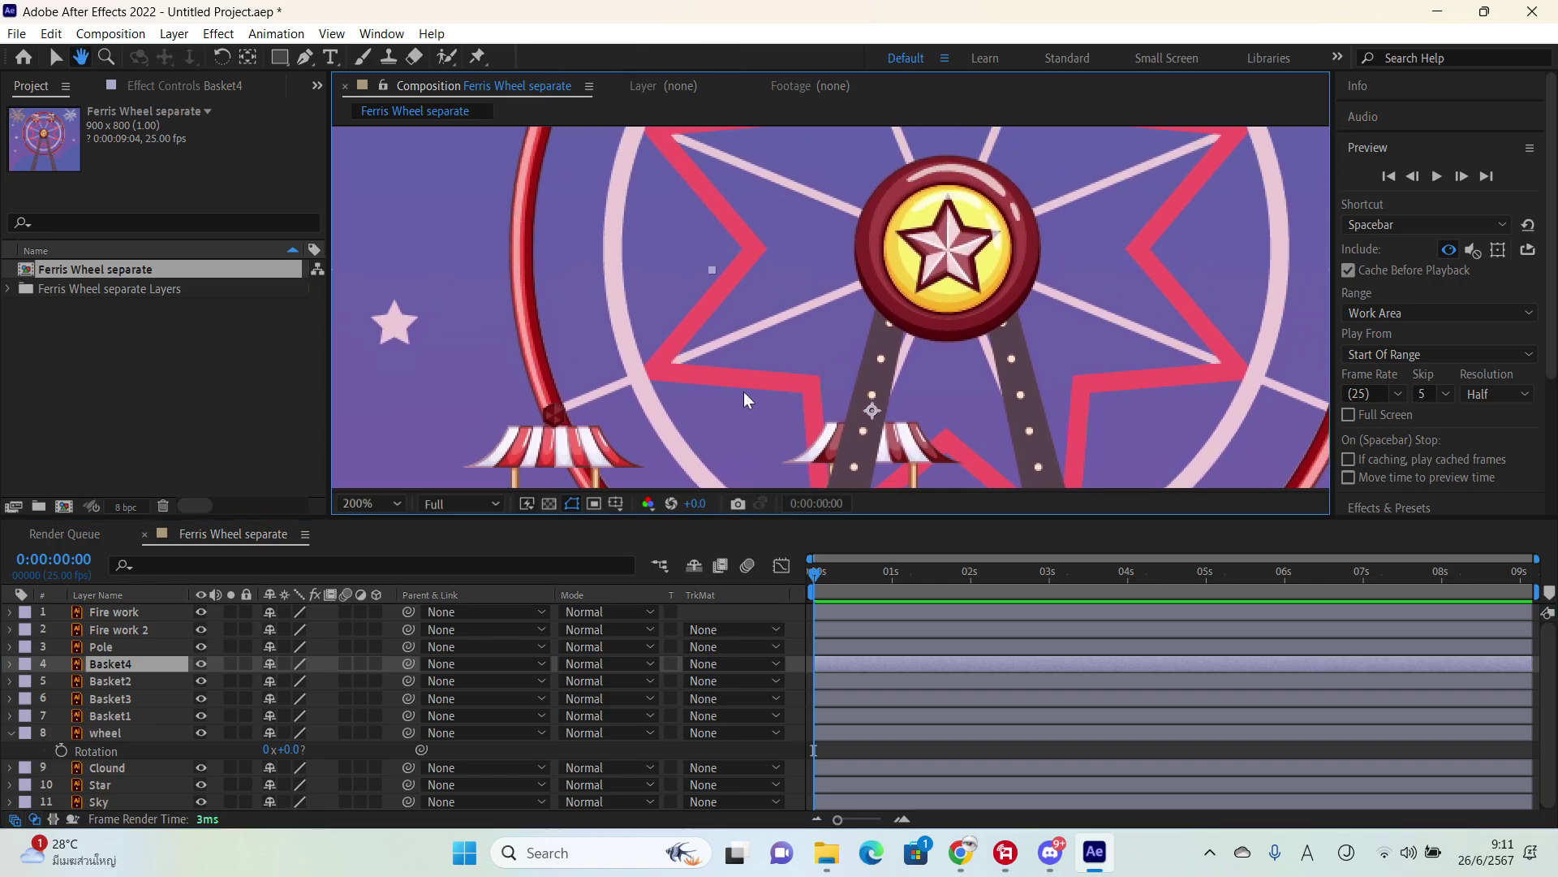
{"action": "key", "text": "v"}
{"action": "left_click_drag", "start_coordinate": [862, 432], "coordinate": [596, 294]}
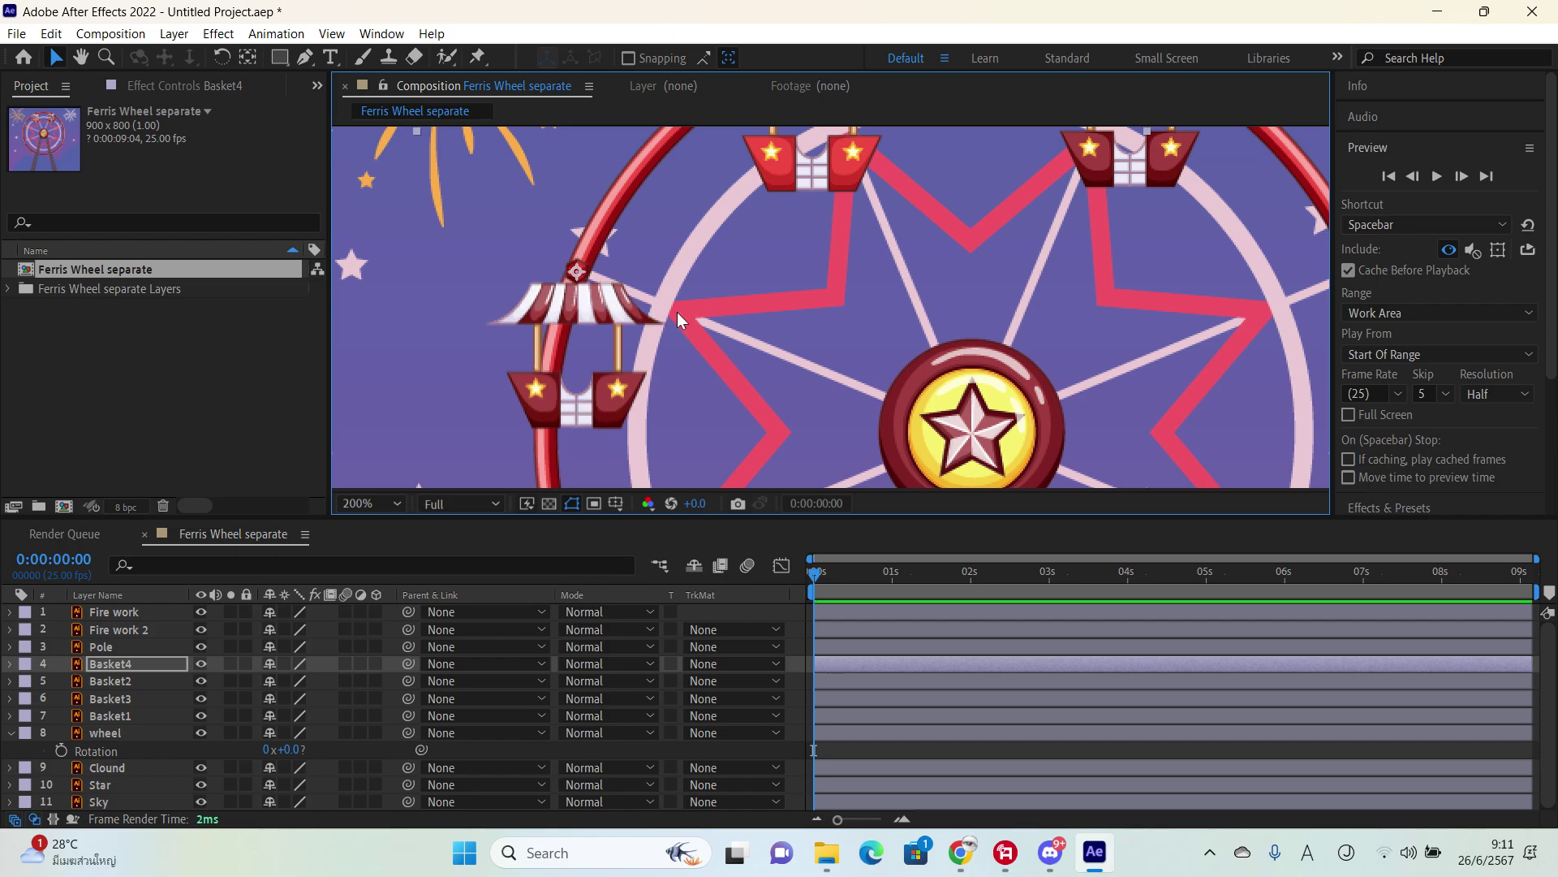
{"action": "scroll", "coordinate": [677, 311], "scroll_direction": "down", "scroll_amount": 1}
{"action": "left_click_drag", "start_coordinate": [745, 354], "coordinate": [662, 224]}
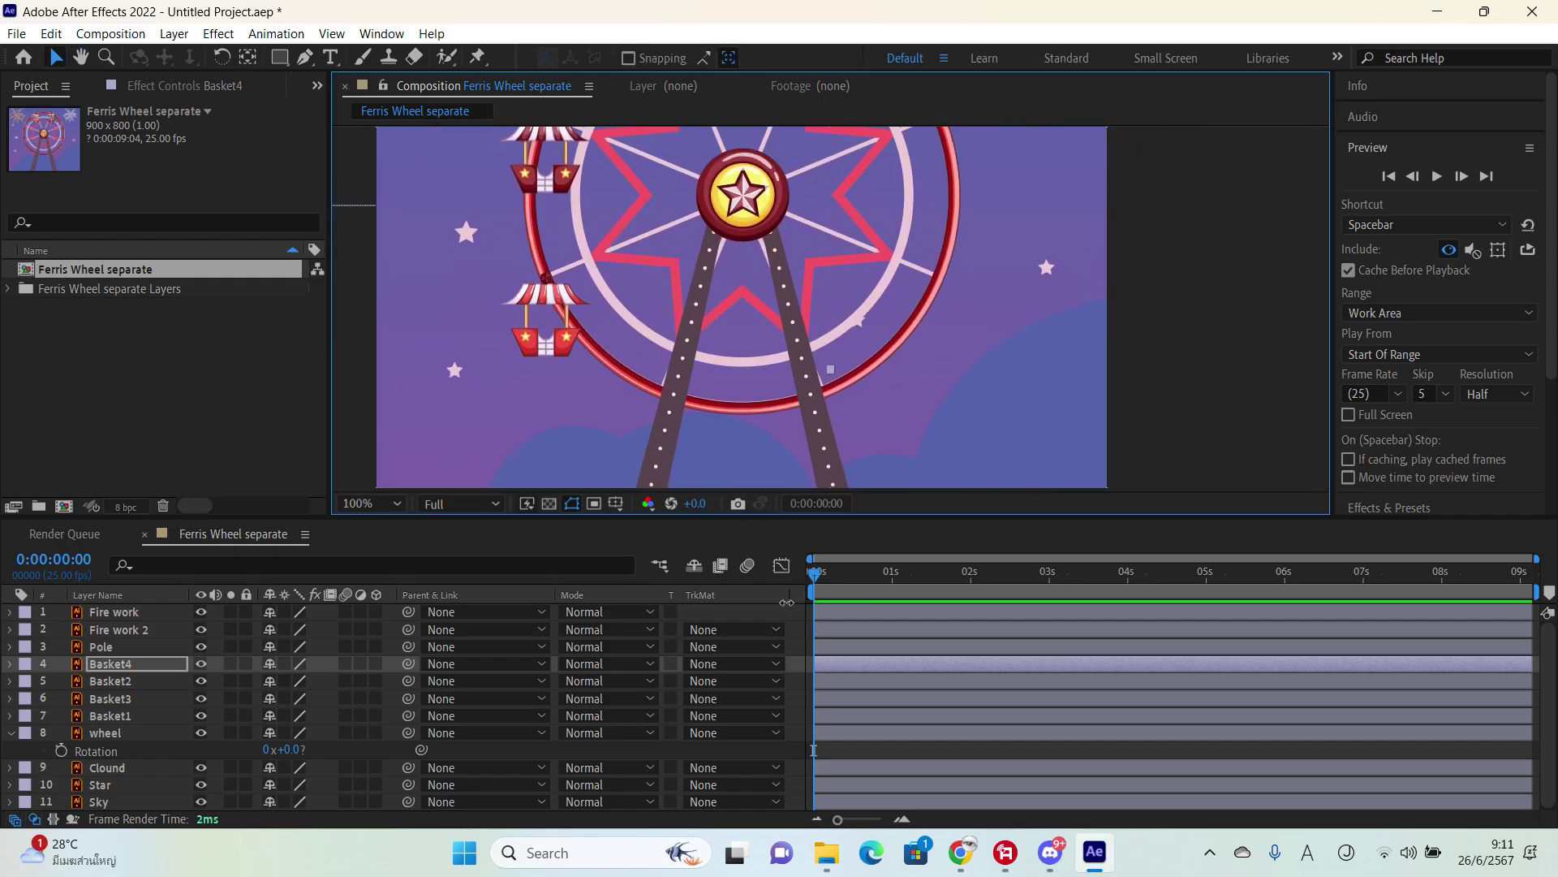
Step: Duplicate Basket1 and Basket2 and move the copies down so Basket5 hangs from the bottom-right of the wheel's rim
{"action": "left_click", "coordinate": [138, 712]}
{"action": "left_click", "coordinate": [148, 682], "text": "ctrl"}
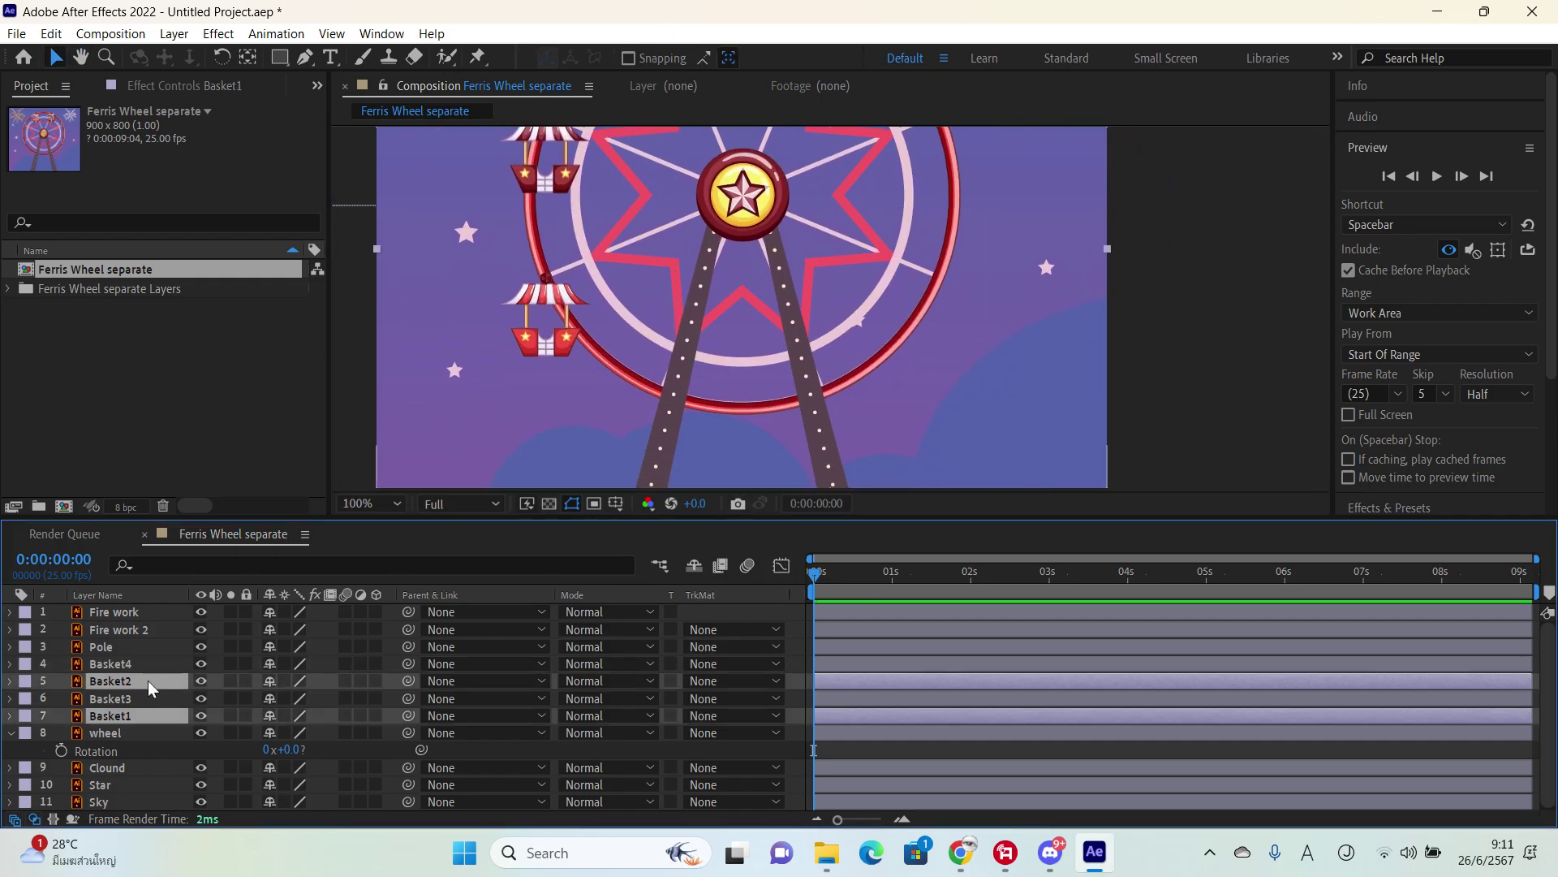
{"action": "key", "text": "ctrl+d"}
{"action": "left_click_drag", "start_coordinate": [656, 227], "coordinate": [545, 446]}
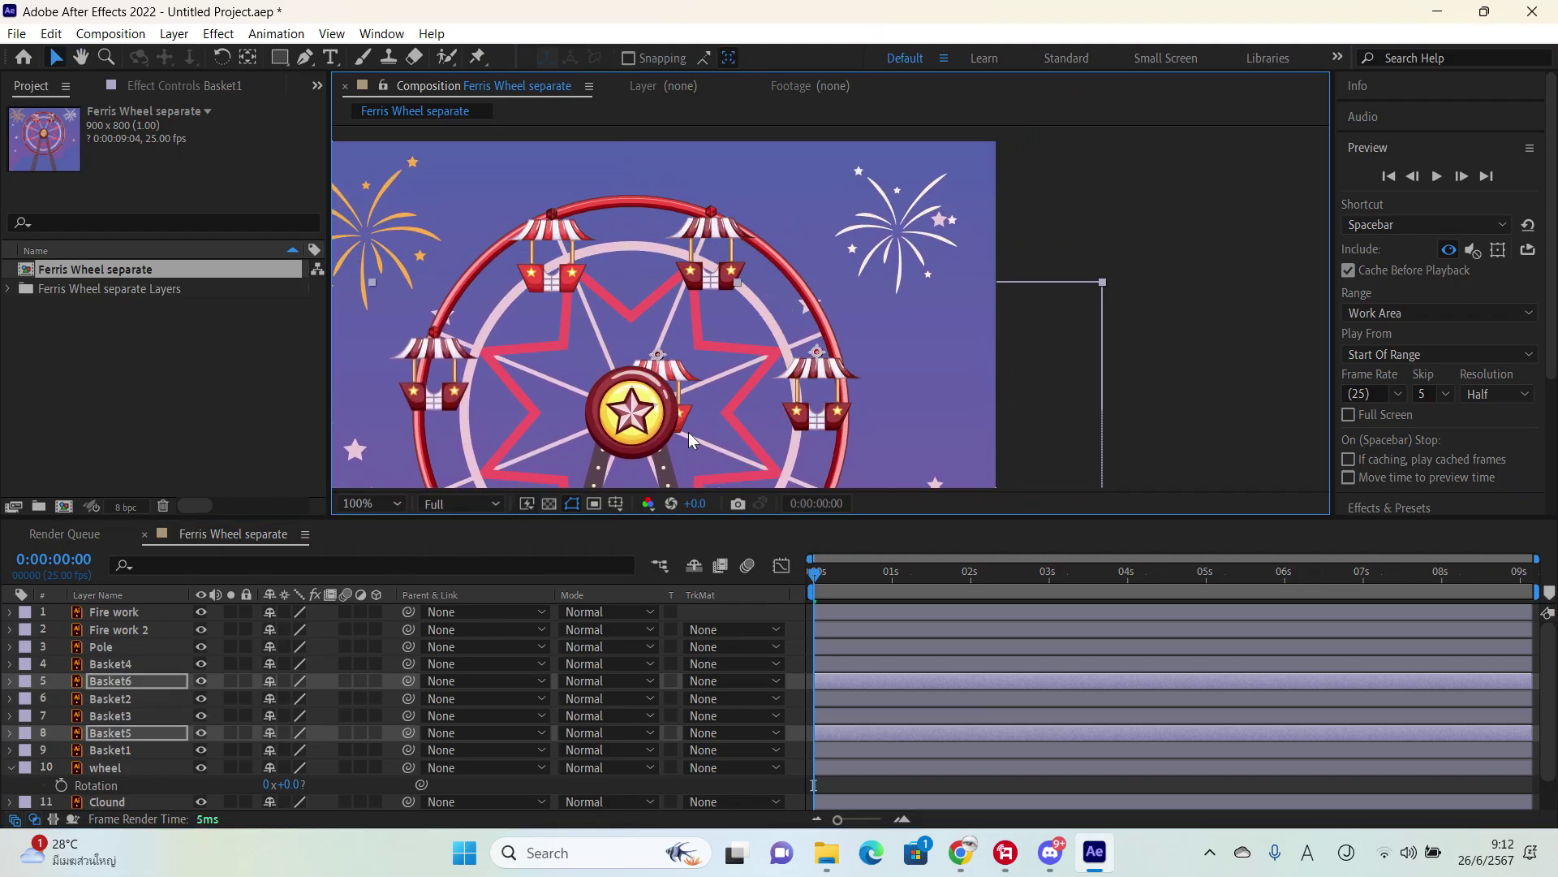
{"action": "left_click_drag", "start_coordinate": [688, 432], "coordinate": [725, 425]}
{"action": "key", "text": "v"}
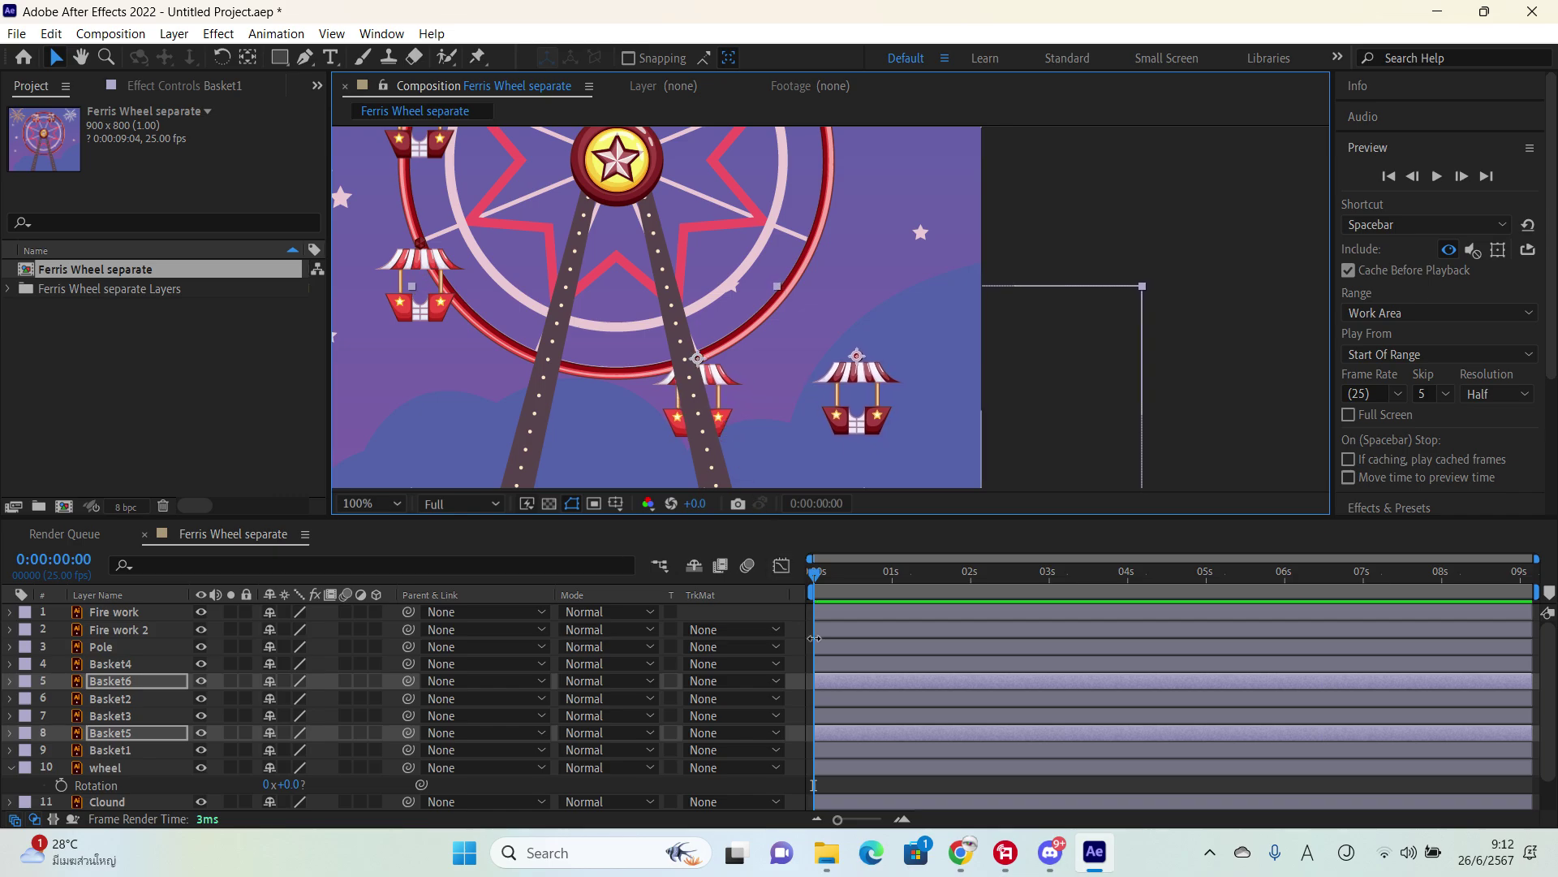
Step: Move Basket6 alone to the bottom-left of the wheel's rim, beside the left pole
{"action": "left_click", "coordinate": [836, 680]}
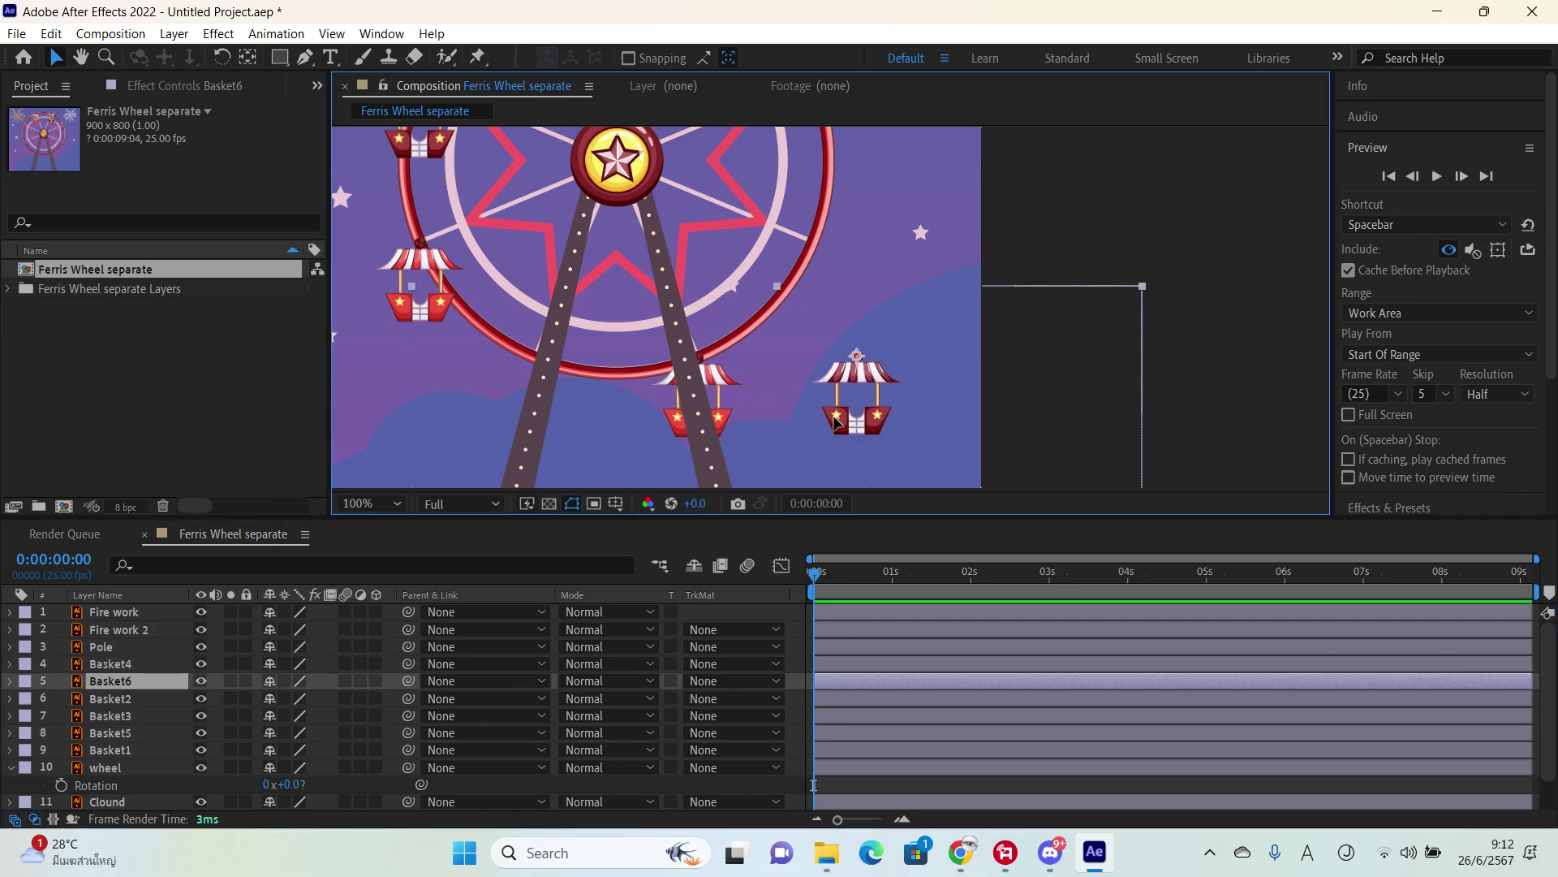
{"action": "left_click_drag", "start_coordinate": [841, 426], "coordinate": [533, 425]}
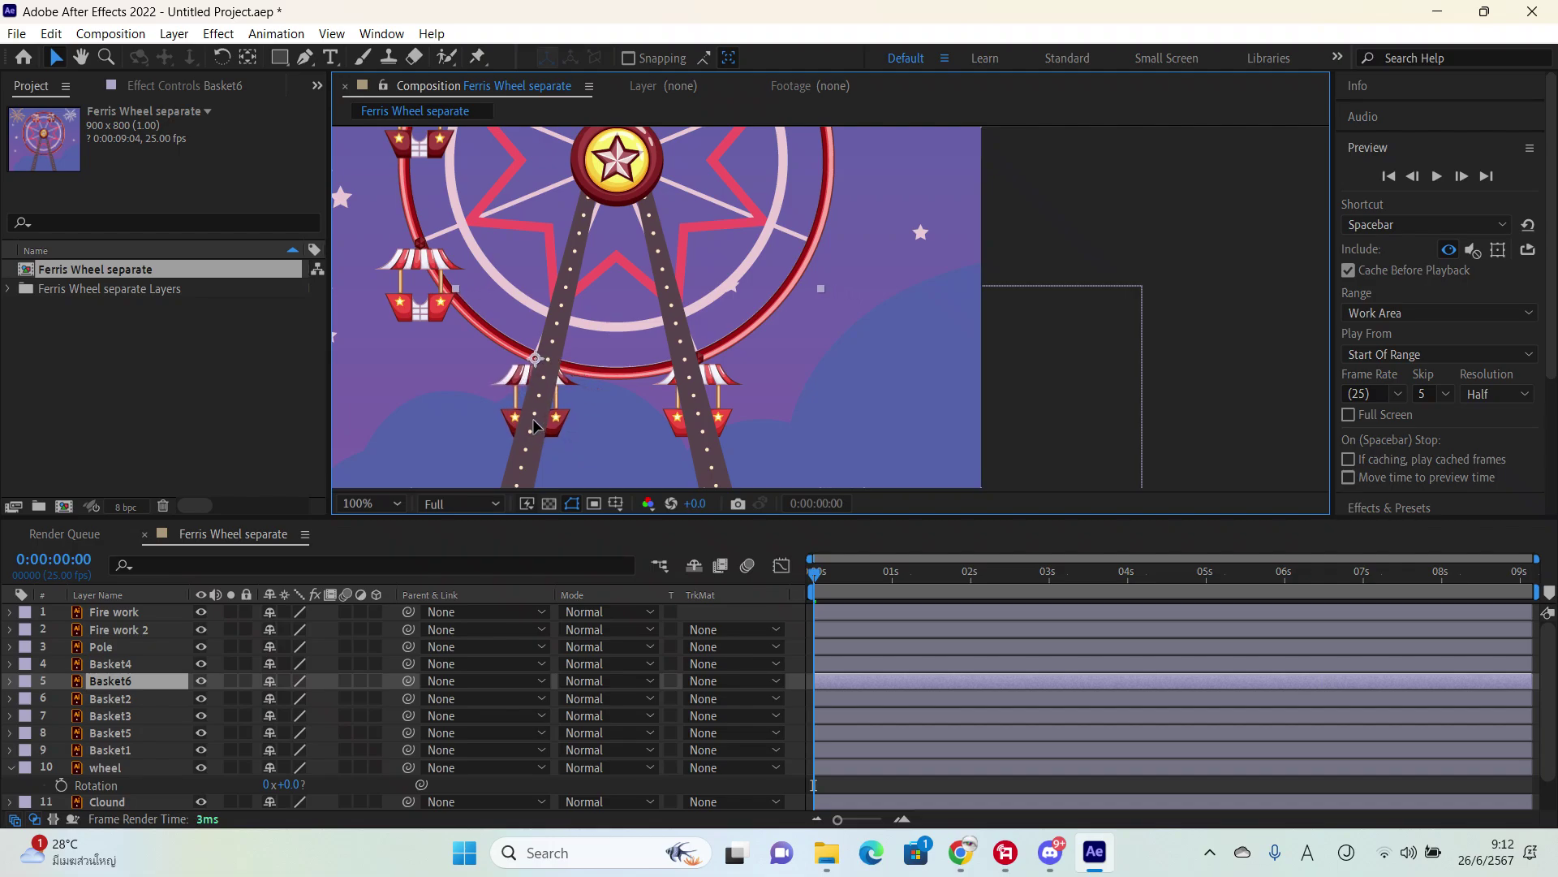
{"action": "left_click", "coordinate": [850, 696], "text": "ctrl"}
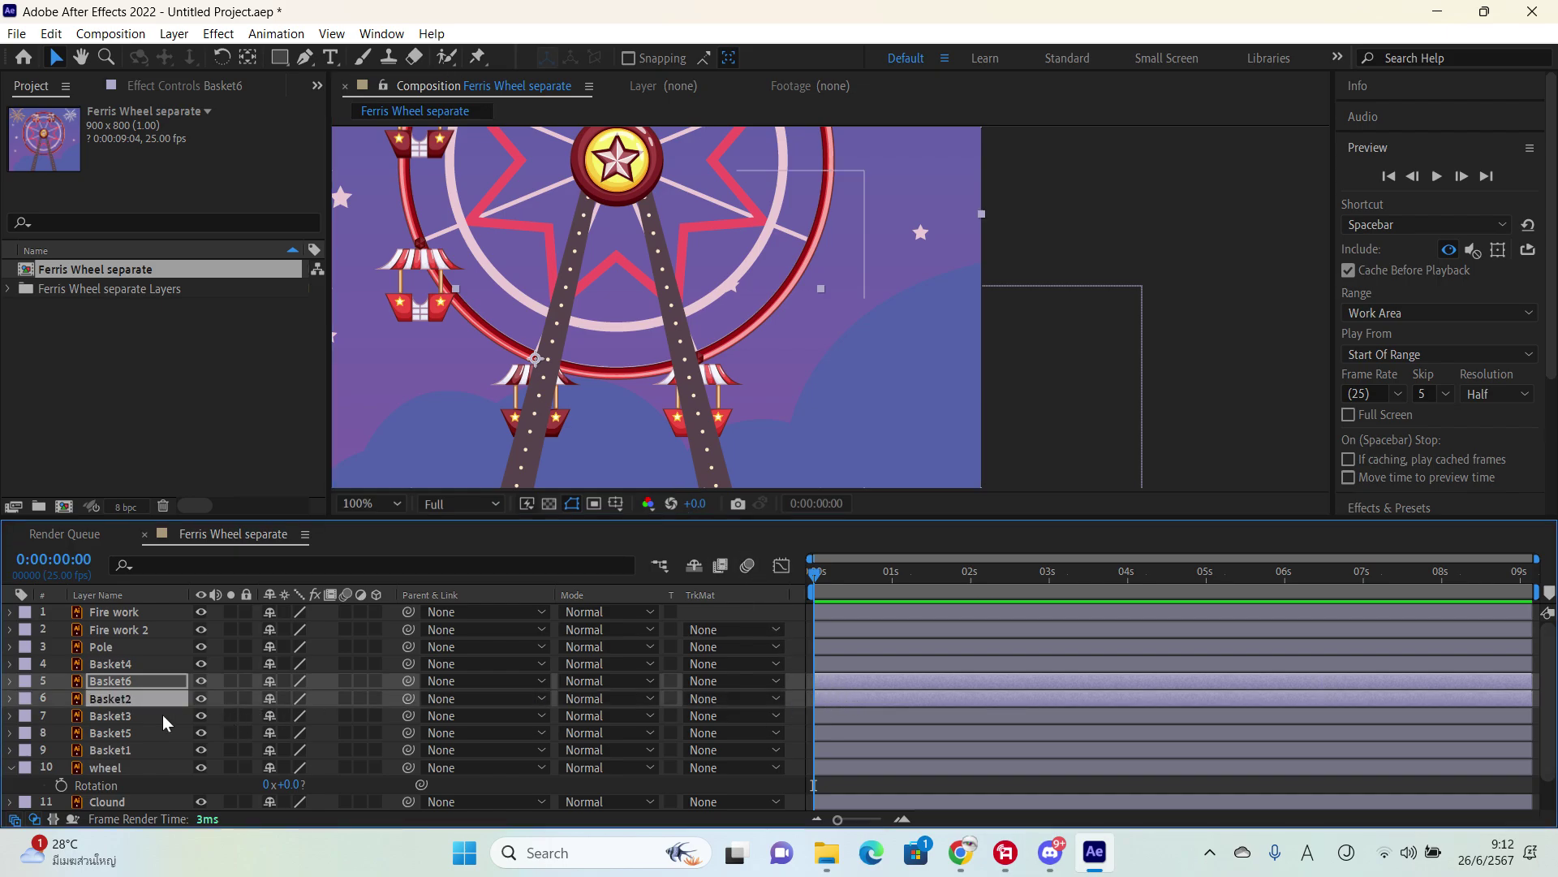
{"action": "key", "text": "h"}
{"action": "left_click_drag", "start_coordinate": [686, 242], "coordinate": [618, 403]}
{"action": "key", "text": "v"}
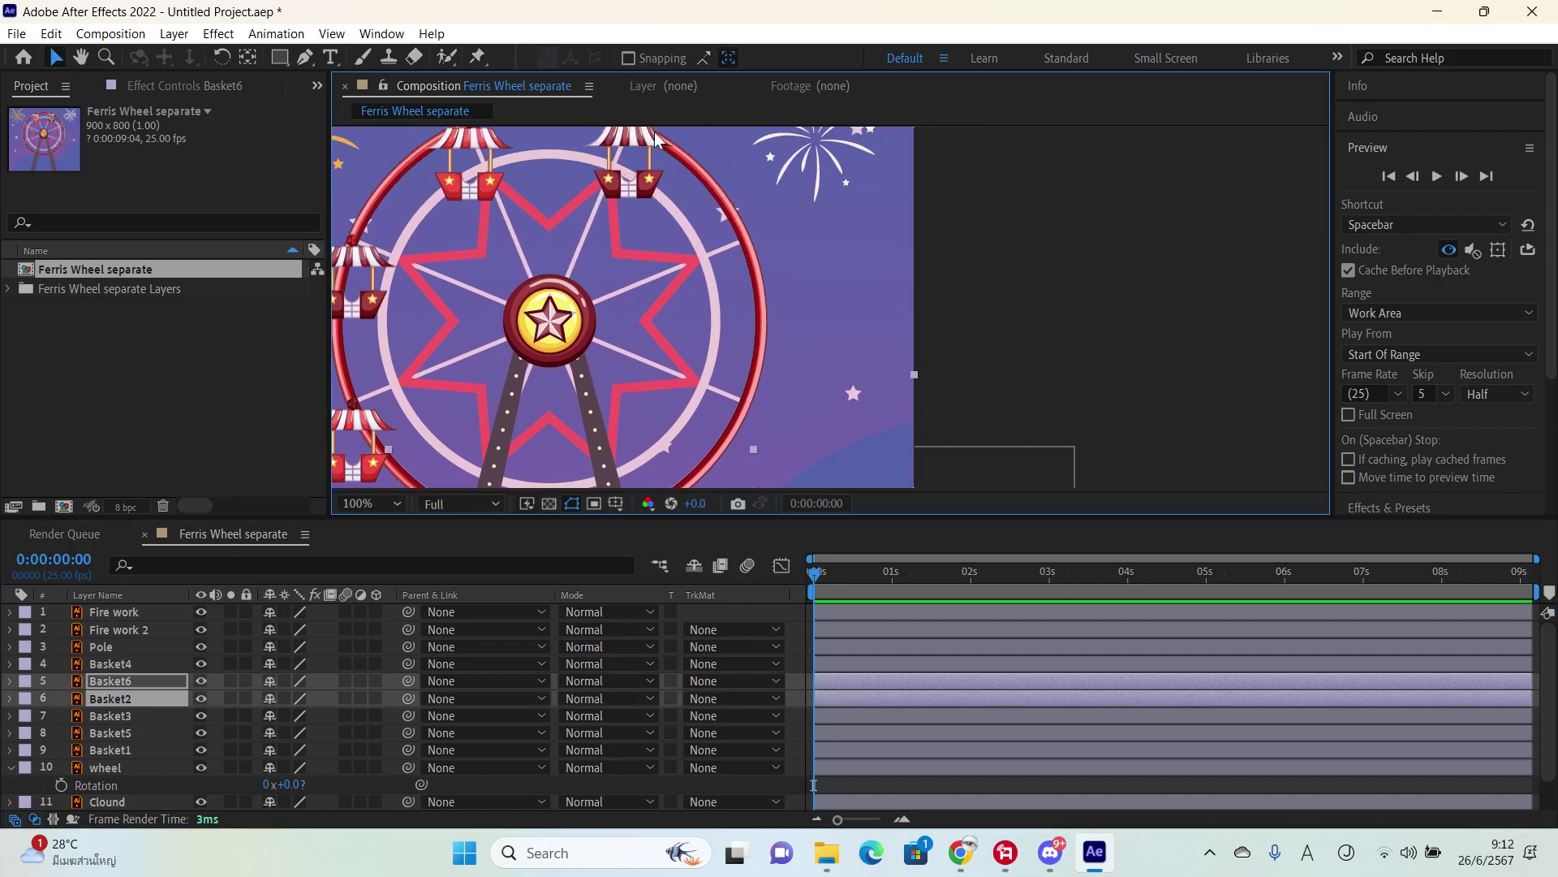
{"action": "left_click", "coordinate": [153, 717]}
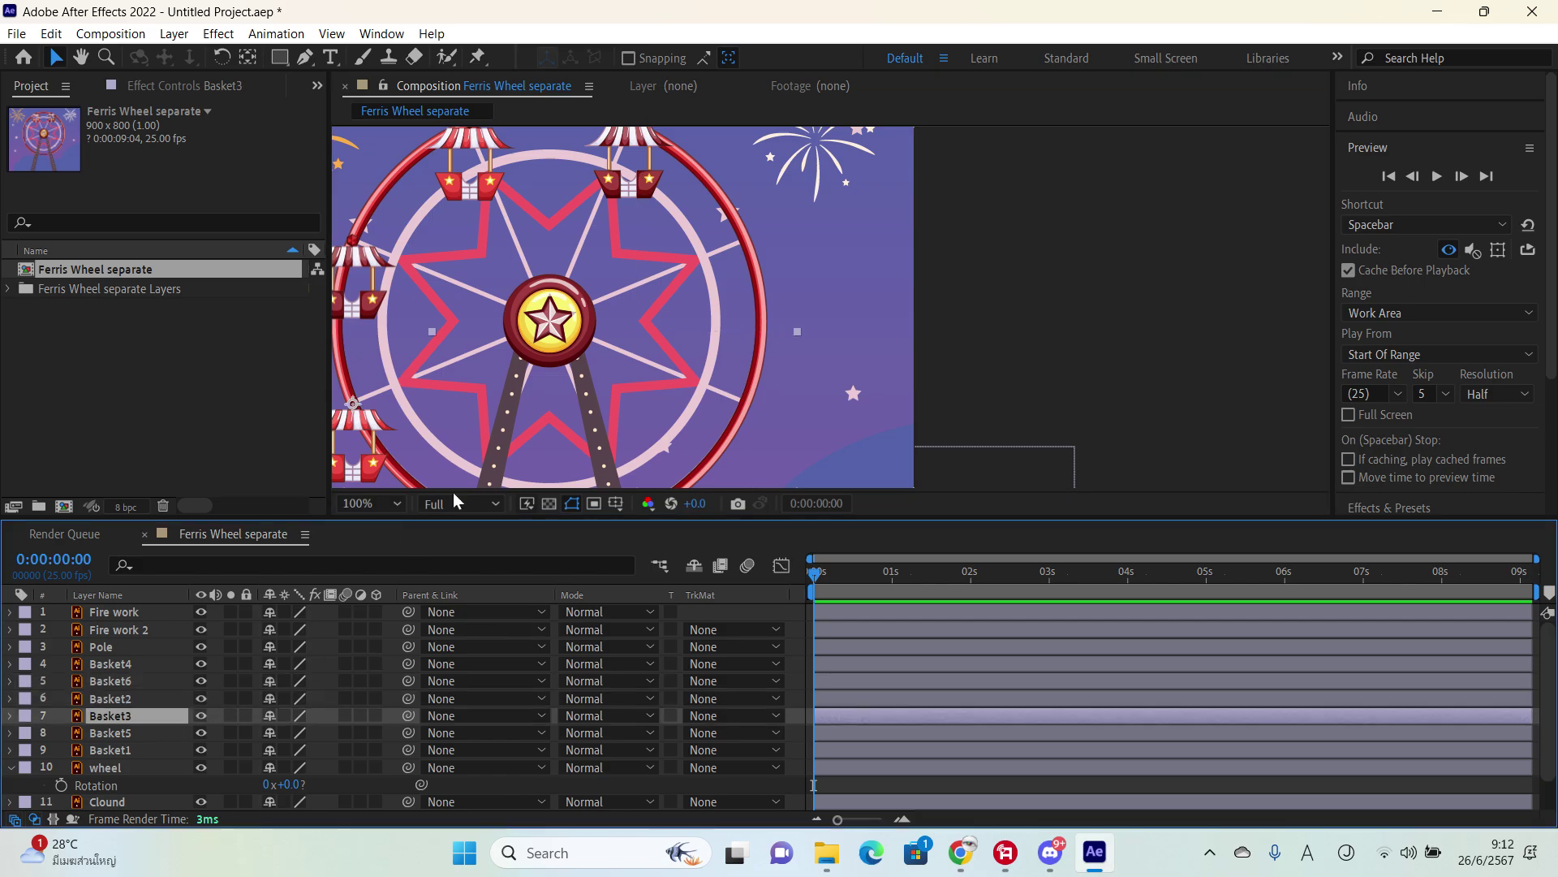
{"action": "key", "text": "h"}
{"action": "left_click_drag", "start_coordinate": [575, 402], "coordinate": [680, 256]}
{"action": "key", "text": "v"}
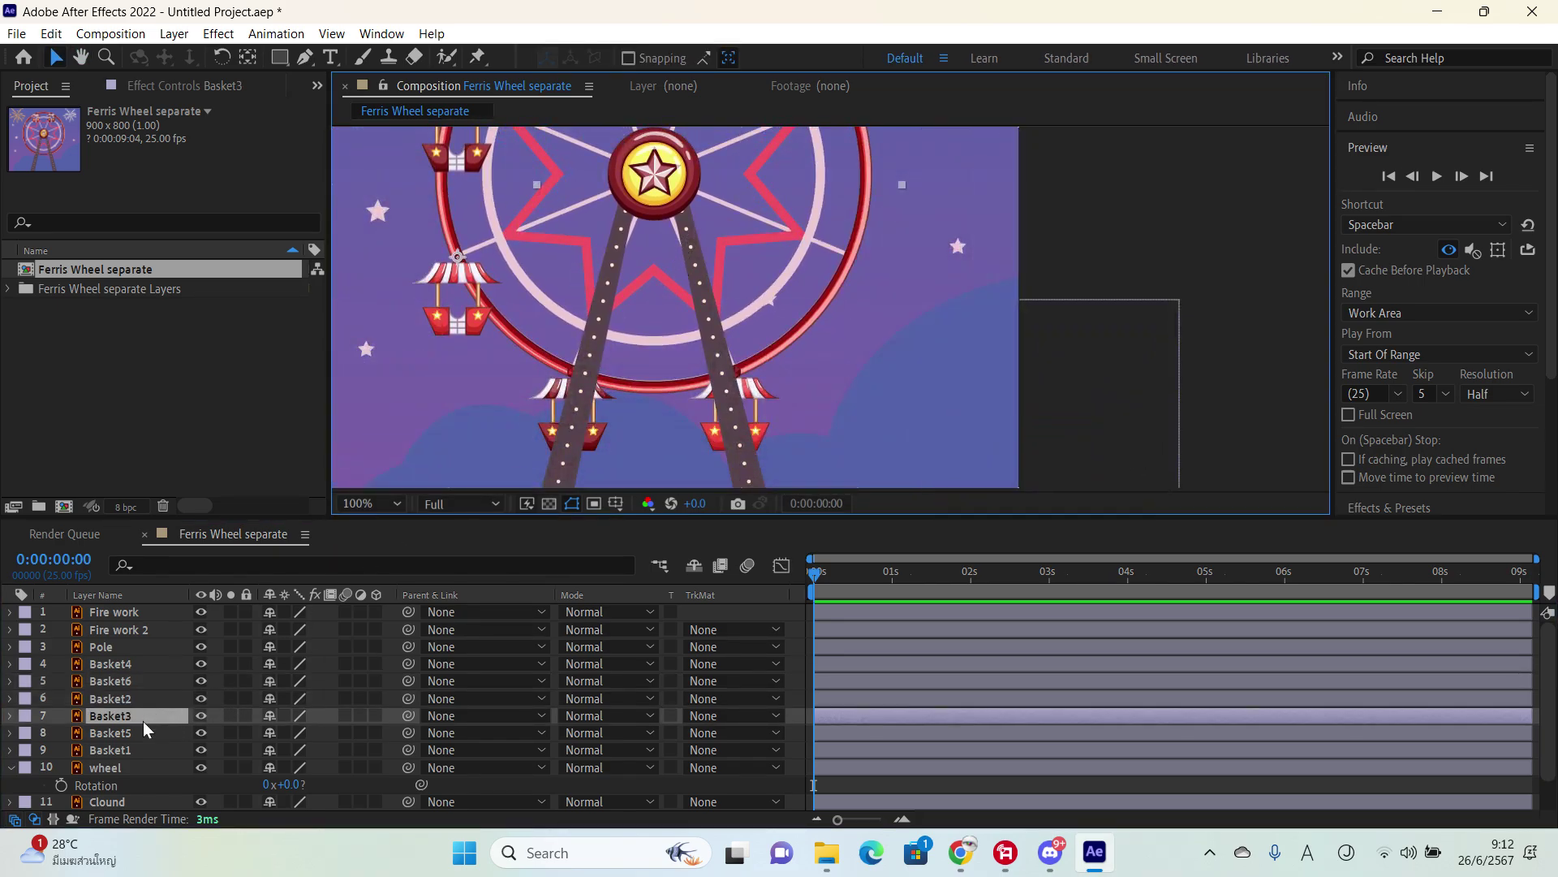
Step: Duplicate Basket1 and Basket2 and move the copies so Basket7's knob sits where the upper-right spoke meets the wheel's outer rim
{"action": "left_click", "coordinate": [130, 750]}
{"action": "left_click", "coordinate": [142, 698], "text": "ctrl"}
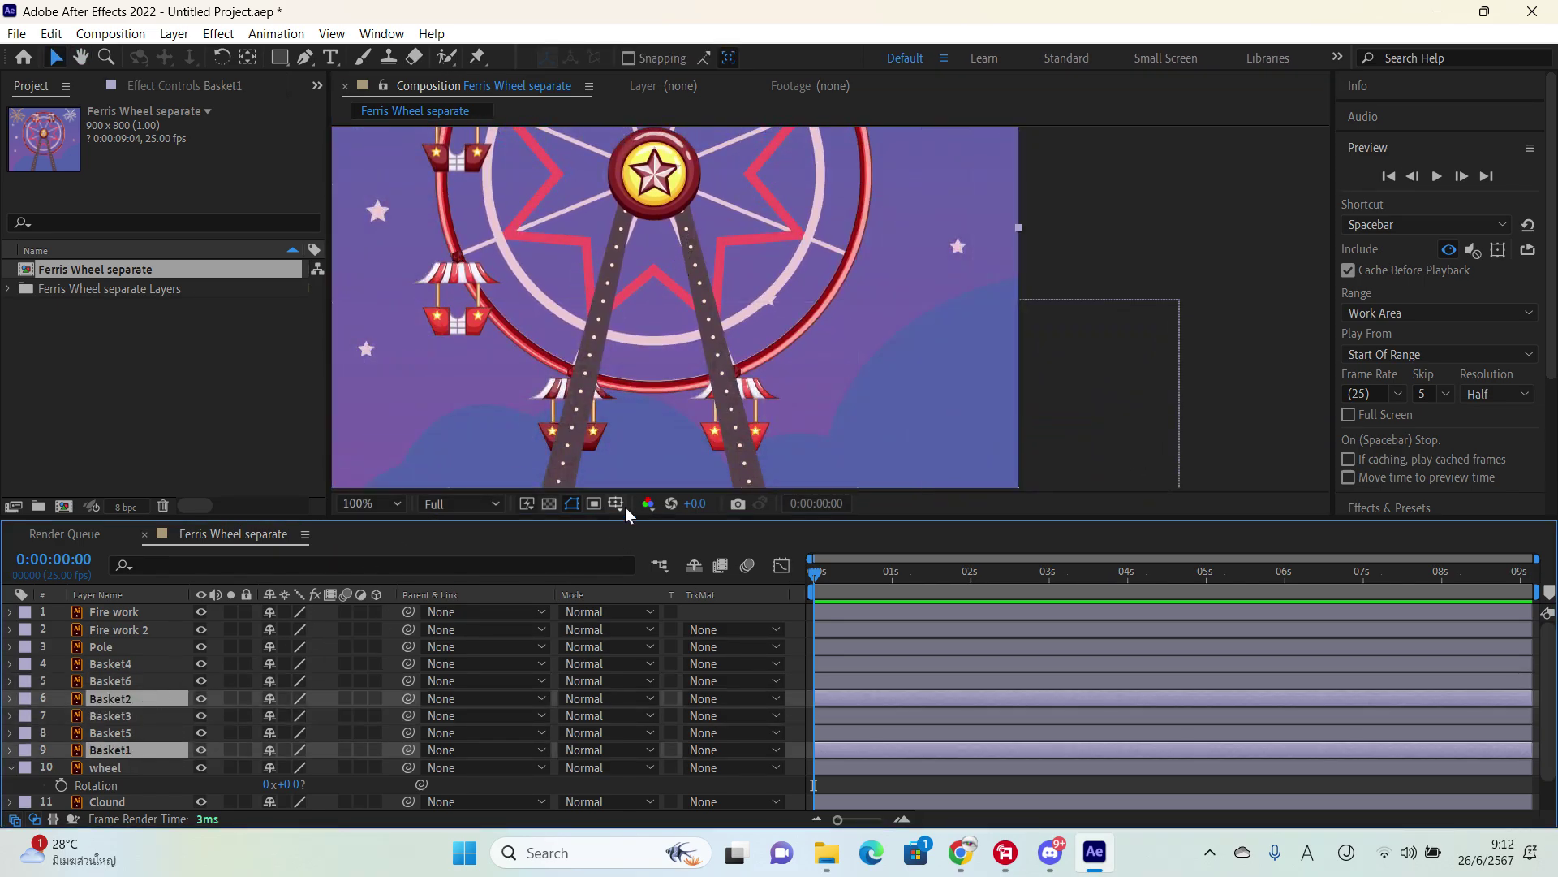
{"action": "key", "text": "ctrl+d"}
{"action": "key", "text": "comma"}
{"action": "key", "text": "comma"}
{"action": "key", "text": "h"}
{"action": "left_click_drag", "start_coordinate": [723, 316], "coordinate": [588, 370]}
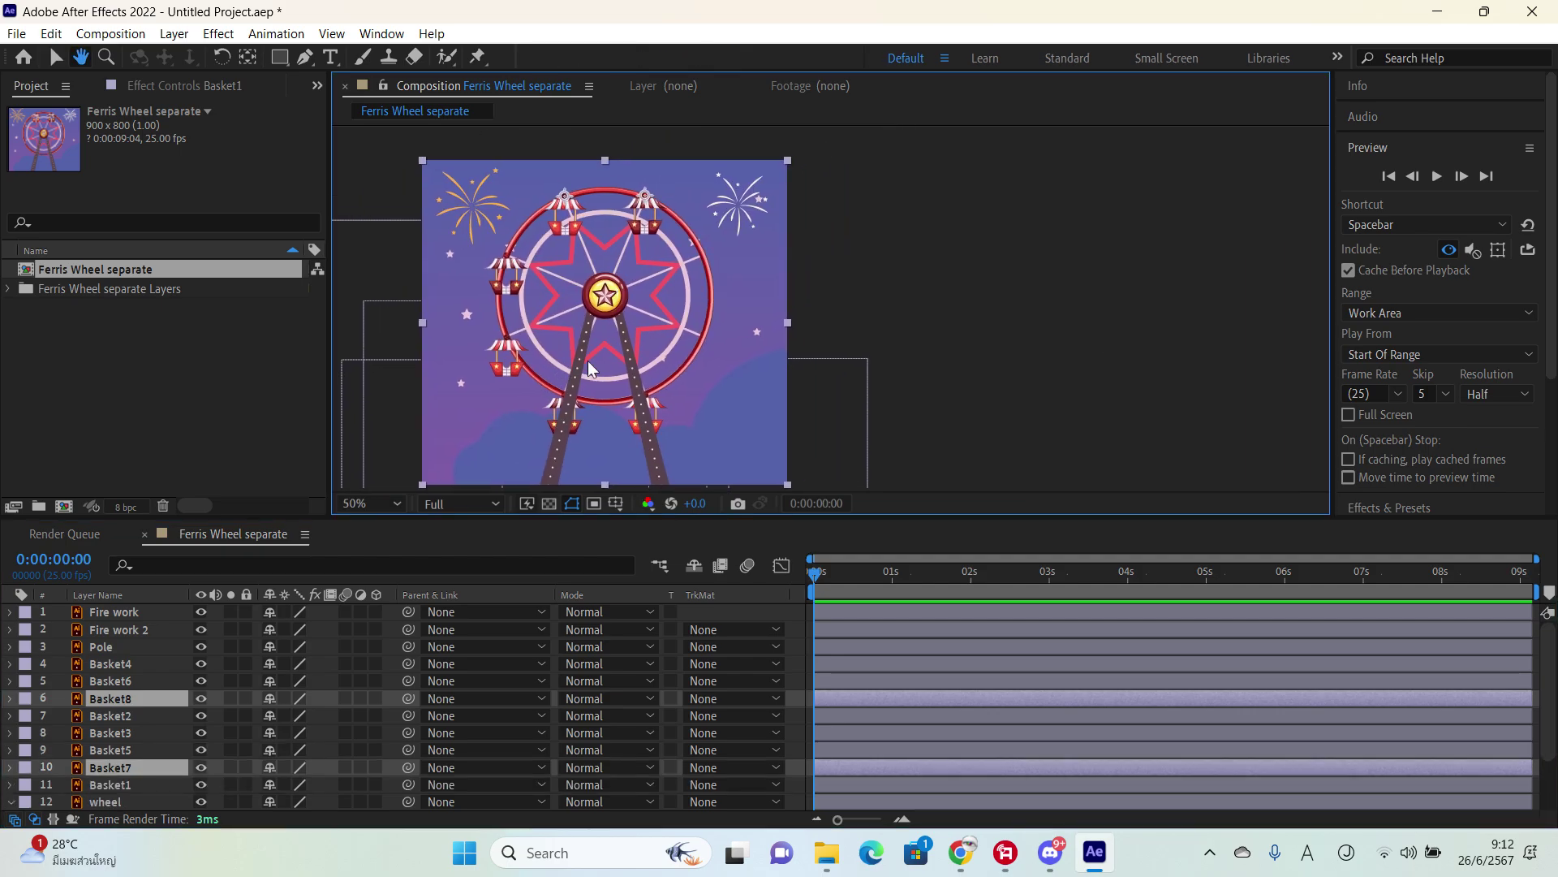
{"action": "key", "text": "v"}
{"action": "left_click_drag", "start_coordinate": [566, 225], "coordinate": [698, 280]}
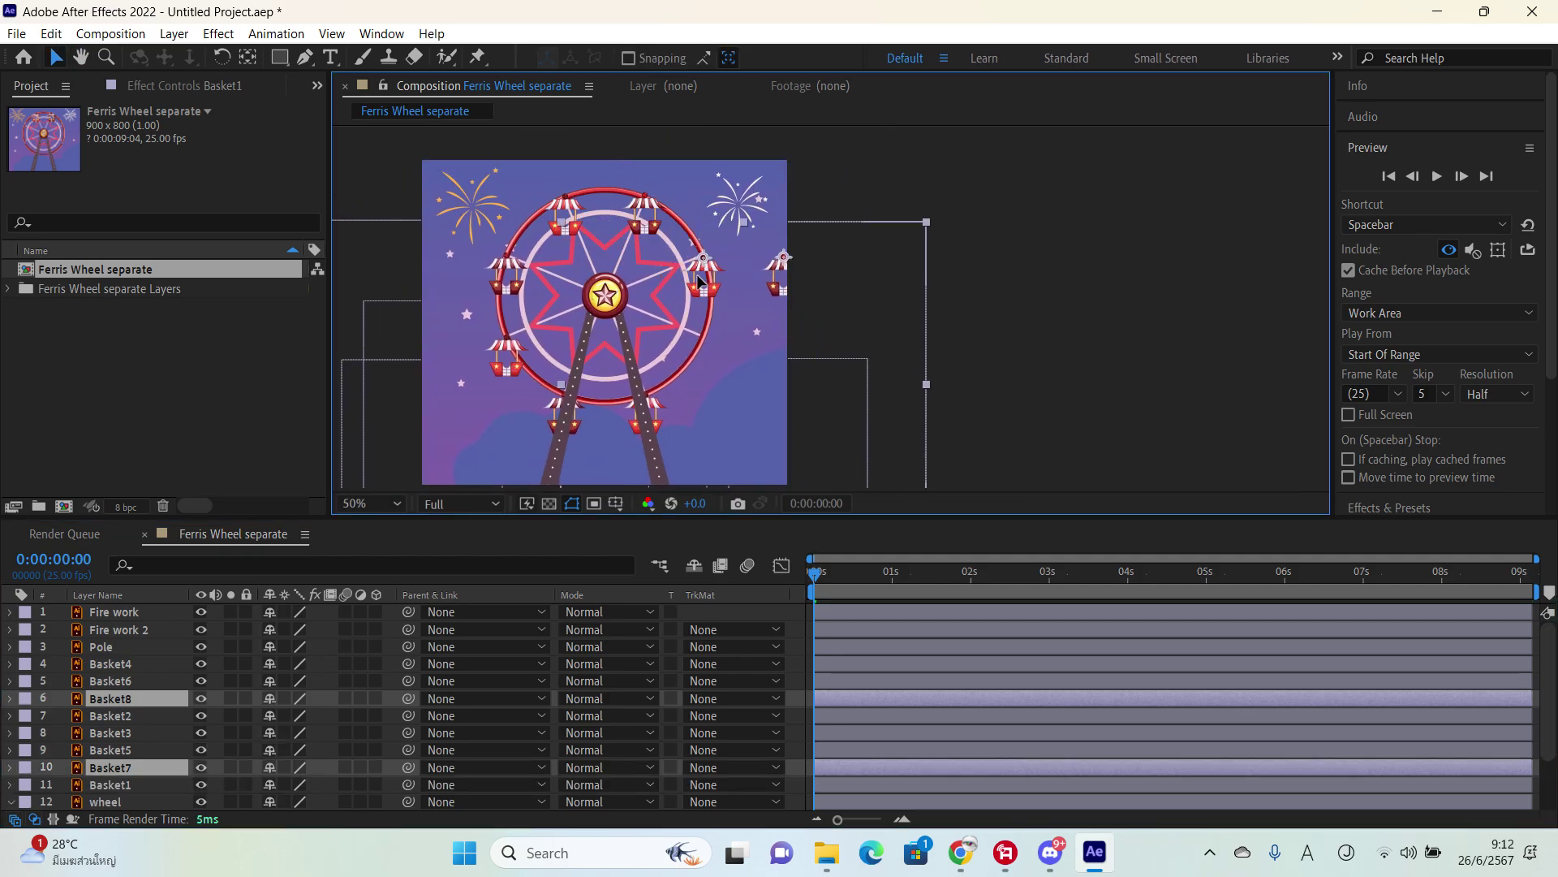
{"action": "scroll", "coordinate": [700, 278], "scroll_direction": "up", "scroll_amount": 3}
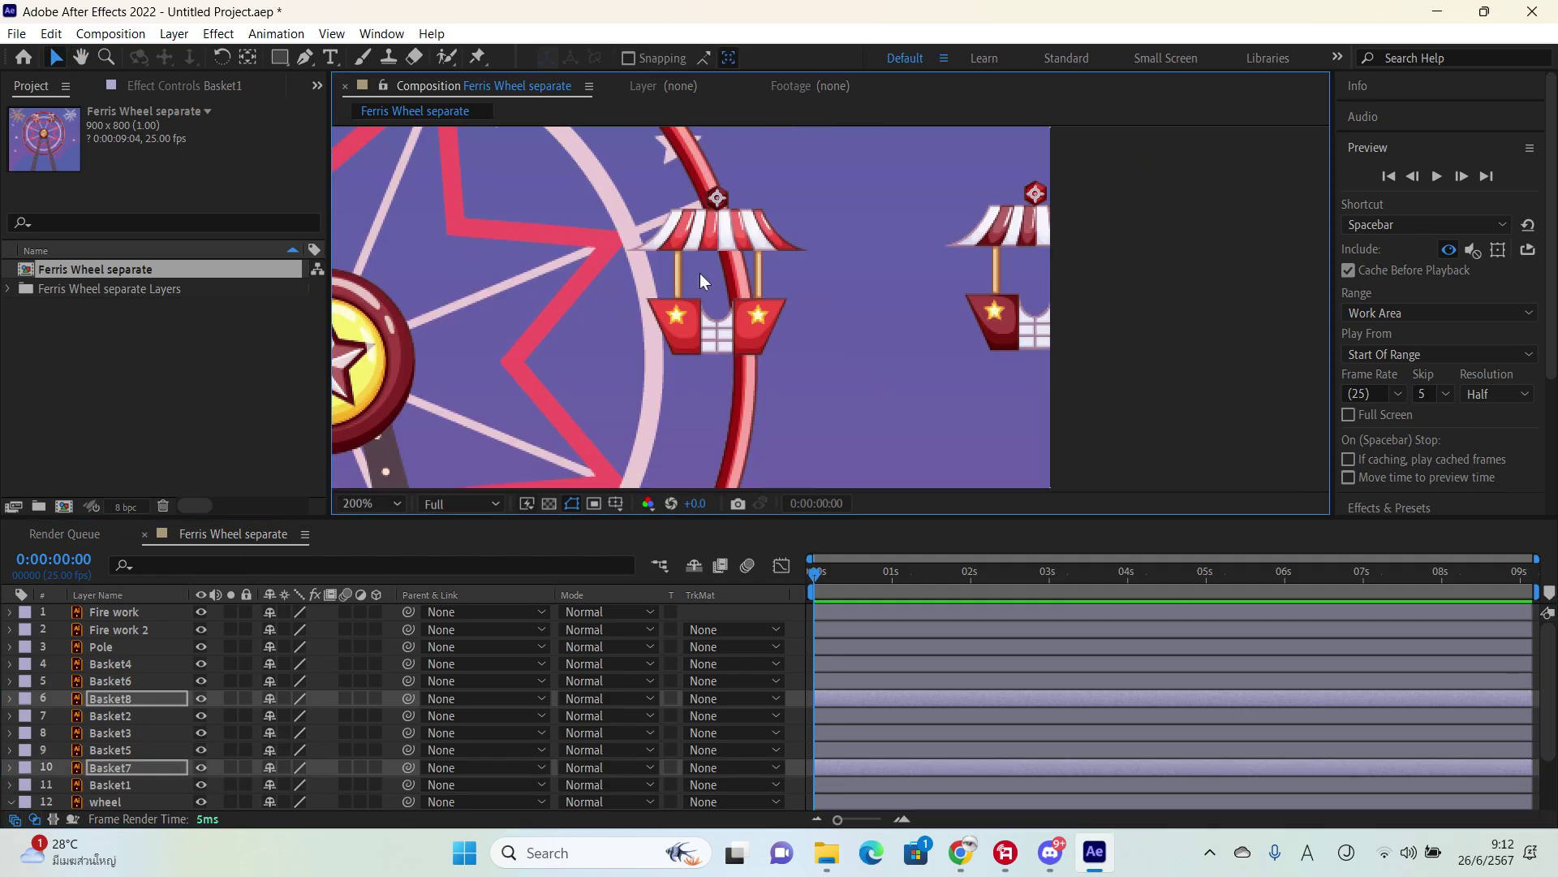
{"action": "scroll", "coordinate": [700, 273], "scroll_direction": "up", "scroll_amount": 2}
{"action": "left_click_drag", "start_coordinate": [752, 199], "coordinate": [740, 304]}
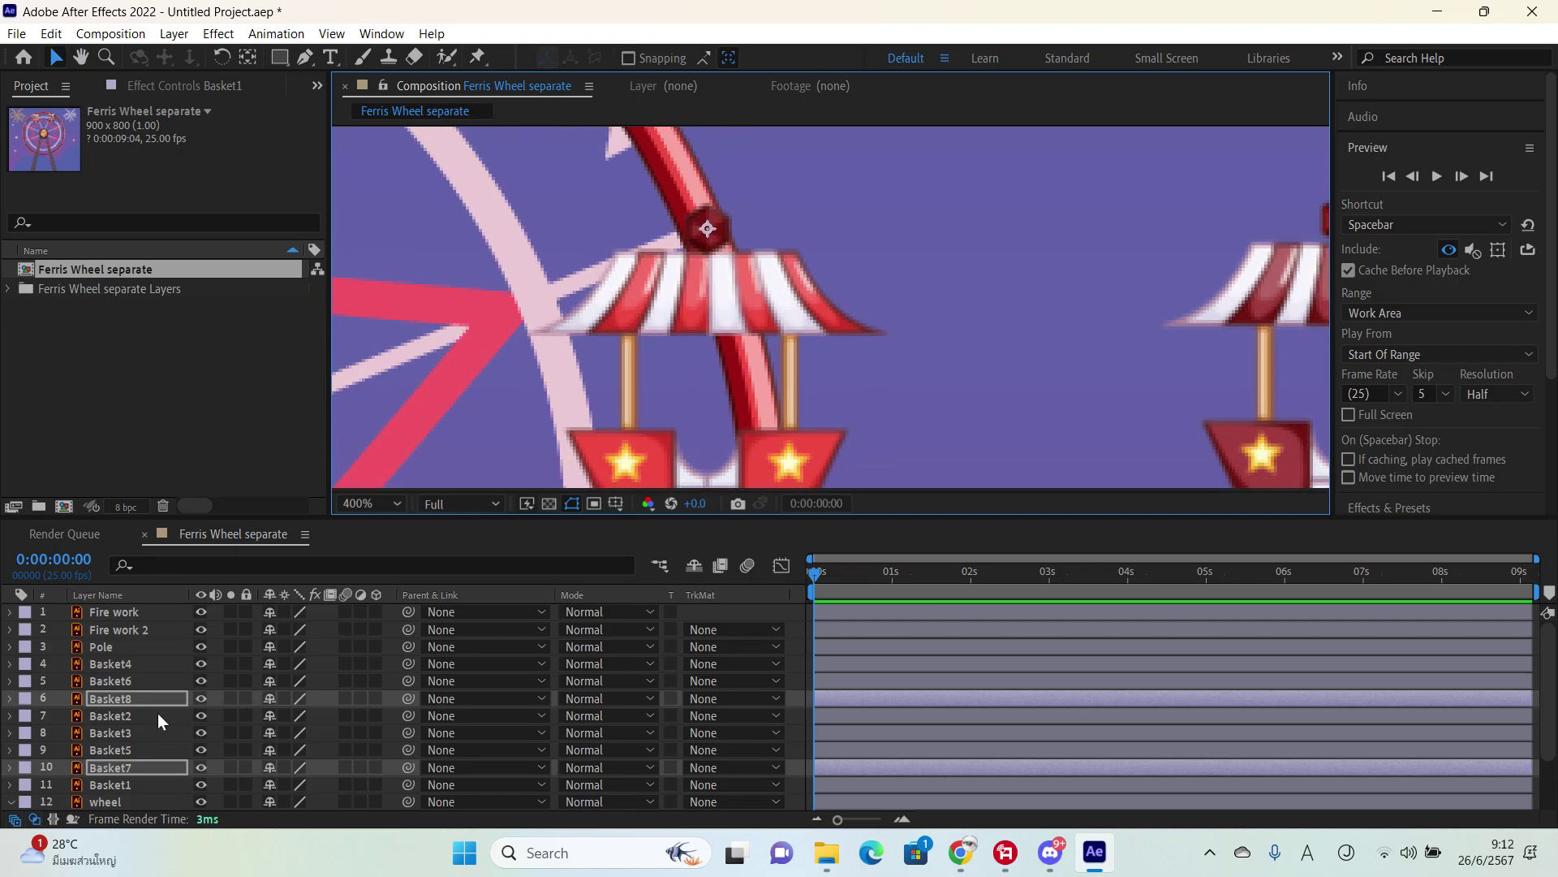
Step: Move Basket8 alone so its knob sits where the lower-right spoke meets the rim, fit the composition in view and deselect all layers
{"action": "scroll", "coordinate": [833, 439], "scroll_direction": "down", "scroll_amount": 4}
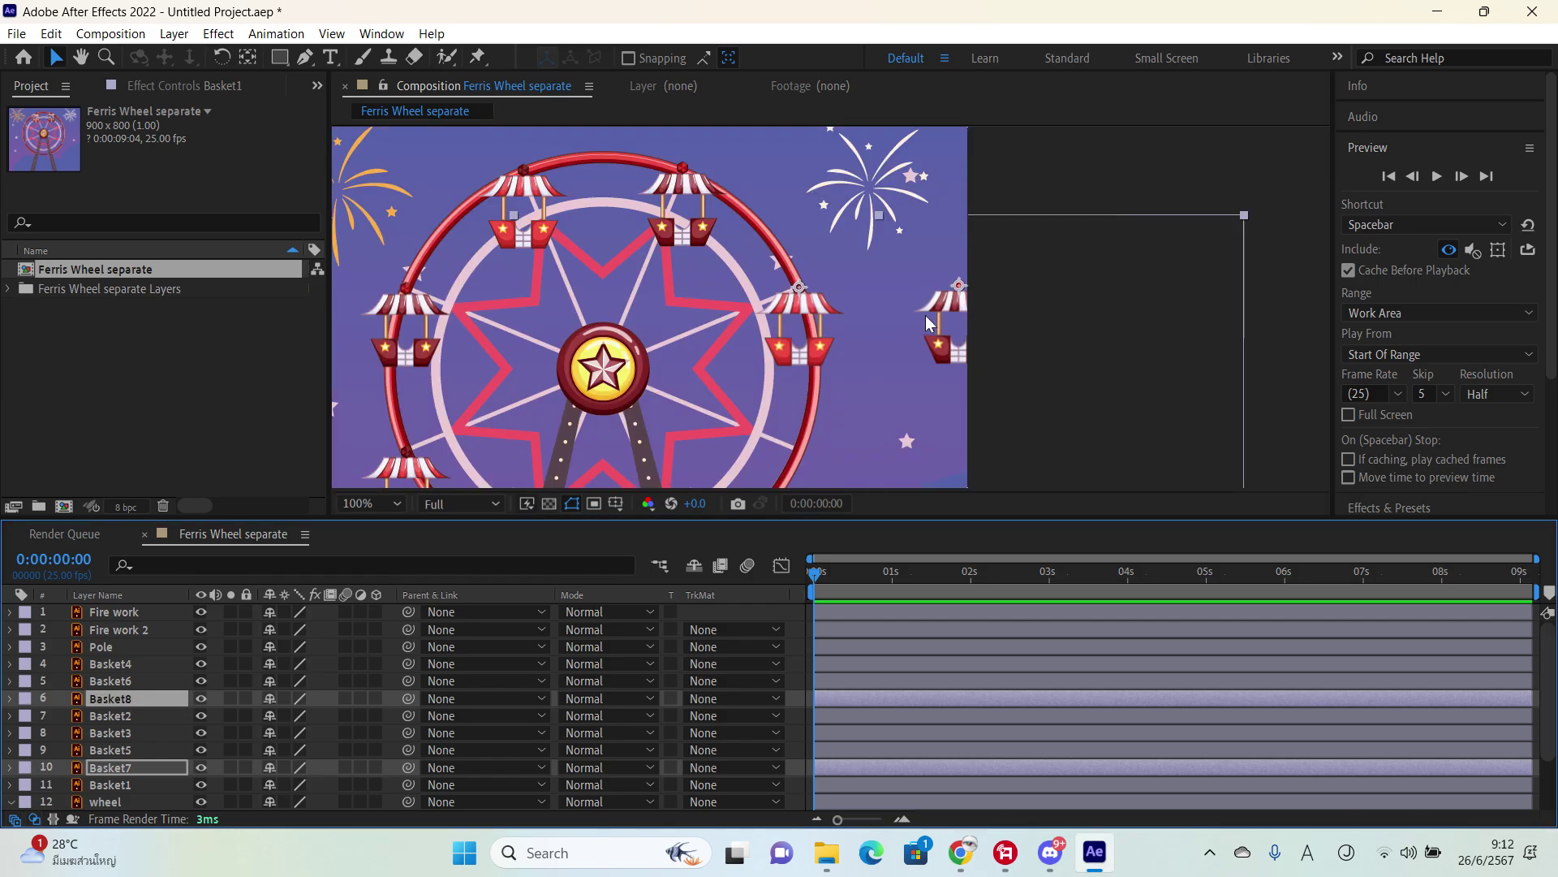
{"action": "left_click", "coordinate": [848, 678]}
{"action": "left_click", "coordinate": [844, 693]}
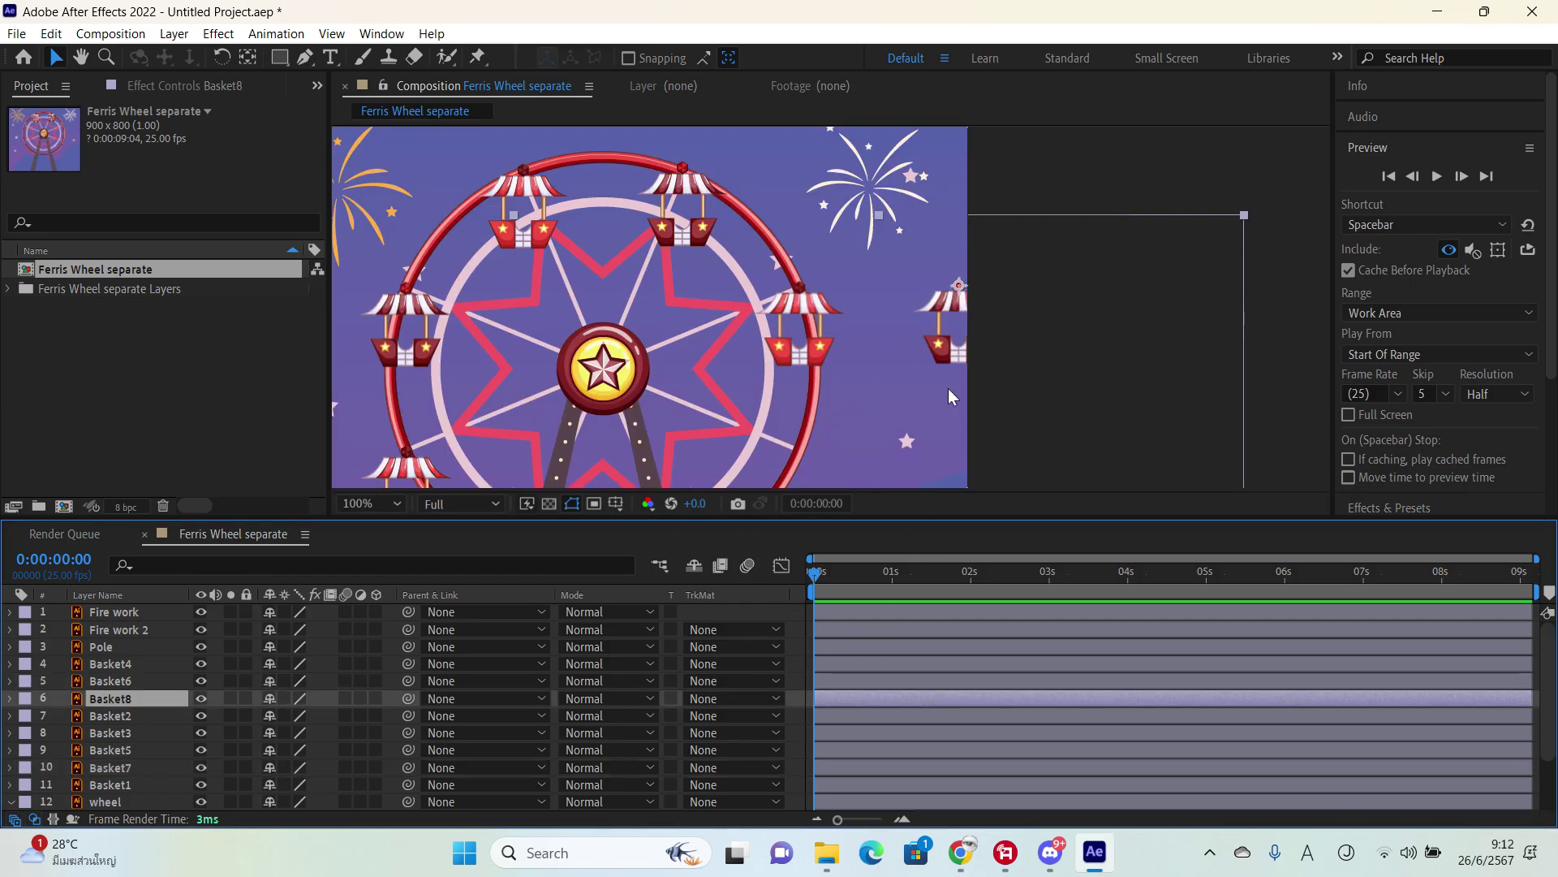
{"action": "left_click_drag", "start_coordinate": [948, 388], "coordinate": [797, 491]}
{"action": "scroll", "coordinate": [798, 314], "scroll_direction": "up", "scroll_amount": 4}
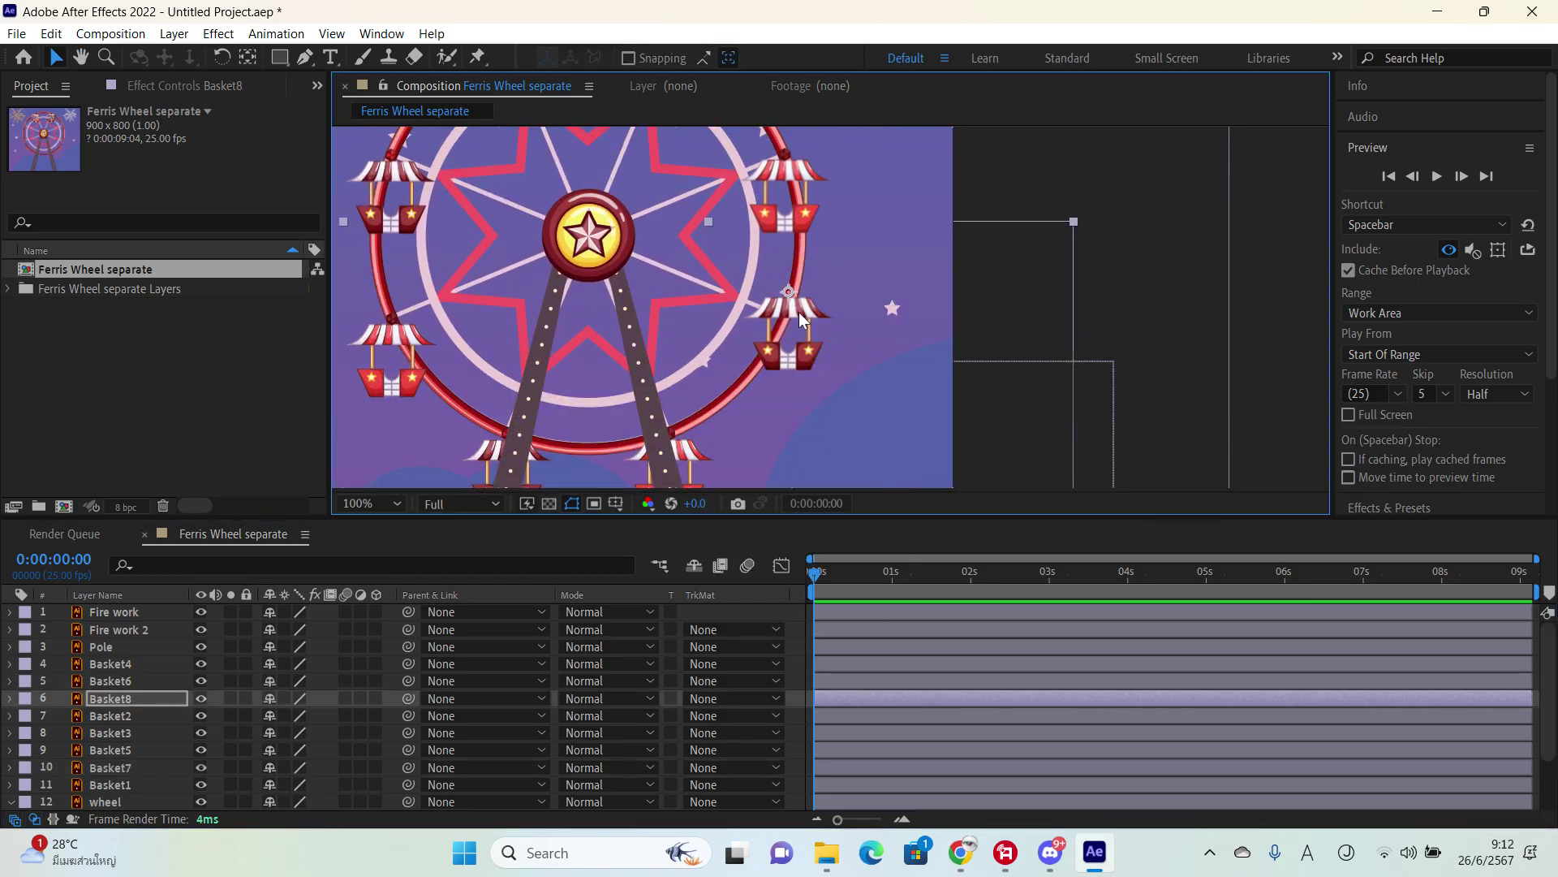
{"action": "left_click_drag", "start_coordinate": [721, 395], "coordinate": [698, 414]}
{"action": "scroll", "coordinate": [759, 369], "scroll_direction": "down", "scroll_amount": 2}
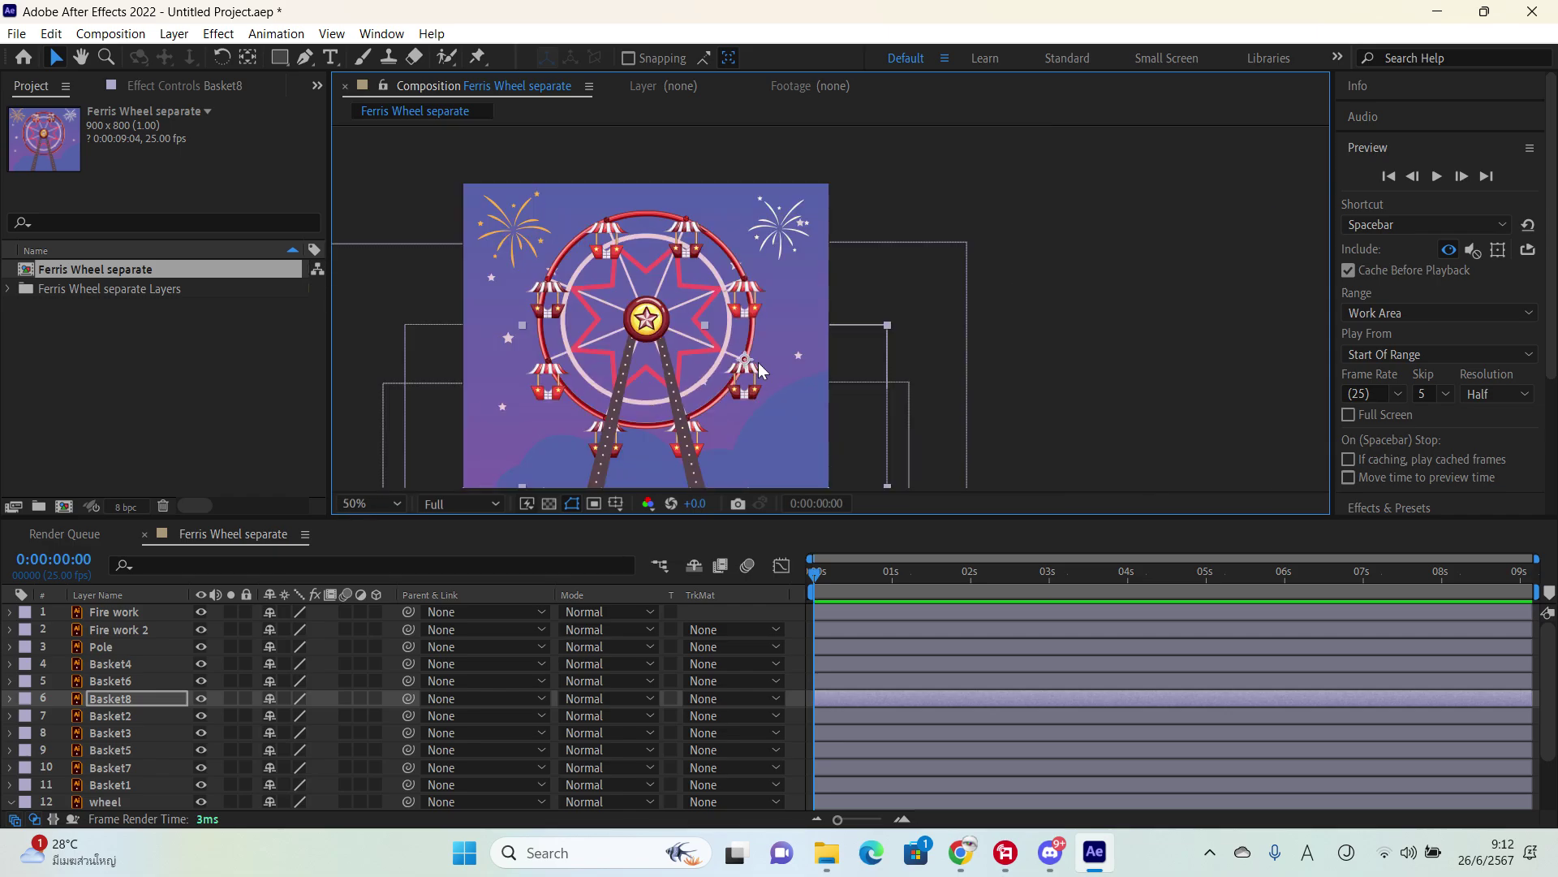
{"action": "left_click", "coordinate": [395, 503]}
{"action": "left_click", "coordinate": [436, 157]}
{"action": "left_click", "coordinate": [1142, 231]}
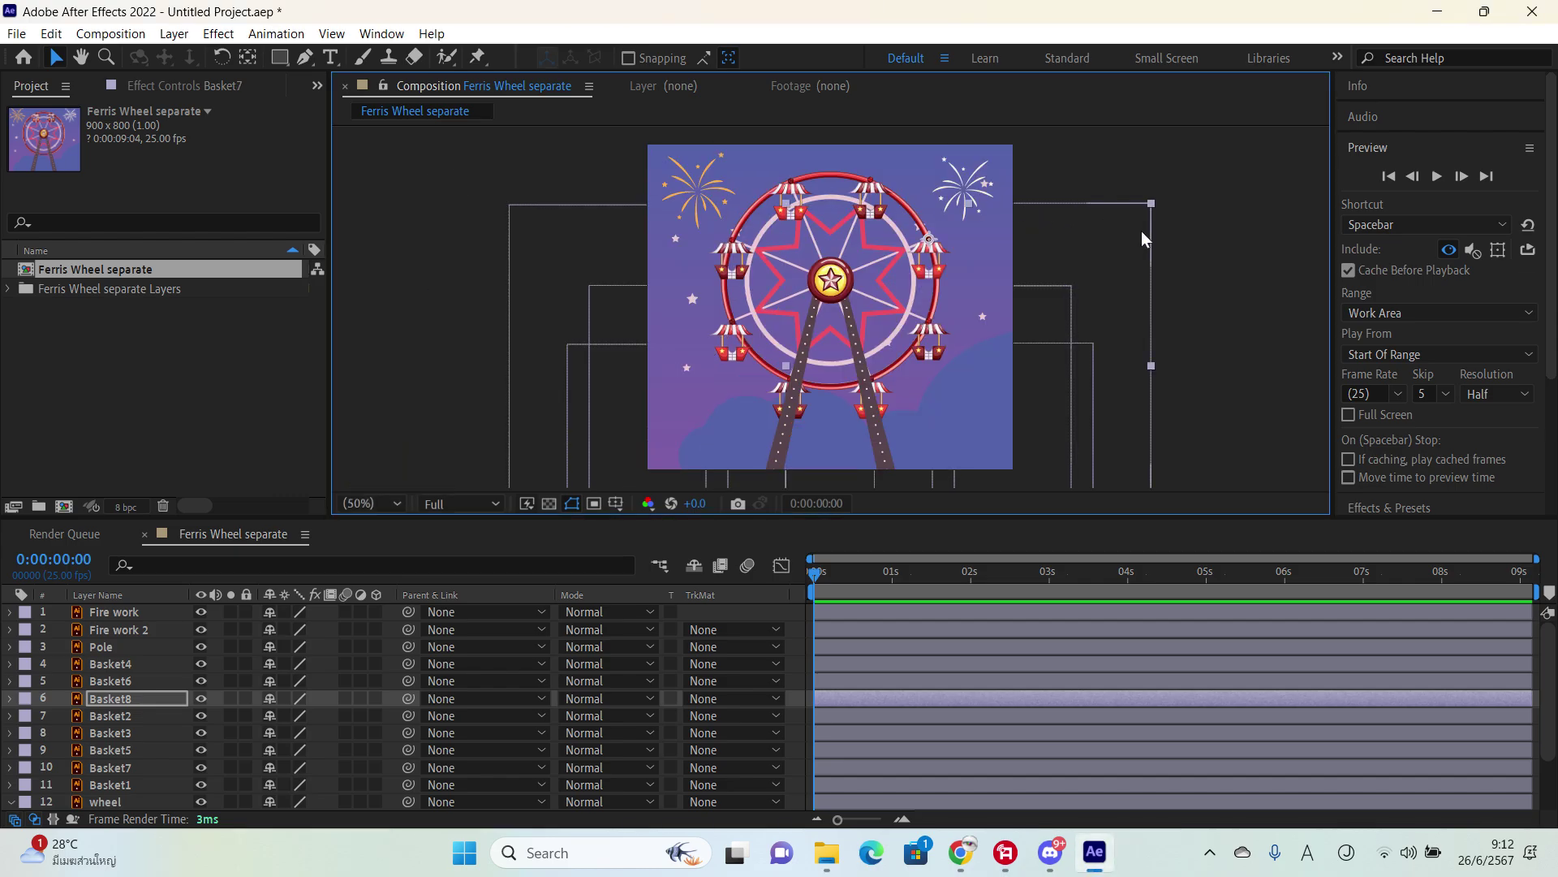
{"action": "left_click", "coordinate": [1193, 401]}
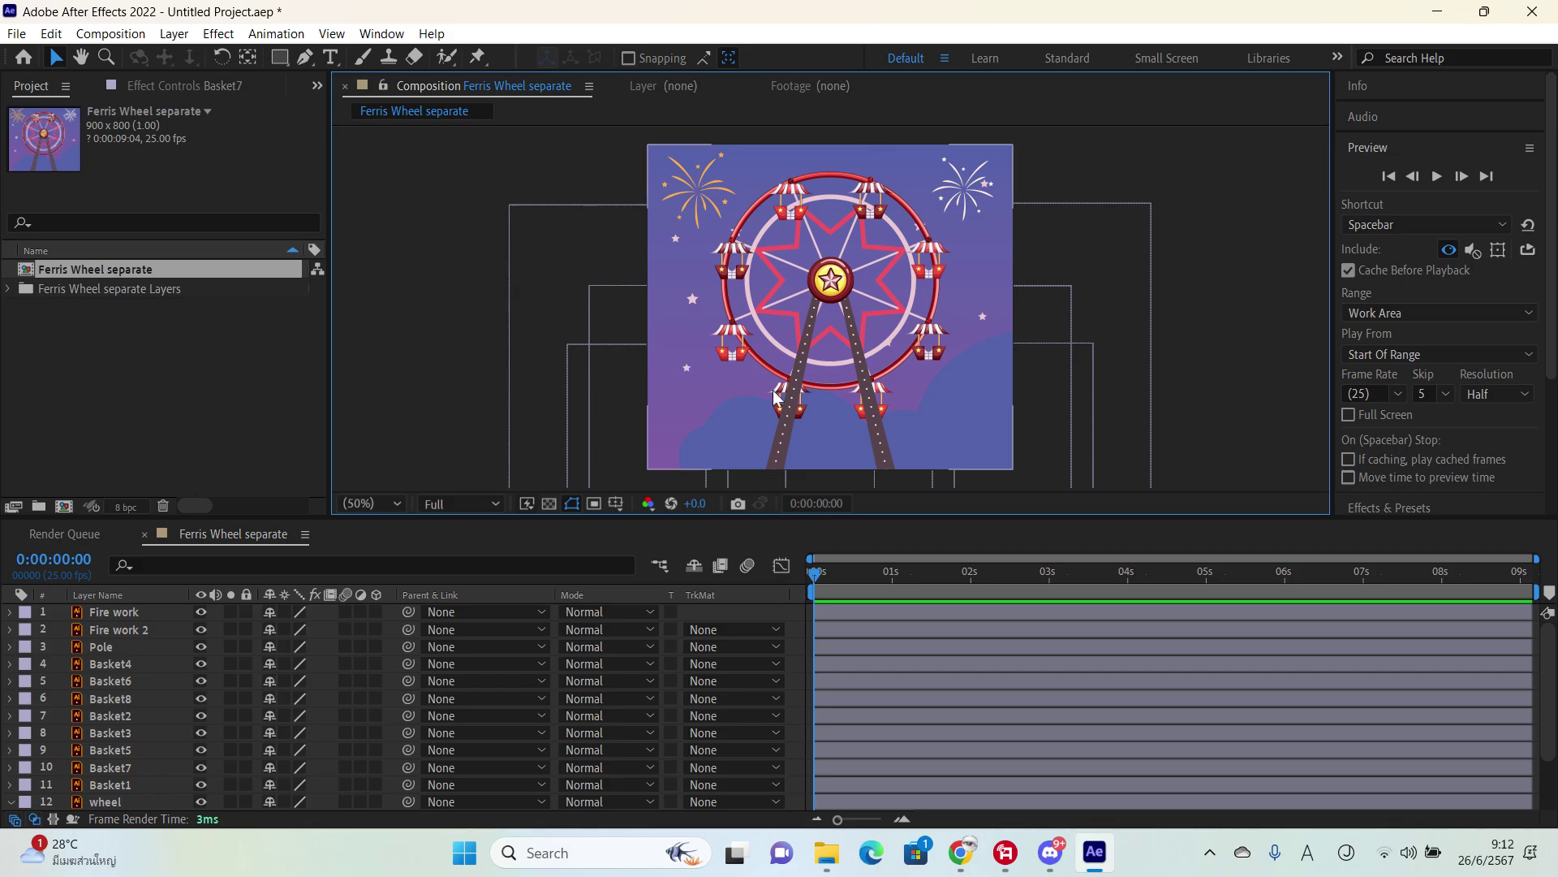
Step: Test-rotate Basket4 around its knob and set its rotation back to 0
{"action": "left_click", "coordinate": [651, 310]}
{"action": "key", "text": "r"}
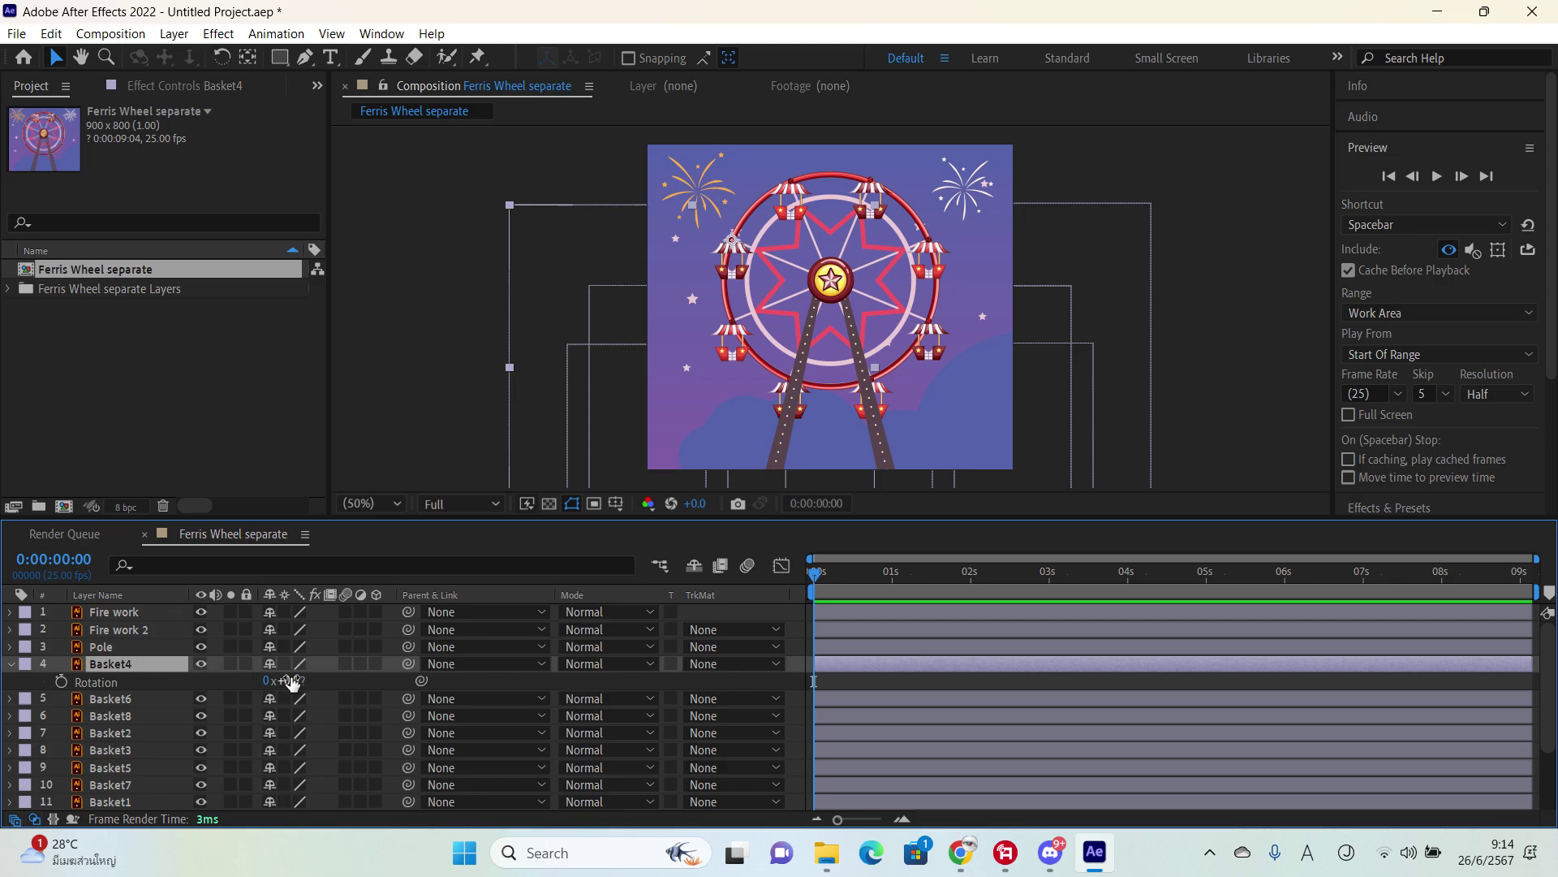
{"action": "mouse_move", "coordinate": [288, 680]}
{"action": "left_mouse_down"}
{"action": "mouse_move", "coordinate": [321, 667]}
{"action": "mouse_move", "coordinate": [176, 655]}
{"action": "mouse_move", "coordinate": [301, 680]}
{"action": "left_mouse_up"}
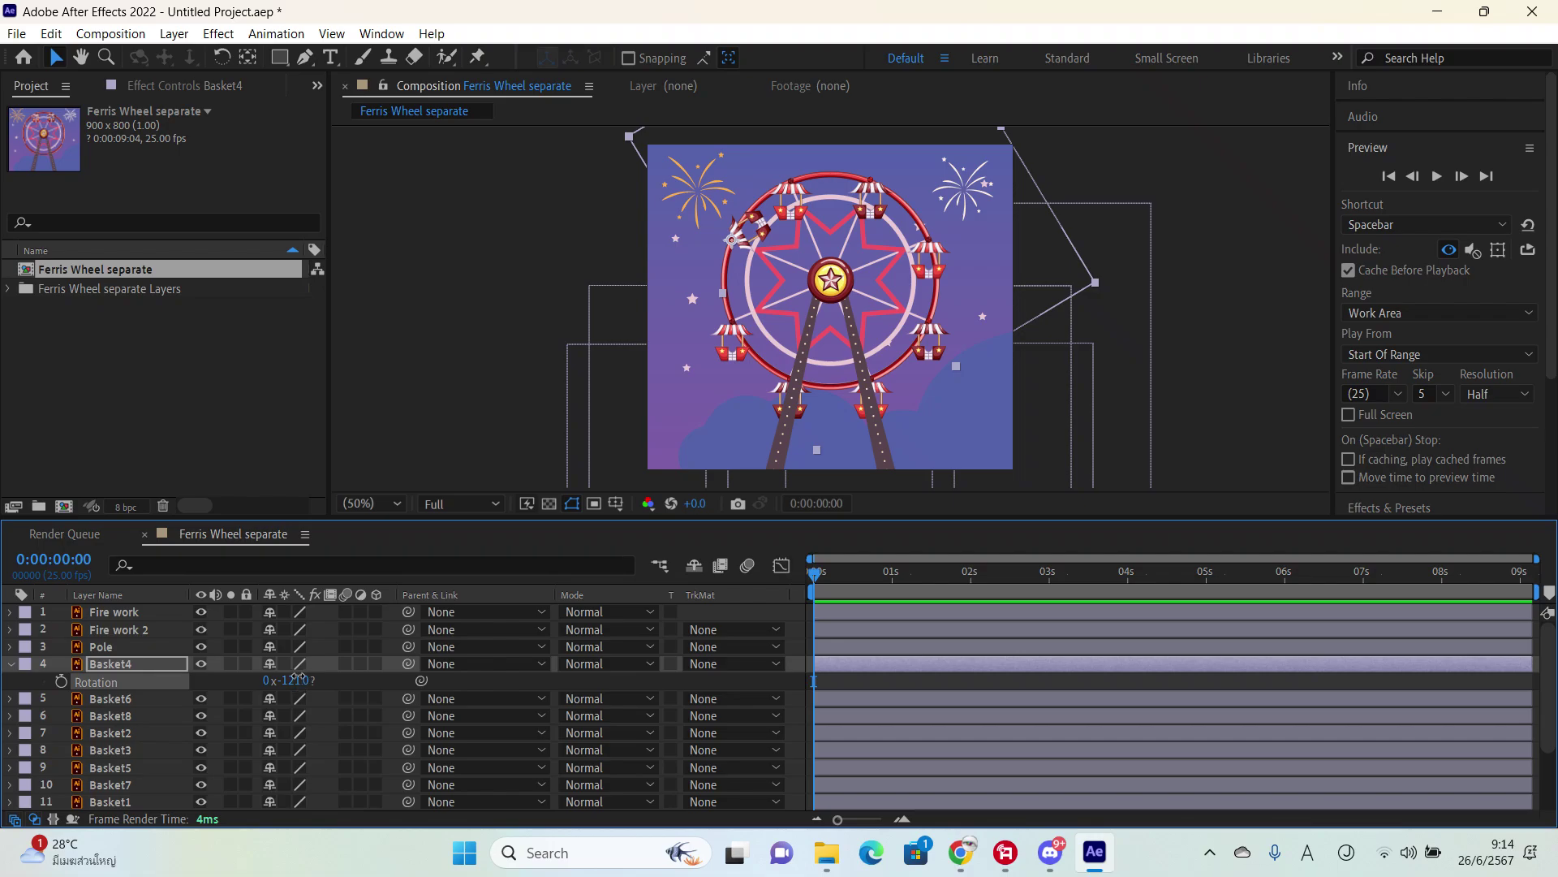
{"action": "left_click", "coordinate": [297, 680]}
{"action": "type", "text": "0"}
{"action": "key", "text": "Return"}
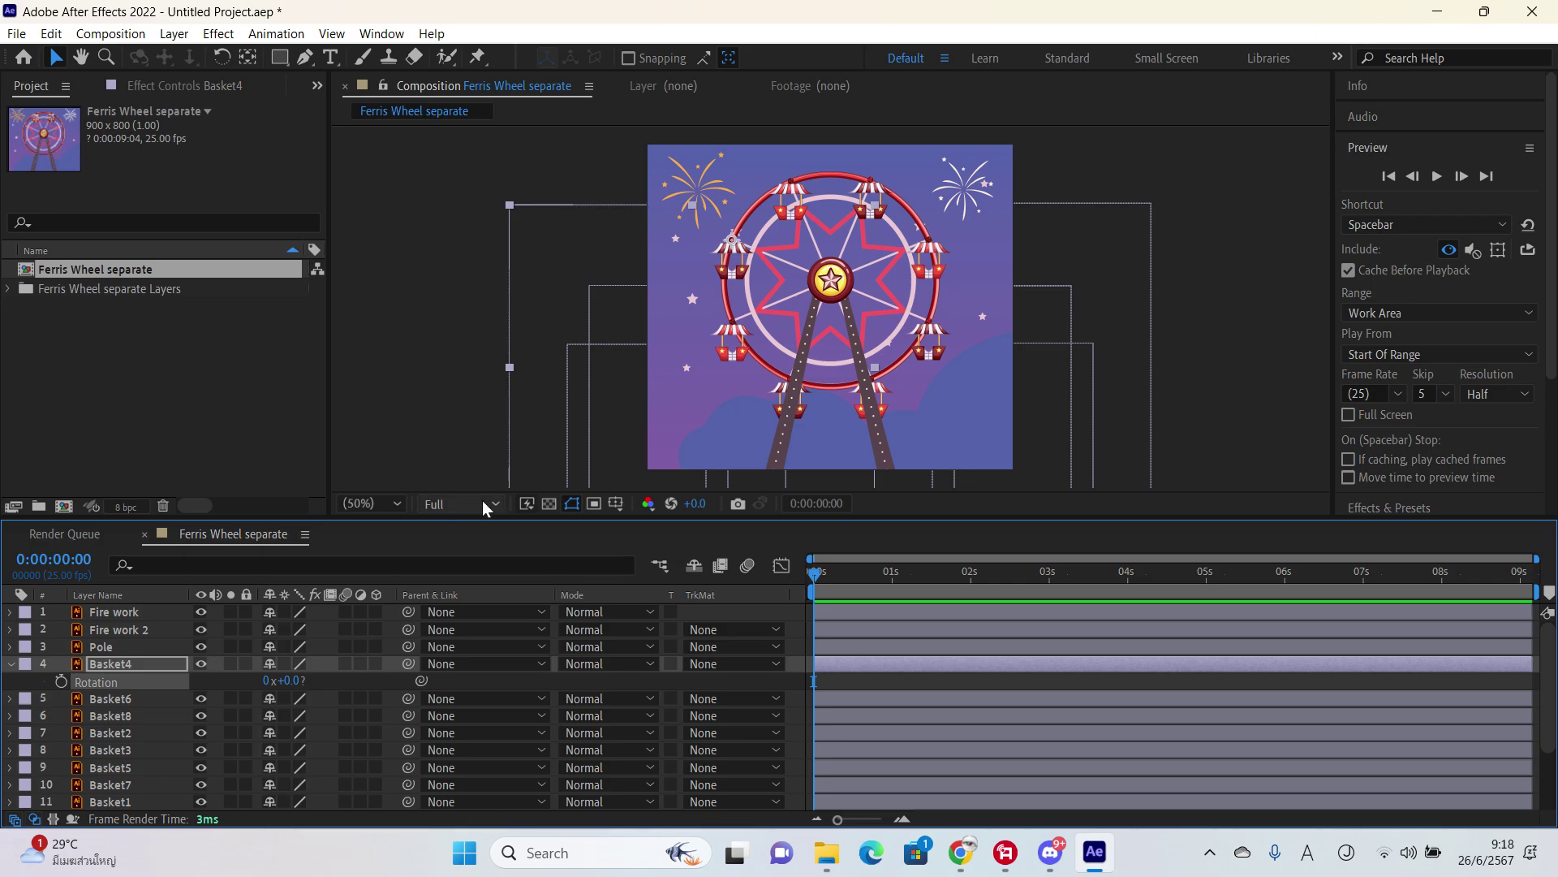
{"action": "left_click", "coordinate": [9, 665]}
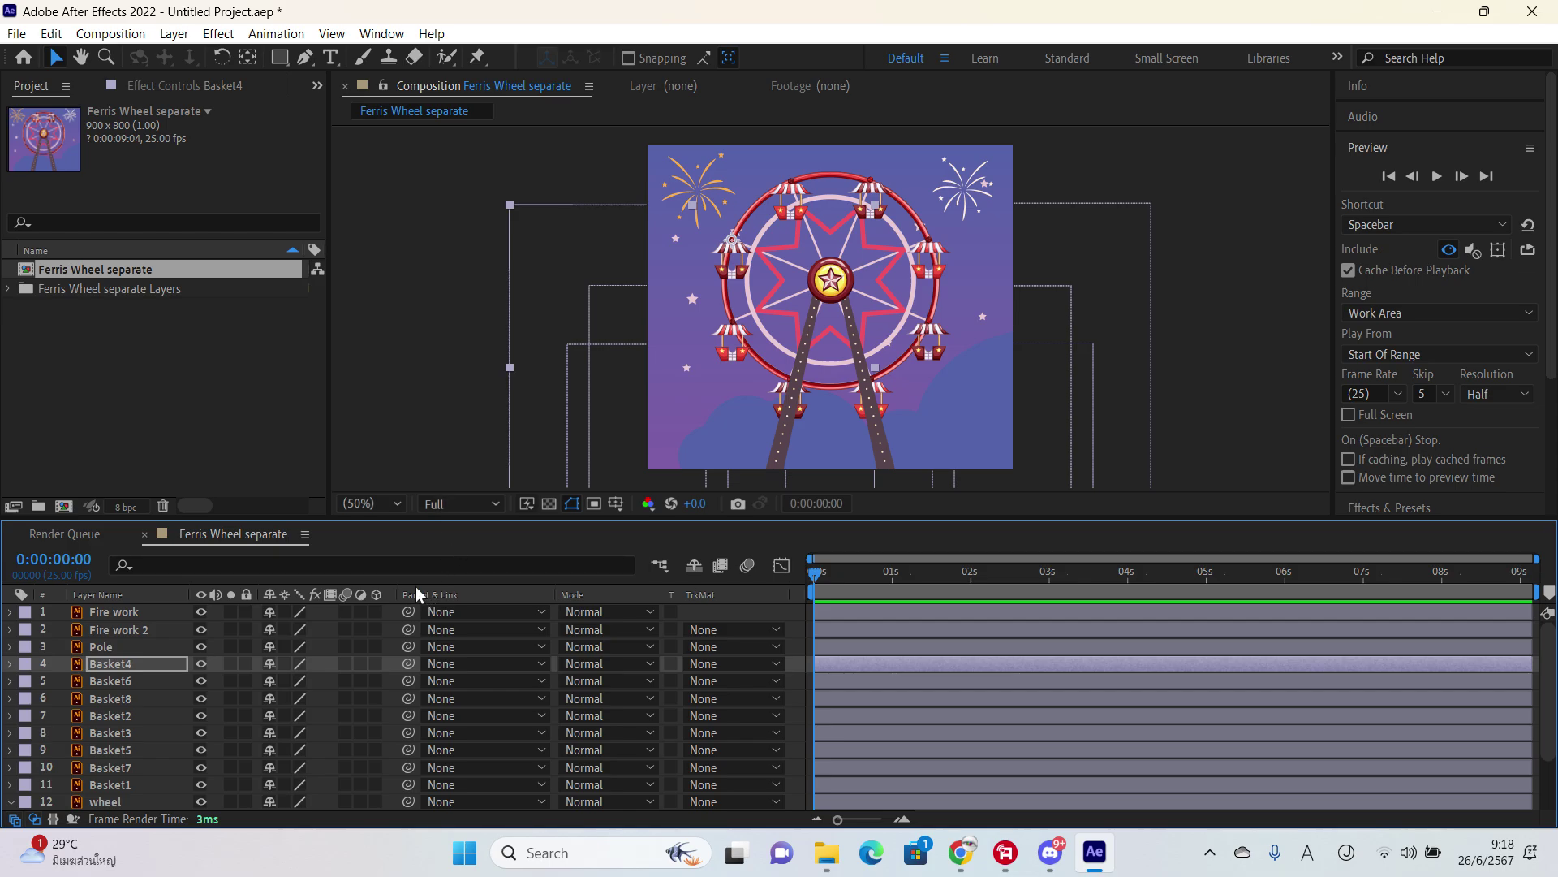
Step: Hide and show the wheel layer to identify it, and test its rotation, returning it to 0
{"action": "scroll", "coordinate": [186, 747], "scroll_direction": "down", "scroll_amount": 2}
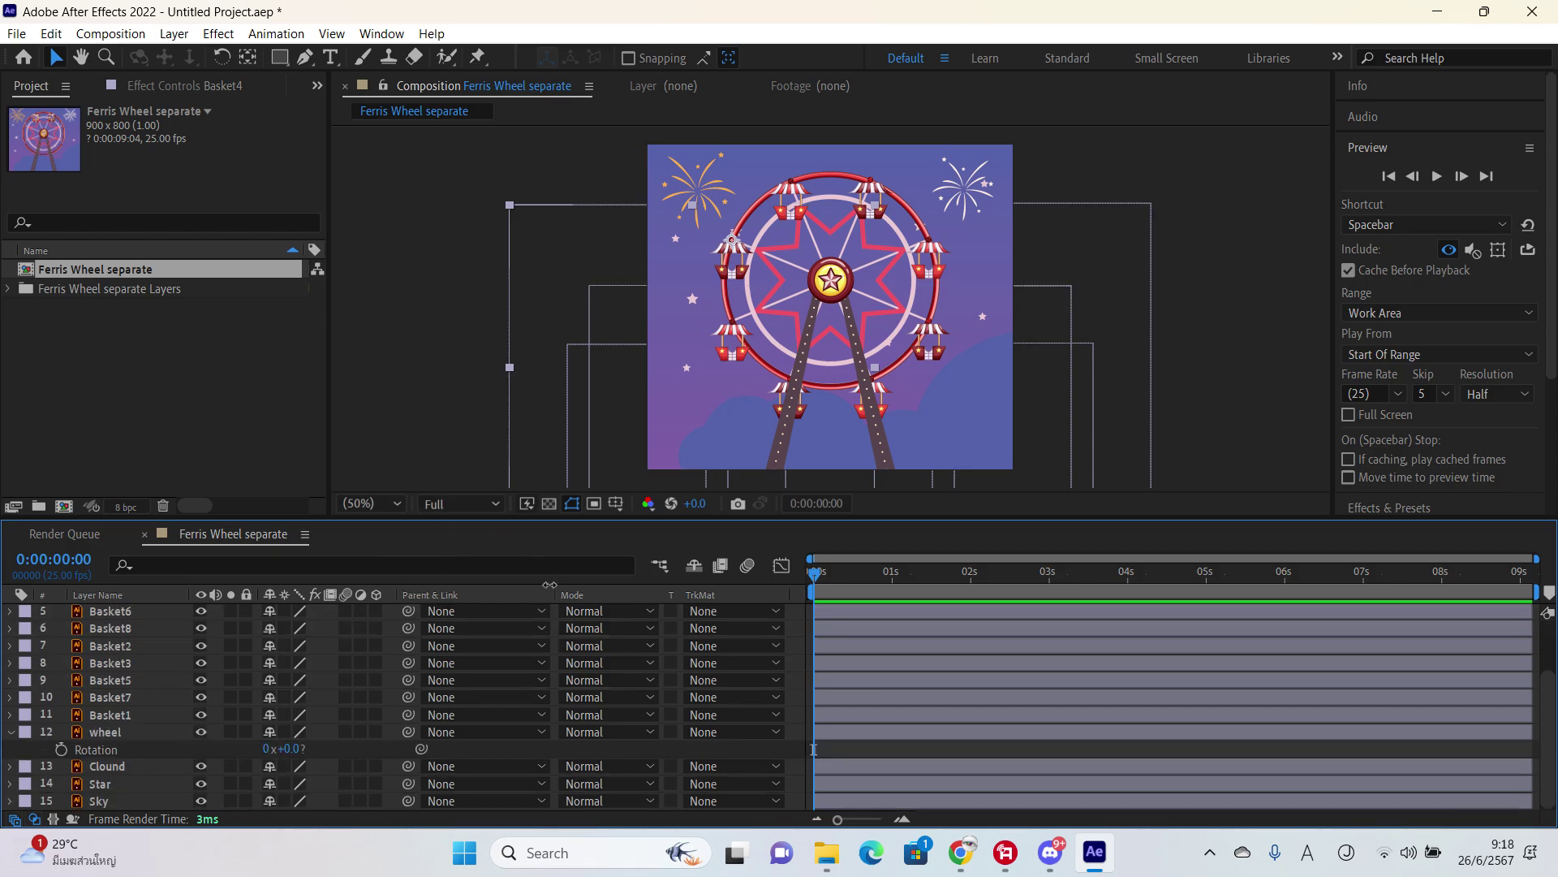
{"action": "left_click", "coordinate": [109, 734]}
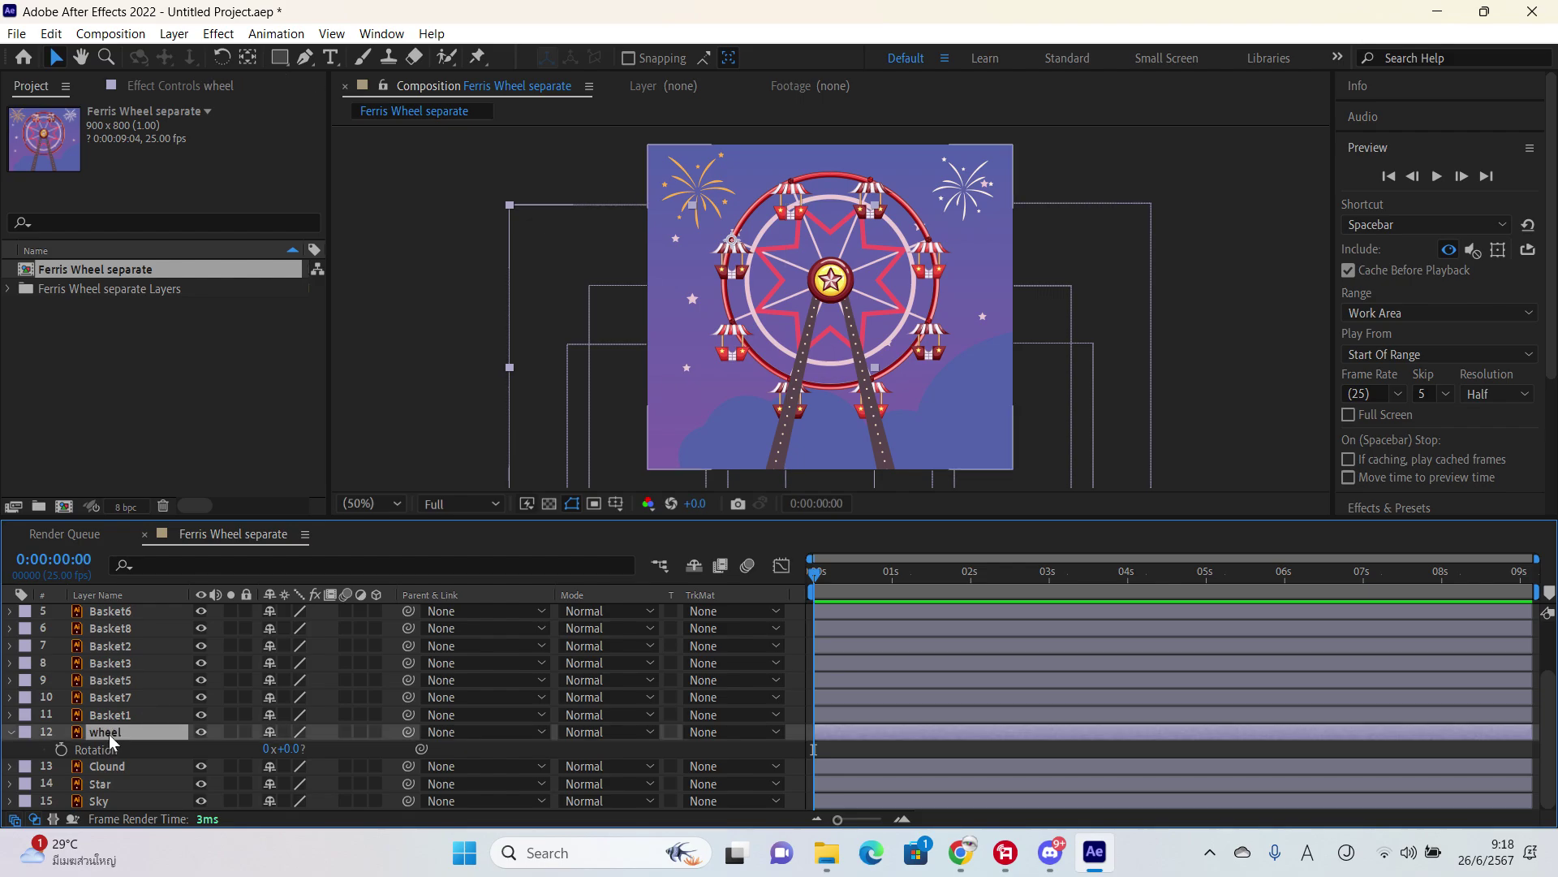
{"action": "left_click", "coordinate": [197, 731]}
{"action": "left_click", "coordinate": [197, 731]}
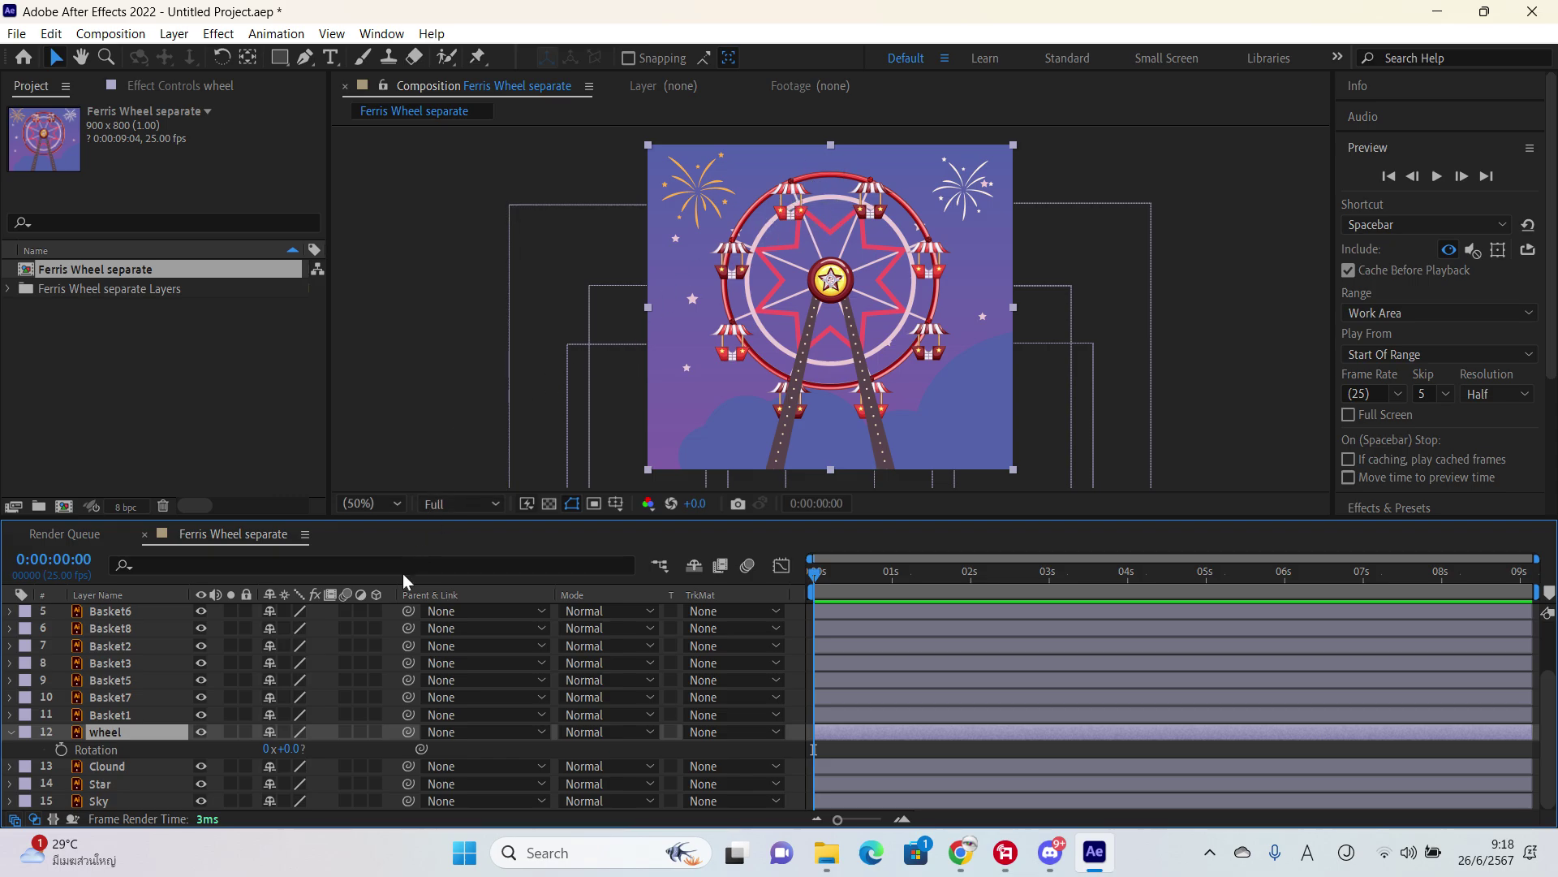
{"action": "mouse_move", "coordinate": [296, 754]}
{"action": "left_mouse_down"}
{"action": "mouse_move", "coordinate": [376, 725]}
{"action": "mouse_move", "coordinate": [297, 735]}
{"action": "left_mouse_up"}
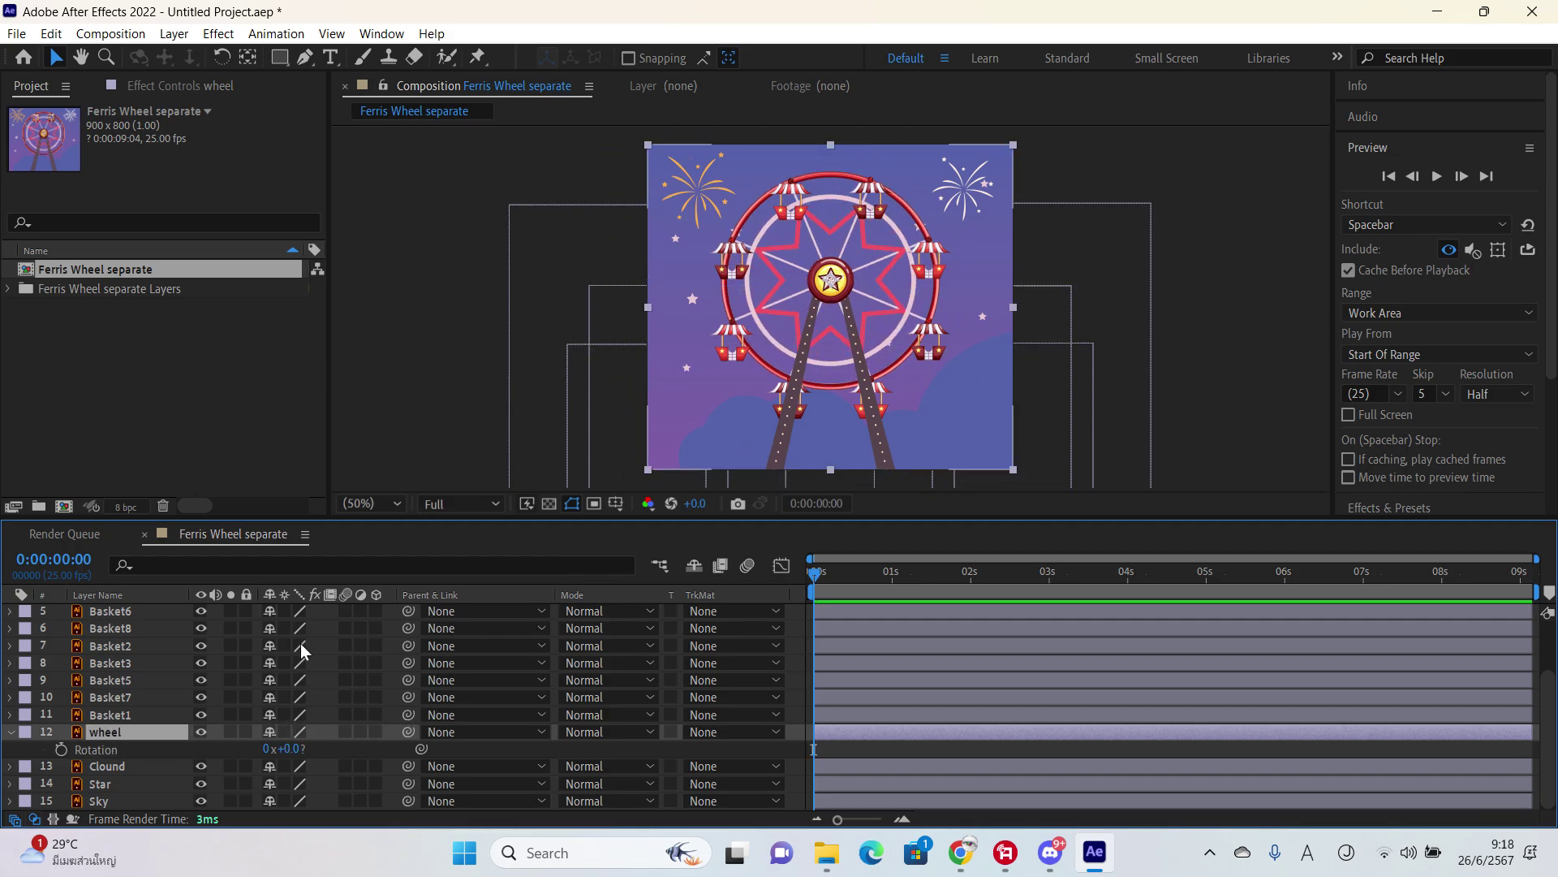
Step: Select all eight basket layers, Basket1 through Basket8, and parent them to the wheel layer
{"action": "left_click", "coordinate": [143, 714]}
{"action": "scroll", "coordinate": [205, 691], "scroll_direction": "up", "scroll_amount": 2}
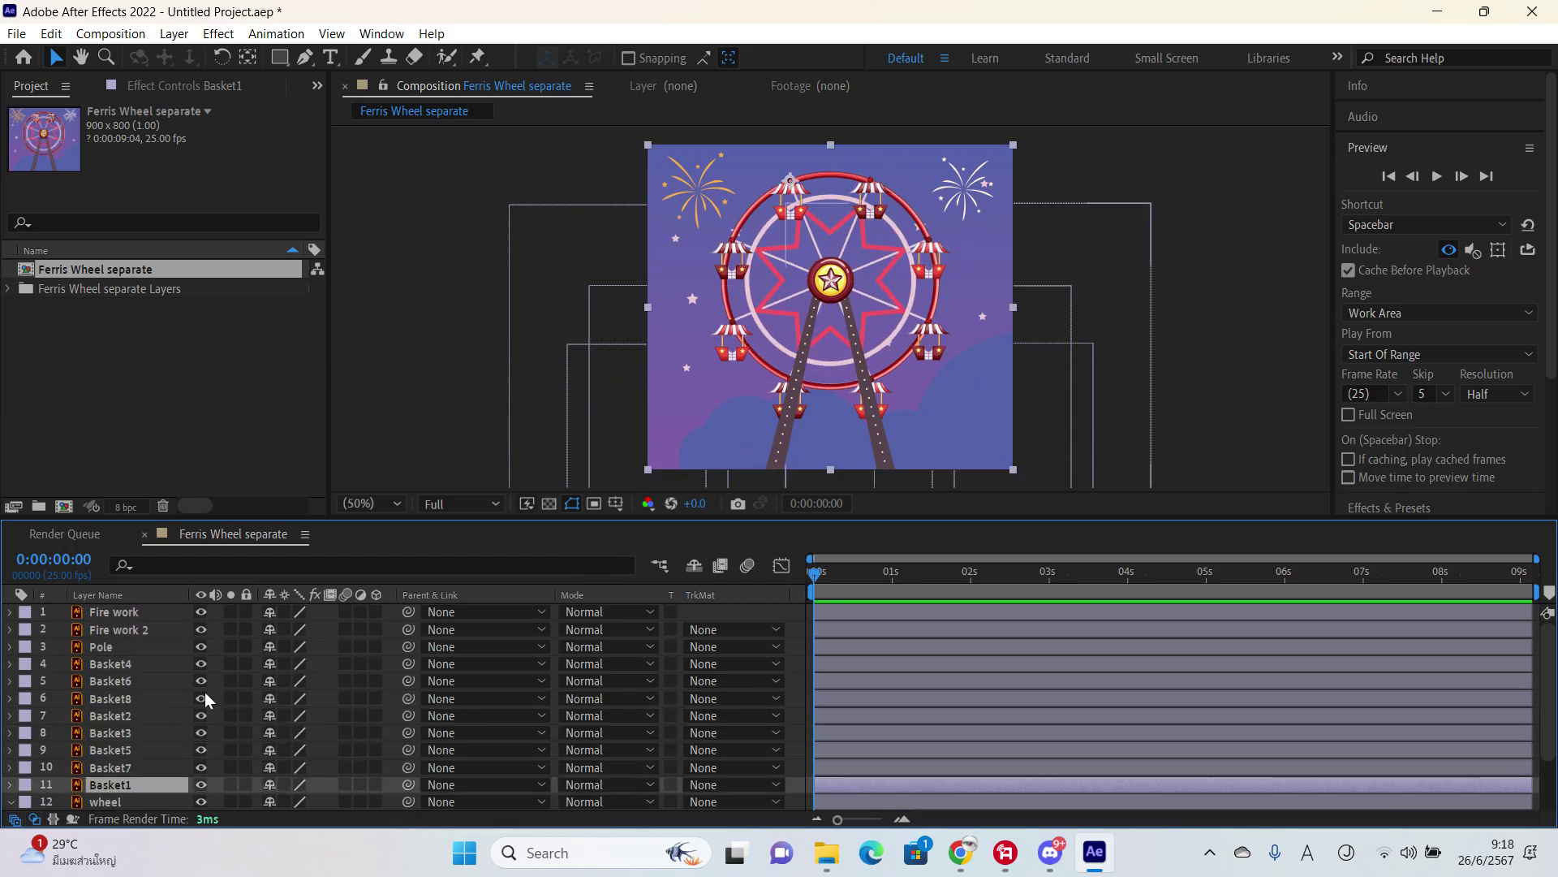
{"action": "left_click", "coordinate": [143, 664], "text": "shift"}
{"action": "scroll", "coordinate": [290, 641], "scroll_direction": "down", "scroll_amount": 3}
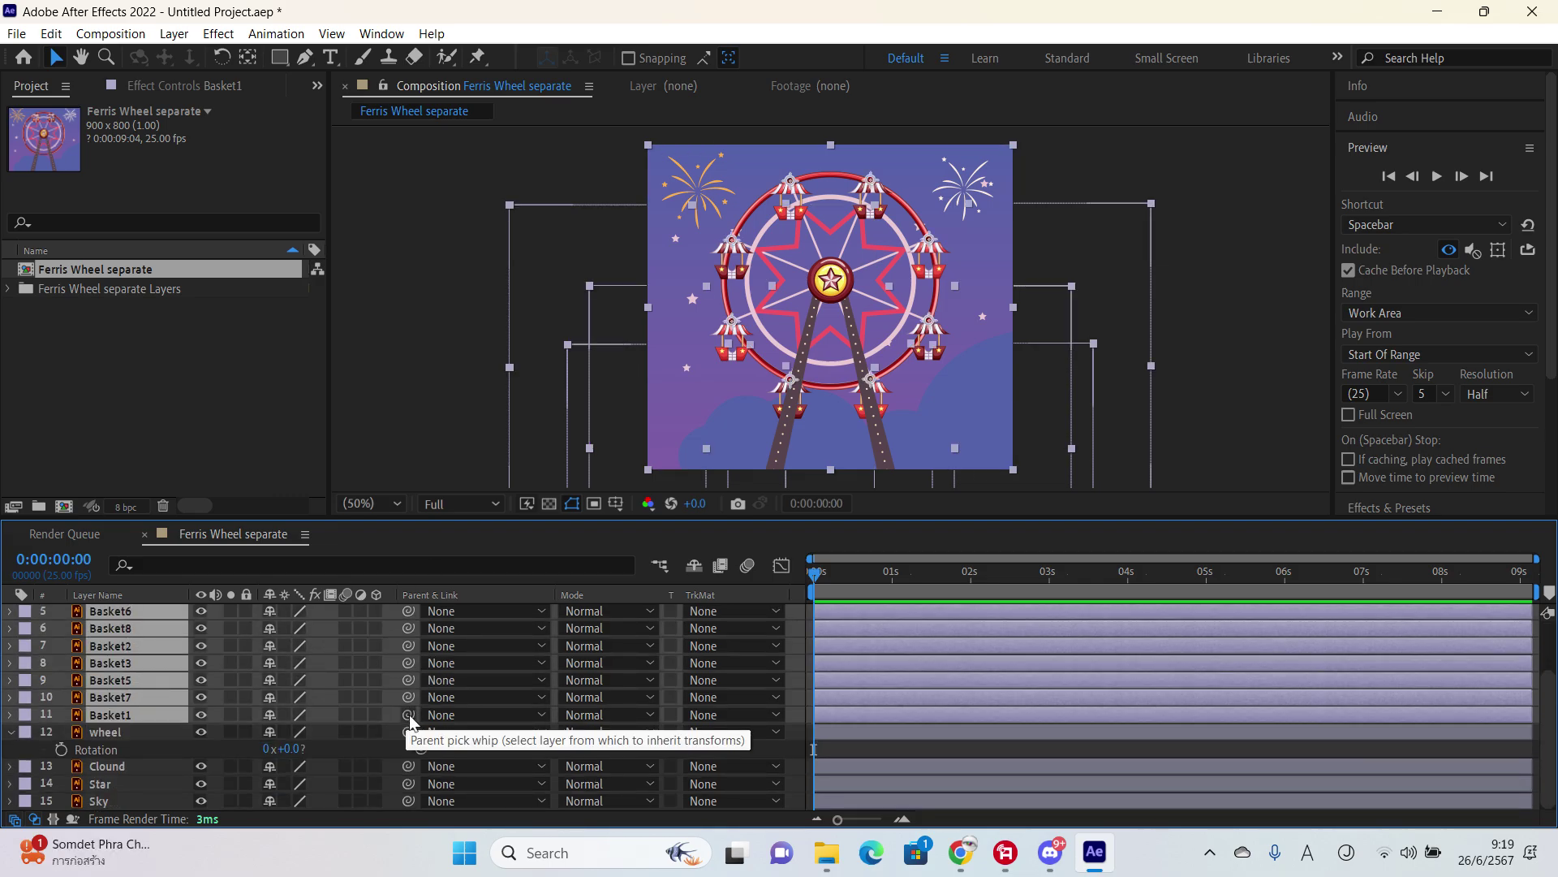
{"action": "left_click_drag", "start_coordinate": [409, 714], "coordinate": [137, 728]}
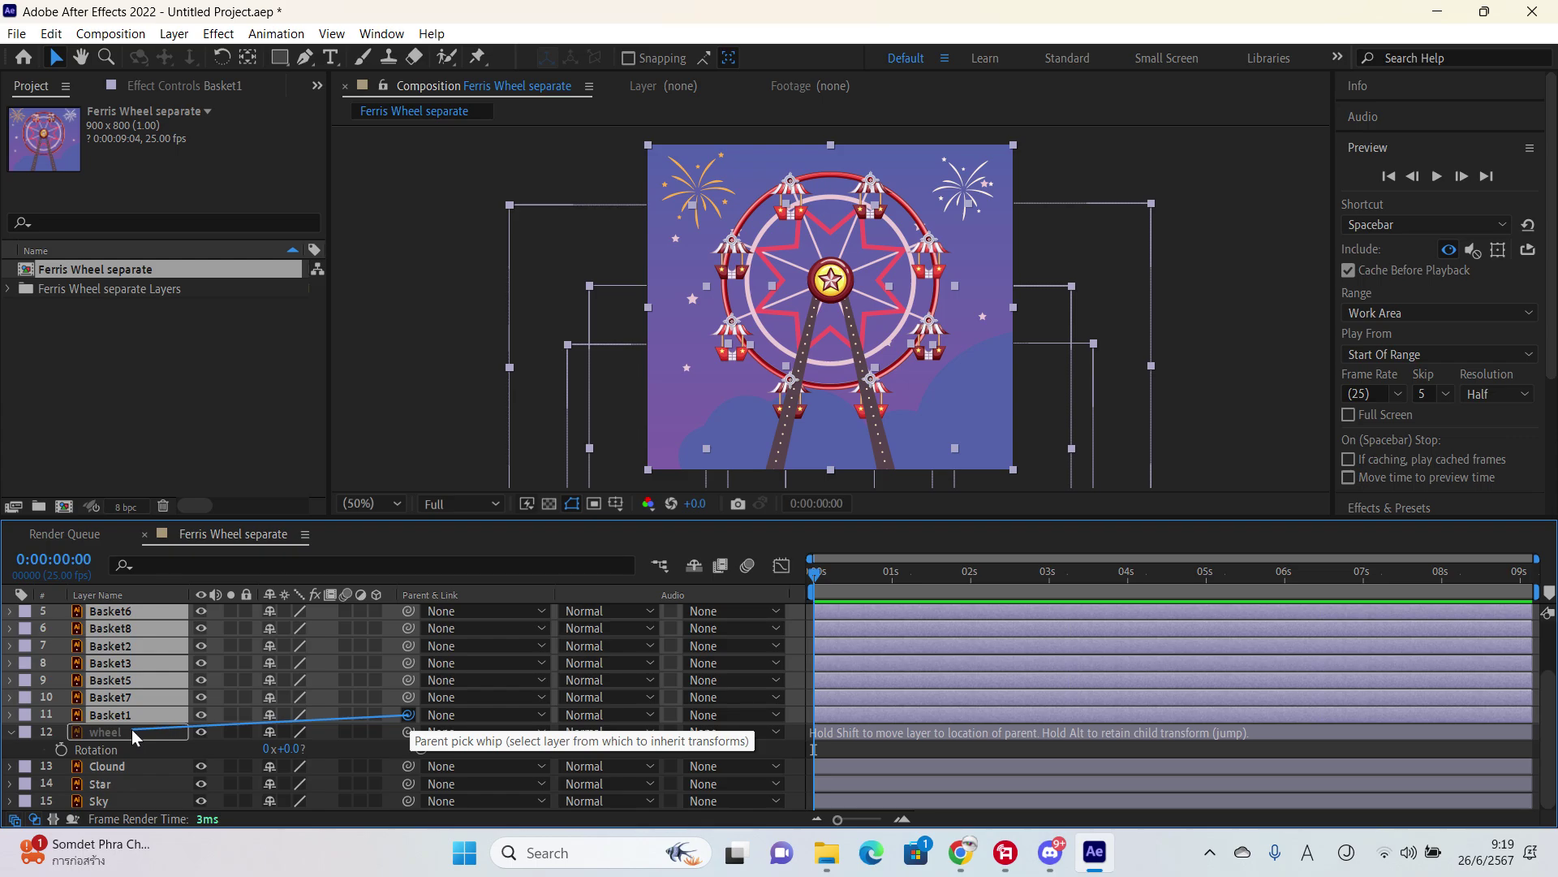
{"action": "left_click_drag", "start_coordinate": [131, 729], "coordinate": [132, 729]}
{"action": "scroll", "coordinate": [487, 638], "scroll_direction": "up", "scroll_amount": 2}
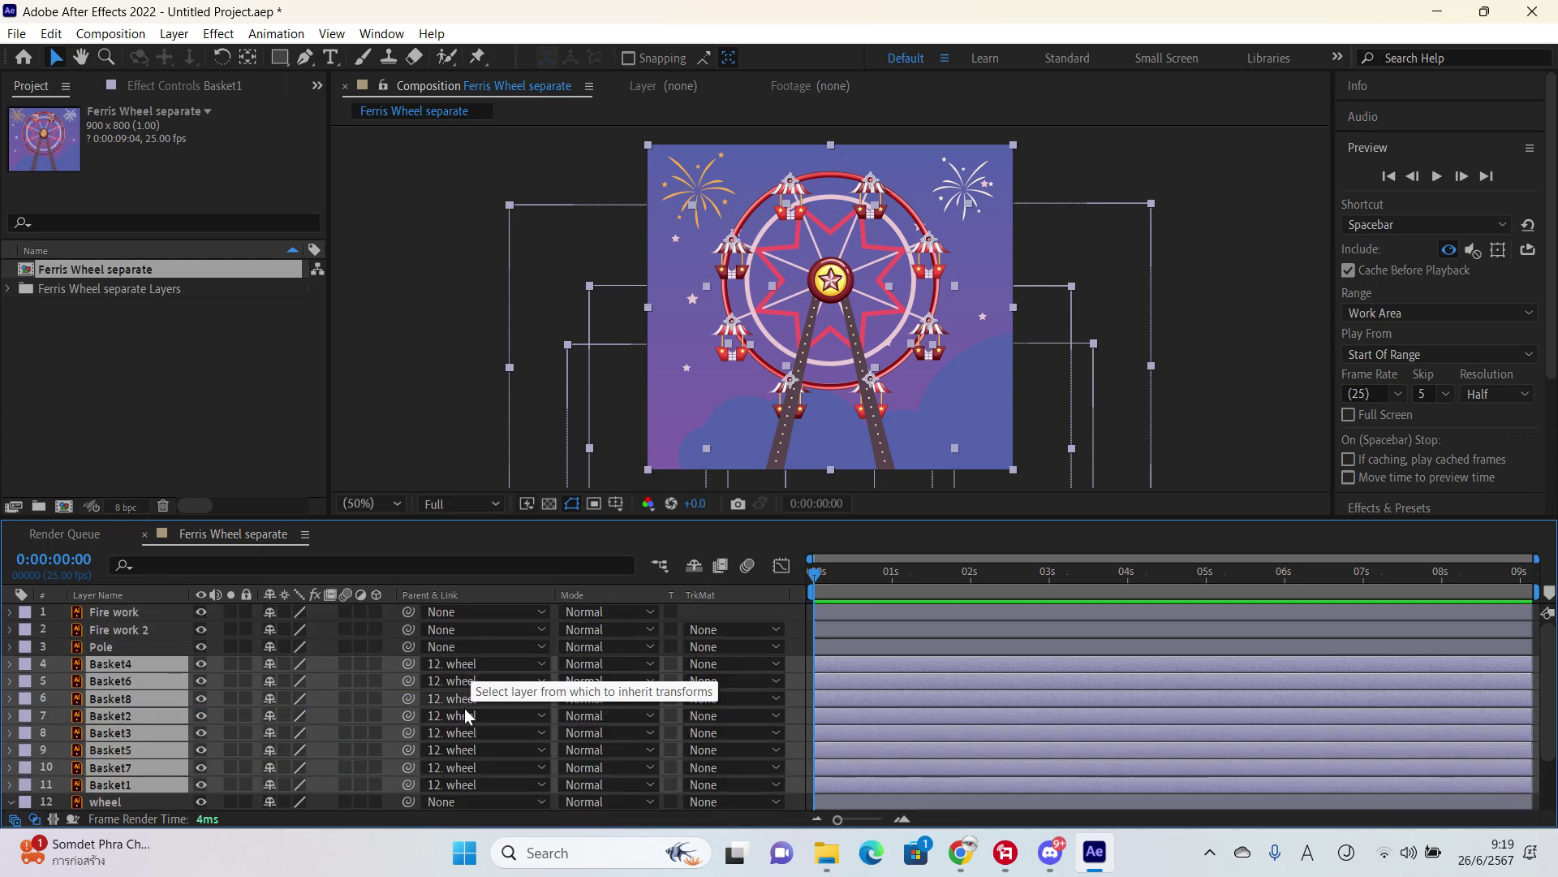
Step: Repeat the parent link from the selected baskets to the wheel layer and test the wheel's rotation, returning it to 0
{"action": "scroll", "coordinate": [446, 690], "scroll_direction": "down", "scroll_amount": 2}
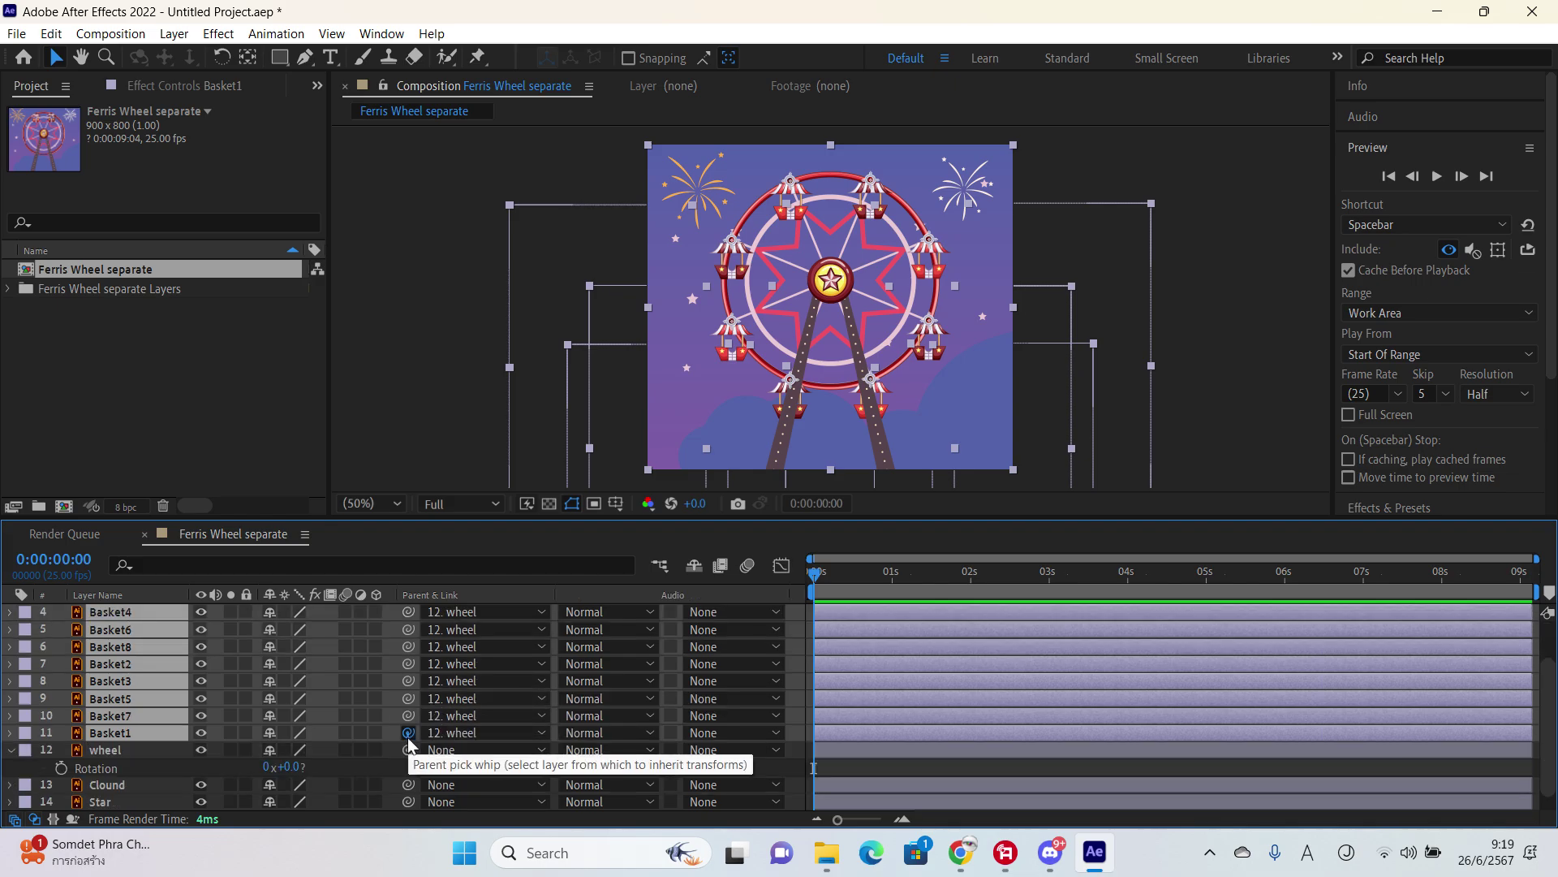
{"action": "left_click_drag", "start_coordinate": [408, 743], "coordinate": [148, 757]}
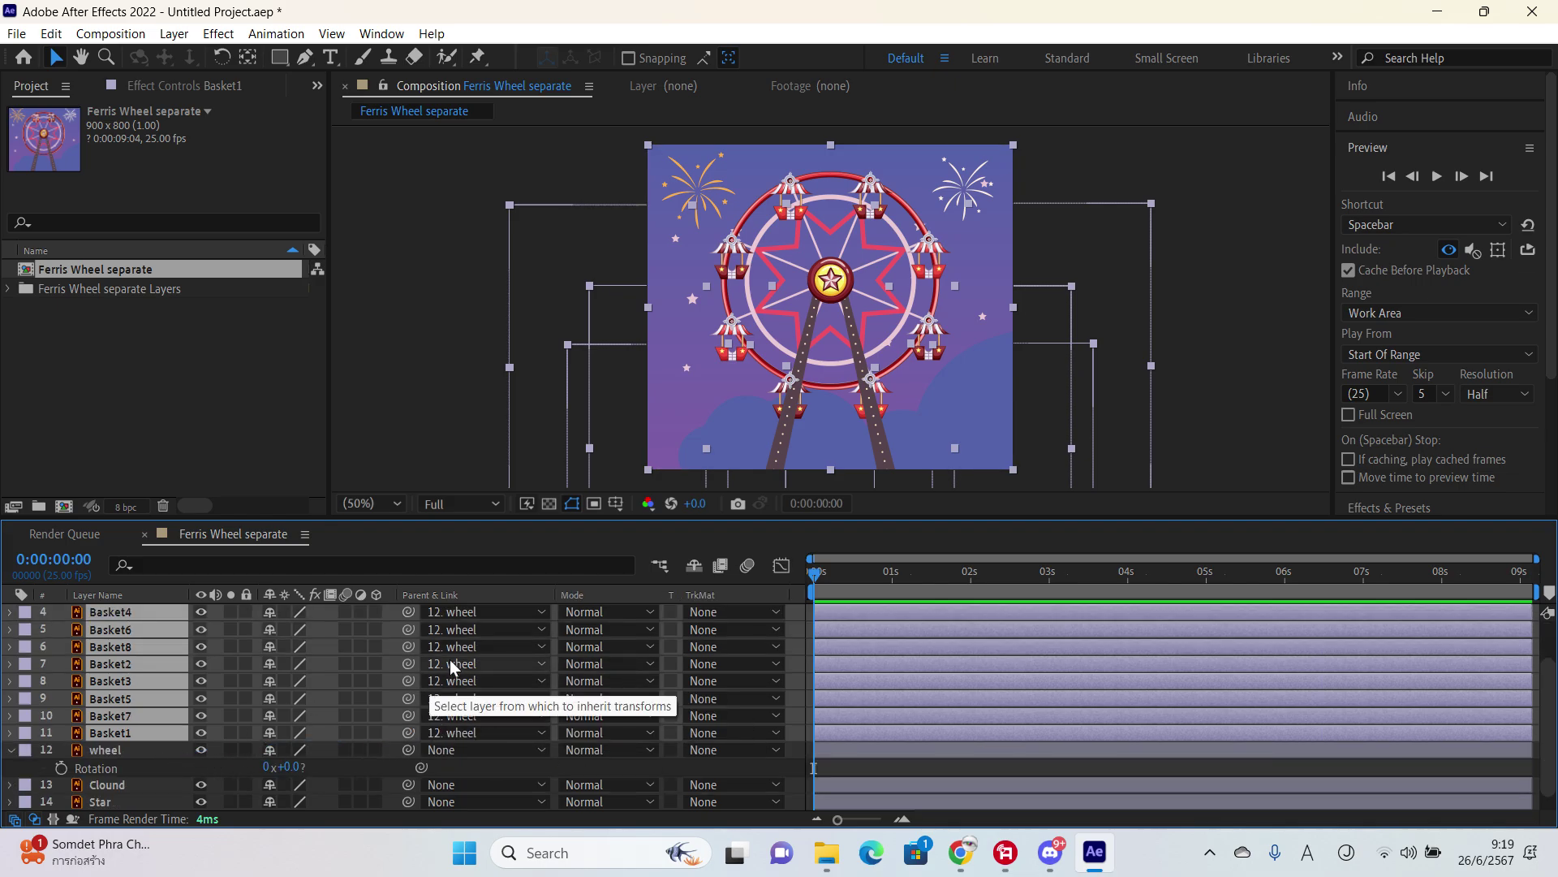
{"action": "left_click", "coordinate": [149, 753]}
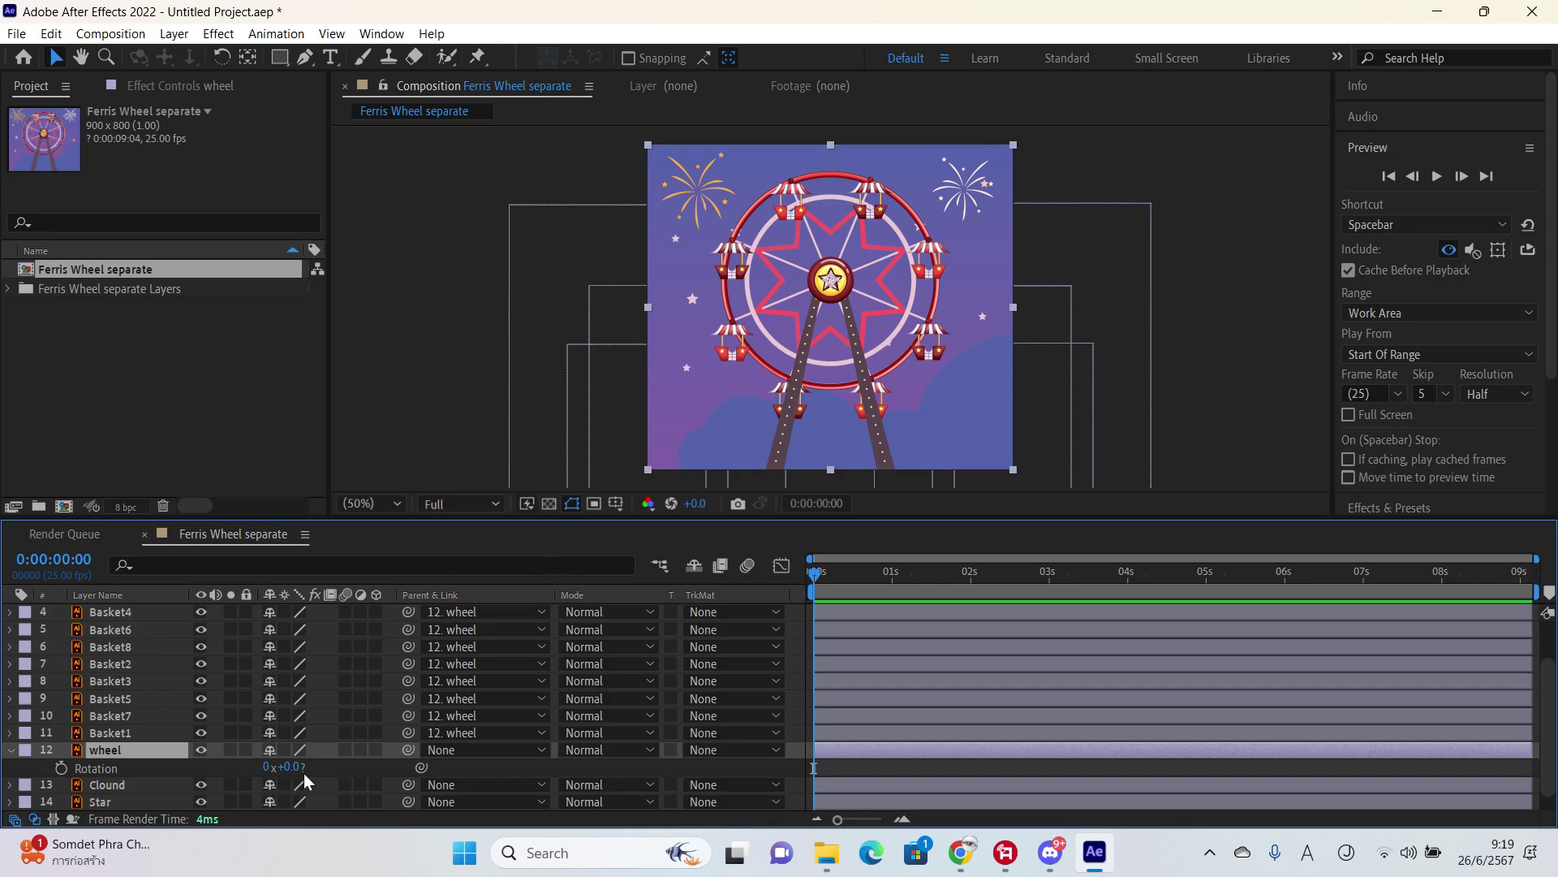
{"action": "left_click_drag", "start_coordinate": [303, 767], "coordinate": [299, 735]}
Step: Reselect all eight basket layers, parent them to the wheel once more and test-rotate the wheel with its baskets, returning it to 0
{"action": "left_click", "coordinate": [142, 733]}
{"action": "scroll", "coordinate": [151, 715], "scroll_direction": "up", "scroll_amount": 1}
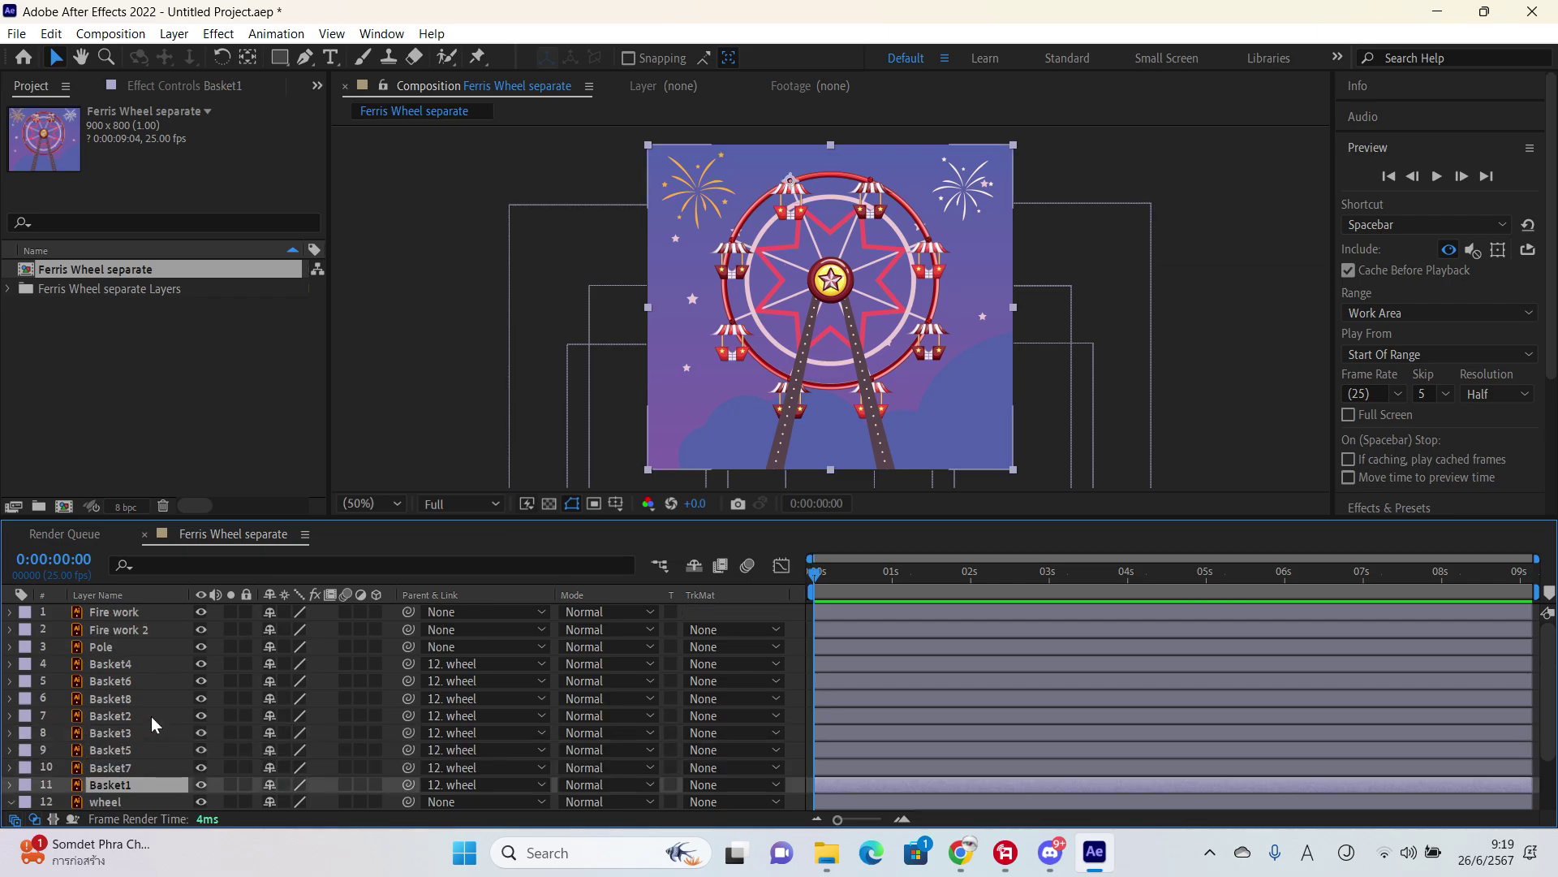
{"action": "left_click", "coordinate": [141, 664], "text": "shift"}
{"action": "scroll", "coordinate": [444, 705], "scroll_direction": "down", "scroll_amount": 1}
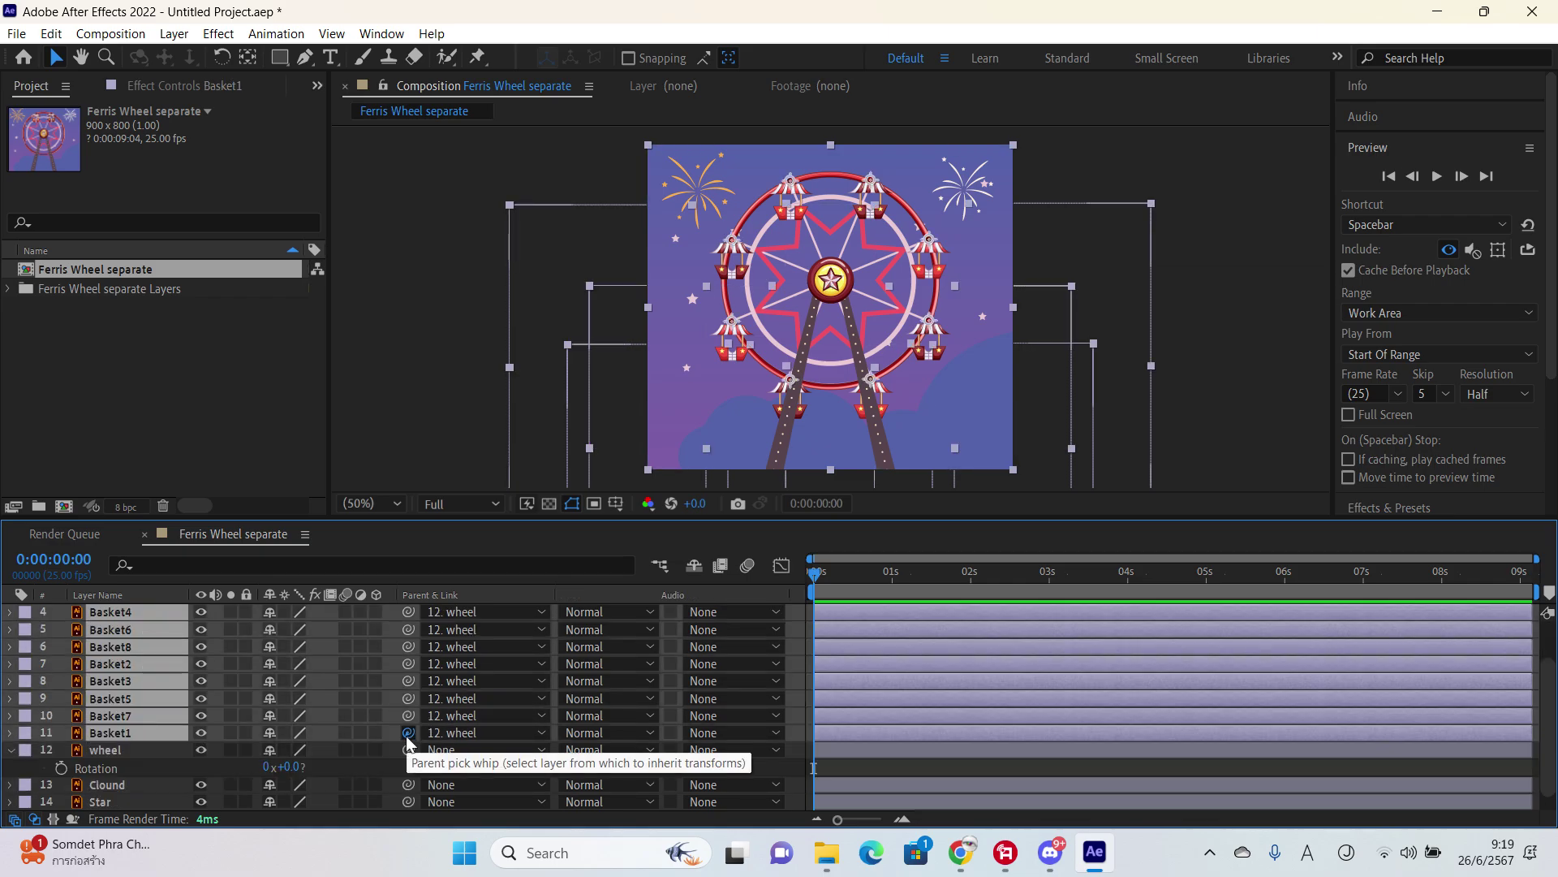
{"action": "left_click_drag", "start_coordinate": [247, 739], "coordinate": [127, 748]}
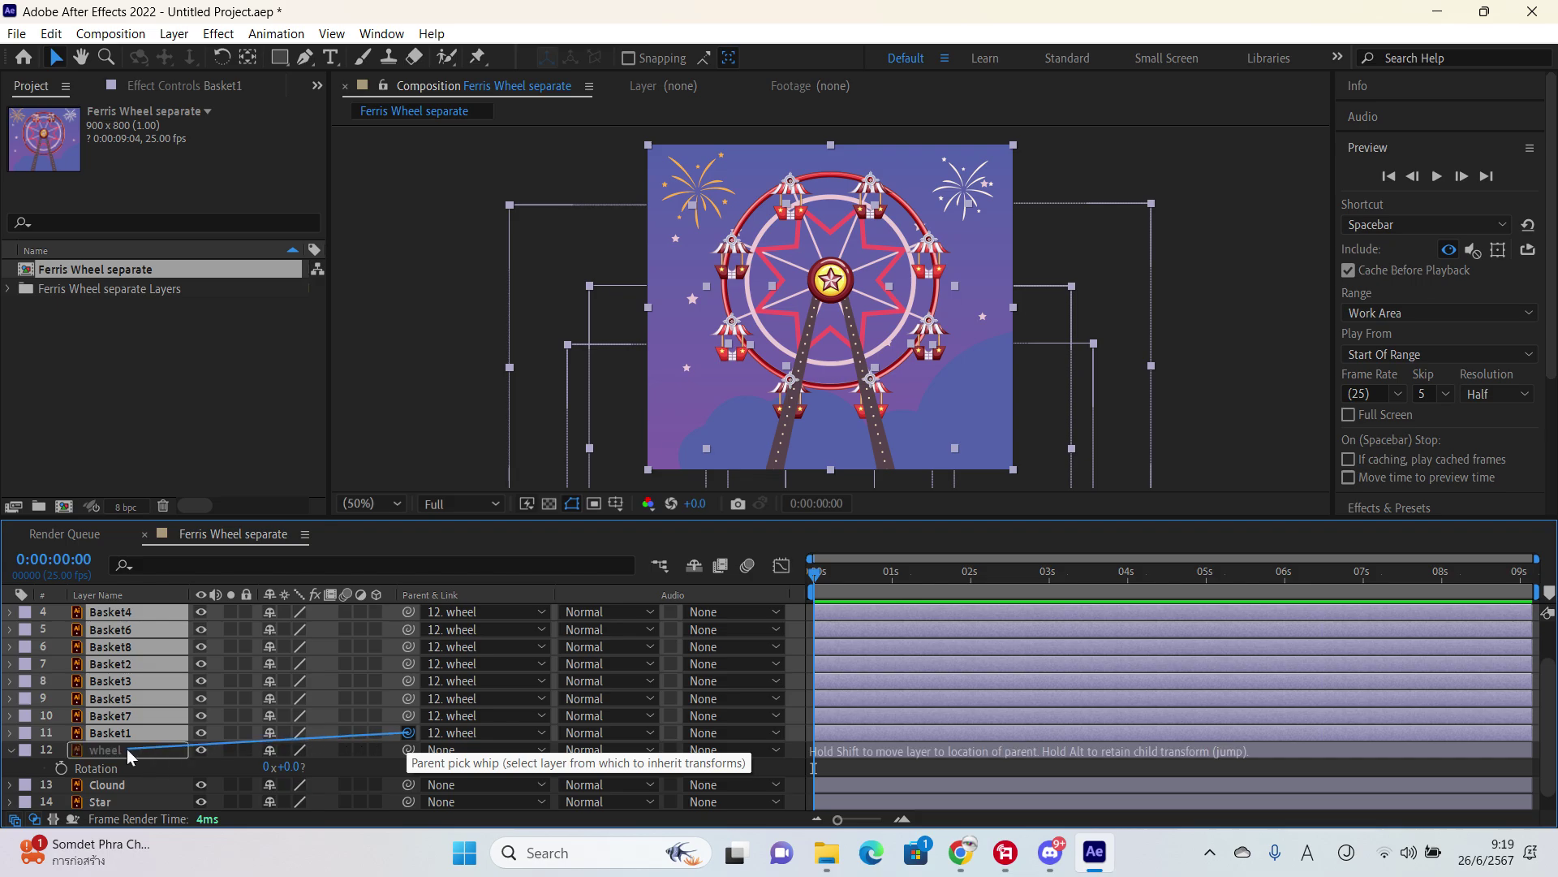
{"action": "left_click_drag", "start_coordinate": [127, 748], "coordinate": [123, 752]}
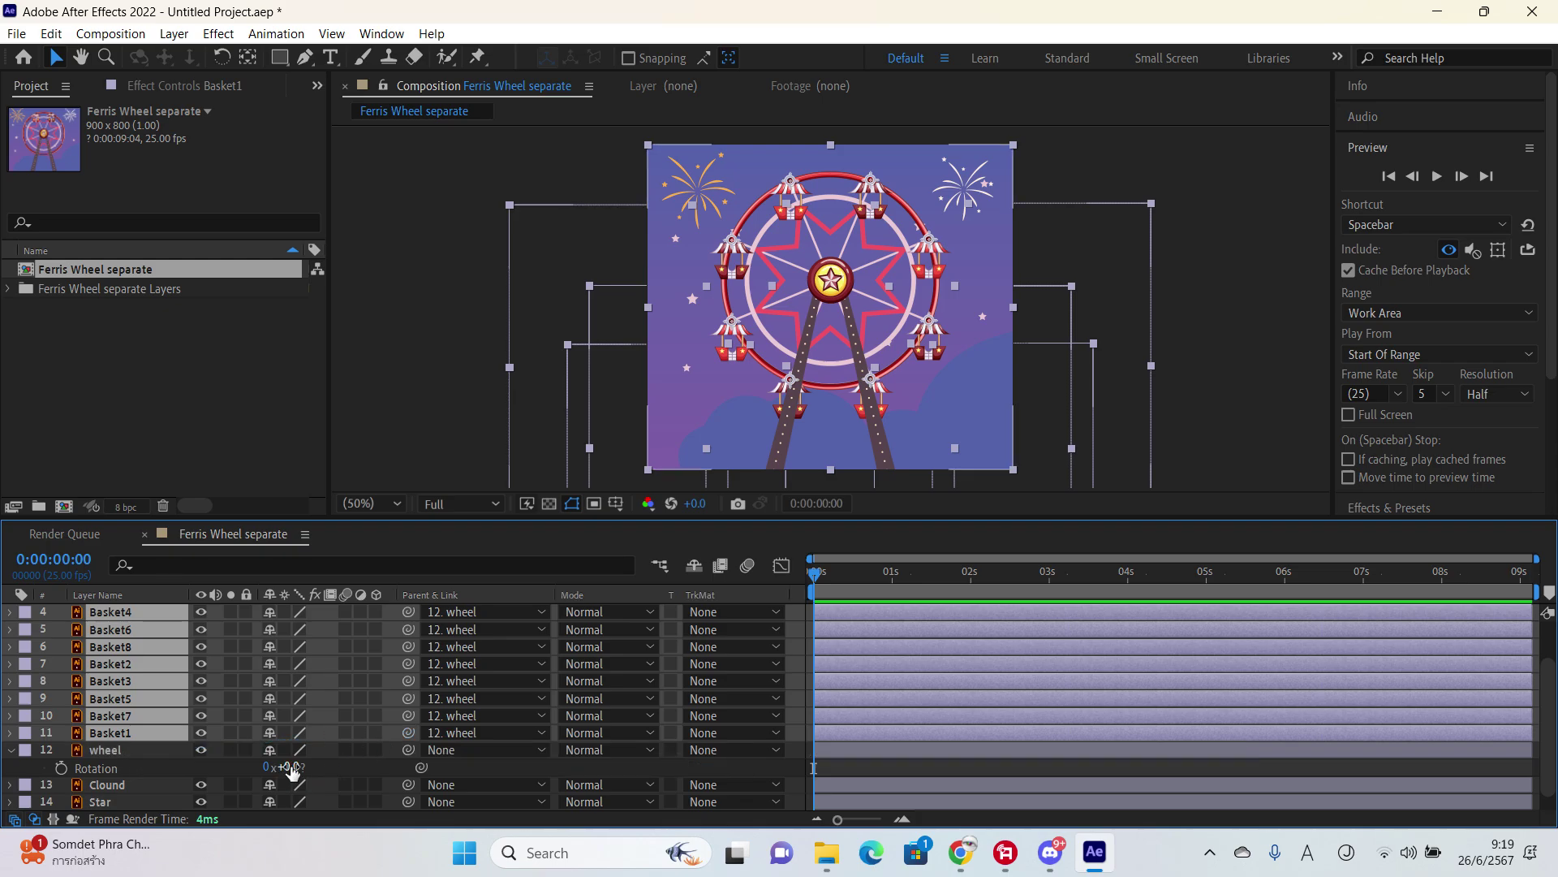
{"action": "mouse_move", "coordinate": [292, 770]}
{"action": "left_mouse_down"}
{"action": "mouse_move", "coordinate": [149, 776]}
{"action": "mouse_move", "coordinate": [276, 749]}
{"action": "left_mouse_up"}
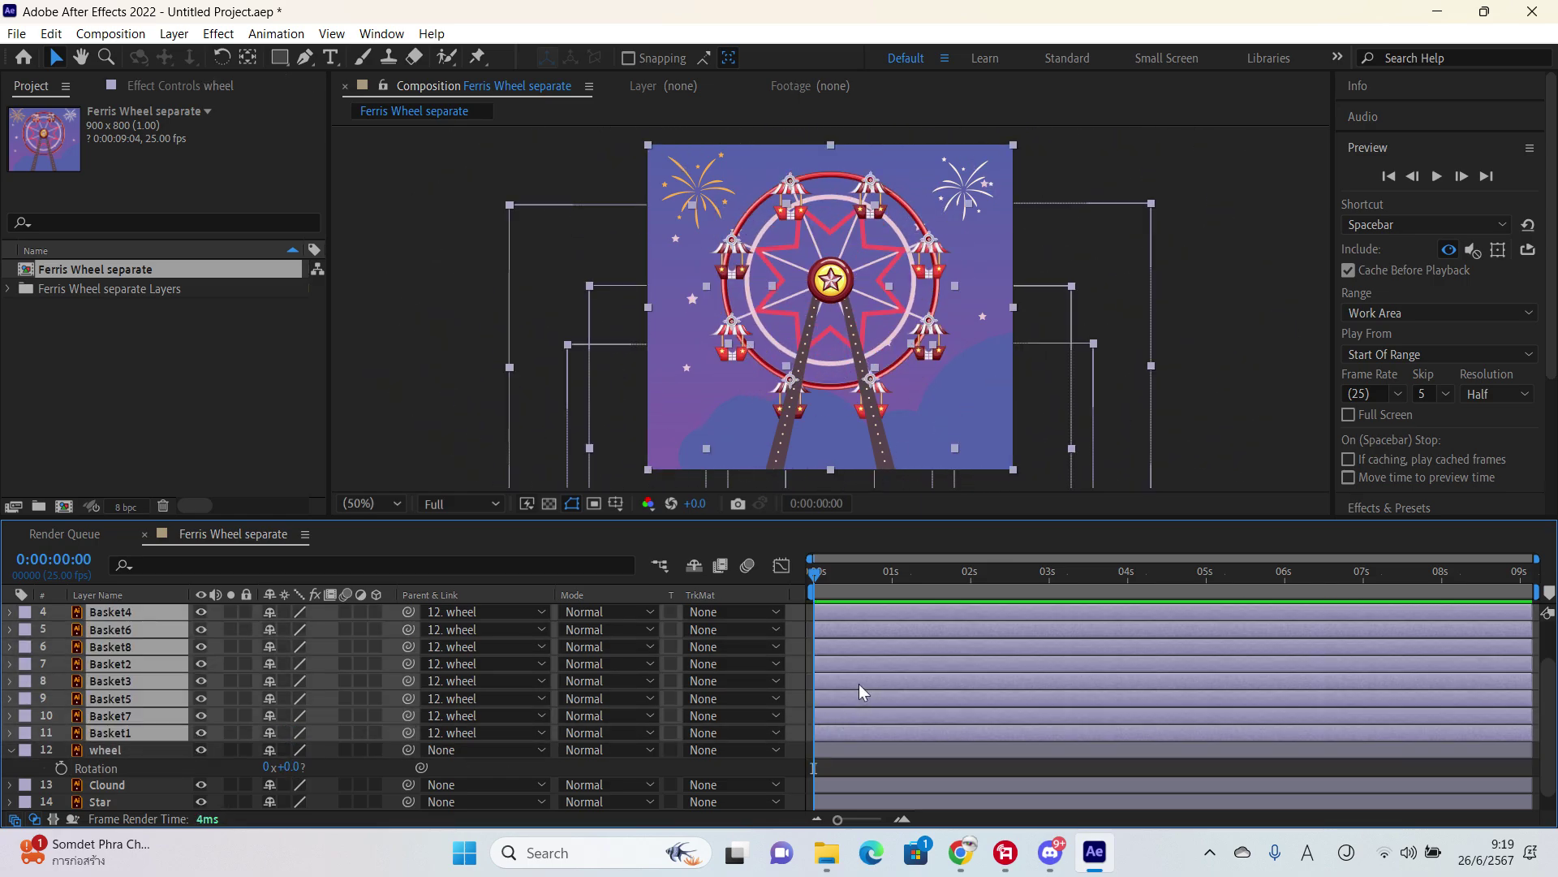
Step: Keyframe the wheel's Rotation at 0 at the start and at 1 full revolution at 0:00:09:03
{"action": "left_click", "coordinate": [61, 768]}
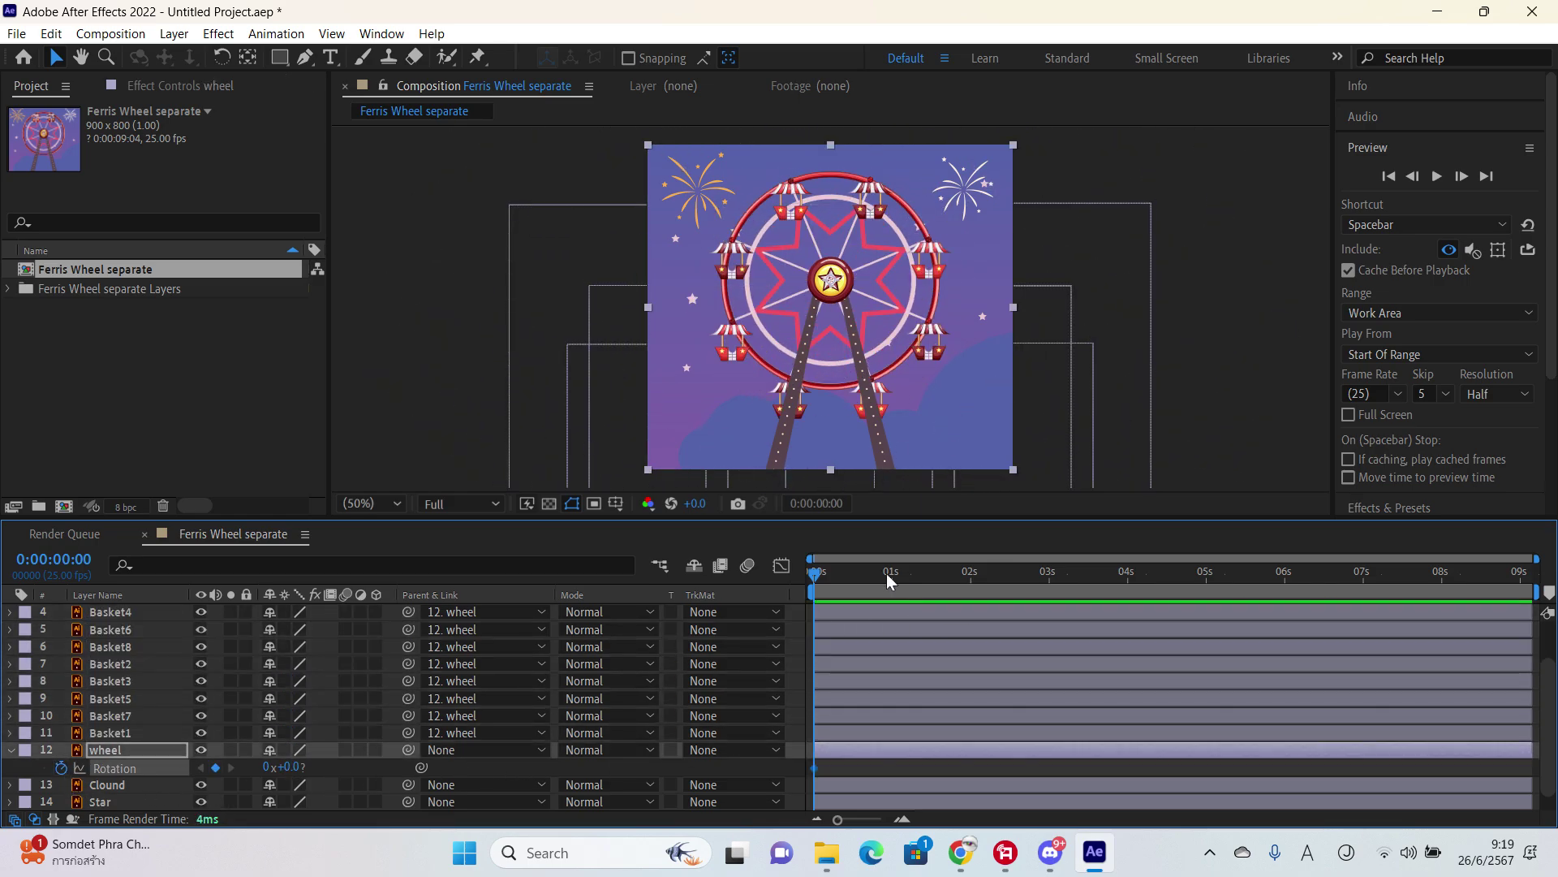
{"action": "left_click_drag", "start_coordinate": [883, 579], "coordinate": [1546, 613]}
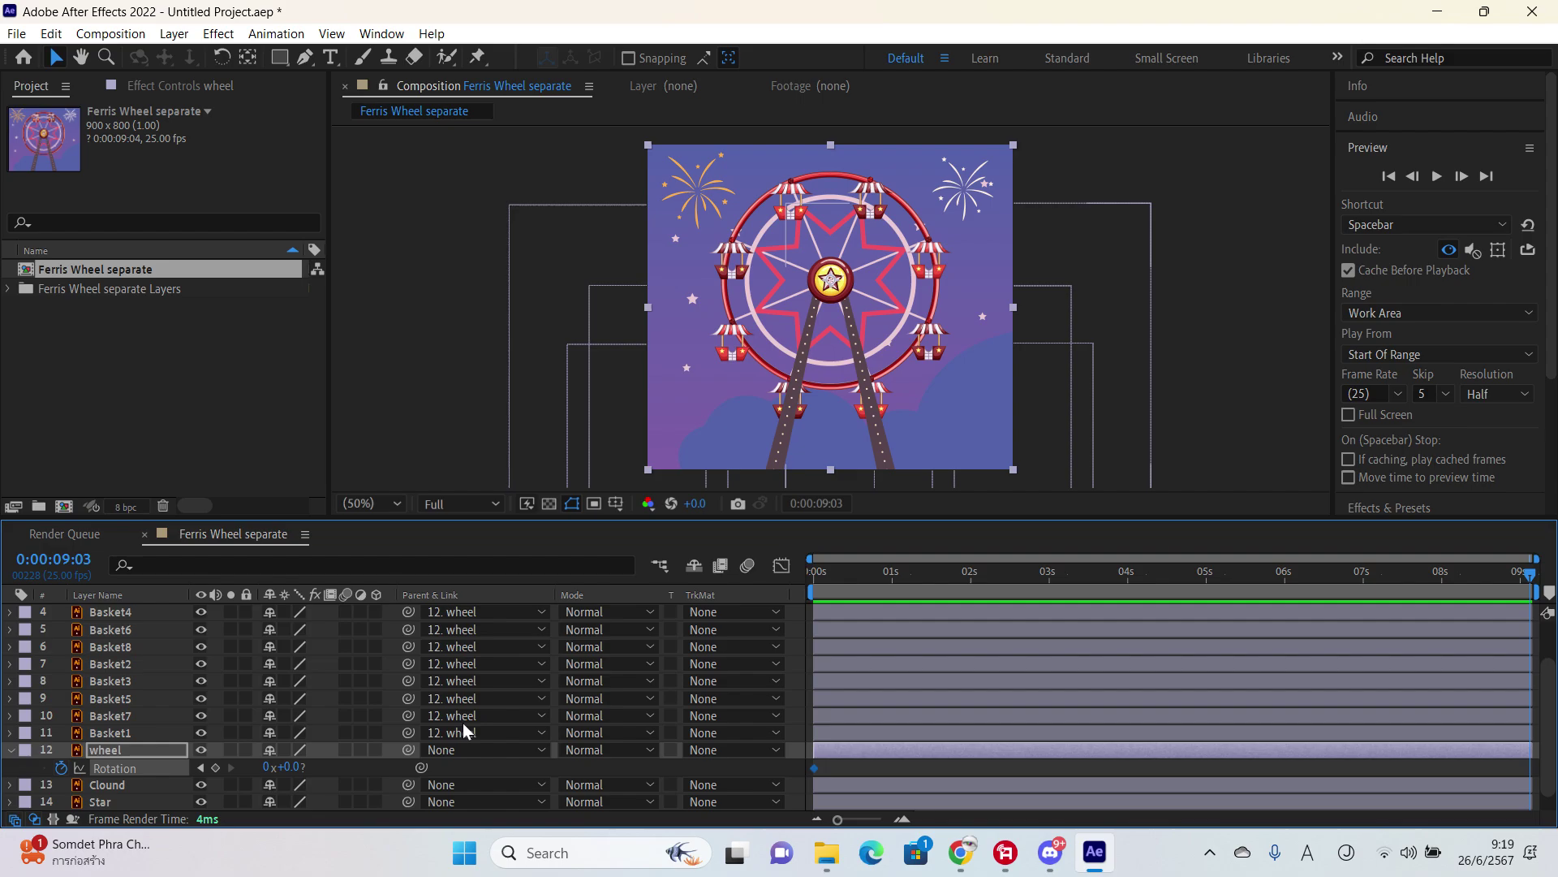
{"action": "left_click", "coordinate": [268, 767]}
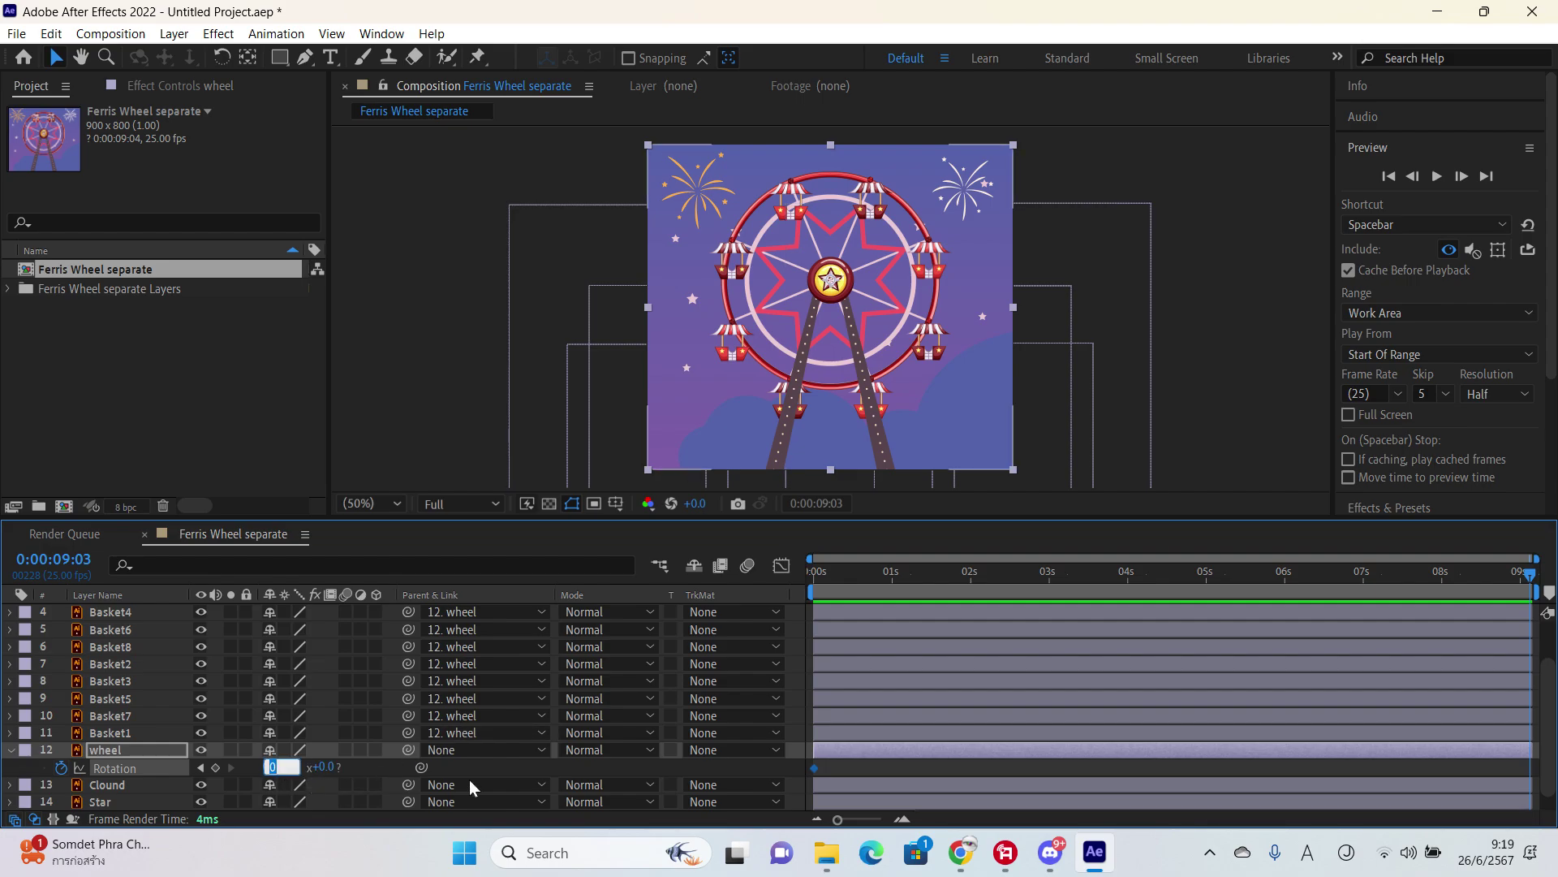
{"action": "type", "text": "1"}
{"action": "key", "text": "Return"}
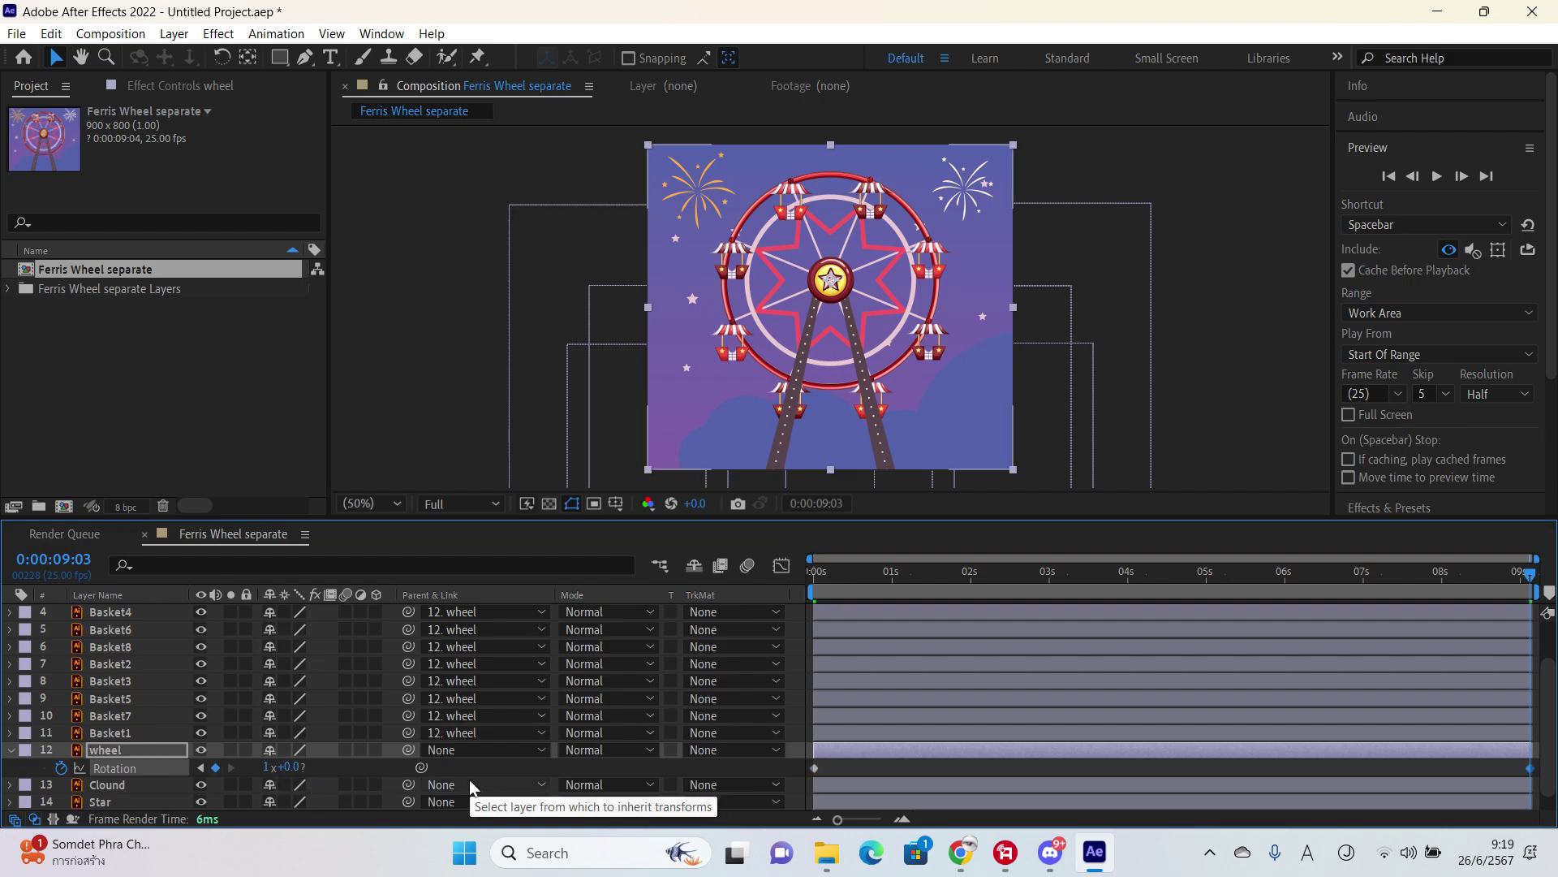
Step: Preview the wheel animation, set the preview's frame skip to 0 and play it again
{"action": "left_click", "coordinate": [1435, 176]}
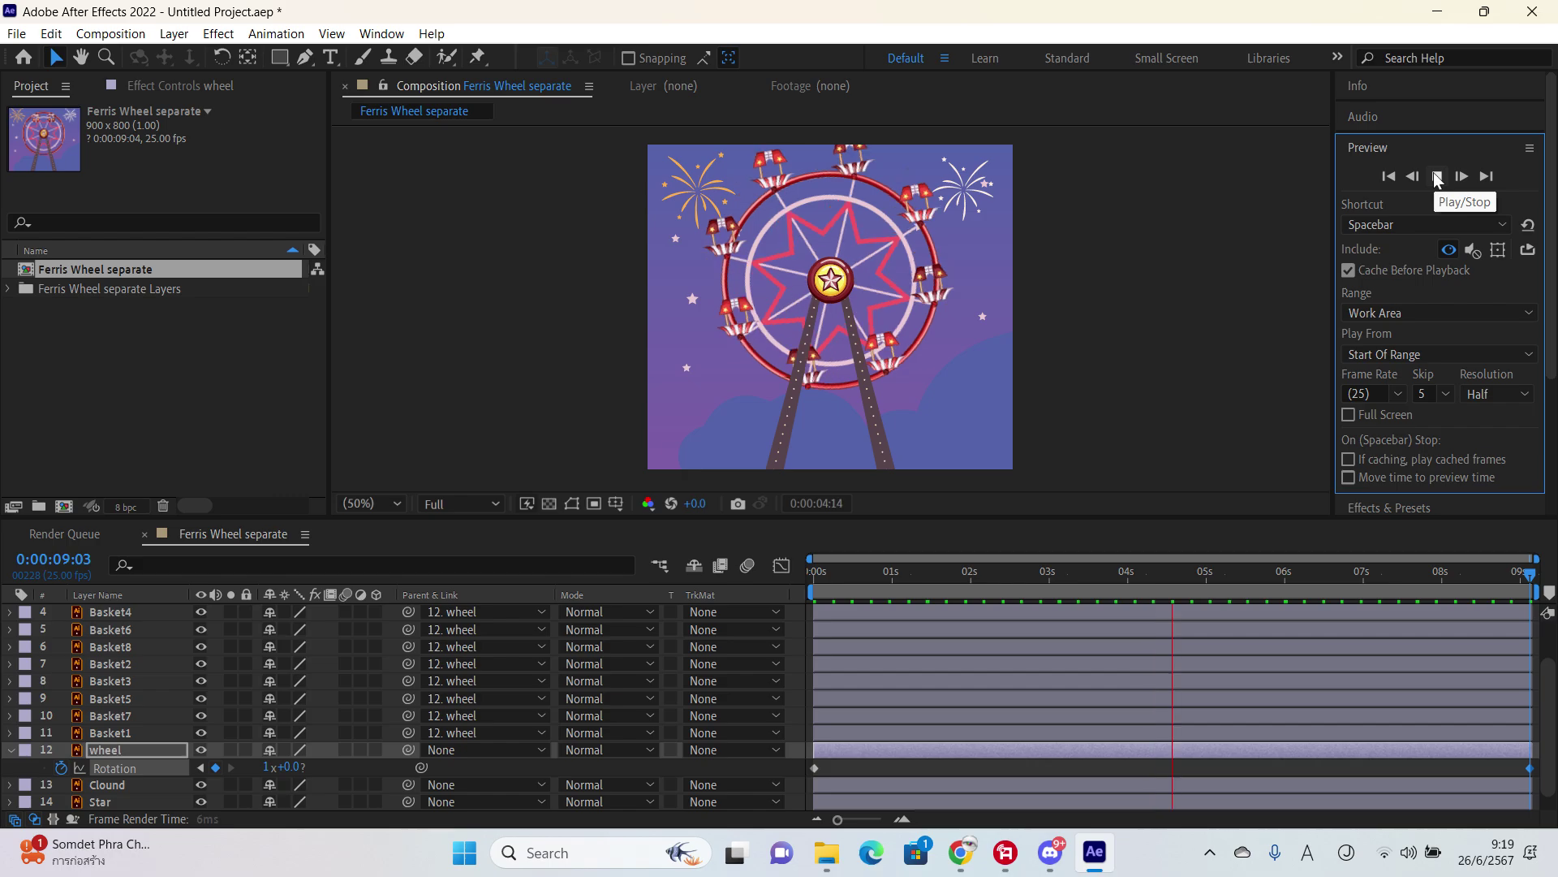
{"action": "left_click", "coordinate": [1437, 176]}
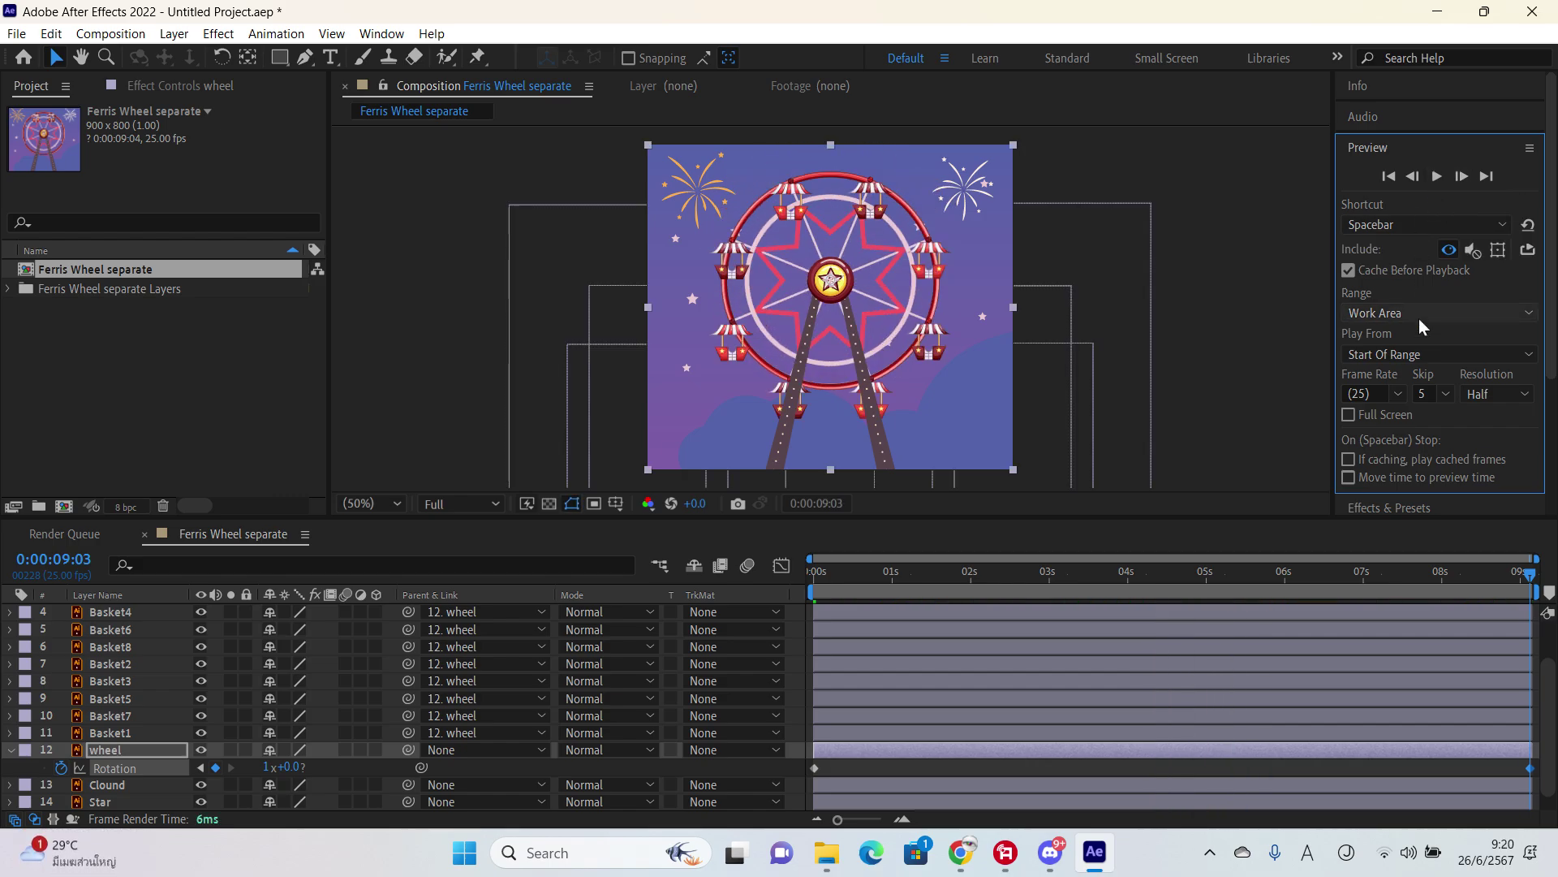
{"action": "left_click", "coordinate": [1431, 393]}
{"action": "type", "text": "0"}
{"action": "key", "text": "Return"}
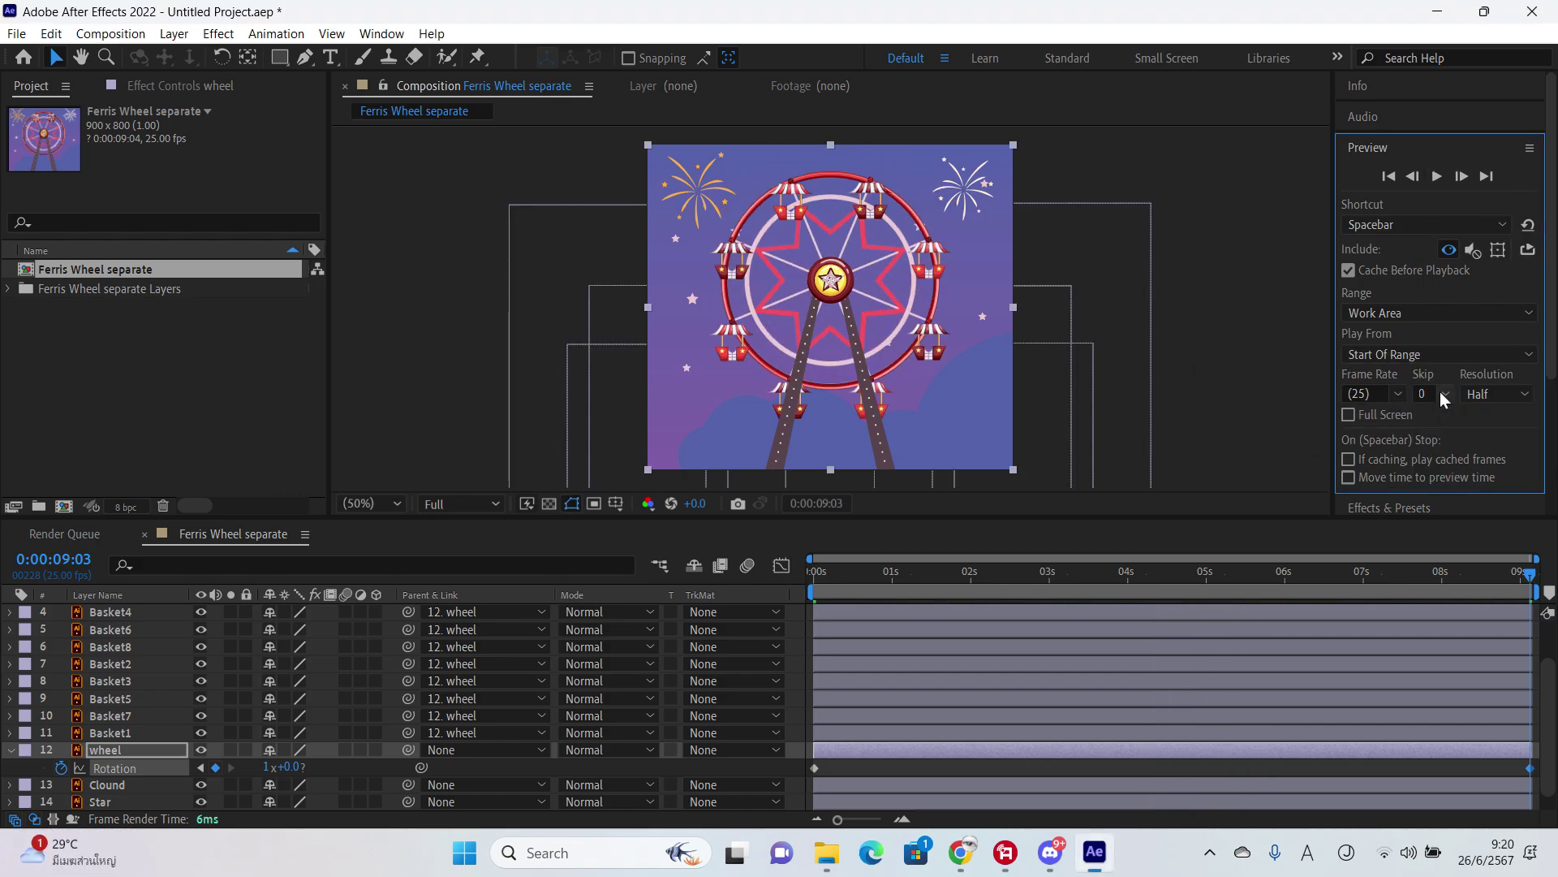
{"action": "left_click", "coordinate": [1436, 177]}
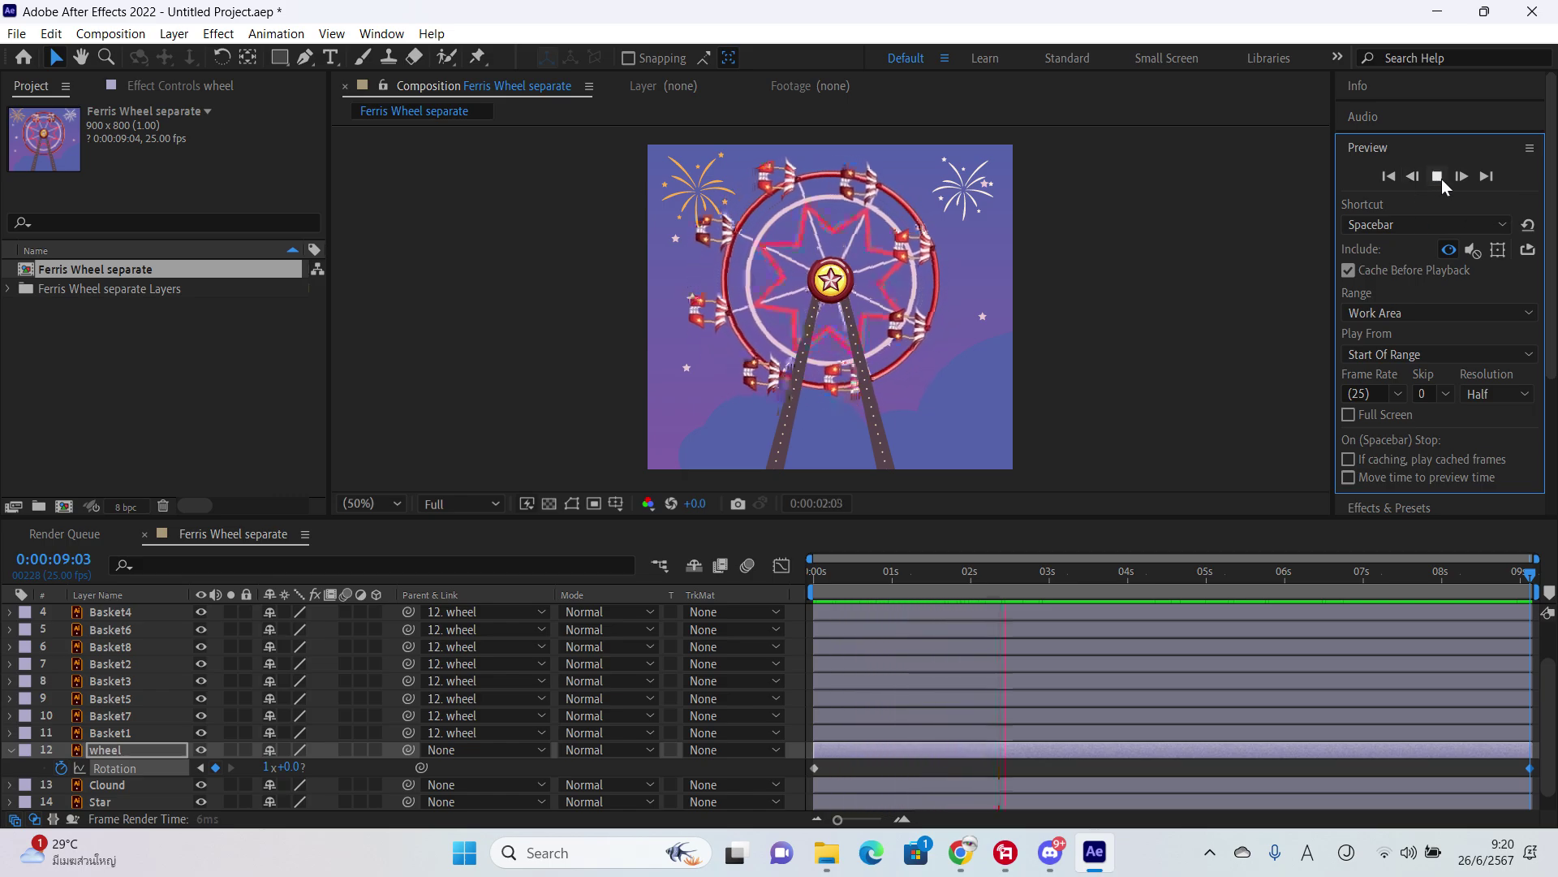
{"action": "left_click", "coordinate": [1438, 177]}
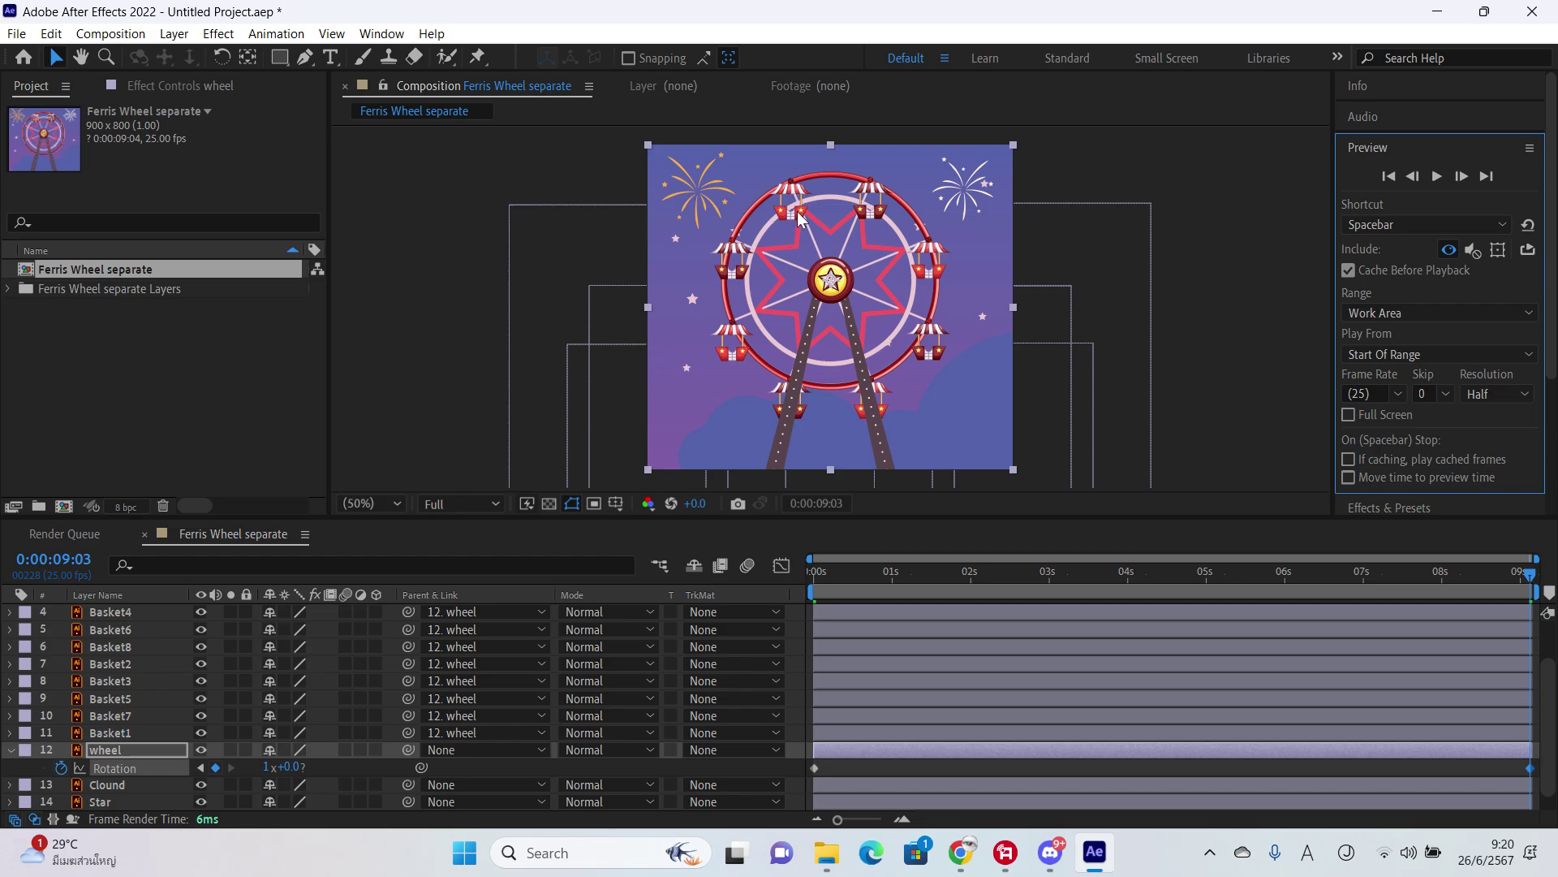
Step: Add Rotation keyframes at 0 to all eight basket layers and move those keyframes to the start of the timeline
{"action": "left_click", "coordinate": [127, 733]}
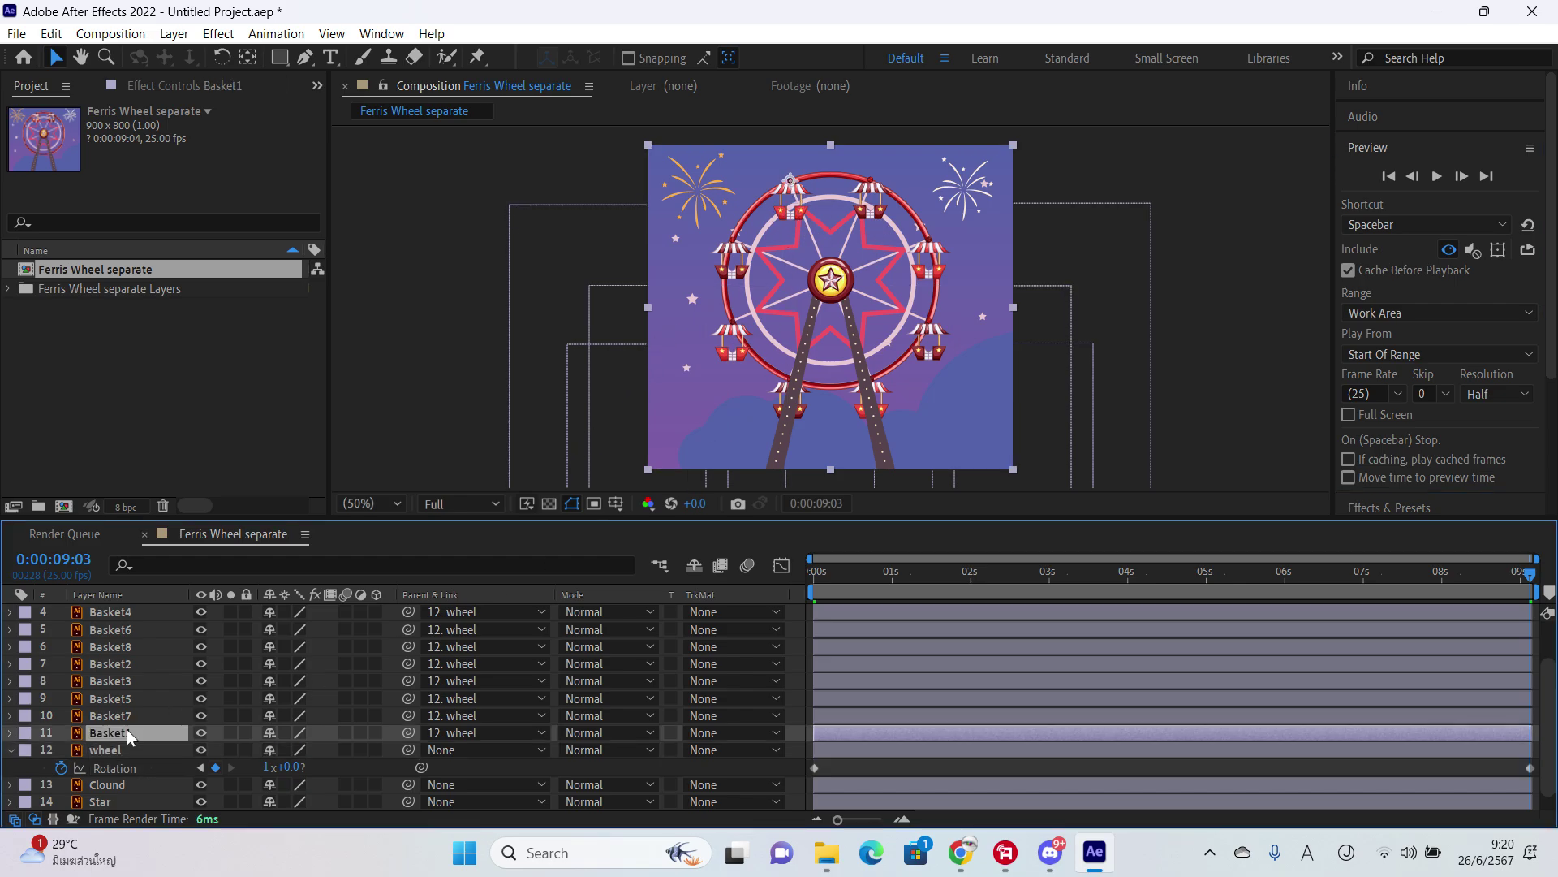
{"action": "scroll", "coordinate": [143, 721], "scroll_direction": "up", "scroll_amount": 2}
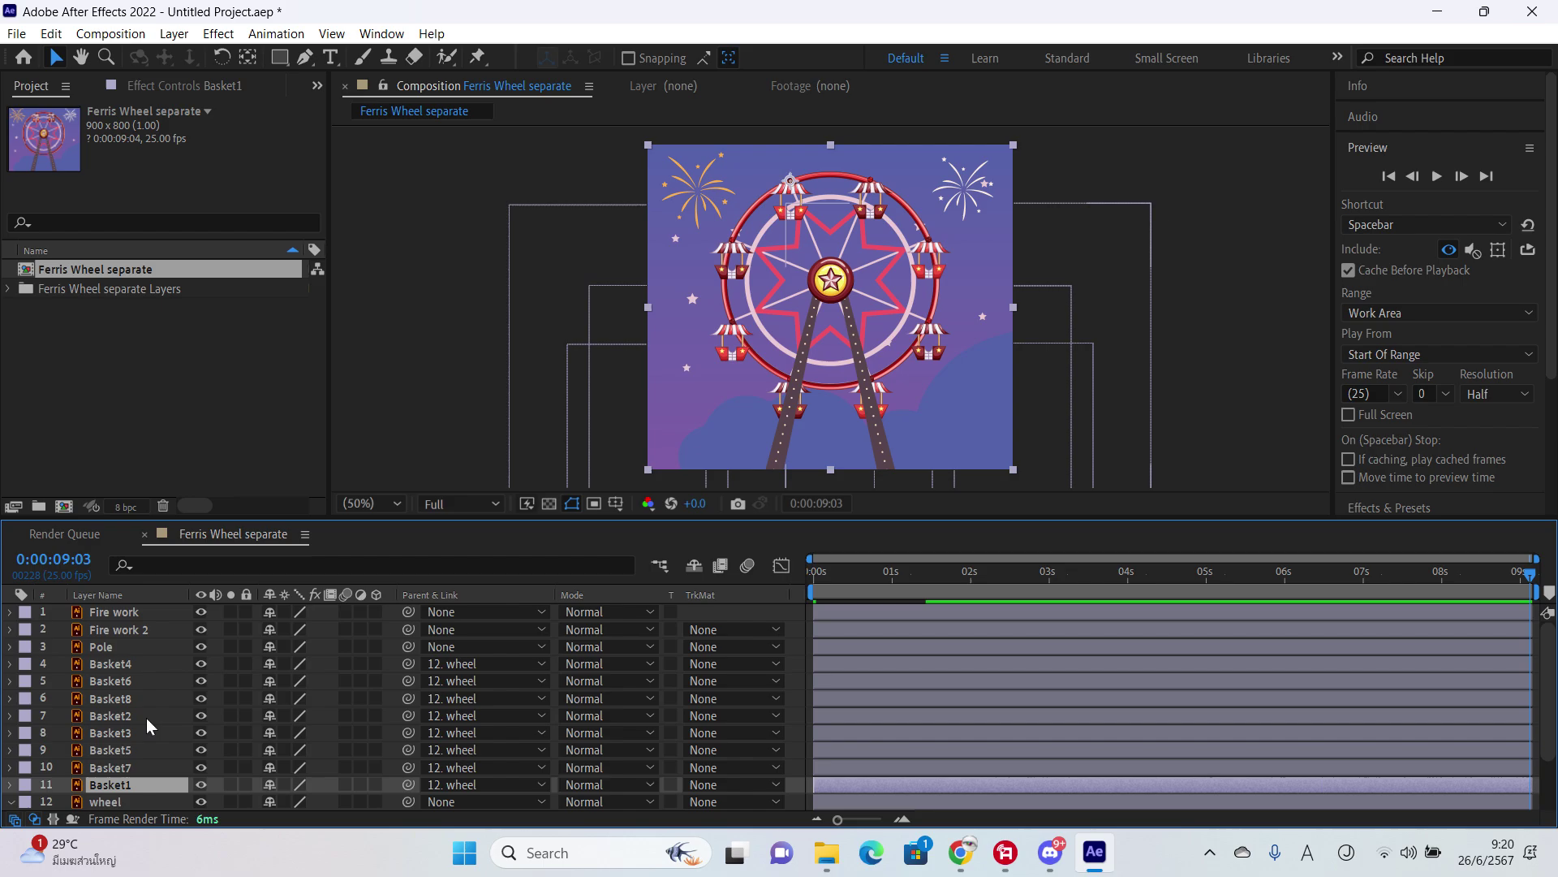
{"action": "left_click", "coordinate": [142, 663], "text": "shift"}
{"action": "scroll", "coordinate": [252, 653], "scroll_direction": "down", "scroll_amount": 2}
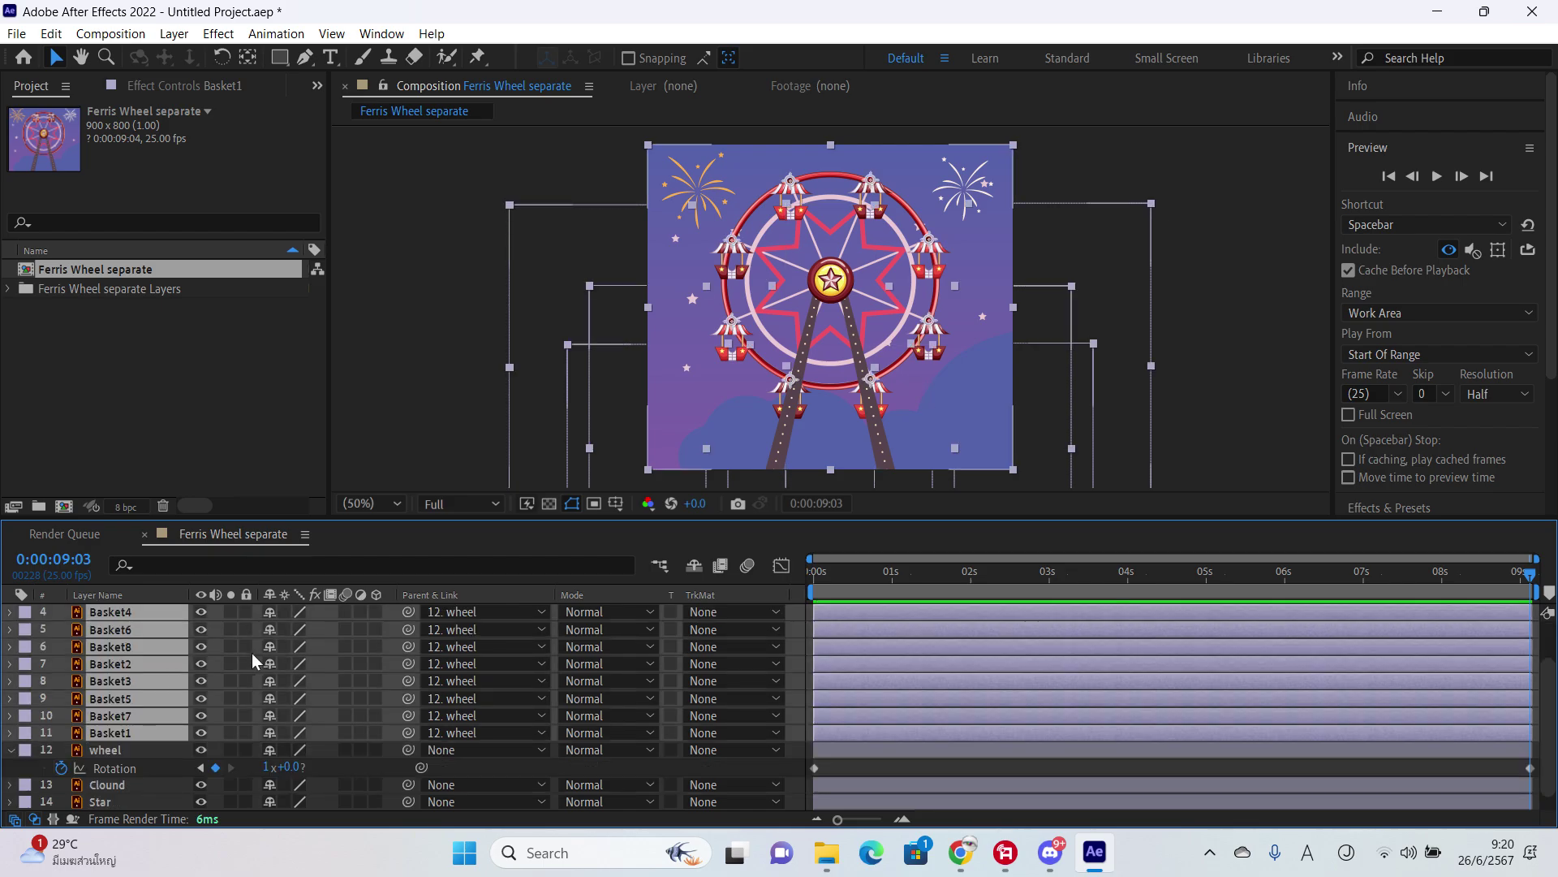
{"action": "key", "text": "r"}
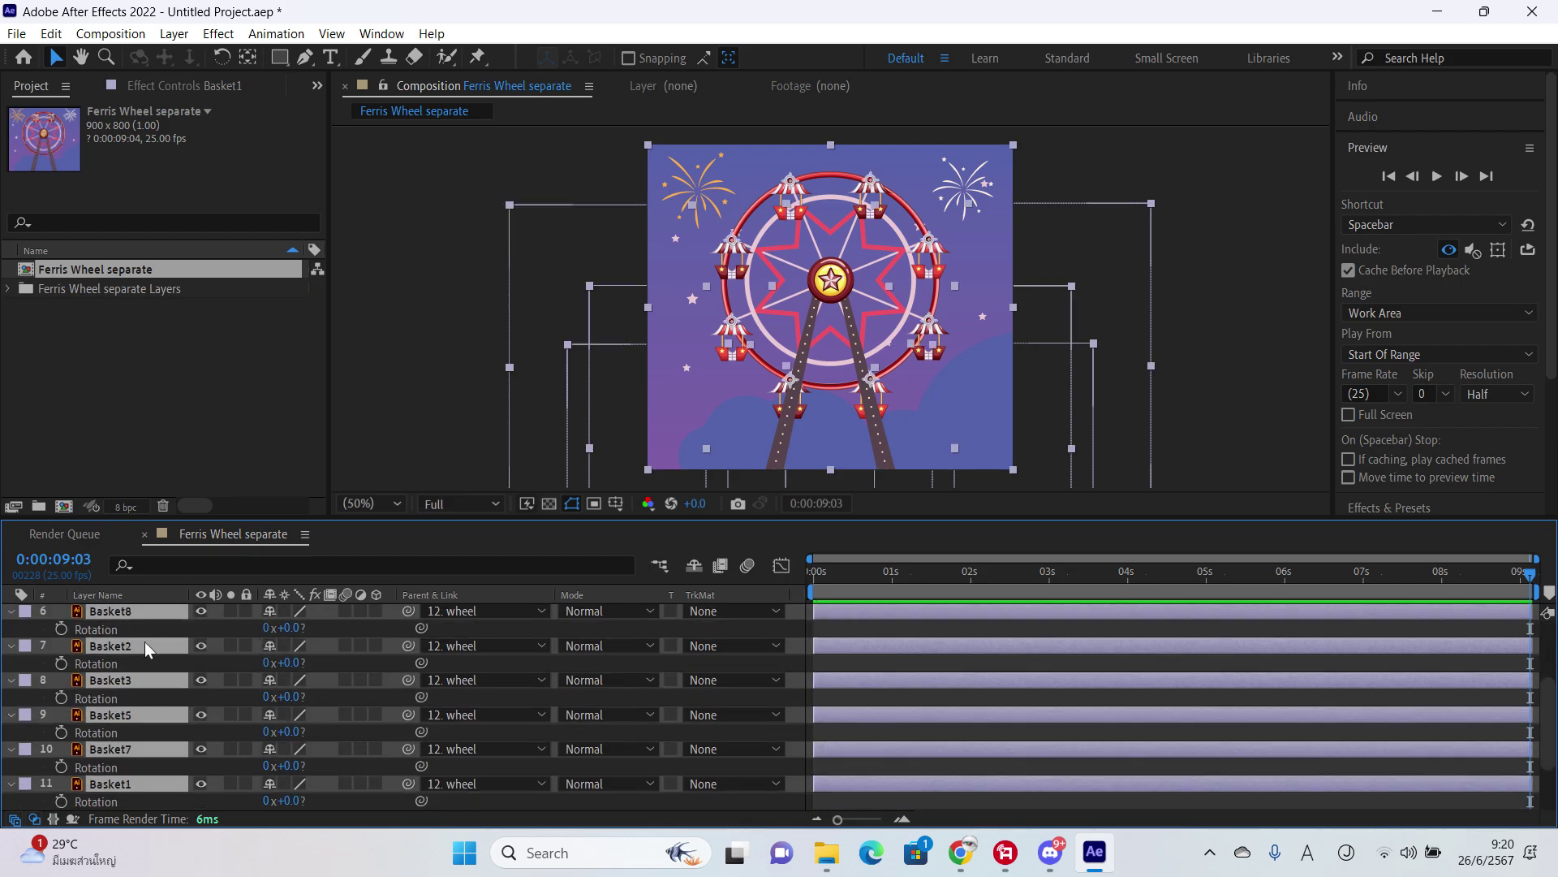
{"action": "left_click", "coordinate": [62, 629]}
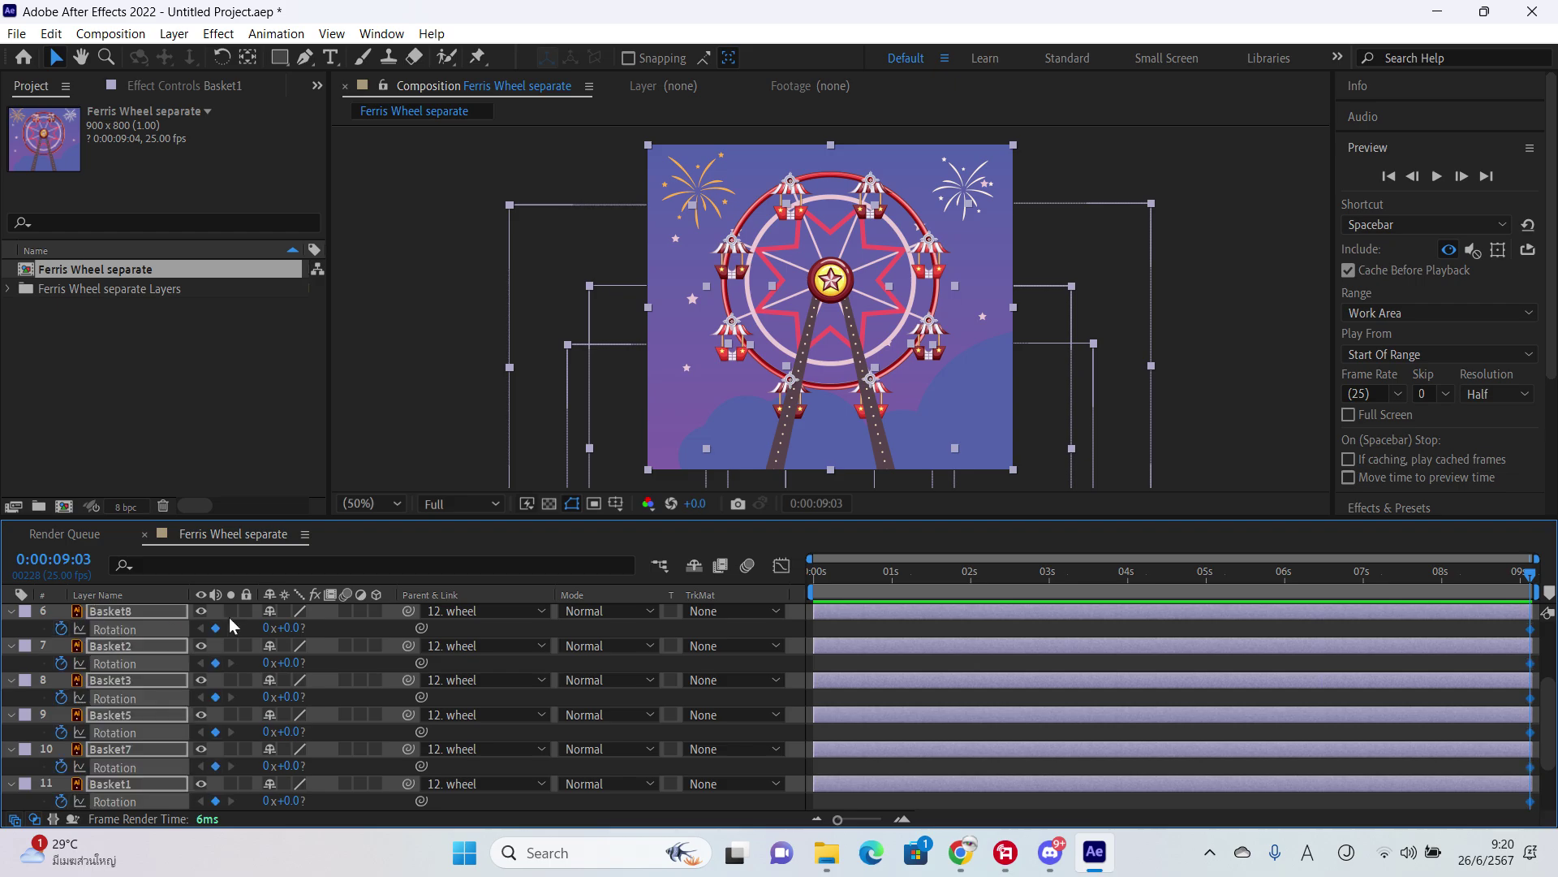
{"action": "scroll", "coordinate": [635, 654], "scroll_direction": "down", "scroll_amount": 2}
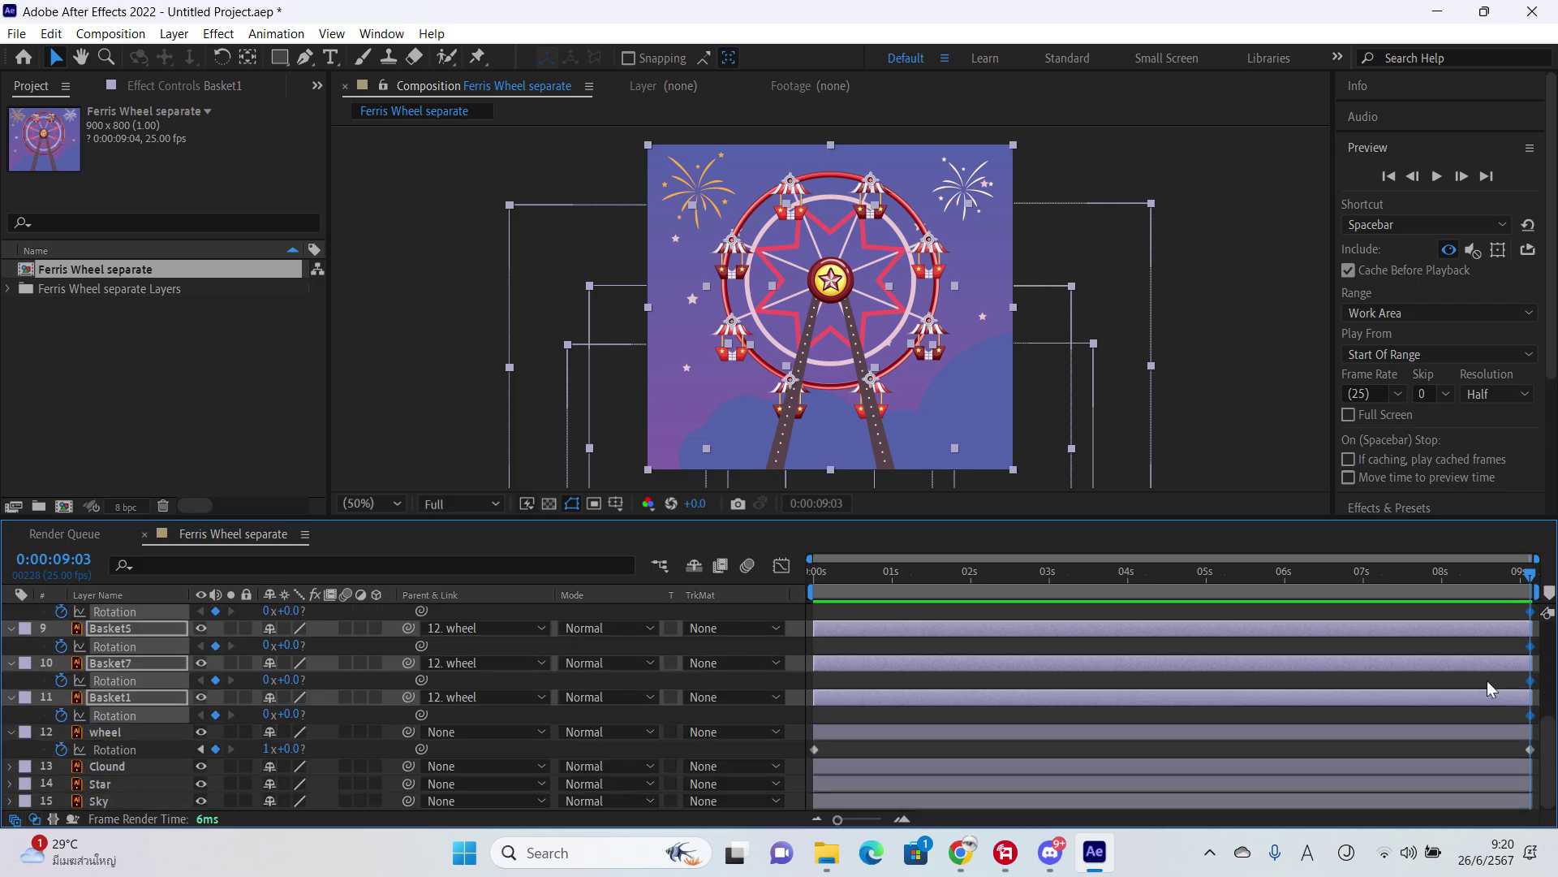
{"action": "left_click_drag", "start_coordinate": [1528, 720], "coordinate": [1343, 720]}
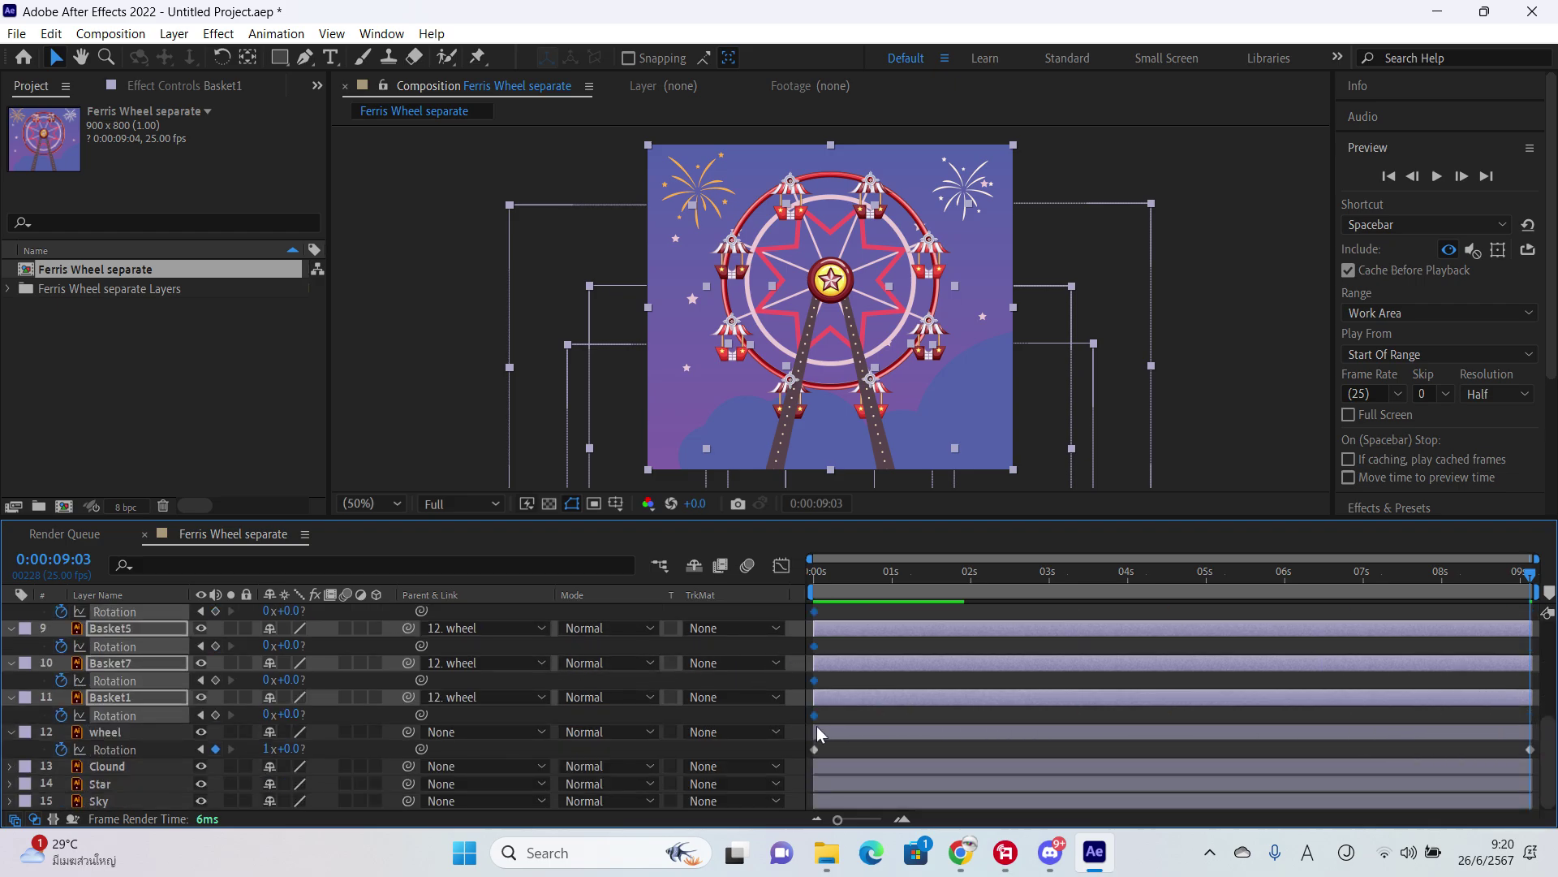
Step: Set the Rotation of all the selected baskets to -1 revolution at 0:00:09:03
{"action": "left_click", "coordinate": [271, 713]}
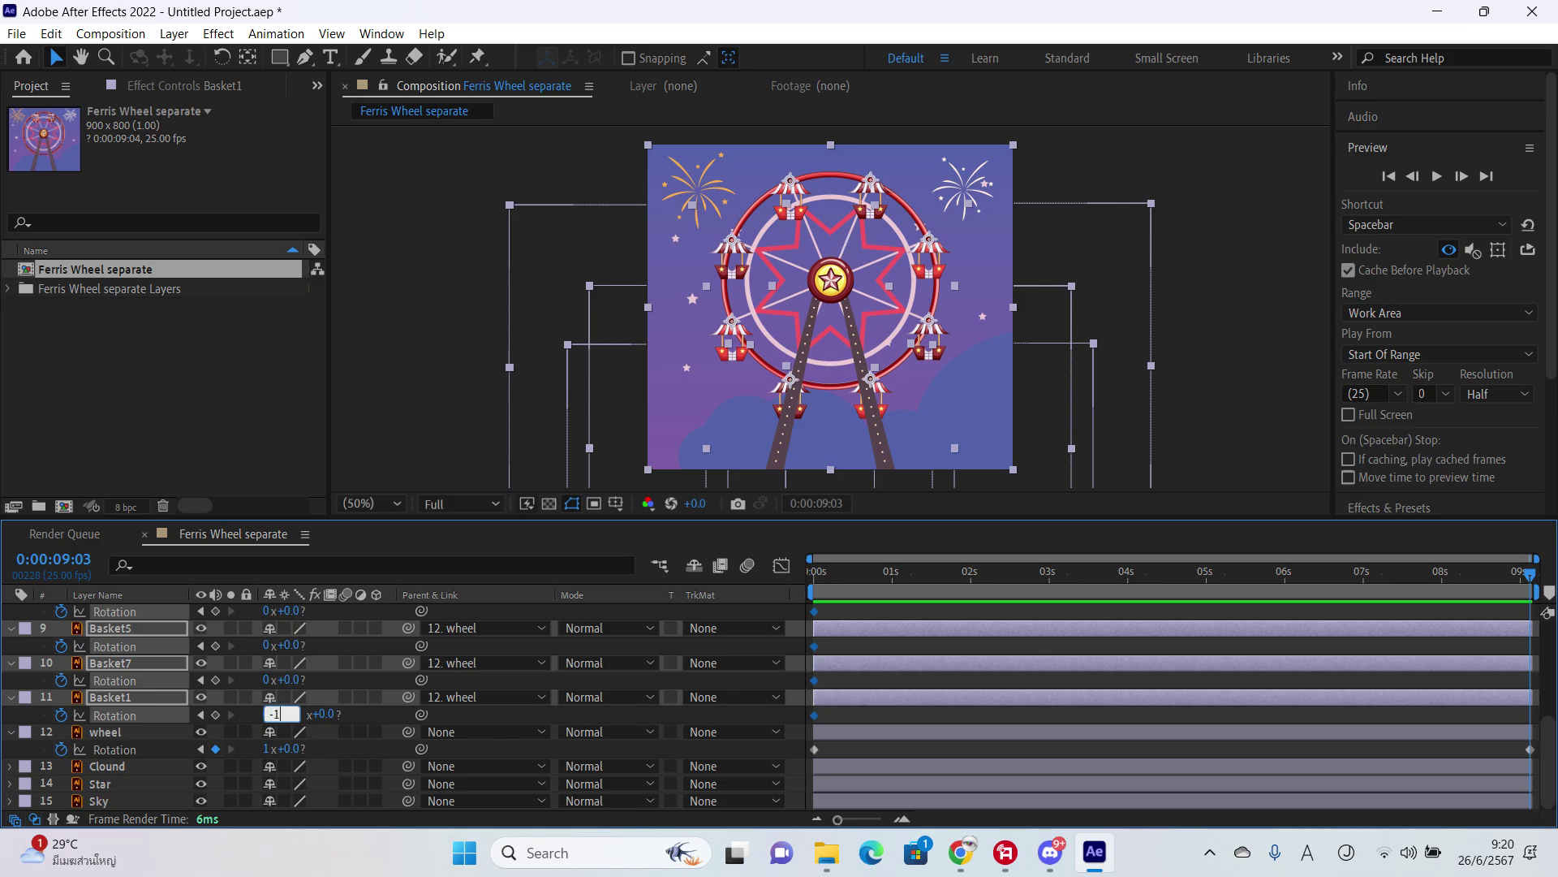
{"action": "type", "text": "-1"}
{"action": "key", "text": "Return"}
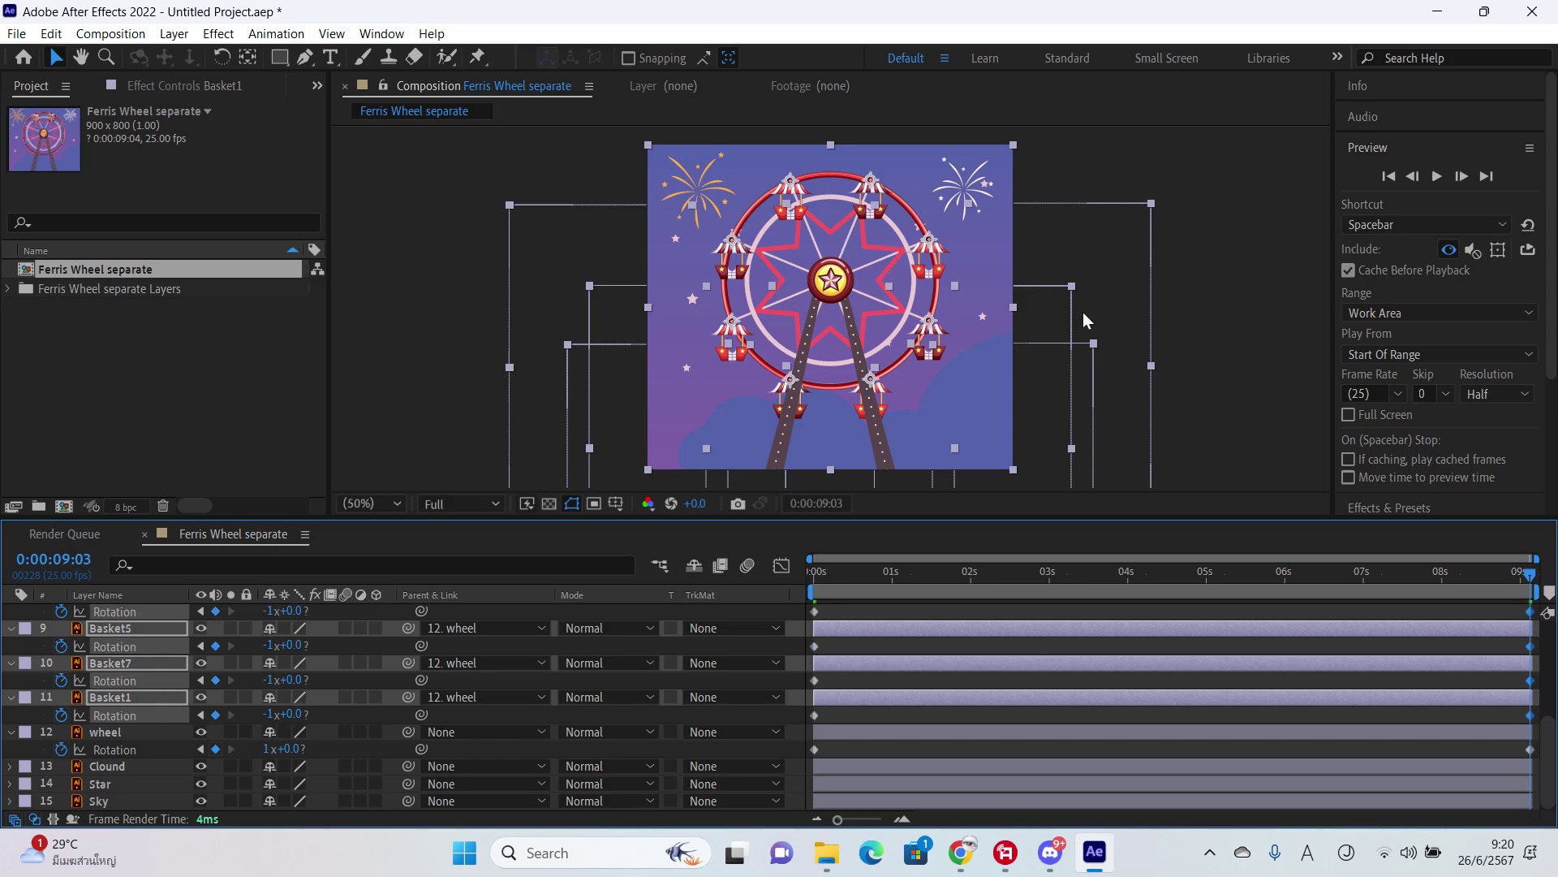
Step: Deselect the layers and preview the wheel turning with its counter-rotating baskets
{"action": "key", "text": "space"}
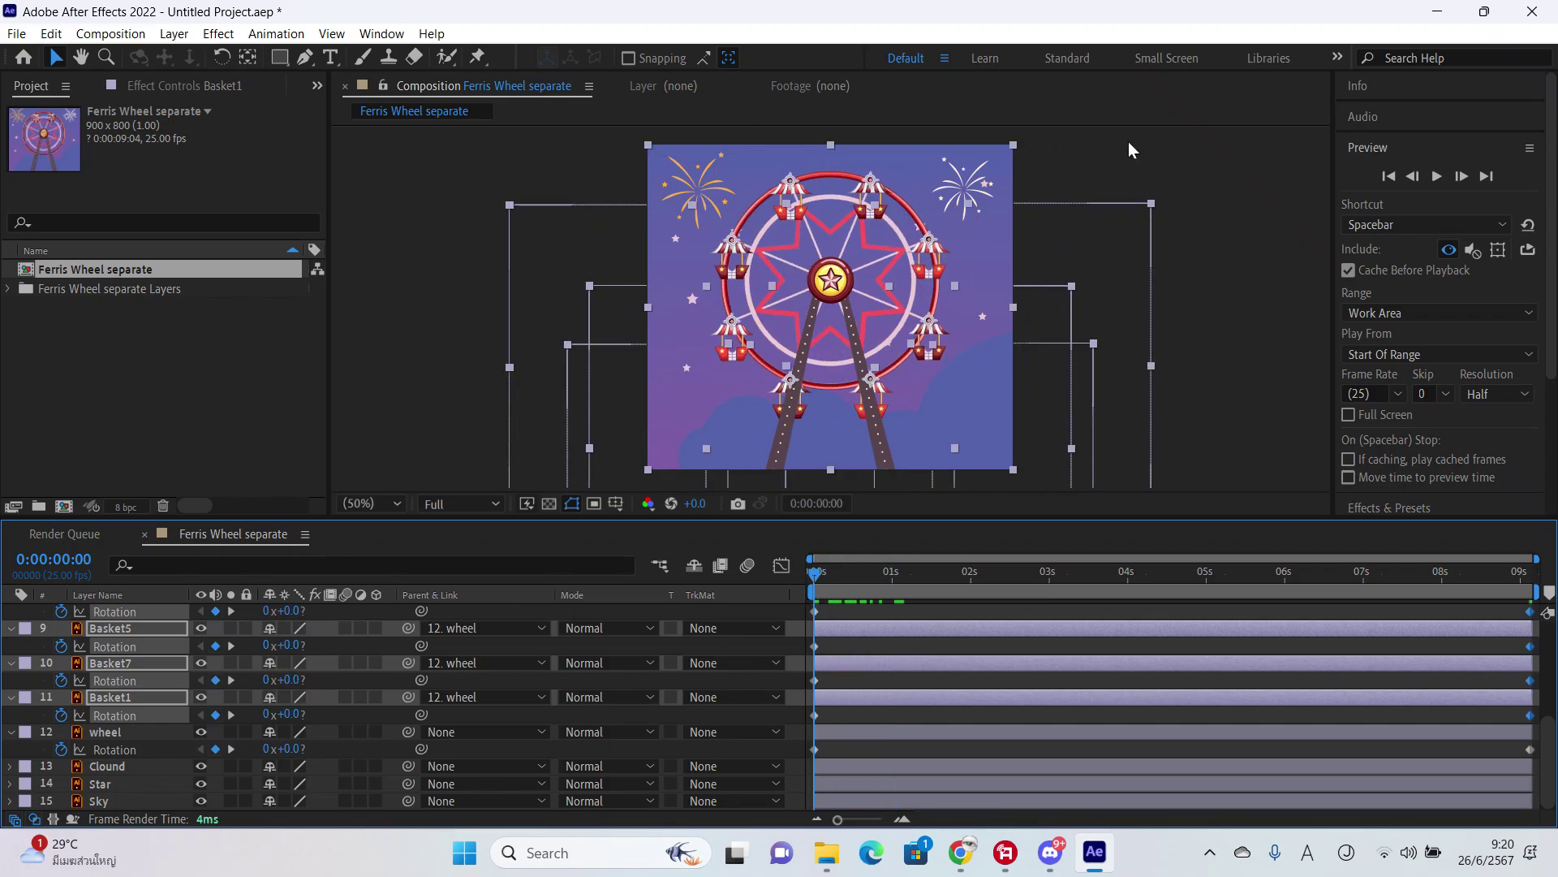
{"action": "left_click", "coordinate": [1129, 143]}
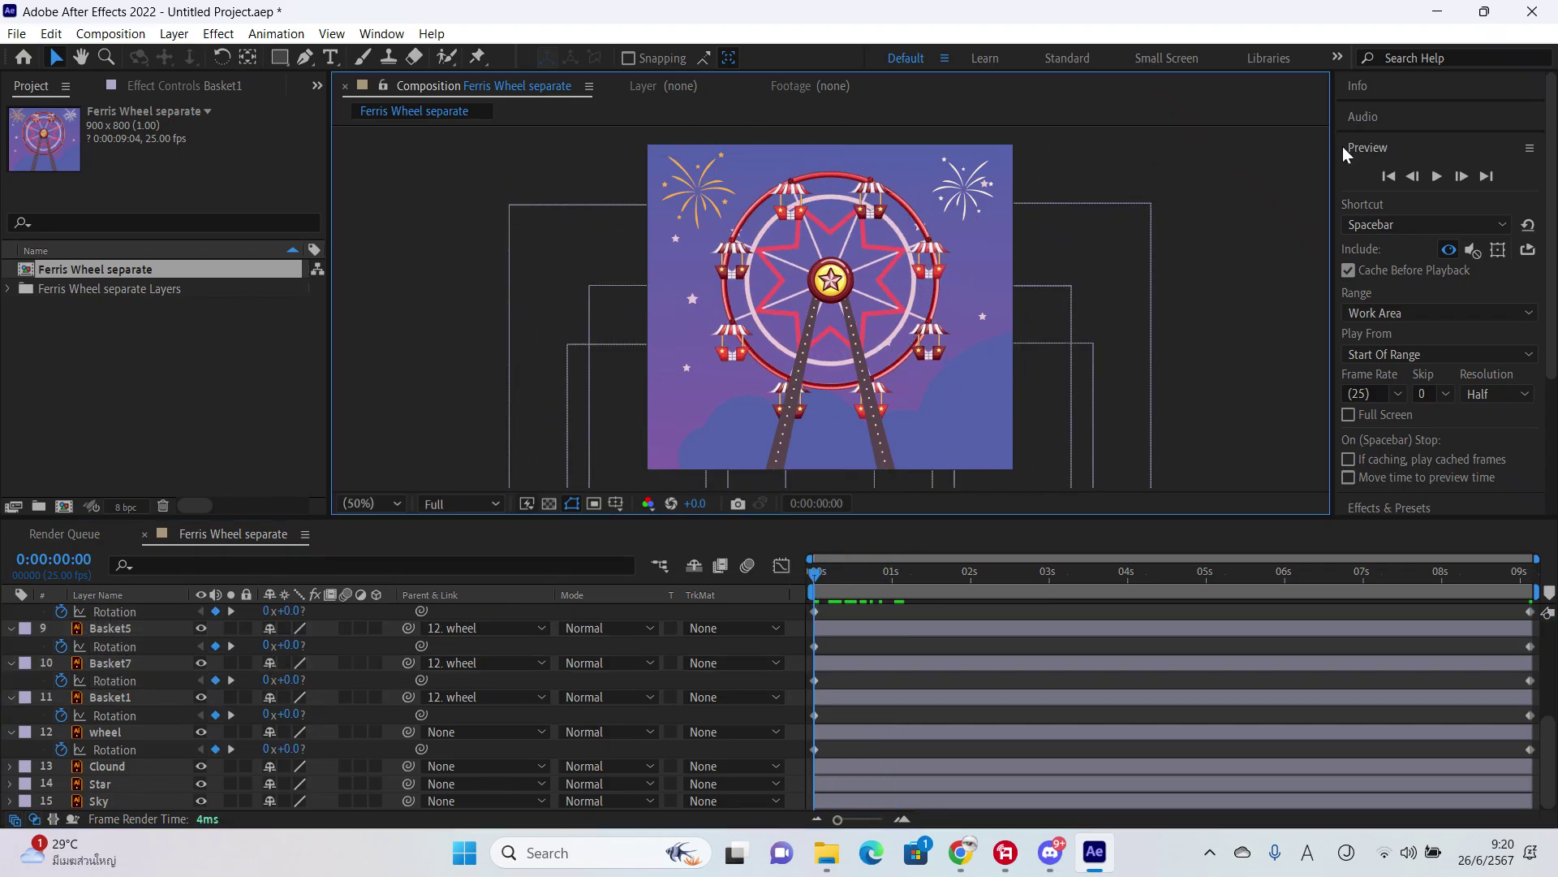
{"action": "left_click", "coordinate": [1437, 177]}
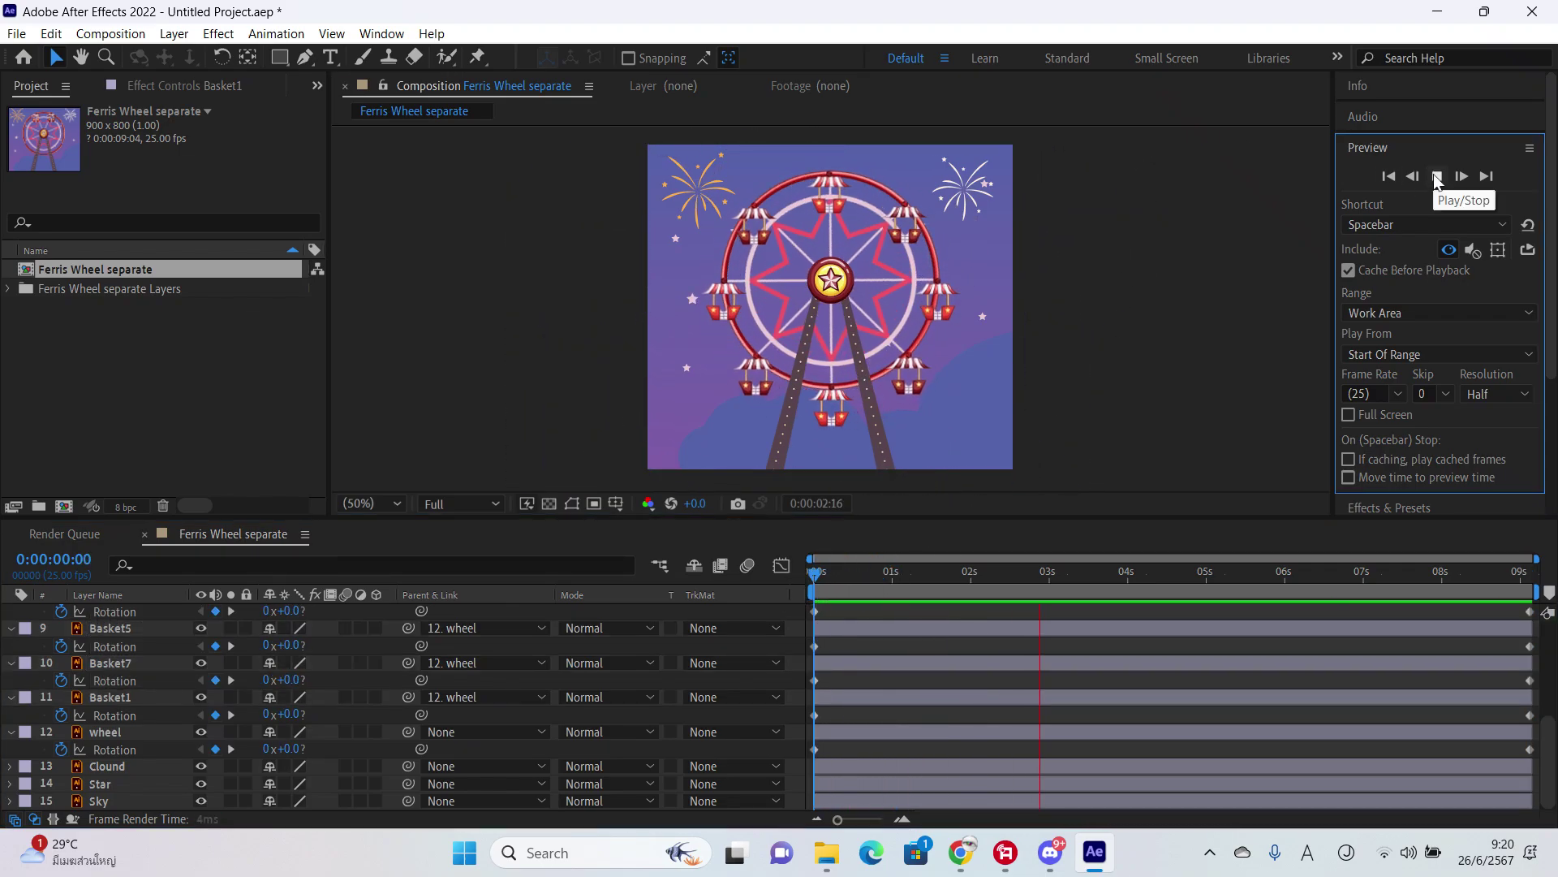
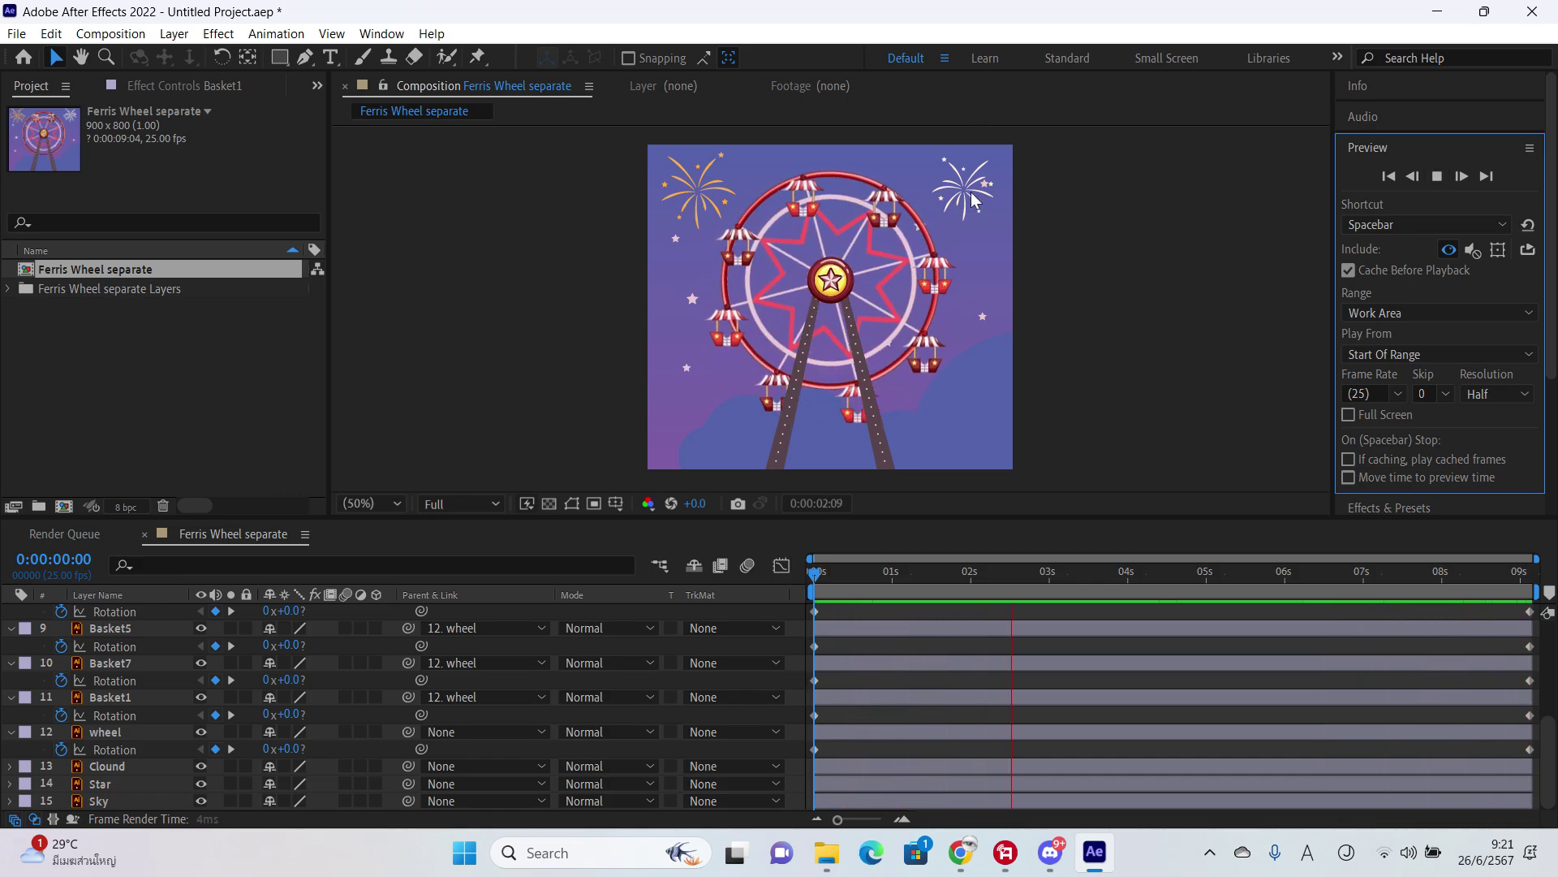
{"action": "left_click", "coordinate": [1437, 176]}
Step: Move the Fire work layer's anchor point to the centre of the white firework
{"action": "left_click", "coordinate": [963, 186]}
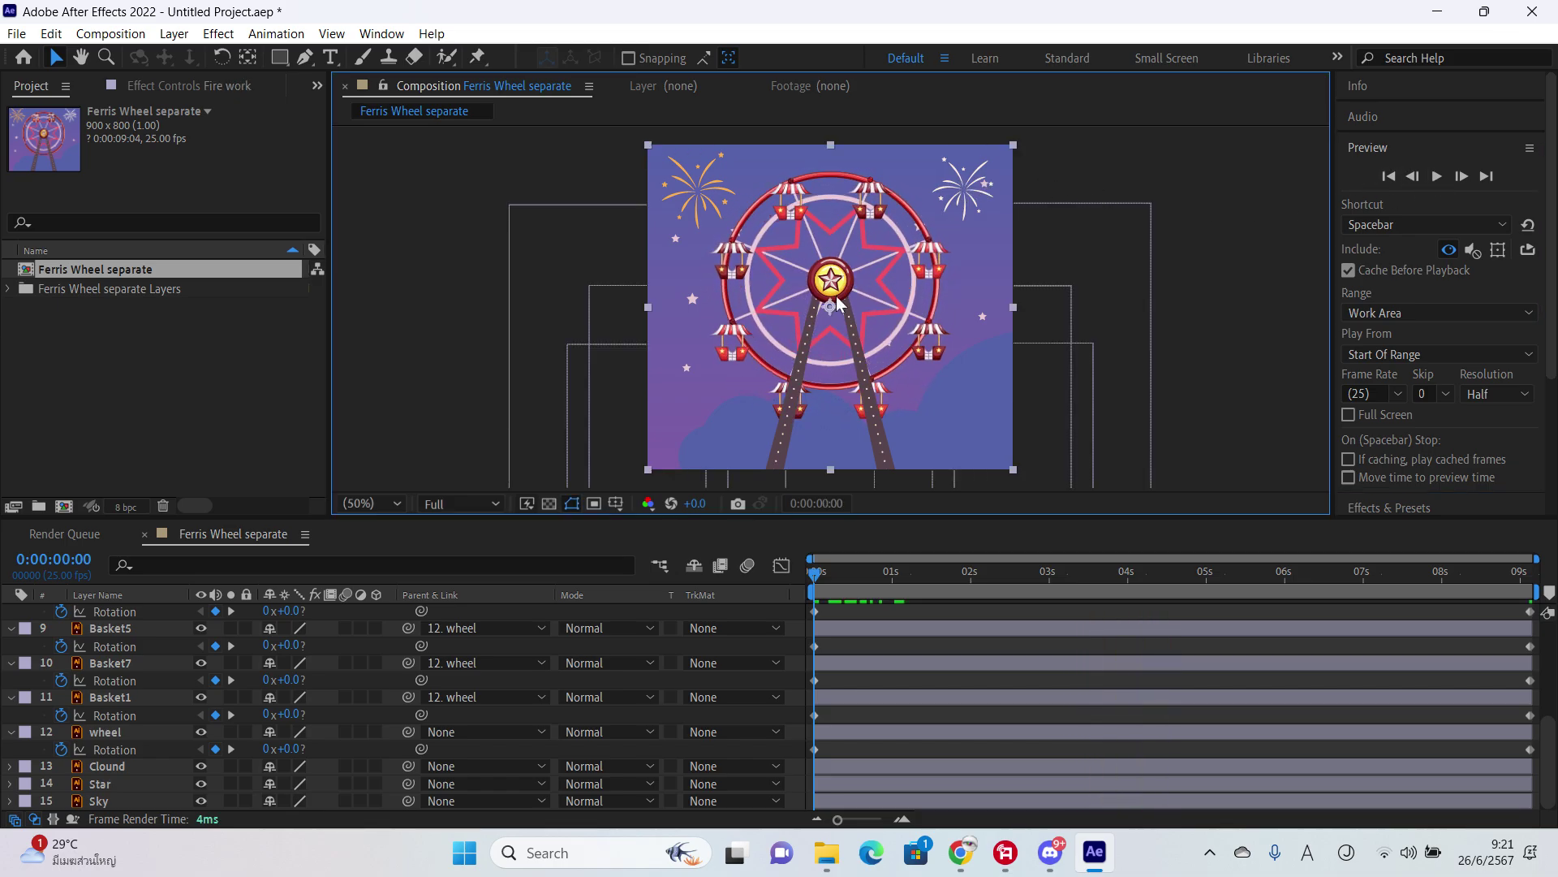
{"action": "scroll", "coordinate": [156, 659], "scroll_direction": "up", "scroll_amount": 5}
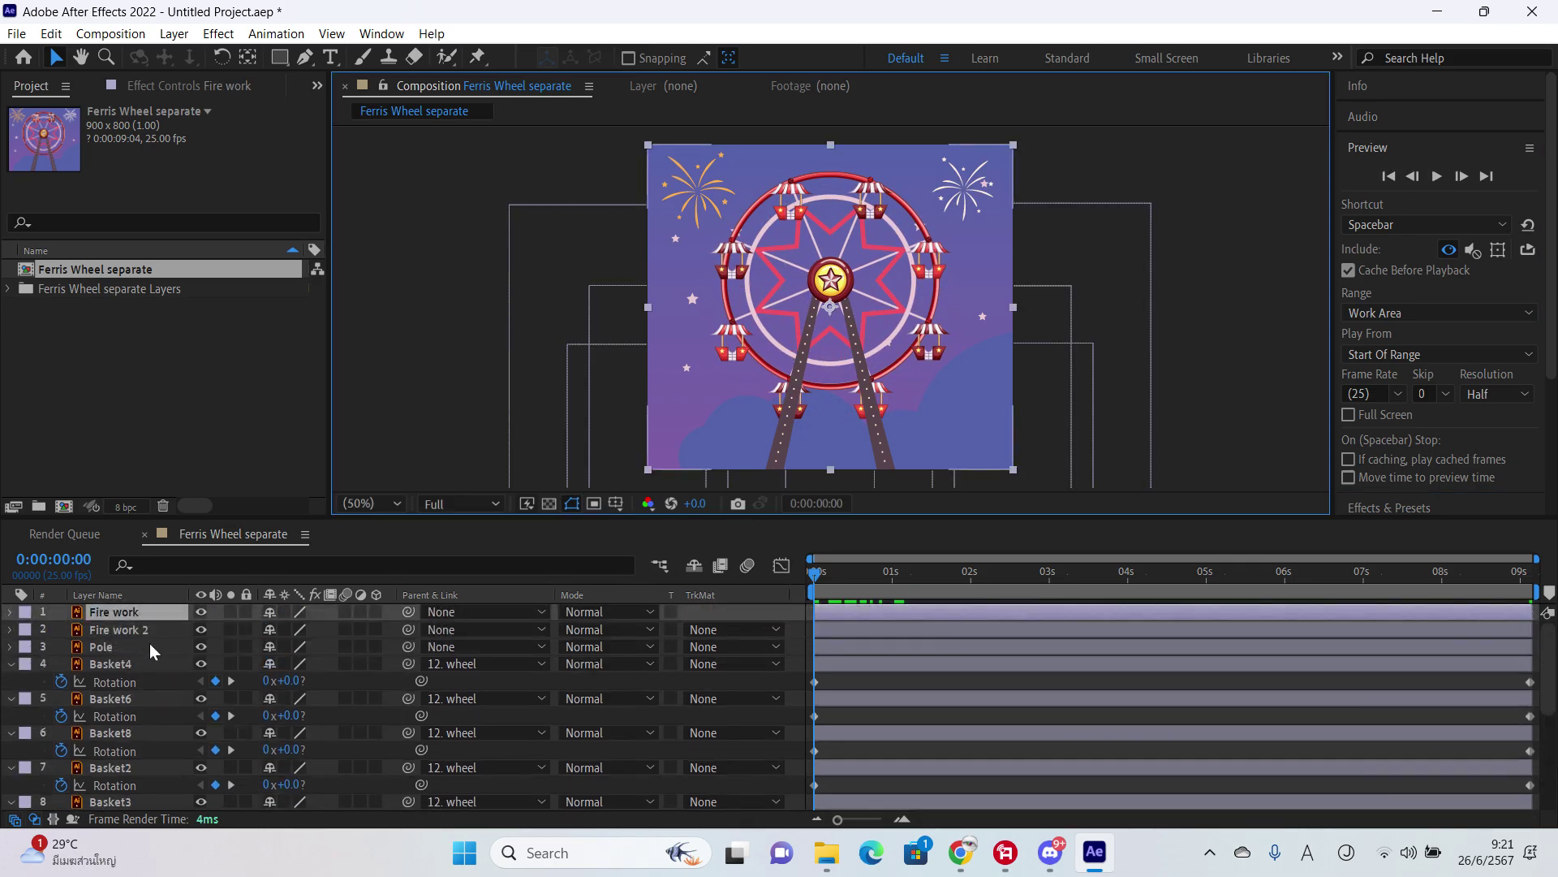
{"action": "key", "text": "y"}
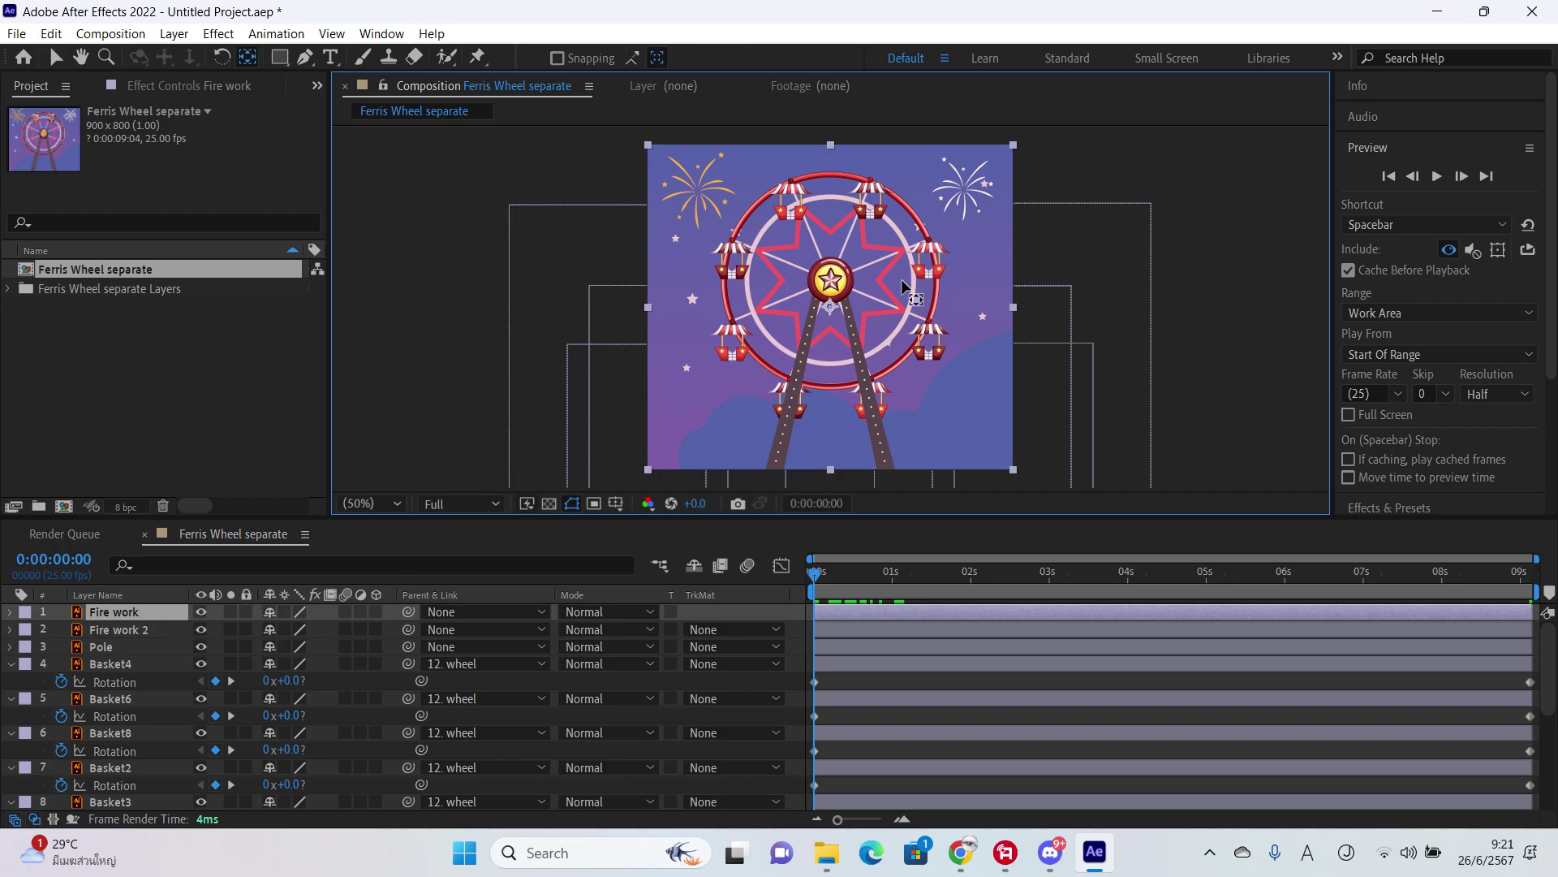
{"action": "left_click_drag", "start_coordinate": [831, 312], "coordinate": [966, 191]}
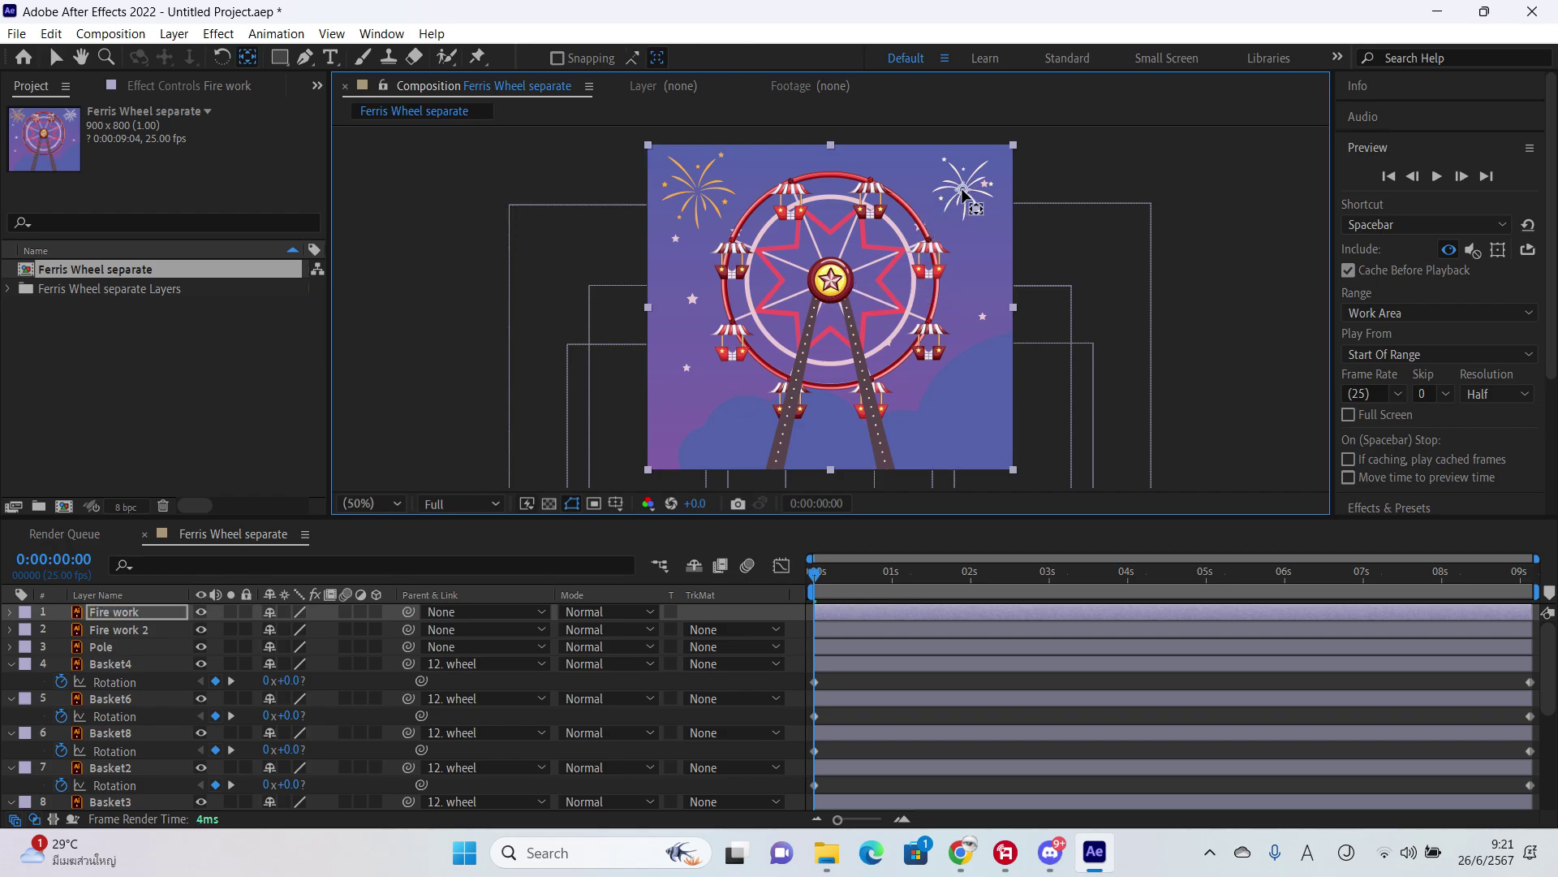
Step: Move the Fire work 2 layer's anchor point to the centre of the orange firework and return to the Selection tool
{"action": "left_click", "coordinate": [153, 628]}
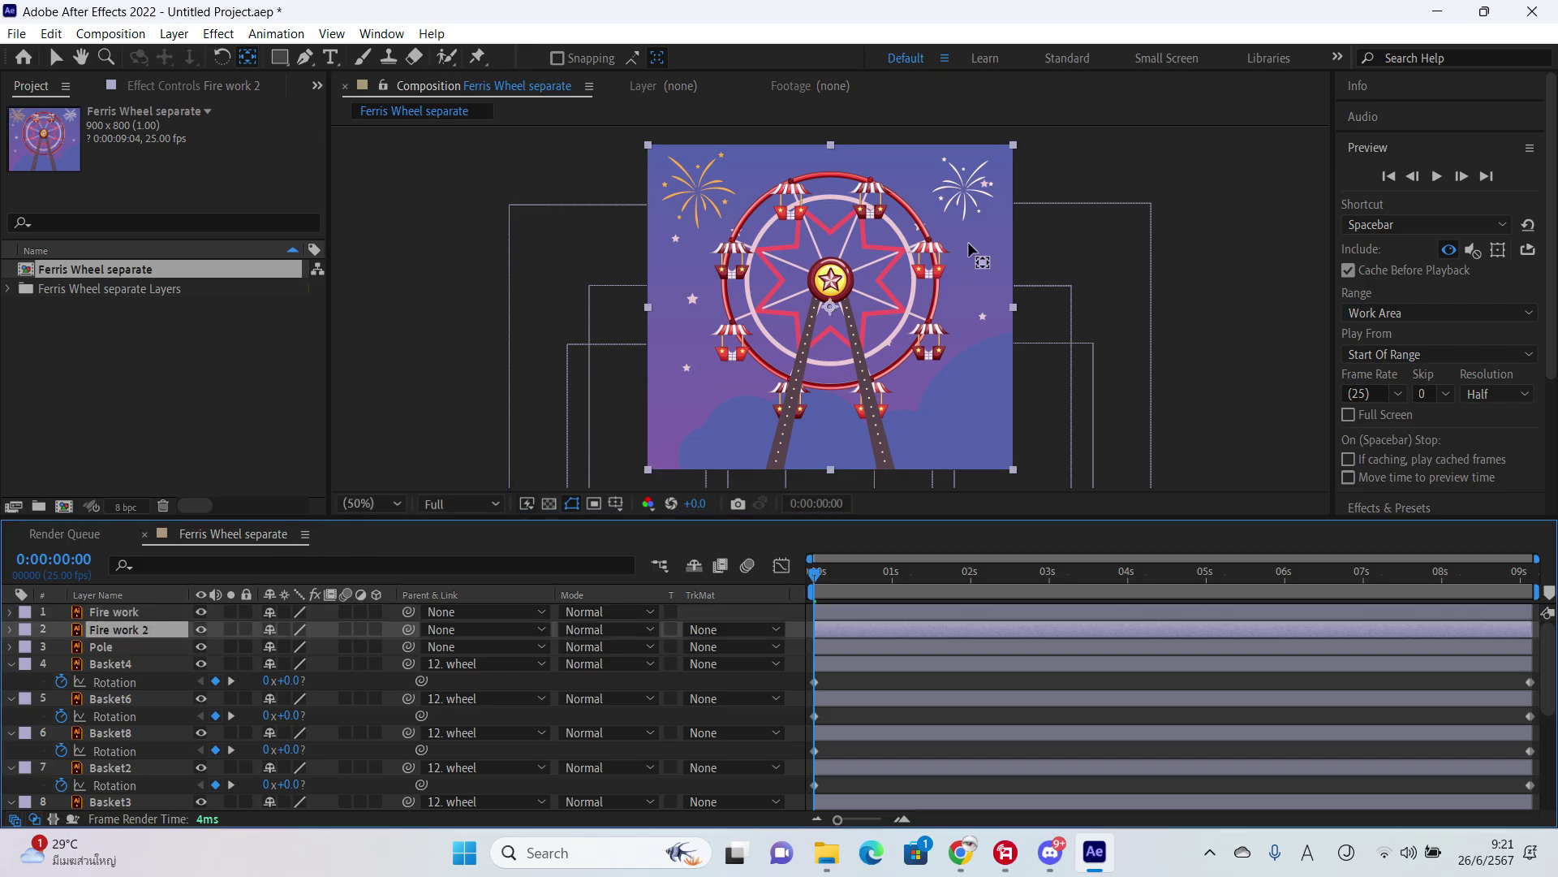
{"action": "left_click_drag", "start_coordinate": [831, 309], "coordinate": [694, 190]}
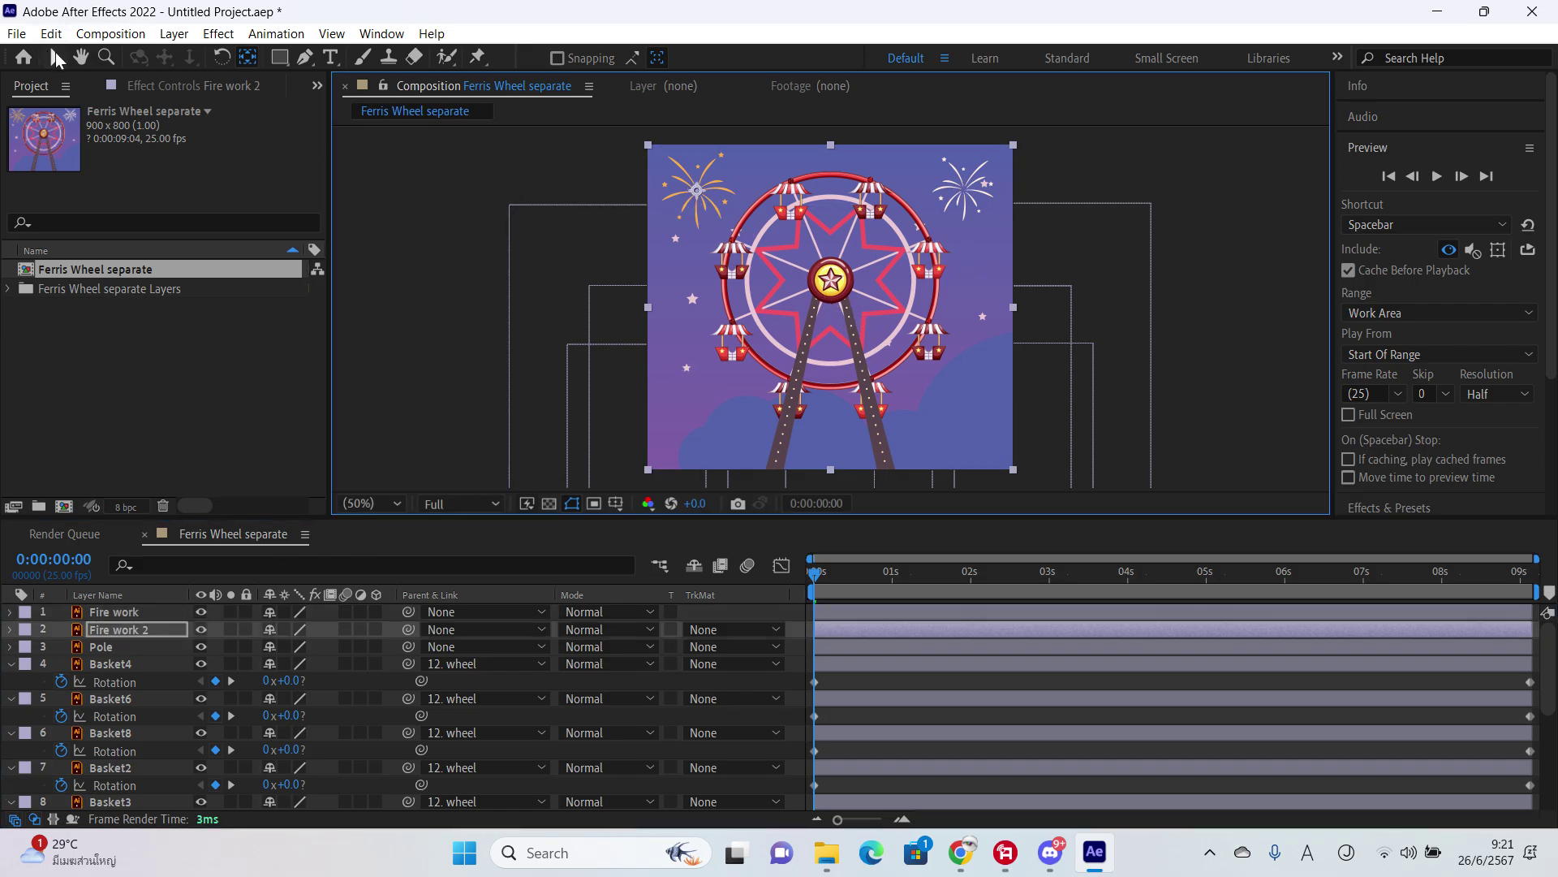
{"action": "left_click", "coordinate": [56, 57]}
Step: Replace a trial Position keyframe on Fire work 2 with a 100% Scale keyframe, moved to about 3 seconds
{"action": "left_click", "coordinate": [121, 632]}
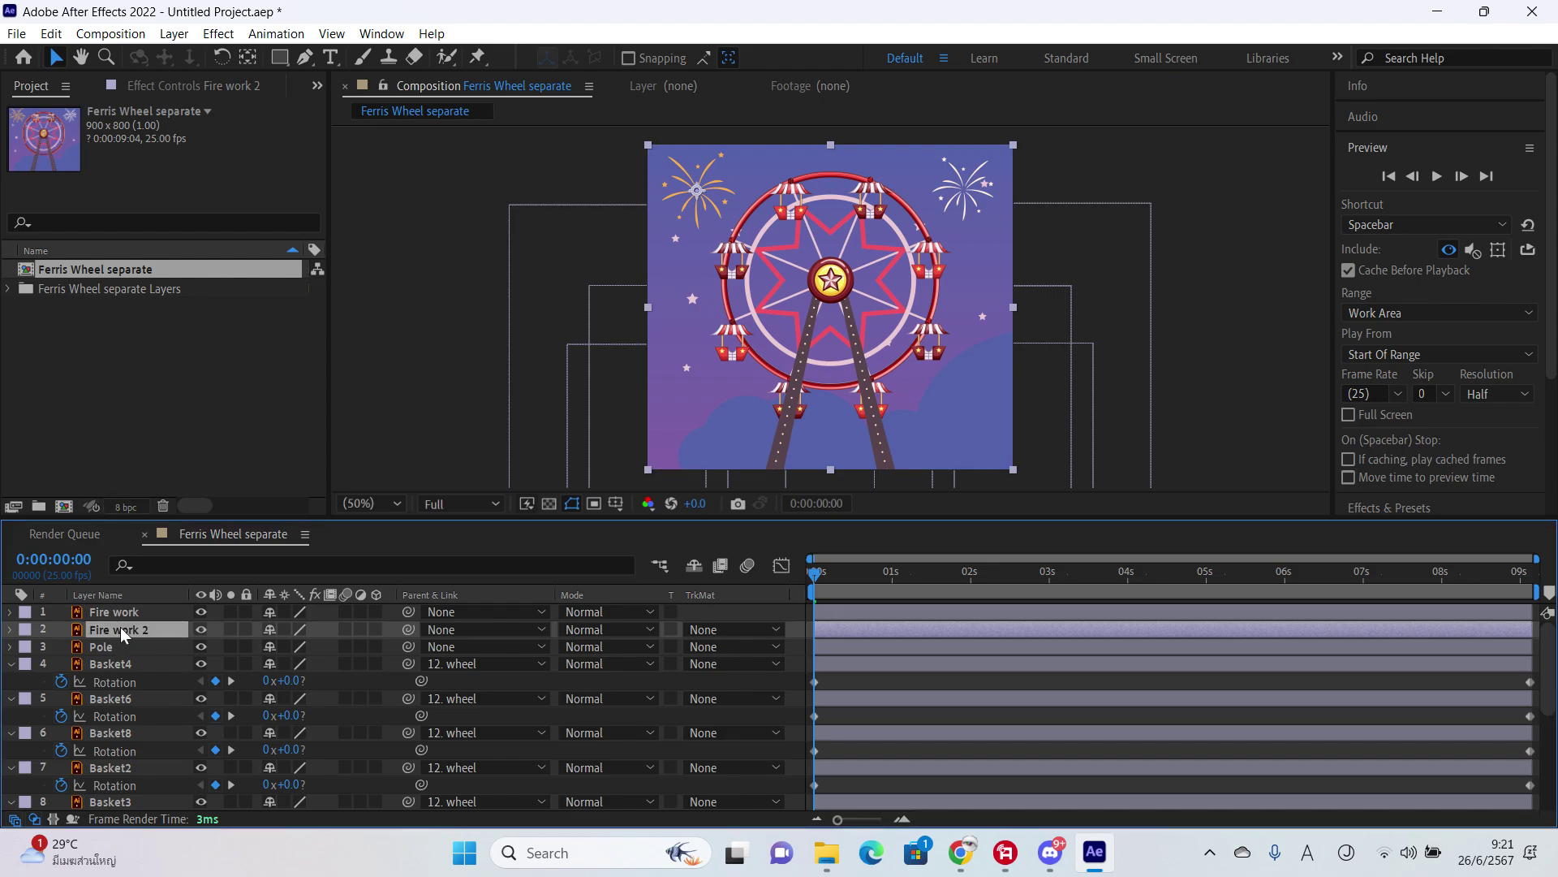
{"action": "key", "text": "p"}
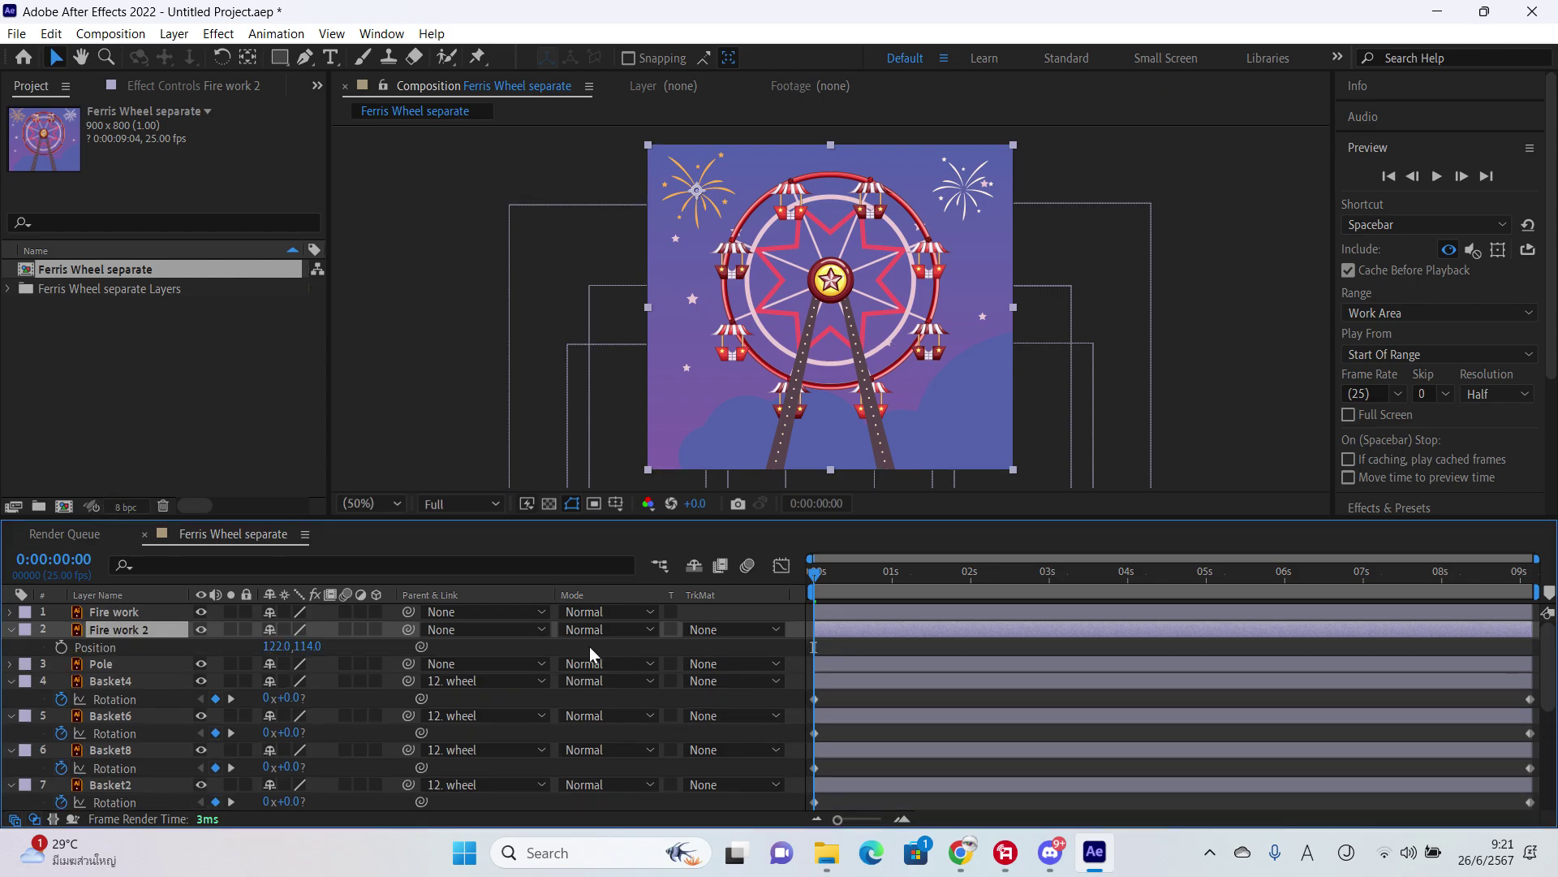
{"action": "left_click", "coordinate": [61, 647]}
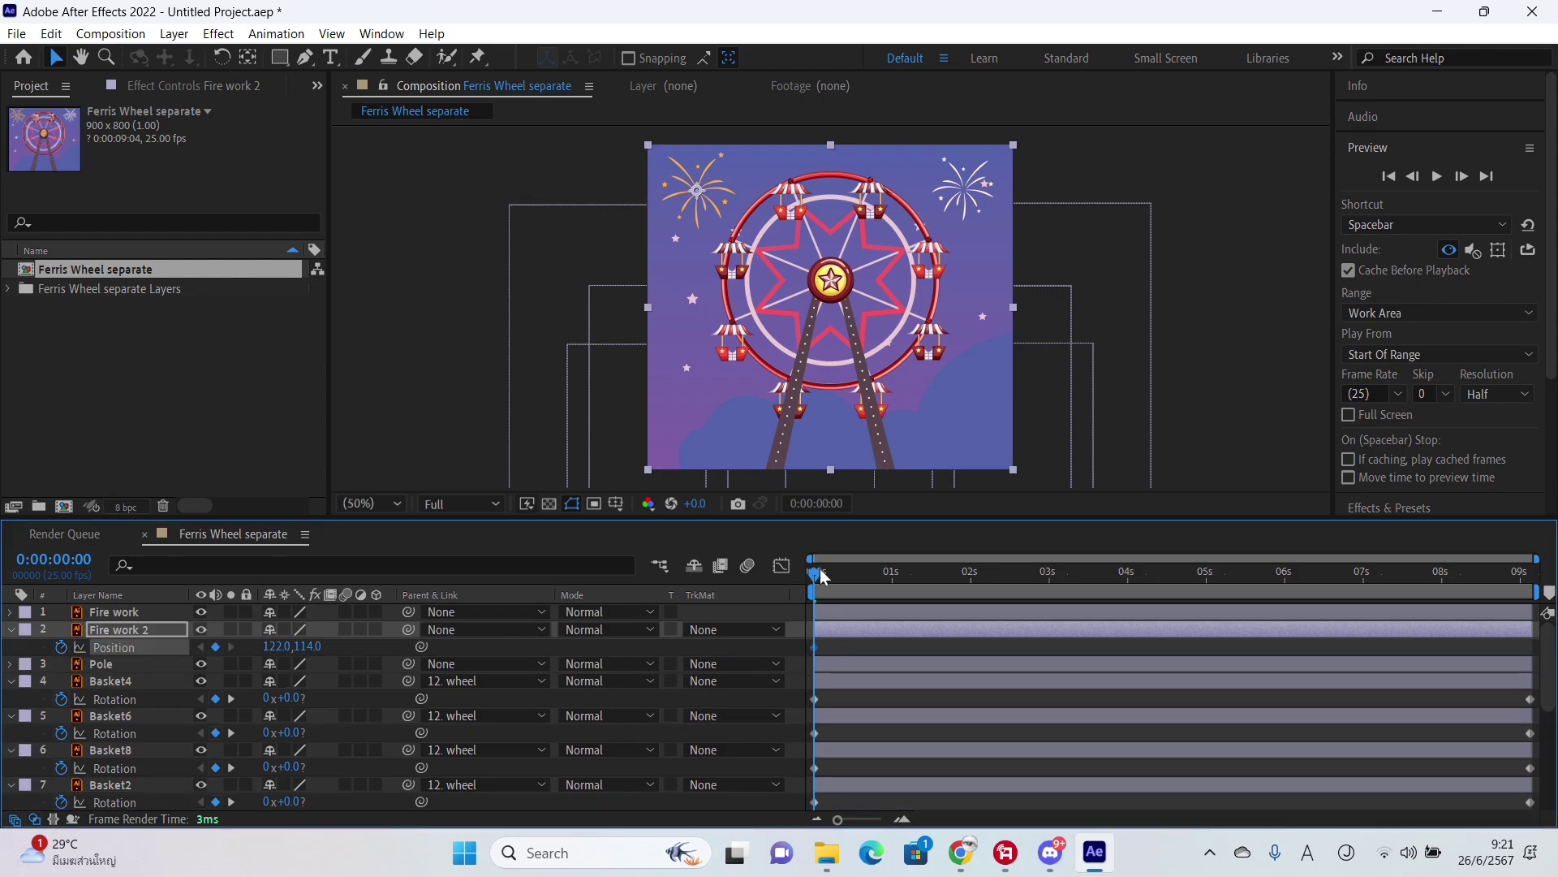
{"action": "key", "text": "shift+s"}
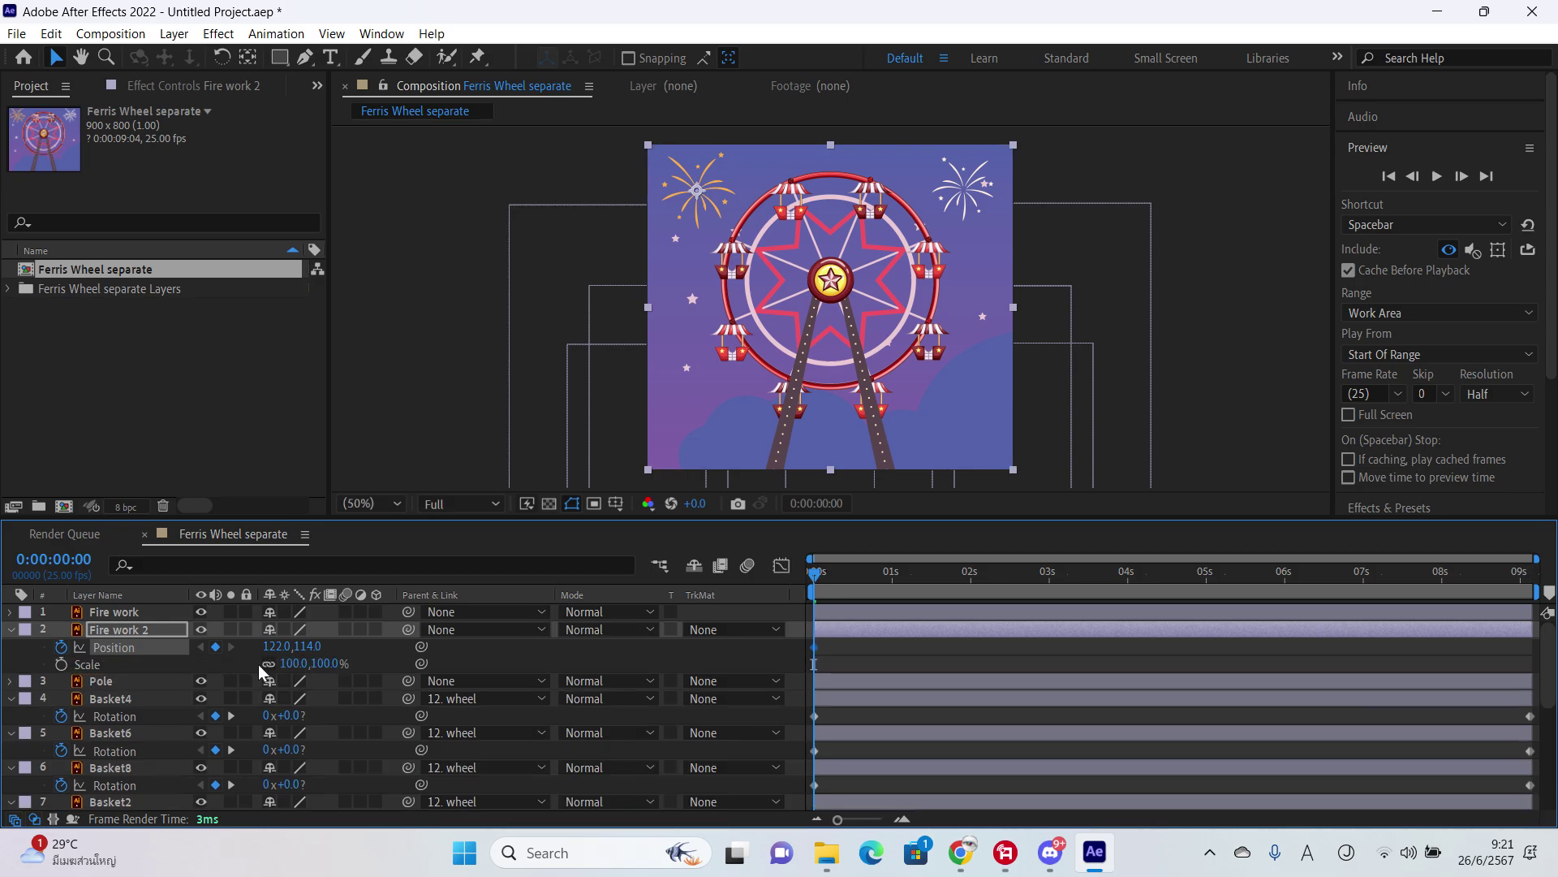
{"action": "left_click", "coordinate": [61, 647]}
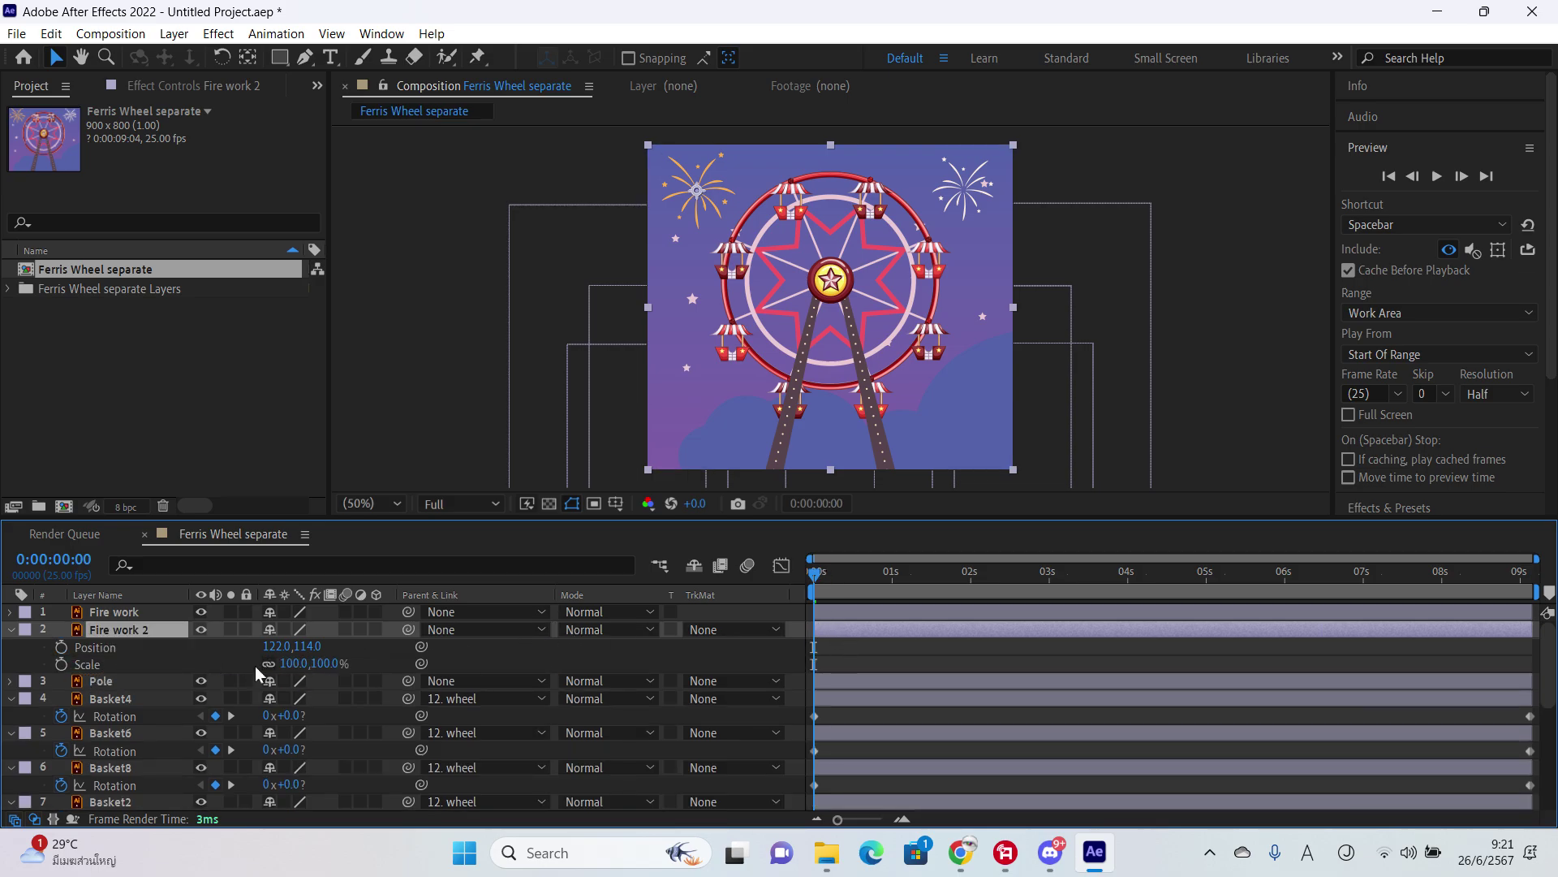
{"action": "left_click", "coordinate": [61, 664]}
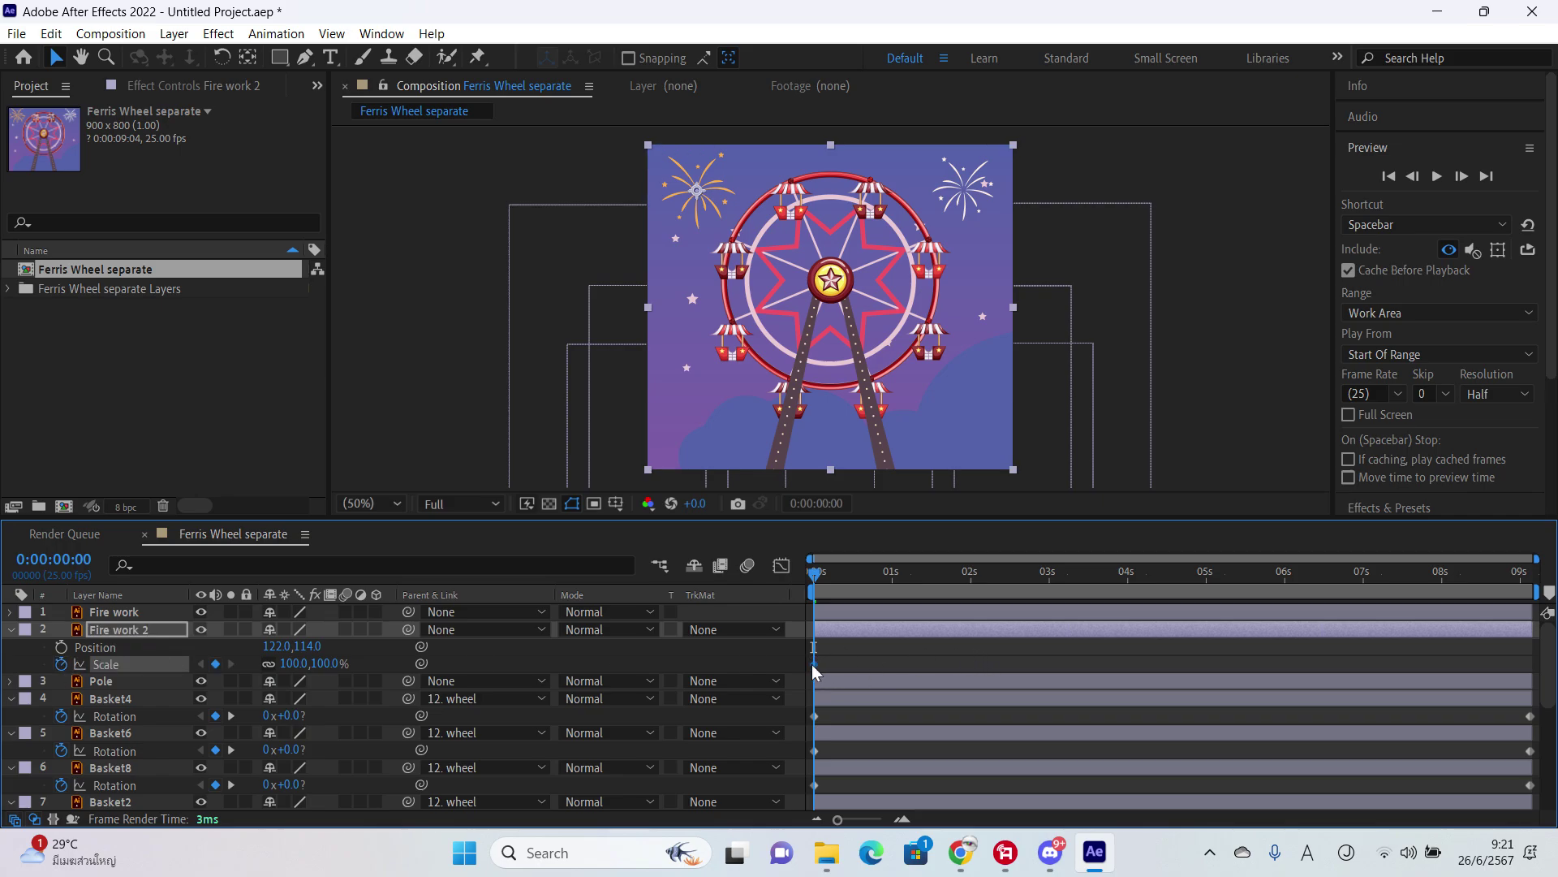
{"action": "left_click_drag", "start_coordinate": [1007, 665], "coordinate": [1050, 655]}
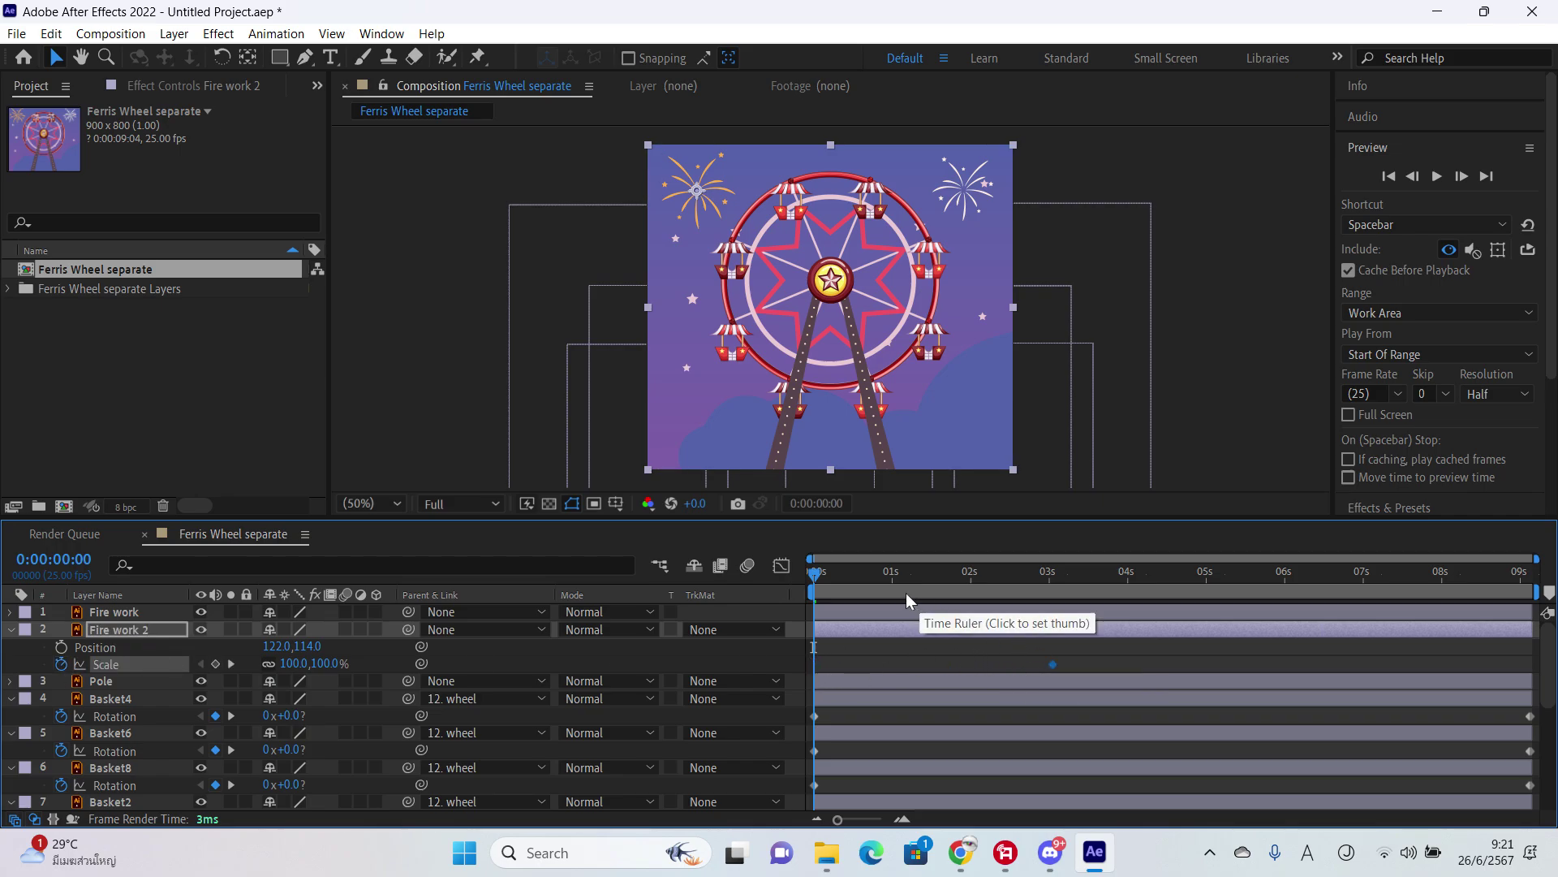
Step: Add a 100% Scale keyframe to Fire work 2 at 4 seconds and set the one at about 3 seconds to 0%
{"action": "left_click", "coordinate": [1012, 578]}
{"action": "left_click_drag", "start_coordinate": [1057, 584], "coordinate": [1127, 594]}
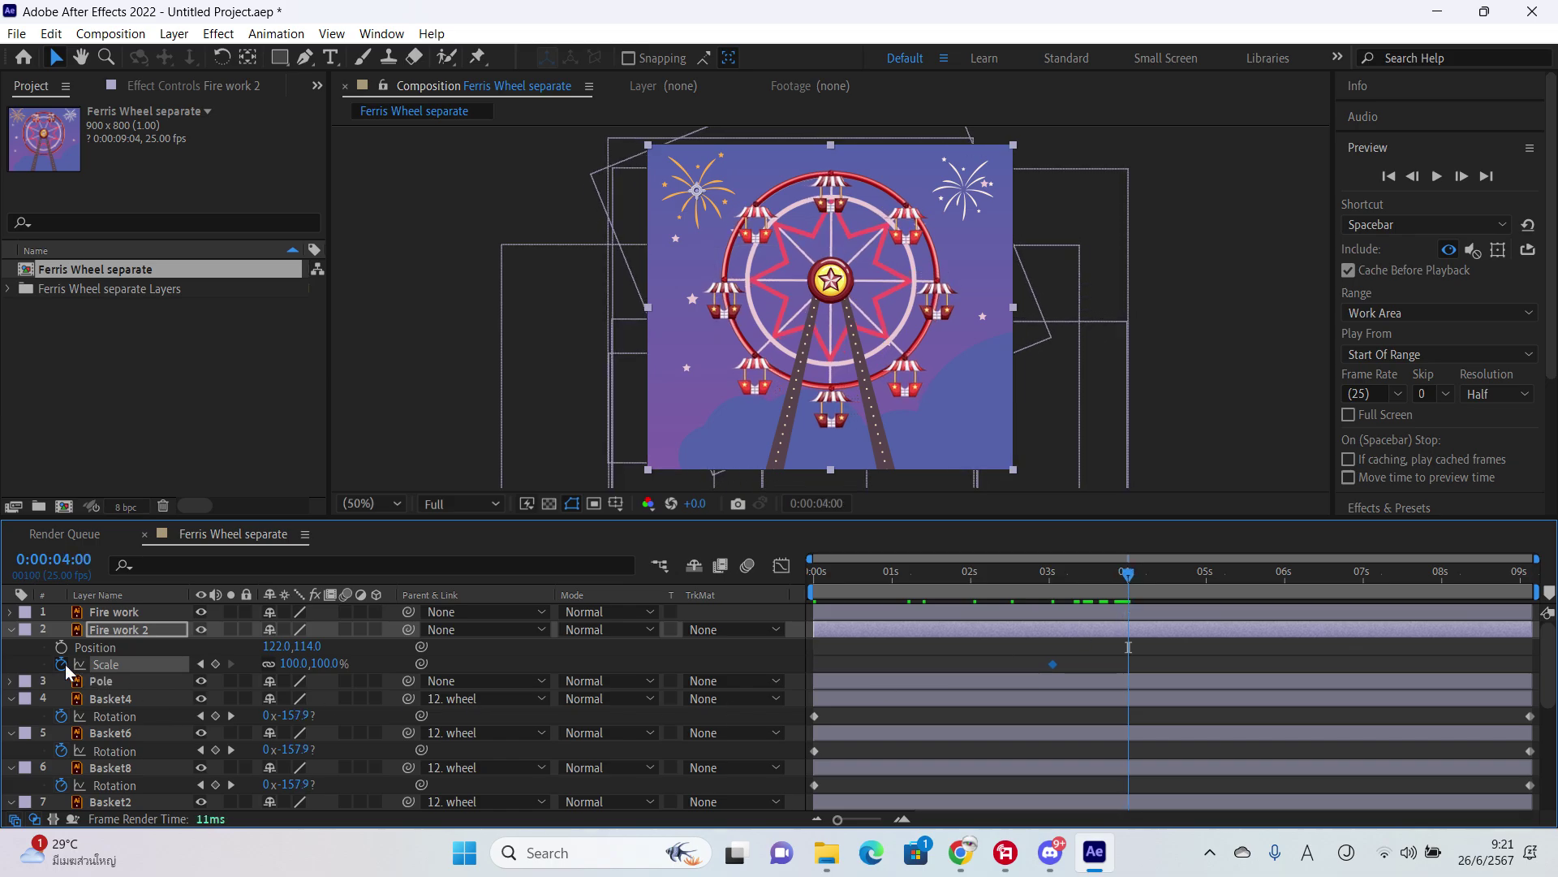
{"action": "left_click", "coordinate": [215, 664]}
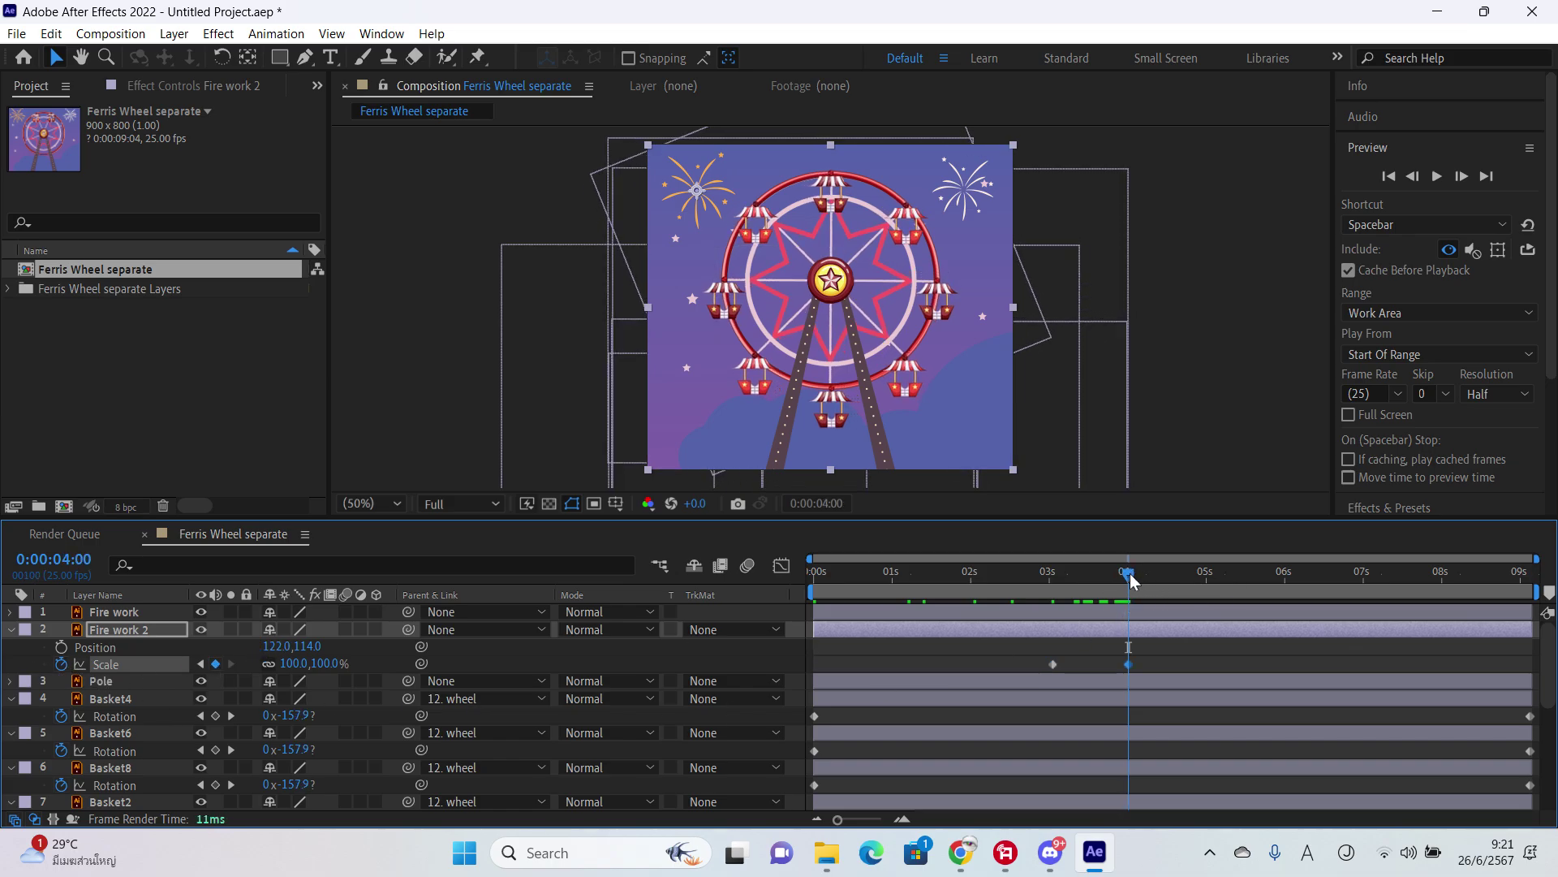
{"action": "left_click_drag", "start_coordinate": [1130, 578], "coordinate": [1053, 577]}
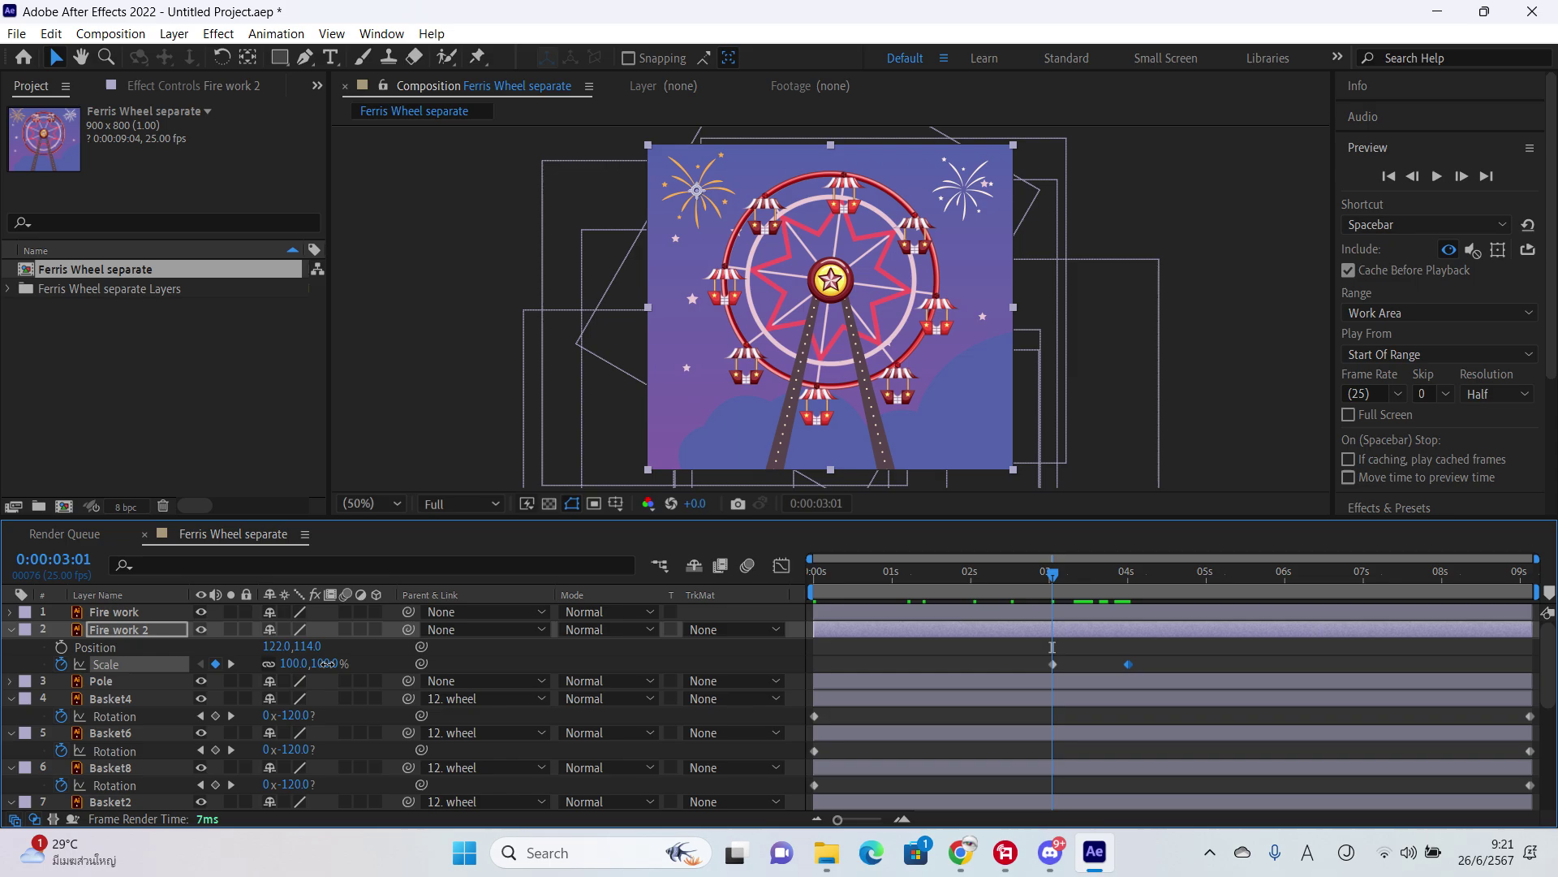
{"action": "left_click", "coordinate": [325, 664]}
{"action": "type", "text": "0"}
{"action": "key", "text": "Return"}
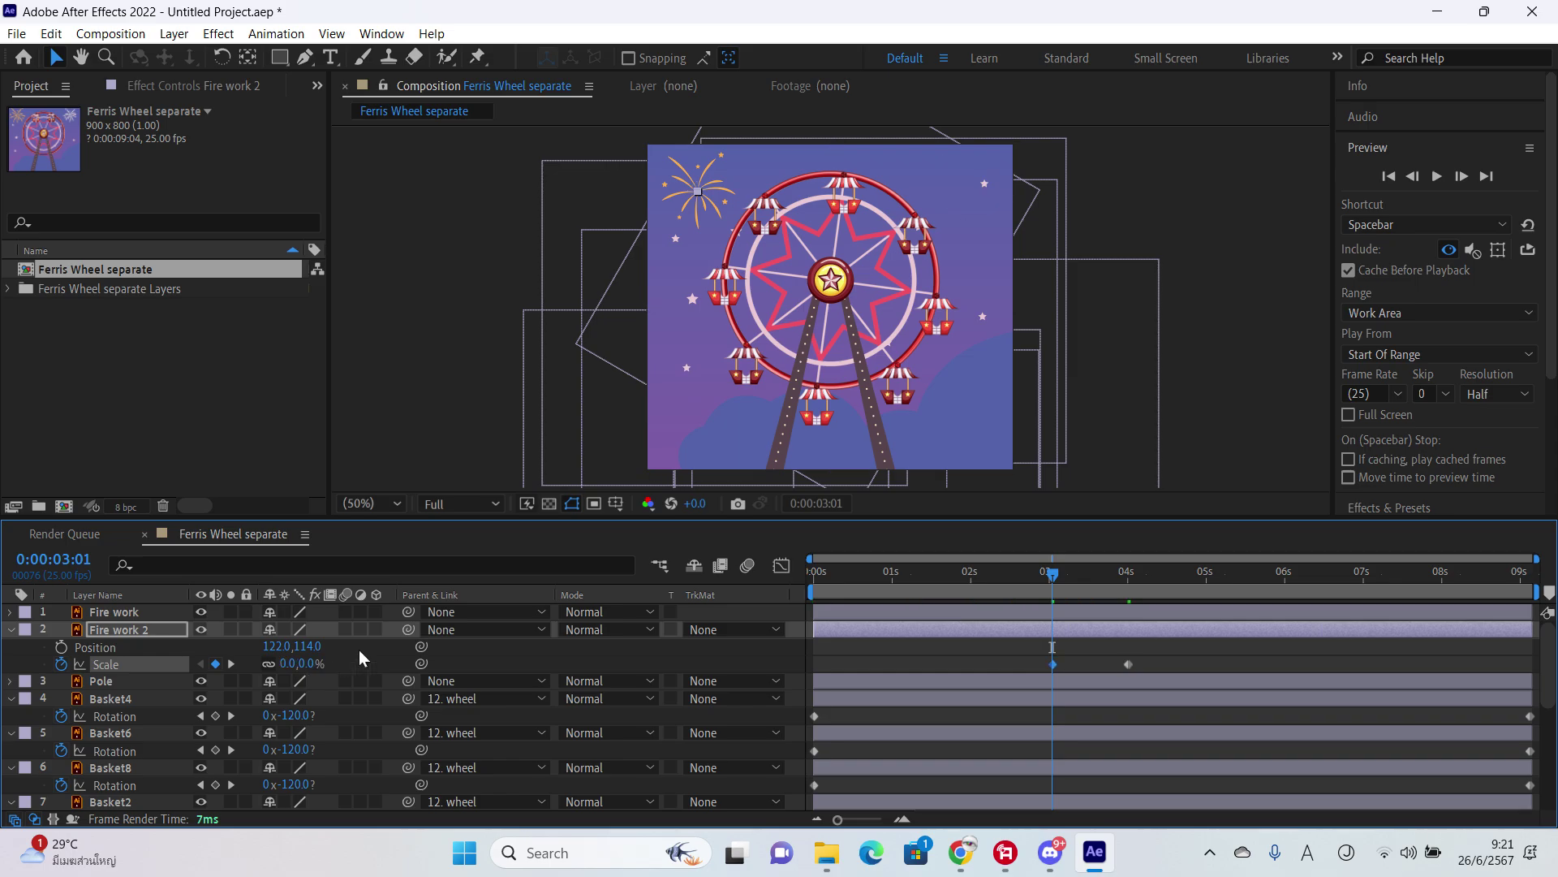
Step: Move Fire work 2's anchor point from the orange firework to the centre of the white firework
{"action": "left_click_drag", "start_coordinate": [1039, 586], "coordinate": [1136, 584]}
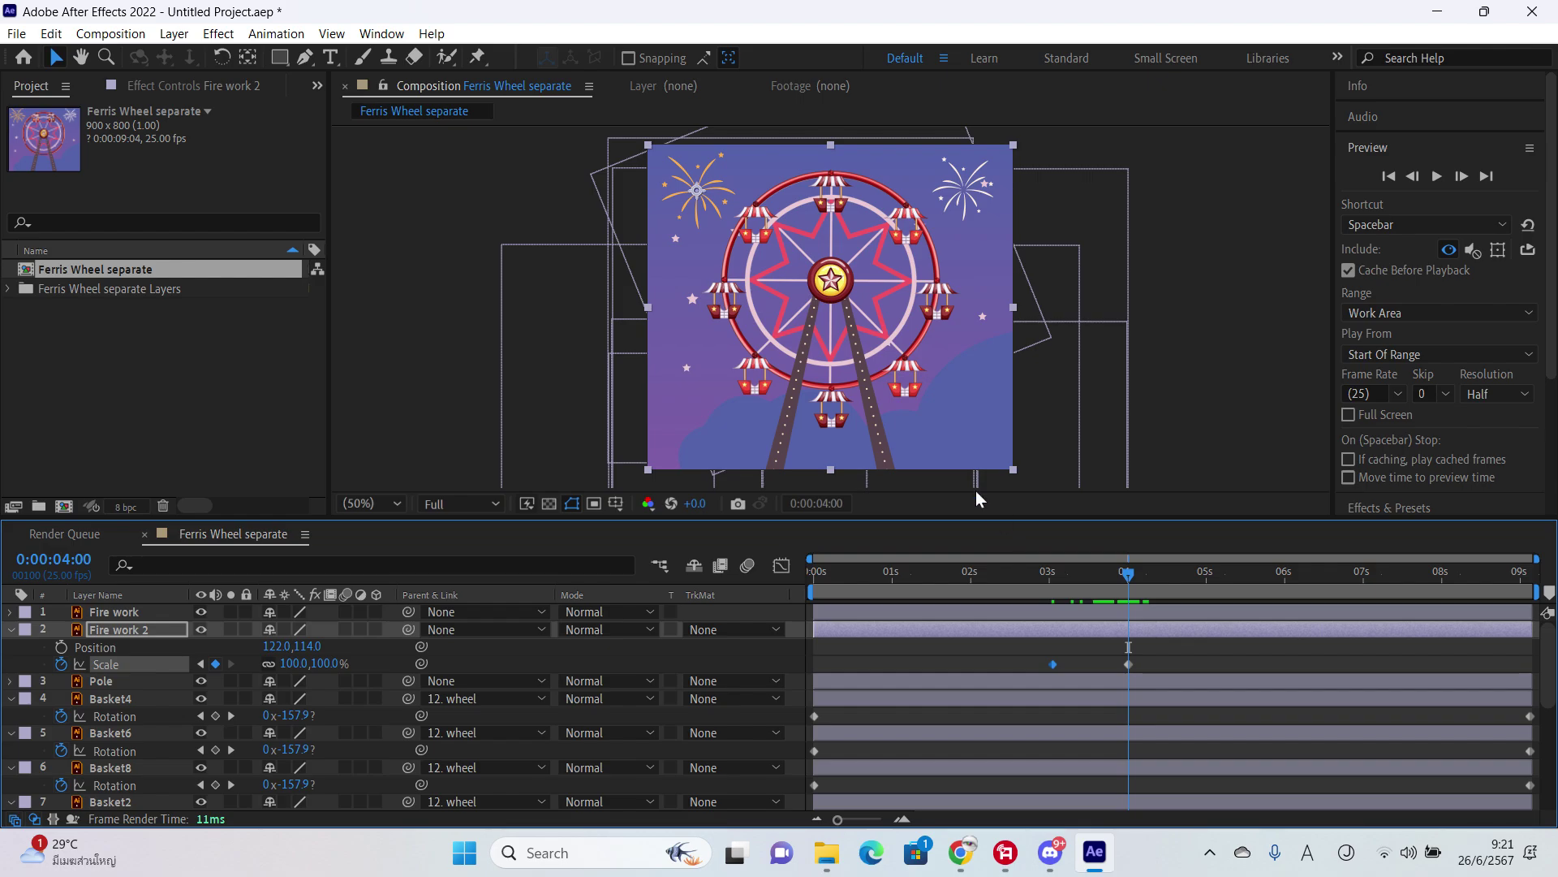
{"action": "key", "text": "y"}
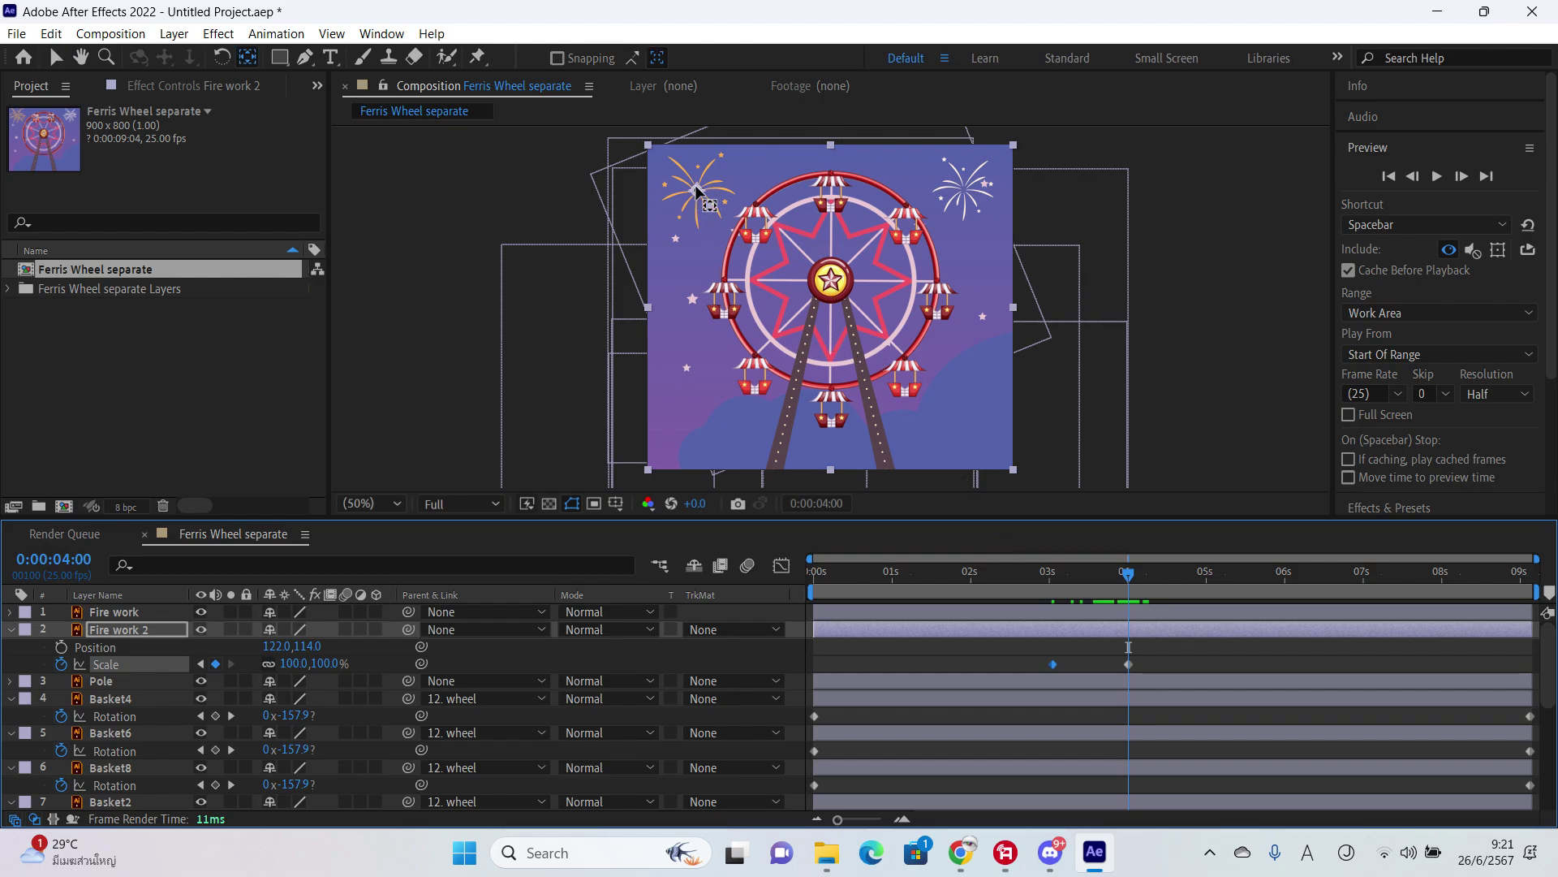
{"action": "left_click_drag", "start_coordinate": [696, 192], "coordinate": [960, 192]}
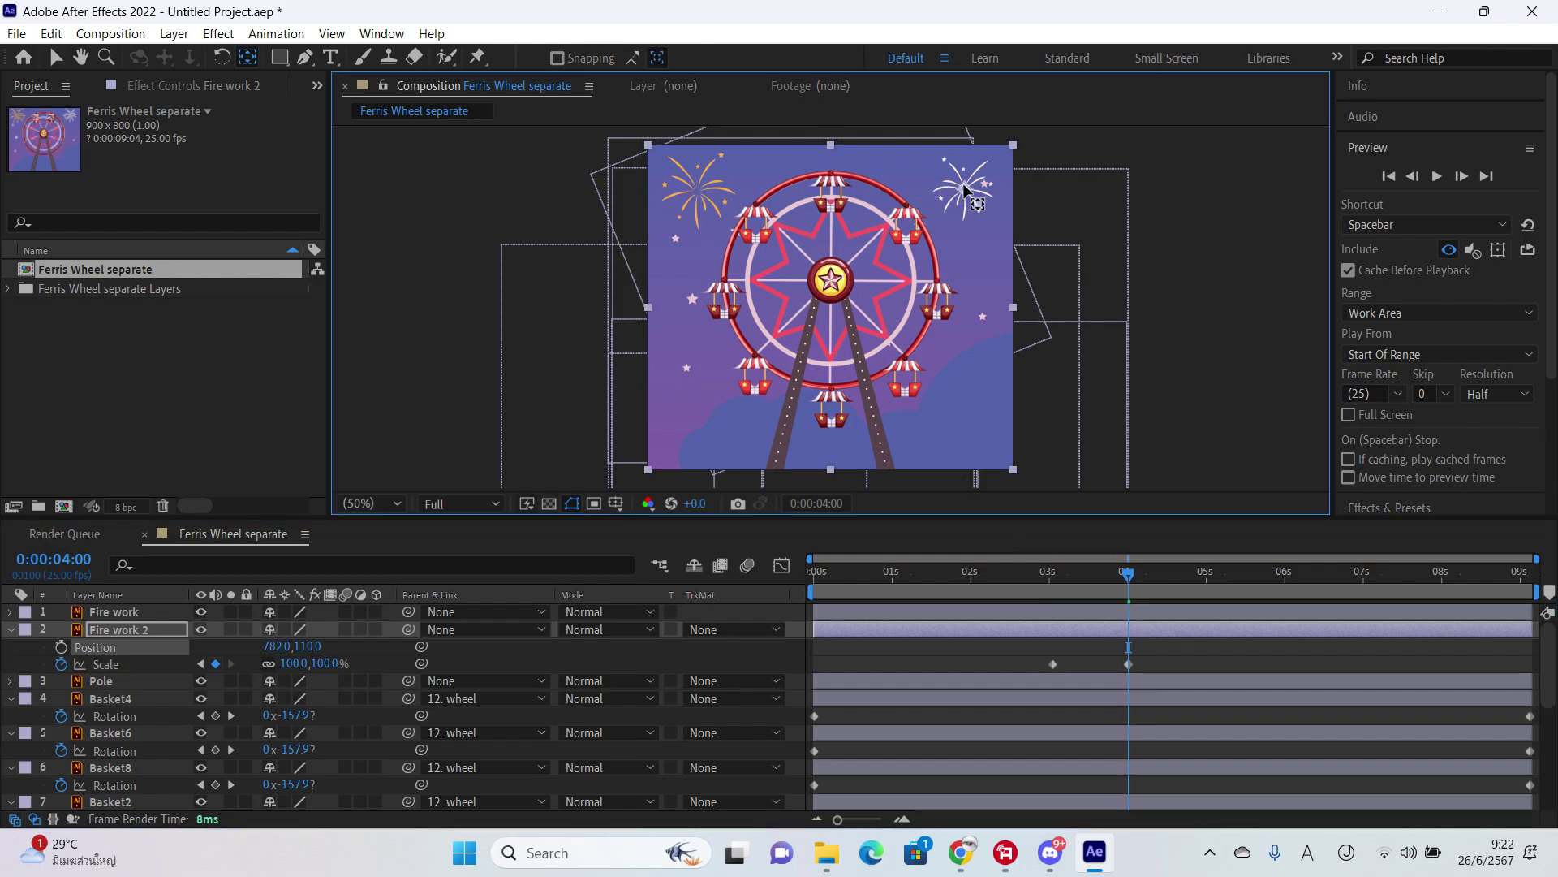
Step: Inspect the wheel layer's Rotation keyframes through to the end of the timeline
{"action": "mouse_move", "coordinate": [1128, 575]}
{"action": "left_mouse_down"}
{"action": "mouse_move", "coordinate": [1044, 575]}
{"action": "mouse_move", "coordinate": [1161, 576]}
{"action": "mouse_move", "coordinate": [1139, 576]}
{"action": "left_mouse_up"}
{"action": "scroll", "coordinate": [219, 735], "scroll_direction": "down", "scroll_amount": 4}
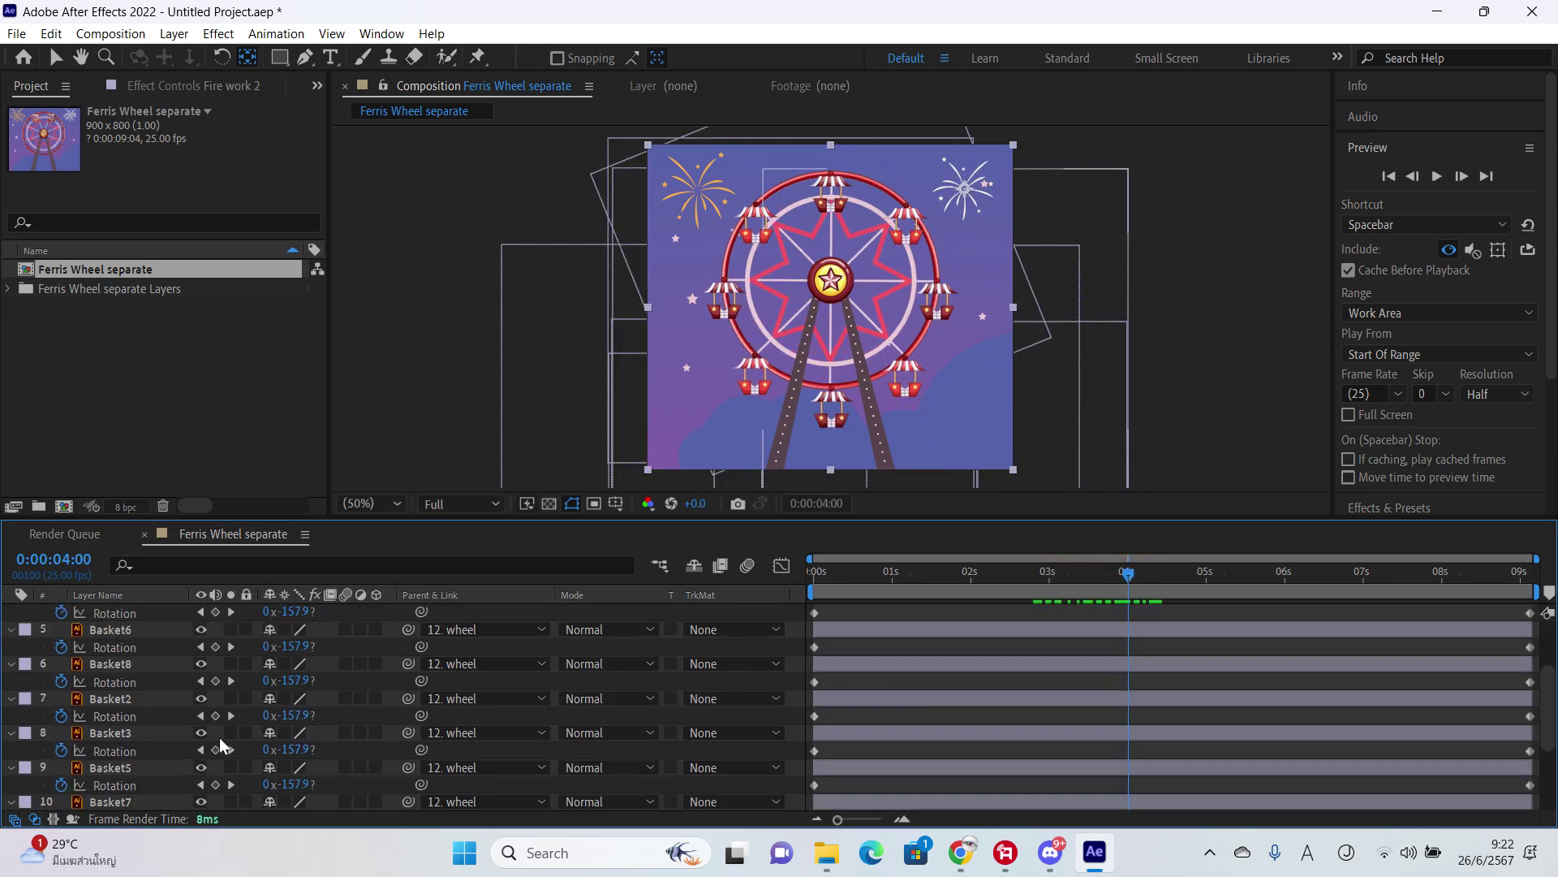
{"action": "scroll", "coordinate": [386, 749], "scroll_direction": "down", "scroll_amount": 1}
{"action": "left_click", "coordinate": [132, 734]}
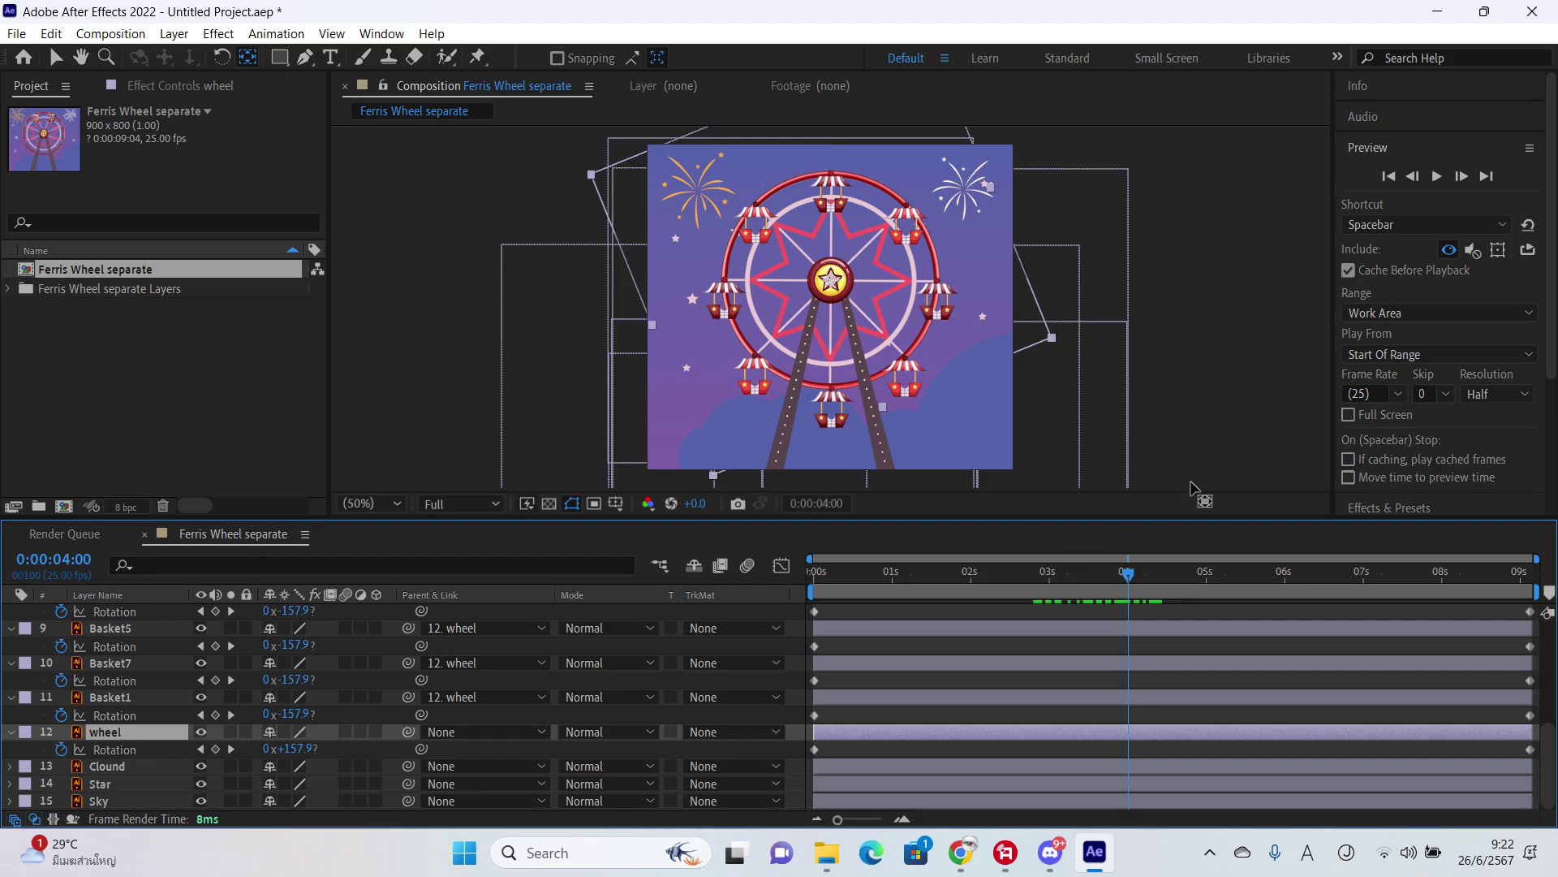
{"action": "left_click_drag", "start_coordinate": [966, 565], "coordinate": [1530, 574]}
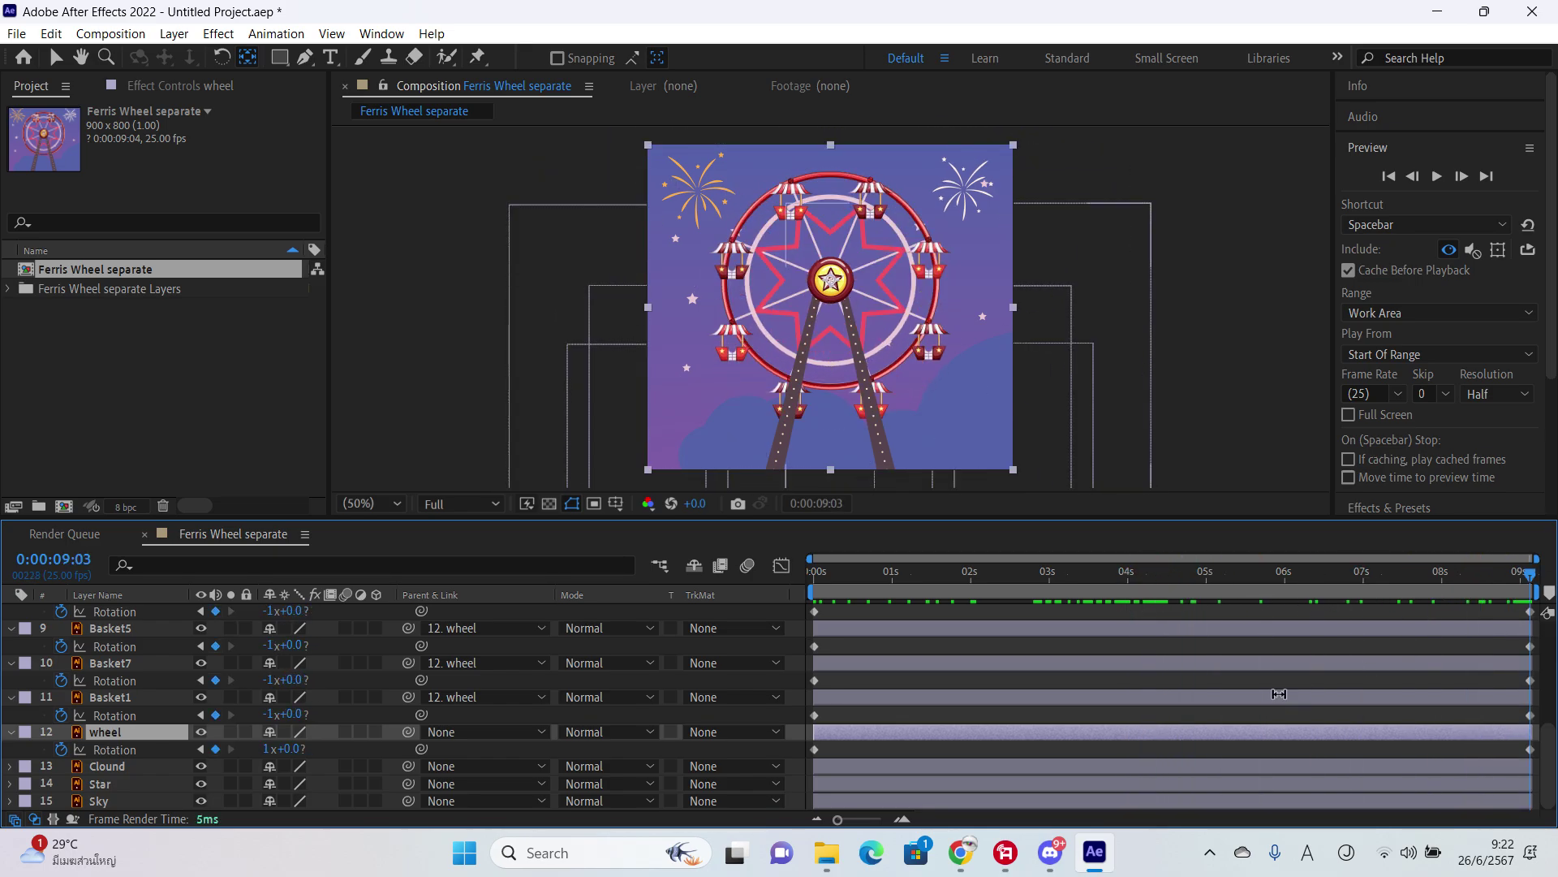
{"action": "scroll", "coordinate": [1277, 686], "scroll_direction": "up", "scroll_amount": 5}
Step: Try a 110% Scale keyframe on Fire work 2 at 0:00:03:14
{"action": "left_click_drag", "start_coordinate": [1151, 577], "coordinate": [1097, 576]}
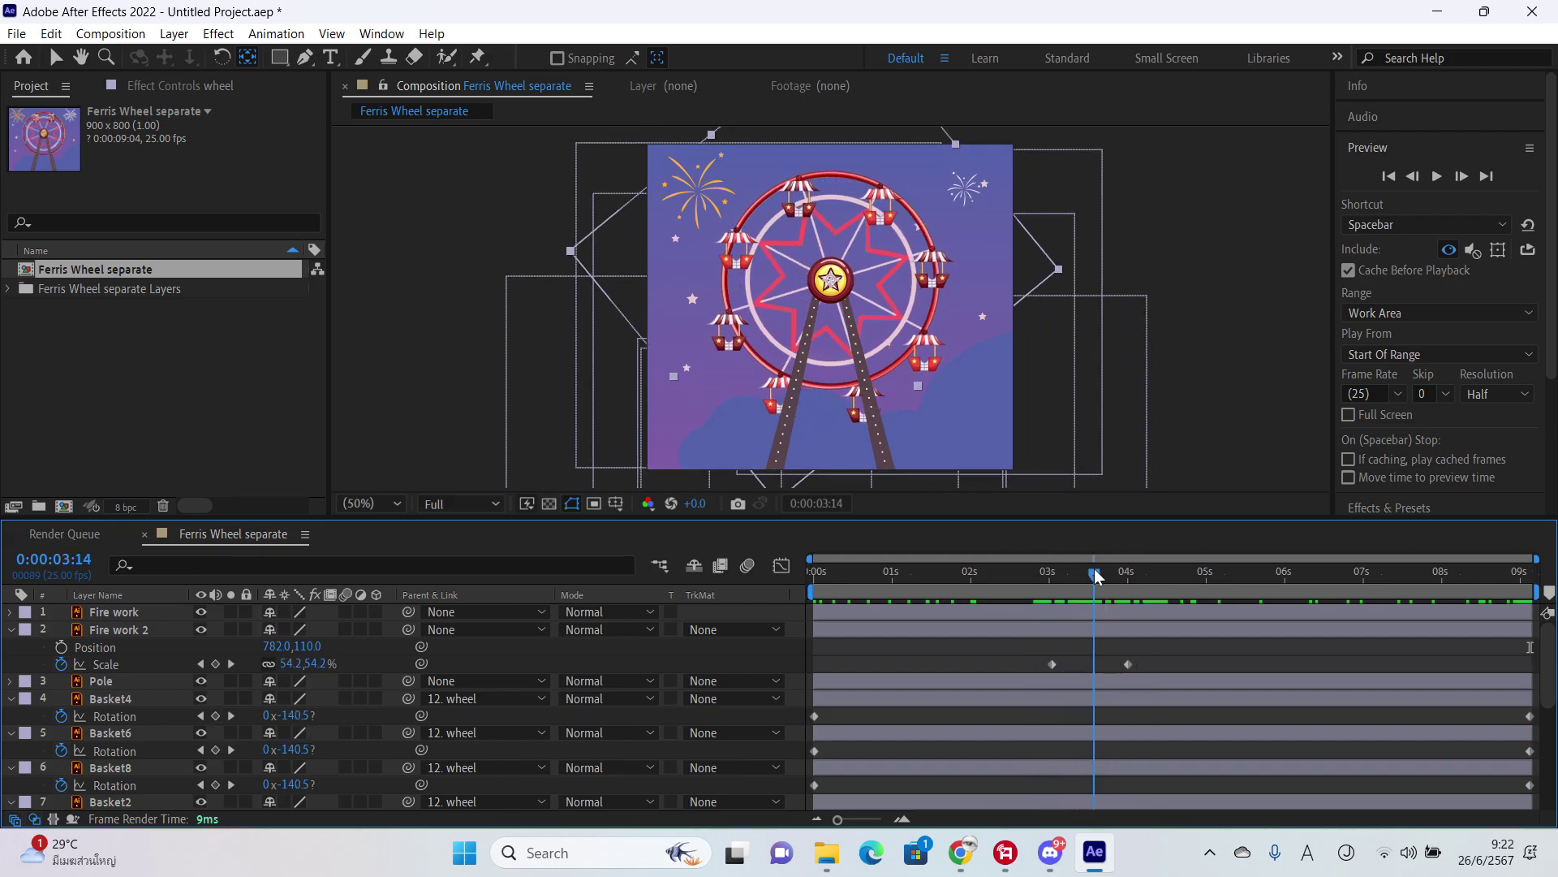
{"action": "left_click", "coordinate": [325, 664]}
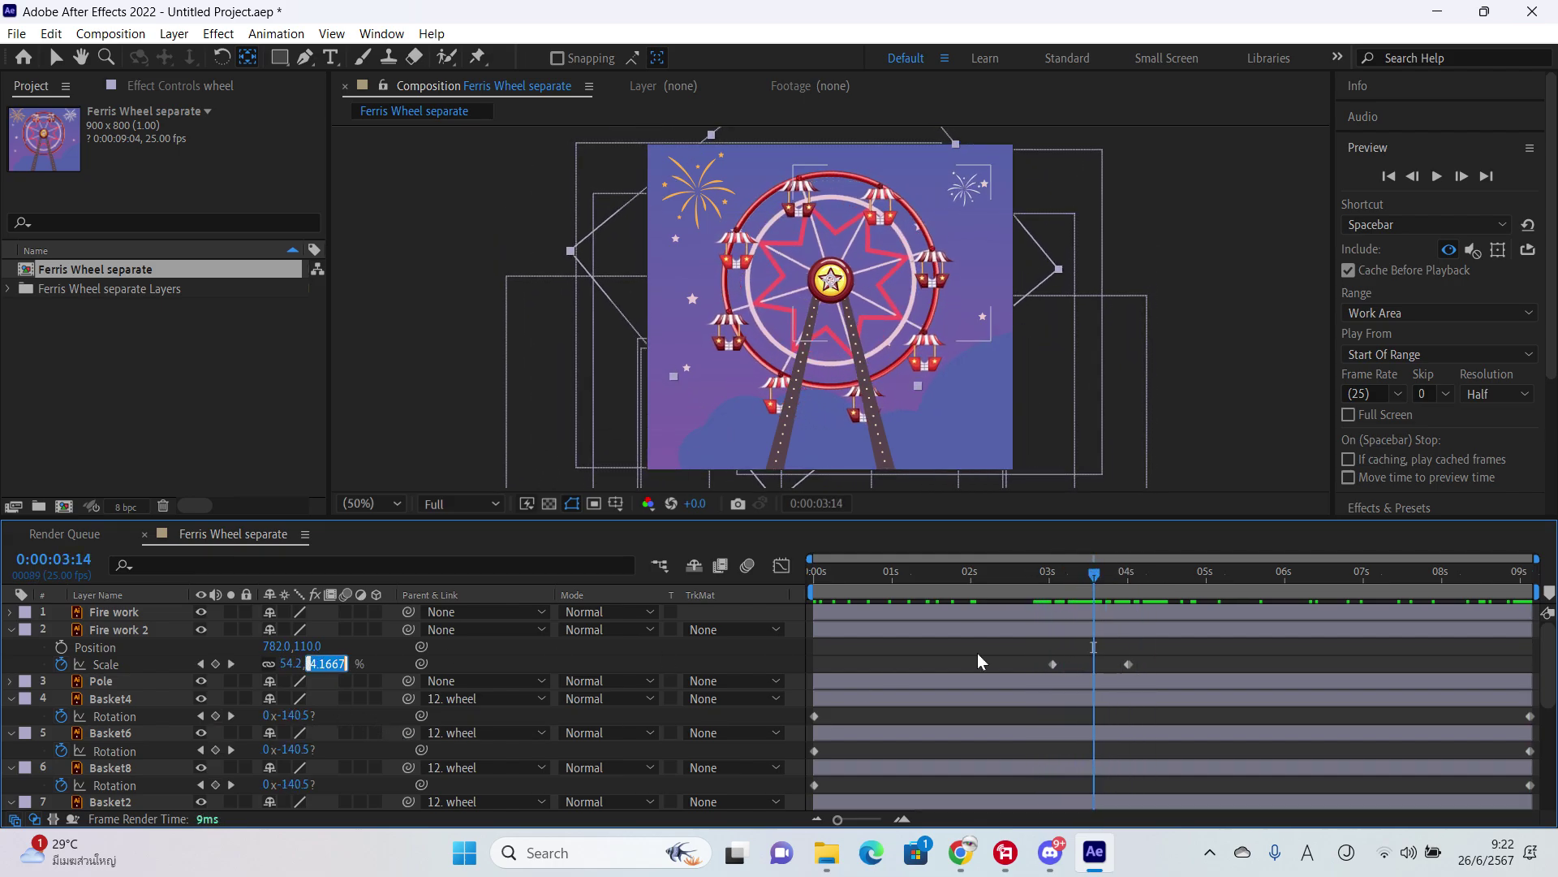
{"action": "type", "text": "110"}
{"action": "key", "text": "Return"}
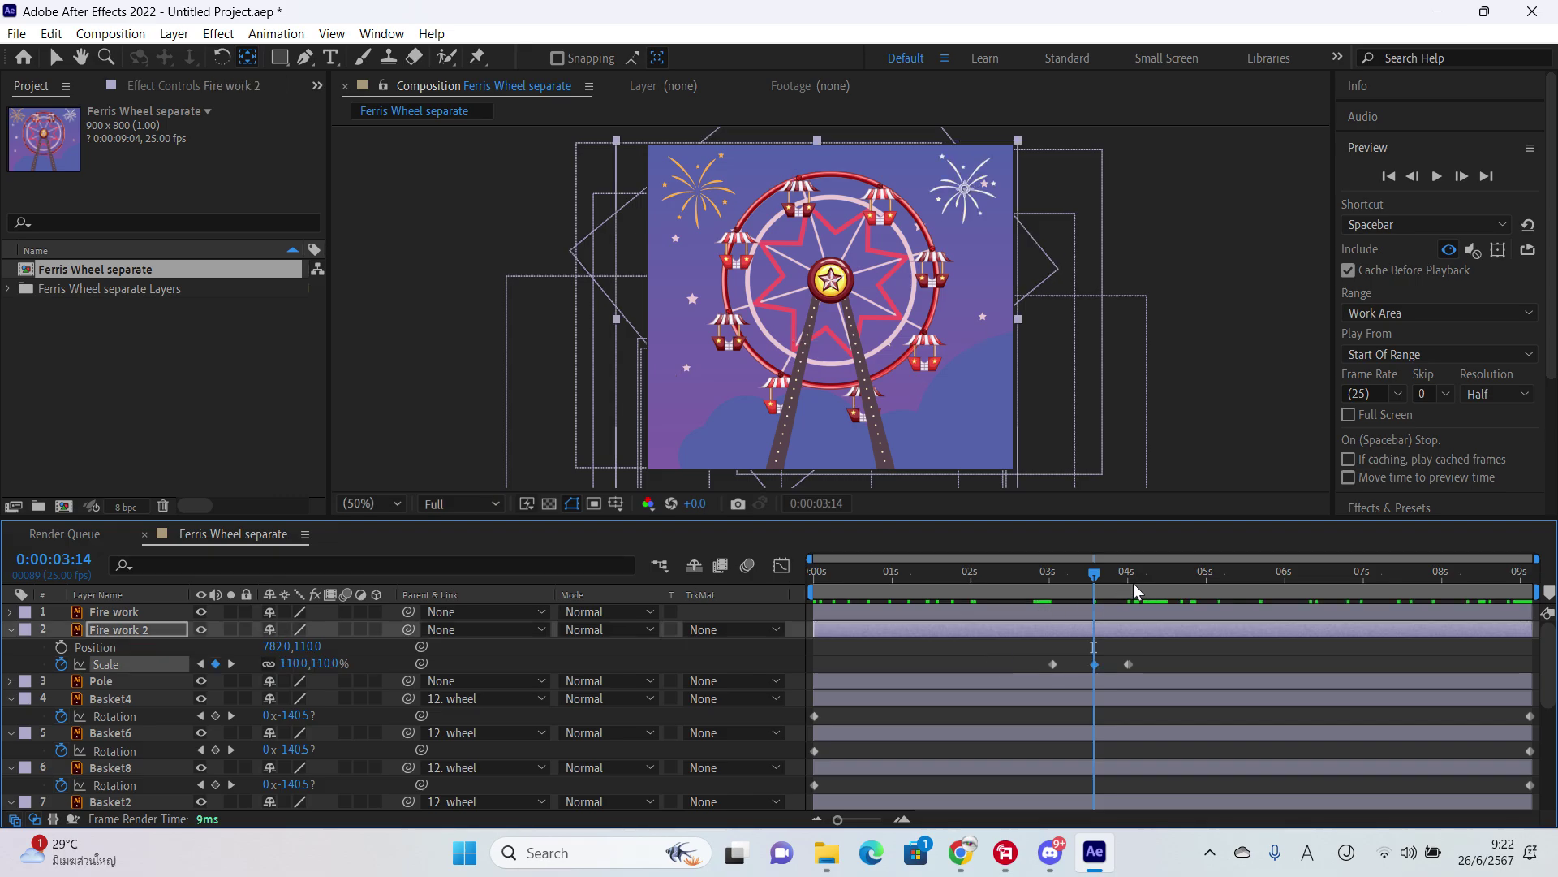
Step: Return to 4 seconds and remove Fire work 2's 110% Scale keyframe
{"action": "left_click_drag", "start_coordinate": [1094, 575], "coordinate": [1129, 586]}
{"action": "key", "text": "Page_Down"}
{"action": "key", "text": "Page_Down"}
{"action": "key", "text": "Page_Down"}
{"action": "key", "text": "Page_Down"}
{"action": "key", "text": "Page_Down"}
{"action": "key", "text": "Page_Down"}
{"action": "key", "text": "Page_Down"}
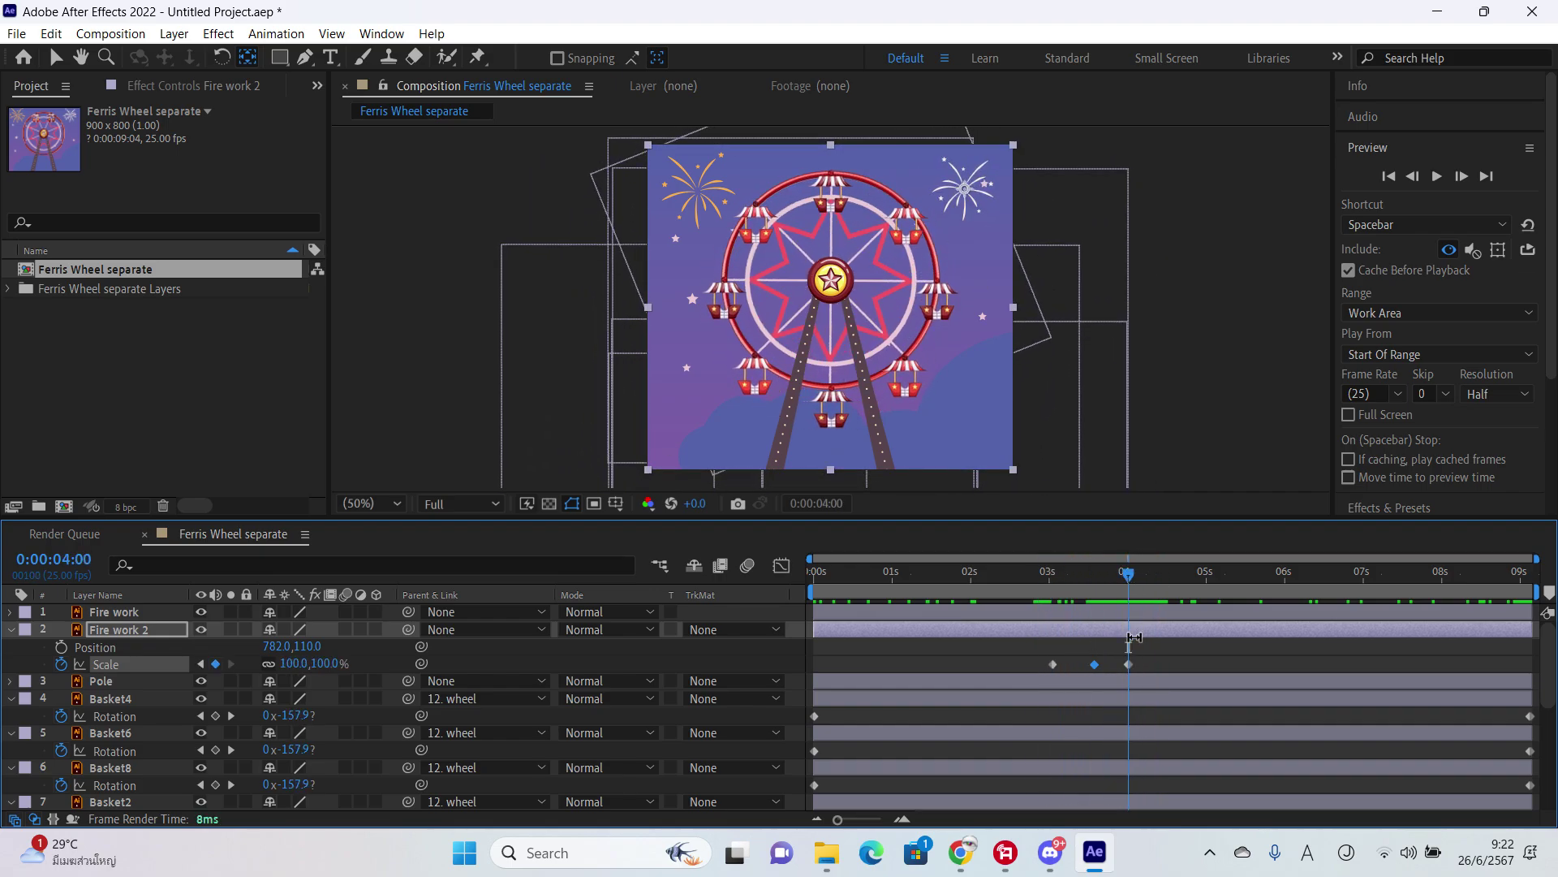
{"action": "left_click", "coordinate": [1106, 663]}
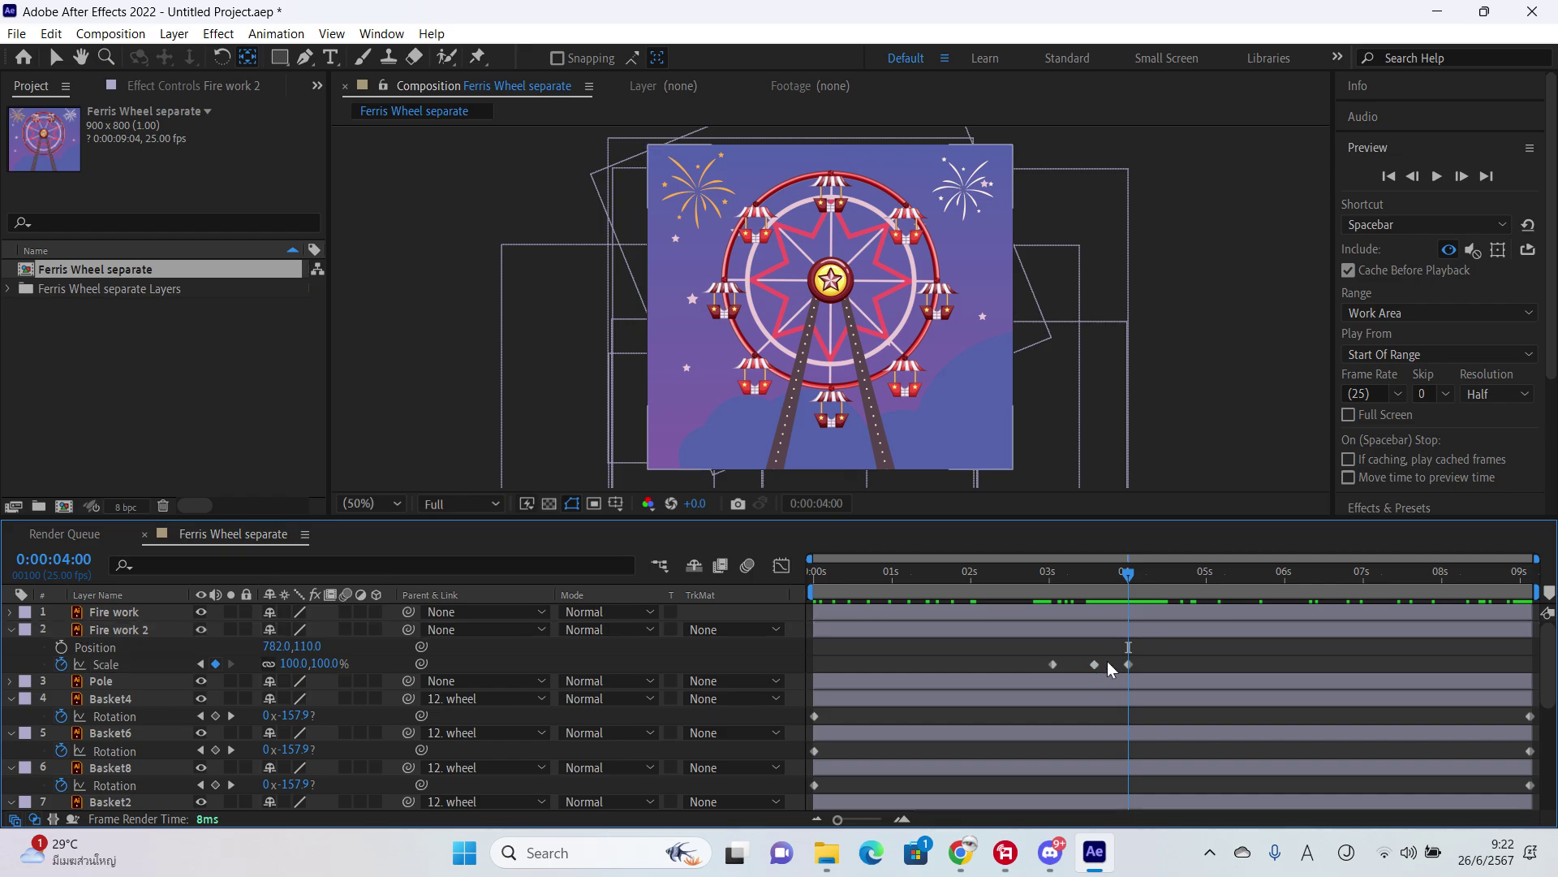
{"action": "left_click_drag", "start_coordinate": [1094, 664], "coordinate": [1128, 664]}
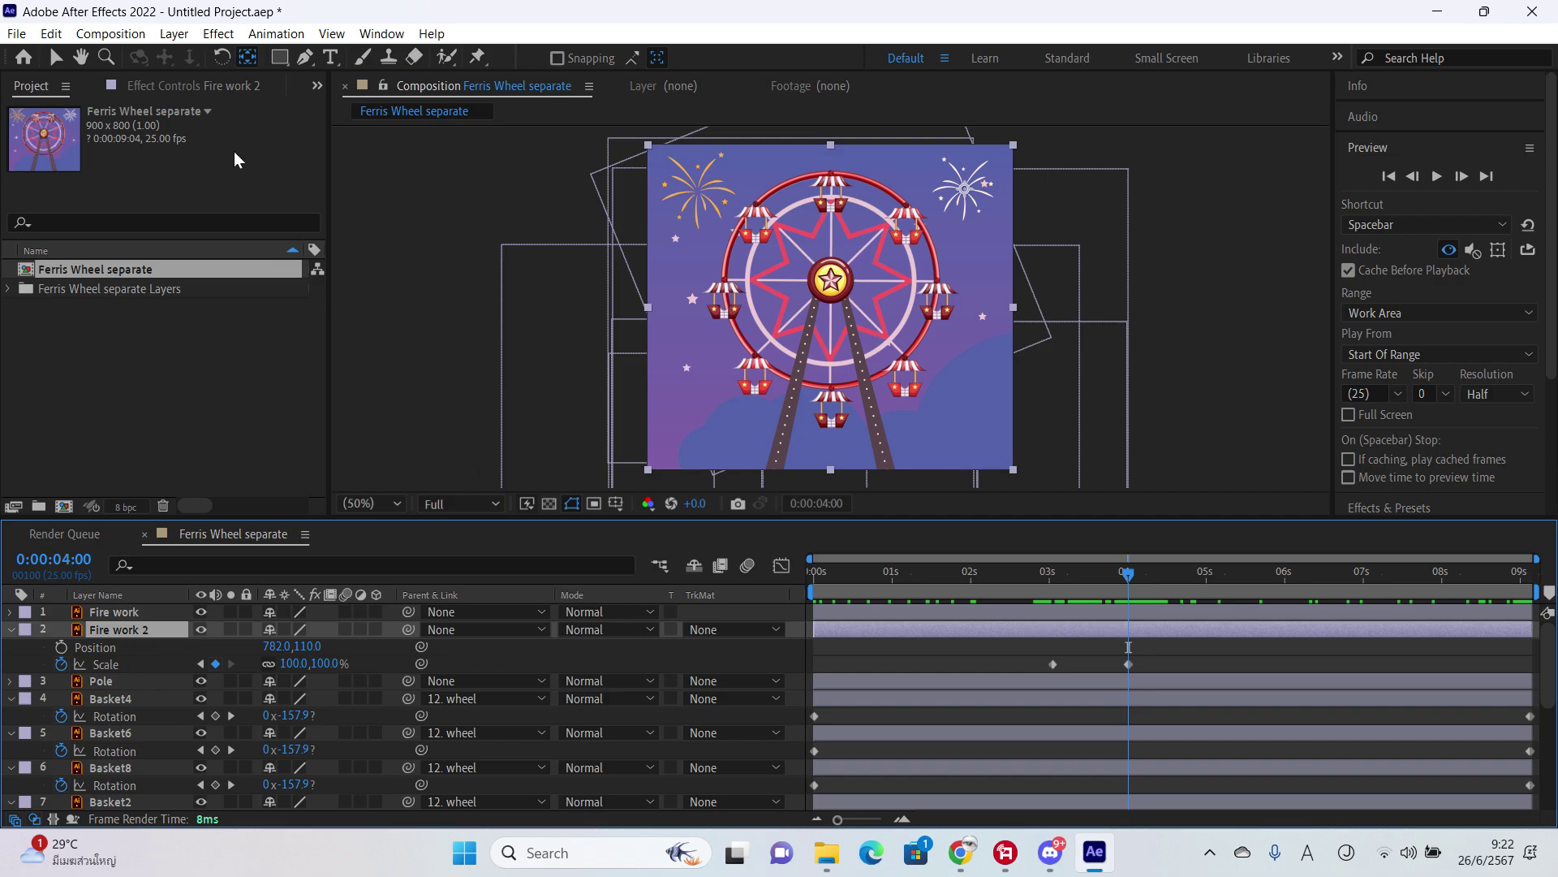
Step: With no layer selected, draw a small white circle with the Ellipse tool at the centre of the white firework
{"action": "left_click_drag", "start_coordinate": [276, 60], "coordinate": [322, 99]}
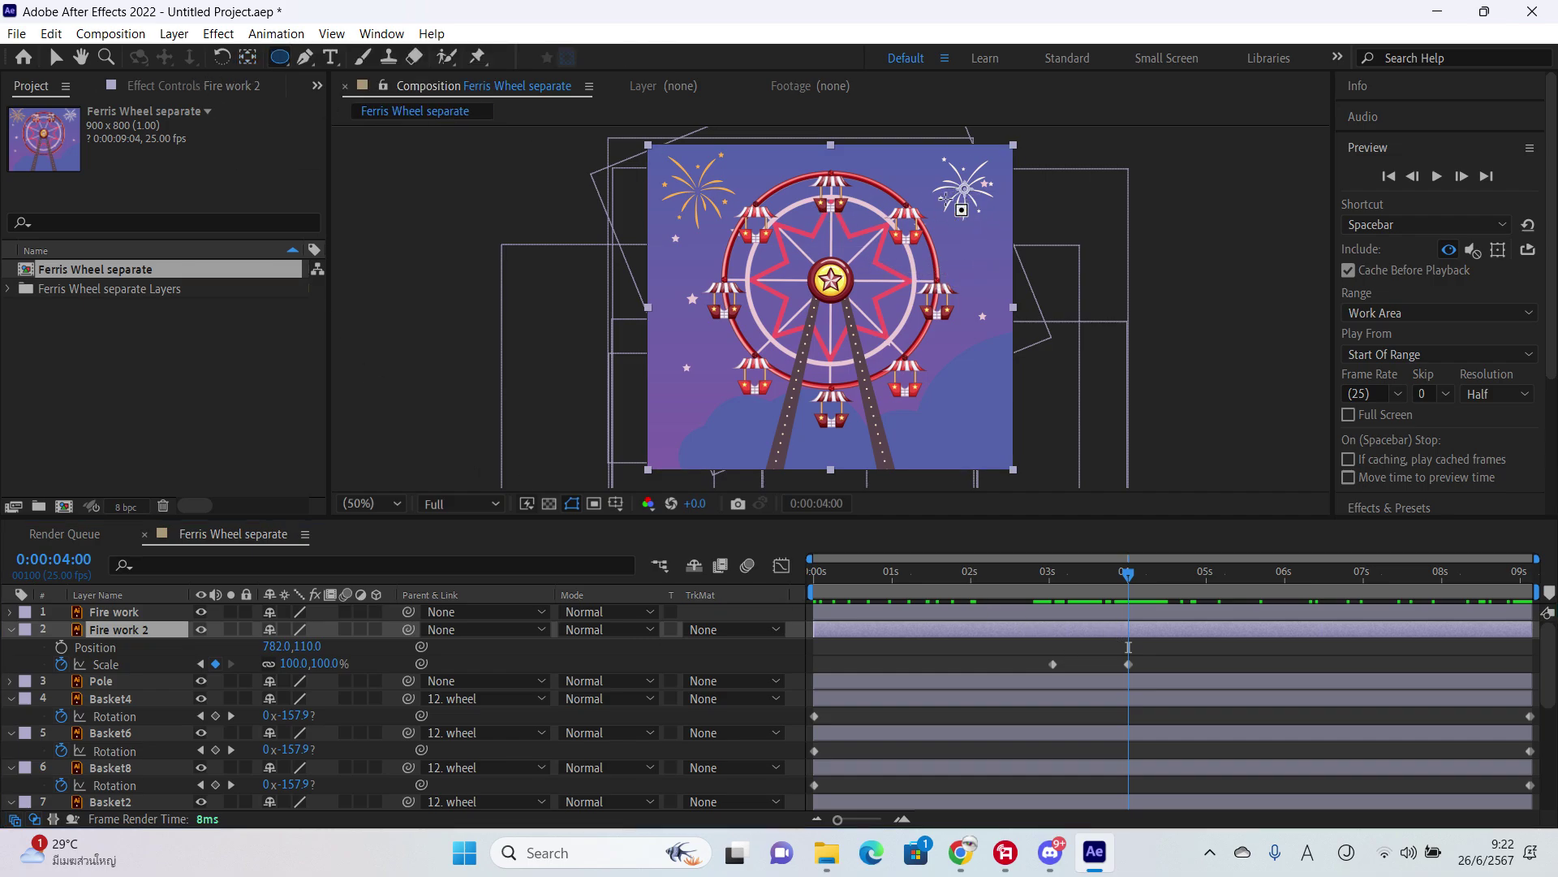
{"action": "left_click", "coordinate": [54, 57]}
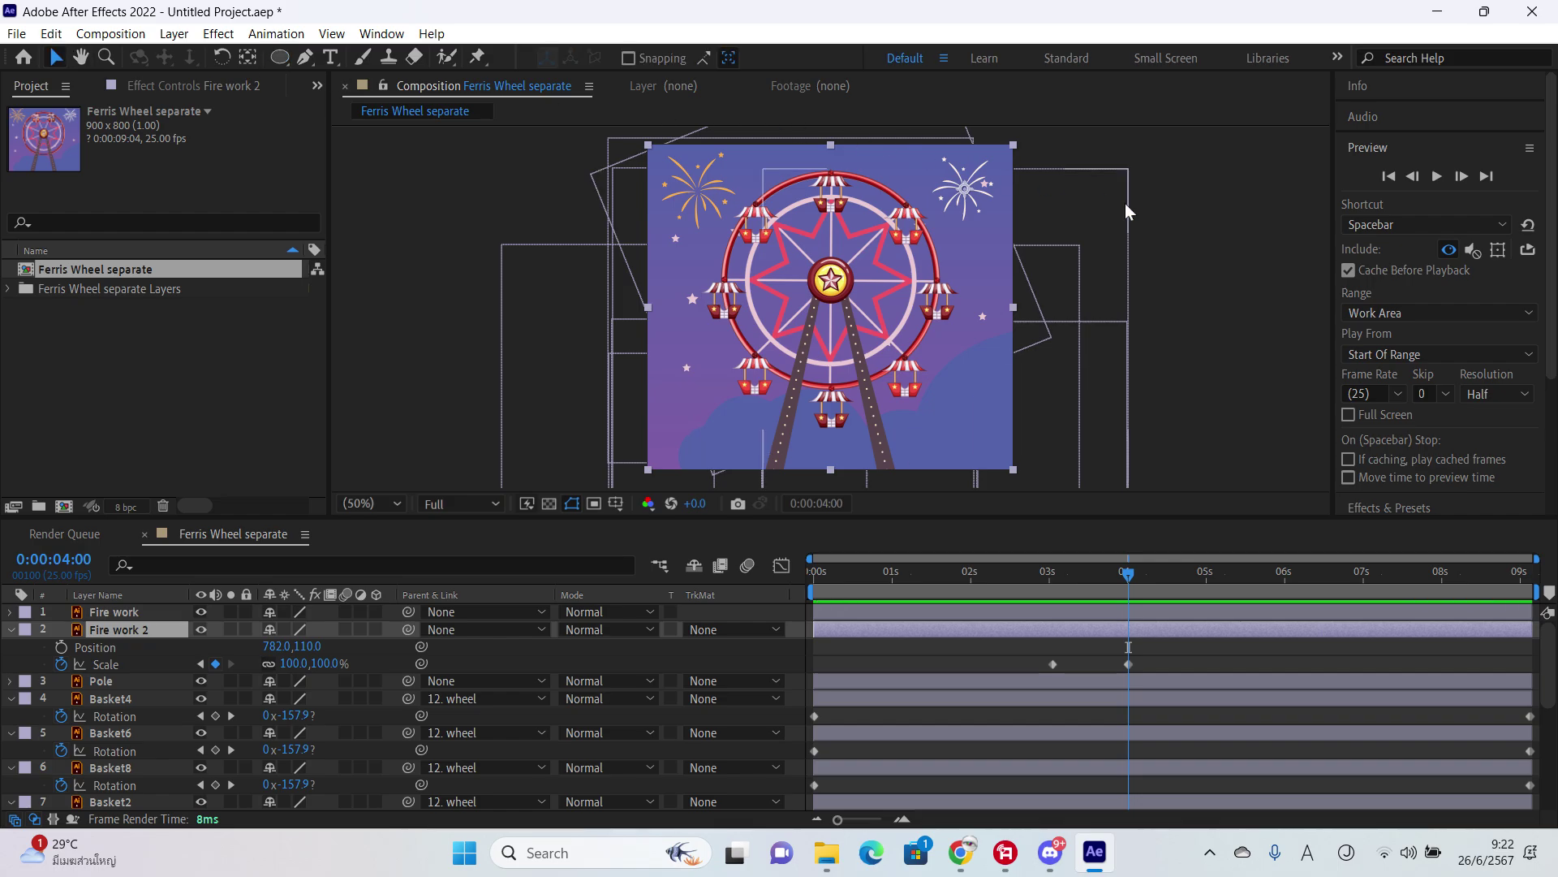
{"action": "left_click", "coordinate": [1193, 380]}
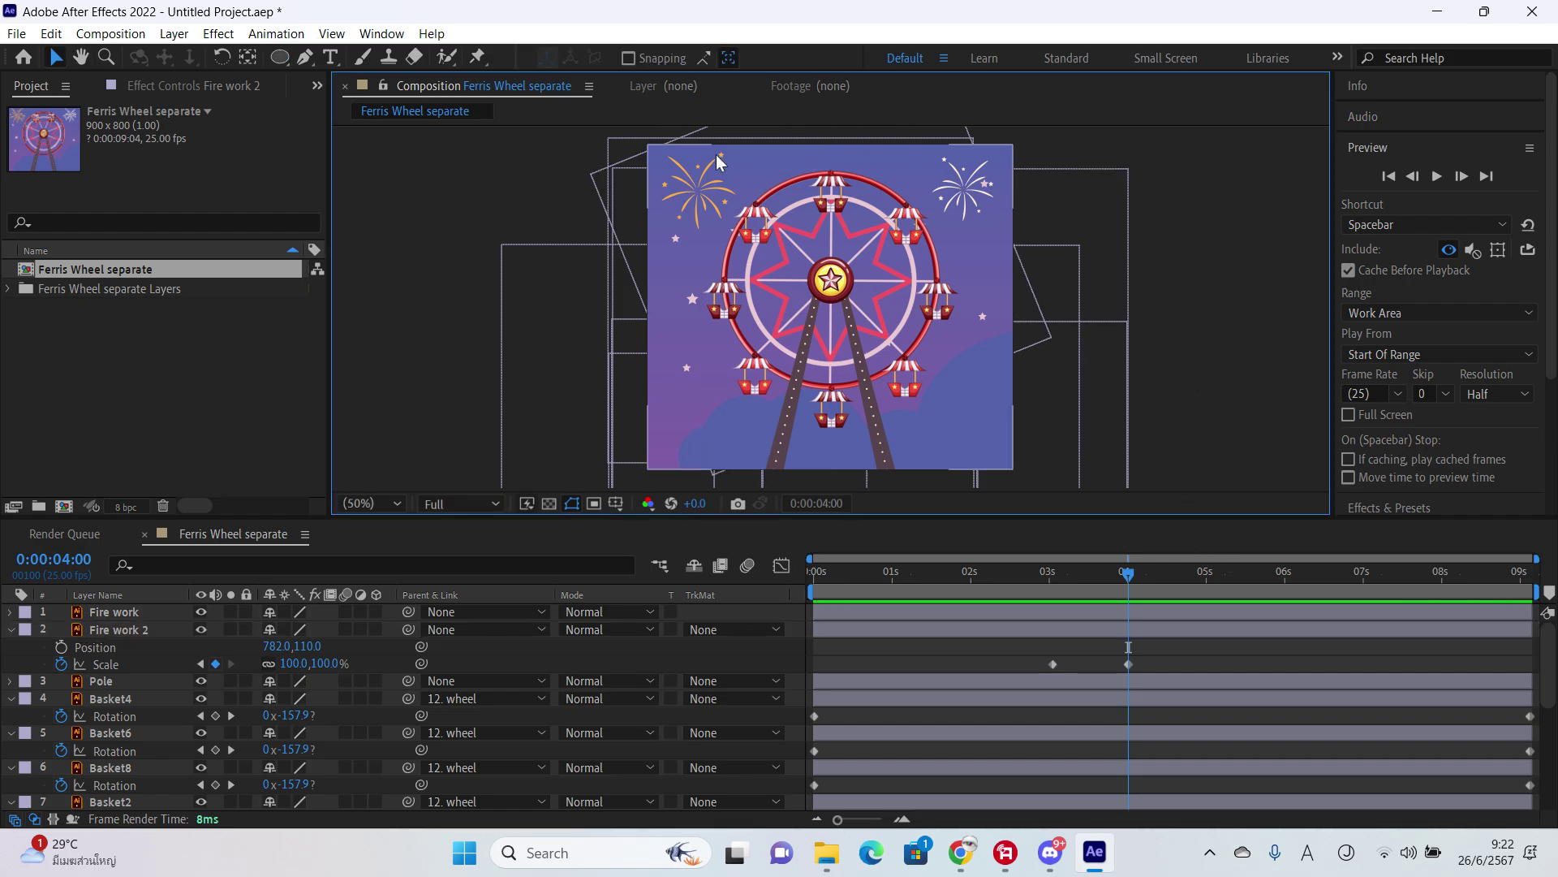
{"action": "left_click", "coordinate": [279, 56]}
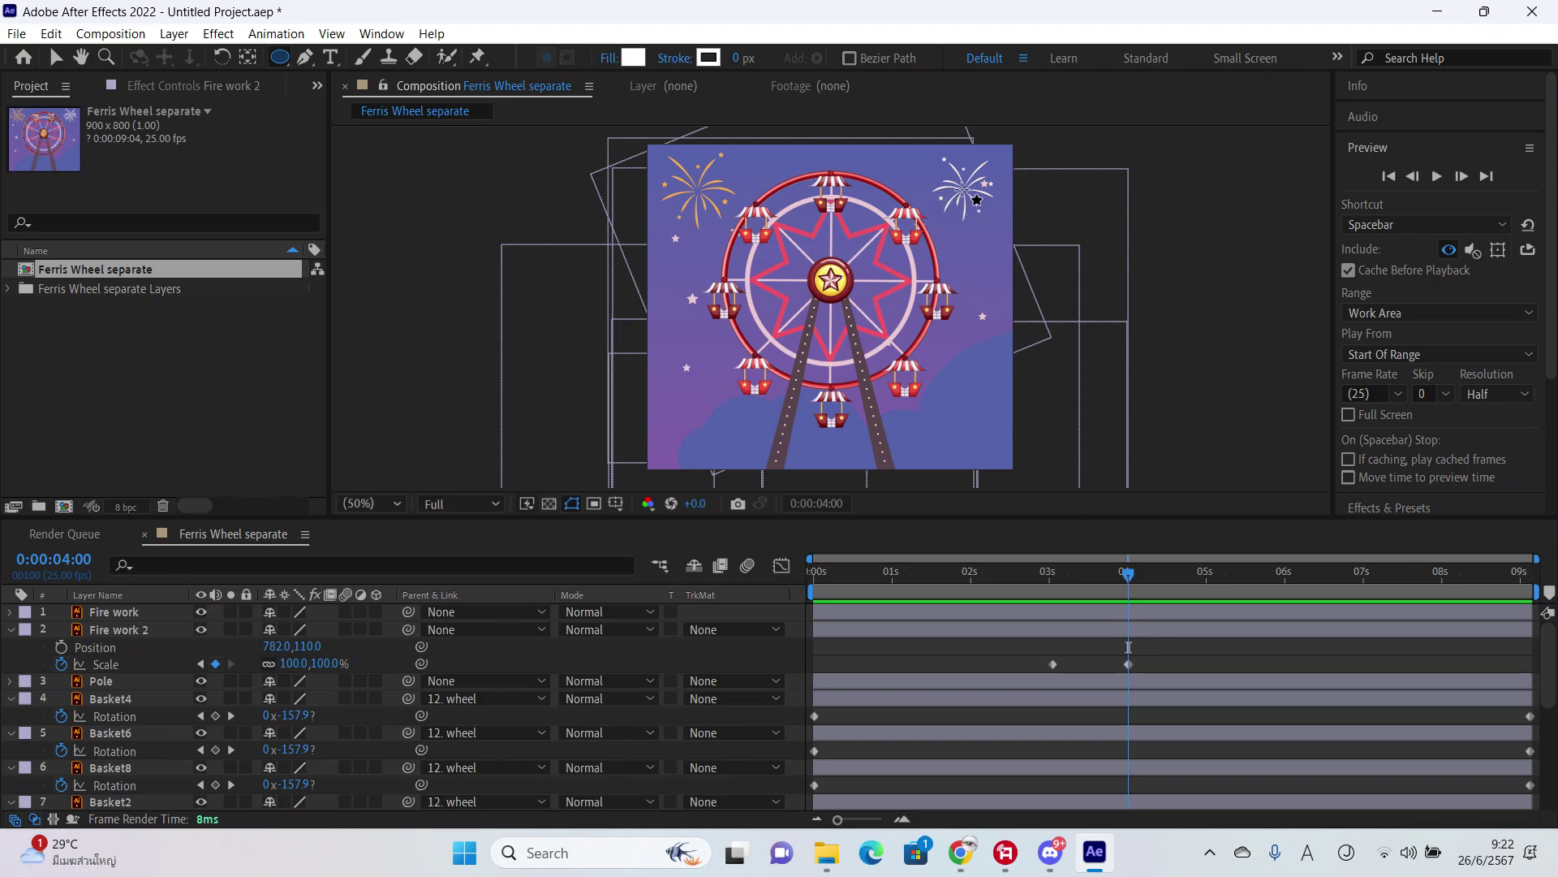
{"action": "left_click_drag", "start_coordinate": [976, 200], "coordinate": [959, 187]}
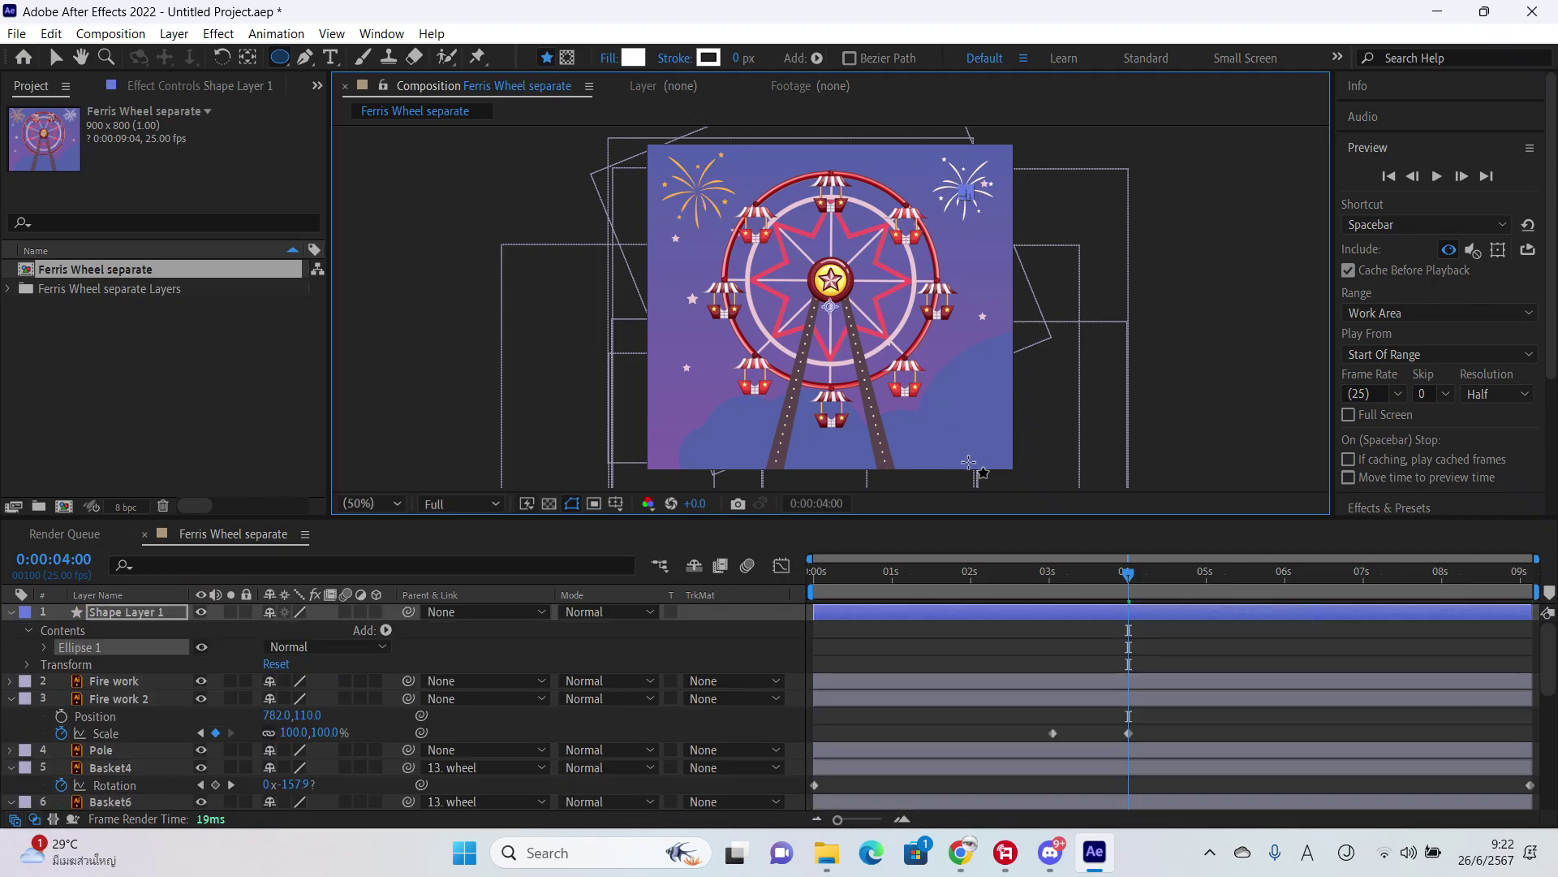
Step: Start Scale keyframes on the circle's shape layer at 4 seconds and advance the playhead to 0:00:04:11
{"action": "key", "text": "s"}
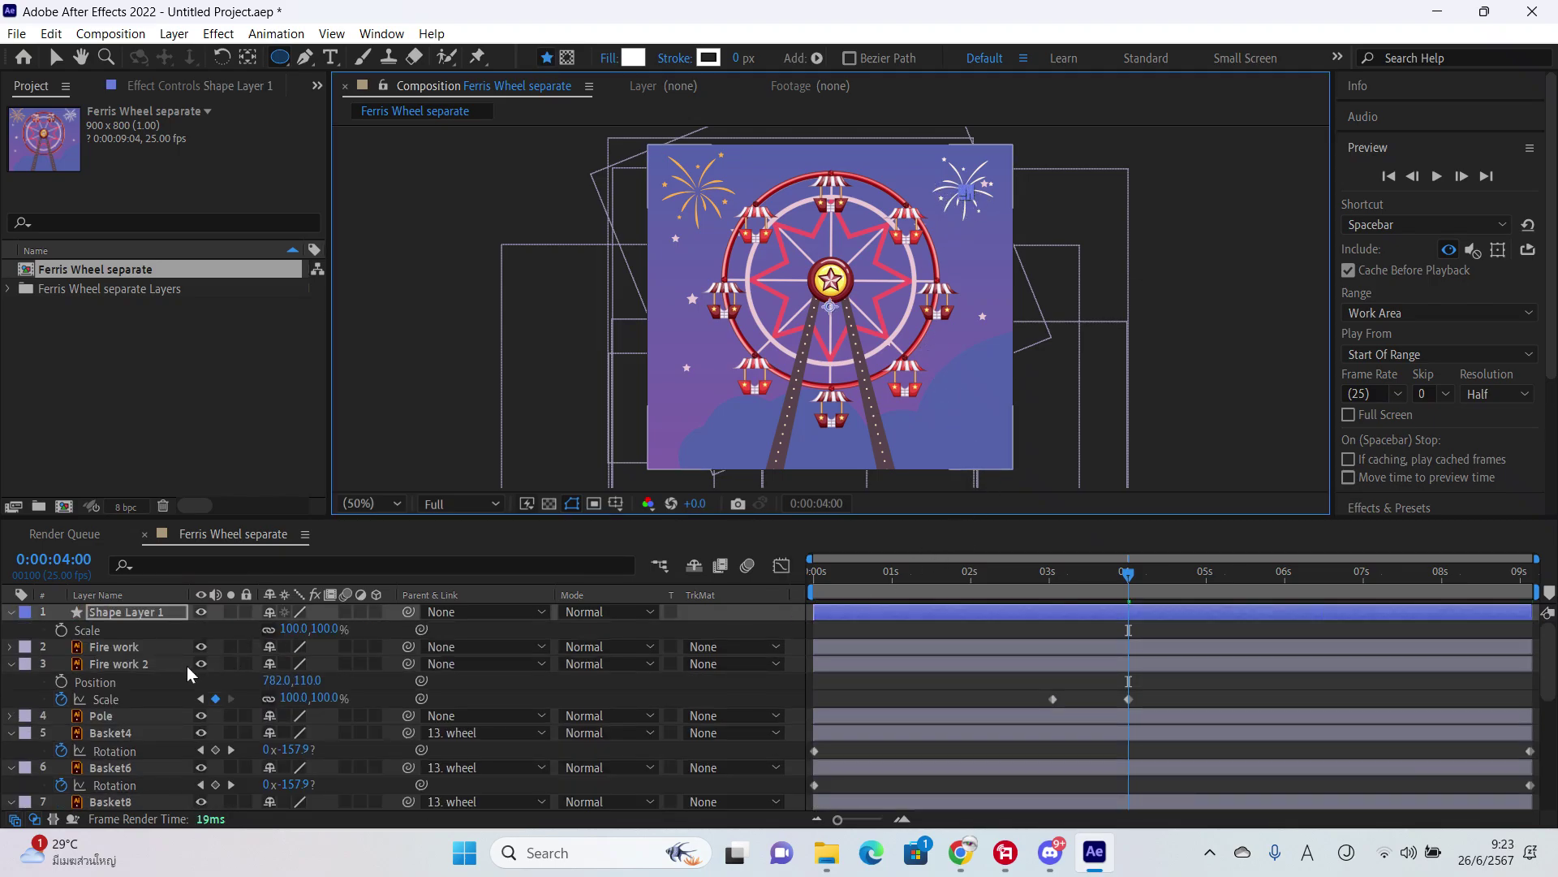
{"action": "left_click", "coordinate": [61, 630]}
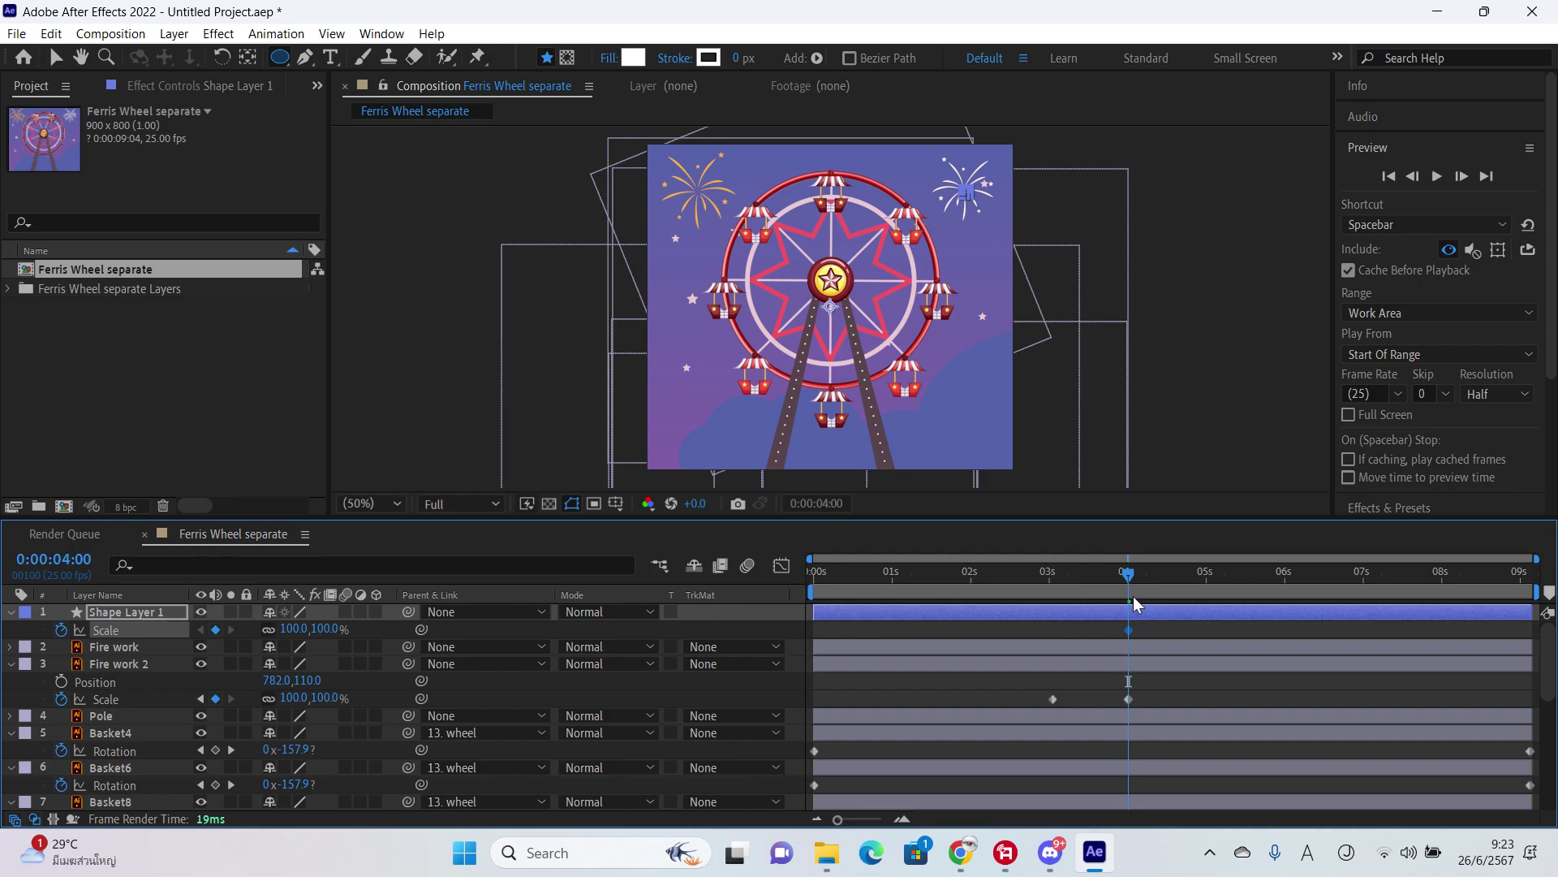
{"action": "left_click_drag", "start_coordinate": [1133, 598], "coordinate": [1164, 581]}
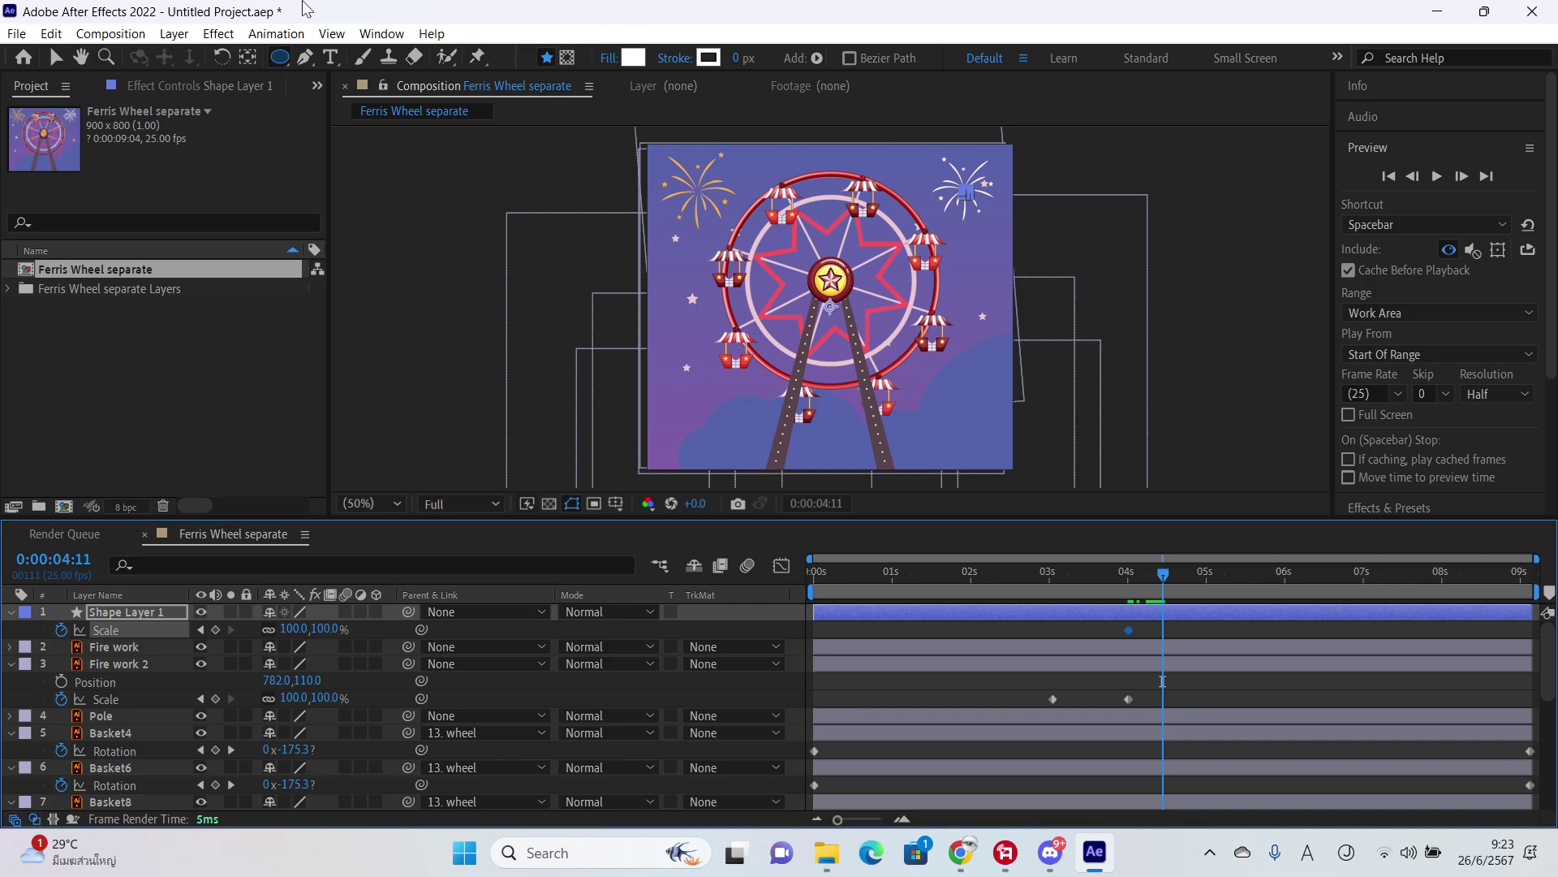
Step: Centre the anchor point on the white circle and add a 945% Scale keyframe at 0:00:04:11
{"action": "key", "text": "v"}
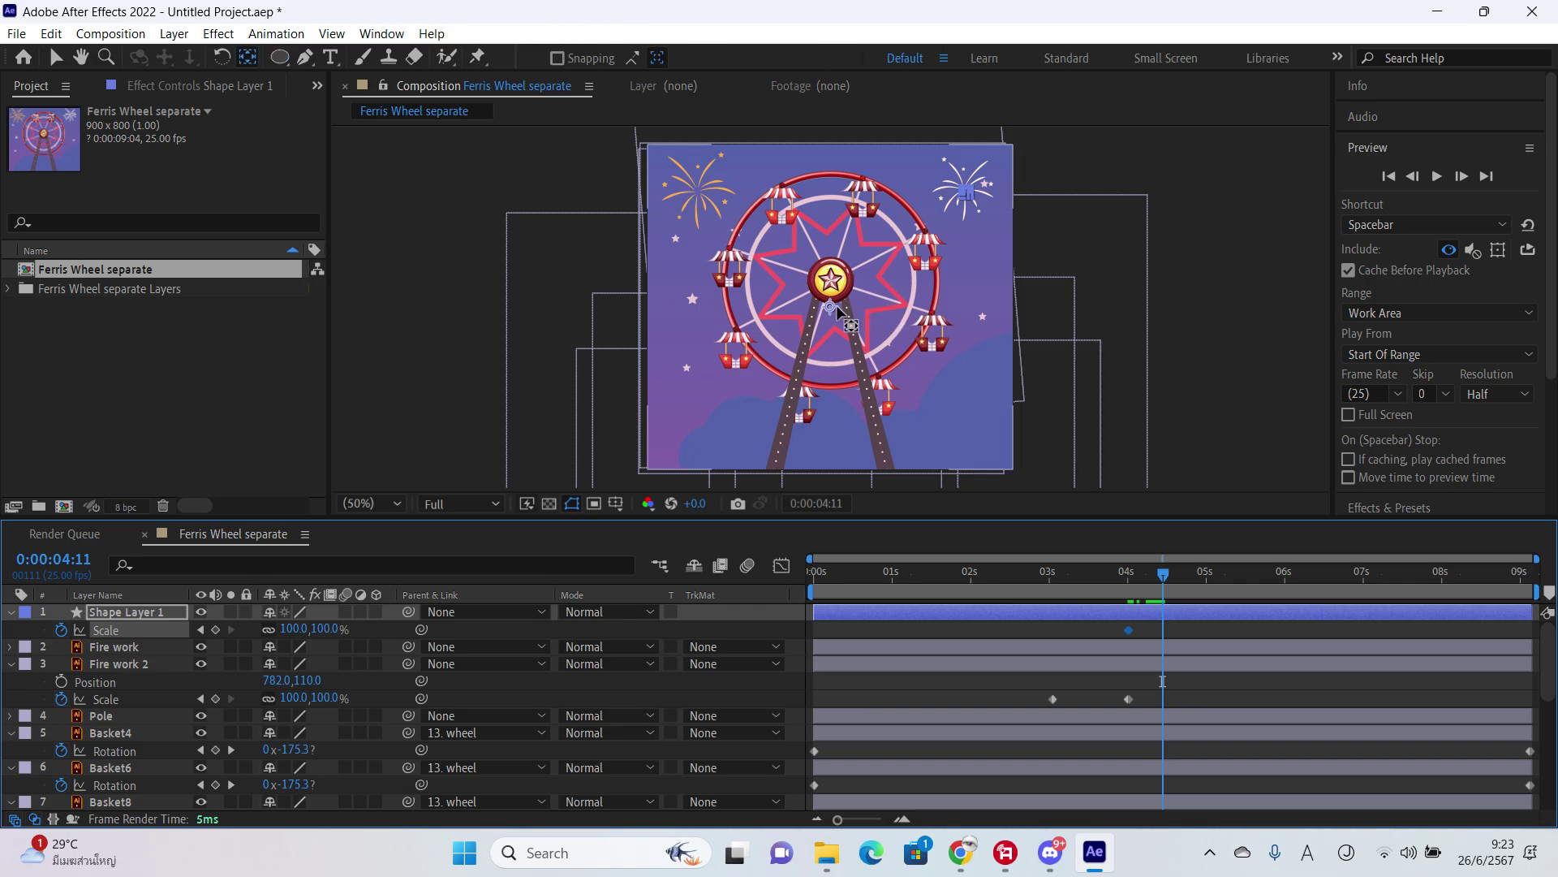
{"action": "left_click", "coordinate": [964, 200]}
{"action": "left_click_drag", "start_coordinate": [963, 201], "coordinate": [969, 195]}
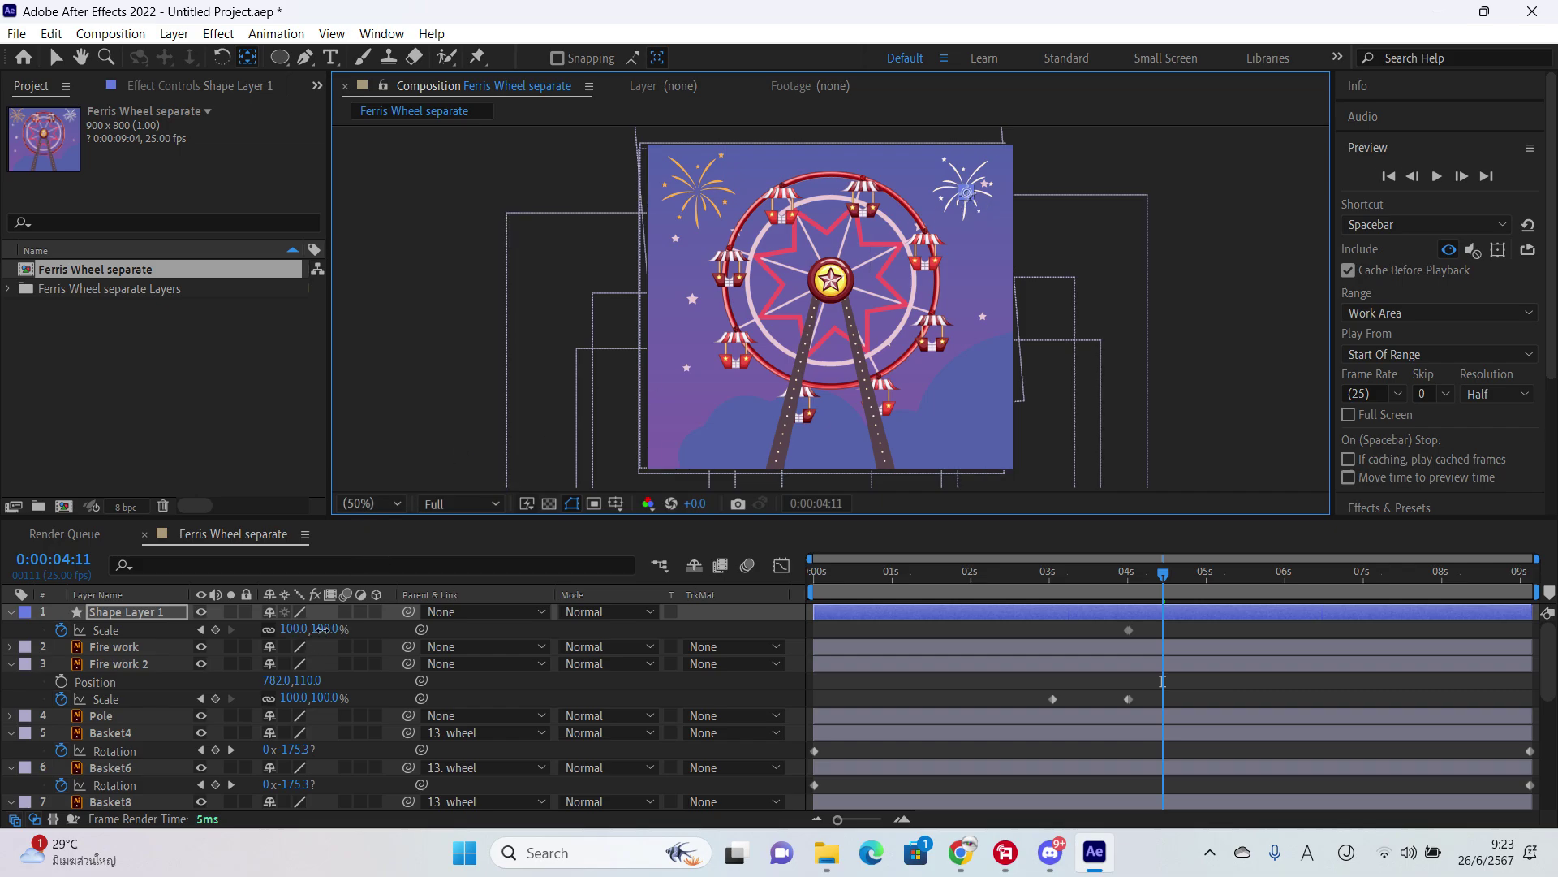
{"action": "left_click_drag", "start_coordinate": [322, 629], "coordinate": [1194, 658]}
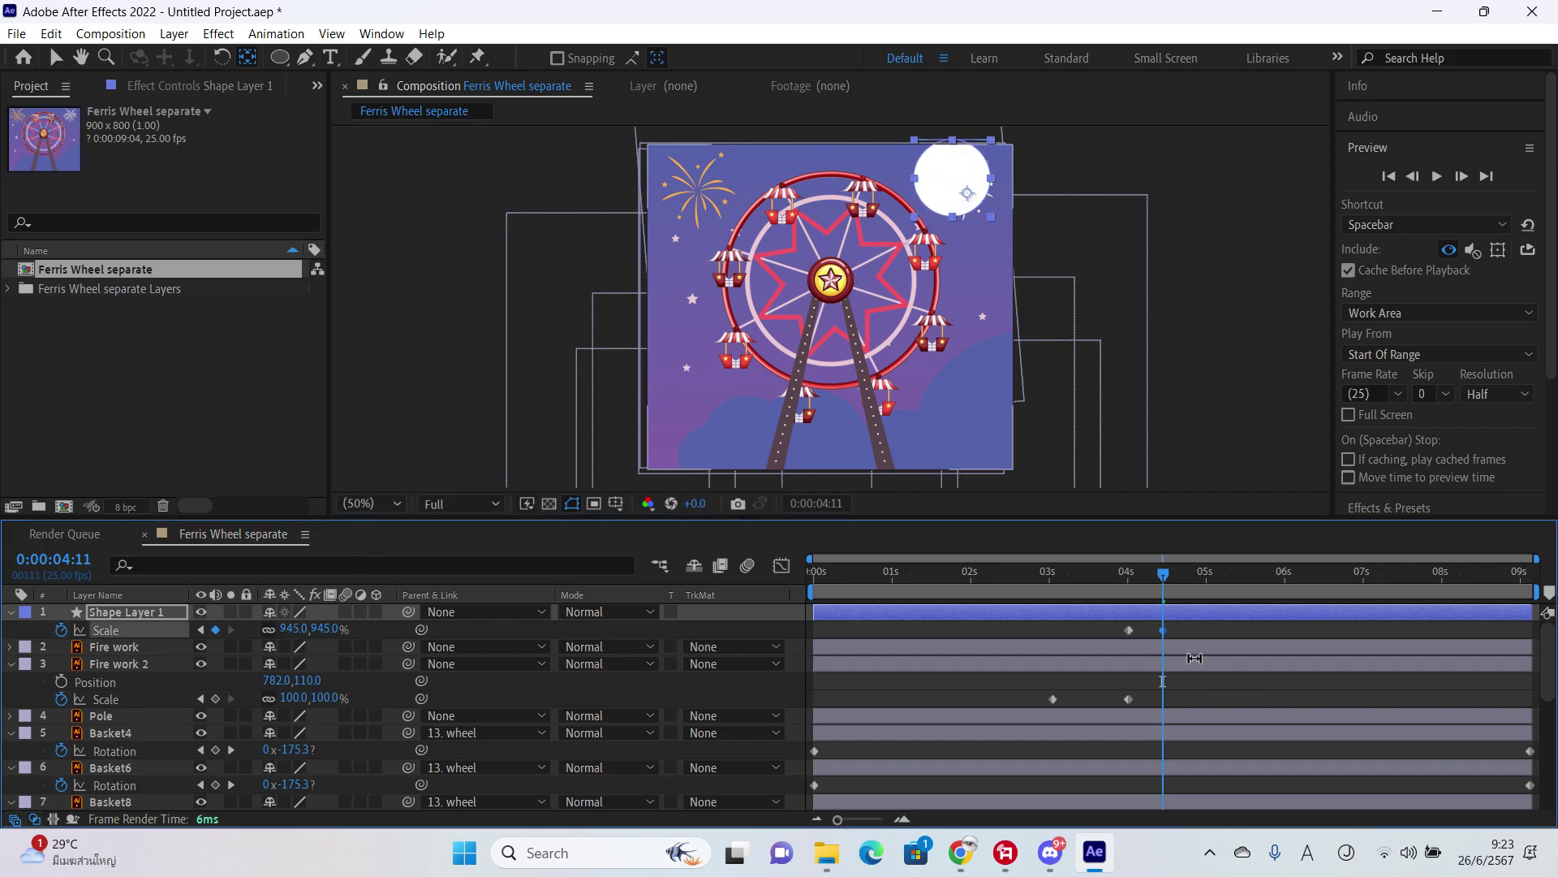
{"action": "left_click", "coordinate": [967, 194]}
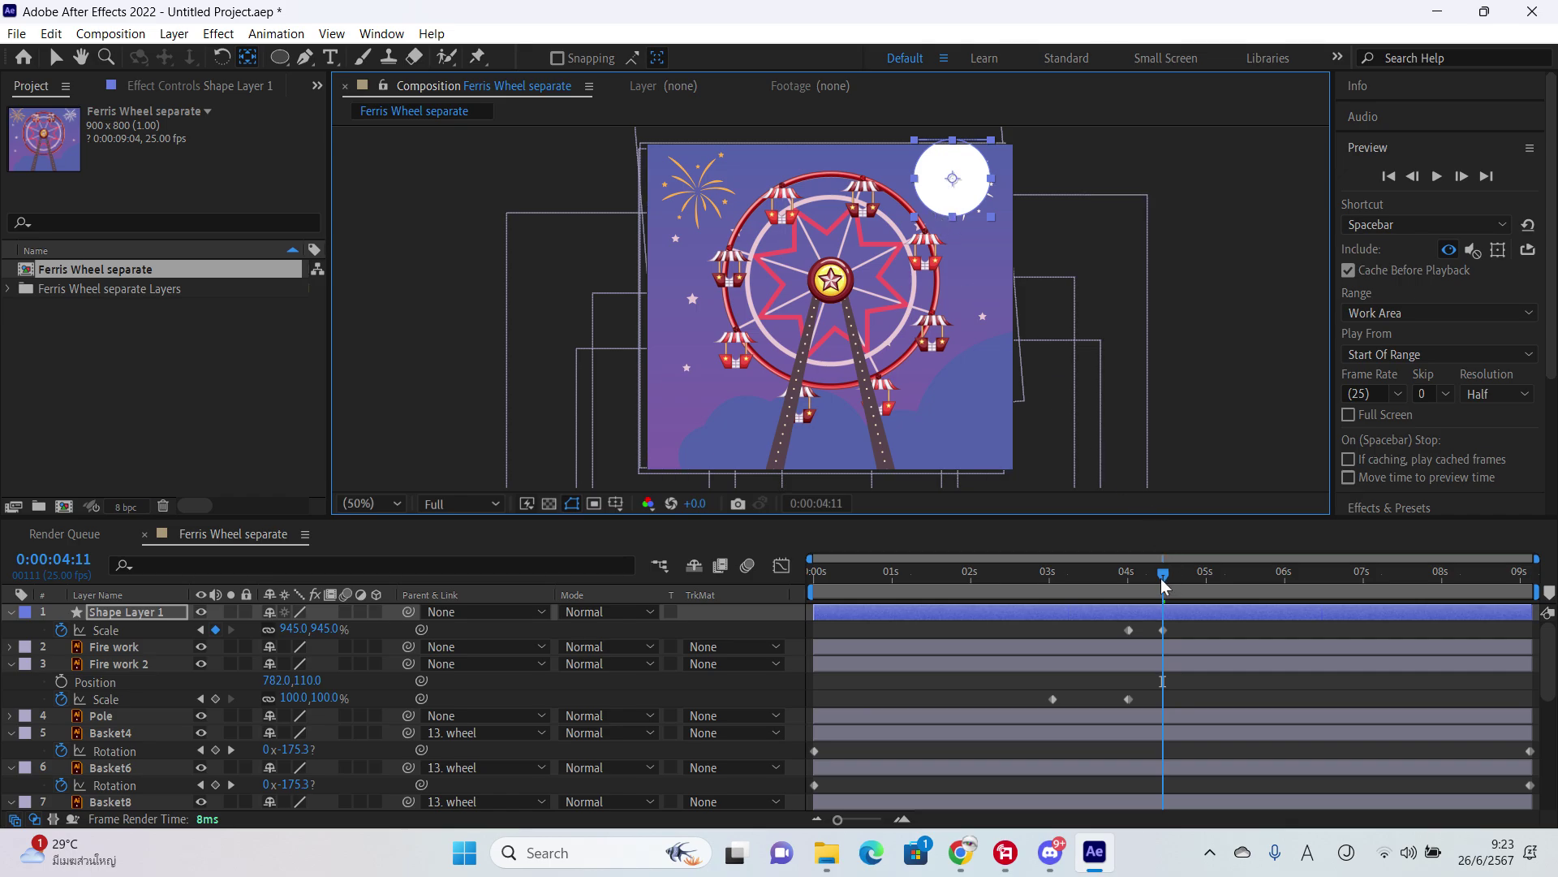
Step: Centre the circle on the white firework and set its Scale at 4 seconds to 0%
{"action": "left_click_drag", "start_coordinate": [1163, 578], "coordinate": [1127, 582]}
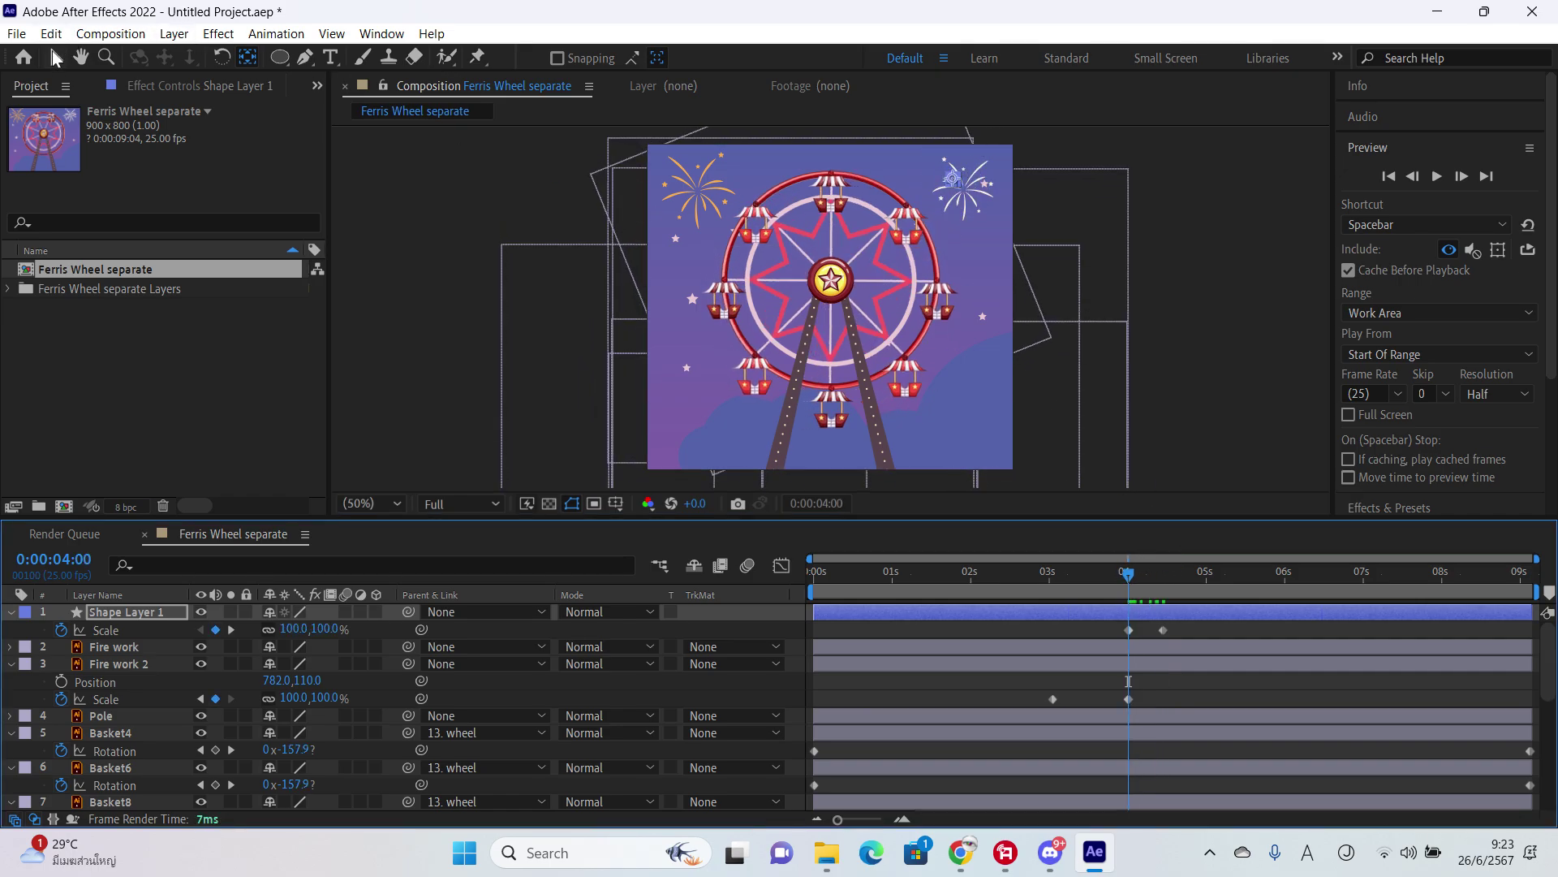
{"action": "left_click", "coordinate": [55, 57]}
{"action": "scroll", "coordinate": [967, 166], "scroll_direction": "up", "scroll_amount": 4}
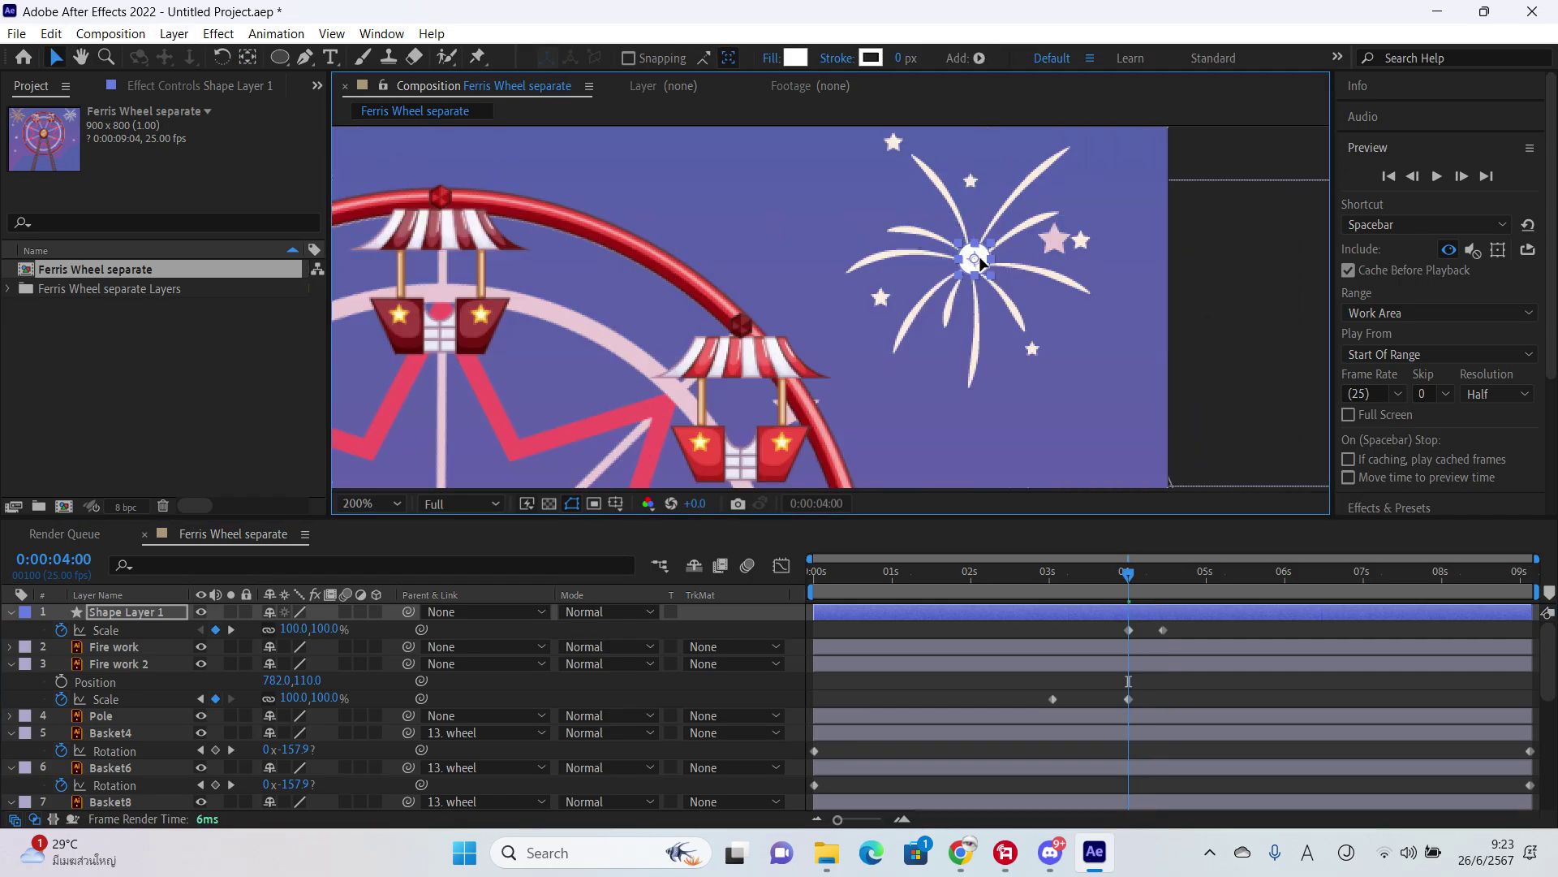
{"action": "left_click", "coordinate": [288, 628]}
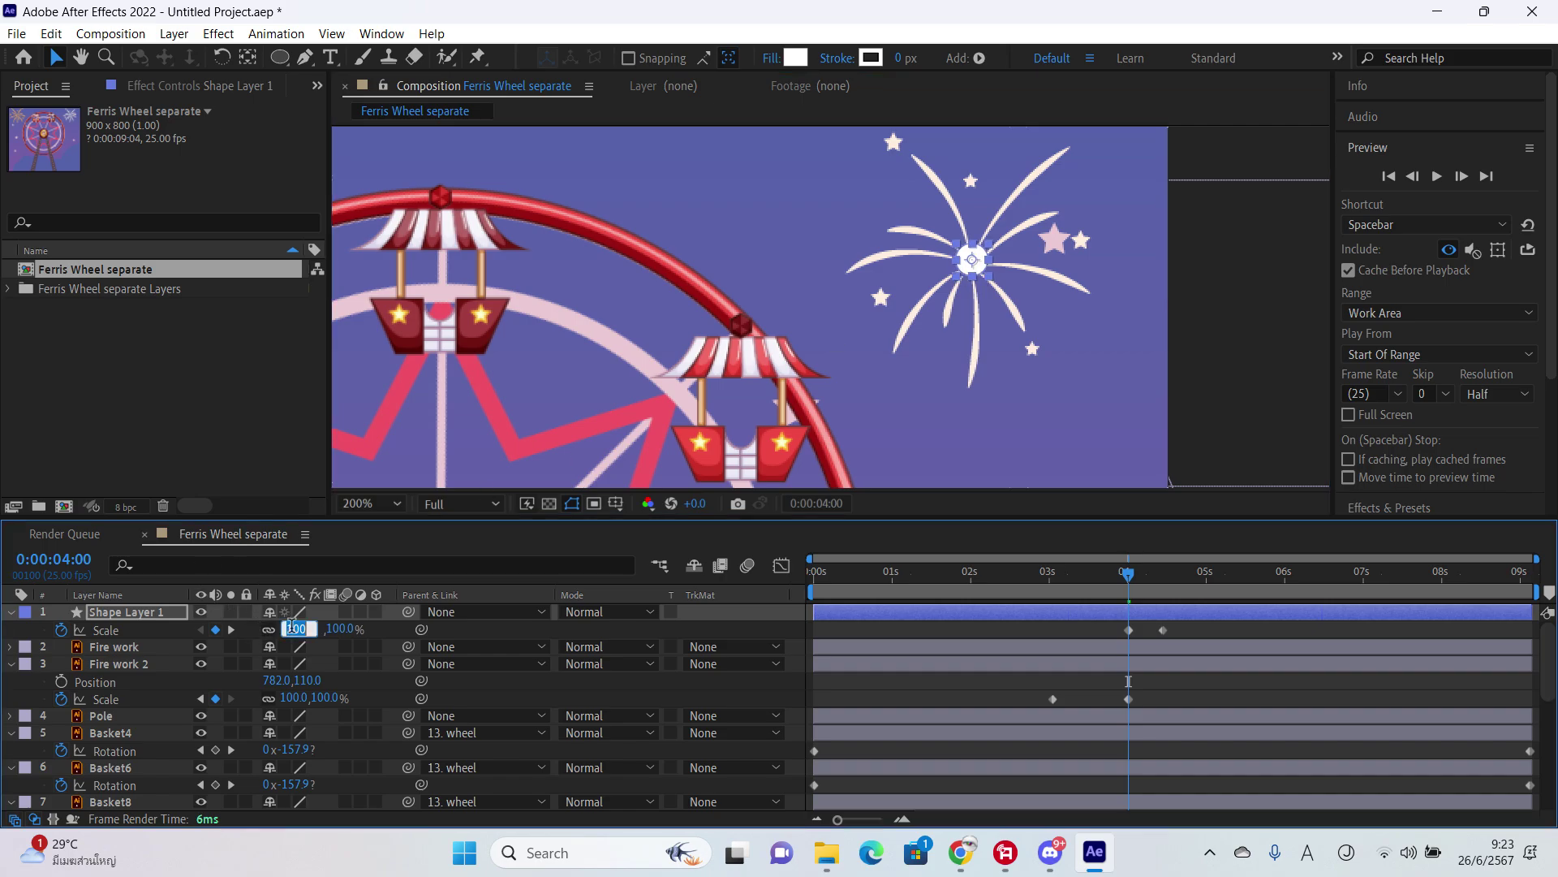
{"action": "type", "text": "0"}
{"action": "key", "text": "Return"}
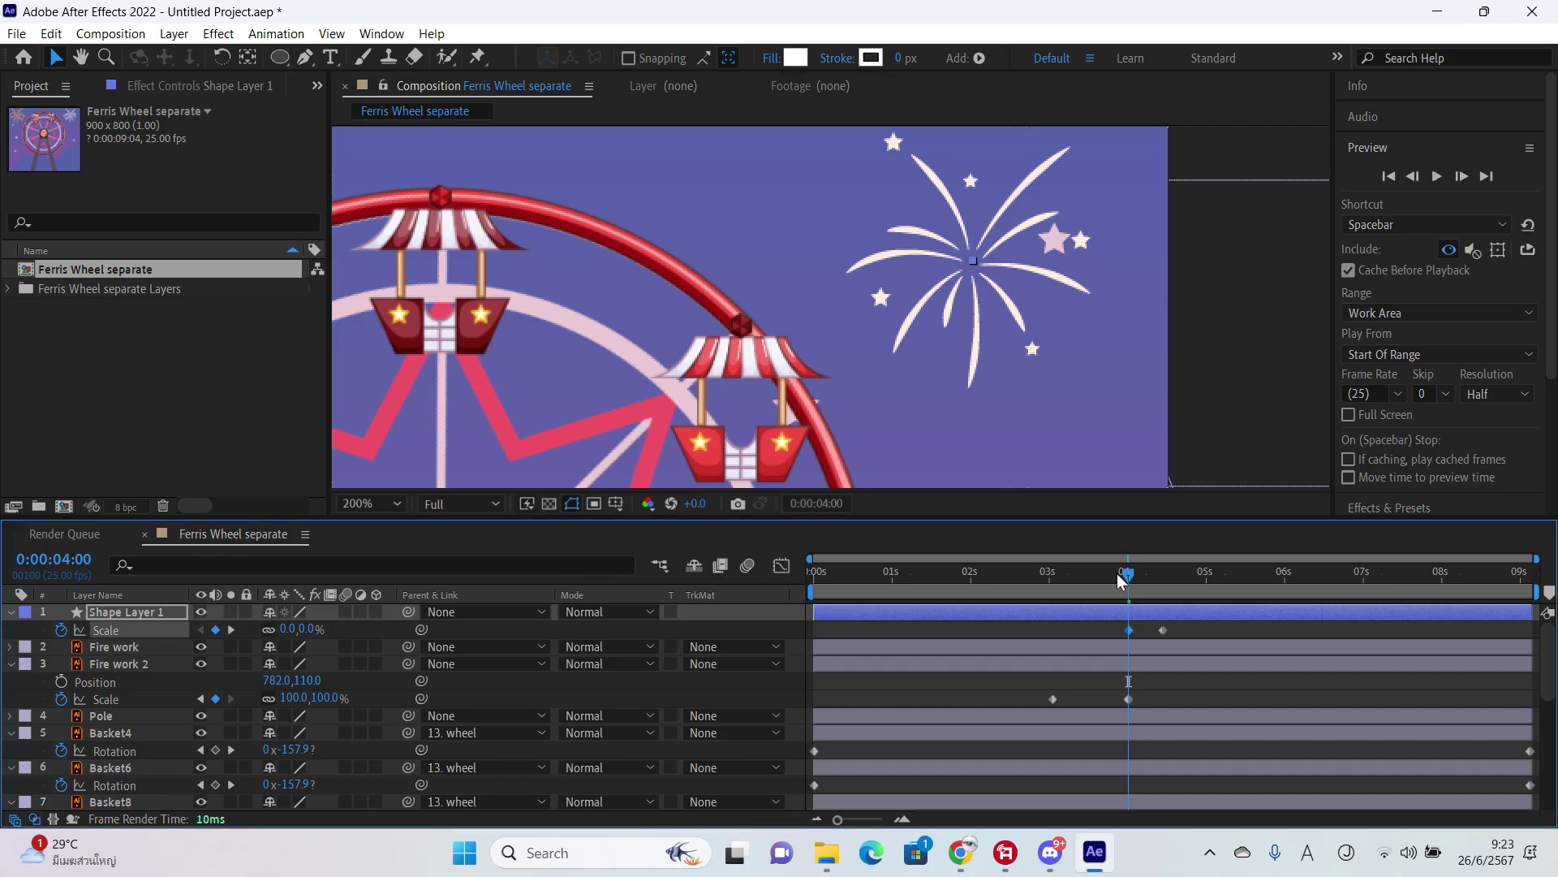
Step: Shift the circle's 945% Scale keyframe to just before 5 seconds and place Shape Layer 1 directly below the Fire work layer
{"action": "left_click_drag", "start_coordinate": [1118, 579], "coordinate": [1169, 577]}
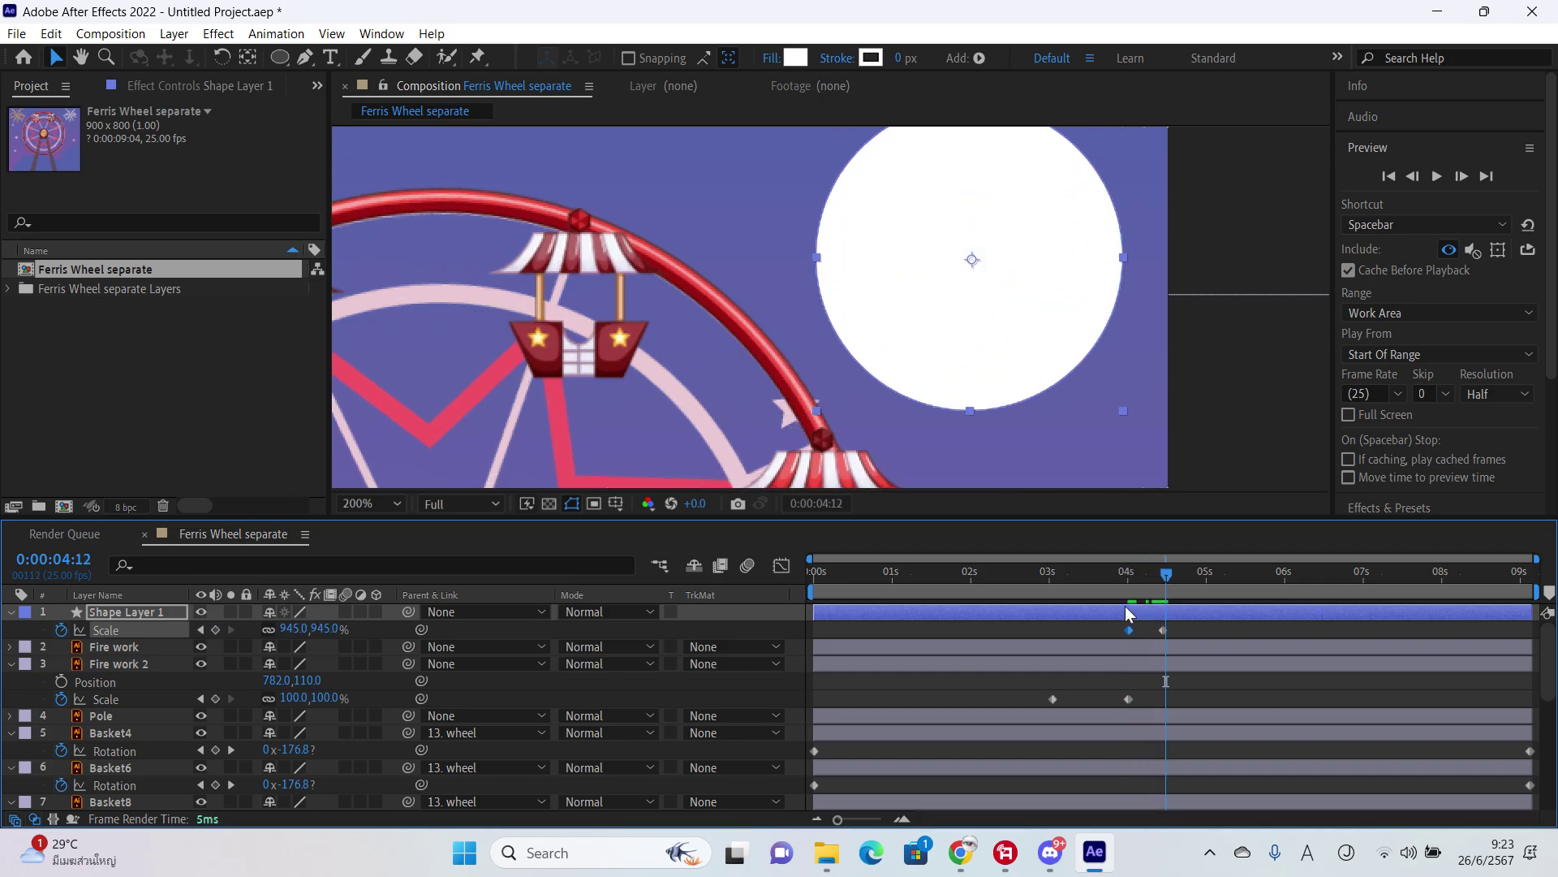
{"action": "left_click_drag", "start_coordinate": [1163, 630], "coordinate": [1195, 631]}
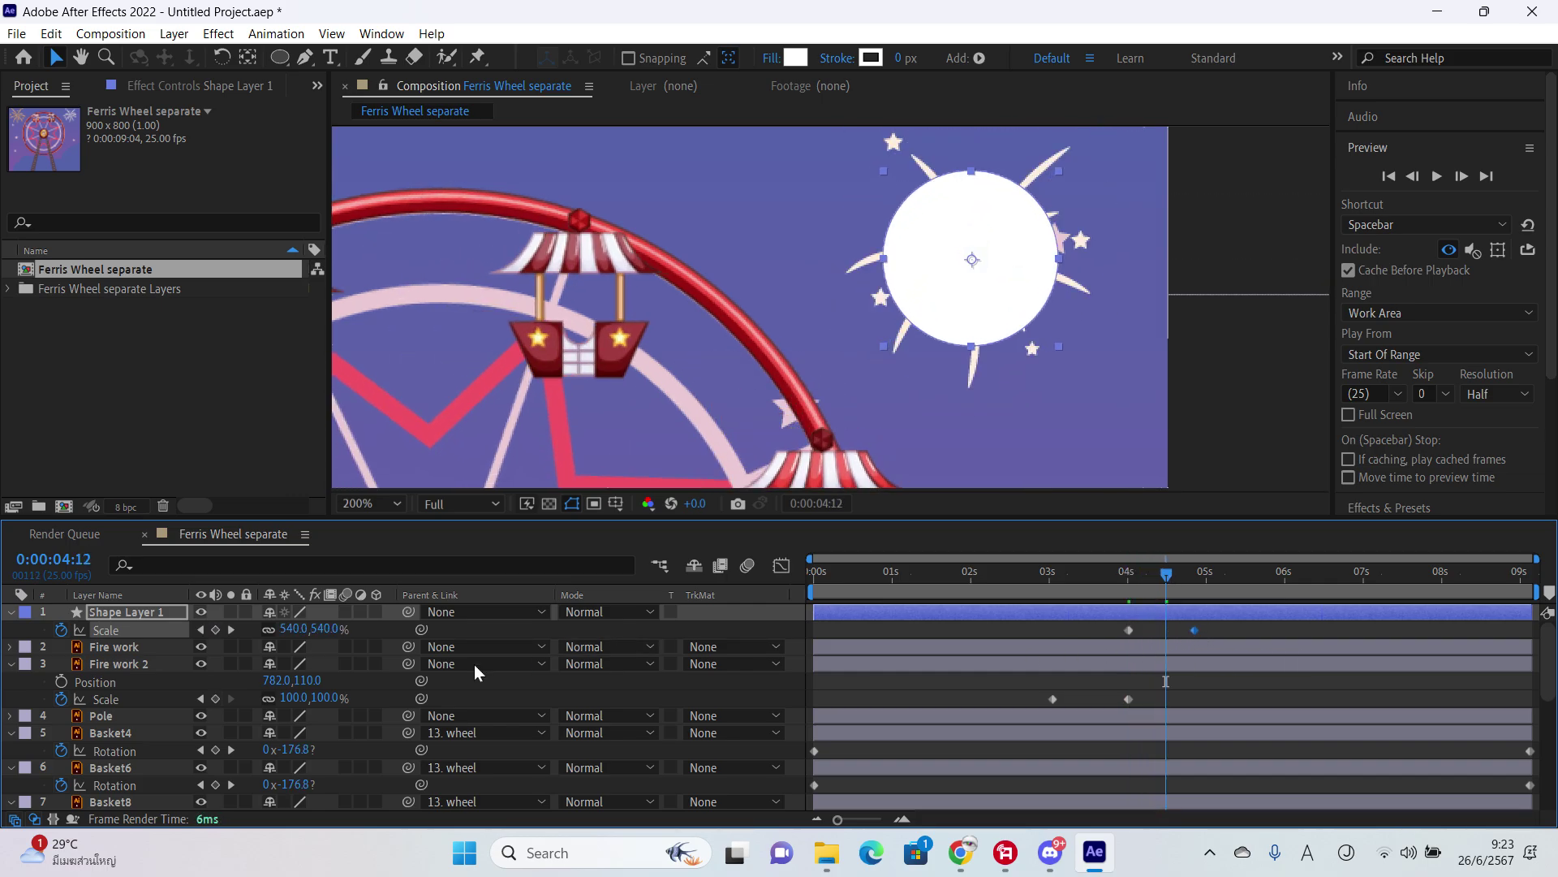
{"action": "left_click_drag", "start_coordinate": [154, 609], "coordinate": [159, 655]}
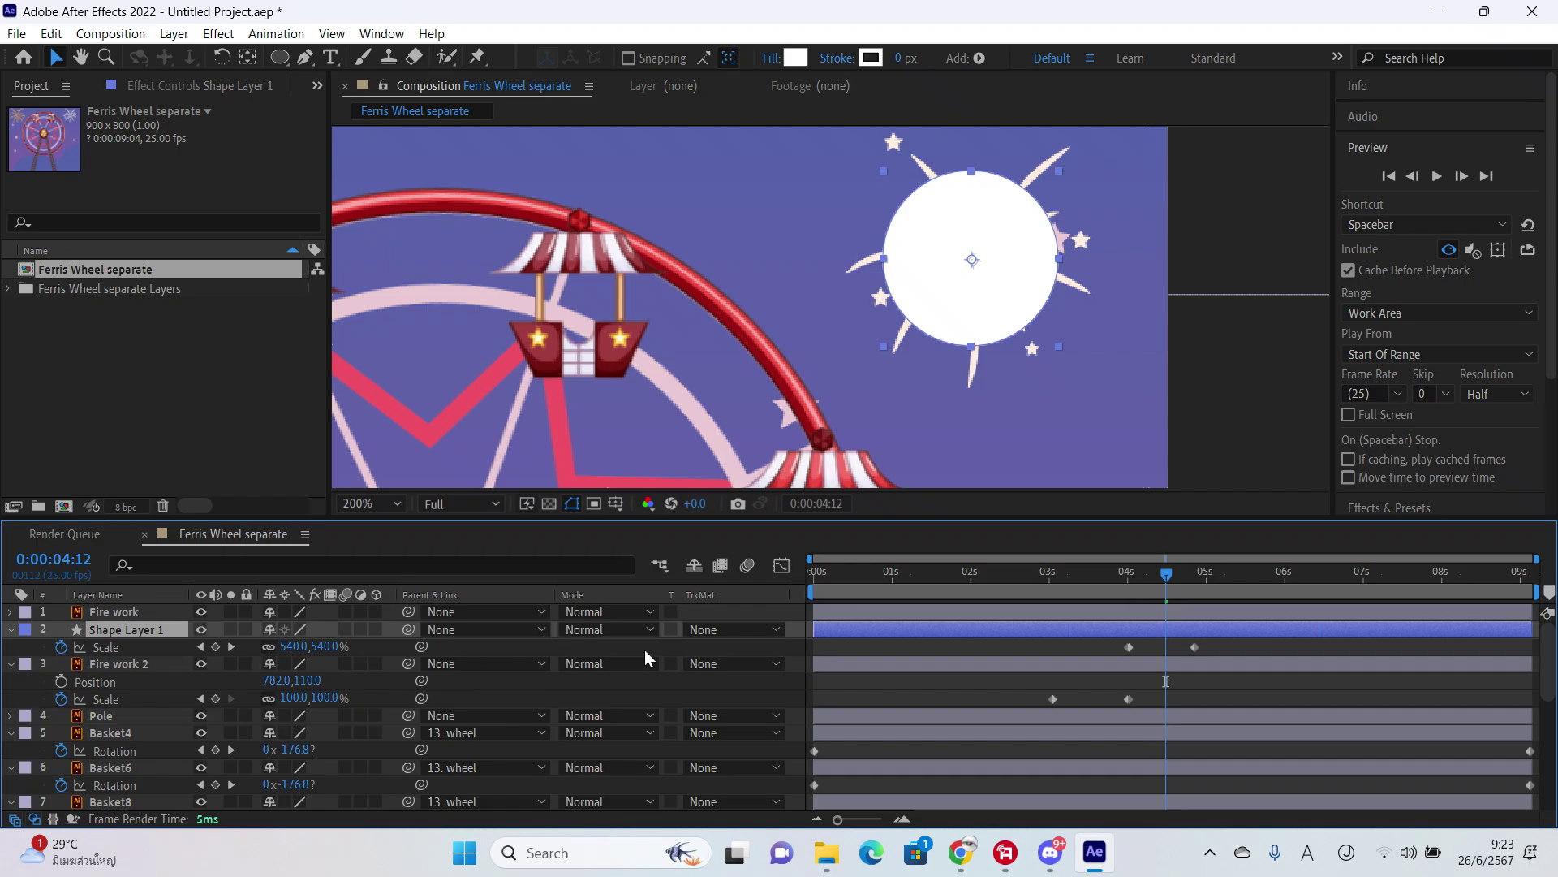
Step: Try an Alpha Matte from Shape Layer 1 on the Fire work 2 layer and scrub to 0:00:04:21
{"action": "left_click", "coordinate": [695, 663]}
{"action": "left_click", "coordinate": [775, 713]}
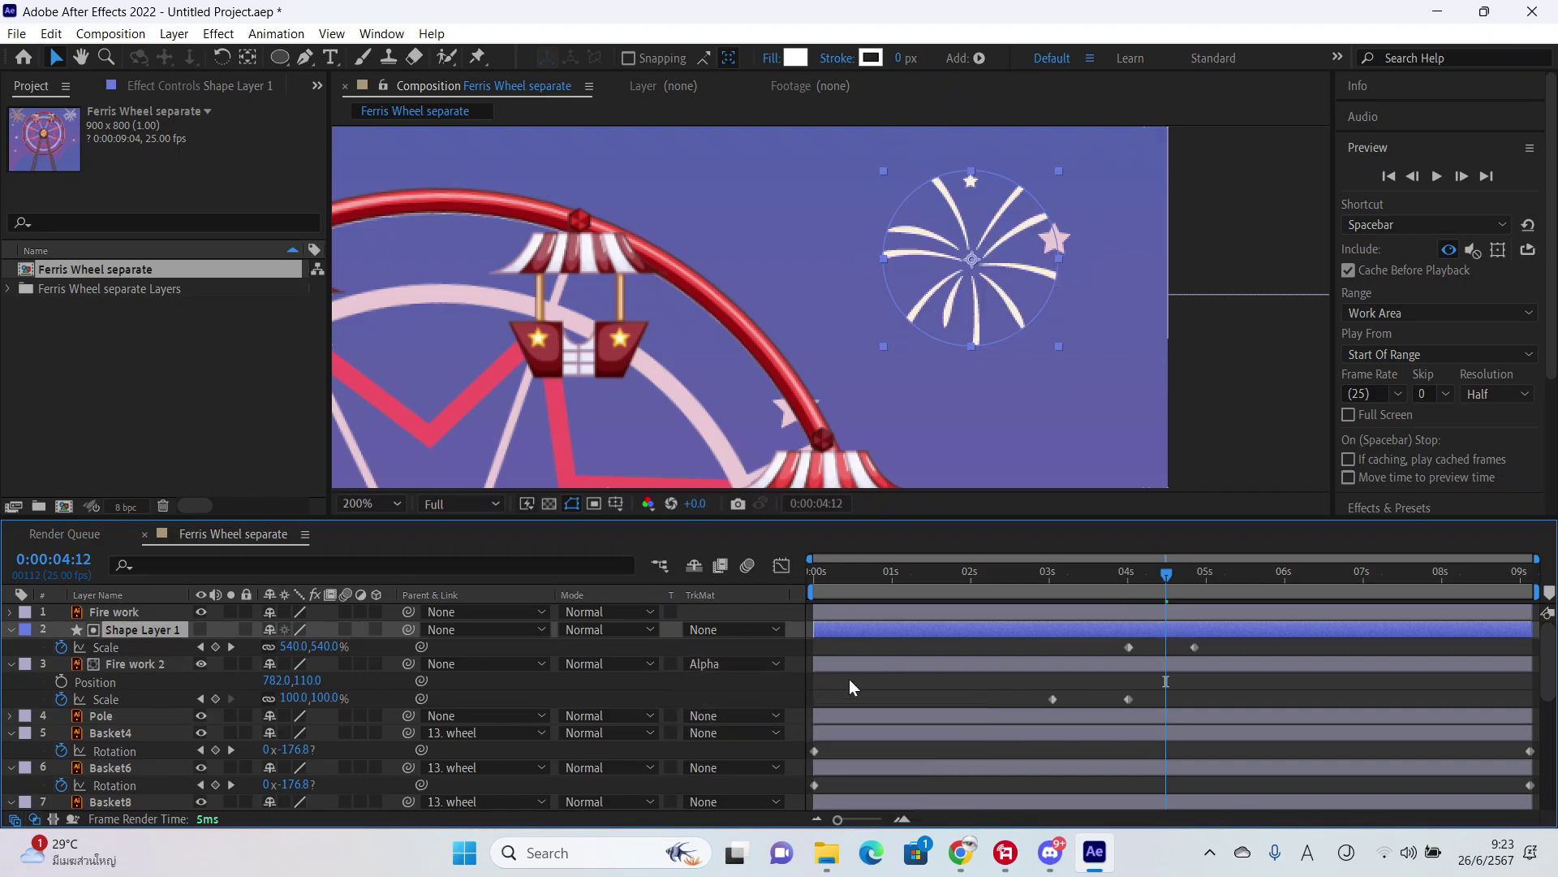
{"action": "mouse_move", "coordinate": [1171, 593]}
{"action": "left_mouse_down"}
{"action": "mouse_move", "coordinate": [1203, 590]}
{"action": "mouse_move", "coordinate": [1159, 573]}
{"action": "mouse_move", "coordinate": [1096, 588]}
{"action": "mouse_move", "coordinate": [1194, 586]}
{"action": "left_mouse_up"}
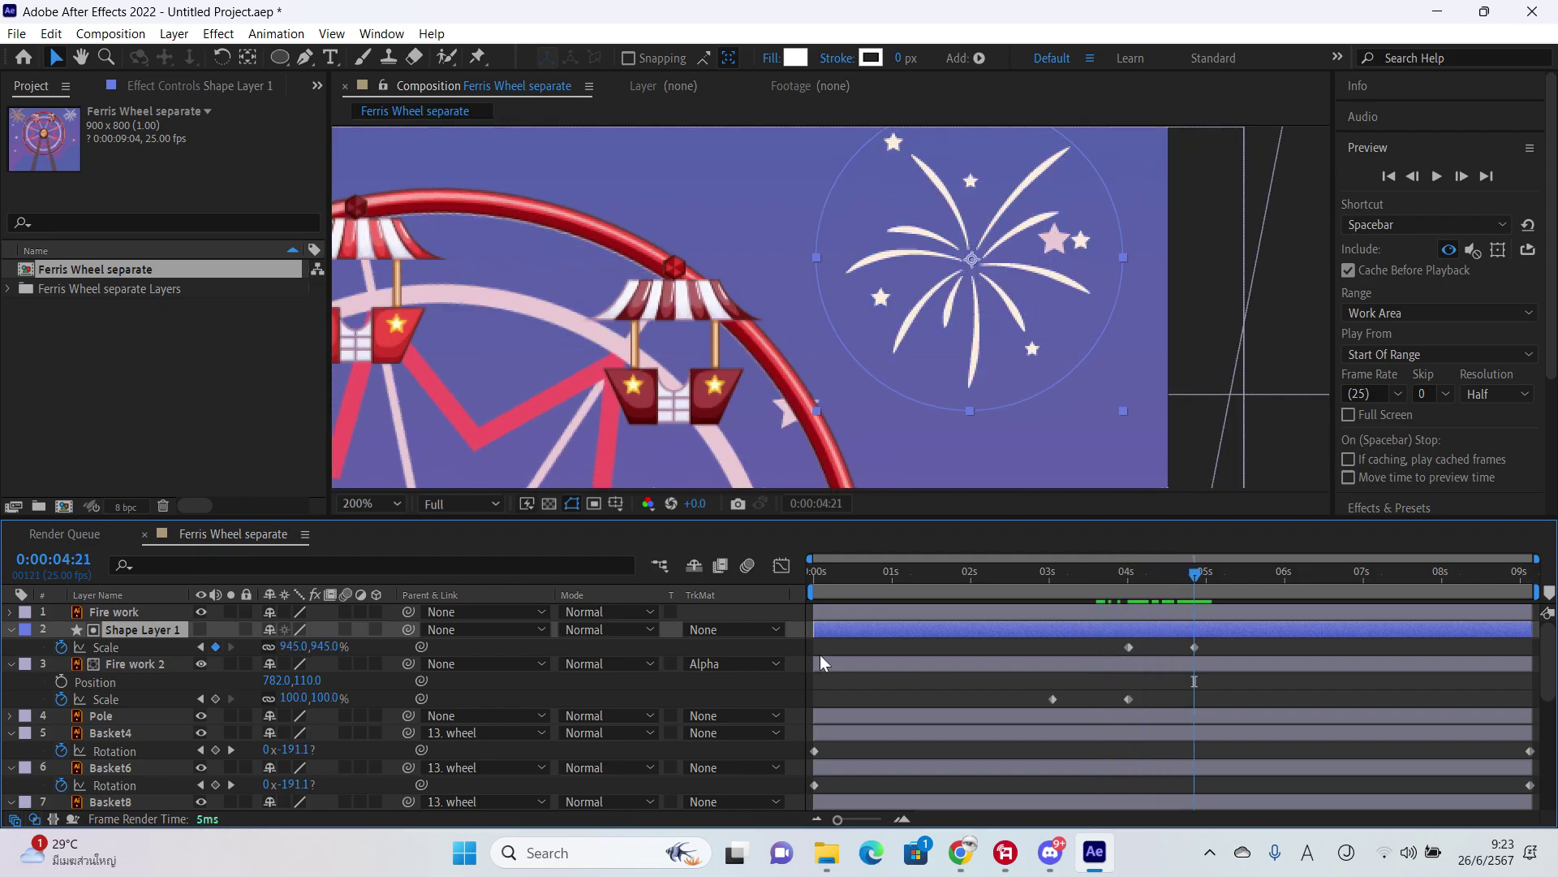
Step: Set the Fire work 2 layer's track matte to Luma Inverted Matte "Shape Layer 1"
{"action": "left_click", "coordinate": [714, 663]}
{"action": "left_click", "coordinate": [867, 778]}
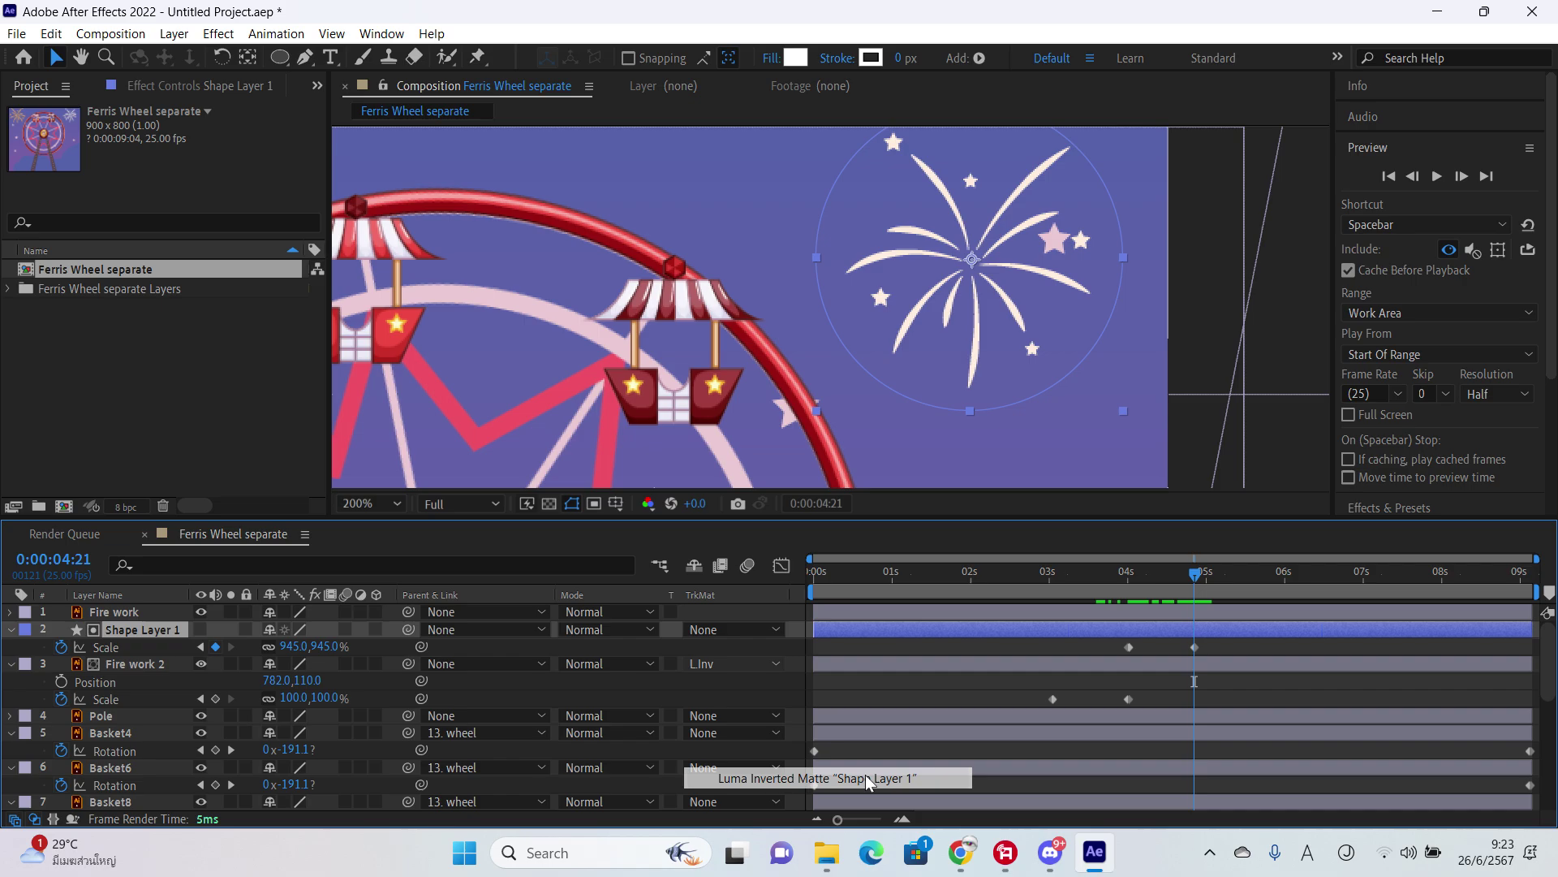
Step: Apply Easy Ease to all Scale keyframes of Shape Layer 1 and Fire work 2
{"action": "left_click_drag", "start_coordinate": [1194, 584], "coordinate": [1008, 722]}
{"action": "key", "text": "j"}
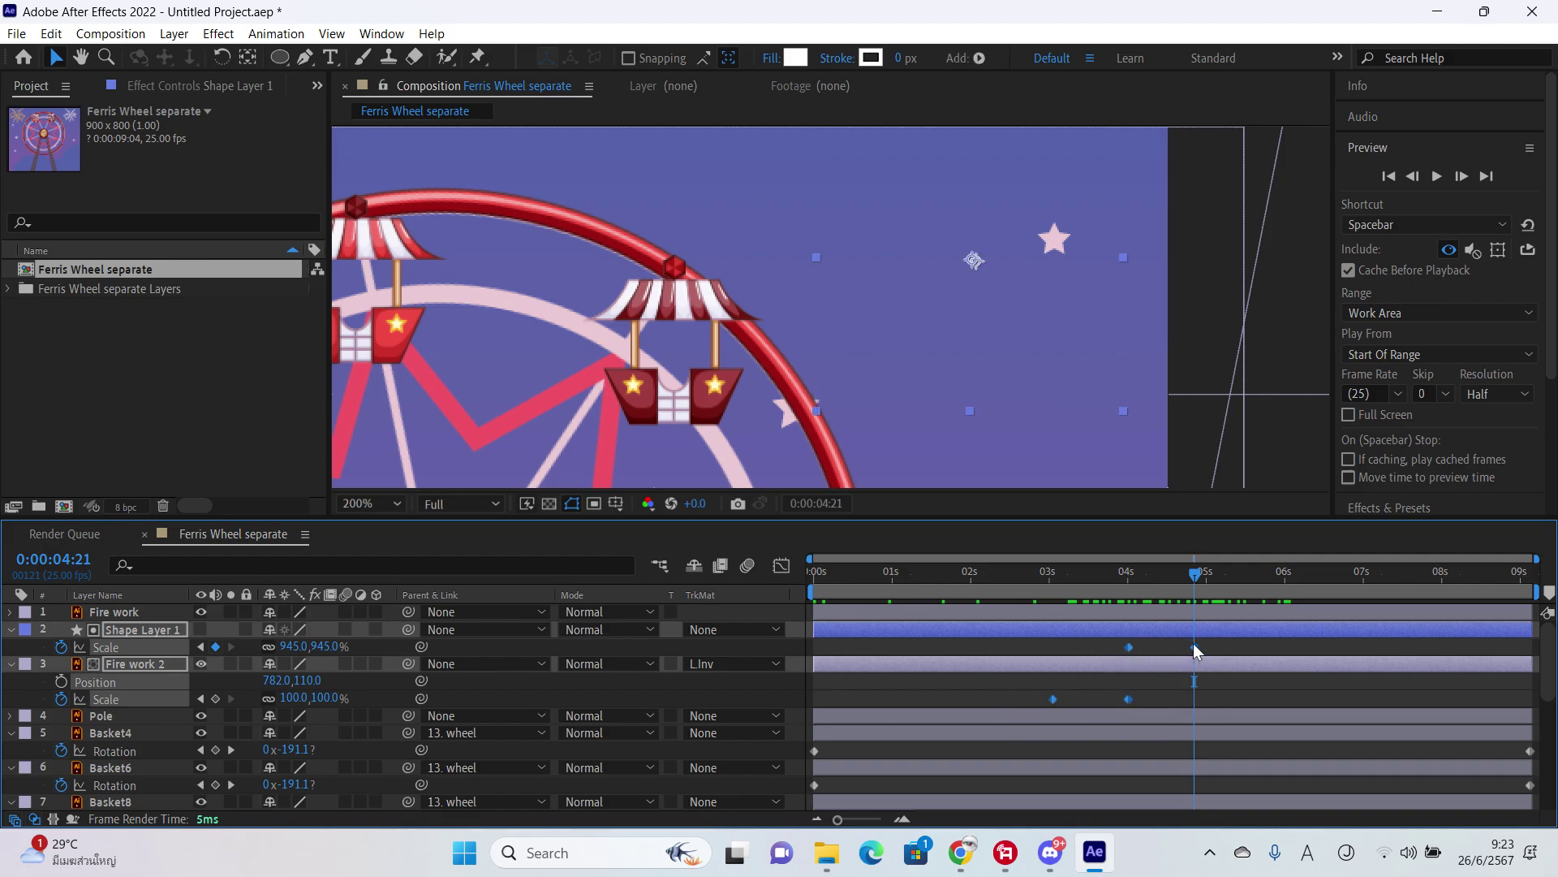
{"action": "right_click", "coordinate": [1193, 645]}
{"action": "mouse_move", "coordinate": [1272, 632]}
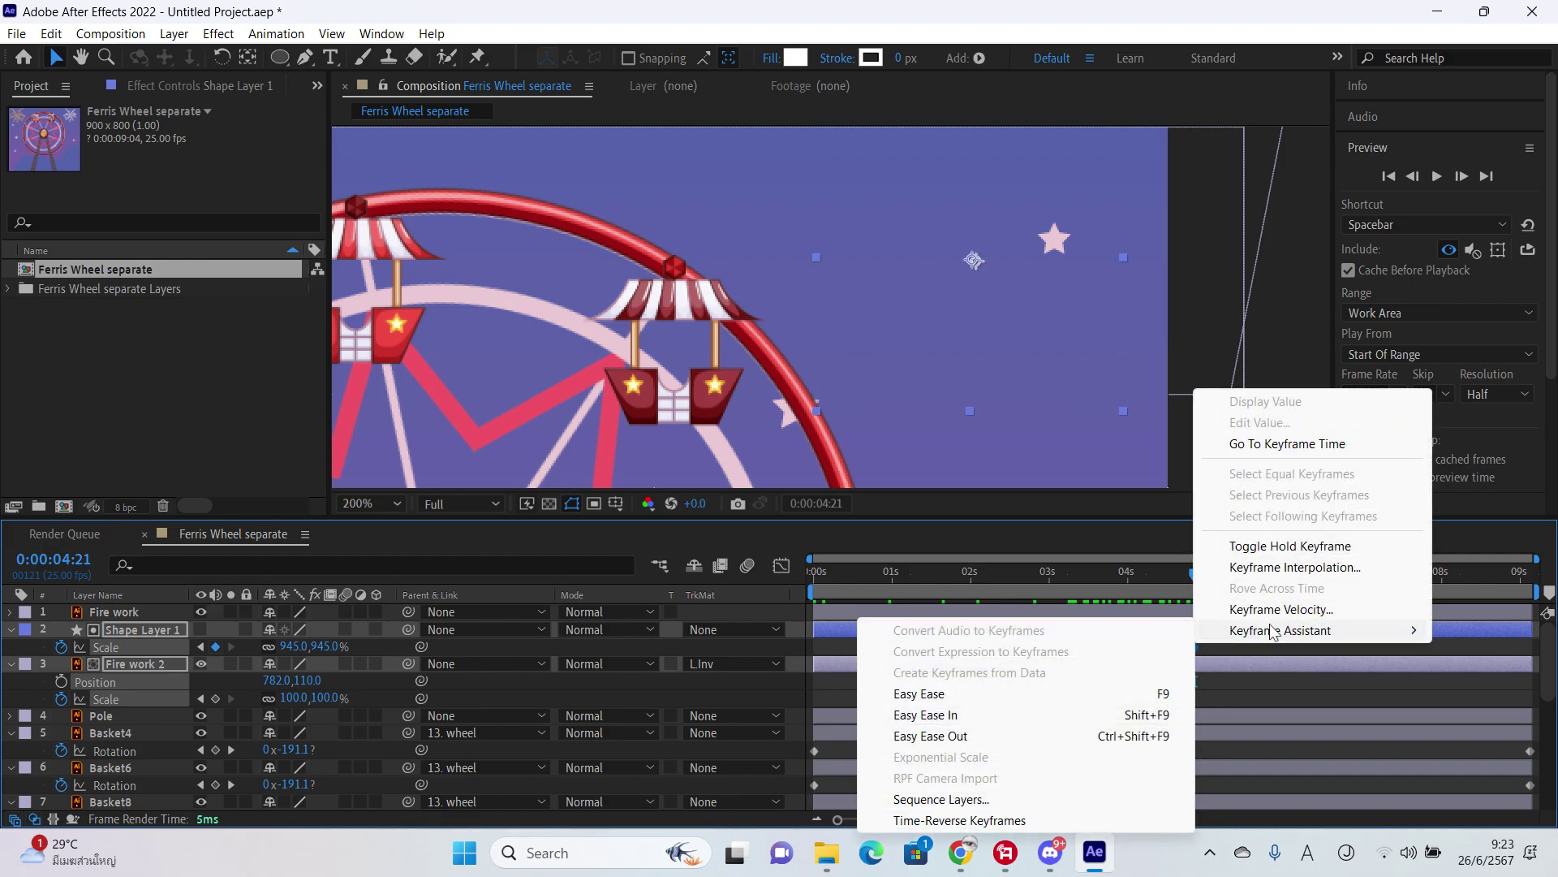
{"action": "left_click", "coordinate": [1112, 694]}
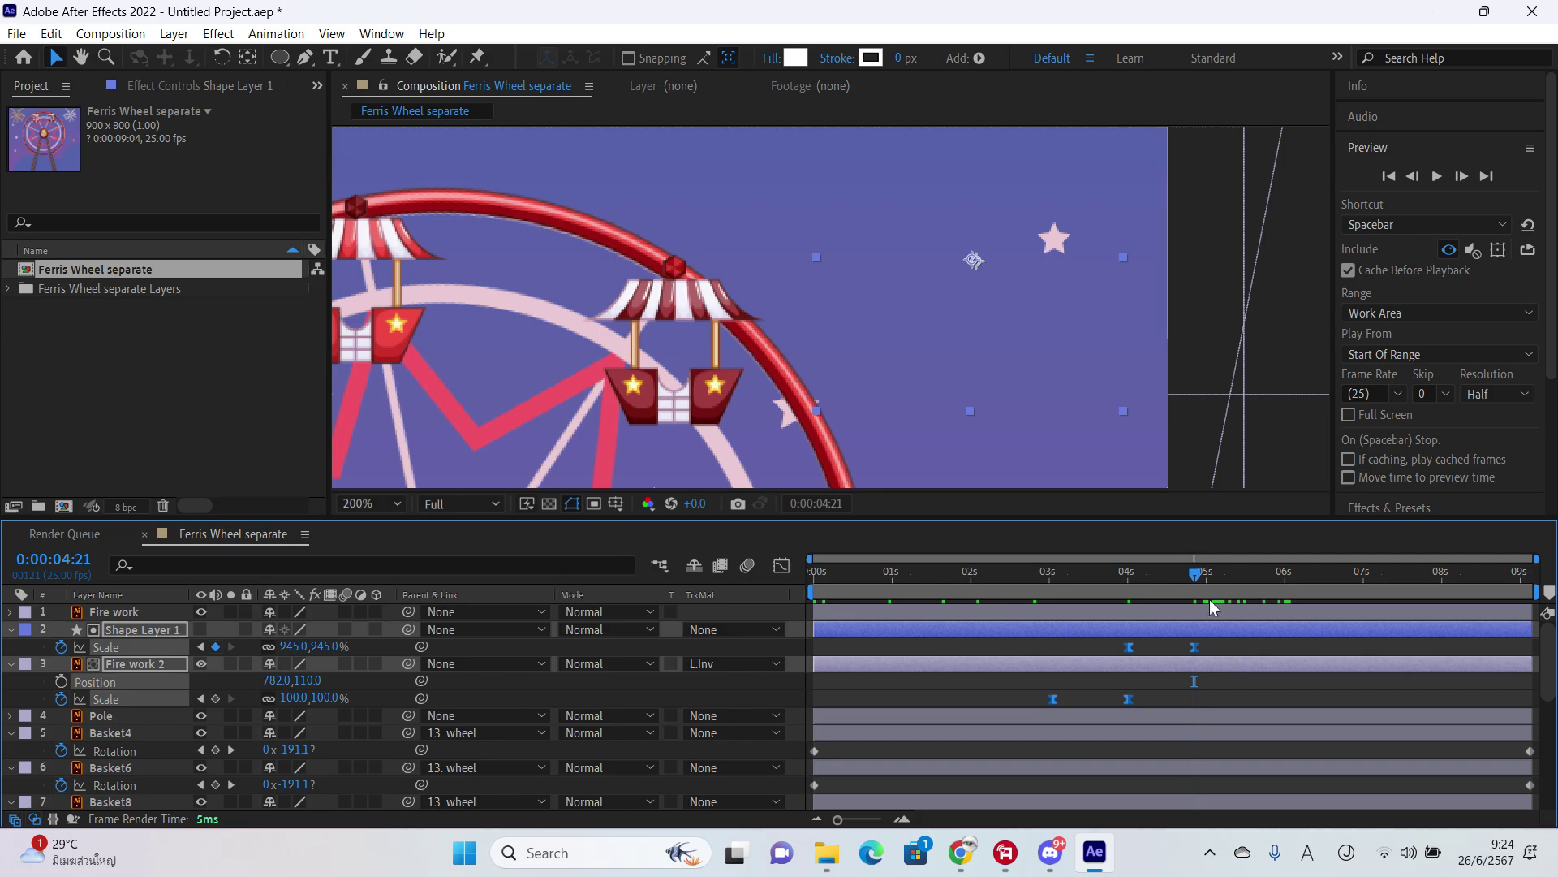
Step: Preview the whole composition to check how the white firework appears and vanishes
{"action": "mouse_move", "coordinate": [1199, 580]}
{"action": "left_mouse_down"}
{"action": "mouse_move", "coordinate": [1086, 591]}
{"action": "mouse_move", "coordinate": [1224, 602]}
{"action": "mouse_move", "coordinate": [1111, 604]}
{"action": "mouse_move", "coordinate": [1191, 603]}
{"action": "left_mouse_up"}
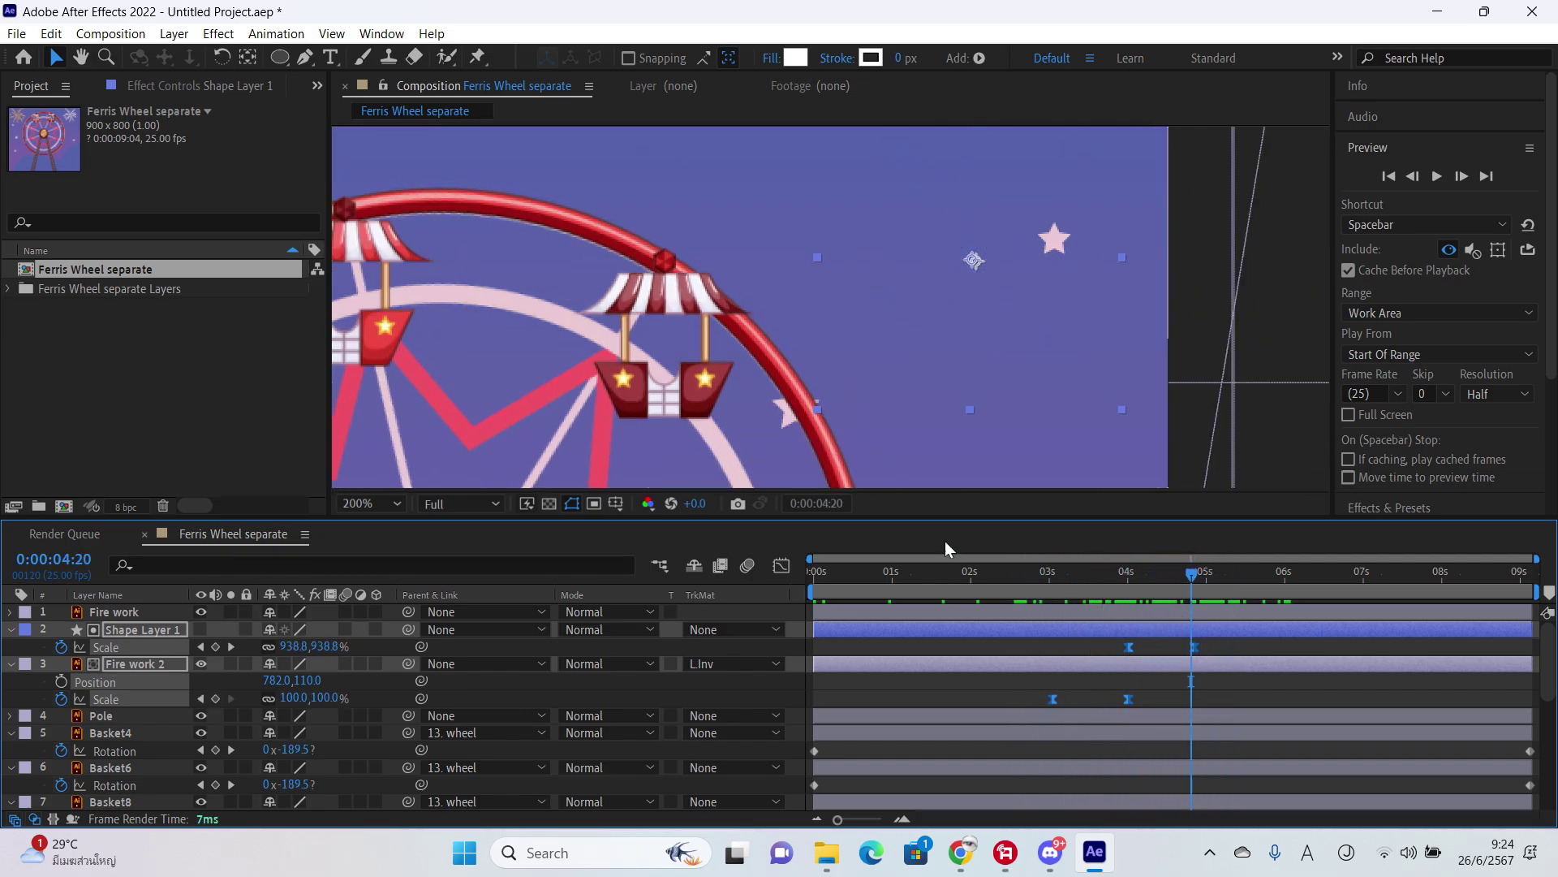
{"action": "left_click", "coordinate": [373, 503]}
{"action": "left_click", "coordinate": [382, 169]}
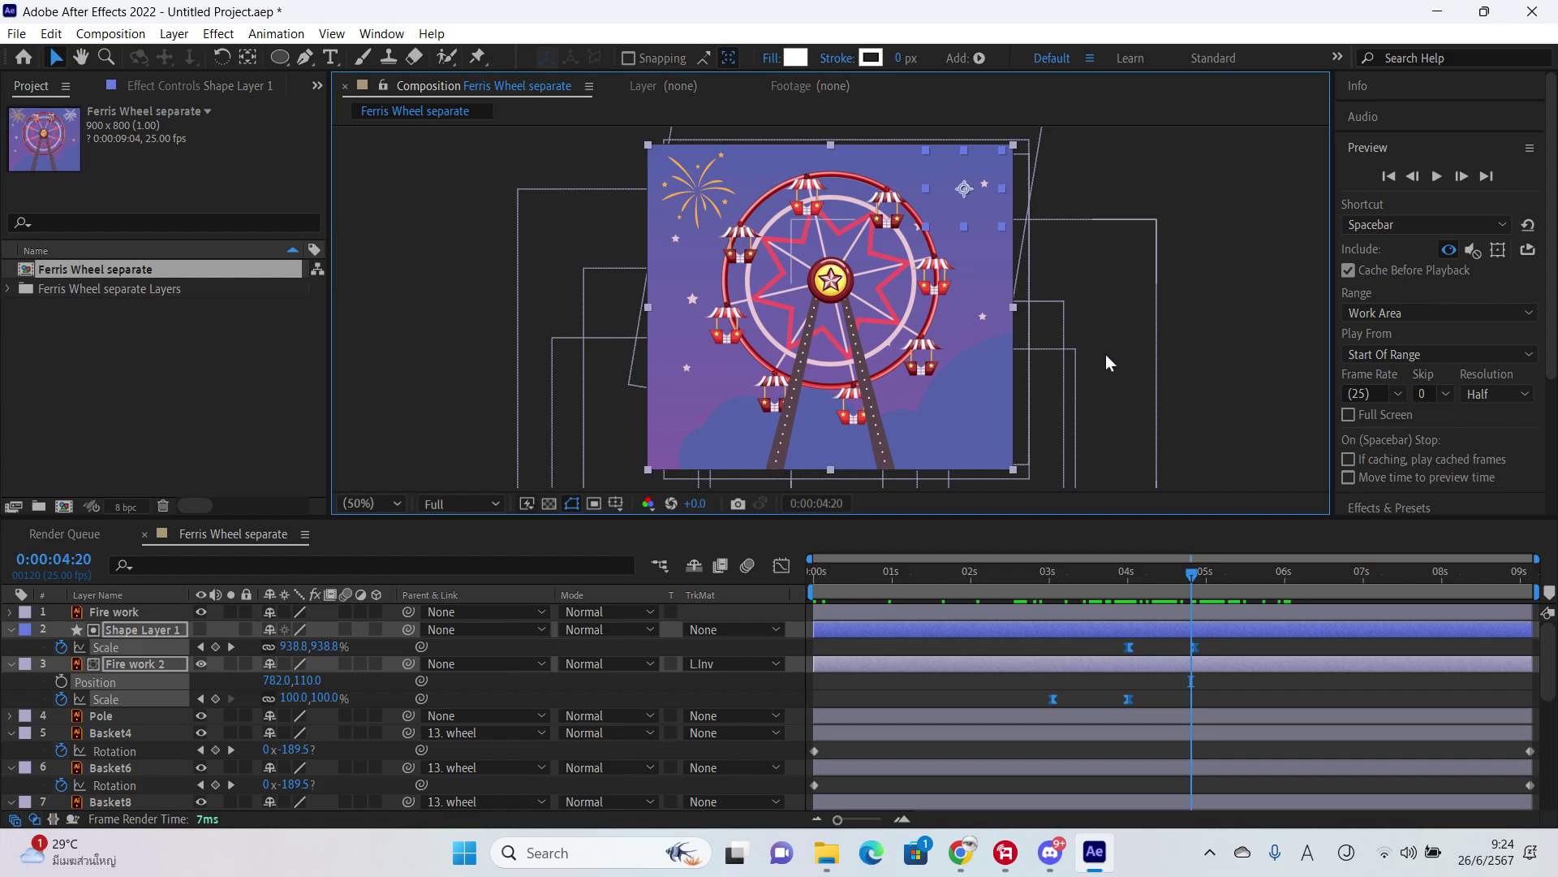
{"action": "left_click", "coordinate": [1136, 258]}
{"action": "left_click", "coordinate": [1437, 178]}
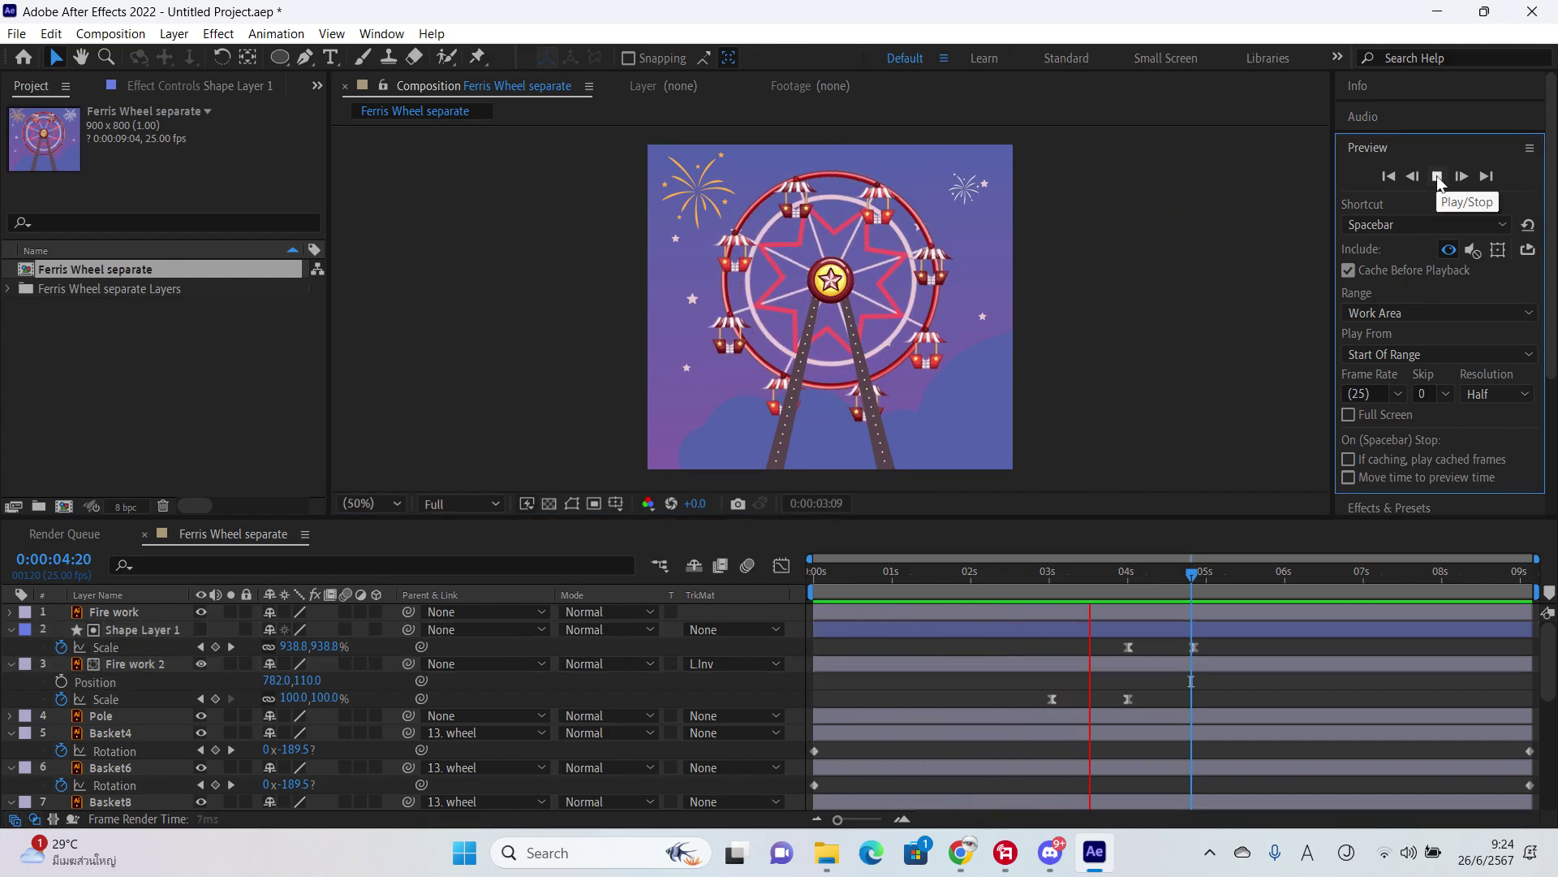
{"action": "left_click", "coordinate": [1436, 177]}
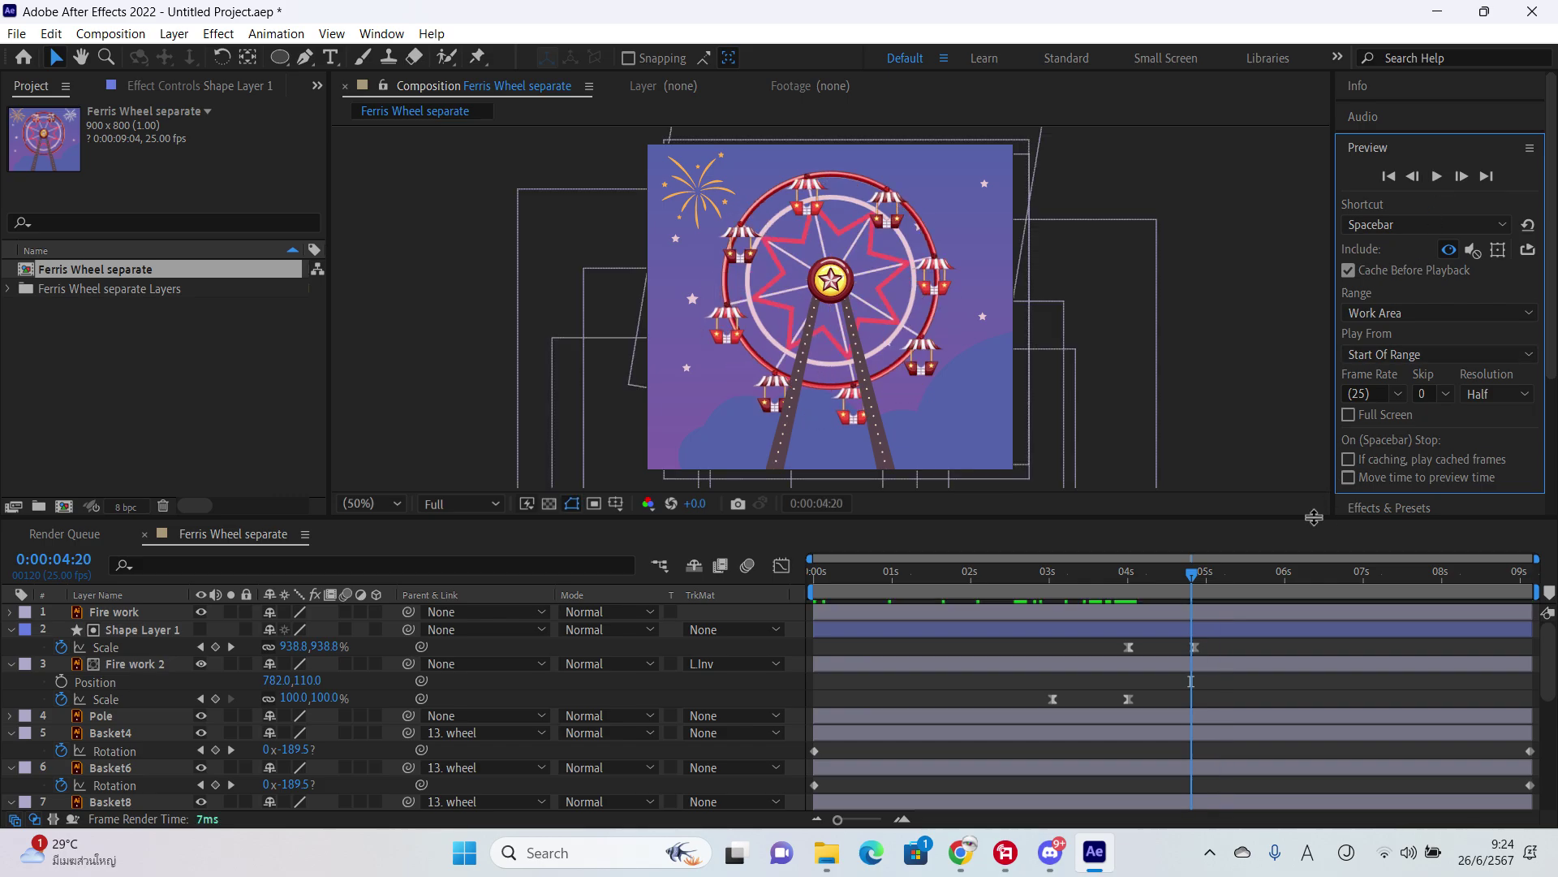
Step: Select the Scale keyframes of Shape Layer 1 and Fire work 2 together
{"action": "left_click_drag", "start_coordinate": [1224, 639], "coordinate": [1049, 704]}
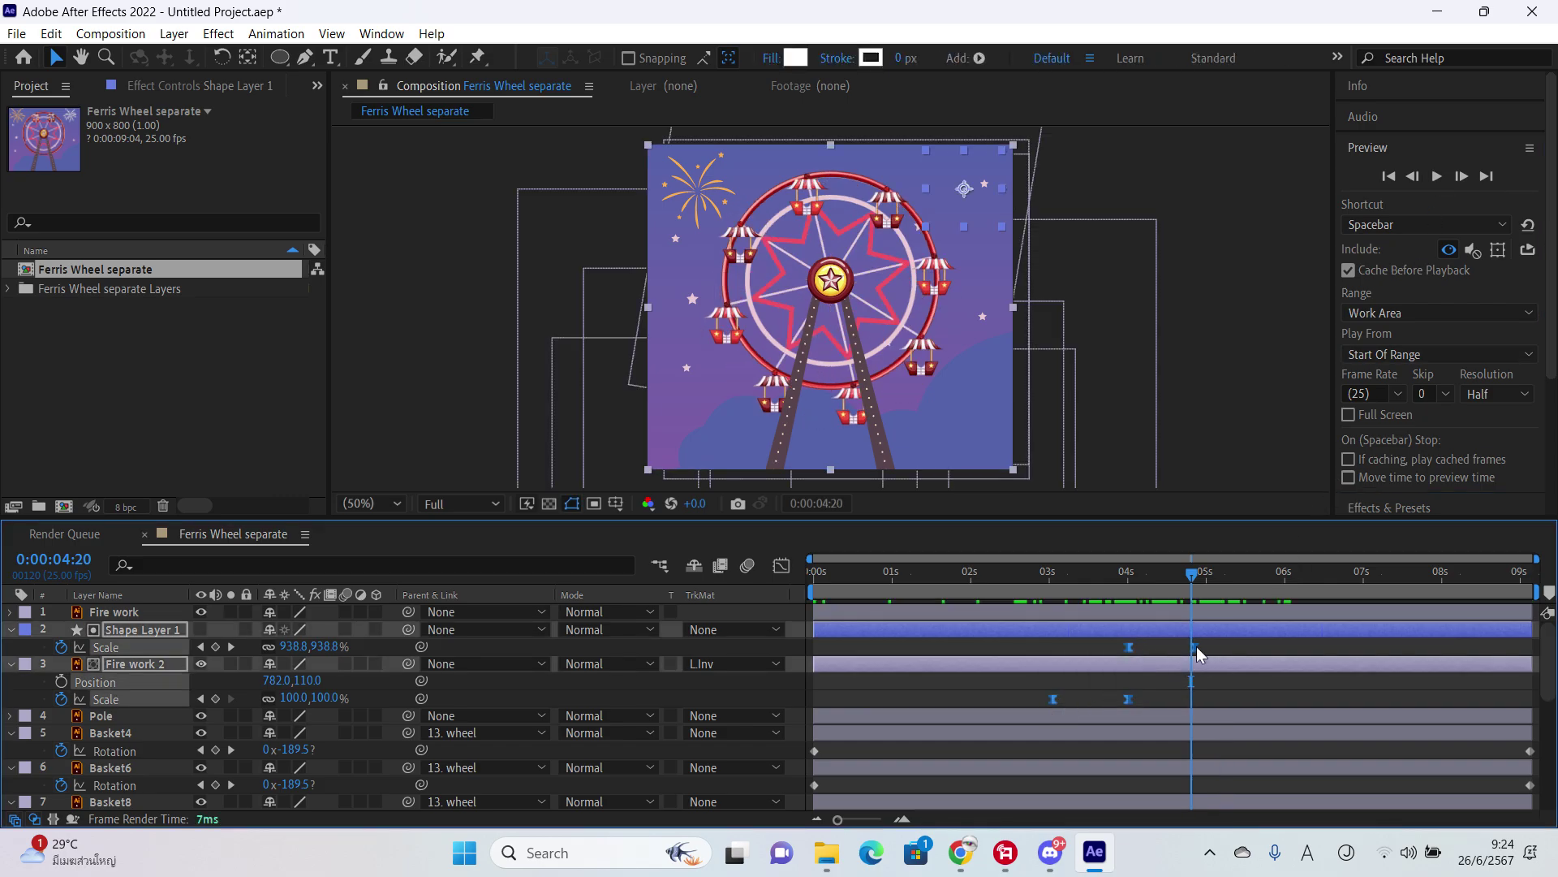
Step: Tighten the Scale keyframes of Shape Layer 1 and Fire work 2 so the last one falls at 0:00:03:21, and preview the animation
{"action": "left_click_drag", "start_coordinate": [1195, 647], "coordinate": [1140, 656]}
{"action": "key", "text": "space"}
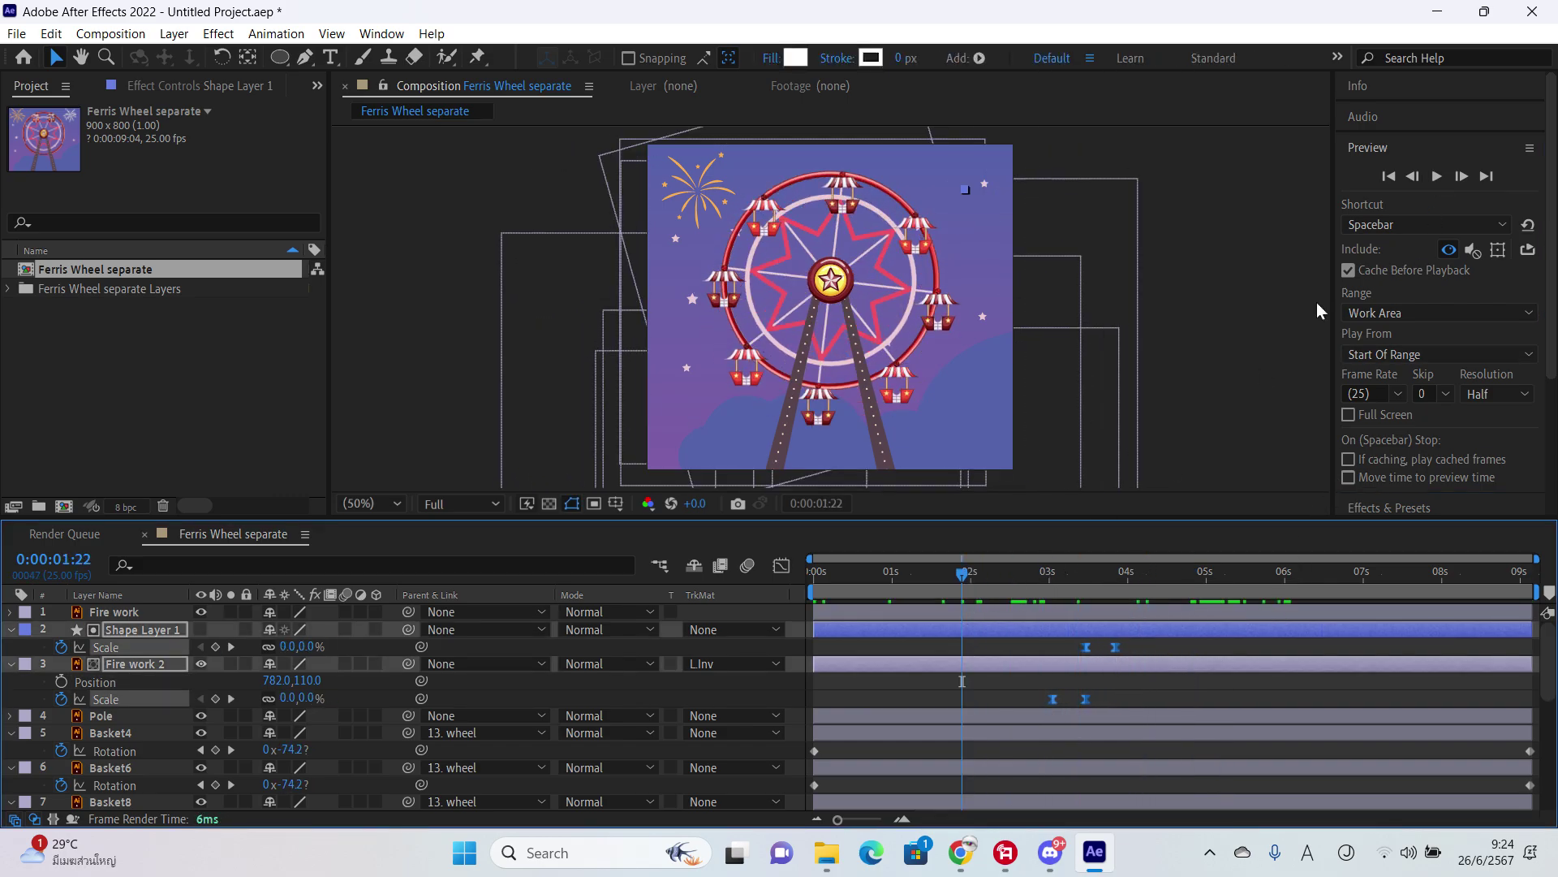
{"action": "left_click", "coordinate": [1436, 177]}
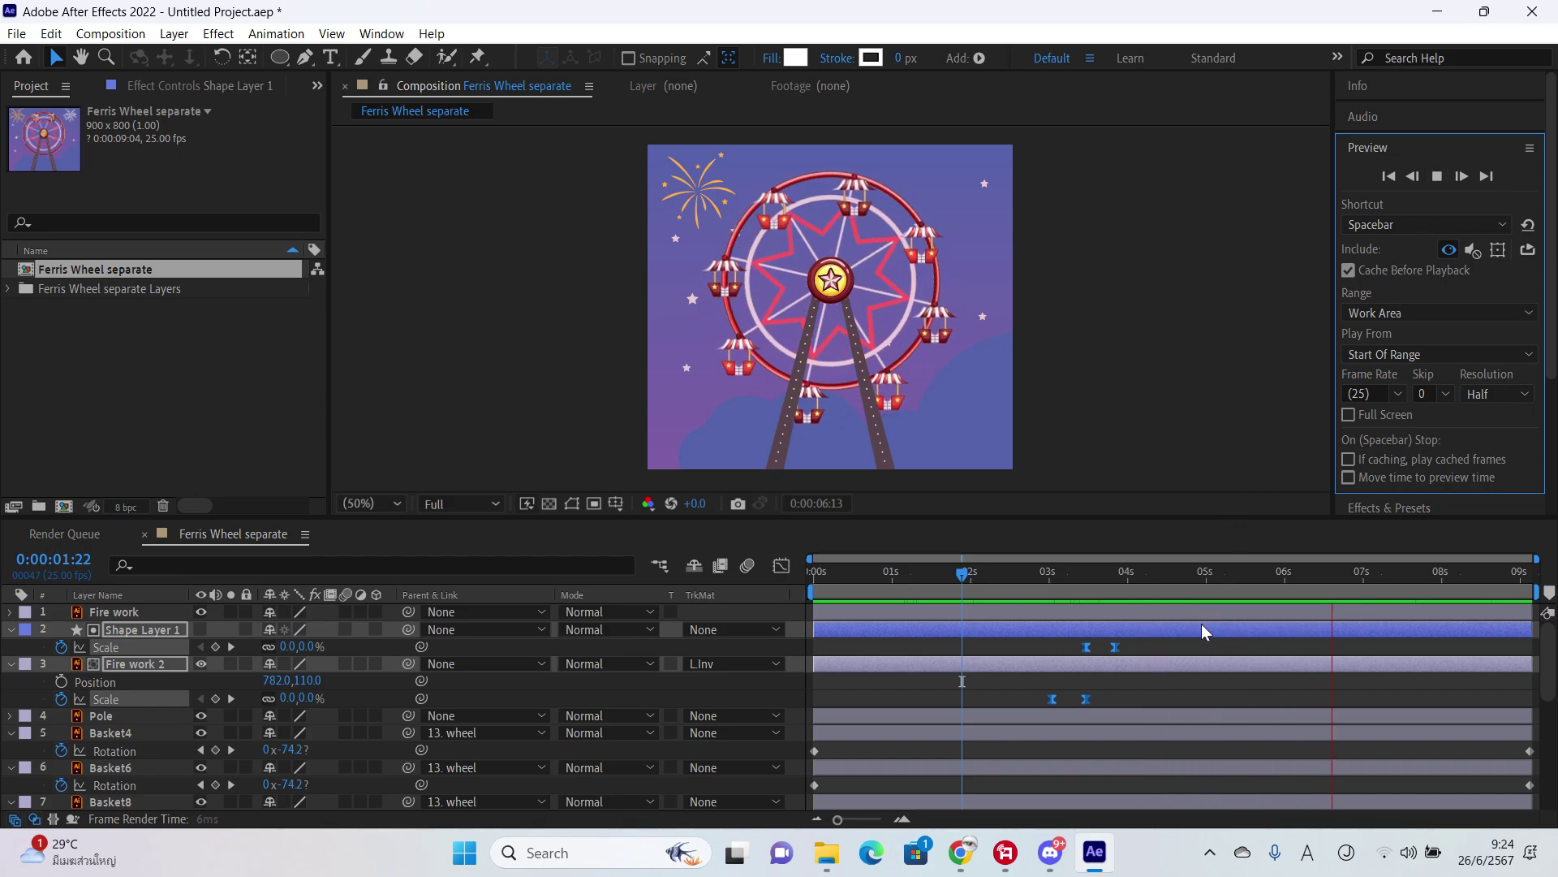
{"action": "left_click", "coordinate": [1188, 648]}
{"action": "key", "text": "space"}
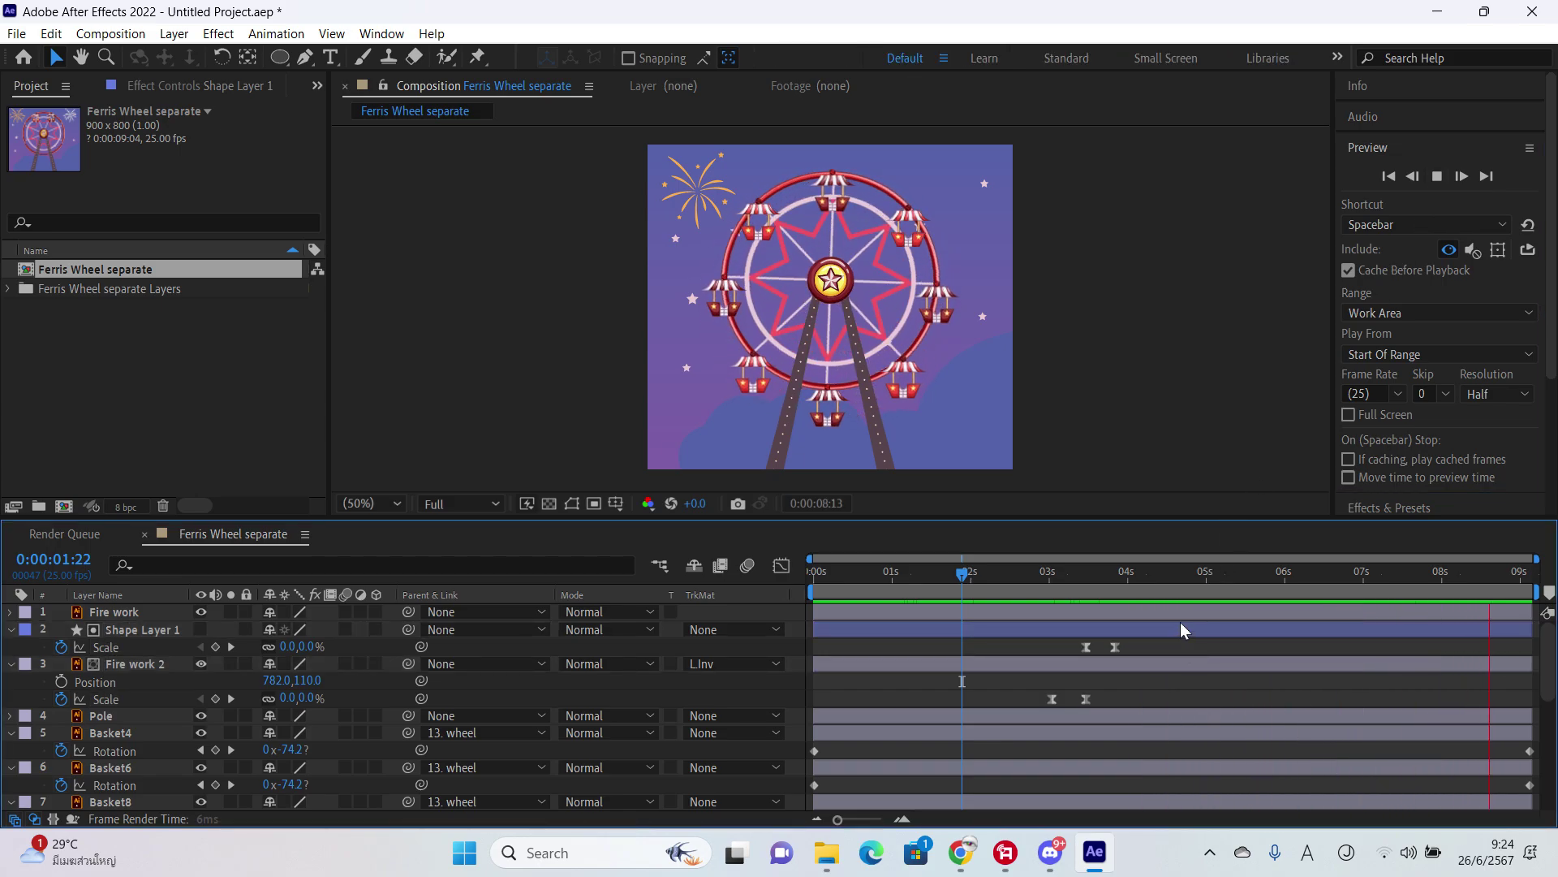
{"action": "left_click", "coordinate": [1437, 176]}
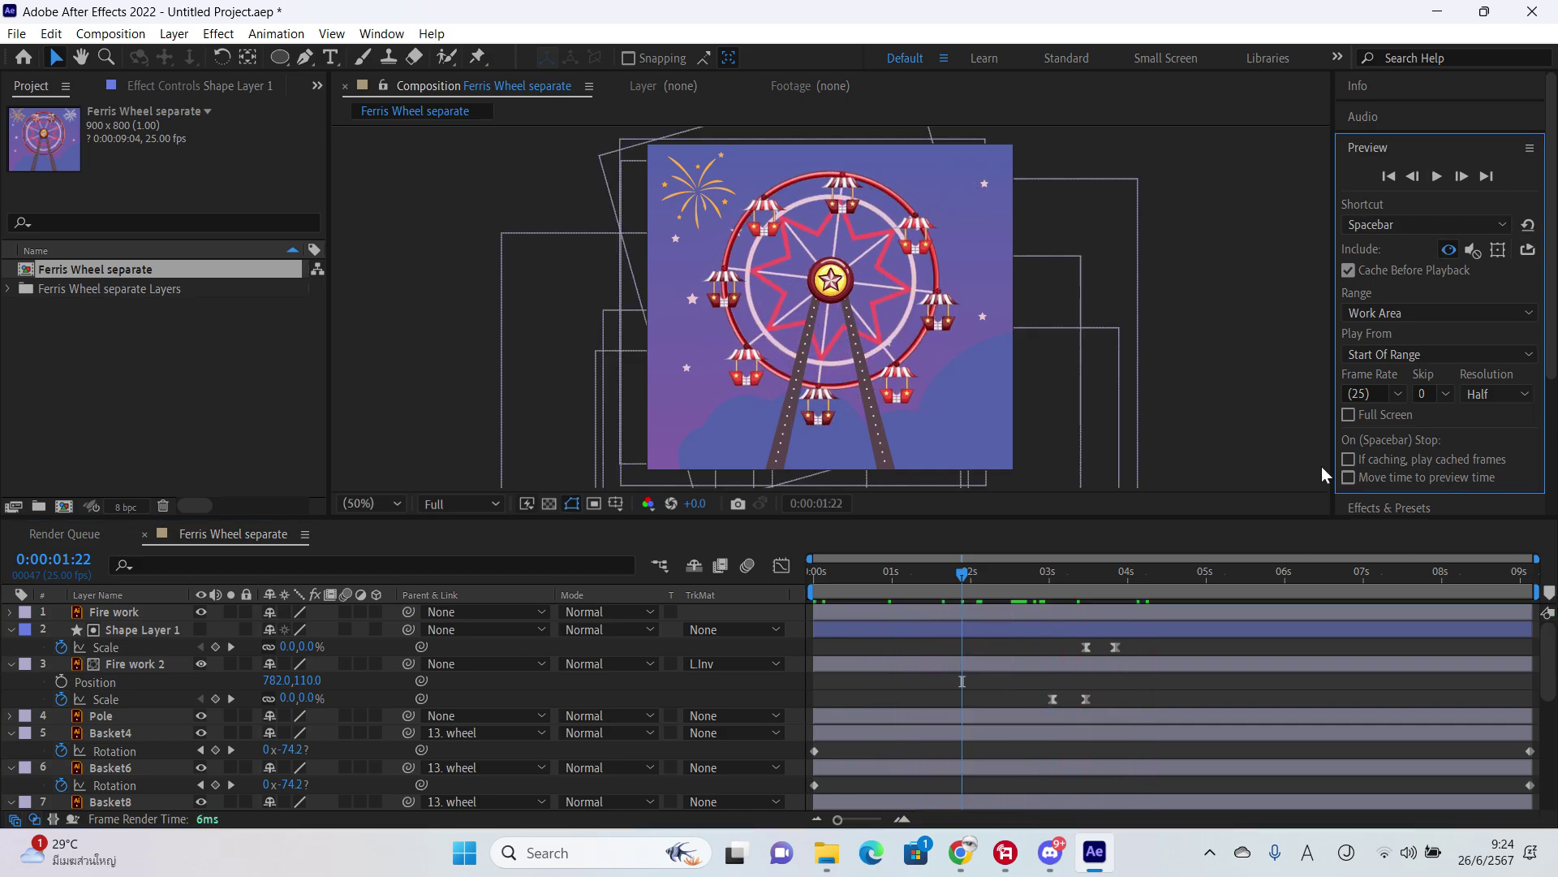
Step: Move the Fire work layer's anchor point to the centre of its orange firework burst
{"action": "left_click", "coordinate": [1161, 630]}
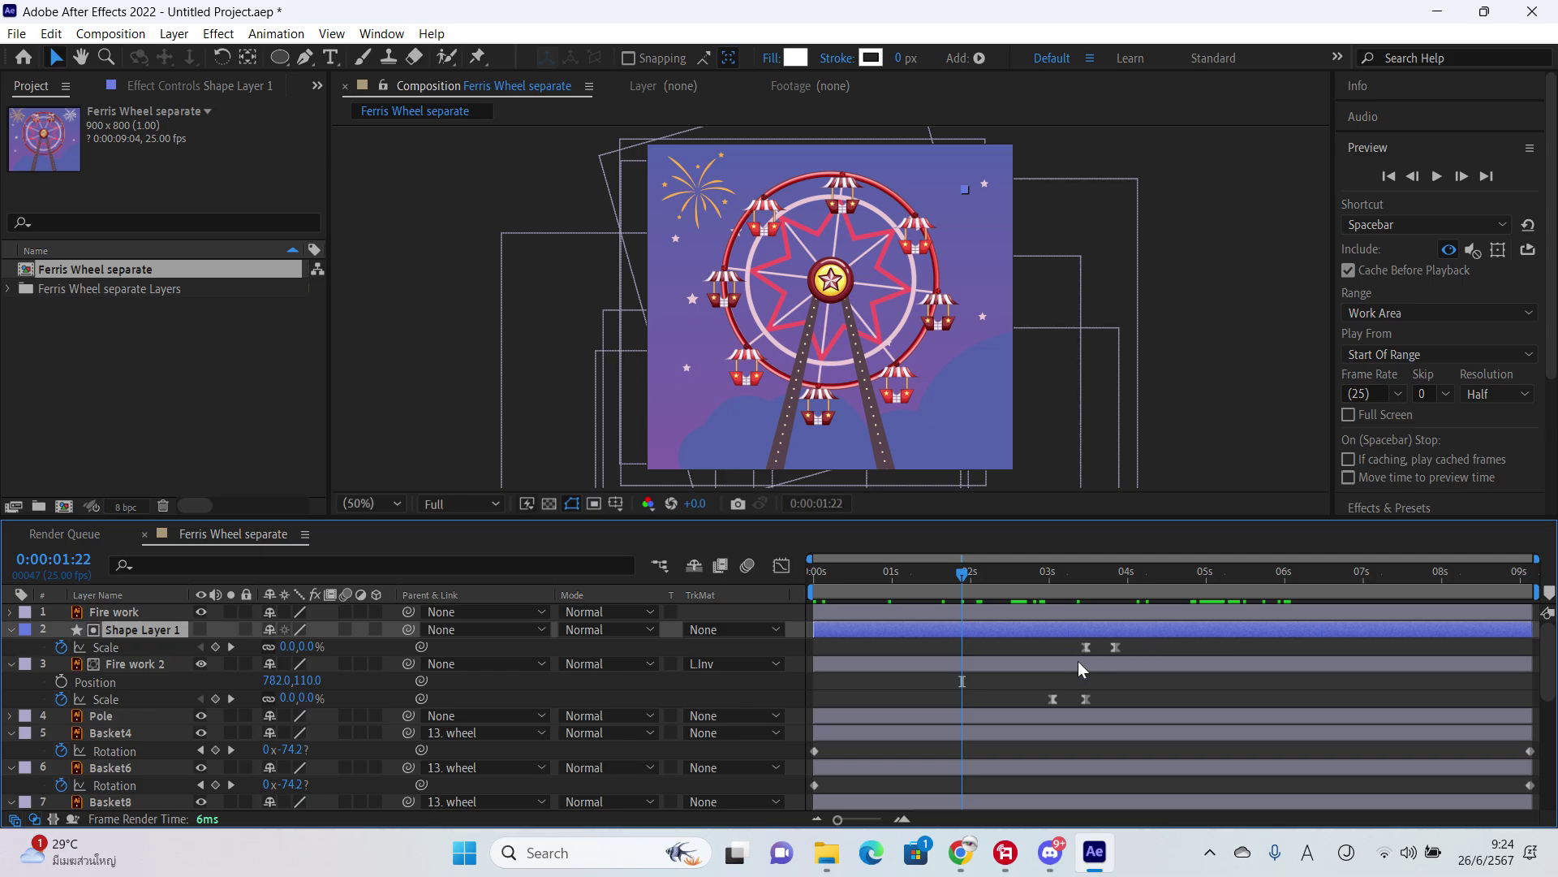
{"action": "left_click", "coordinate": [1078, 612]}
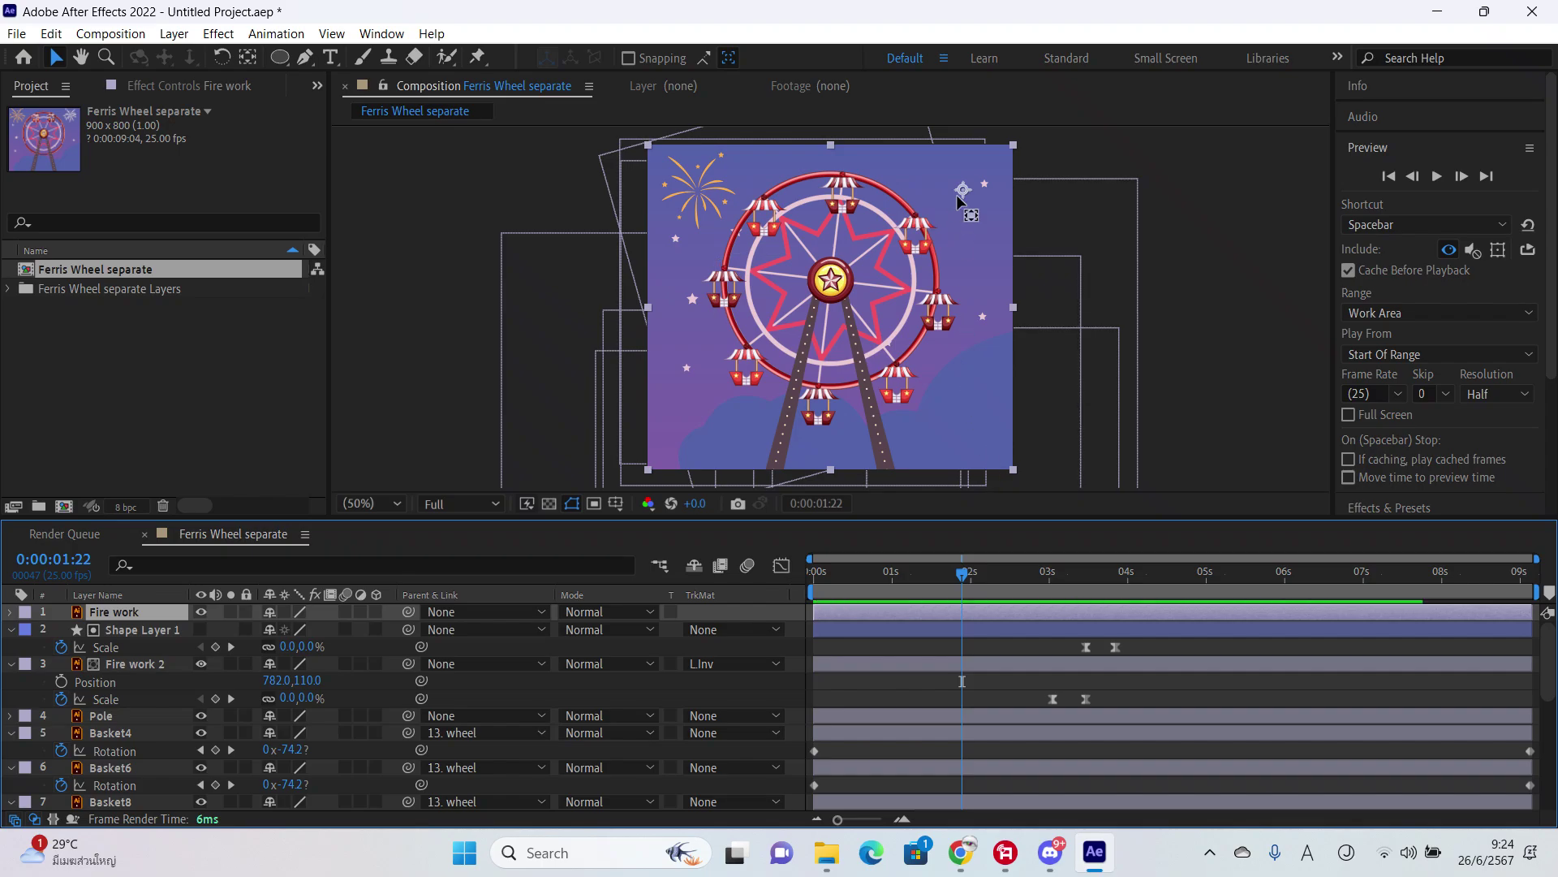
{"action": "key", "text": "y"}
{"action": "left_click_drag", "start_coordinate": [963, 190], "coordinate": [696, 190]}
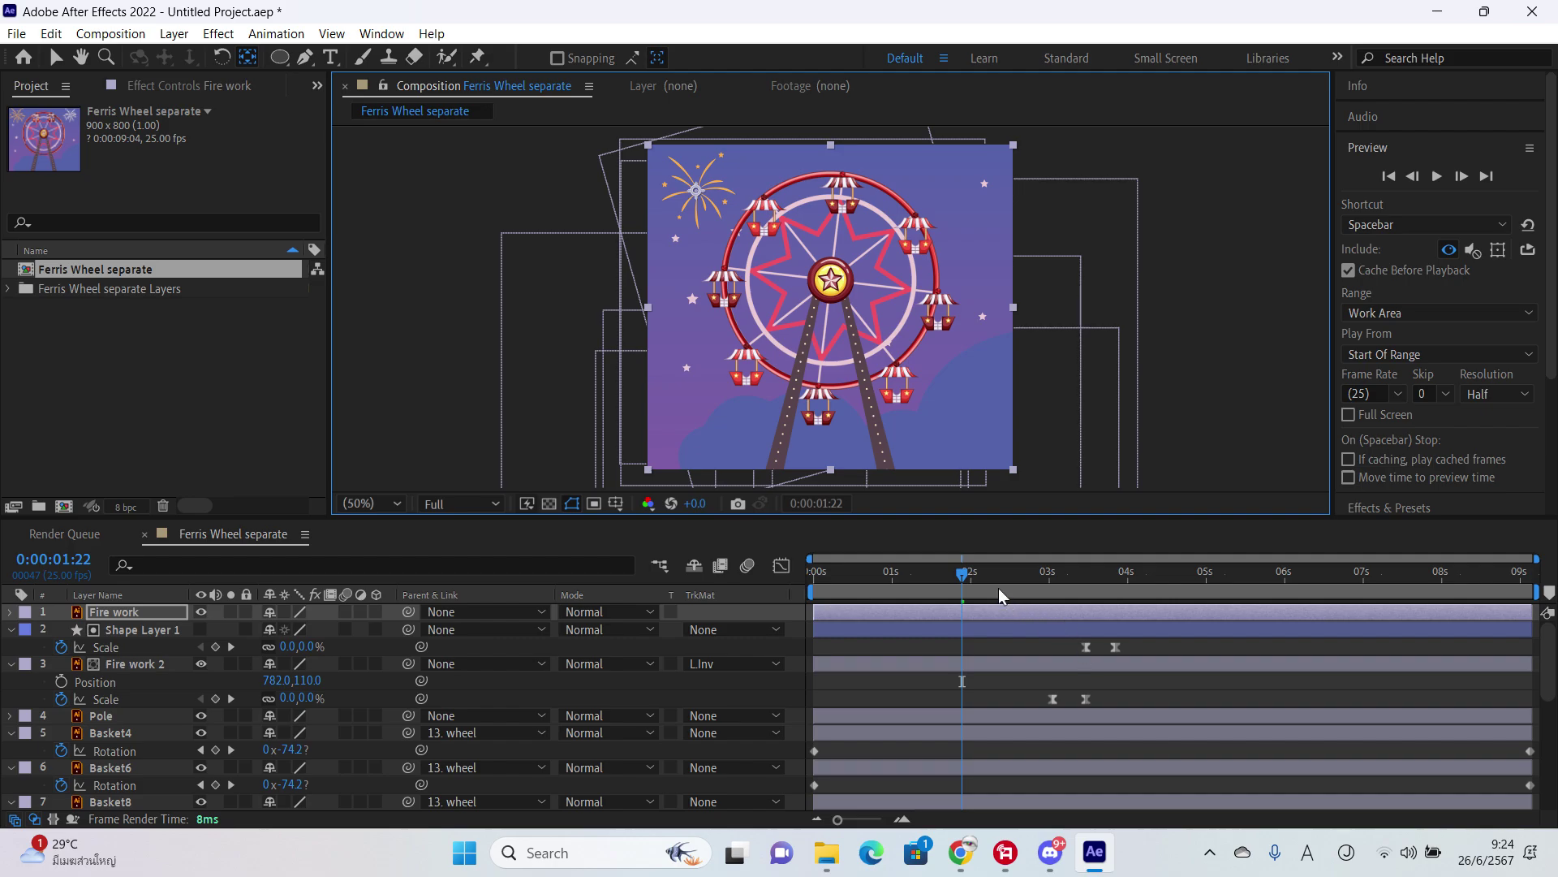
Step: Duplicate Shape Layer 1 and place the copy above the Fire work layer
{"action": "left_click_drag", "start_coordinate": [998, 588], "coordinate": [1124, 602]}
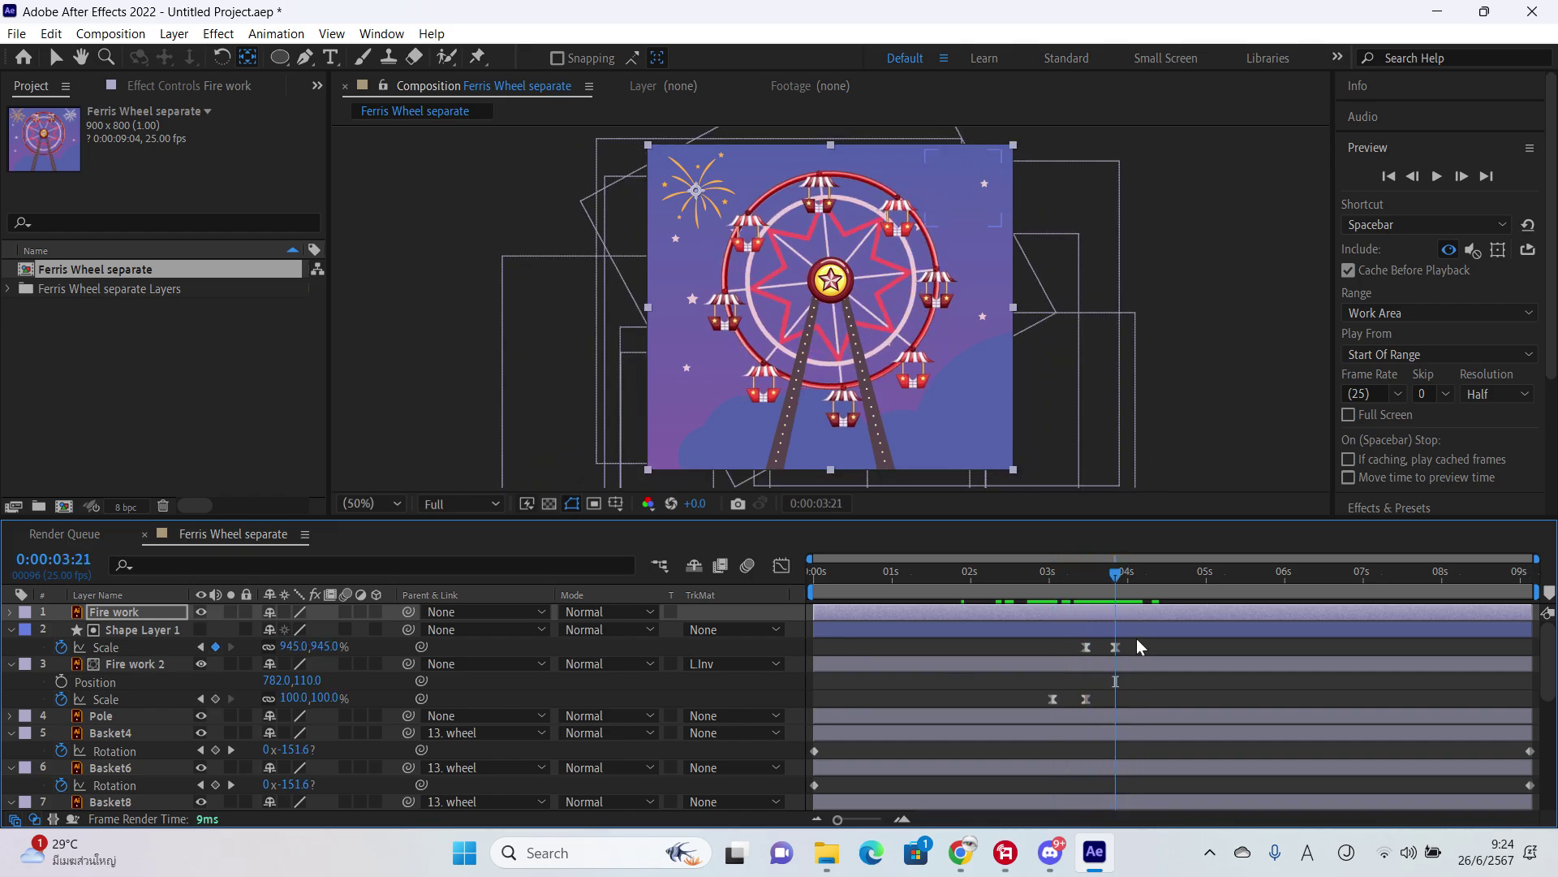
{"action": "left_click", "coordinate": [1139, 650]}
{"action": "left_click", "coordinate": [1129, 632]}
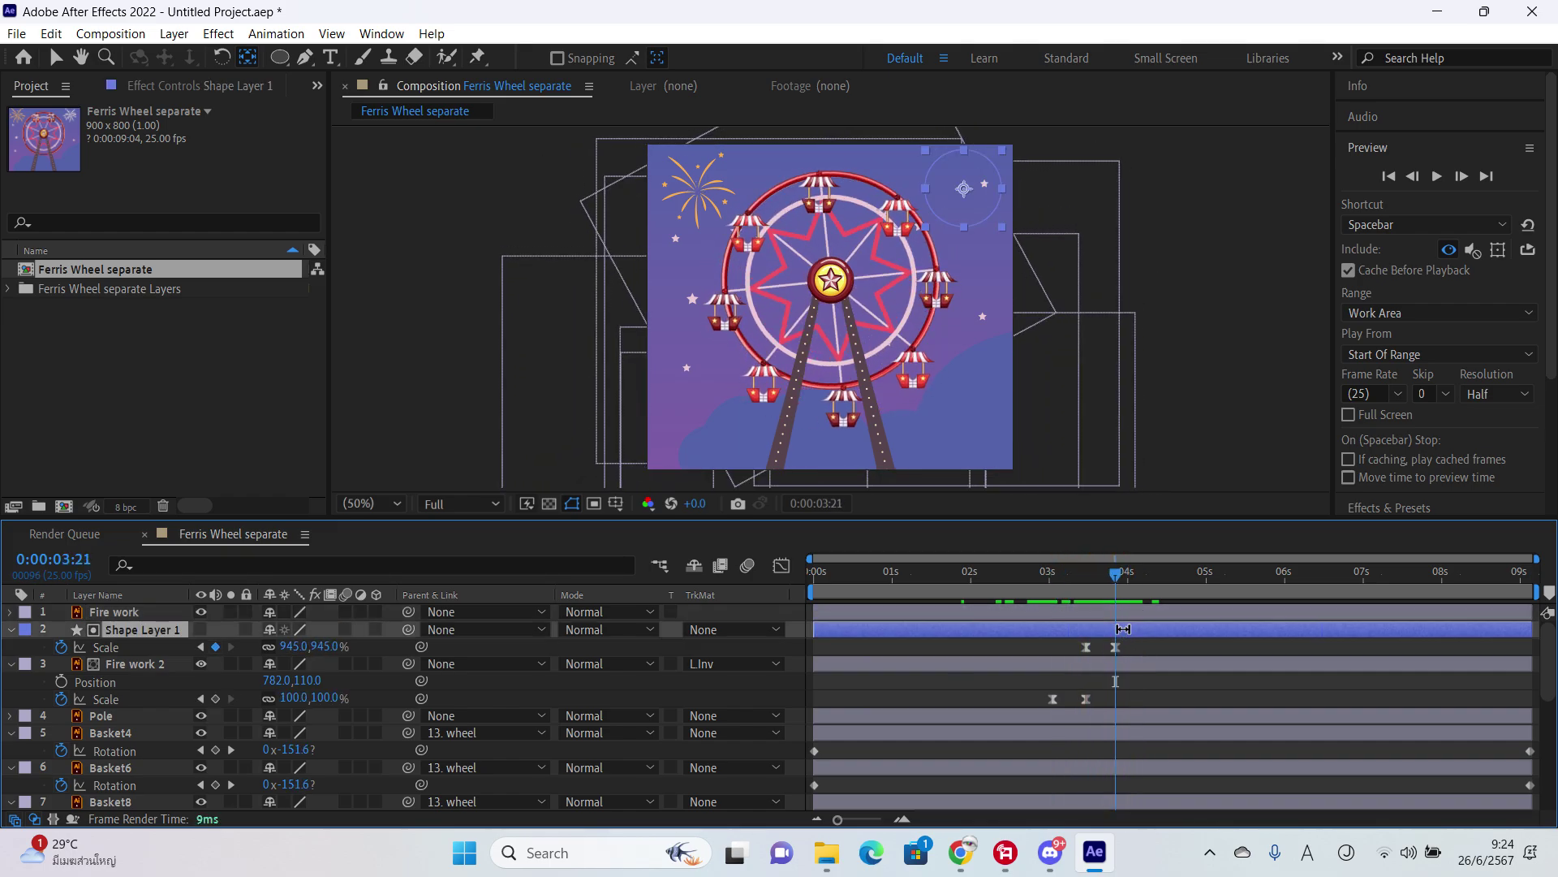
{"action": "key", "text": "ctrl+d"}
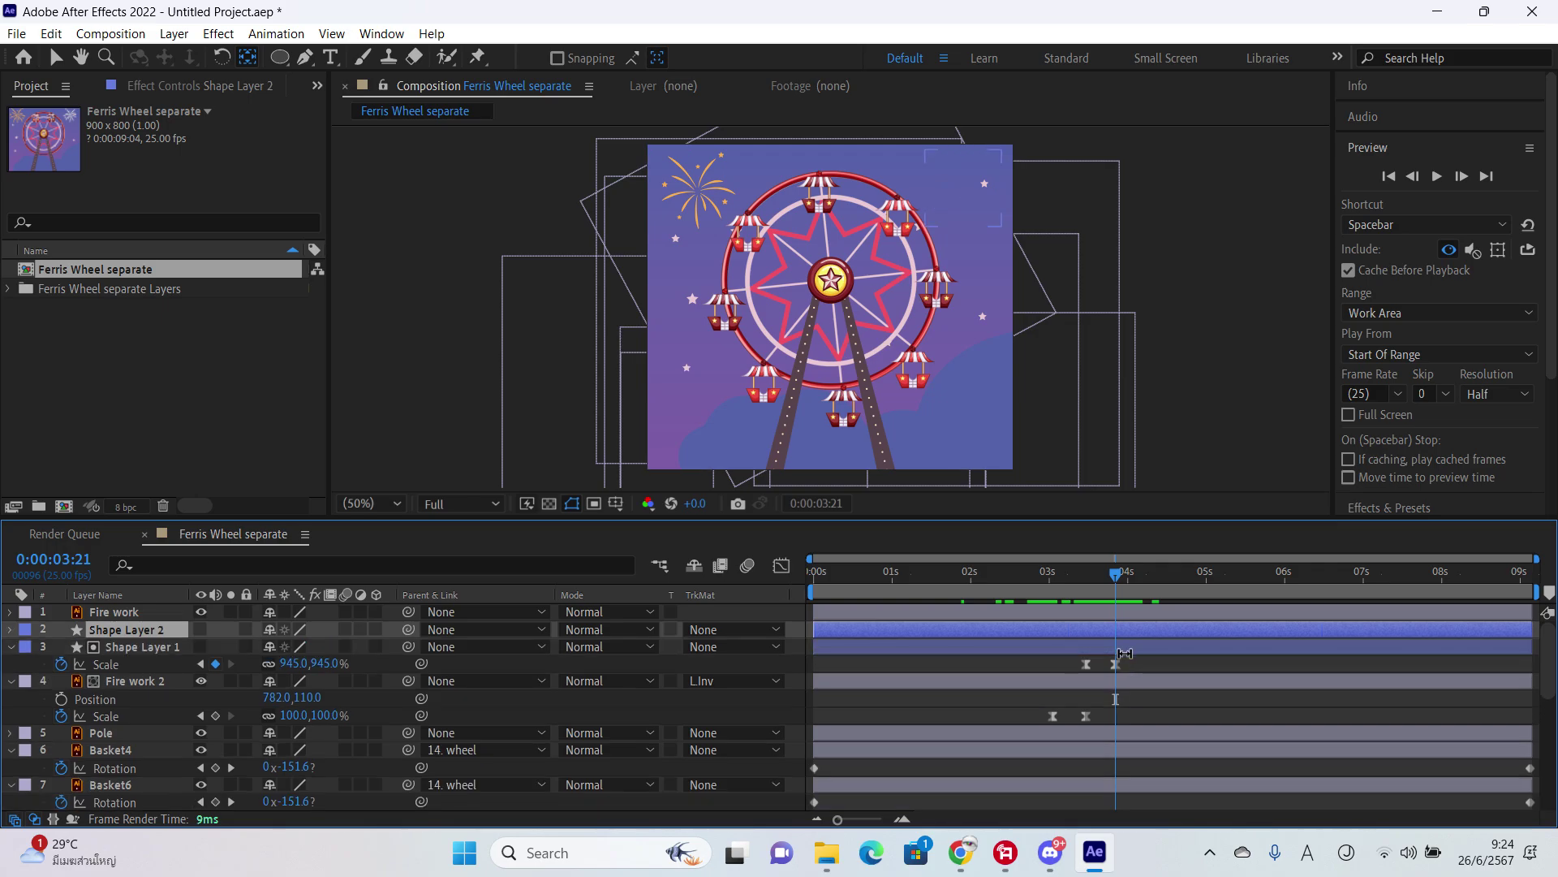
{"action": "left_click_drag", "start_coordinate": [156, 630], "coordinate": [158, 602]}
Step: Copy Fire work 2's Scale keyframes and paste them onto the Fire work layer starting at 0:00:04:19
{"action": "left_click", "coordinate": [1097, 631]}
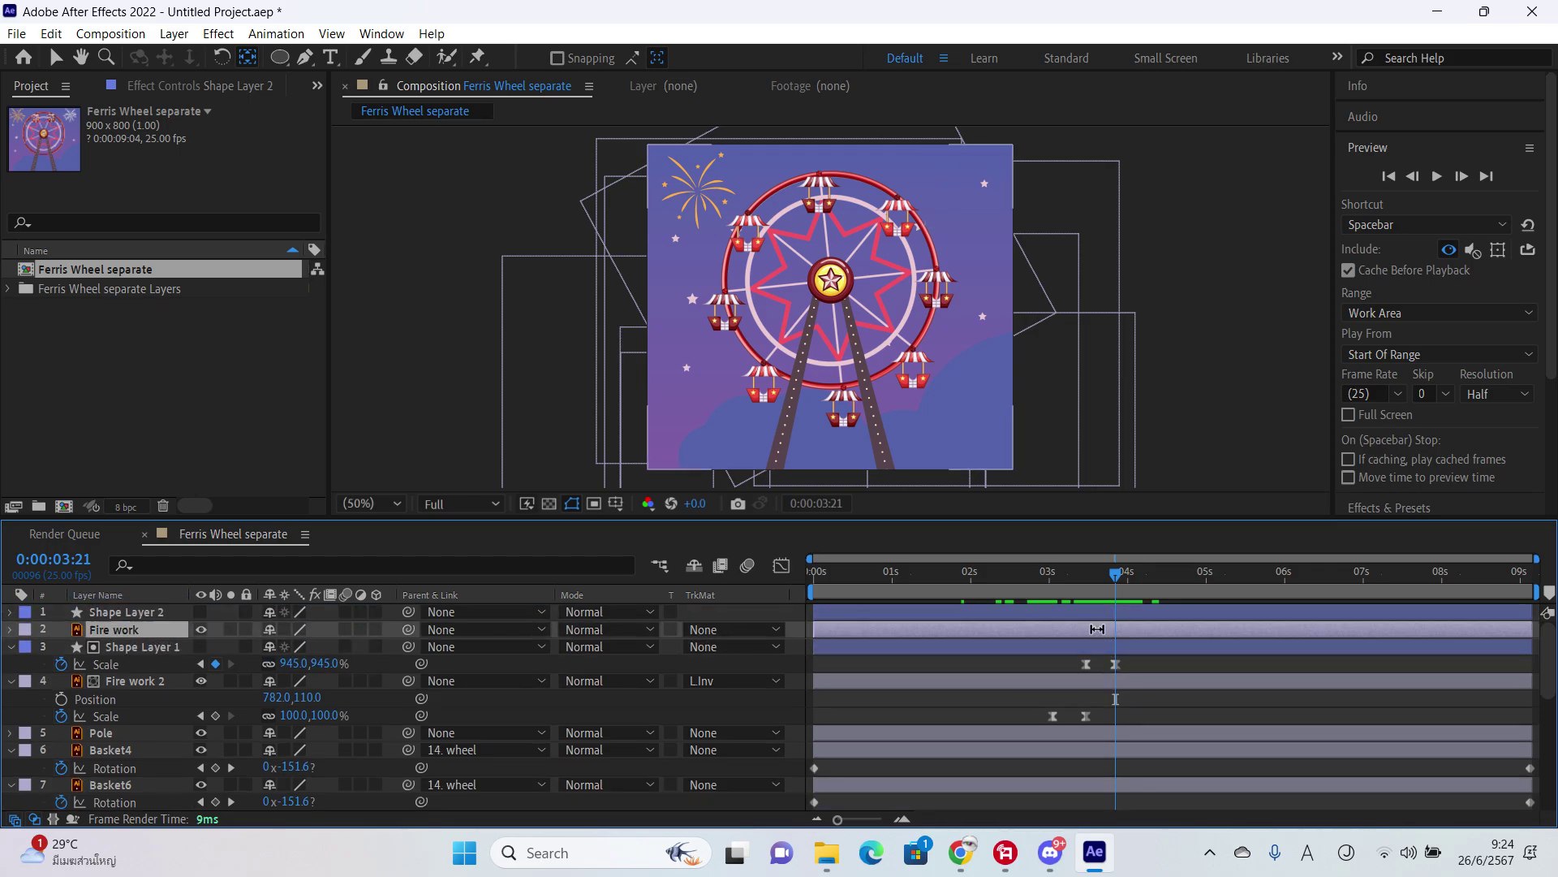
{"action": "key", "text": "s"}
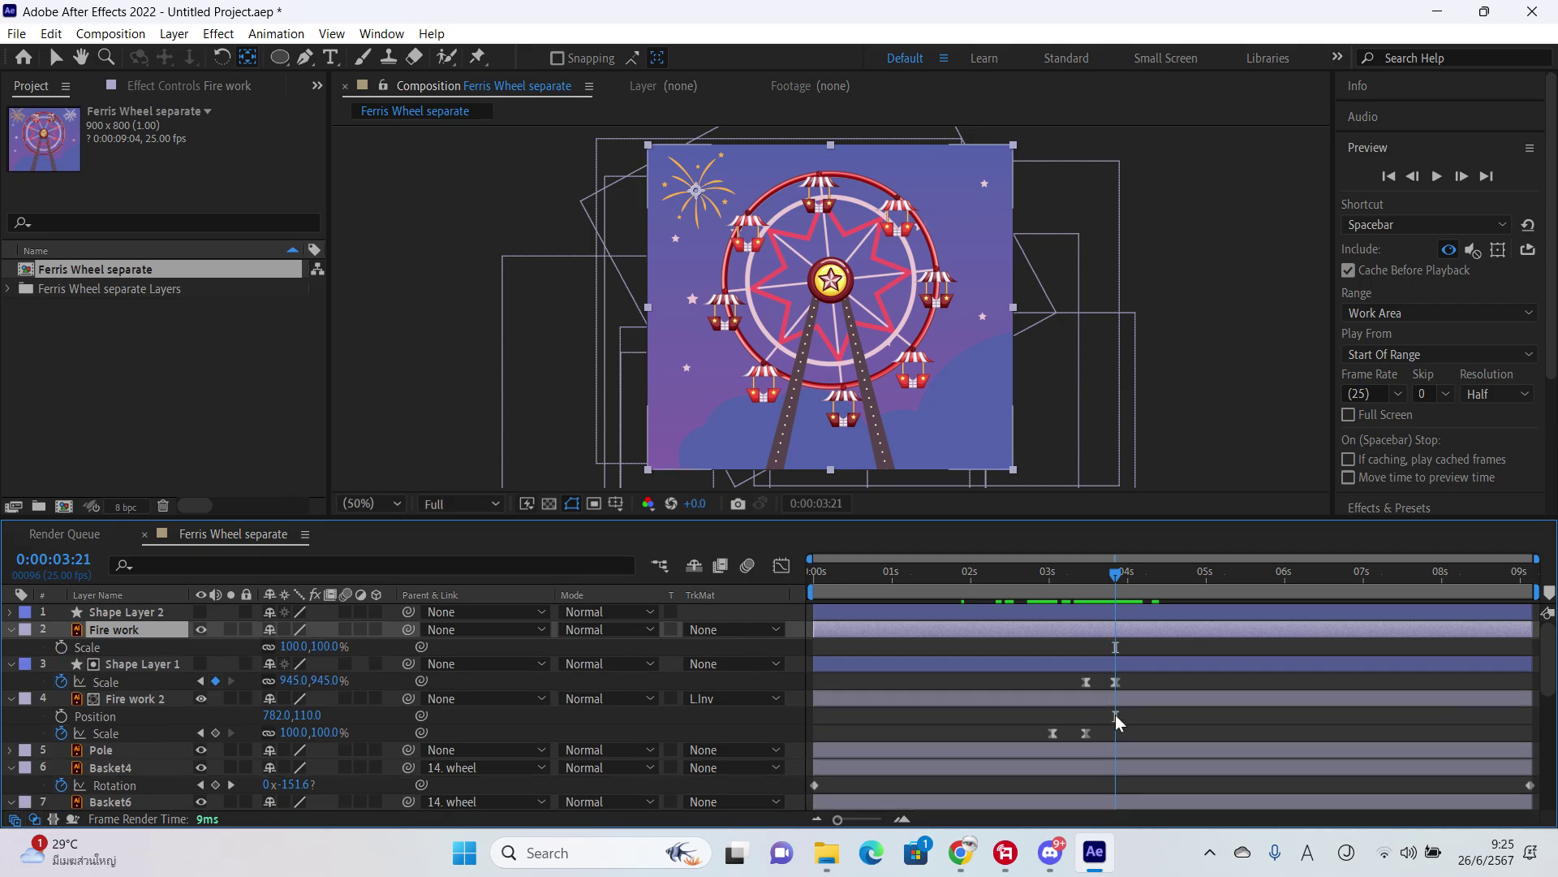
{"action": "left_click_drag", "start_coordinate": [1113, 730], "coordinate": [1039, 735]}
{"action": "left_click_drag", "start_coordinate": [1133, 575], "coordinate": [1188, 574]}
{"action": "key", "text": "ctrl+v"}
{"action": "key", "text": "ctrl+x"}
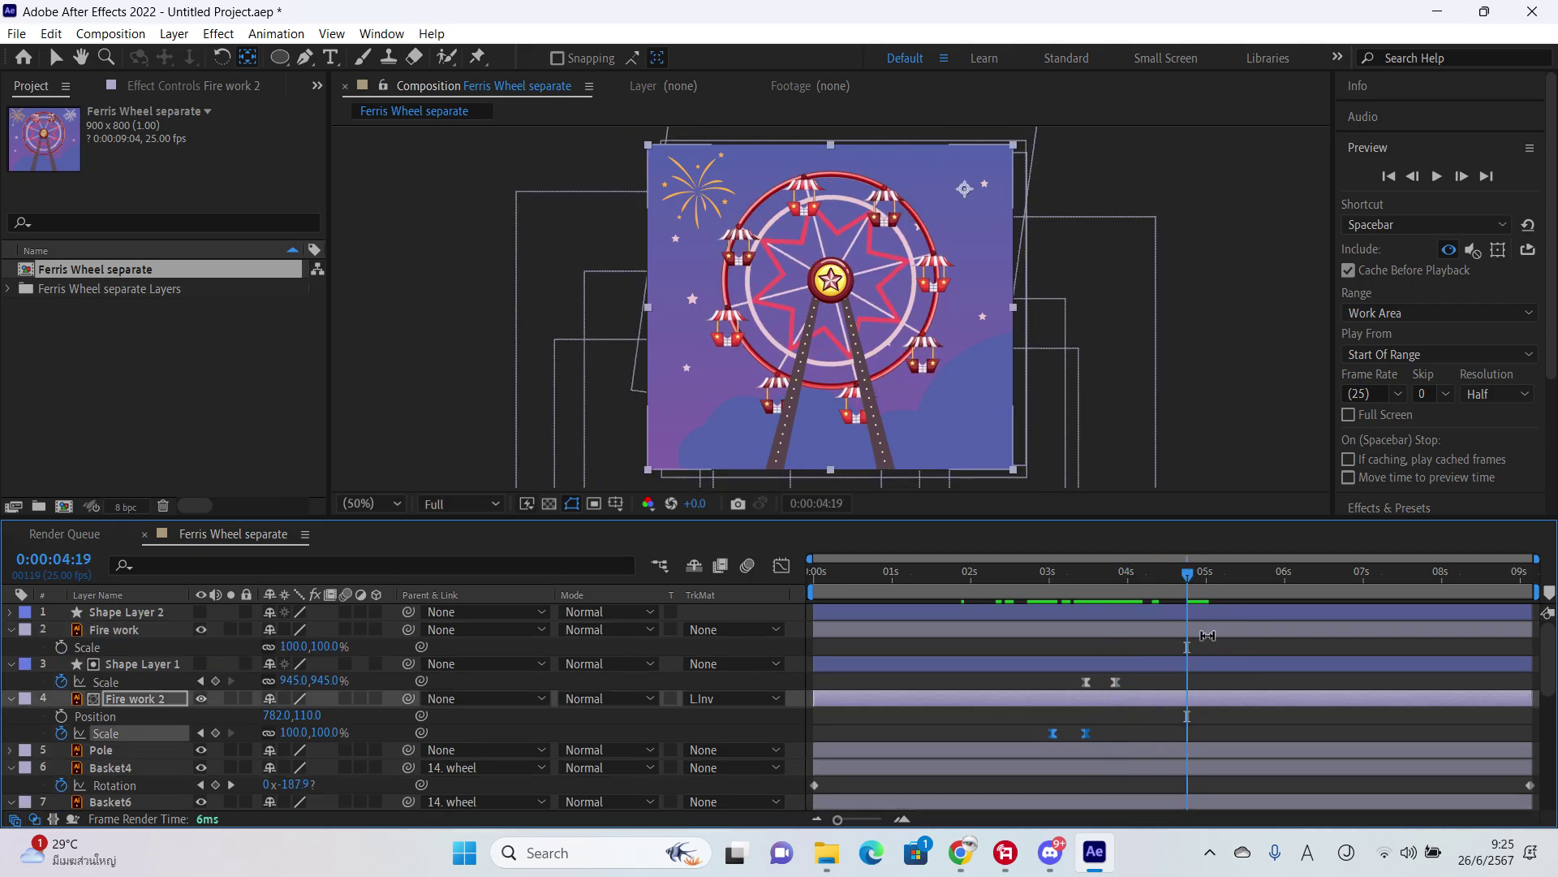
{"action": "left_click", "coordinate": [1233, 630]}
{"action": "key", "text": "ctrl+v"}
Step: Shift Shape Layer 2's Scale keyframes so the last one sits at about 0:00:05:17, and scrub through the result
{"action": "left_click", "coordinate": [1237, 612]}
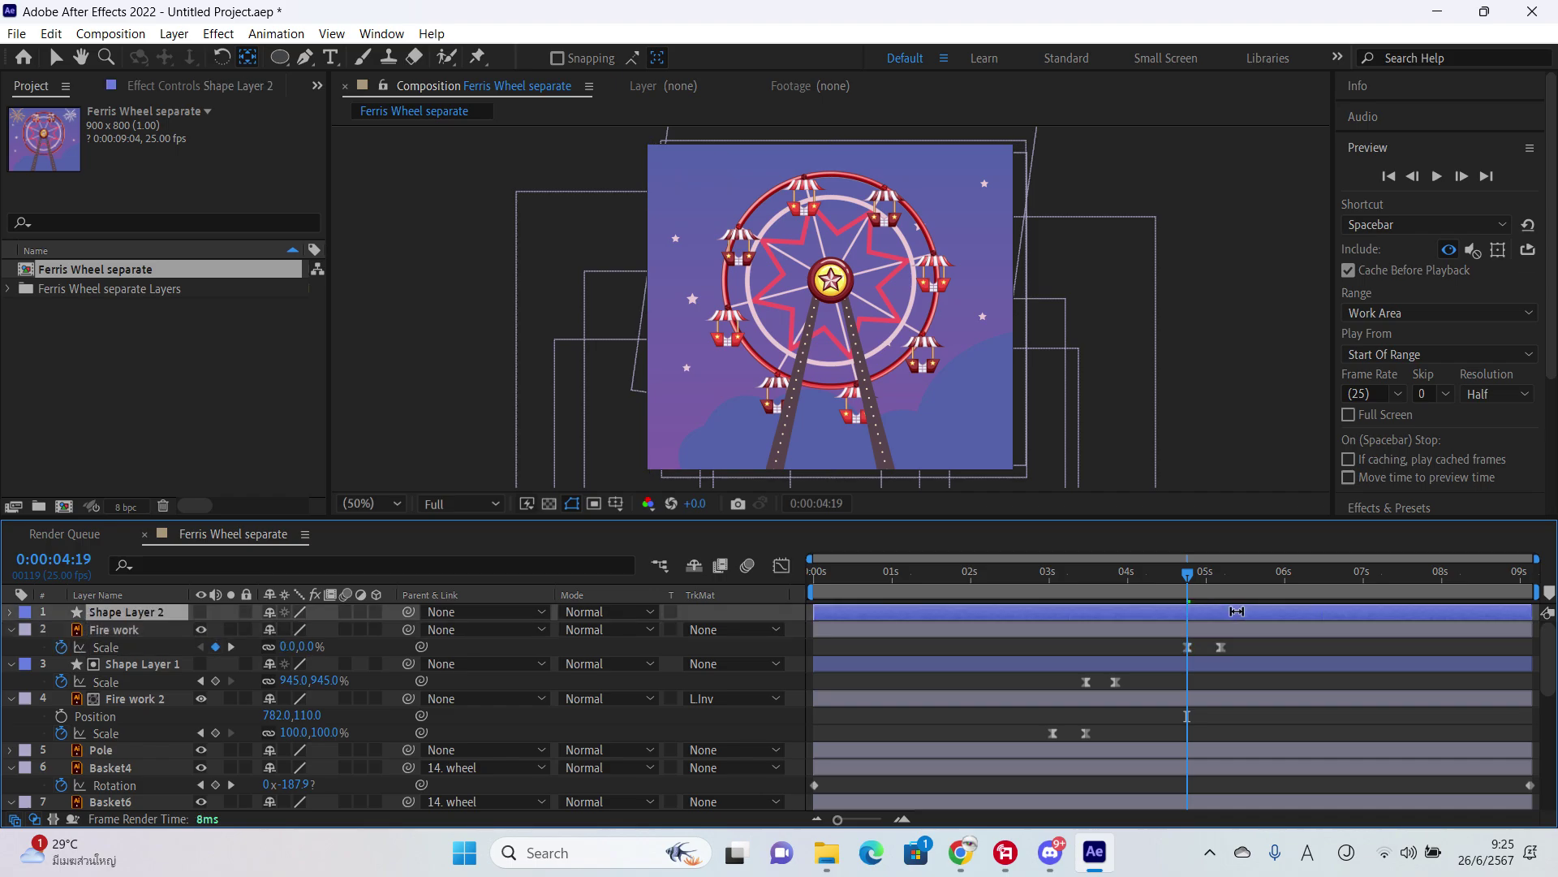
{"action": "key", "text": "u"}
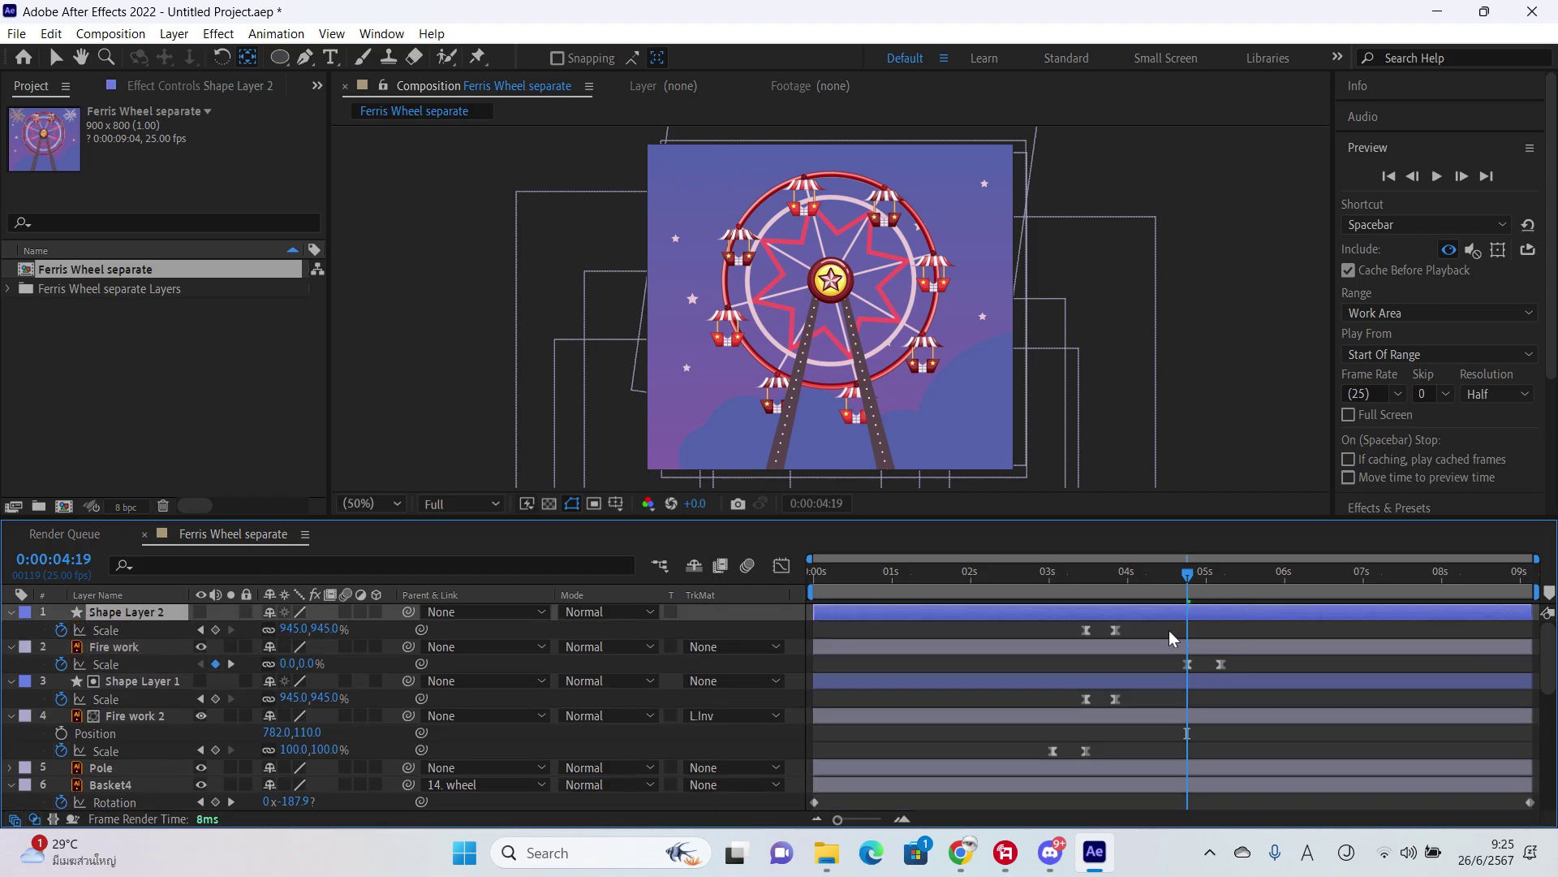
{"action": "left_click_drag", "start_coordinate": [1135, 631], "coordinate": [1232, 639]}
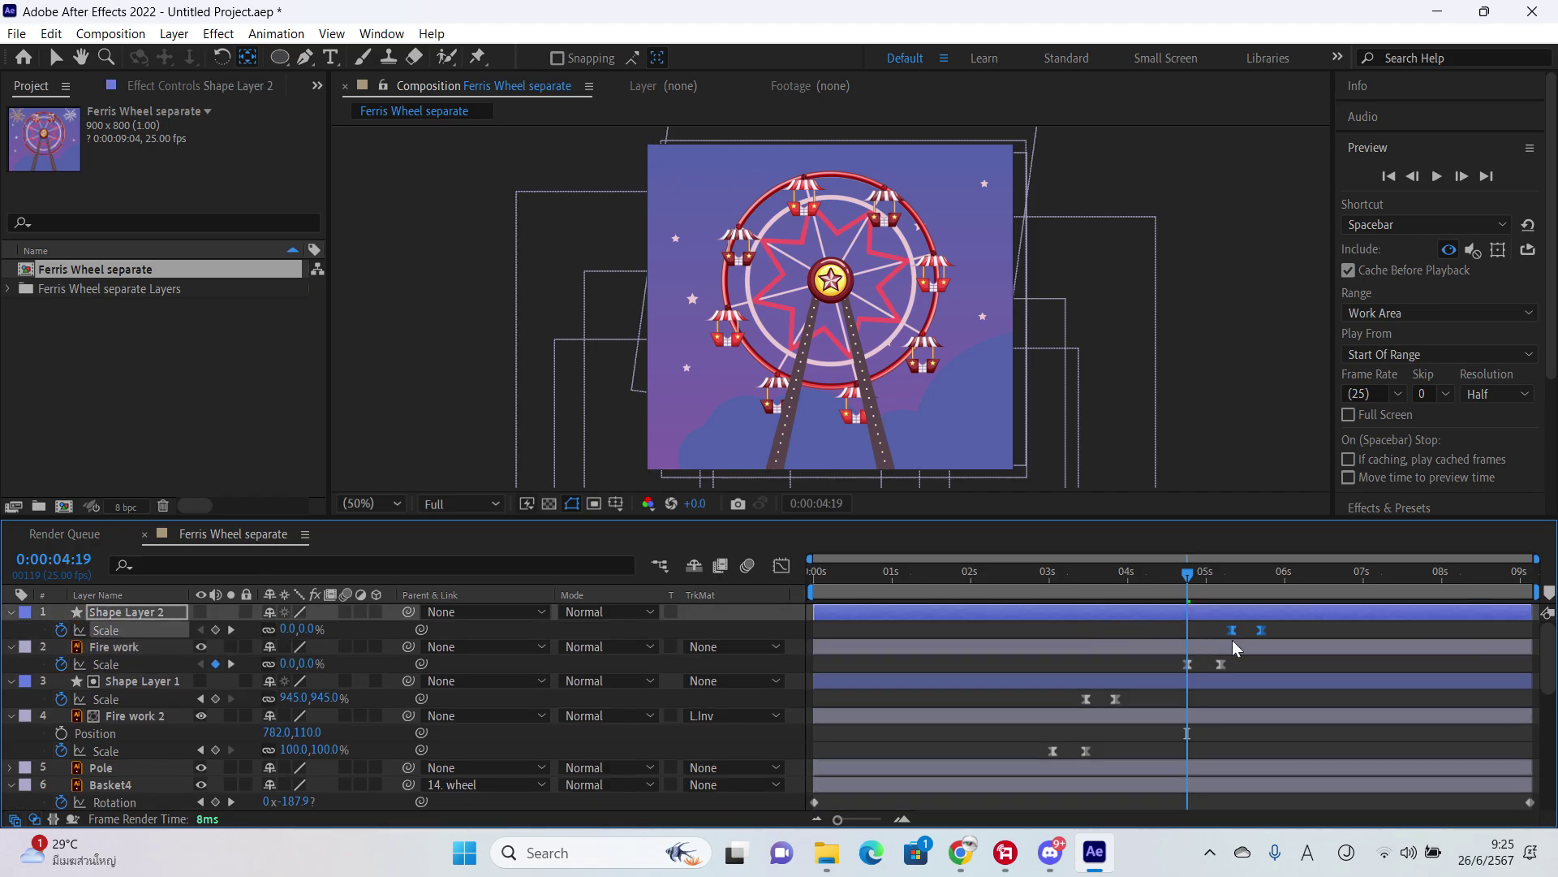
{"action": "left_click", "coordinate": [1208, 630]}
{"action": "left_click_drag", "start_coordinate": [1201, 584], "coordinate": [1261, 582]}
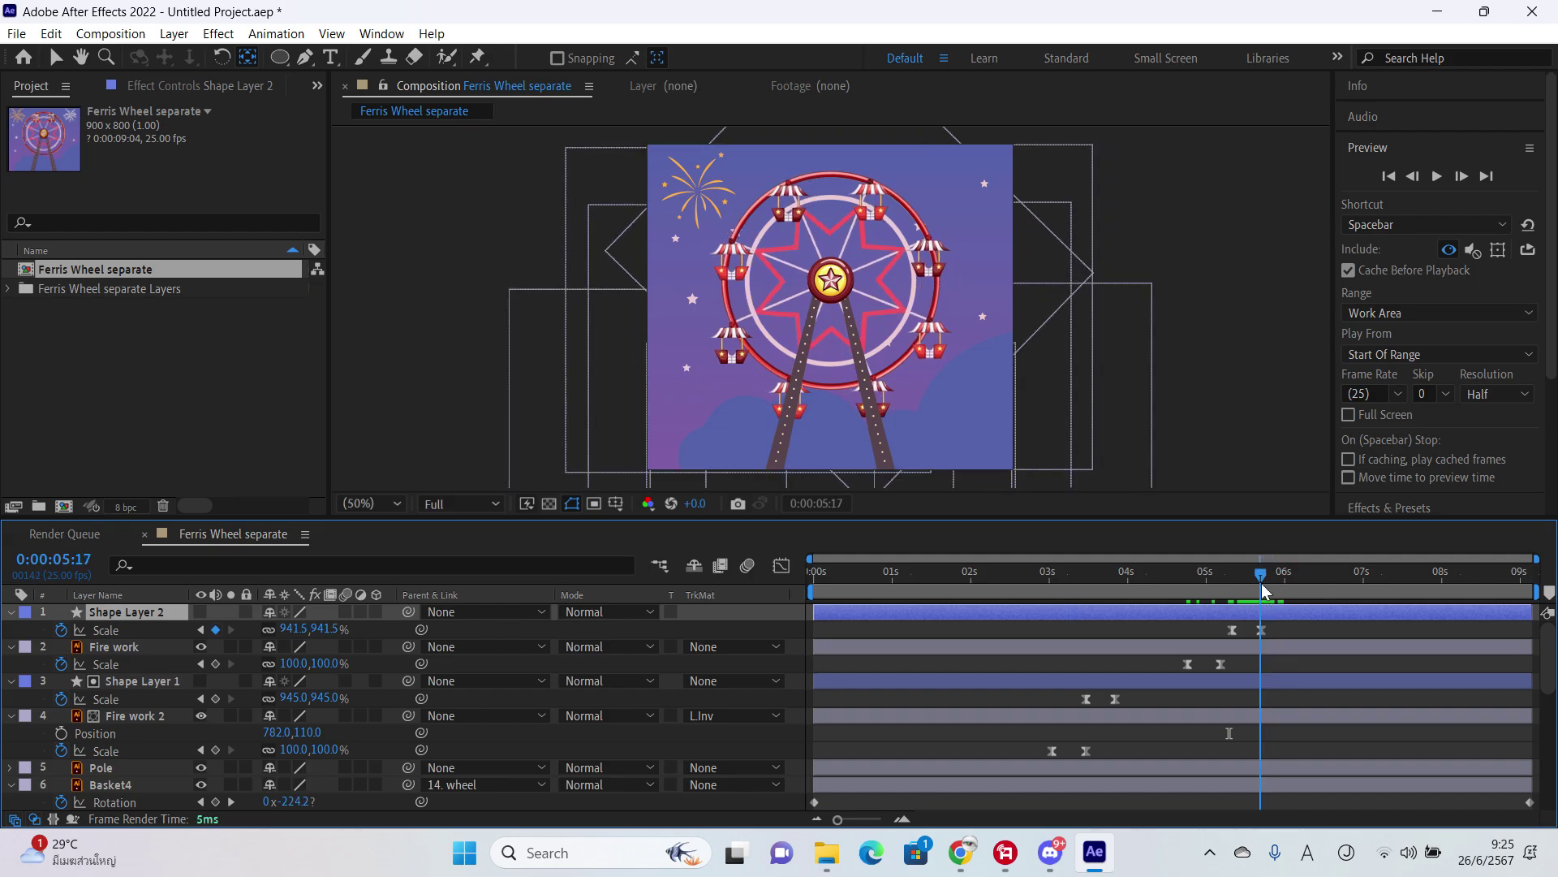
Step: Delete Shape Layer 2 from the composition
{"action": "left_click", "coordinate": [1121, 633]}
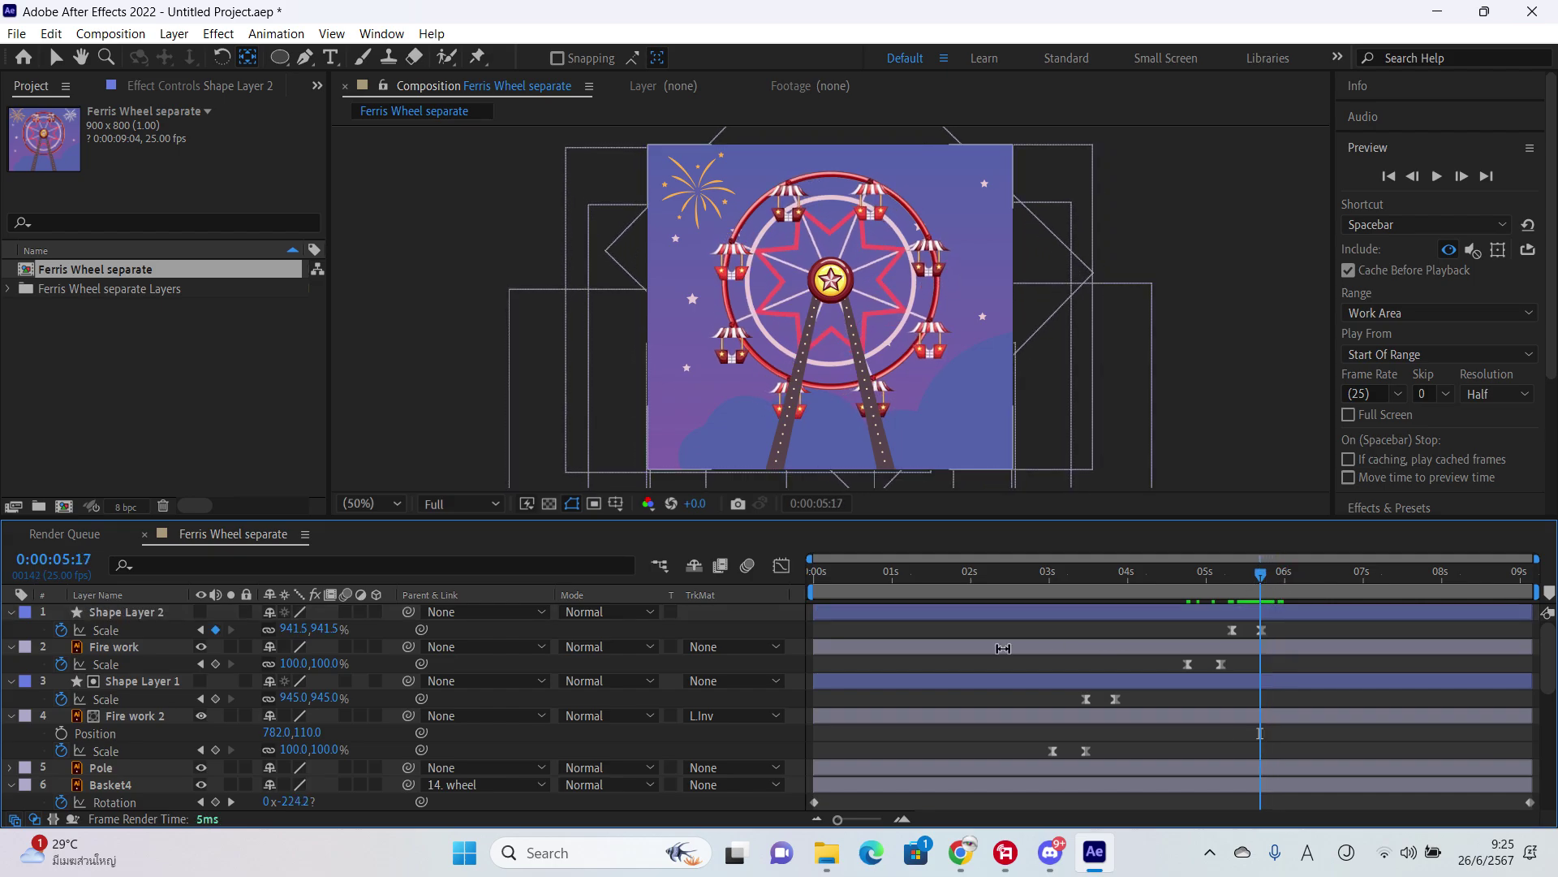
{"action": "left_click", "coordinate": [1059, 615]}
{"action": "key", "text": "Delete"}
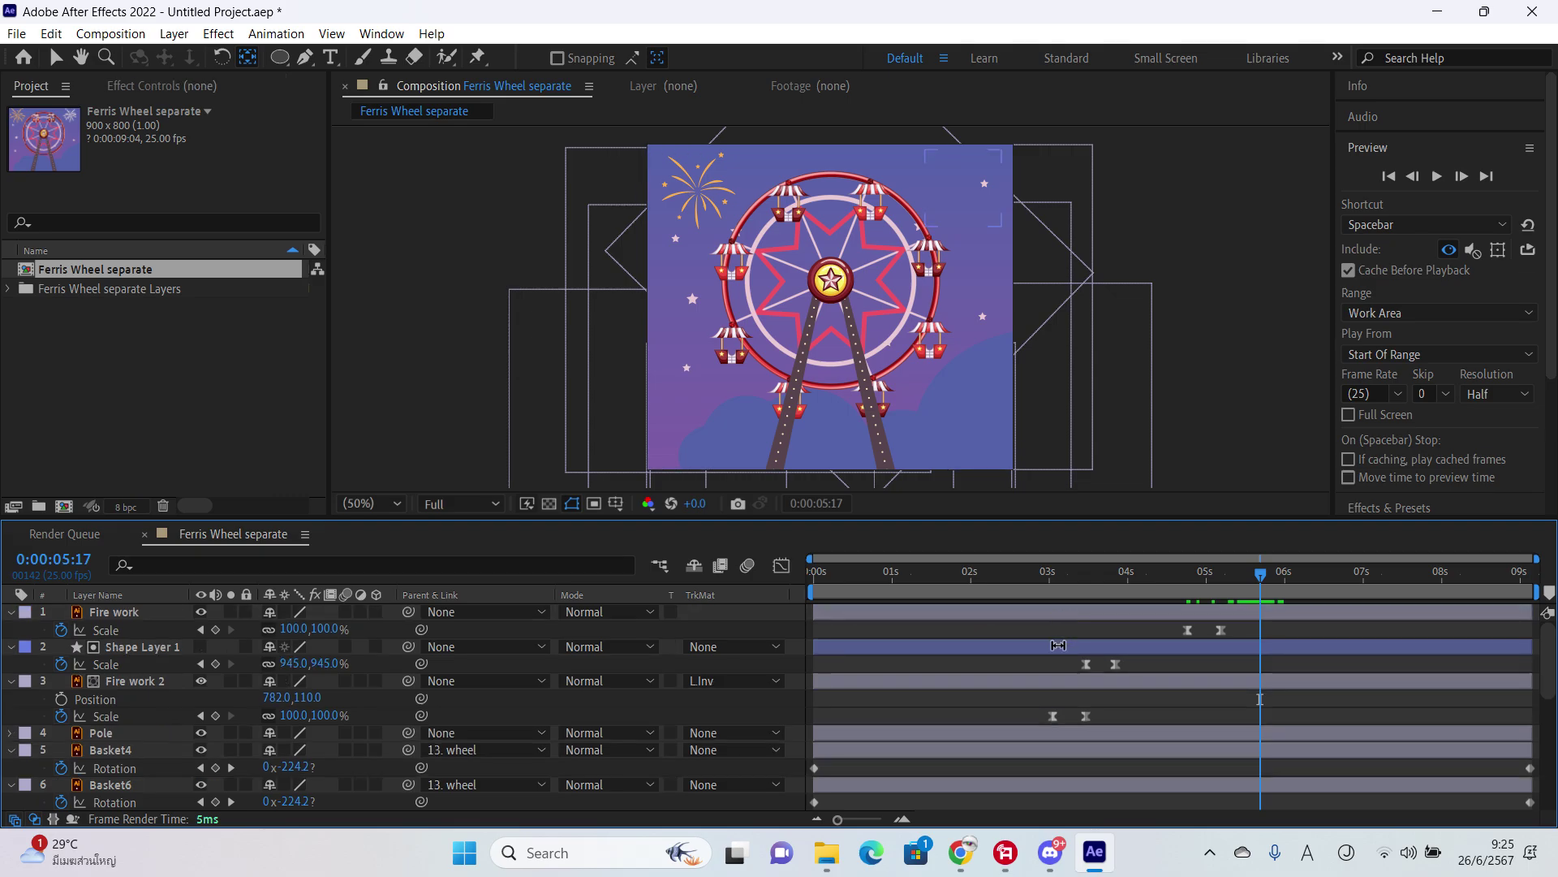
Step: Make a fresh duplicate of Shape Layer 1, place it above the Fire work layer, and reveal its Scale keyframes
{"action": "left_click", "coordinate": [1058, 648]}
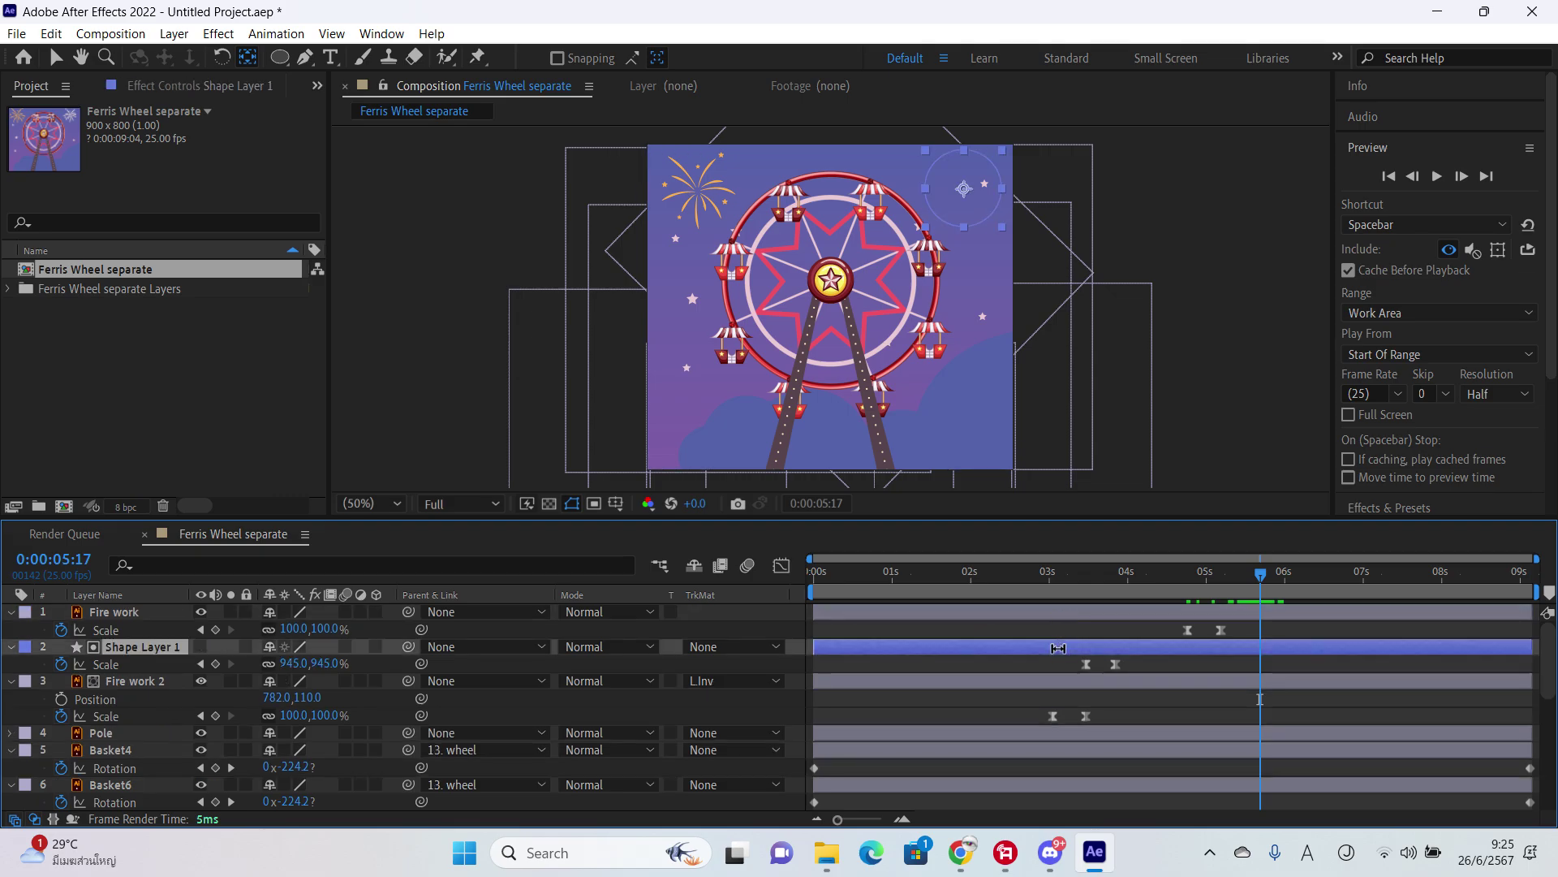
{"action": "key", "text": "ctrl+z"}
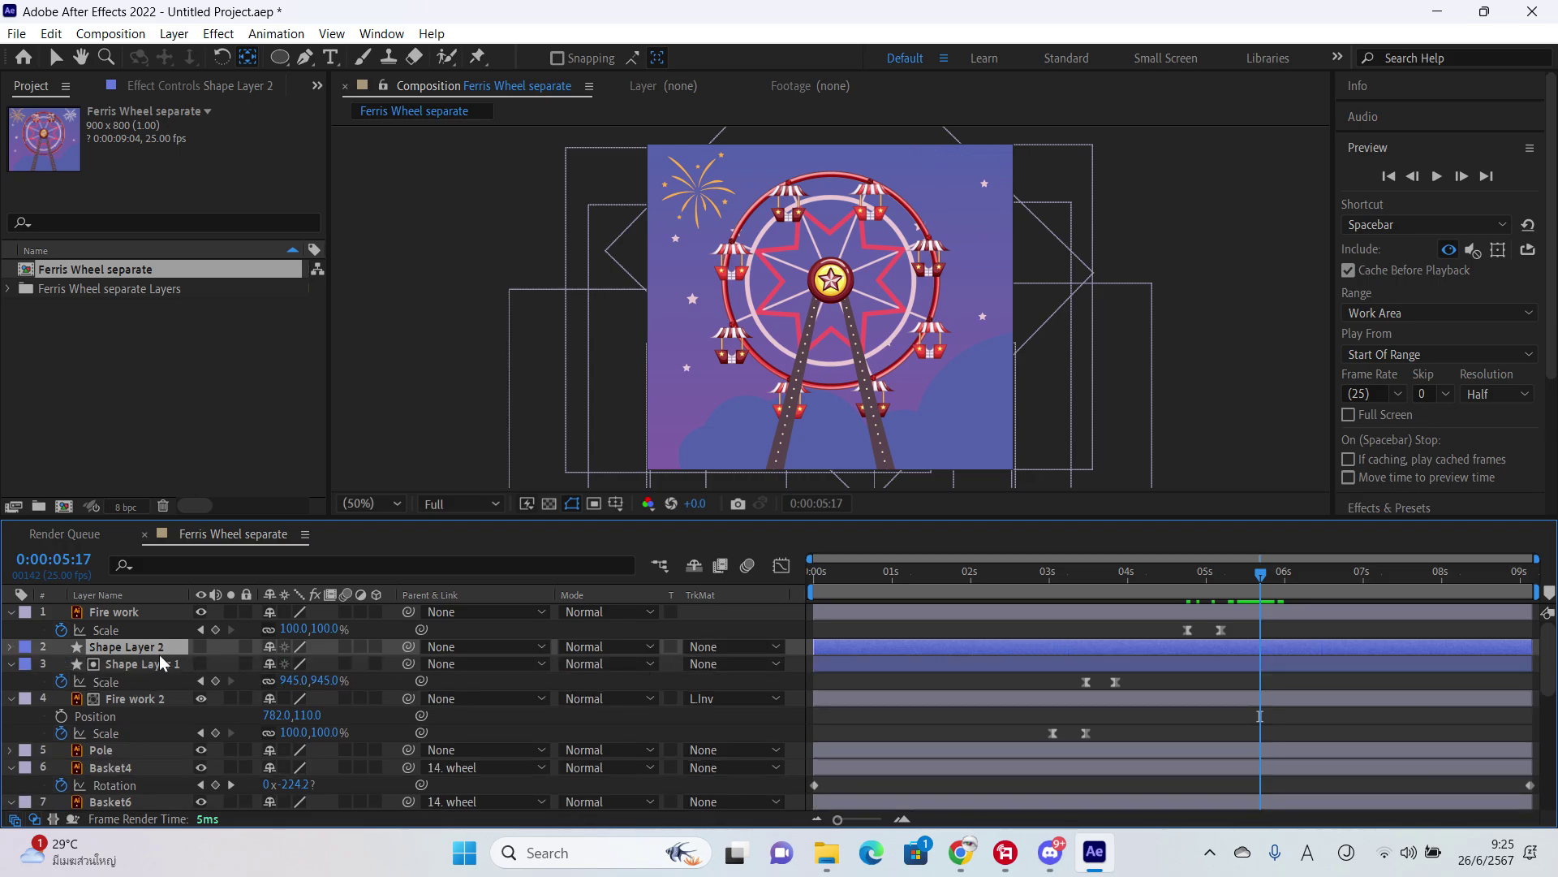
{"action": "left_click_drag", "start_coordinate": [149, 649], "coordinate": [152, 605]}
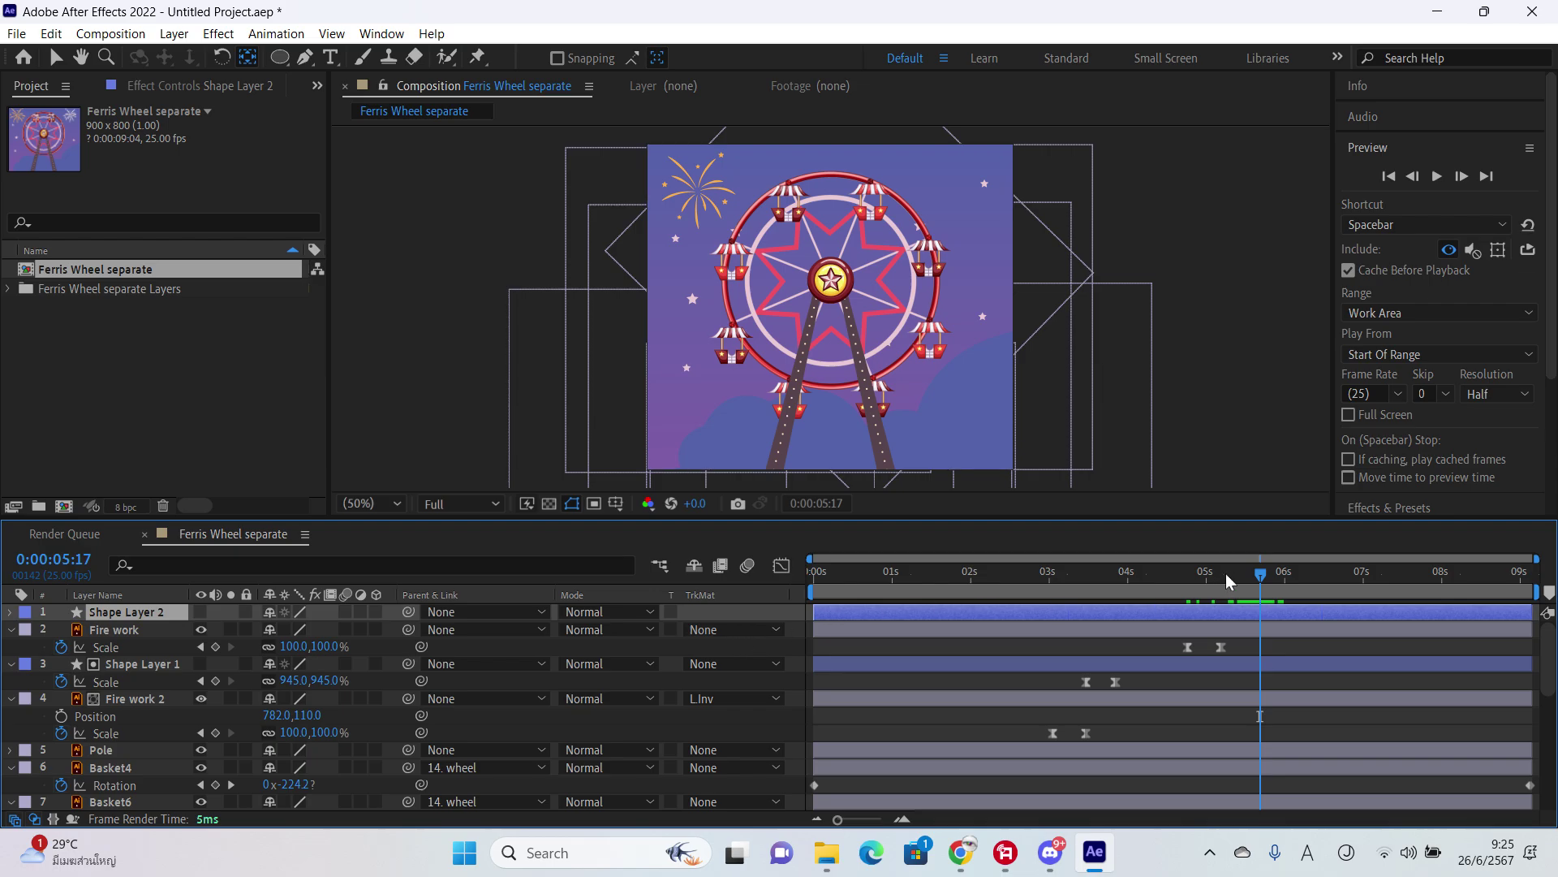
{"action": "key", "text": "s"}
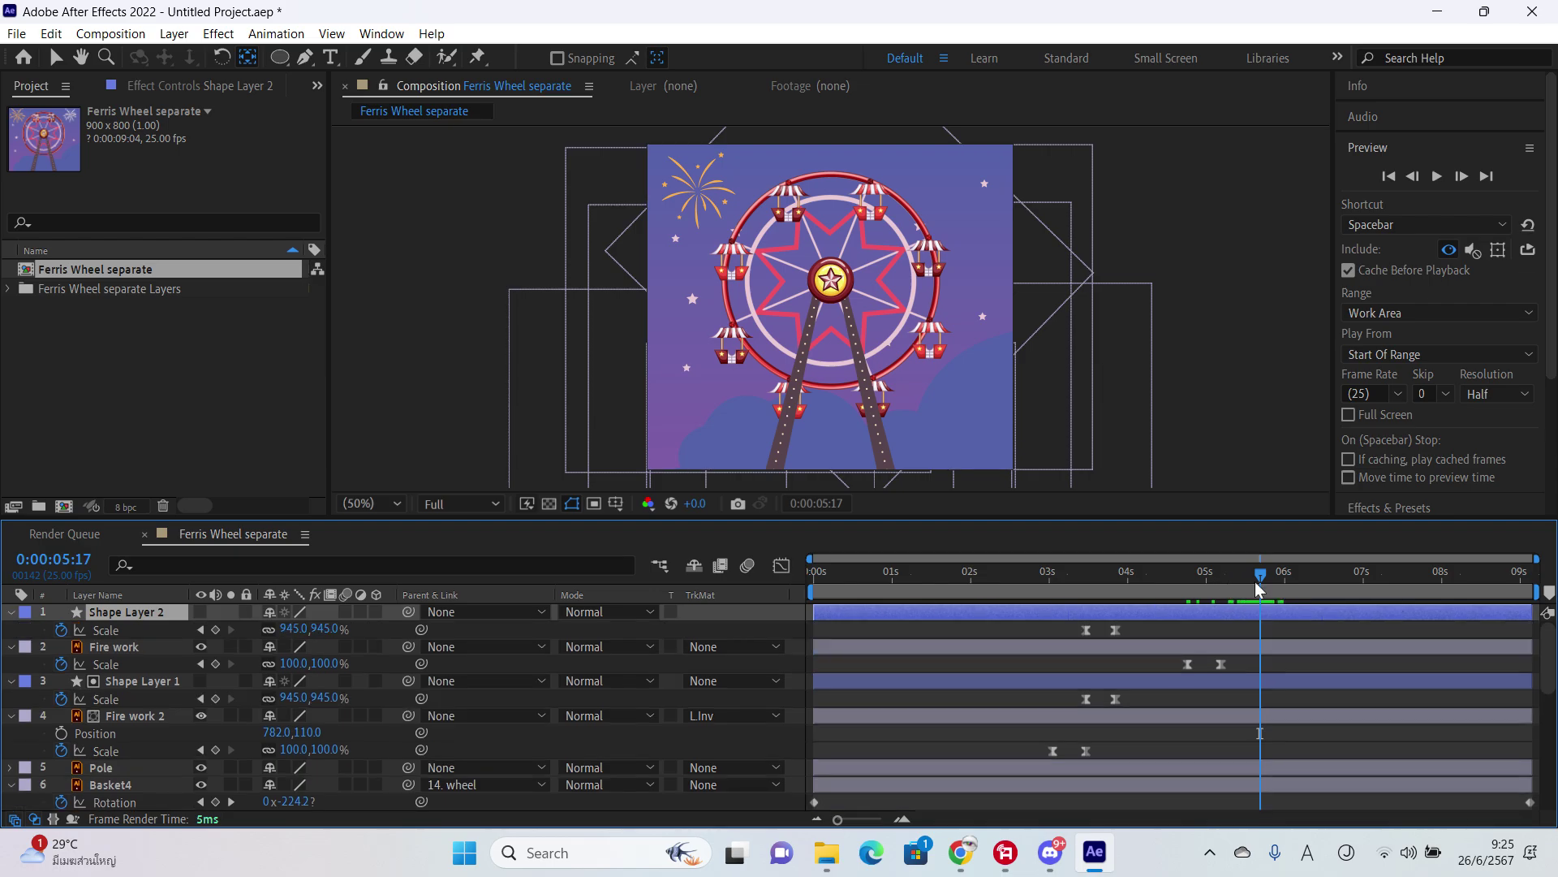
Step: Set the current time to 0:00:03:15, activate the Selection tool and deselect all layers
{"action": "left_click_drag", "start_coordinate": [1254, 581], "coordinate": [1098, 599]}
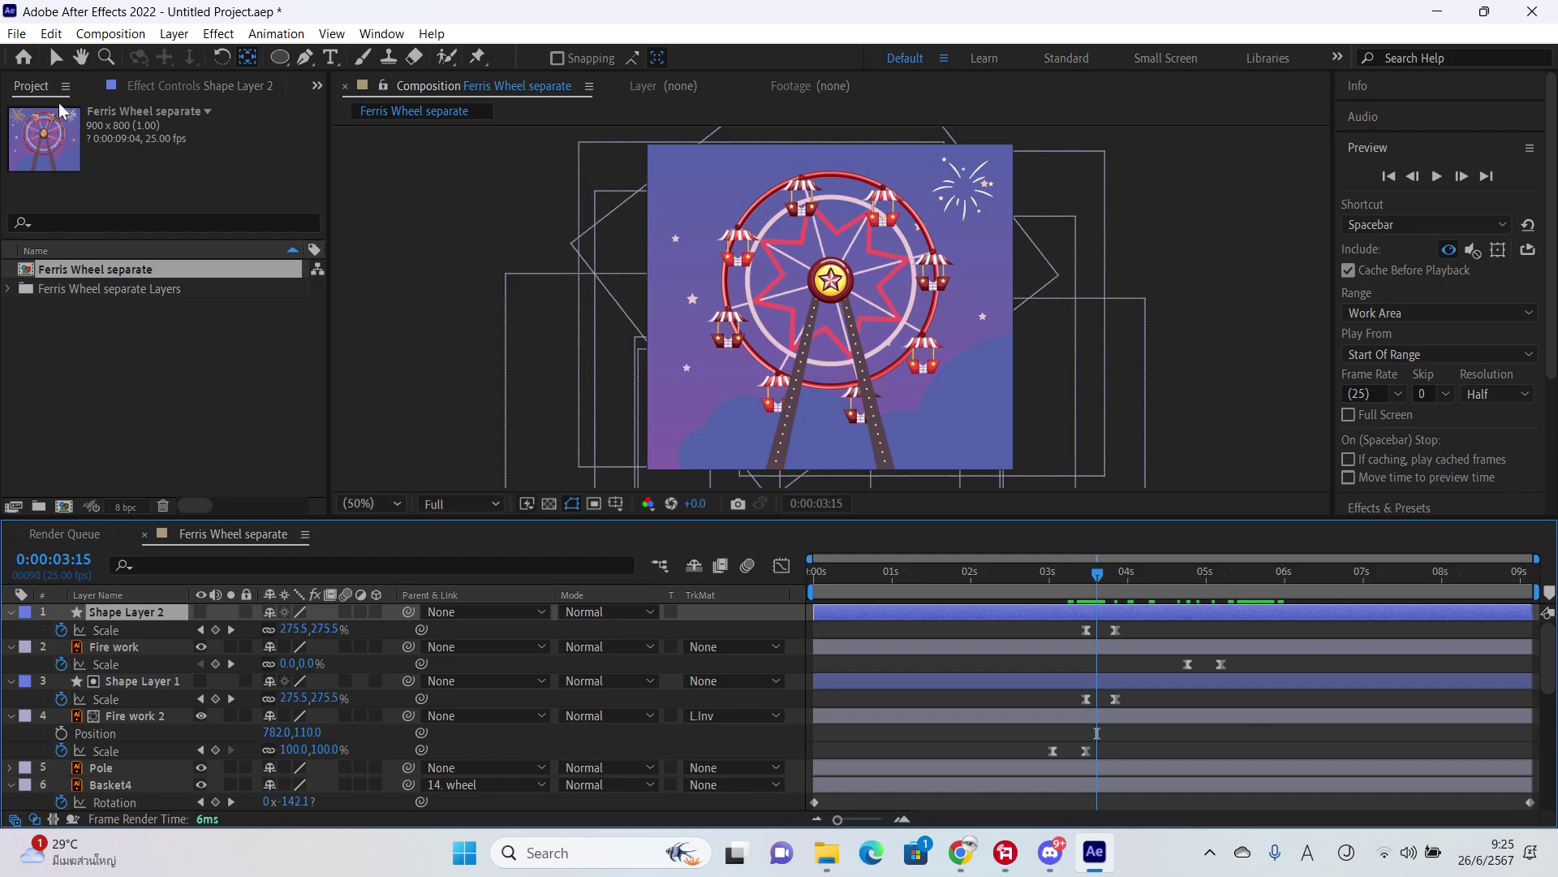
{"action": "left_click", "coordinate": [55, 57]}
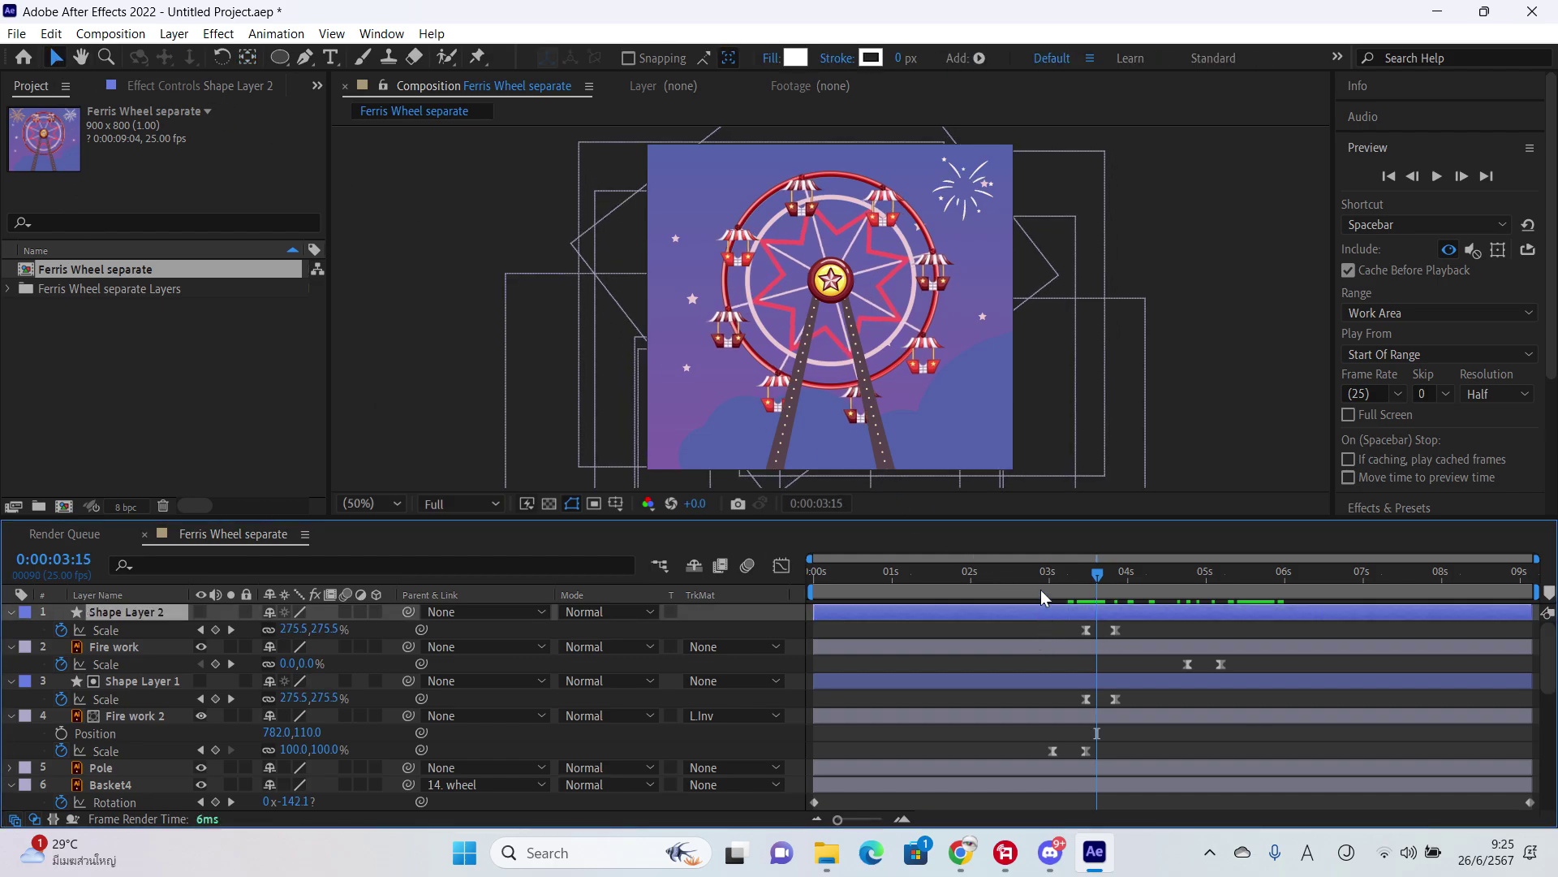
{"action": "left_click", "coordinate": [1099, 290]}
{"action": "left_click", "coordinate": [1044, 296]}
{"action": "left_click", "coordinate": [1130, 510]}
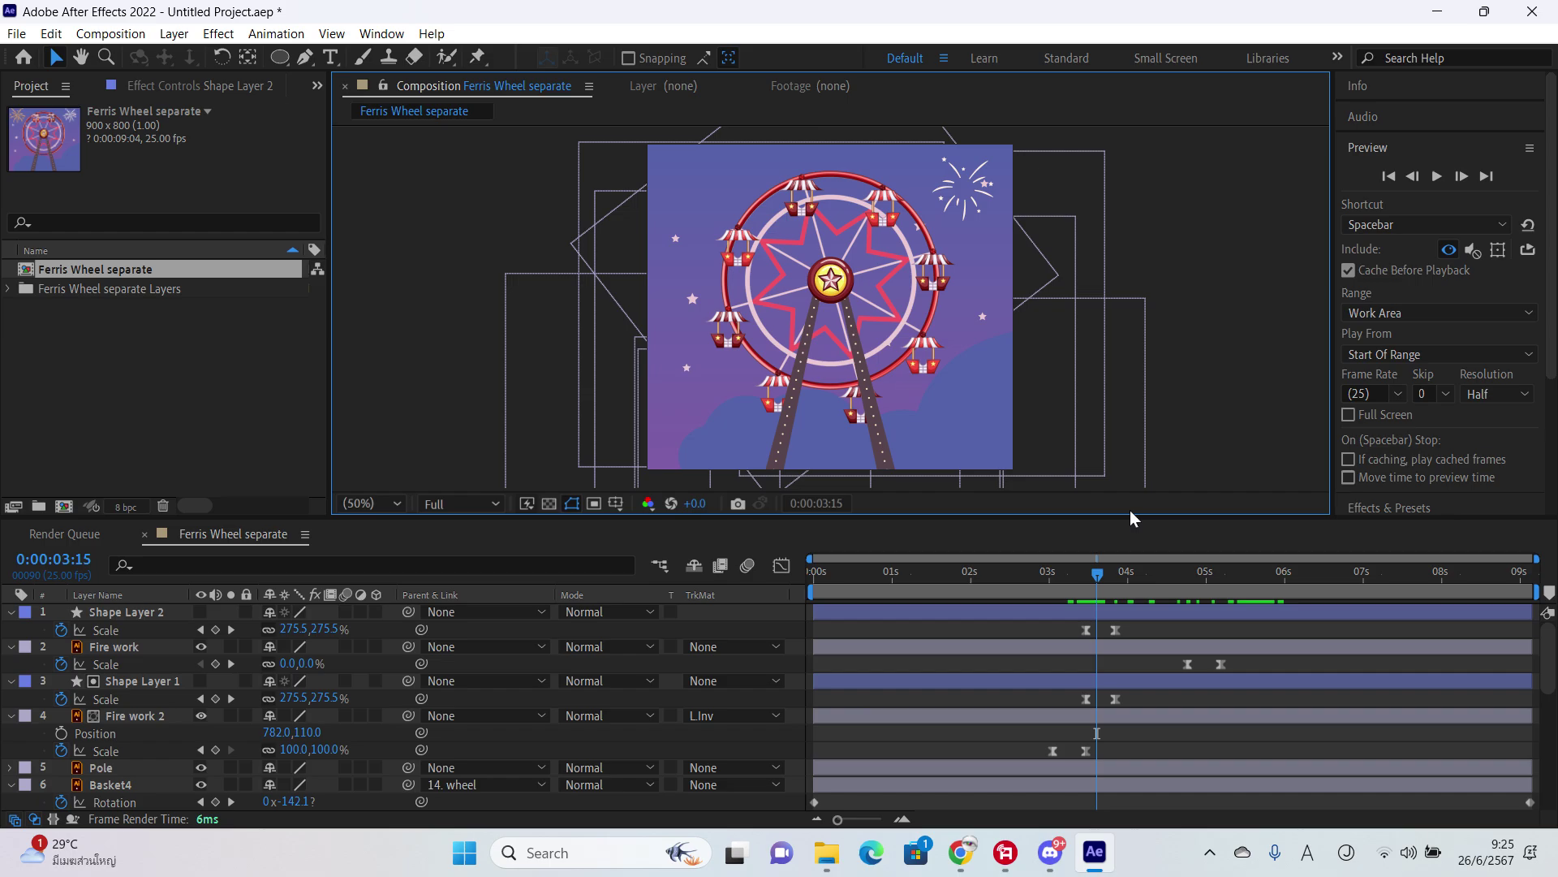
Step: Try to shift Shape Layer 2's Scale keyframes to a later time, and undo the move
{"action": "left_click", "coordinate": [103, 649]}
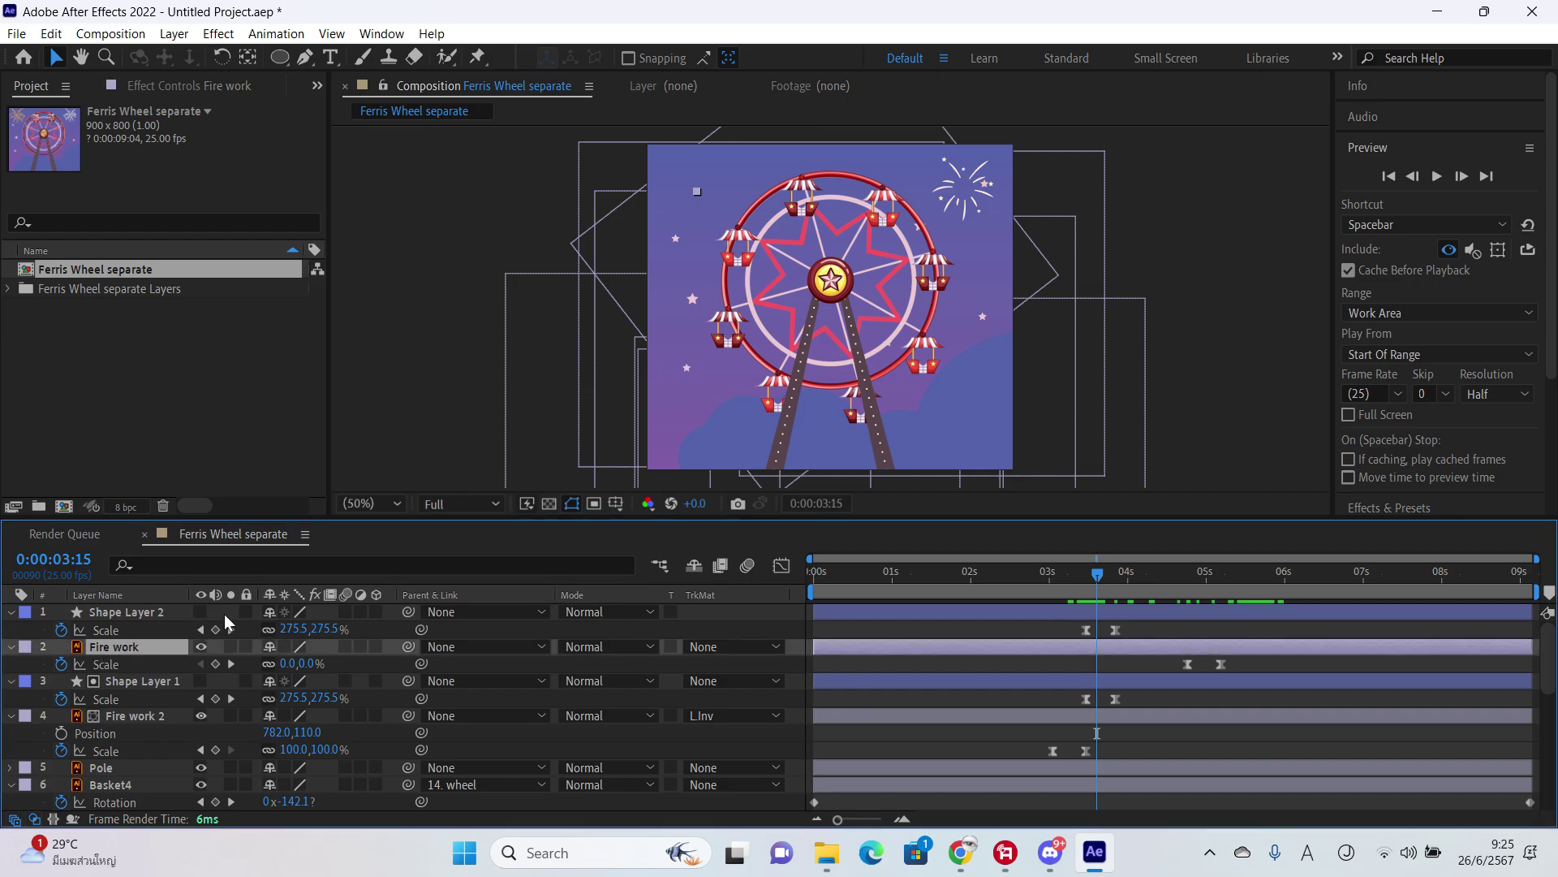
{"action": "left_click", "coordinate": [105, 612]}
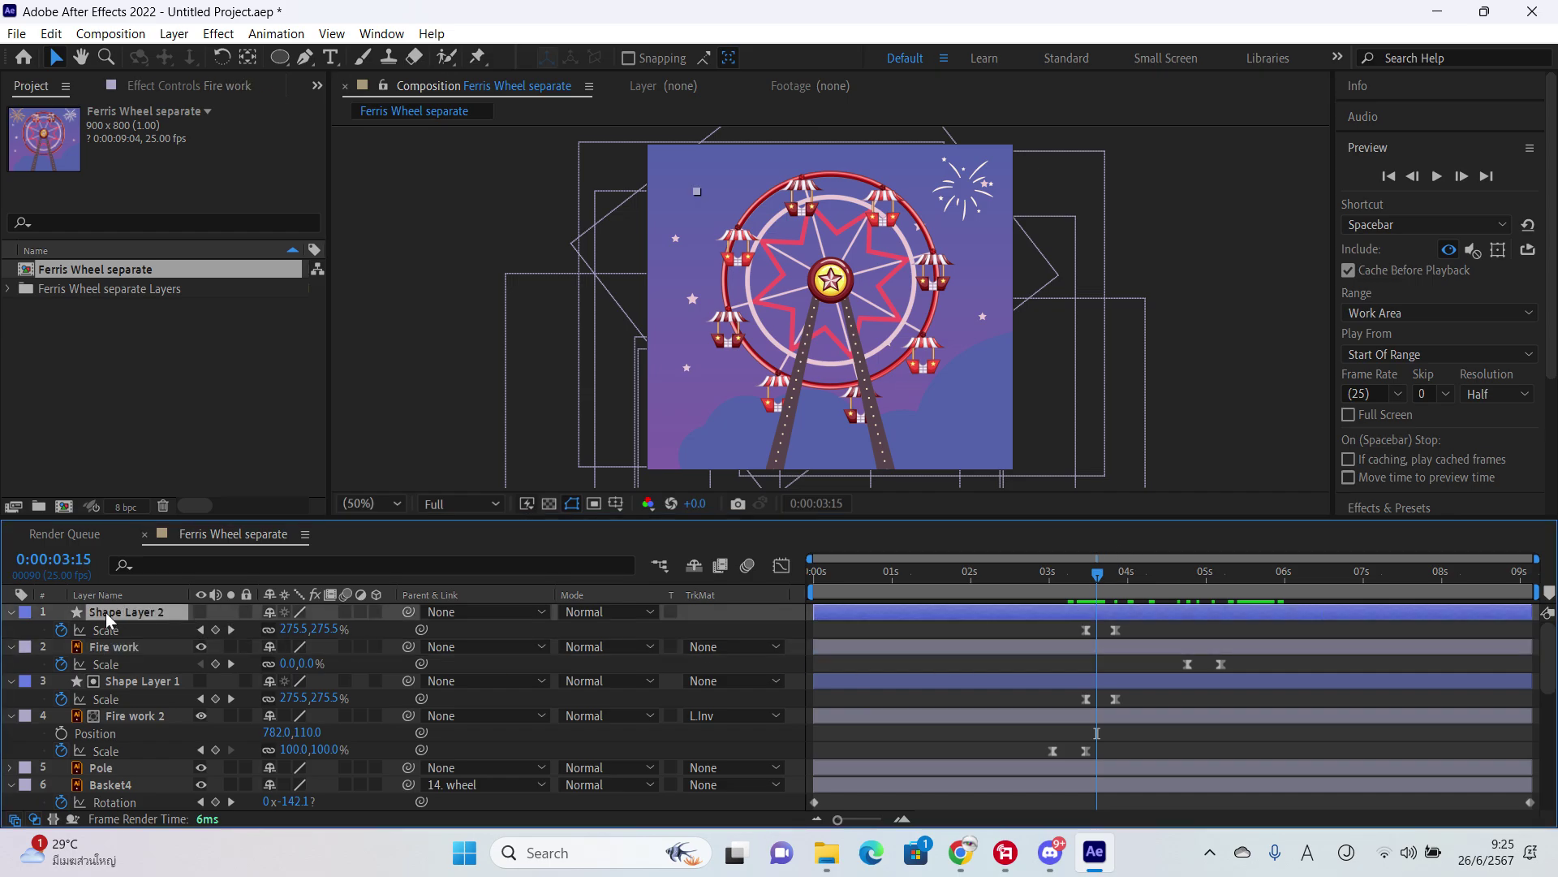
{"action": "left_click", "coordinate": [233, 610], "text": "ctrl"}
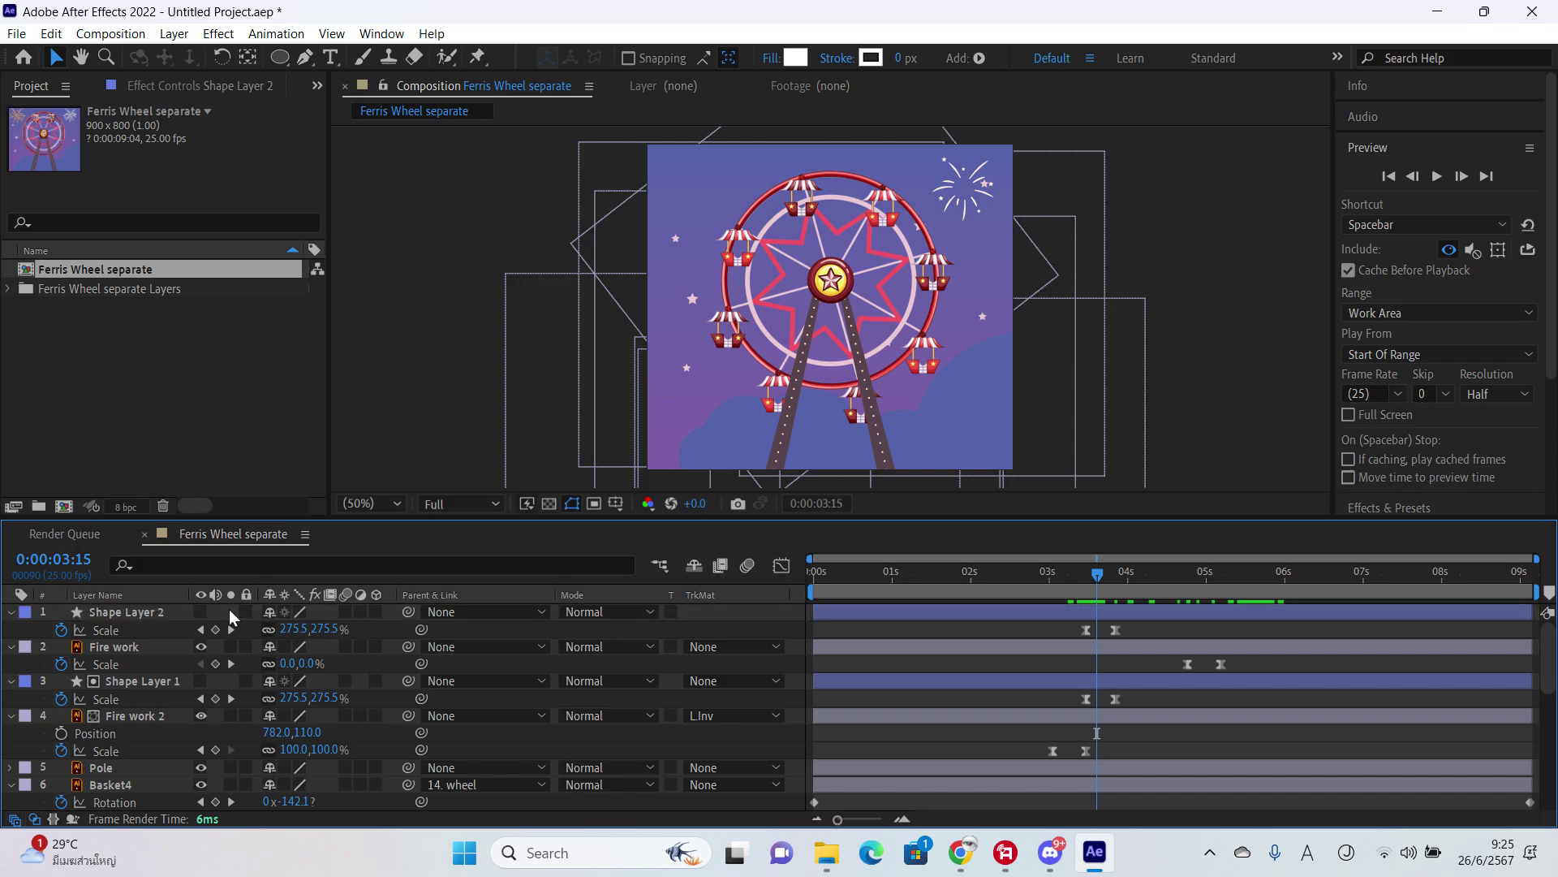
{"action": "left_click", "coordinate": [134, 607]}
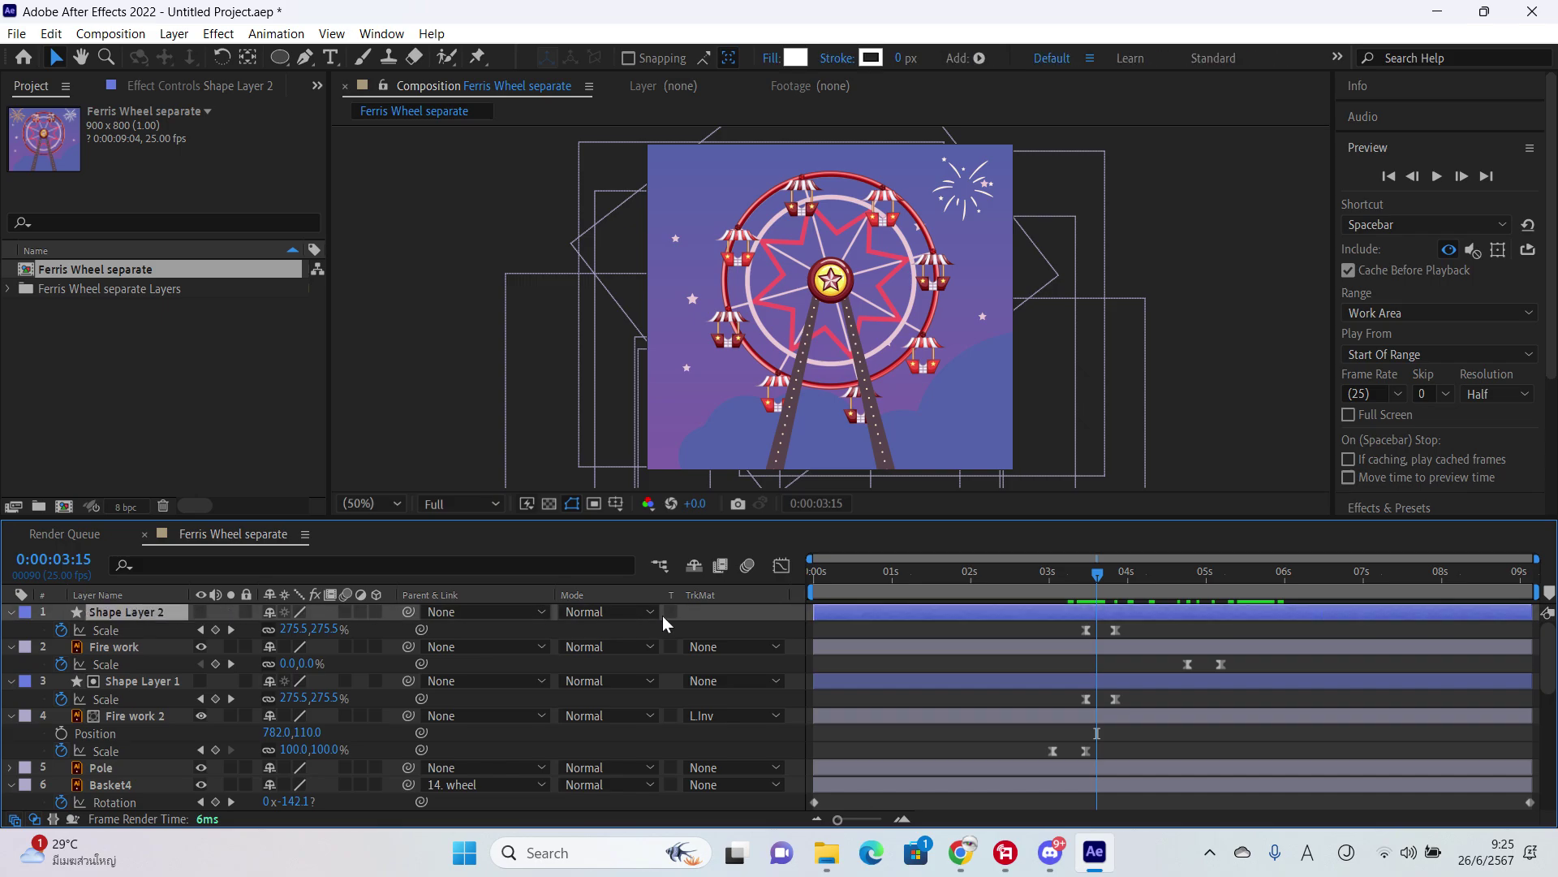
{"action": "left_click_drag", "start_coordinate": [1123, 630], "coordinate": [1184, 633]}
{"action": "key", "text": "ctrl+z"}
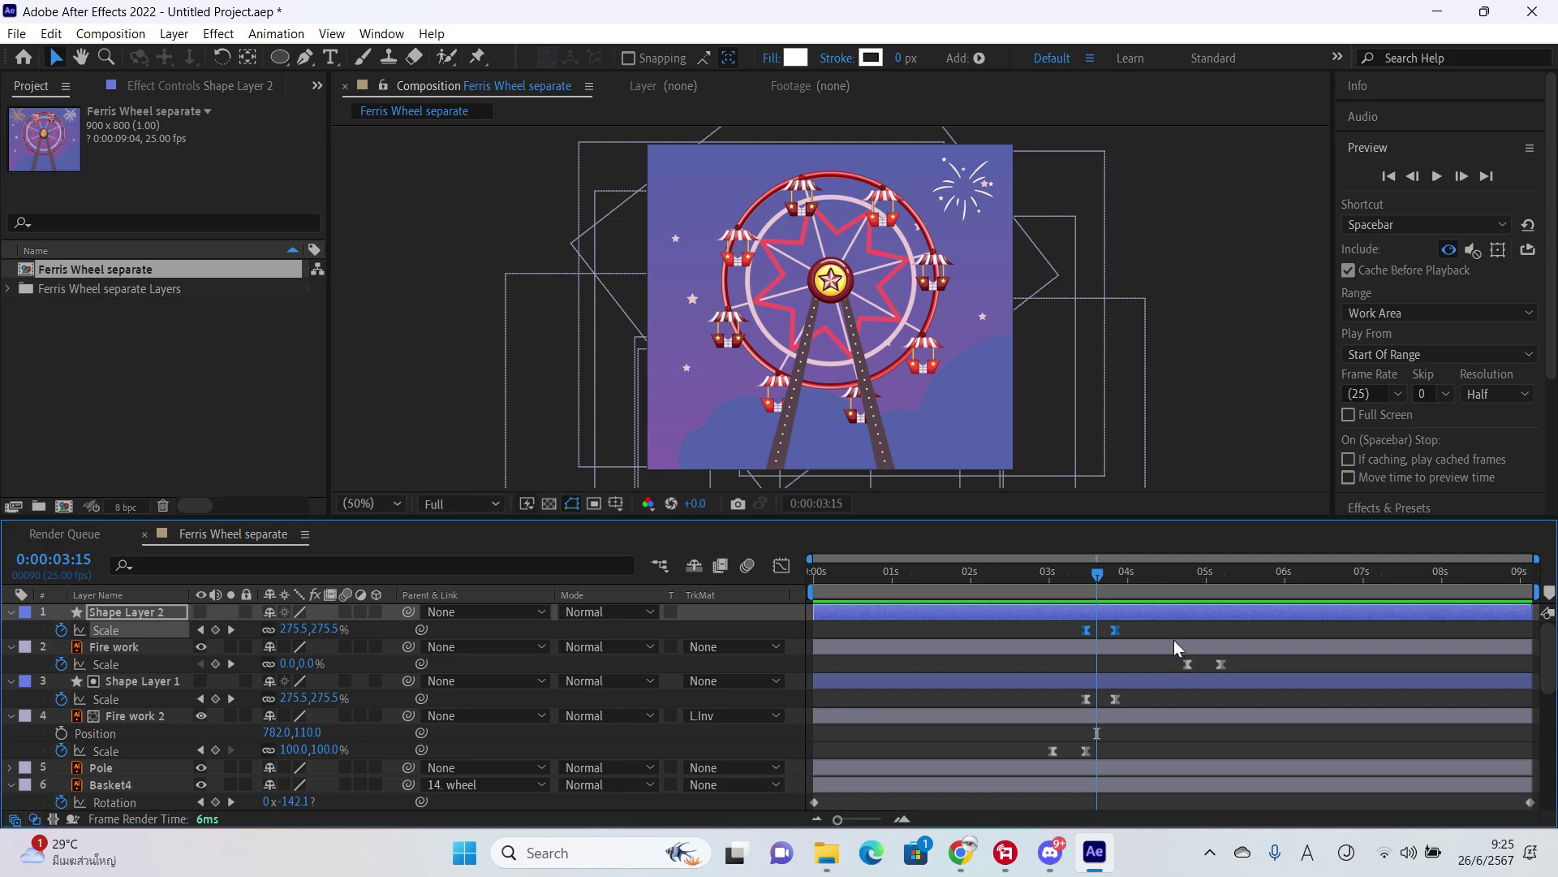
{"action": "left_click", "coordinate": [1168, 630]}
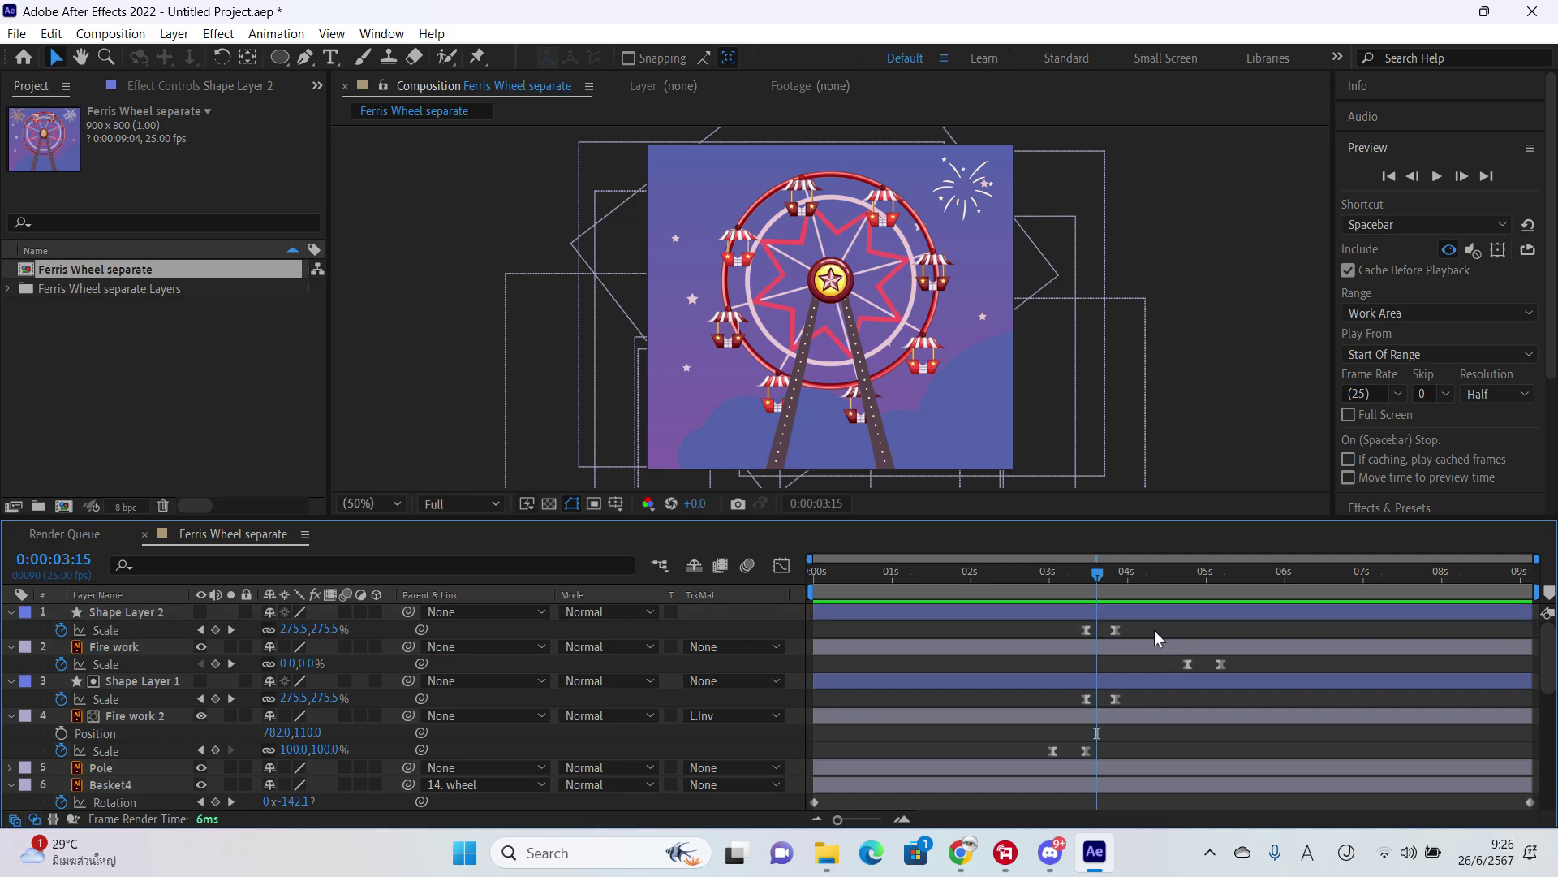
{"action": "key", "text": "ctrl+k"}
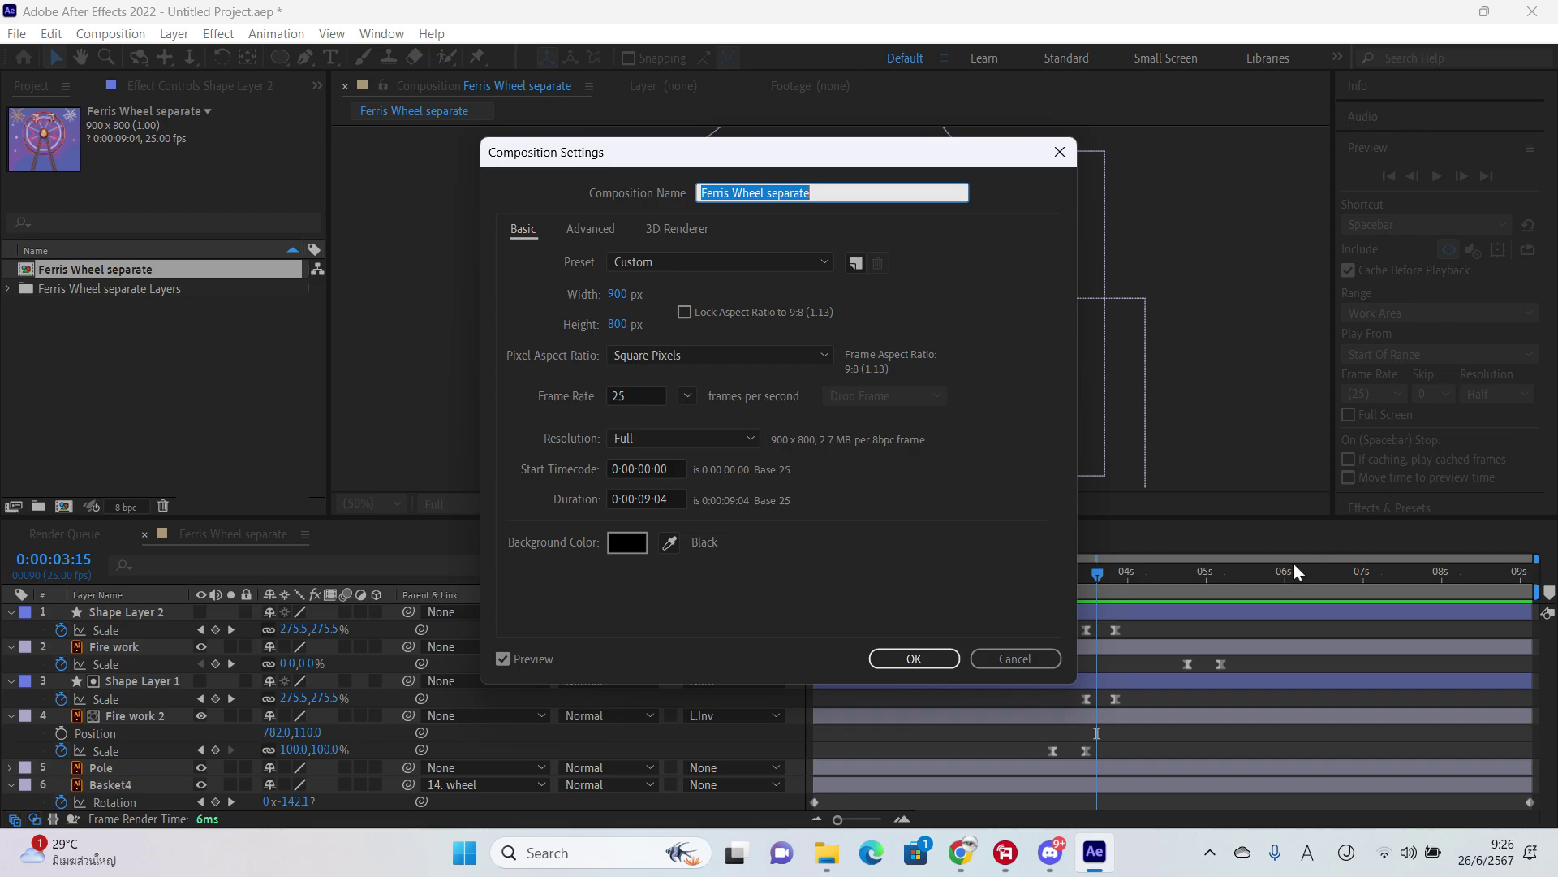
{"action": "left_click", "coordinate": [1031, 664]}
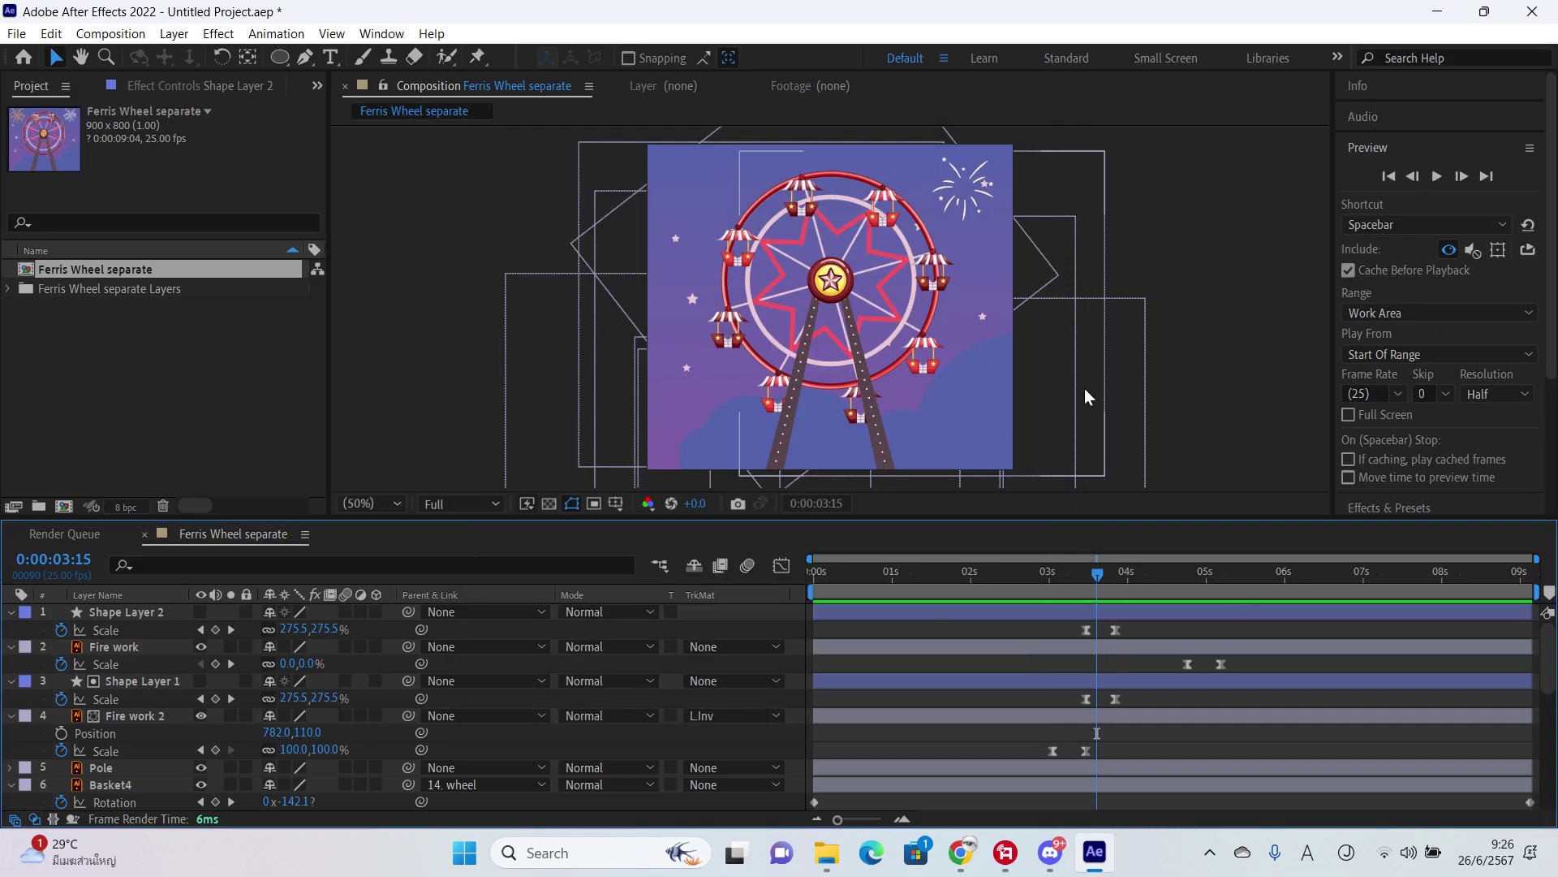
Step: Remove the duplicated matte, Shape Layer 2, from the composition
{"action": "left_click", "coordinate": [1099, 651]}
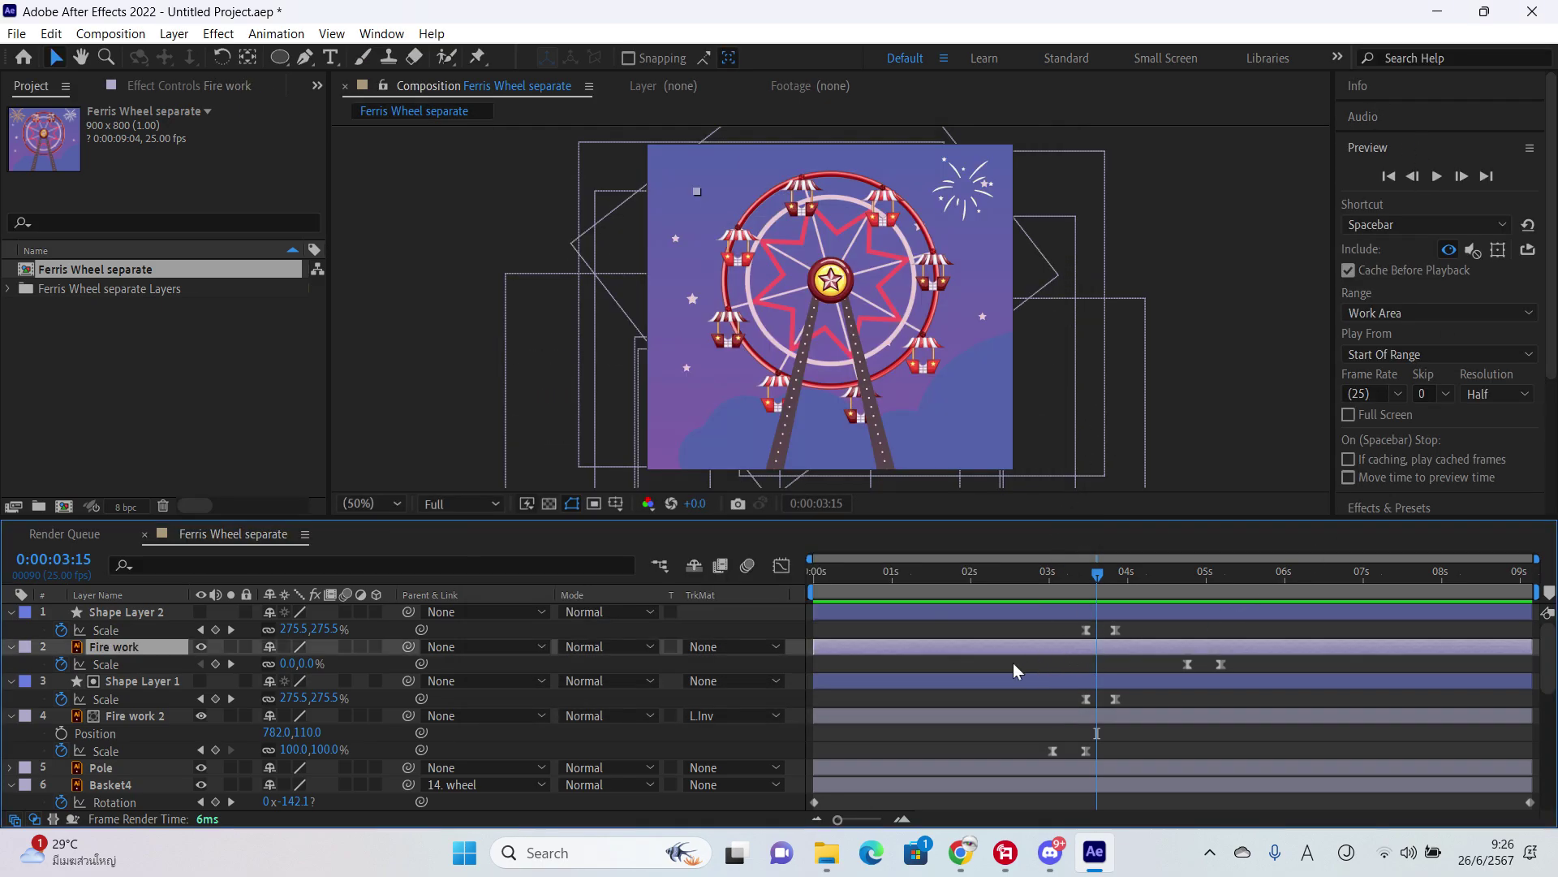
{"action": "left_click", "coordinate": [1073, 617]}
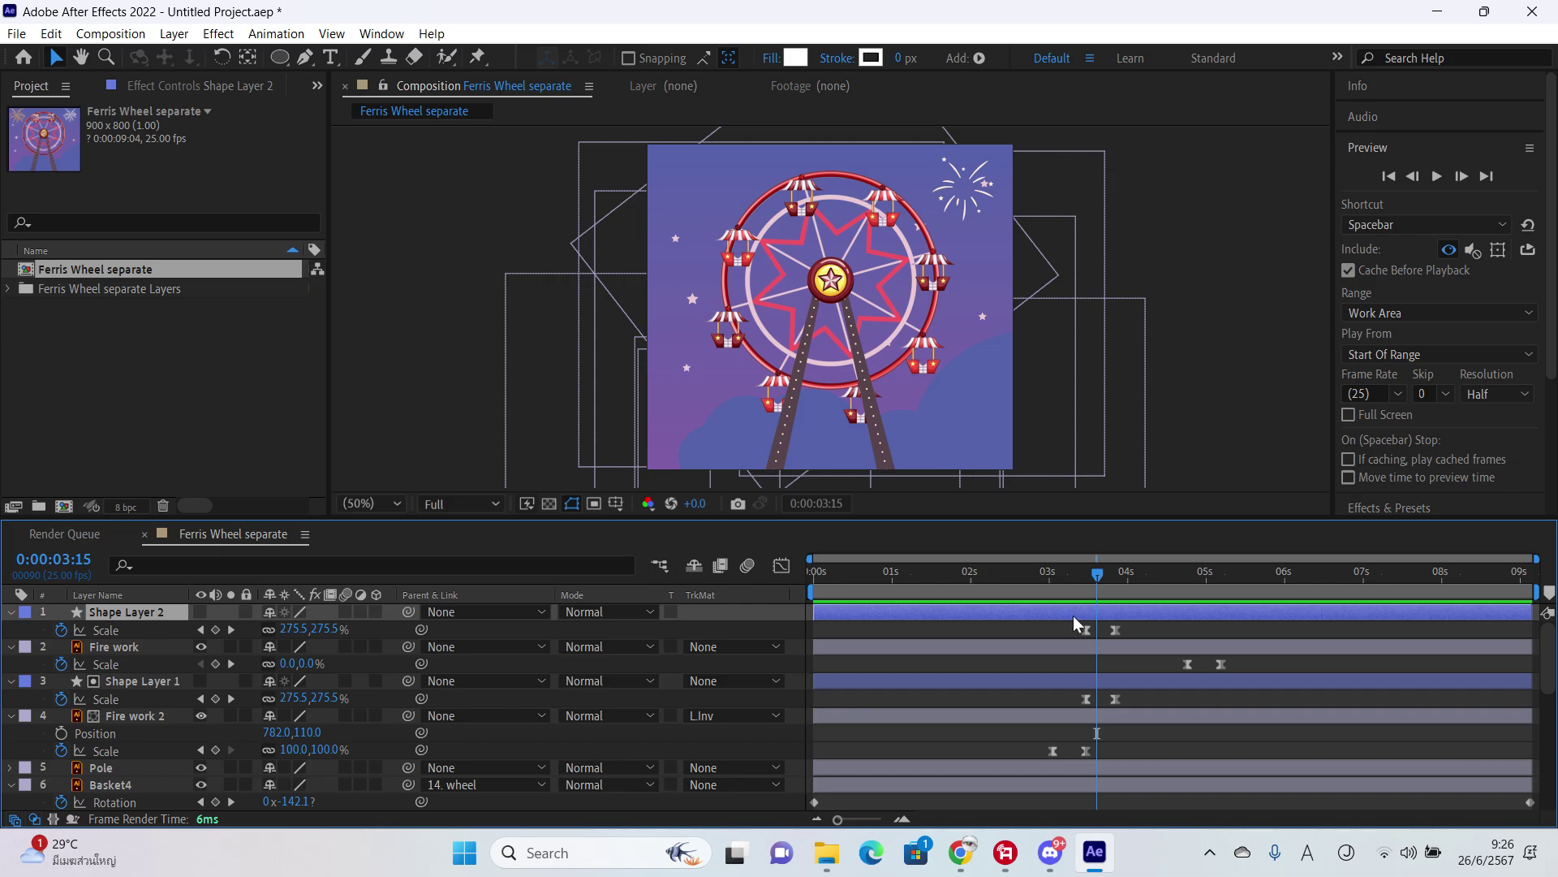
{"action": "key", "text": "Delete"}
Step: At 0:00:05:05, draw a white circle on a new shape layer covering the yellow firework in the artwork's upper-left corner
{"action": "mouse_move", "coordinate": [1133, 579]}
{"action": "left_mouse_down"}
{"action": "mouse_move", "coordinate": [1235, 581]}
{"action": "mouse_move", "coordinate": [1221, 581]}
{"action": "left_mouse_up"}
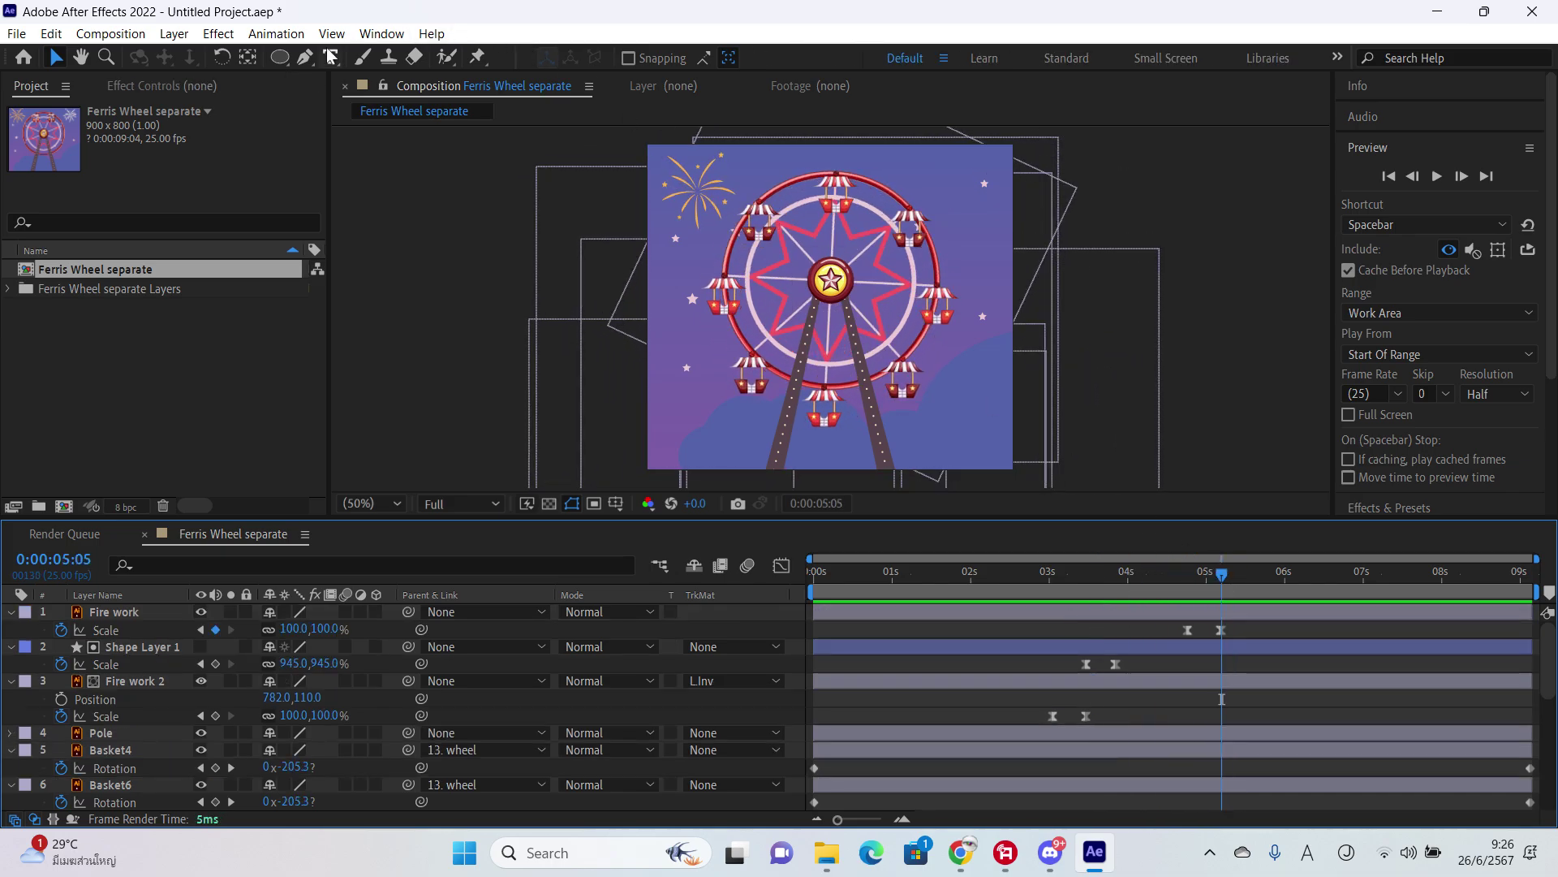
{"action": "left_click", "coordinate": [291, 56]}
{"action": "left_click_drag", "start_coordinate": [654, 148], "coordinate": [698, 194]}
{"action": "left_click", "coordinate": [55, 56]}
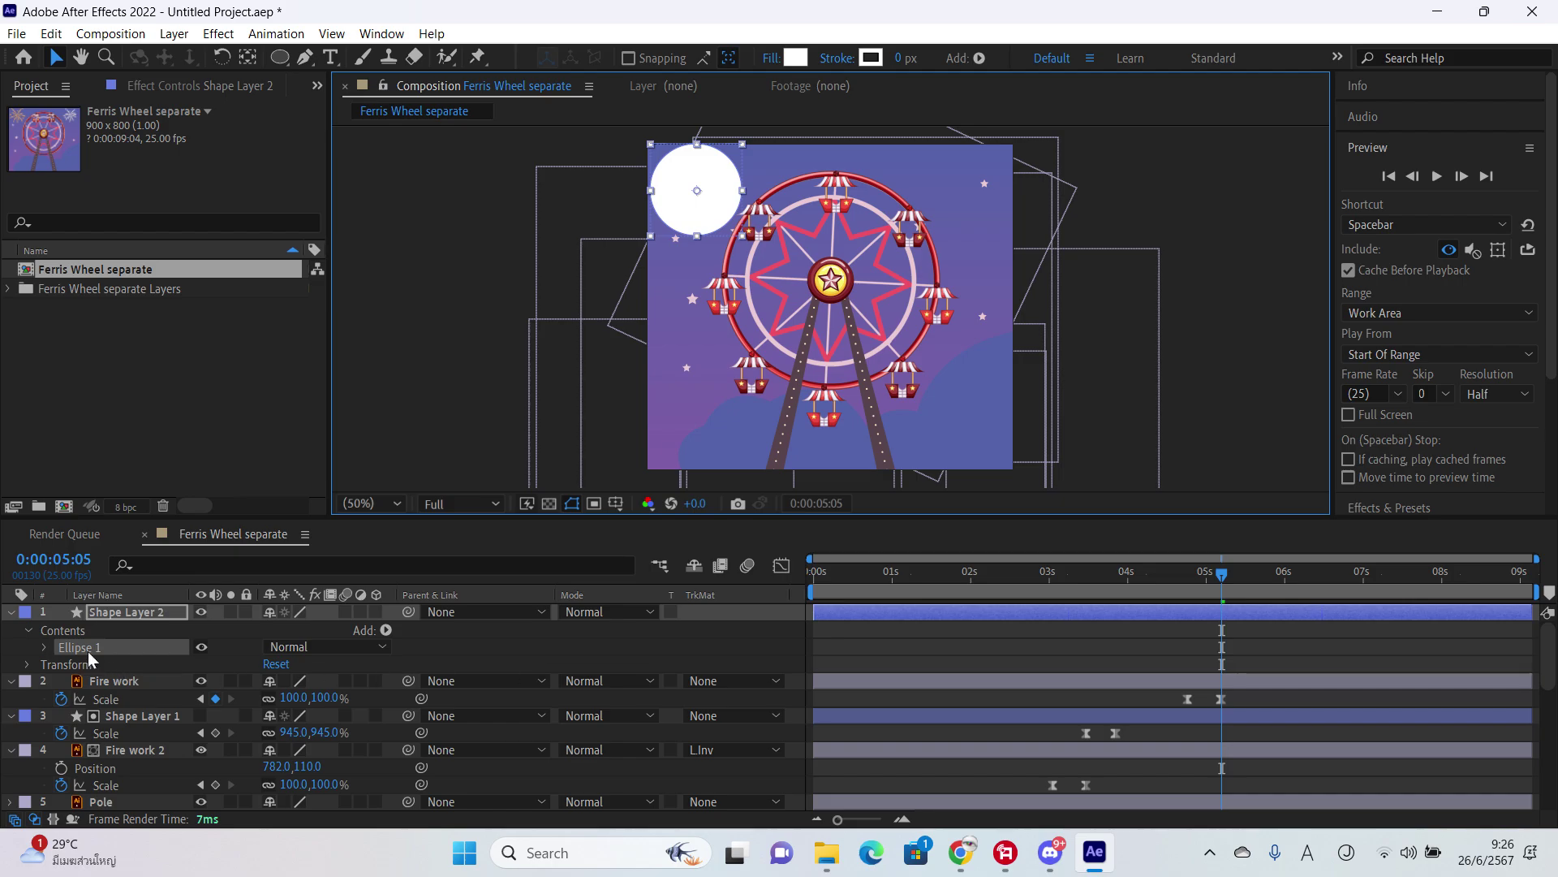
Step: Key Shape Layer 2's Scale at 100%, place the keyframe at about 0:00:06:00, and go to 0:00:05:09
{"action": "key", "text": "s"}
{"action": "left_click", "coordinate": [61, 630]}
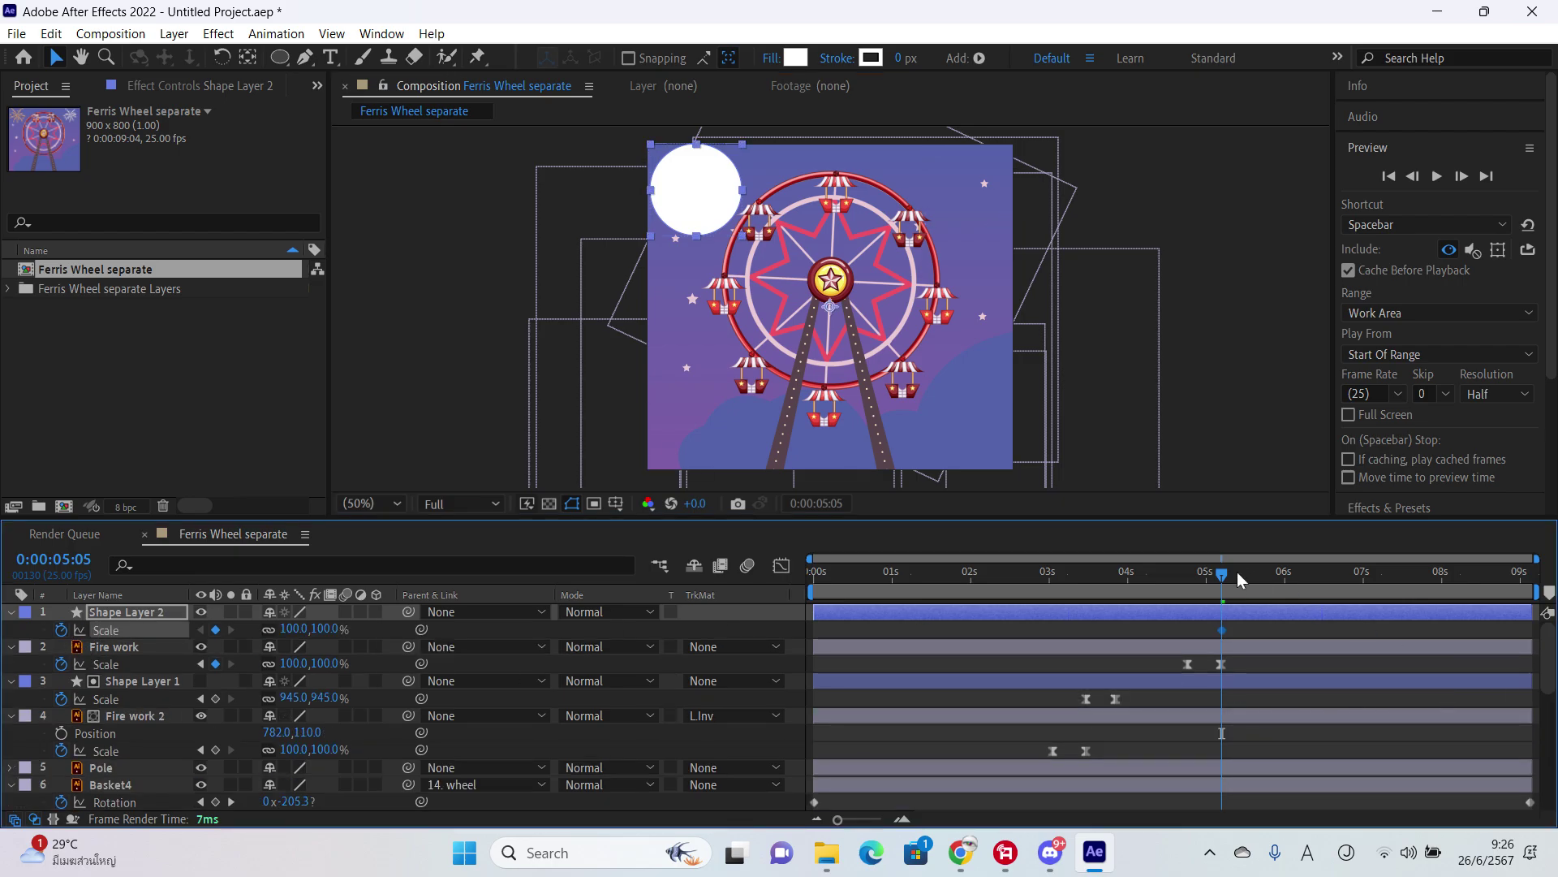
{"action": "mouse_move", "coordinate": [1237, 572]}
{"action": "left_mouse_down"}
{"action": "mouse_move", "coordinate": [1285, 630]}
{"action": "mouse_move", "coordinate": [1248, 578]}
{"action": "mouse_move", "coordinate": [1222, 581]}
{"action": "mouse_move", "coordinate": [1236, 586]}
{"action": "left_mouse_up"}
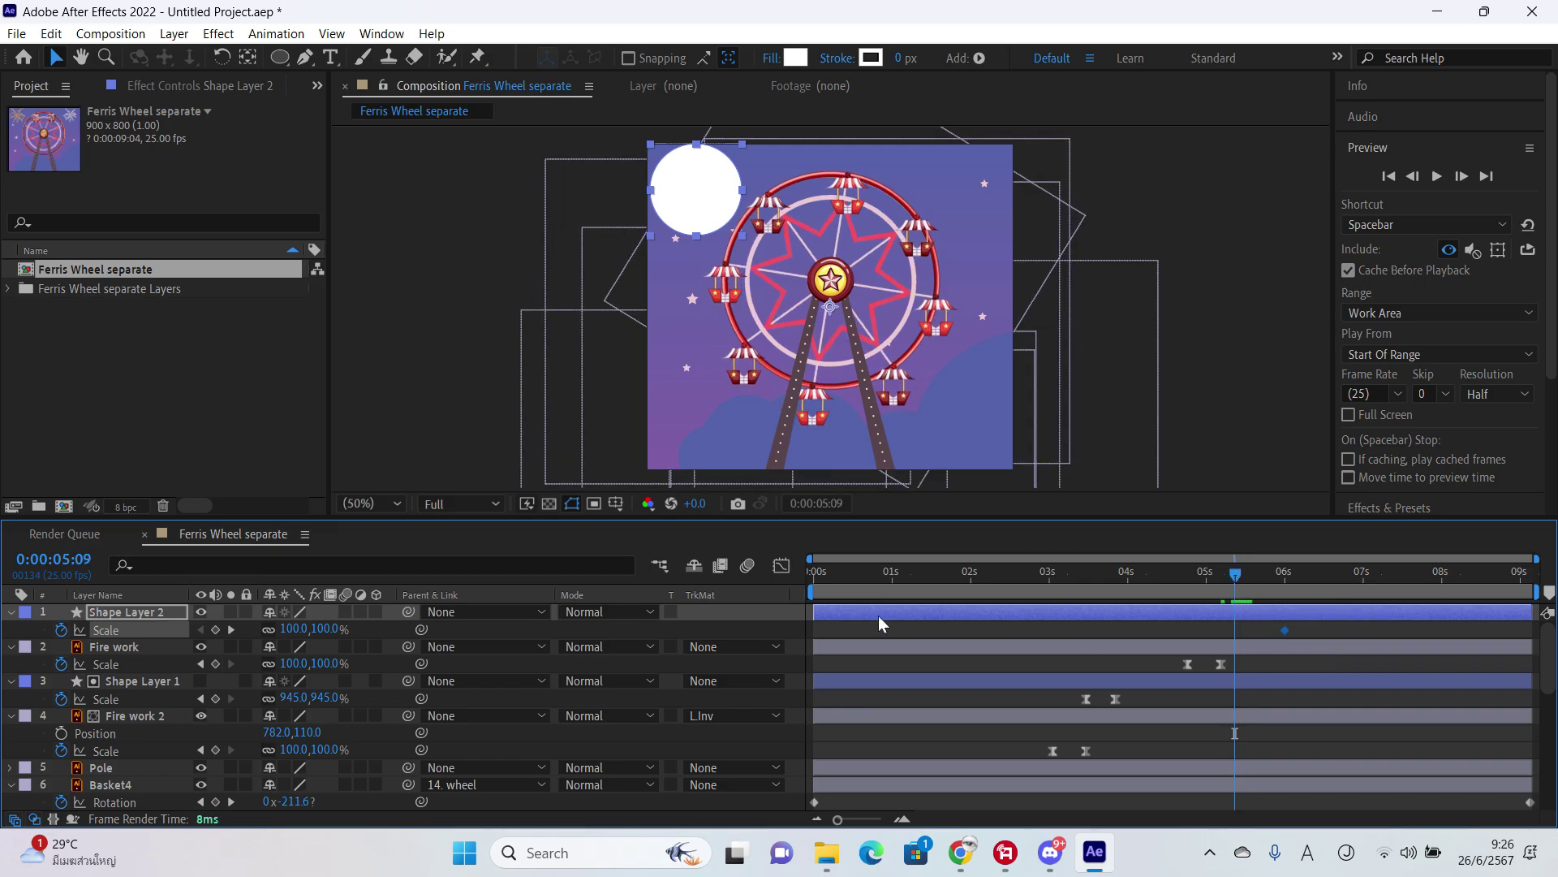
Step: Center Shape Layer 2's anchor point in its layer content
{"action": "left_click", "coordinate": [333, 627]}
{"action": "left_click", "coordinate": [251, 57]}
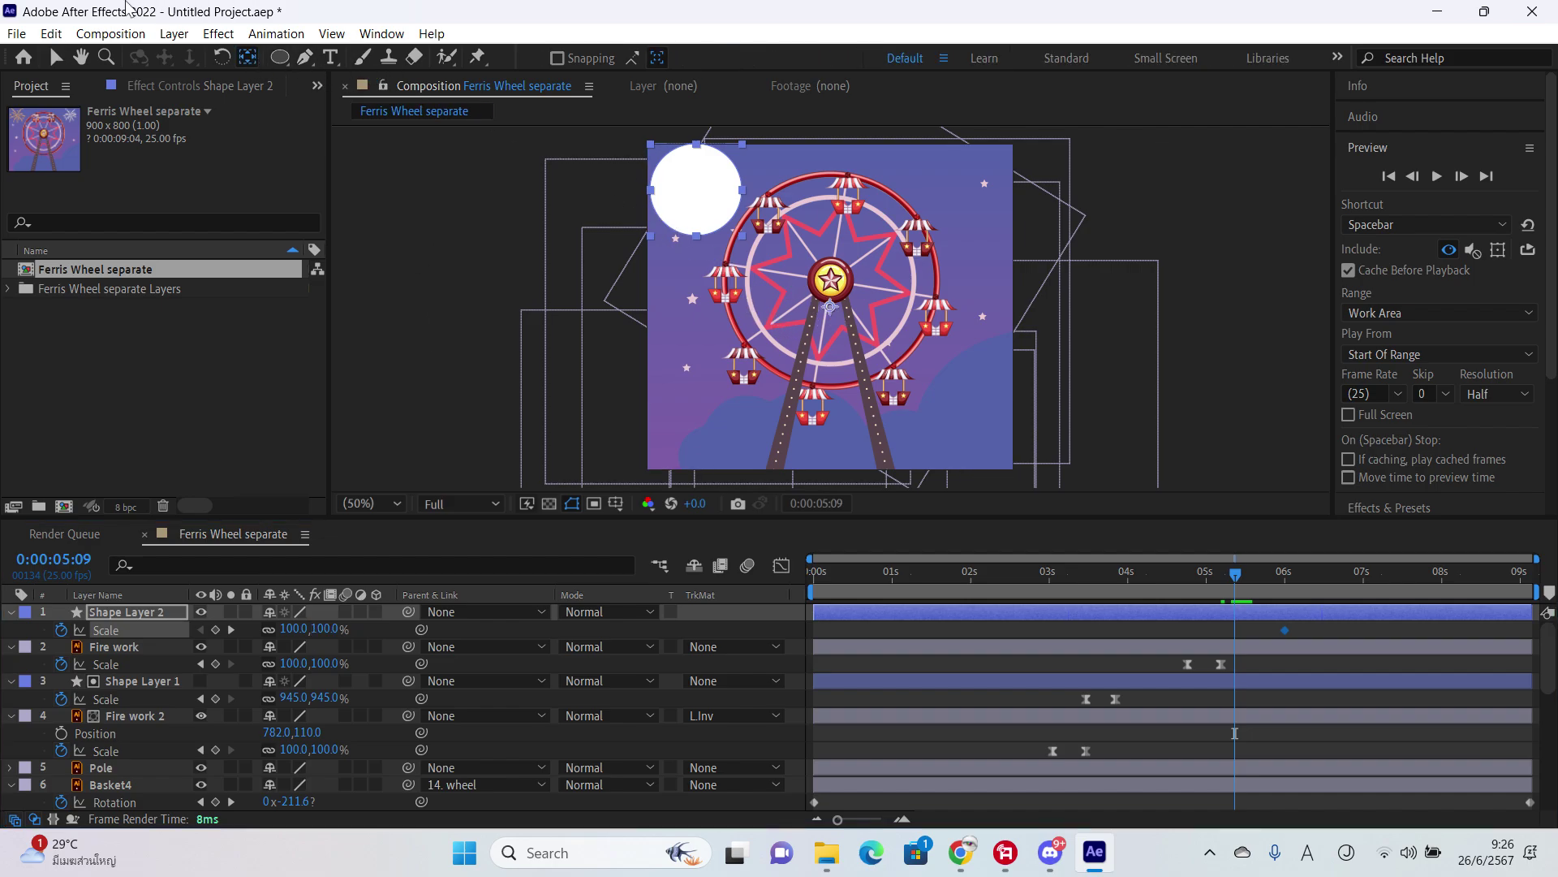
{"action": "left_click", "coordinate": [174, 33]}
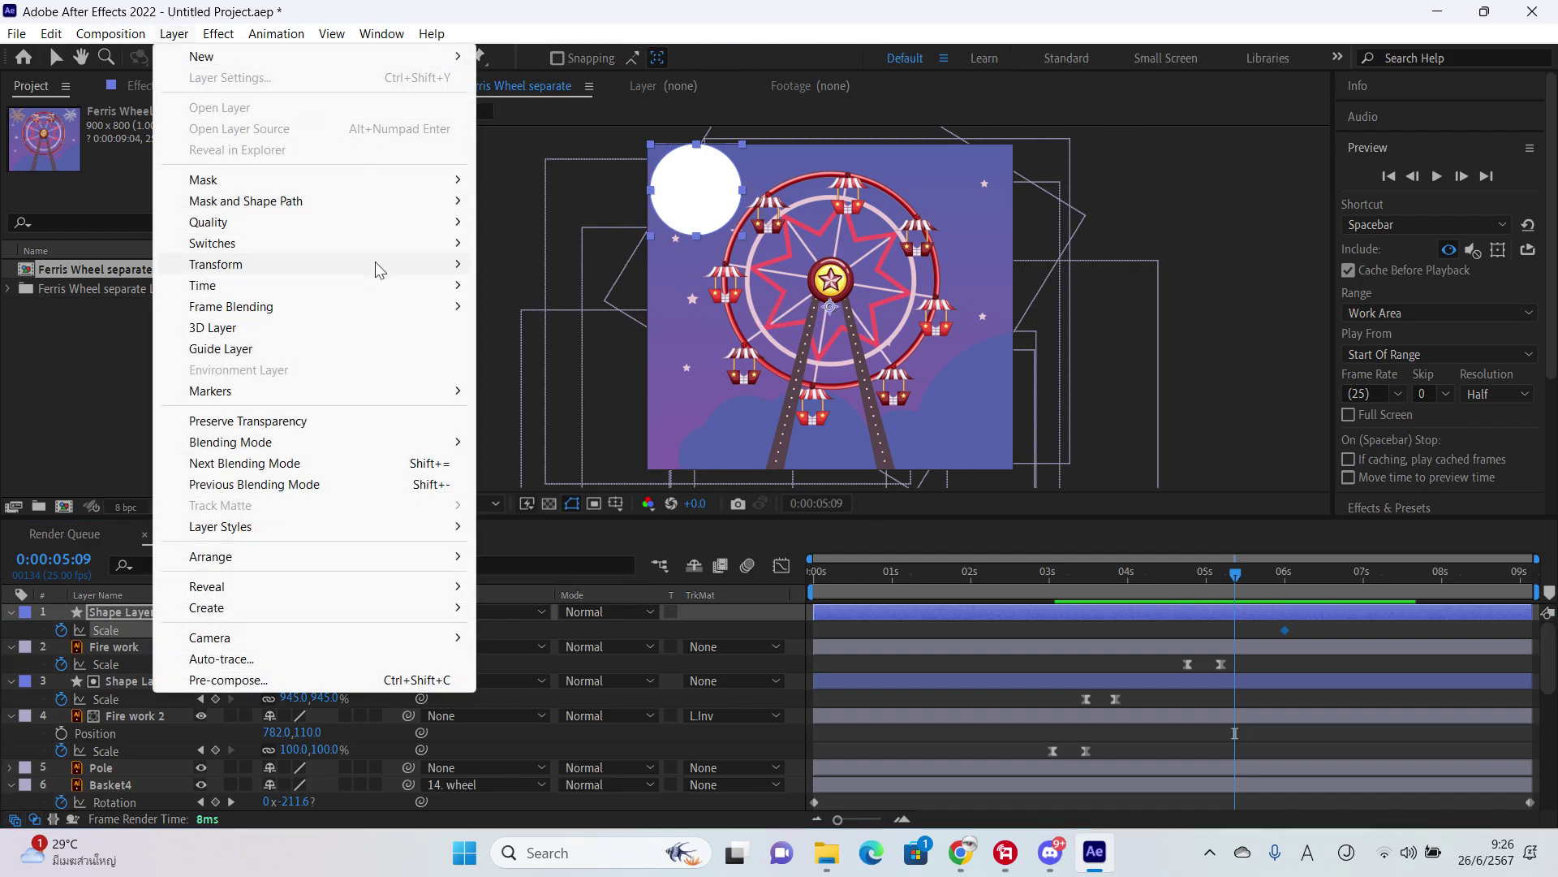
{"action": "mouse_move", "coordinate": [375, 267]}
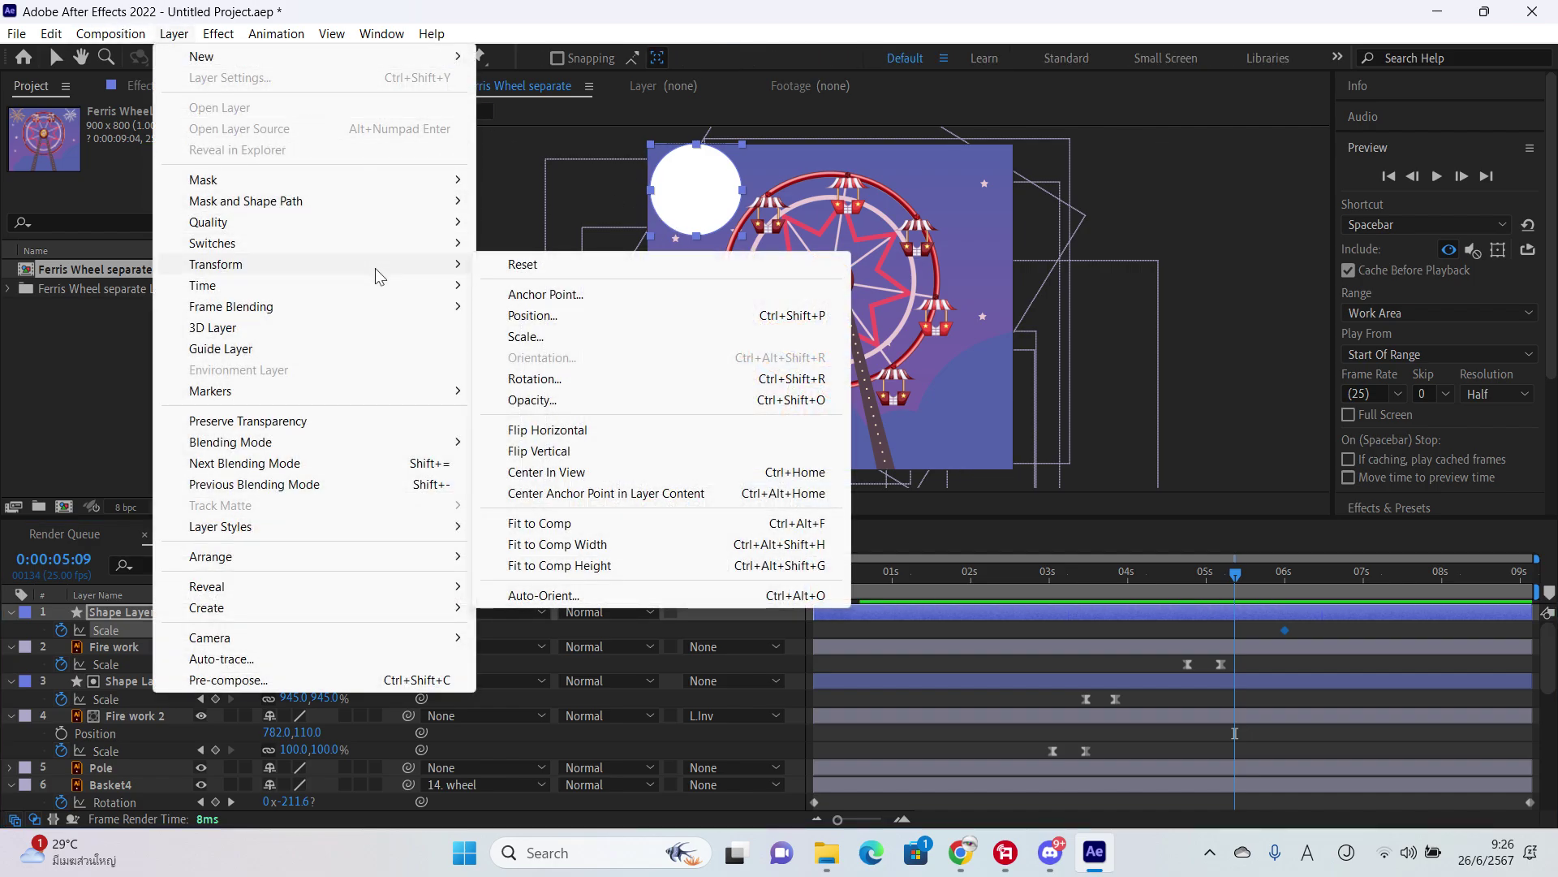
{"action": "left_click", "coordinate": [672, 492]}
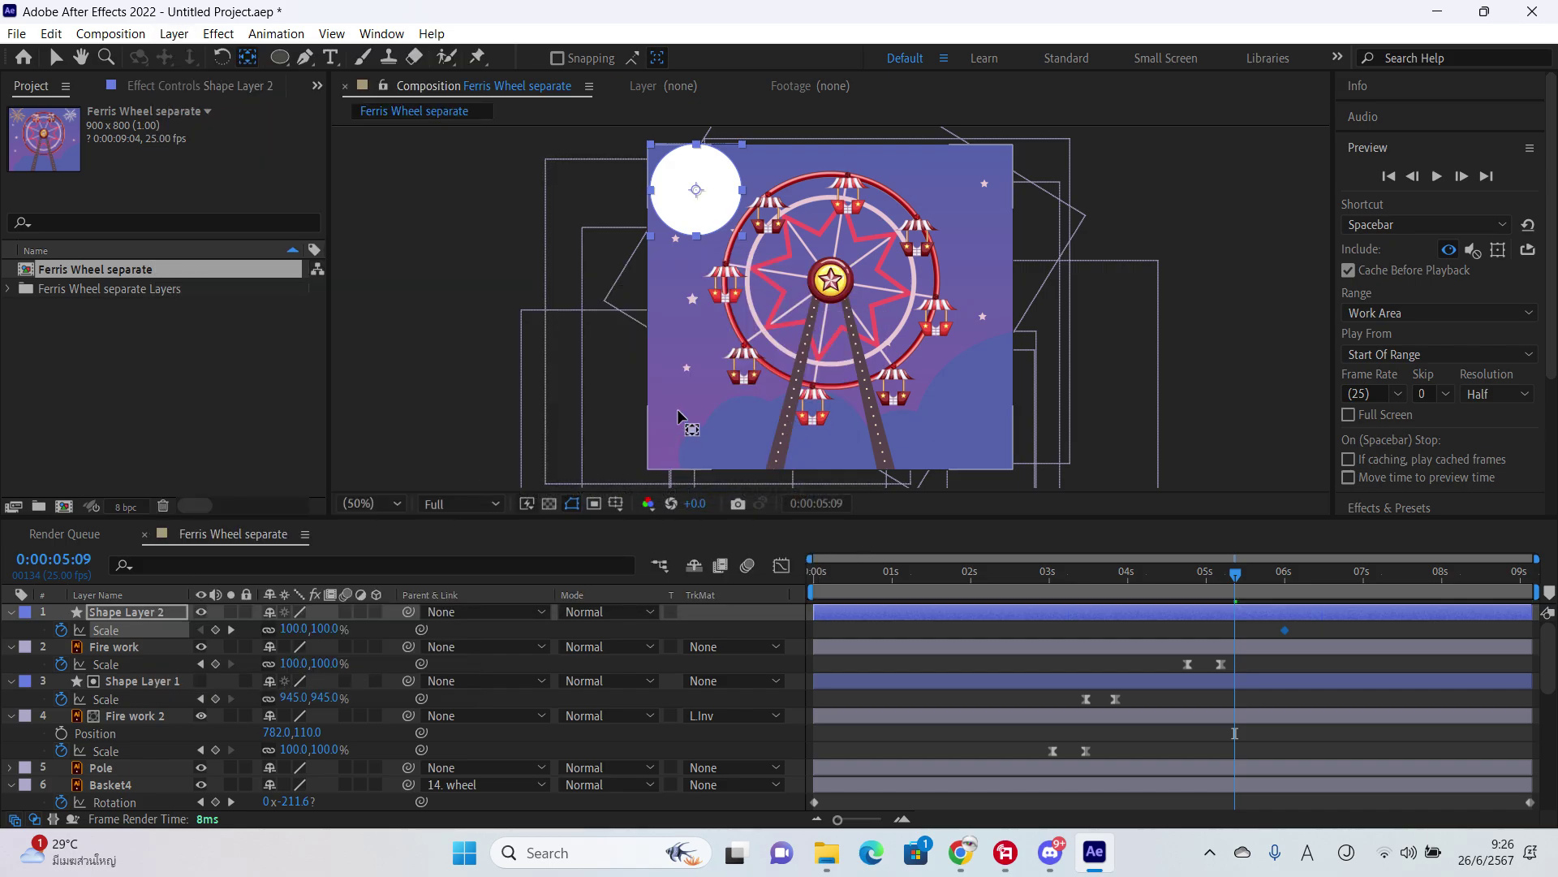
Step: Set Shape Layer 2's Scale to 0% at 0:00:05:09 and move its 100% keyframe to about 0:00:05:19
{"action": "left_click", "coordinate": [325, 629]}
{"action": "type", "text": "0"}
{"action": "key", "text": "Return"}
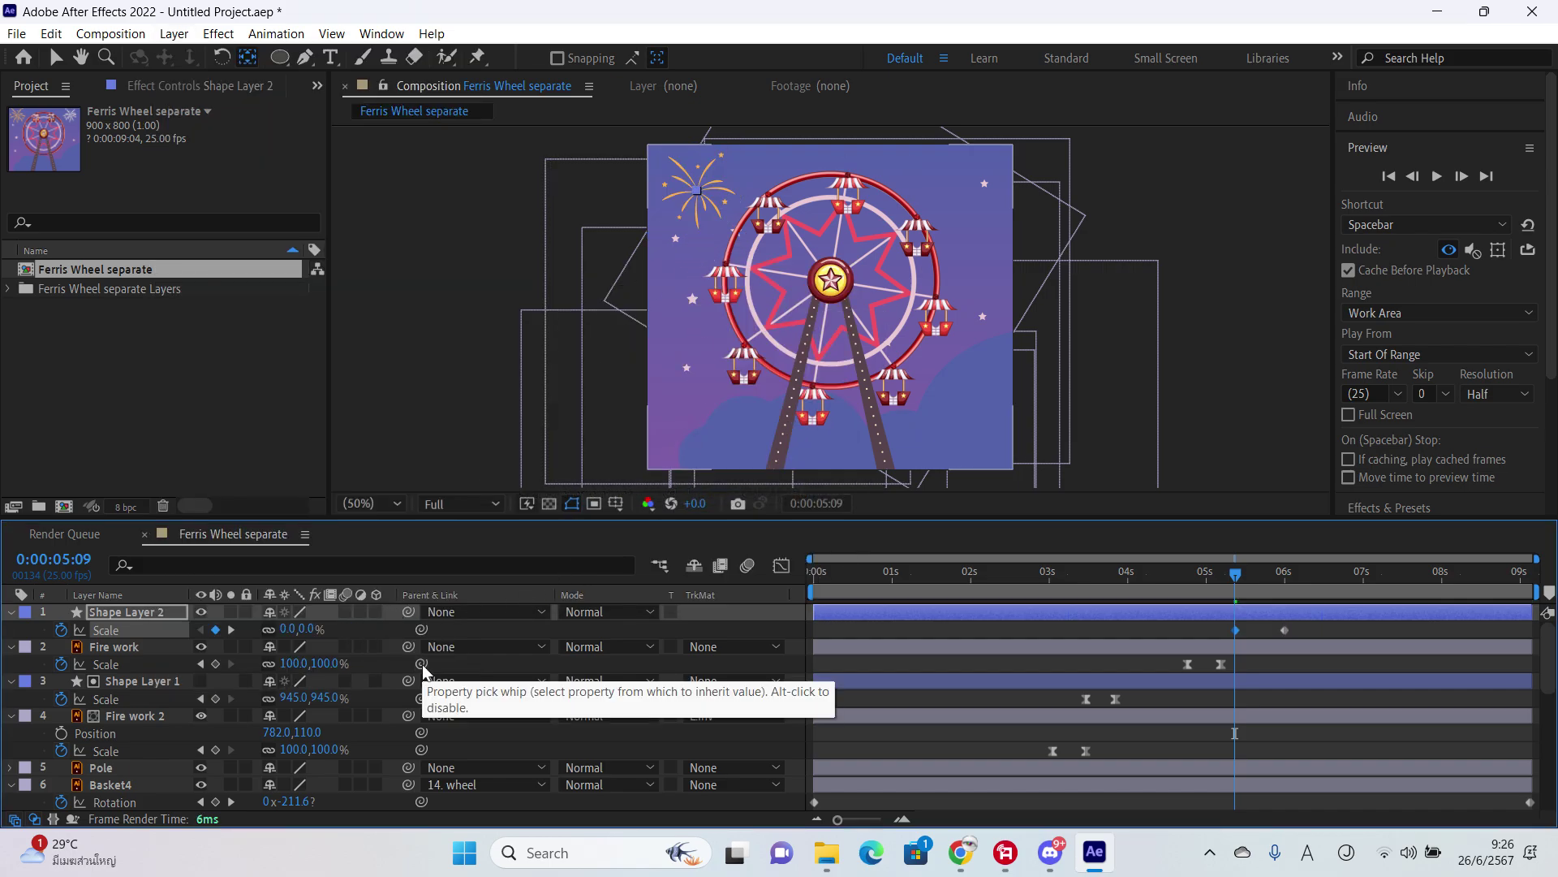
{"action": "left_click_drag", "start_coordinate": [1284, 630], "coordinate": [1265, 633]}
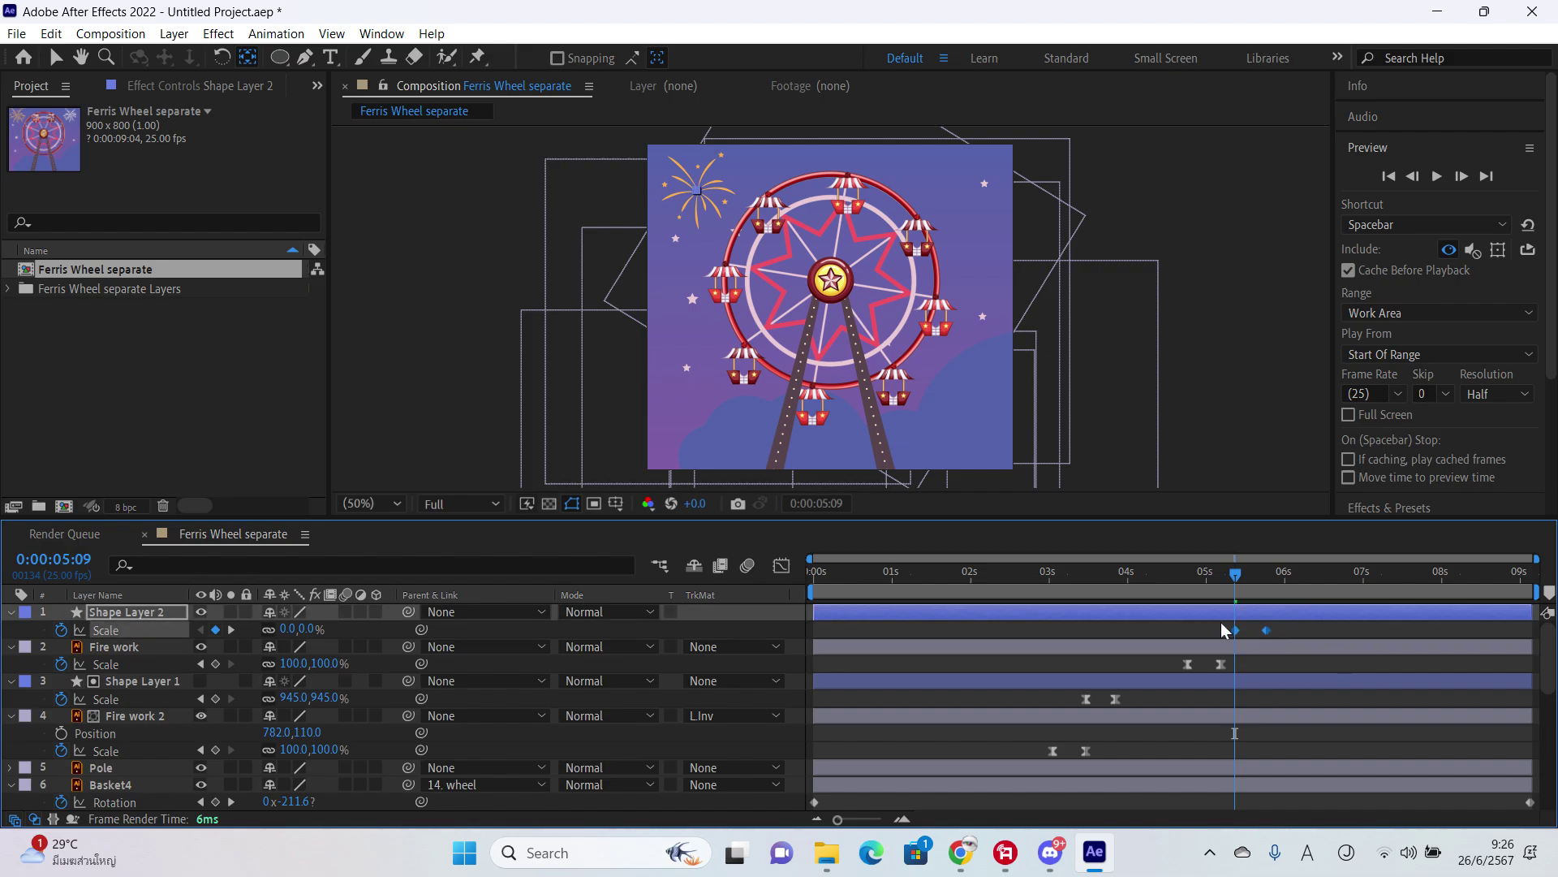
Step: Apply Easy Ease to both of Shape Layer 2's Scale keyframes and scrub through the growth to 0:00:05:19
{"action": "right_click", "coordinate": [1264, 629]}
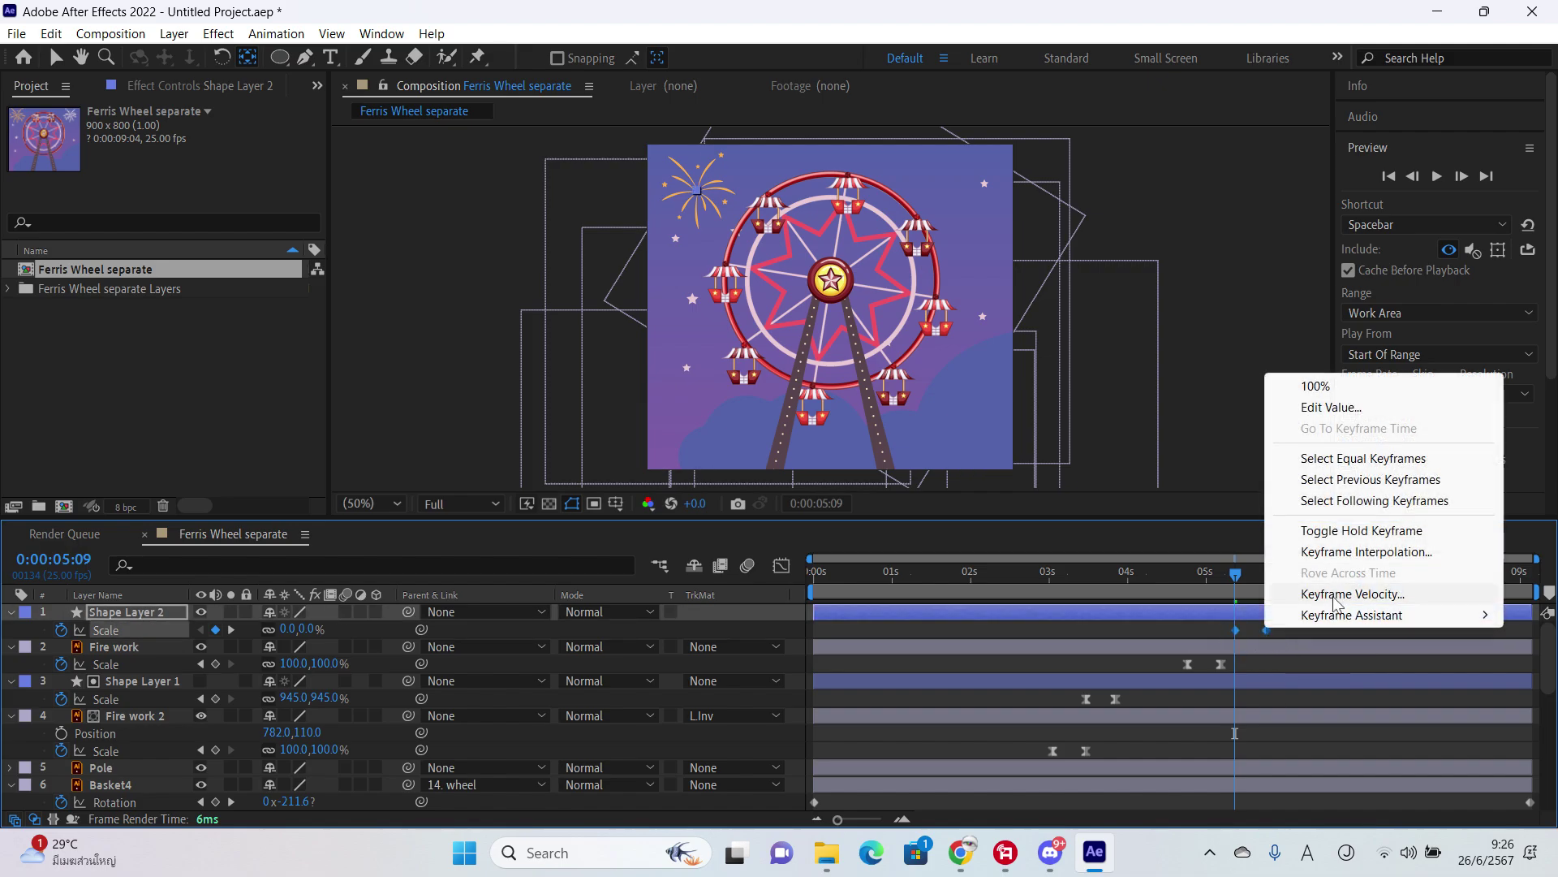
{"action": "mouse_move", "coordinate": [1335, 617]}
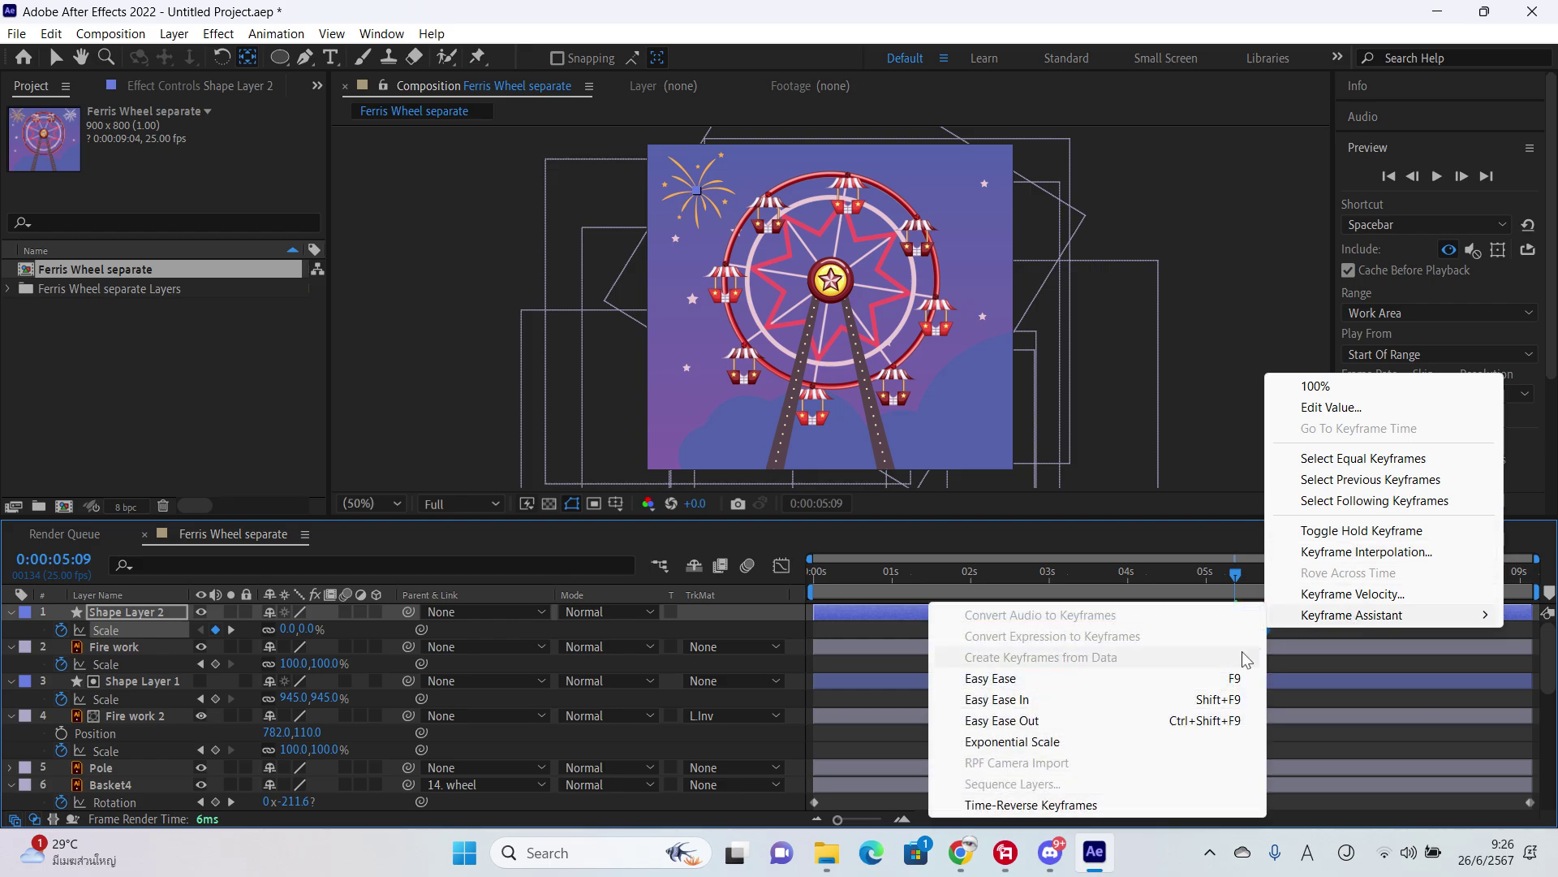
{"action": "left_click", "coordinate": [1229, 678]}
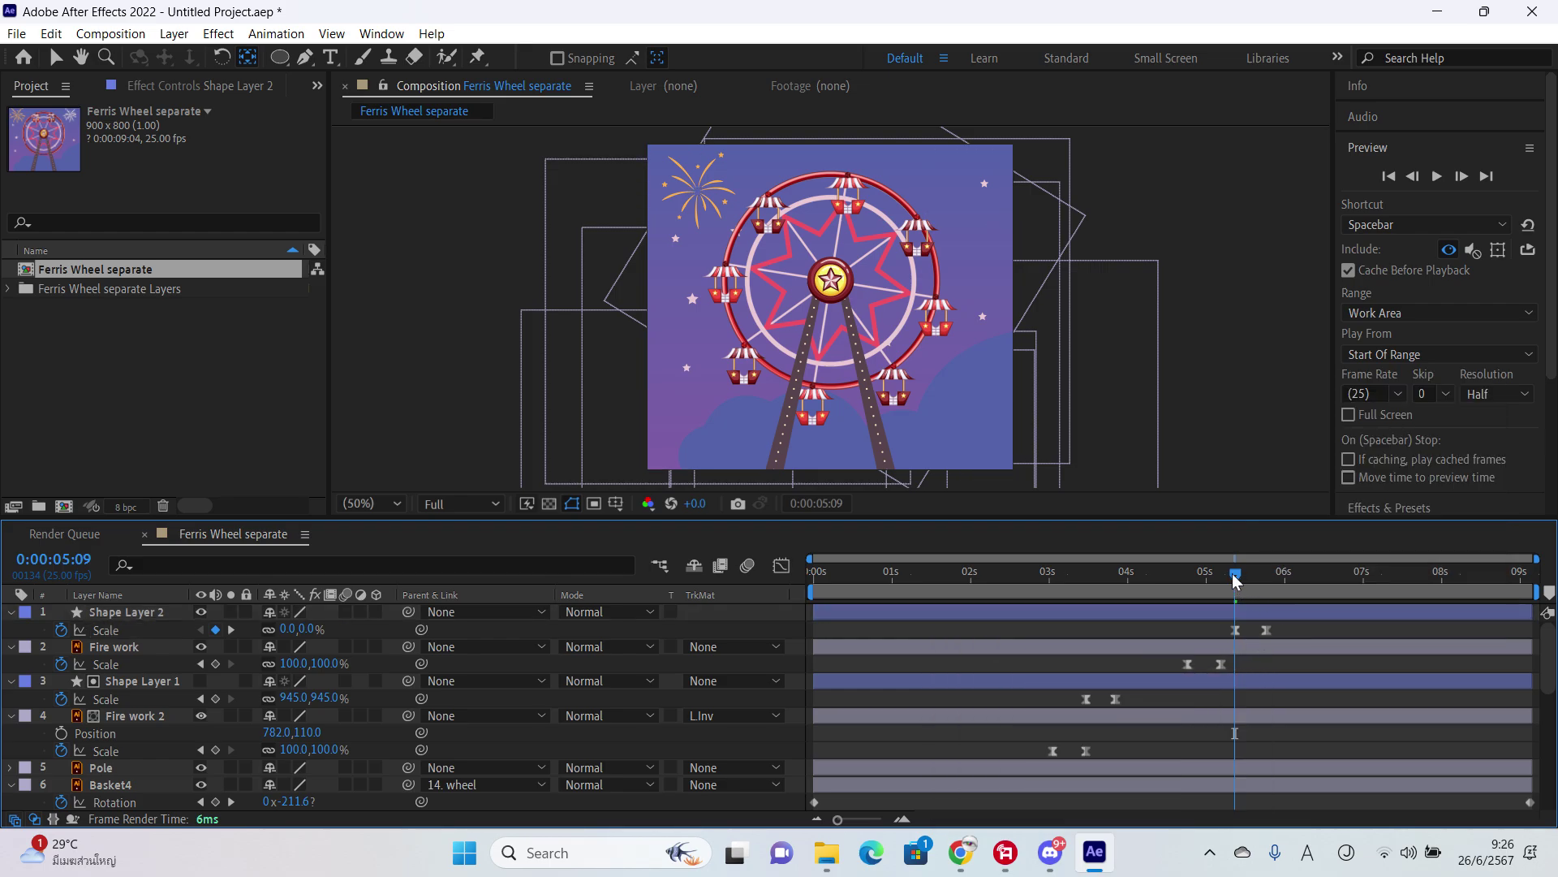
{"action": "left_click", "coordinate": [1178, 586]}
{"action": "left_click_drag", "start_coordinate": [1177, 586], "coordinate": [1263, 585]}
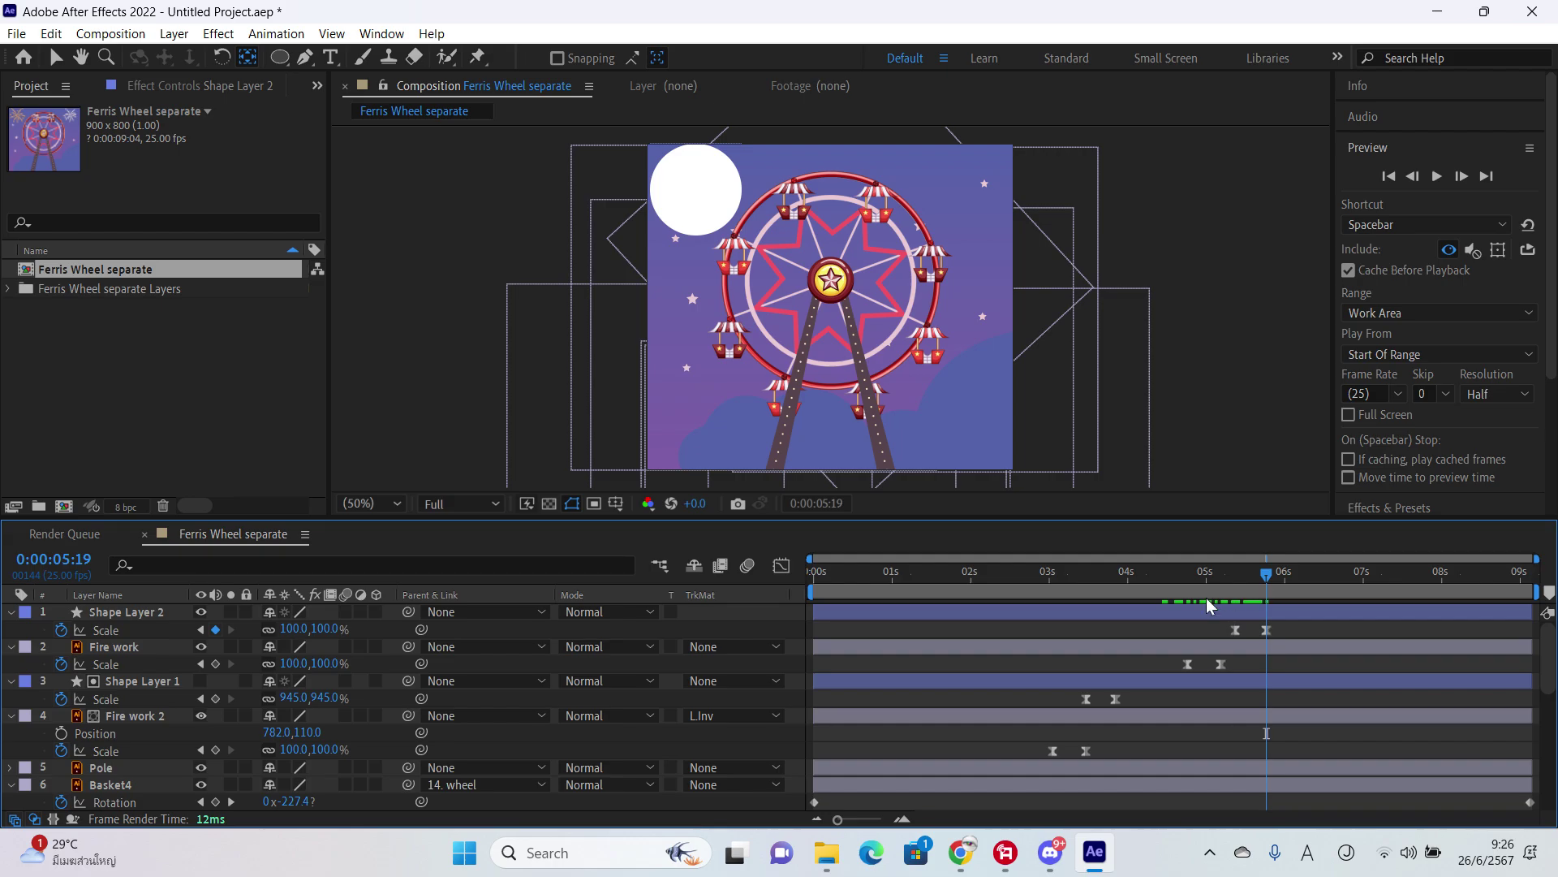
Step: Set the Fire work layer's track matte to Alpha Inverted Matte from Shape Layer 2
{"action": "left_click", "coordinate": [641, 646]}
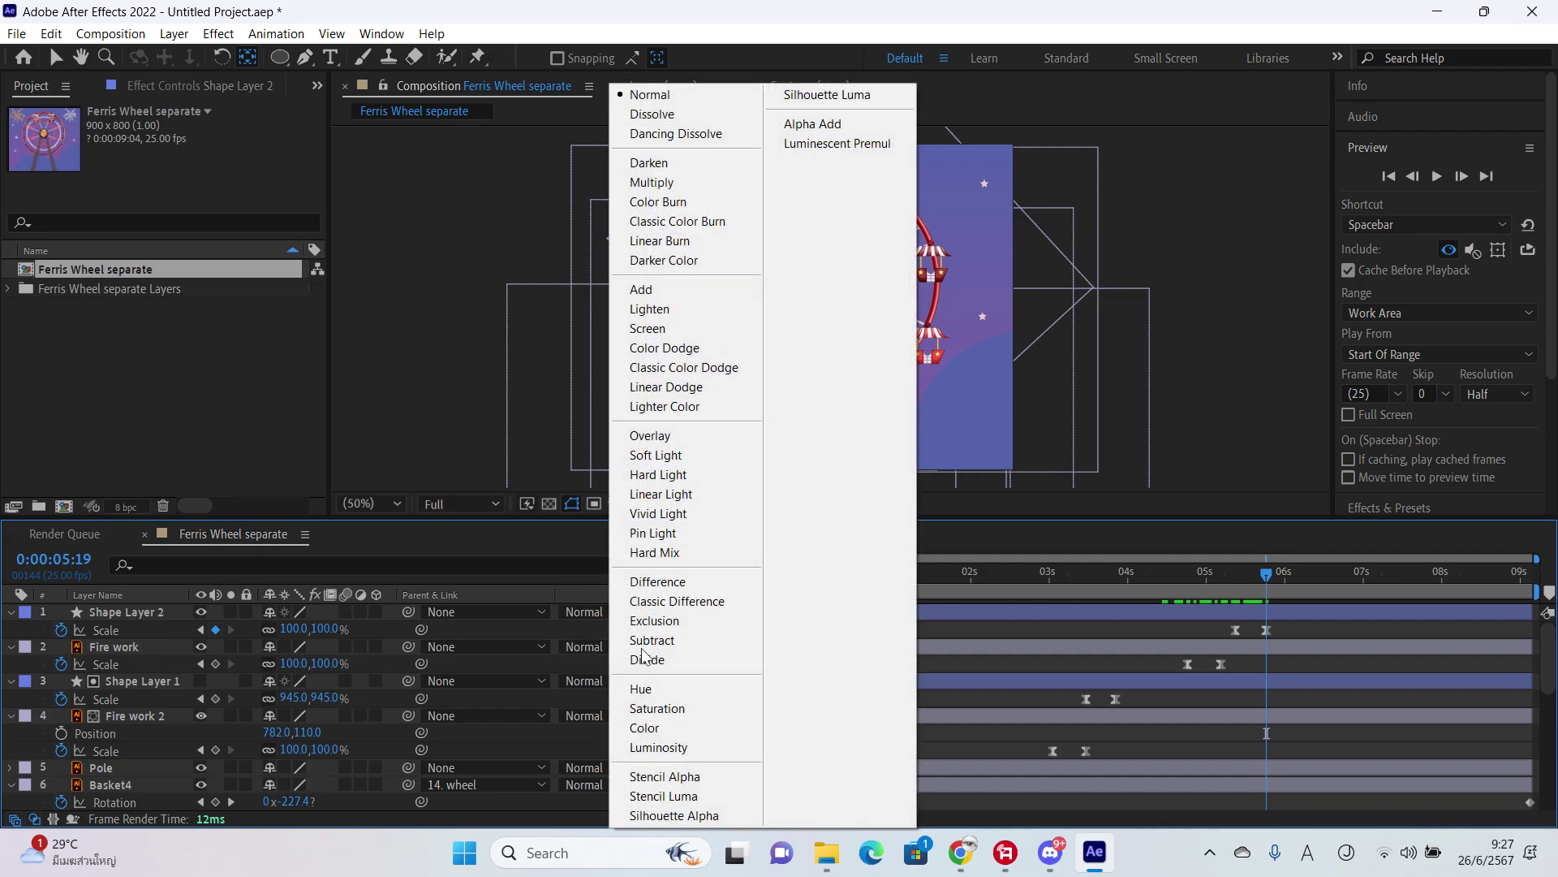
{"action": "left_click", "coordinate": [533, 628]}
{"action": "left_click", "coordinate": [710, 646]}
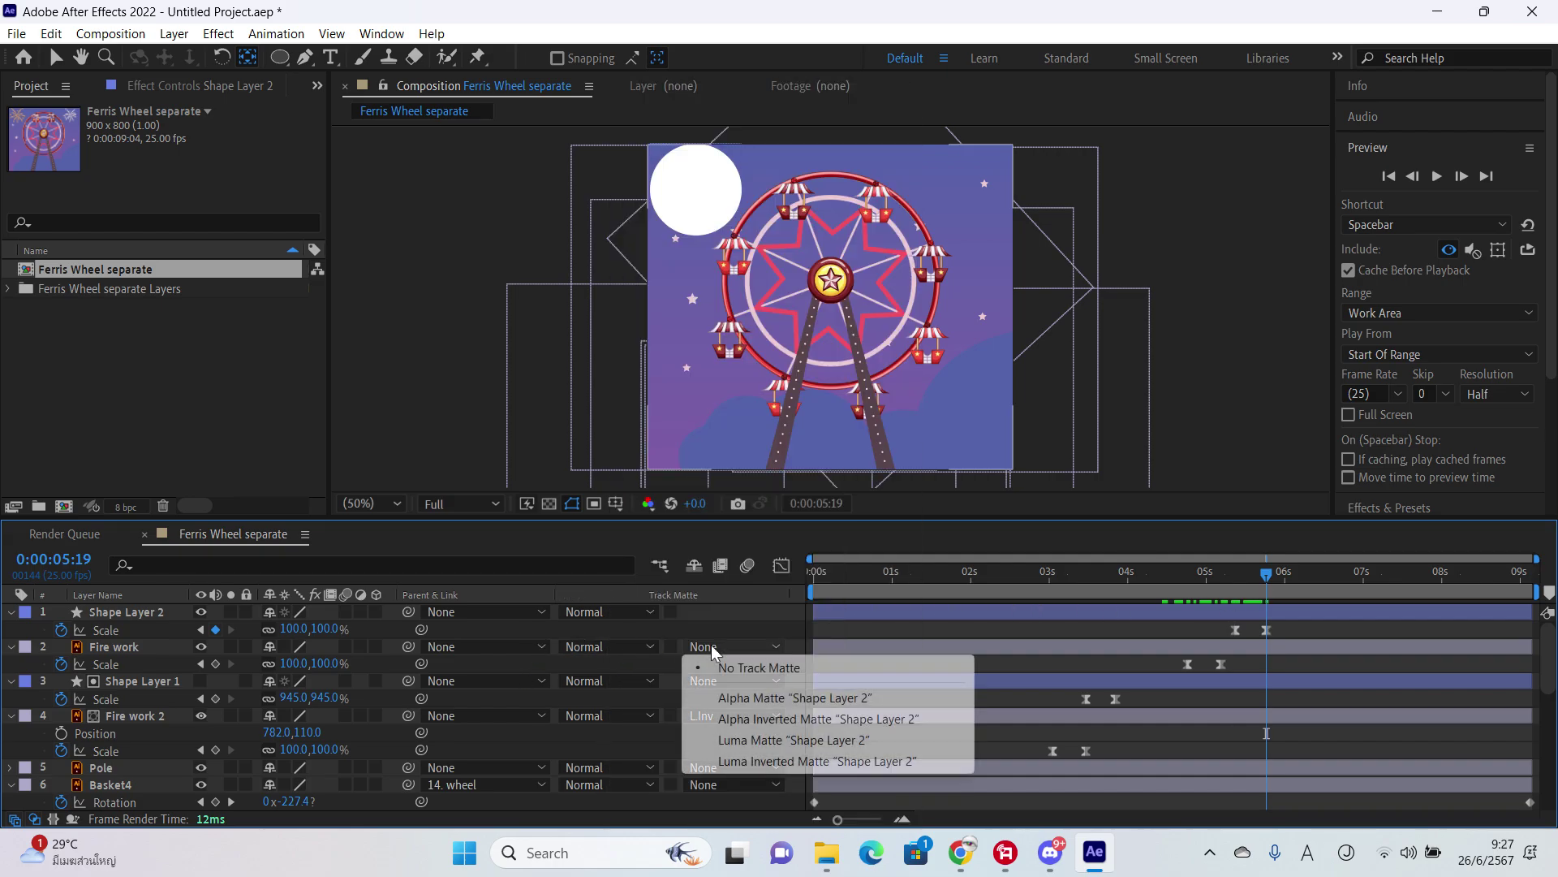
{"action": "left_click", "coordinate": [787, 700]}
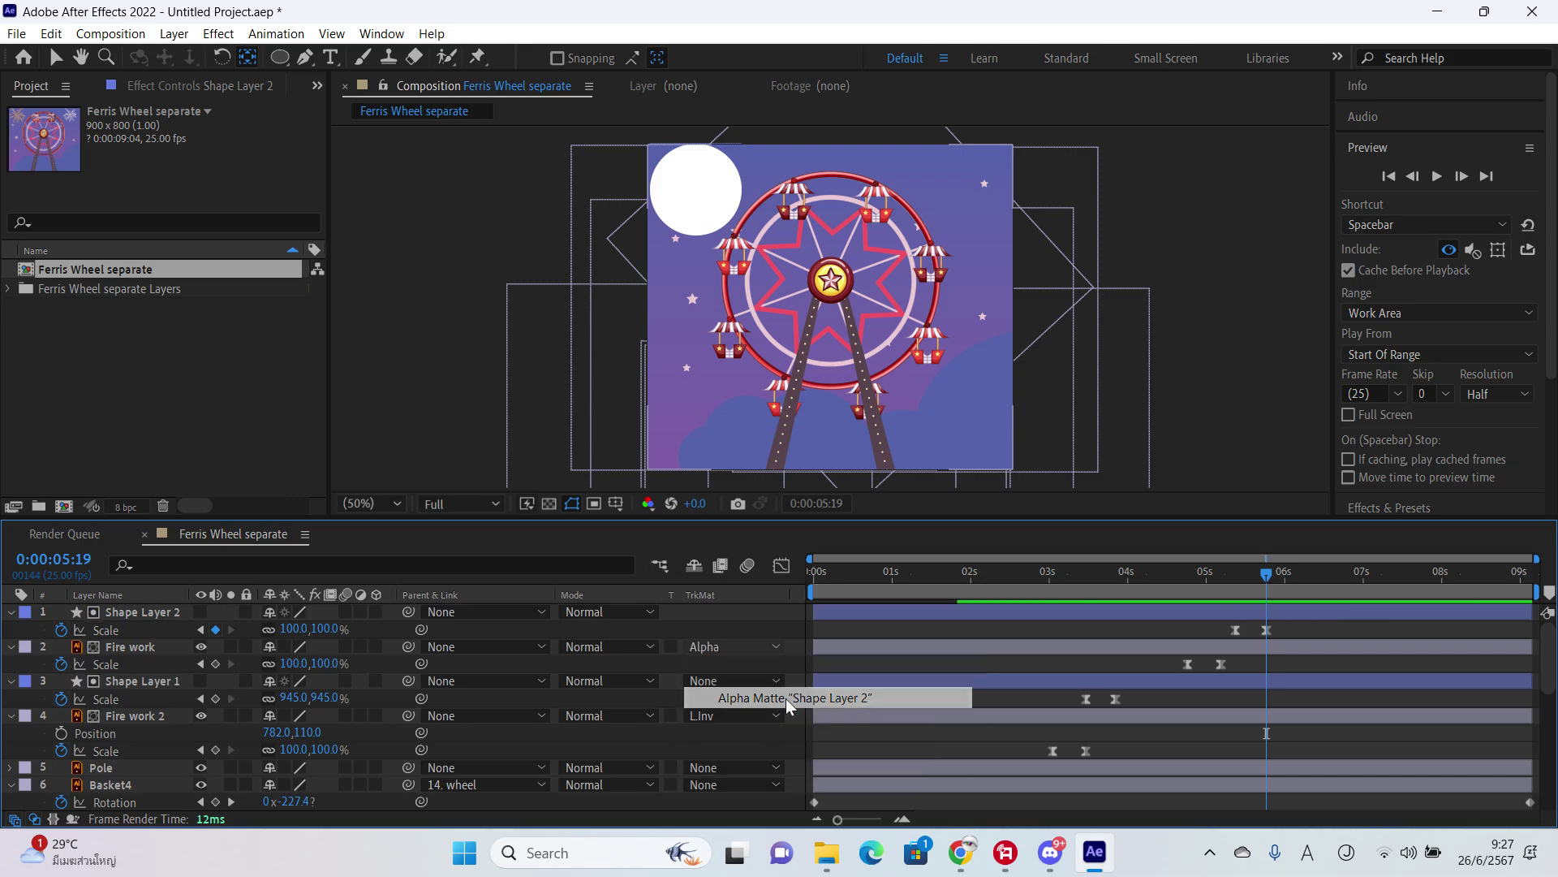
{"action": "mouse_move", "coordinate": [1263, 577]}
{"action": "left_mouse_down"}
{"action": "mouse_move", "coordinate": [1185, 584]}
{"action": "mouse_move", "coordinate": [1260, 587]}
{"action": "left_mouse_up"}
{"action": "left_click", "coordinate": [735, 659]}
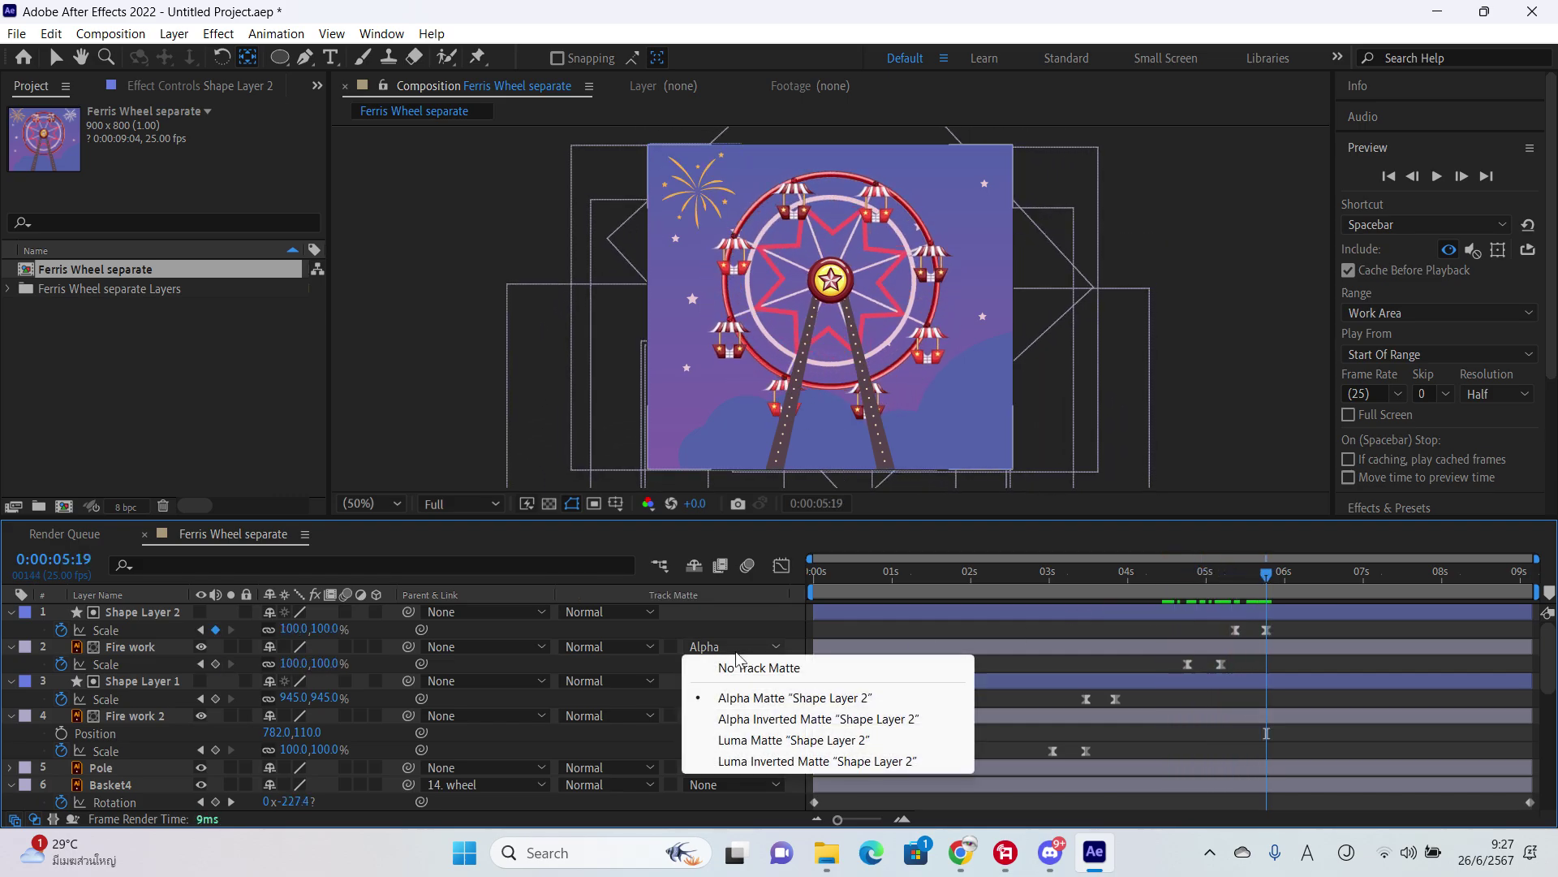
{"action": "left_click", "coordinate": [796, 721]}
Step: Play the composition from the beginning to check the timing of both firework bursts
{"action": "left_click_drag", "start_coordinate": [1279, 588], "coordinate": [724, 615]}
{"action": "left_click", "coordinate": [1436, 176]}
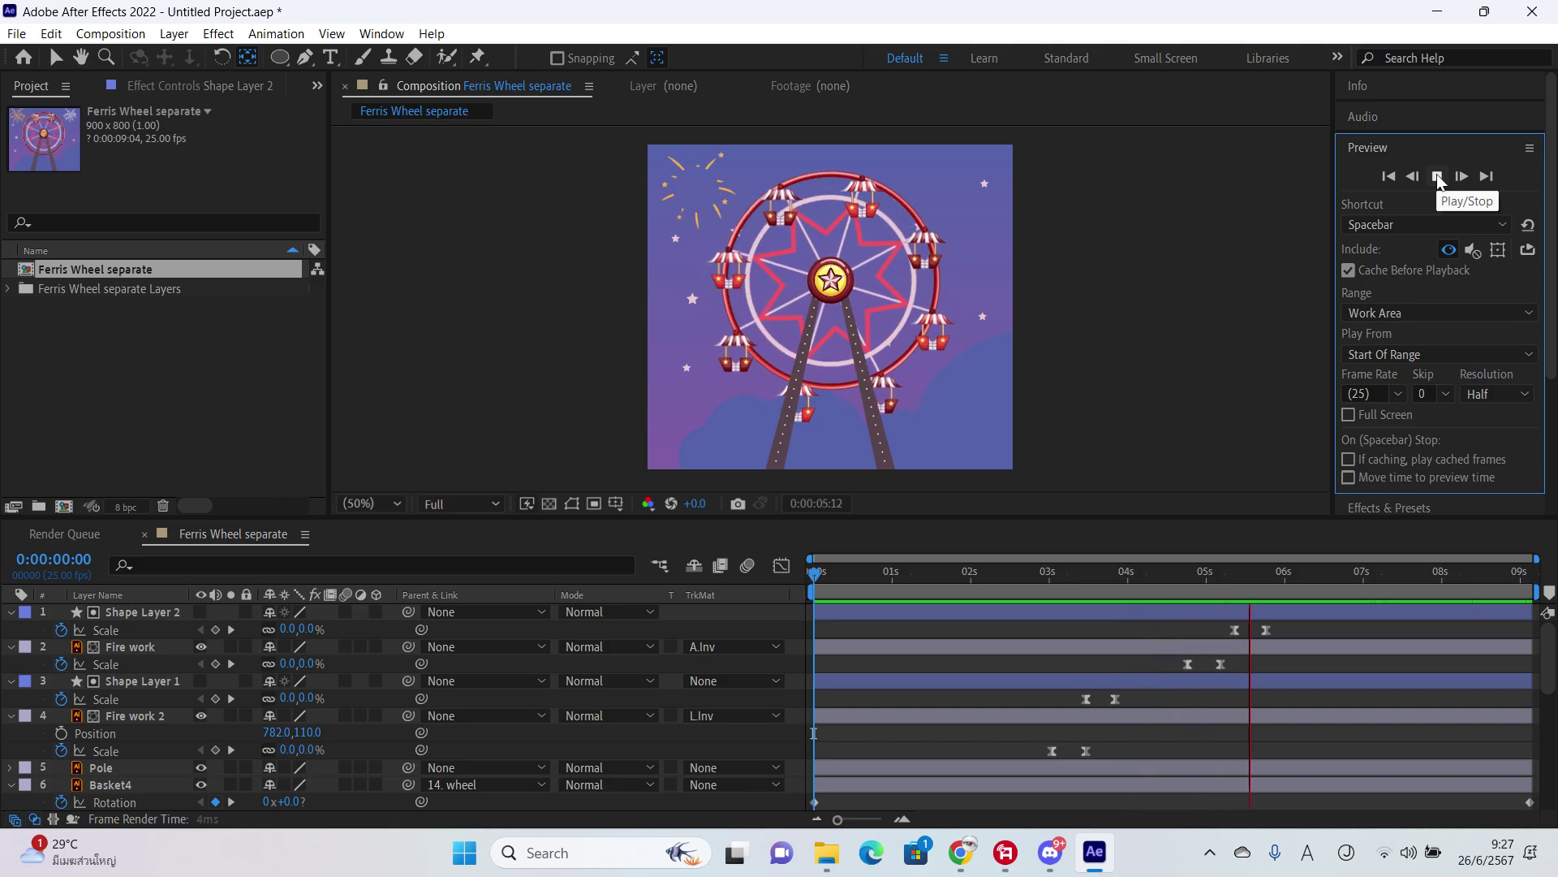
{"action": "left_click", "coordinate": [1437, 176]}
Step: Tighten the Scale keyframe spacing on both fireworks and mattes, ending Shape Layer 2 at 0:00:05:08 and Shape Layer 1 at 0:00:03:16, and preview
{"action": "left_click_drag", "start_coordinate": [1283, 625], "coordinate": [1049, 759]}
{"action": "left_click_drag", "start_coordinate": [1115, 699], "coordinate": [1100, 703]}
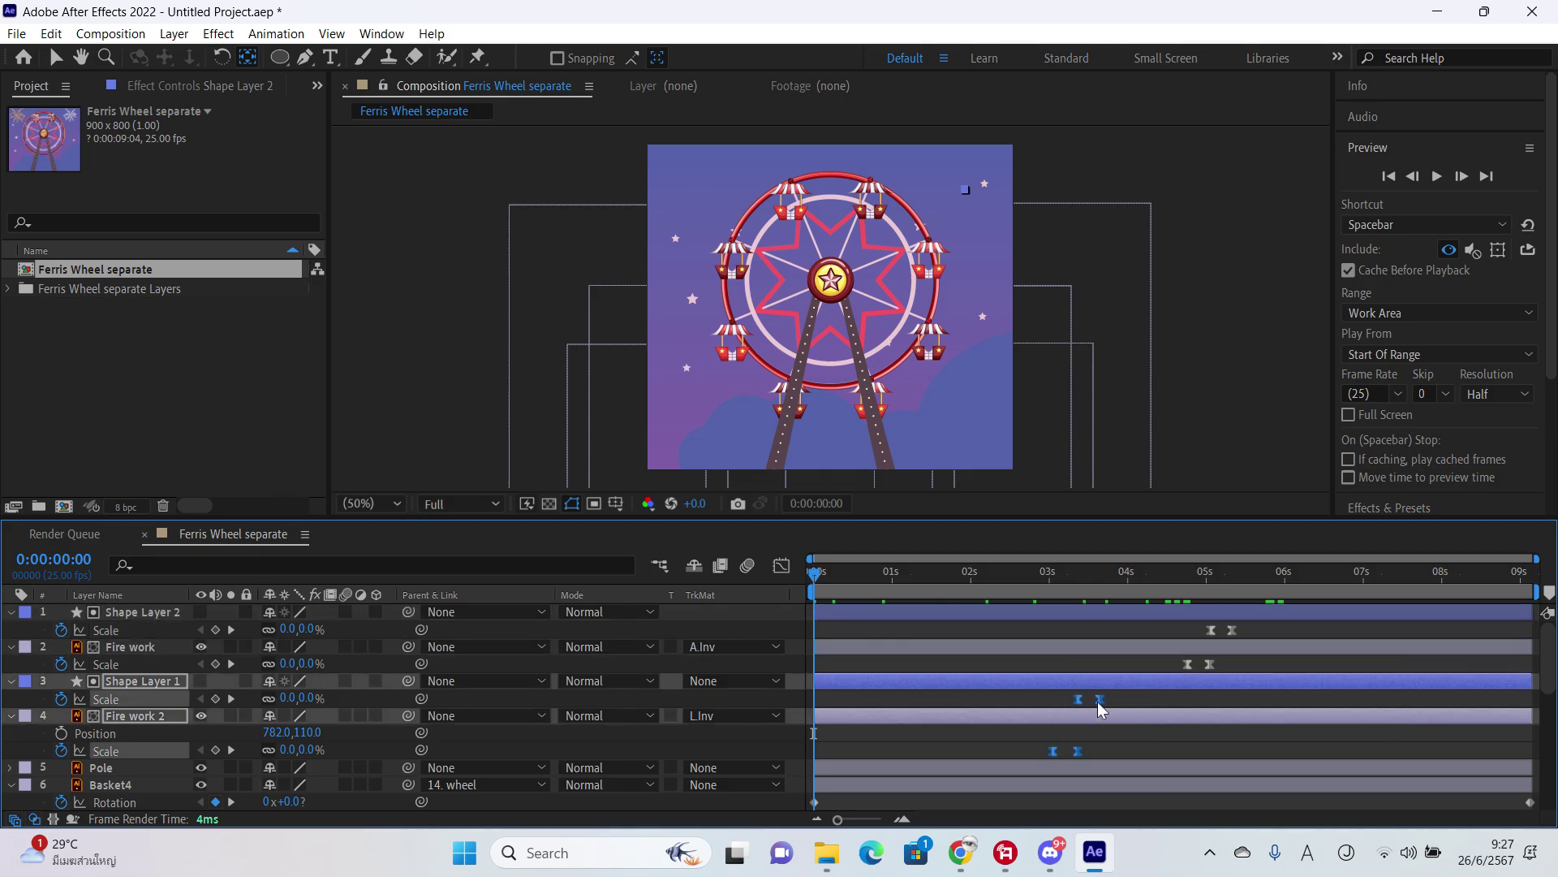
{"action": "left_click", "coordinate": [1121, 639]}
{"action": "left_click", "coordinate": [1436, 176]}
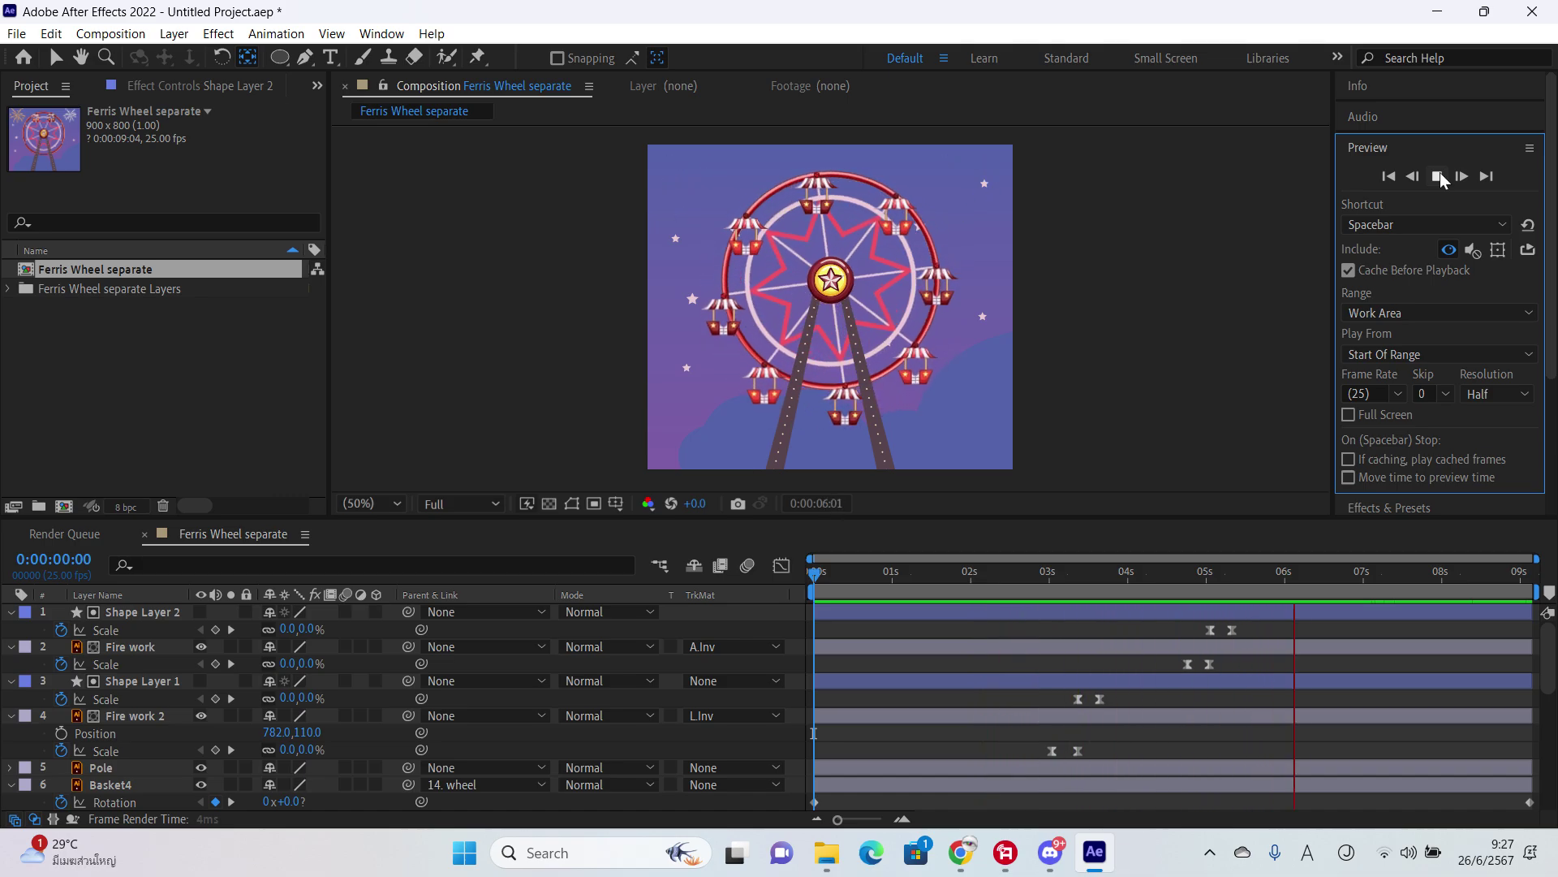
{"action": "left_click", "coordinate": [1435, 177]}
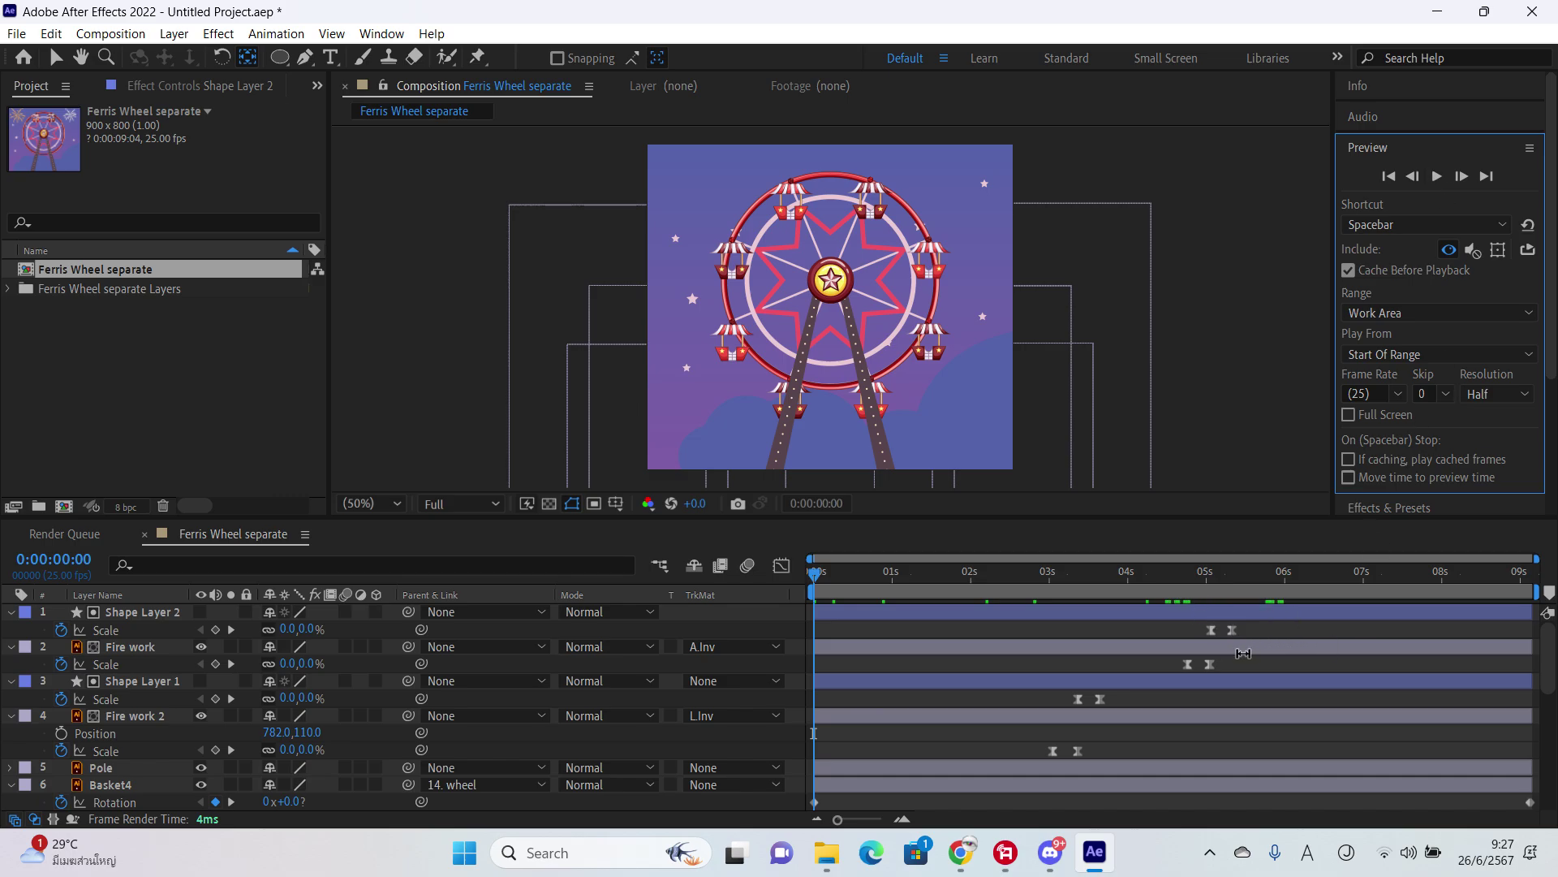
Step: Trim Shape Layer 1 and Fire work 2 to run from Fire work 2's first Scale keyframe to 0:00:03:16
{"action": "left_click", "coordinate": [1220, 679]}
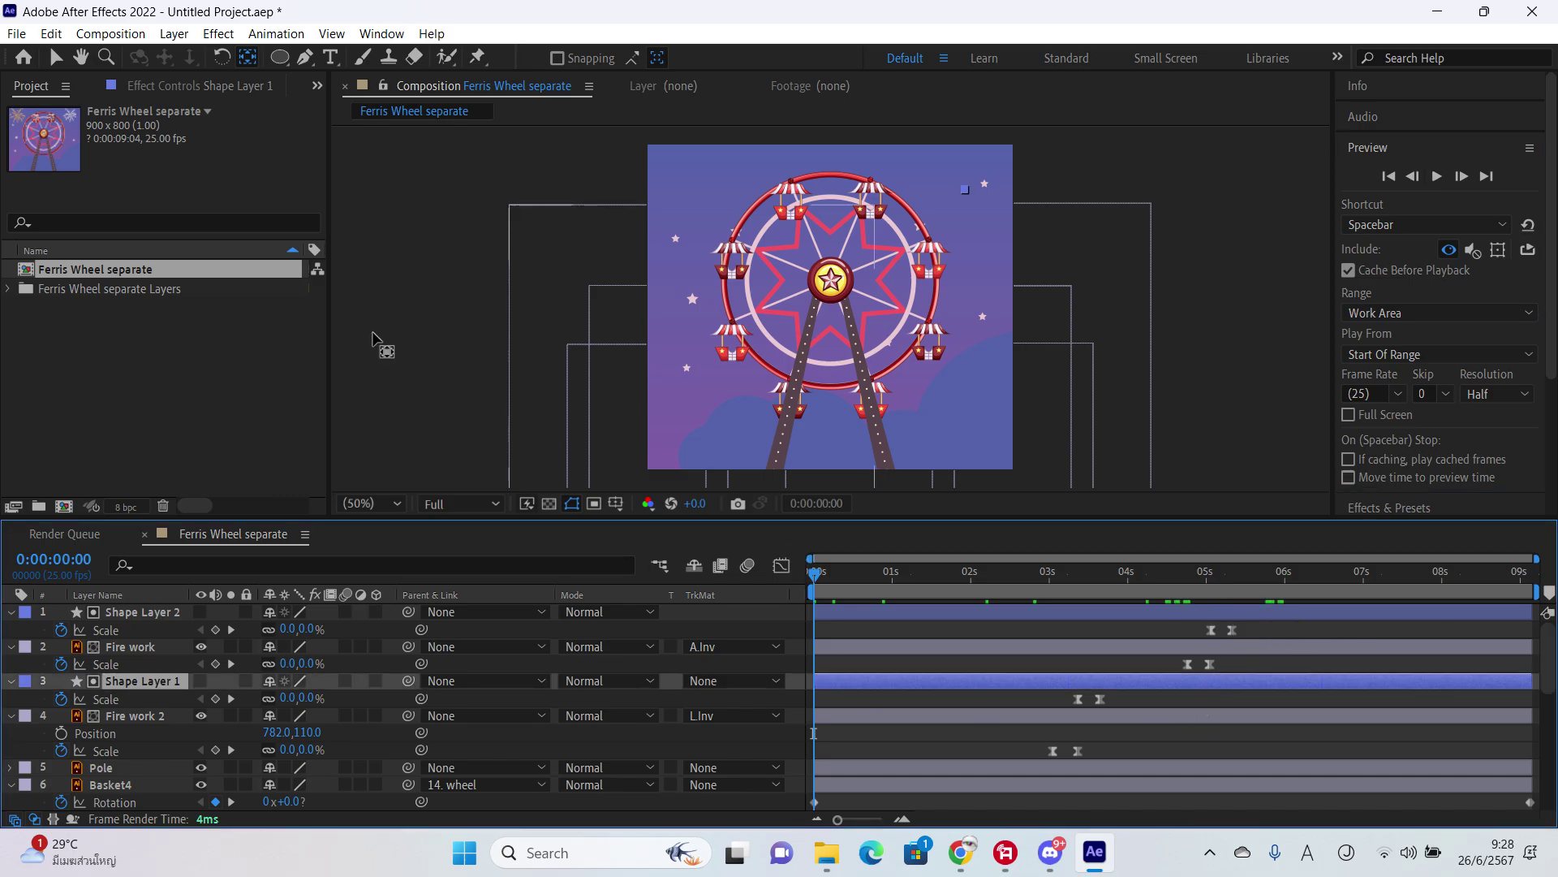
{"action": "left_click", "coordinate": [55, 57]}
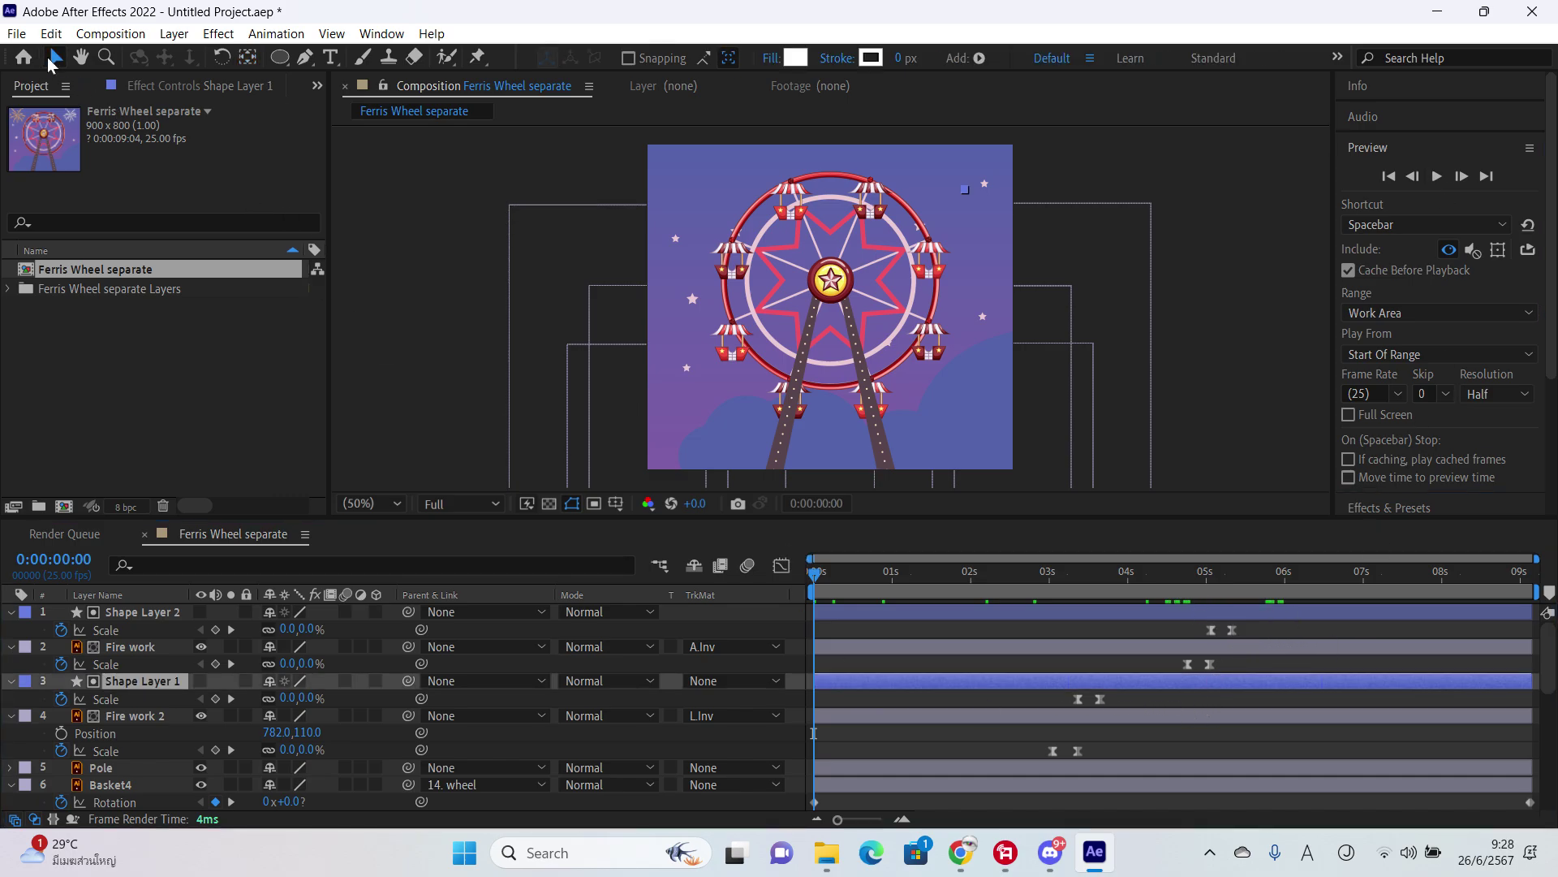
{"action": "left_click", "coordinate": [1093, 708], "text": "ctrl"}
{"action": "left_click_drag", "start_coordinate": [1023, 573], "coordinate": [1093, 583]}
{"action": "key", "text": "alt+bracketleft"}
{"action": "key", "text": "alt+bracketright"}
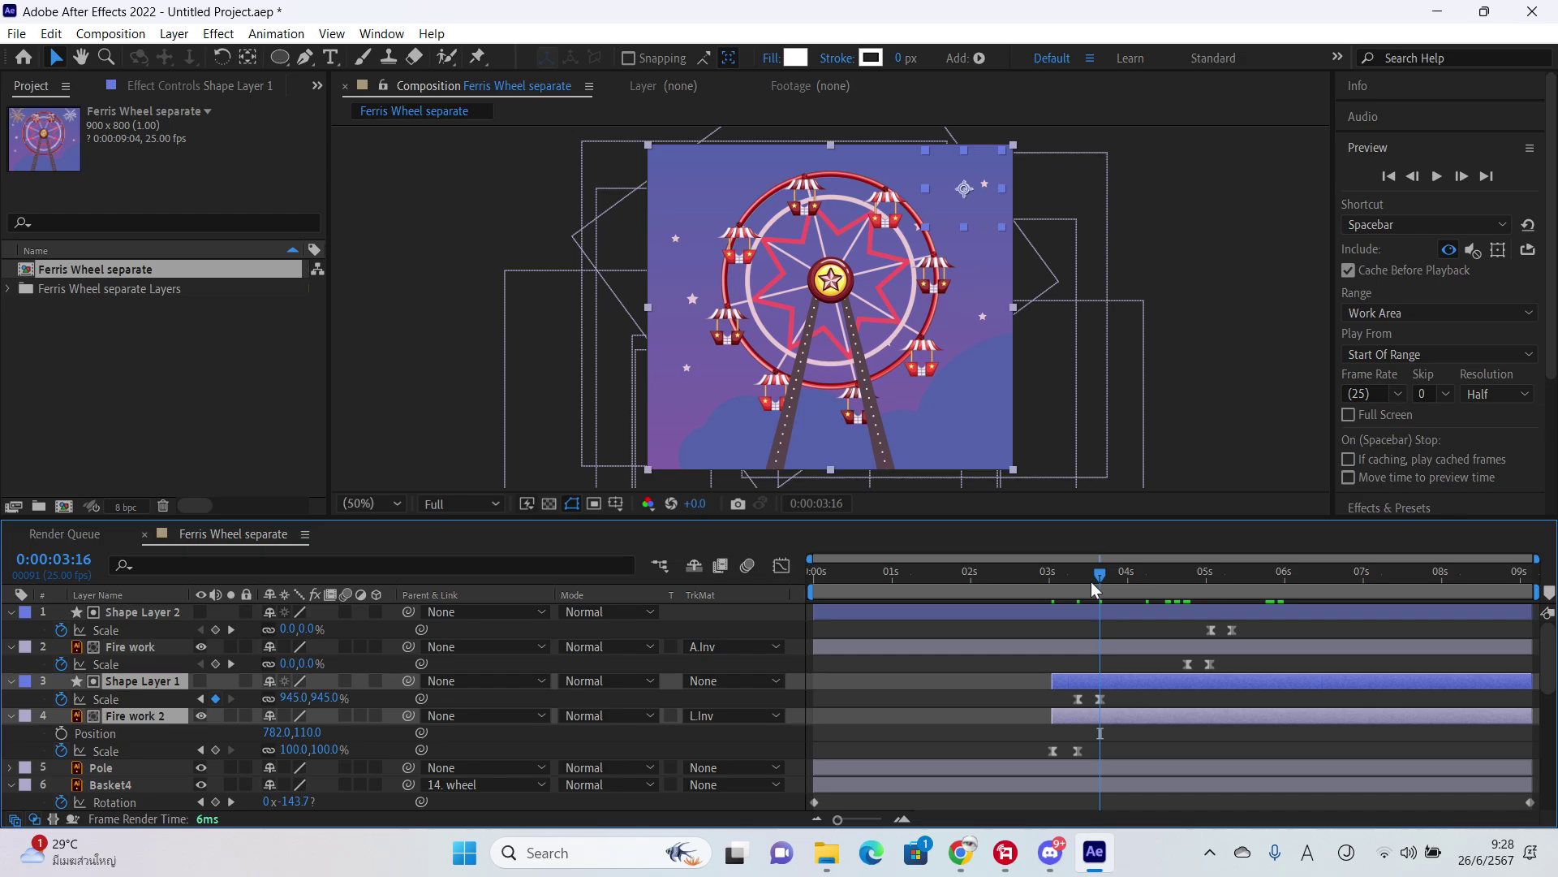
Step: Trim Shape Layer 2 and Fire work to run from 0:00:04:19 to 0:00:05:08
{"action": "left_click_drag", "start_coordinate": [1109, 580], "coordinate": [1177, 619]}
{"action": "left_click", "coordinate": [1177, 648]}
{"action": "left_click", "coordinate": [1186, 619]}
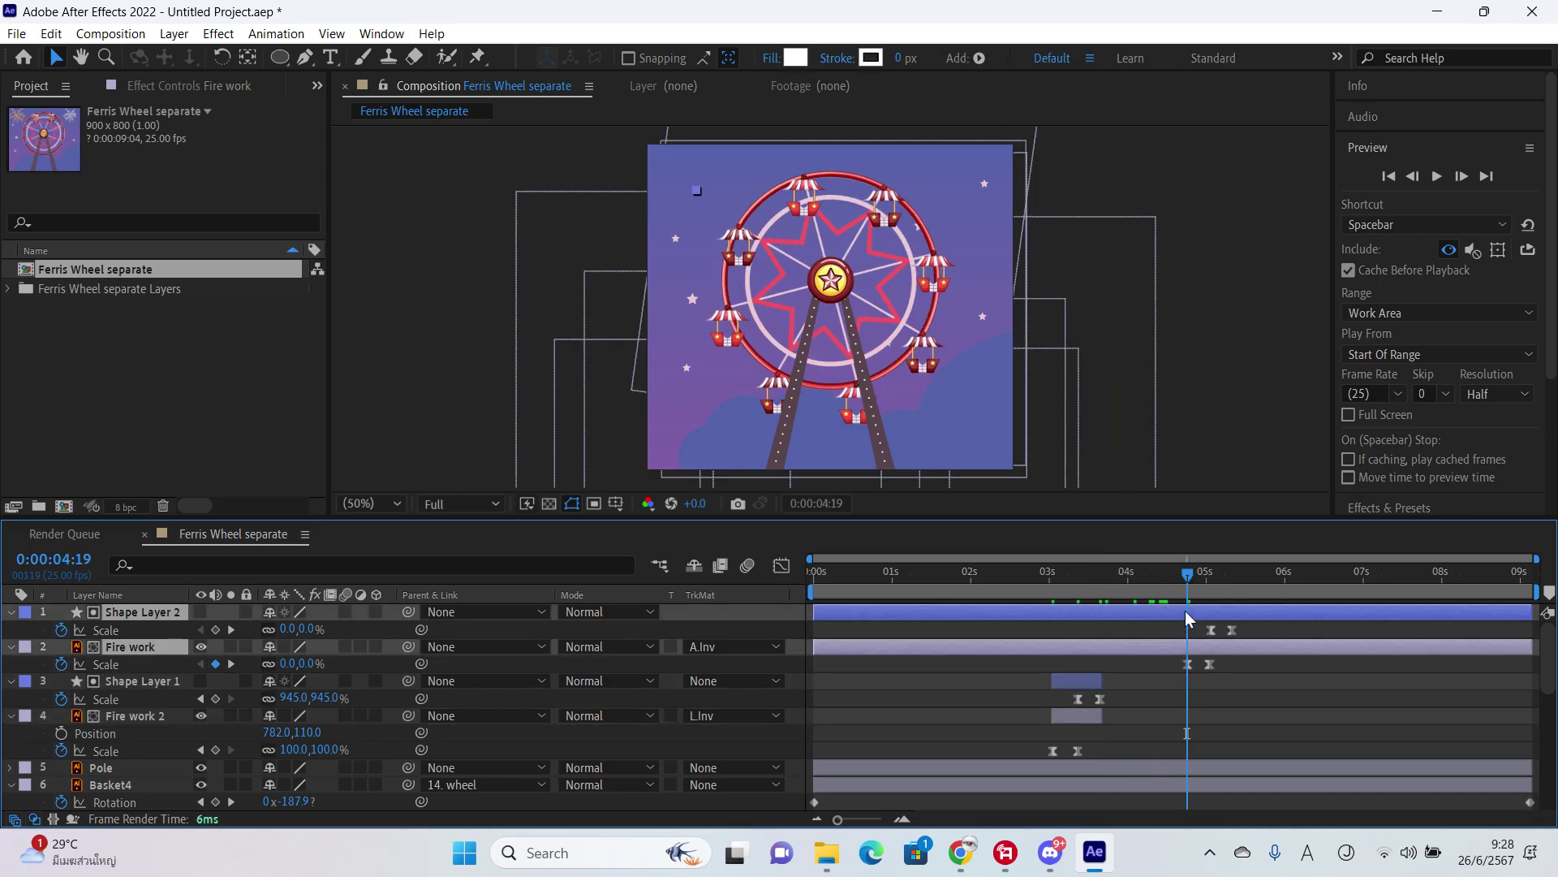
{"action": "key", "text": "alt+bracketleft"}
{"action": "left_click_drag", "start_coordinate": [1202, 579], "coordinate": [1230, 581]}
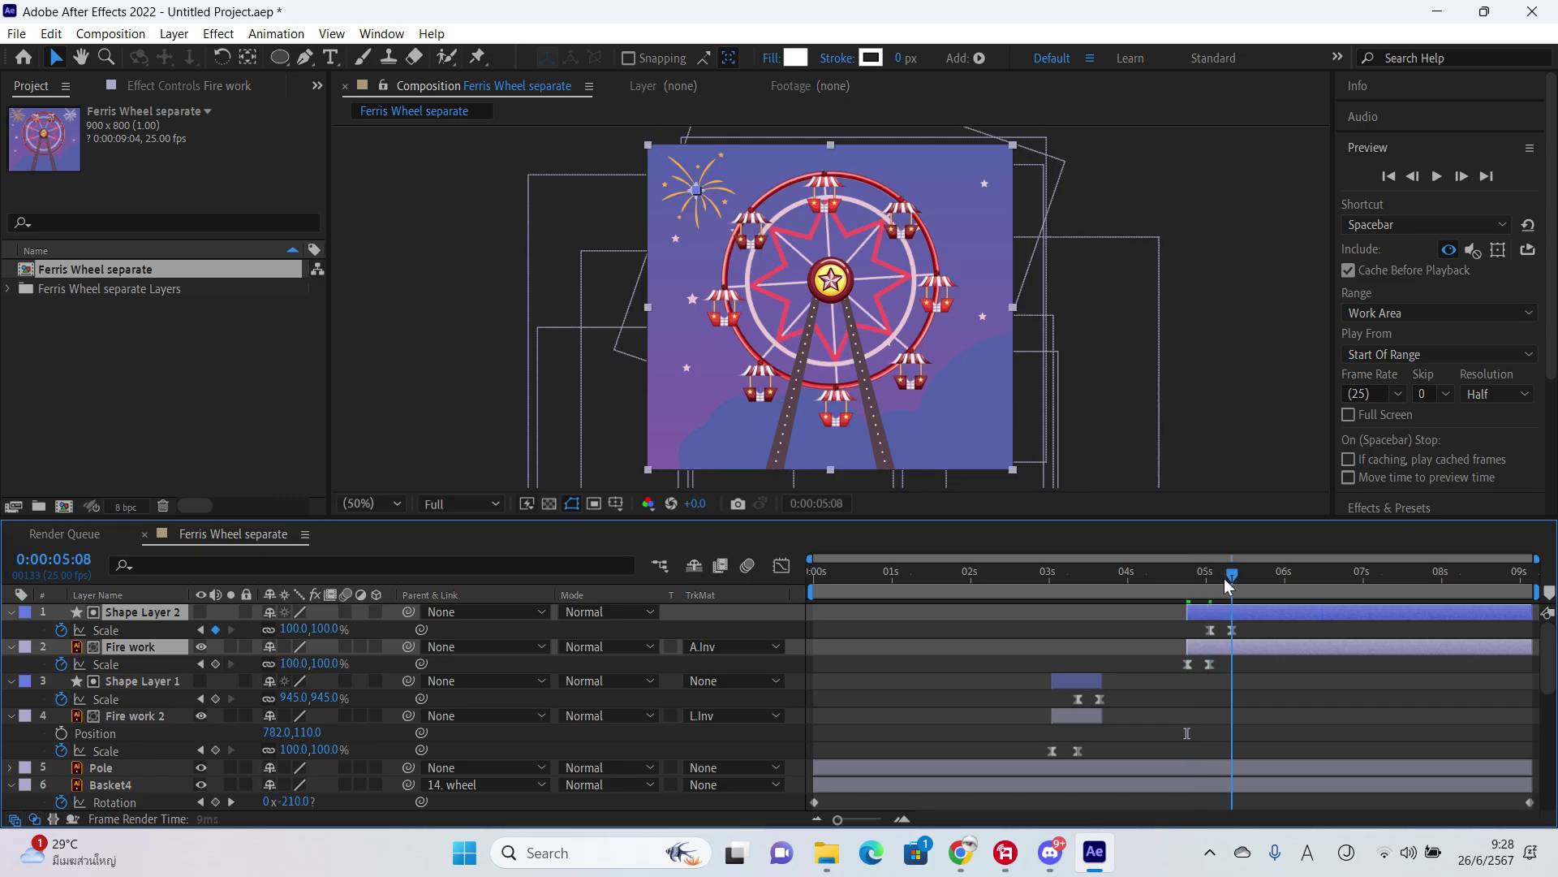
{"action": "key", "text": "alt+bracketright"}
{"action": "left_click", "coordinate": [1276, 651]}
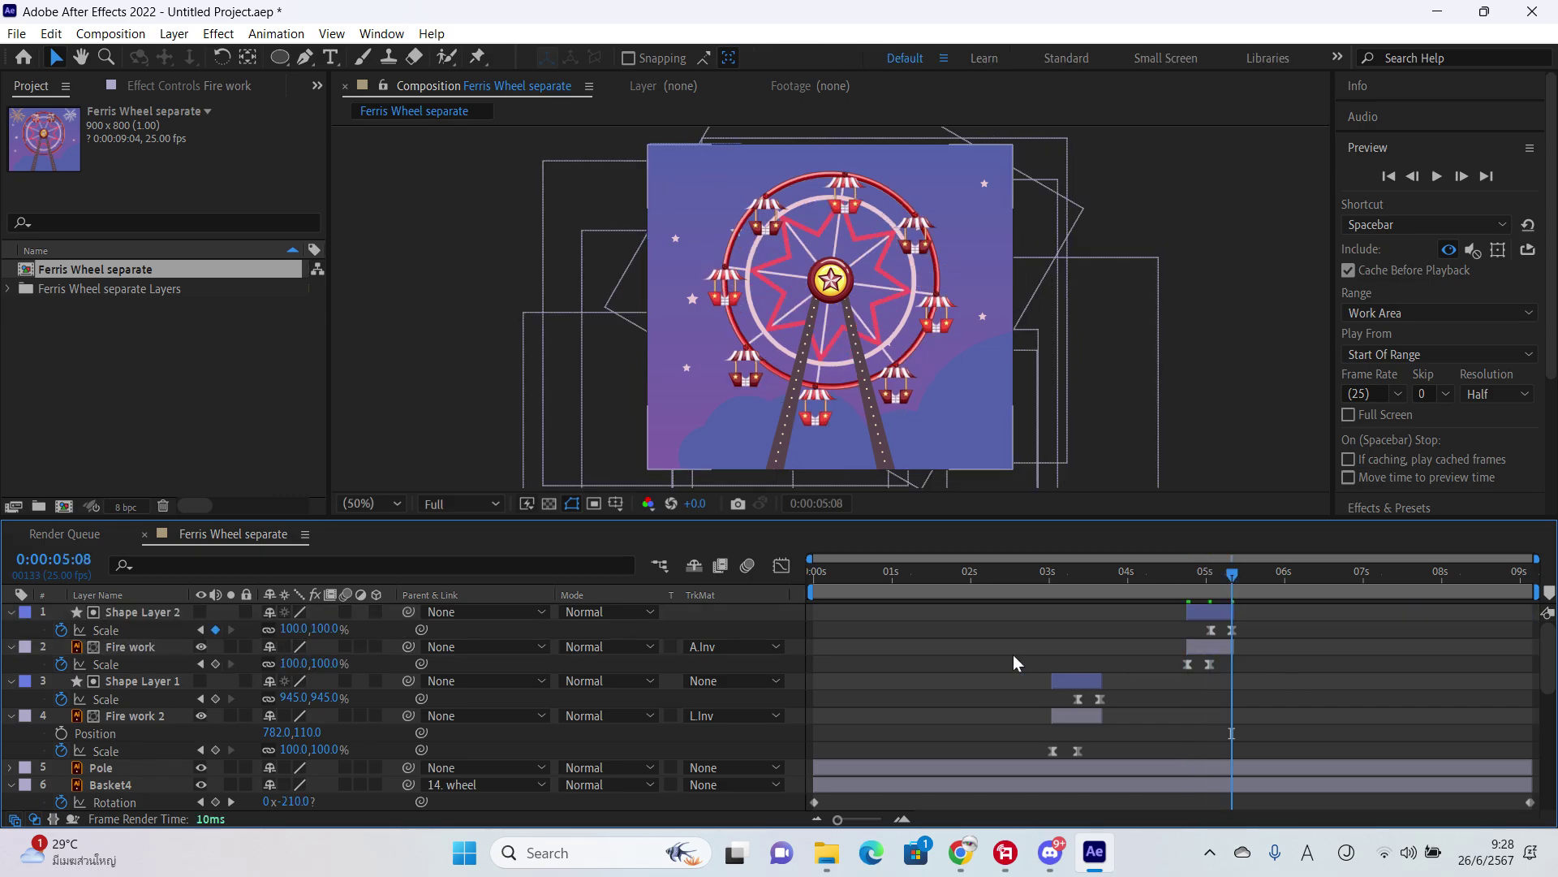
{"action": "left_click", "coordinate": [153, 682]}
{"action": "left_click", "coordinate": [147, 617], "text": "shift"}
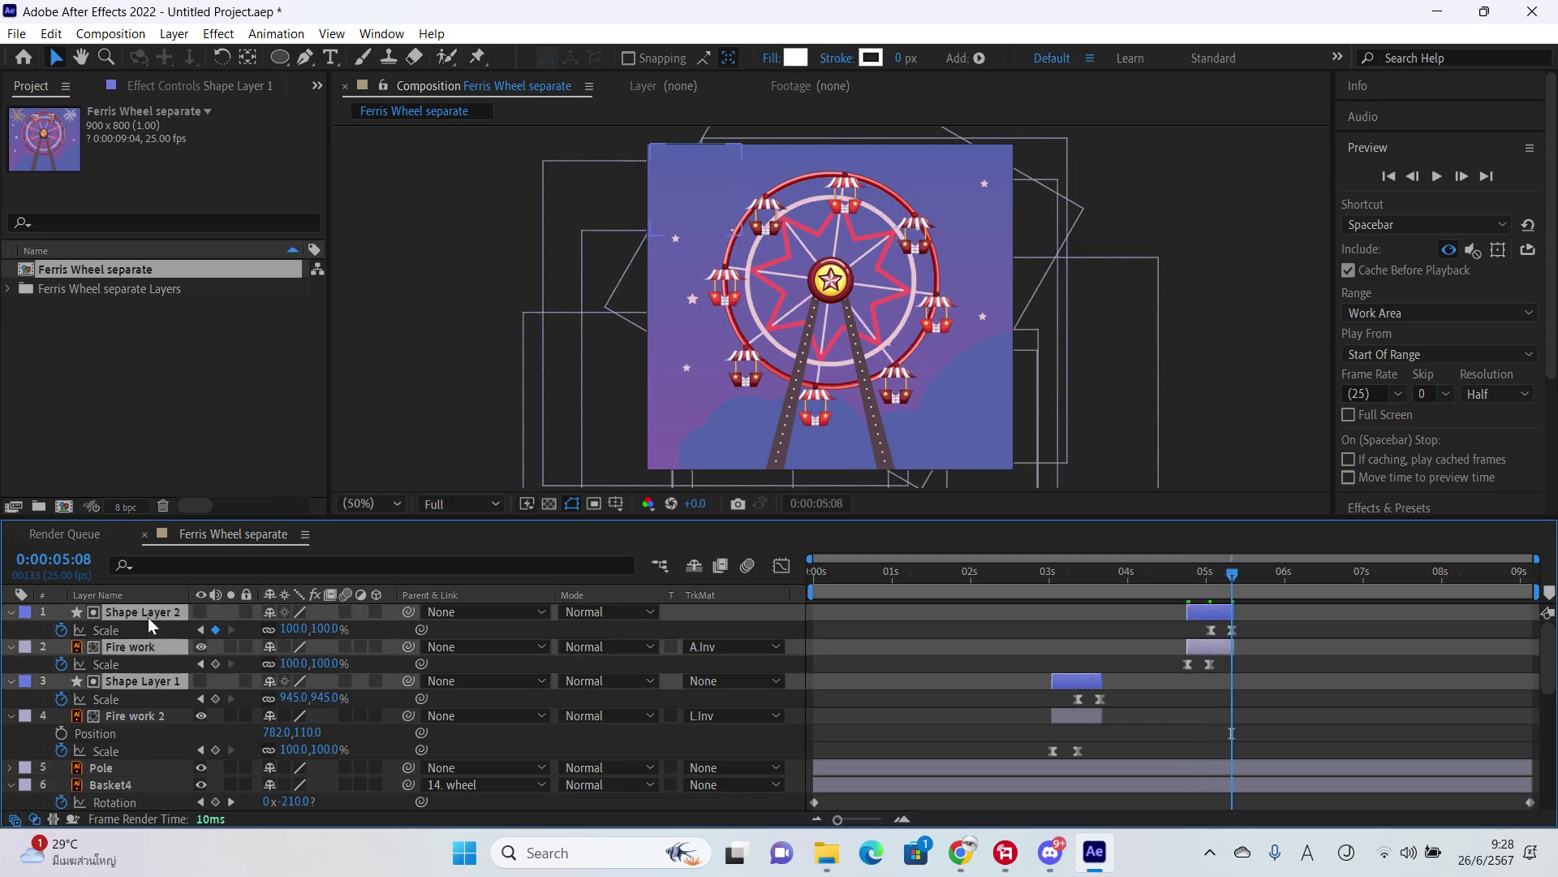
{"action": "left_click", "coordinate": [921, 638]}
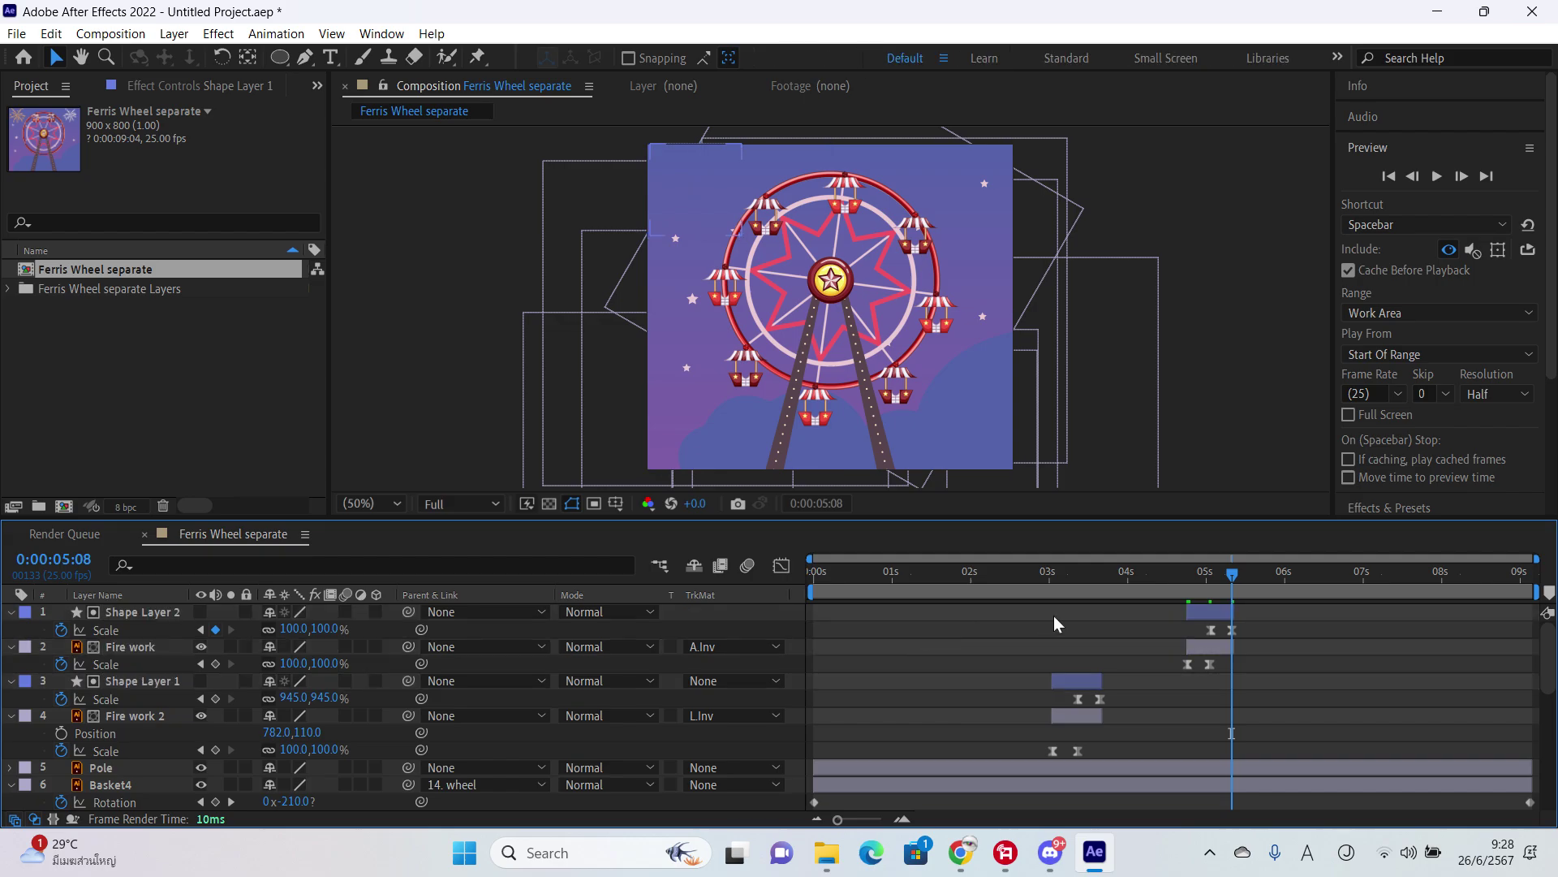
Step: Duplicate Shape Layer 2 and Fire work together and shift the copies to start at about 0:00:06:10
{"action": "left_click", "coordinate": [1214, 613]}
{"action": "left_click", "coordinate": [1212, 645]}
{"action": "left_click", "coordinate": [1208, 615], "text": "shift"}
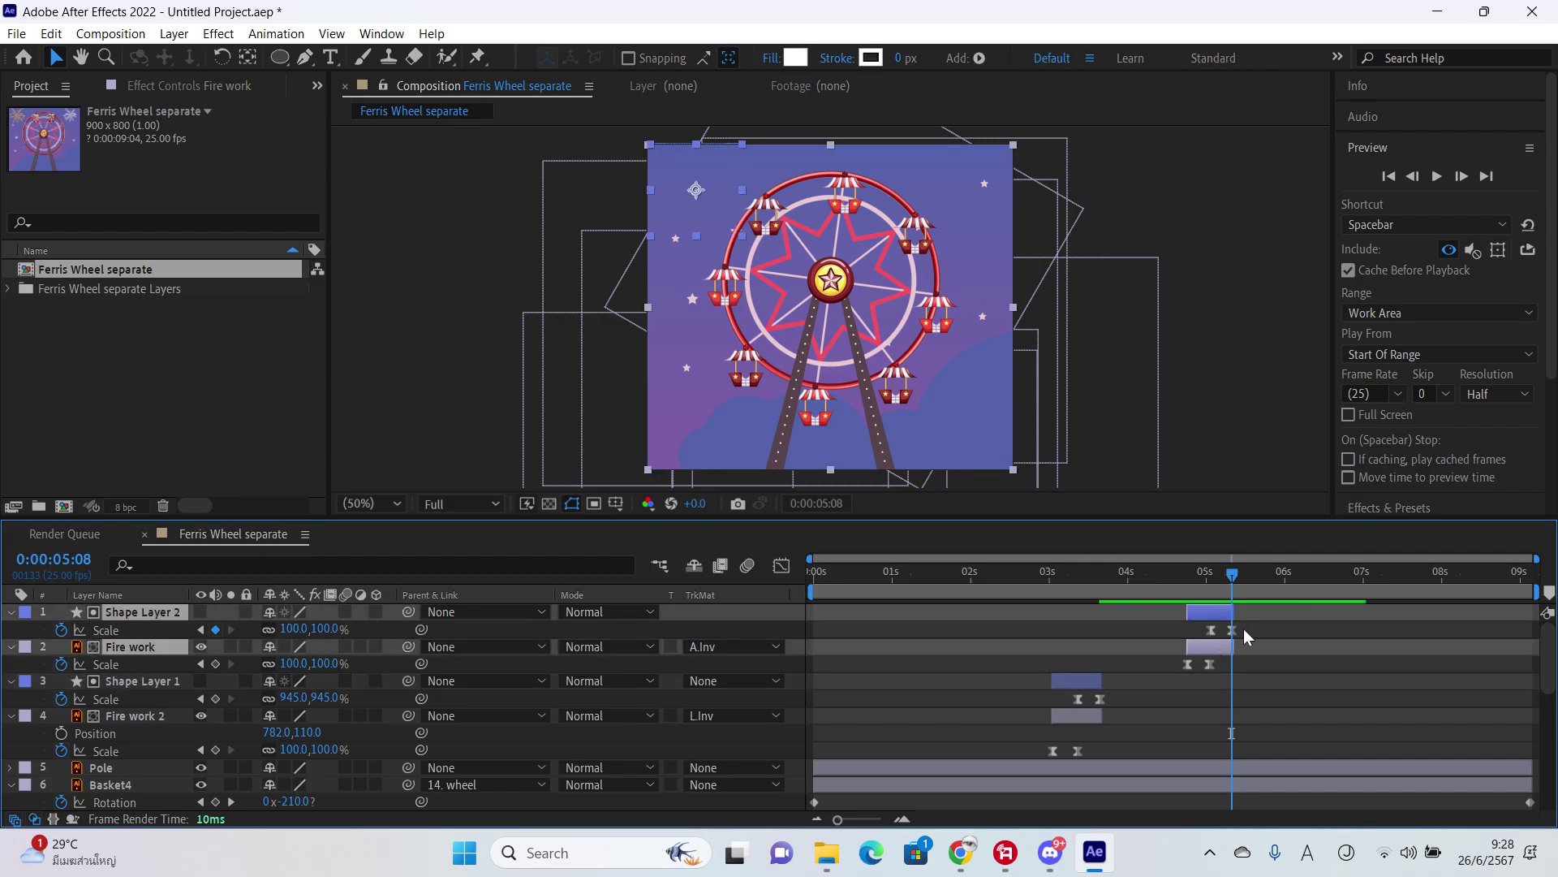
{"action": "key", "text": "ctrl+d"}
{"action": "left_click_drag", "start_coordinate": [1214, 629], "coordinate": [1341, 625]}
Step: Duplicate Shape Layer 1 and Fire work 2 together
{"action": "left_click_drag", "start_coordinate": [1262, 578], "coordinate": [1197, 633]}
{"action": "left_click", "coordinate": [1134, 719]}
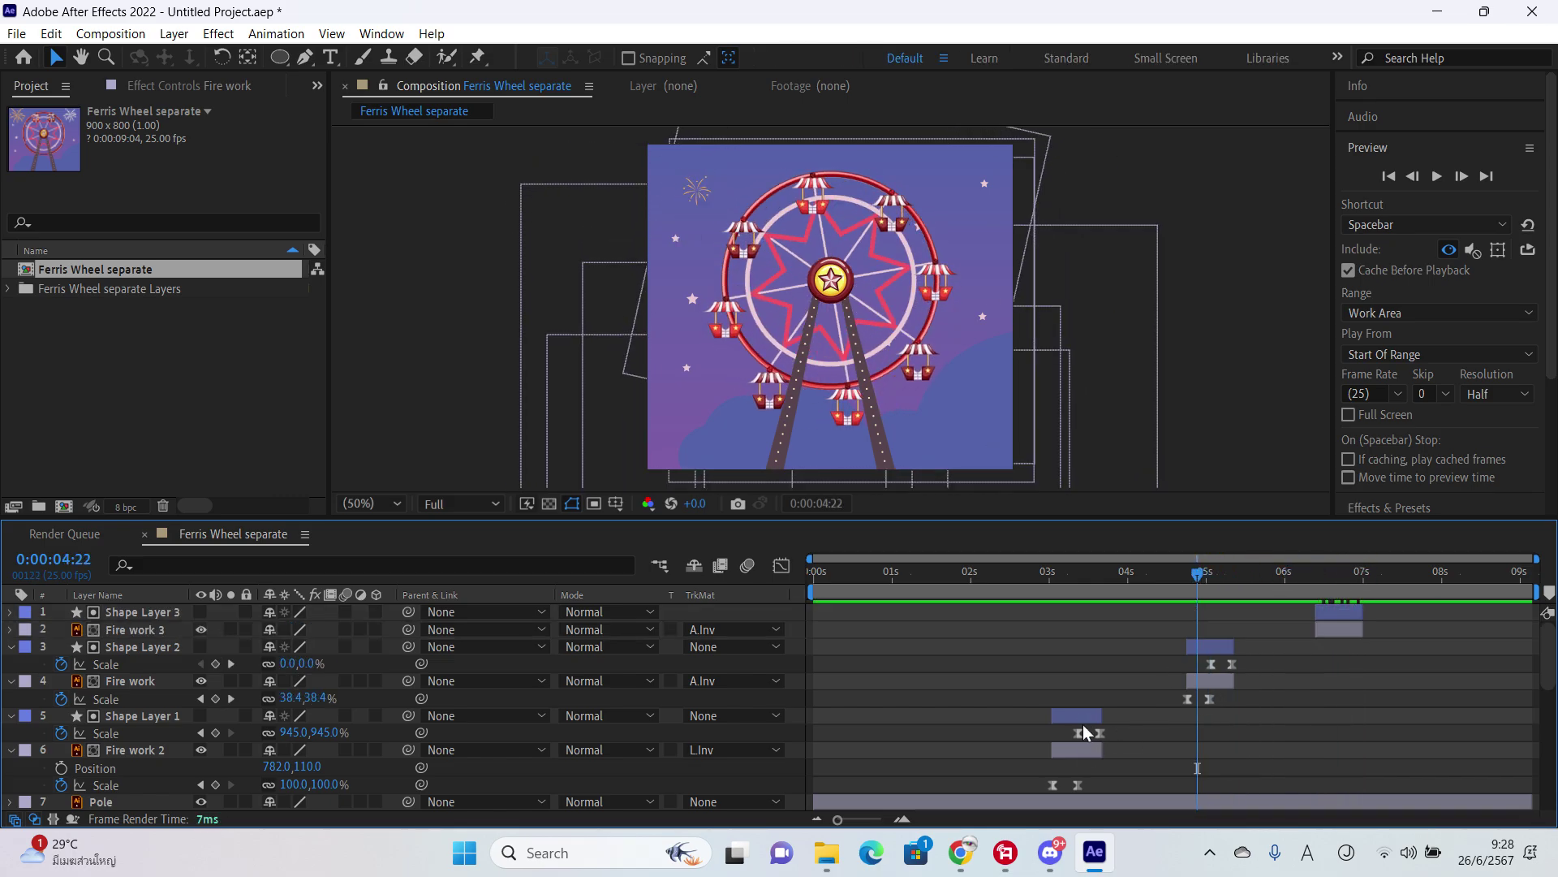
{"action": "left_click", "coordinate": [1083, 717]}
{"action": "left_click", "coordinate": [1076, 749], "text": "ctrl"}
{"action": "key", "text": "ctrl+d"}
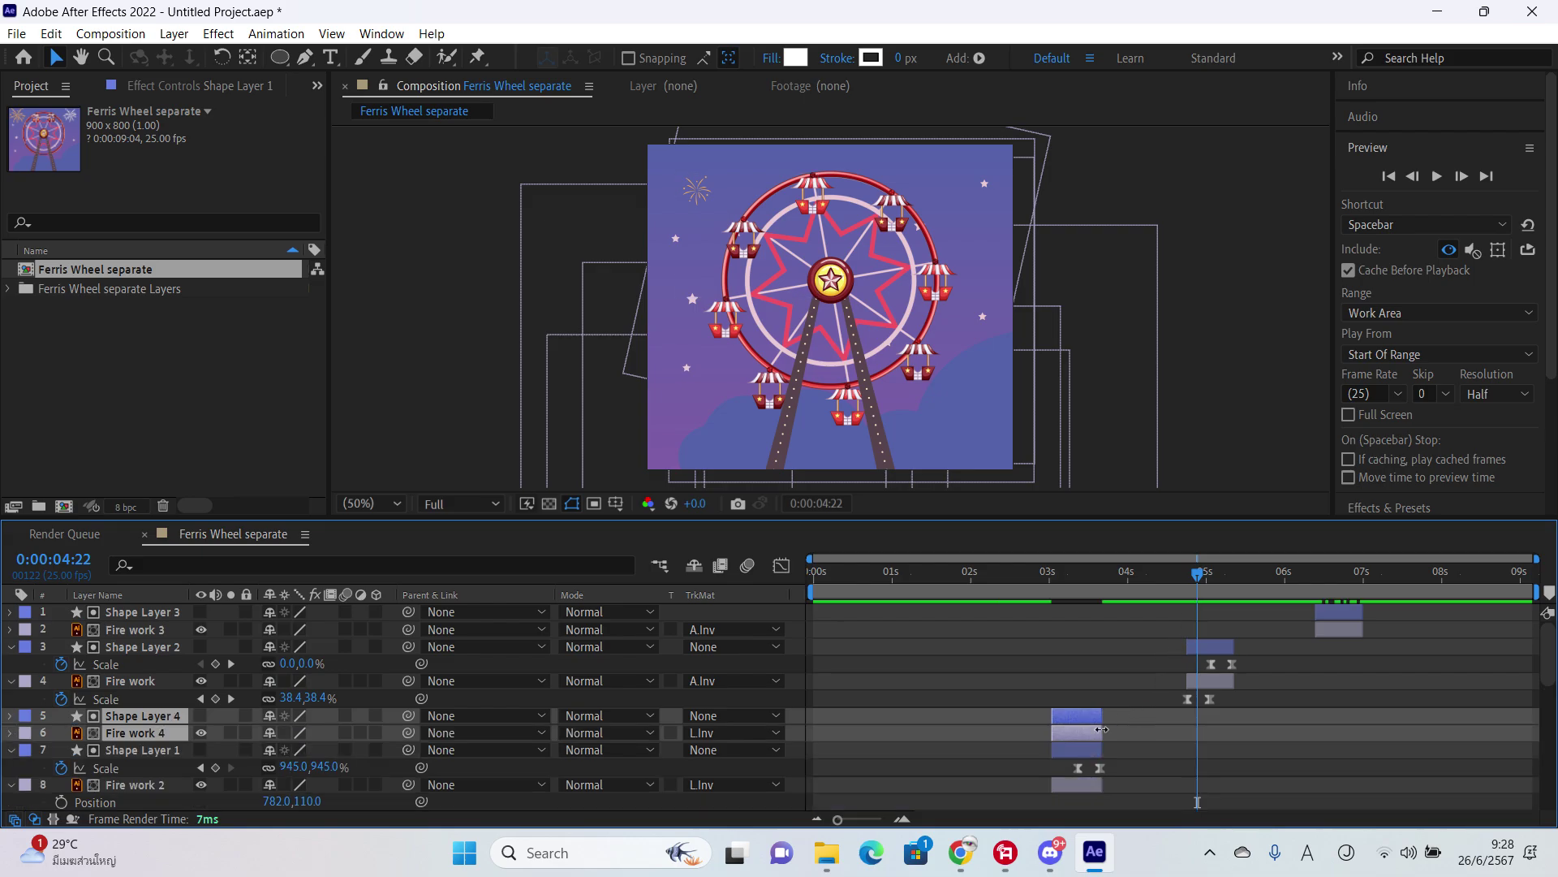
Step: Move Shape Layer 4 and Fire work 4 to start at about 0:00:01:08, and Shape Layer 2 and Fire work at about 0:00:03:01
{"action": "left_click_drag", "start_coordinate": [1055, 722], "coordinate": [938, 740]}
{"action": "left_click_drag", "start_coordinate": [1005, 593], "coordinate": [1117, 612]}
{"action": "left_click", "coordinate": [1206, 644]}
{"action": "left_click", "coordinate": [1214, 682], "text": "shift"}
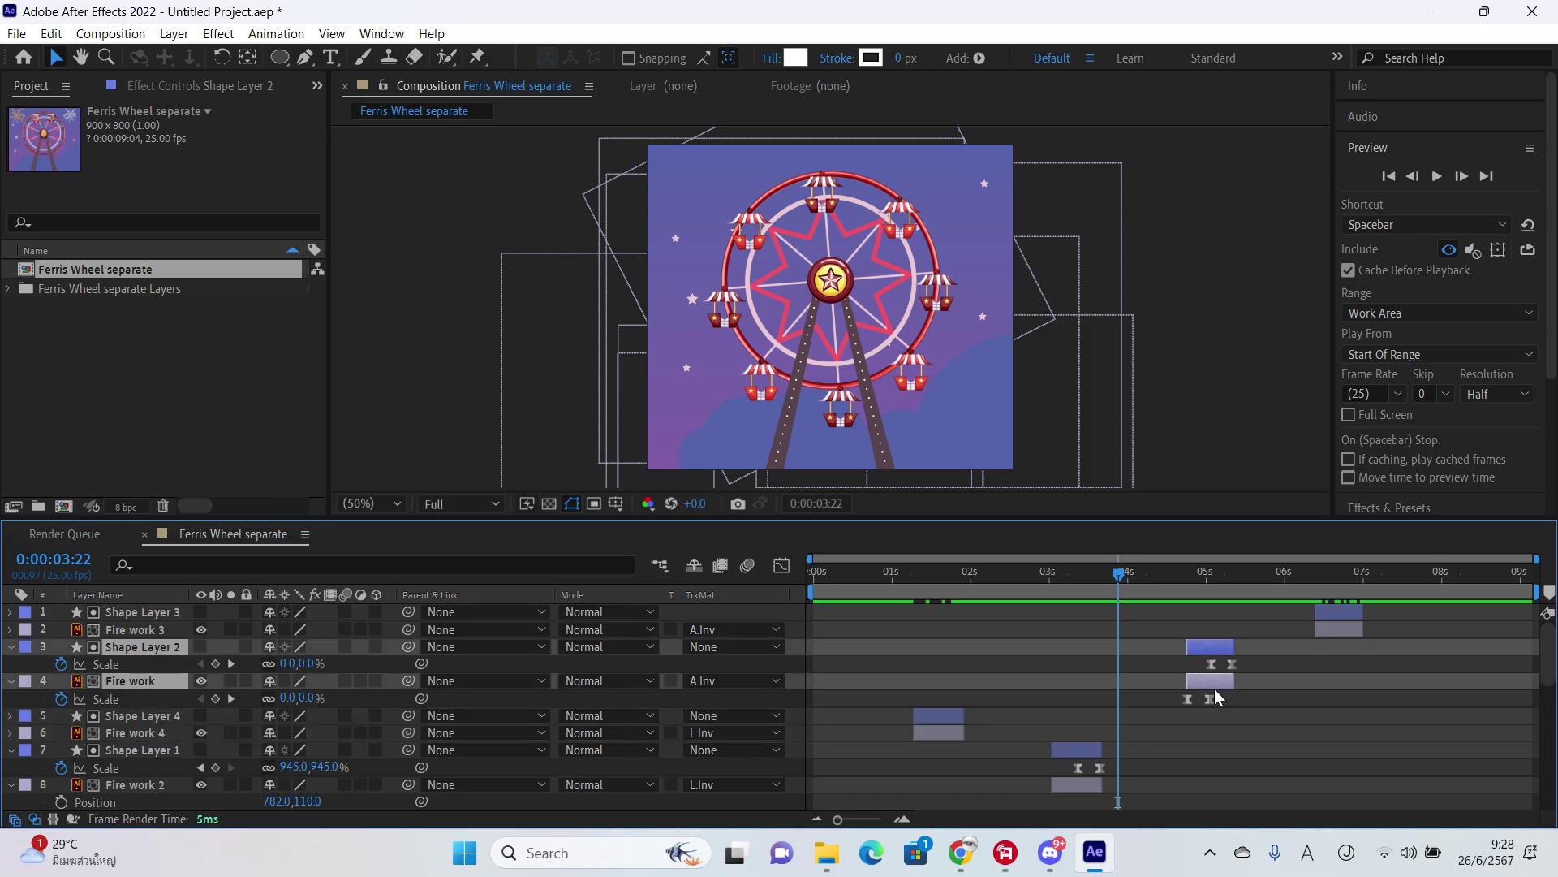
{"action": "left_click_drag", "start_coordinate": [1214, 681], "coordinate": [1072, 694]}
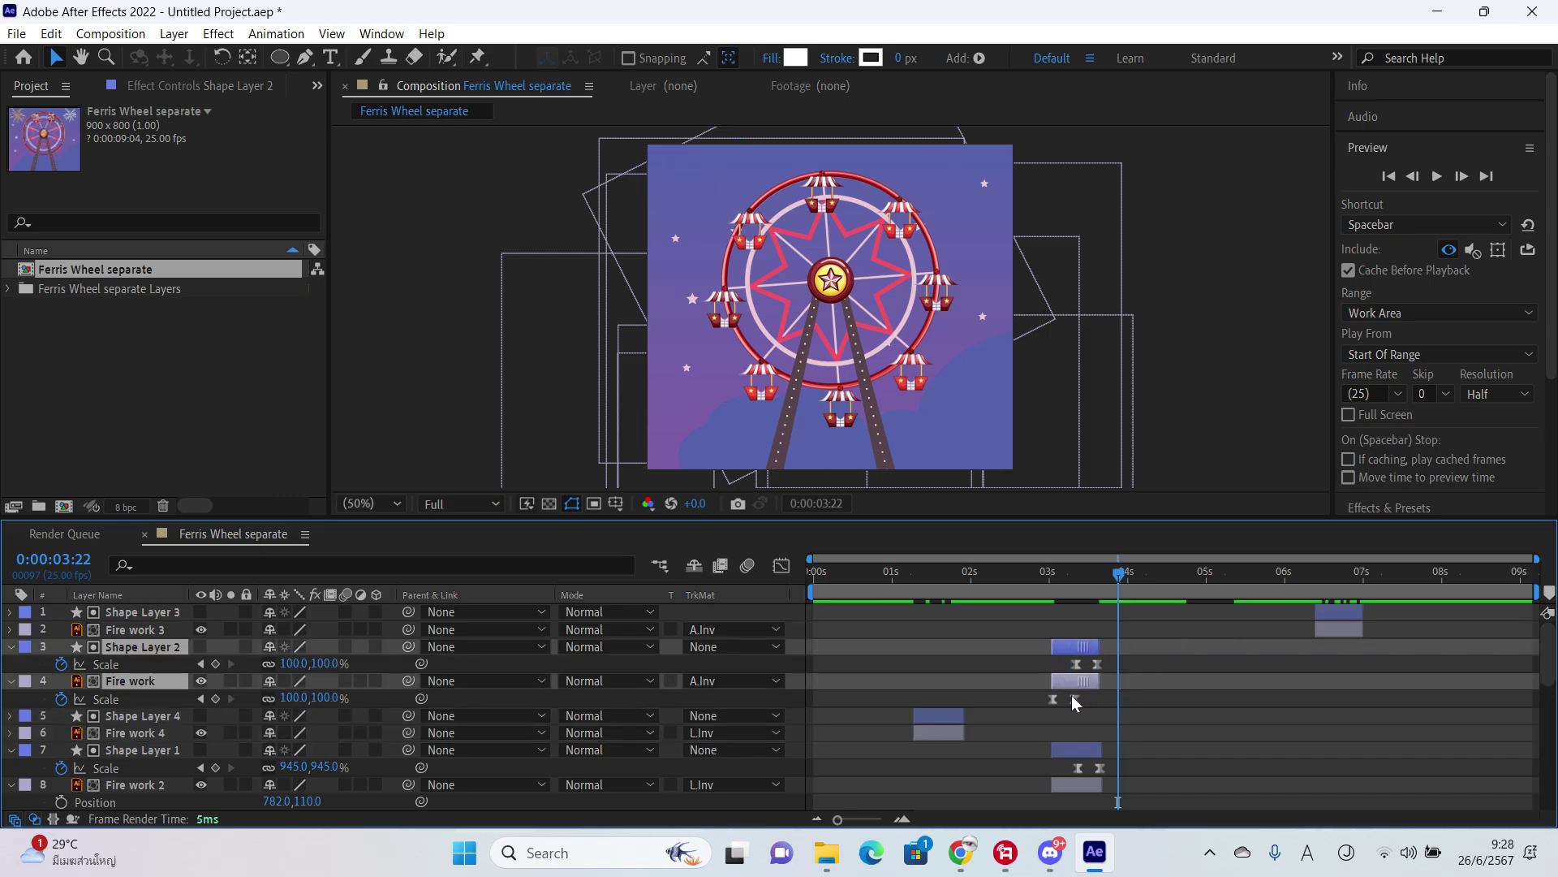
Step: Shift Shape Layer 1 and Fire work 2 together to start at about 0:00:04:22
{"action": "left_click", "coordinate": [1083, 747]}
{"action": "left_click", "coordinate": [1085, 785], "text": "shift"}
{"action": "left_click_drag", "start_coordinate": [1082, 756], "coordinate": [1224, 752]}
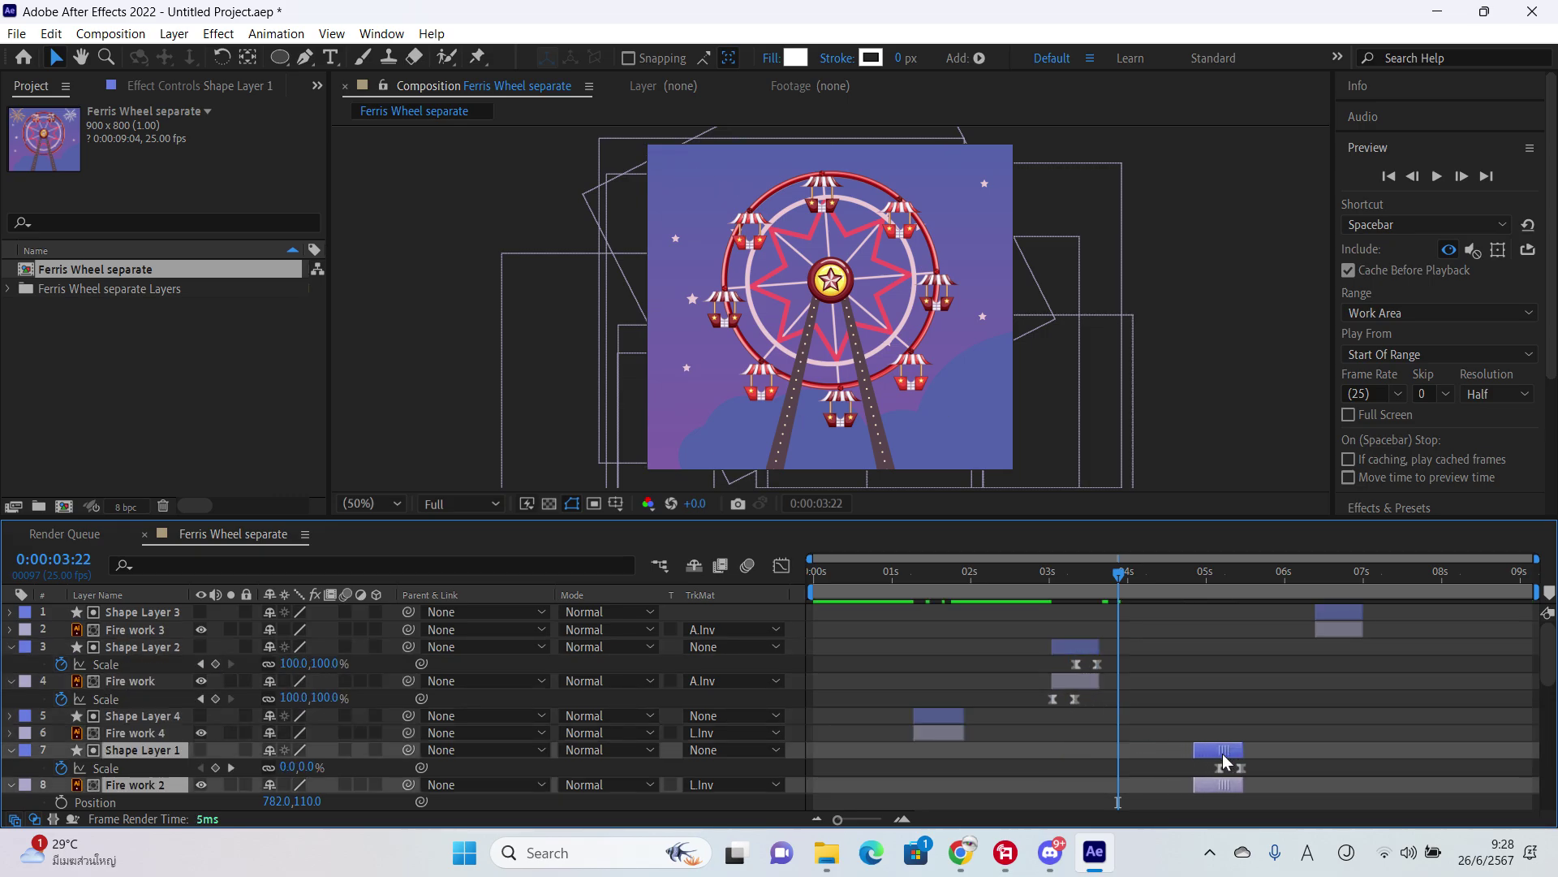
Step: Play back the composition to check the timing of the firework bursts
{"action": "left_click", "coordinate": [1049, 602]}
{"action": "left_click_drag", "start_coordinate": [945, 613], "coordinate": [1413, 643]}
{"action": "left_click", "coordinate": [1438, 175]}
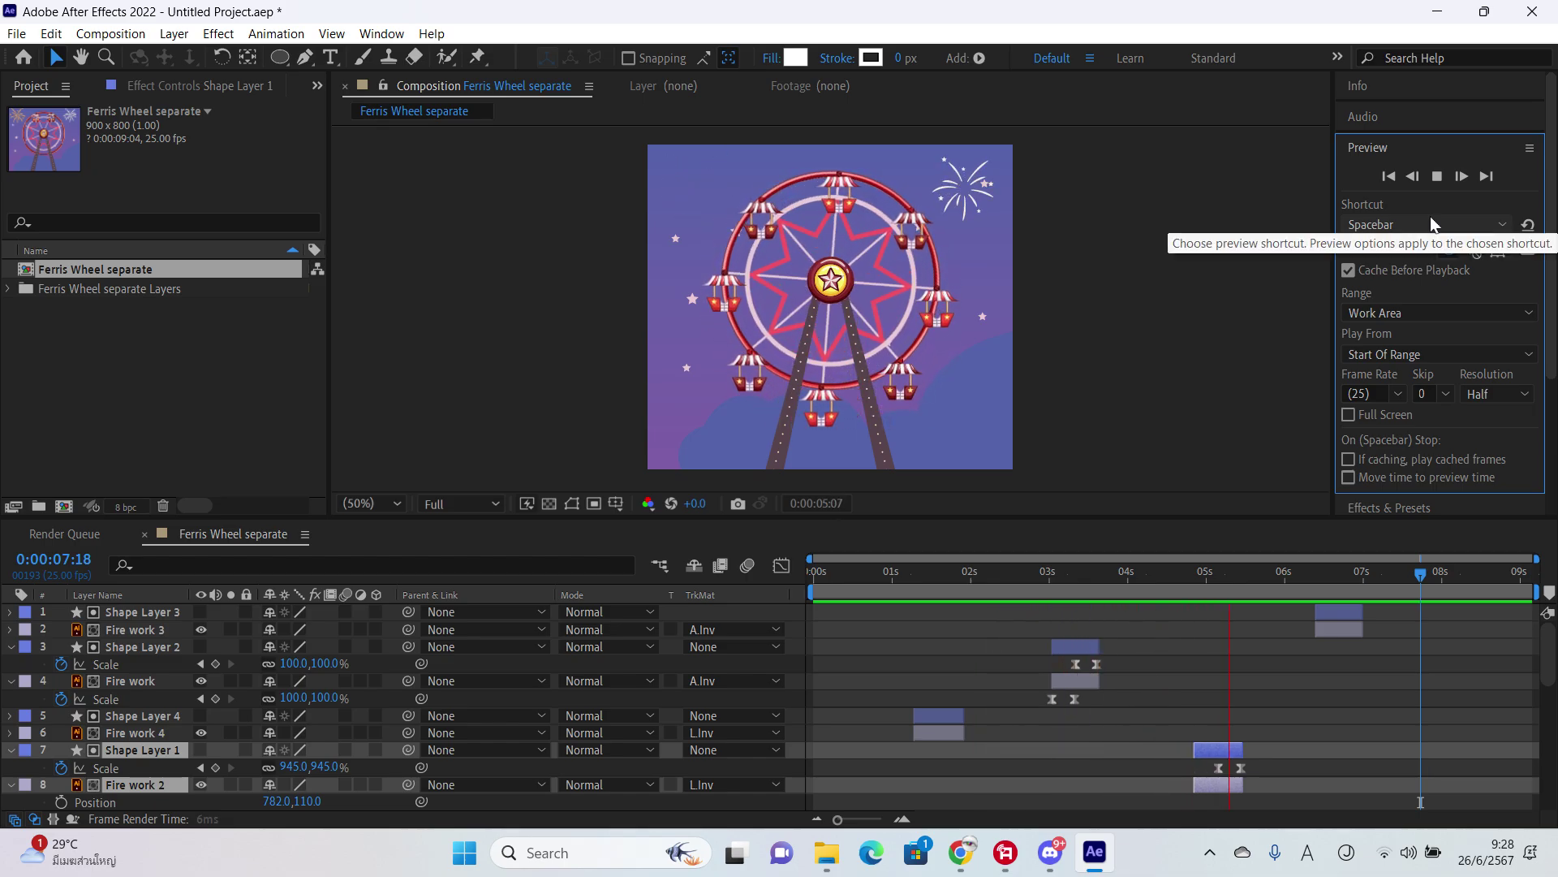
{"action": "left_click", "coordinate": [1437, 176]}
Step: At 0:00:05:03, move Shape Layer 1 and Fire work 2 together down beside the wheel, setting Fire work 2's position to 794, 258
{"action": "left_click", "coordinate": [1218, 575]}
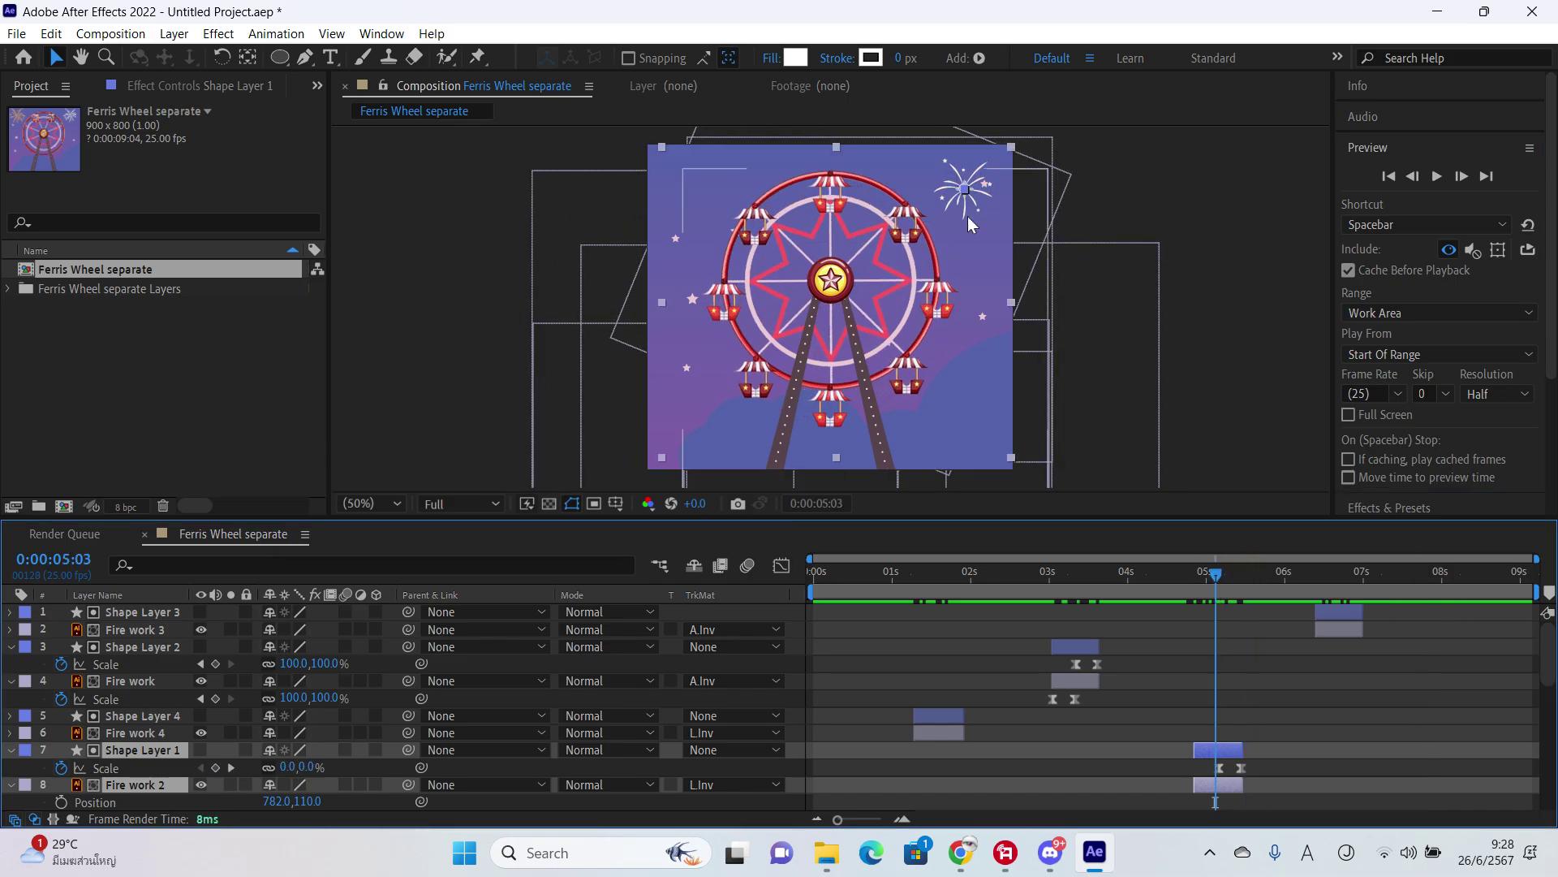
{"action": "left_click_drag", "start_coordinate": [968, 195], "coordinate": [973, 255]}
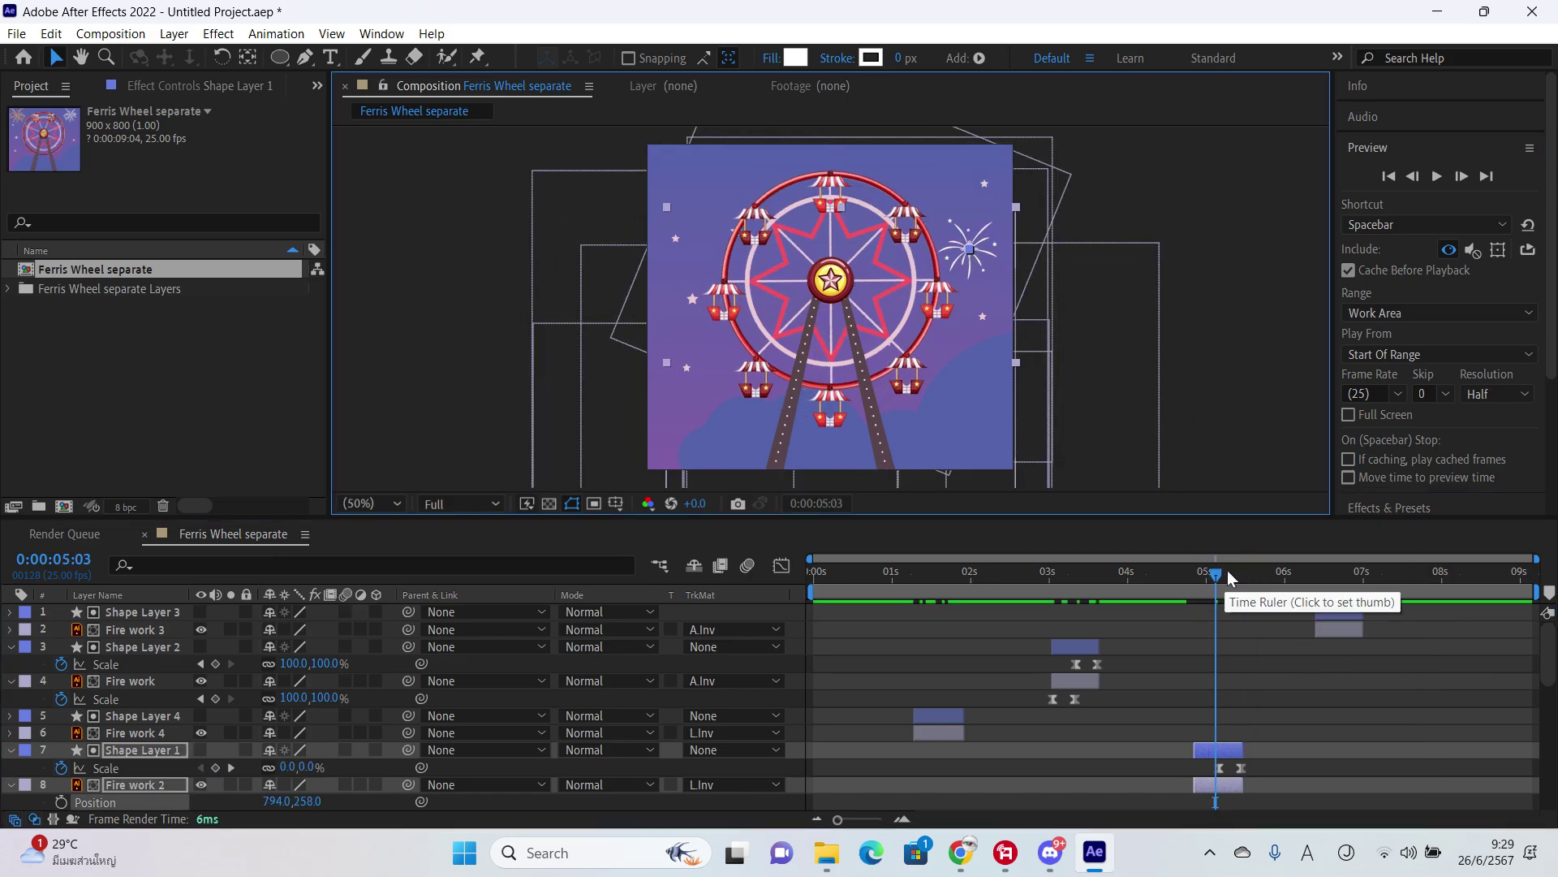
Step: At 0:00:03:09, move Shape Layer 2 and Fire work together down to the lower-left area of the artwork beside the wheel
{"action": "left_click", "coordinate": [1324, 575]}
{"action": "left_click_drag", "start_coordinate": [1334, 577], "coordinate": [1082, 637]}
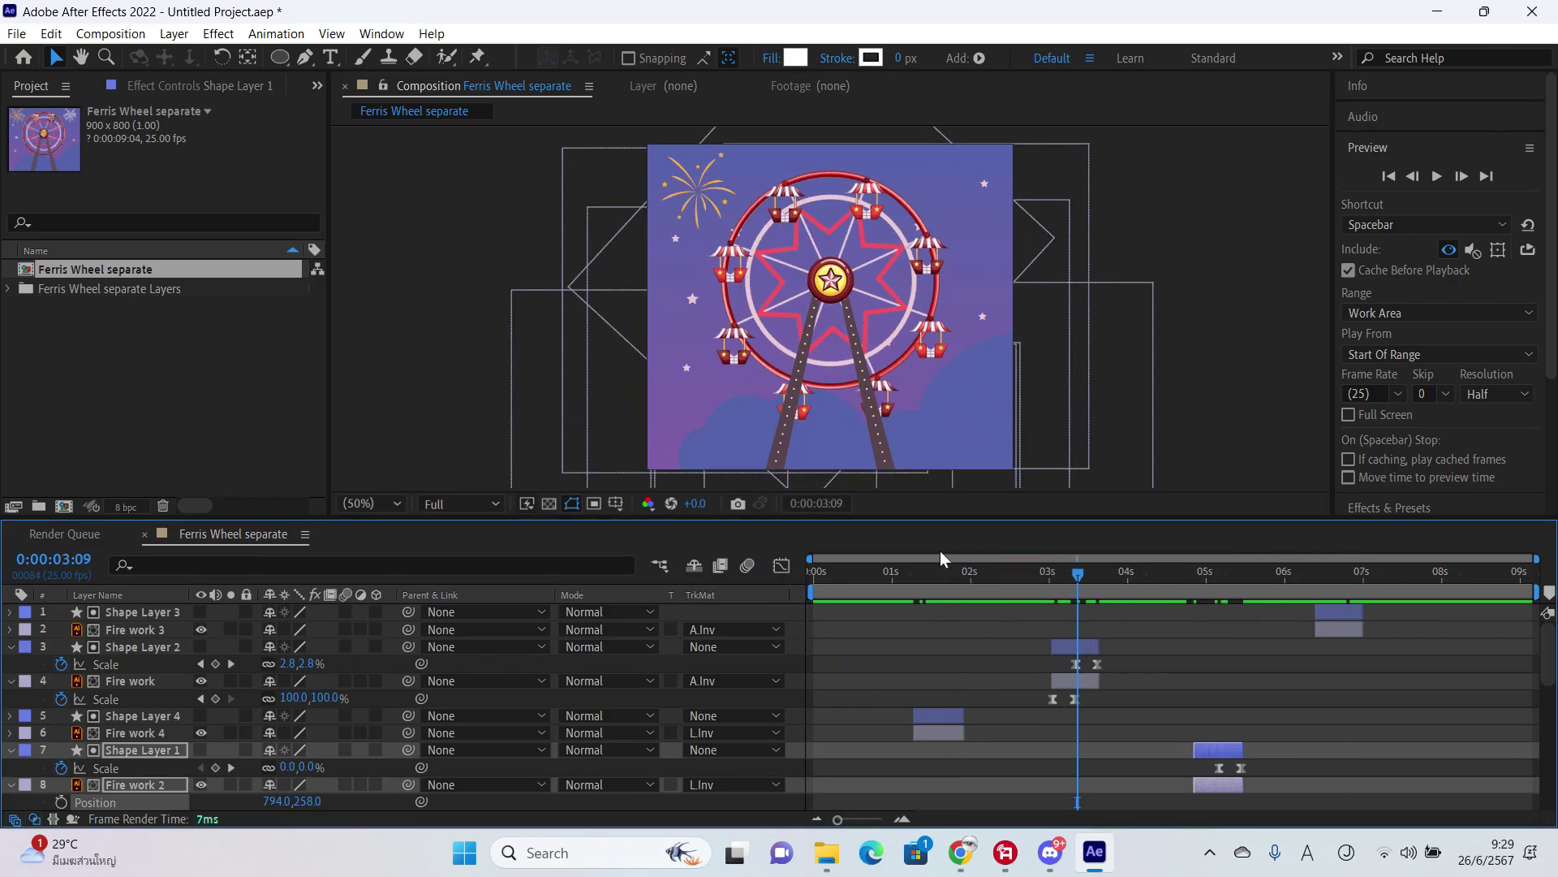
{"action": "left_click", "coordinate": [1083, 650]}
{"action": "left_click", "coordinate": [1084, 684], "text": "shift"}
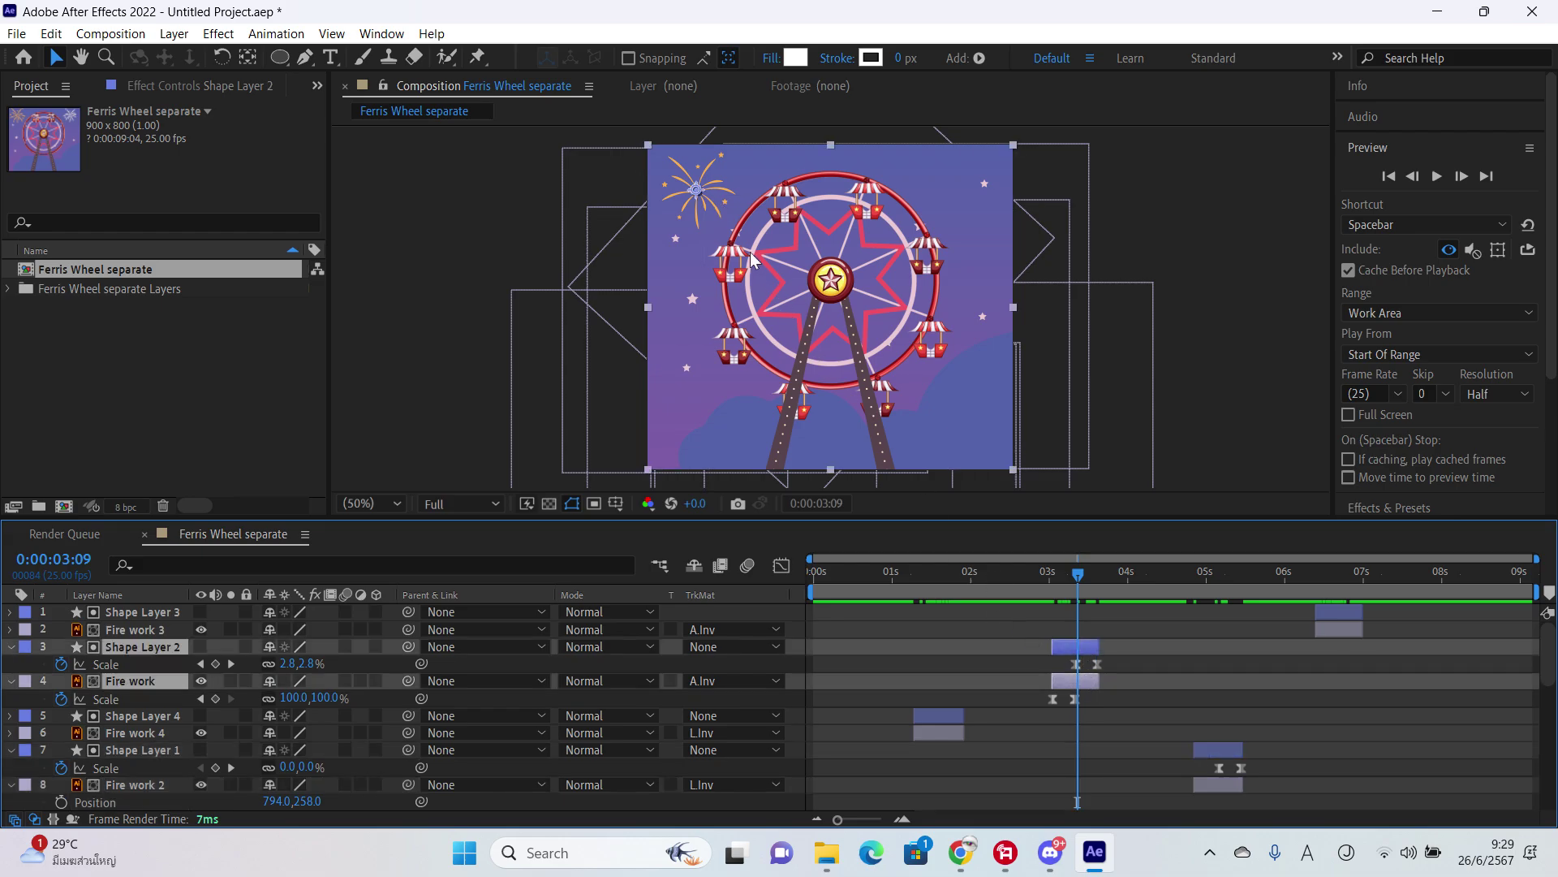
{"action": "left_click_drag", "start_coordinate": [703, 203], "coordinate": [683, 355]}
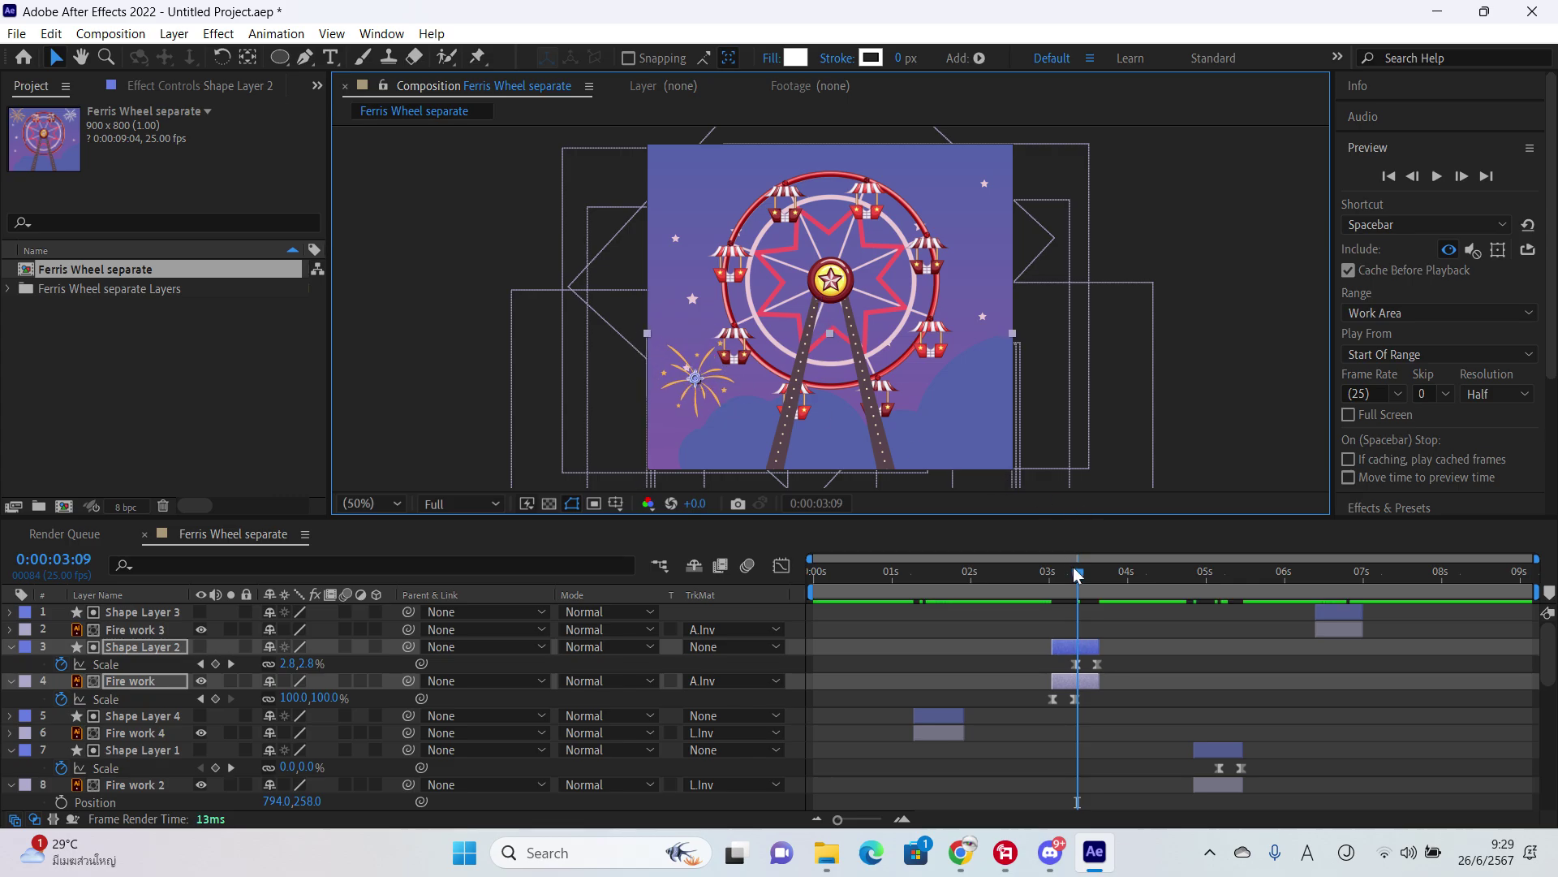
Step: Preview the whole composition to review the repositioned and retimed fireworks
{"action": "left_click_drag", "start_coordinate": [1078, 573], "coordinate": [1398, 586]}
{"action": "left_click", "coordinate": [1430, 666]}
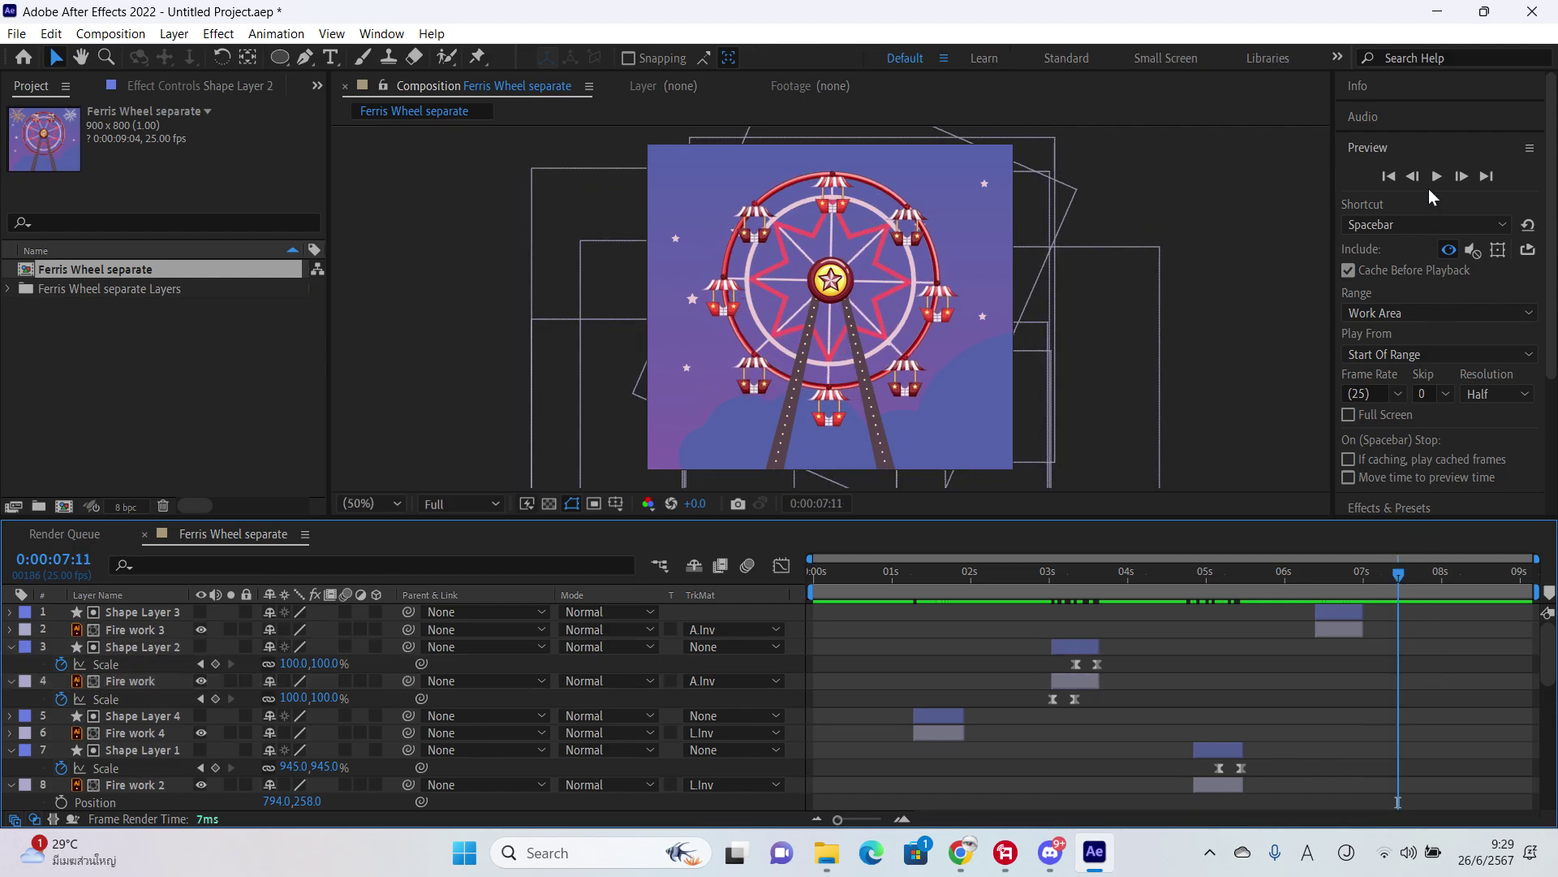
{"action": "left_click", "coordinate": [1436, 176]}
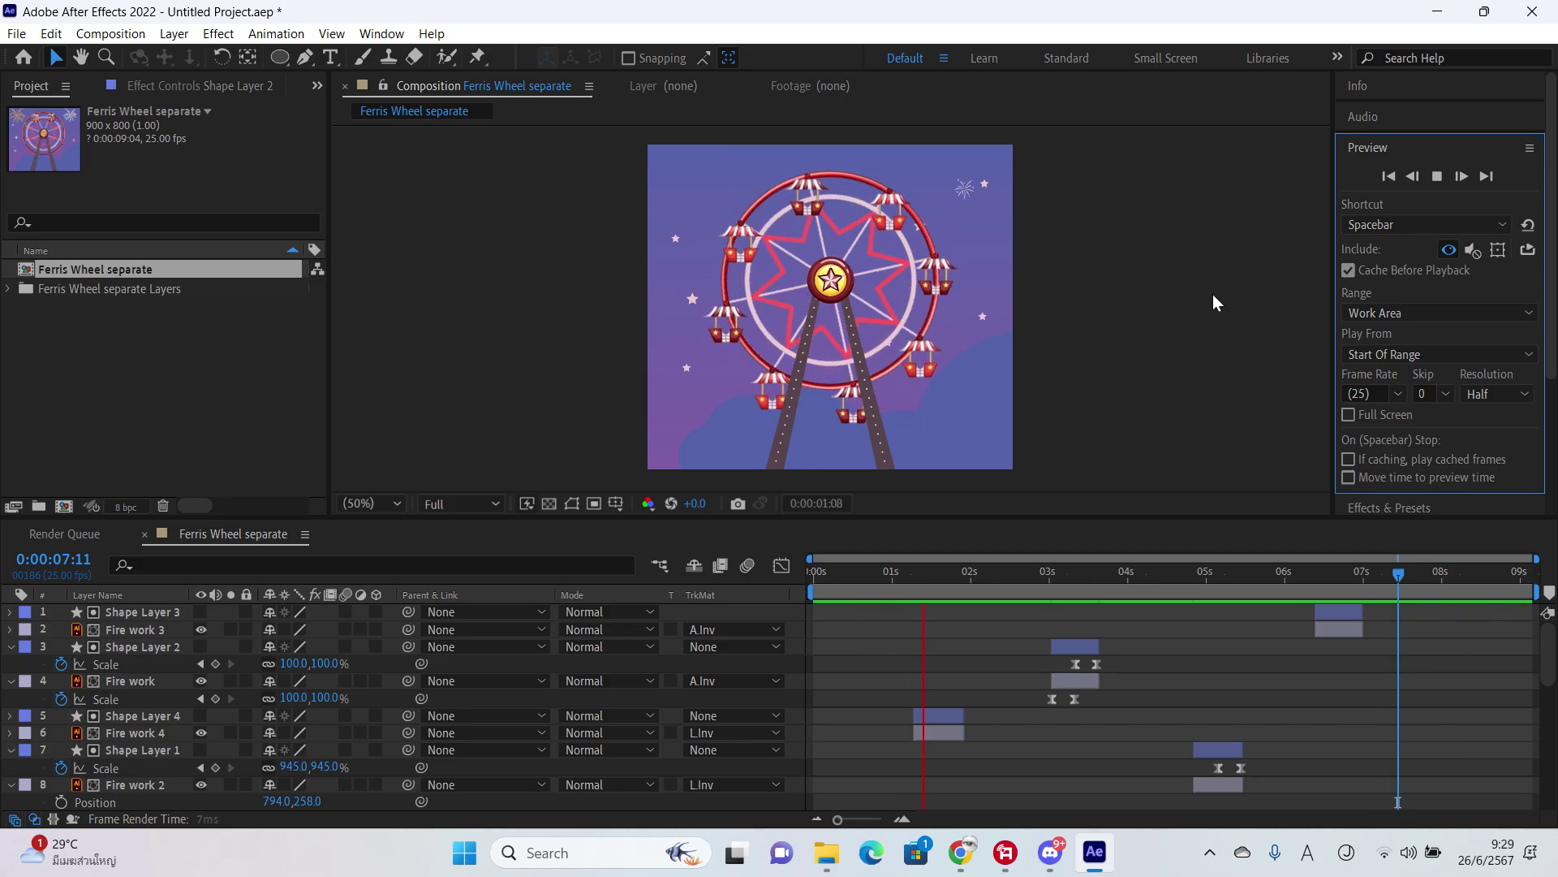
{"action": "left_click", "coordinate": [1438, 176]}
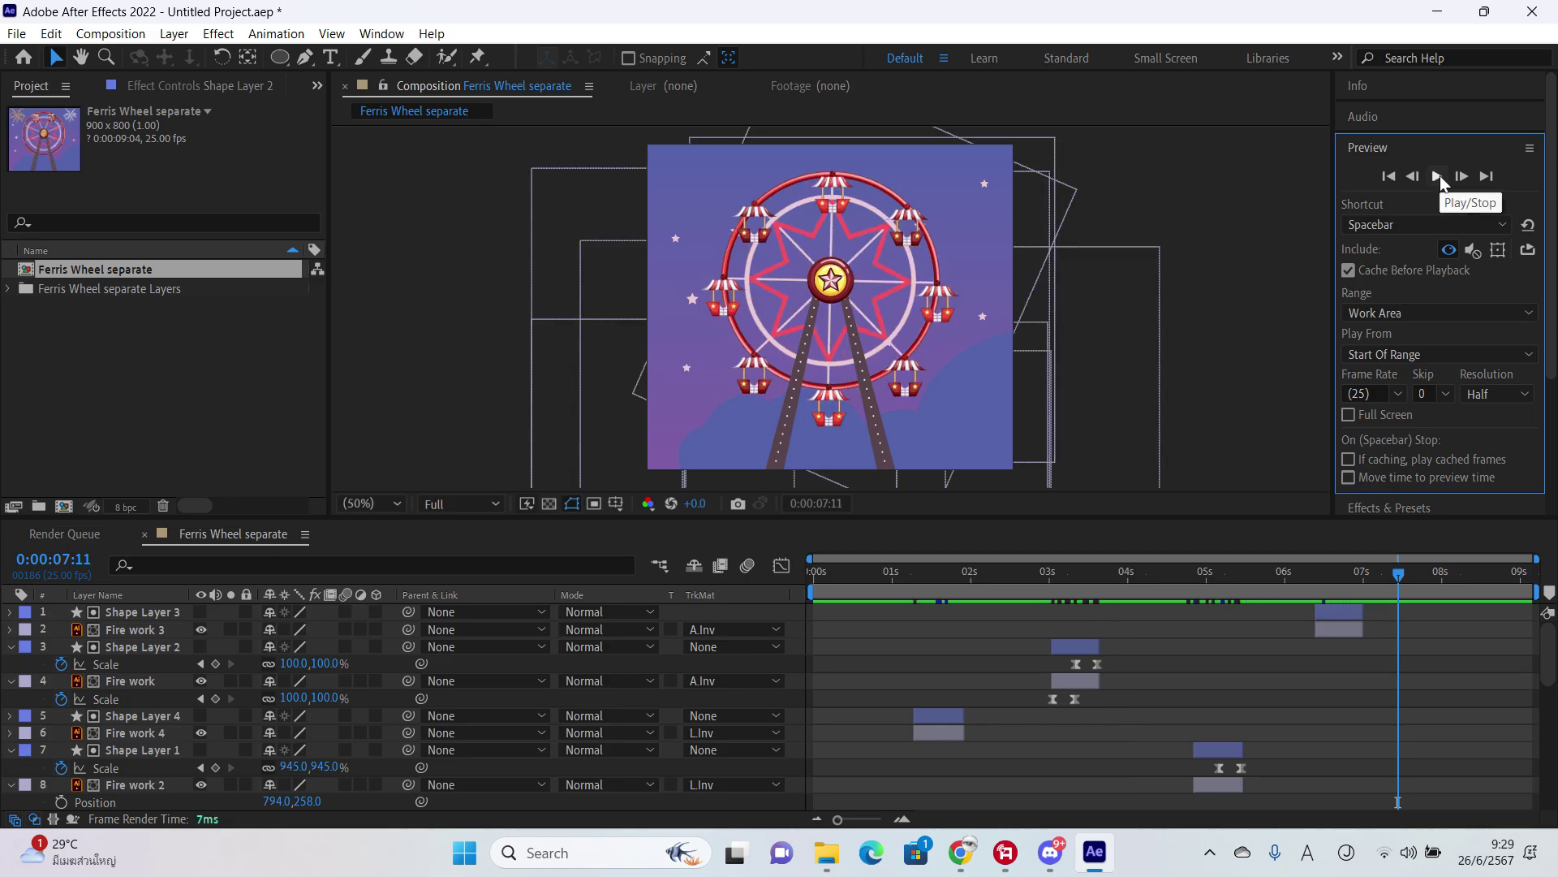
{"action": "left_click", "coordinate": [1438, 177]}
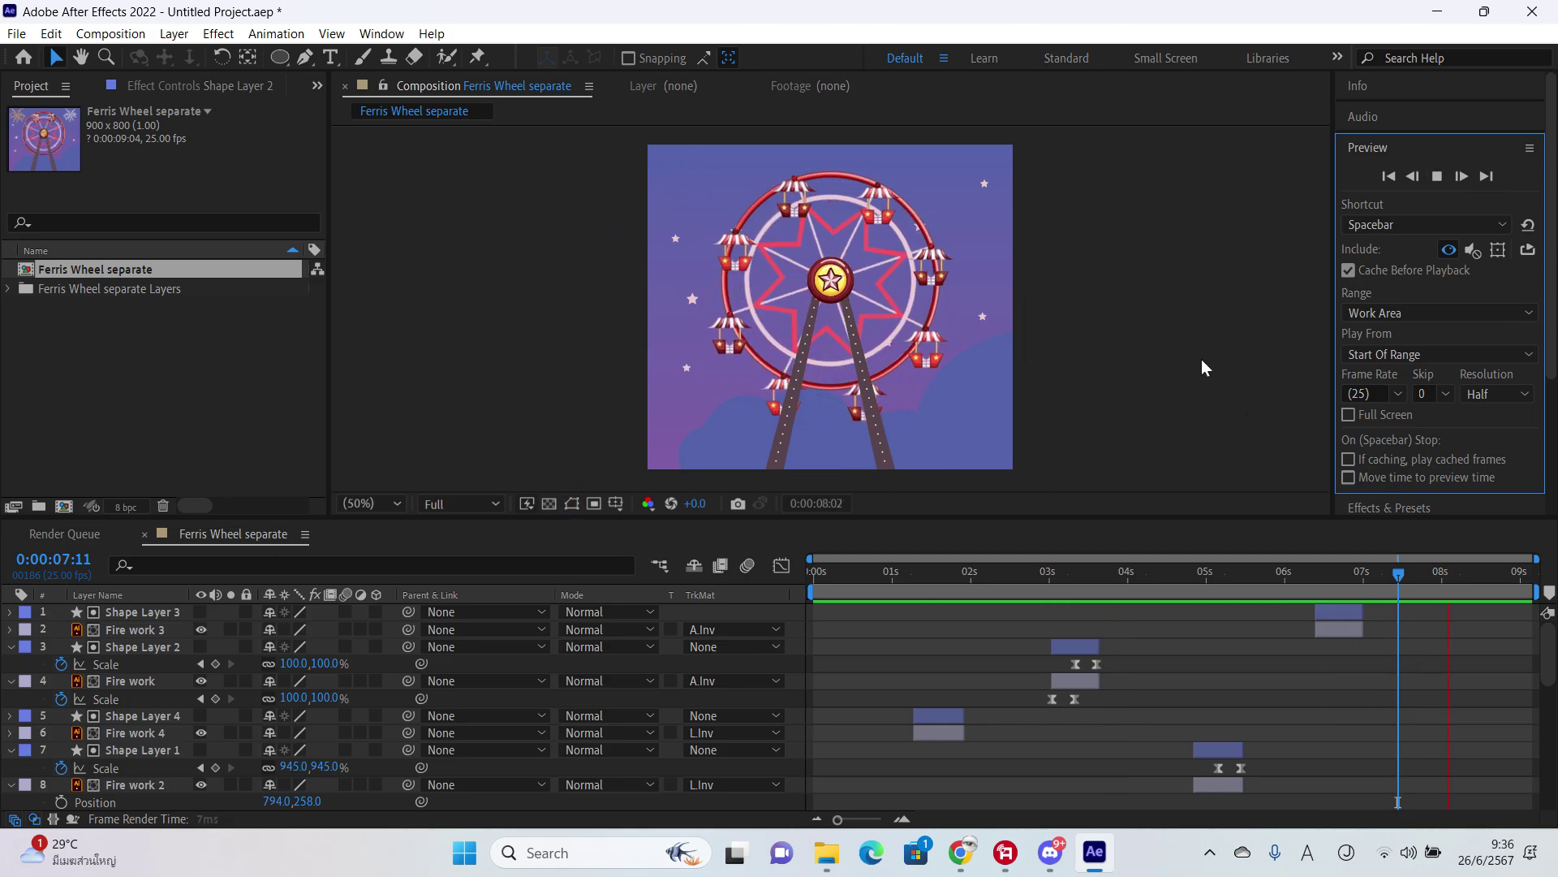
Step: Switch to File Explorer and open the Excavator Illustrator file from the Excavator-set folder inside mechanism
{"action": "mouse_move", "coordinate": [826, 852]}
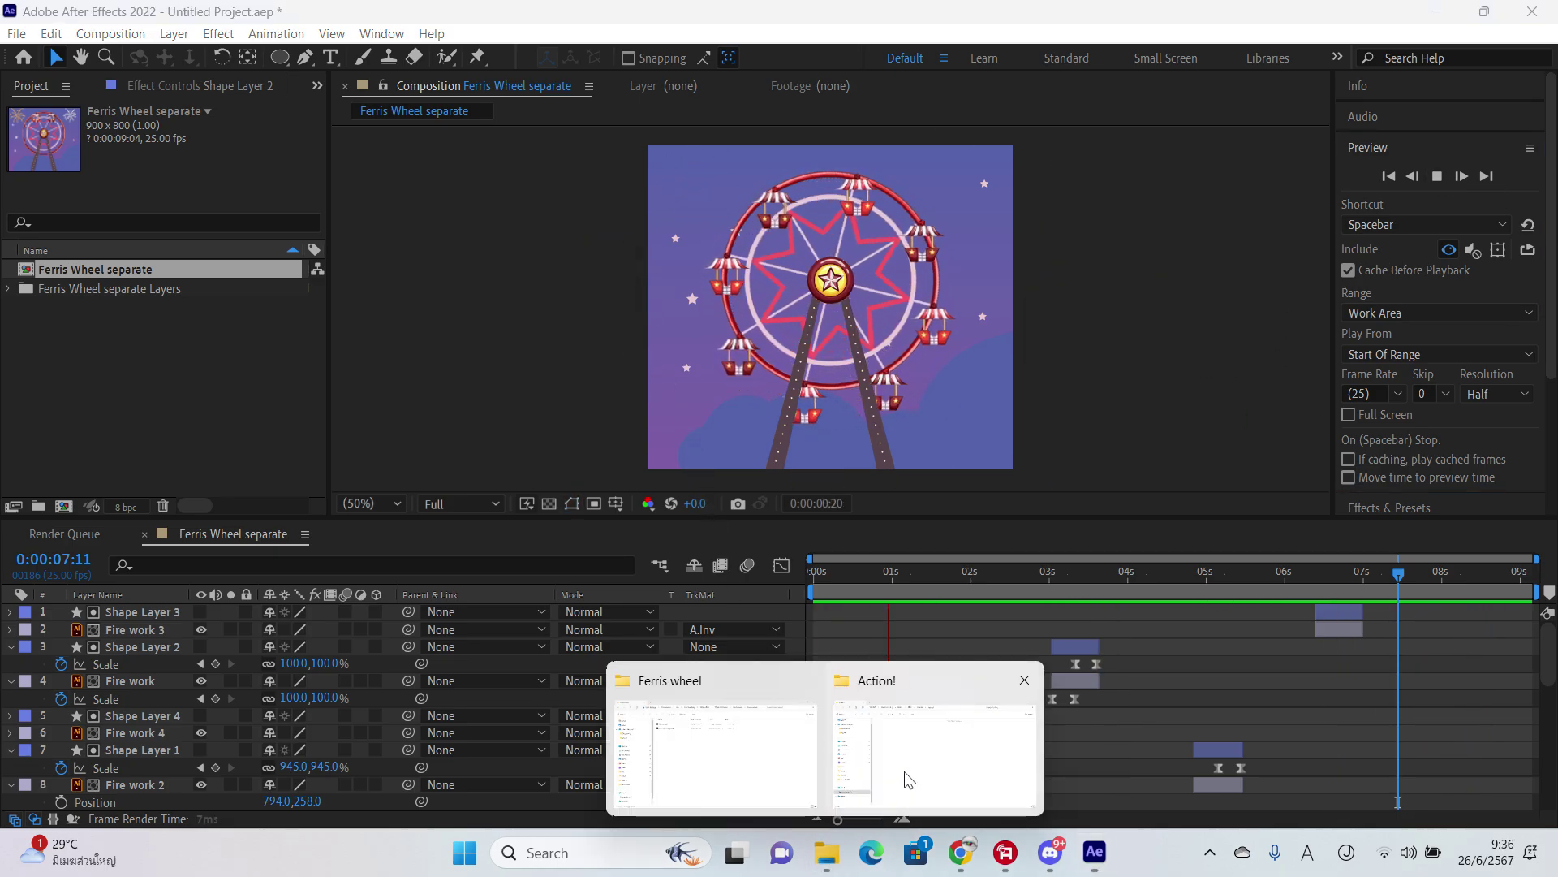
{"action": "left_click", "coordinate": [801, 773]}
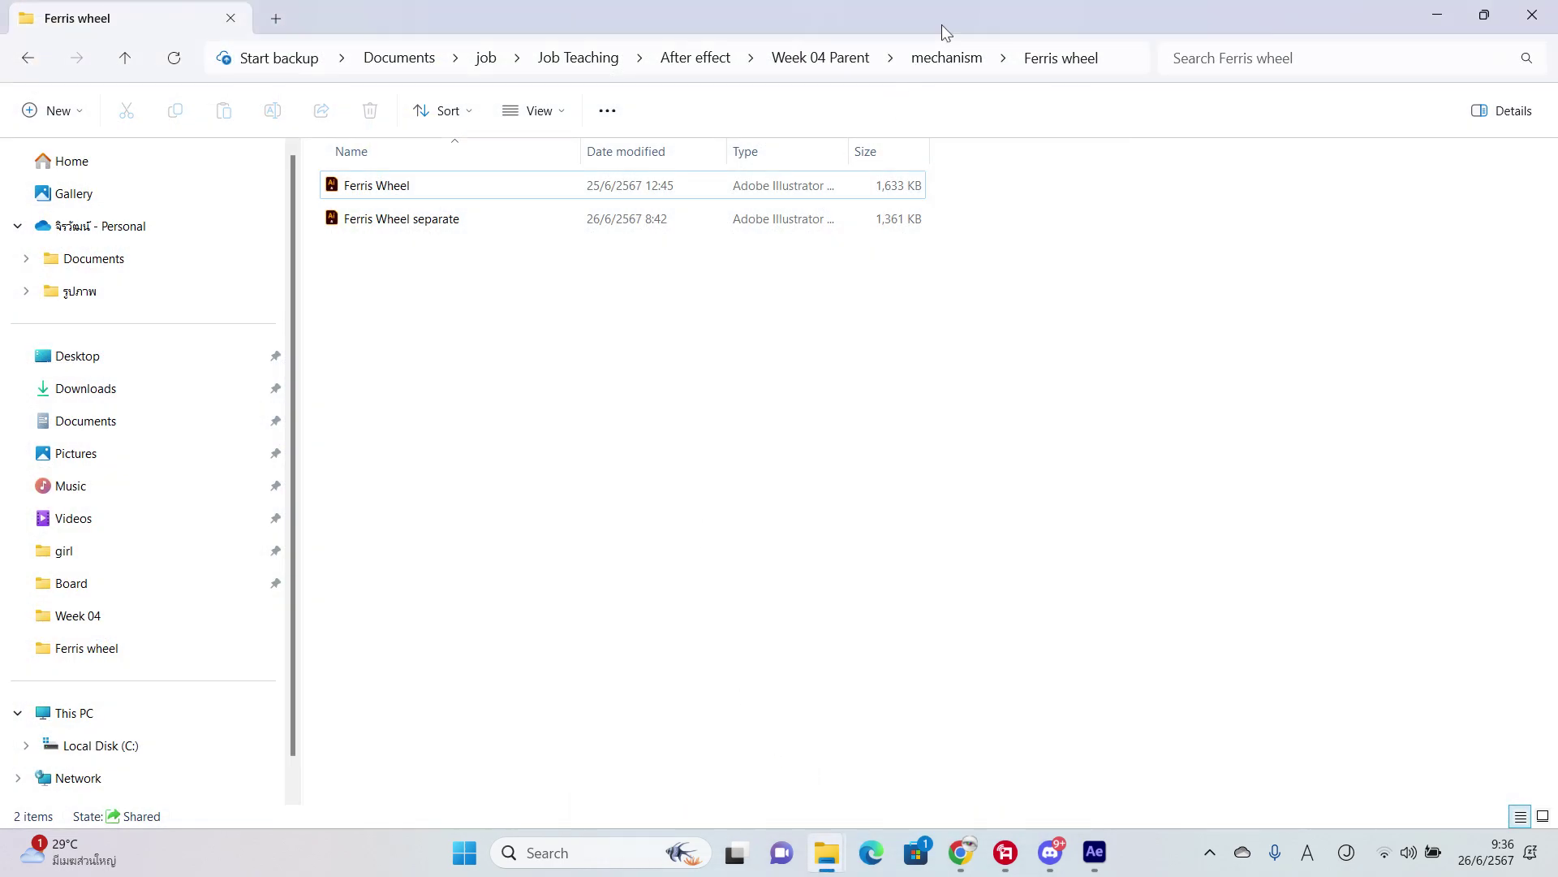
{"action": "left_click", "coordinate": [933, 59]}
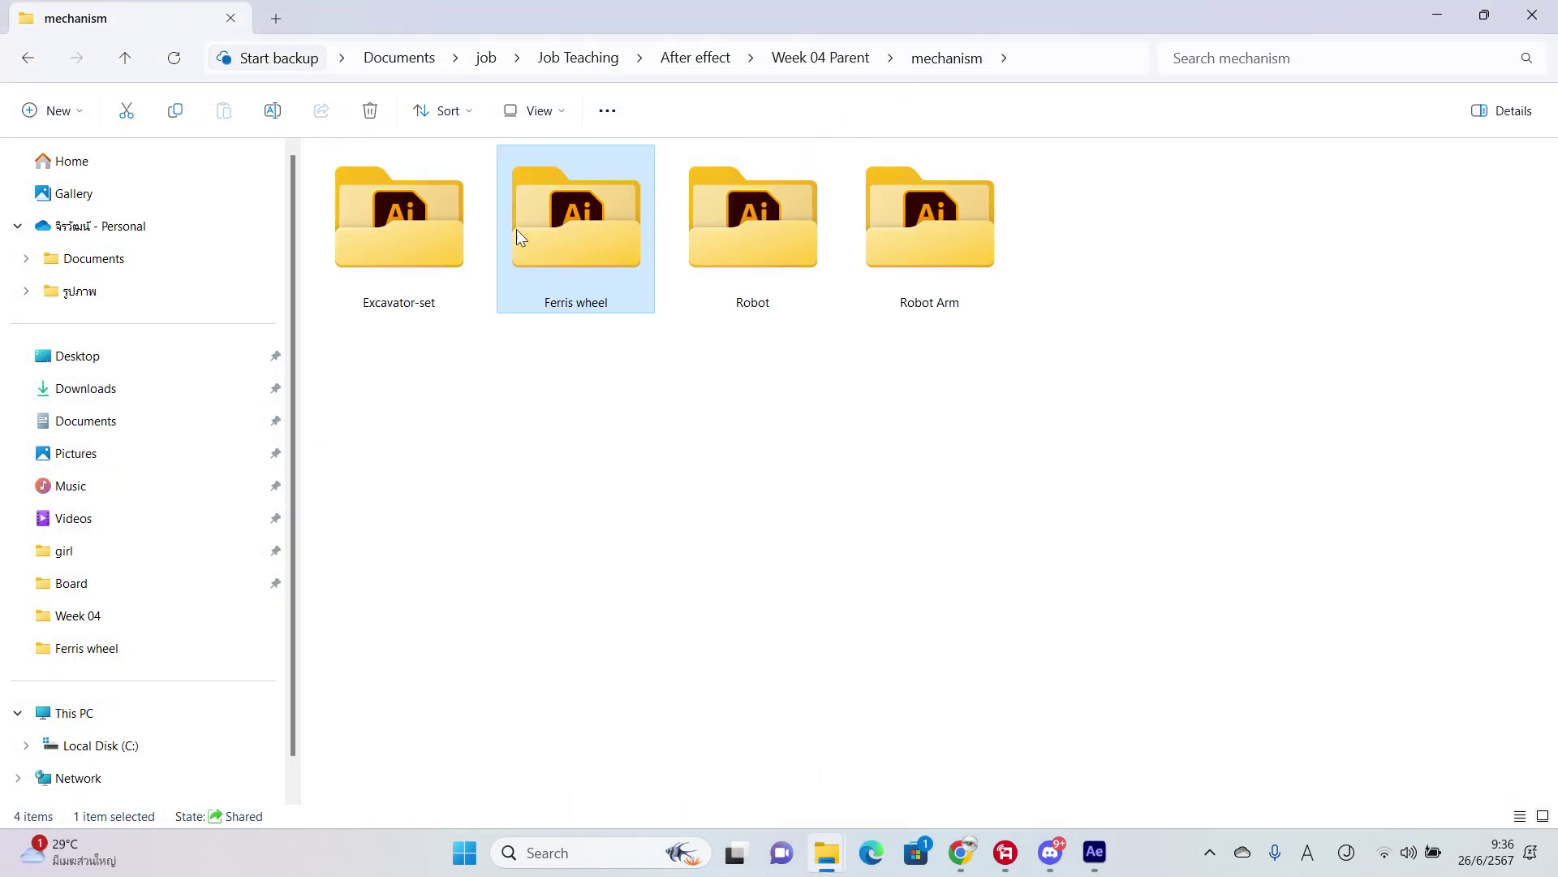
{"action": "double_click", "coordinate": [438, 237]}
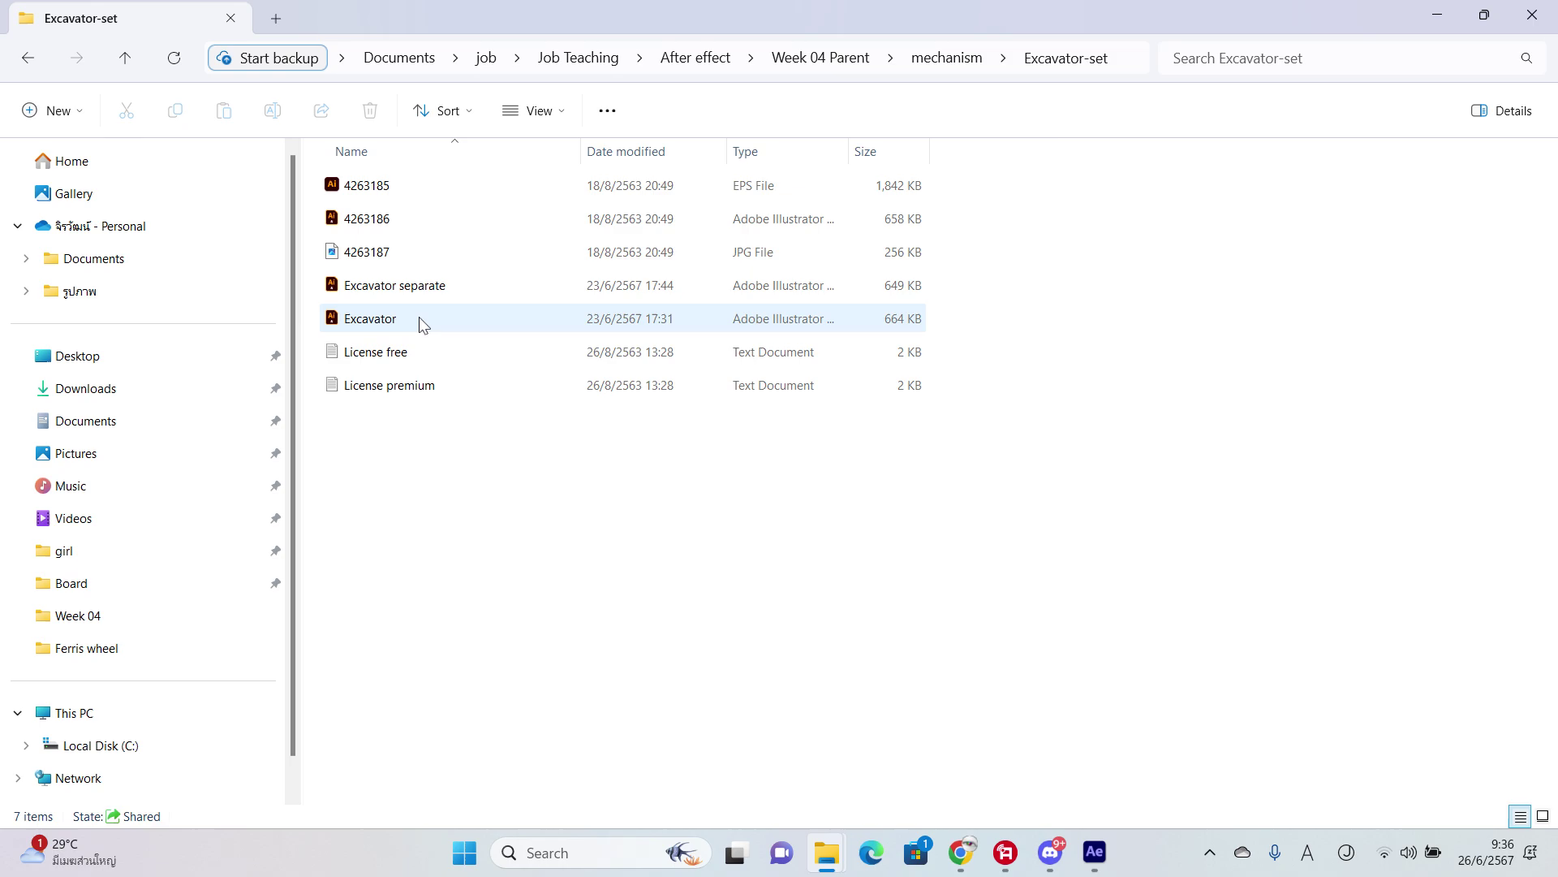
{"action": "double_click", "coordinate": [419, 317]}
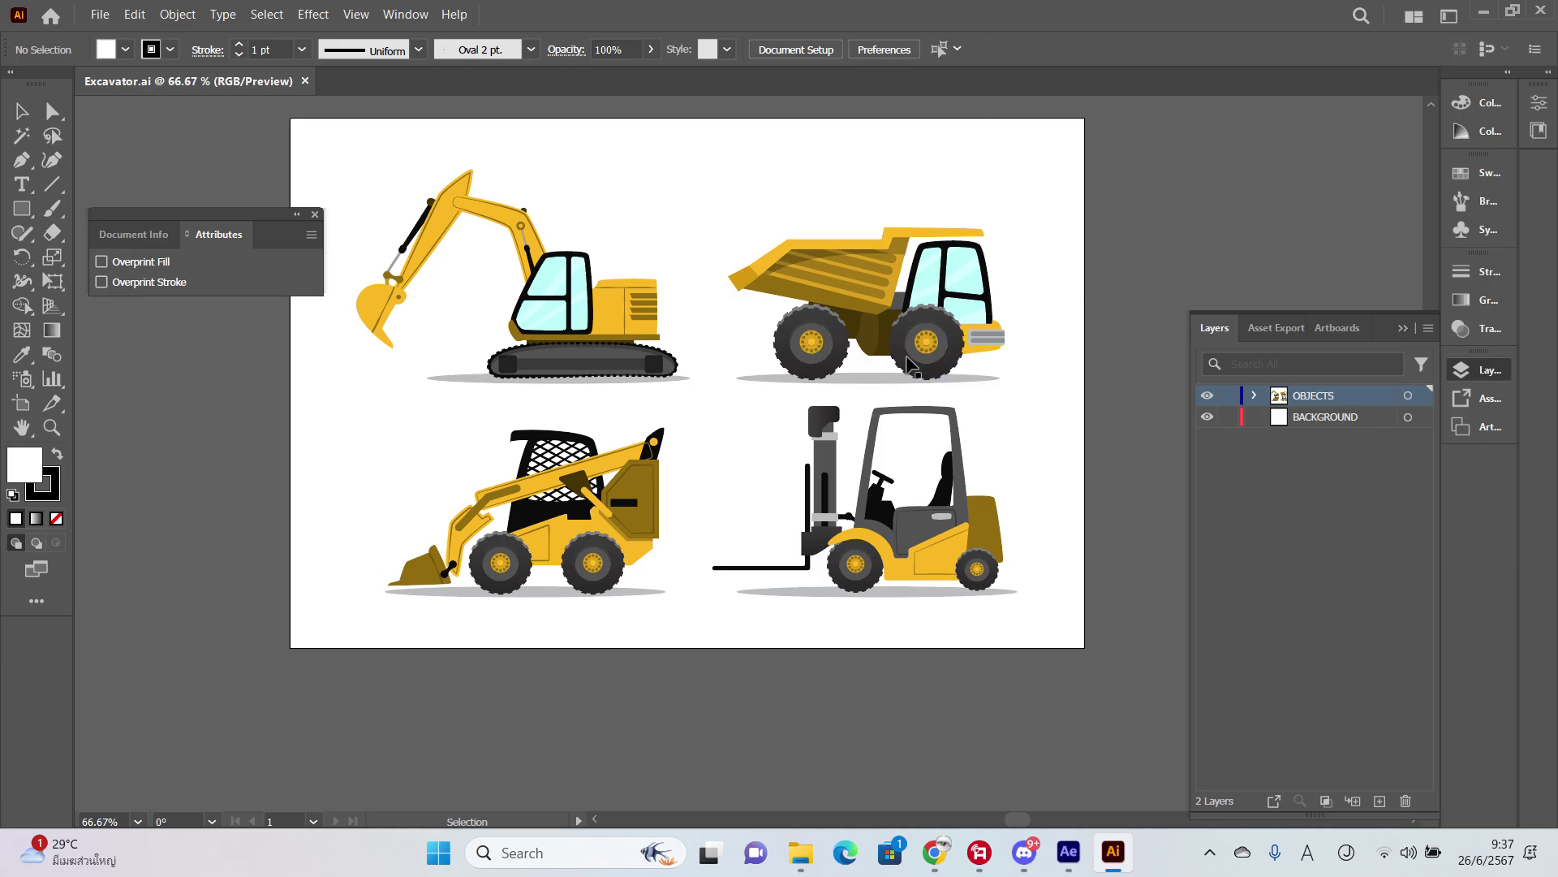
Step: Select the vehicle drawings in Excavator.ai one after another to examine how each is grouped, and clear the selection
{"action": "left_click", "coordinate": [934, 333]}
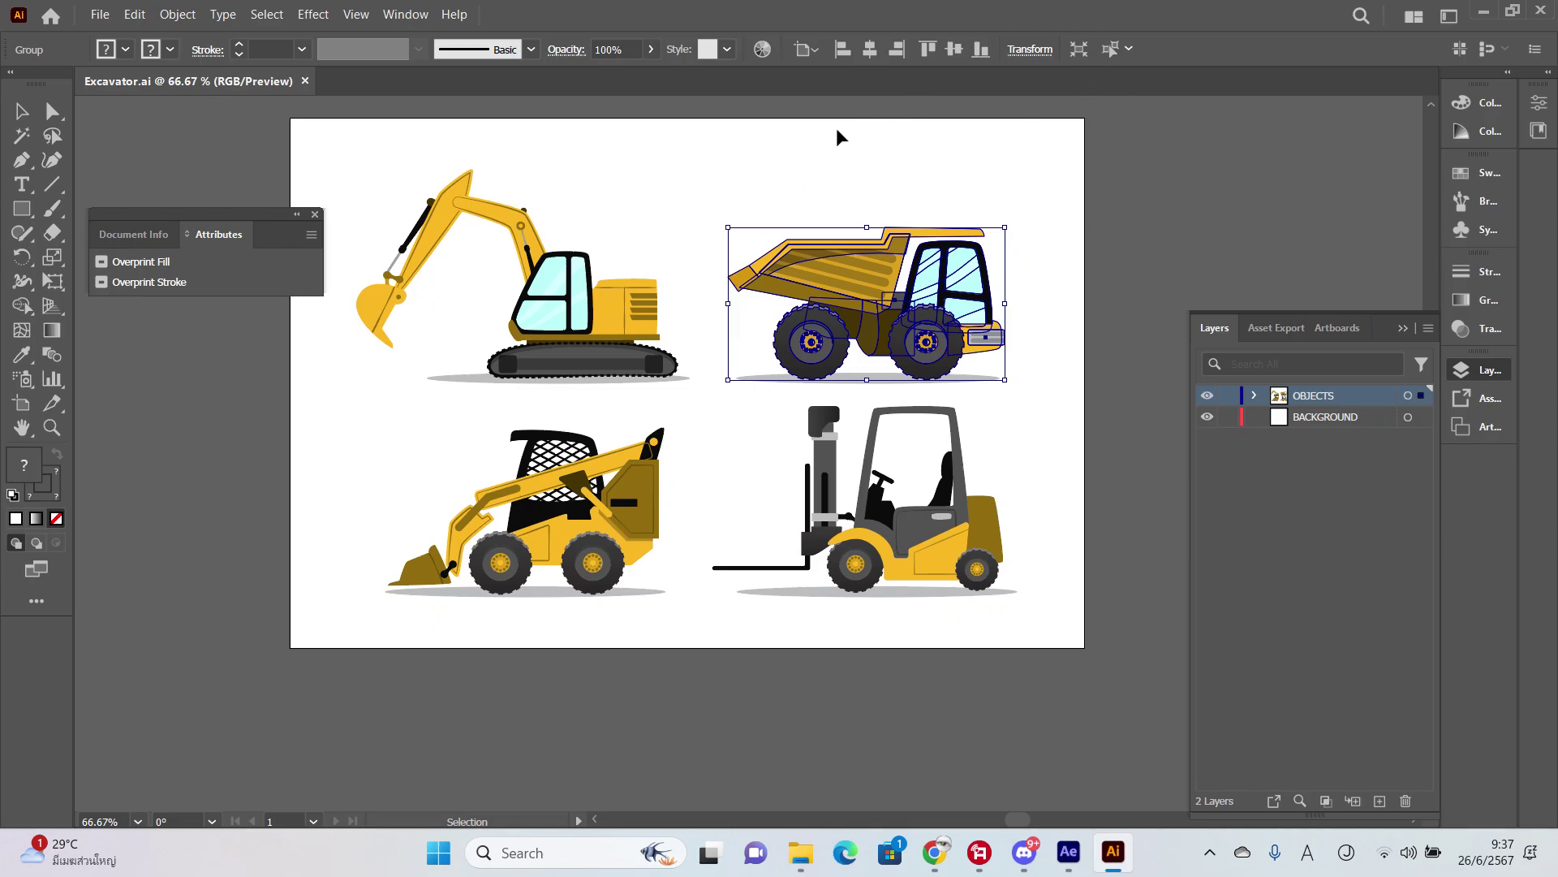
{"action": "left_click", "coordinate": [1056, 260]}
{"action": "left_click", "coordinate": [628, 332]}
{"action": "left_click", "coordinate": [661, 432]}
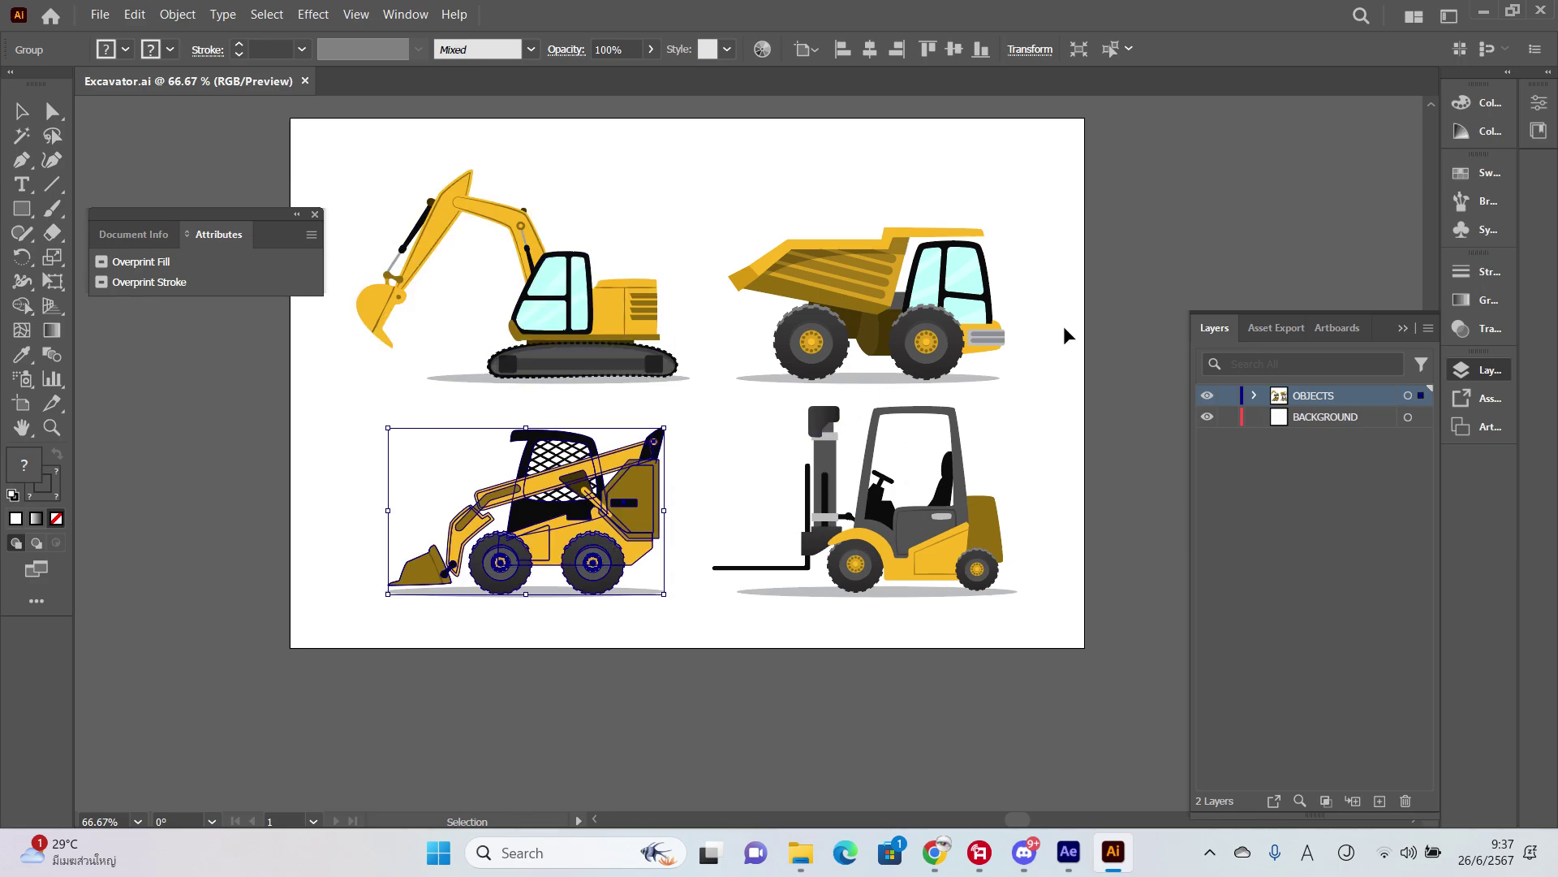
{"action": "left_click", "coordinate": [927, 345]}
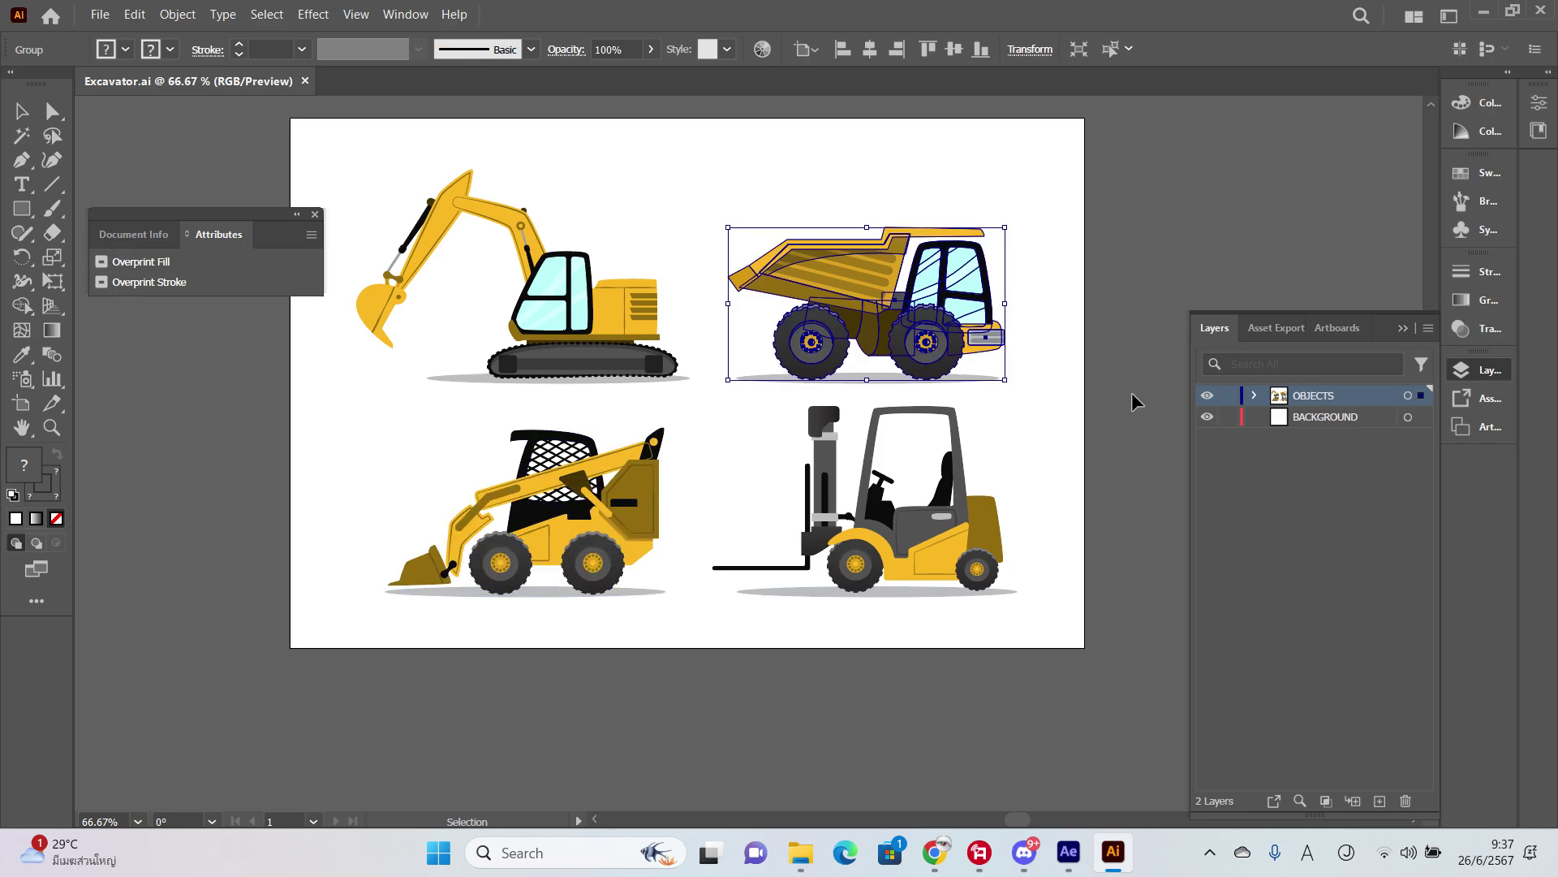
{"action": "left_click", "coordinate": [1136, 401]}
{"action": "left_click", "coordinate": [926, 289]}
{"action": "left_click", "coordinate": [762, 196]}
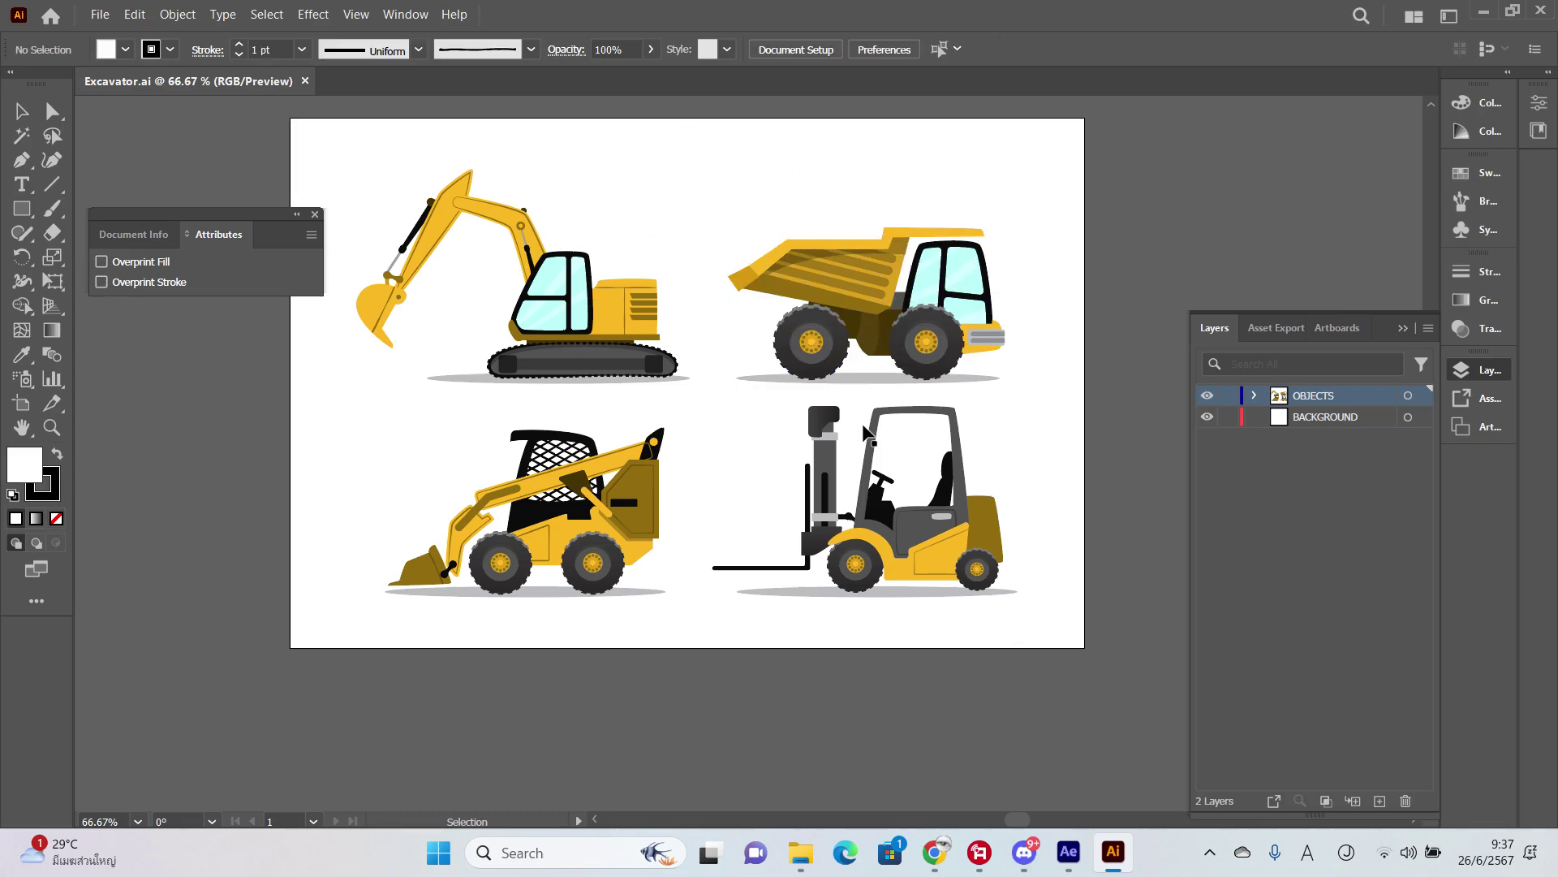
Step: Return to the Excavator-set folder in File Explorer
{"action": "key", "text": "alt+Tab"}
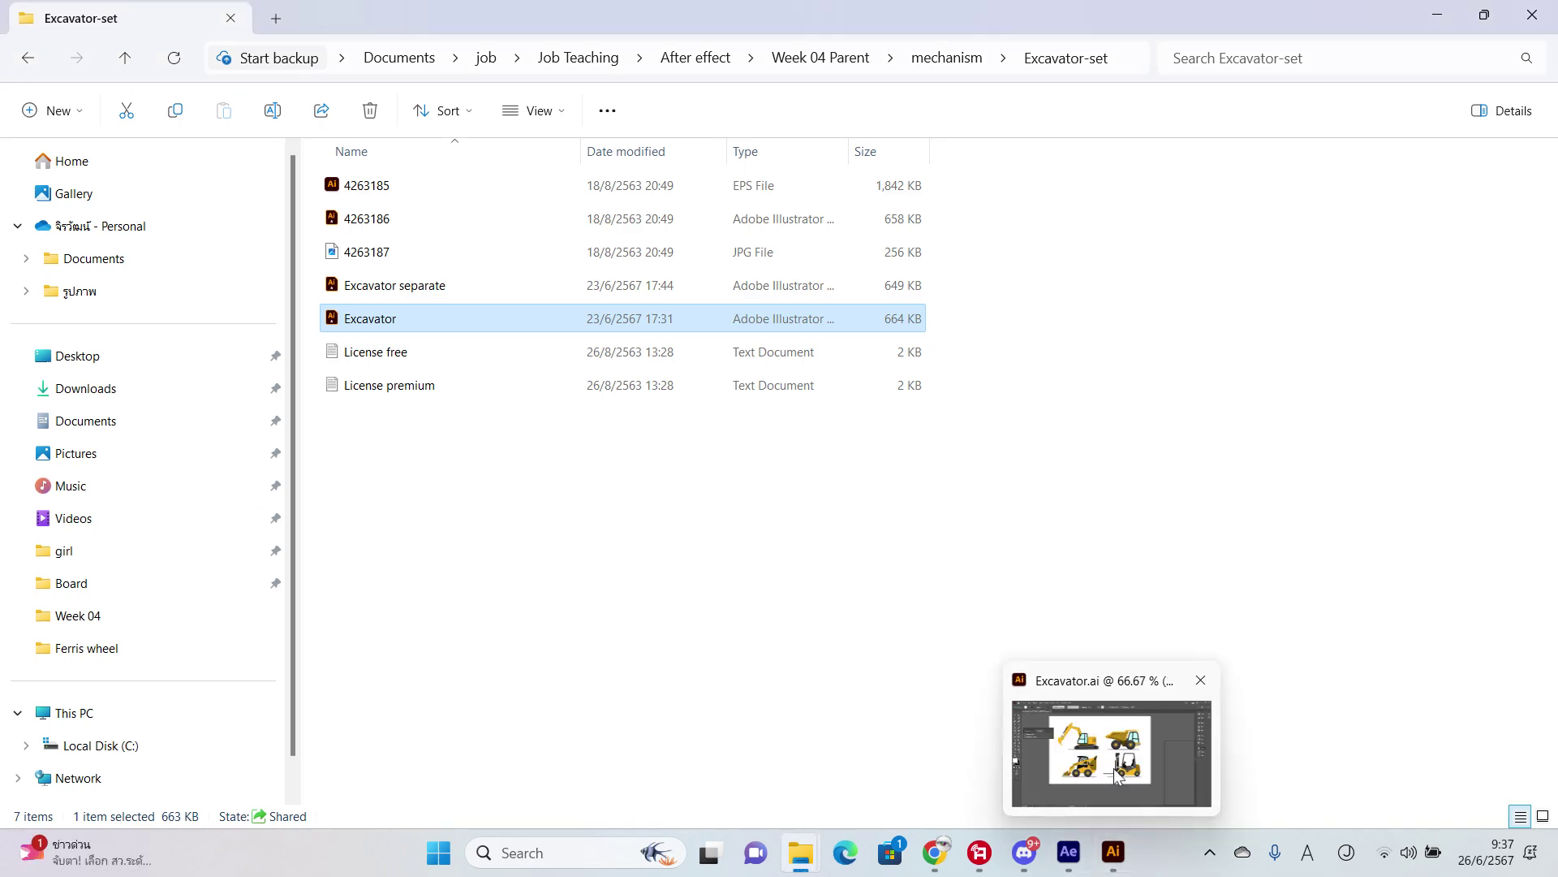
{"action": "mouse_move", "coordinate": [1070, 868]}
{"action": "left_click", "coordinate": [1087, 805]}
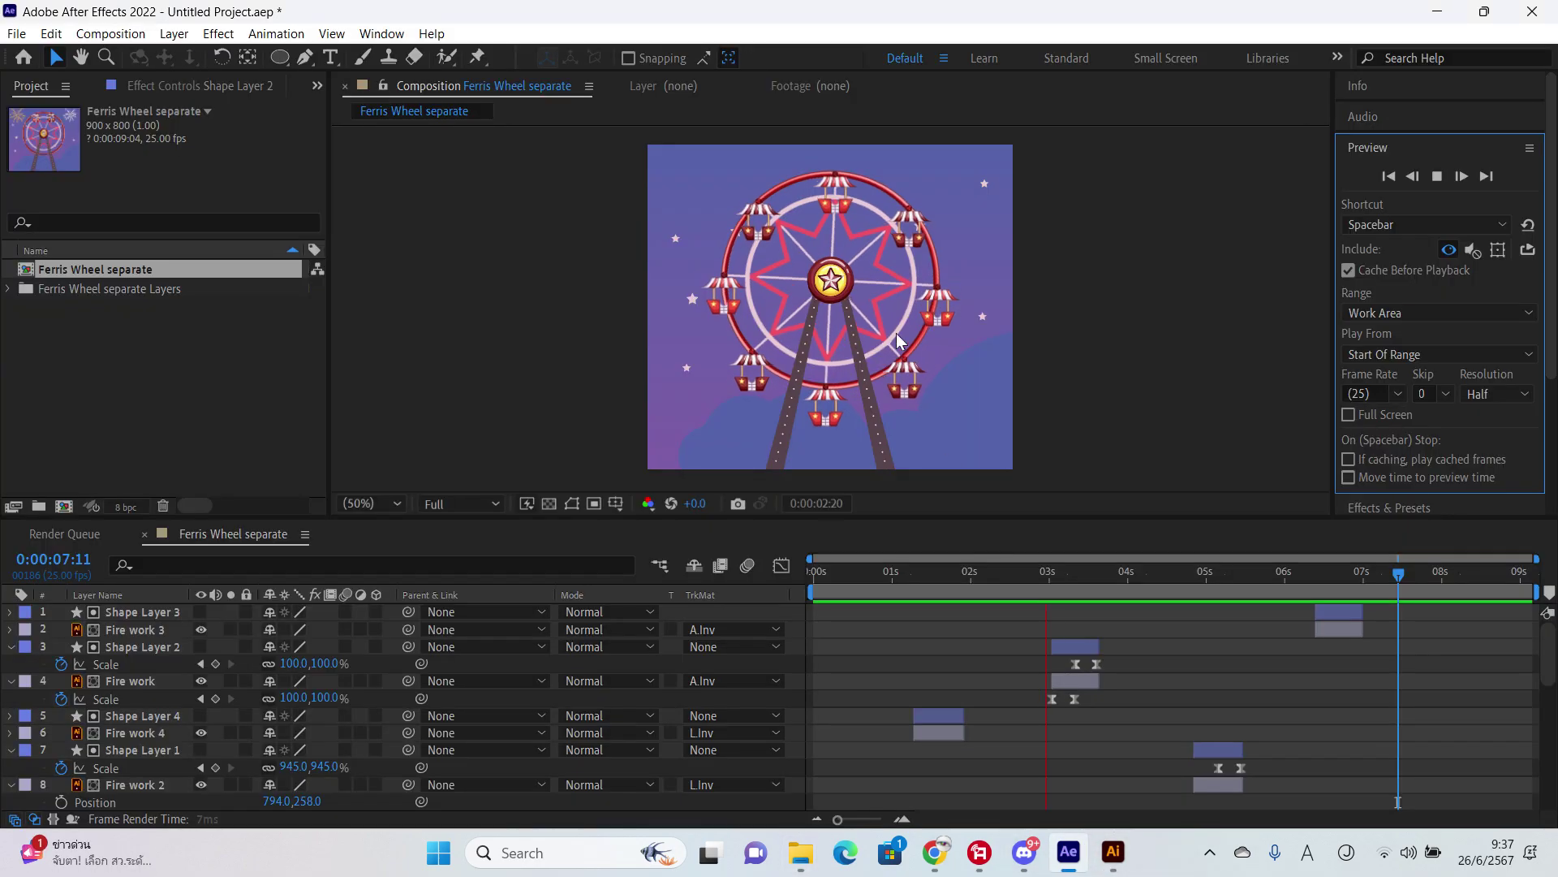
{"action": "key", "text": "alt+Tab"}
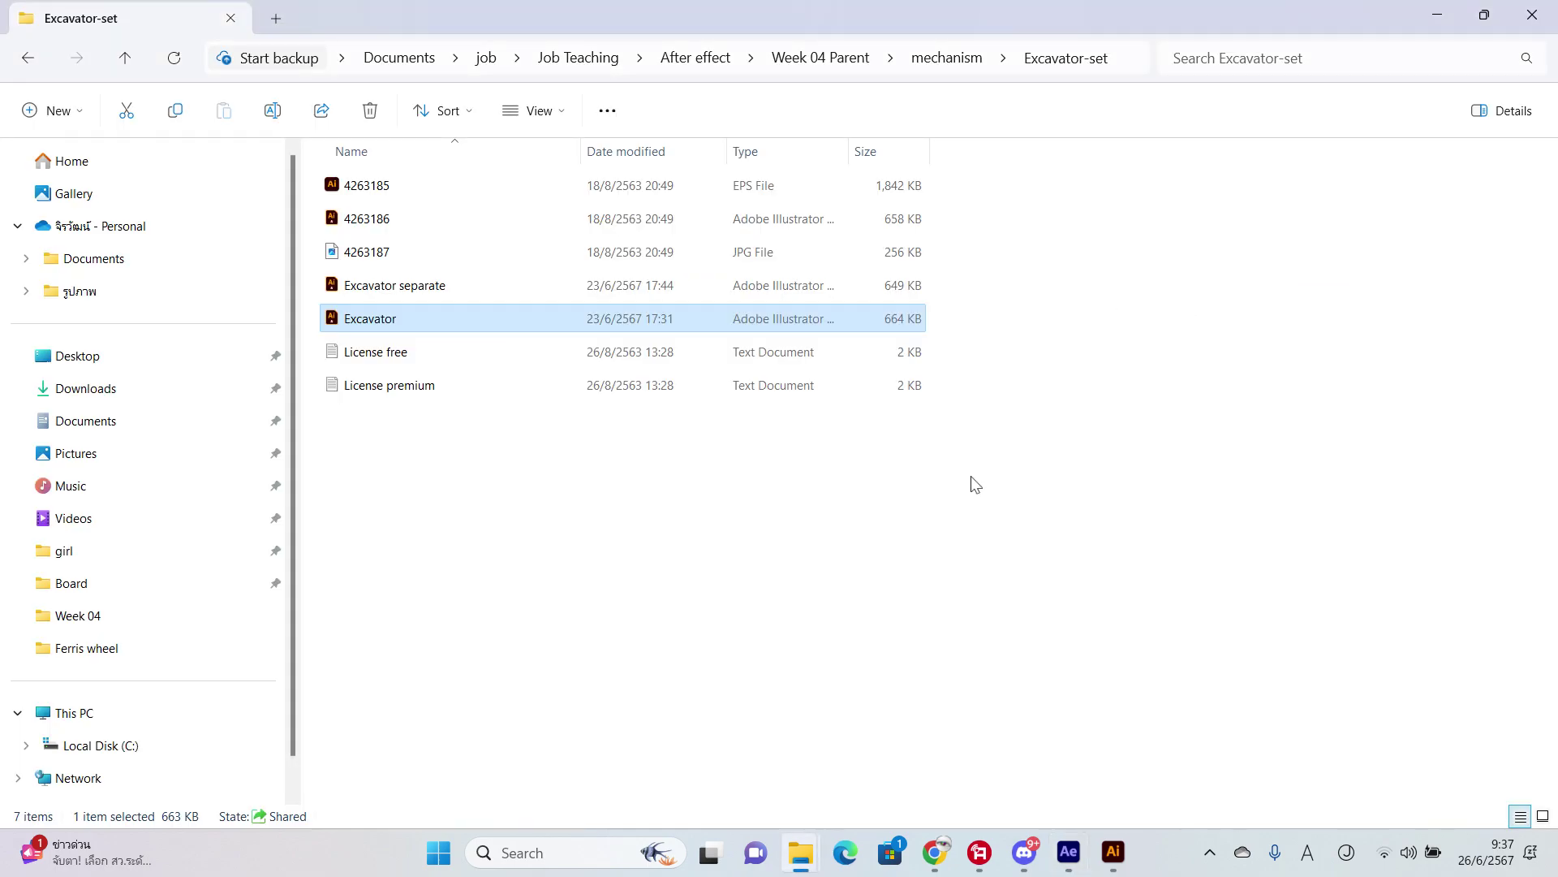
Step: Switch to Discord, send Excavator.ai from the Excavator-set folder to the open channel, and minimize the Discord window
{"action": "left_click", "coordinate": [1025, 852]}
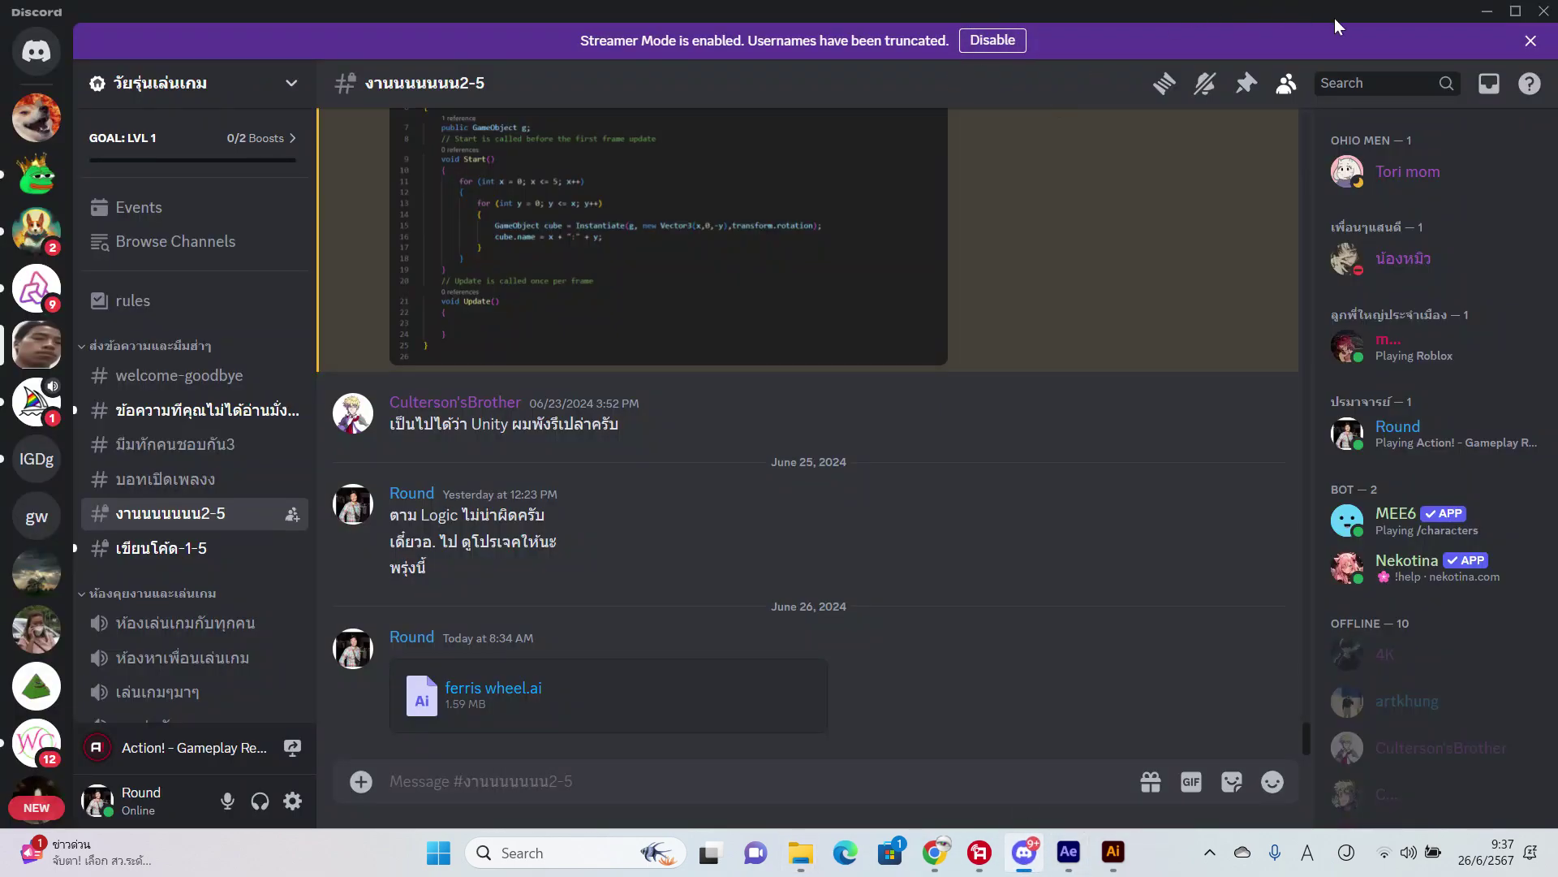
{"action": "left_click", "coordinate": [1515, 11]}
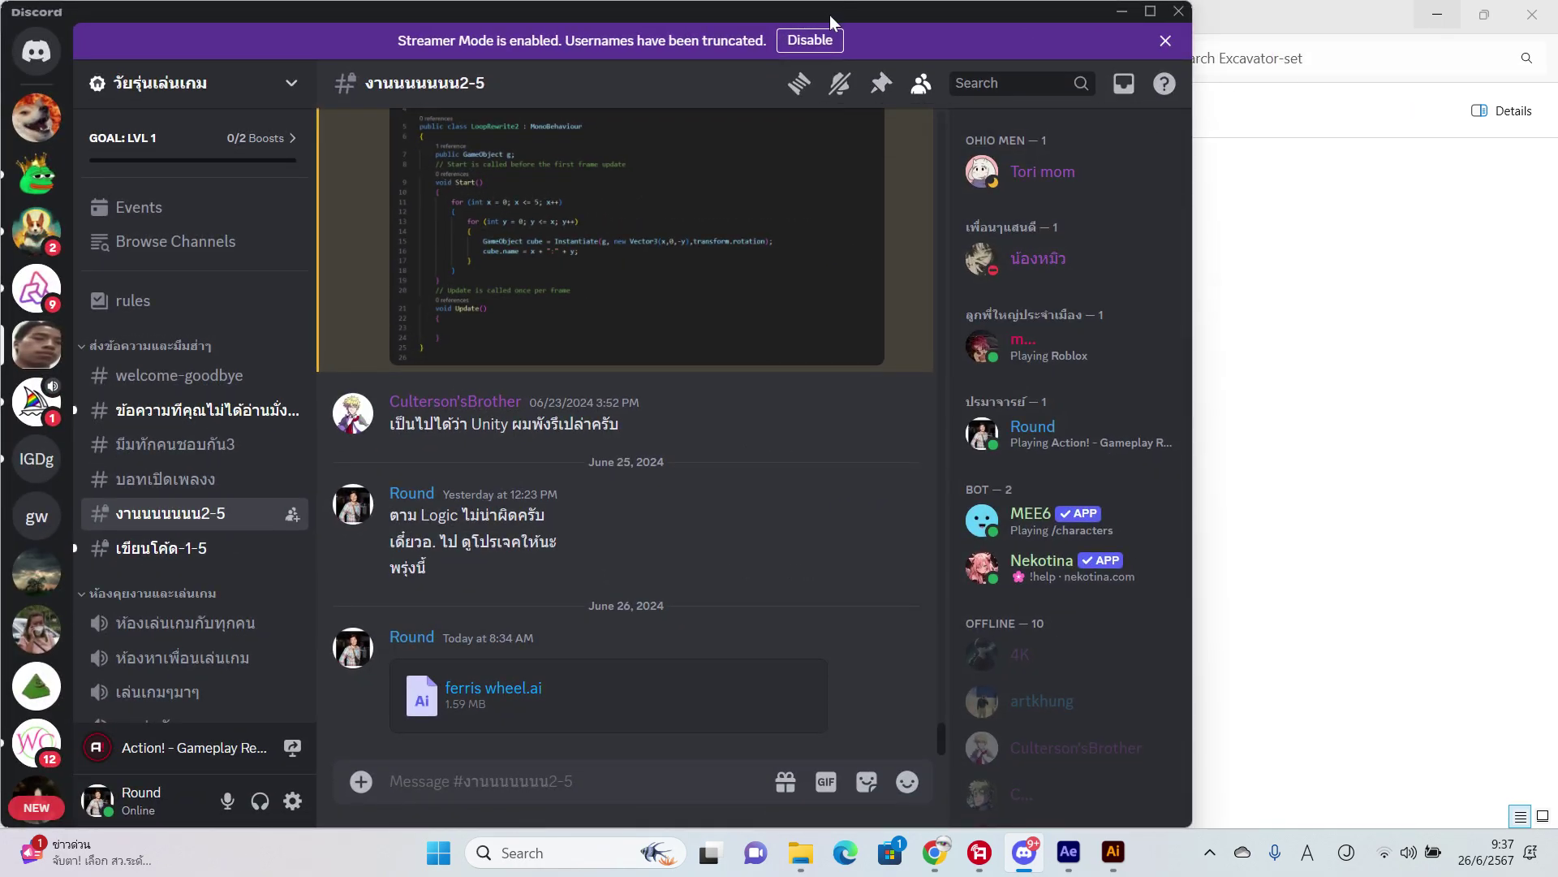
{"action": "left_click_drag", "start_coordinate": [830, 14], "coordinate": [1263, 35]}
{"action": "left_click_drag", "start_coordinate": [370, 318], "coordinate": [935, 572]}
{"action": "key", "text": "Return"}
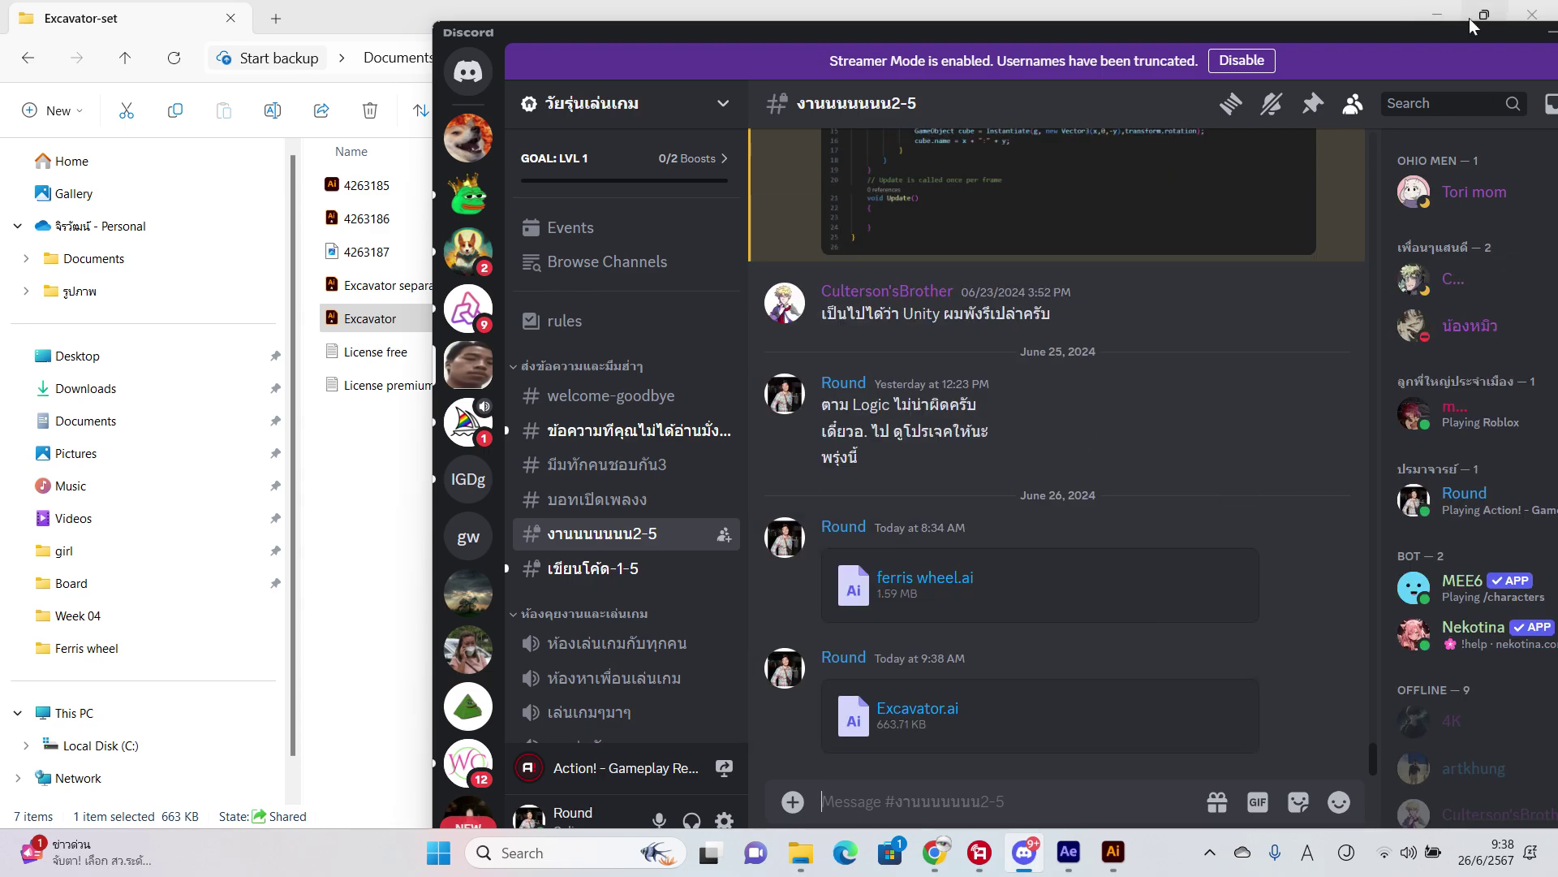
{"action": "left_click_drag", "start_coordinate": [1426, 42], "coordinate": [974, 58]}
{"action": "left_click", "coordinate": [1099, 57]}
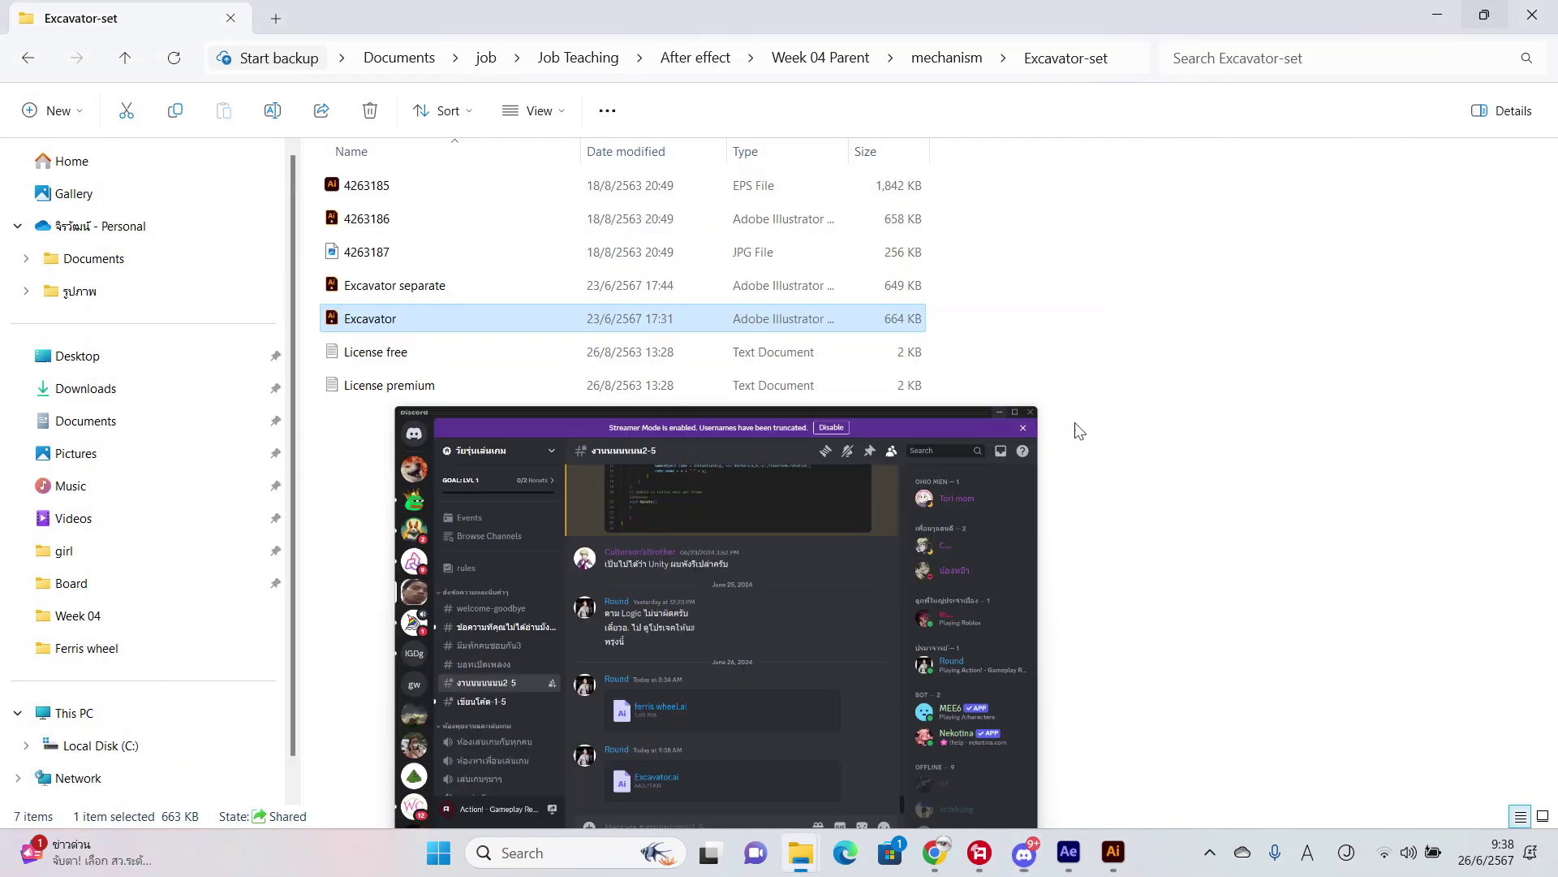
Step: Switch to Excavator.ai in Illustrator and select the excavator and the dump truck in turn to examine their grouping
{"action": "left_click", "coordinate": [1061, 852]}
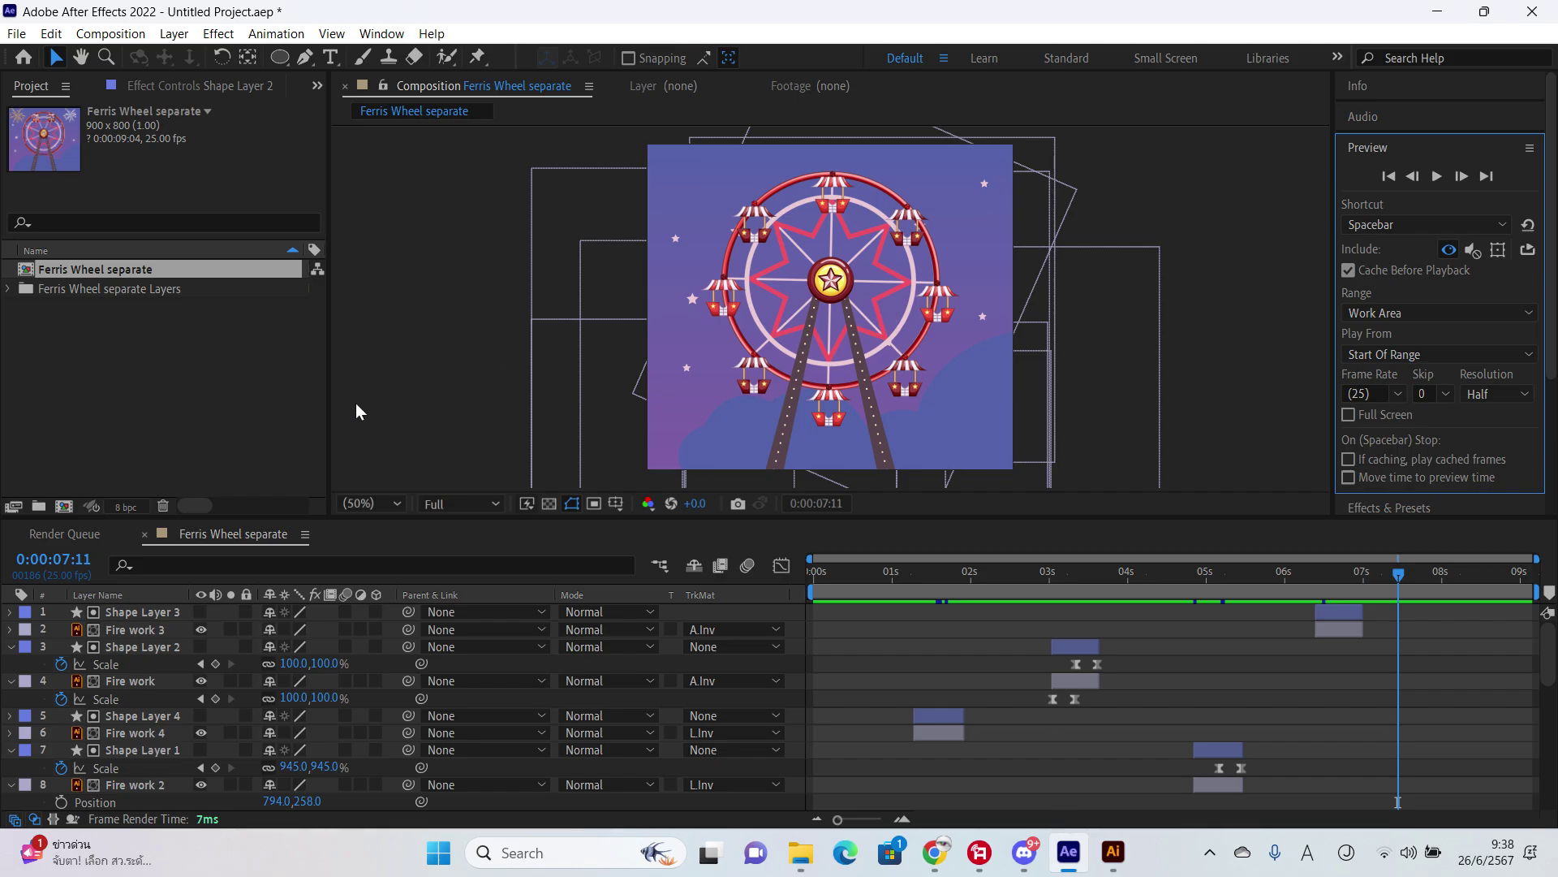
{"action": "left_click", "coordinate": [1113, 852]}
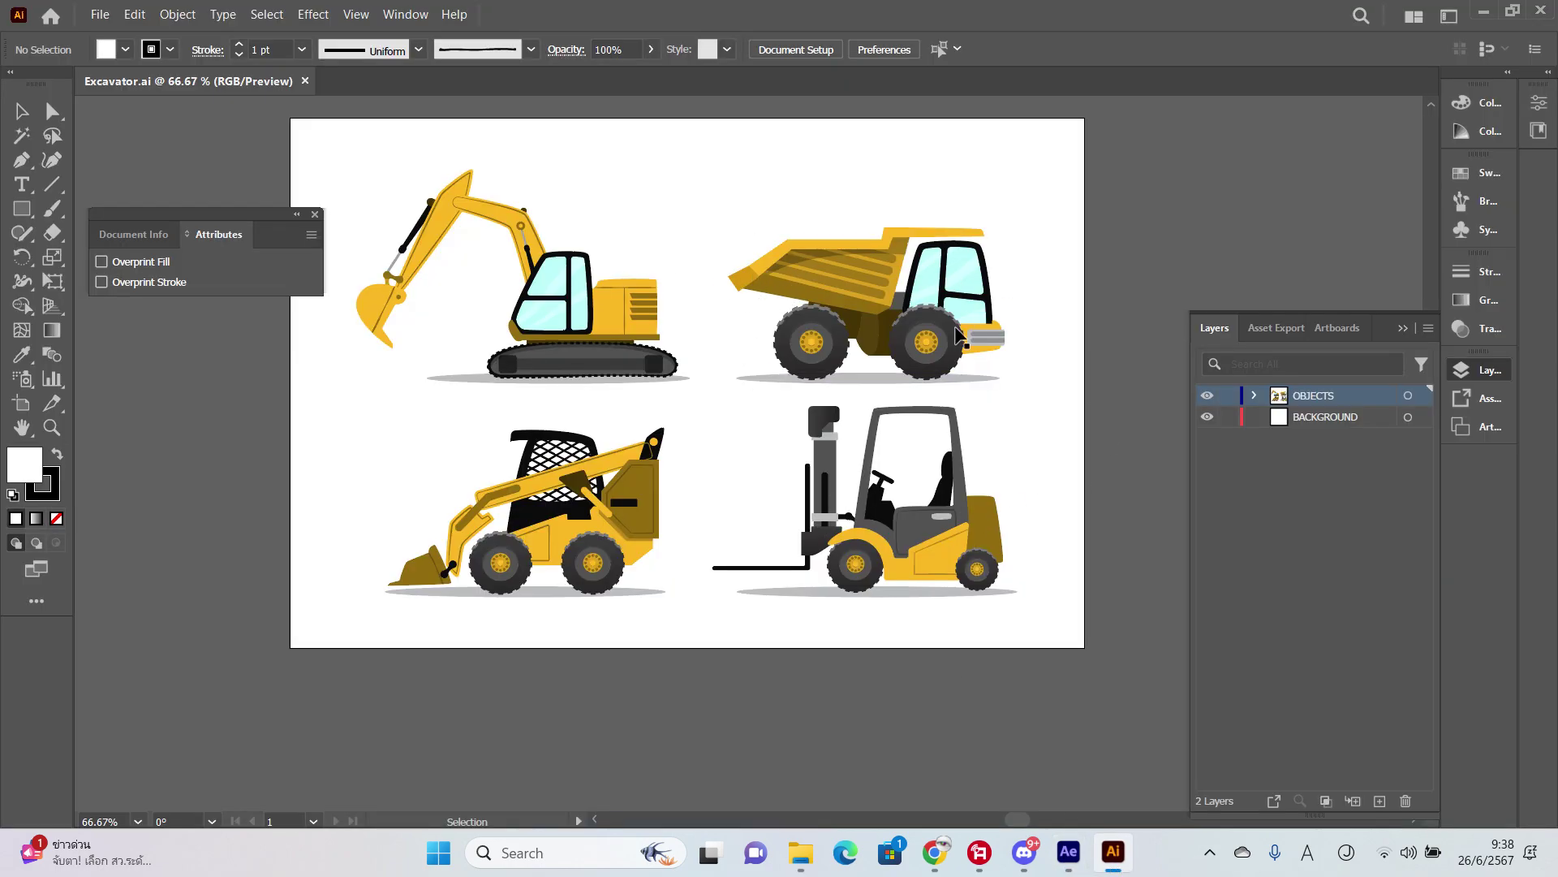
{"action": "left_click", "coordinate": [599, 304]}
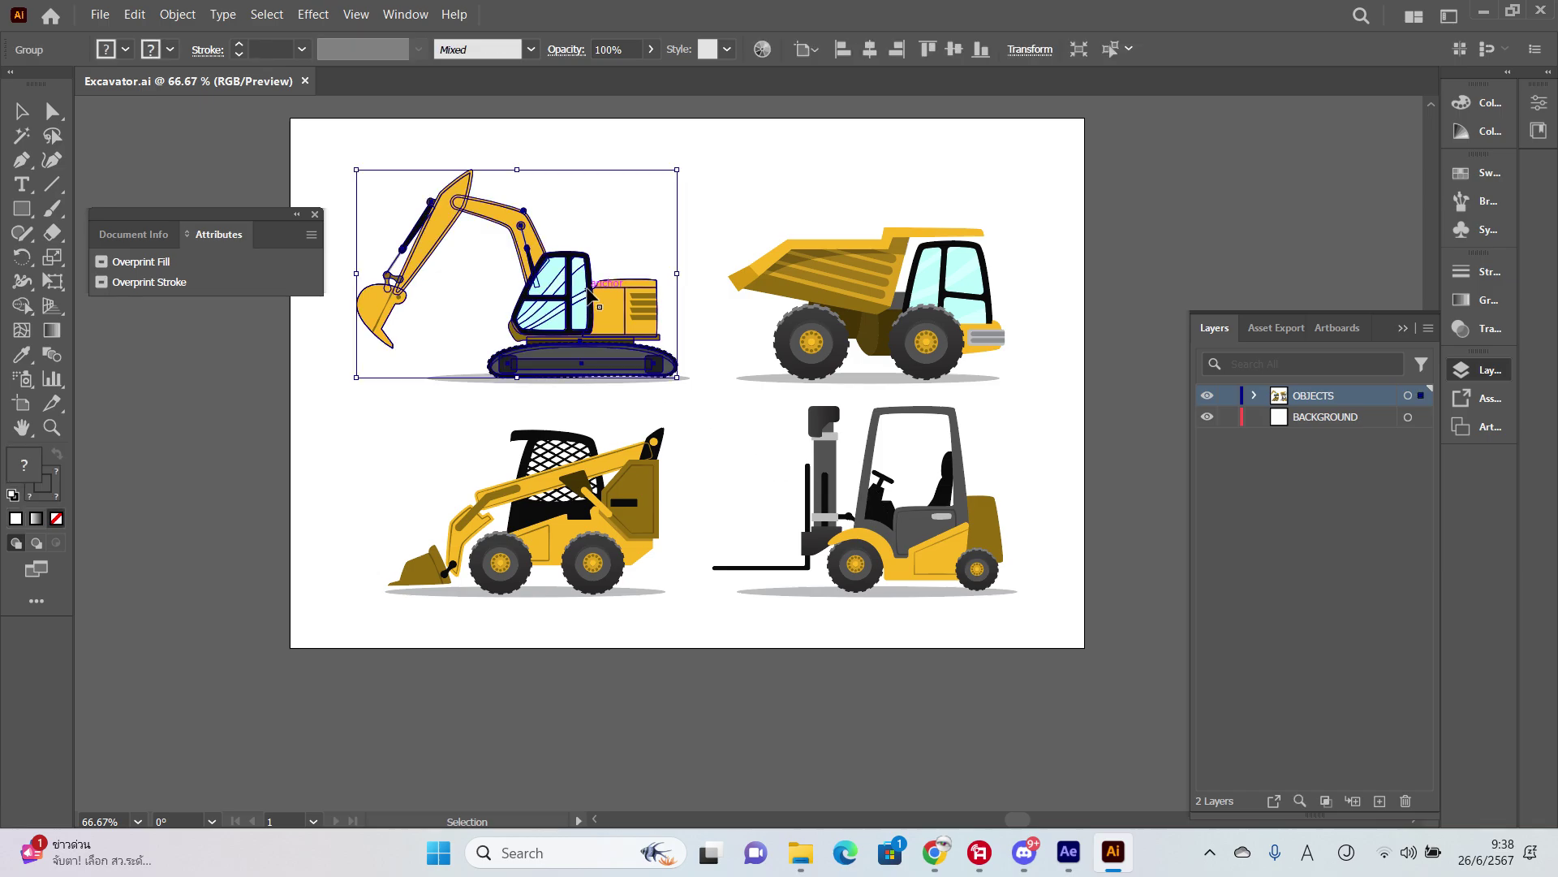
{"action": "scroll", "coordinate": [690, 284], "scroll_direction": "left", "scroll_amount": 3}
{"action": "scroll", "coordinate": [727, 262], "scroll_direction": "right", "scroll_amount": 3}
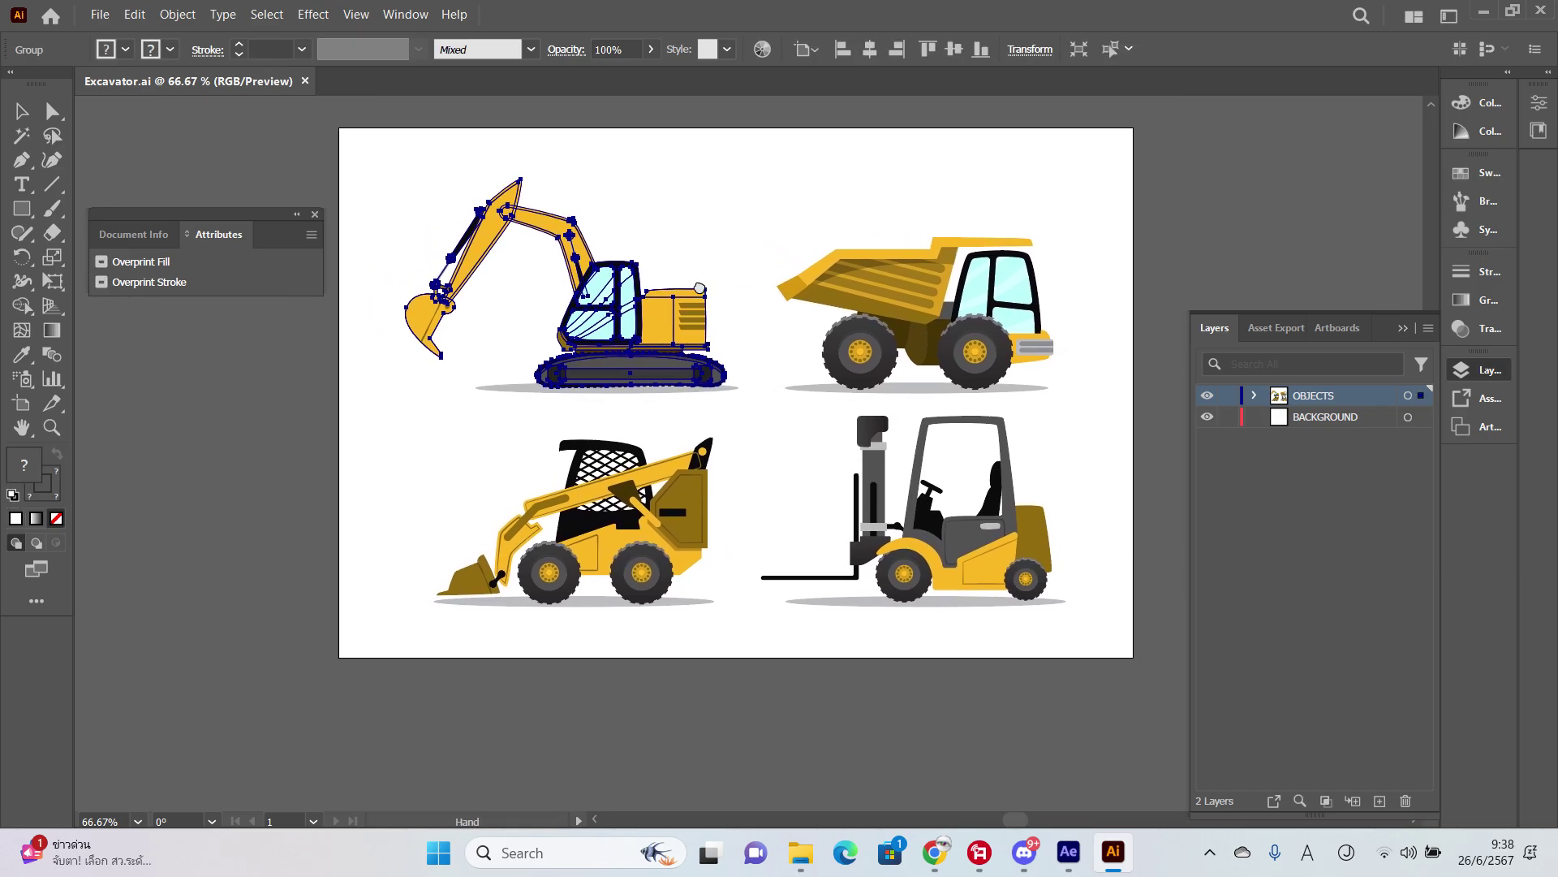
{"action": "left_click", "coordinate": [893, 283]}
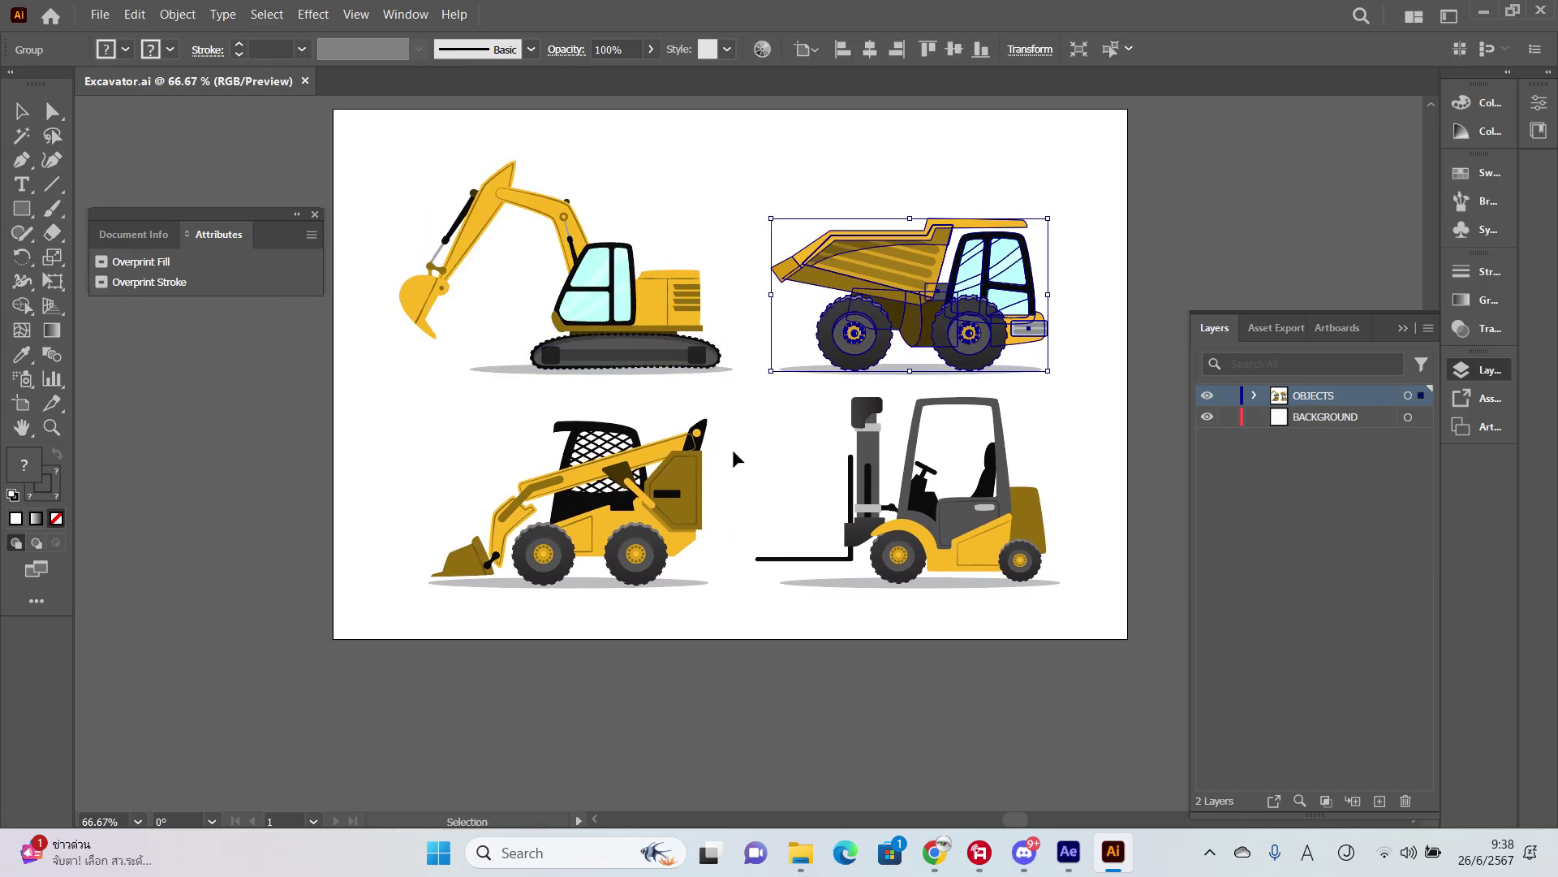
Step: Cut the skid-steer loader group out of Excavator.ai, leaving its ground shadow in place
{"action": "left_click", "coordinate": [686, 495]}
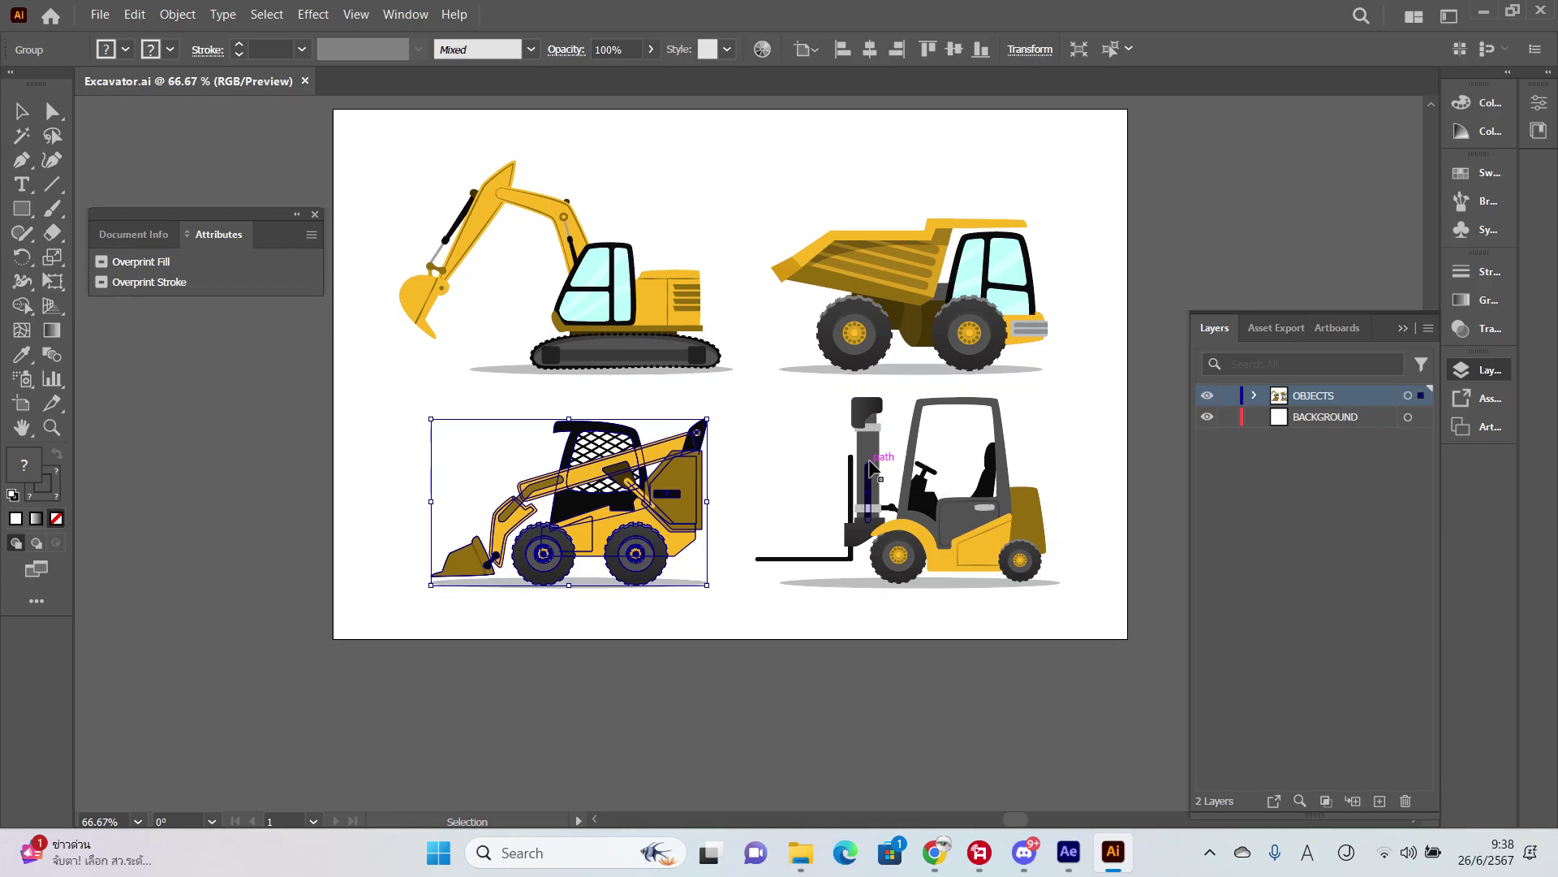
{"action": "key", "text": "a"}
{"action": "key", "text": "ctrl+x"}
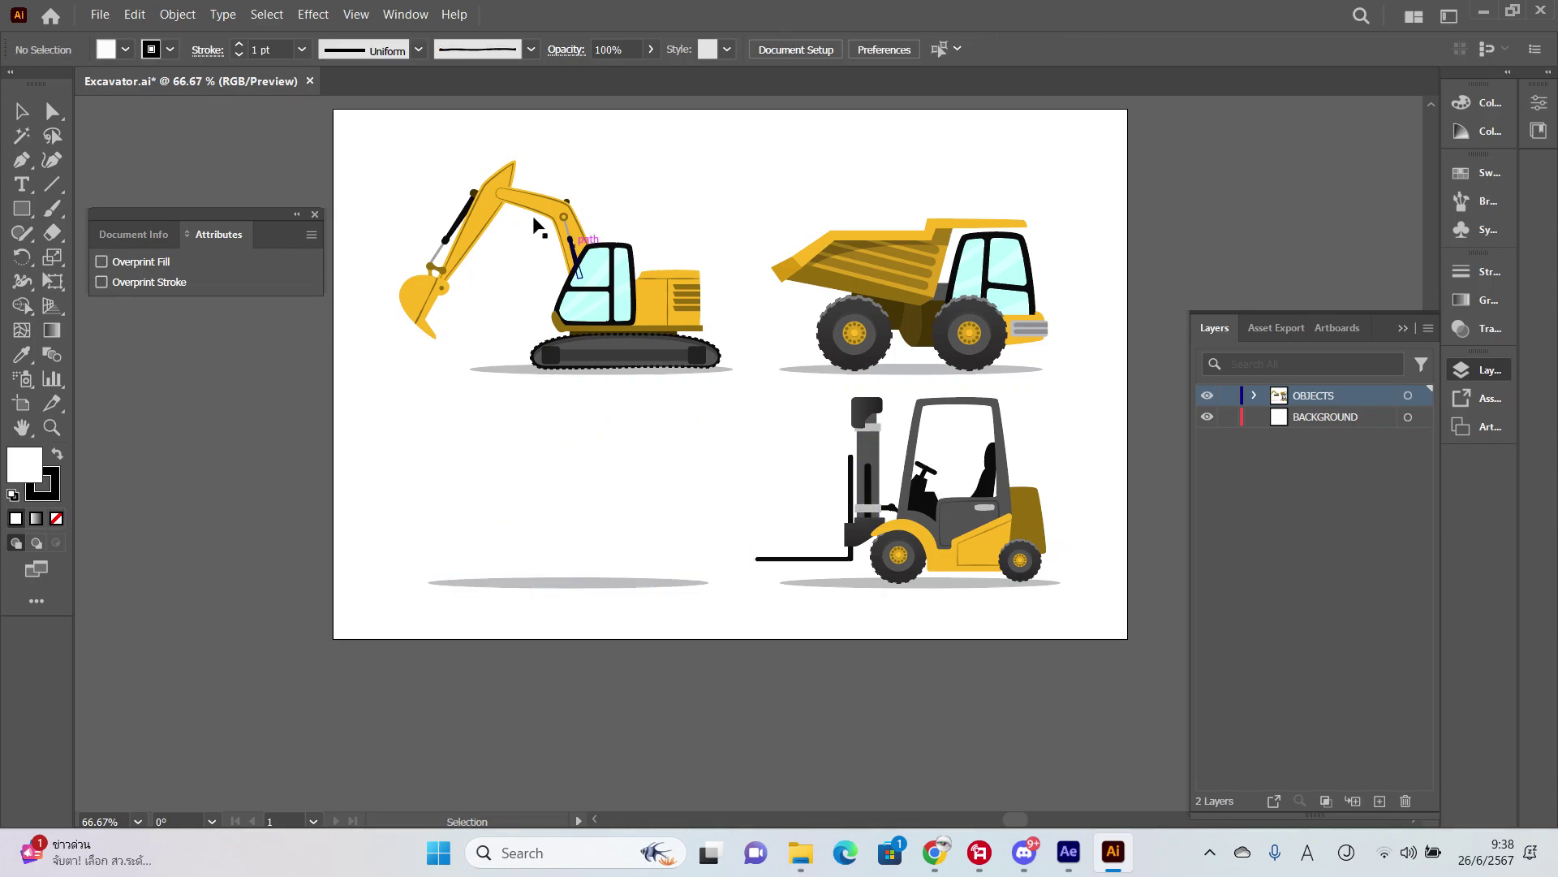
Step: Create a new document from the Print Letter preset with the width and height both set to 800 pt
{"action": "left_click", "coordinate": [135, 15]}
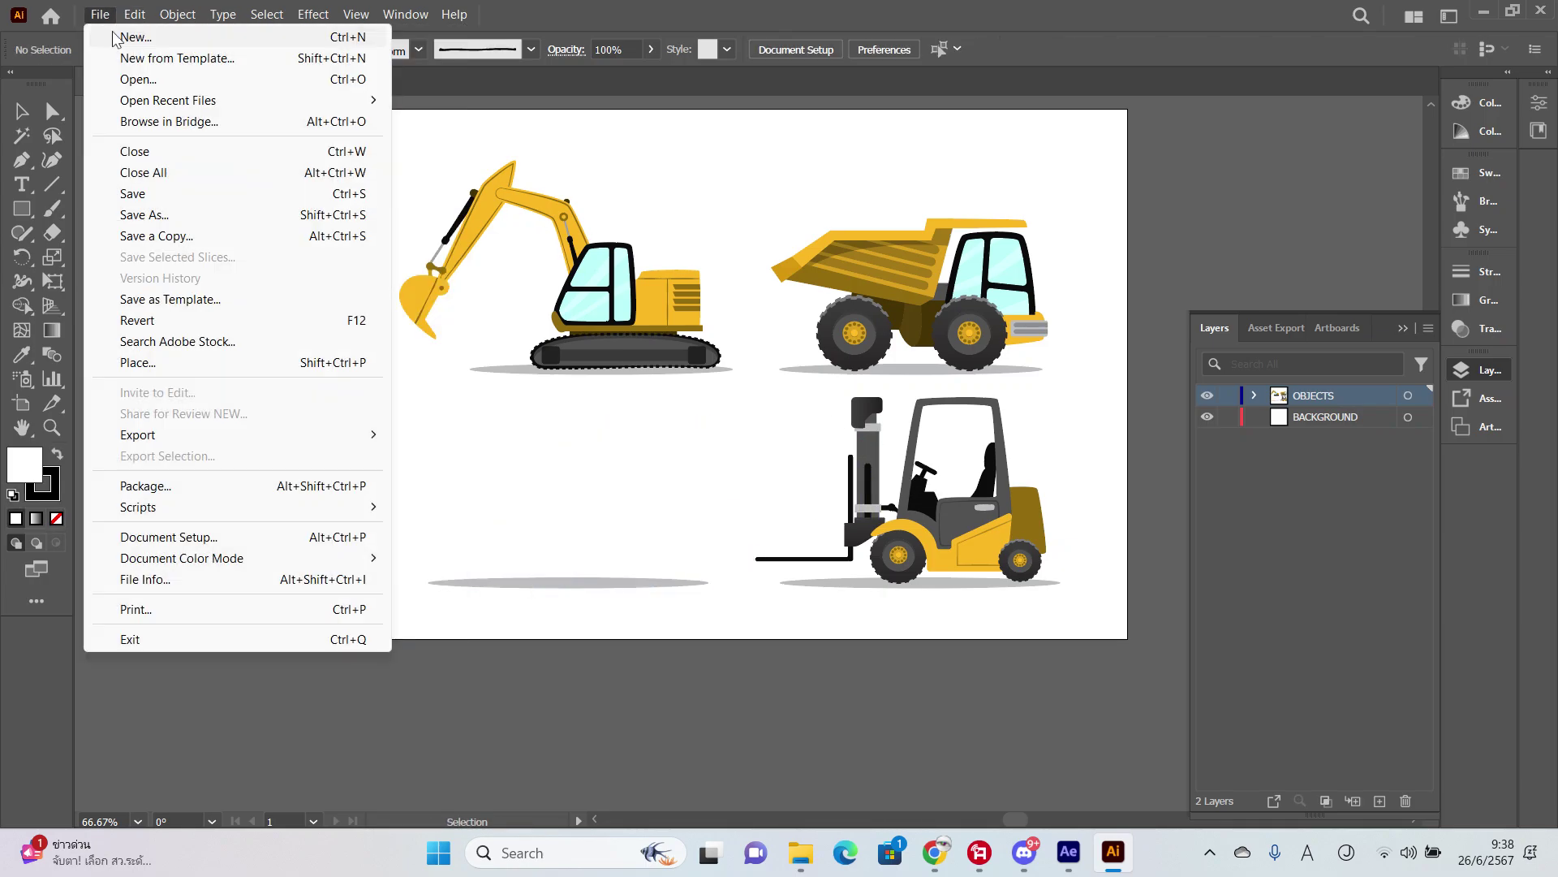
{"action": "left_click", "coordinate": [118, 37]}
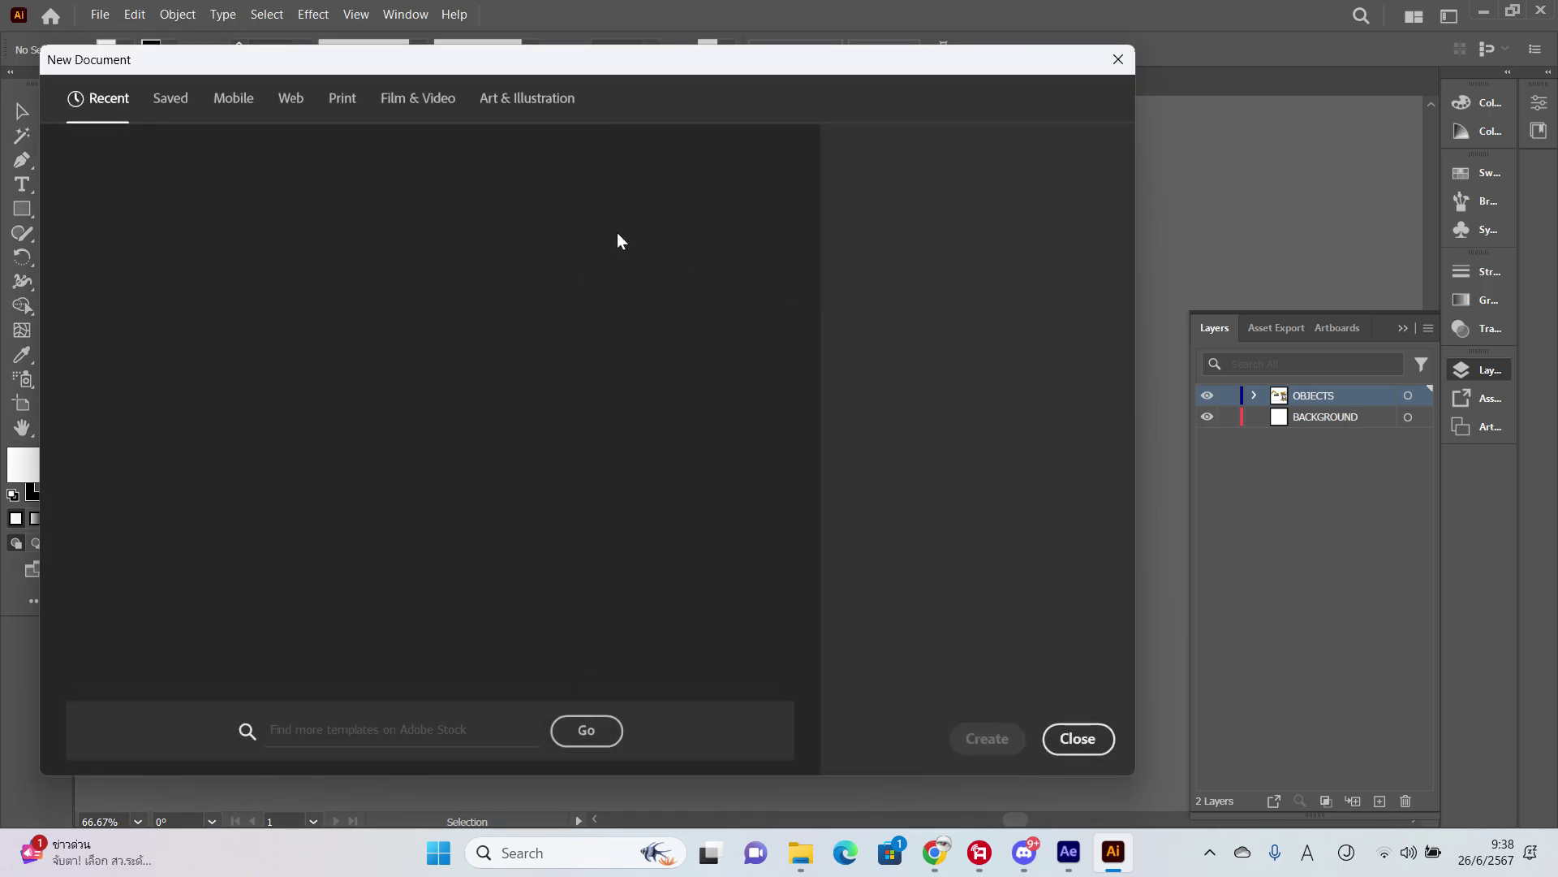
{"action": "left_click", "coordinate": [351, 108]}
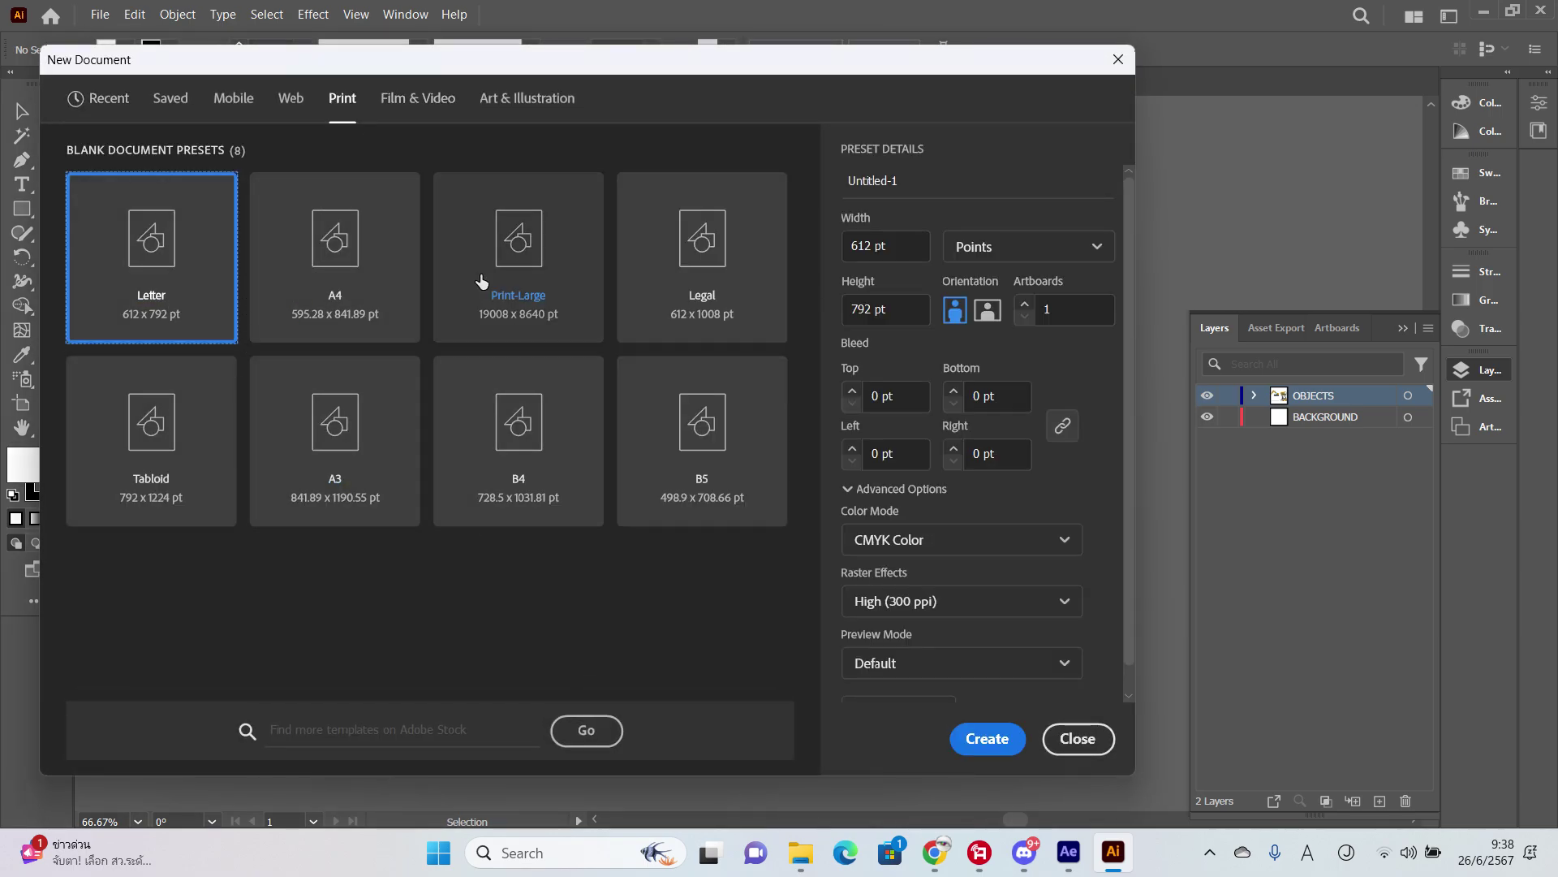
{"action": "left_click", "coordinate": [910, 247]}
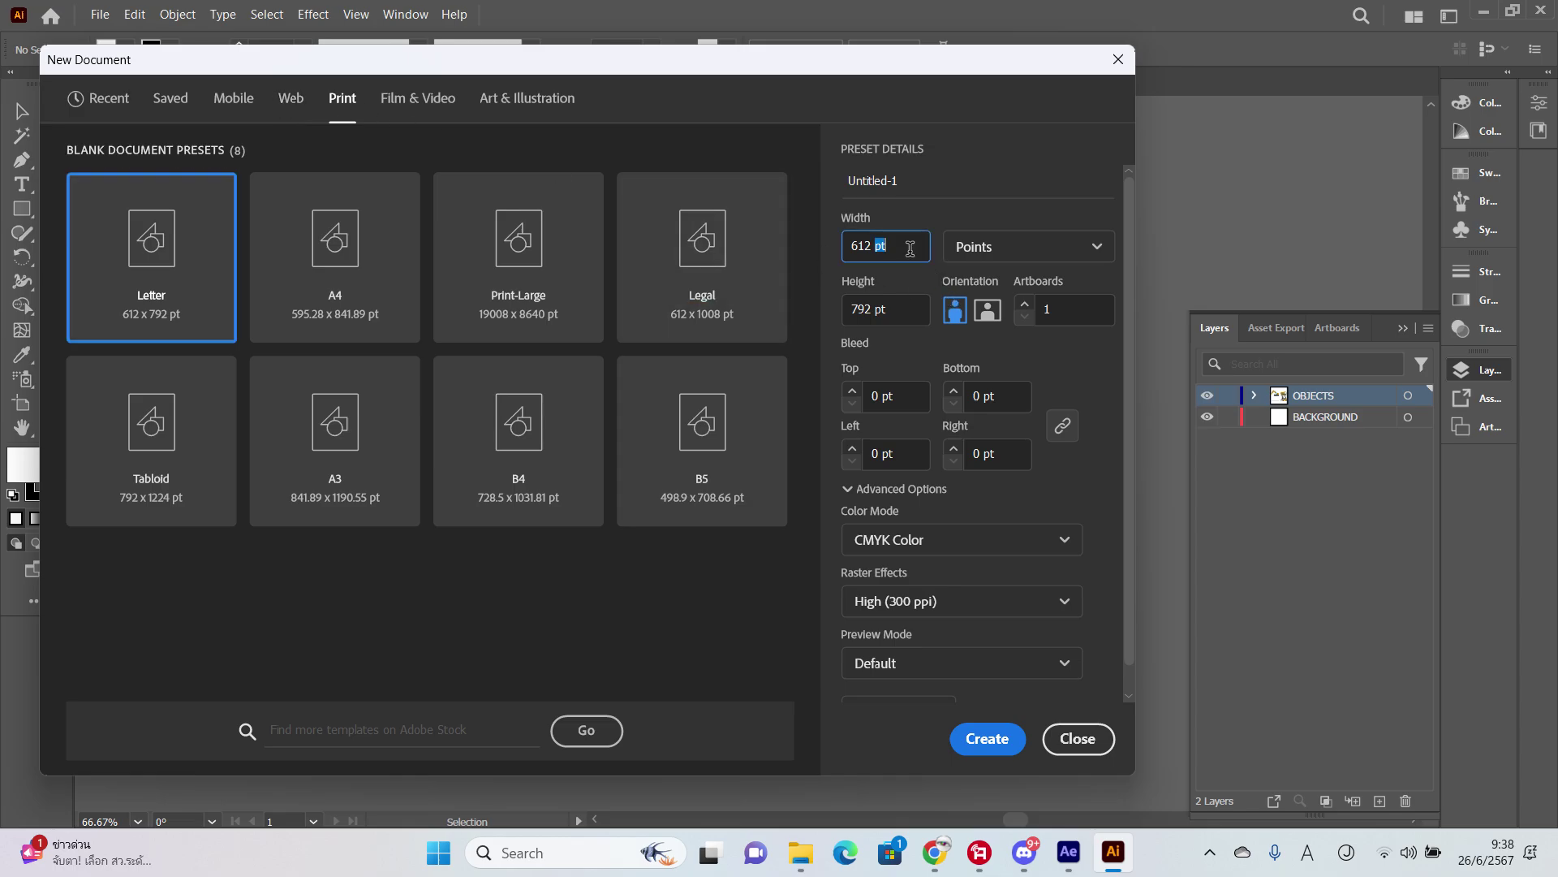
{"action": "type", "text": "800"}
{"action": "key", "text": "Tab"}
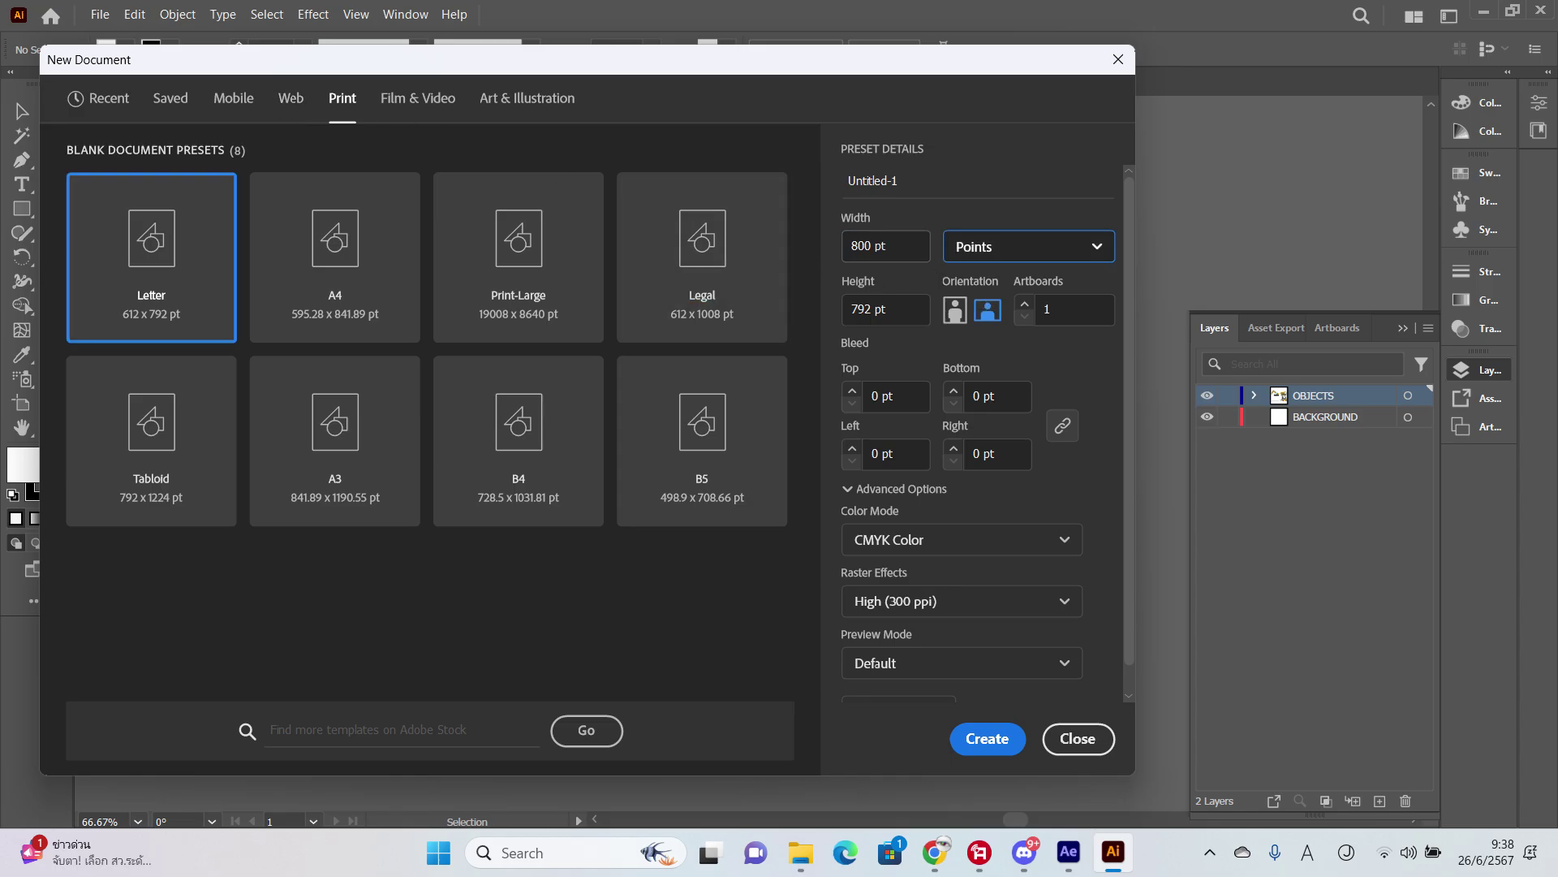
{"action": "key", "text": "Tab"}
{"action": "type", "text": "800"}
{"action": "key", "text": "Return"}
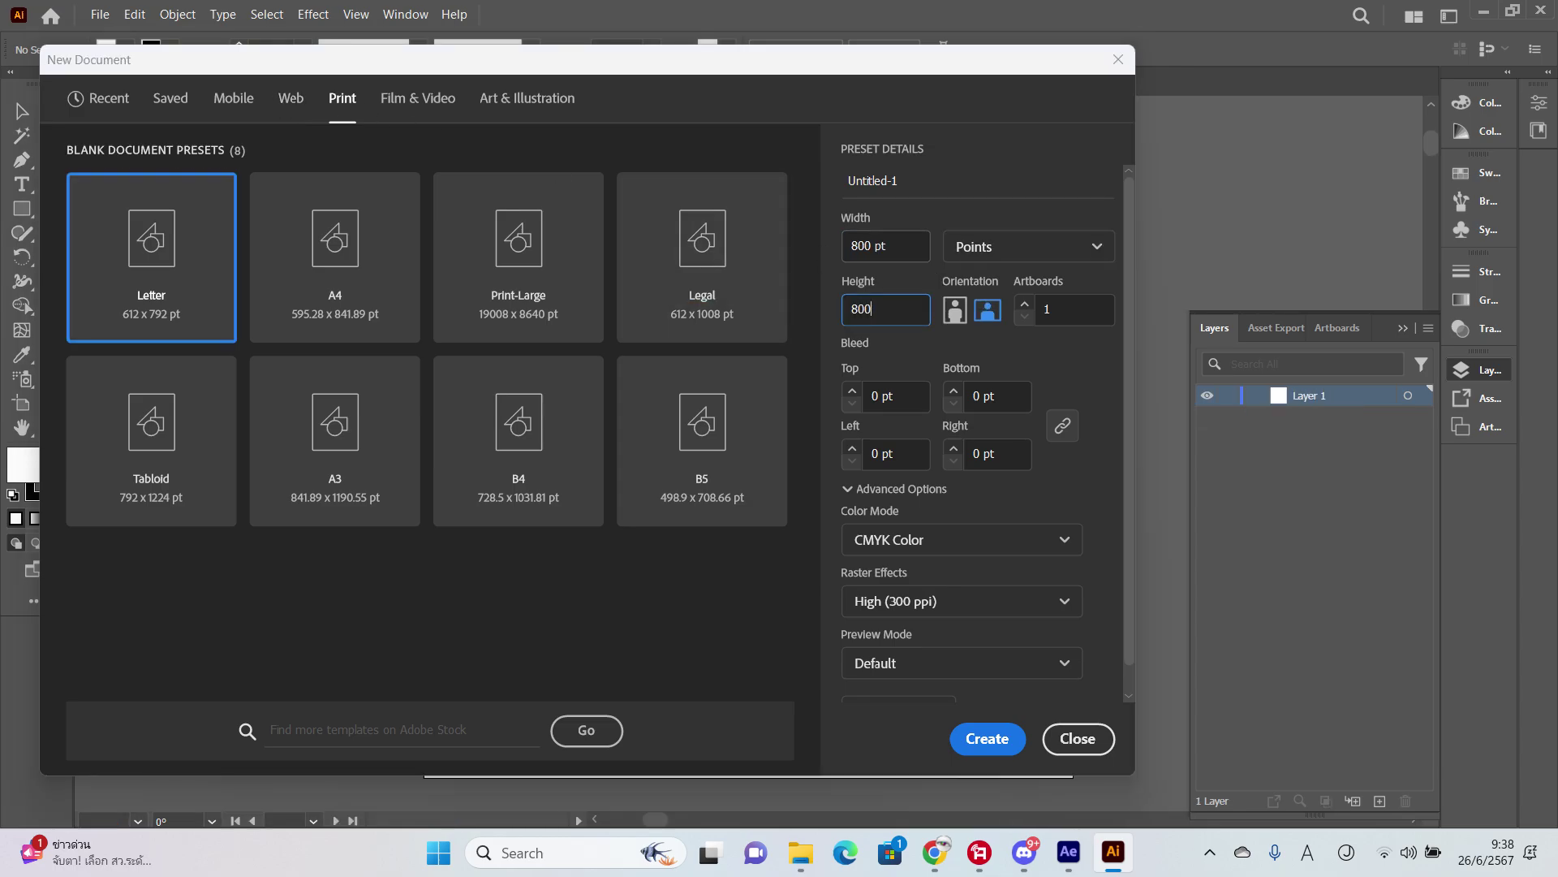
Step: Paste the loader into the new document and scale it up about its centre to nearly fill the artboard's width
{"action": "key", "text": "ctrl+v"}
{"action": "key", "text": "e"}
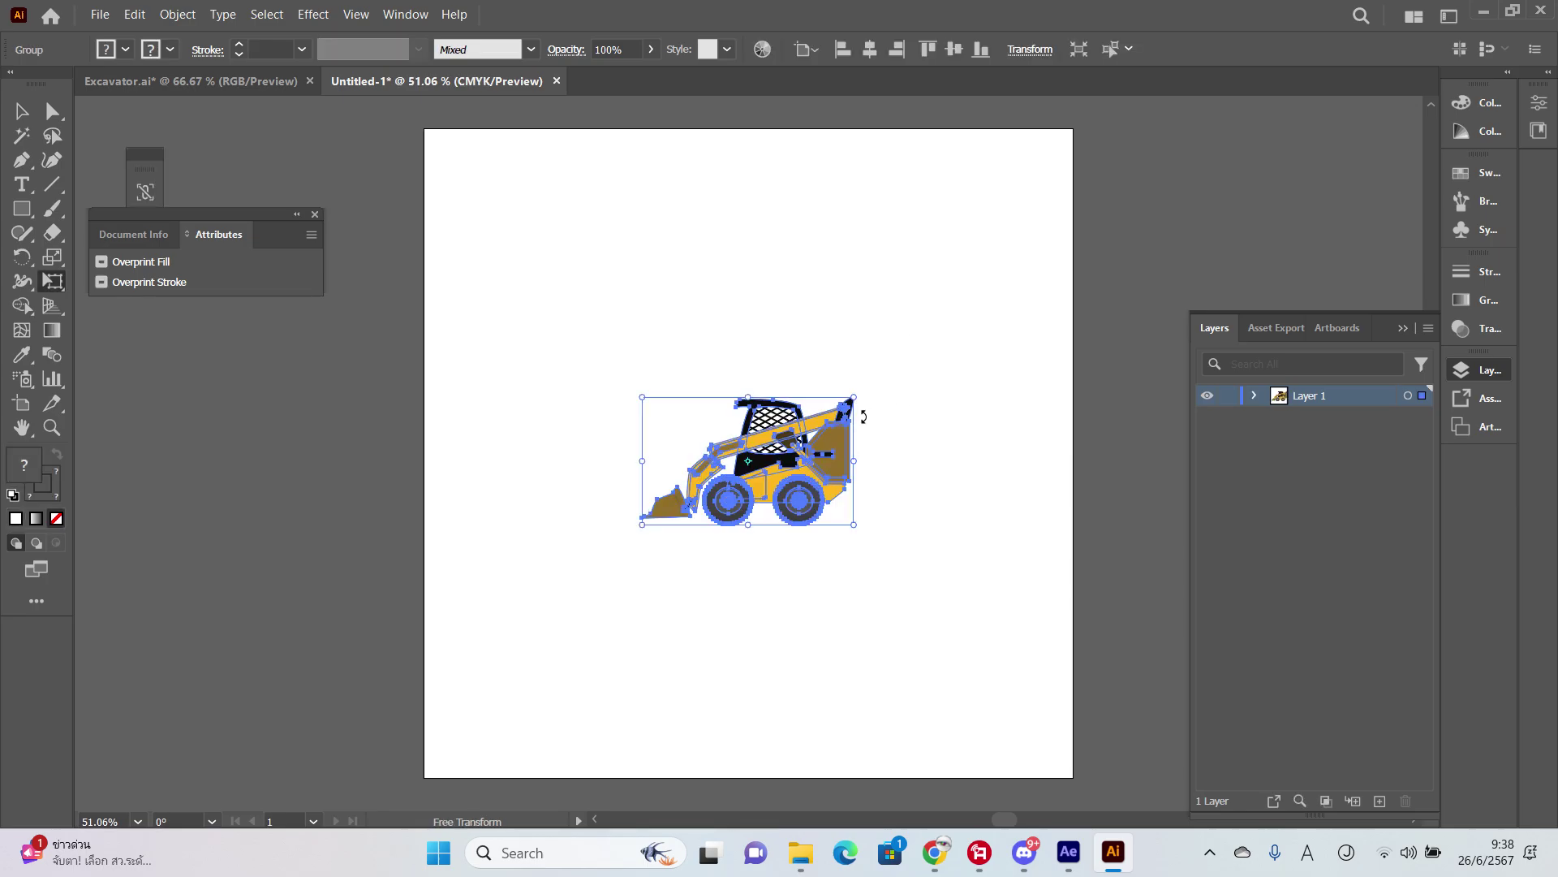
{"action": "left_click_drag", "start_coordinate": [851, 395], "coordinate": [1055, 308]}
{"action": "key", "text": "v"}
{"action": "left_click", "coordinate": [1059, 310]}
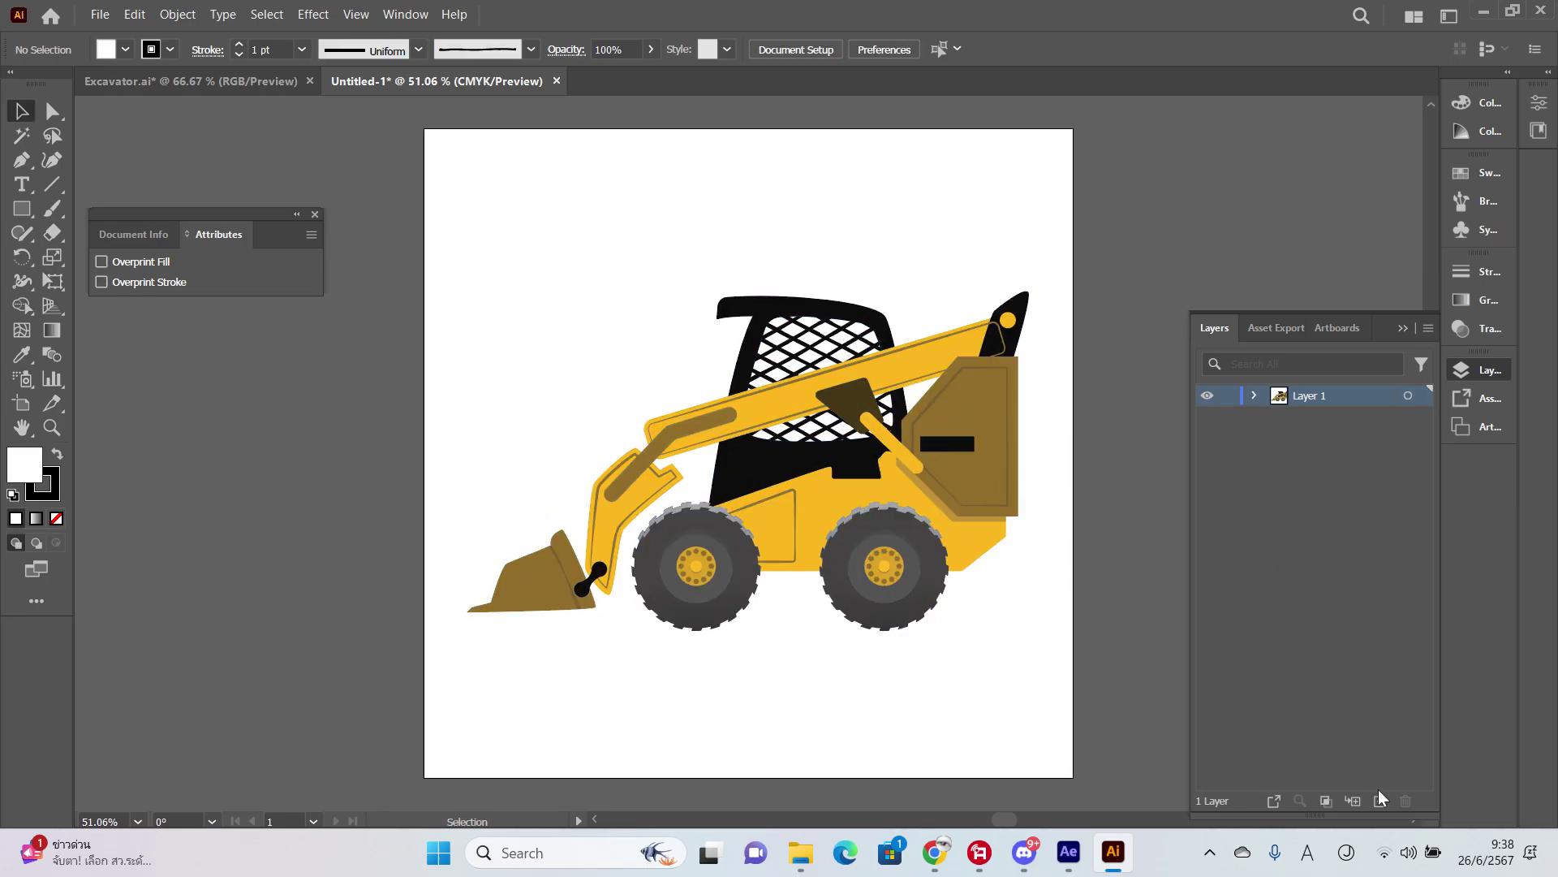
Step: Add a layer above Layer 1 and move the loader's rear wheel from its group onto it, in its original position
{"action": "left_click", "coordinate": [1381, 800]}
{"action": "left_click", "coordinate": [909, 578]}
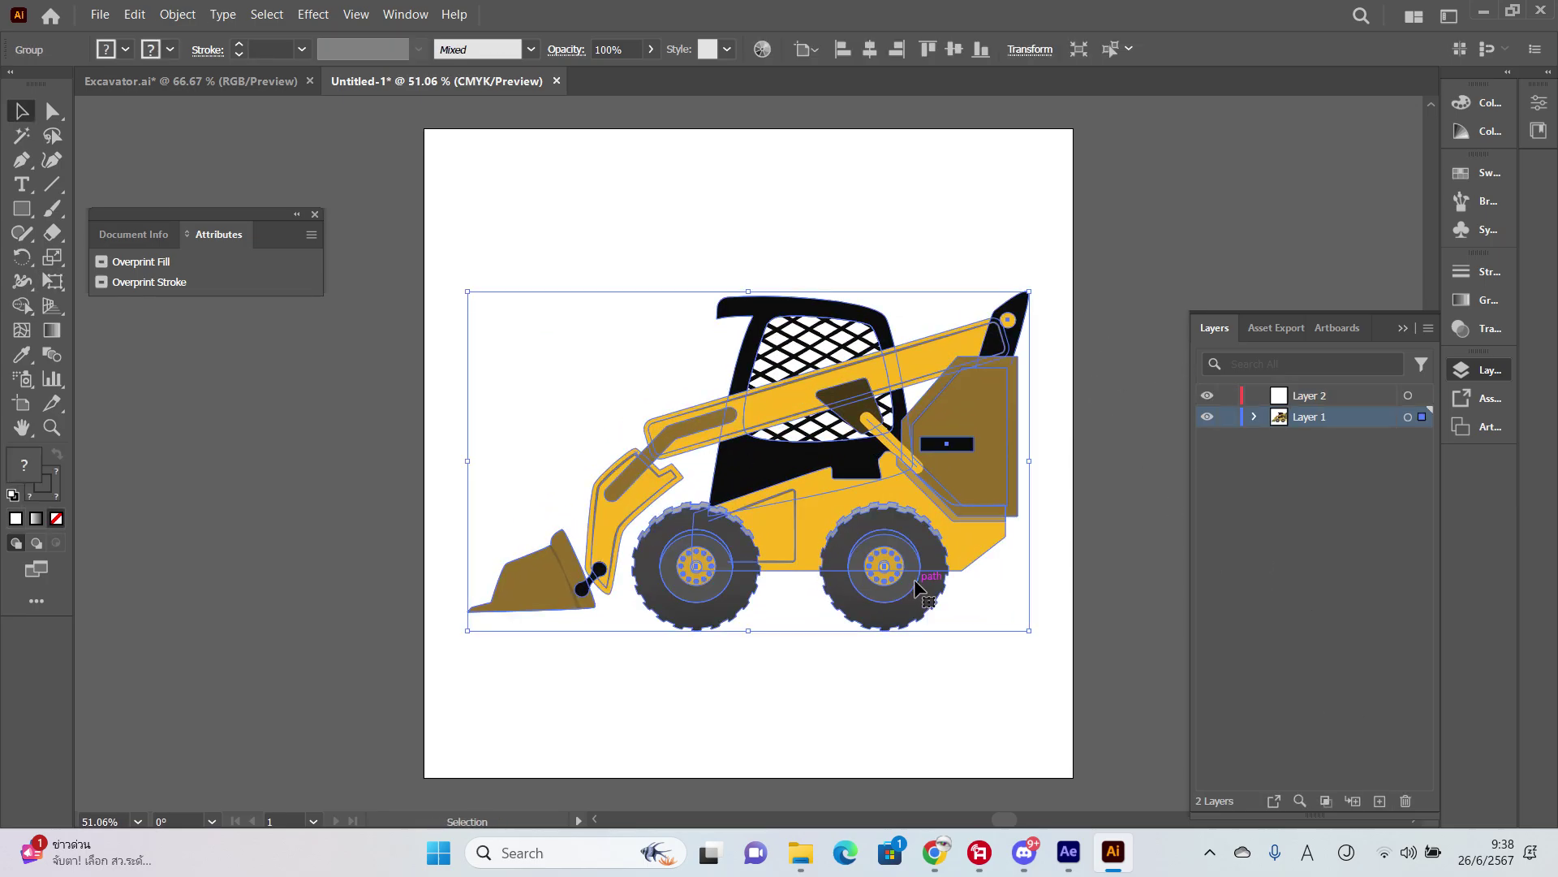
{"action": "double_click", "coordinate": [915, 585]}
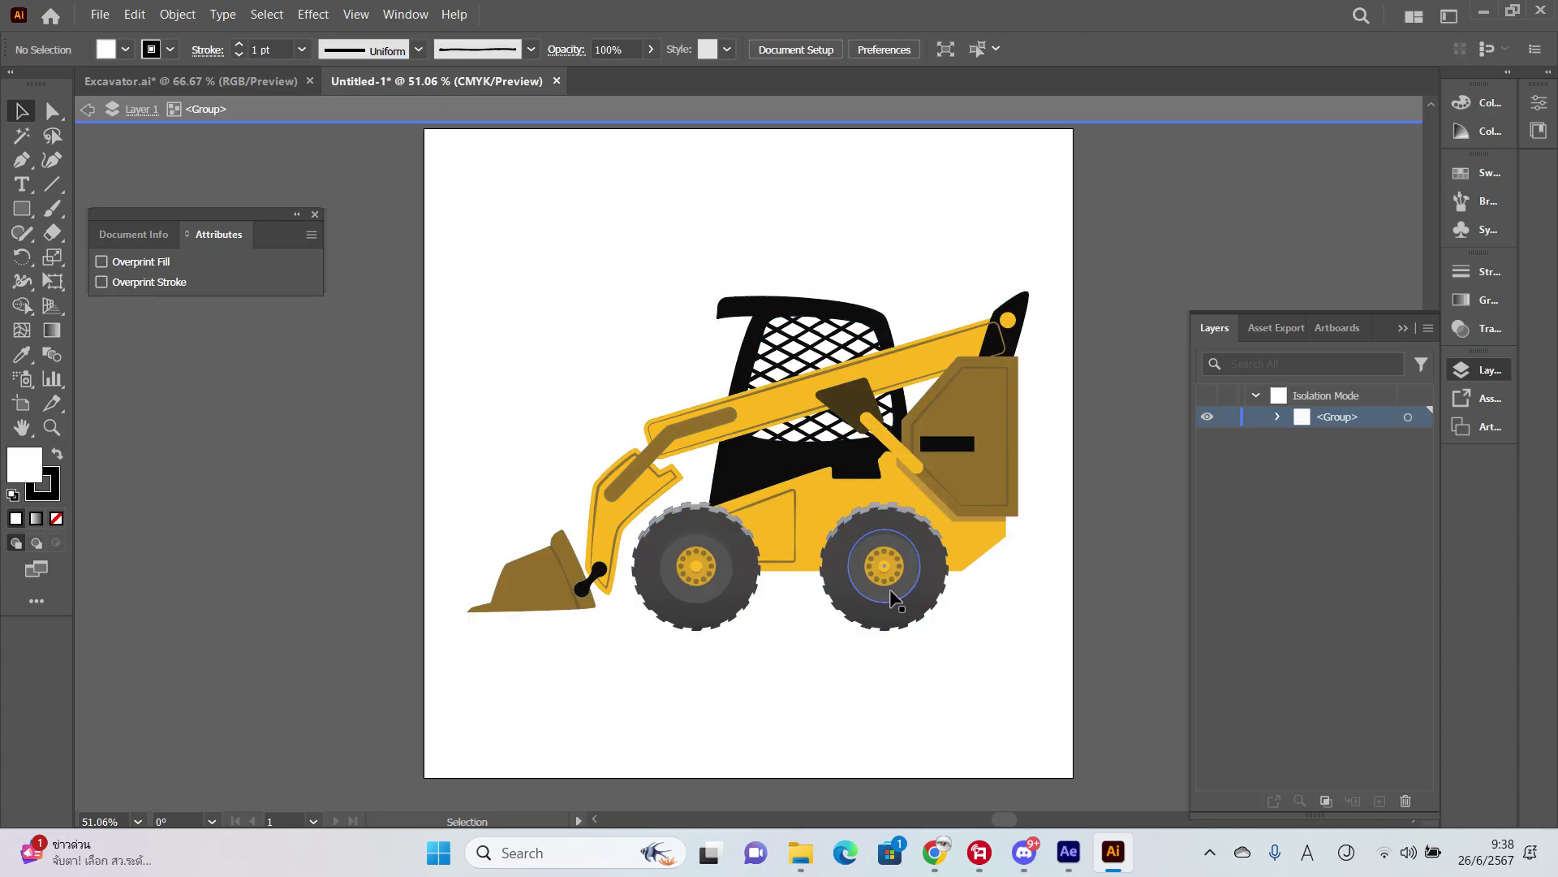
{"action": "left_click", "coordinate": [913, 598]}
{"action": "key", "text": "Delete"}
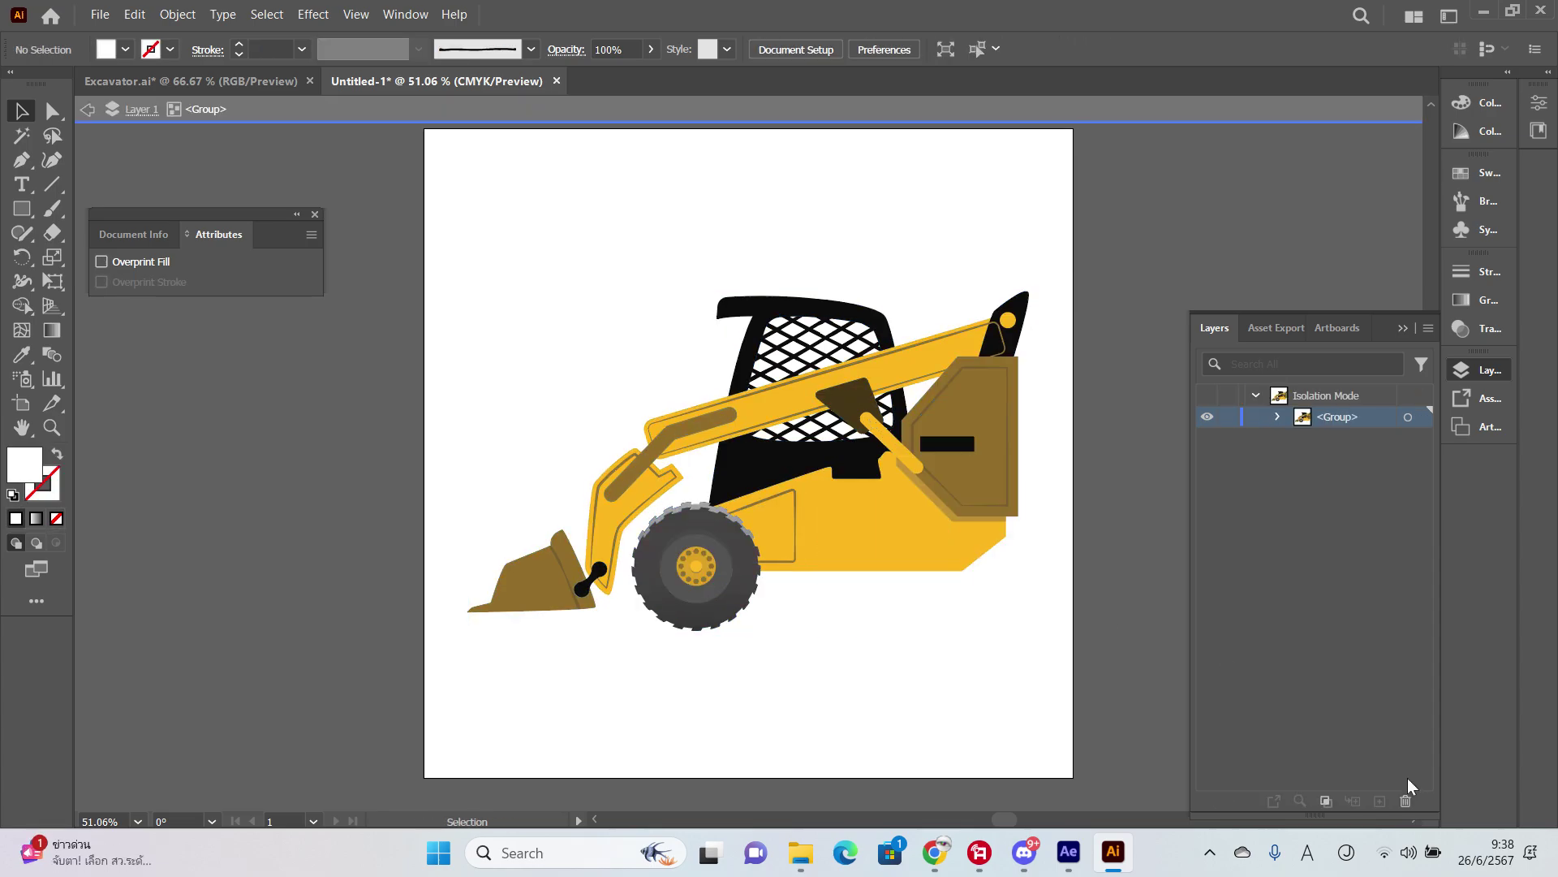
{"action": "double_click", "coordinate": [1146, 600]}
{"action": "left_click", "coordinate": [1315, 396]}
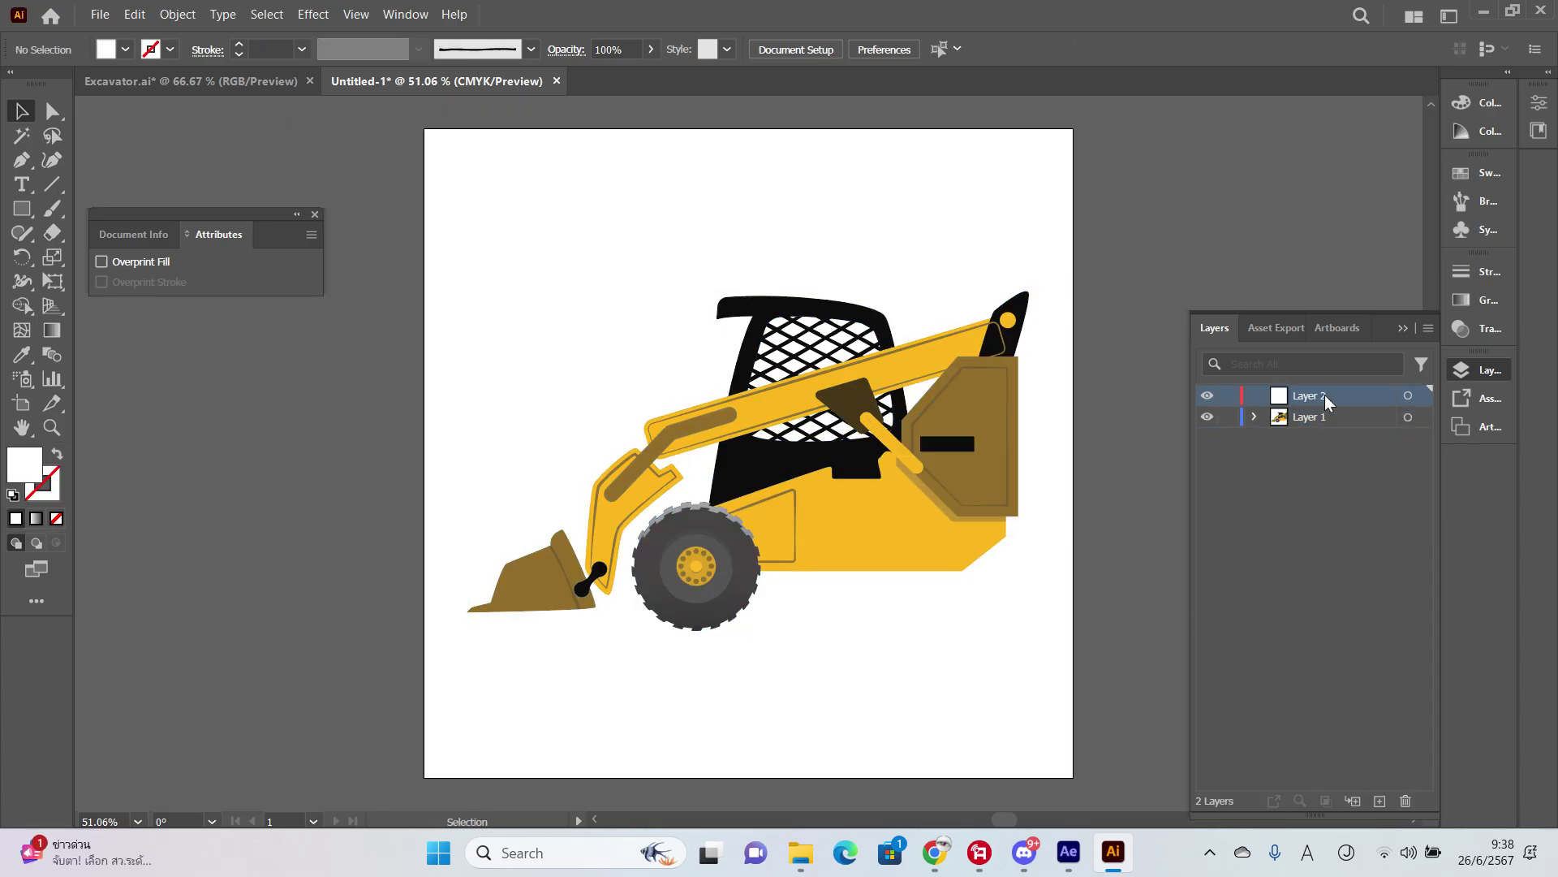
{"action": "key", "text": "ctrl+f"}
Step: Cut the front wheel from the loader group and paste it in place on a new layer directly above Layer 1
{"action": "left_click", "coordinate": [704, 599]}
{"action": "double_click", "coordinate": [704, 599]}
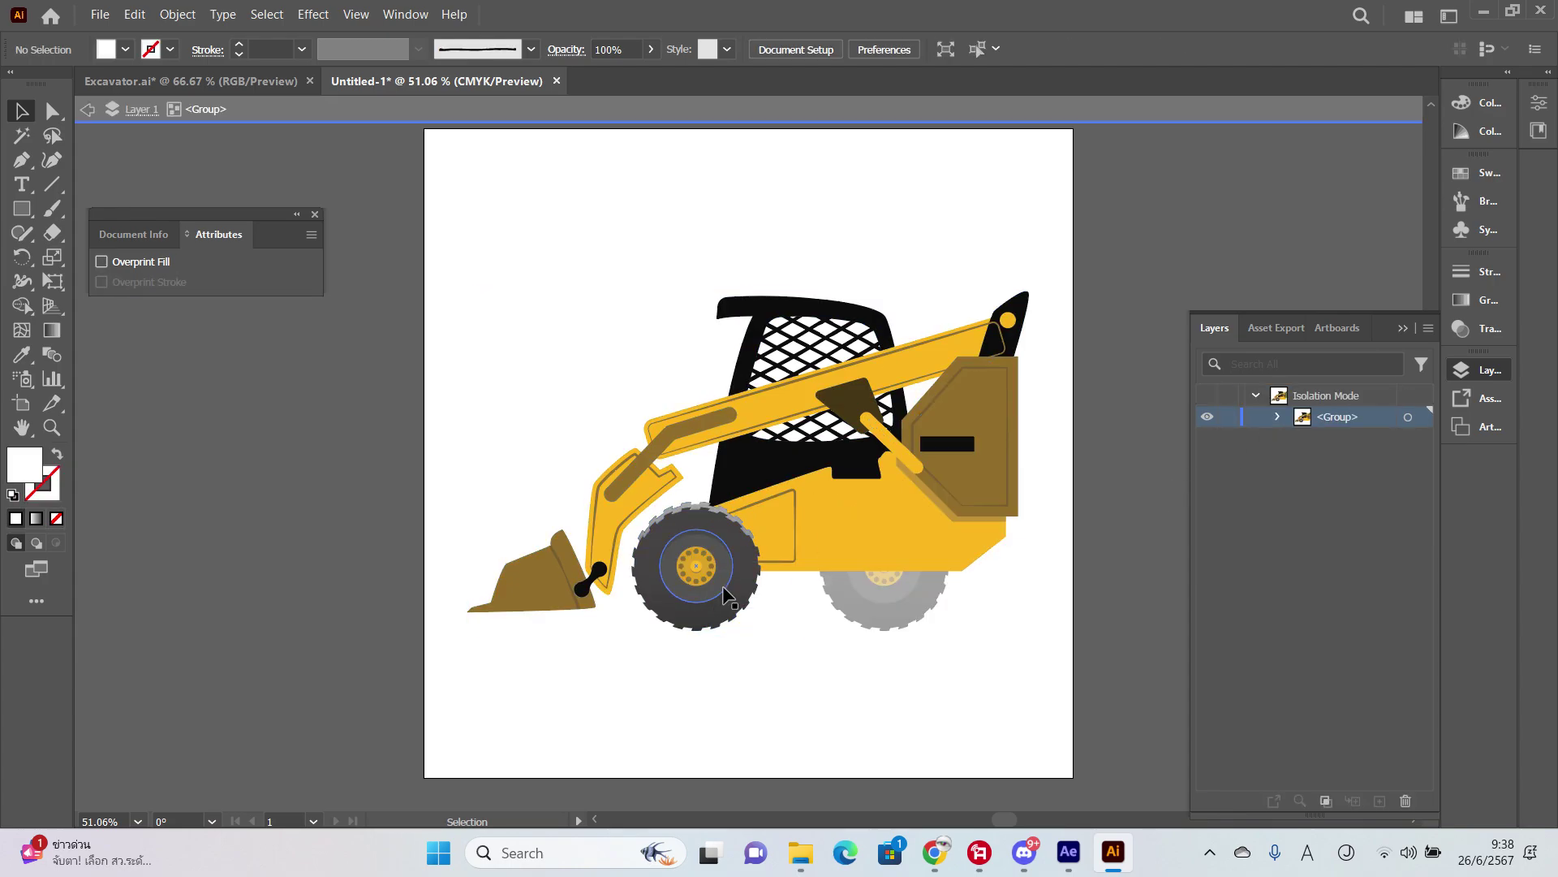
{"action": "left_click", "coordinate": [722, 592]}
{"action": "key", "text": "Delete"}
{"action": "double_click", "coordinate": [1123, 709]}
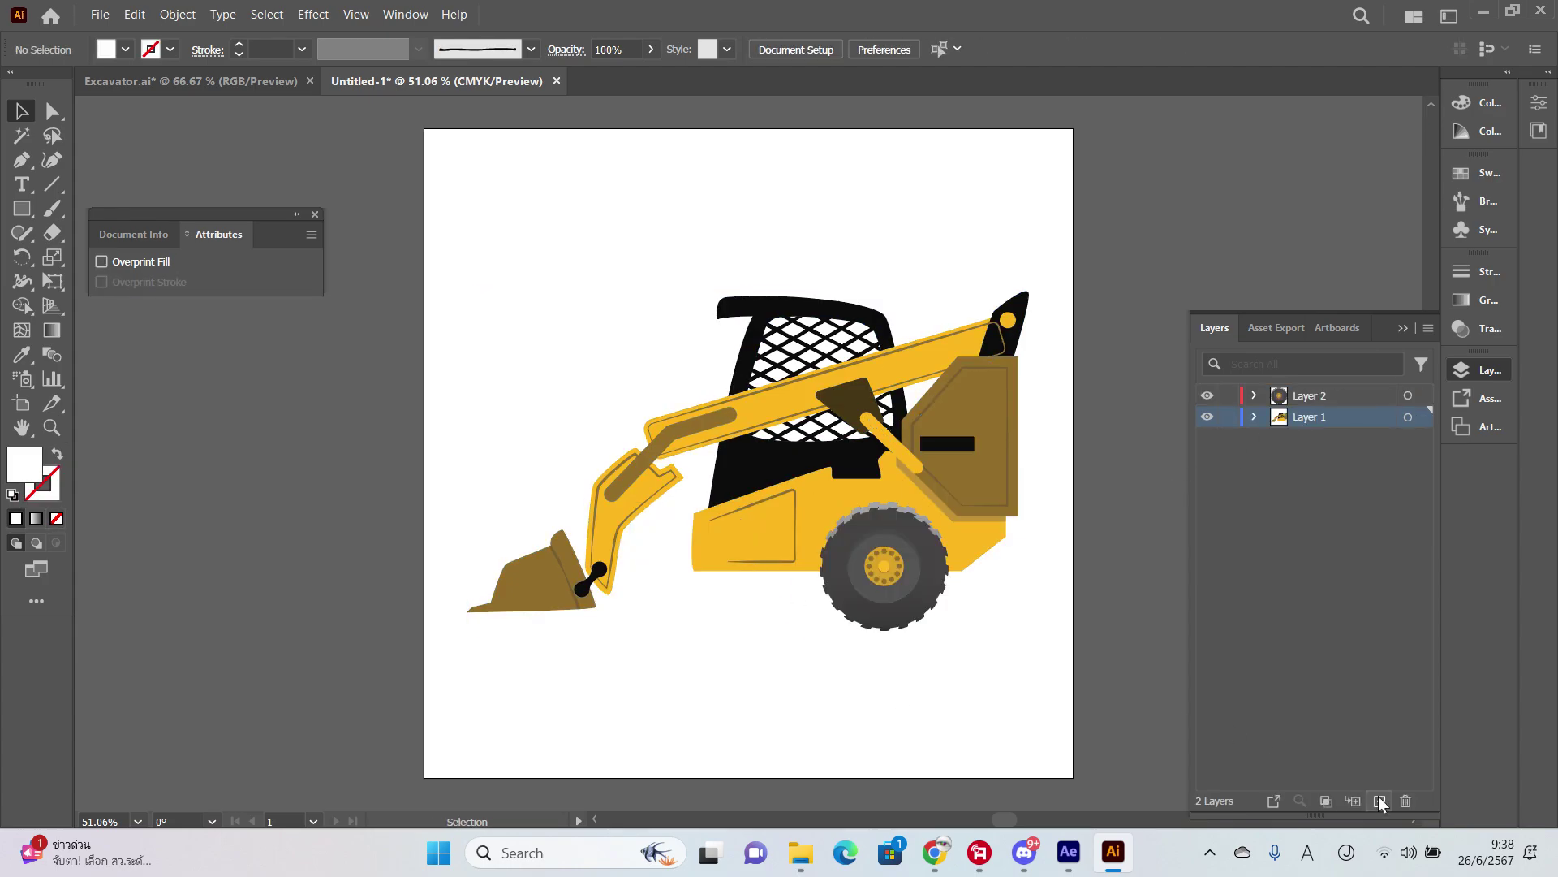
{"action": "left_click", "coordinate": [1379, 802]}
{"action": "key", "text": "ctrl+f"}
{"action": "key", "text": "ctrl+shift+a"}
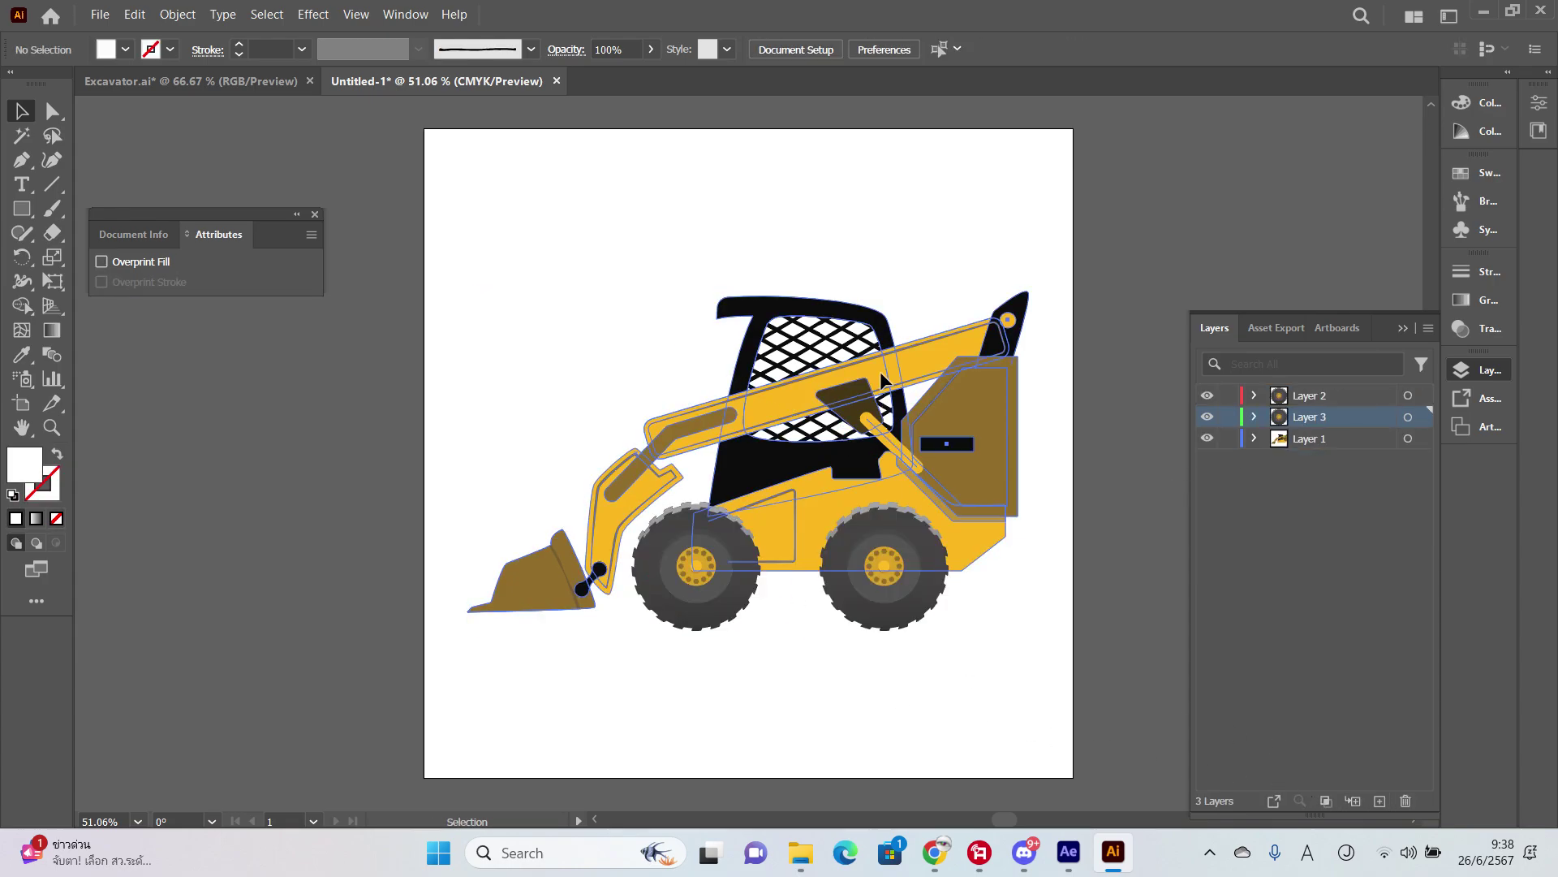
Step: Move the long yellow lift arm with its outline from the loader group to a new layer above Layer 1, in place
{"action": "left_click", "coordinate": [883, 378]}
{"action": "double_click", "coordinate": [880, 372]}
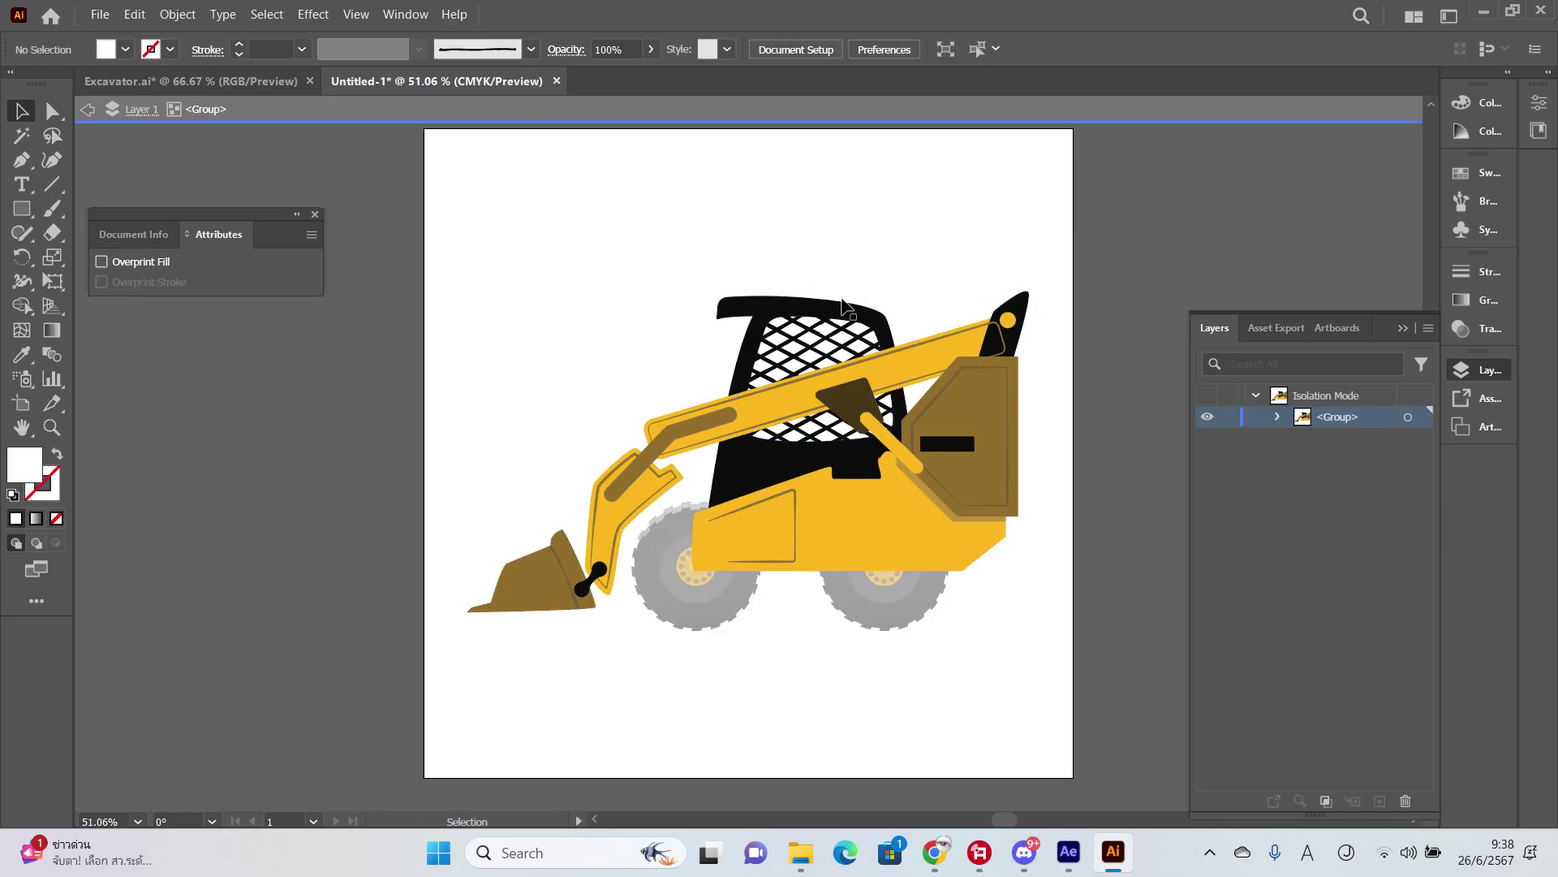
{"action": "left_click", "coordinate": [865, 368]}
{"action": "left_click_drag", "start_coordinate": [670, 444], "coordinate": [945, 302]}
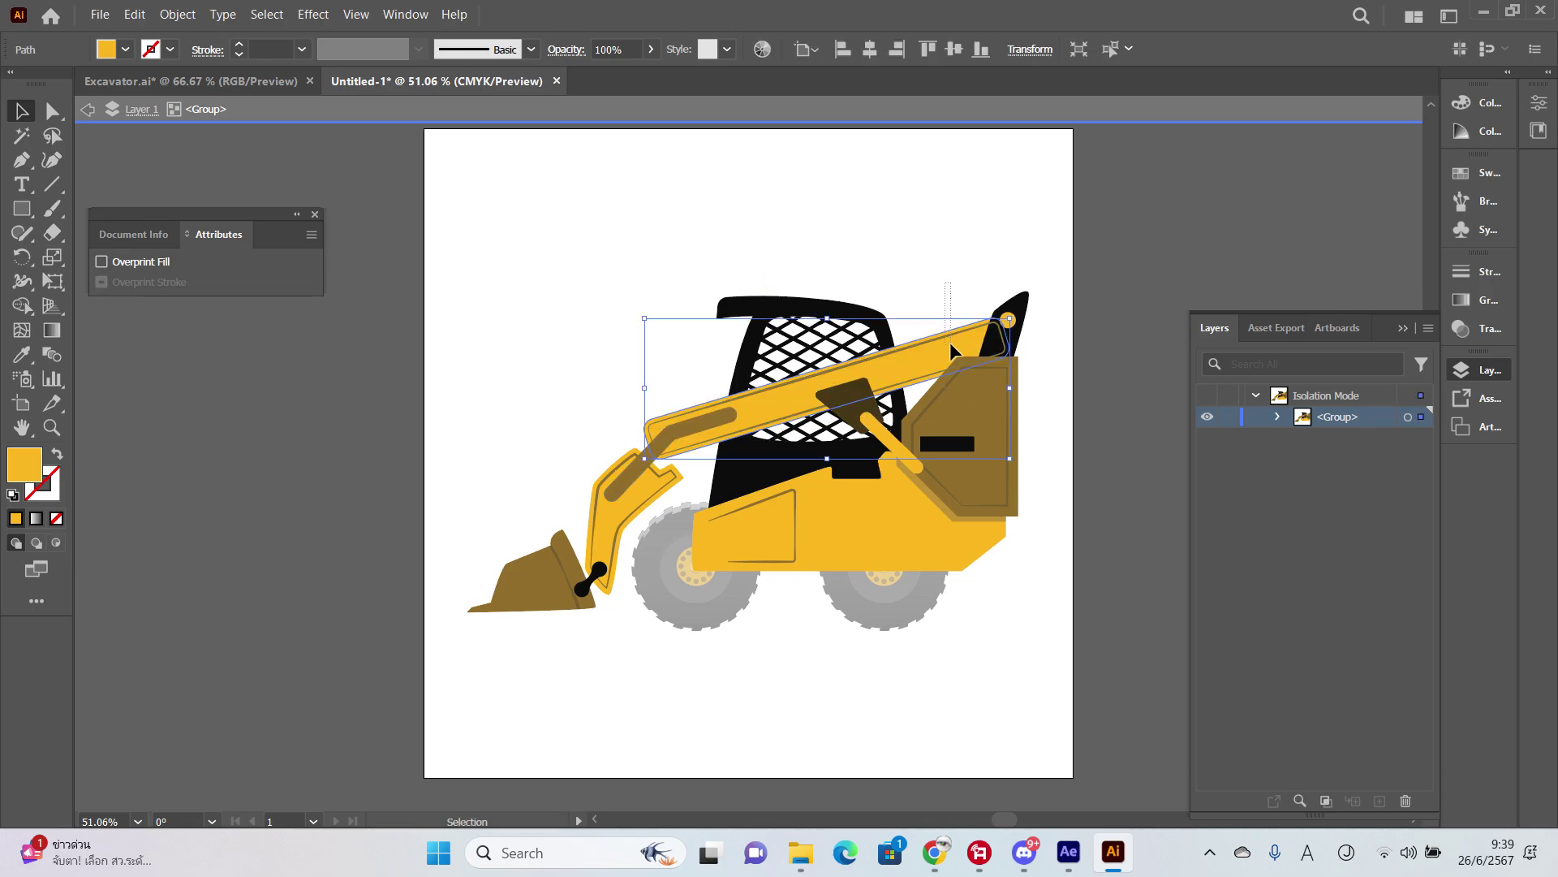
{"action": "key", "text": "Delete"}
{"action": "double_click", "coordinate": [1152, 439]}
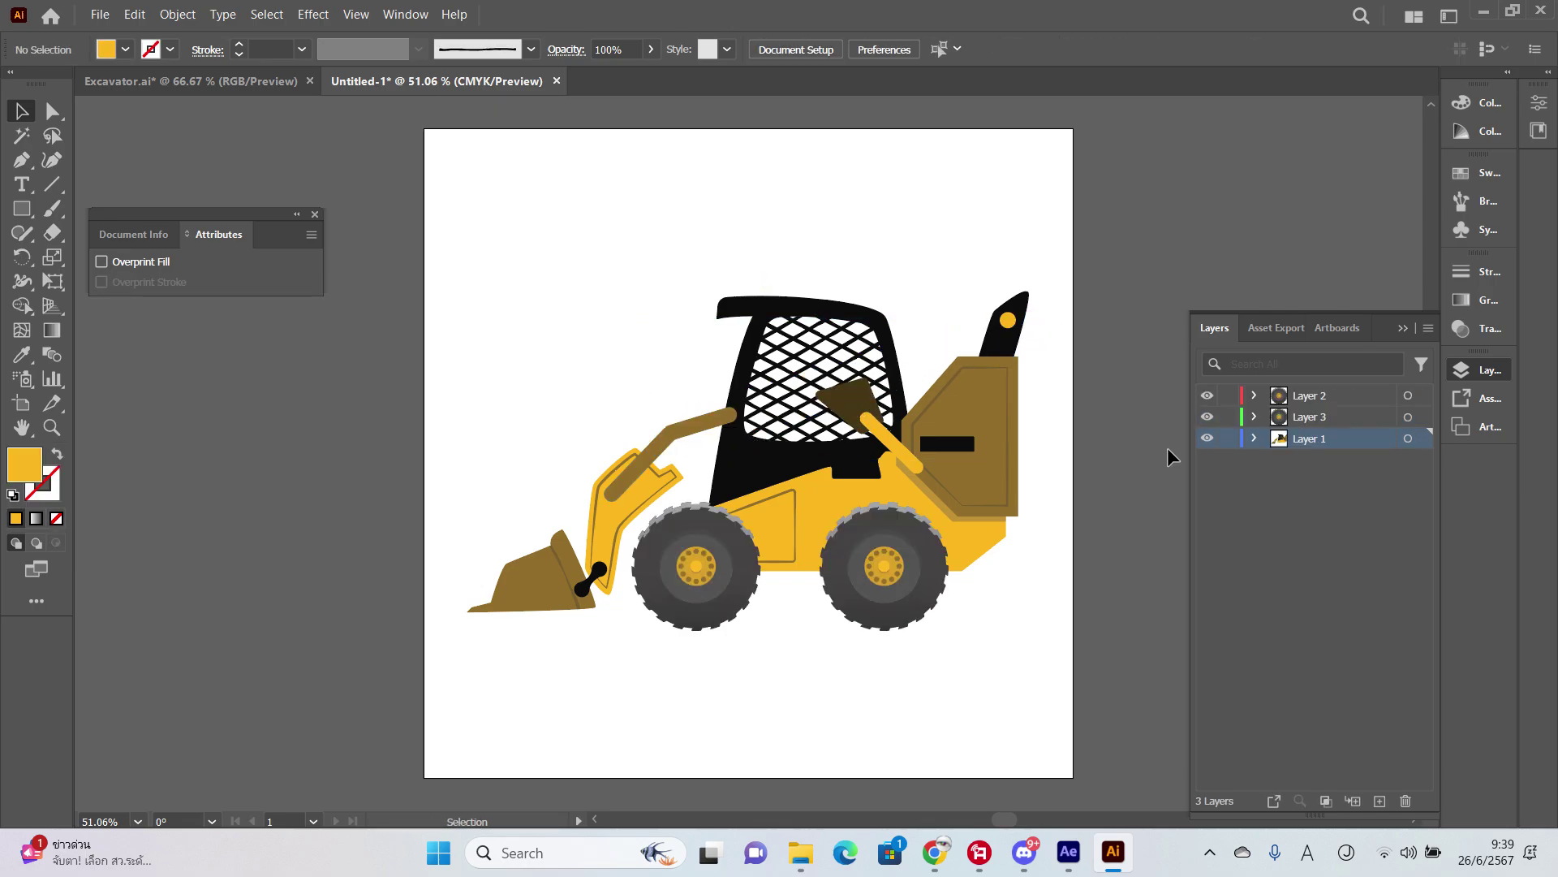
{"action": "key", "text": "ctrl+z"}
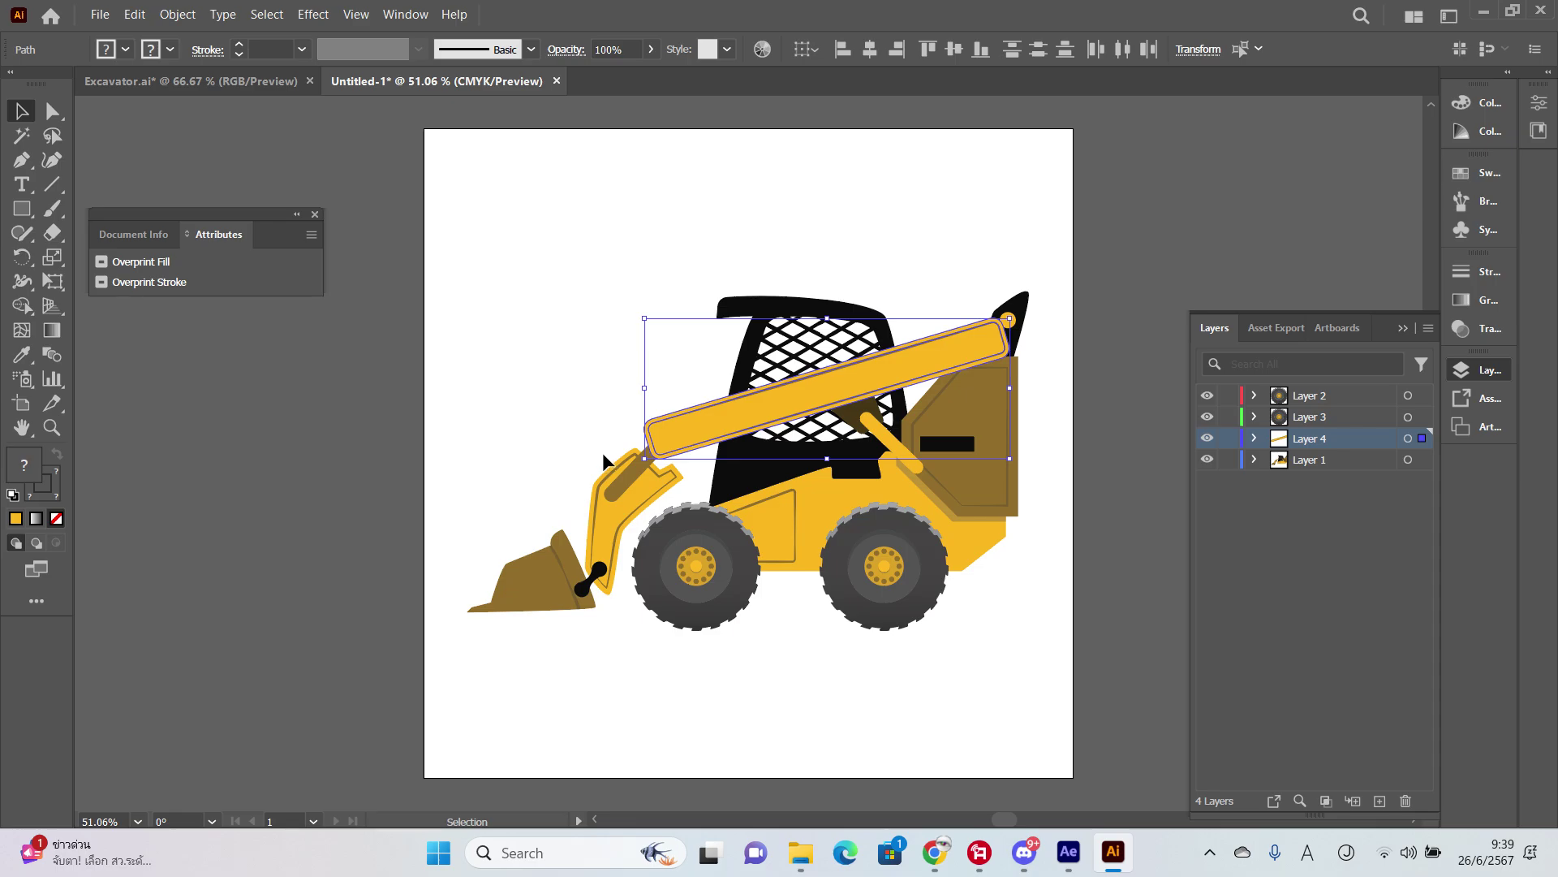
Step: Move the bent front arm section and its brown link to a new layer directly above the lift arm's layer, in place
{"action": "left_click", "coordinate": [634, 495]}
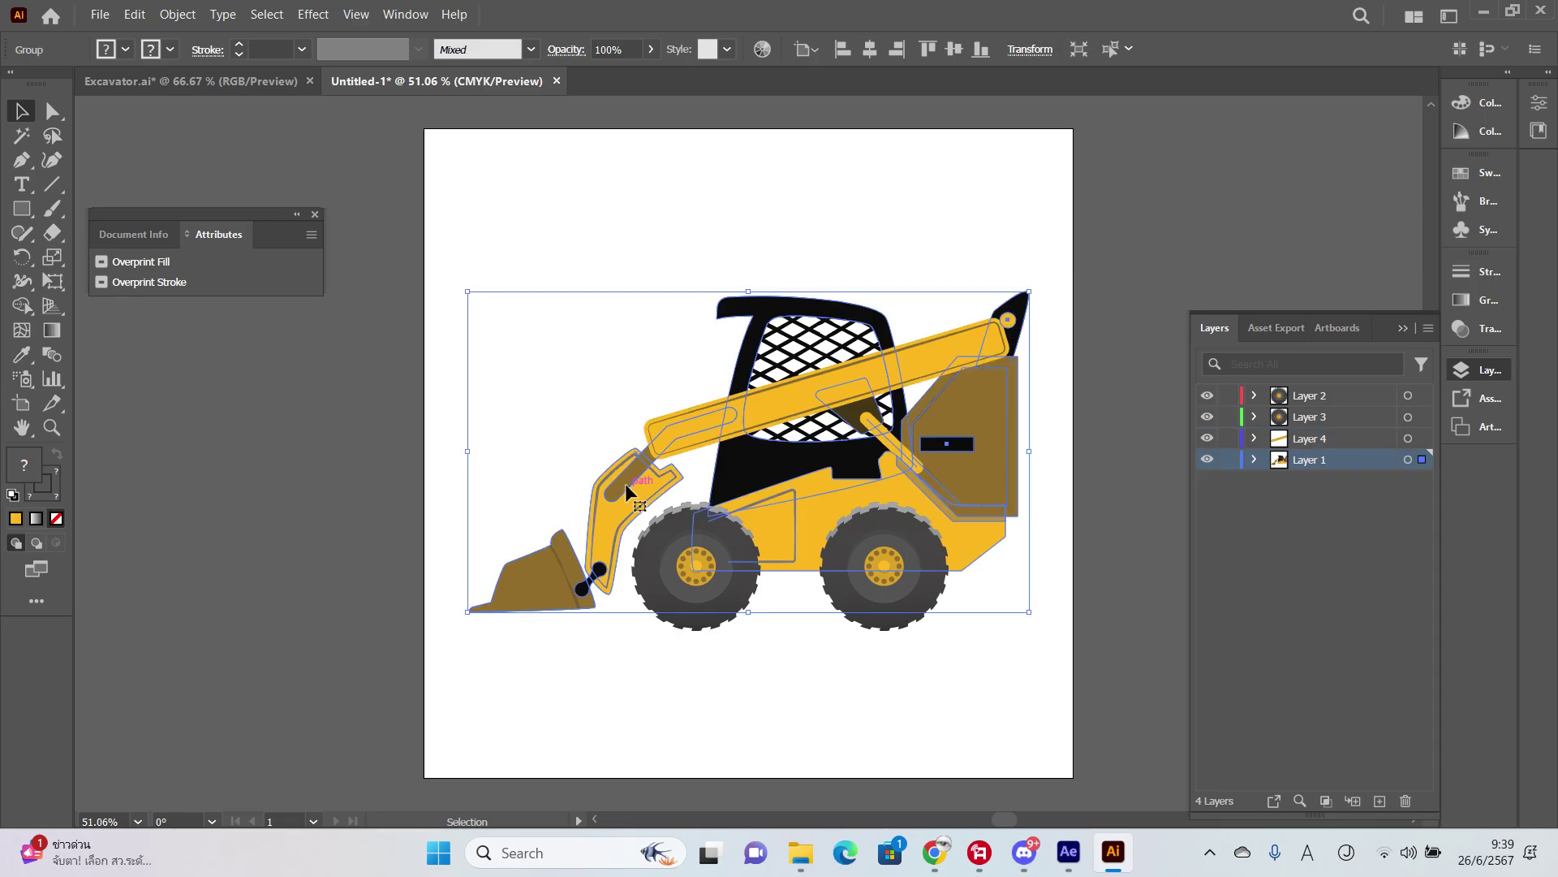
{"action": "double_click", "coordinate": [625, 484]}
{"action": "left_click", "coordinate": [628, 476]}
{"action": "key", "text": "Delete"}
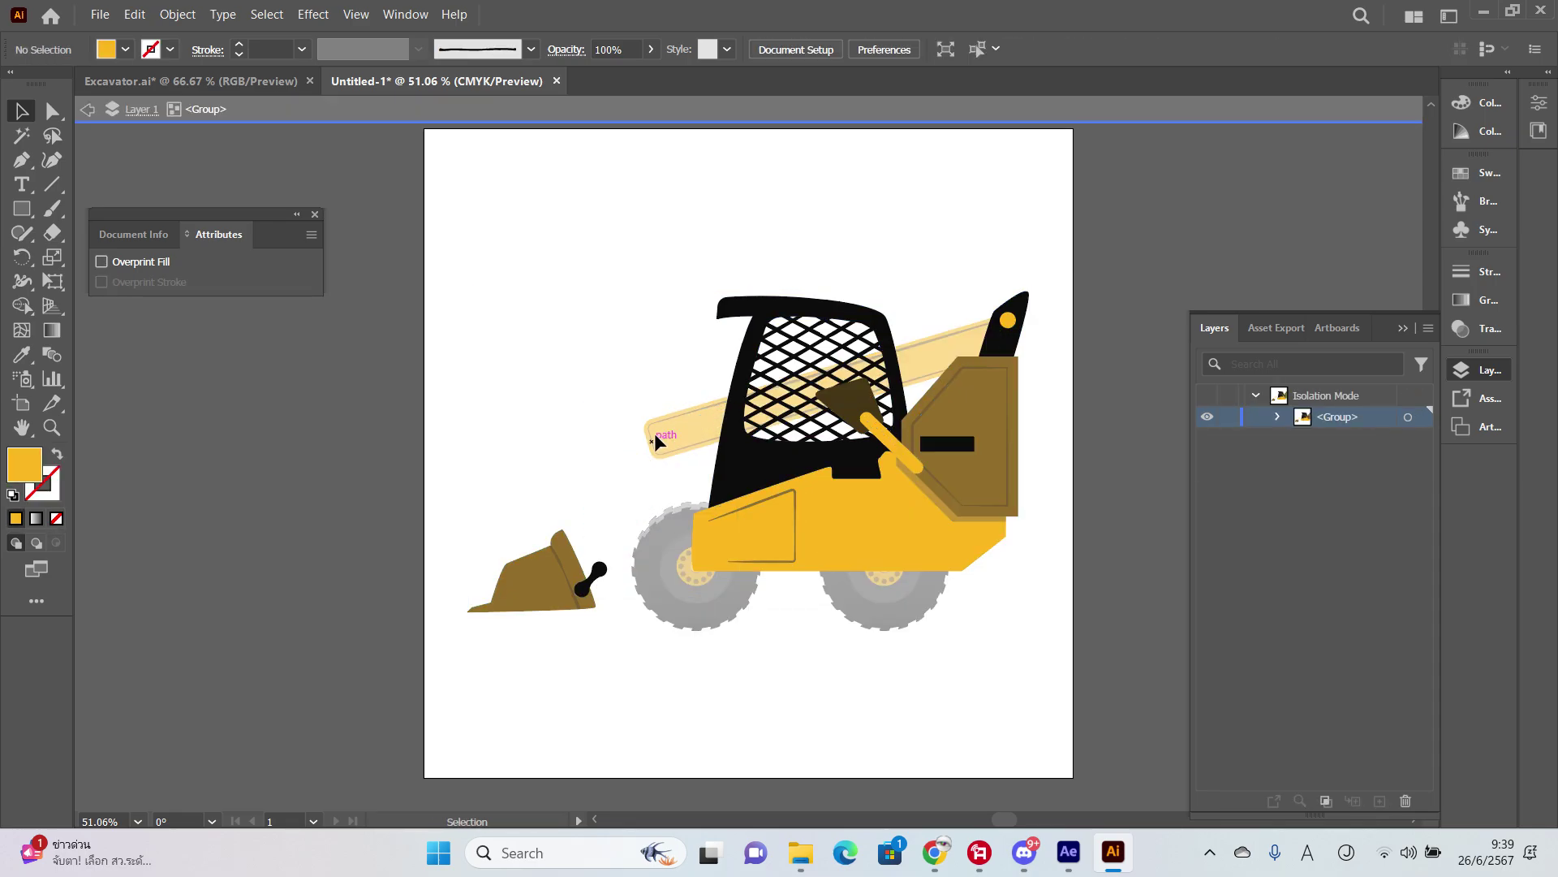
{"action": "double_click", "coordinate": [703, 343]}
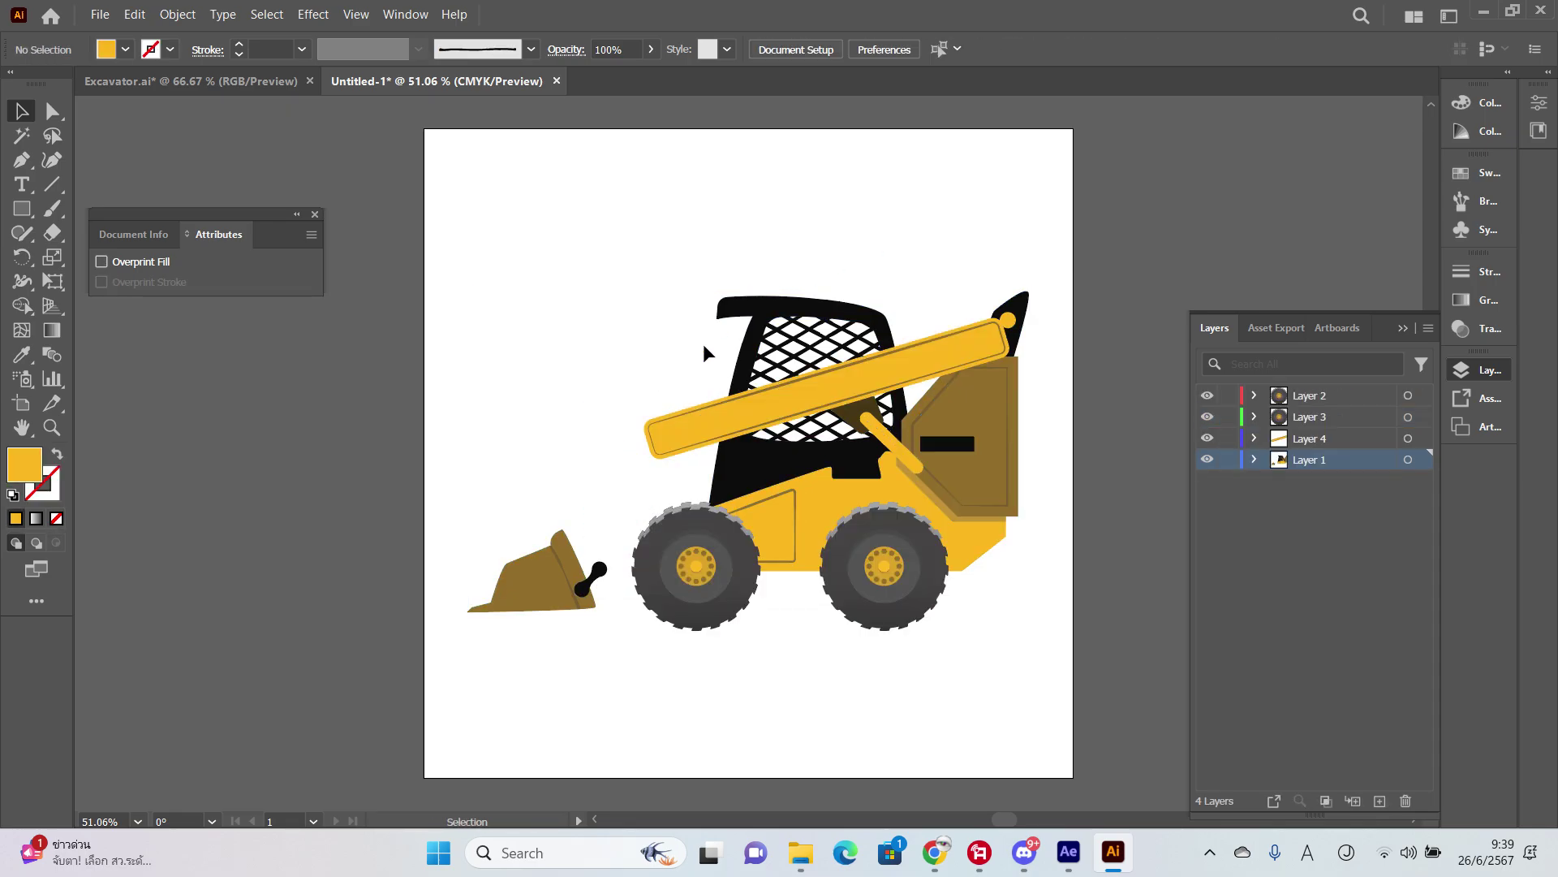
{"action": "left_click", "coordinate": [1380, 801]}
{"action": "left_click_drag", "start_coordinate": [1312, 455], "coordinate": [1285, 452]}
{"action": "key", "text": "ctrl+f"}
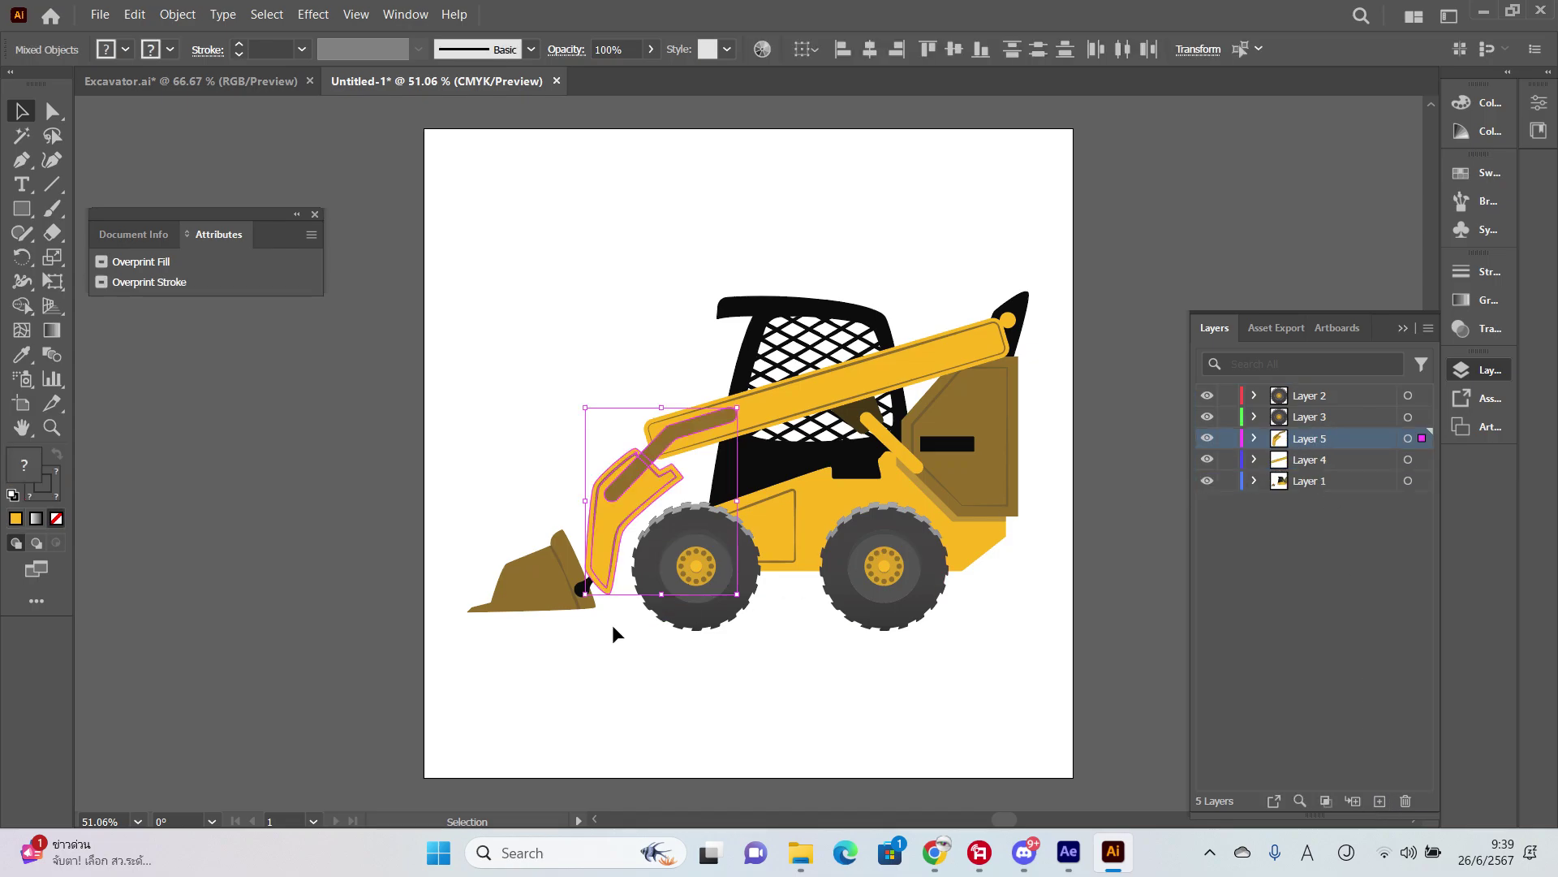
Step: Move the bucket and its black connector from the loader group to a new layer directly above Layer 5, in place
{"action": "left_click", "coordinate": [513, 541]}
{"action": "left_click", "coordinate": [565, 607]}
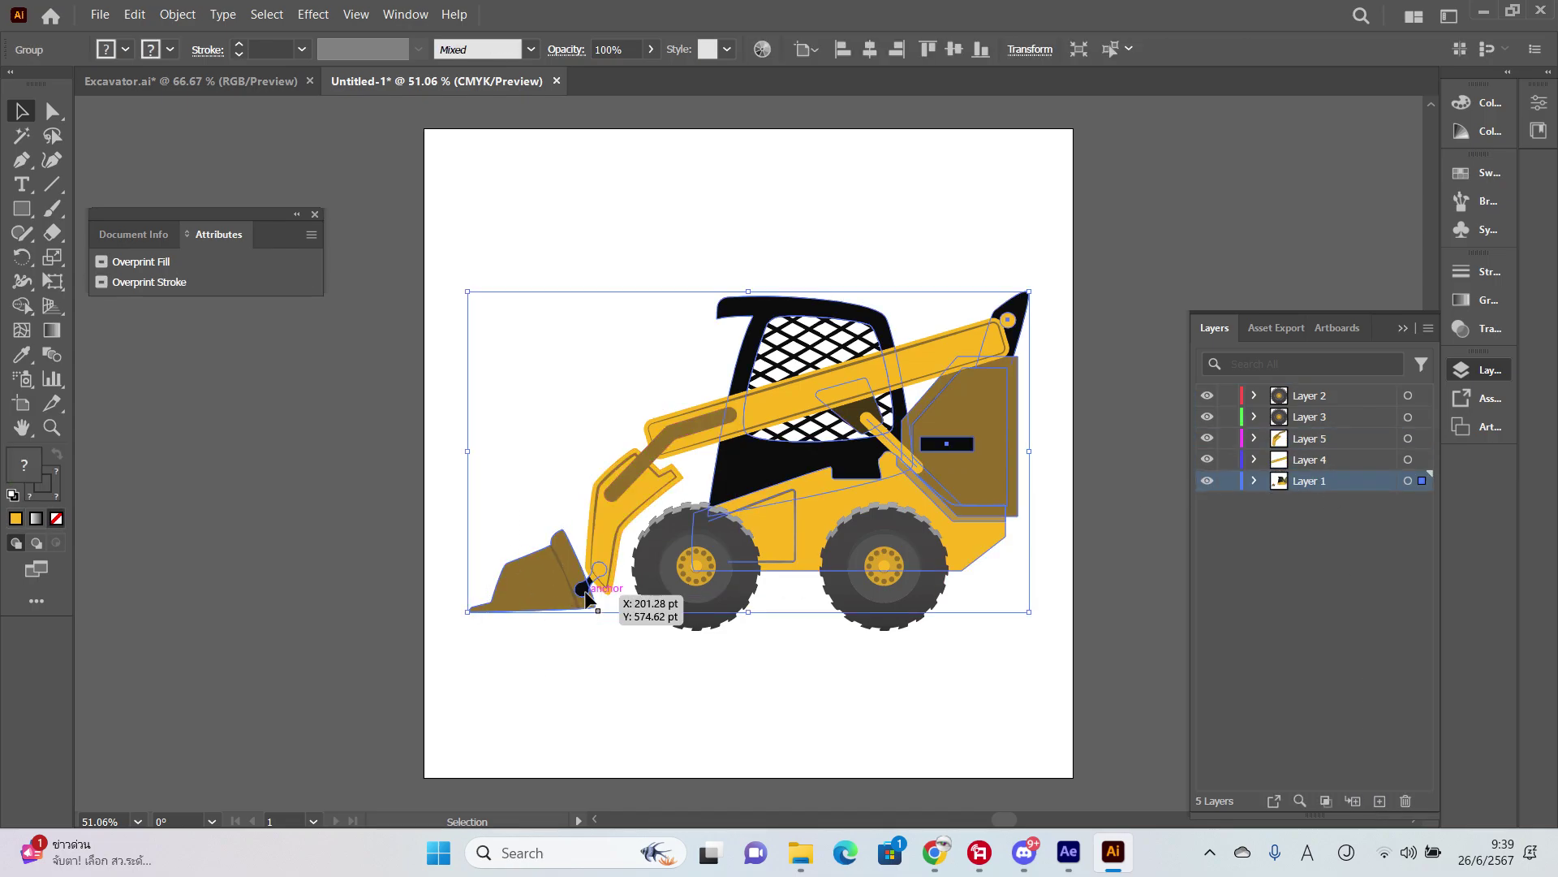
{"action": "double_click", "coordinate": [585, 597]}
{"action": "left_click", "coordinate": [584, 600]}
{"action": "left_click", "coordinate": [547, 597], "text": "shift"}
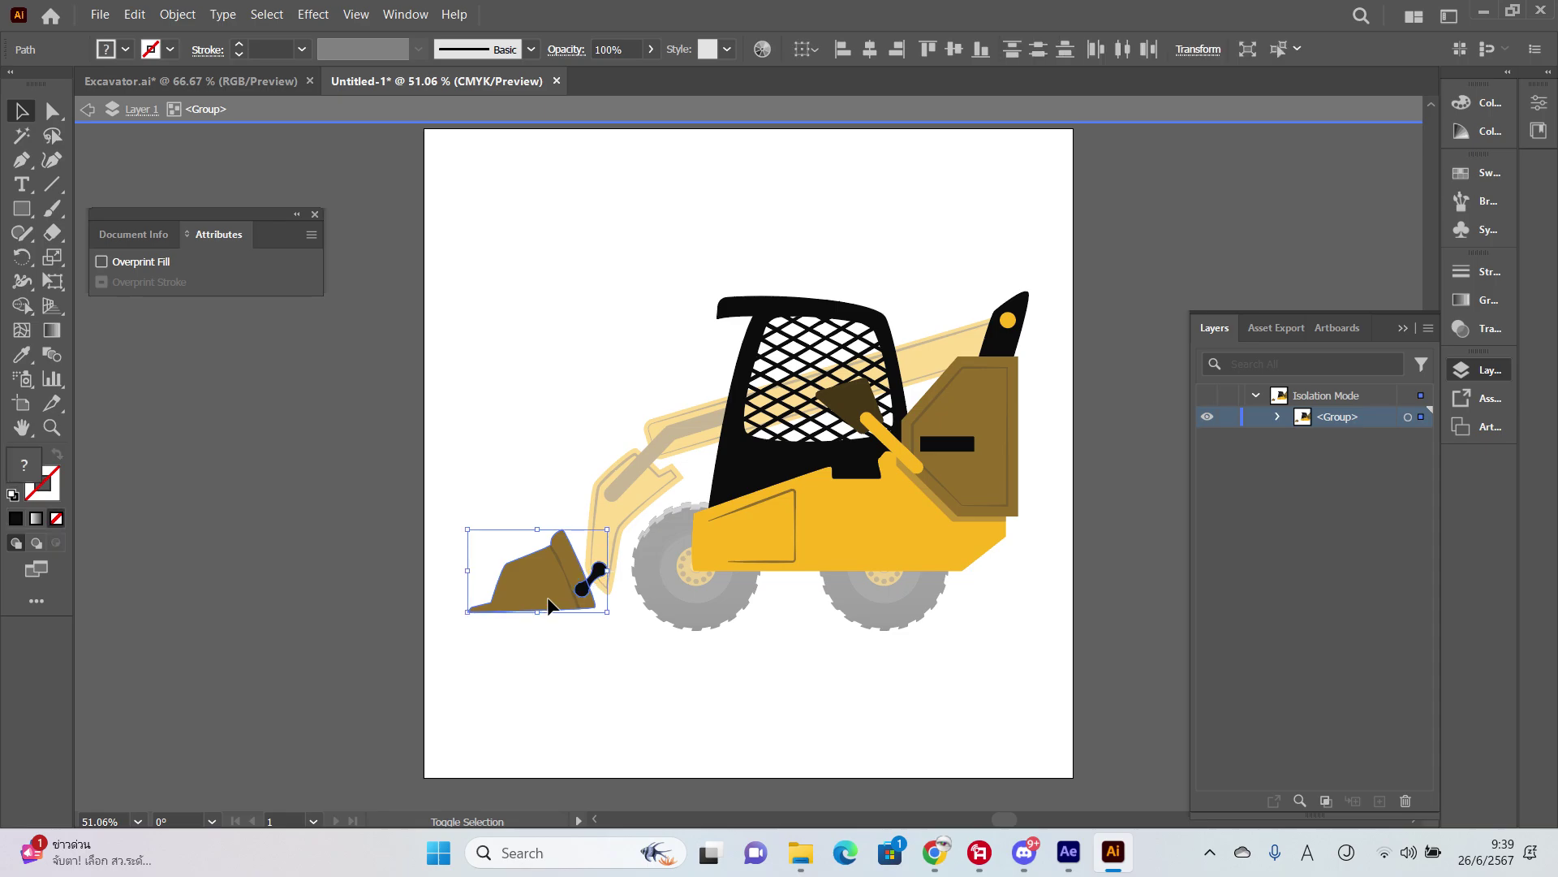
{"action": "key", "text": "ctrl+x"}
{"action": "key", "text": "Escape"}
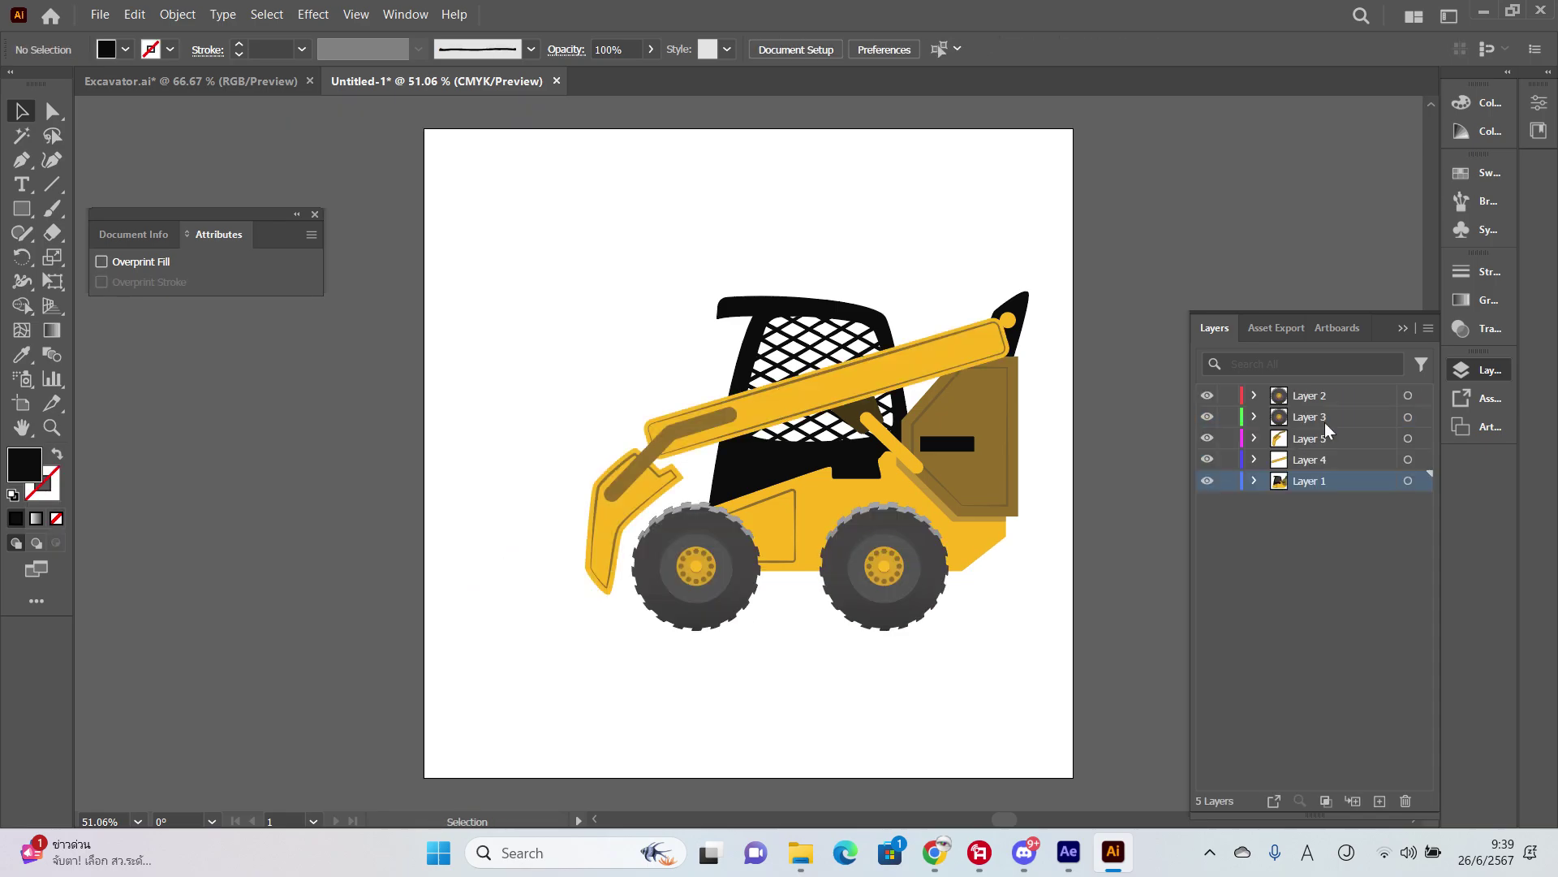
{"action": "left_click", "coordinate": [1350, 460]}
{"action": "left_click", "coordinate": [1341, 440]}
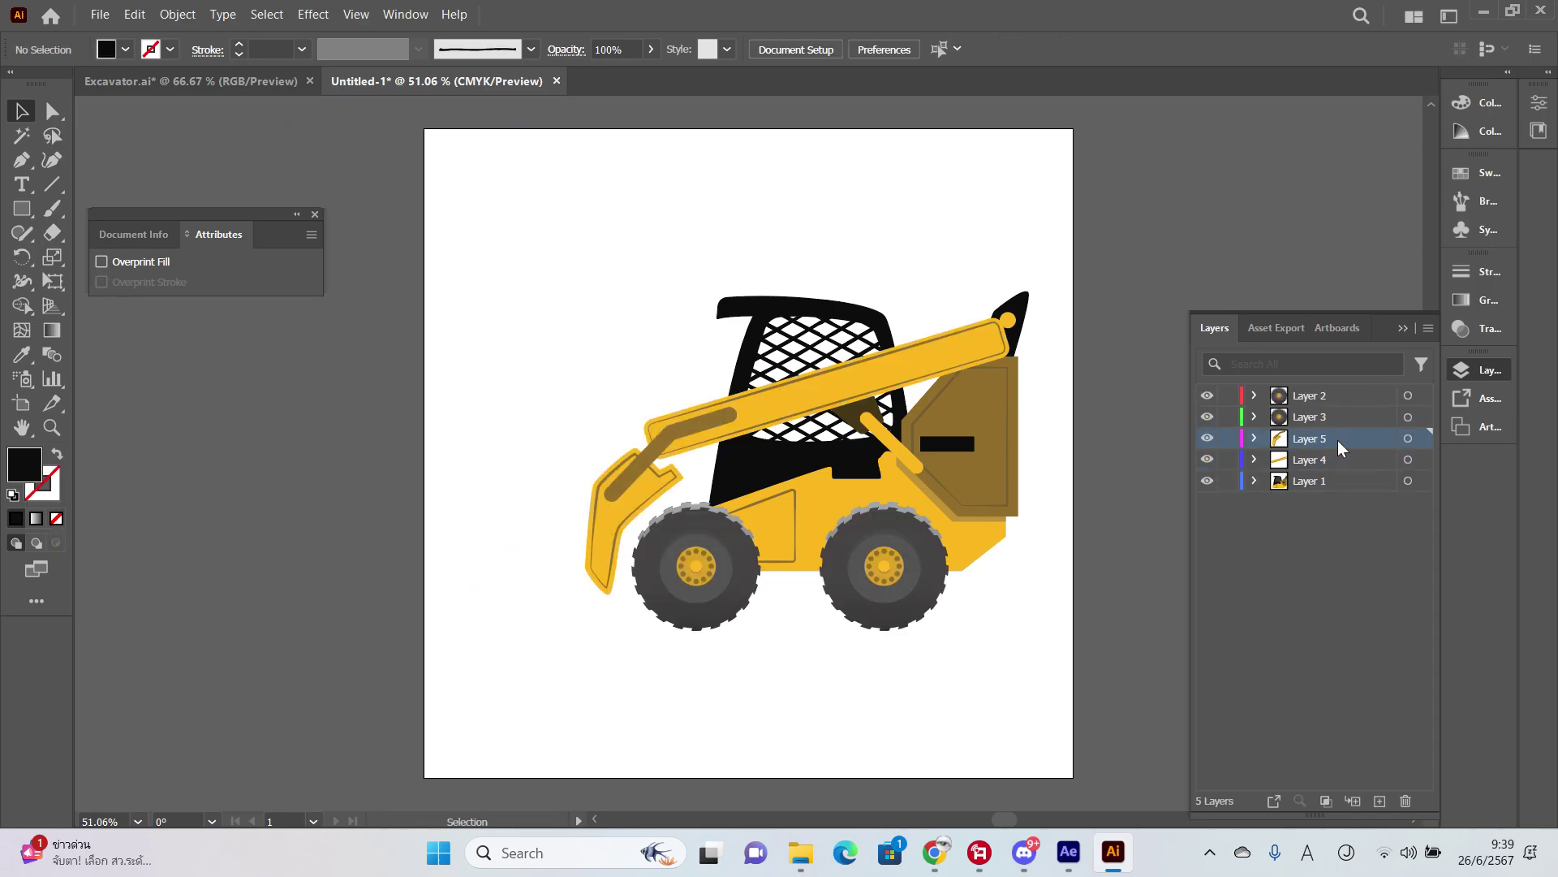
{"action": "left_click", "coordinate": [1380, 800]}
{"action": "key", "text": "ctrl+f"}
{"action": "left_click", "coordinate": [1018, 727]}
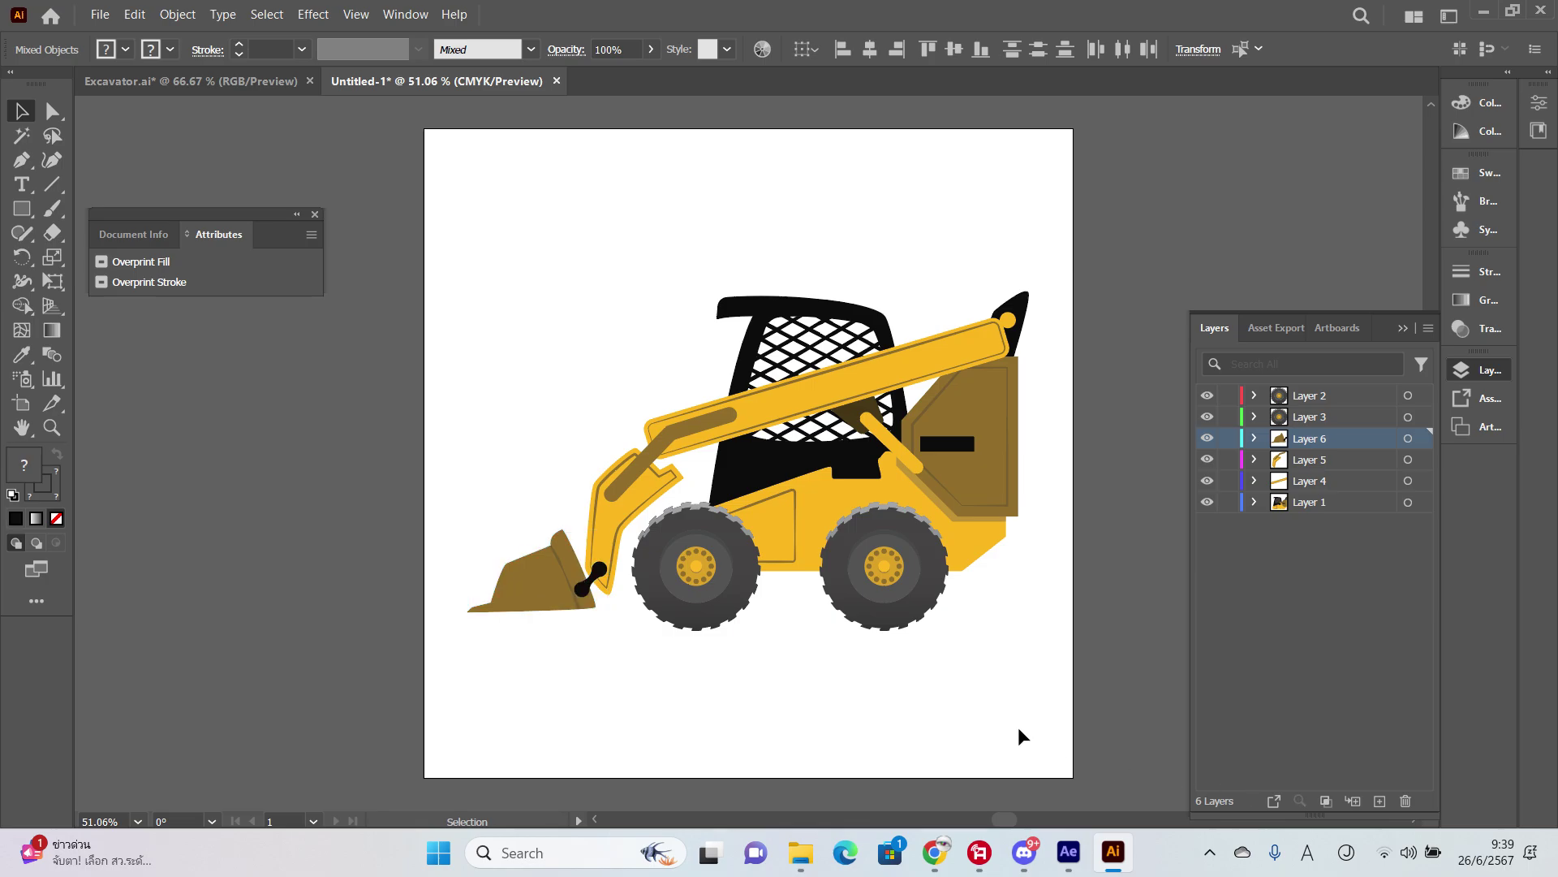
{"action": "left_click_drag", "start_coordinate": [914, 431], "coordinate": [1092, 524]}
{"action": "key", "text": "ctrl+z"}
{"action": "left_click", "coordinate": [1089, 520]}
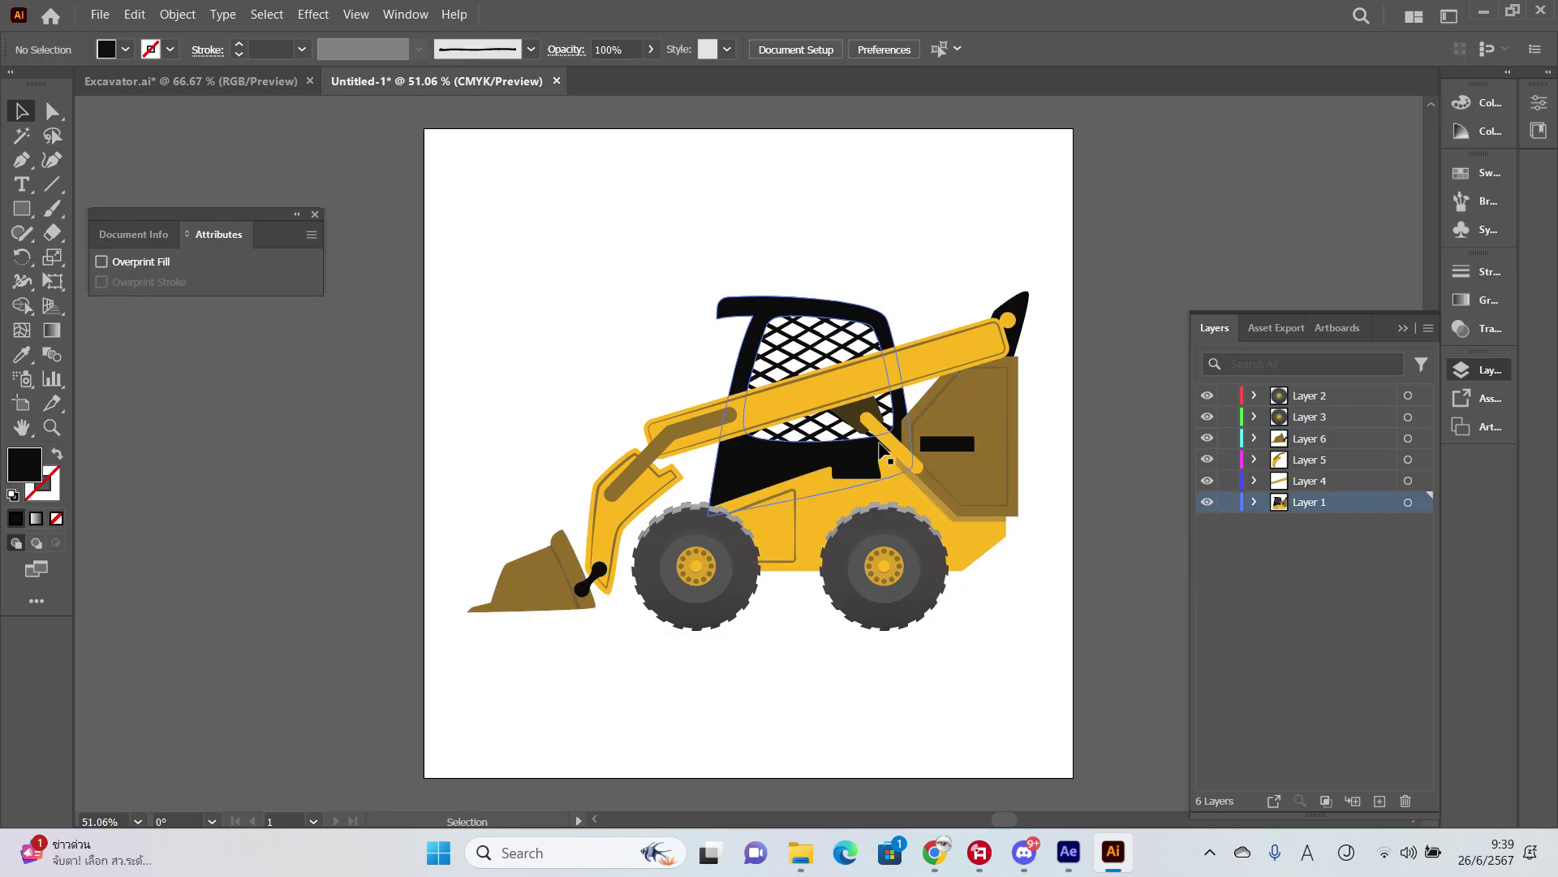
Step: Move the dark bracket and small yellow cylinder from the loader group to a new layer directly above Layer 4, in place
{"action": "left_click", "coordinate": [849, 418]}
{"action": "double_click", "coordinate": [850, 421]}
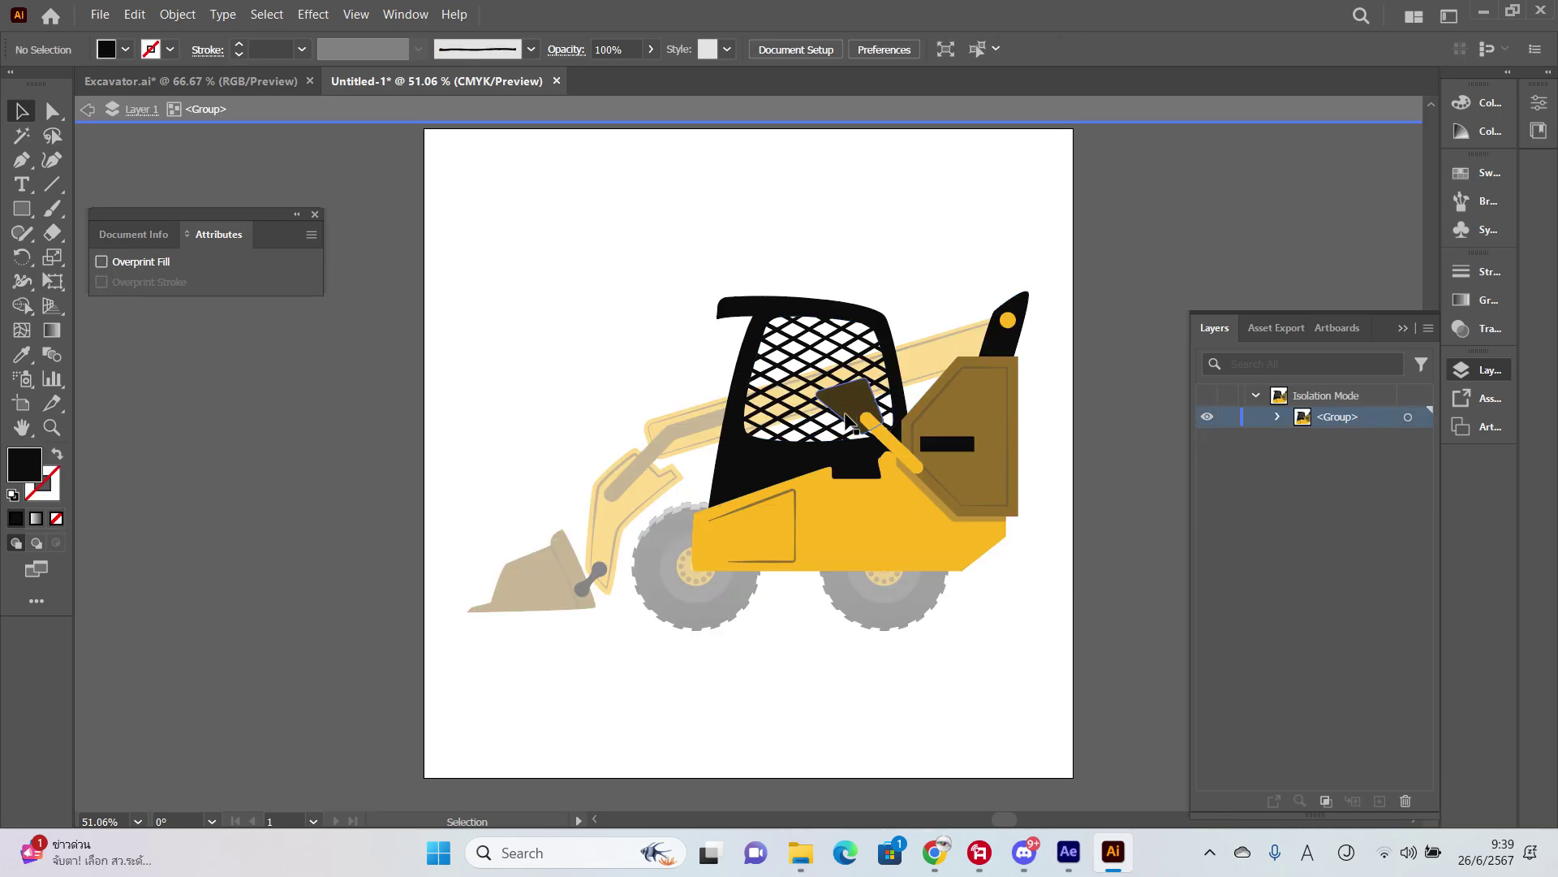
{"action": "left_click", "coordinate": [853, 424]}
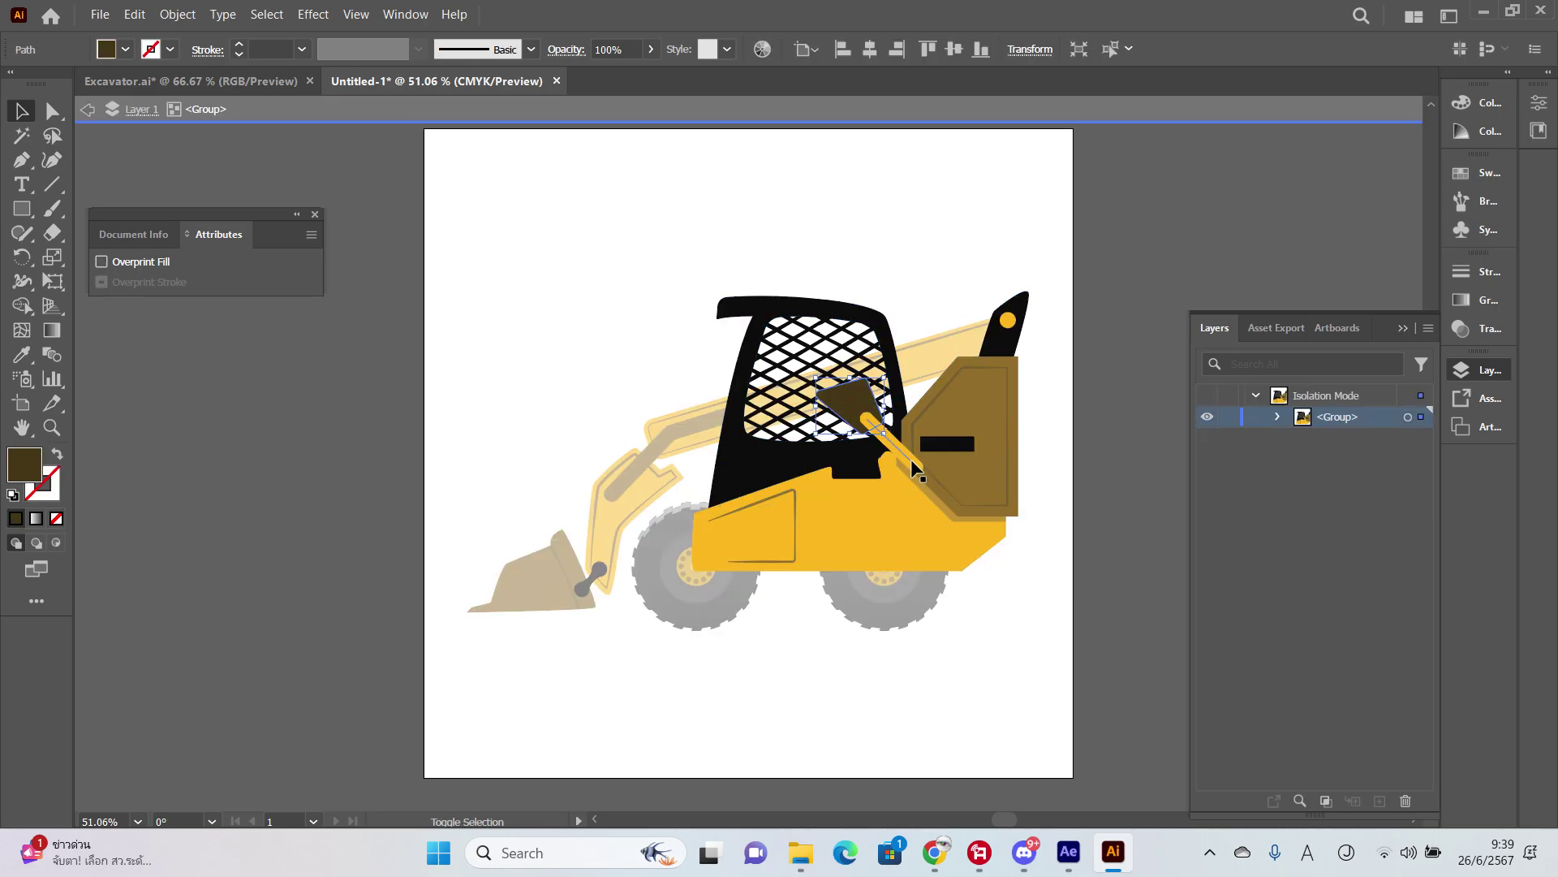
{"action": "key", "text": "Delete"}
{"action": "double_click", "coordinate": [1089, 498]}
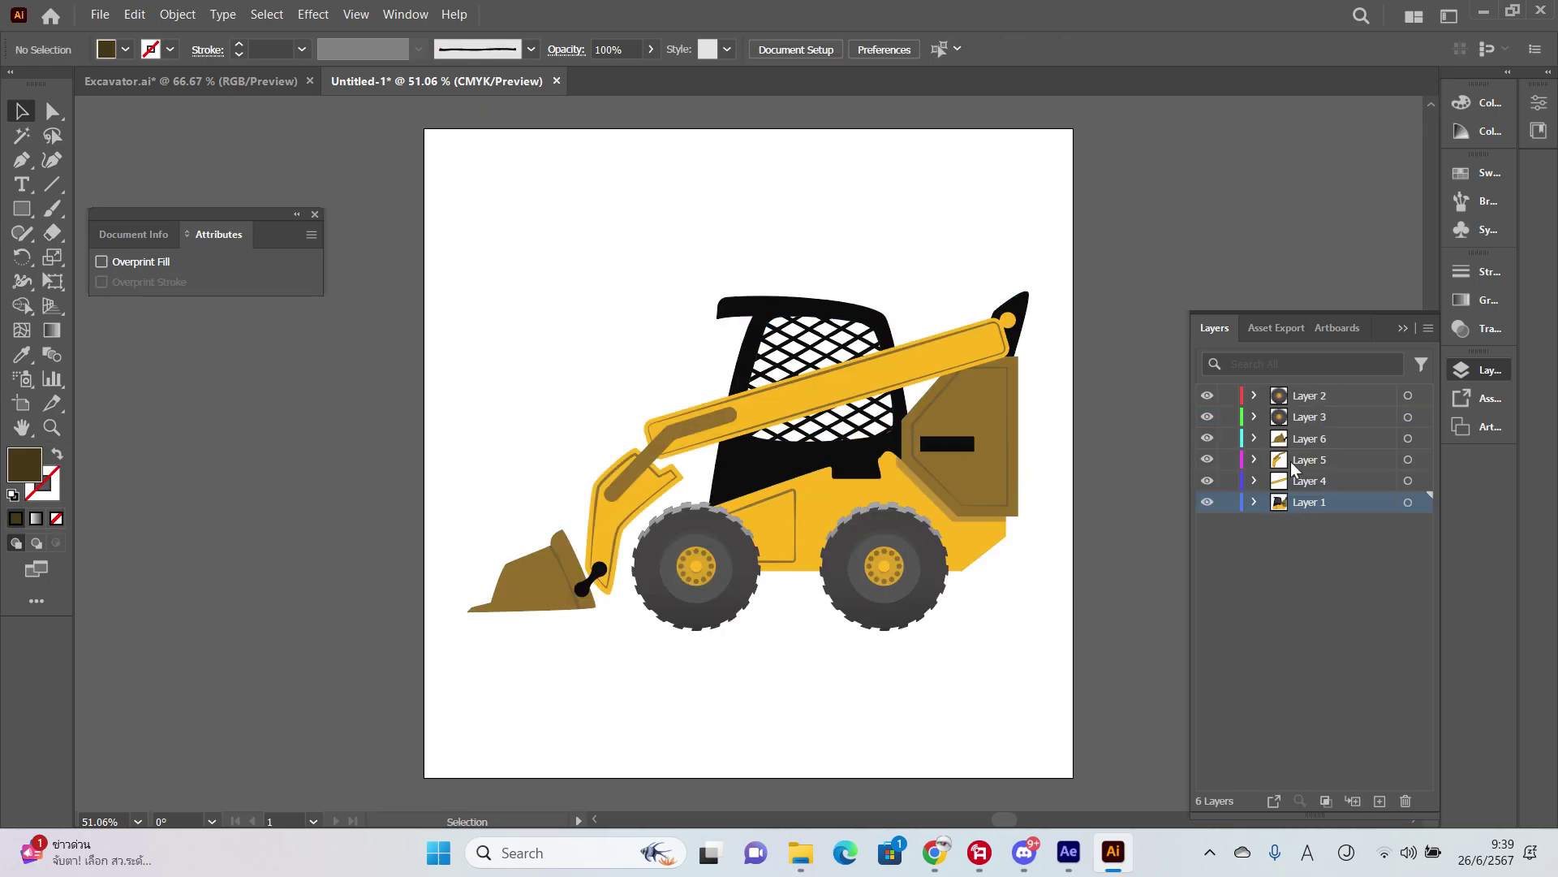
{"action": "left_click", "coordinate": [1349, 482]}
{"action": "left_click", "coordinate": [1379, 801]}
{"action": "key", "text": "ctrl+f"}
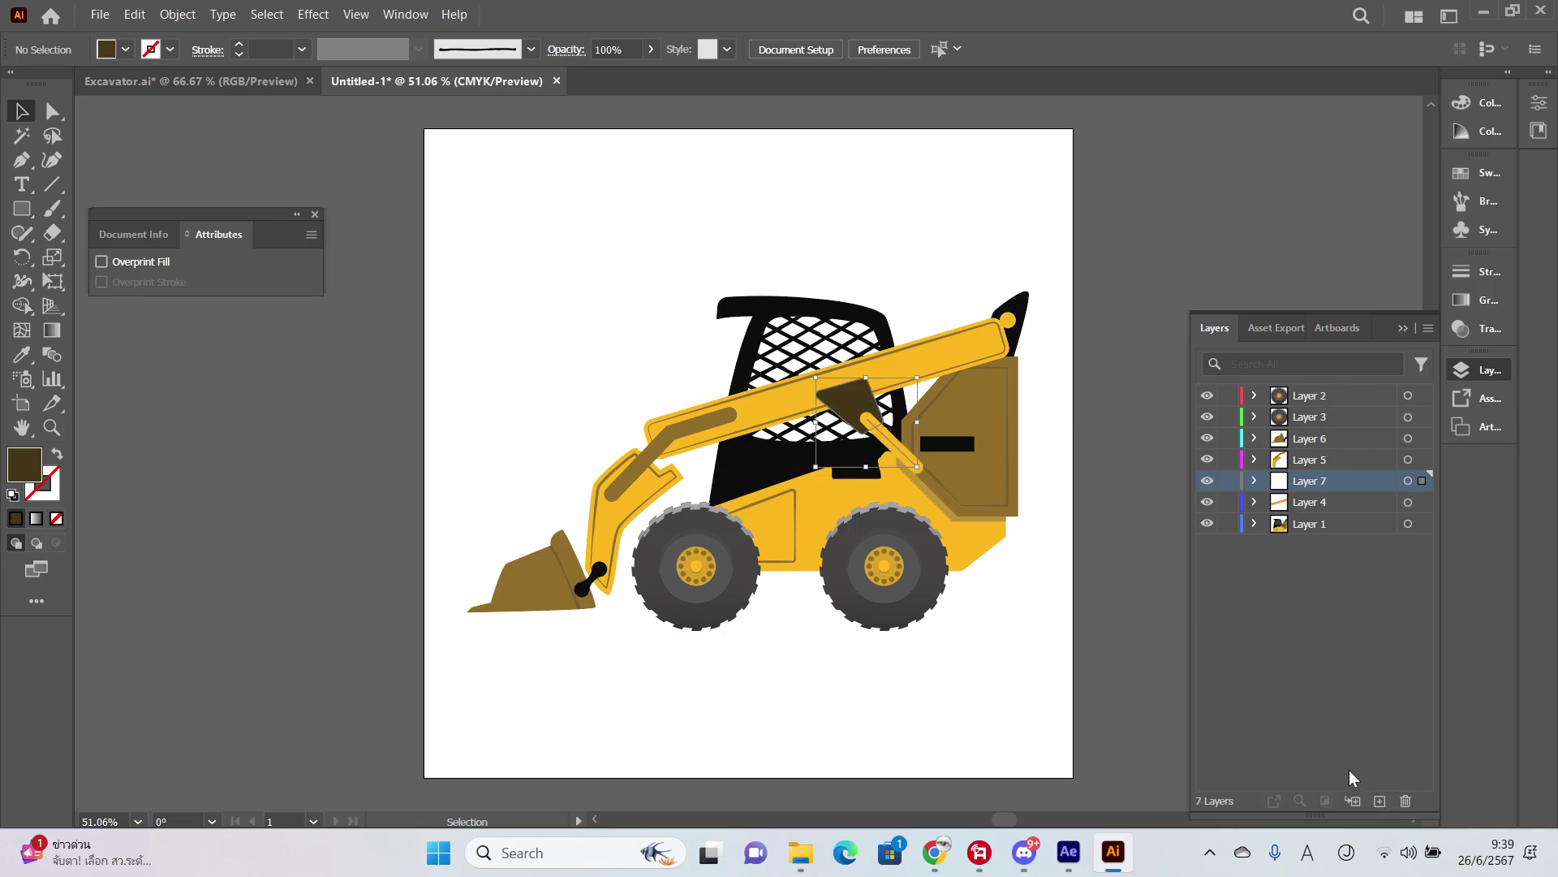
{"action": "left_click", "coordinate": [1140, 631]}
Step: Rename both tyre layers, Layer 2 and Layer 3, as Wheel
{"action": "double_click", "coordinate": [1310, 396]}
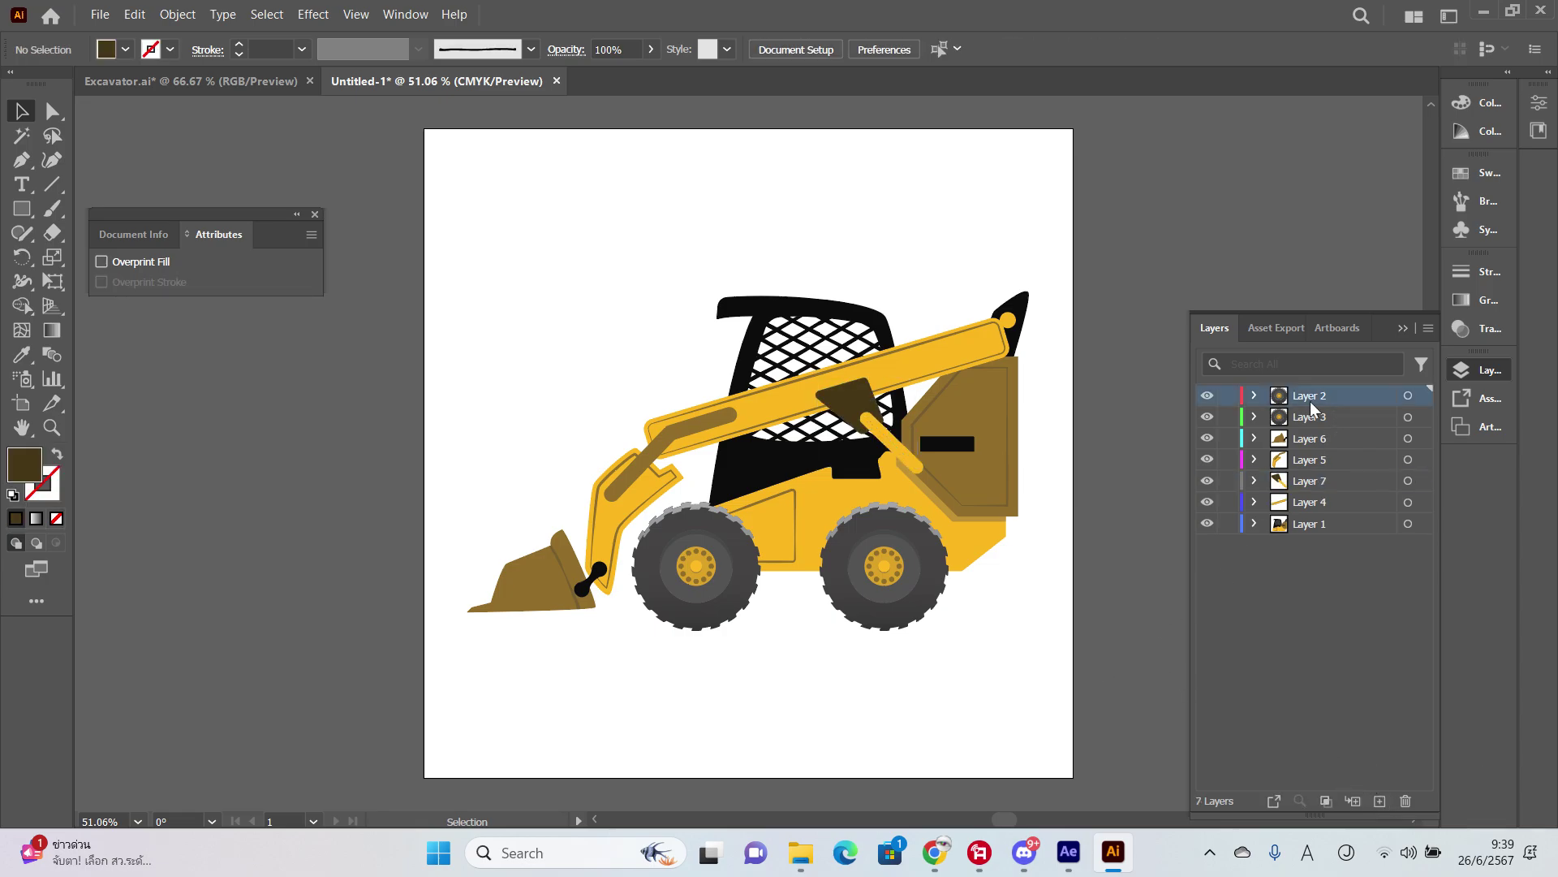
{"action": "type", "text": "Wheel"}
{"action": "left_click", "coordinate": [1321, 414]}
{"action": "double_click", "coordinate": [1321, 414]}
{"action": "key", "text": "ctrl+v"}
{"action": "key", "text": "Return"}
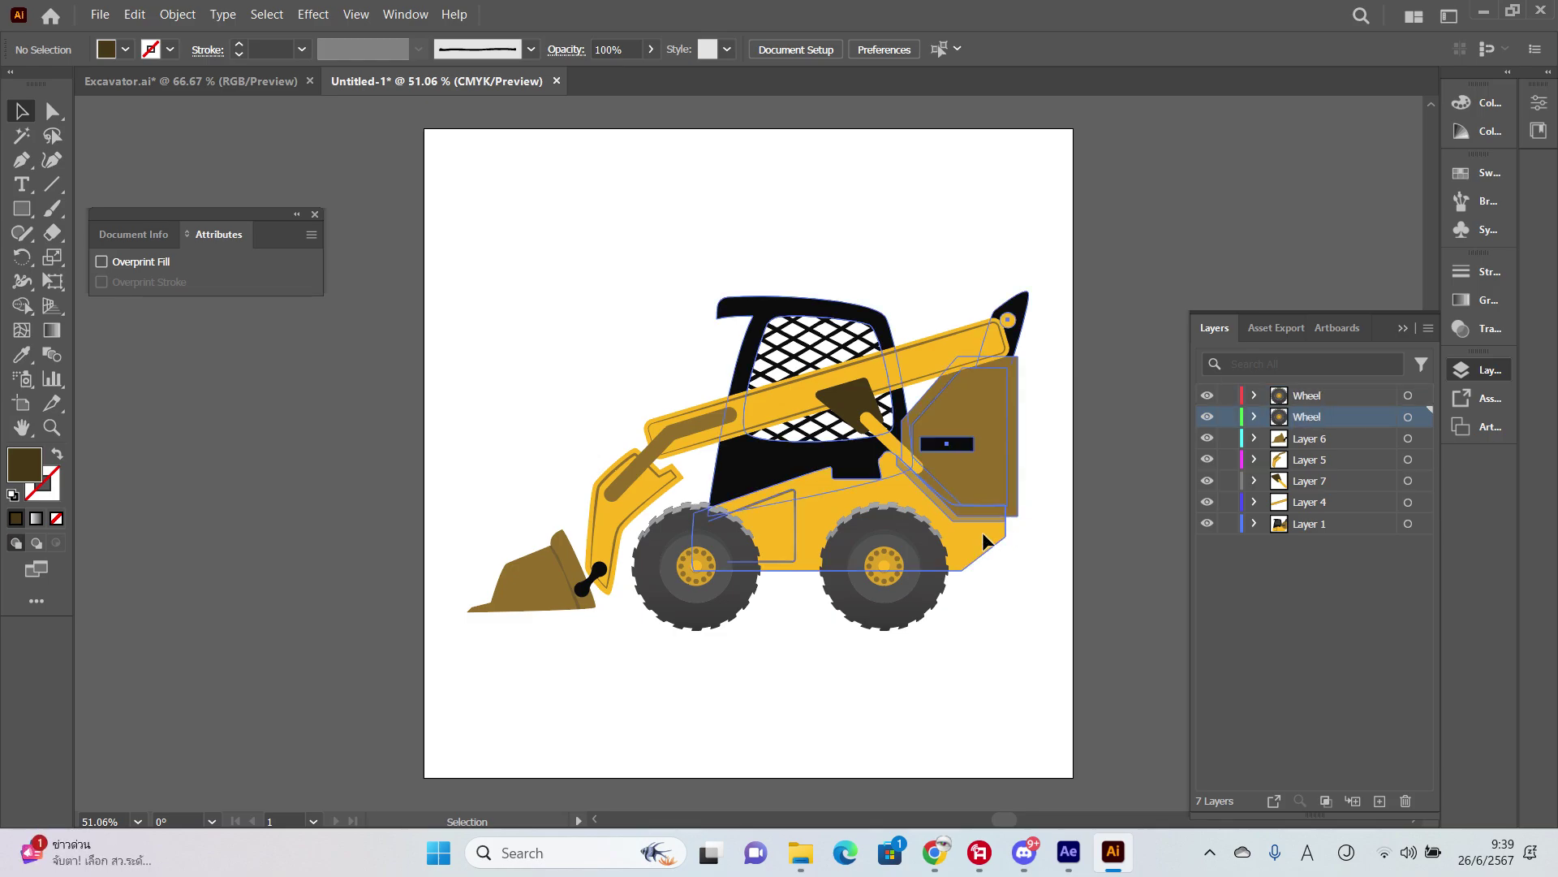
Step: Rename Layer 1, which holds the cab and chassis, as Body
{"action": "left_click", "coordinate": [1294, 523]}
{"action": "double_click", "coordinate": [1307, 524]}
{"action": "type", "text": "Body"}
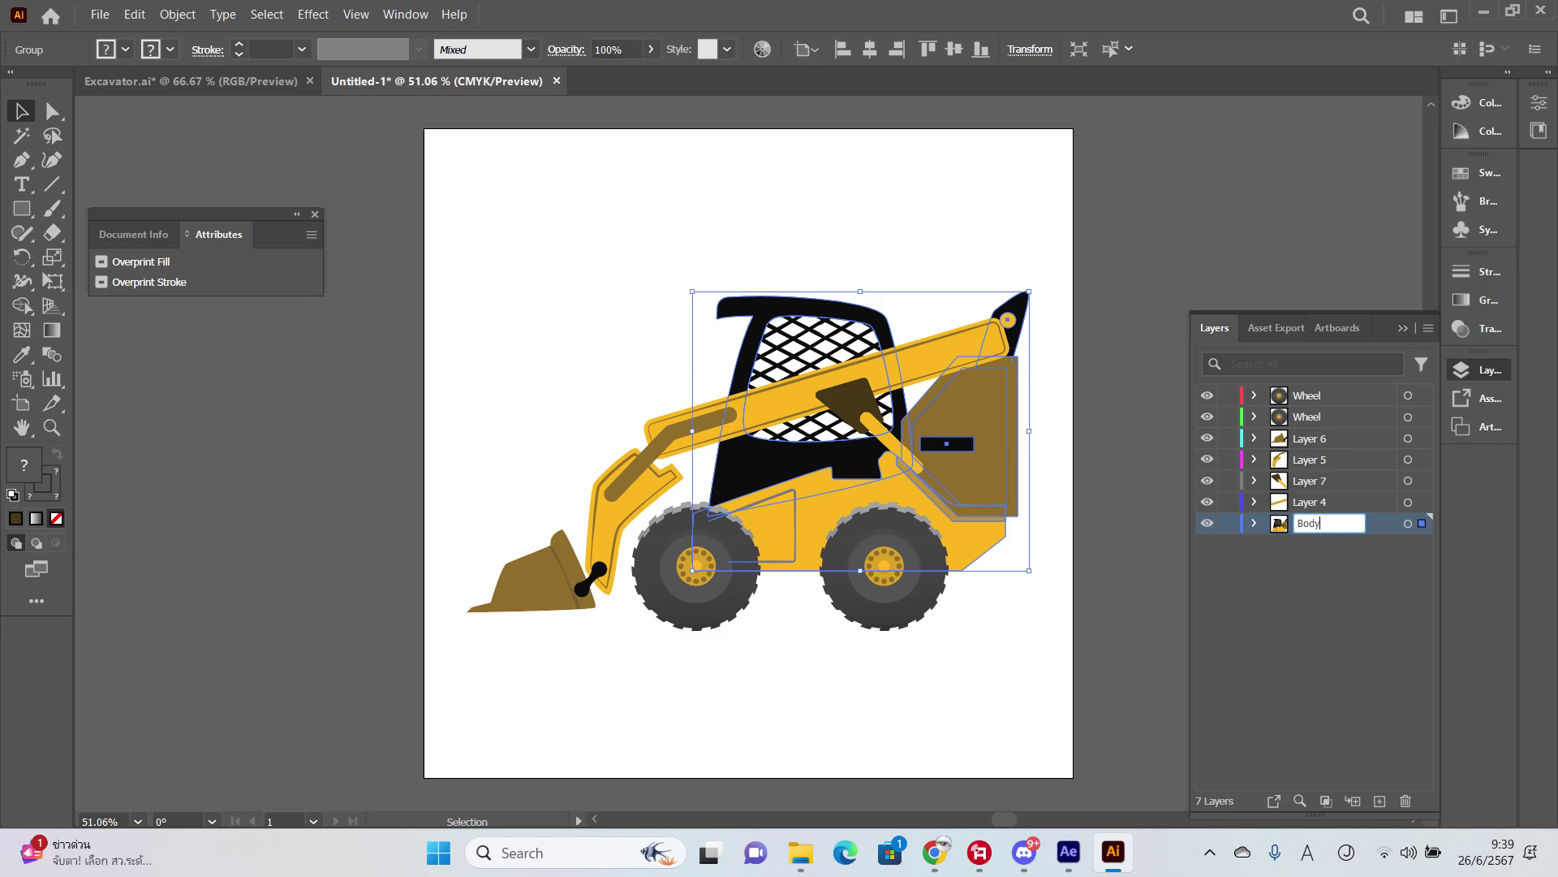
{"action": "key", "text": "Return"}
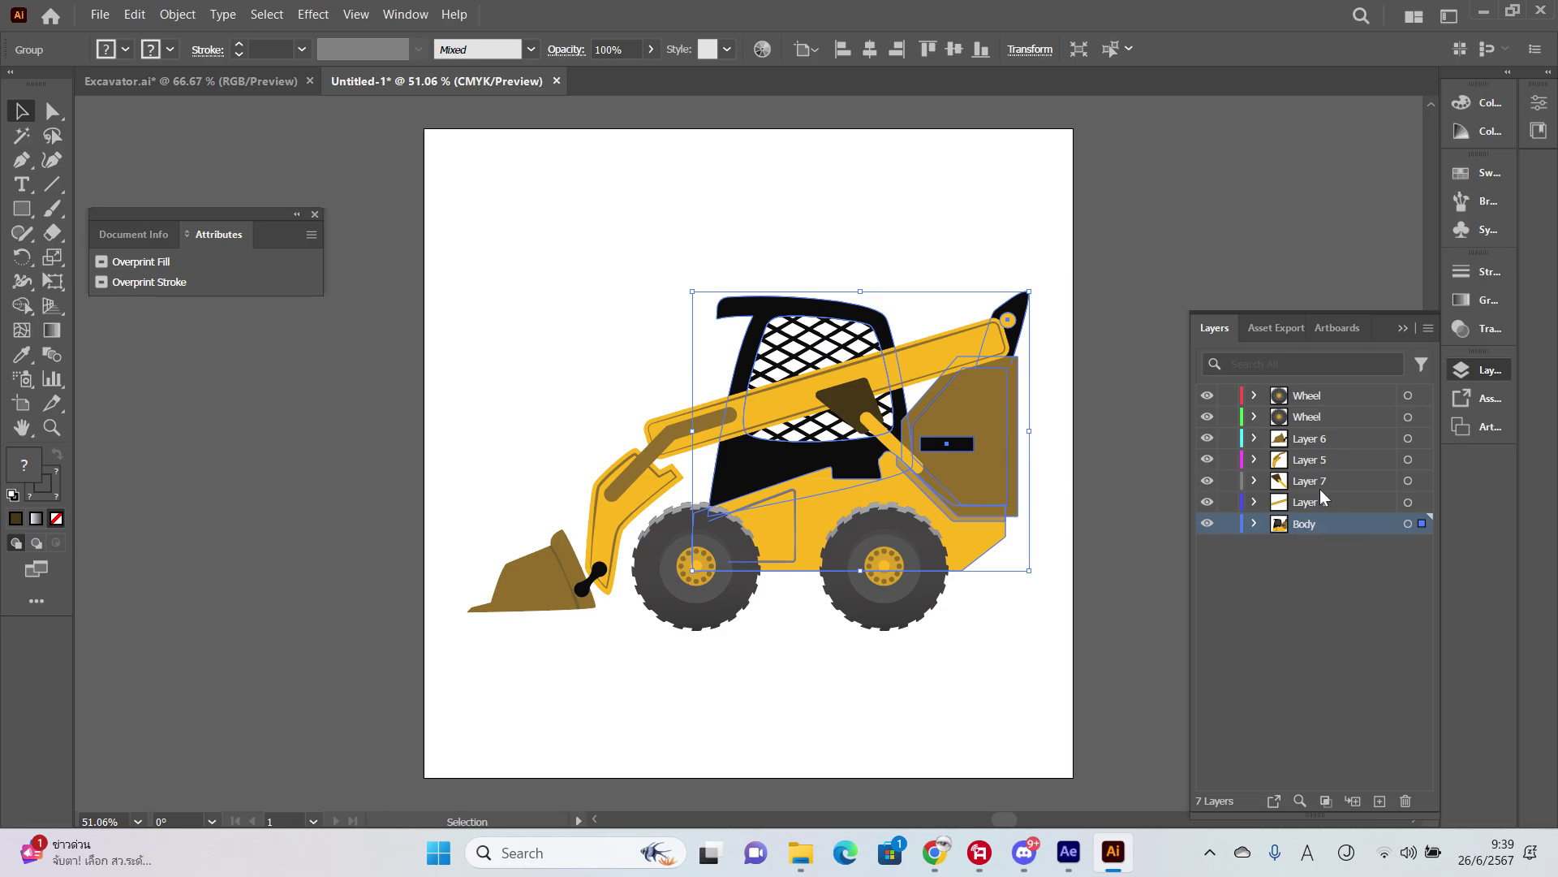
{"action": "left_click", "coordinate": [1093, 260]}
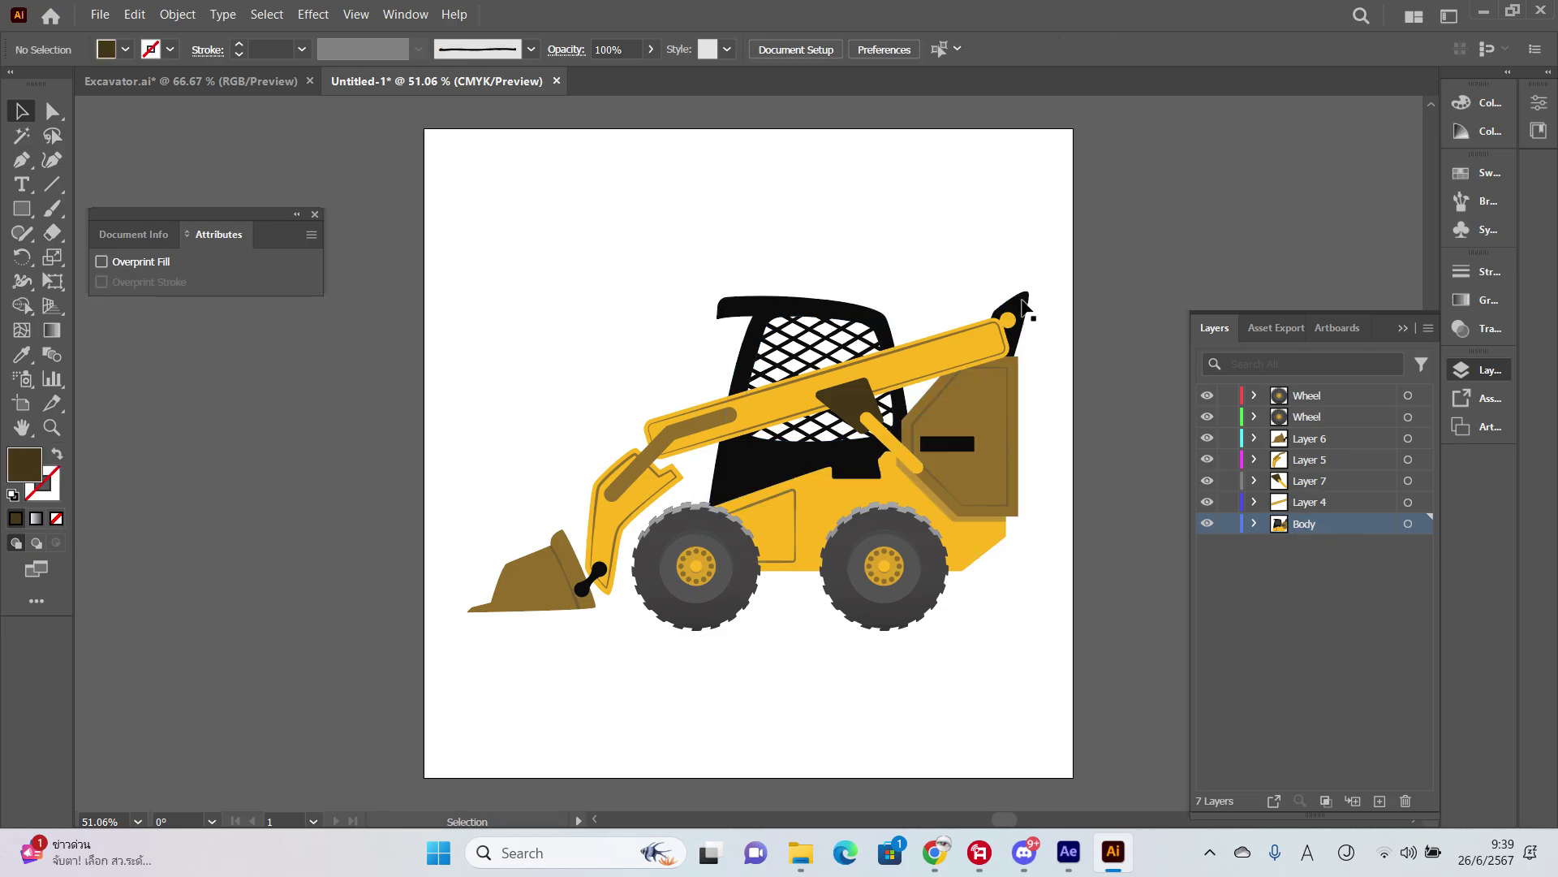
Step: Rename the long yellow lift arm's layer, Layer 4, as Arm1
{"action": "left_click", "coordinate": [973, 349]}
{"action": "double_click", "coordinate": [1310, 502]}
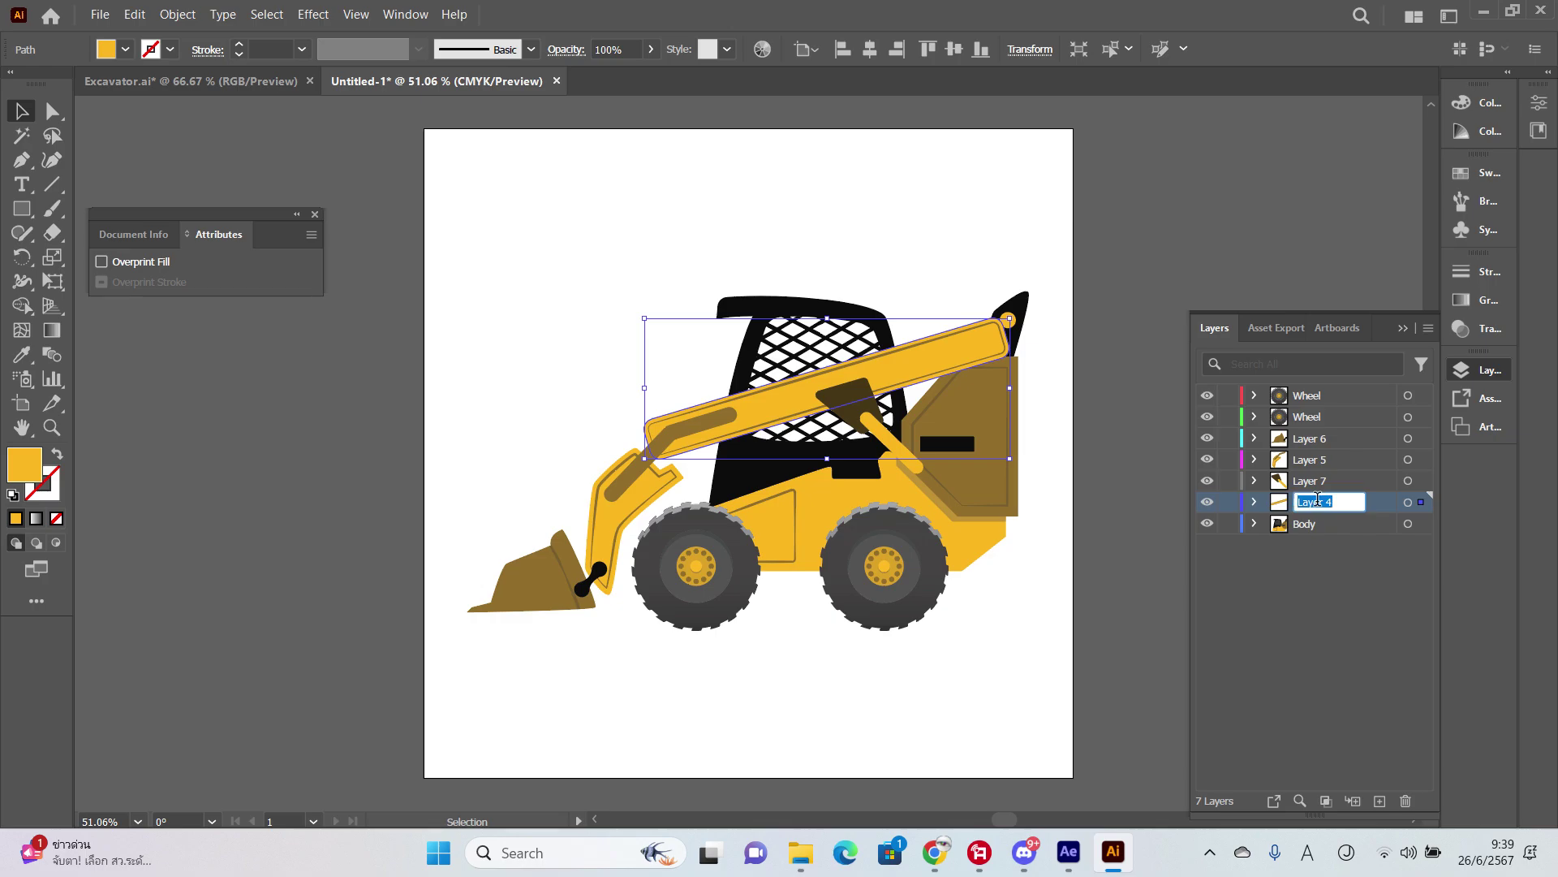
{"action": "type", "text": "Arm1"}
{"action": "key", "text": "Return"}
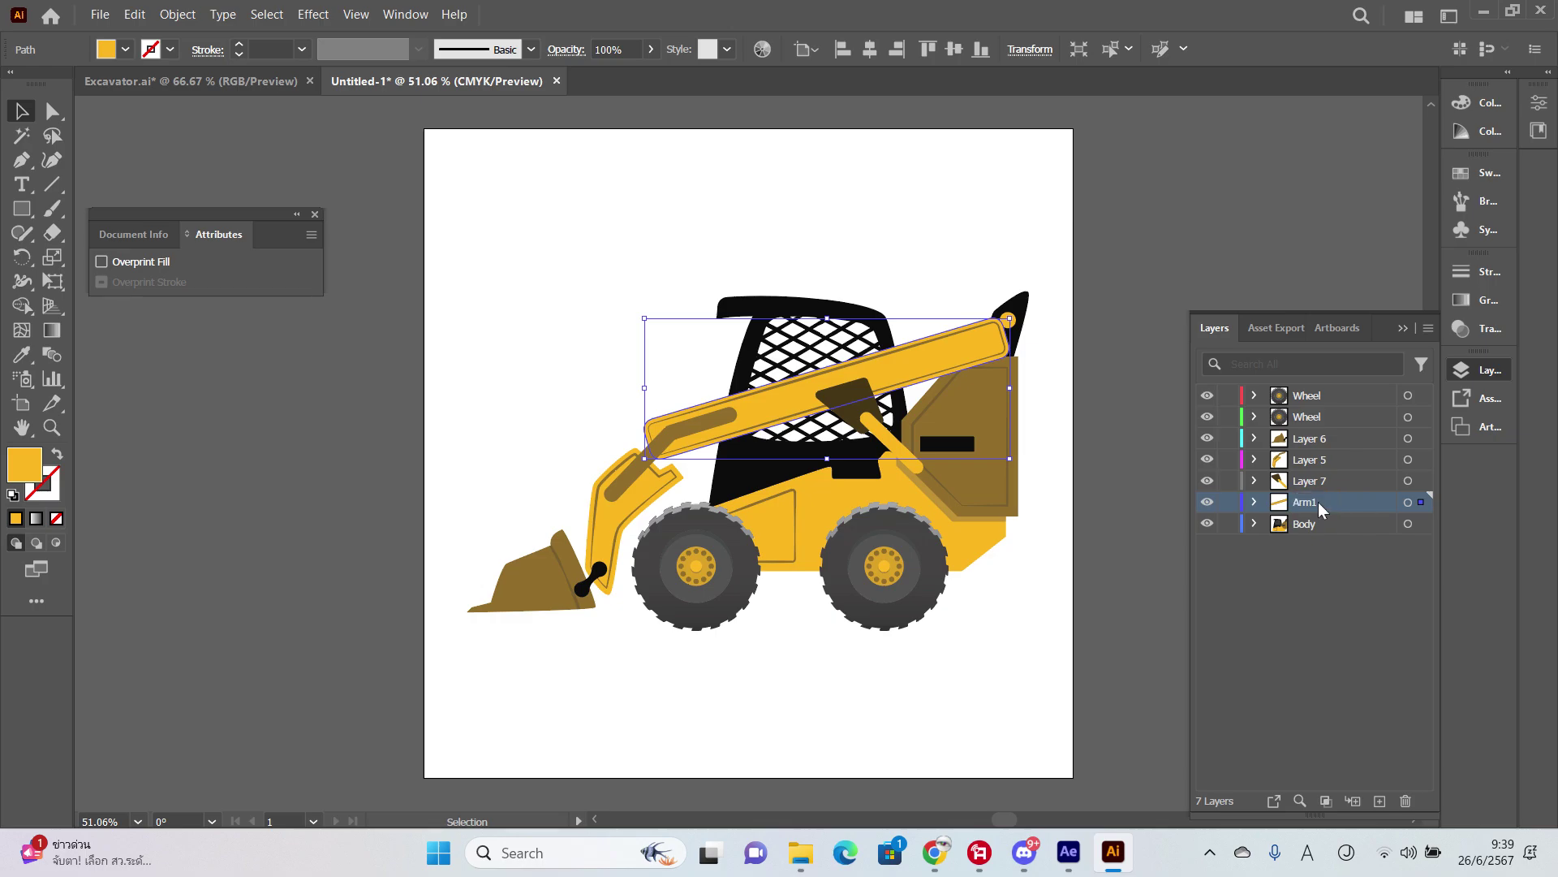
Step: Rename the dark bracket and cylinder's layer, Layer 7, as Arm2
{"action": "left_click", "coordinate": [848, 402]}
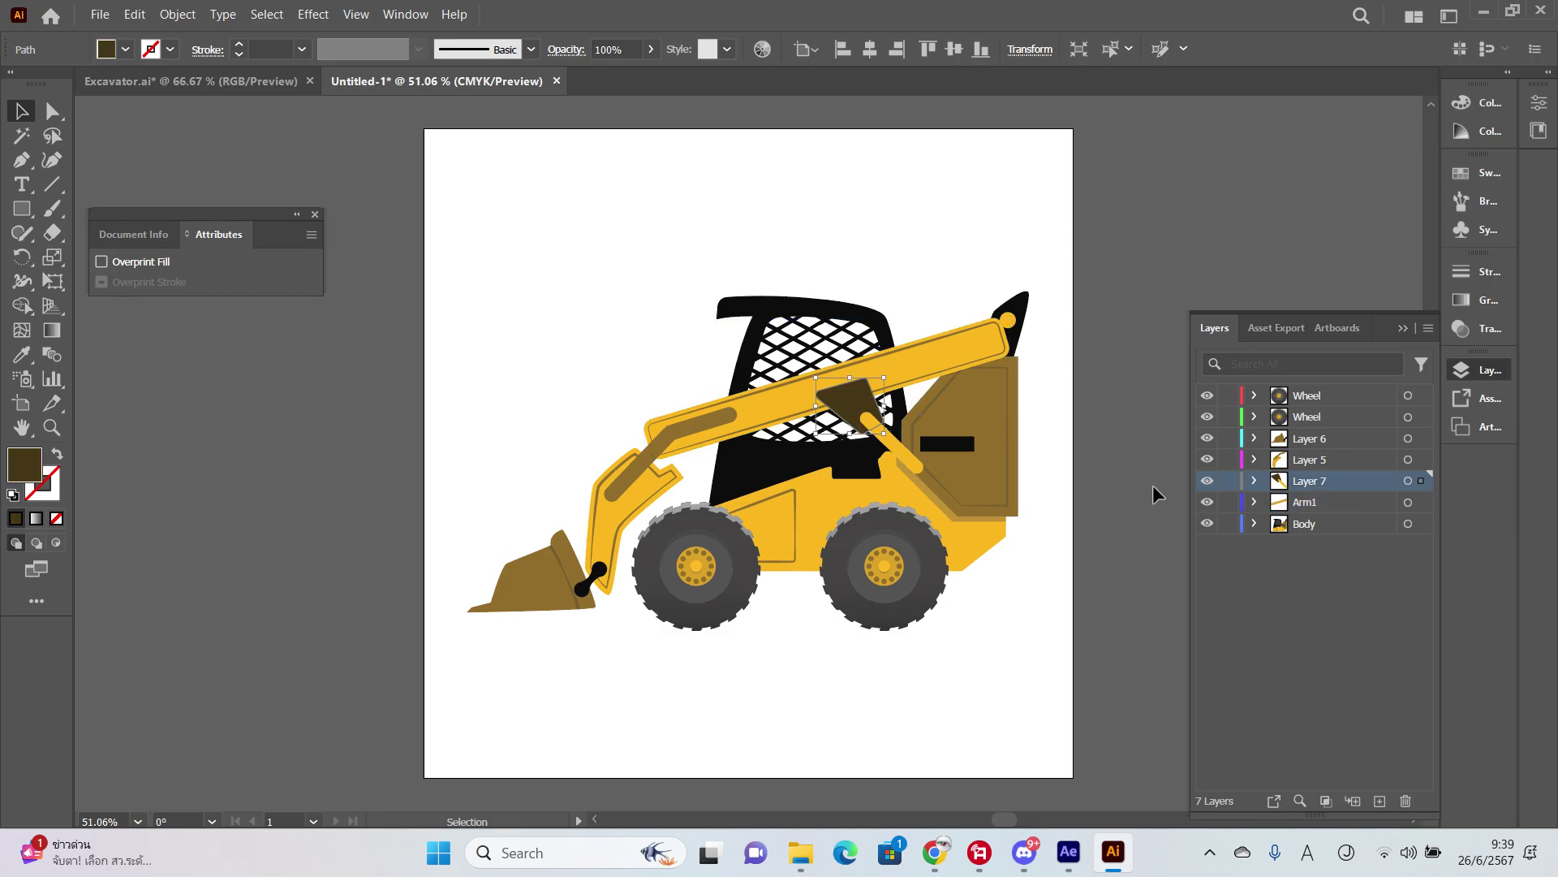
{"action": "double_click", "coordinate": [1309, 482]}
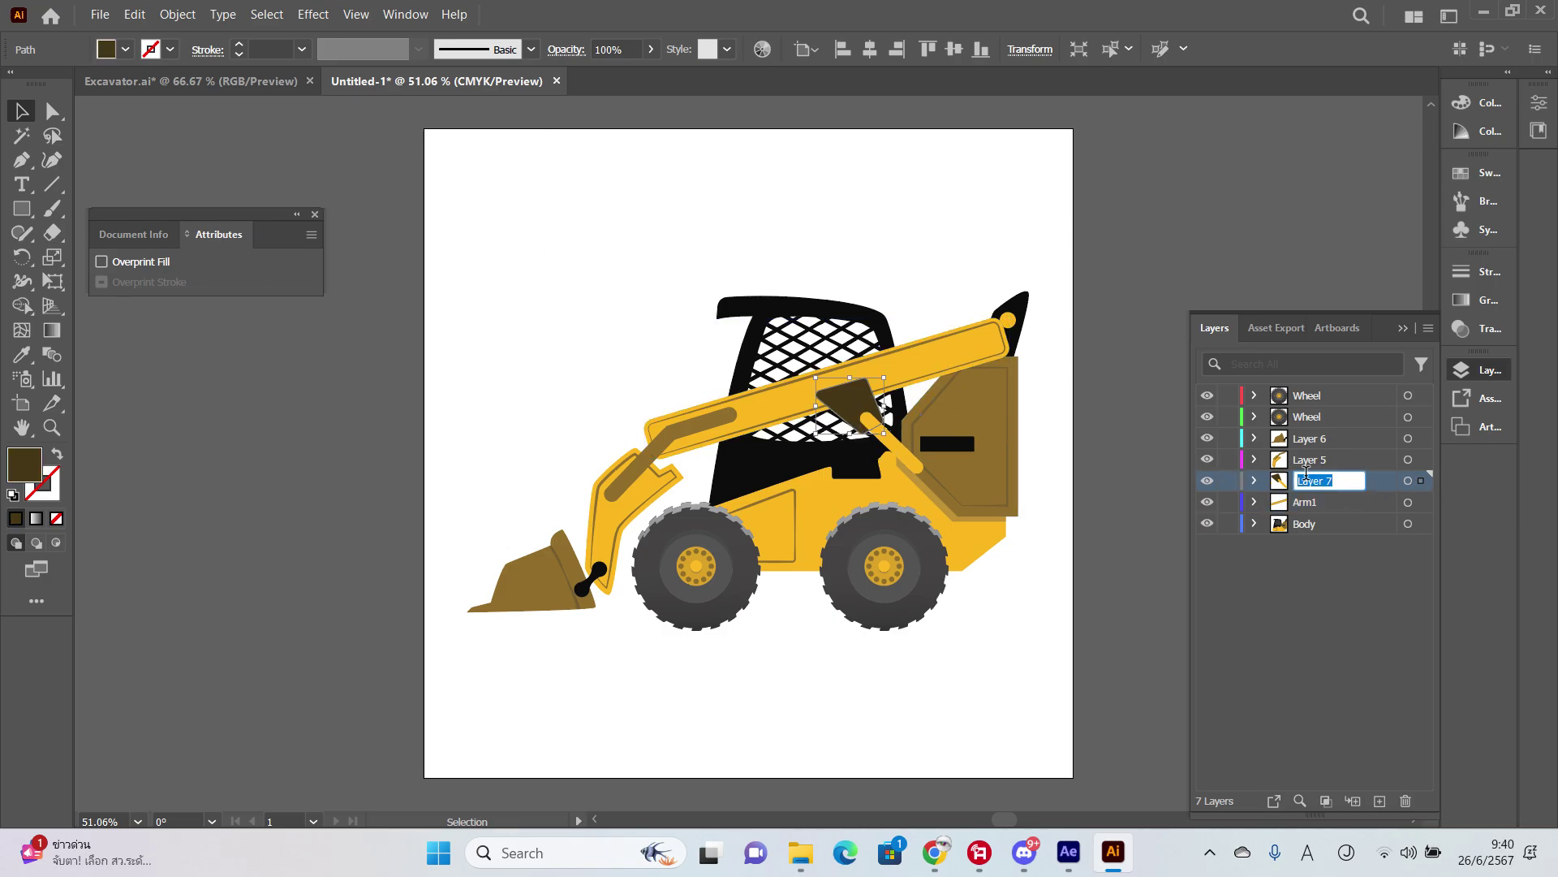
{"action": "type", "text": "Arm"}
{"action": "key", "text": "Return"}
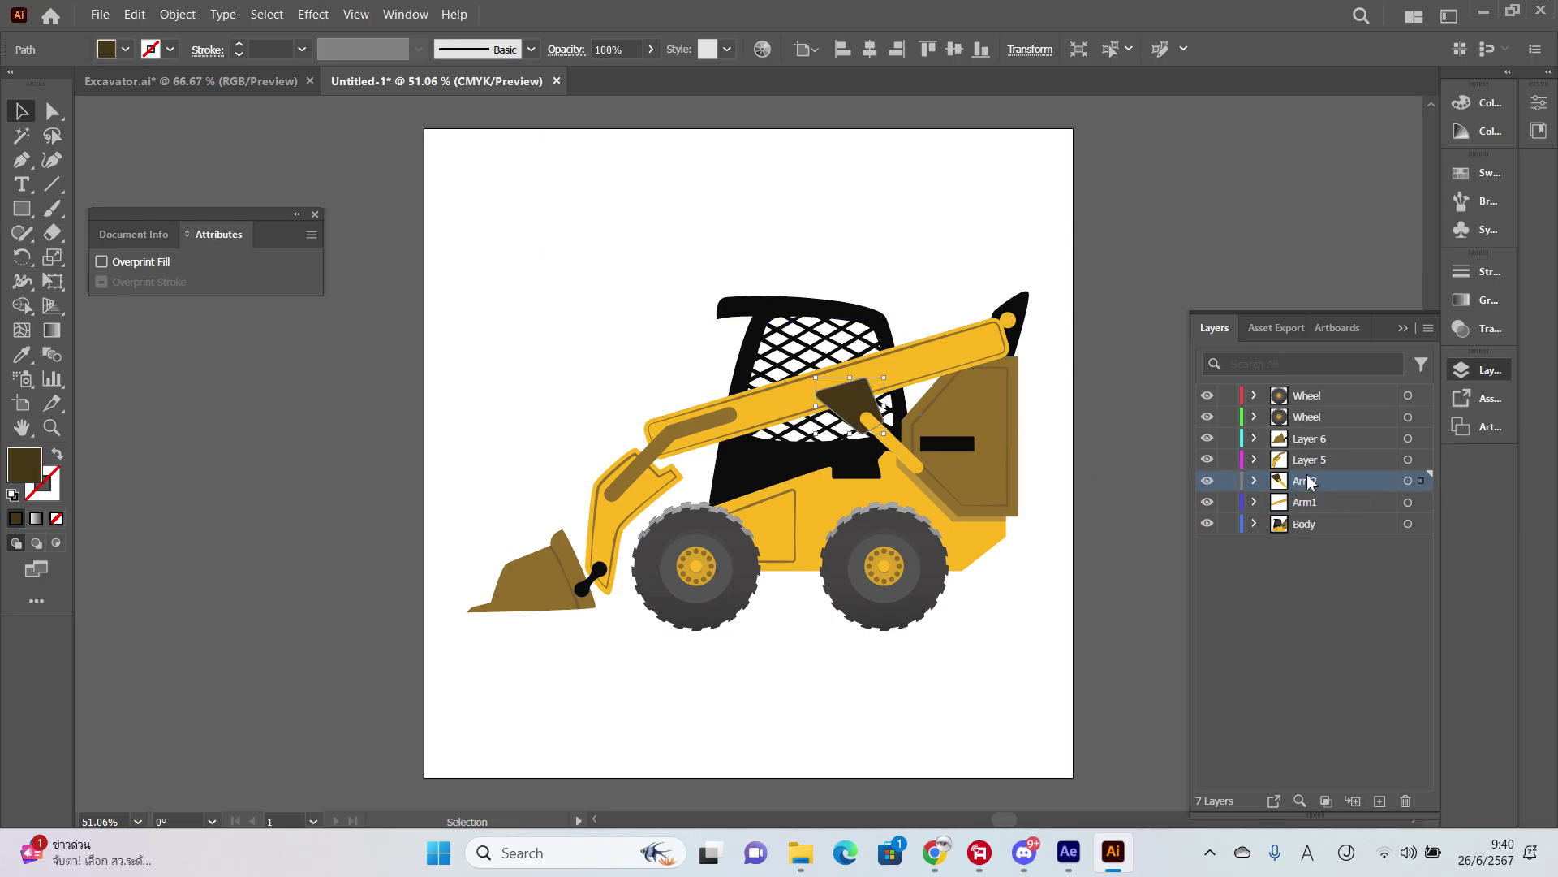
Step: Rename the bent front arm's layer, Layer 5, as Arm3
{"action": "left_click", "coordinate": [607, 508]}
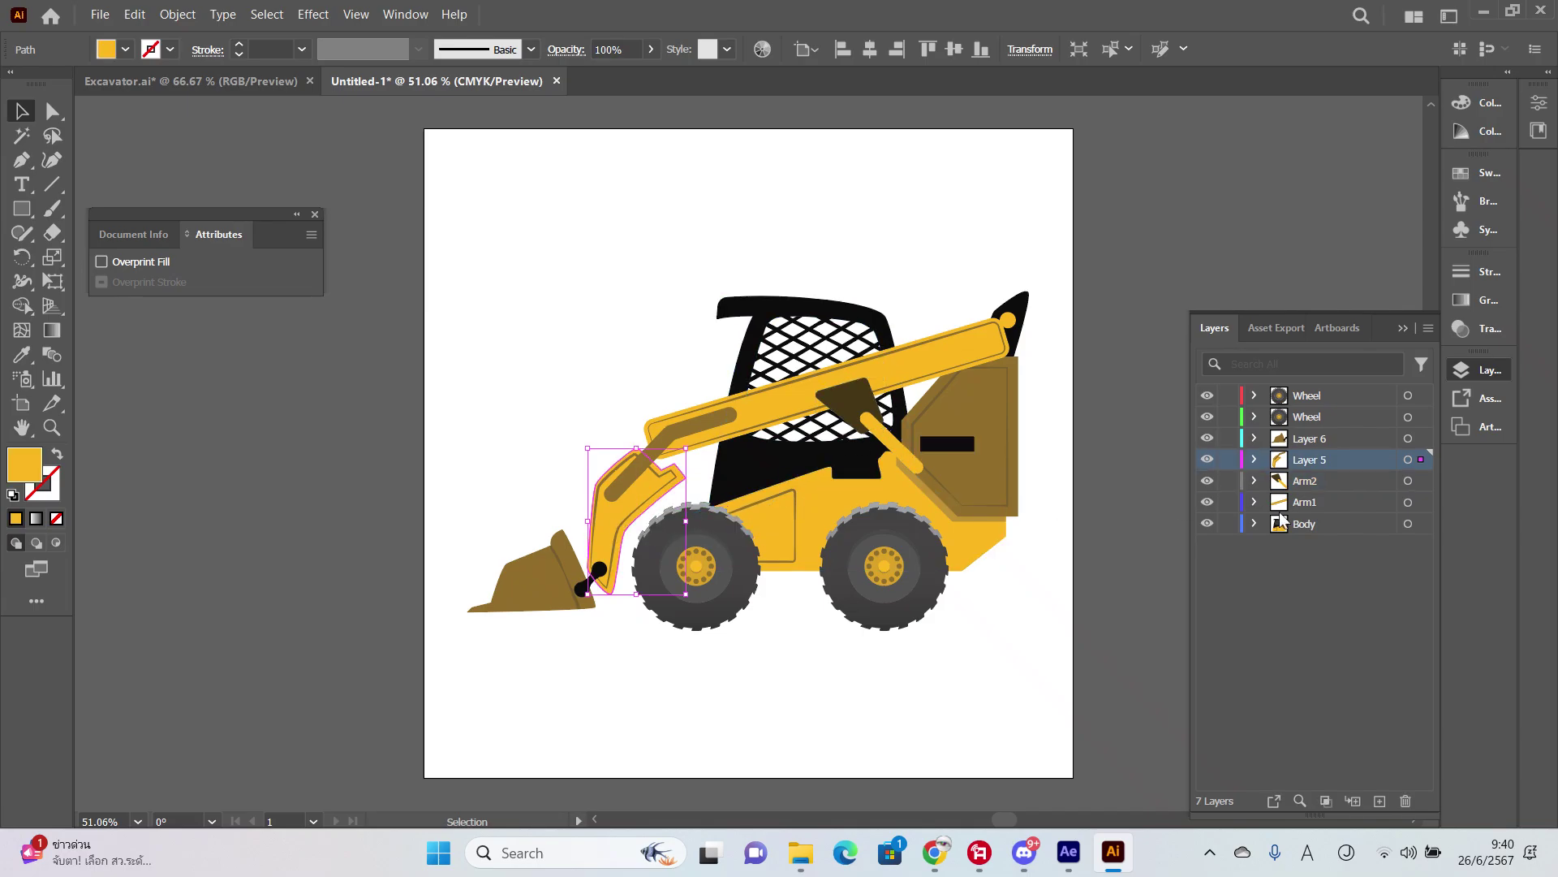
{"action": "double_click", "coordinate": [1319, 460]}
{"action": "type", "text": "Arm3"}
Step: Rename the bucket's layer, Layer 6, as Arm4 and leave nothing selected
{"action": "double_click", "coordinate": [1320, 440]}
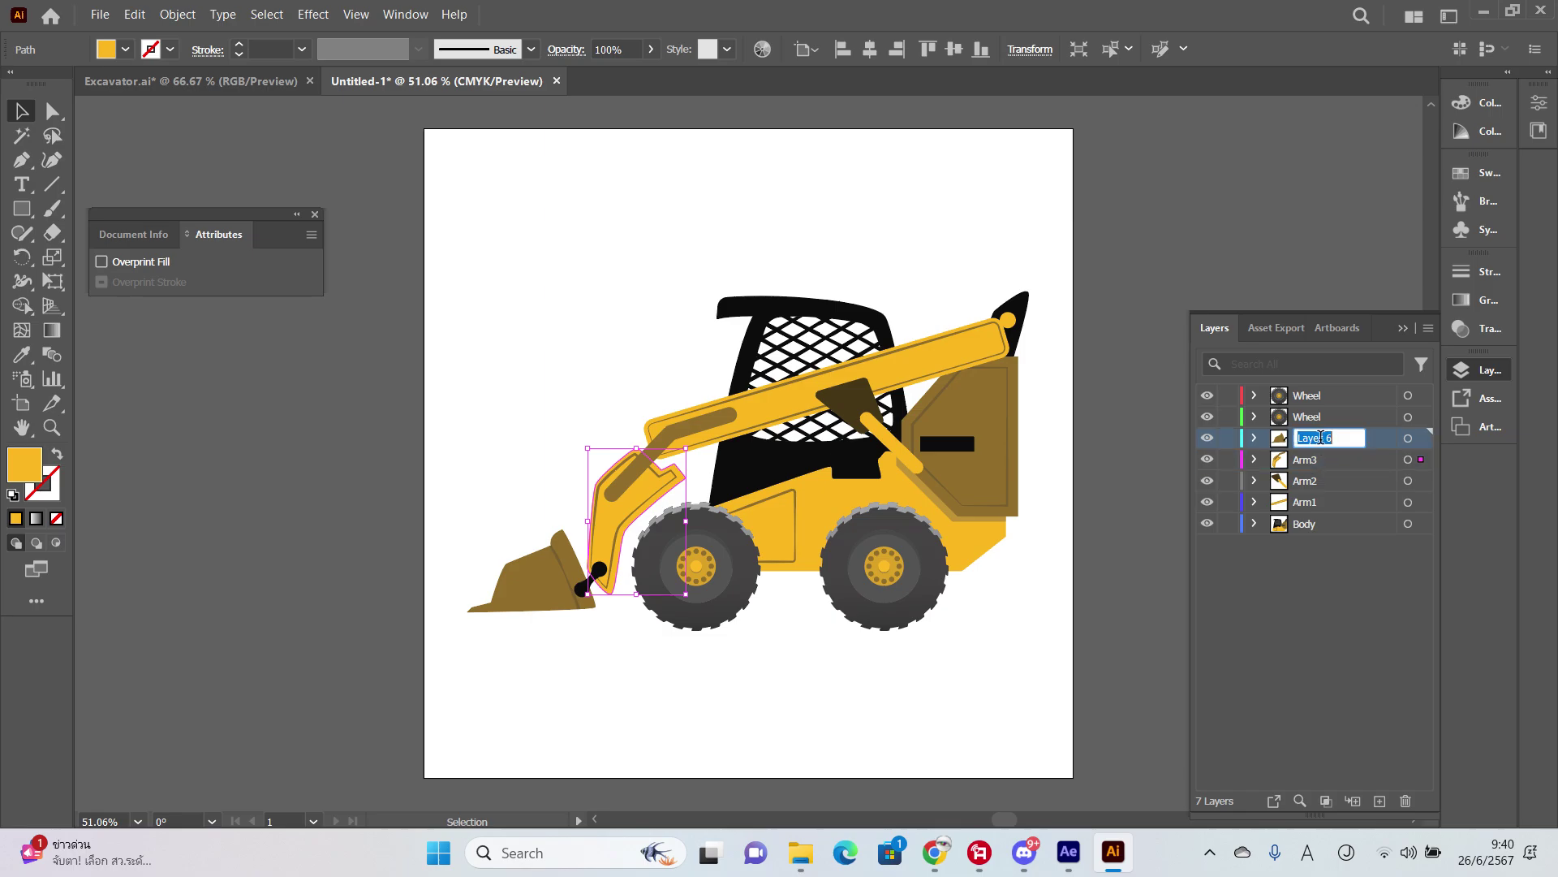
{"action": "type", "text": "Arm"}
{"action": "key", "text": "Return"}
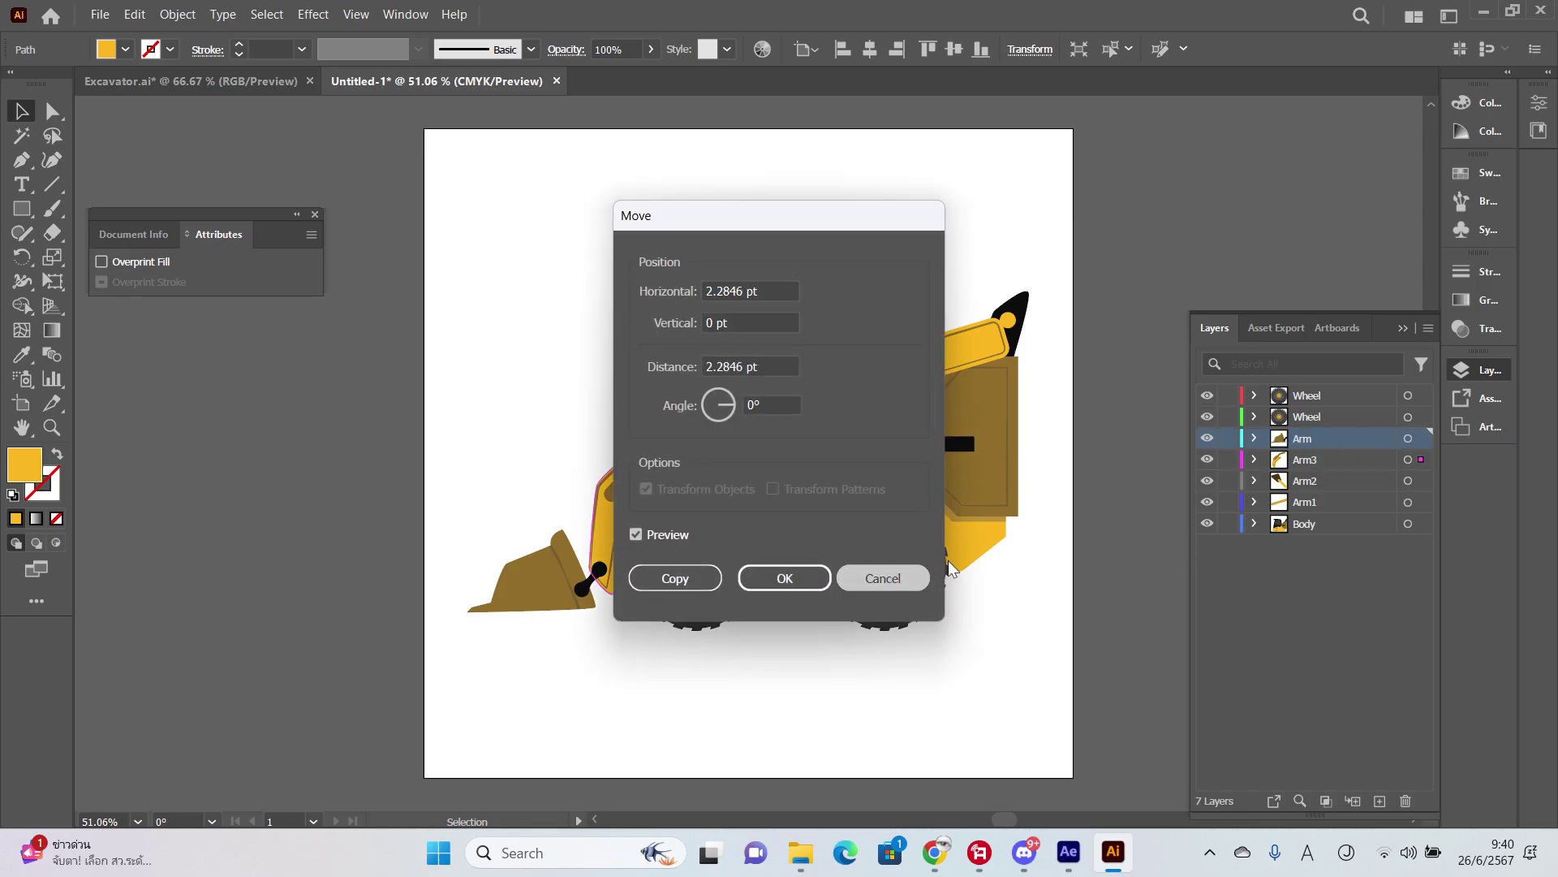
{"action": "key", "text": "Escape"}
{"action": "double_click", "coordinate": [1304, 437]}
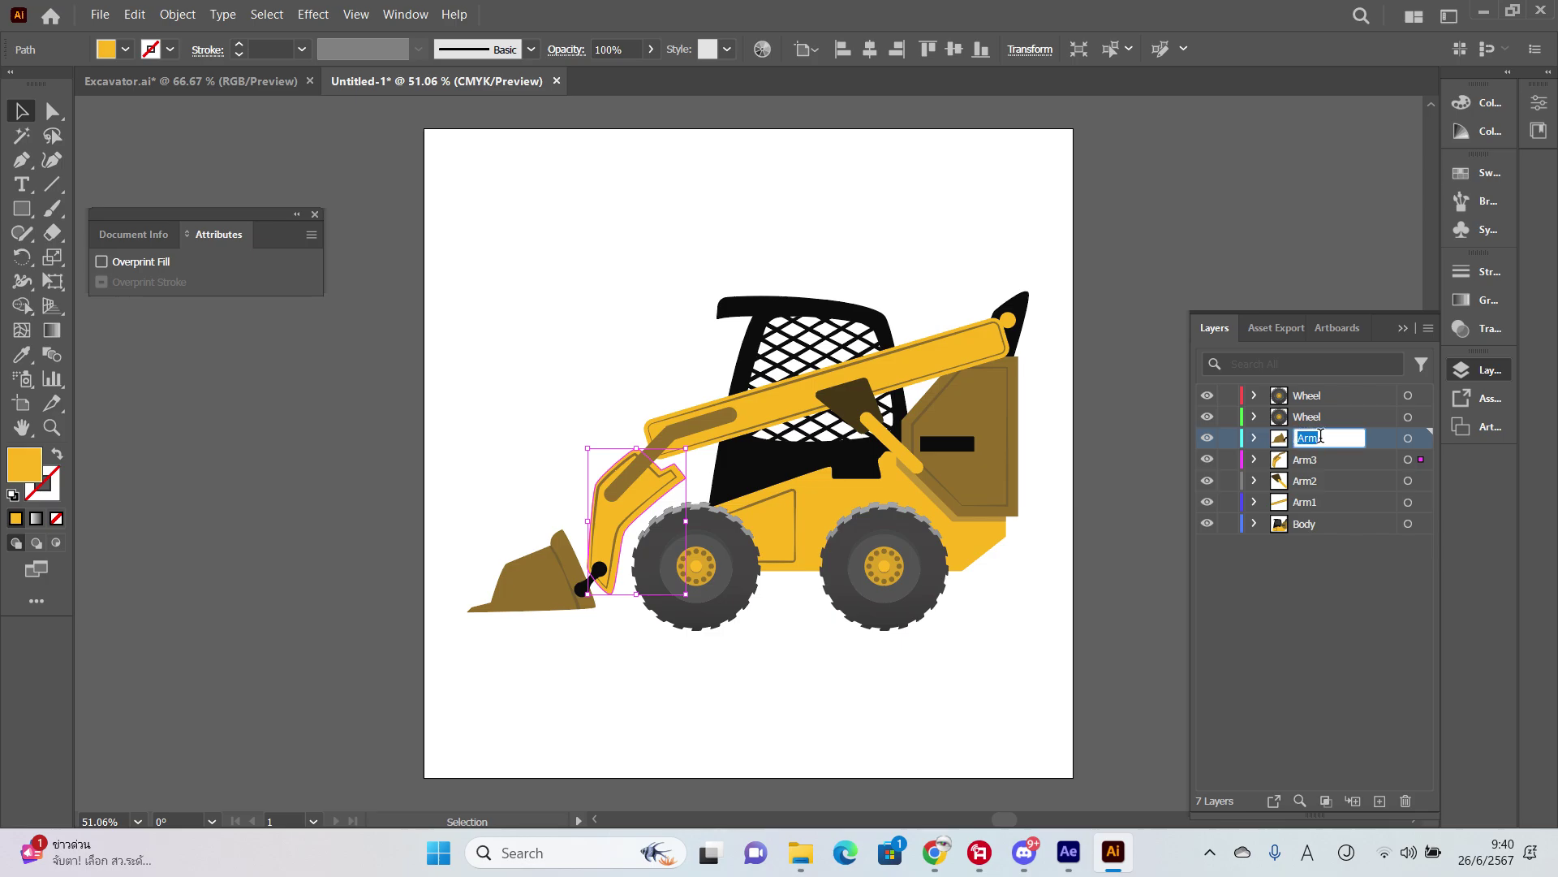
{"action": "left_click", "coordinate": [1324, 436]}
{"action": "left_click", "coordinate": [691, 260]}
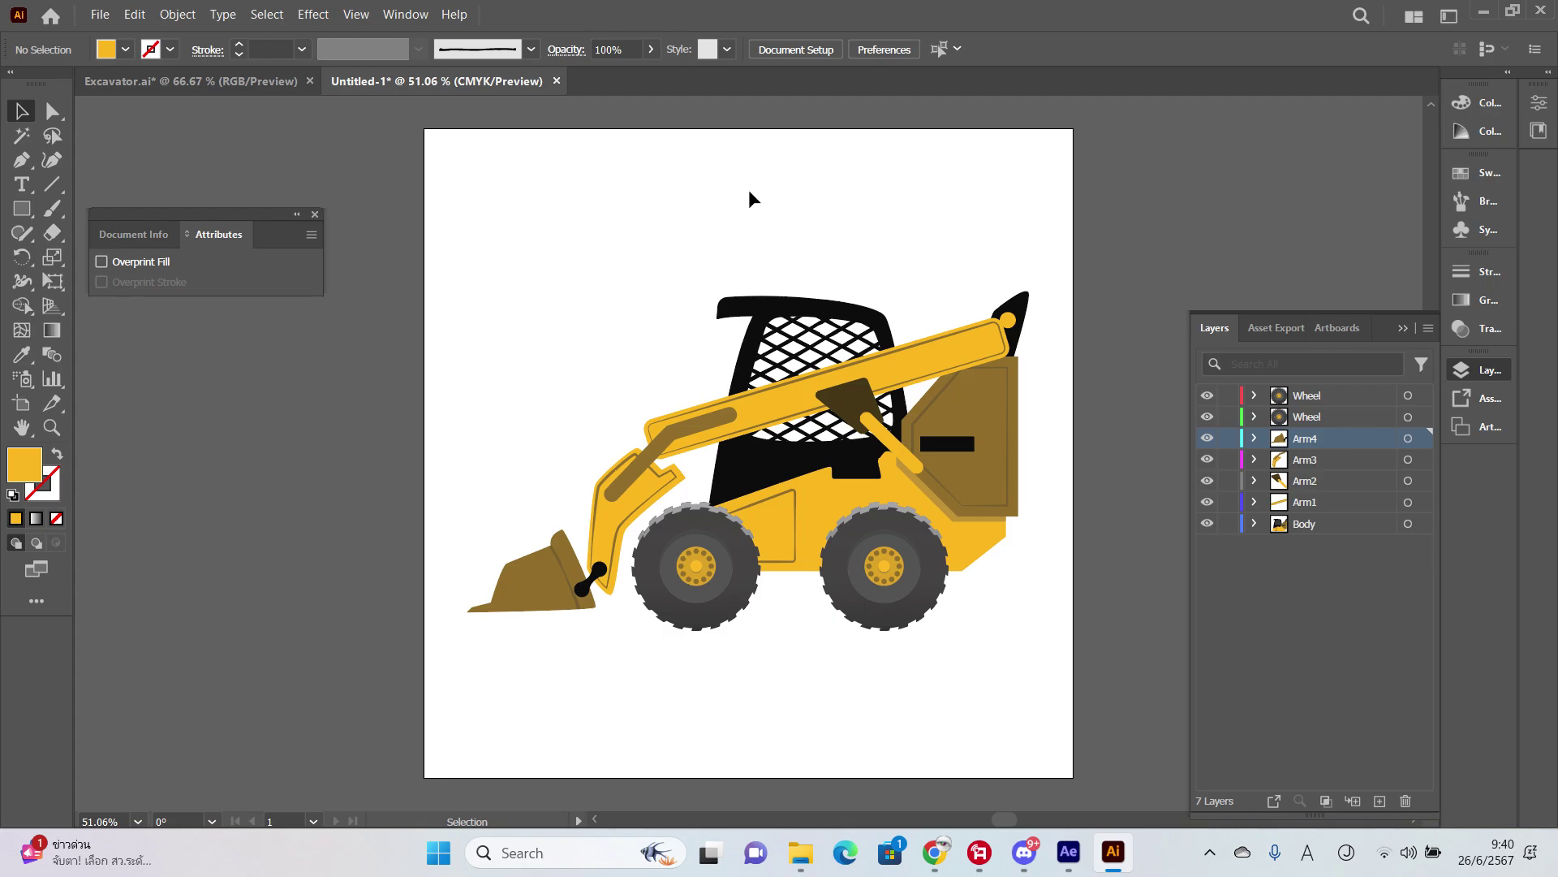
Step: Start saving the document and choose the Excavator-set folder inside Week 04 Parent's mechanism folder
{"action": "key", "text": "ctrl+s"}
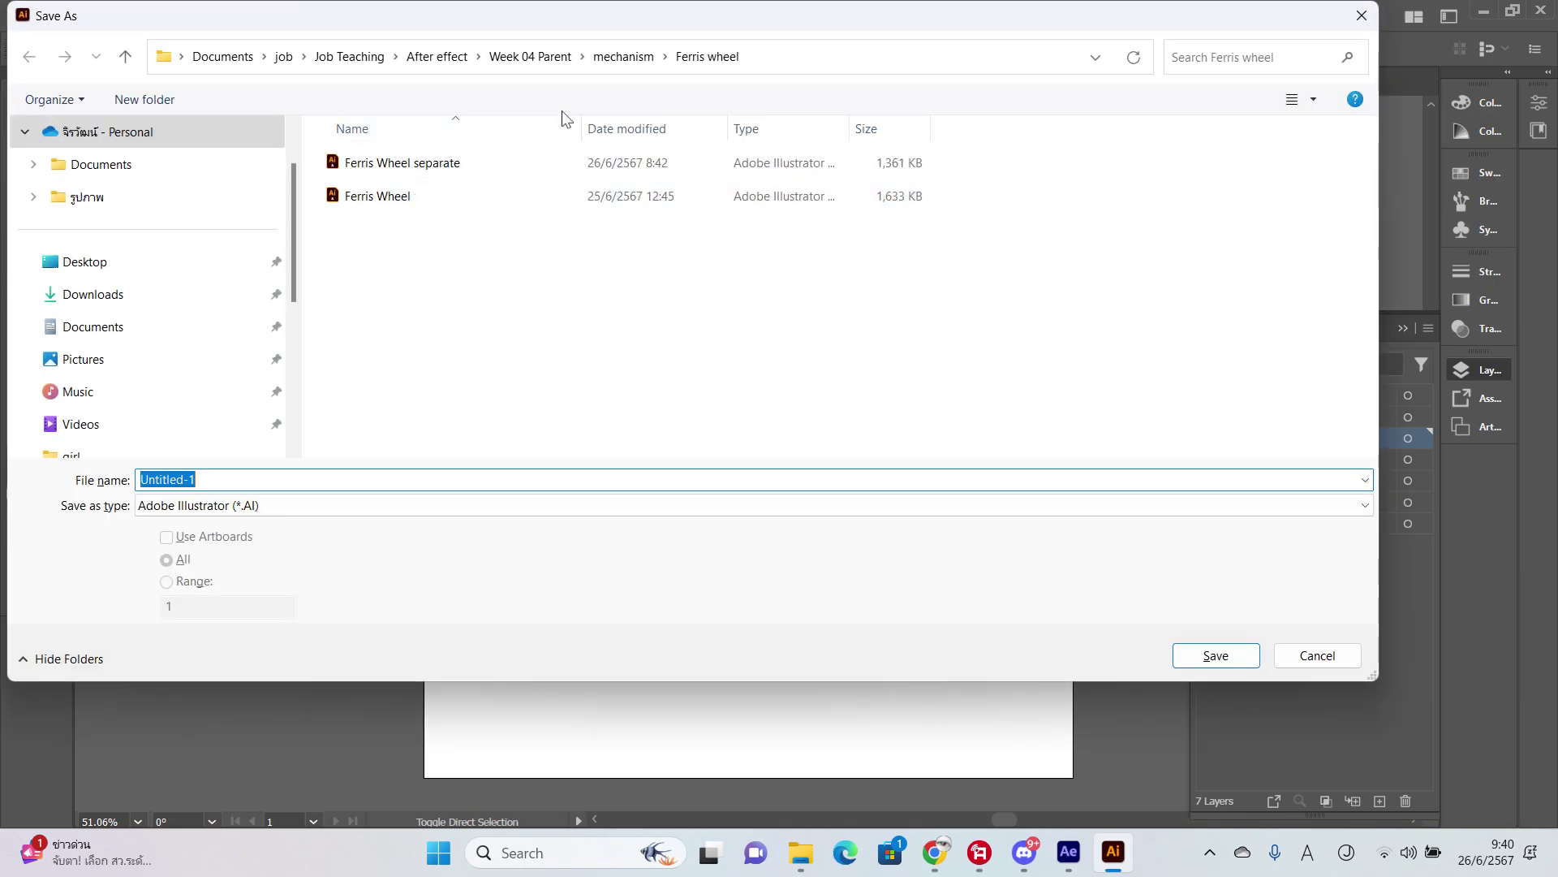
{"action": "left_click", "coordinate": [530, 56]}
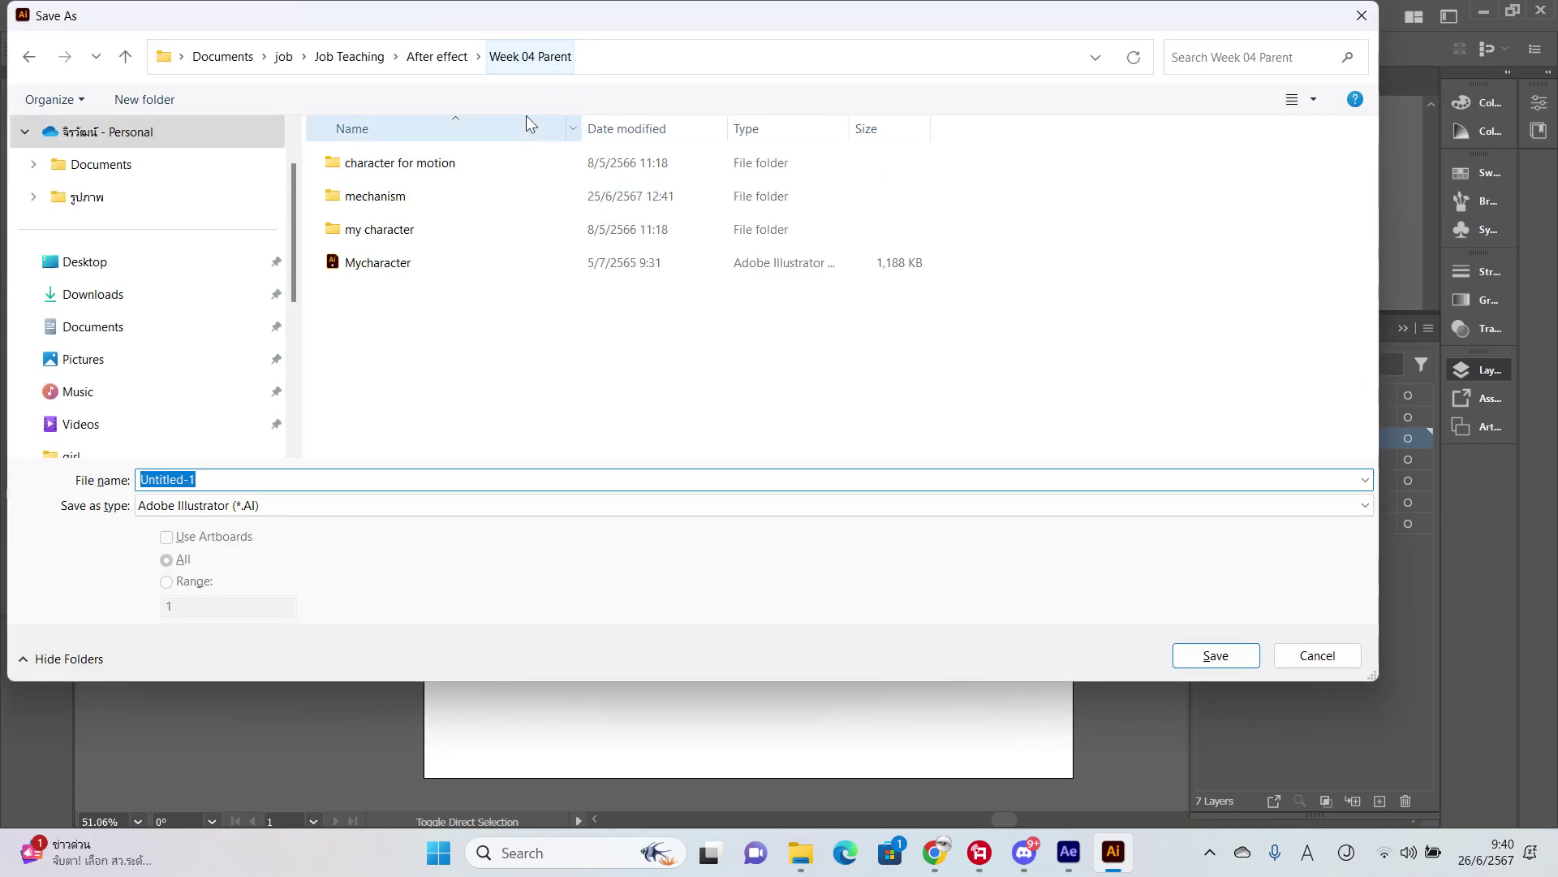
{"action": "left_click", "coordinate": [439, 59]}
{"action": "scroll", "coordinate": [455, 309], "scroll_direction": "down", "scroll_amount": 2}
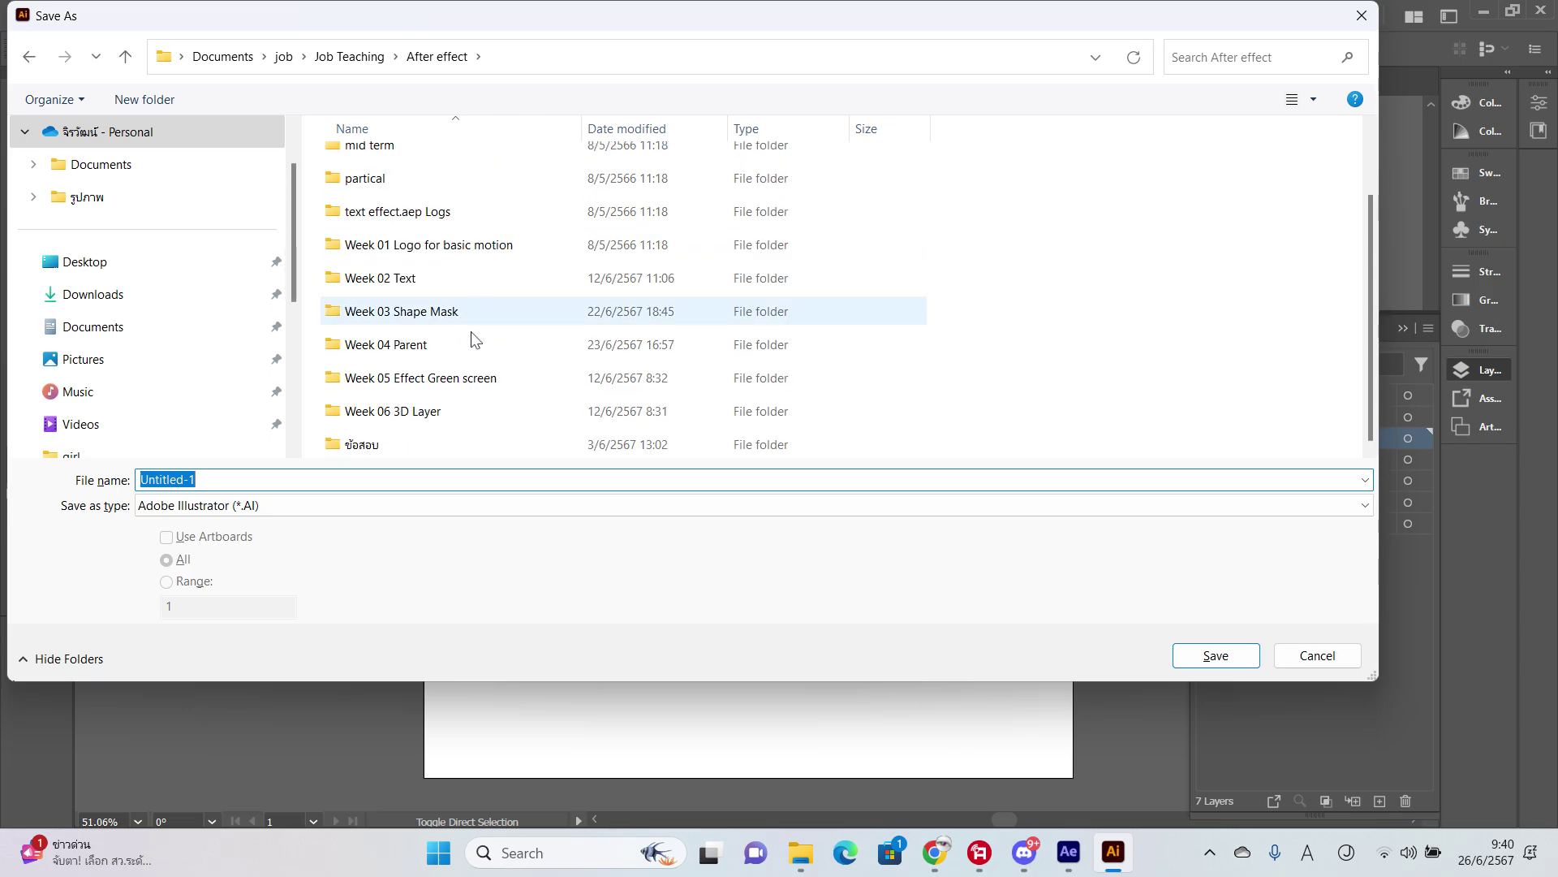
{"action": "double_click", "coordinate": [473, 344]}
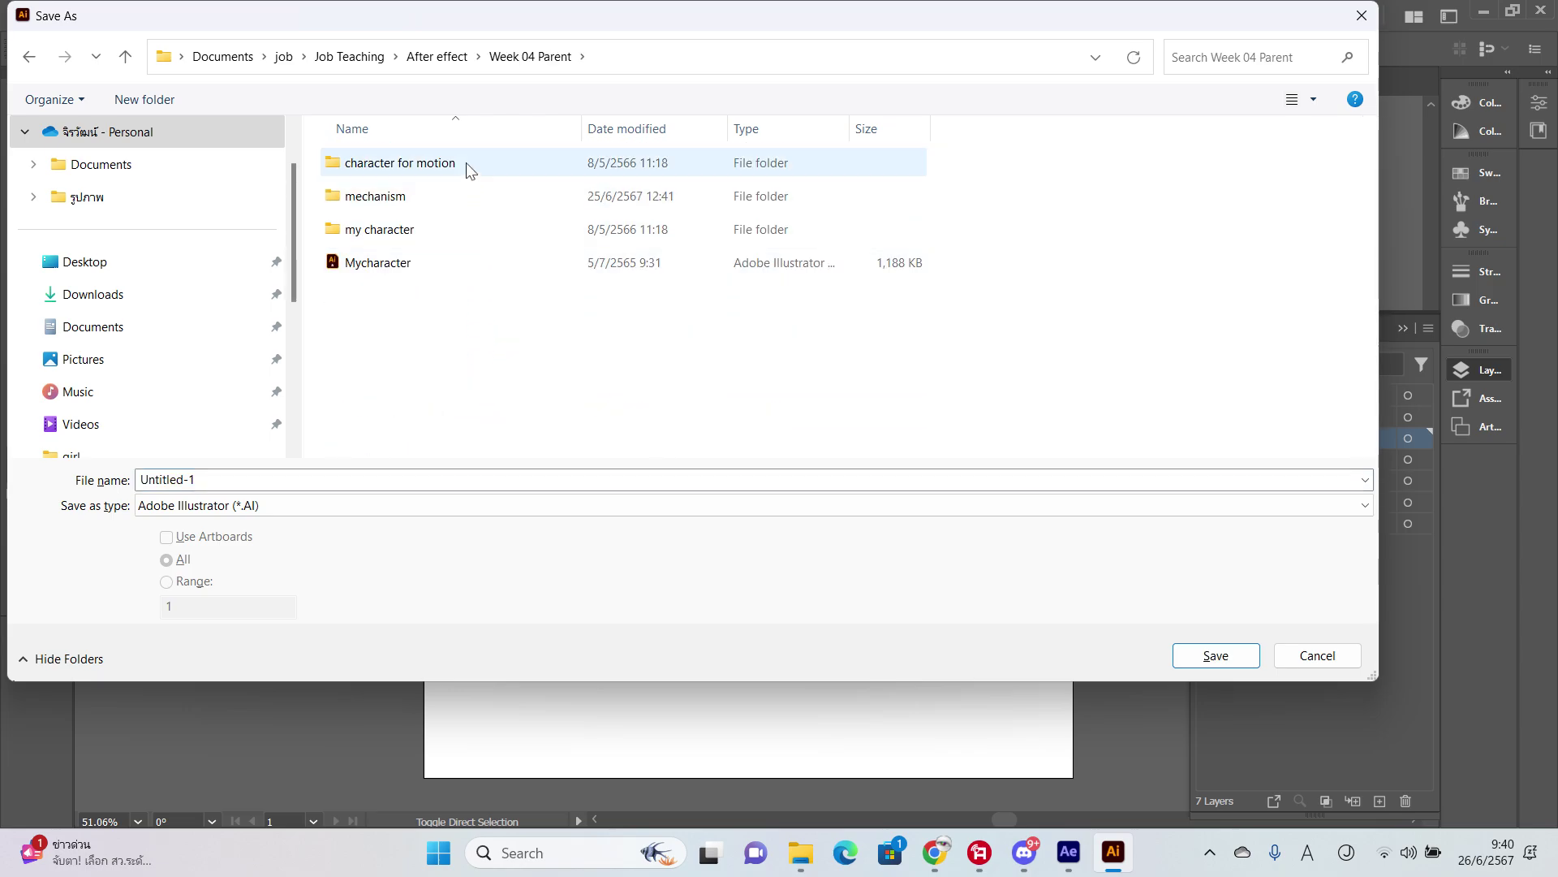
{"action": "double_click", "coordinate": [458, 197]}
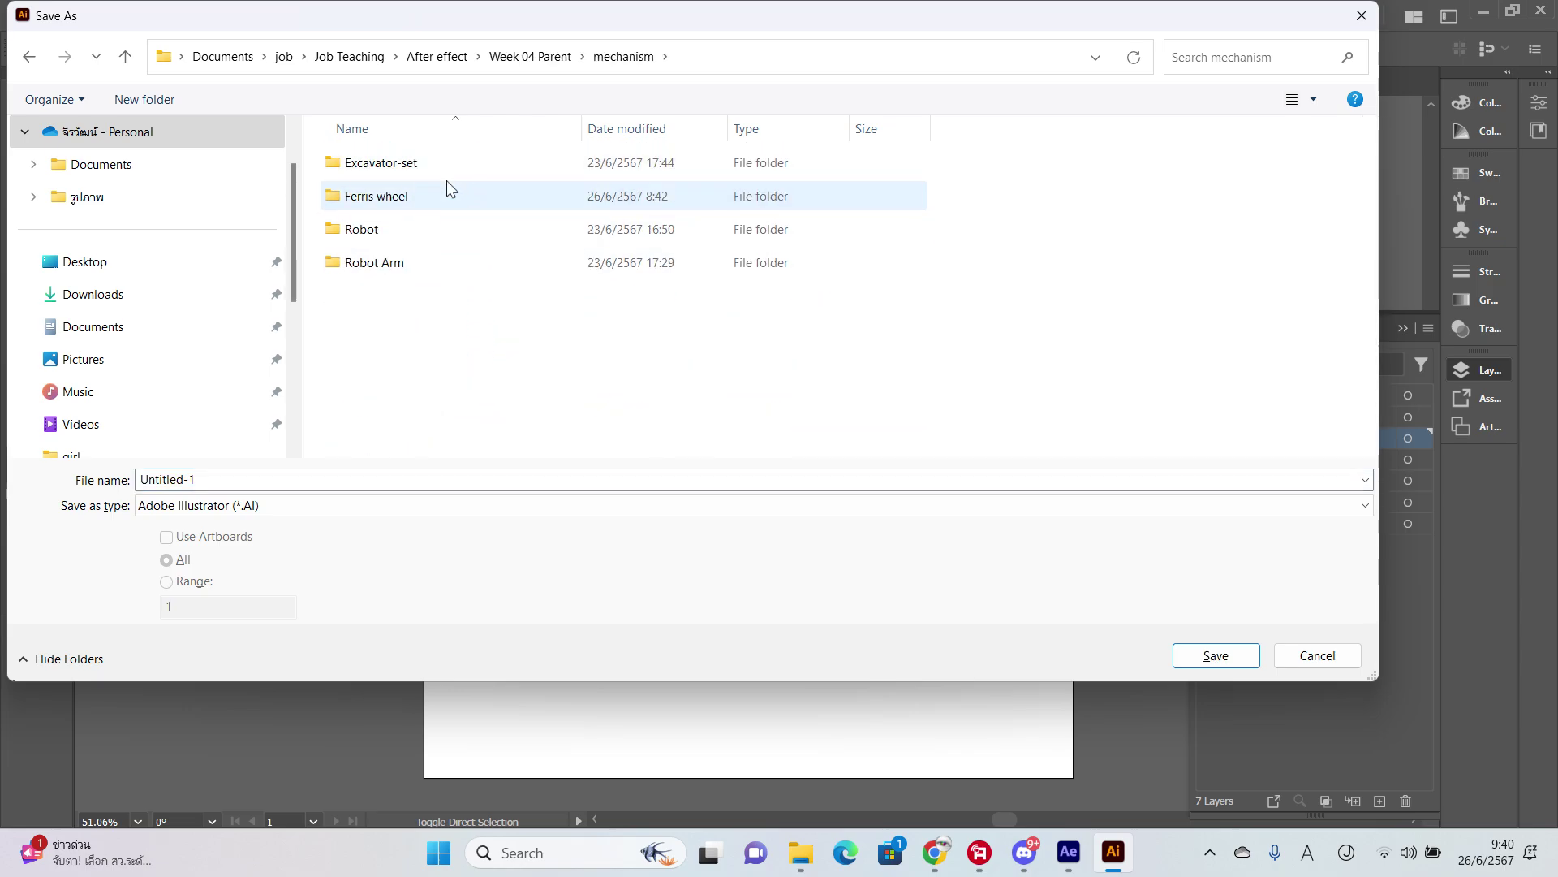
{"action": "left_click", "coordinate": [442, 166]}
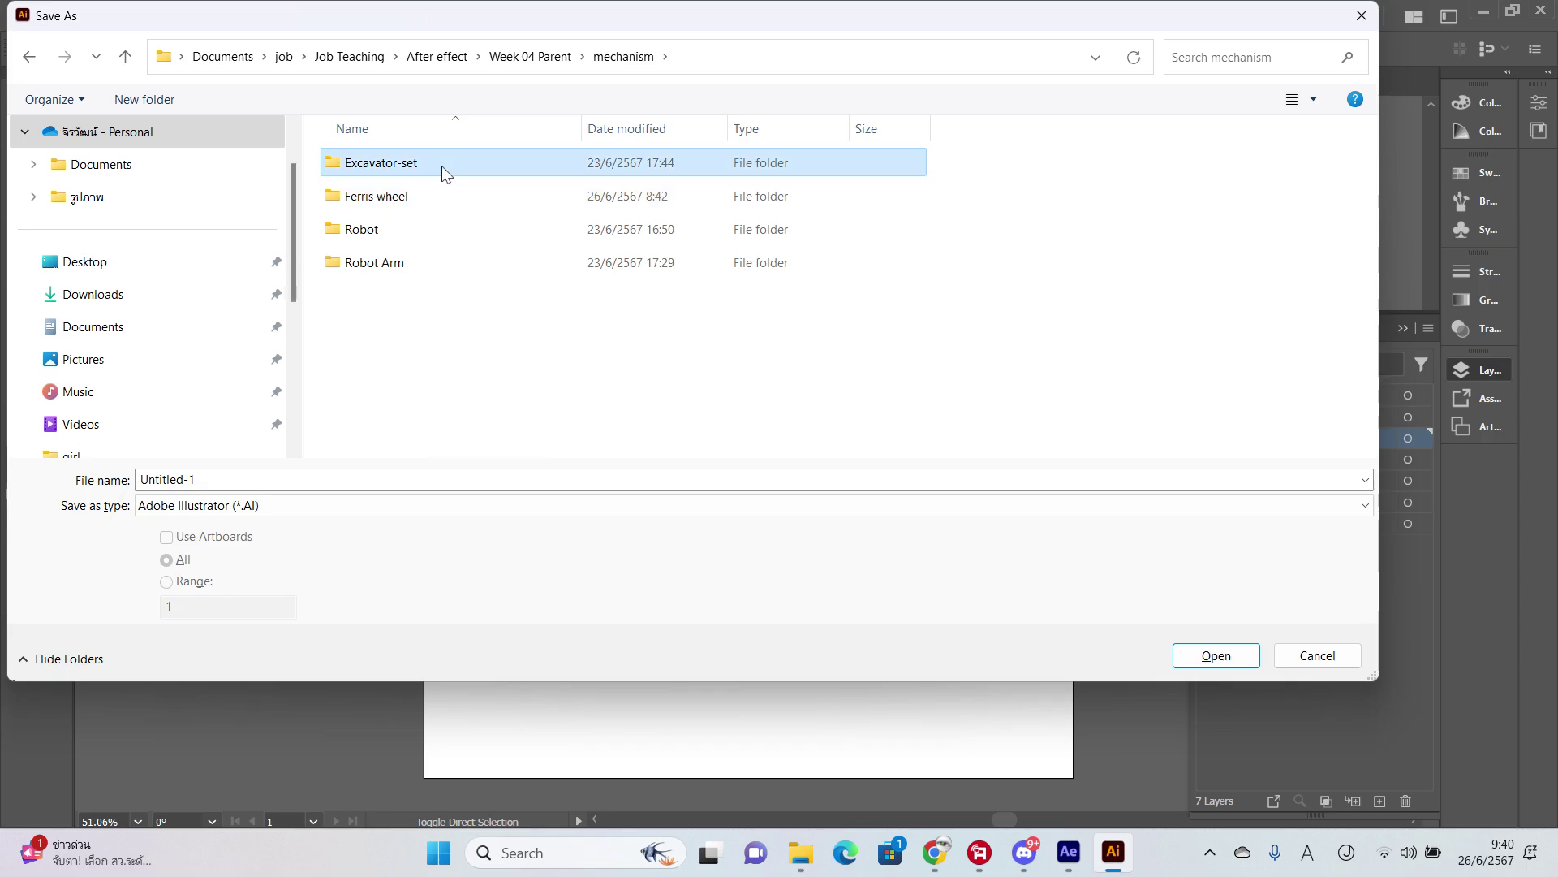
{"action": "double_click", "coordinate": [441, 165]}
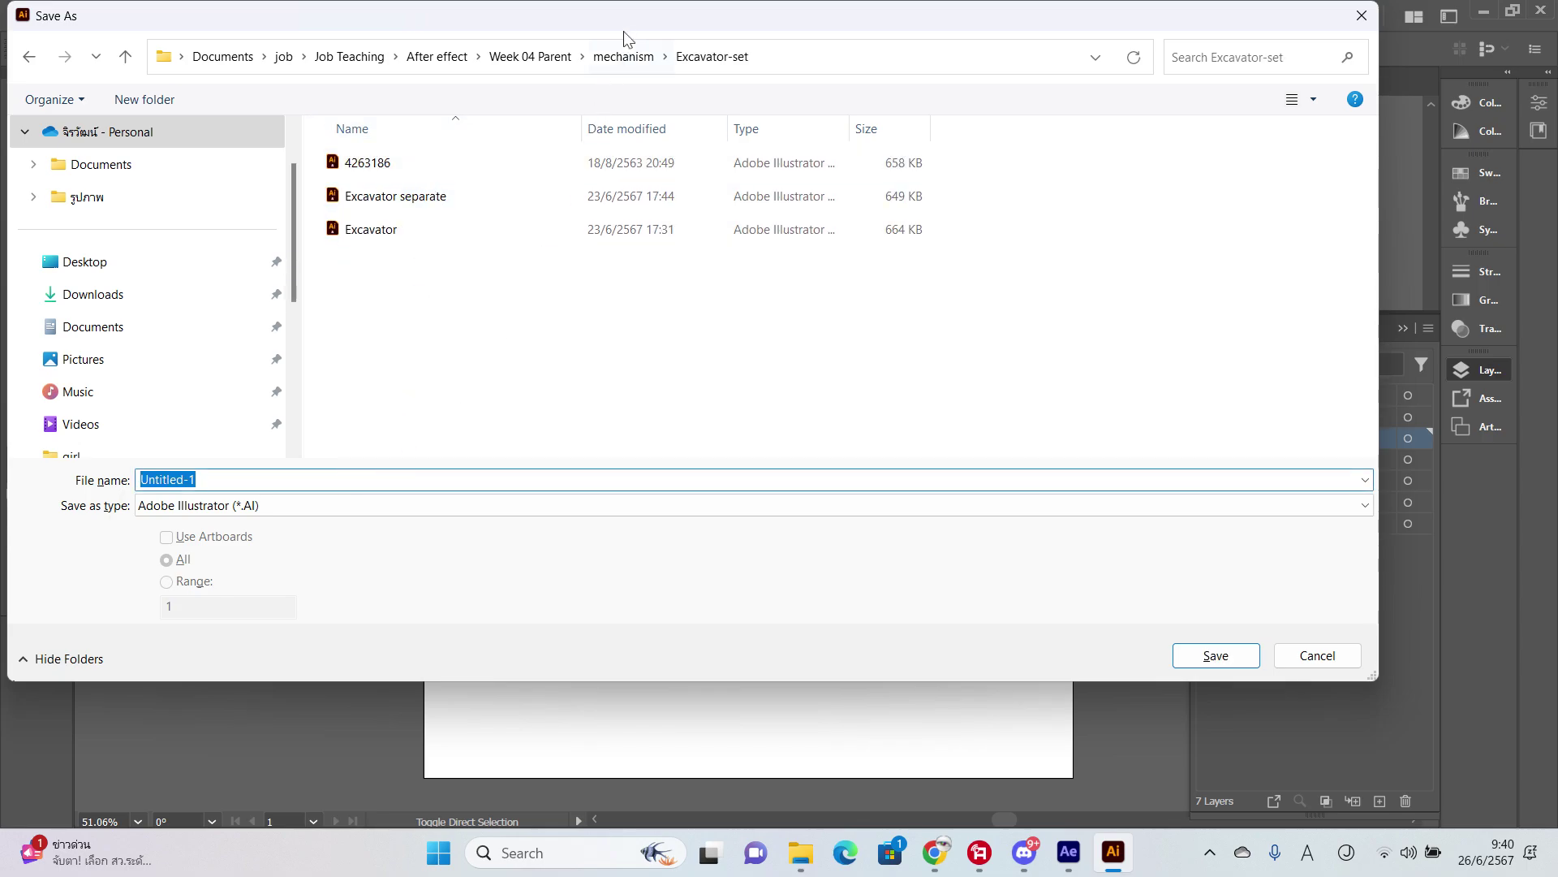
{"action": "left_click_drag", "start_coordinate": [625, 37], "coordinate": [711, 169]}
Step: Switch to Chrome, translate รถตักดิน from Thai to English in Google's translator, and copy the translation
{"action": "mouse_move", "coordinate": [935, 853]}
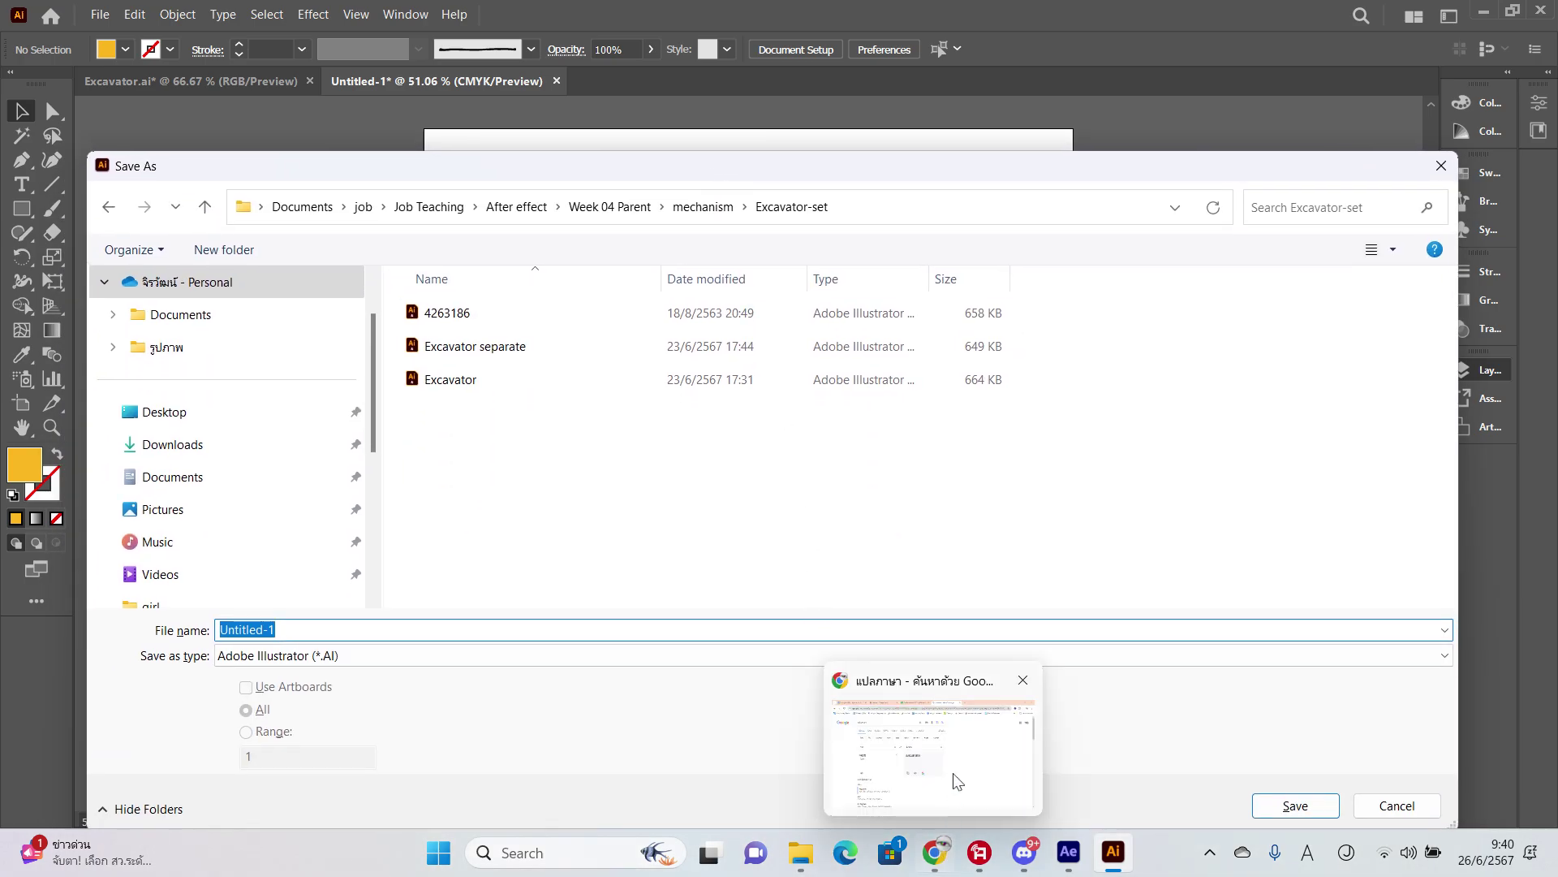
{"action": "left_click", "coordinate": [957, 781]}
{"action": "double_click", "coordinate": [297, 418]}
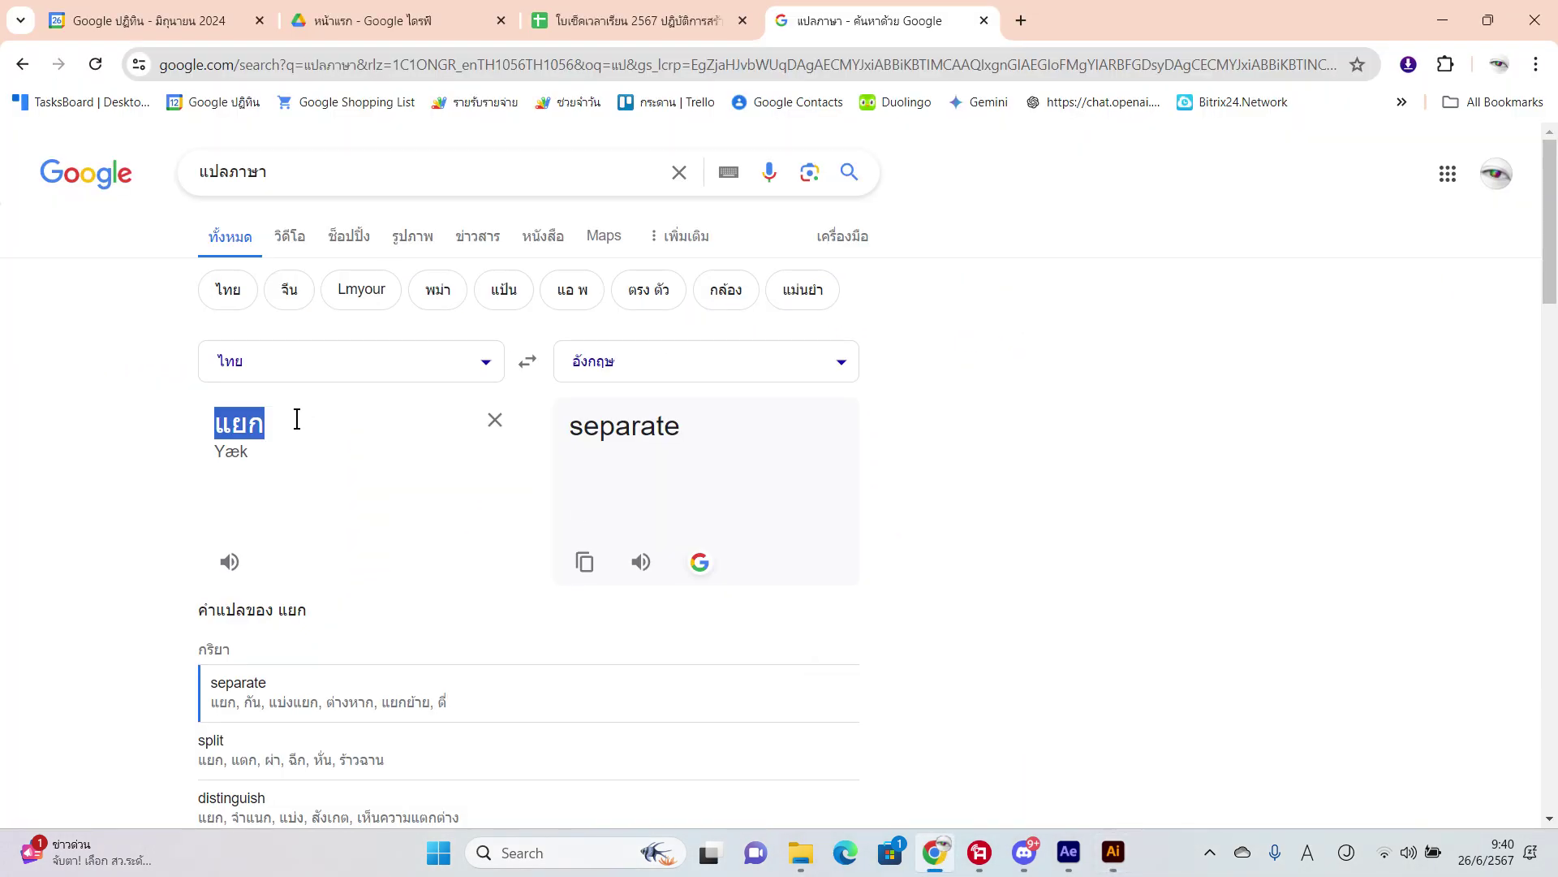
{"action": "type", "text": "it"}
{"action": "key", "text": "BackSpace"}
{"action": "key", "text": "BackSpace"}
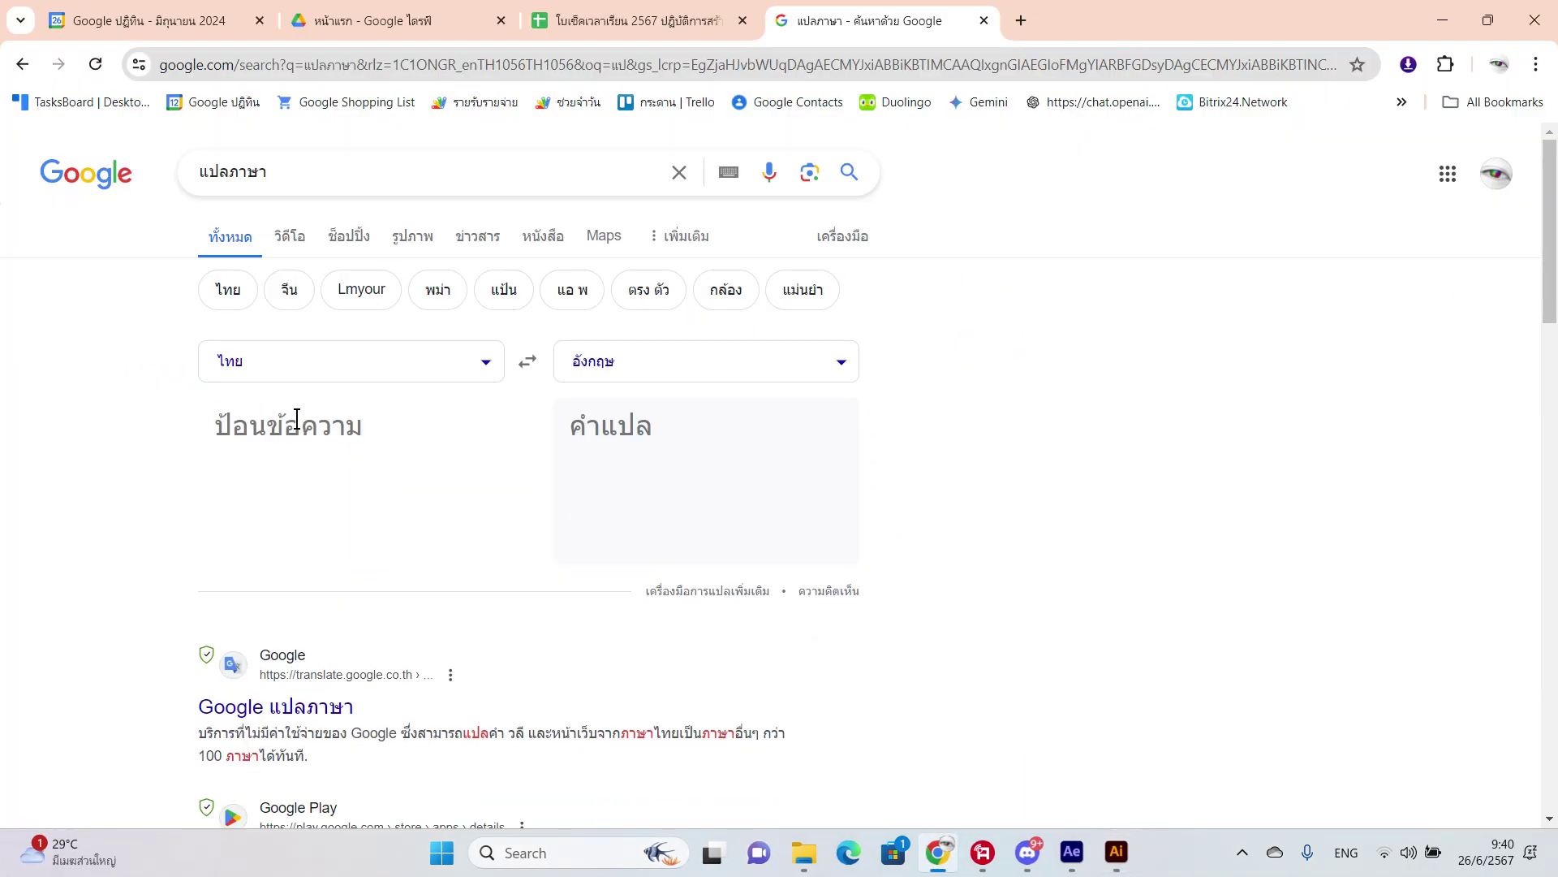
{"action": "key", "text": "grave"}
{"action": "type", "text": "รถ"}
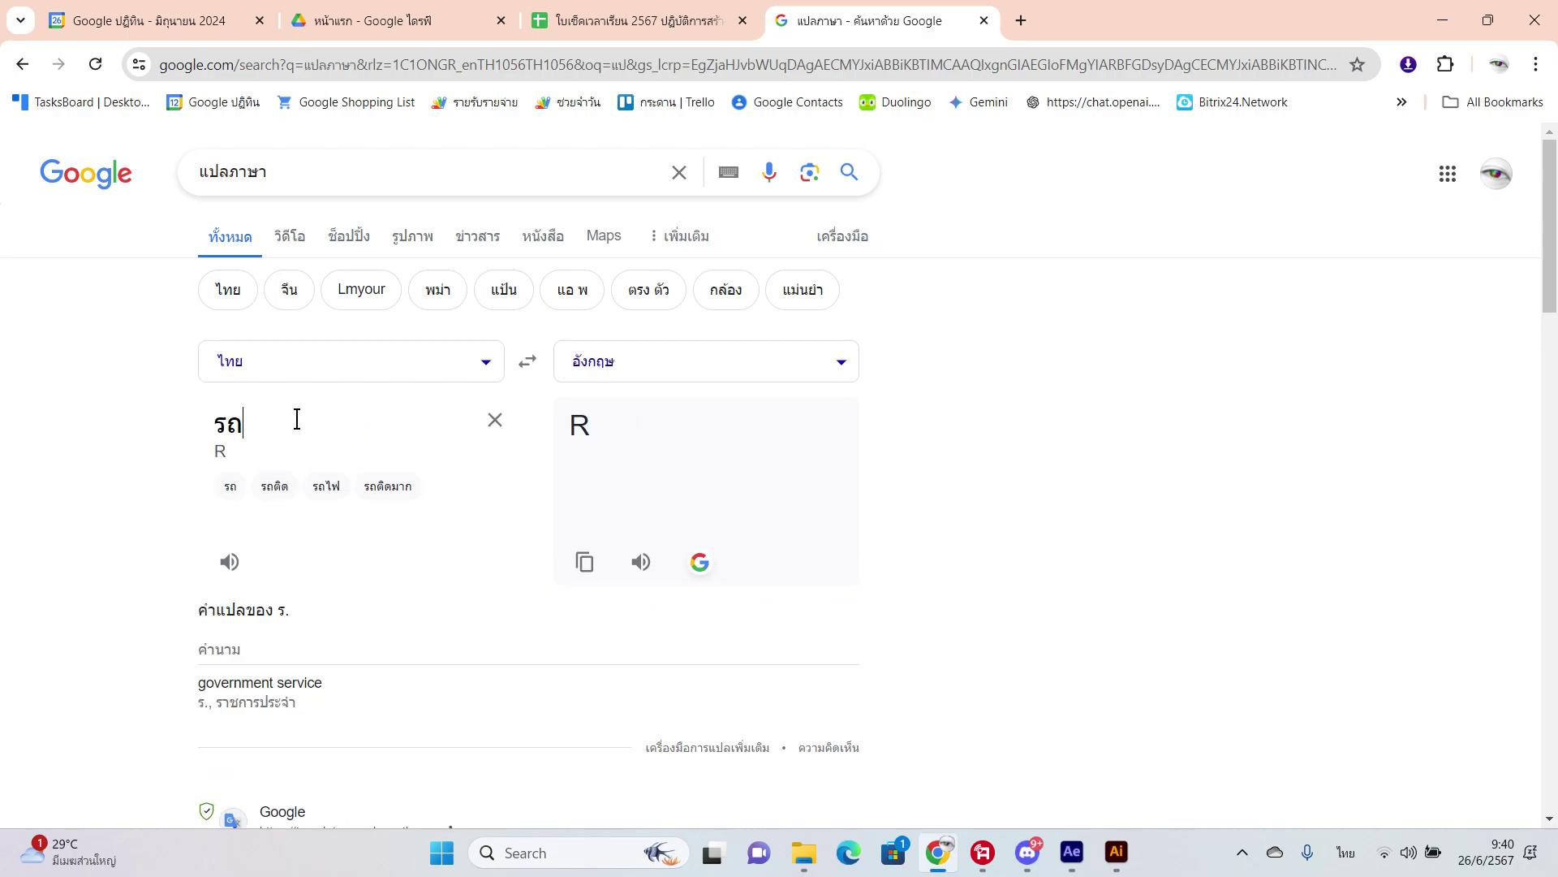
{"action": "type", "text": "ตักดิน"}
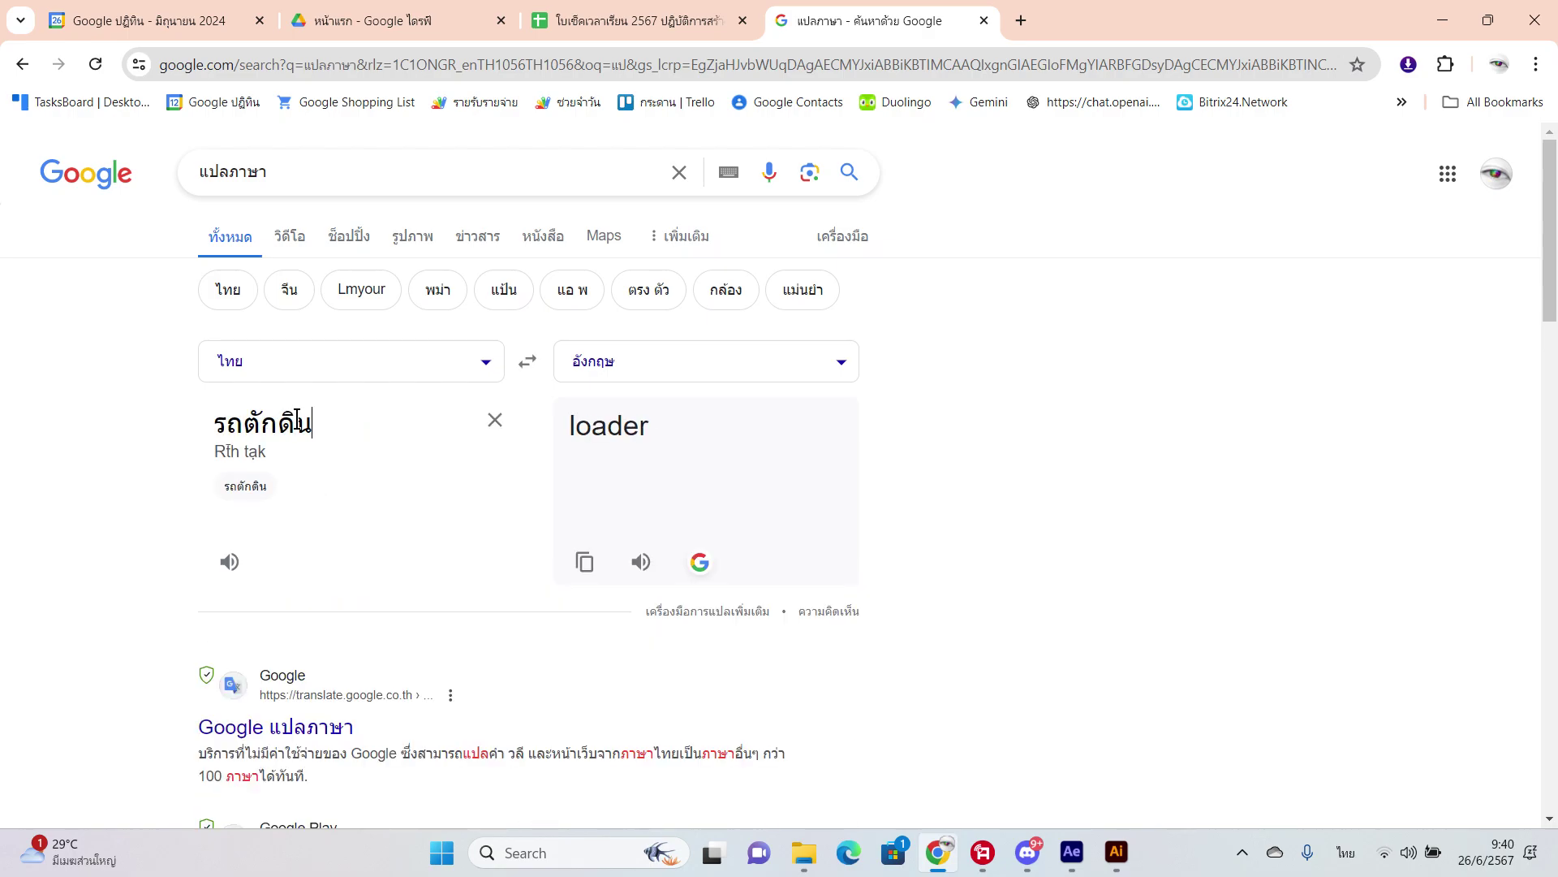
{"action": "left_click", "coordinate": [599, 568]}
Step: Return to Illustrator and save the document as Loader.ai in Illustrator 2020 format with the default options
{"action": "key", "text": "alt+Tab"}
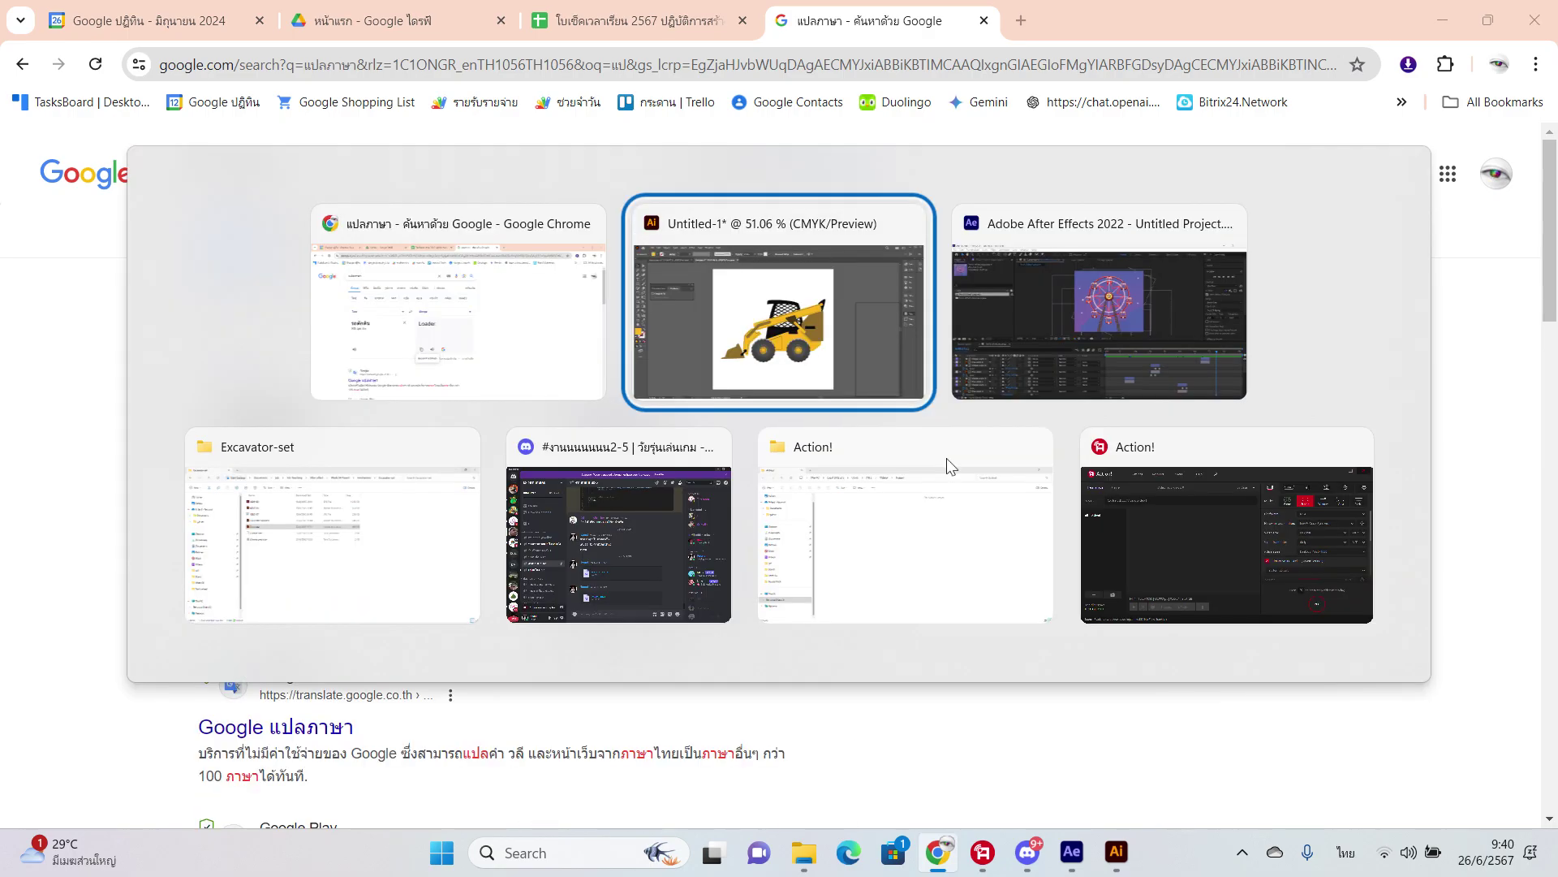
{"action": "key", "text": "ctrl+v"}
{"action": "key", "text": "Return"}
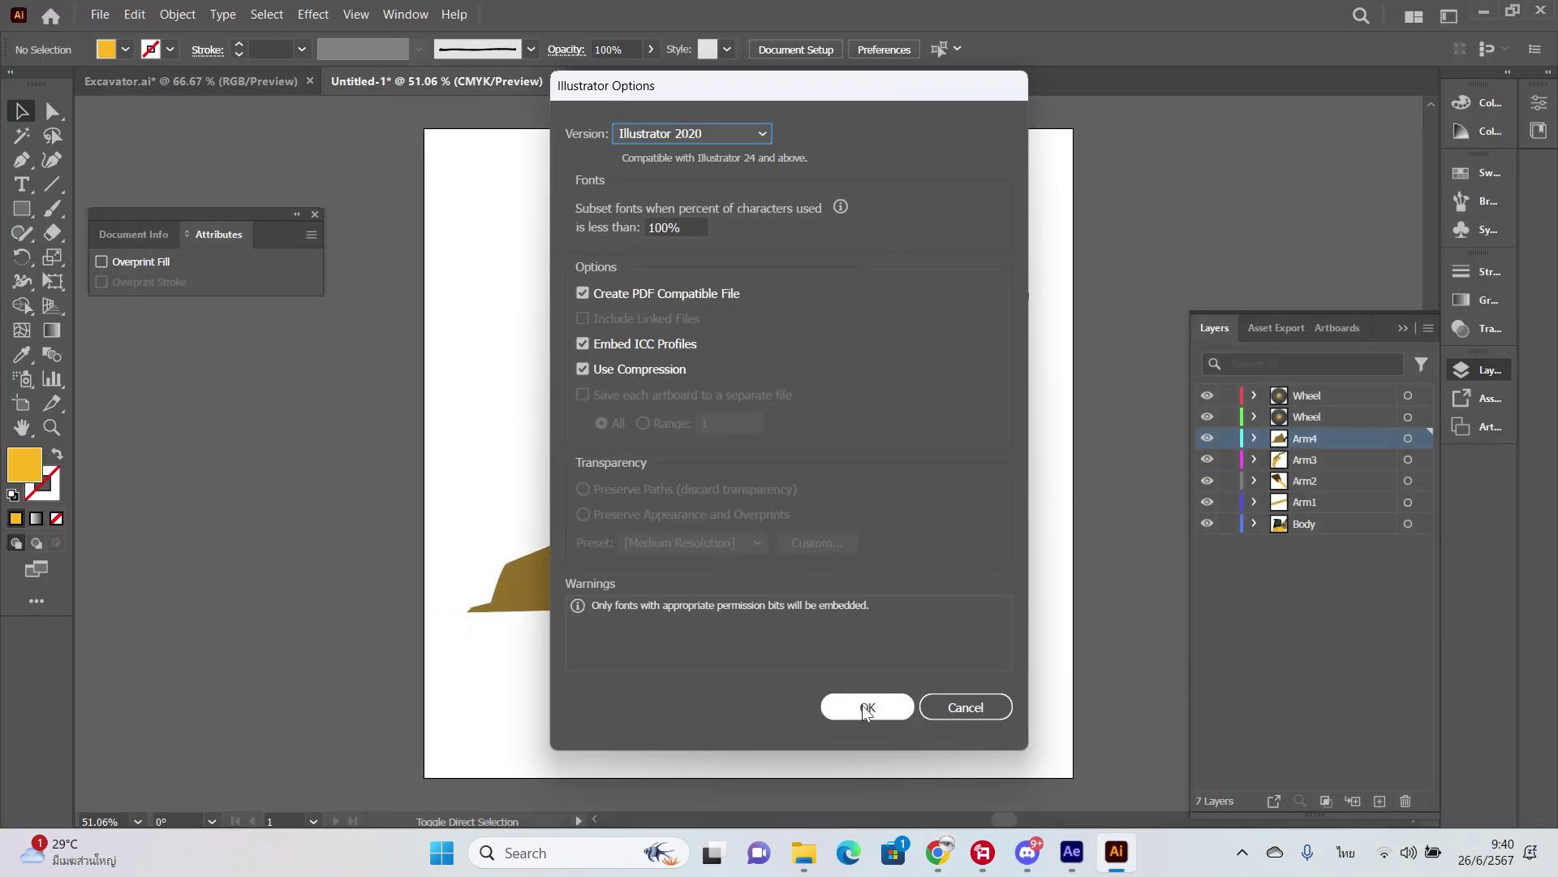
{"action": "left_click", "coordinate": [865, 706]}
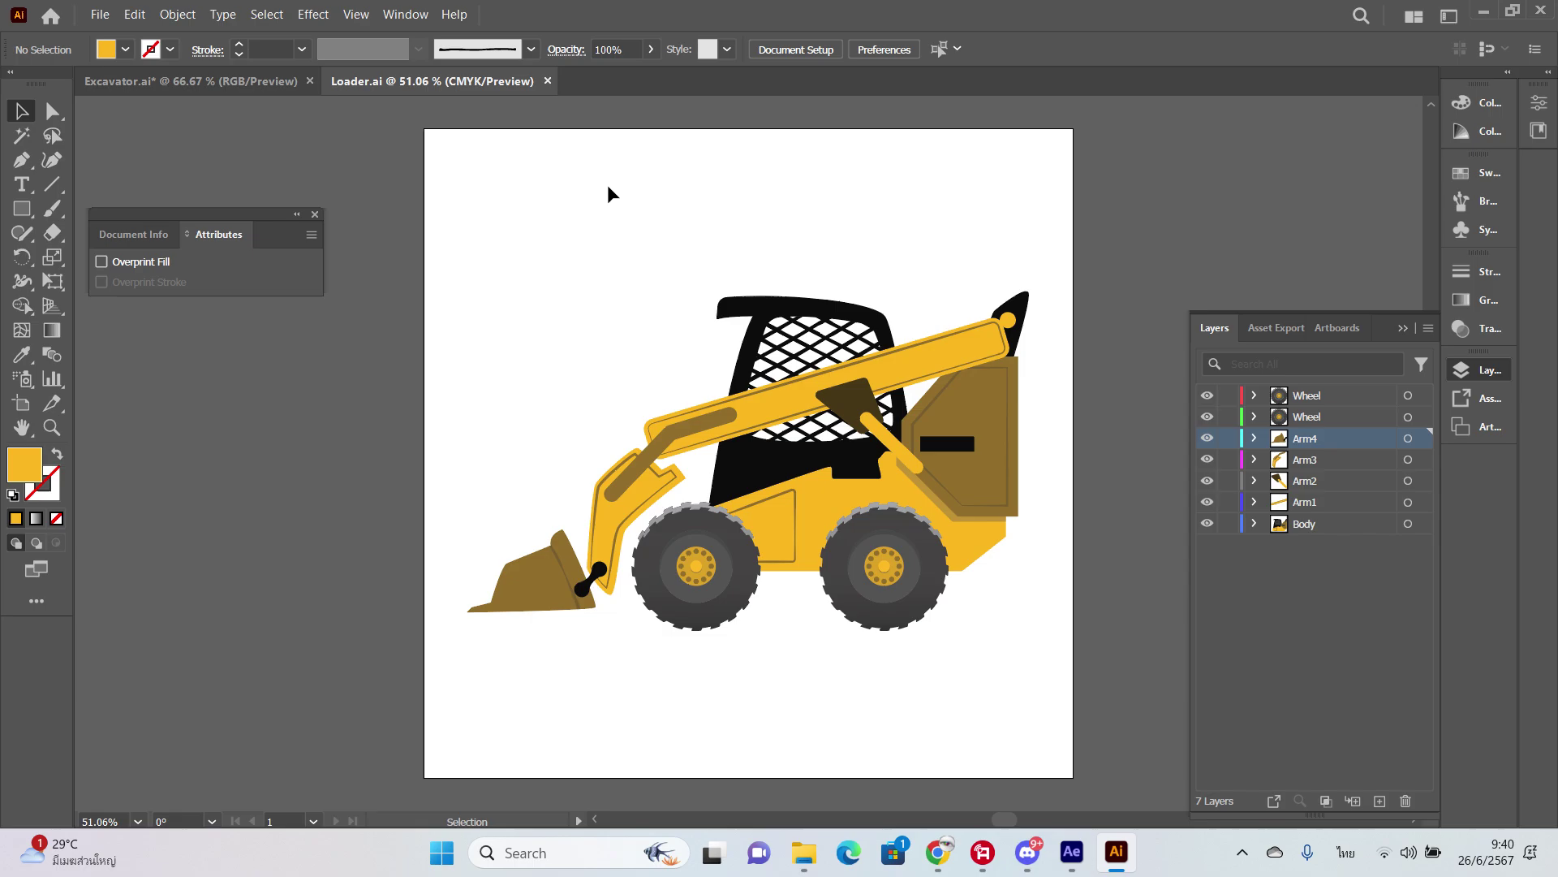
Step: Close the Loader.ai document and switch to After Effects
{"action": "left_click", "coordinate": [547, 80]}
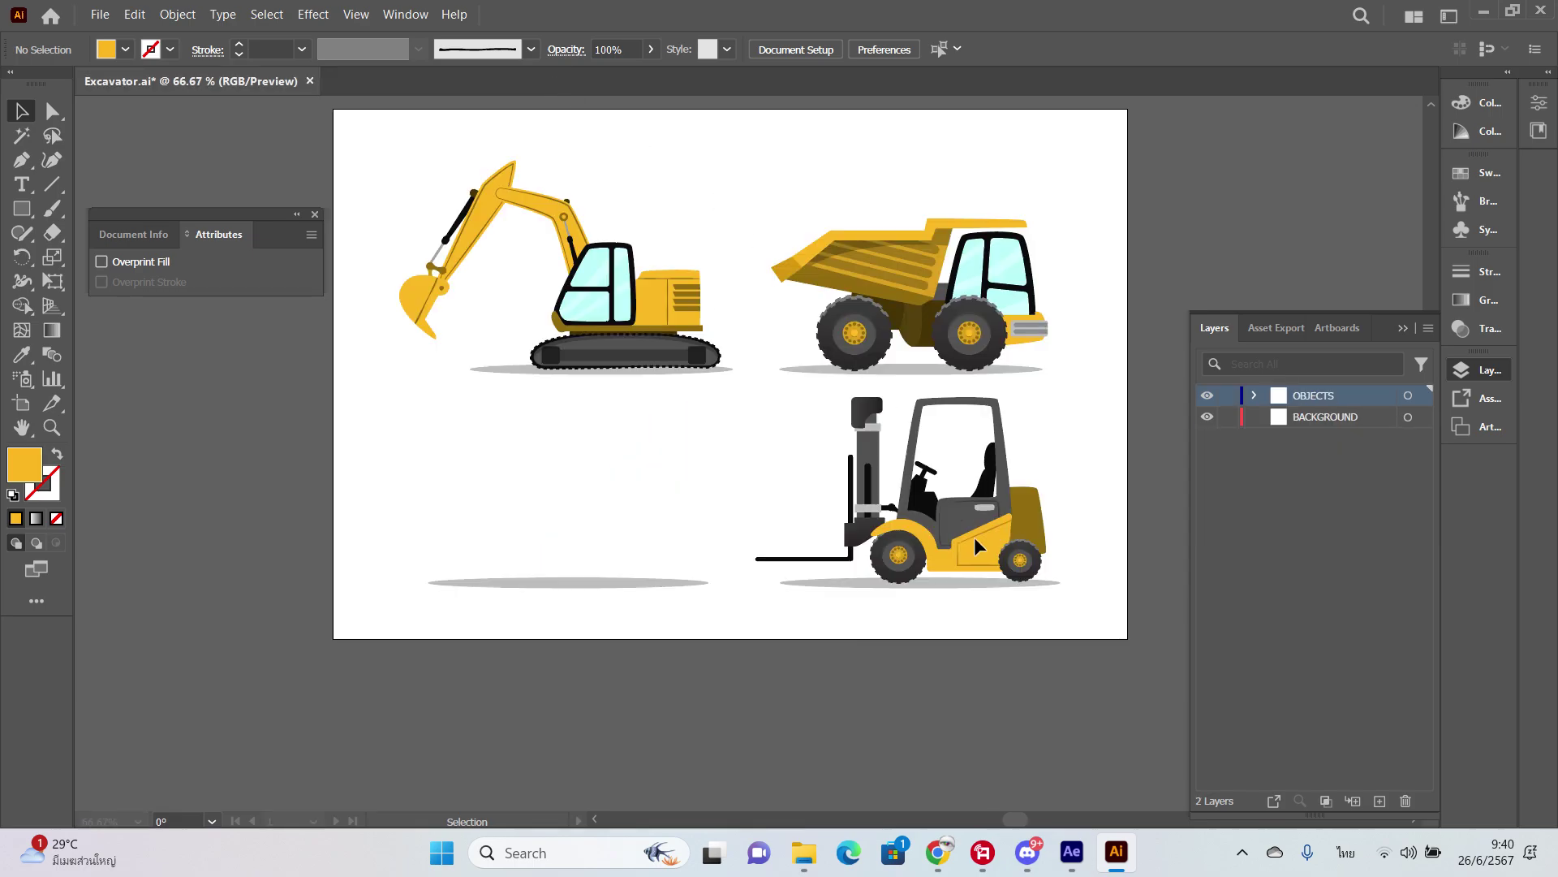
{"action": "left_click", "coordinate": [1071, 853]}
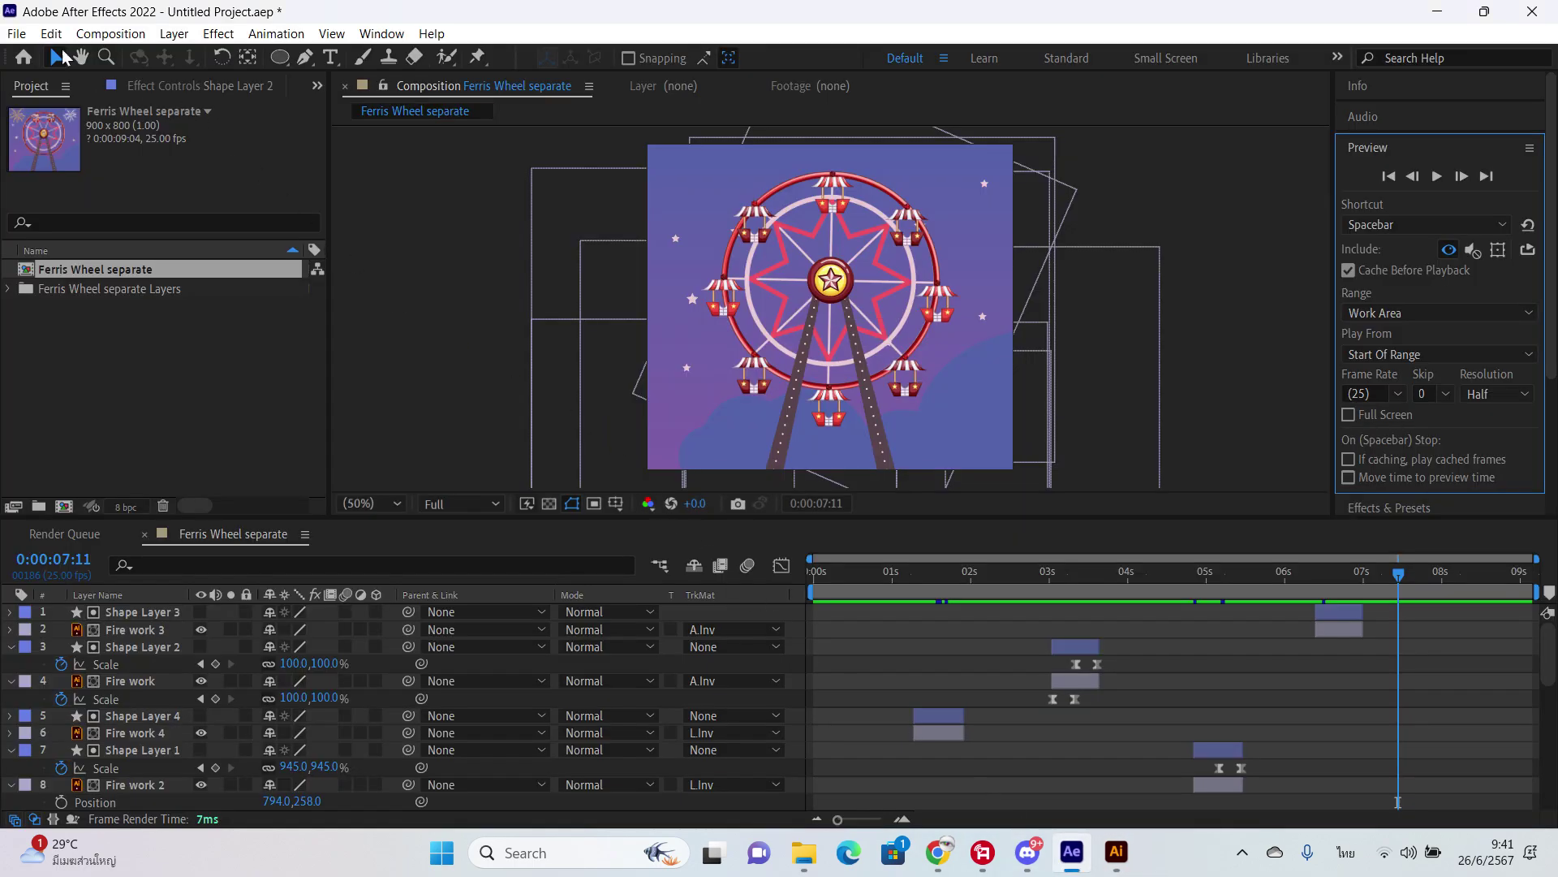
Step: Import Loader from the Excavator-set folder inside the mechanism folder as a Composition
{"action": "left_click", "coordinate": [17, 33]}
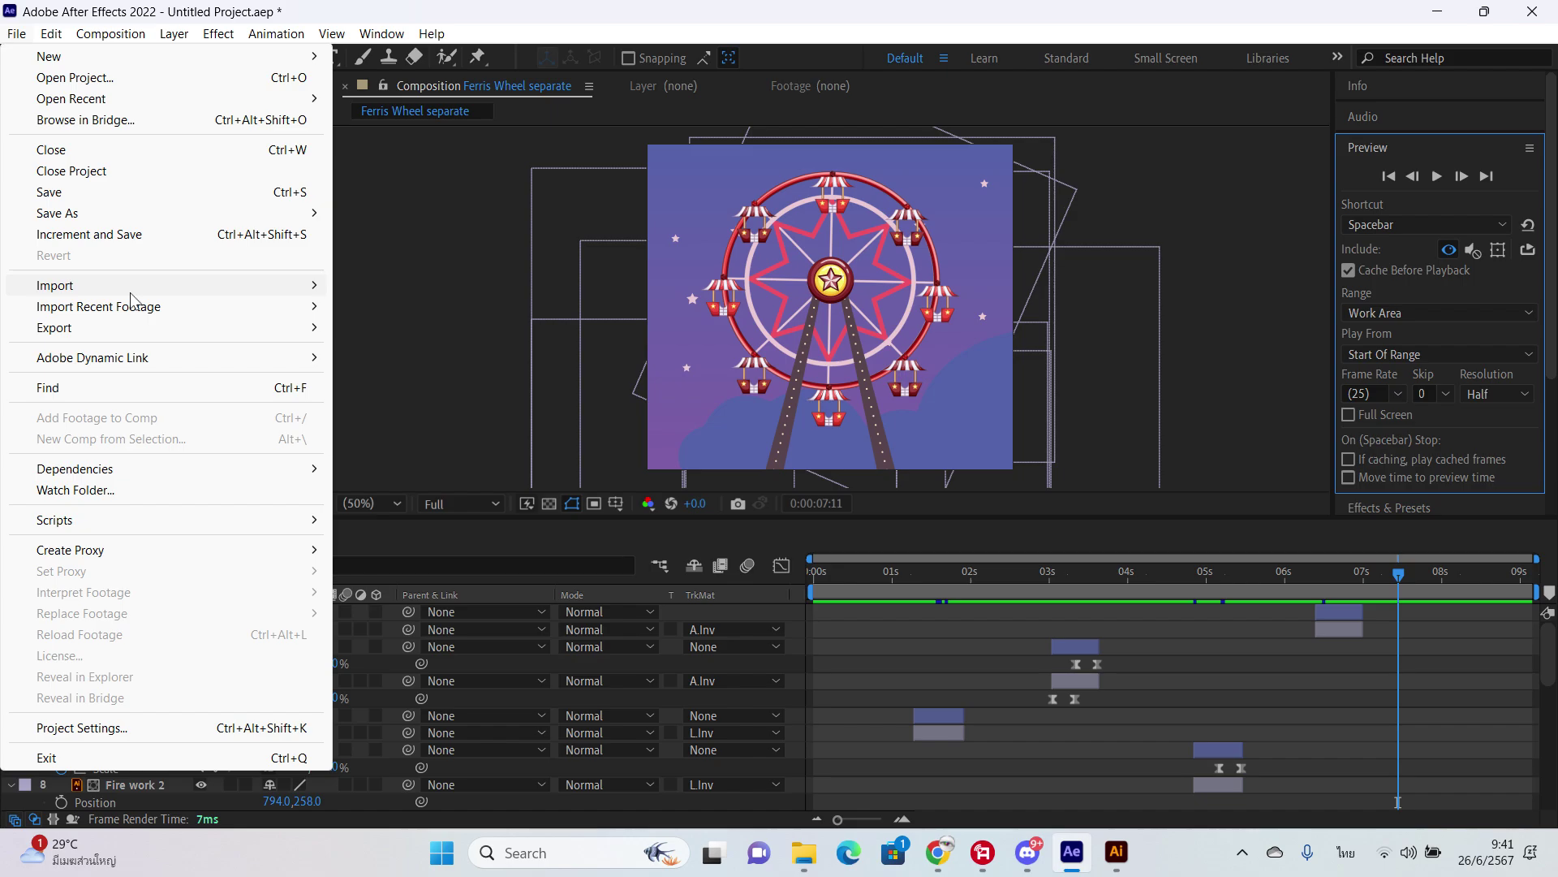
{"action": "mouse_move", "coordinate": [216, 291]}
{"action": "left_click", "coordinate": [393, 293]}
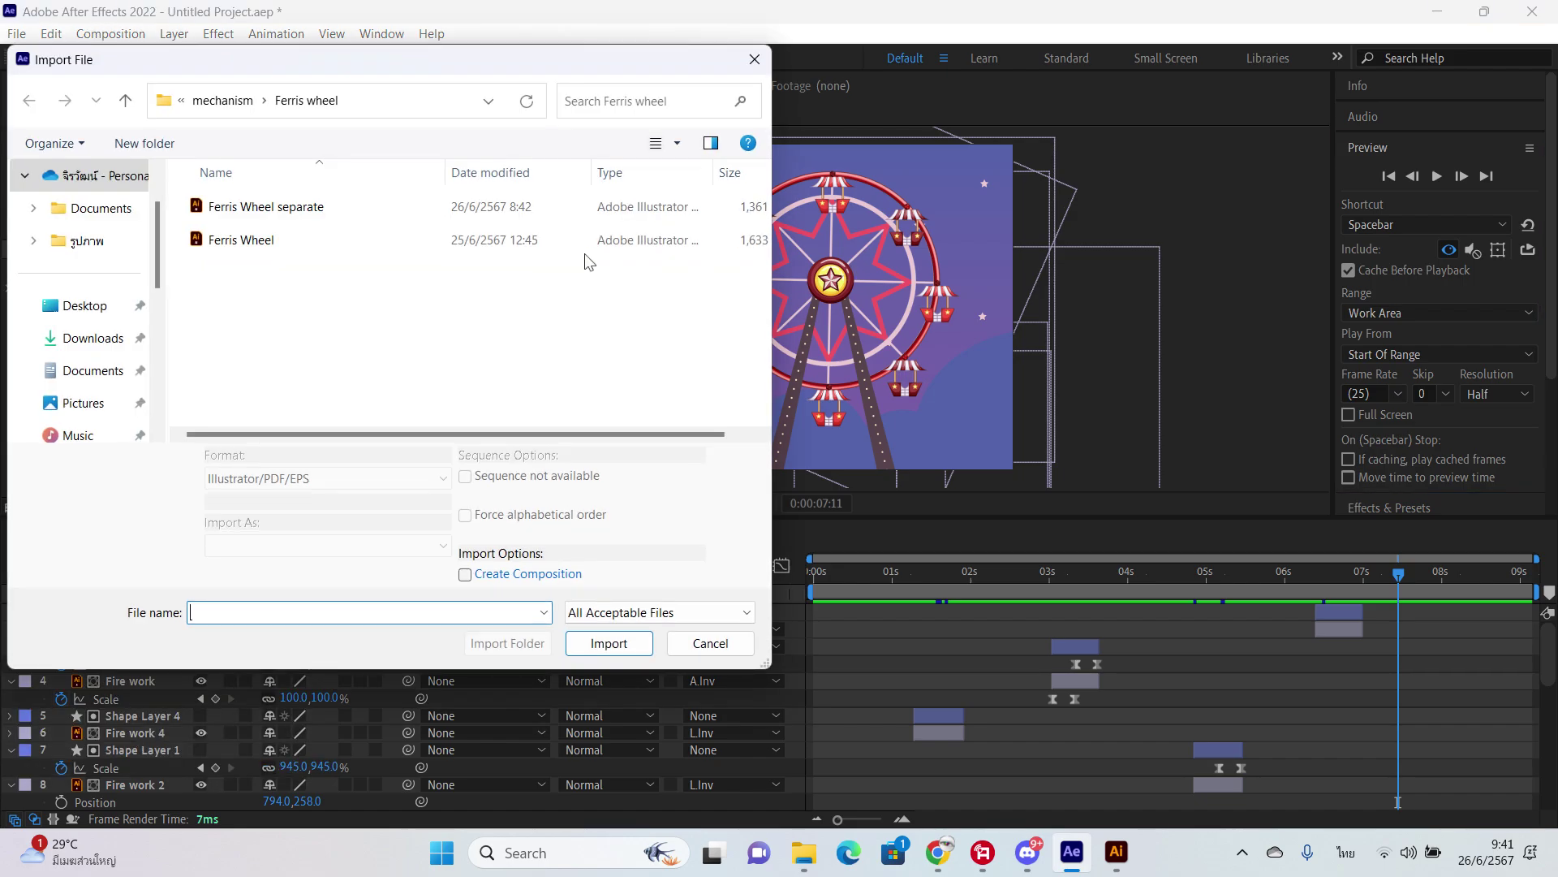
{"action": "left_click", "coordinate": [228, 102]}
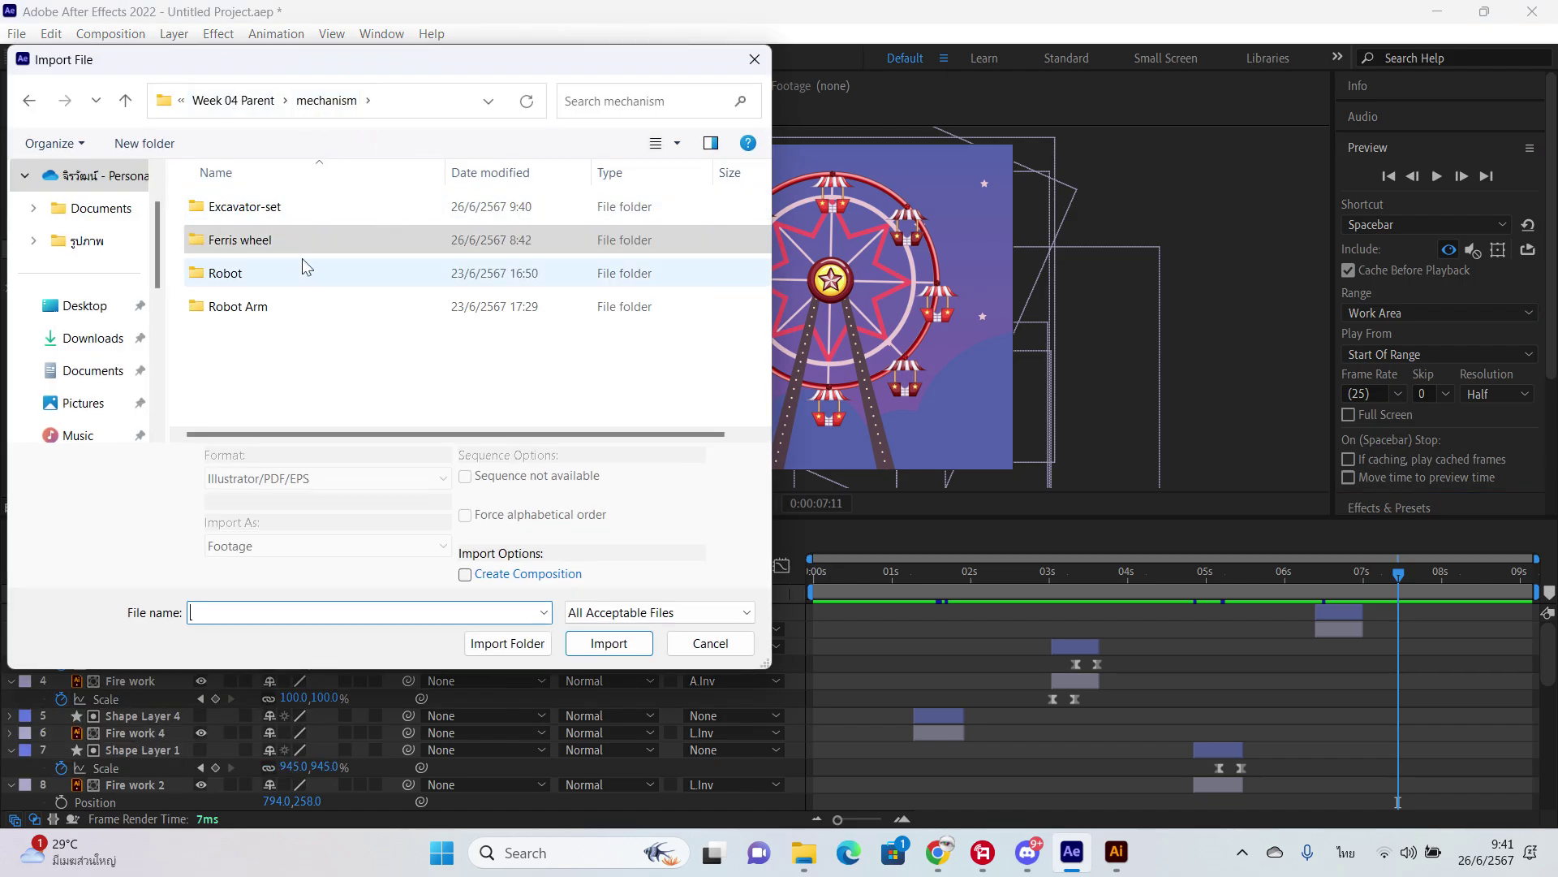
{"action": "double_click", "coordinate": [305, 208]}
{"action": "scroll", "coordinate": [289, 352], "scroll_direction": "down", "scroll_amount": 1}
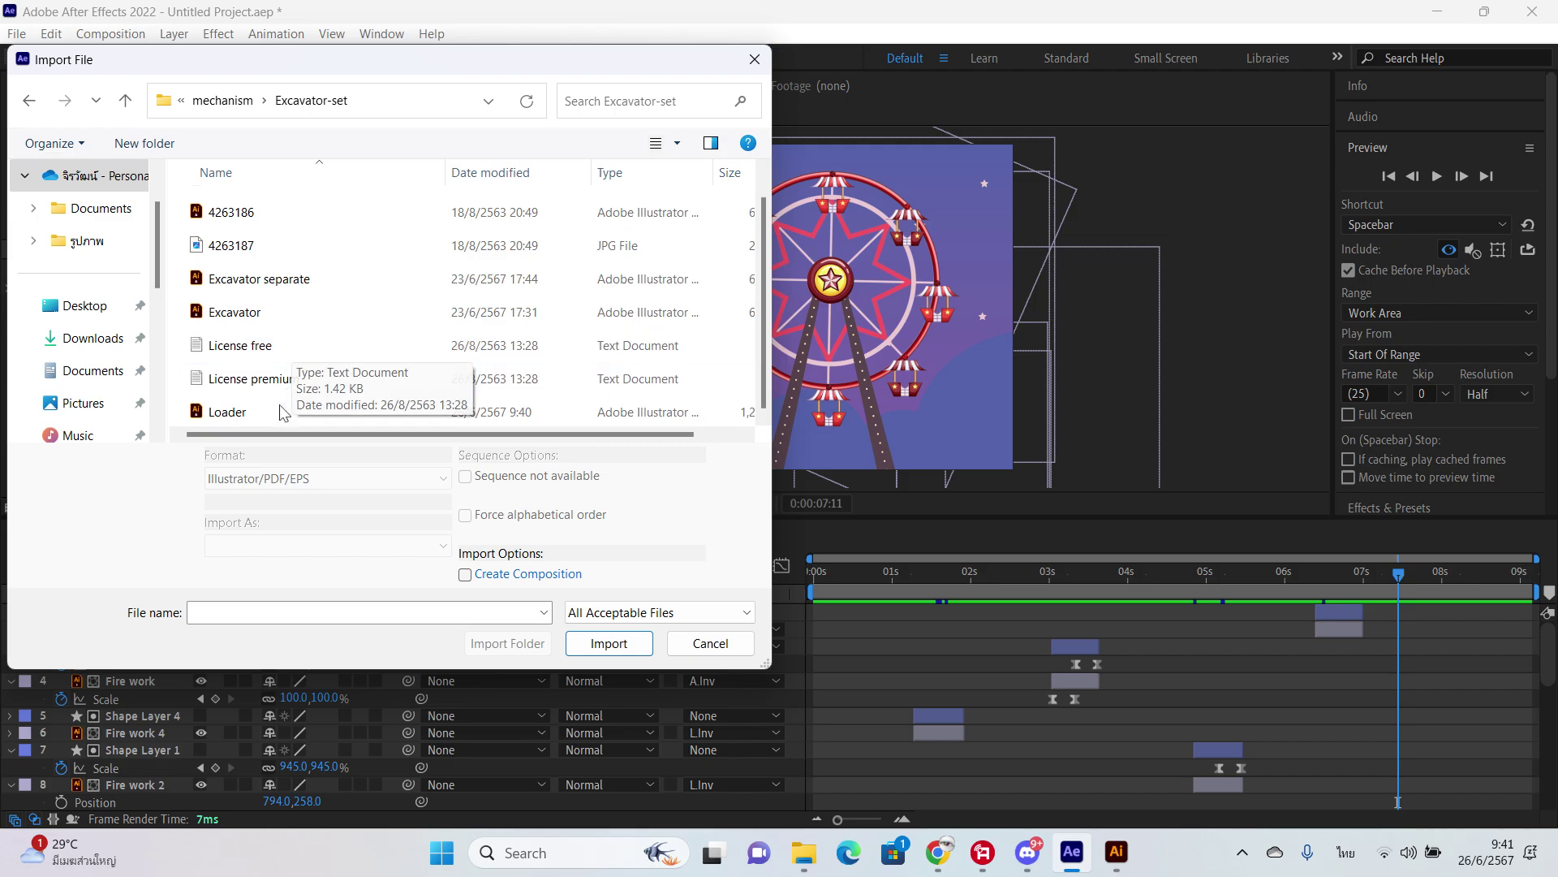
{"action": "left_click", "coordinate": [280, 412]}
{"action": "left_click", "coordinate": [429, 546]}
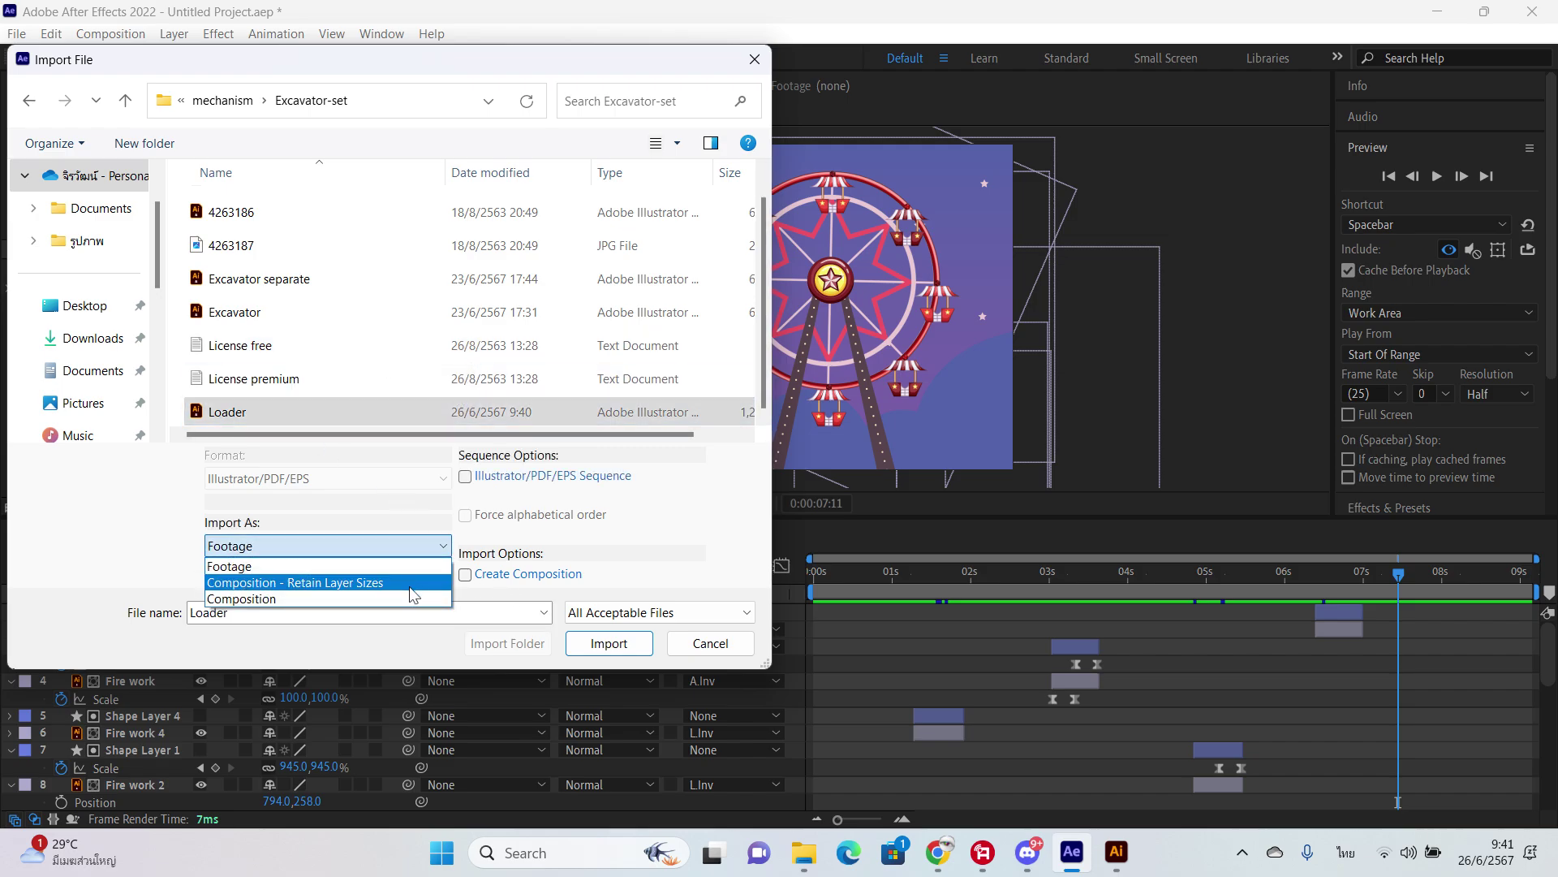
{"action": "left_click", "coordinate": [409, 596]}
{"action": "left_click", "coordinate": [608, 643]}
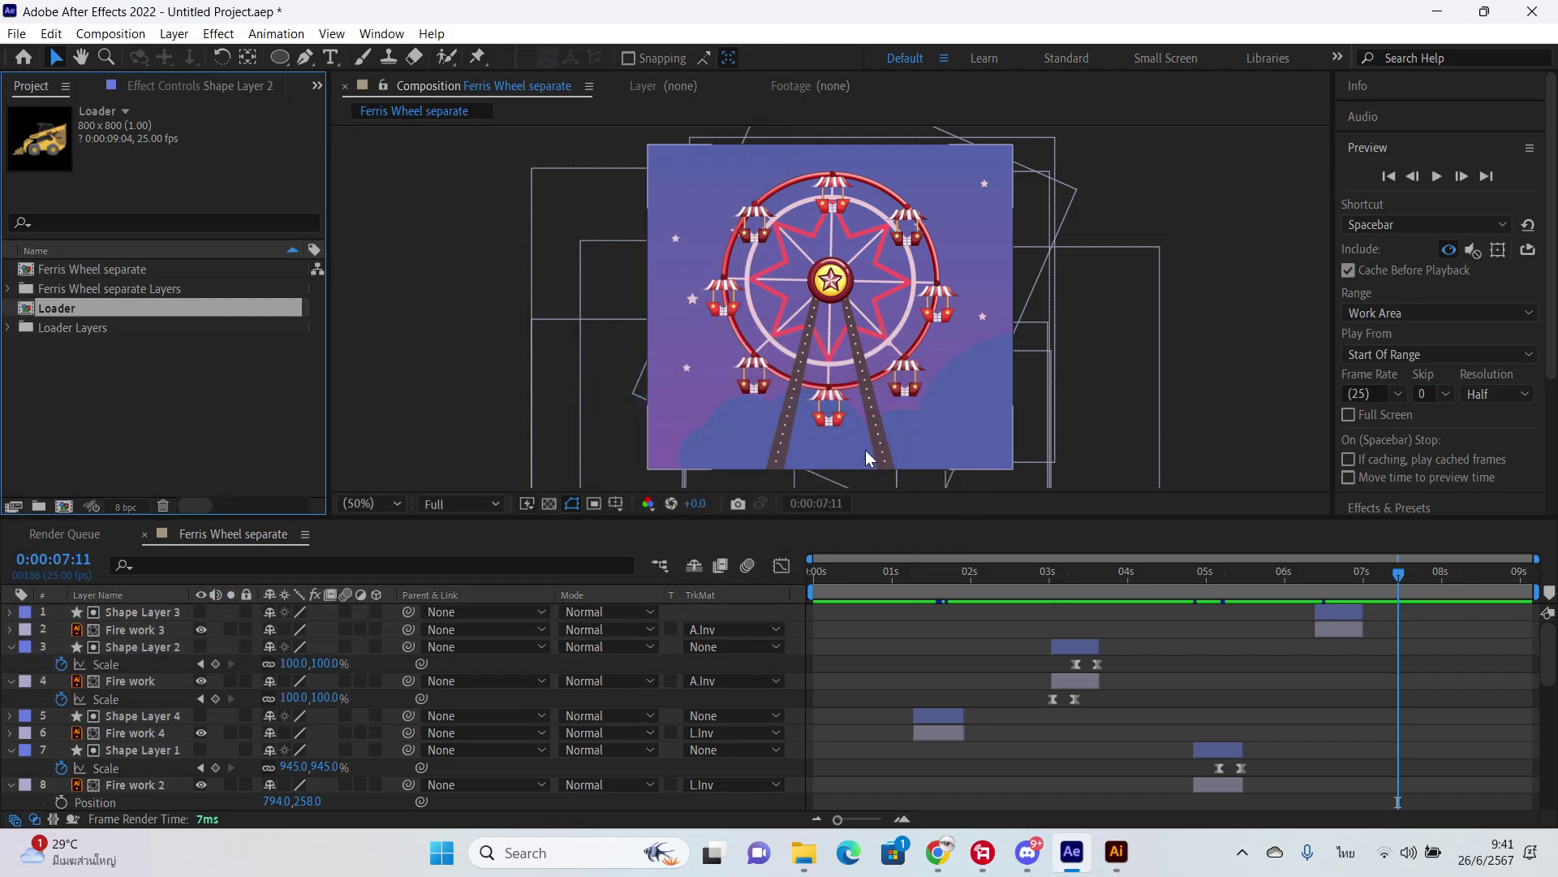
Step: Open the Loader composition and set its background color to white (FFFFFF)
{"action": "left_click", "coordinate": [156, 370]}
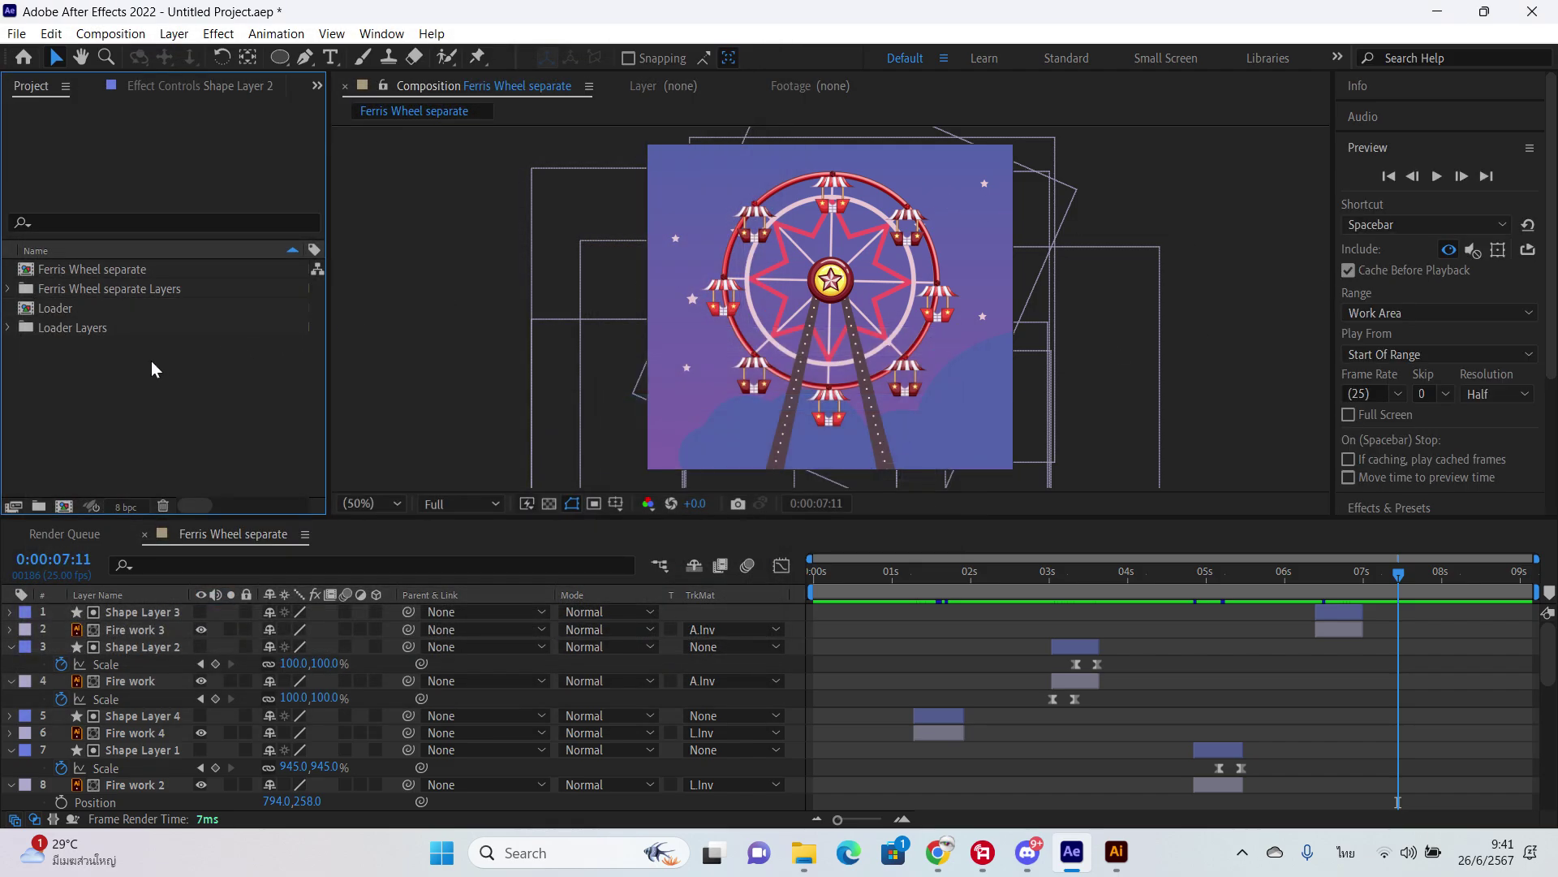
{"action": "double_click", "coordinate": [72, 314]}
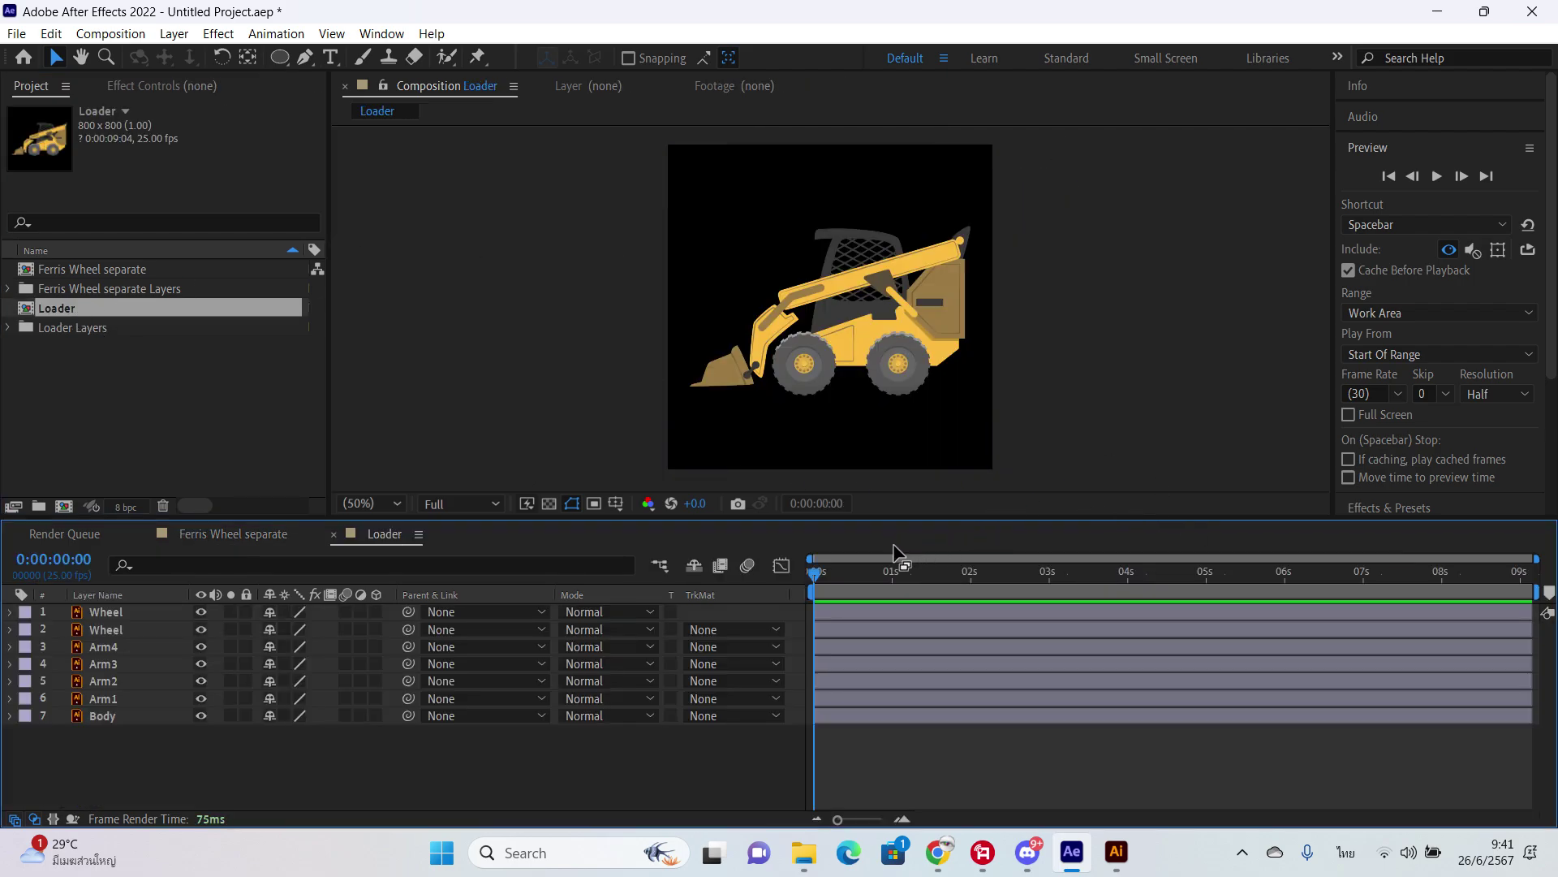
{"action": "key", "text": "ctrl+k"}
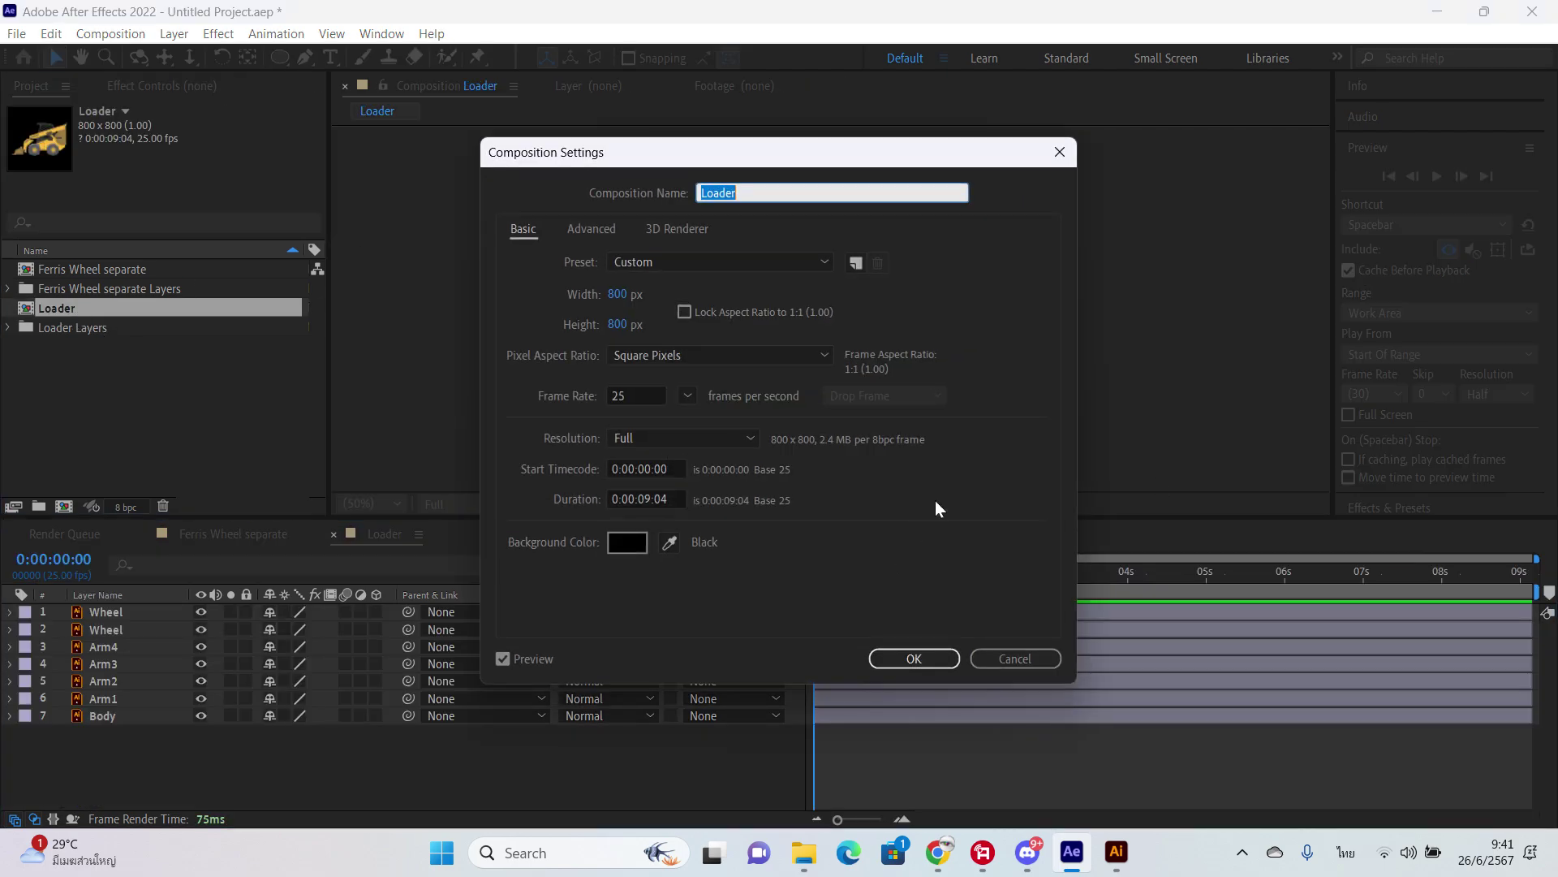
{"action": "left_click", "coordinate": [624, 542]}
{"action": "left_click", "coordinate": [536, 297]}
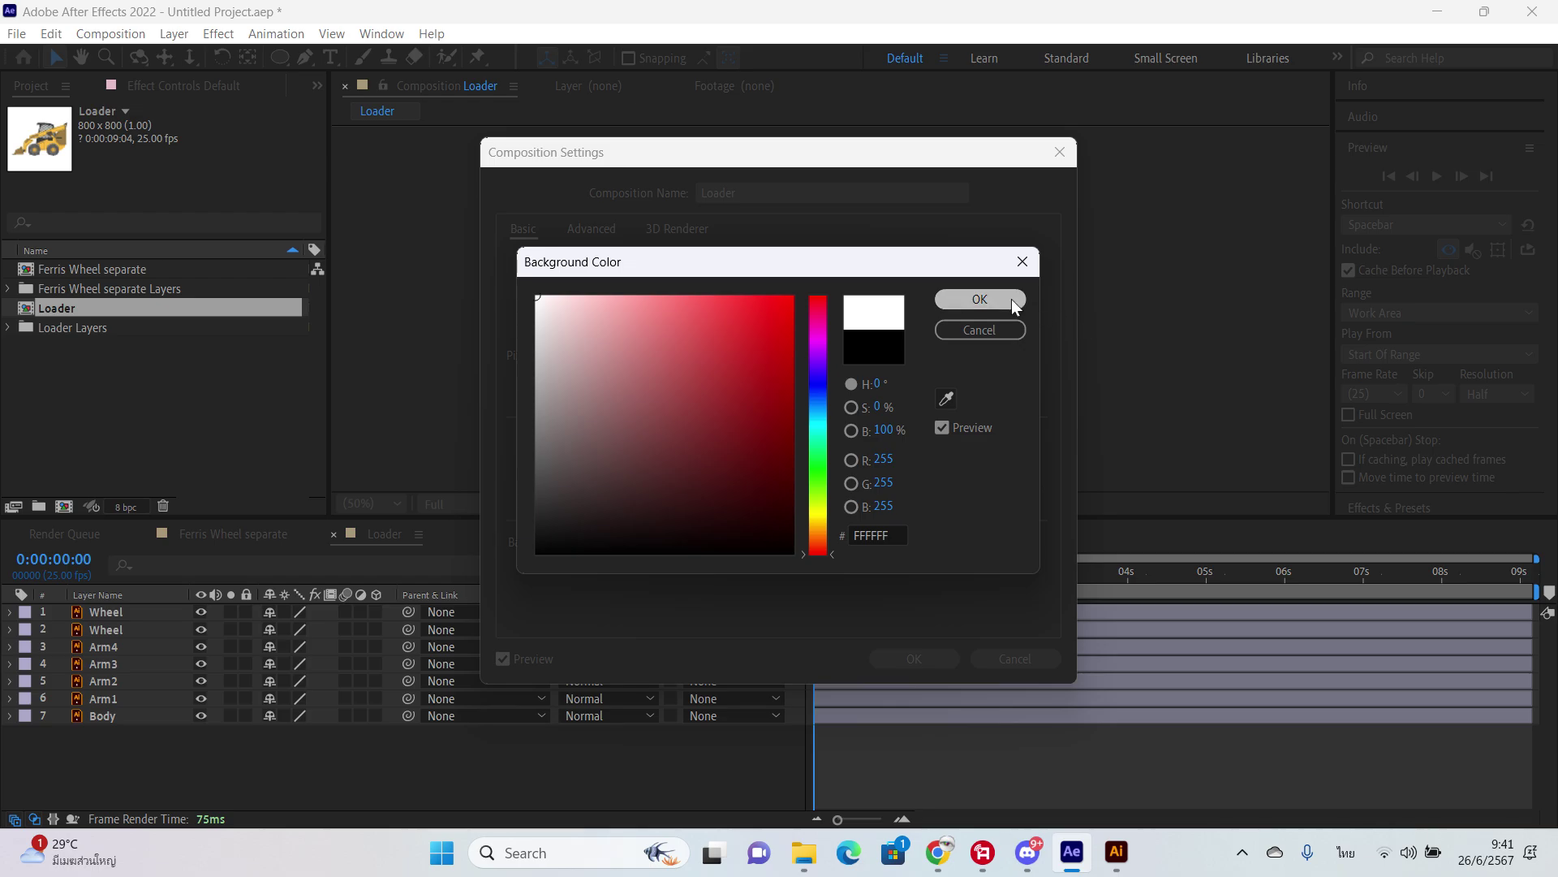
{"action": "left_click", "coordinate": [980, 299]}
{"action": "left_click", "coordinate": [916, 656]}
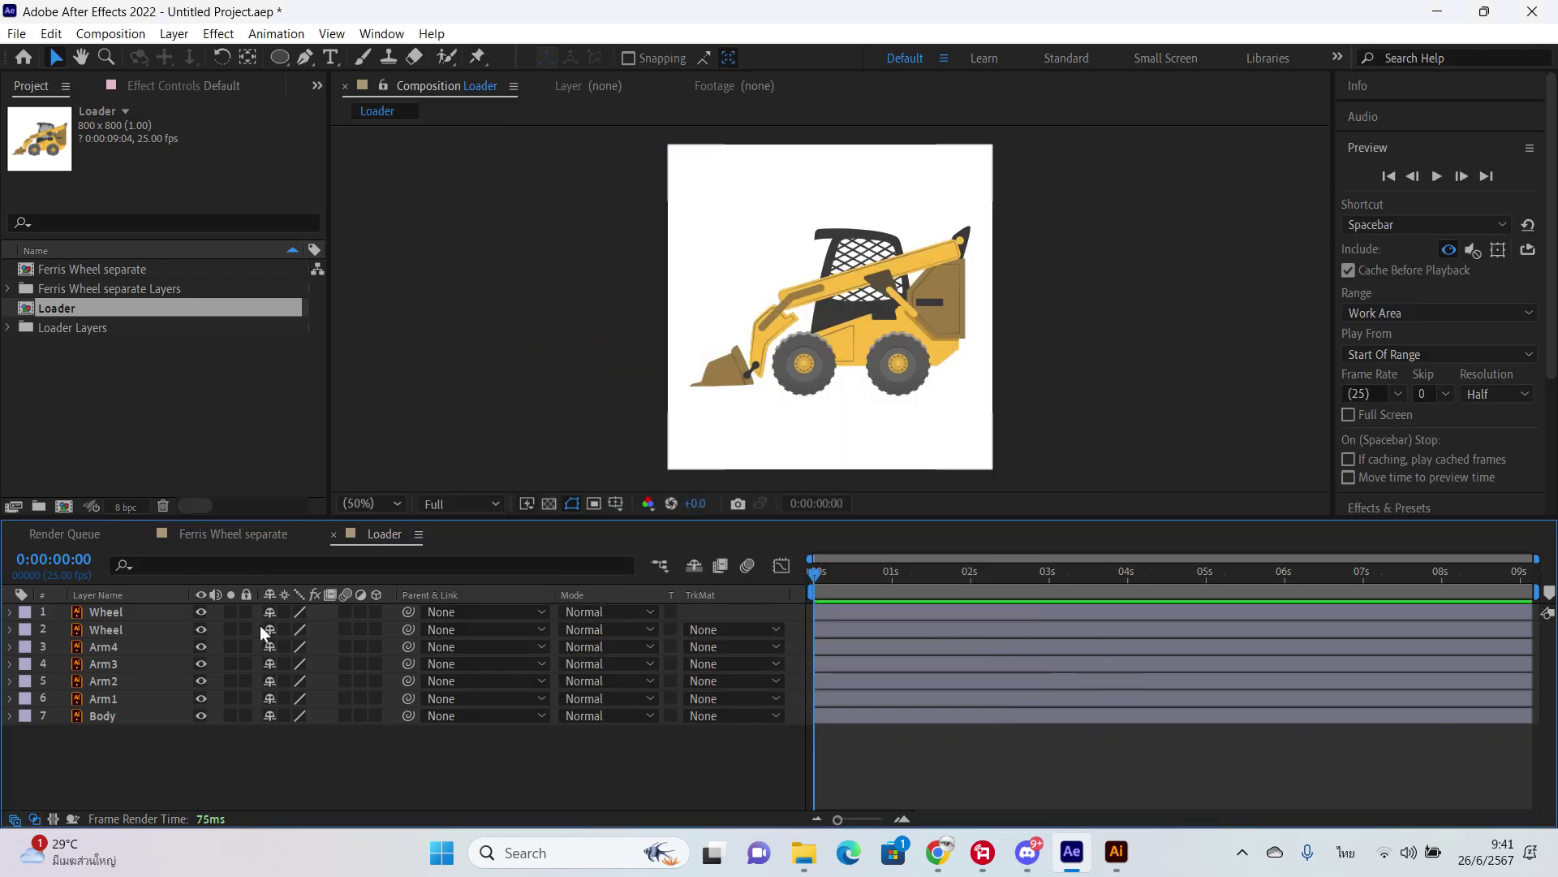
{"action": "left_click", "coordinate": [136, 618]}
{"action": "left_click", "coordinate": [125, 625]}
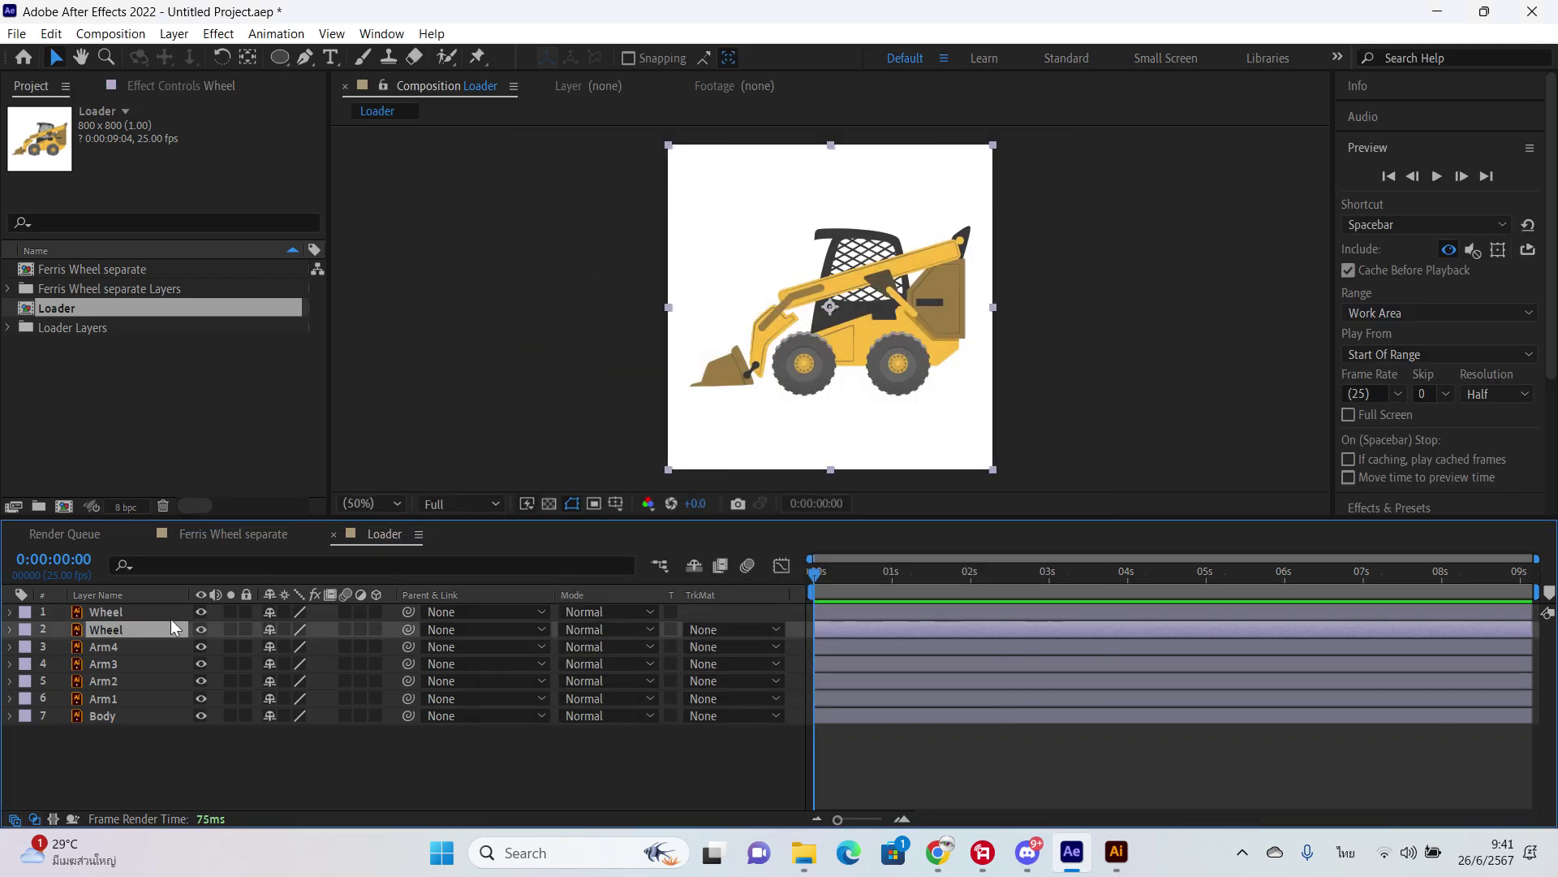
{"action": "left_click", "coordinate": [133, 610]}
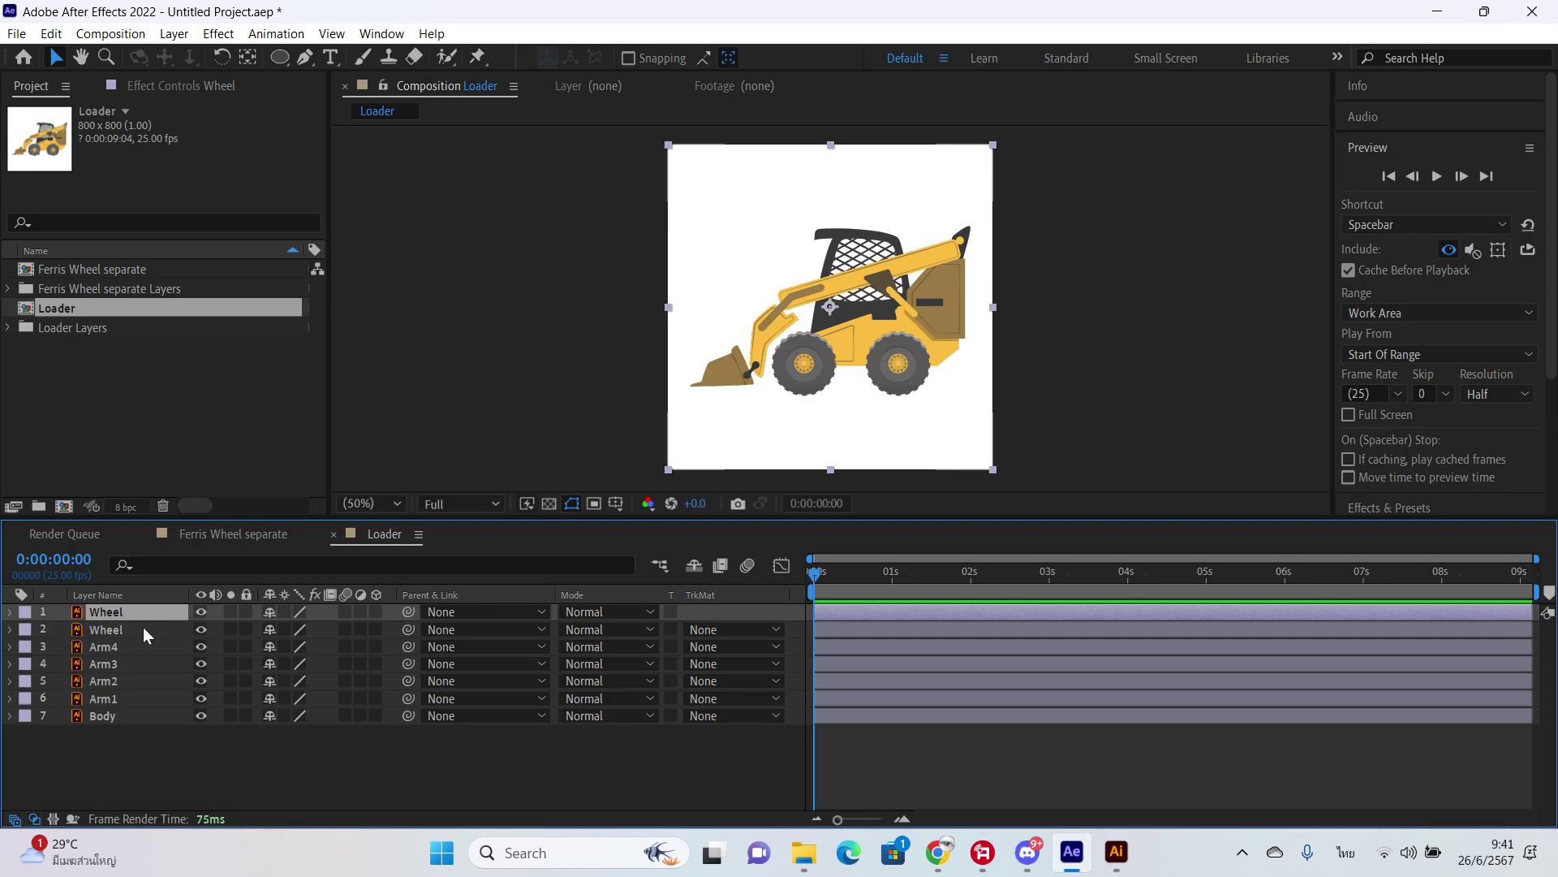
{"action": "left_click", "coordinate": [122, 631], "text": "ctrl"}
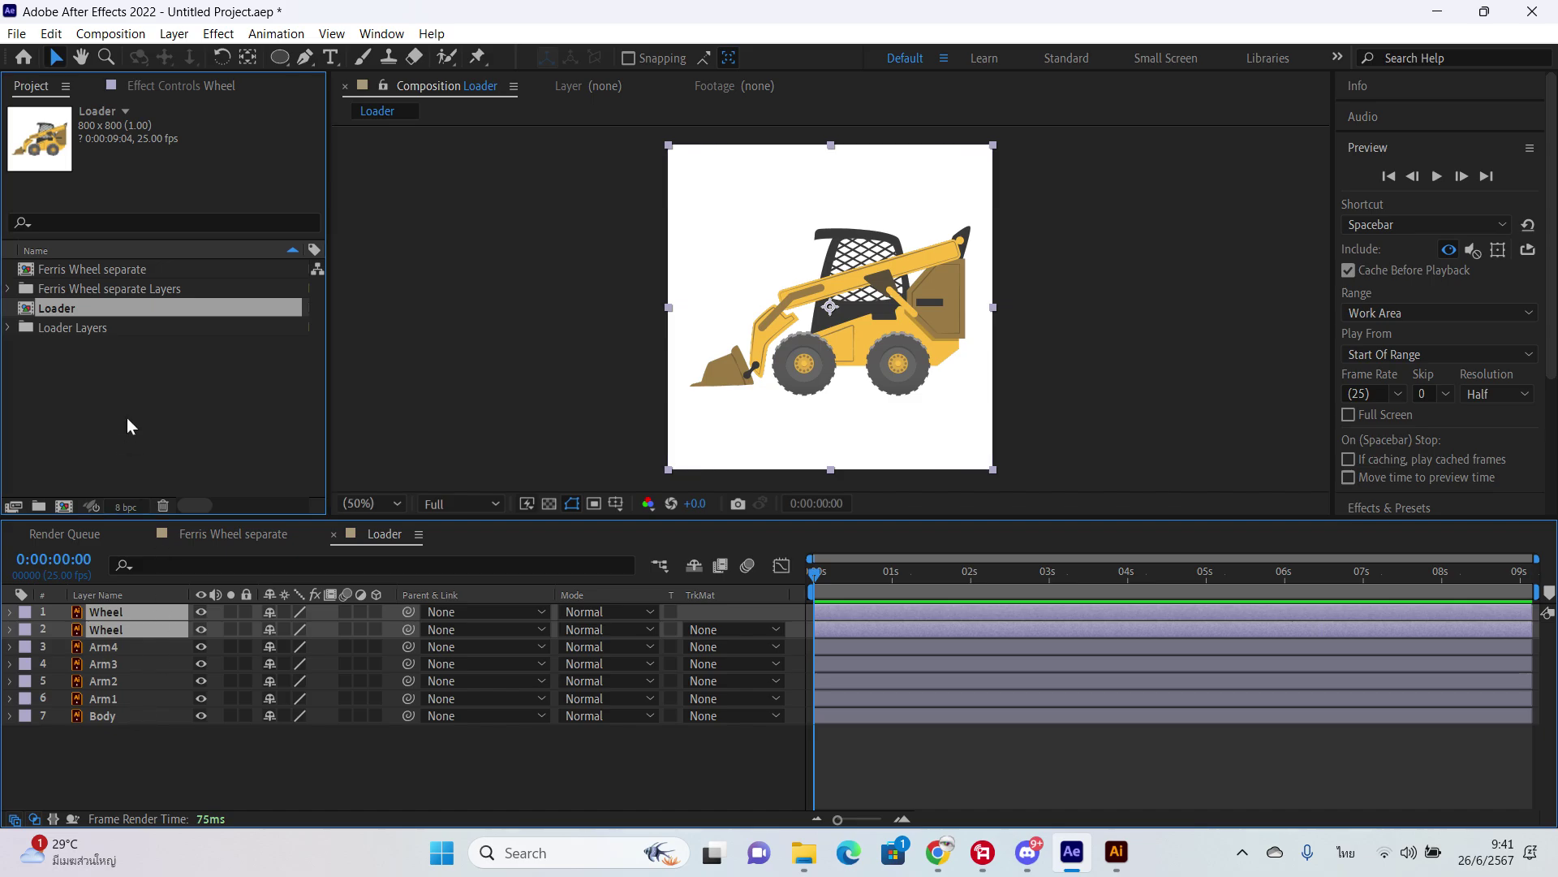
Step: Delete the Loader composition and the Loader Layers folder from the project
{"action": "left_click", "coordinate": [63, 308]}
{"action": "left_click", "coordinate": [67, 328], "text": "ctrl"}
{"action": "key", "text": "Delete"}
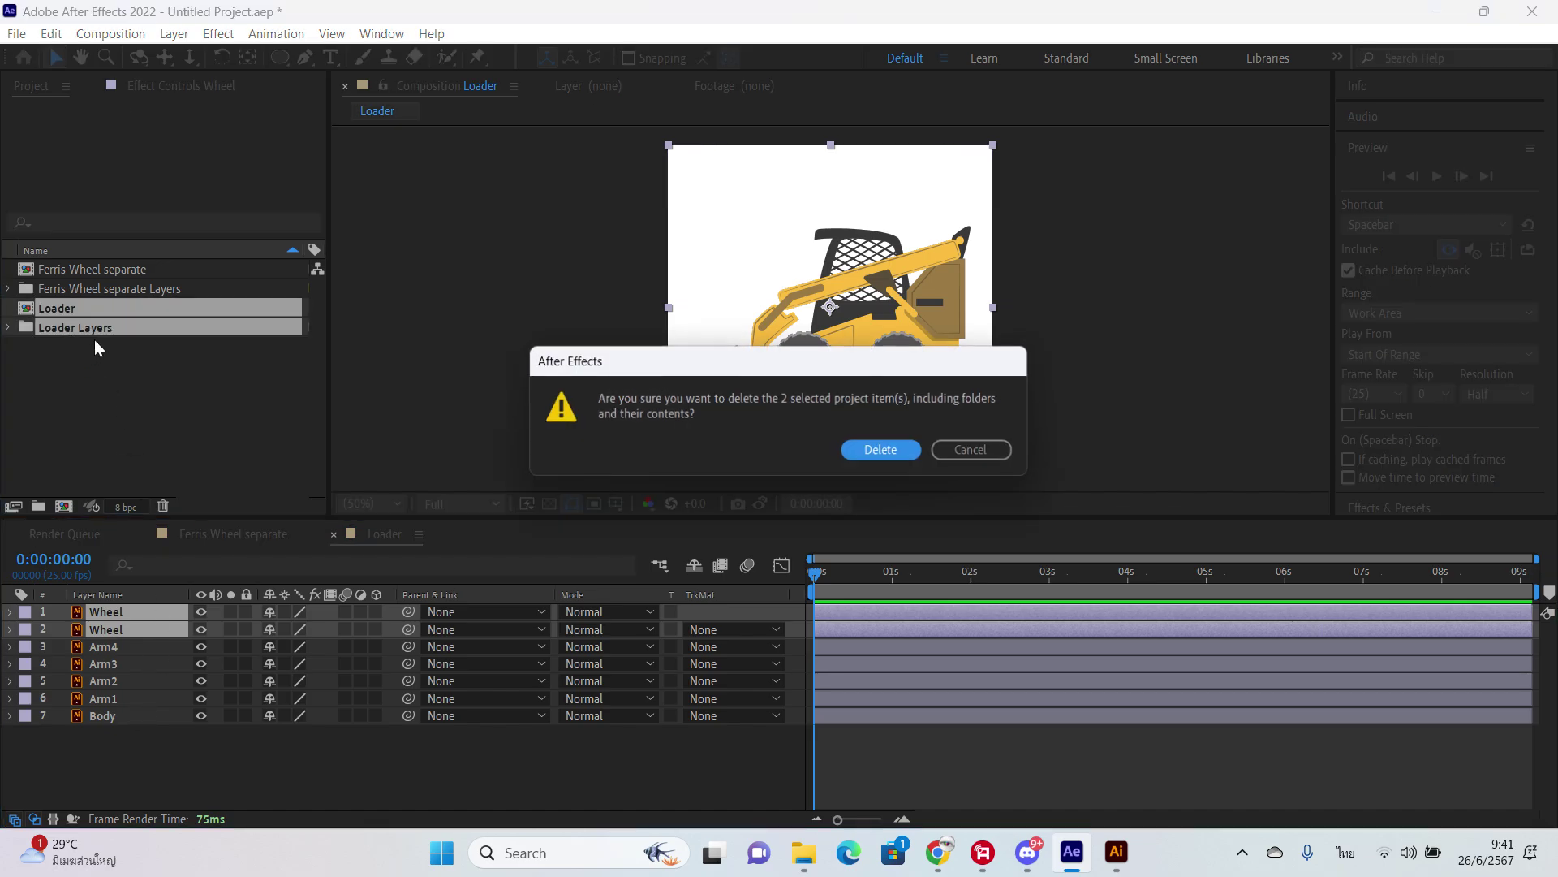
{"action": "key", "text": "Return"}
Step: Import the Loader file from the Excavator-set folder again, using the Composition import type
{"action": "left_click", "coordinate": [17, 33]}
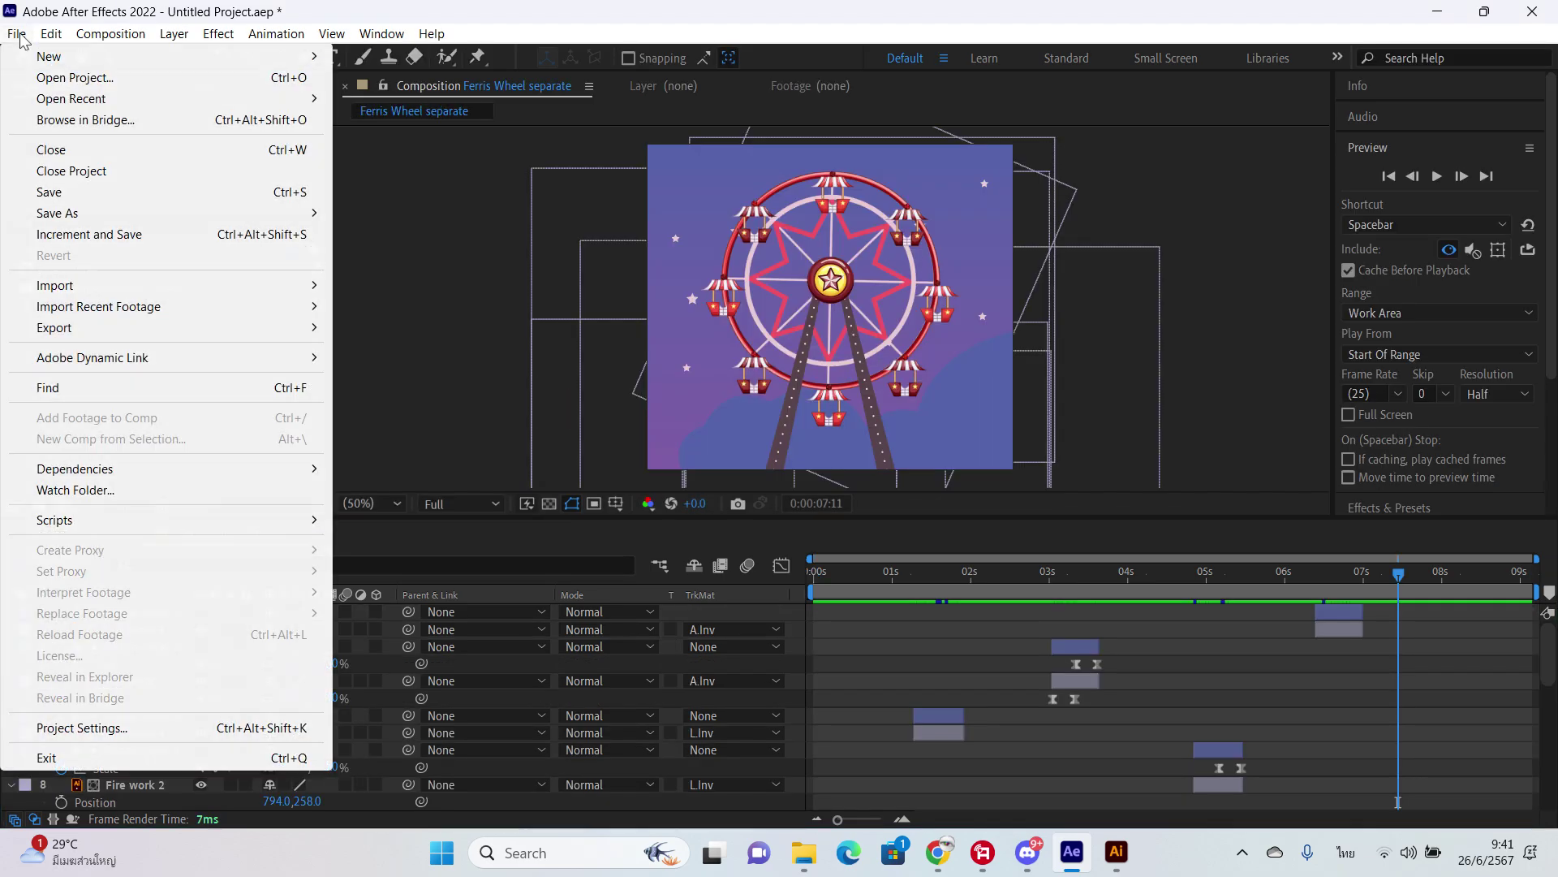
{"action": "left_click", "coordinate": [524, 288]}
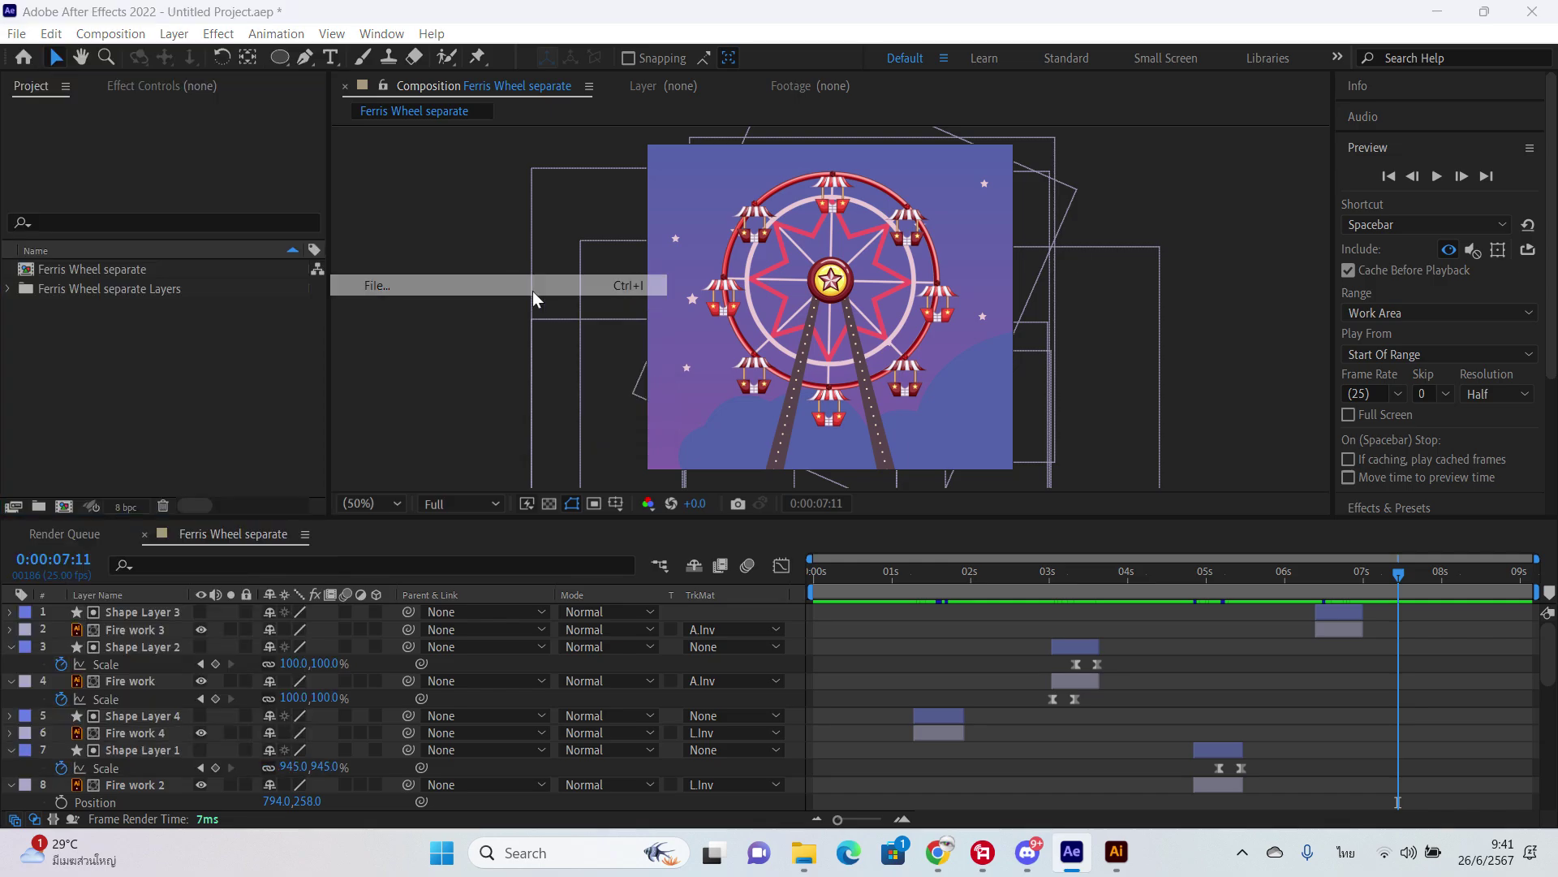
{"action": "scroll", "coordinate": [315, 321], "scroll_direction": "down", "scroll_amount": 1}
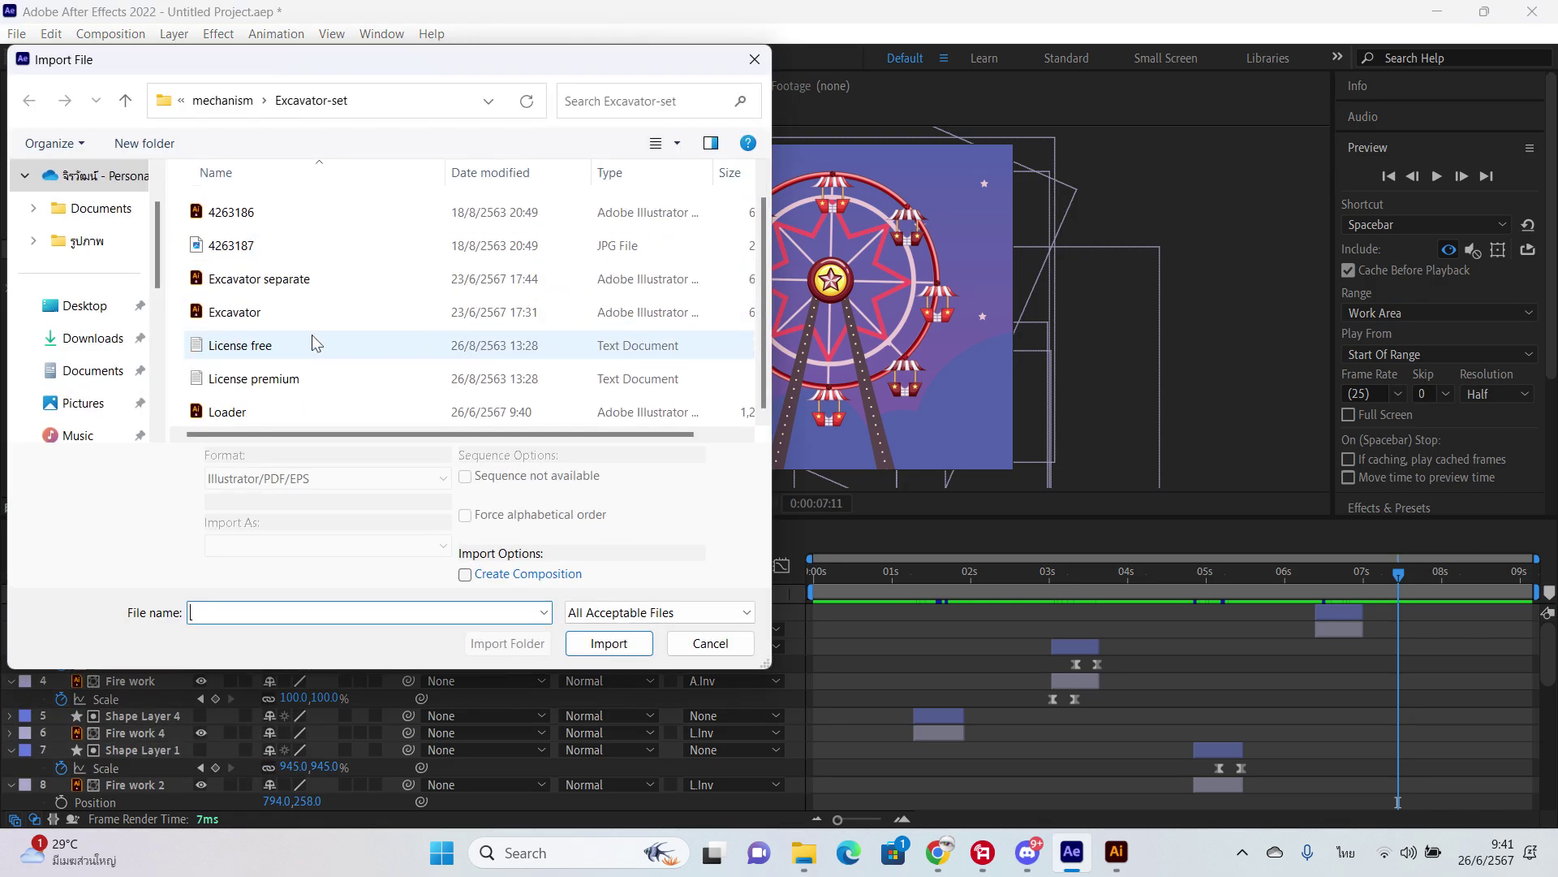
{"action": "left_click", "coordinate": [252, 412]}
{"action": "left_click", "coordinate": [376, 547]}
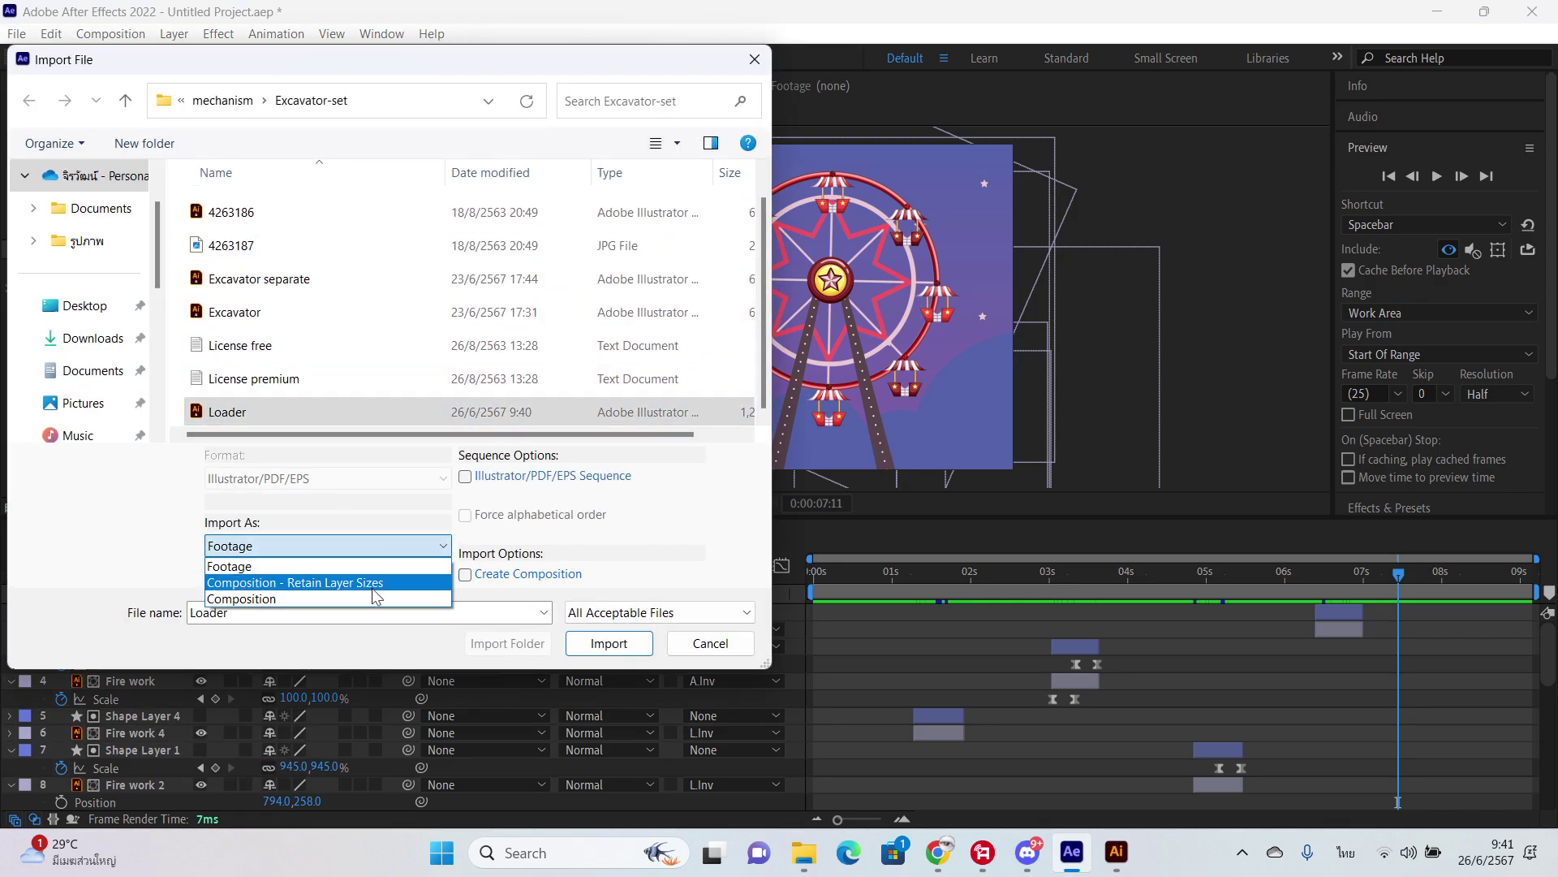
{"action": "left_click", "coordinate": [371, 601]}
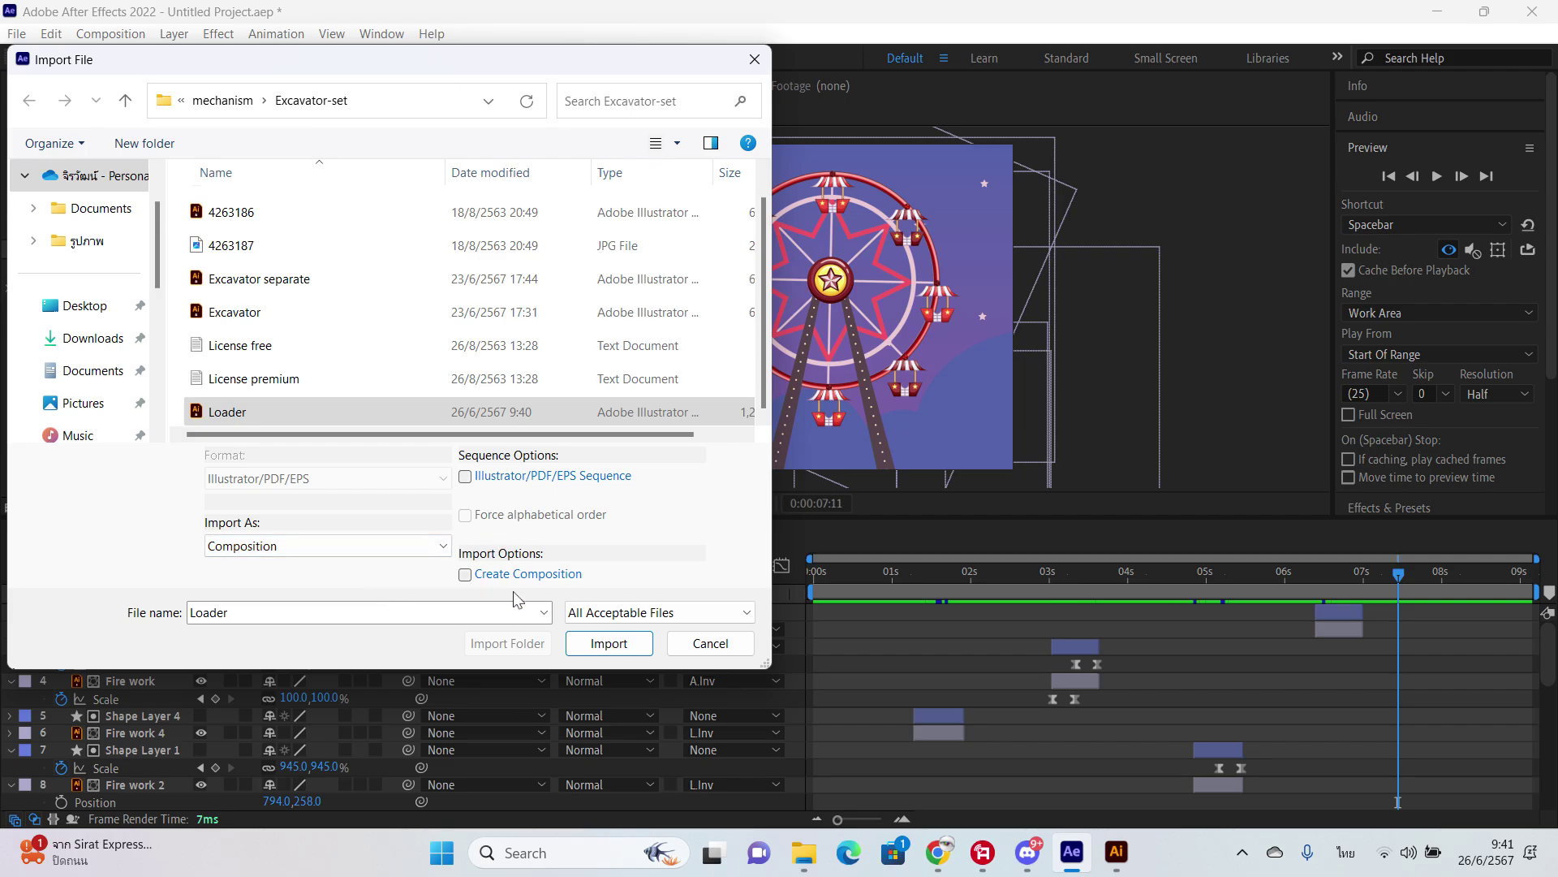
{"action": "left_click", "coordinate": [591, 642]}
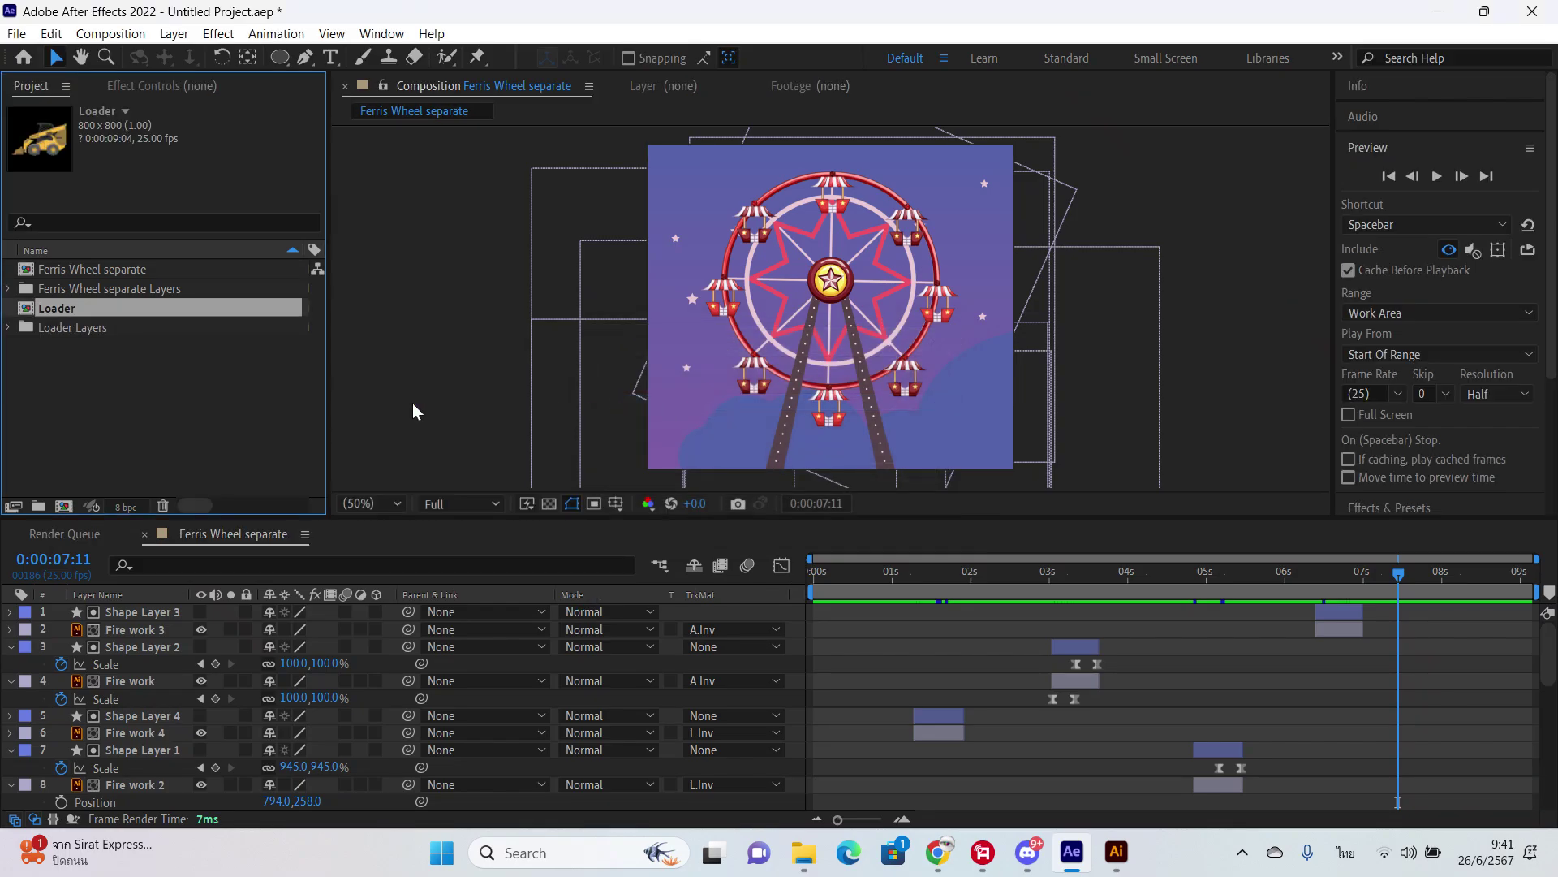
Step: Open the imported Loader composition and change its background color to white
{"action": "left_click", "coordinate": [159, 381]}
{"action": "double_click", "coordinate": [60, 307]}
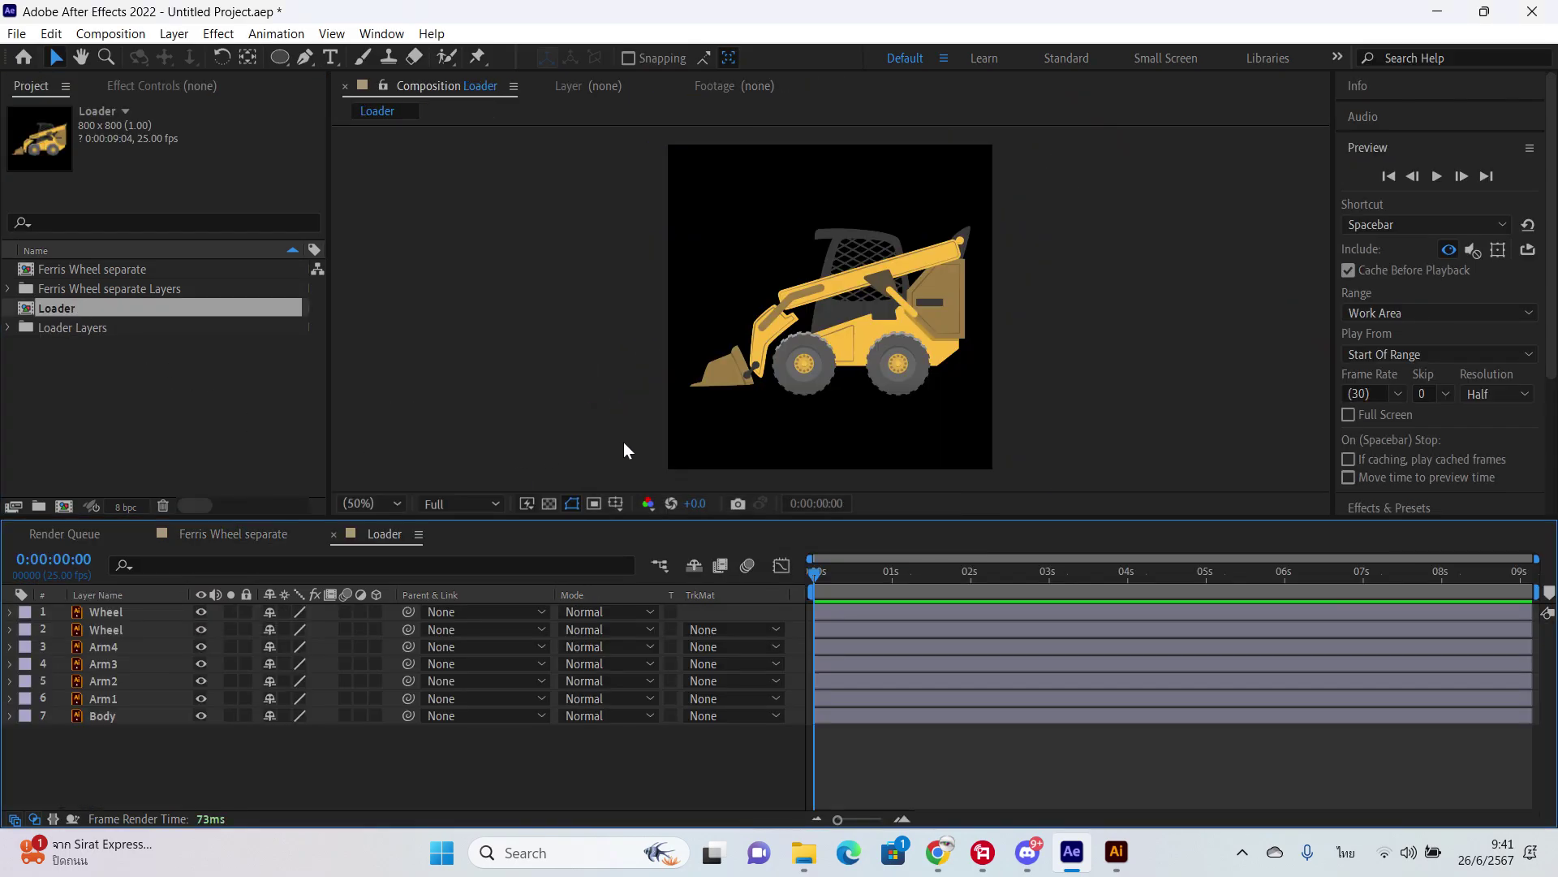
{"action": "key", "text": "ctrl+k"}
{"action": "left_click", "coordinate": [638, 549]}
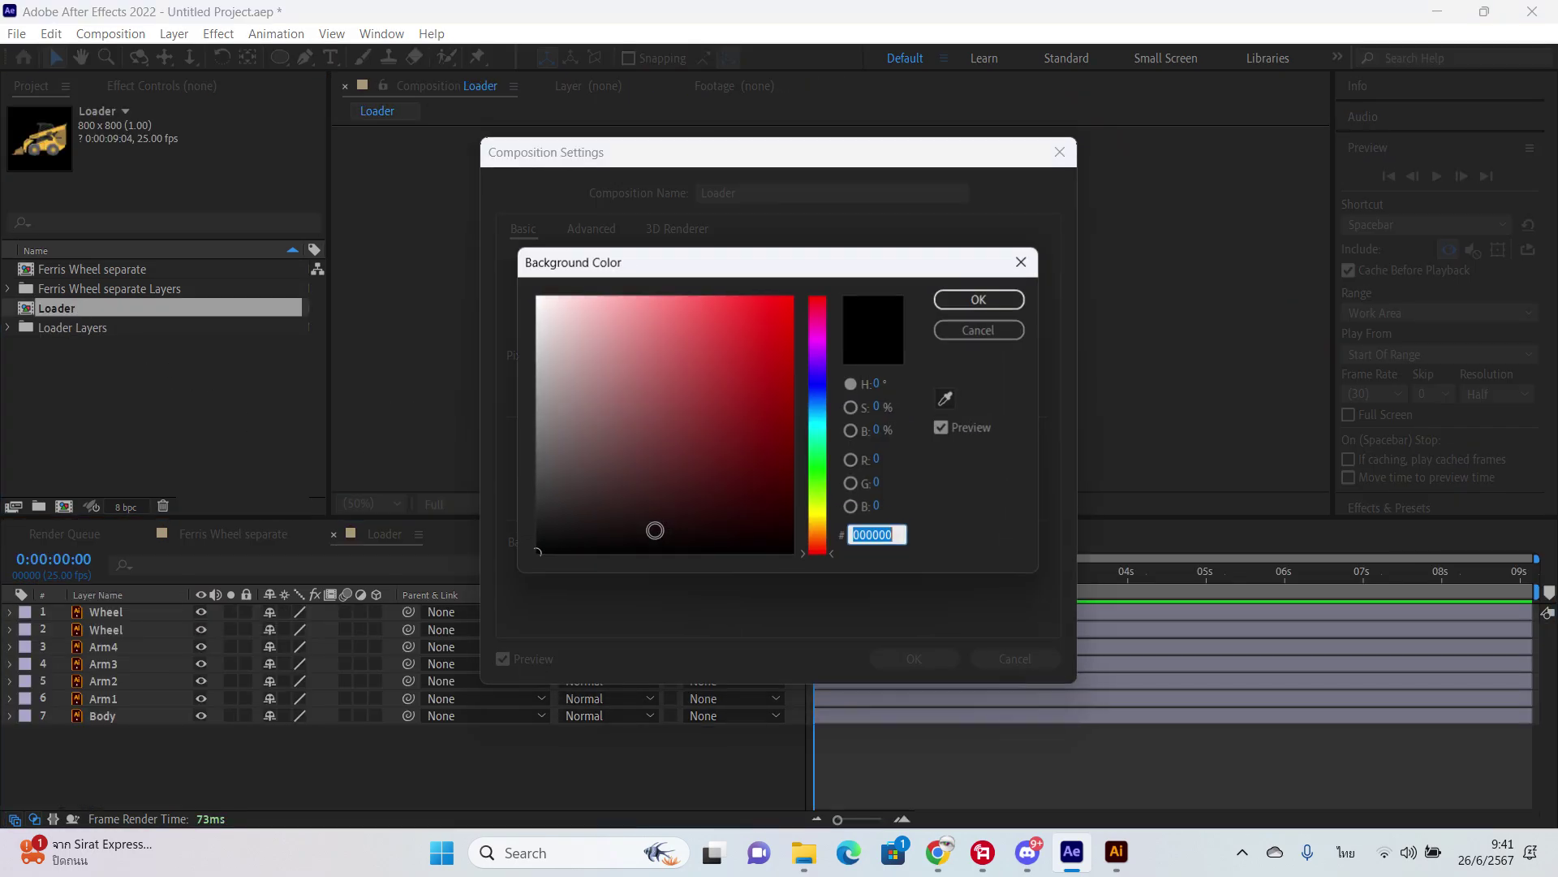
{"action": "left_click_drag", "start_coordinate": [638, 549], "coordinate": [469, 245]}
{"action": "left_click", "coordinate": [1021, 300]}
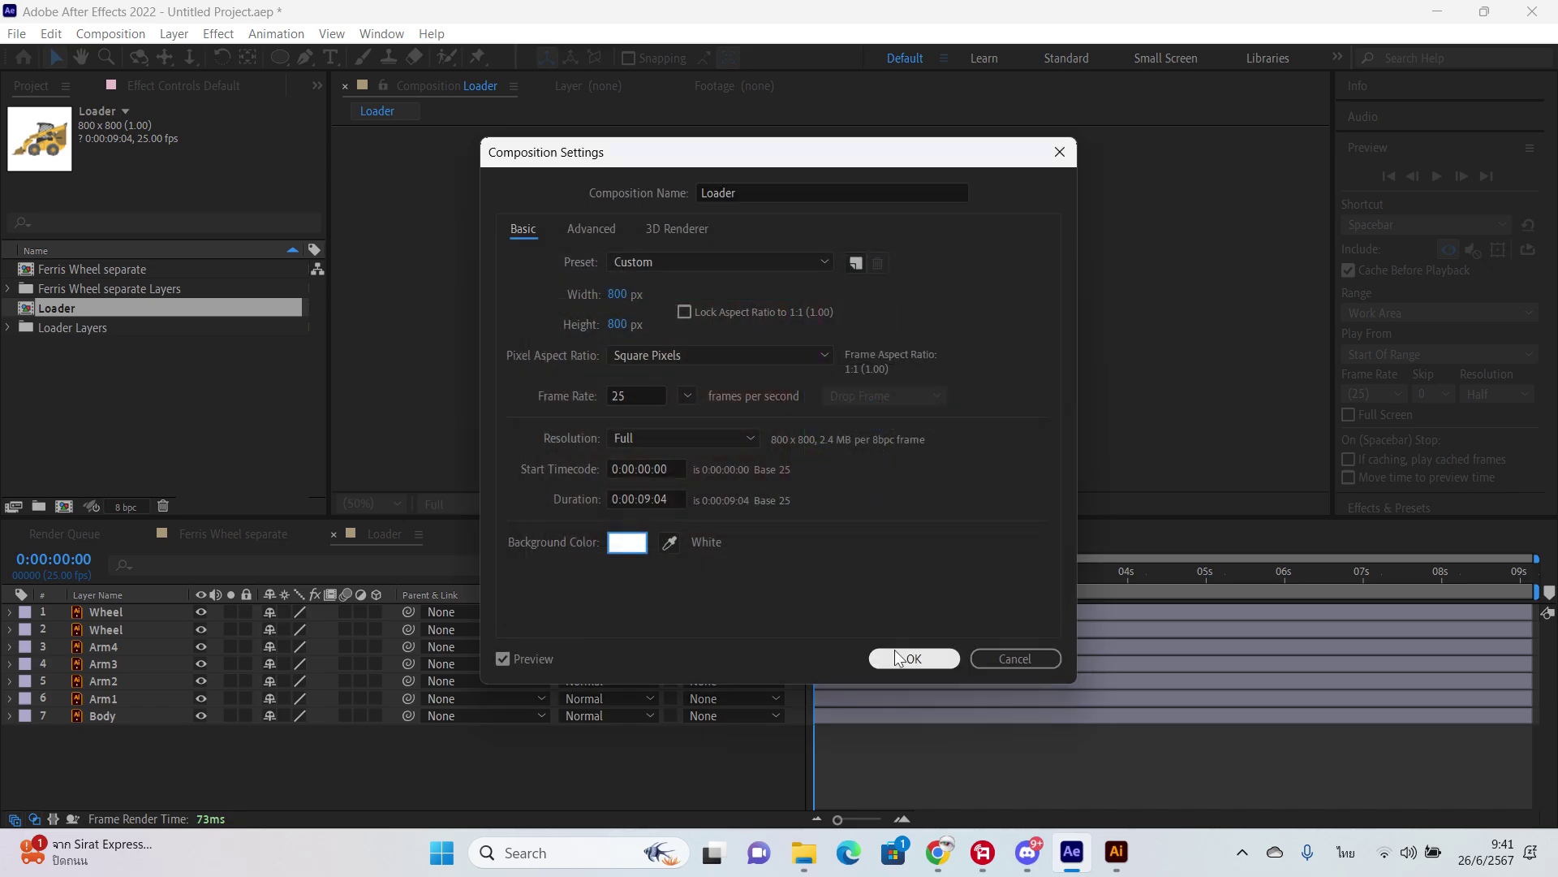
{"action": "left_click", "coordinate": [893, 654]}
Step: Move the anchor points of the two Wheel layers to their hub centres, layer 1 at the rear wheel and layer 2 at the front wheel
{"action": "left_click", "coordinate": [856, 614]}
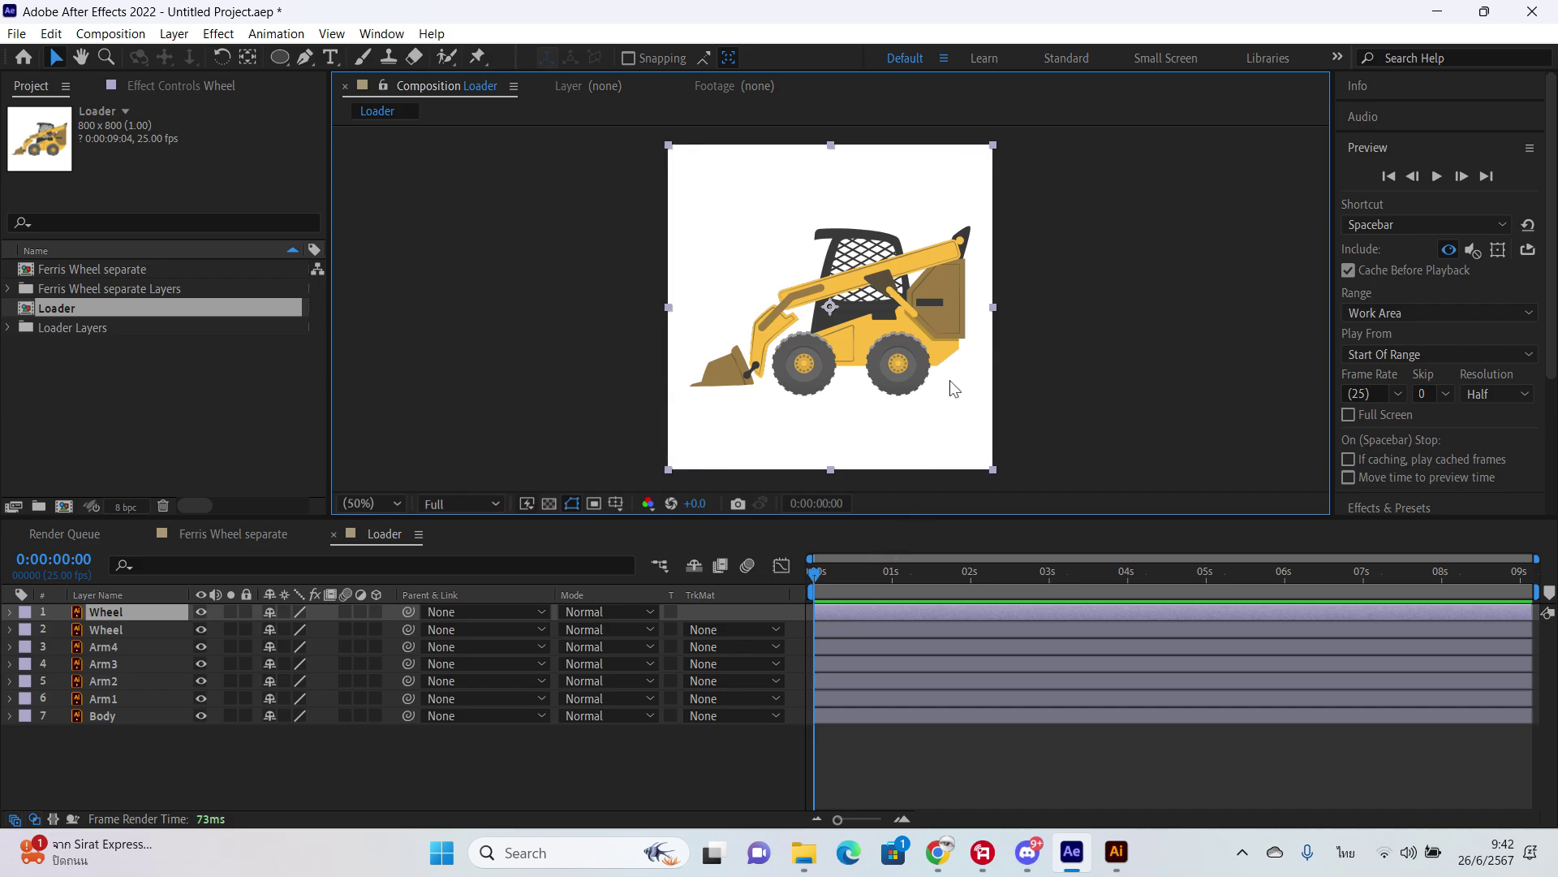
{"action": "key", "text": "h"}
{"action": "scroll", "coordinate": [954, 388], "scroll_direction": "up", "scroll_amount": 3}
{"action": "left_click_drag", "start_coordinate": [752, 300], "coordinate": [879, 396]}
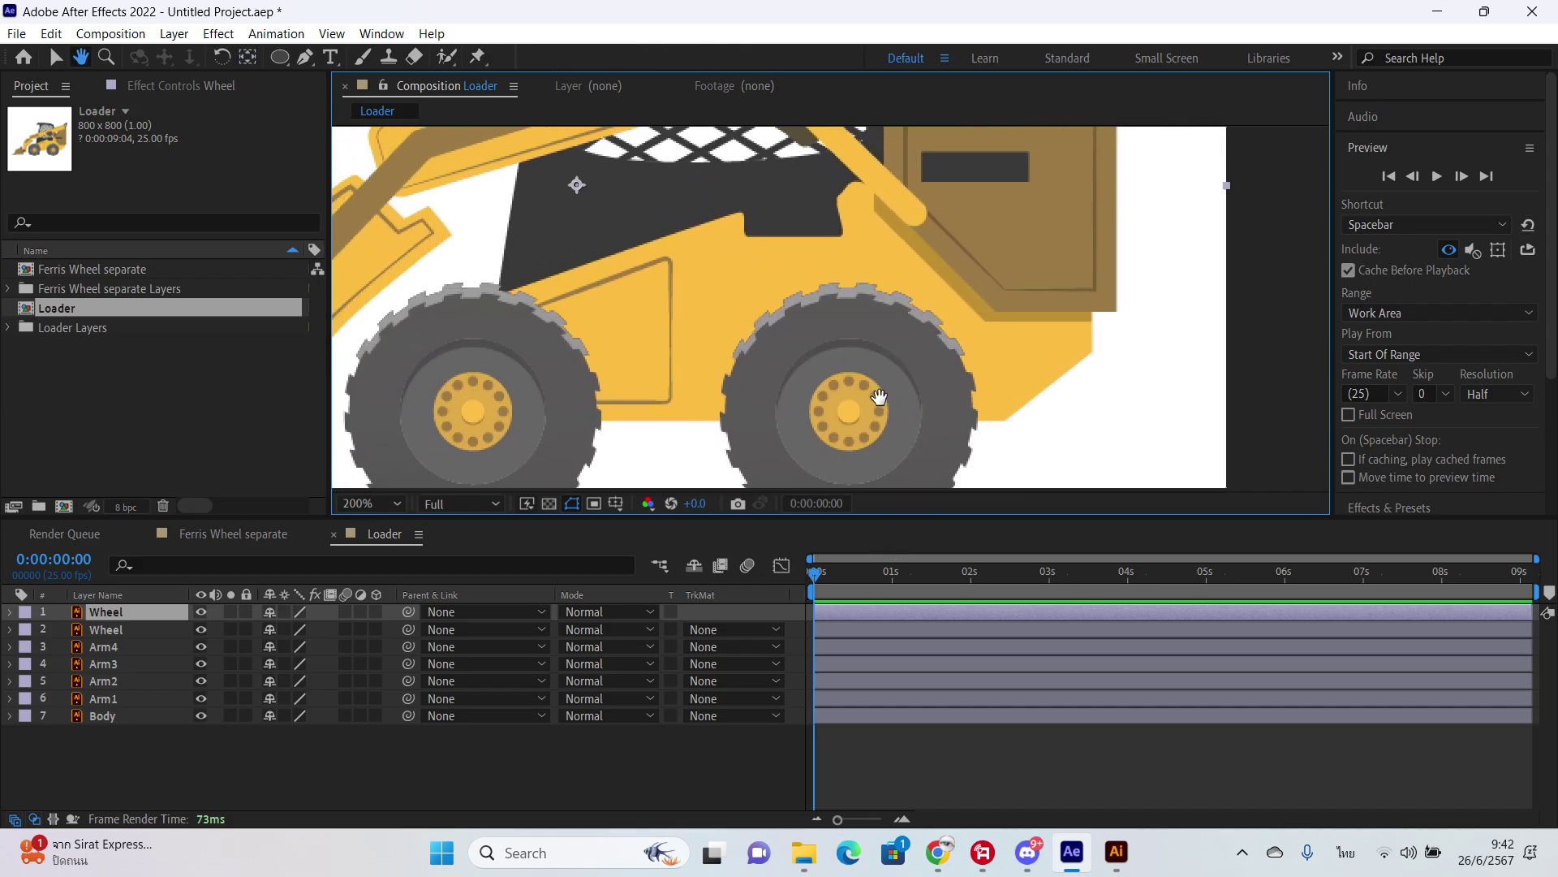
{"action": "key", "text": "y"}
{"action": "left_click_drag", "start_coordinate": [620, 198], "coordinate": [884, 412]}
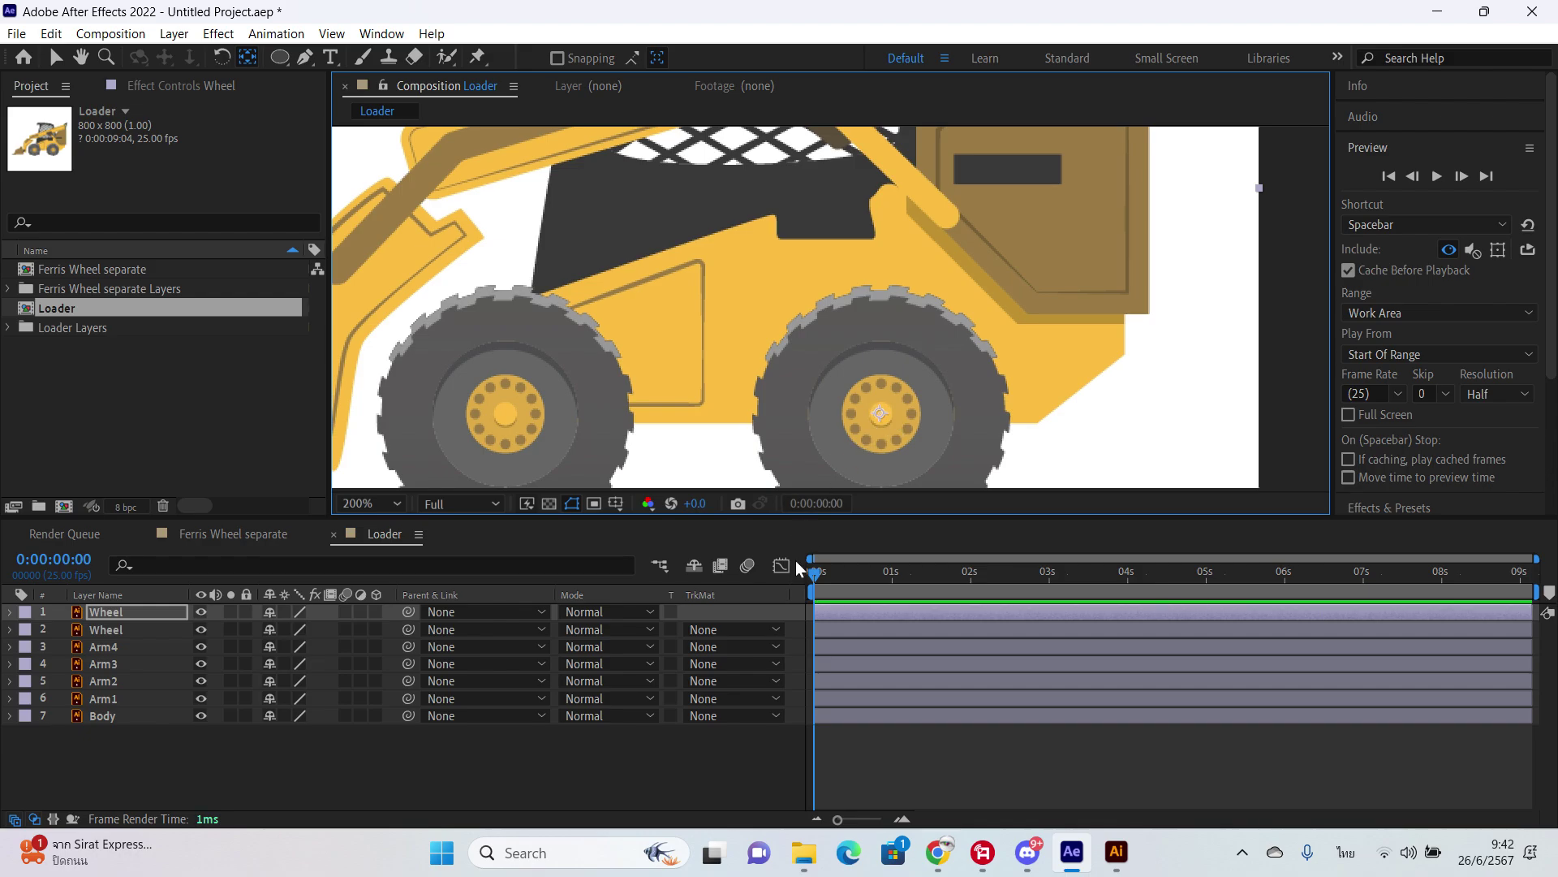
{"action": "left_click", "coordinate": [841, 635]}
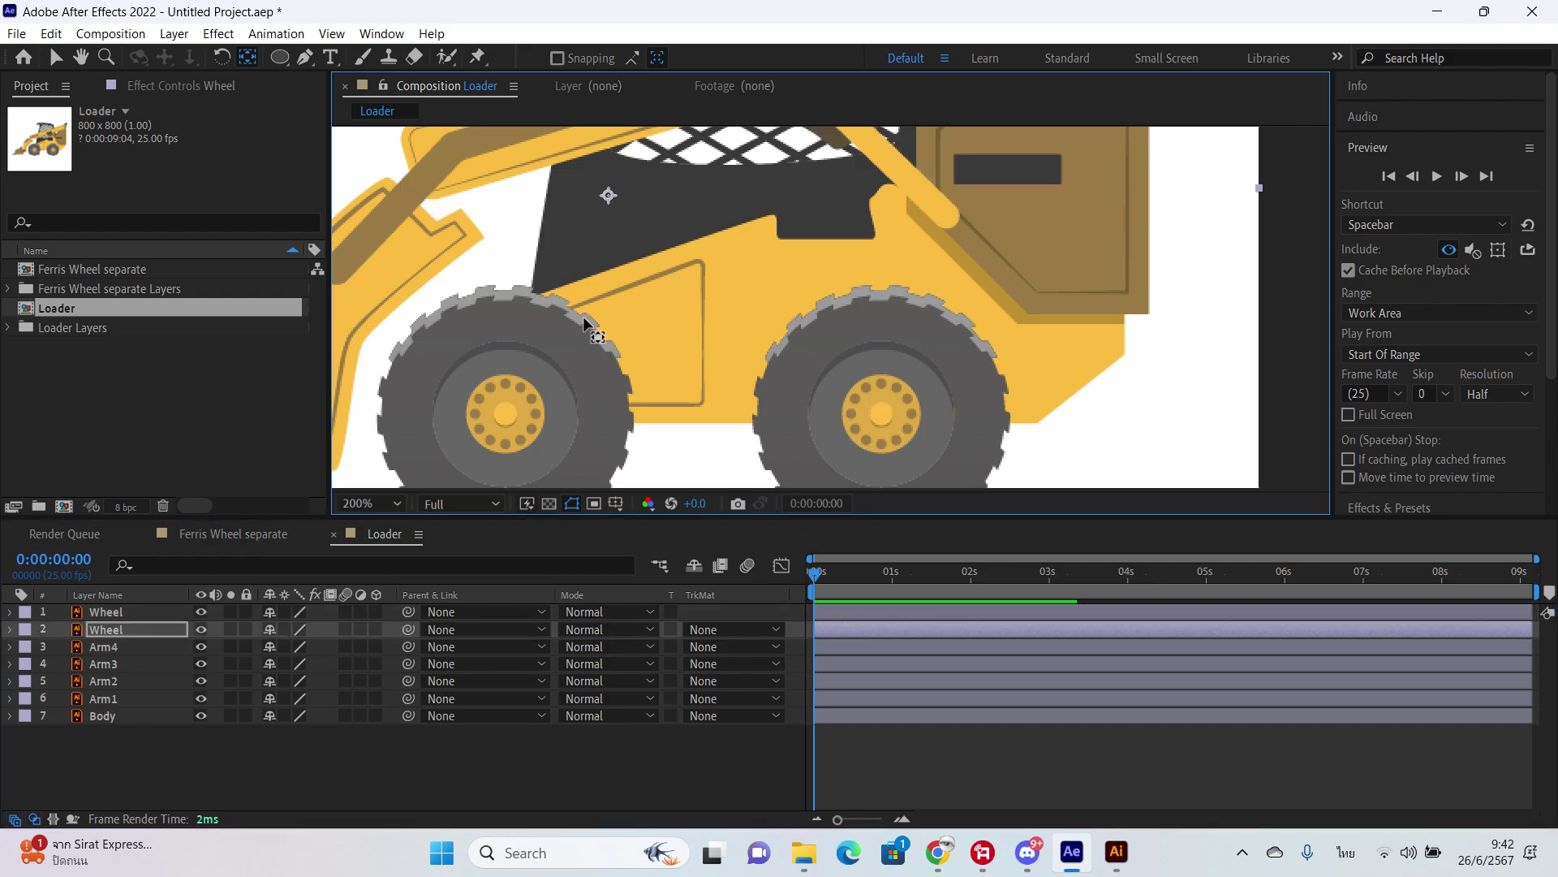
{"action": "left_click_drag", "start_coordinate": [516, 412], "coordinate": [508, 414]}
Step: Move the Arm1 layer's anchor point to the round rear pivot at the upper end of the boom
{"action": "left_click", "coordinate": [159, 647]}
{"action": "scroll", "coordinate": [625, 338], "scroll_direction": "down", "scroll_amount": 2}
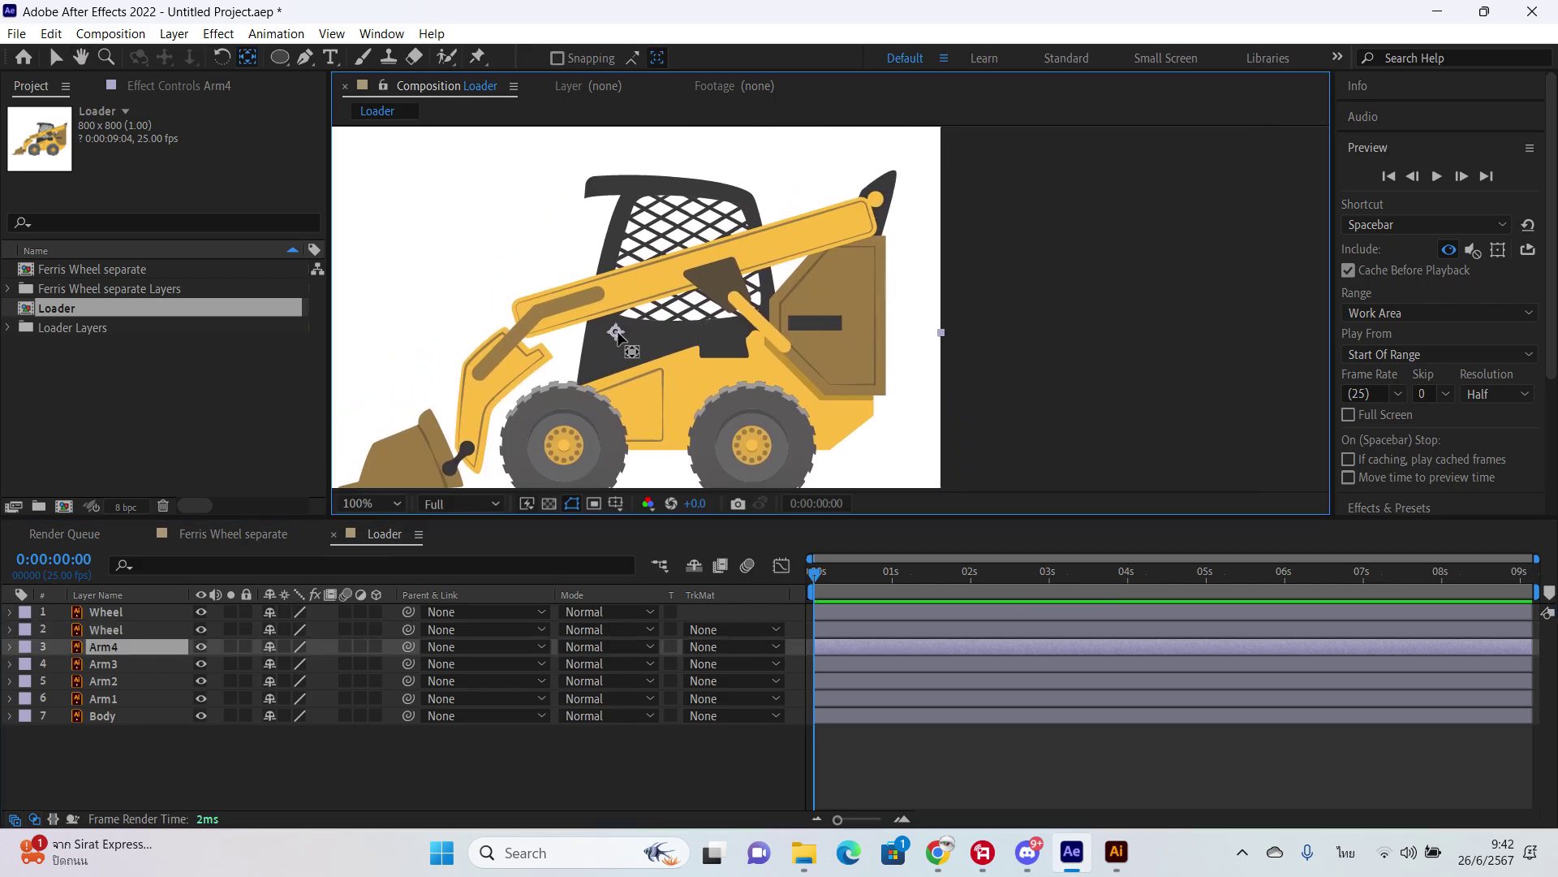
{"action": "left_click", "coordinate": [134, 700]}
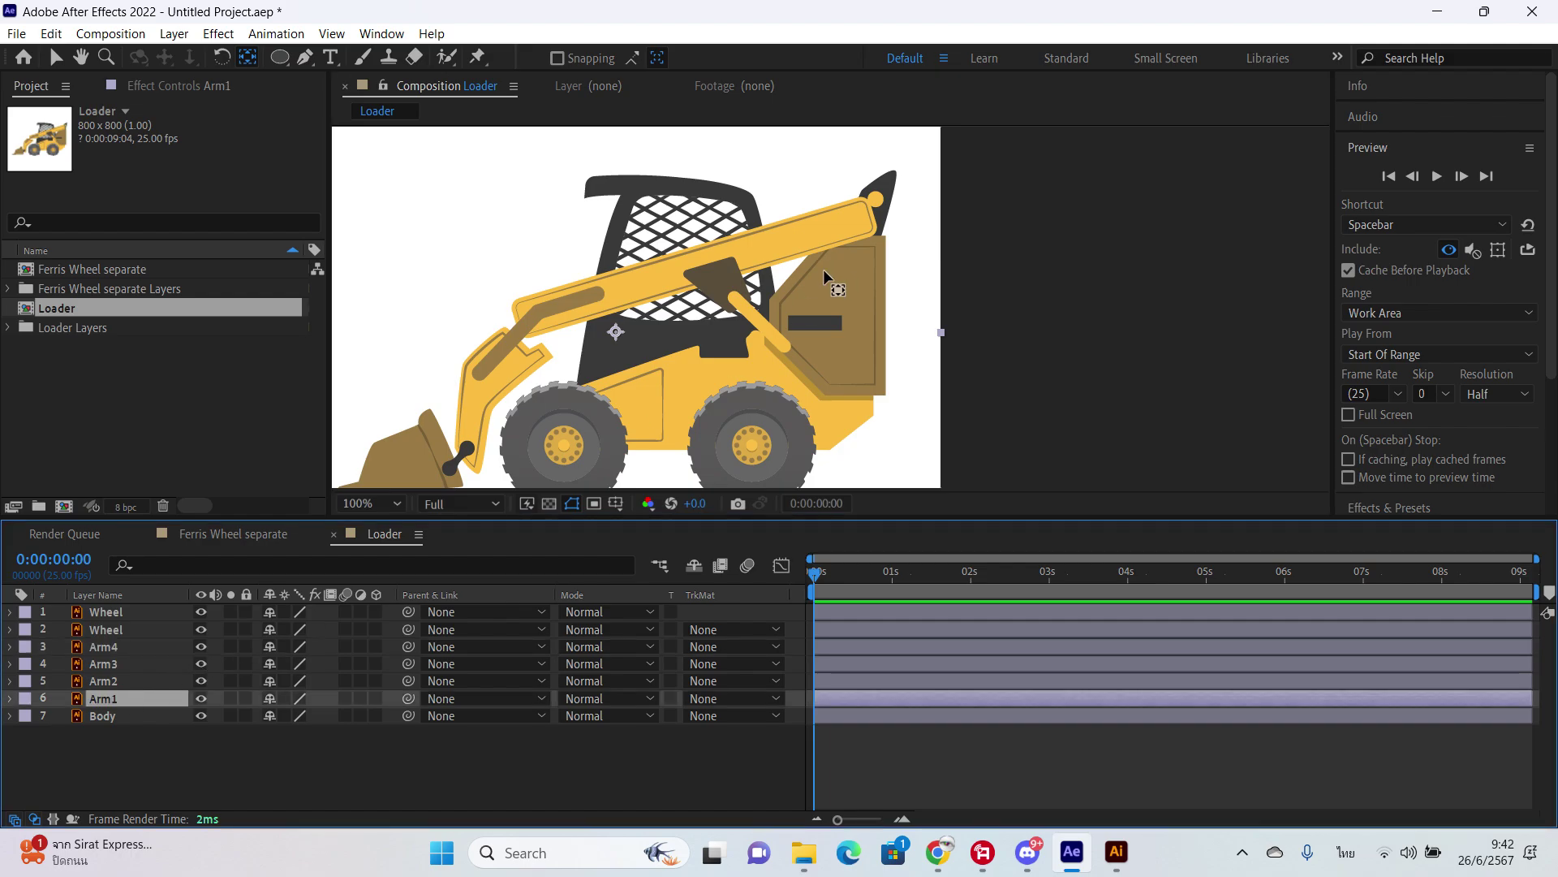
{"action": "left_click_drag", "start_coordinate": [824, 279], "coordinate": [876, 245]}
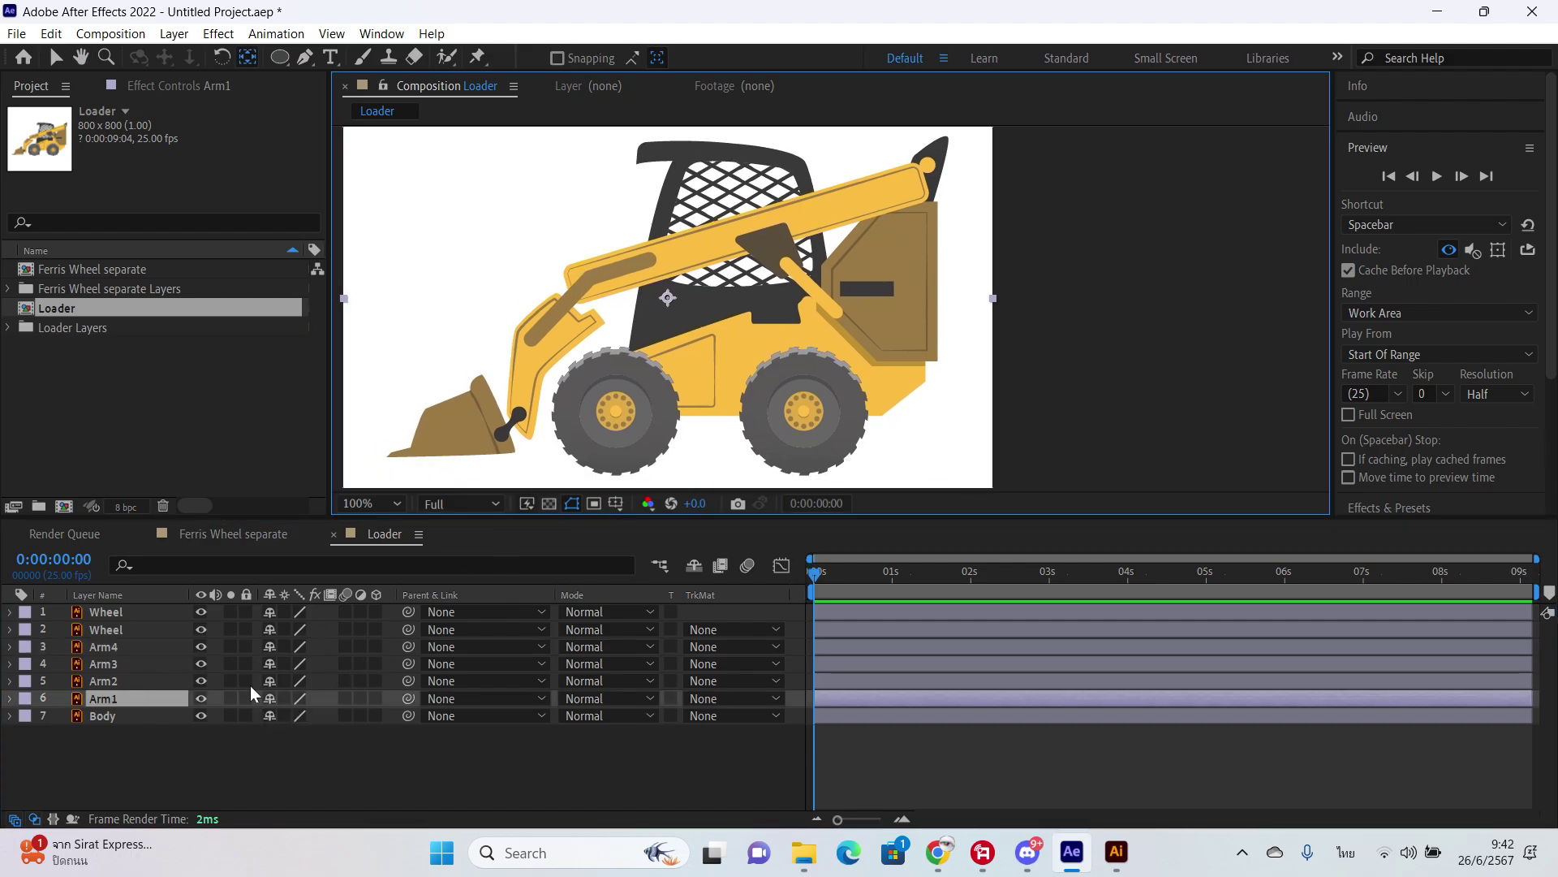
{"action": "key", "text": "r"}
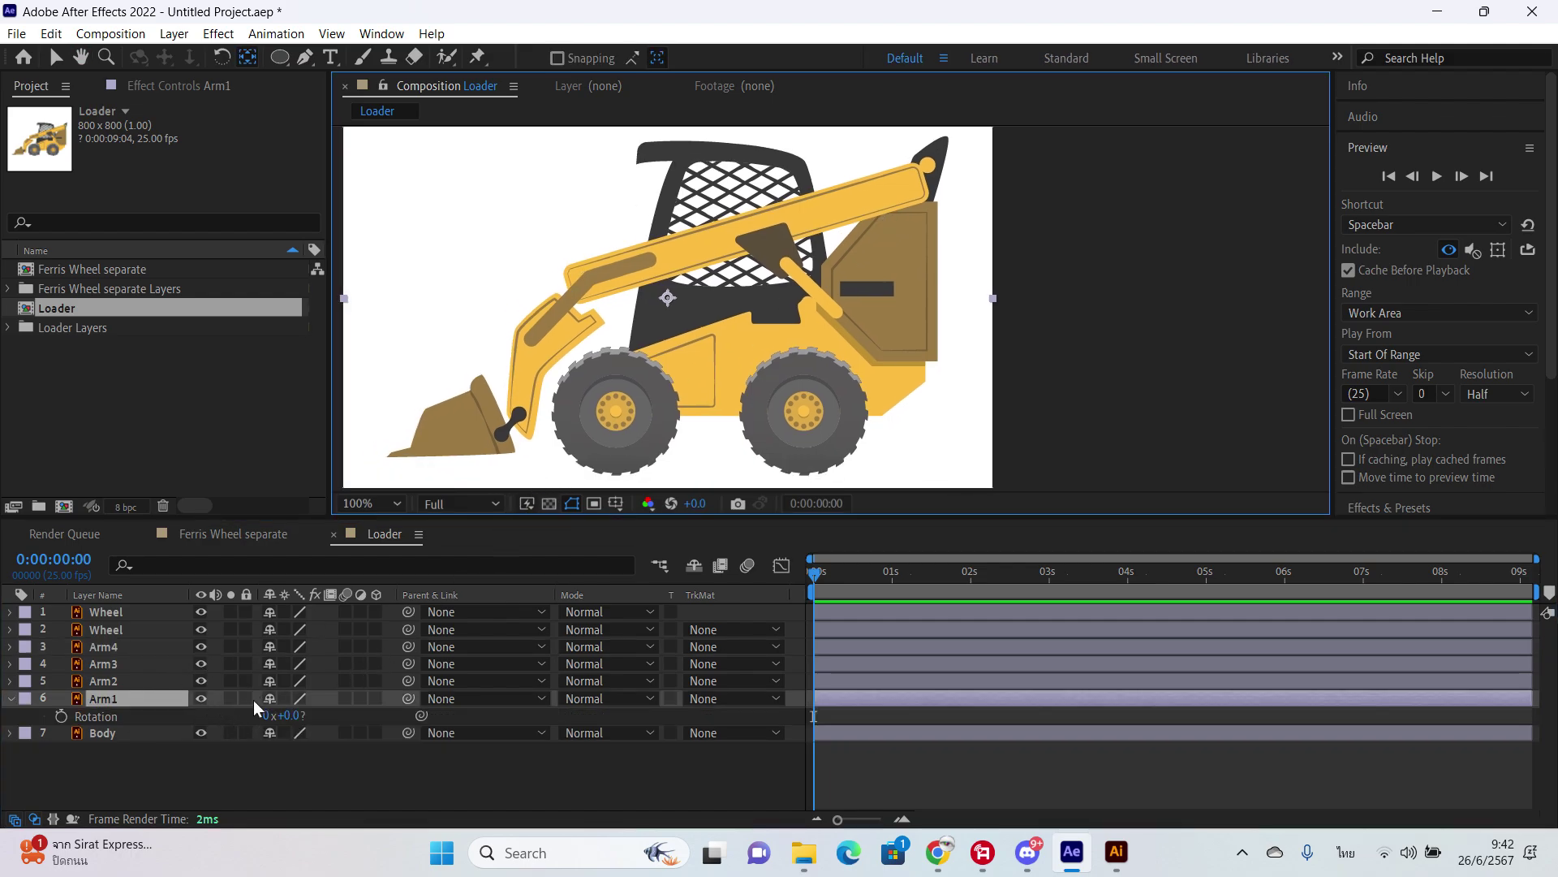
{"action": "left_click", "coordinate": [231, 698]}
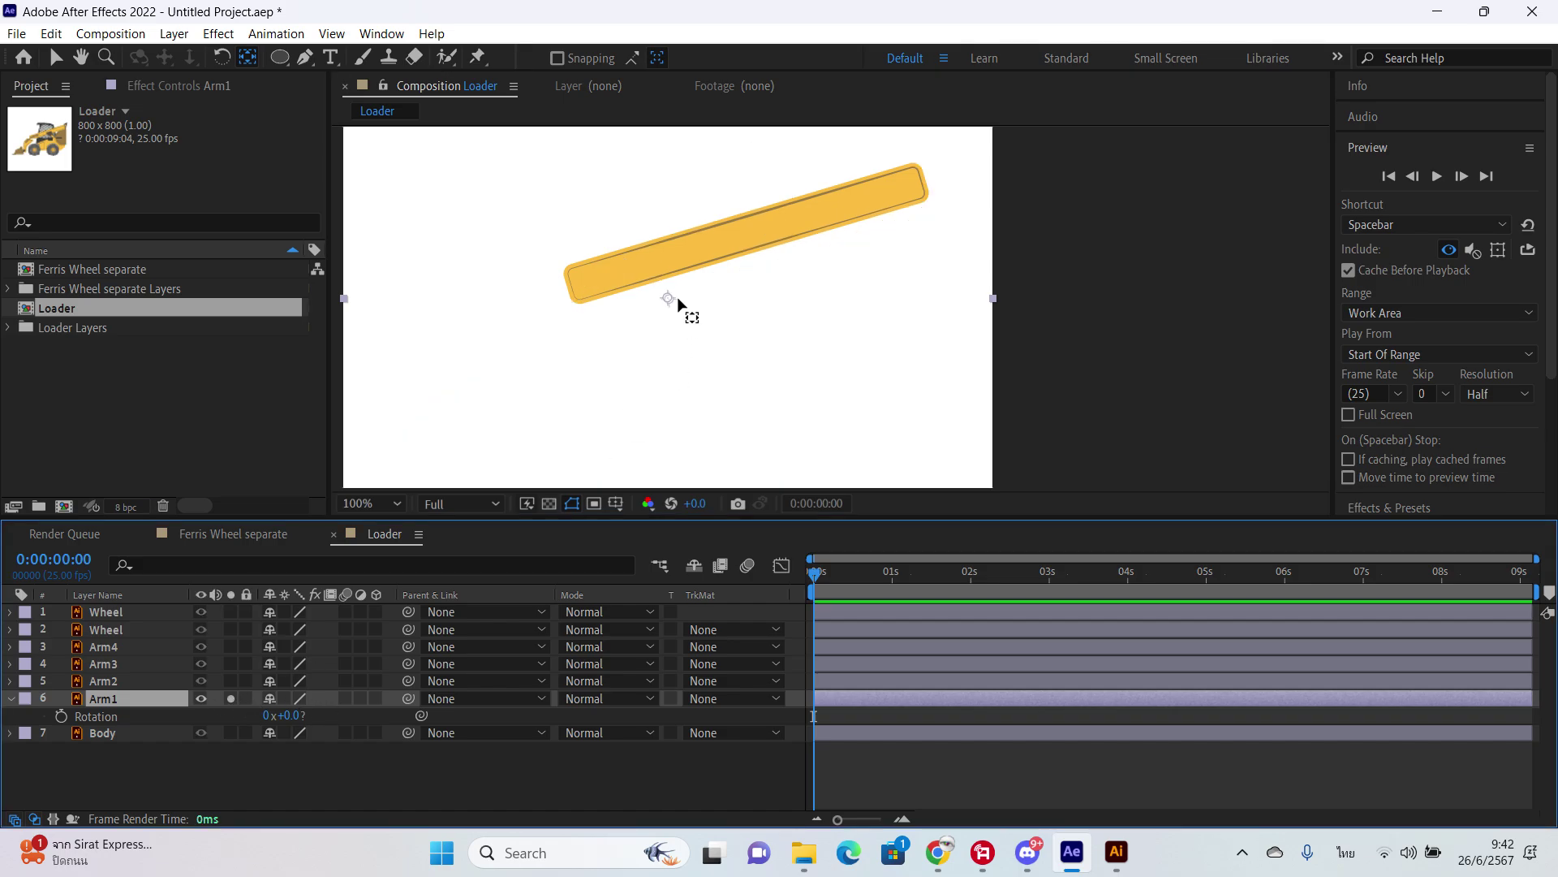
{"action": "left_click", "coordinate": [232, 698]}
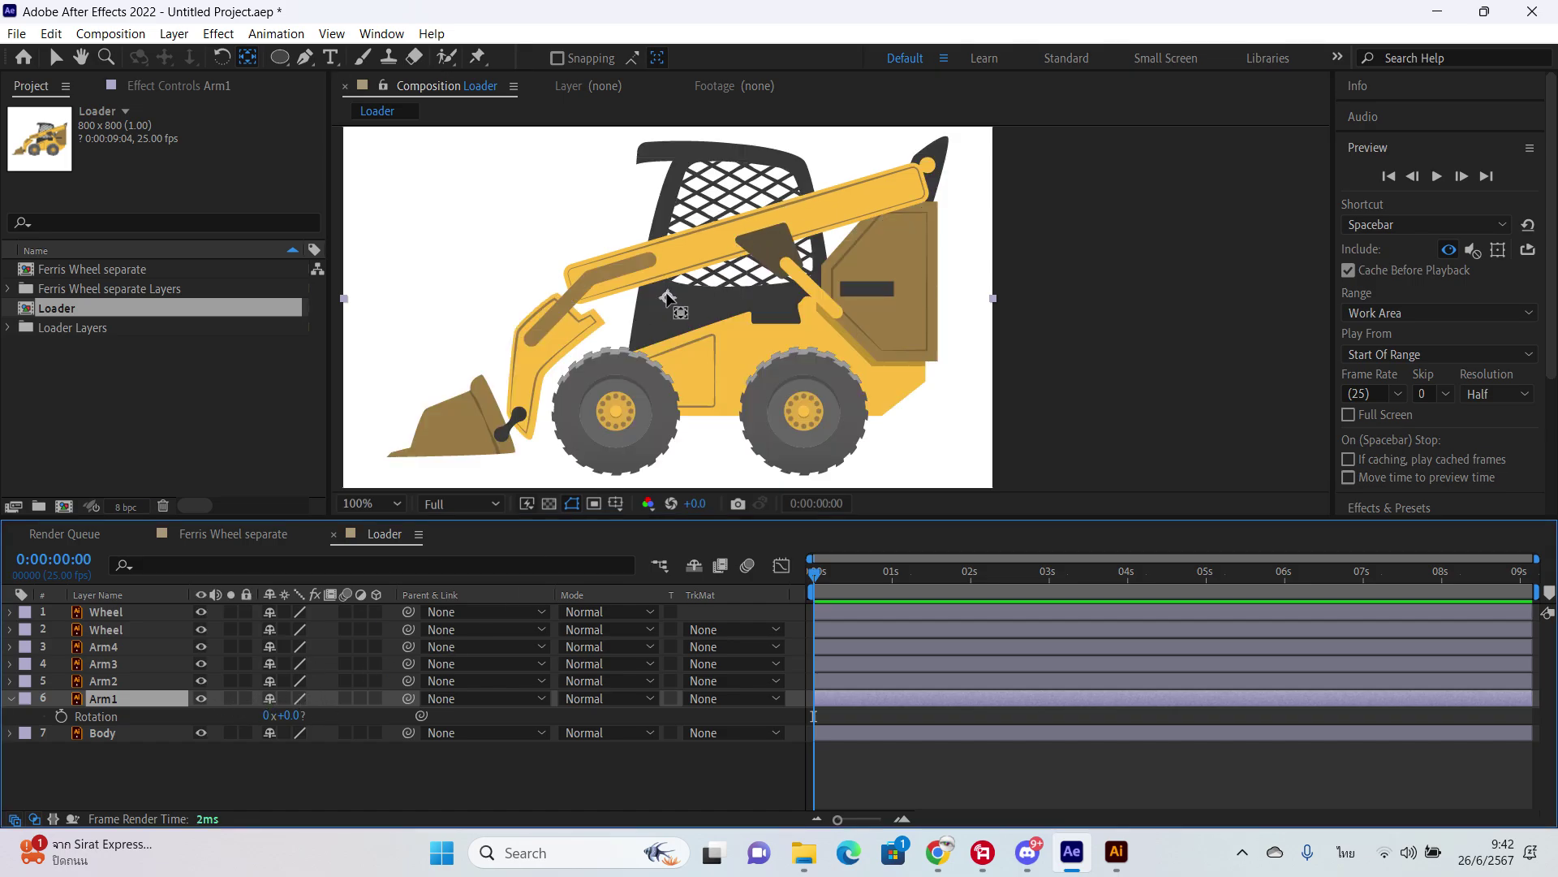
{"action": "left_click_drag", "start_coordinate": [668, 298], "coordinate": [927, 165]}
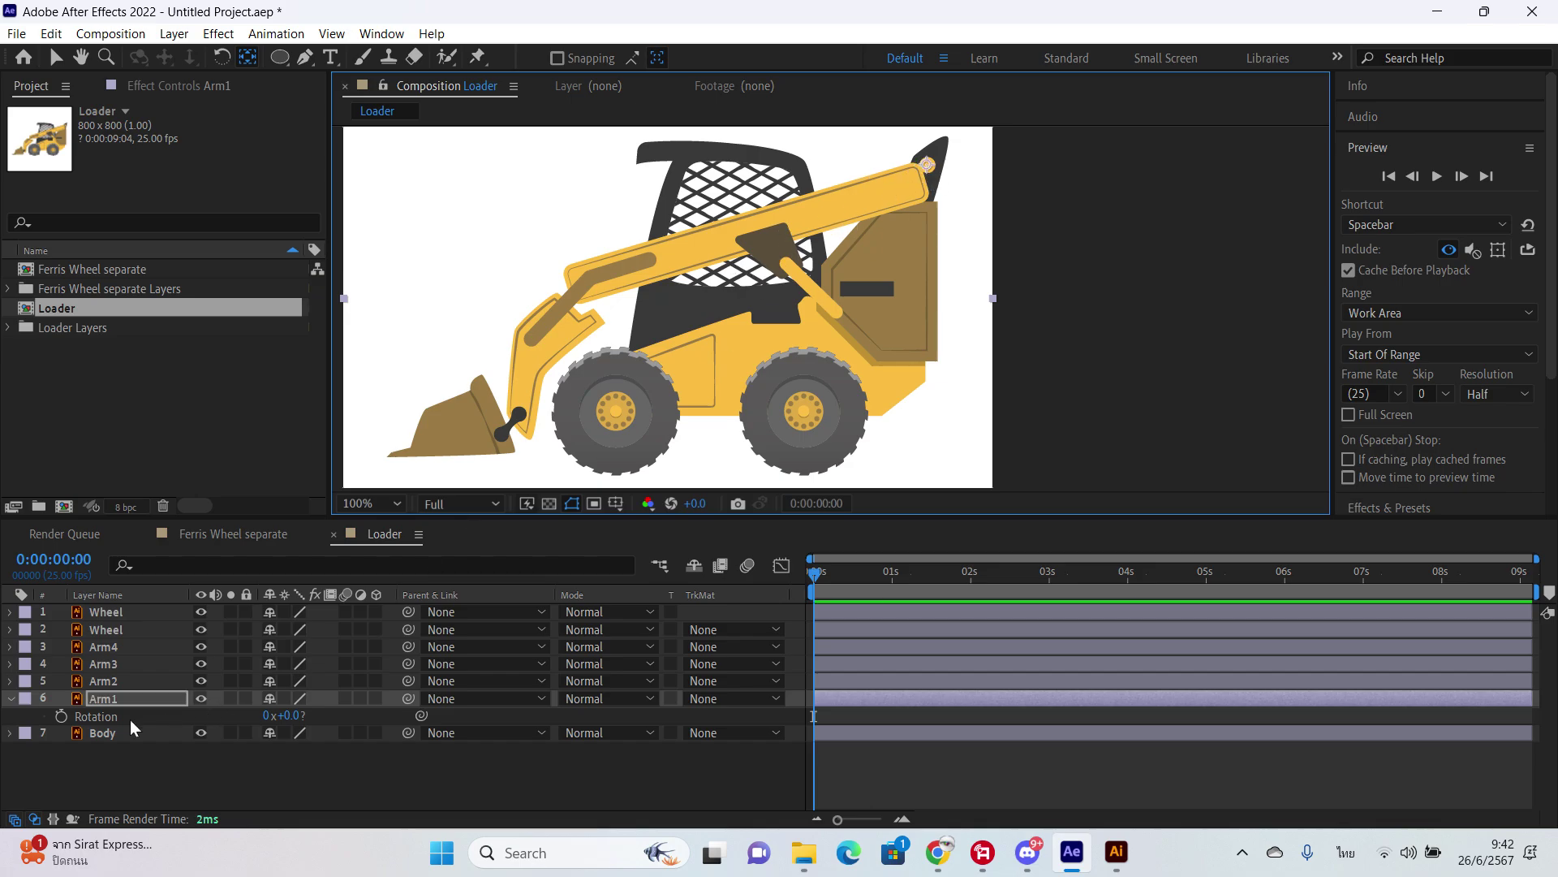
Step: Move Arm2's anchor point onto the dark bracket under the boom and Arm3's to the upper end of its brown link
{"action": "left_click", "coordinate": [110, 679]}
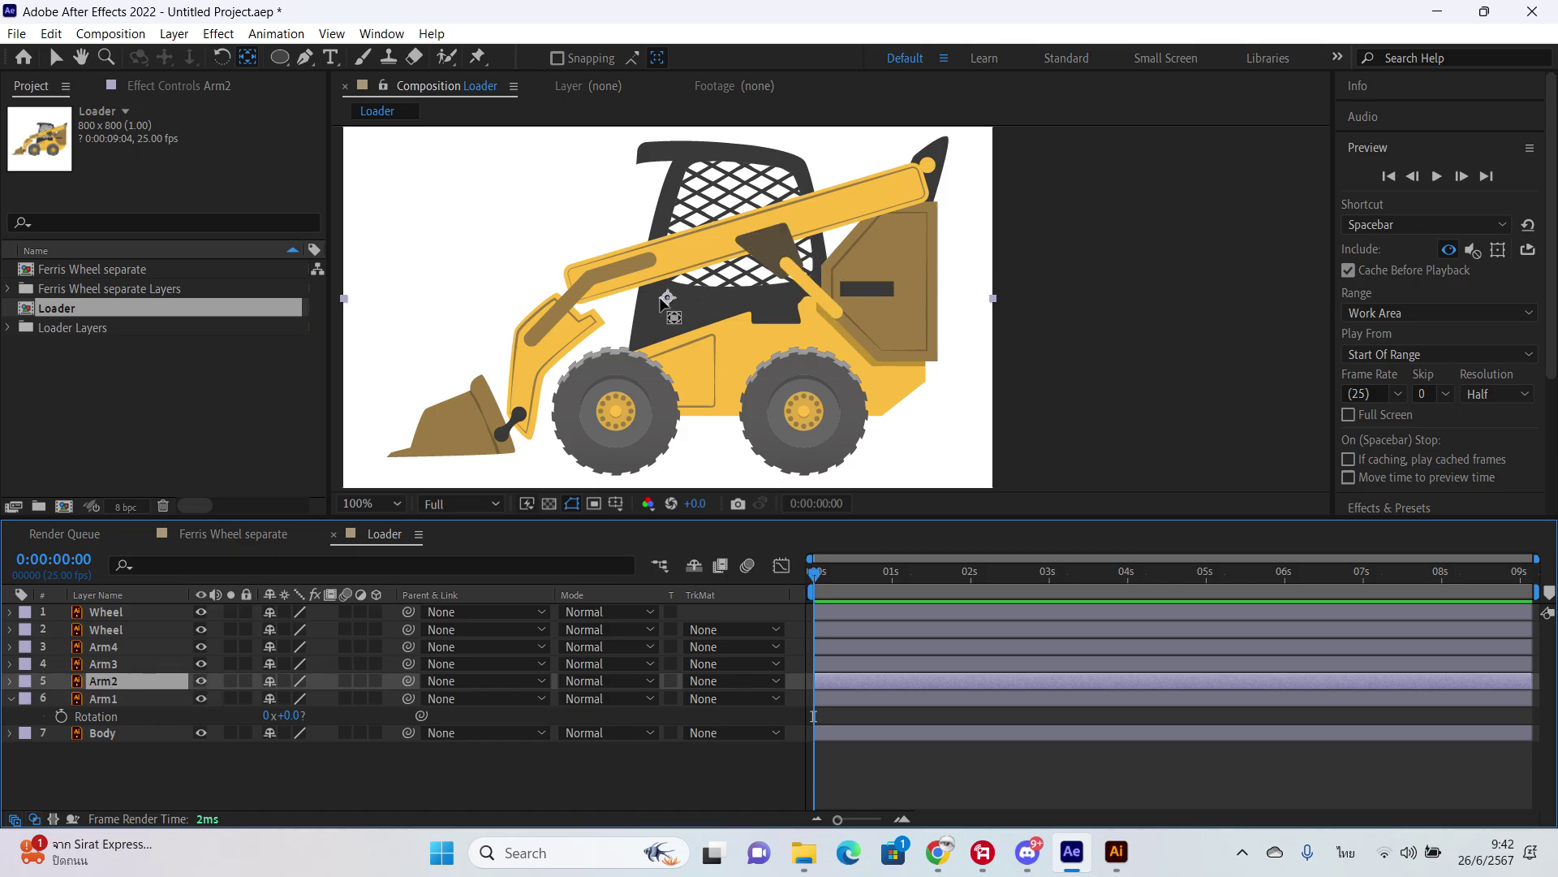
{"action": "left_click_drag", "start_coordinate": [665, 297], "coordinate": [766, 246]}
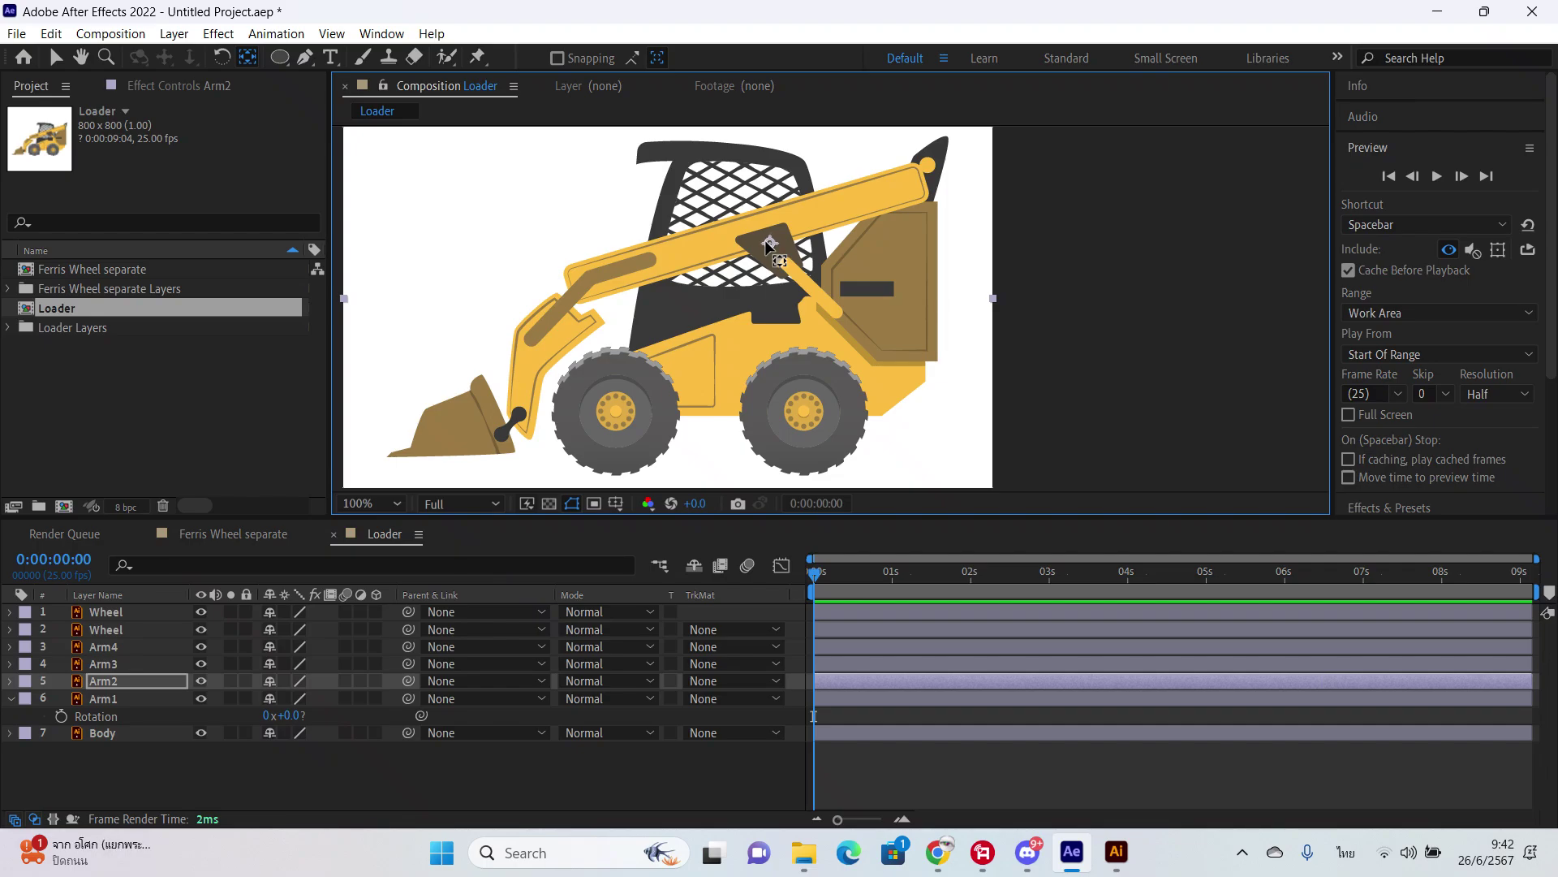
{"action": "left_click", "coordinate": [126, 666]}
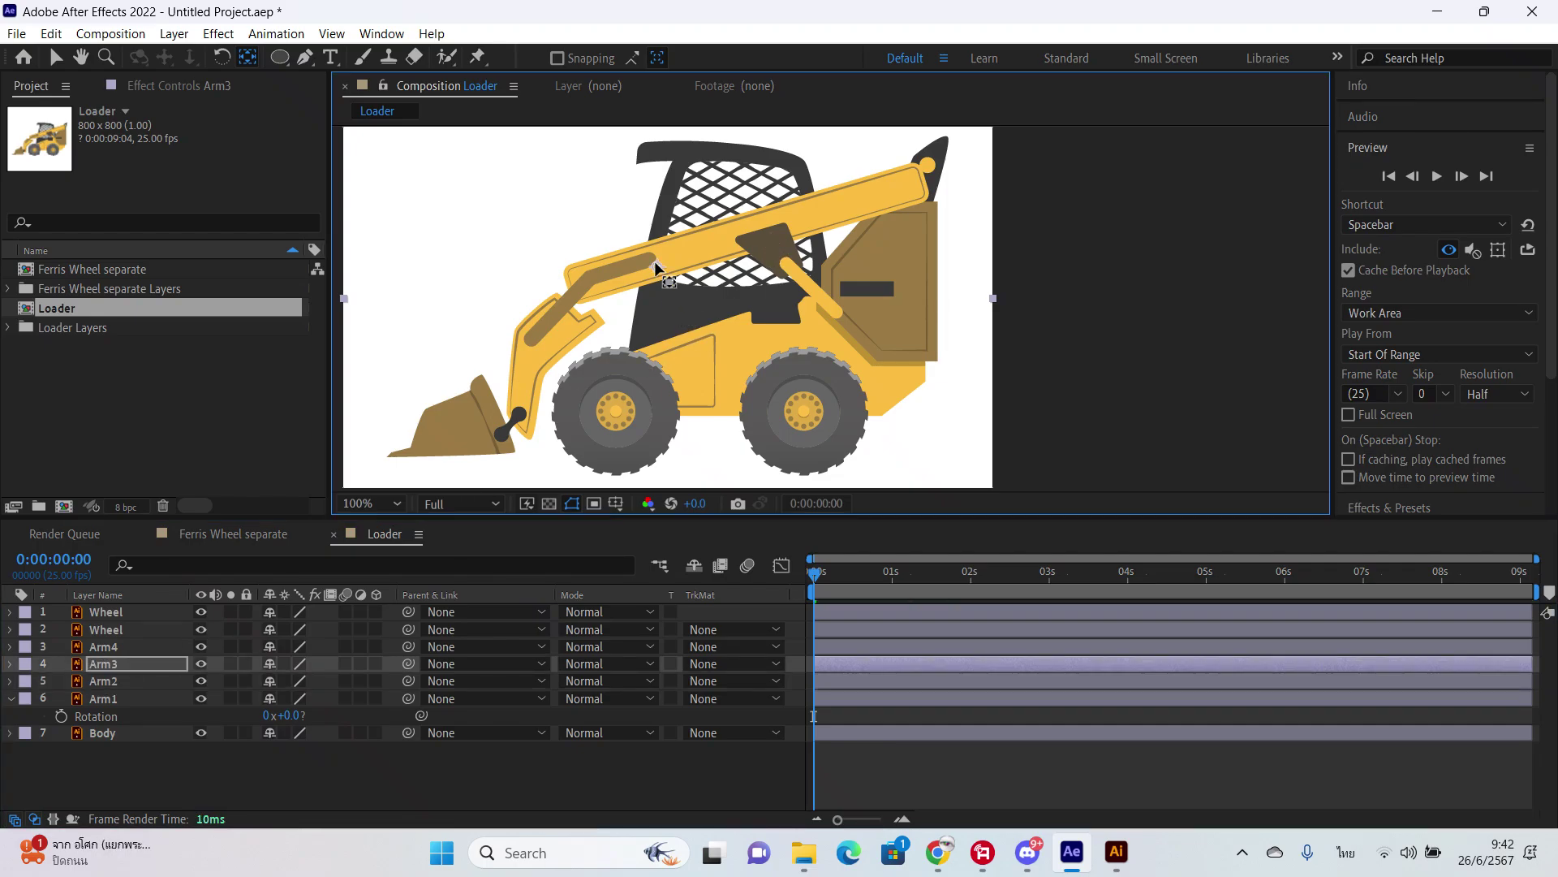
{"action": "left_click_drag", "start_coordinate": [658, 268], "coordinate": [649, 261]}
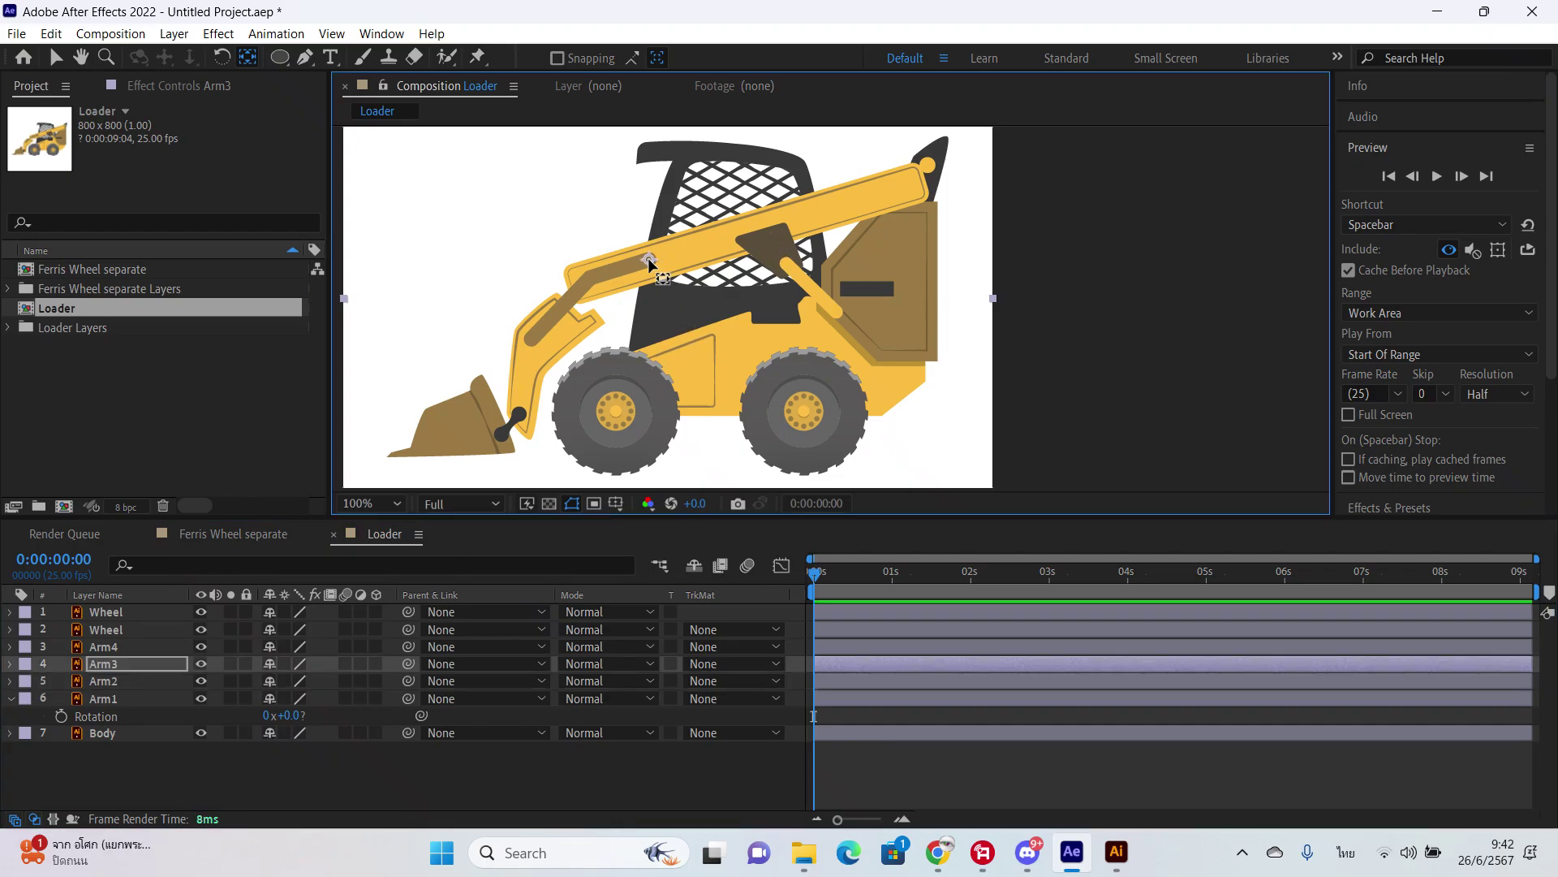
Step: Move the Arm4 layer's anchor point to the dark joint connecting the bucket to the front arm
{"action": "left_click", "coordinate": [130, 630]}
{"action": "scroll", "coordinate": [840, 294], "scroll_direction": "down", "scroll_amount": 2}
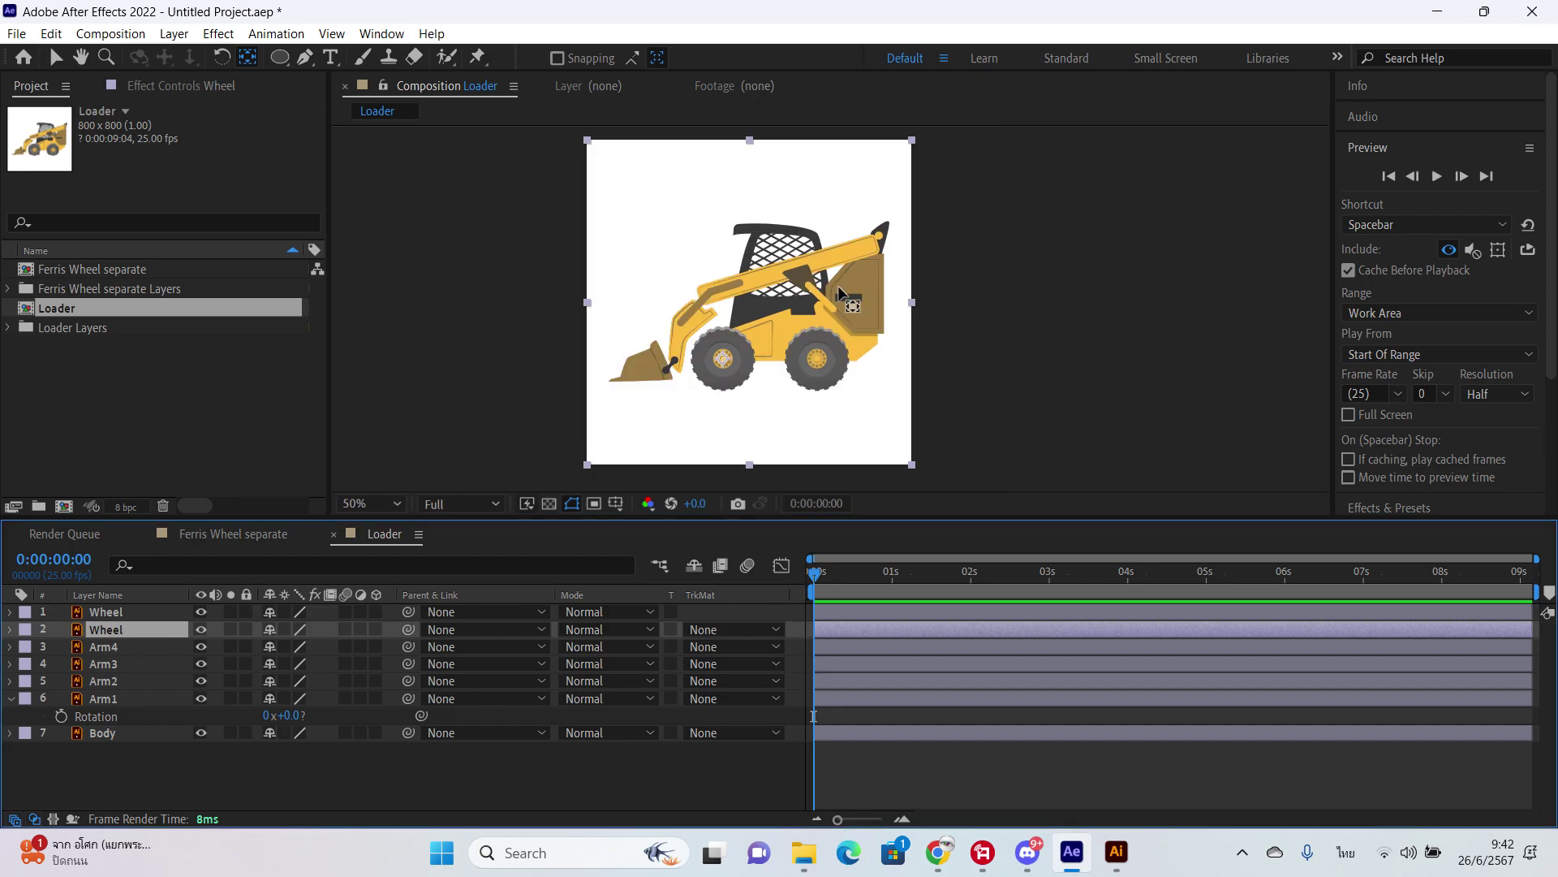
{"action": "scroll", "coordinate": [832, 305], "scroll_direction": "up", "scroll_amount": 2}
{"action": "left_click_drag", "start_coordinate": [619, 412], "coordinate": [519, 417]}
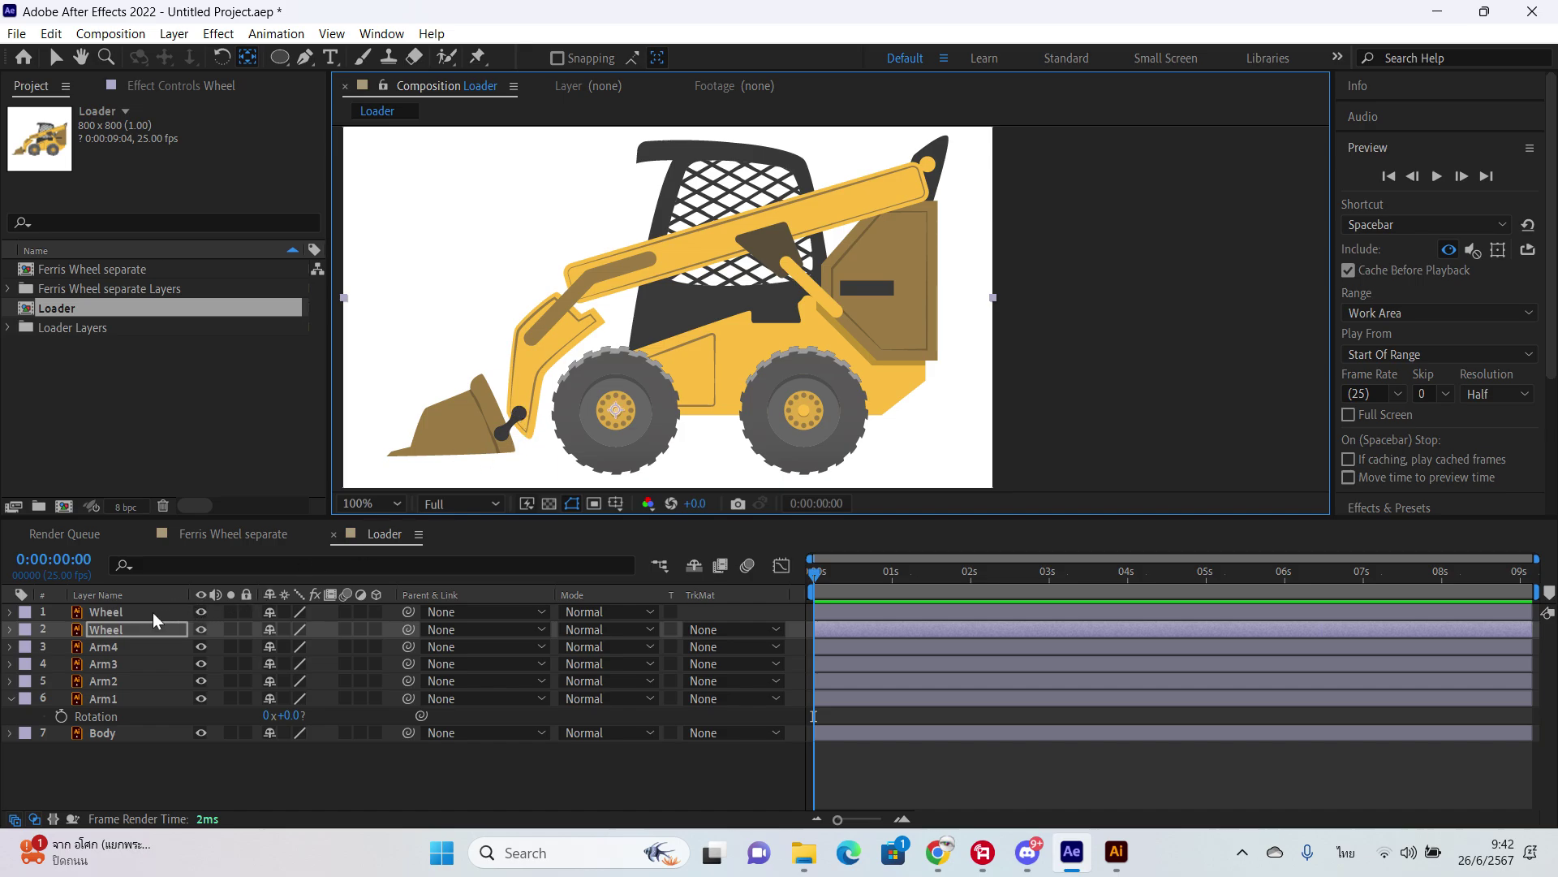
{"action": "left_click", "coordinate": [131, 645]}
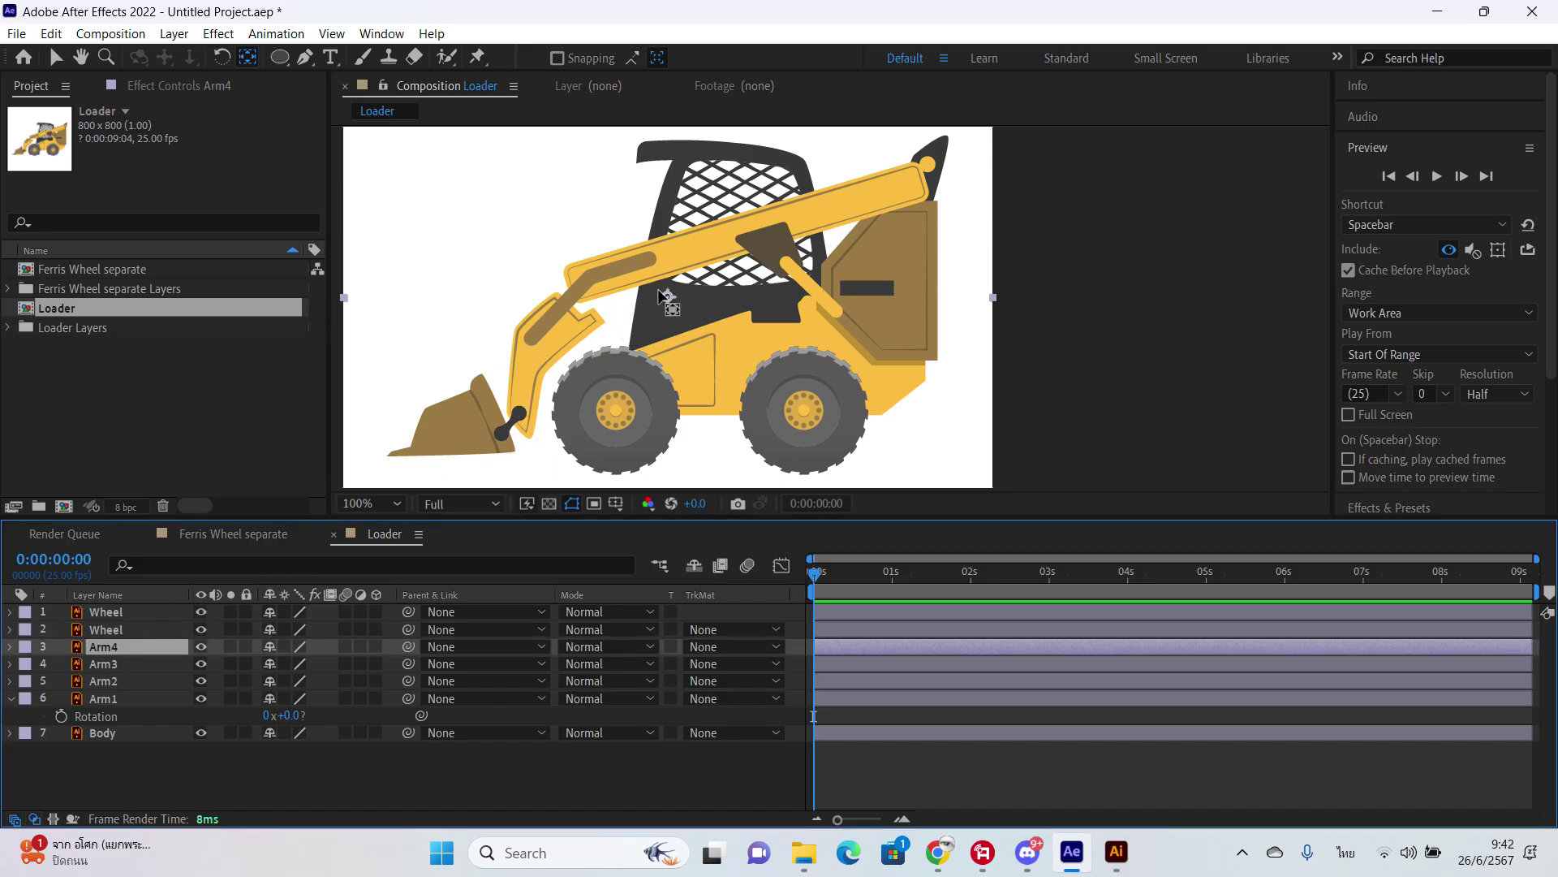
{"action": "left_click_drag", "start_coordinate": [664, 298], "coordinate": [518, 411]}
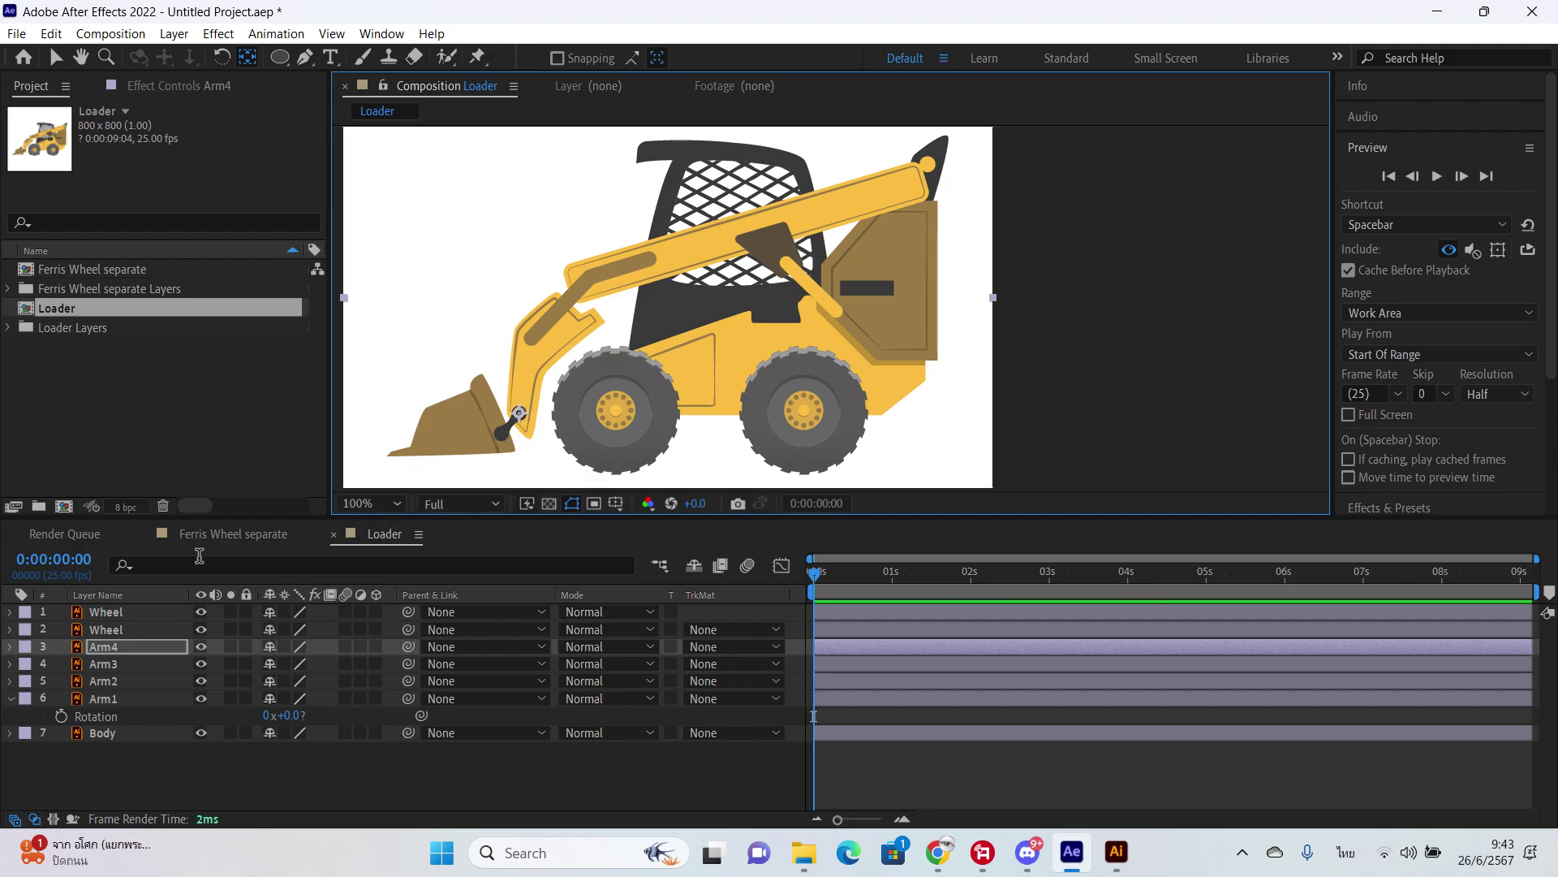
Step: Parent both Wheel layers and the Arm1 layer to the Body layer
{"action": "left_click", "coordinate": [141, 697]}
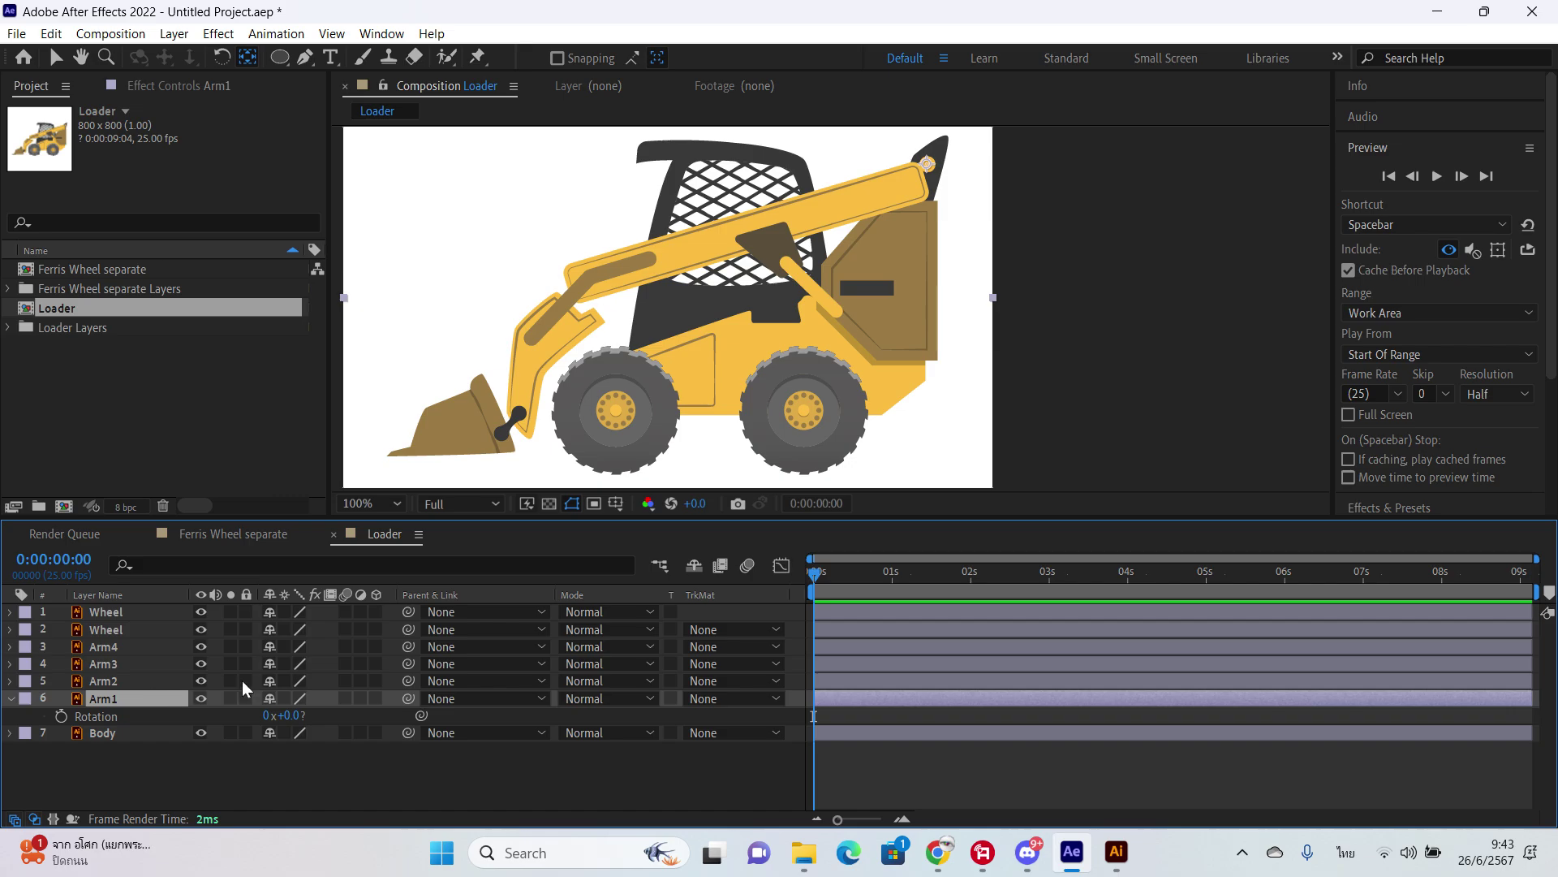
{"action": "left_click", "coordinate": [163, 631]}
{"action": "left_click", "coordinate": [120, 613], "text": "shift"}
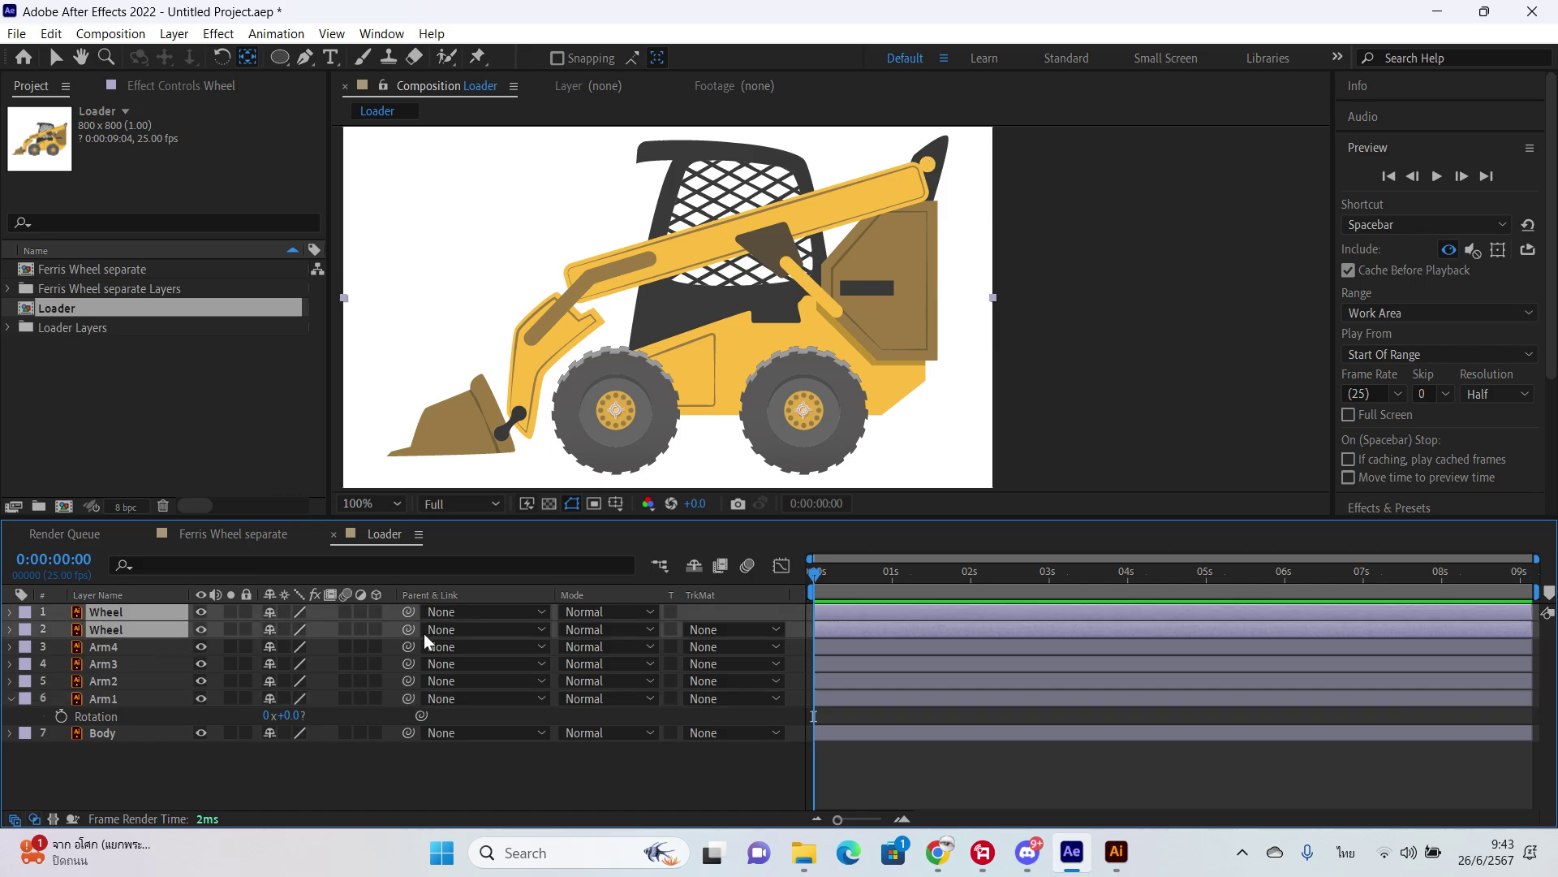
{"action": "left_click_drag", "start_coordinate": [410, 630], "coordinate": [124, 728]}
{"action": "left_click", "coordinate": [91, 698]}
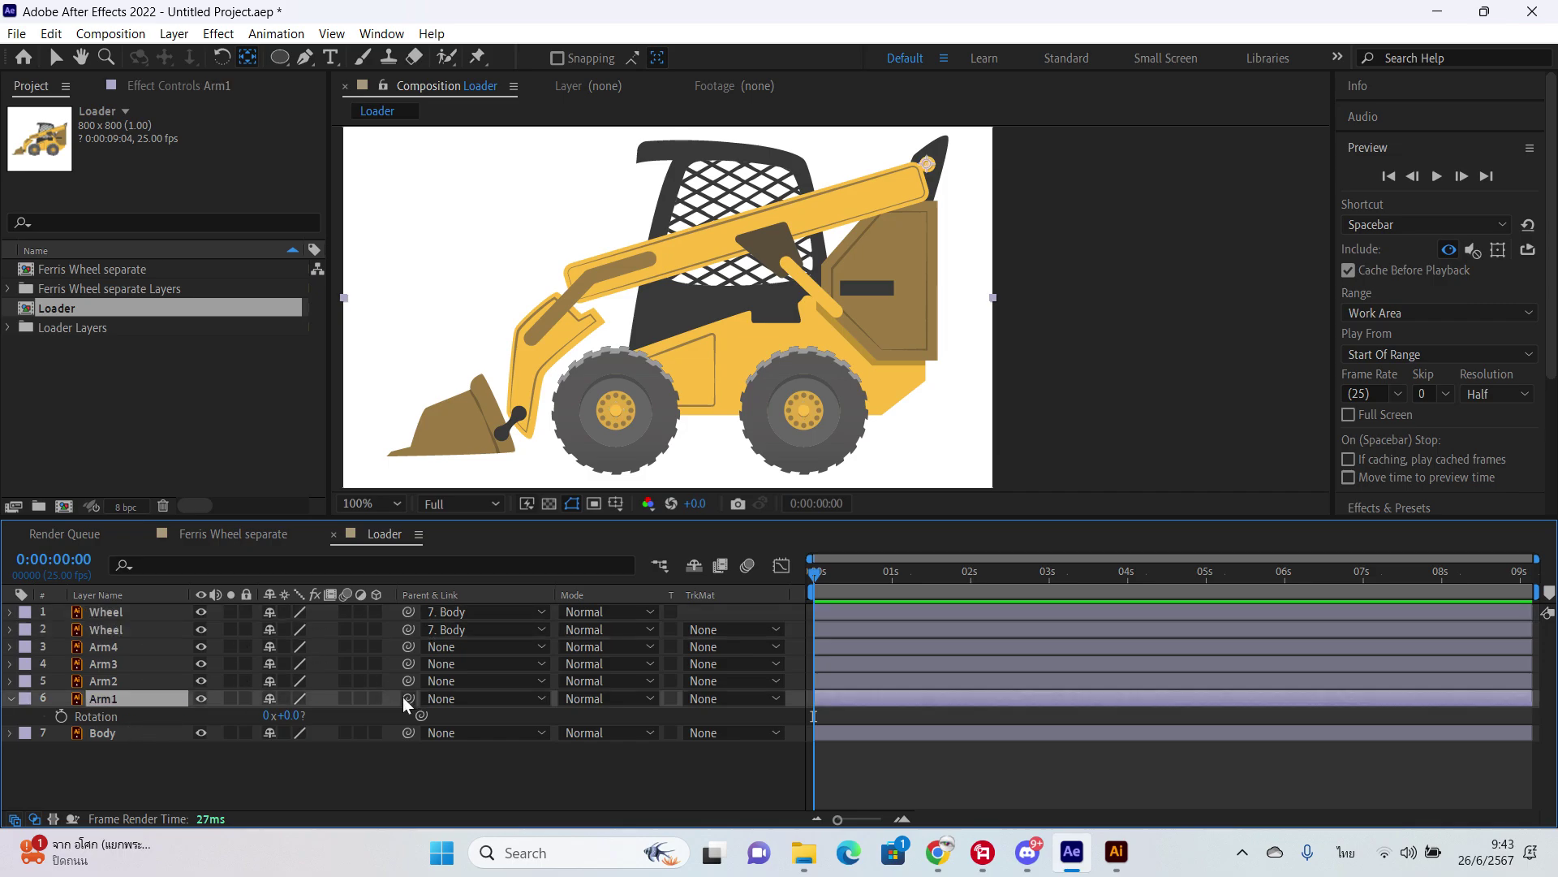
{"action": "left_click", "coordinate": [201, 697]}
{"action": "left_click", "coordinate": [203, 696]}
{"action": "left_click_drag", "start_coordinate": [408, 696], "coordinate": [120, 733]}
Step: Parent Arm2 and Arm3 to Arm1, and parent Arm4 to Arm3
{"action": "left_click", "coordinate": [113, 680]}
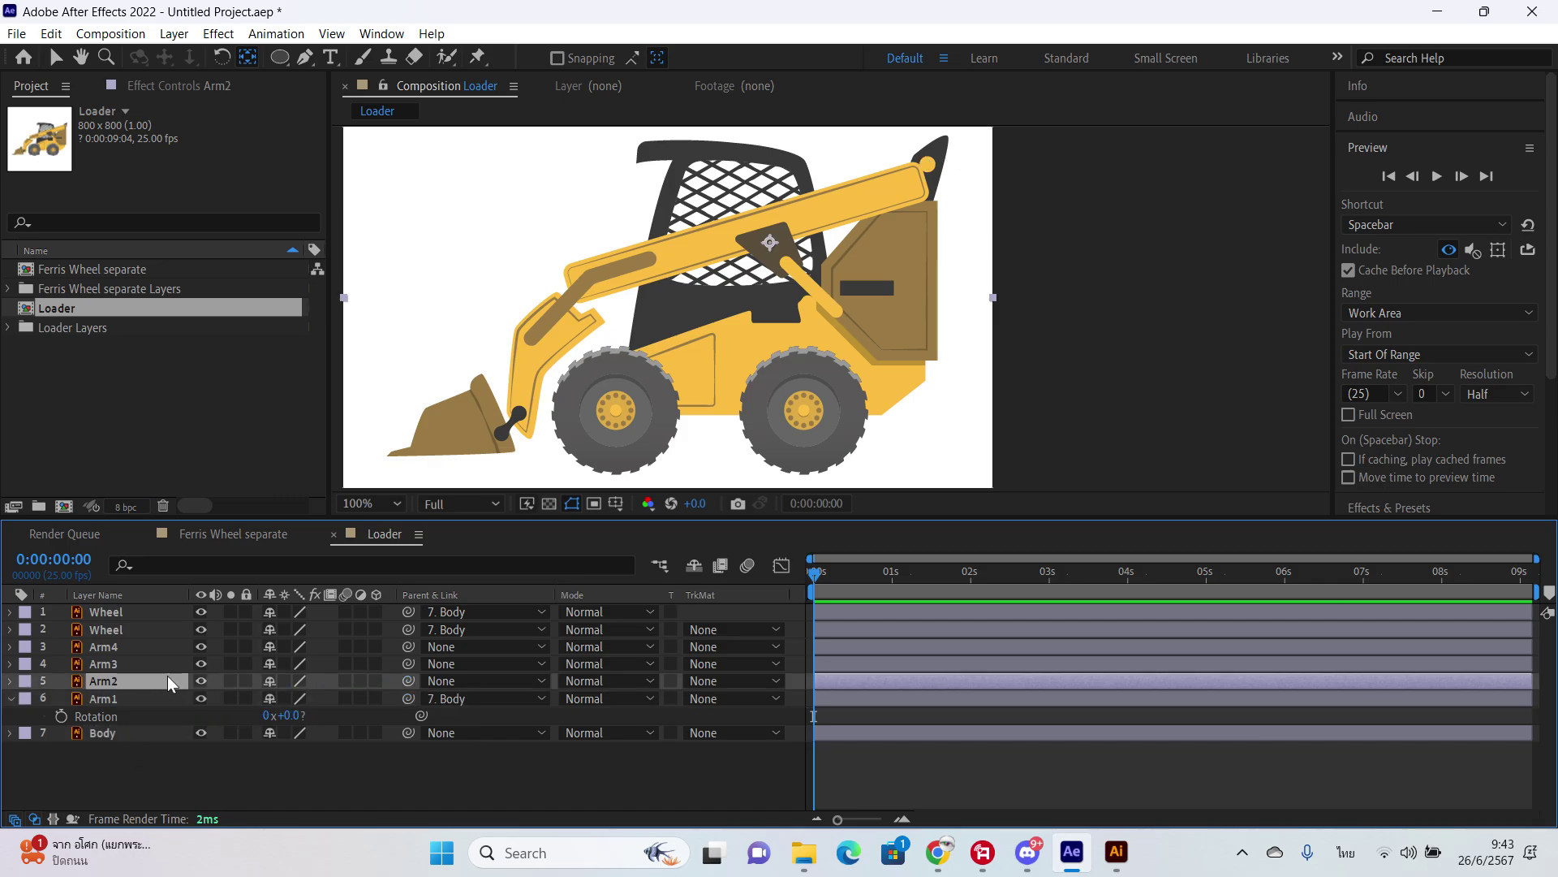
{"action": "left_click_drag", "start_coordinate": [408, 681], "coordinate": [123, 699]}
{"action": "left_click", "coordinate": [120, 665]}
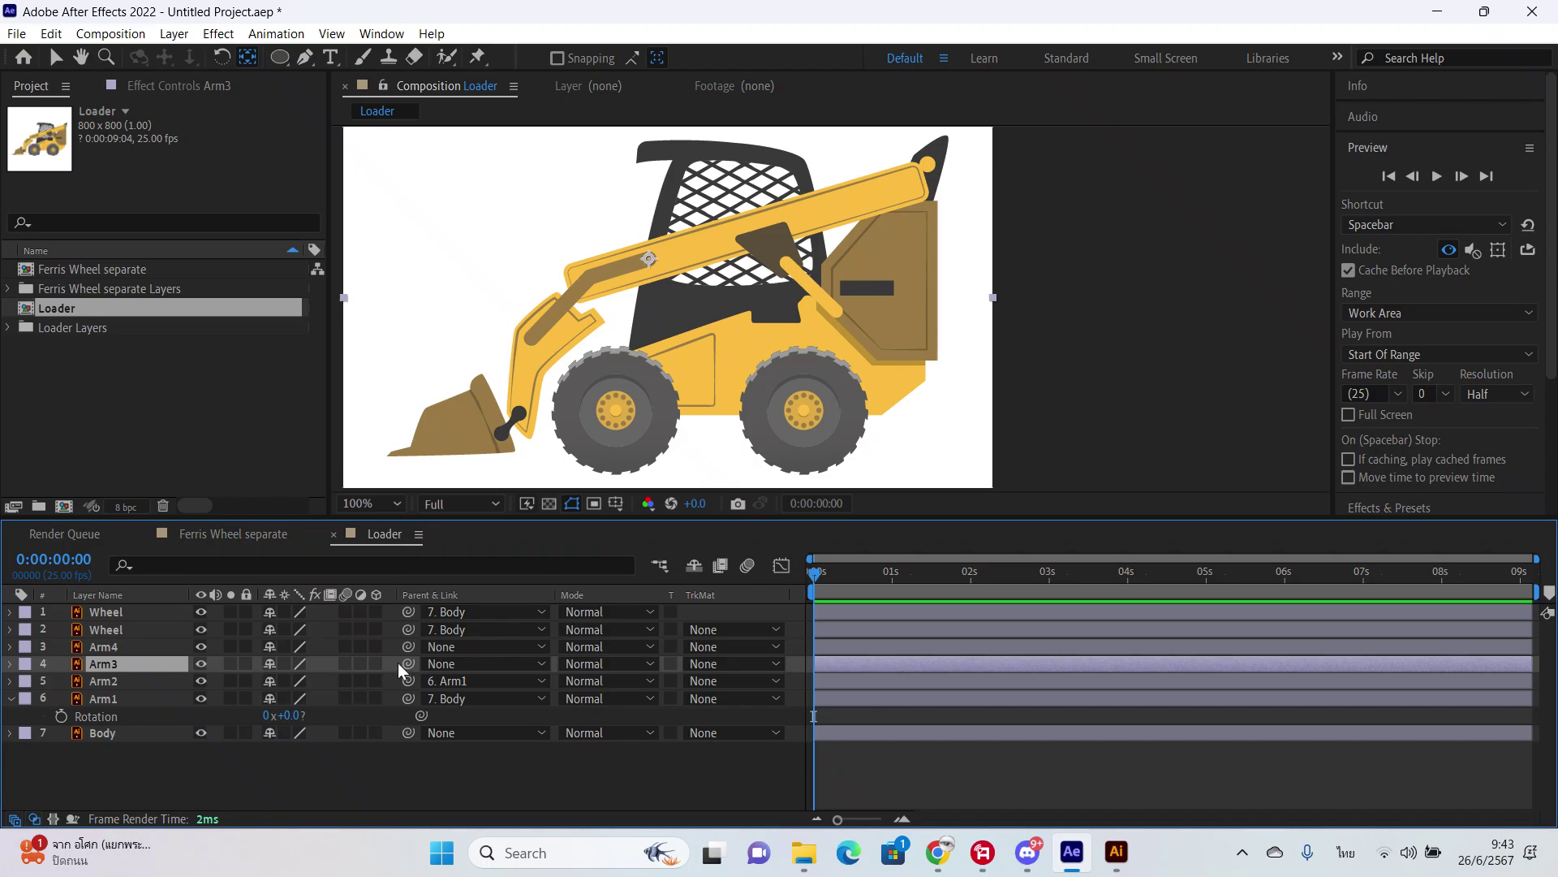
{"action": "left_click_drag", "start_coordinate": [408, 663], "coordinate": [122, 698]}
{"action": "left_click", "coordinate": [123, 647]}
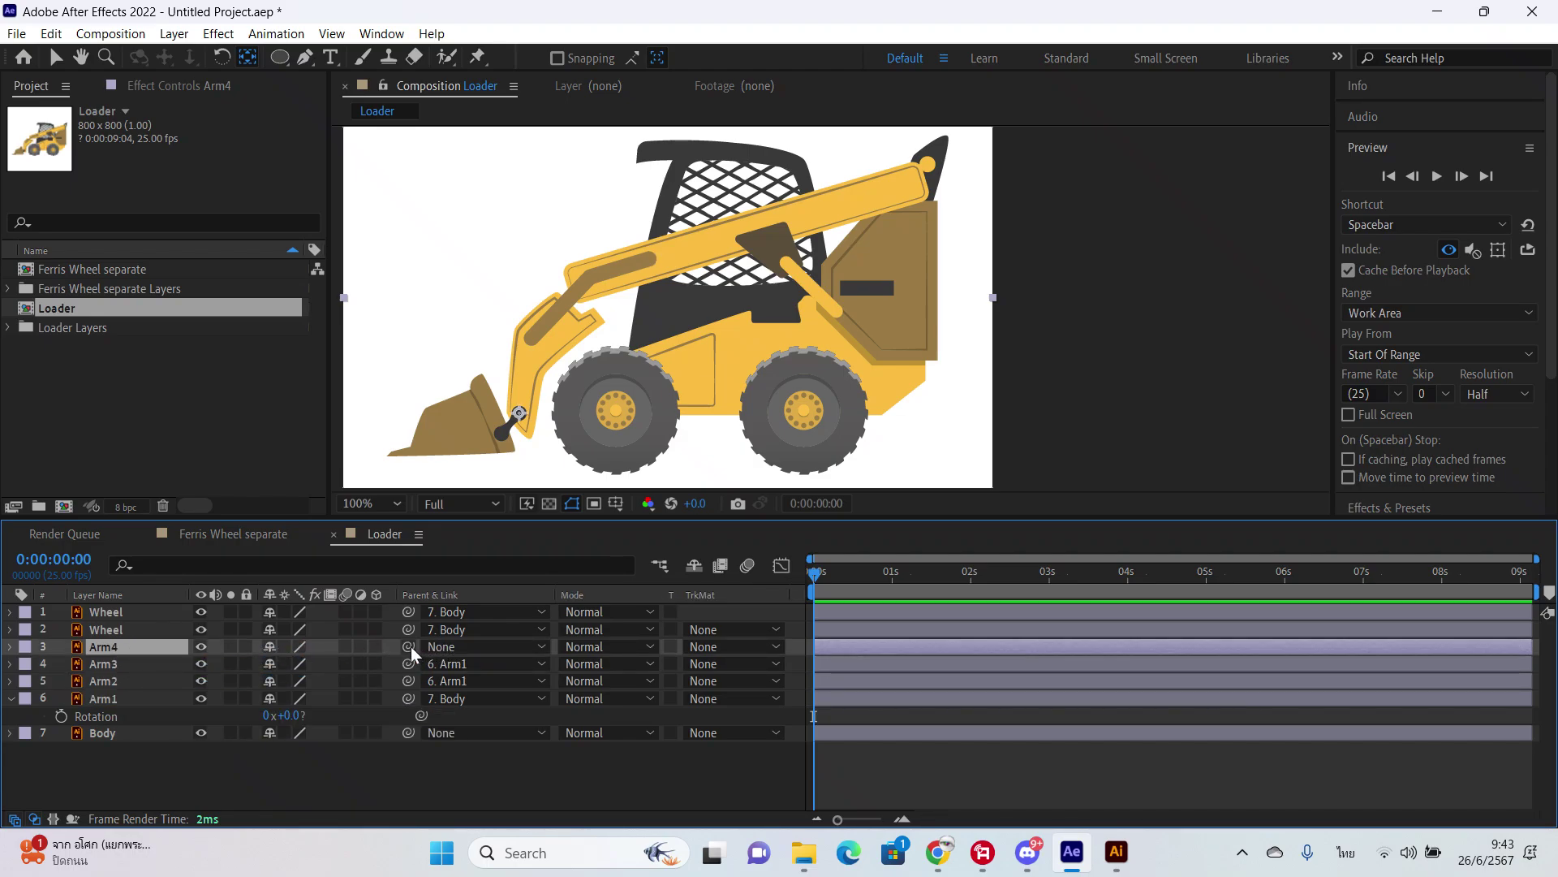
{"action": "left_click_drag", "start_coordinate": [411, 646], "coordinate": [165, 665]}
Step: Show the Rotation property of the four arm layers, Arm1 to Arm4
{"action": "left_click", "coordinate": [121, 695], "text": "shift"}
{"action": "key", "text": "r"}
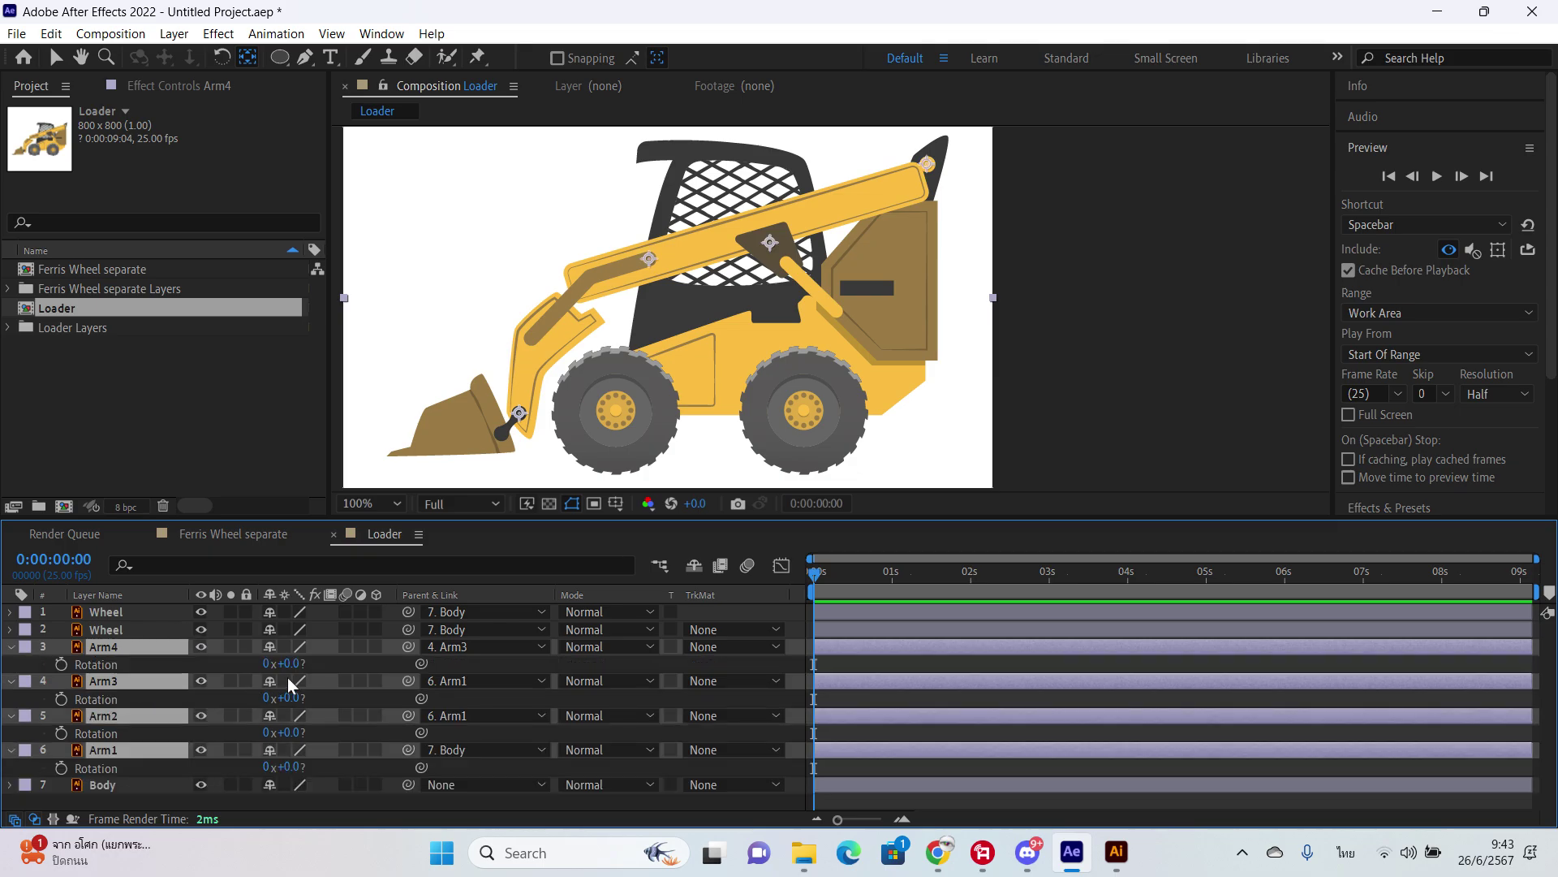
Step: Test rotating the four arm layers together and Arm2 separately, undoing each rotation
{"action": "left_click_drag", "start_coordinate": [286, 663], "coordinate": [301, 660]}
{"action": "key", "text": "ctrl+z"}
{"action": "left_click", "coordinate": [116, 721], "text": "ctrl"}
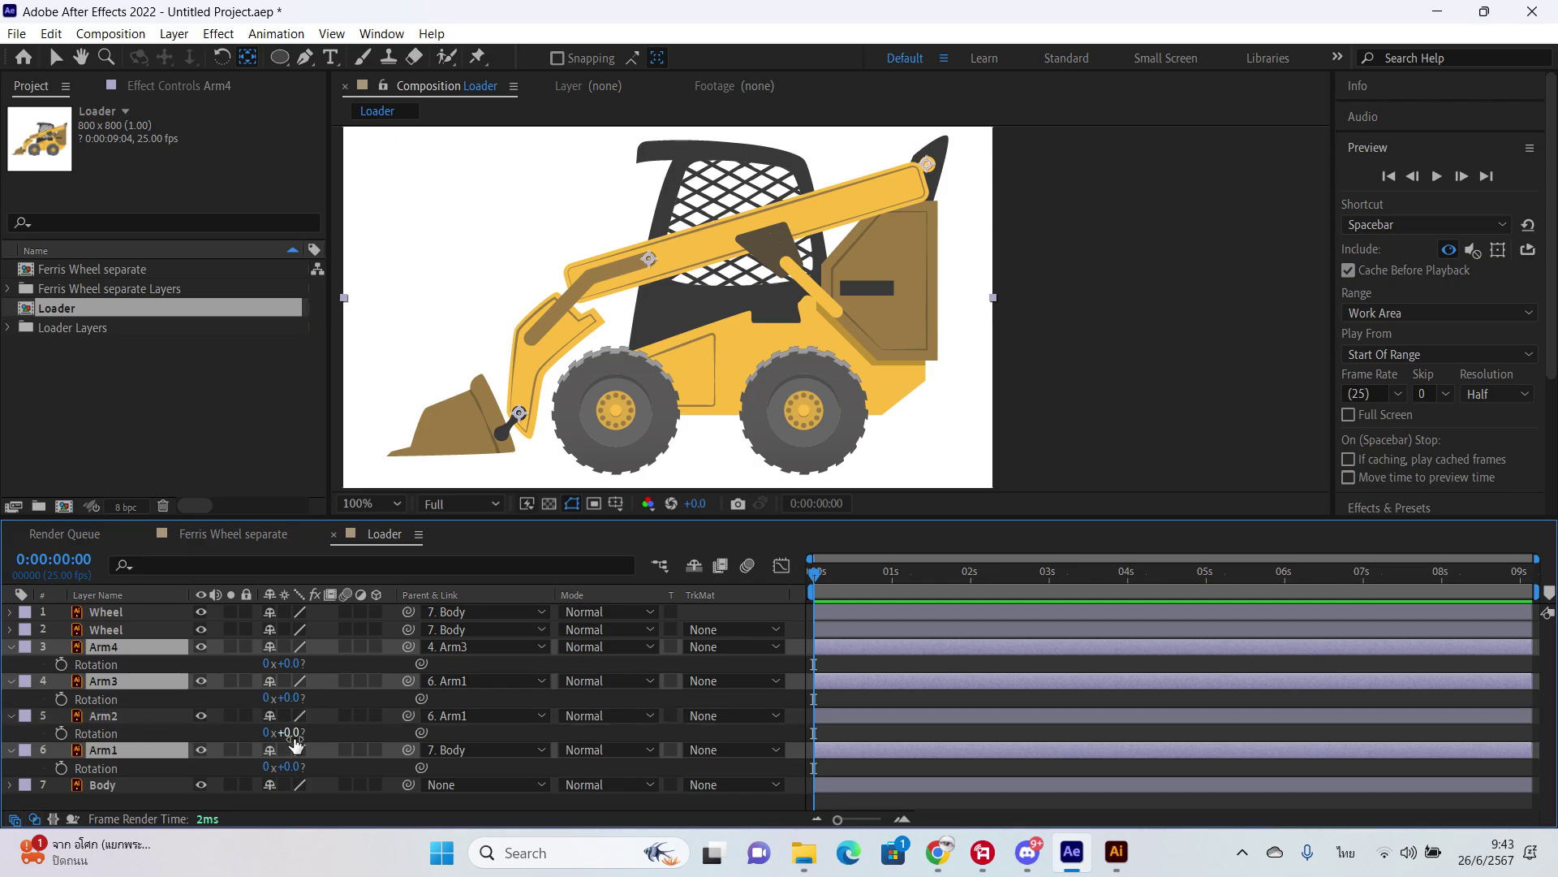
{"action": "left_click_drag", "start_coordinate": [289, 733], "coordinate": [267, 671]}
{"action": "key", "text": "ctrl+z"}
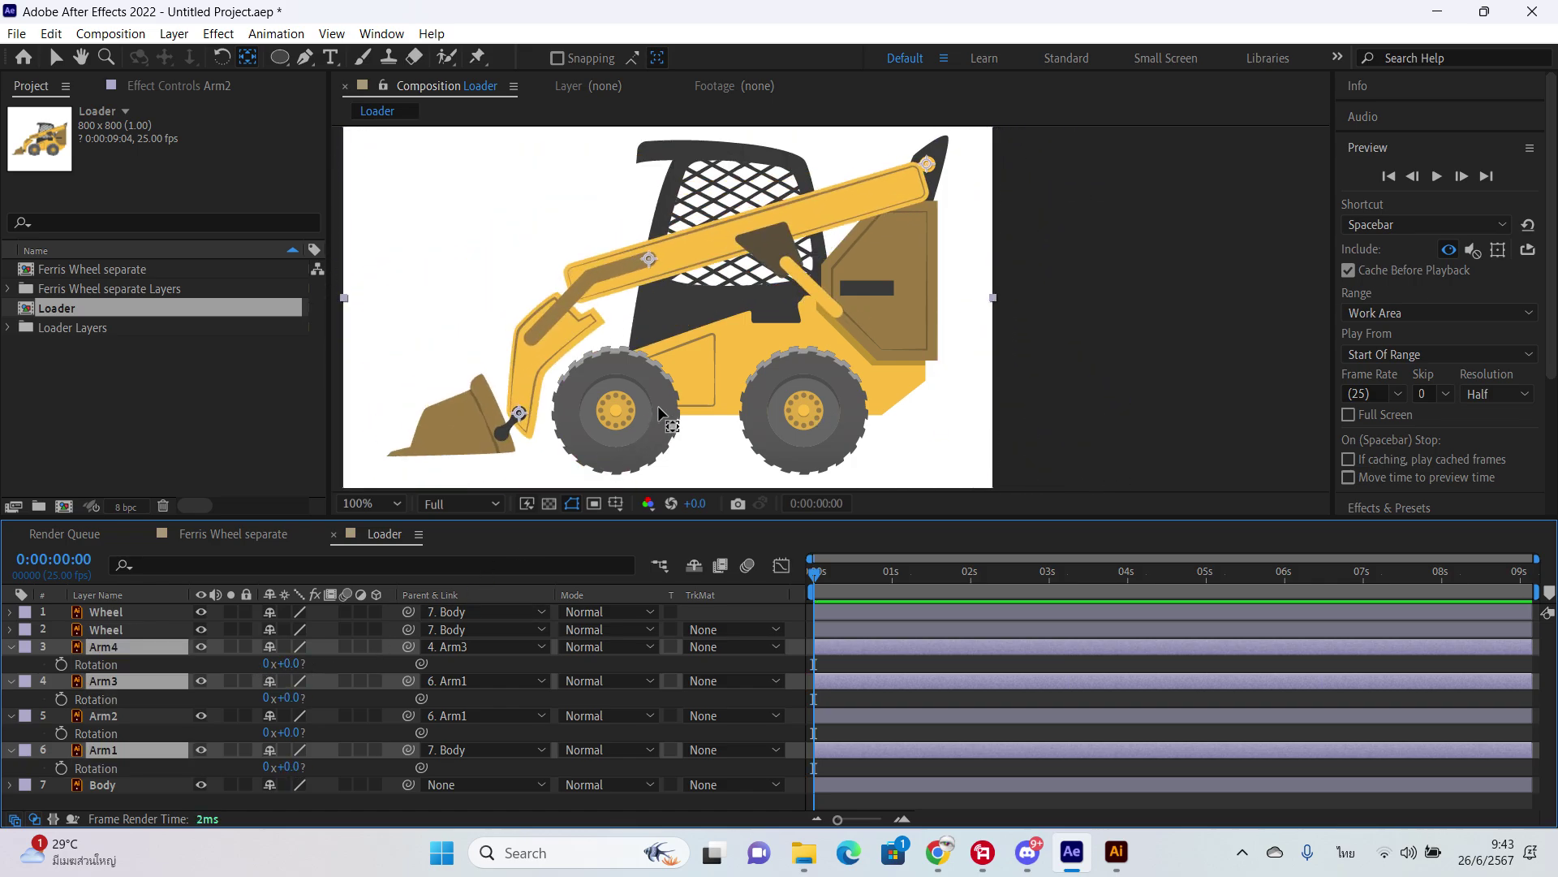
Step: Move the Body layer with its attached parts horizontally past the composition's right edge, to about X 1170, Y 400
{"action": "scroll", "coordinate": [698, 404], "scroll_direction": "down", "scroll_amount": 2}
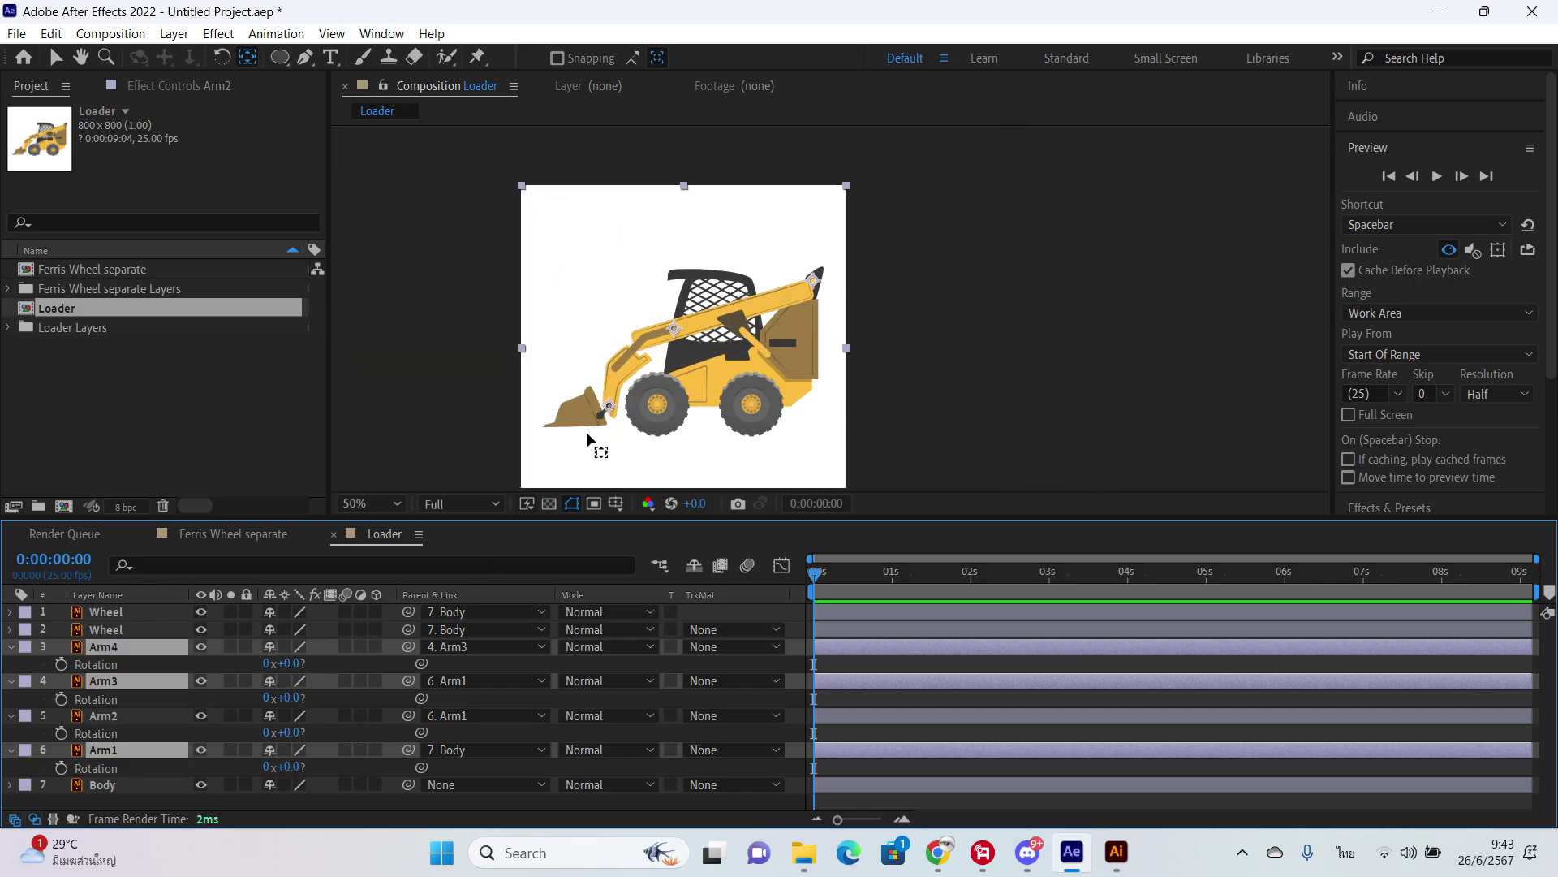
{"action": "left_click", "coordinate": [396, 503]}
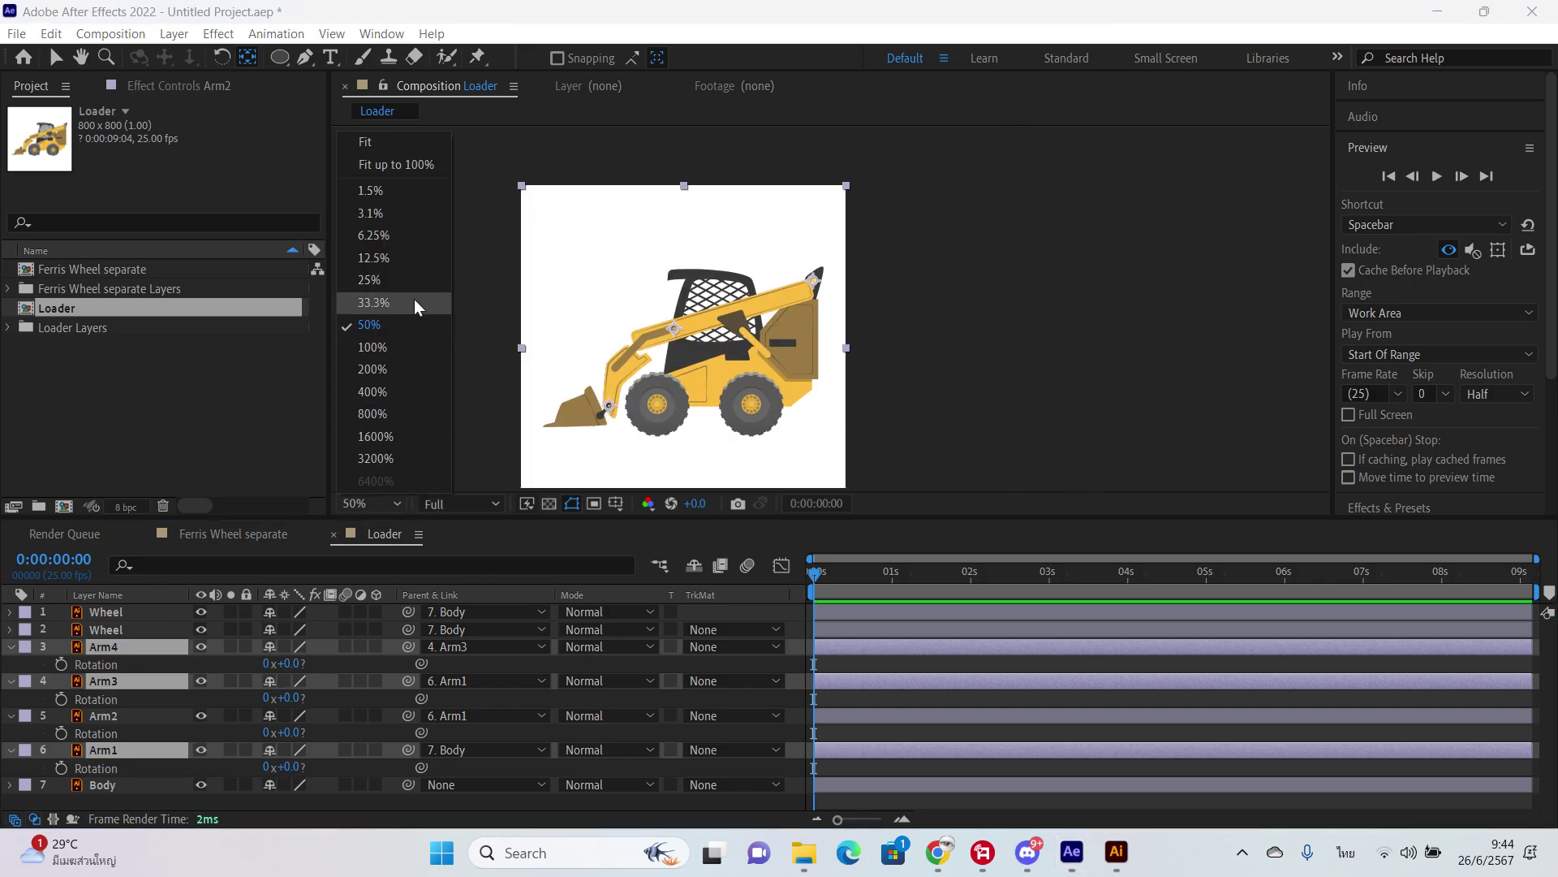
{"action": "left_click", "coordinate": [423, 167]}
{"action": "left_click", "coordinate": [858, 656]}
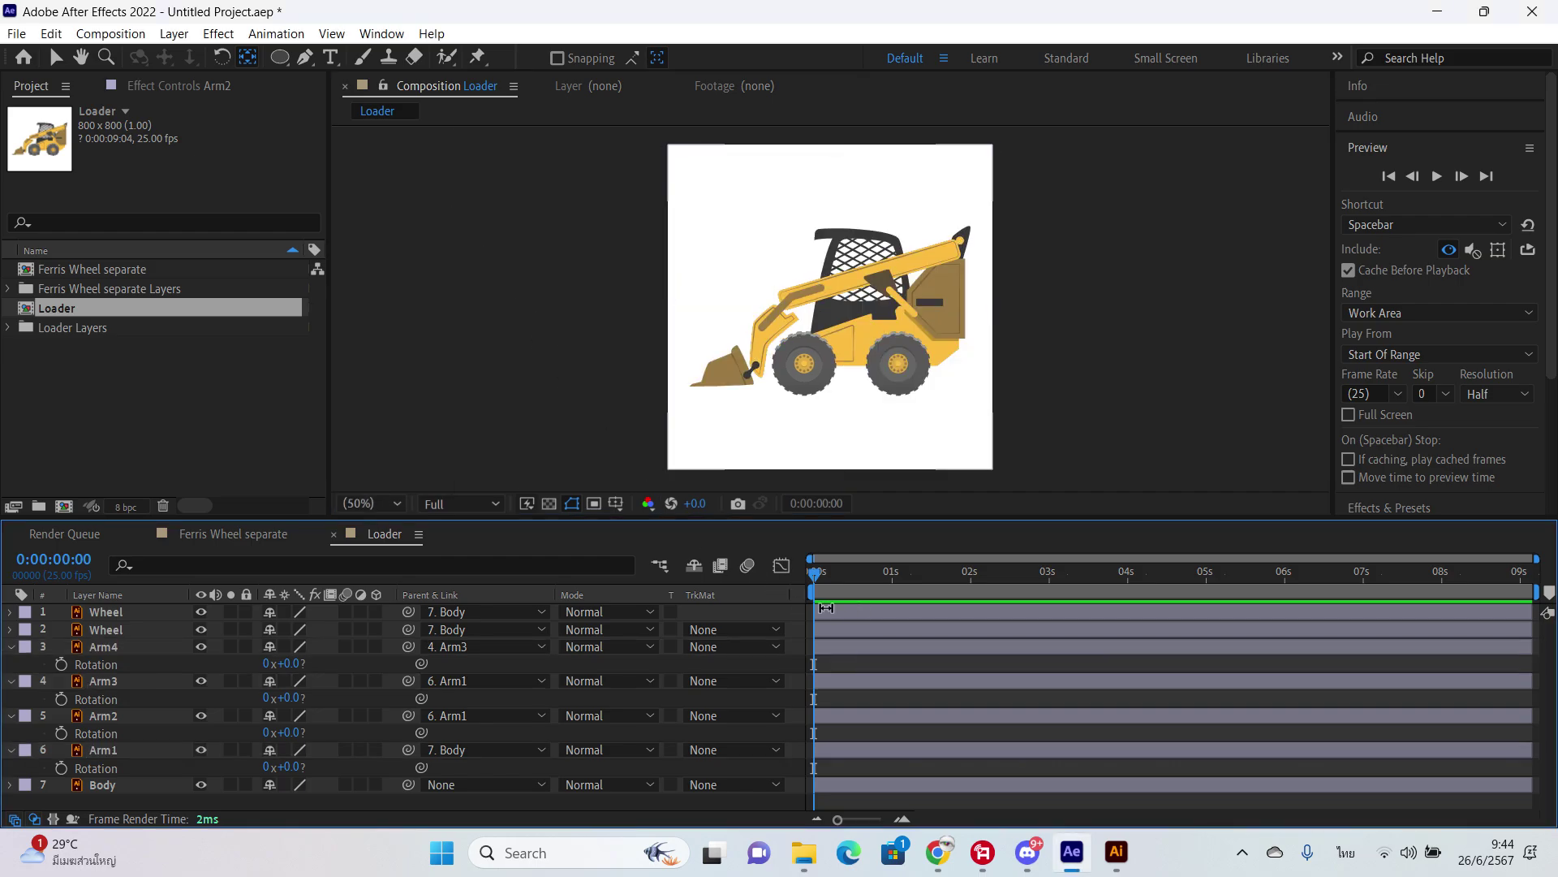
{"action": "left_click", "coordinate": [116, 782]}
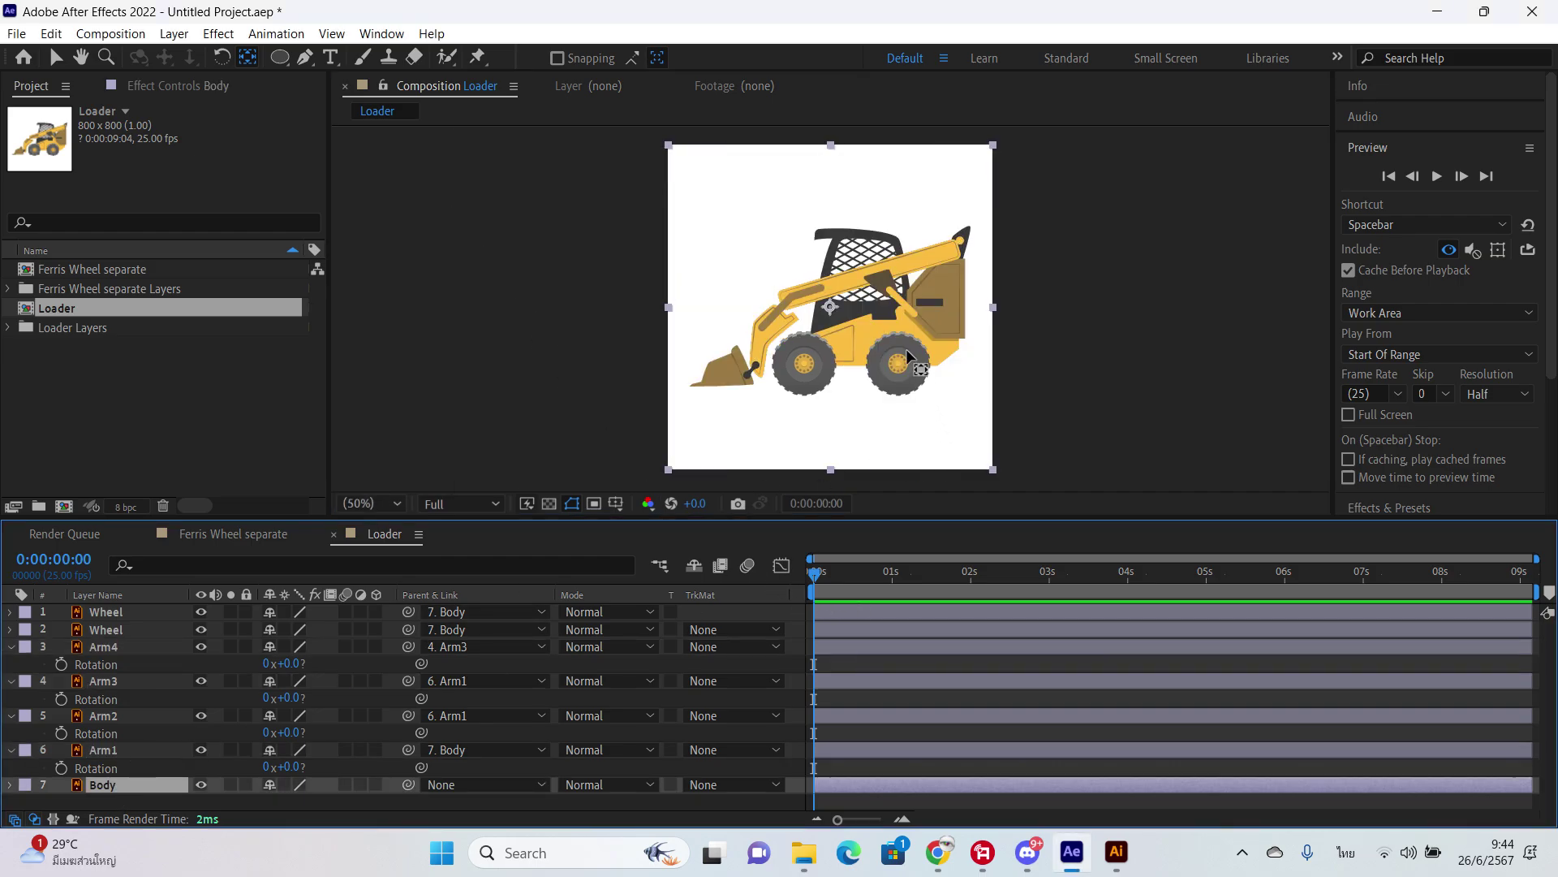
{"action": "left_click", "coordinate": [56, 59]}
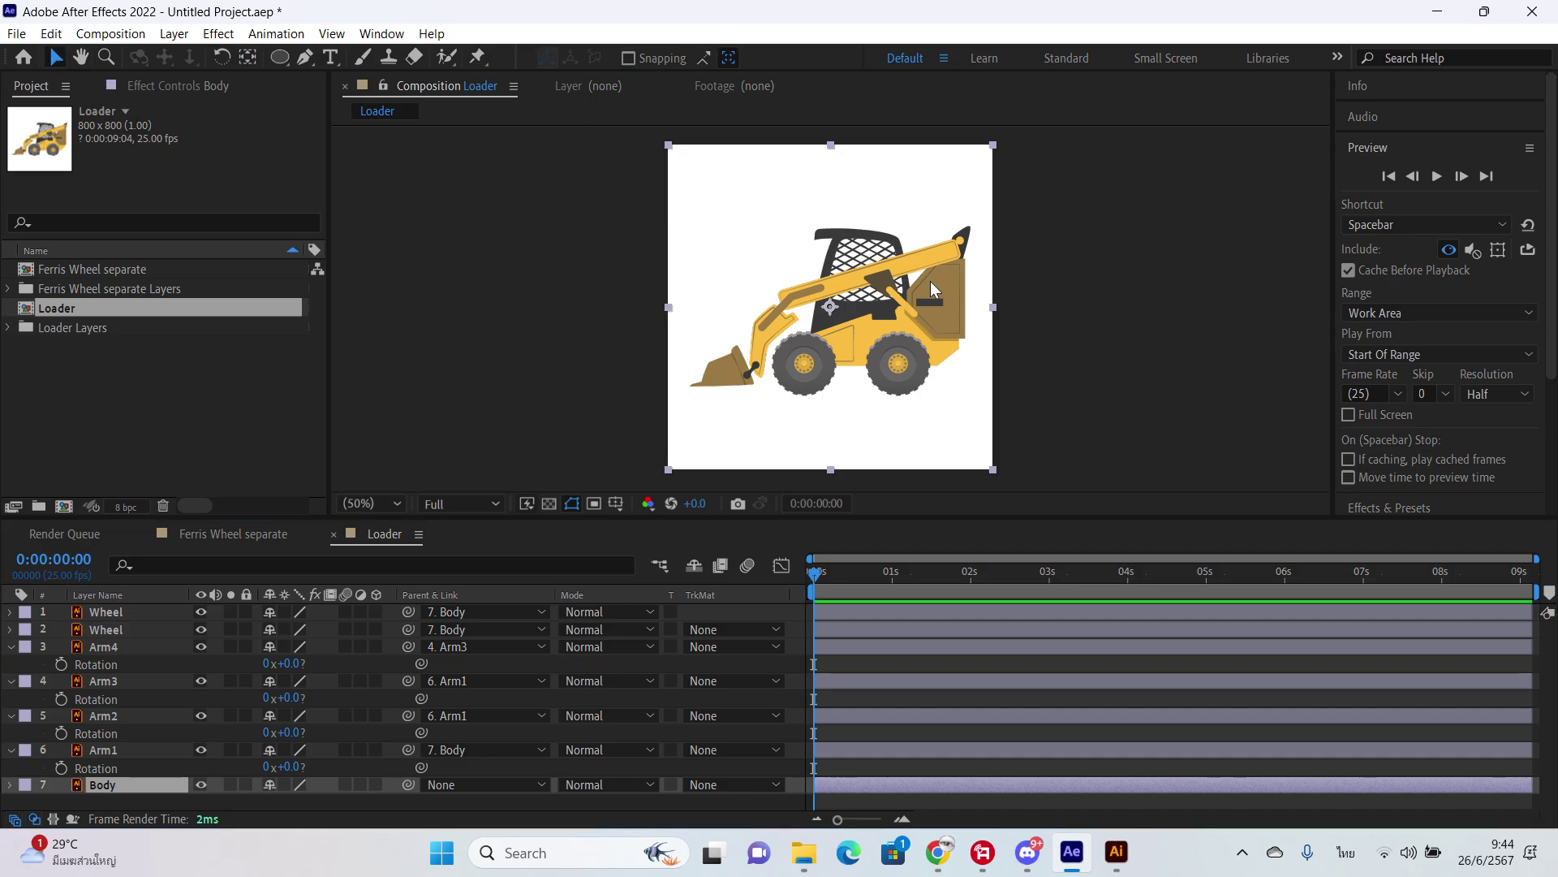
{"action": "left_click_drag", "start_coordinate": [932, 288], "coordinate": [1244, 288]}
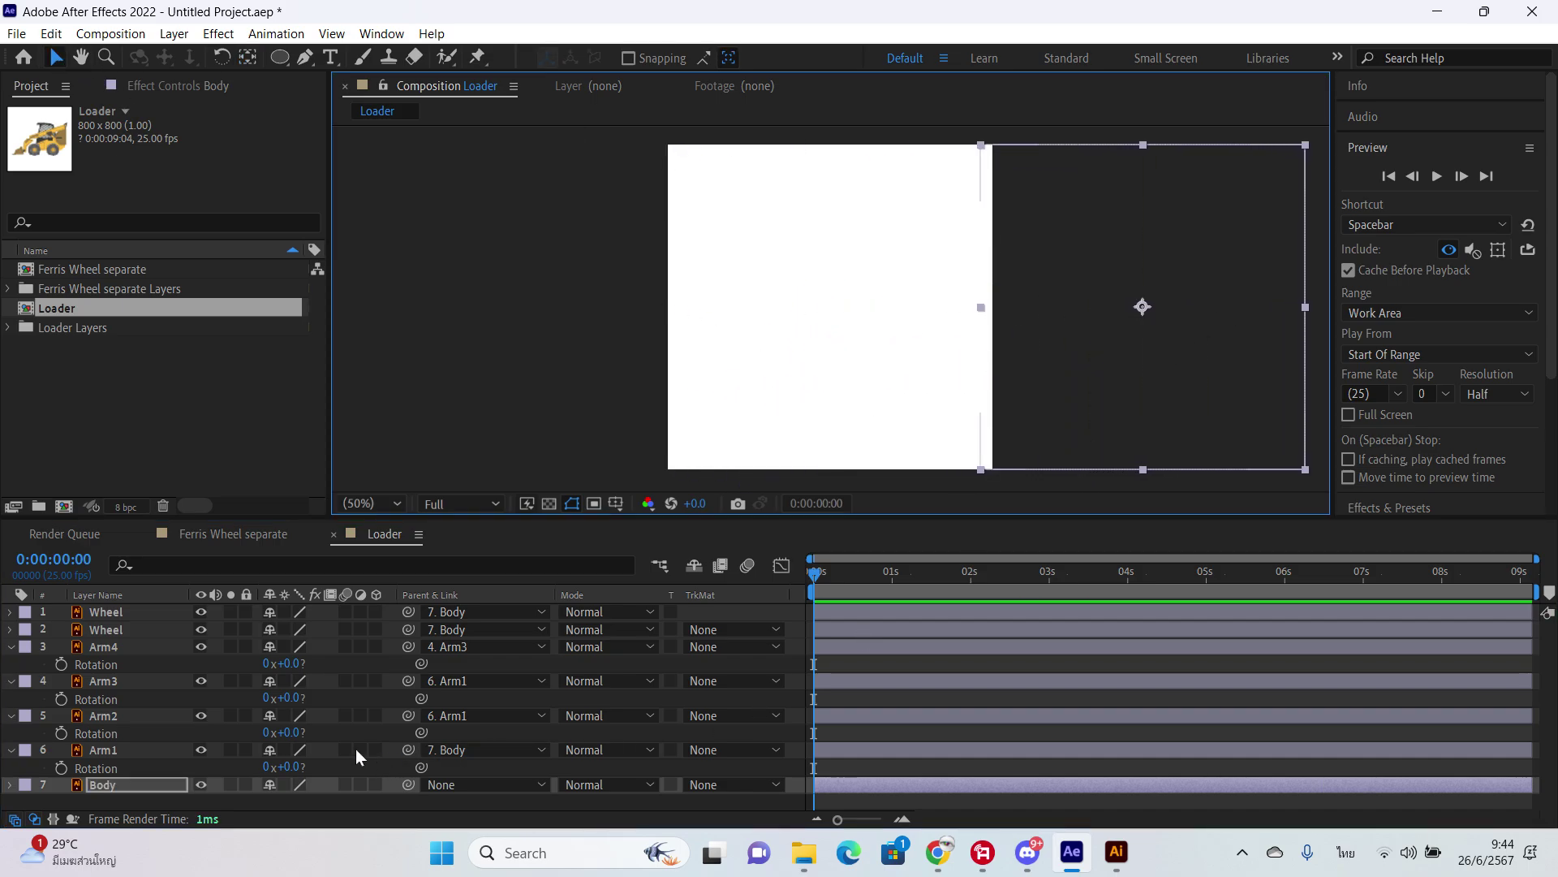
Step: Animate the Body layer's Position with a keyframe at 0 s off-canvas and another at 2 s at about 396, 400
{"action": "key", "text": "p"}
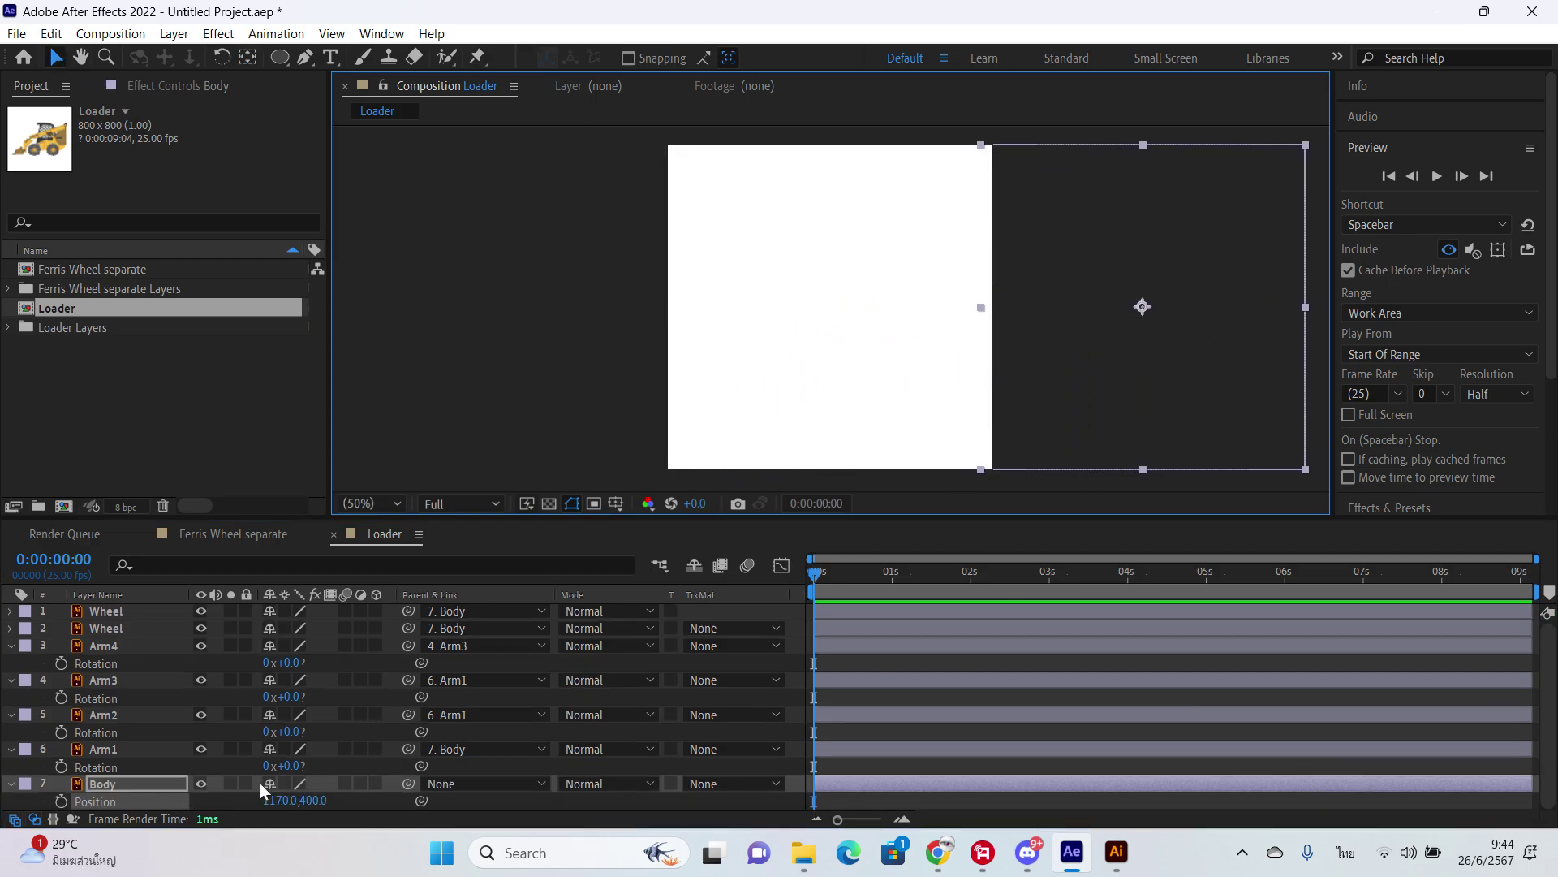
{"action": "left_click", "coordinate": [61, 801]}
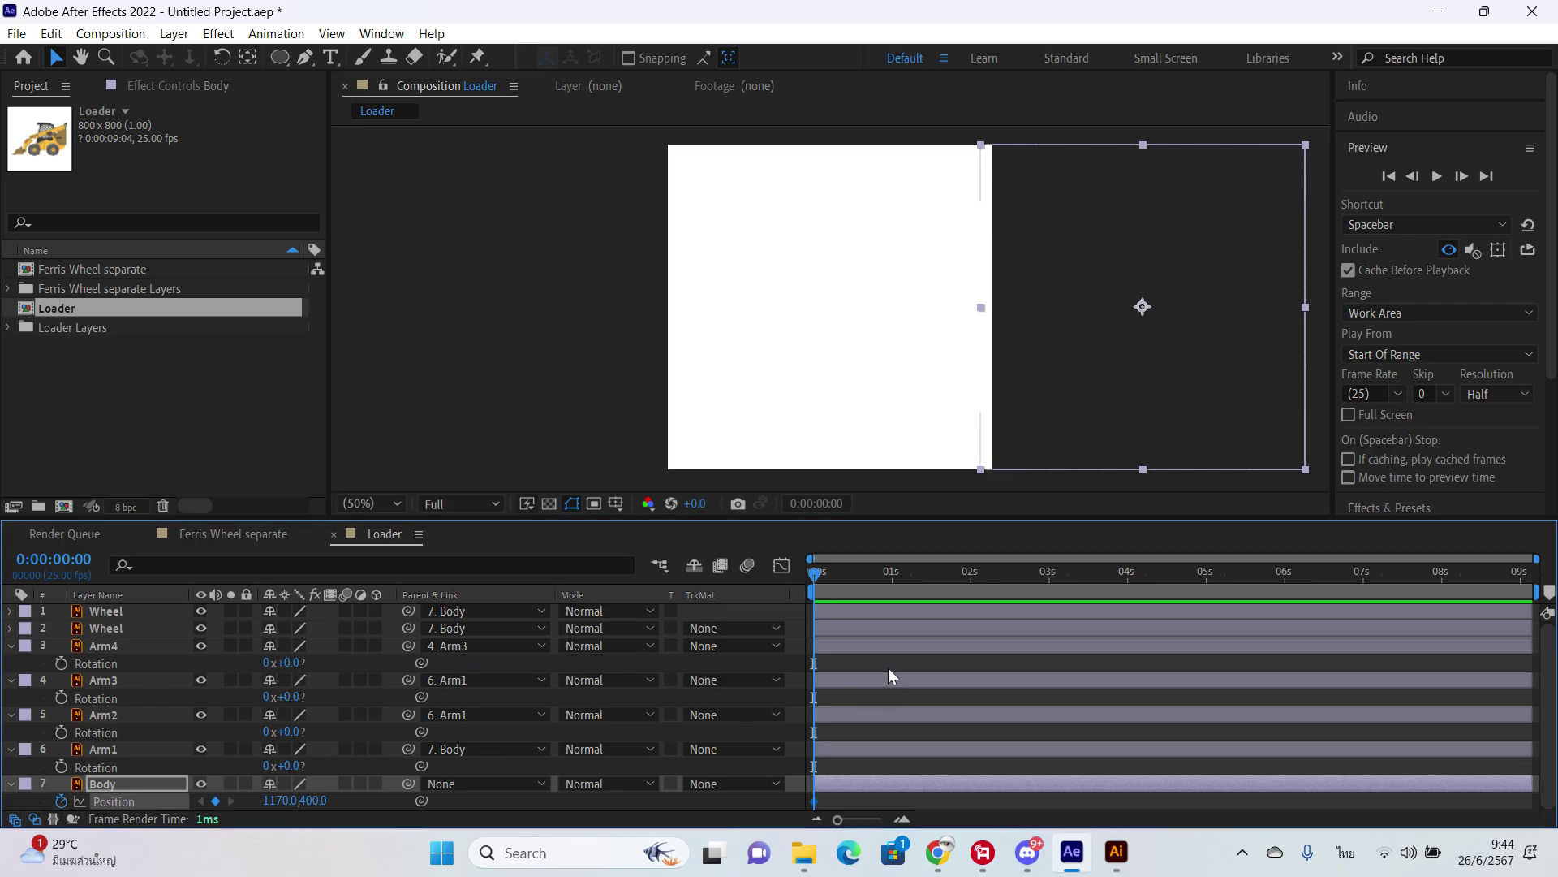
{"action": "left_click_drag", "start_coordinate": [845, 571], "coordinate": [974, 586]}
{"action": "left_click_drag", "start_coordinate": [1204, 348], "coordinate": [883, 355]}
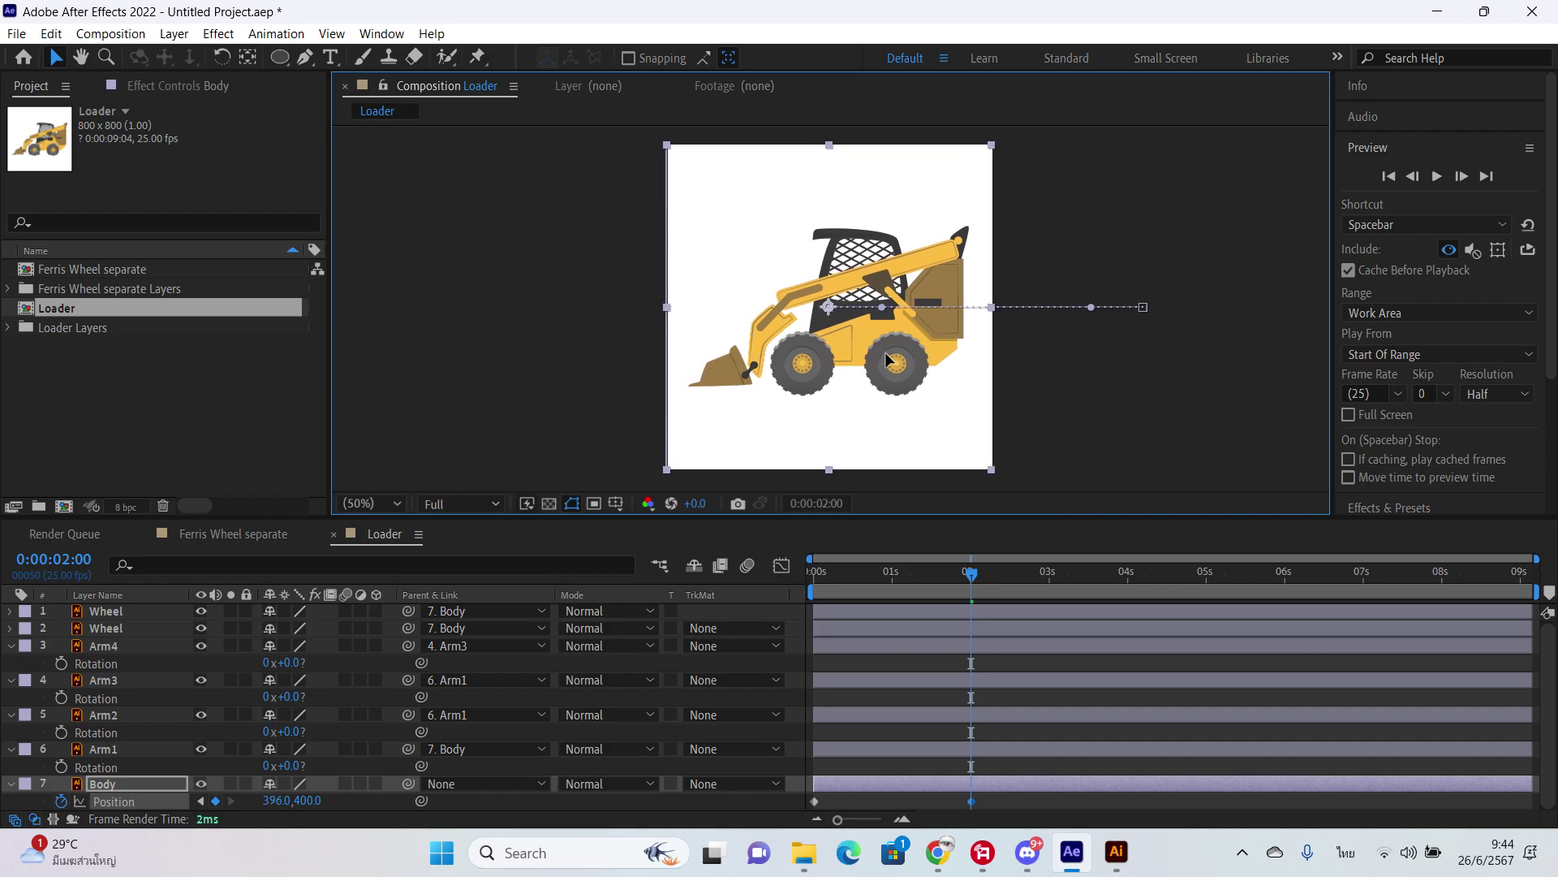
Step: Add Rotation keyframes of 0 to both Wheel layers and place them at 0 s
{"action": "left_click", "coordinate": [123, 626]}
{"action": "left_click", "coordinate": [154, 613], "text": "ctrl"}
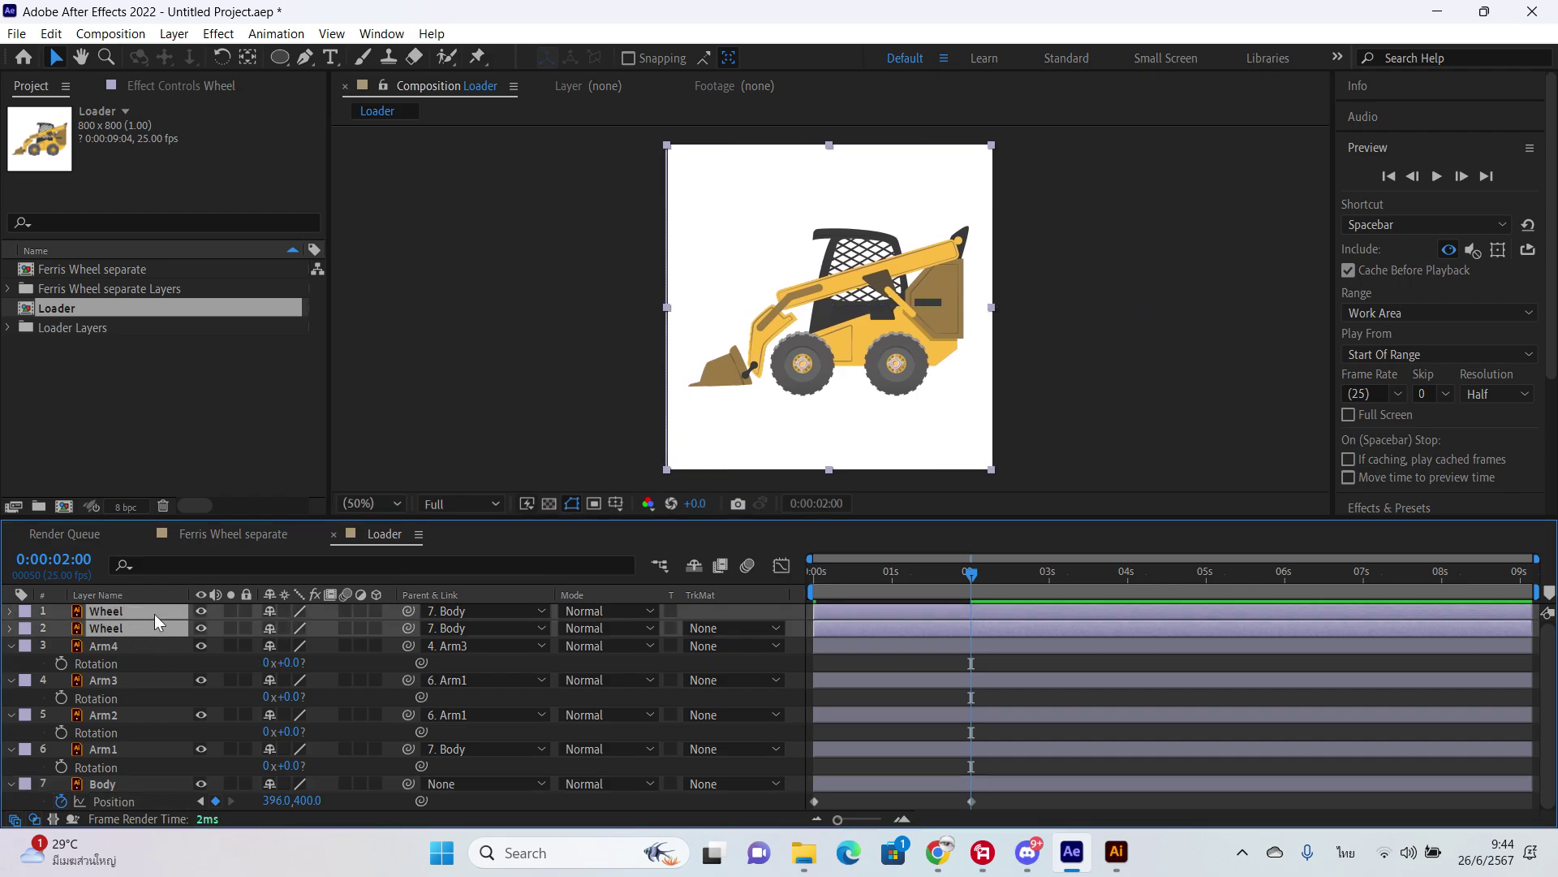
{"action": "key", "text": "r"}
{"action": "key", "text": "alt+shift+r"}
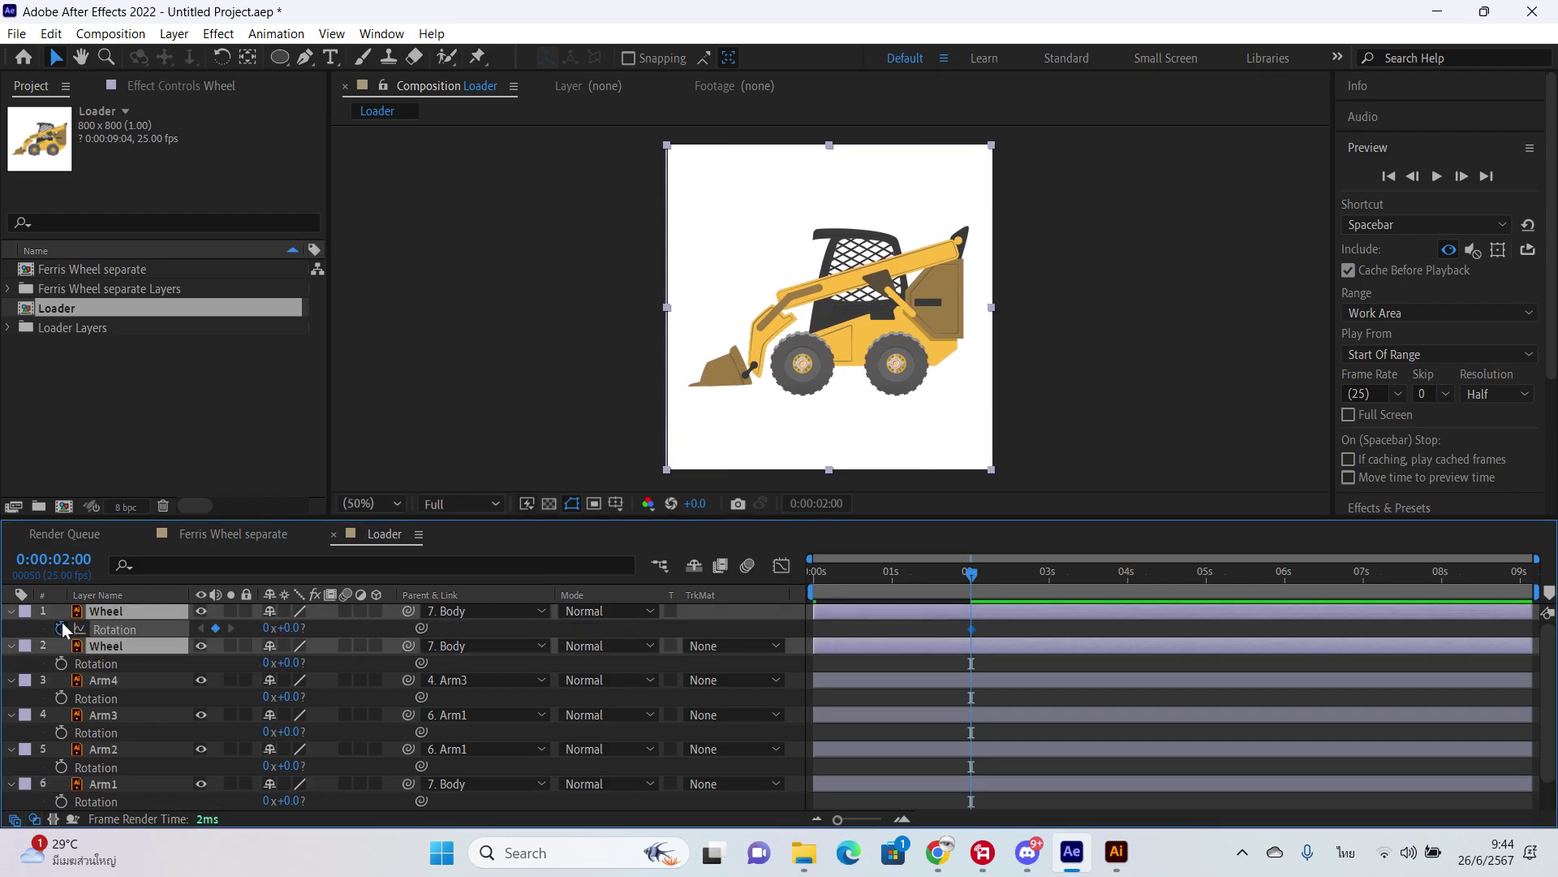
{"action": "left_click_drag", "start_coordinate": [971, 628], "coordinate": [816, 634]}
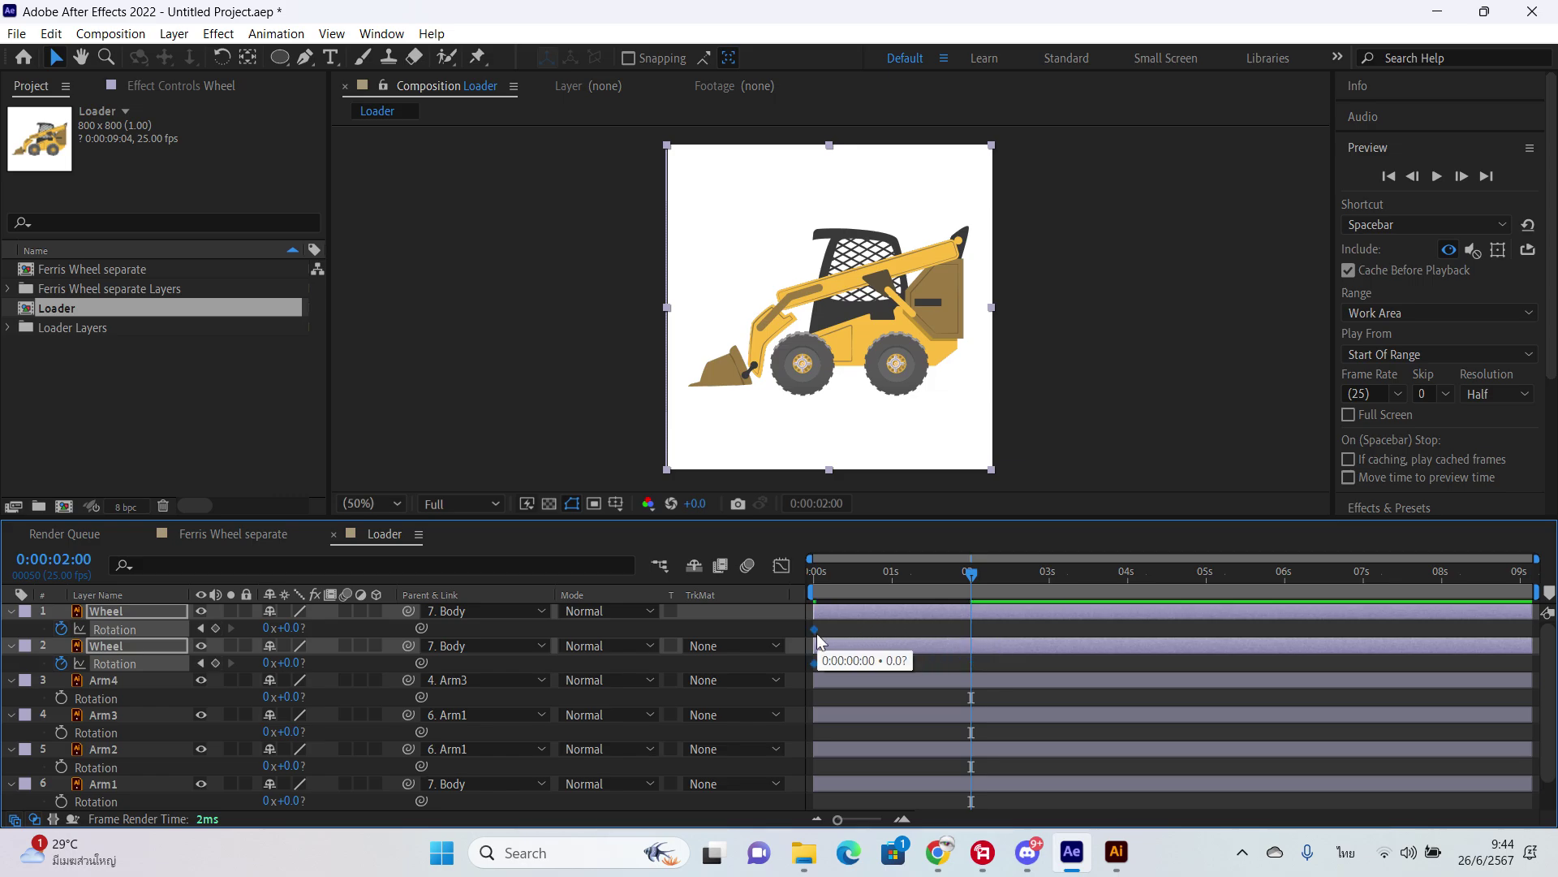
Step: Set the Rotation of both Wheel layers to one full turn at 2 s and preview the drive-in
{"action": "left_click_drag", "start_coordinate": [971, 573], "coordinate": [1483, 573]}
{"action": "key", "text": "End"}
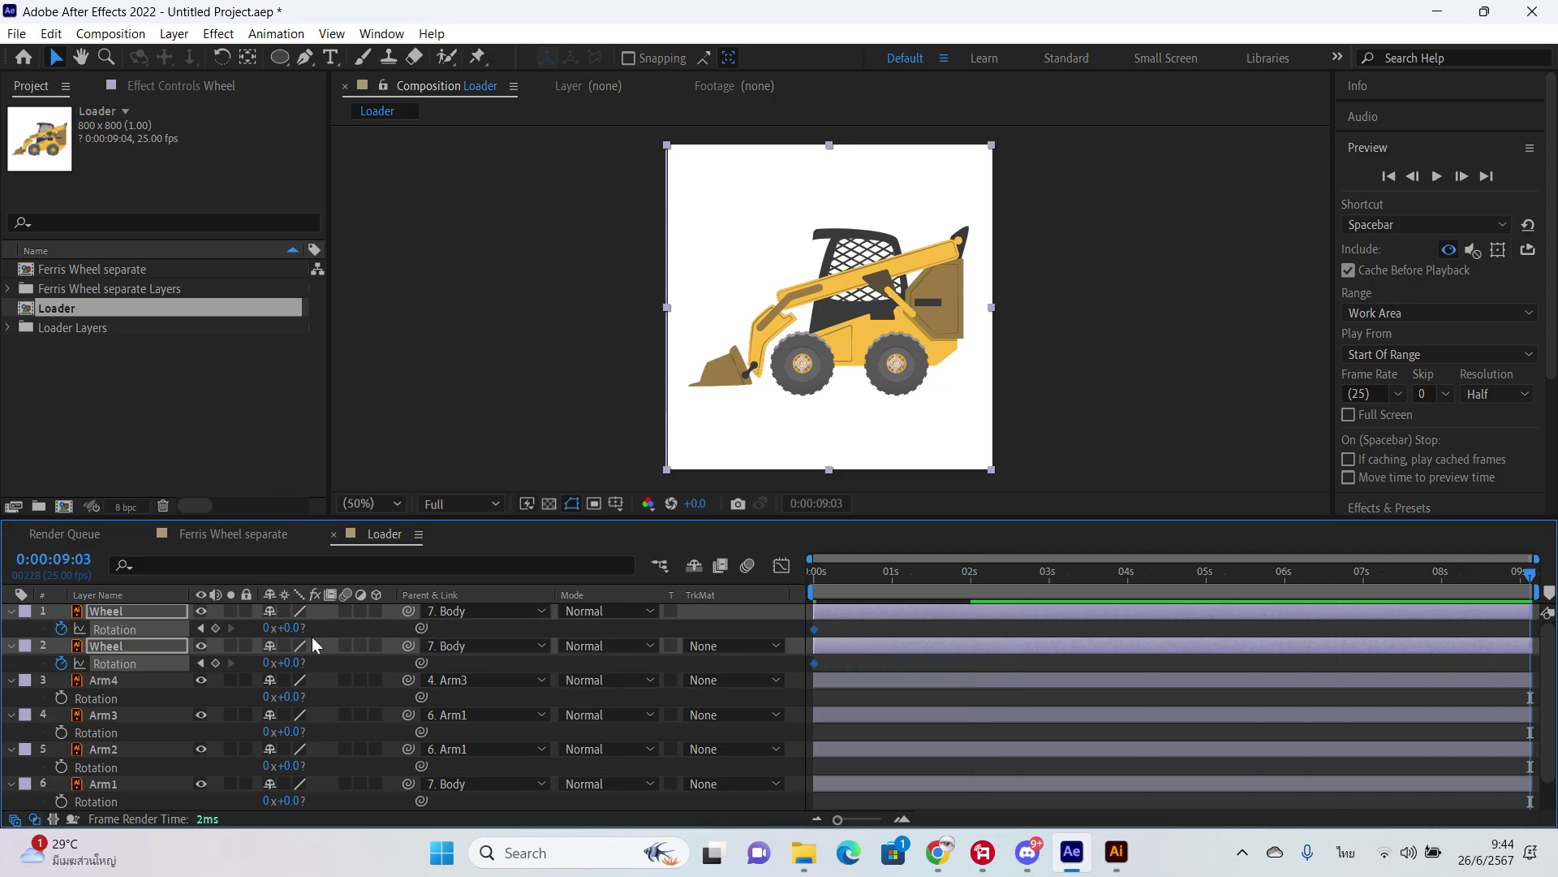
{"action": "scroll", "coordinate": [941, 584], "scroll_direction": "down", "scroll_amount": 1}
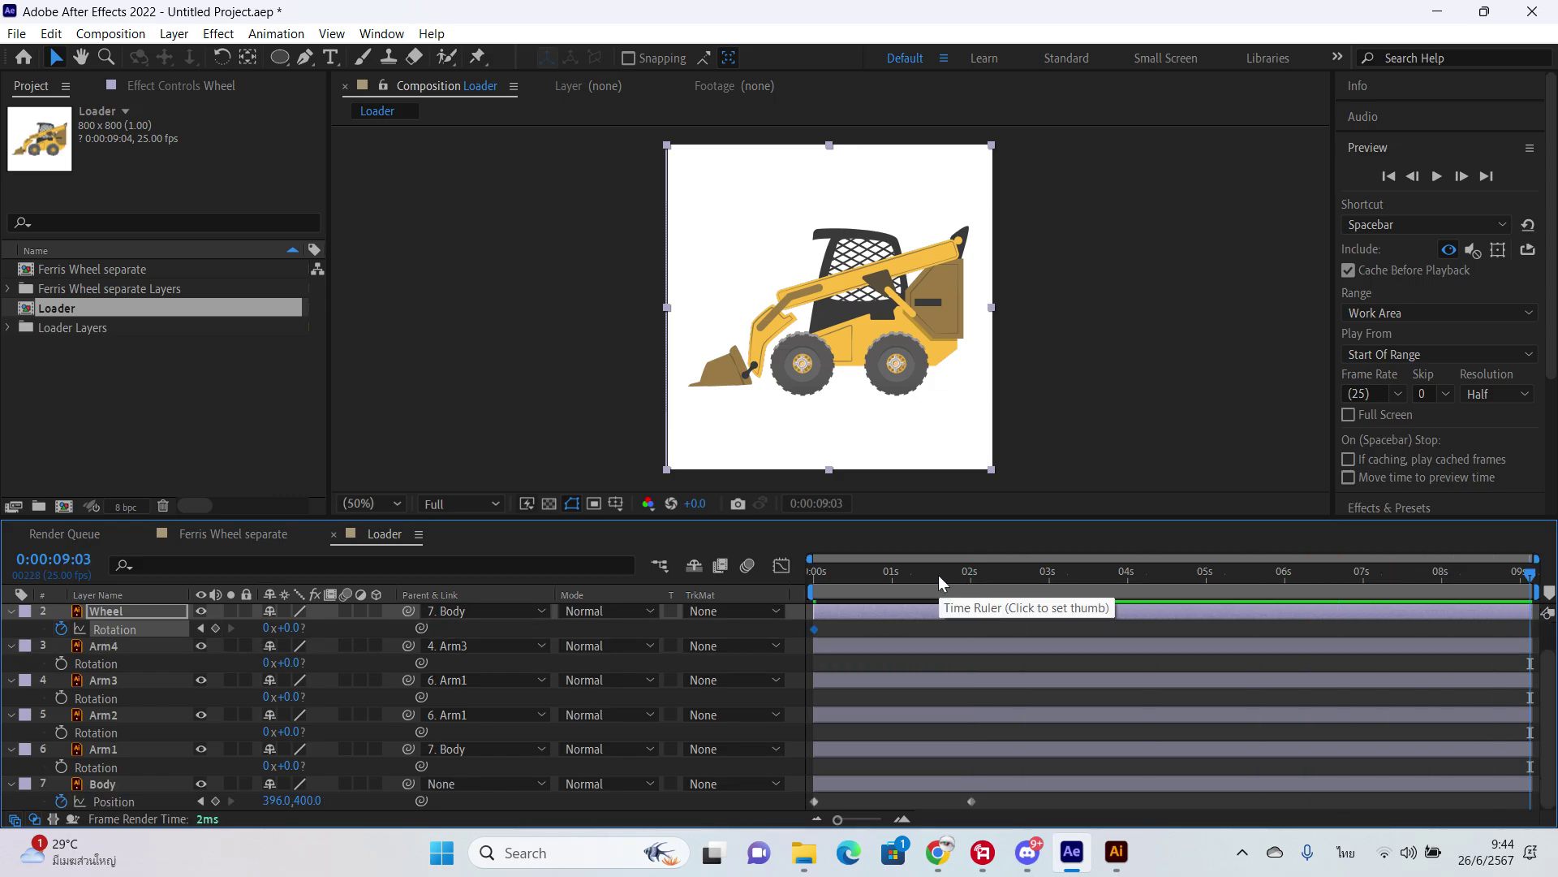
{"action": "left_click_drag", "start_coordinate": [938, 575], "coordinate": [971, 574]}
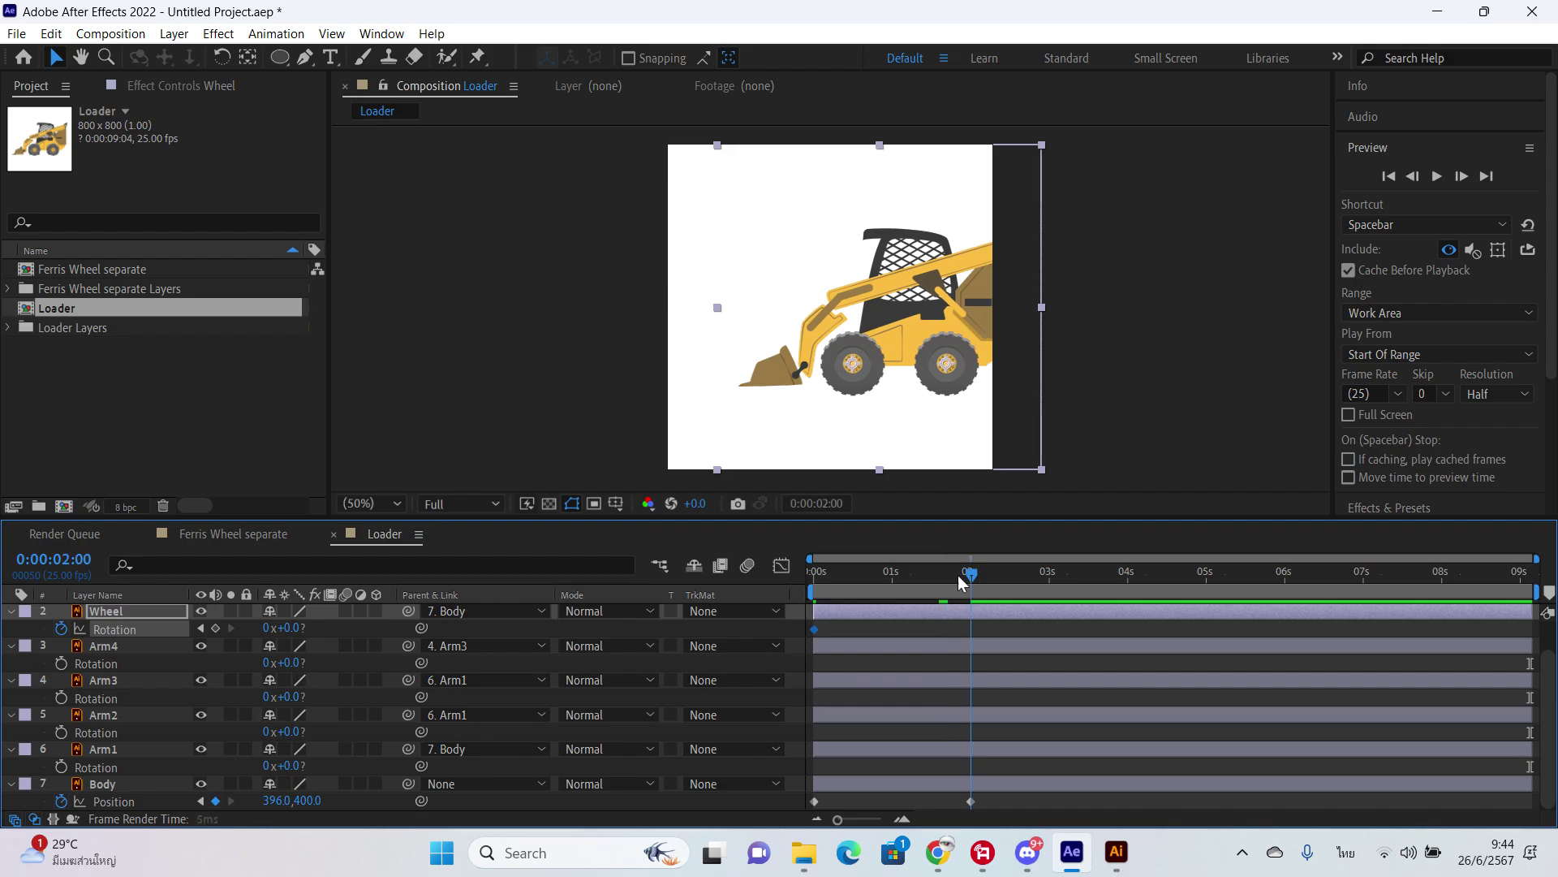
{"action": "left_click", "coordinate": [270, 629]}
{"action": "type", "text": "1"}
{"action": "key", "text": "Return"}
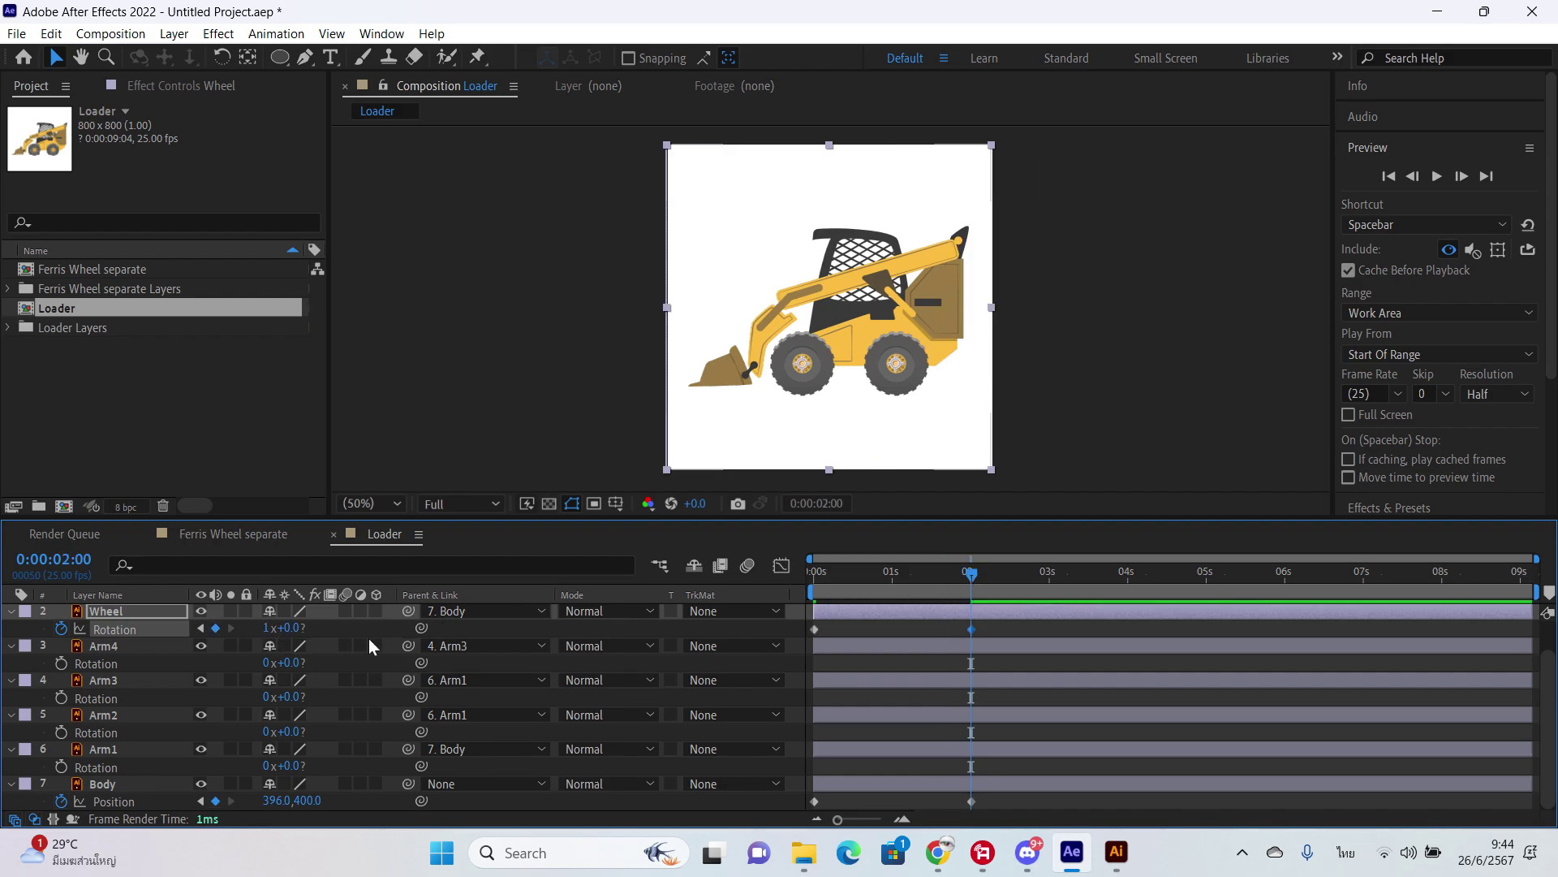
{"action": "left_click", "coordinate": [261, 662]}
{"action": "scroll", "coordinate": [153, 659], "scroll_direction": "up", "scroll_amount": 1}
{"action": "type", "text": "1"}
{"action": "key", "text": "Return"}
{"action": "key", "text": "space"}
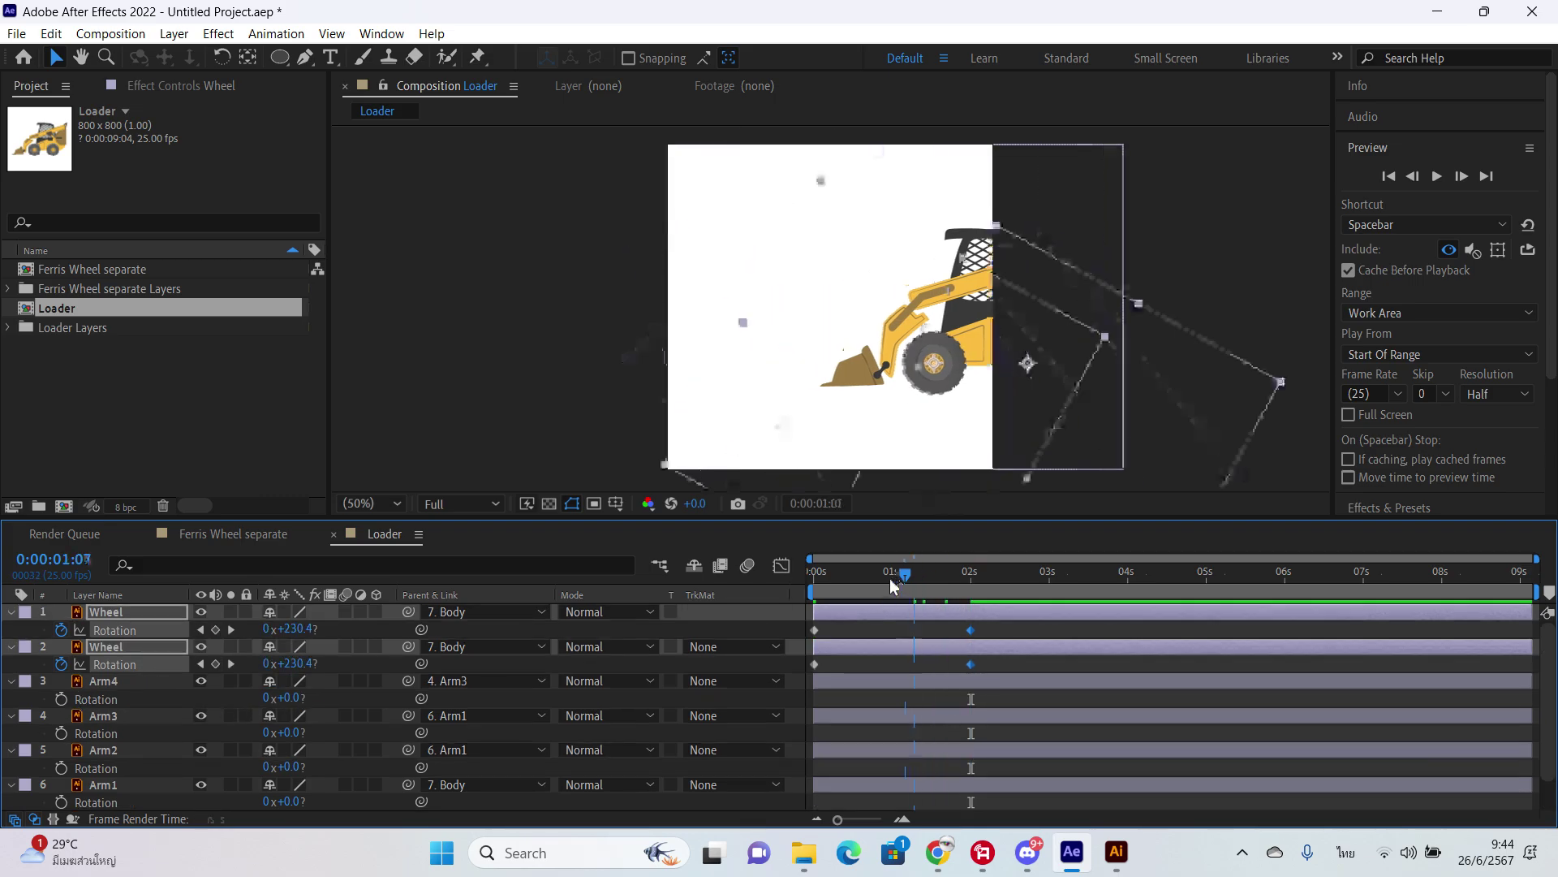
{"action": "left_click_drag", "start_coordinate": [929, 591], "coordinate": [977, 591]}
{"action": "left_click", "coordinate": [1042, 696]}
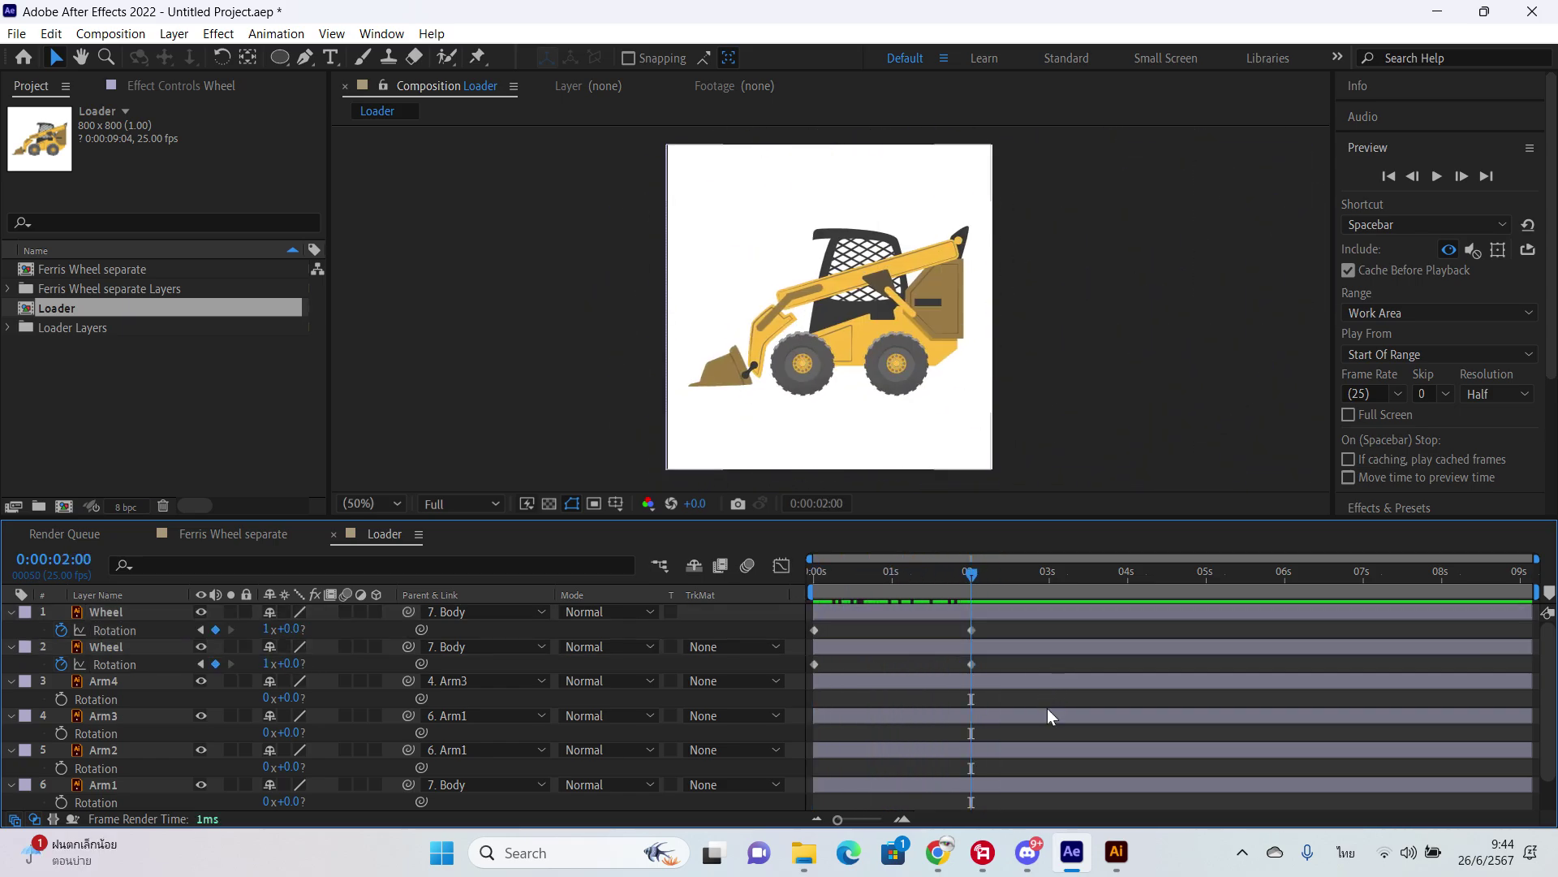
Step: Try rotating the Arm4 layer at 2 s, then undo the rotation
{"action": "left_click", "coordinate": [1010, 680]}
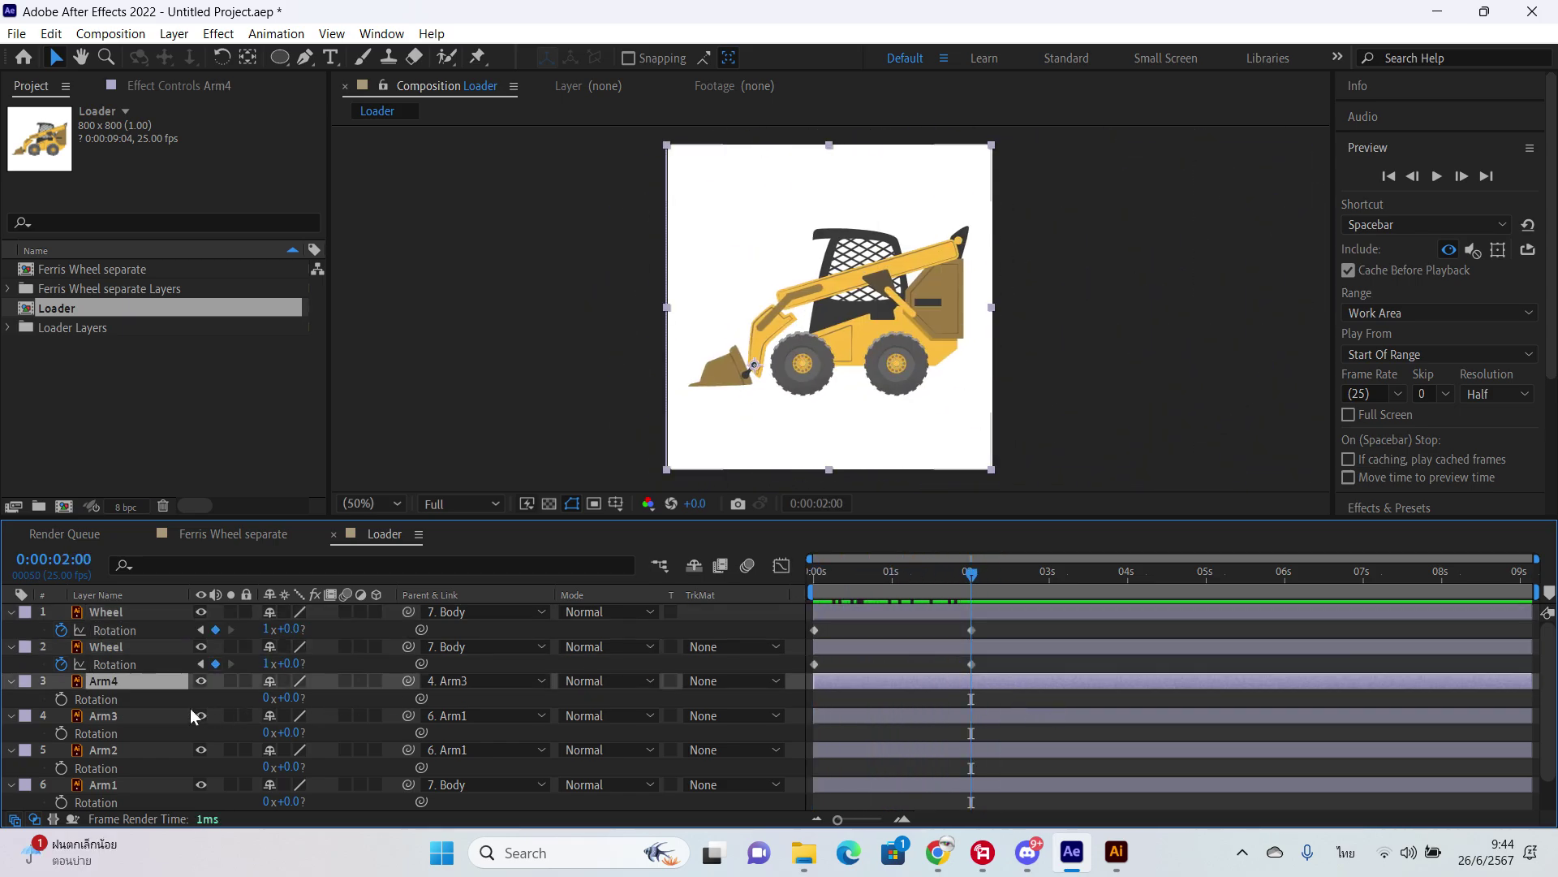
{"action": "left_click_drag", "start_coordinate": [290, 697], "coordinate": [325, 696]}
{"action": "key", "text": "ctrl+z"}
Step: Add a Rotation keyframe to Arm1 at 2 s, and test rotating the arm at 2:15 before undoing that rotation
{"action": "scroll", "coordinate": [128, 732], "scroll_direction": "down", "scroll_amount": 1}
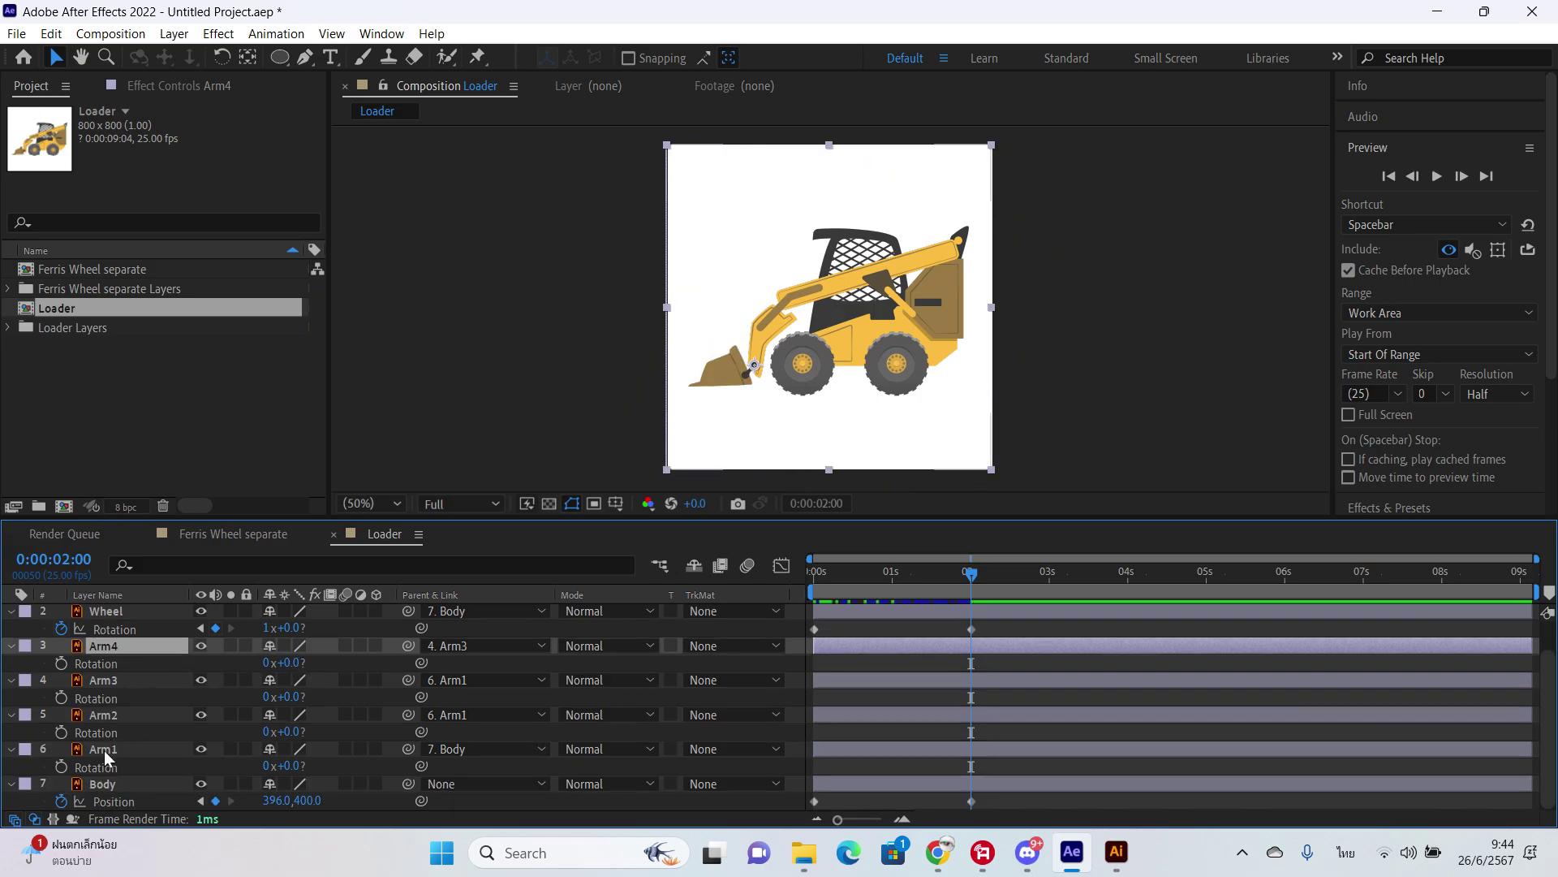
{"action": "left_click", "coordinate": [182, 750]}
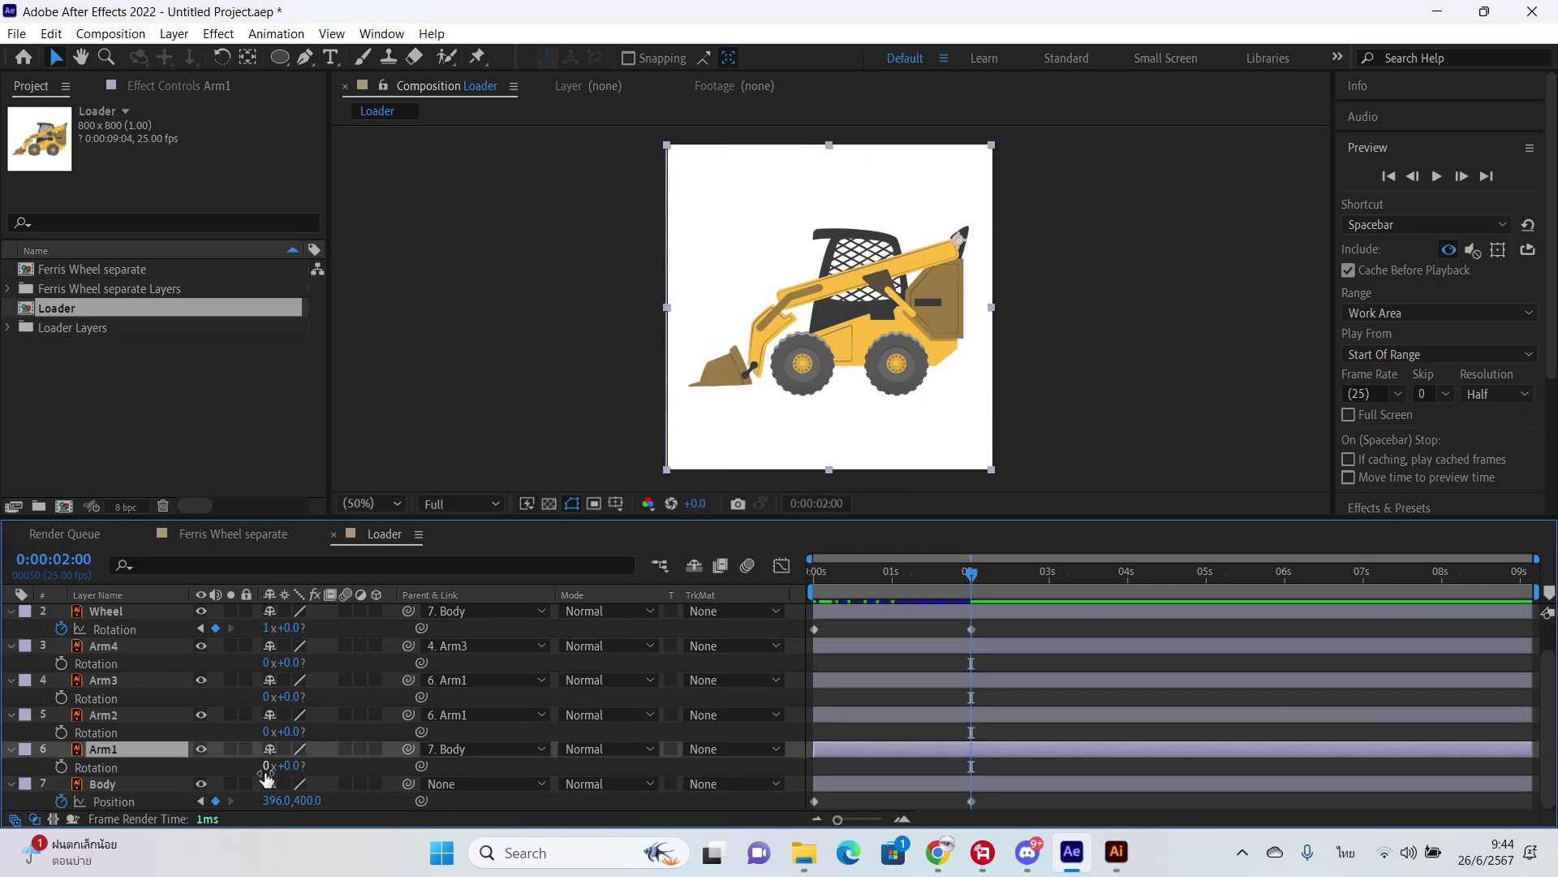
{"action": "left_click", "coordinate": [61, 768]}
{"action": "left_click_drag", "start_coordinate": [971, 573], "coordinate": [1021, 576]}
{"action": "left_click_drag", "start_coordinate": [290, 766], "coordinate": [342, 751]}
{"action": "key", "text": "ctrl+z"}
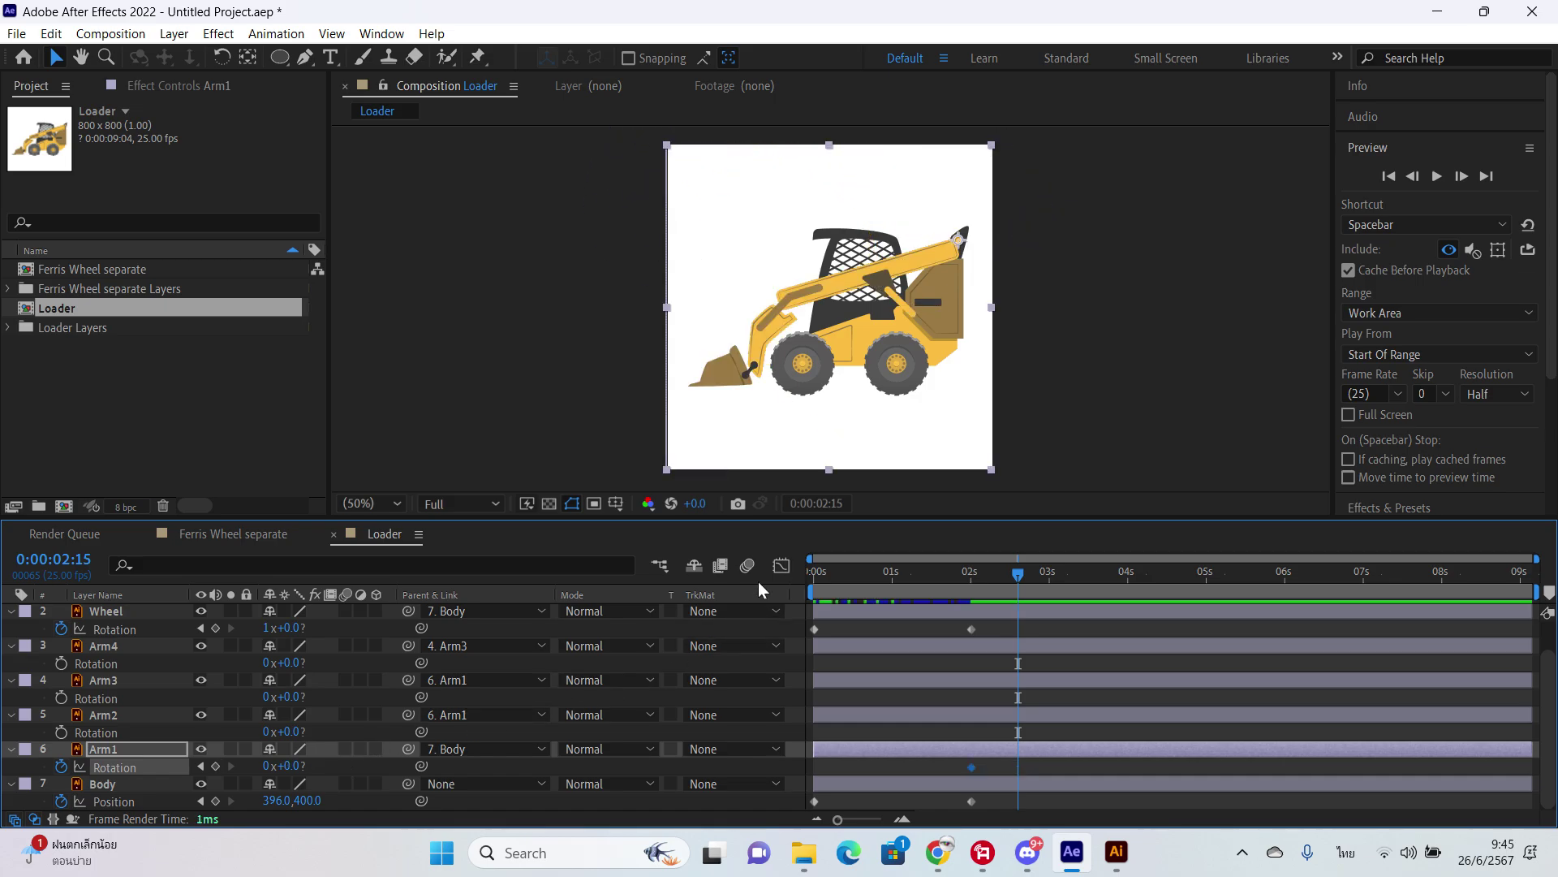
Step: Change the parent of the Arm2 layer to Body
{"action": "left_click", "coordinate": [112, 714]}
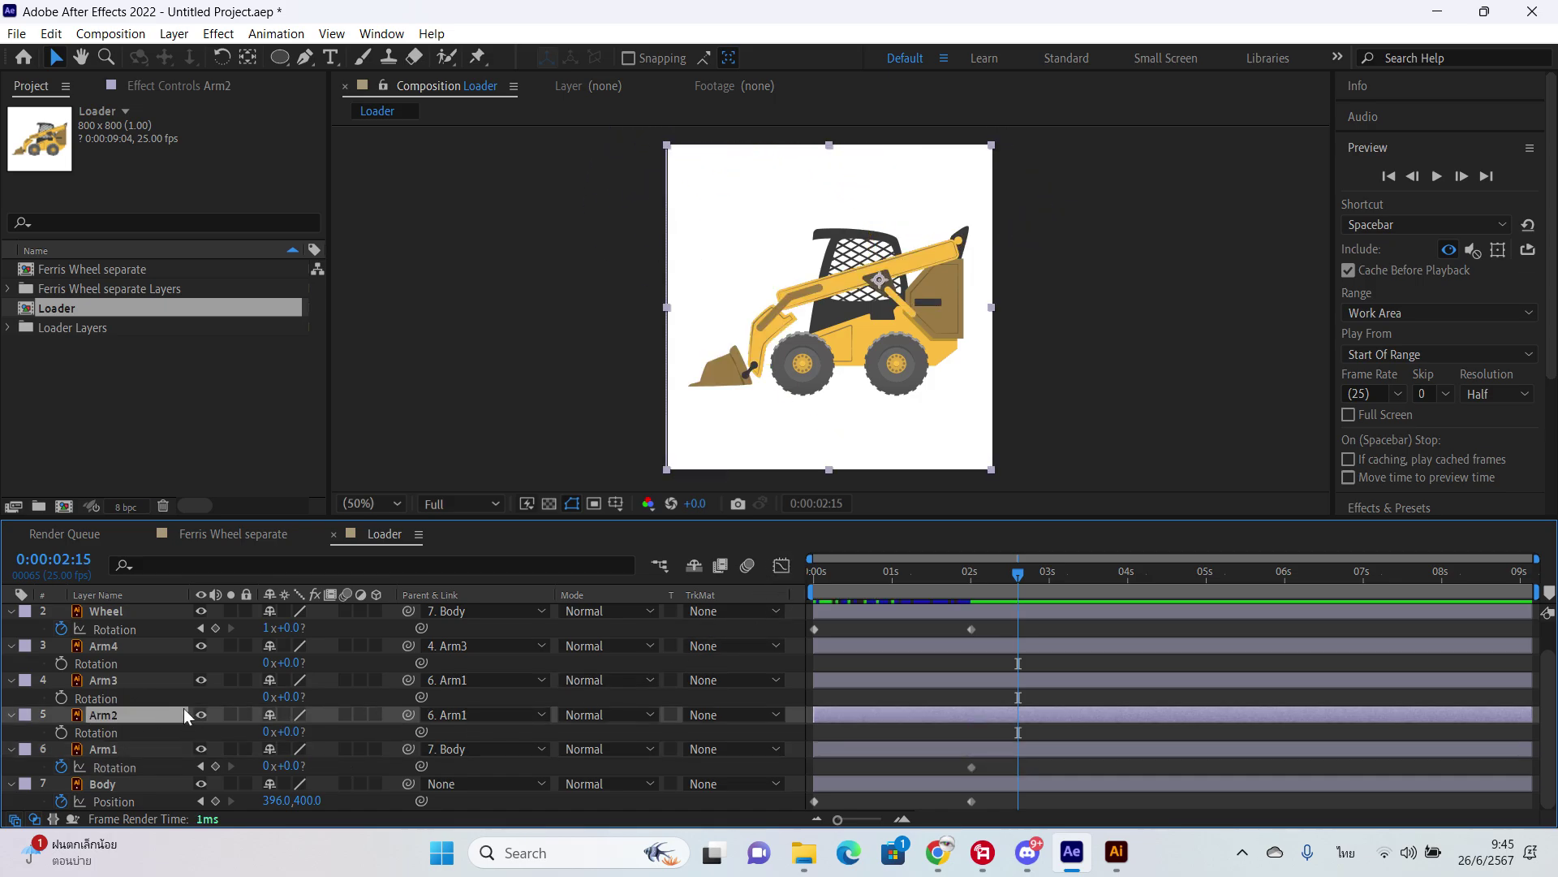
{"action": "left_click", "coordinate": [458, 719]}
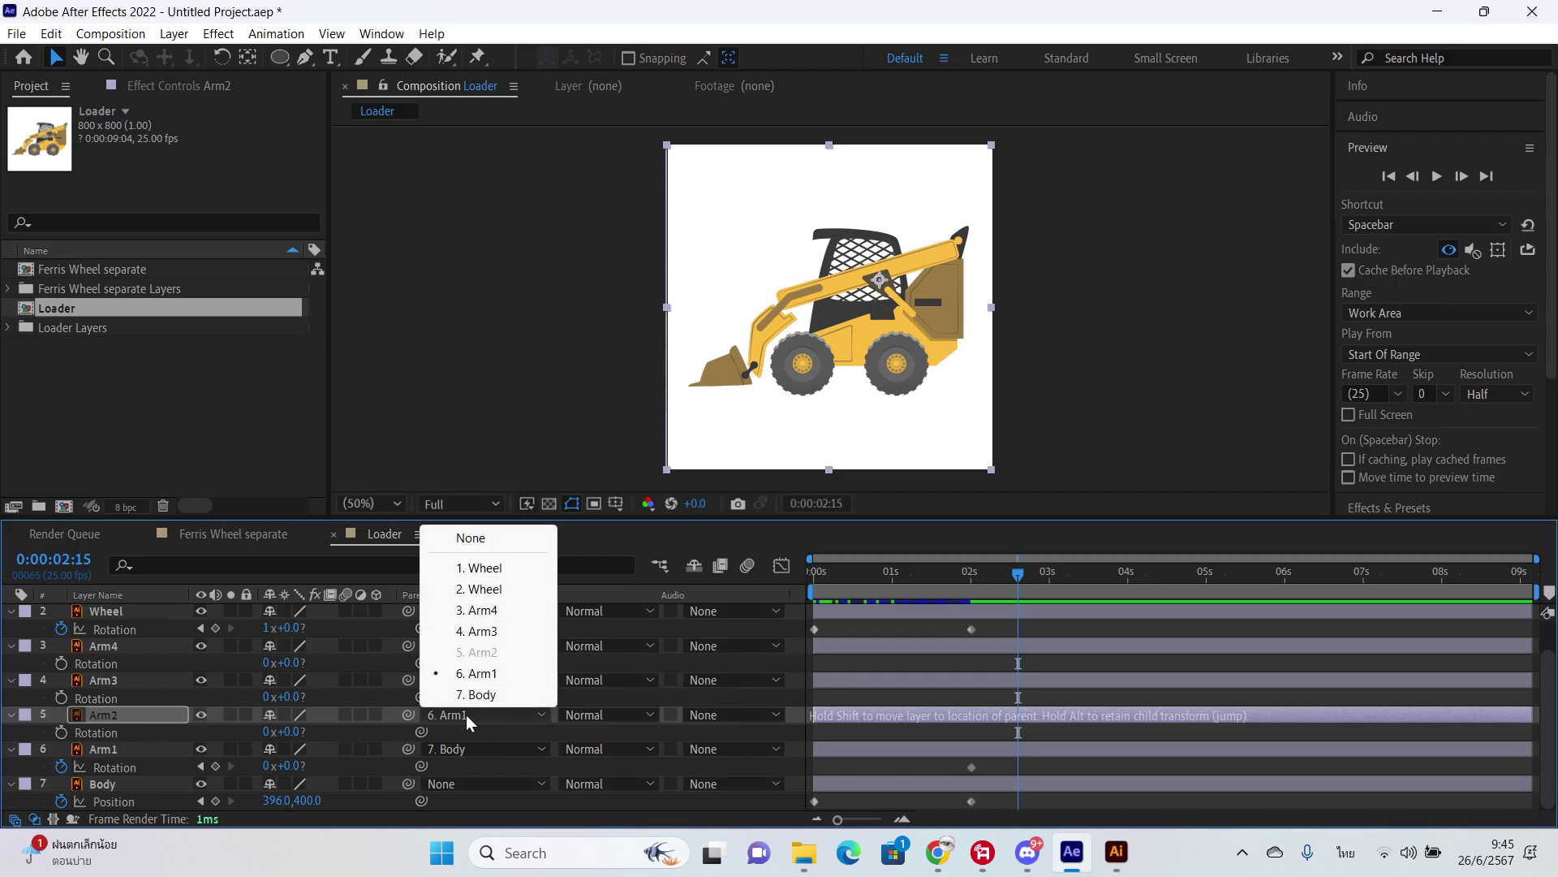
{"action": "left_click", "coordinate": [490, 693]}
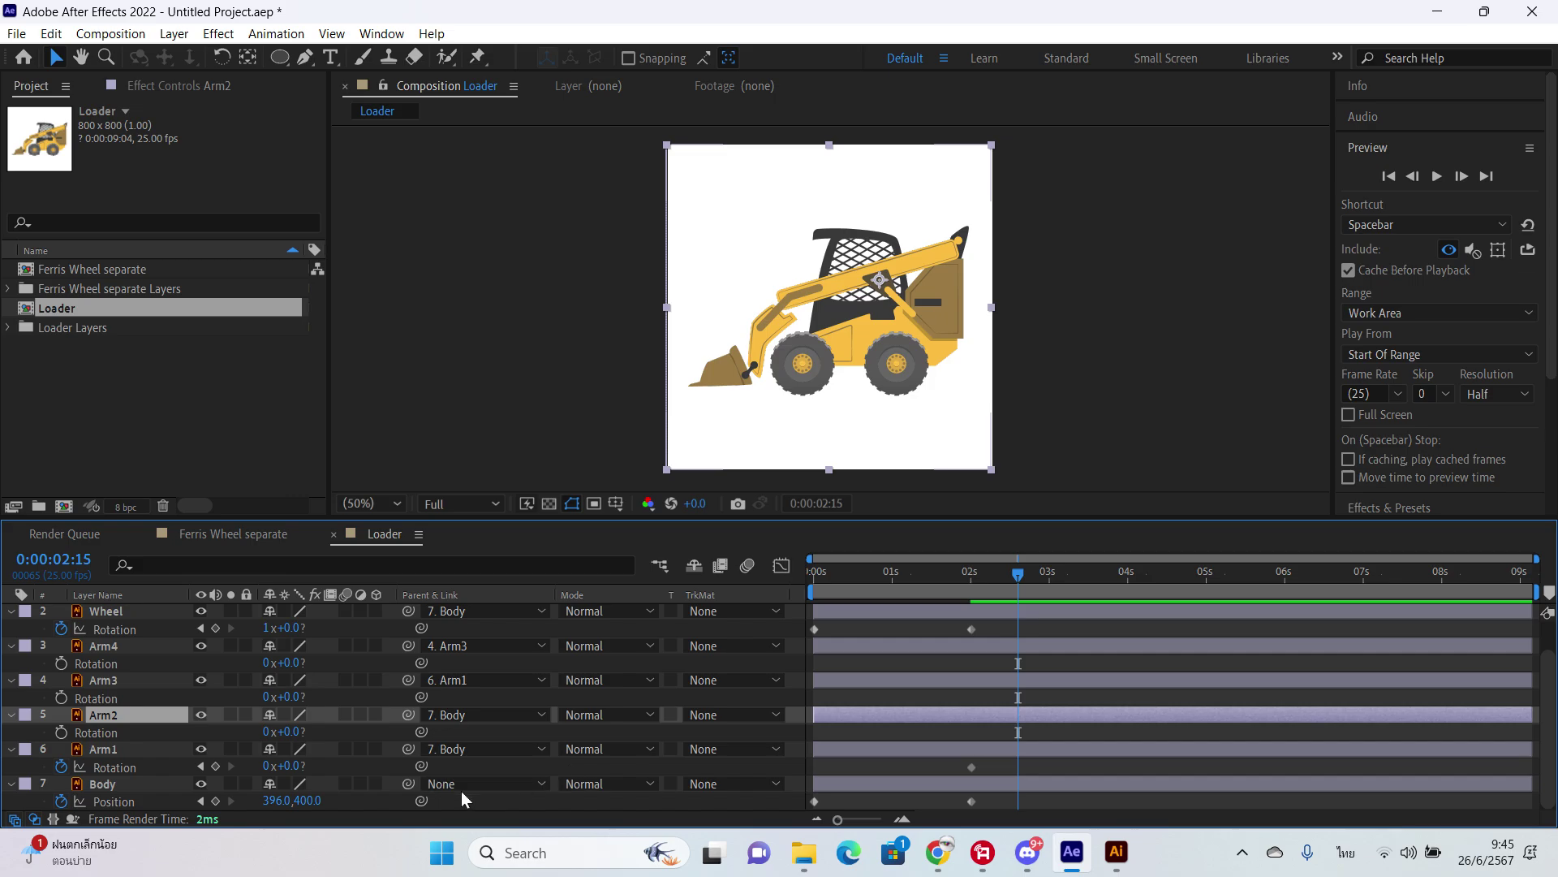
Step: Set Arm1's Rotation to 22° at 2:15 and shift both of its keyframes to 2:13 and 3:03
{"action": "left_click_drag", "start_coordinate": [299, 767], "coordinate": [316, 765]}
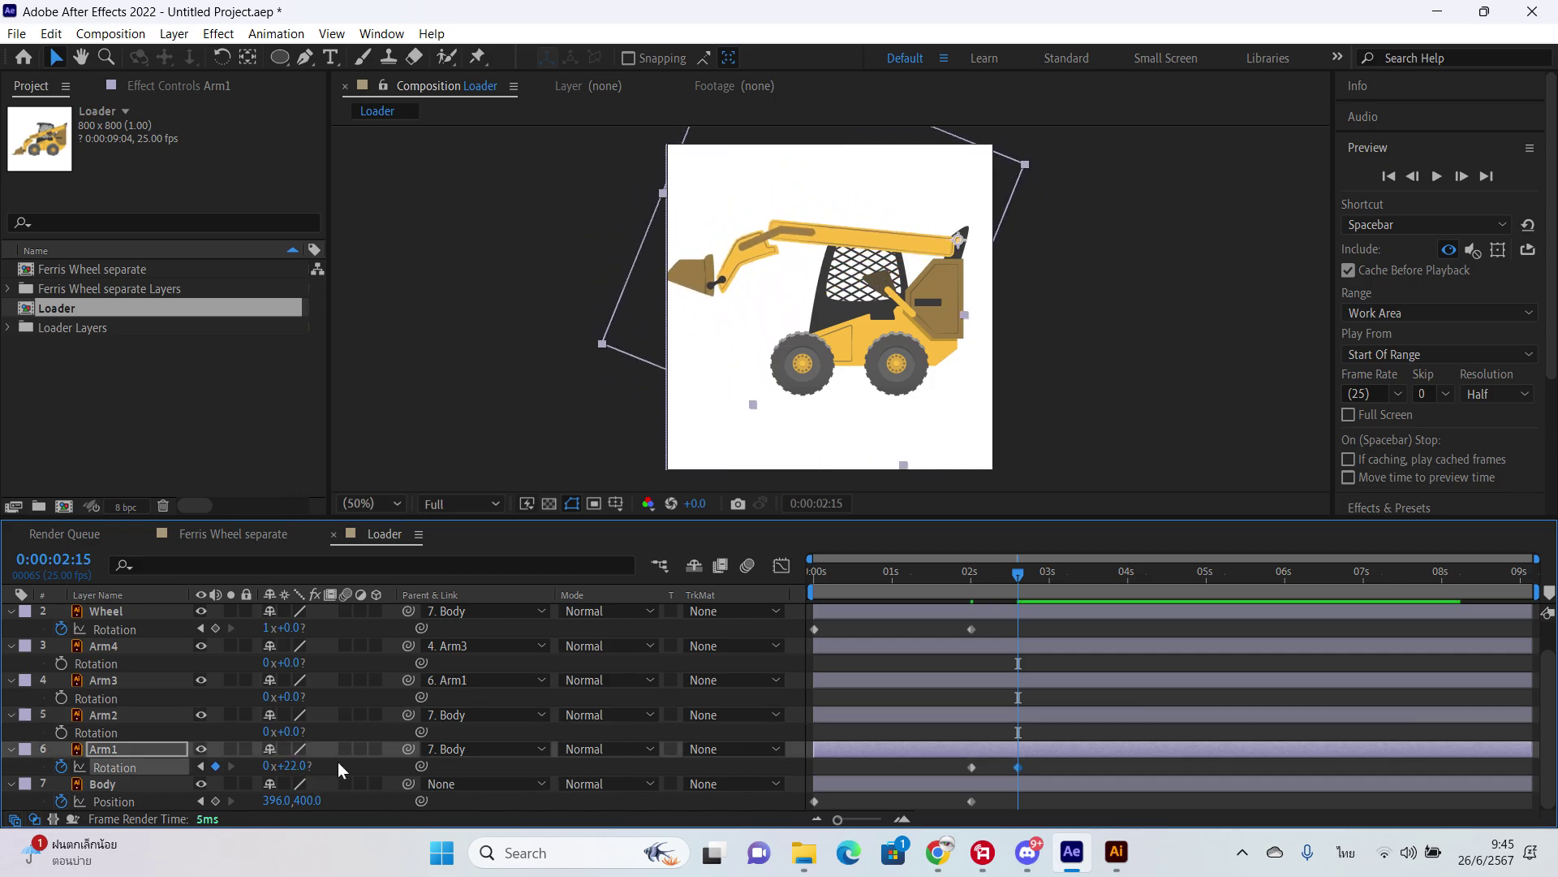
{"action": "left_click_drag", "start_coordinate": [1022, 580], "coordinate": [972, 577]}
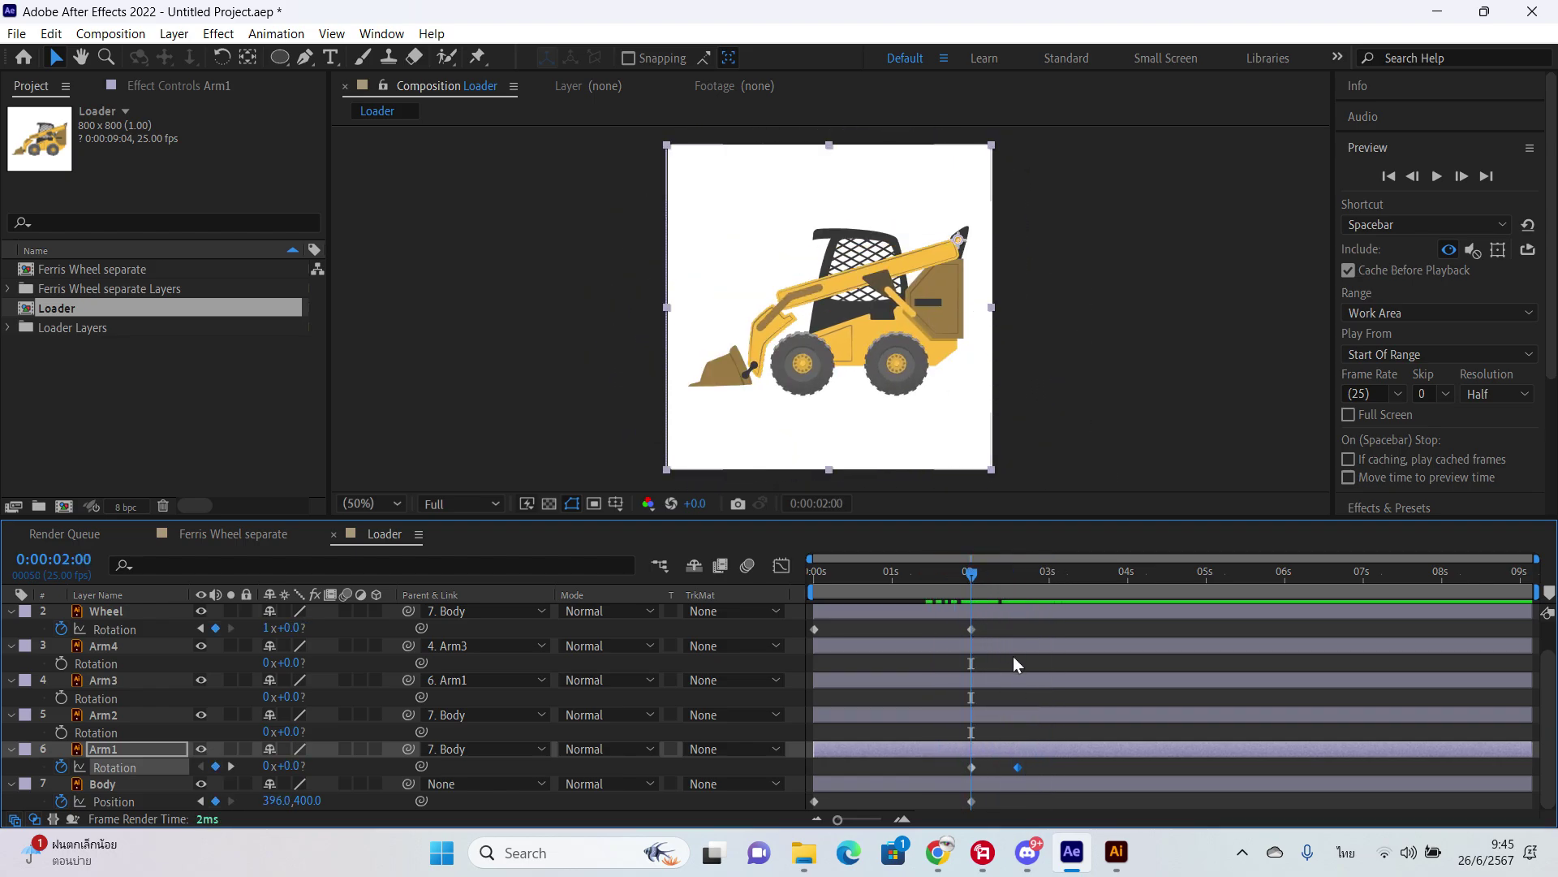
{"action": "mouse_move", "coordinate": [1047, 756]}
{"action": "left_mouse_down"}
{"action": "mouse_move", "coordinate": [964, 771]}
{"action": "mouse_move", "coordinate": [1019, 770]}
{"action": "left_mouse_up"}
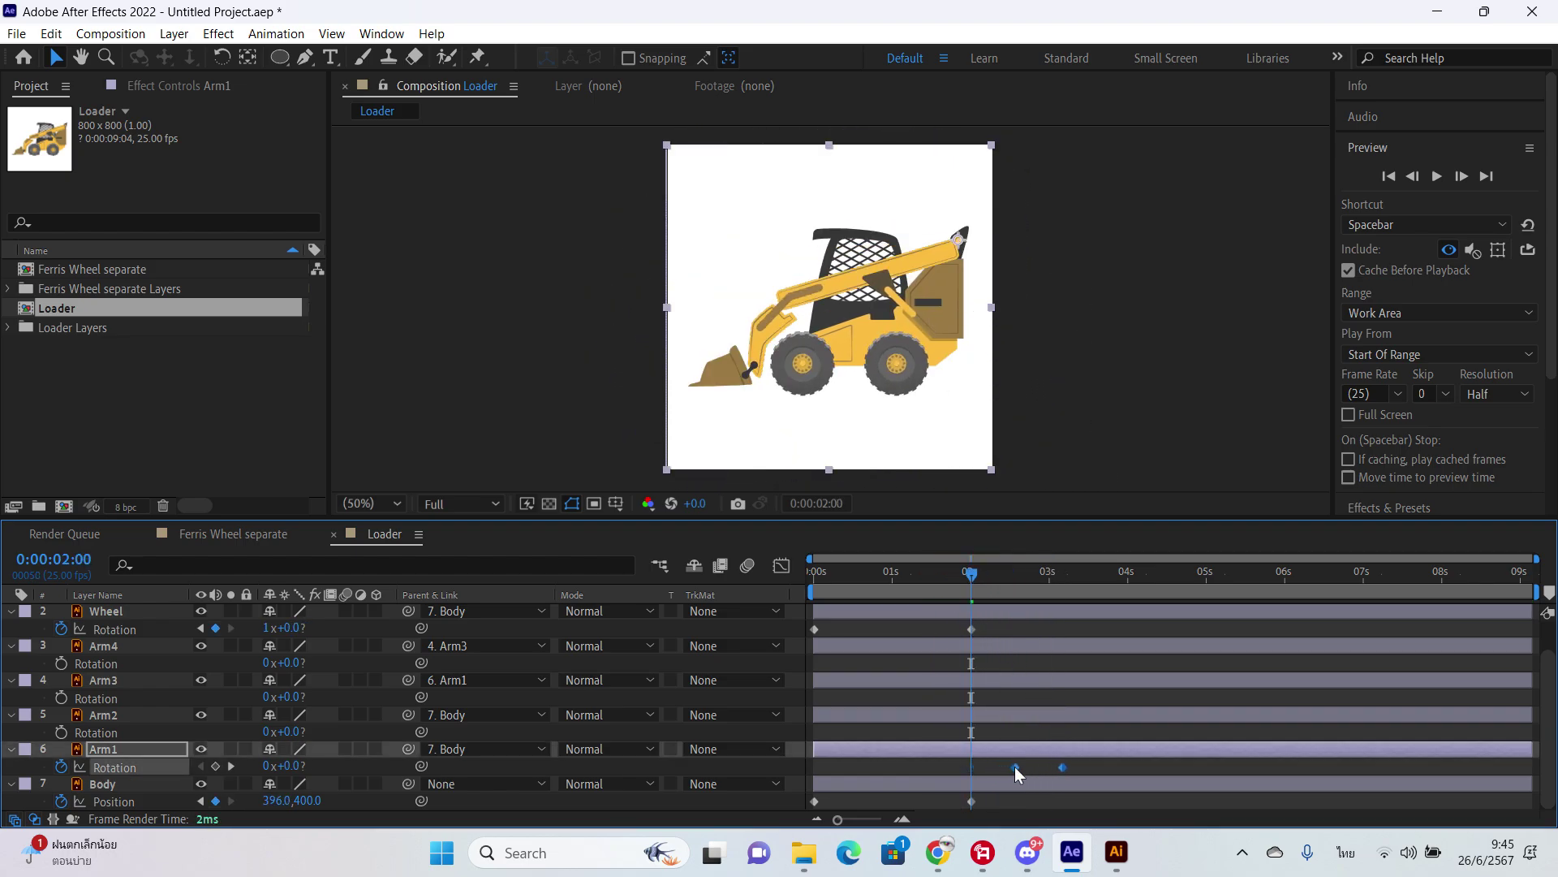
Step: Animate the Arm3 layer's Rotation from 0° at 3:03 to -27° at 3:17
{"action": "left_click_drag", "start_coordinate": [1008, 575], "coordinate": [1069, 573]}
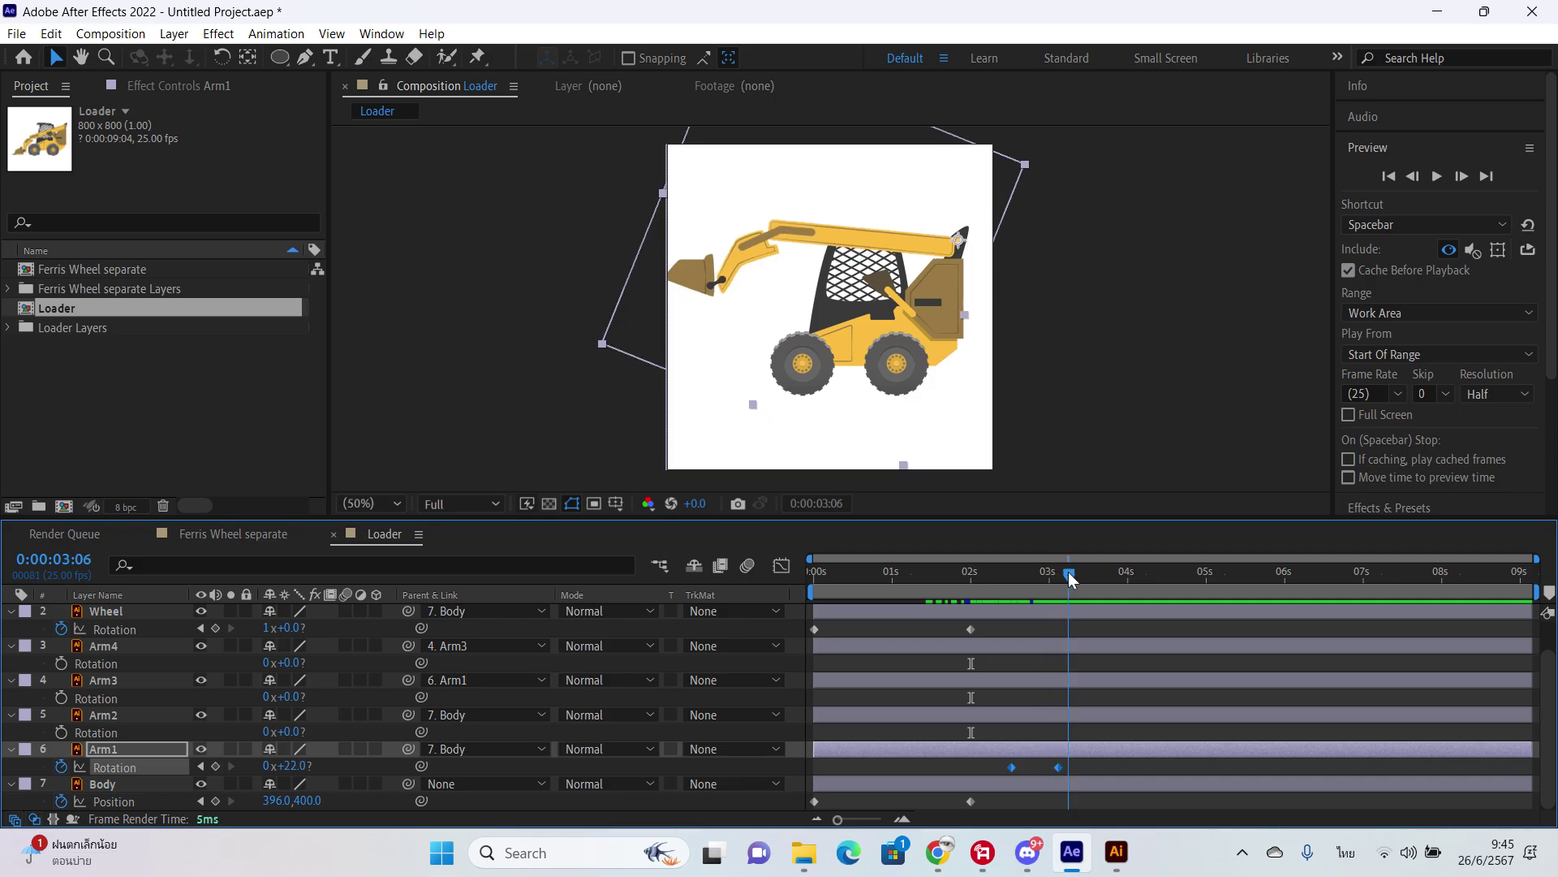
{"action": "left_click", "coordinate": [1102, 729]}
{"action": "left_click", "coordinate": [1081, 715]}
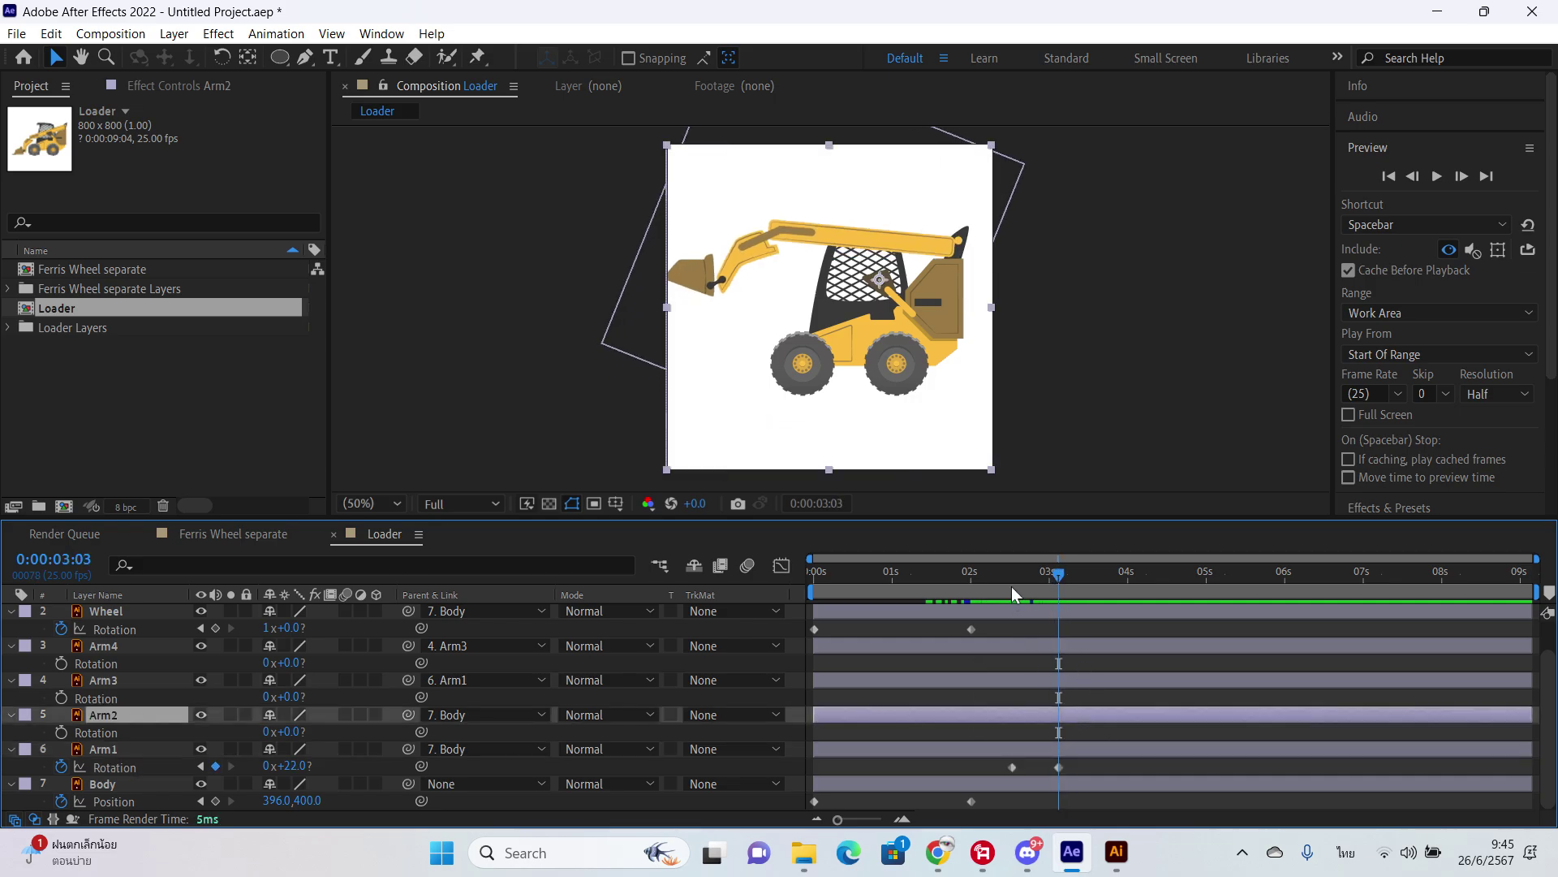
{"action": "left_click", "coordinate": [1068, 680]}
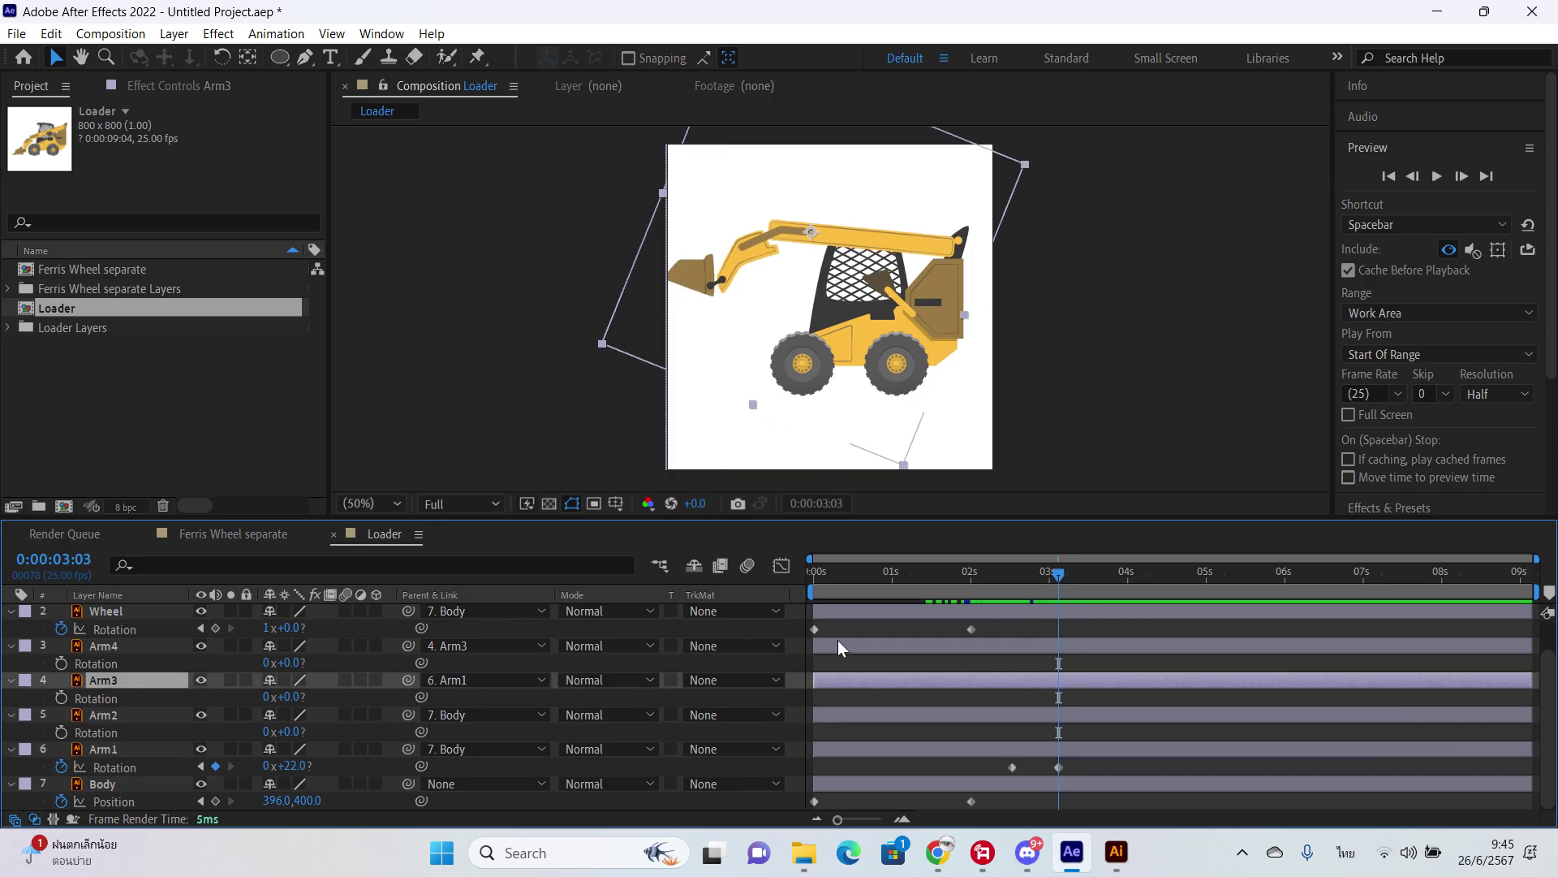
{"action": "left_click", "coordinate": [95, 700]}
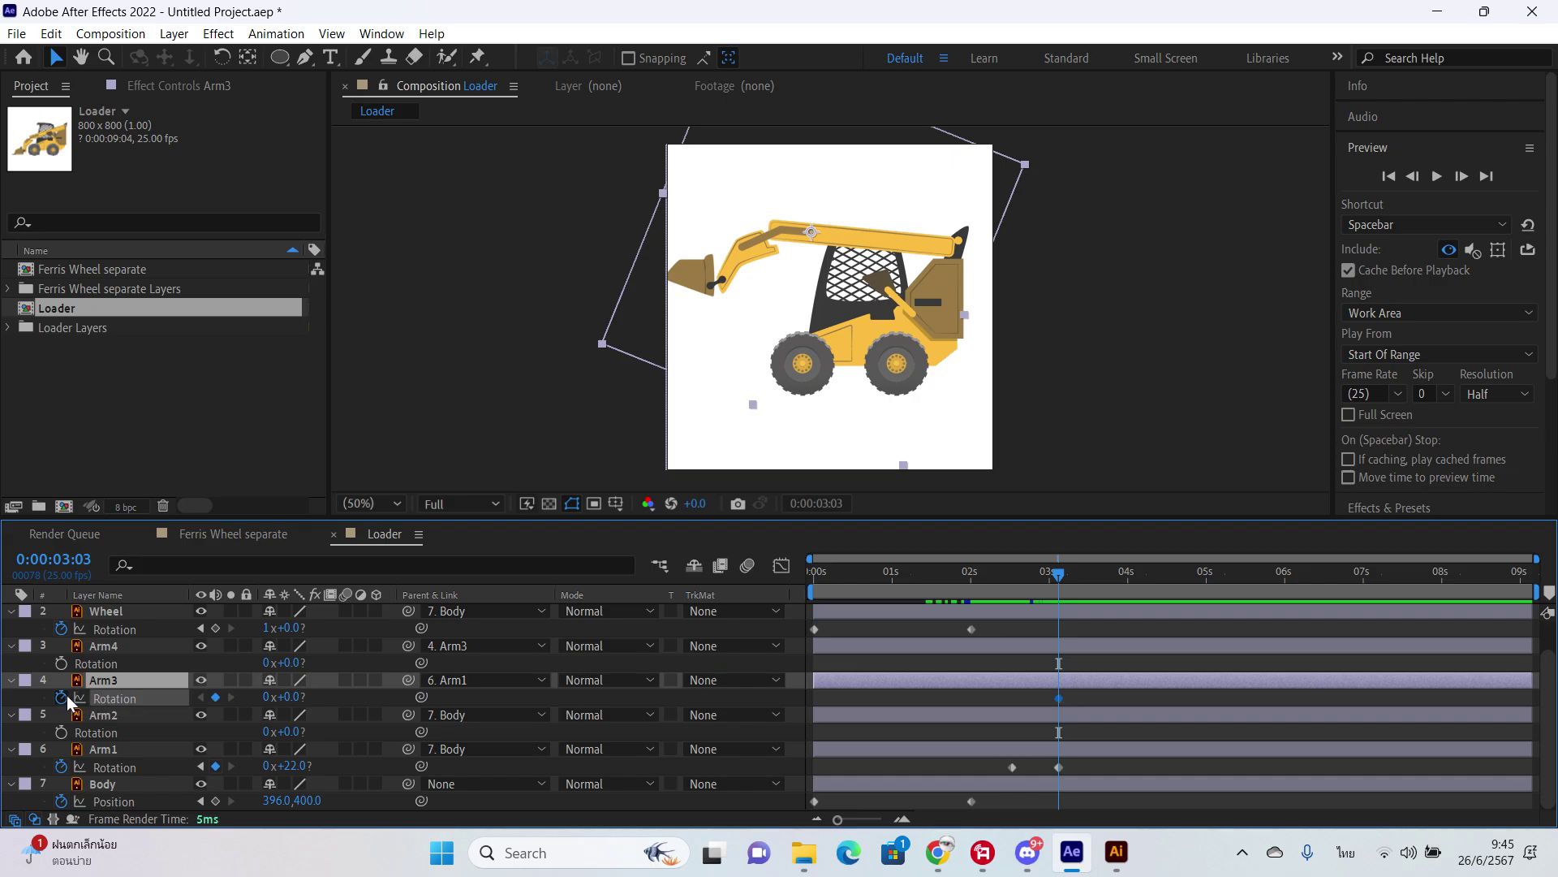
{"action": "key", "text": "alt+shift+r"}
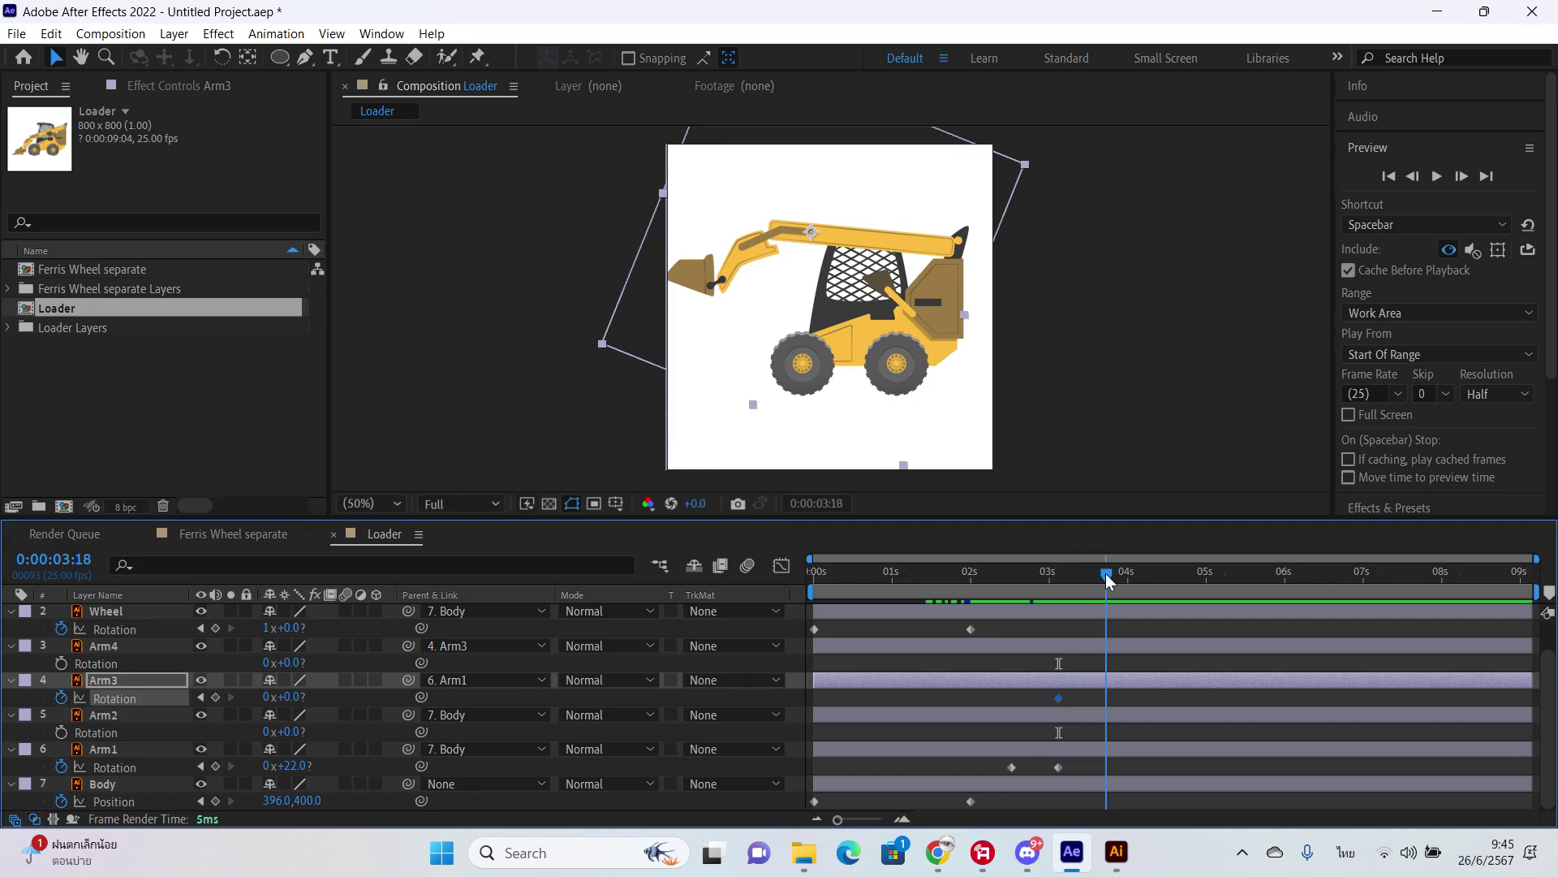
{"action": "left_click_drag", "start_coordinate": [1108, 579], "coordinate": [1103, 579]}
{"action": "left_click_drag", "start_coordinate": [292, 696], "coordinate": [265, 696]}
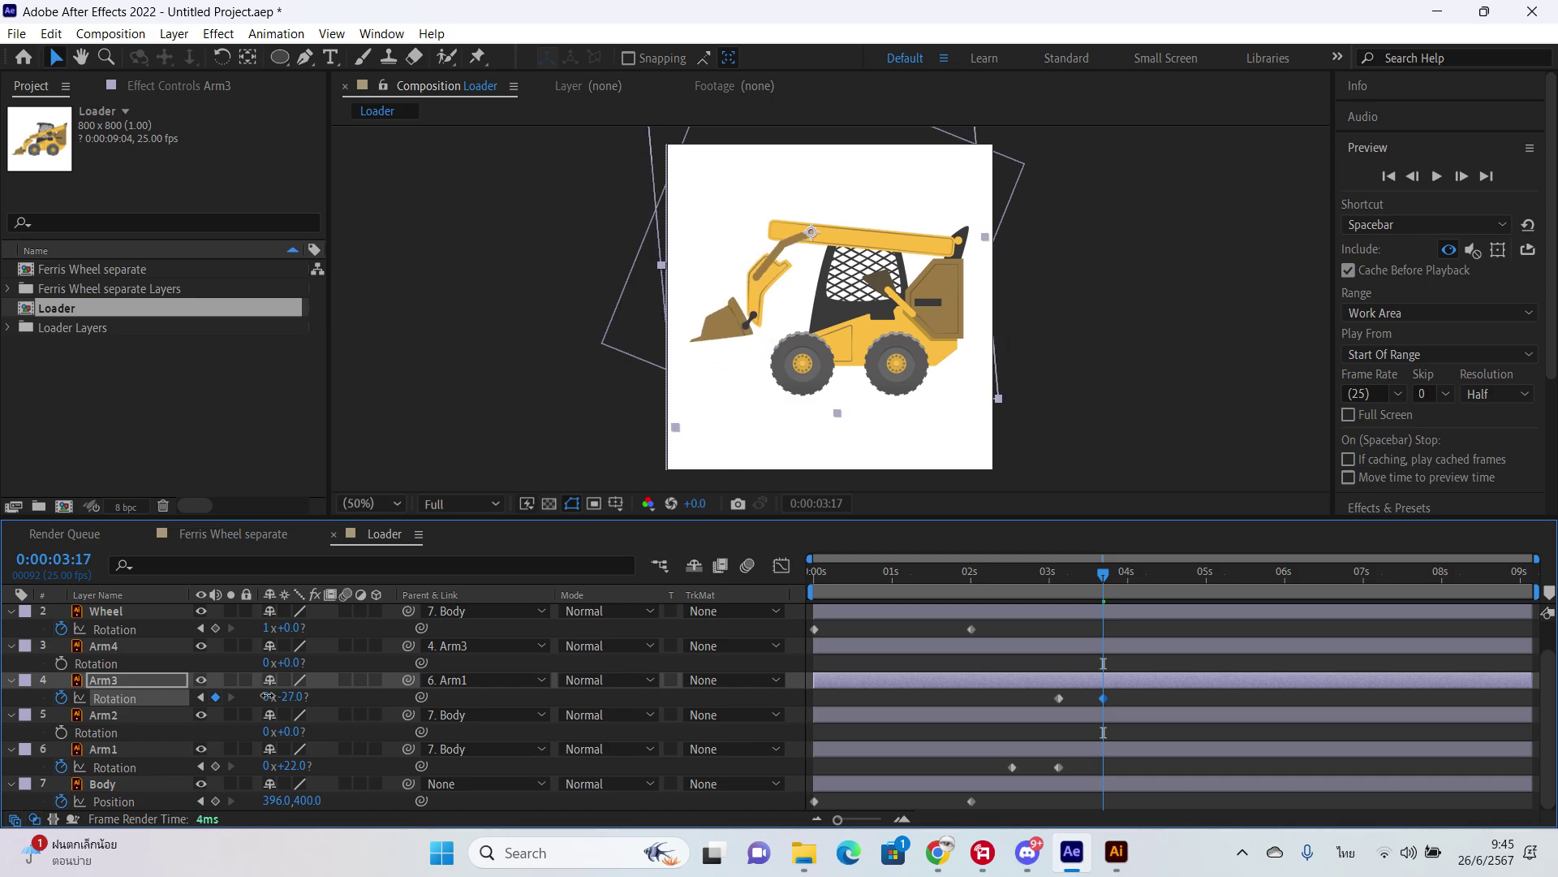
Step: Animate the Arm4 bucket's Rotation with keyframes of -43° at 3:17 and 18° at 4:07
{"action": "left_click", "coordinate": [1102, 647]}
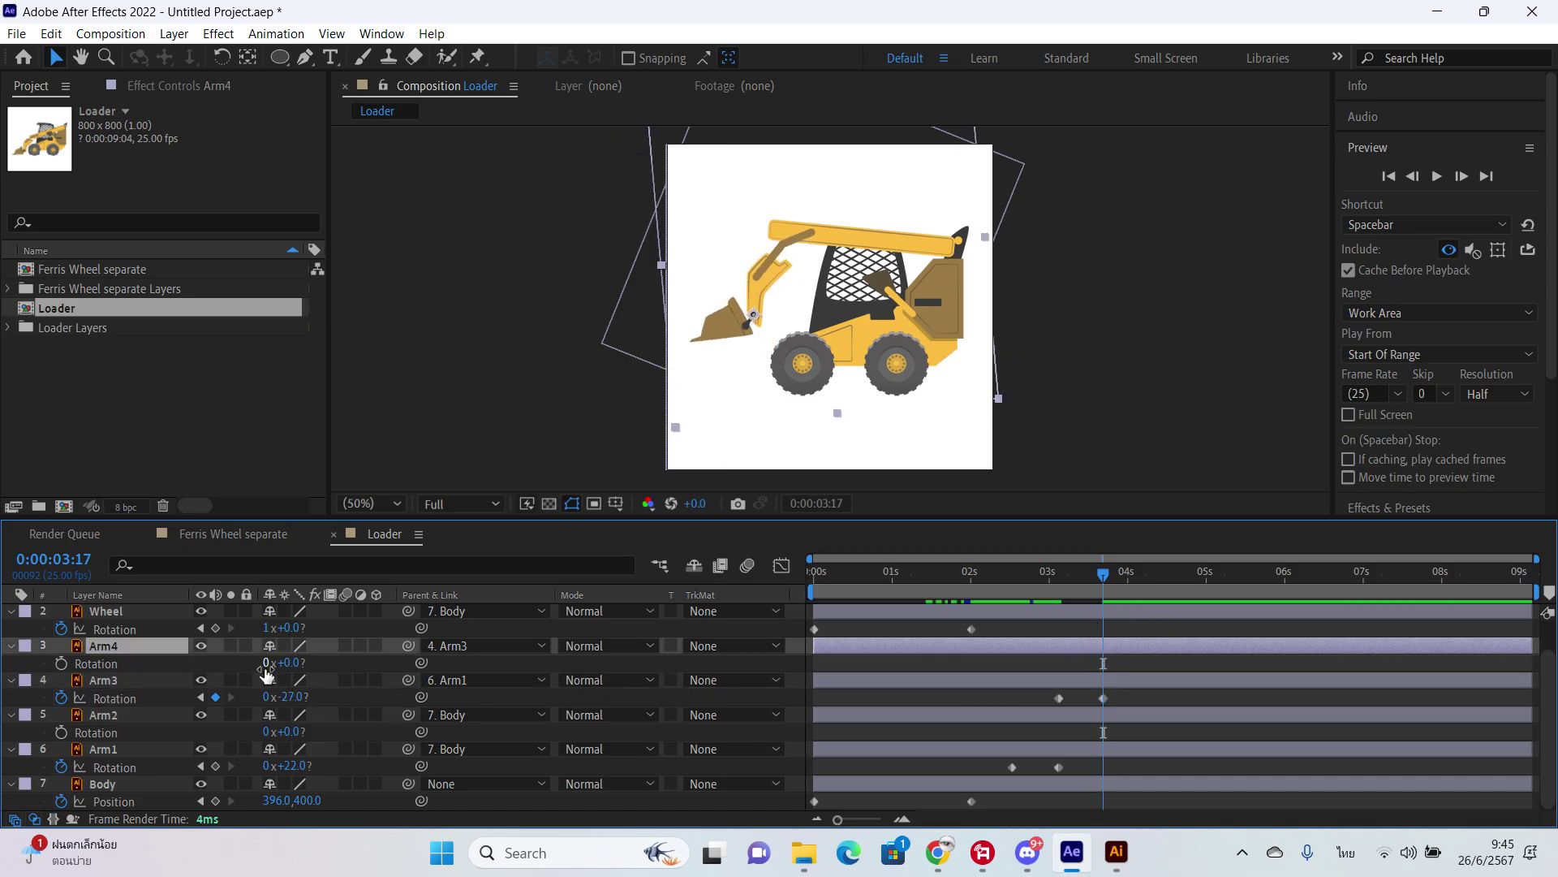
{"action": "left_click", "coordinate": [63, 663]}
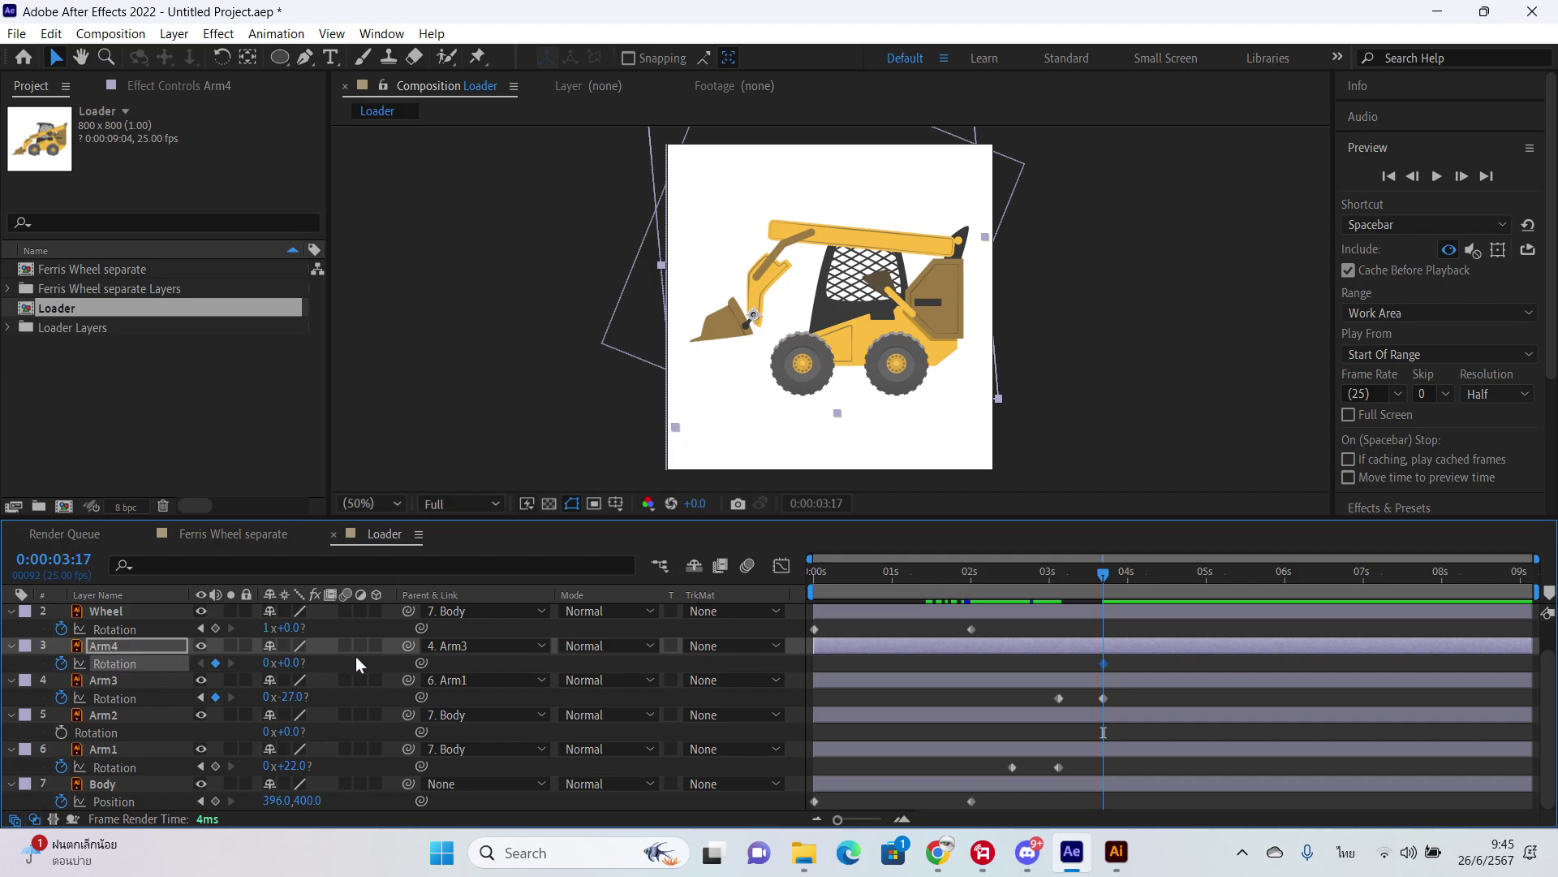
{"action": "left_click_drag", "start_coordinate": [272, 662], "coordinate": [241, 663]}
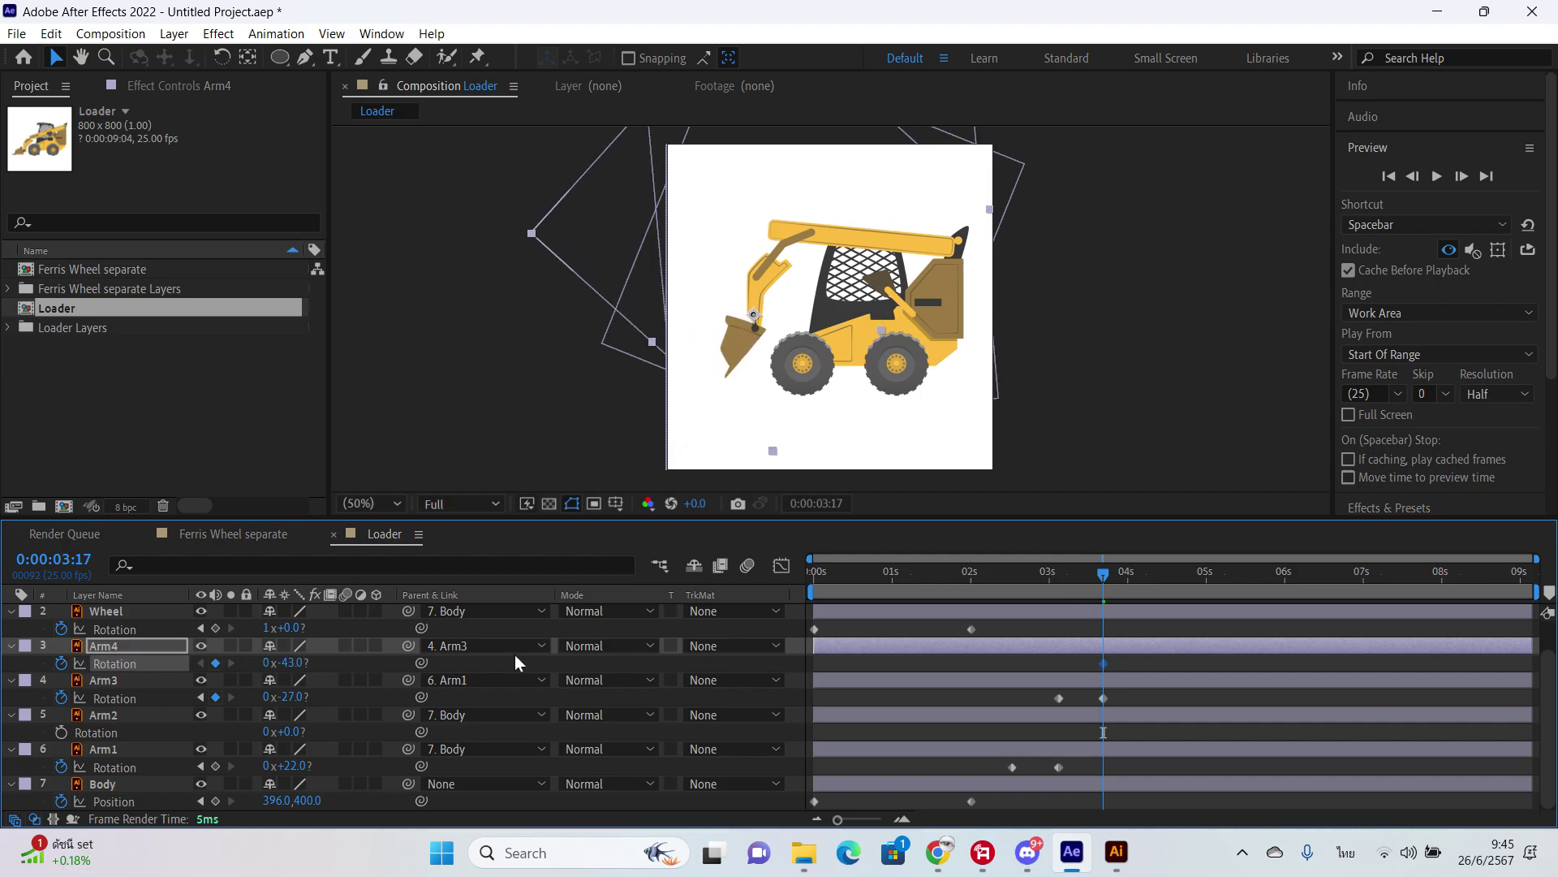
{"action": "key", "text": "space"}
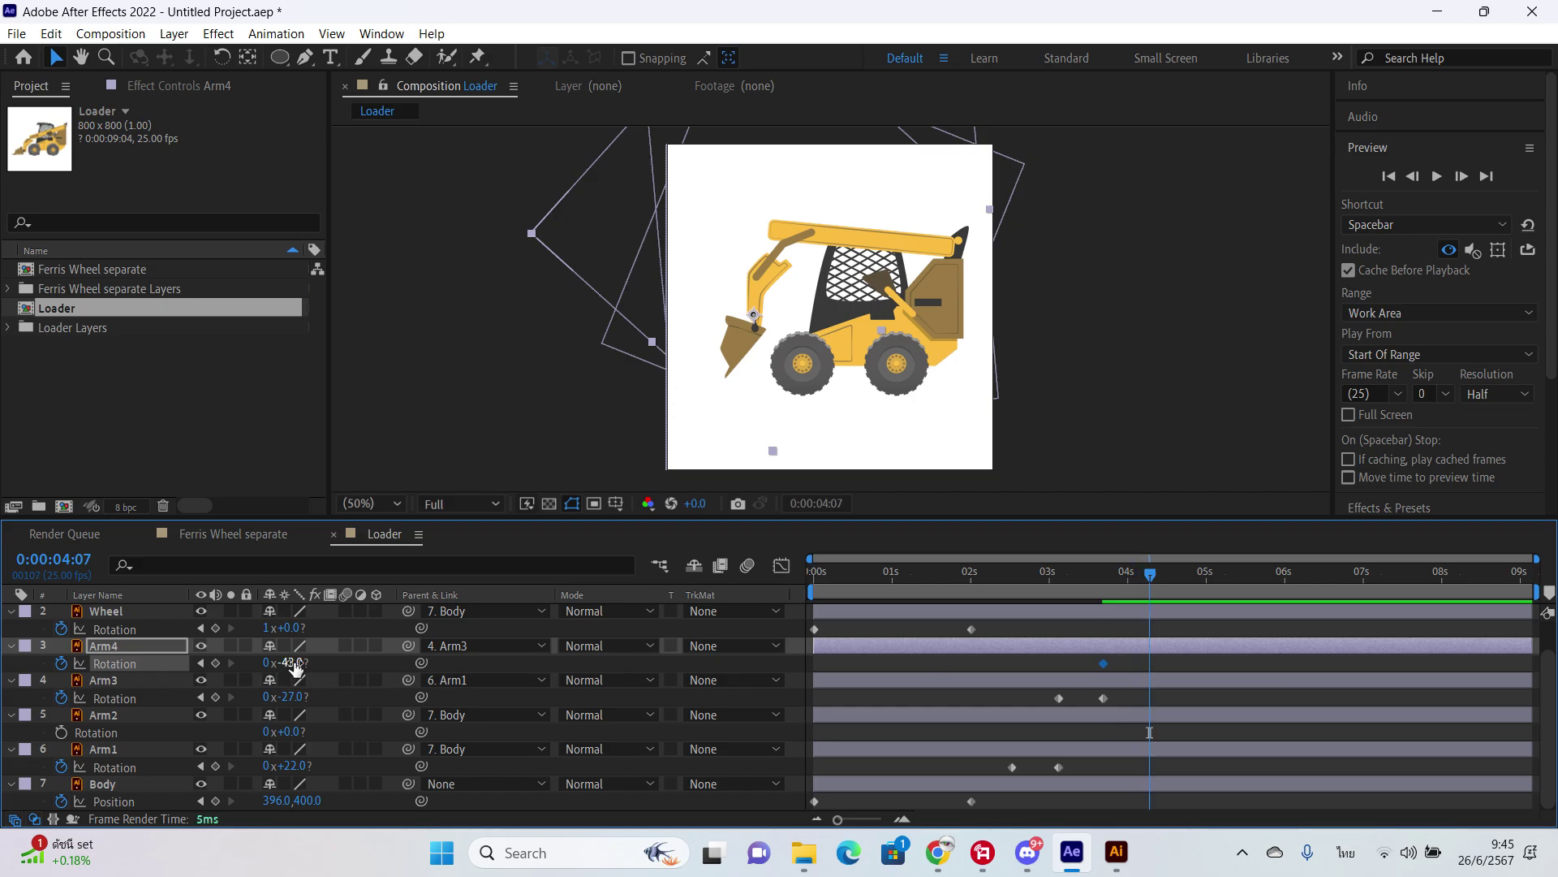
{"action": "left_click_drag", "start_coordinate": [295, 664], "coordinate": [346, 663]}
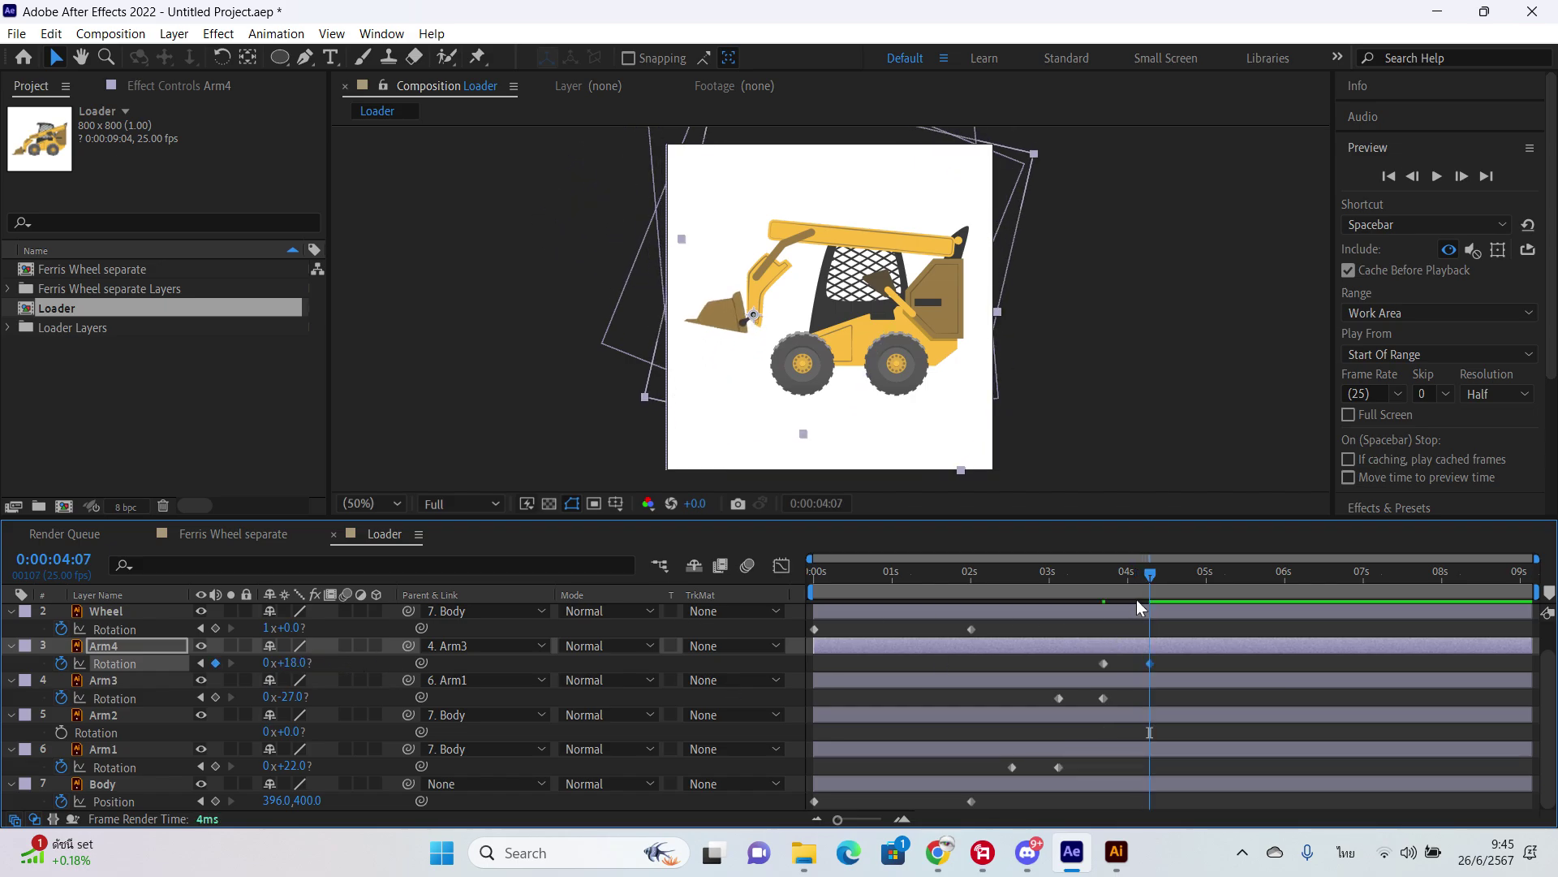
Step: Add an Arm4 Rotation keyframe of 0° at 2:13, where the Arm1 movement begins
{"action": "left_click_drag", "start_coordinate": [1130, 575], "coordinate": [973, 592]}
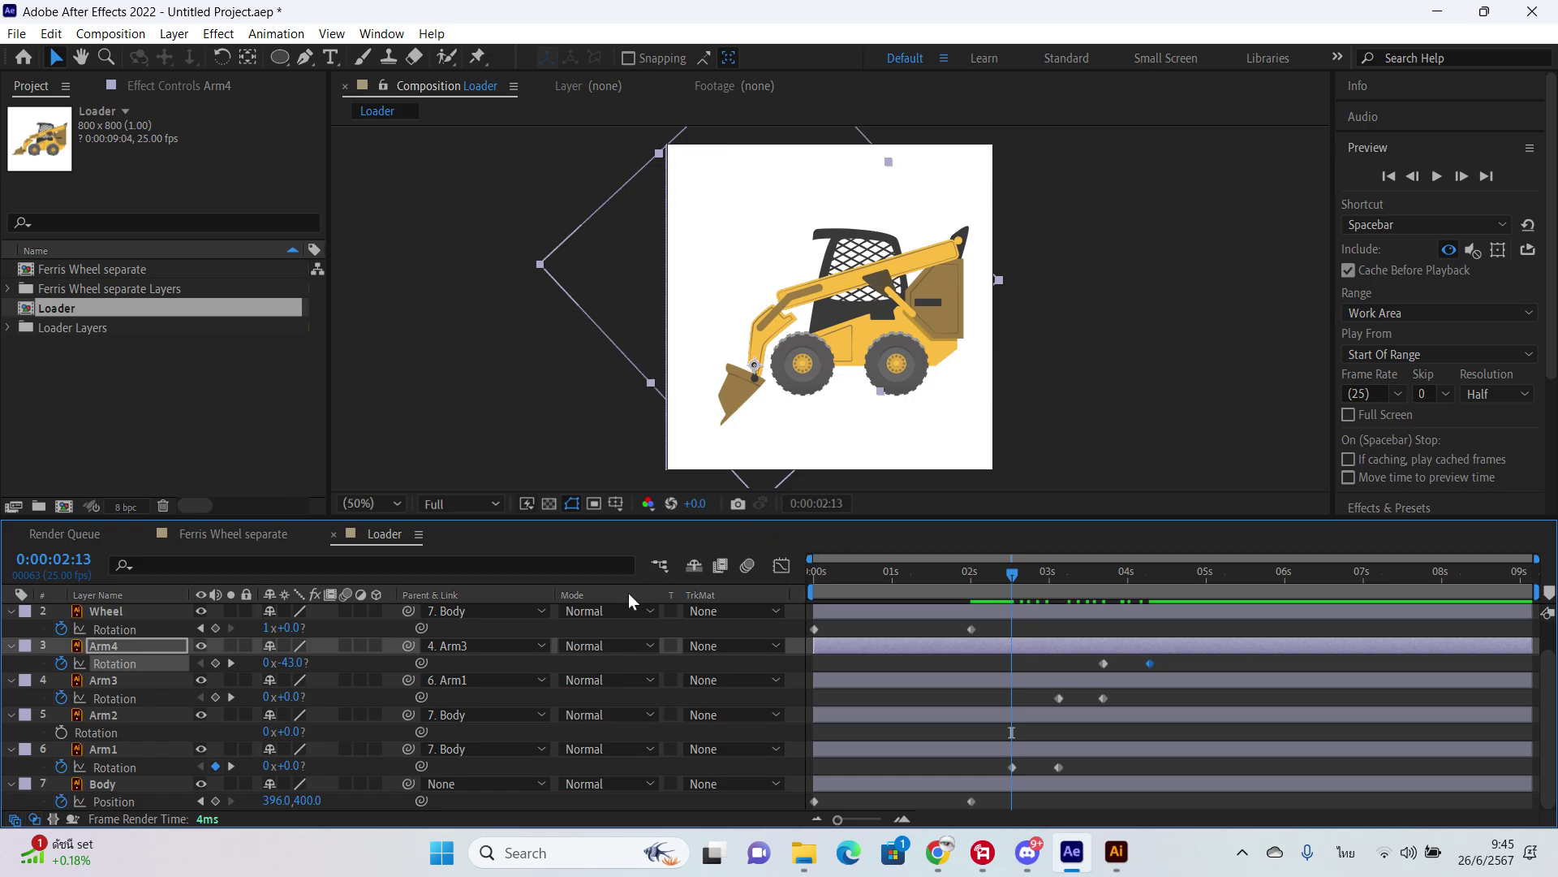
{"action": "type", "text": "0"}
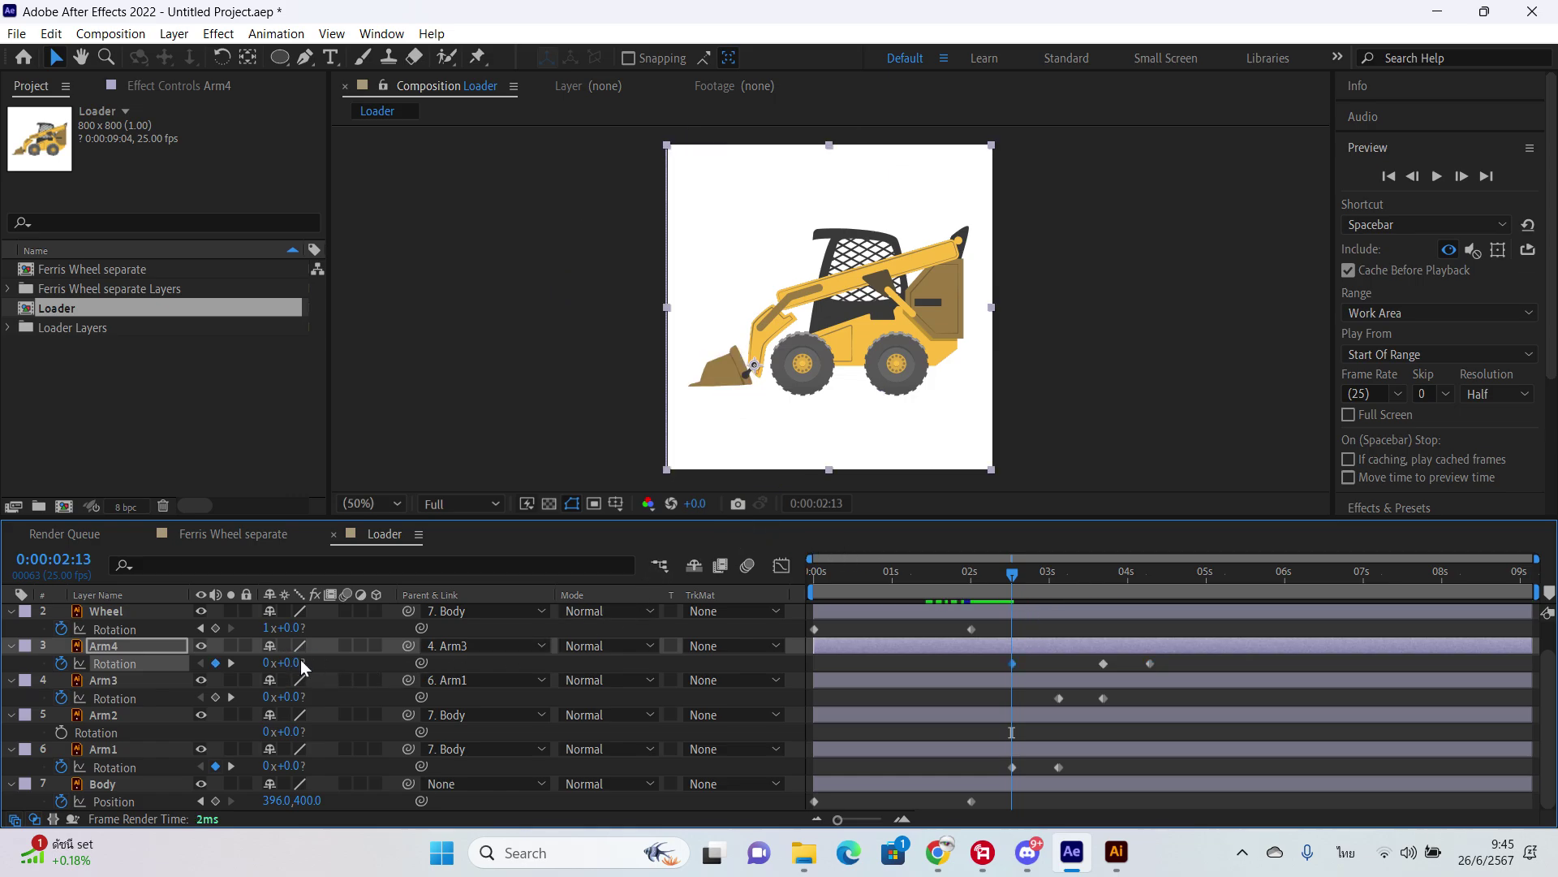
{"action": "key", "text": "Return"}
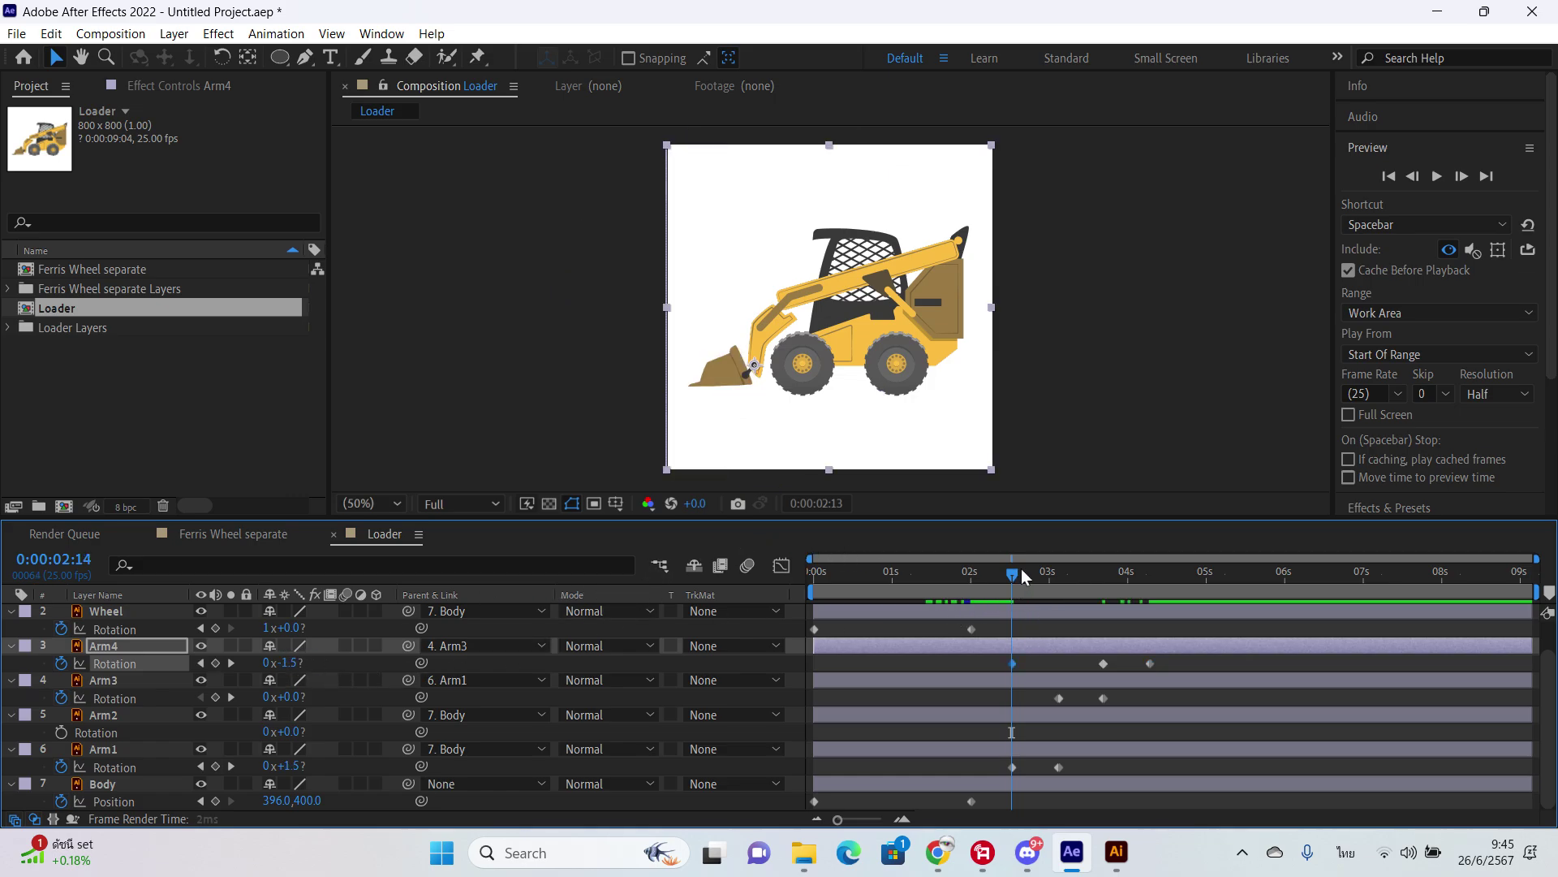
Step: Add Arm4 Rotation keyframes at about 4:13 and of -7° at 4:19, and paste a copy of the pair from about 4:24
{"action": "left_click_drag", "start_coordinate": [1025, 576], "coordinate": [1170, 578]}
{"action": "mouse_move", "coordinate": [293, 663]}
{"action": "left_mouse_down"}
{"action": "mouse_move", "coordinate": [309, 663]}
{"action": "mouse_move", "coordinate": [264, 665]}
{"action": "left_mouse_up"}
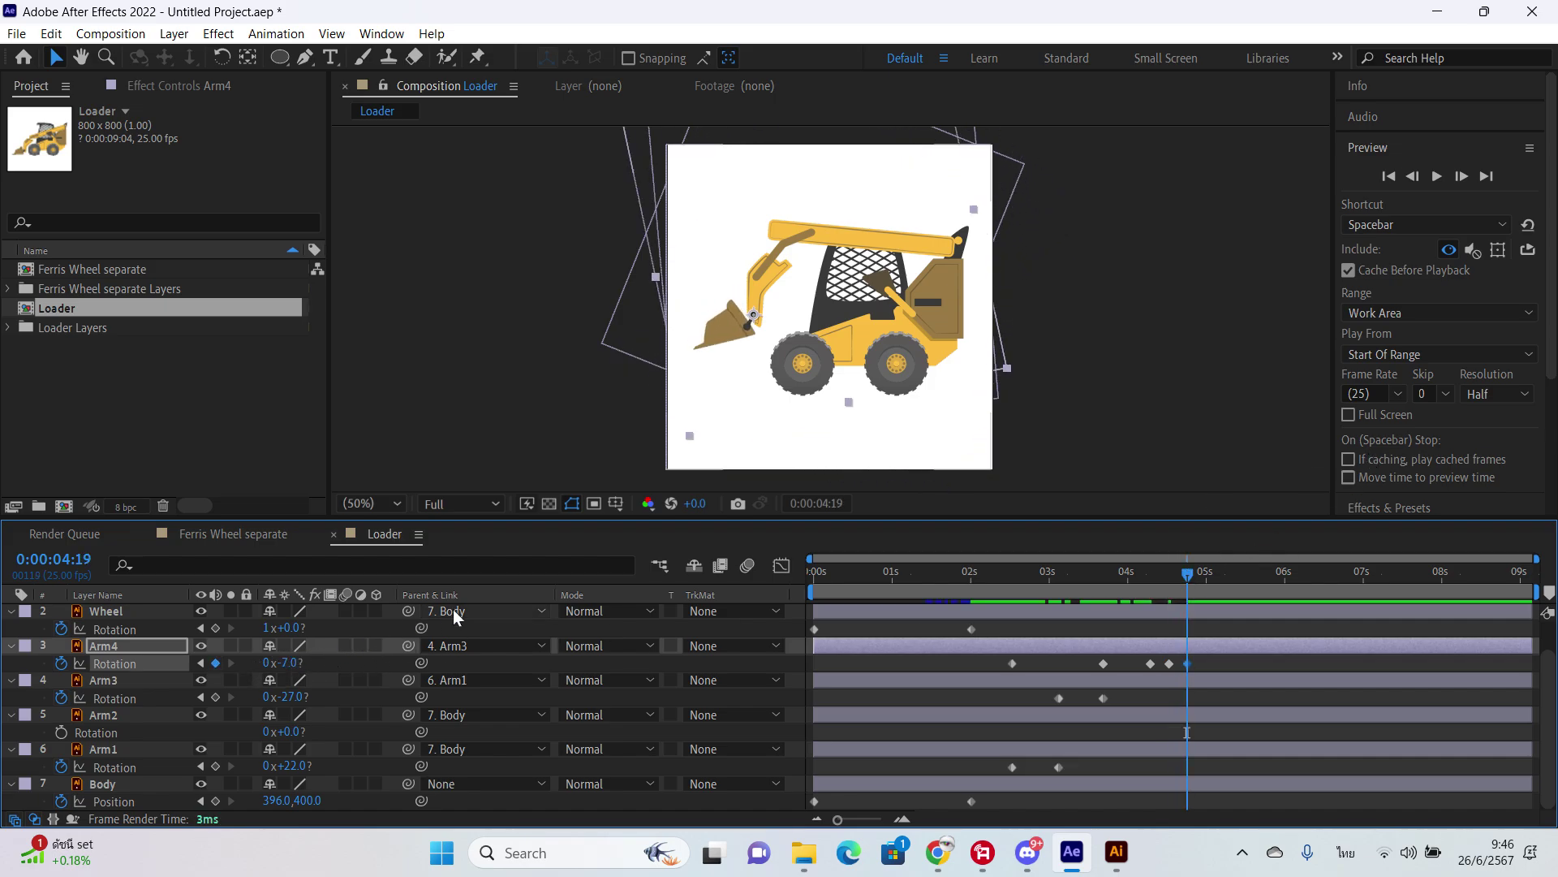
{"action": "left_click_drag", "start_coordinate": [1191, 587], "coordinate": [1209, 614]}
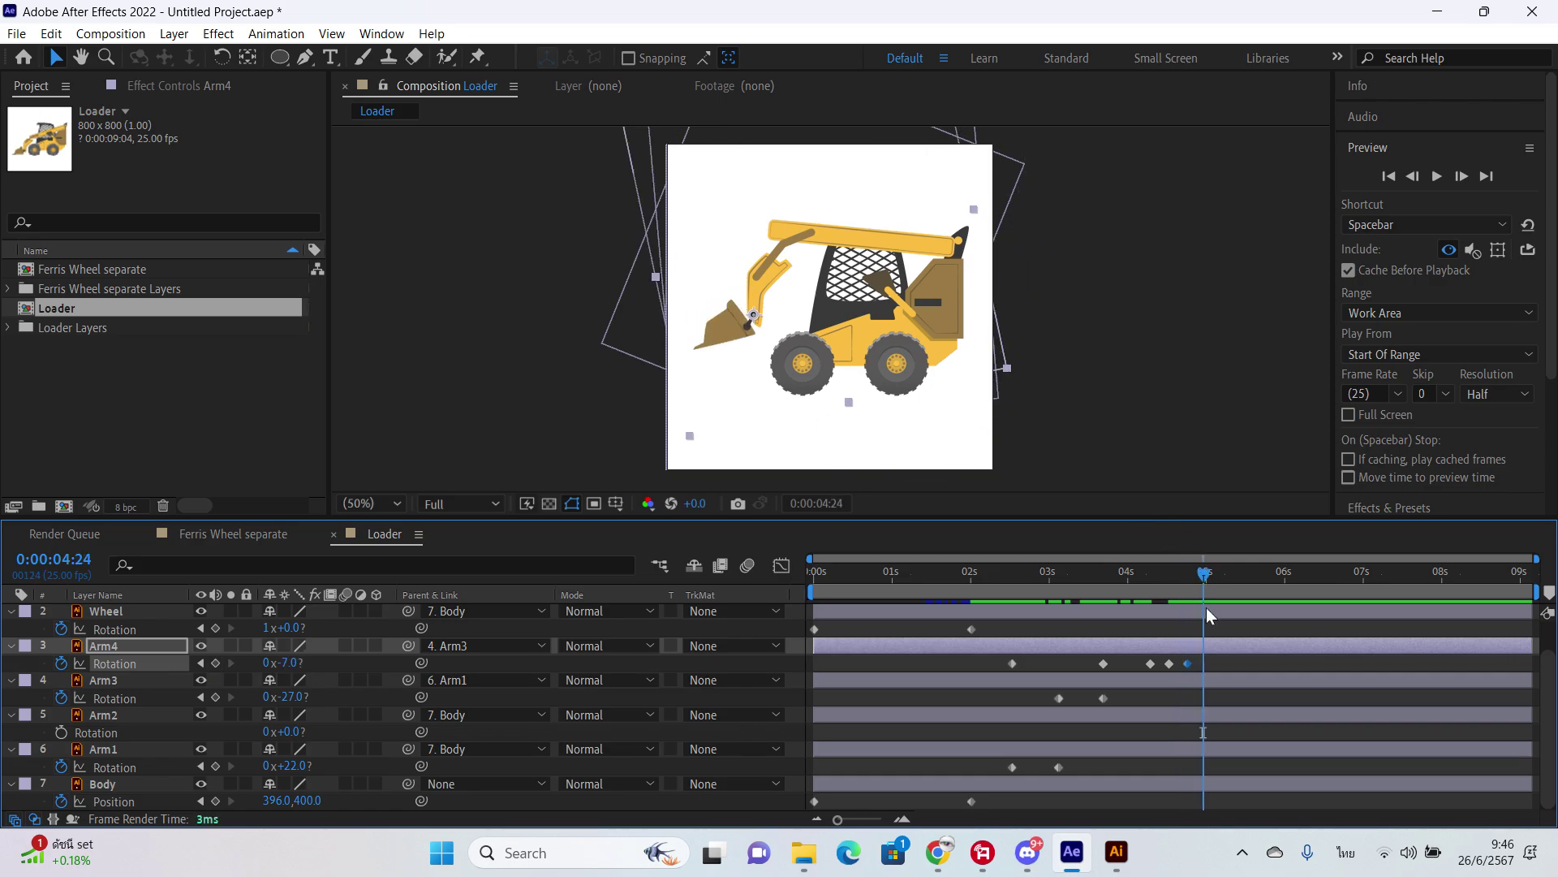
{"action": "left_click", "coordinate": [1169, 663], "text": "shift"}
{"action": "key", "text": "ctrl+c"}
{"action": "key", "text": "ctrl+v"}
Step: Set the Arm4 bucket's Rotation to 0° at 5:15
{"action": "left_click_drag", "start_coordinate": [1202, 578], "coordinate": [1255, 581]}
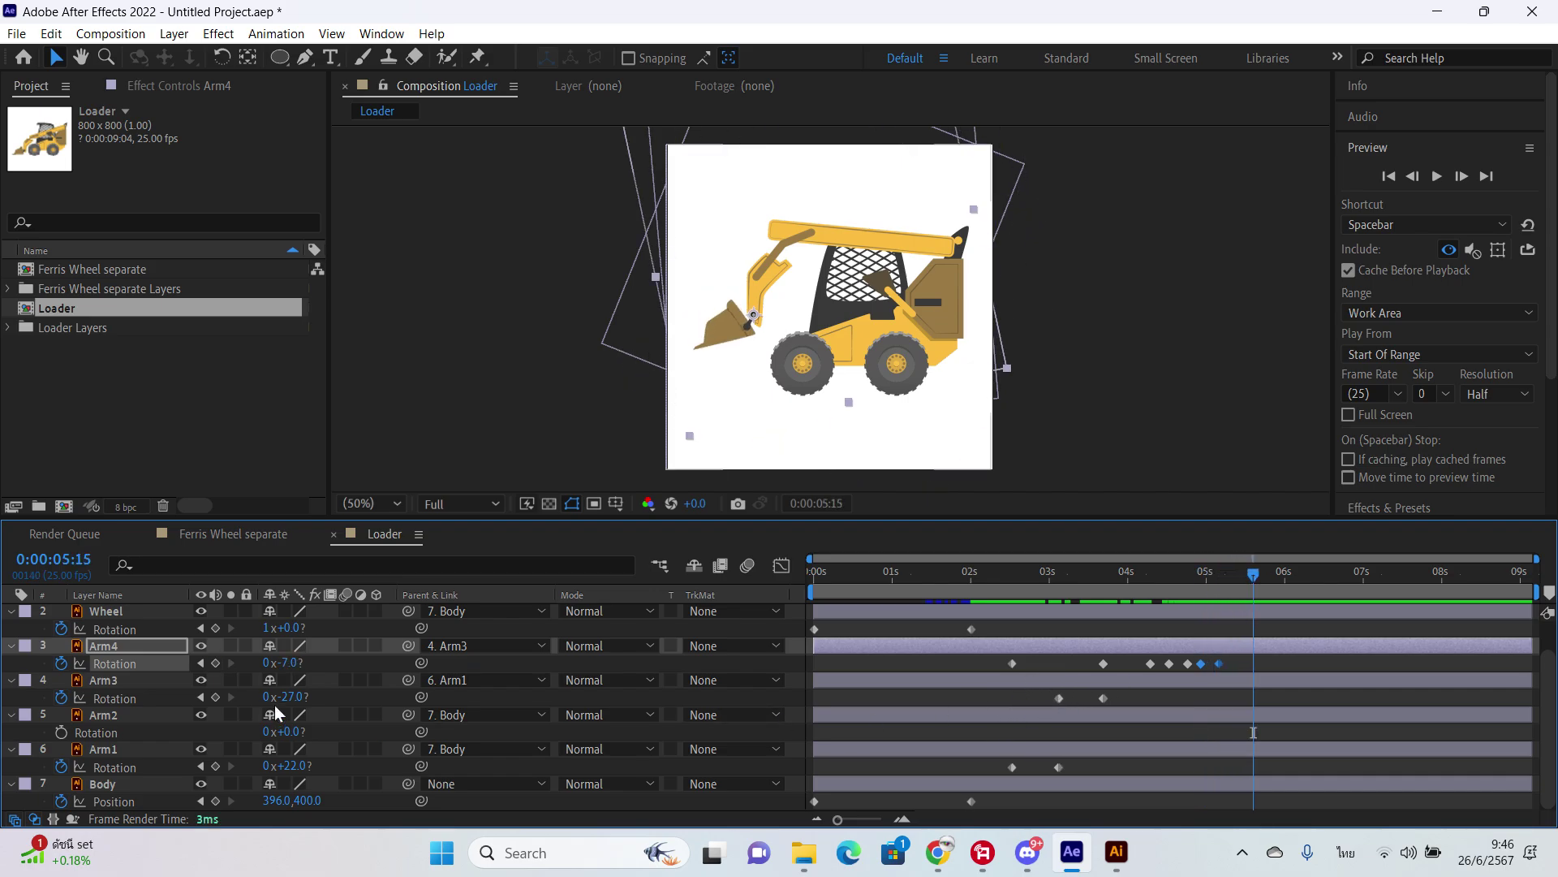
{"action": "left_click", "coordinate": [295, 662]}
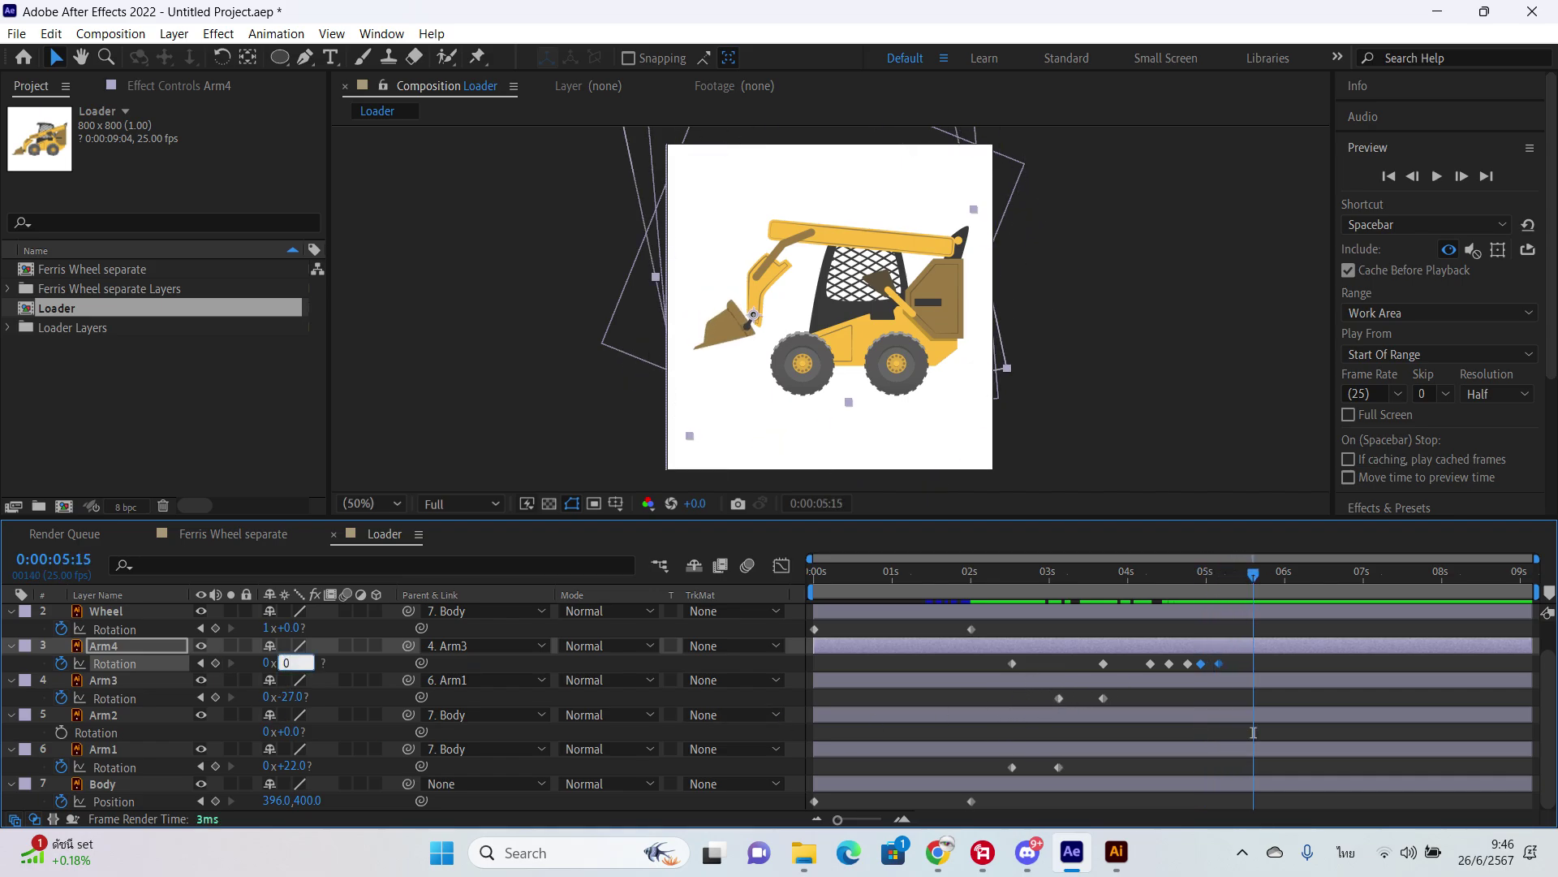
{"action": "key", "text": "Return"}
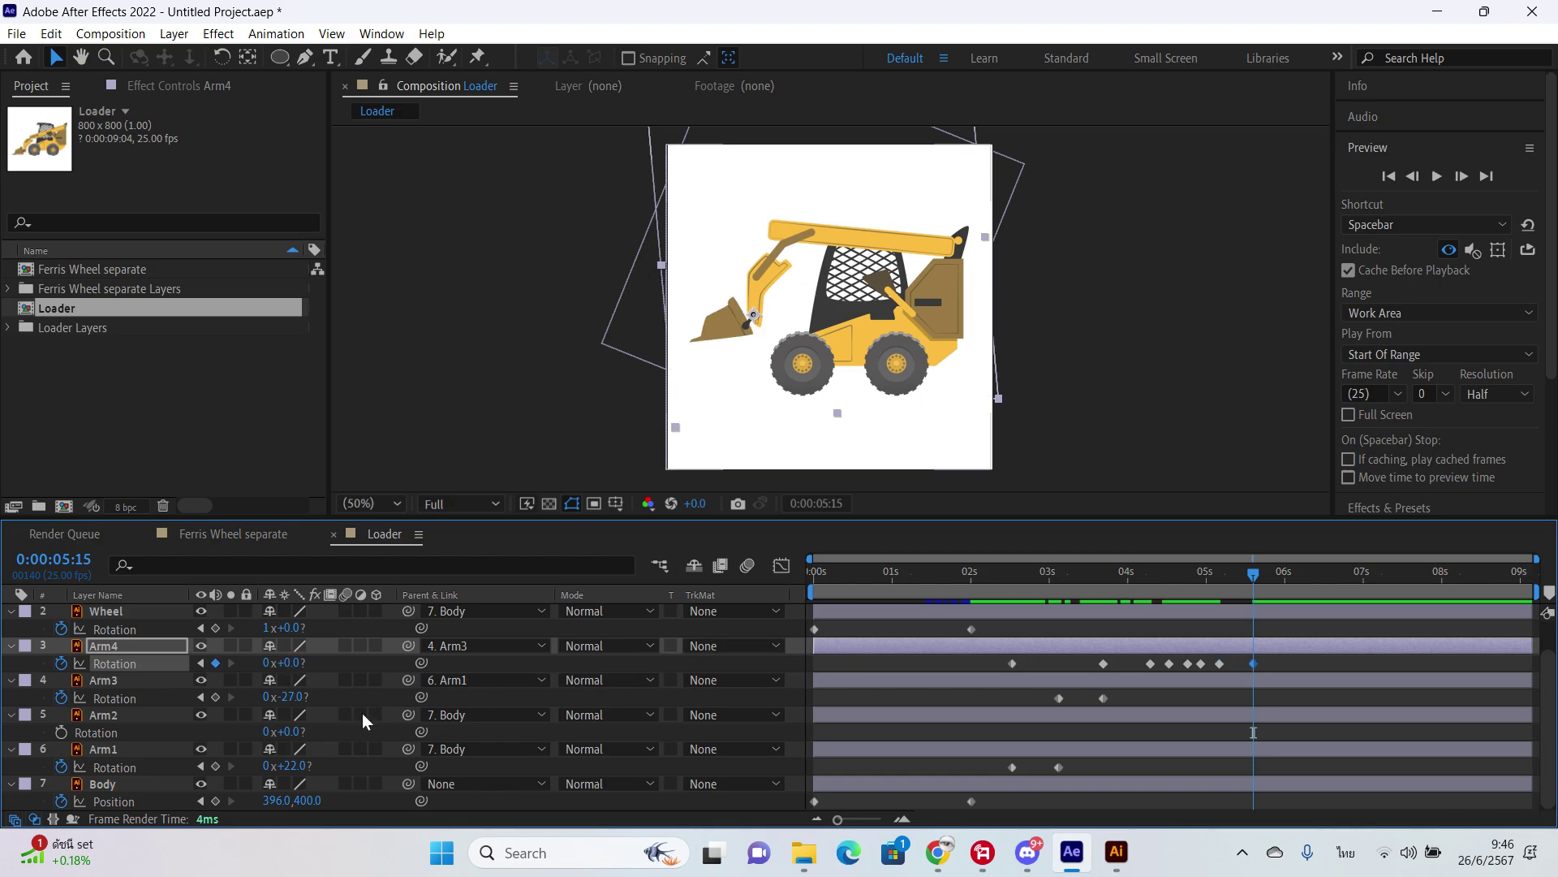
Step: Hold Arm3's -27° Rotation with a copied keyframe in line with Arm4's second-to-last one, and return it to 0° at 5:15
{"action": "left_click", "coordinate": [1103, 698]}
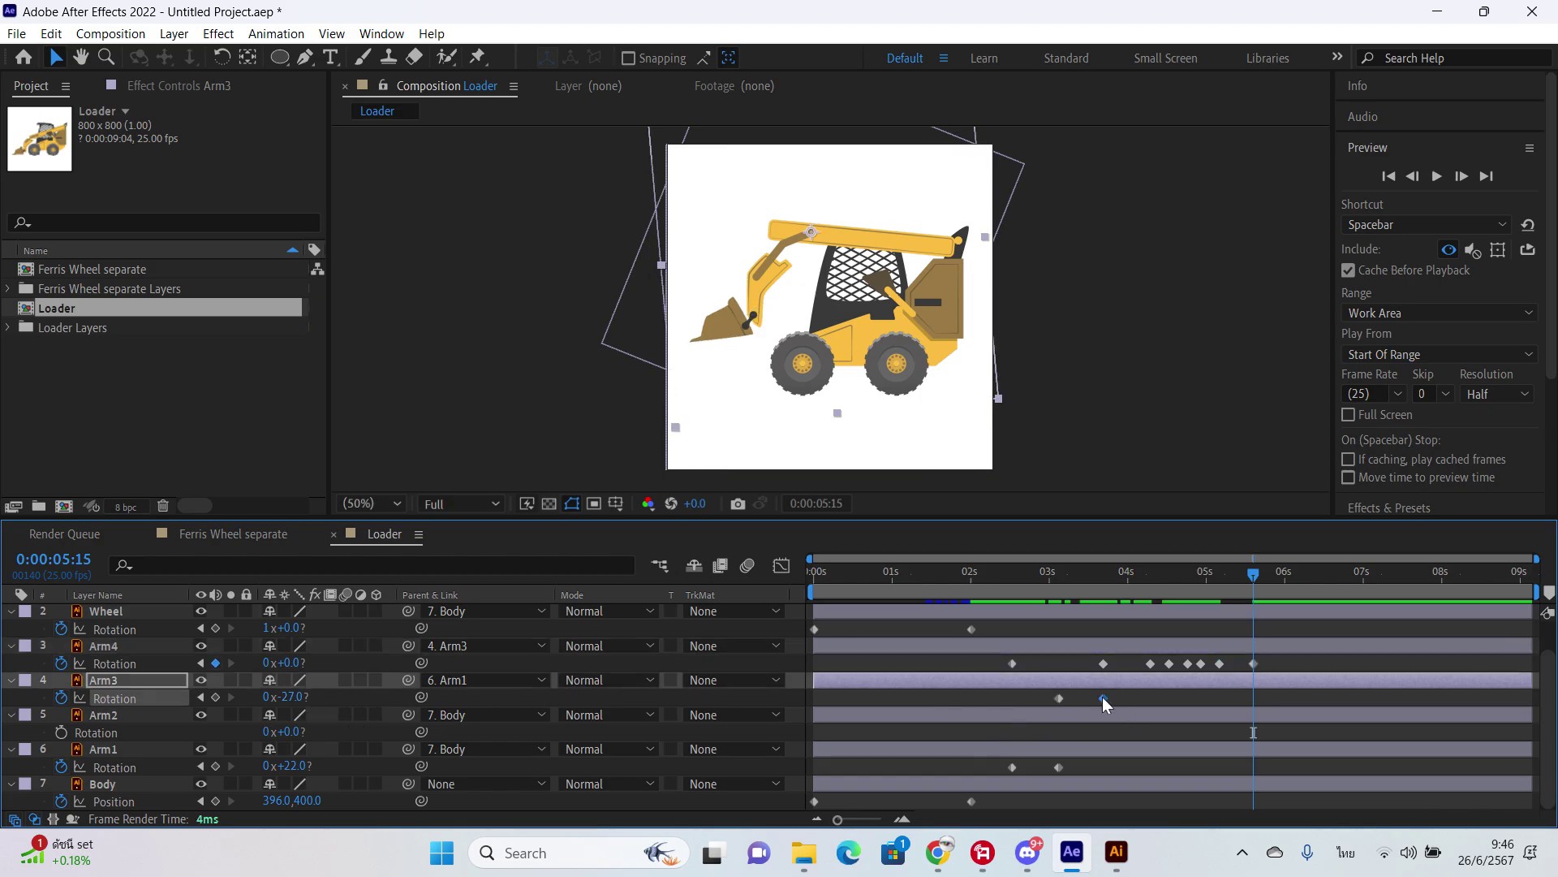
{"action": "left_click_drag", "start_coordinate": [1255, 697], "coordinate": [1219, 698]}
{"action": "type", "text": "0"}
{"action": "key", "text": "Return"}
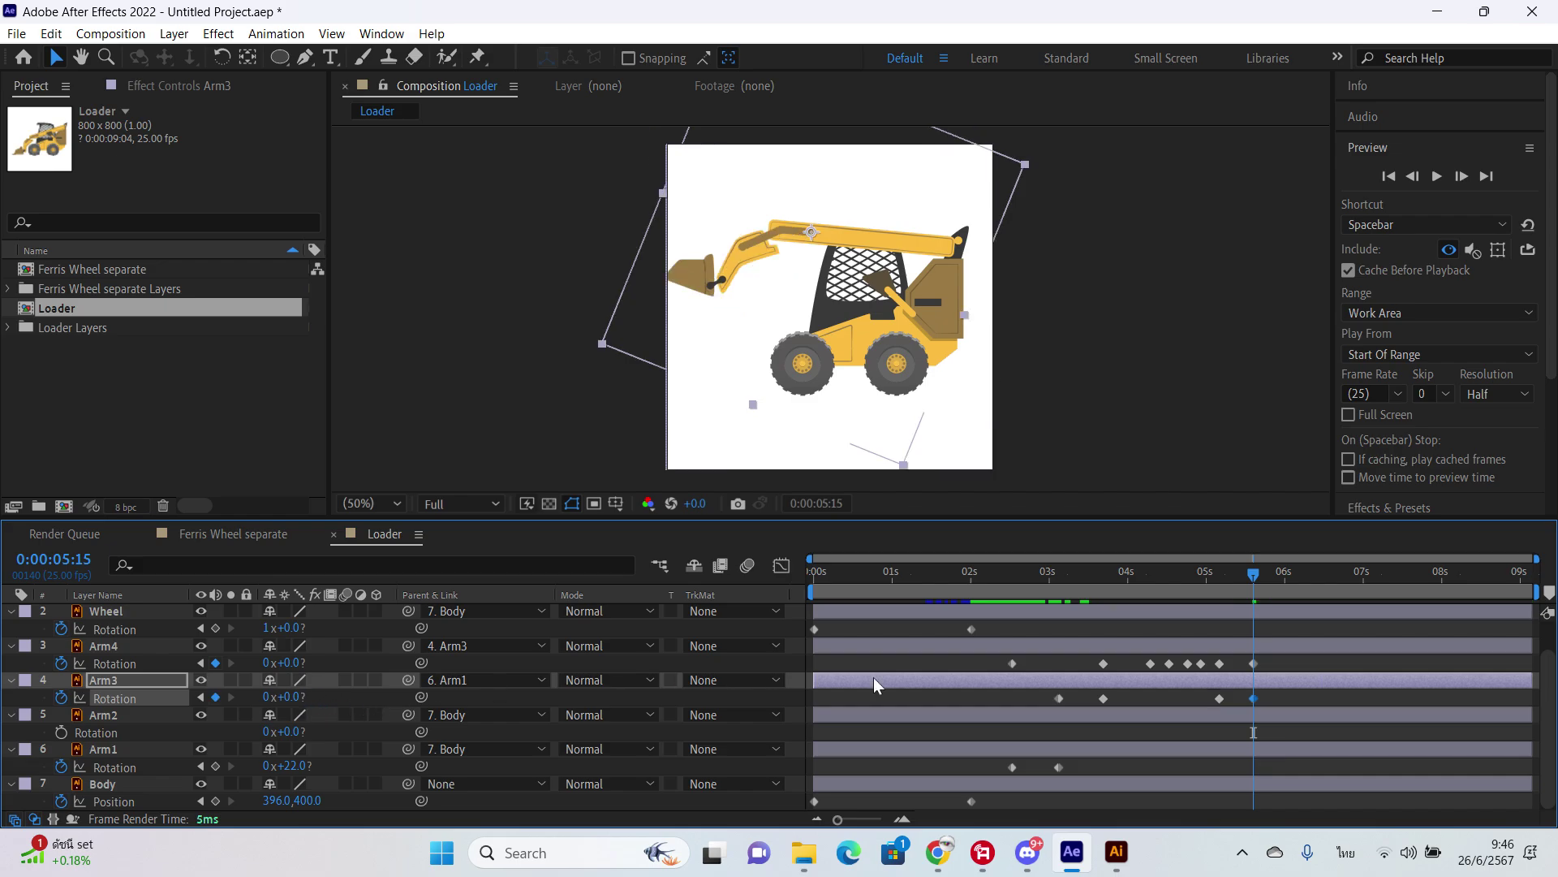
Step: Copy Arm1's 22° Rotation keyframe to the time of Arm3's copied one, and return Arm1 to 0° at 5:15
{"action": "left_click", "coordinate": [1161, 747]}
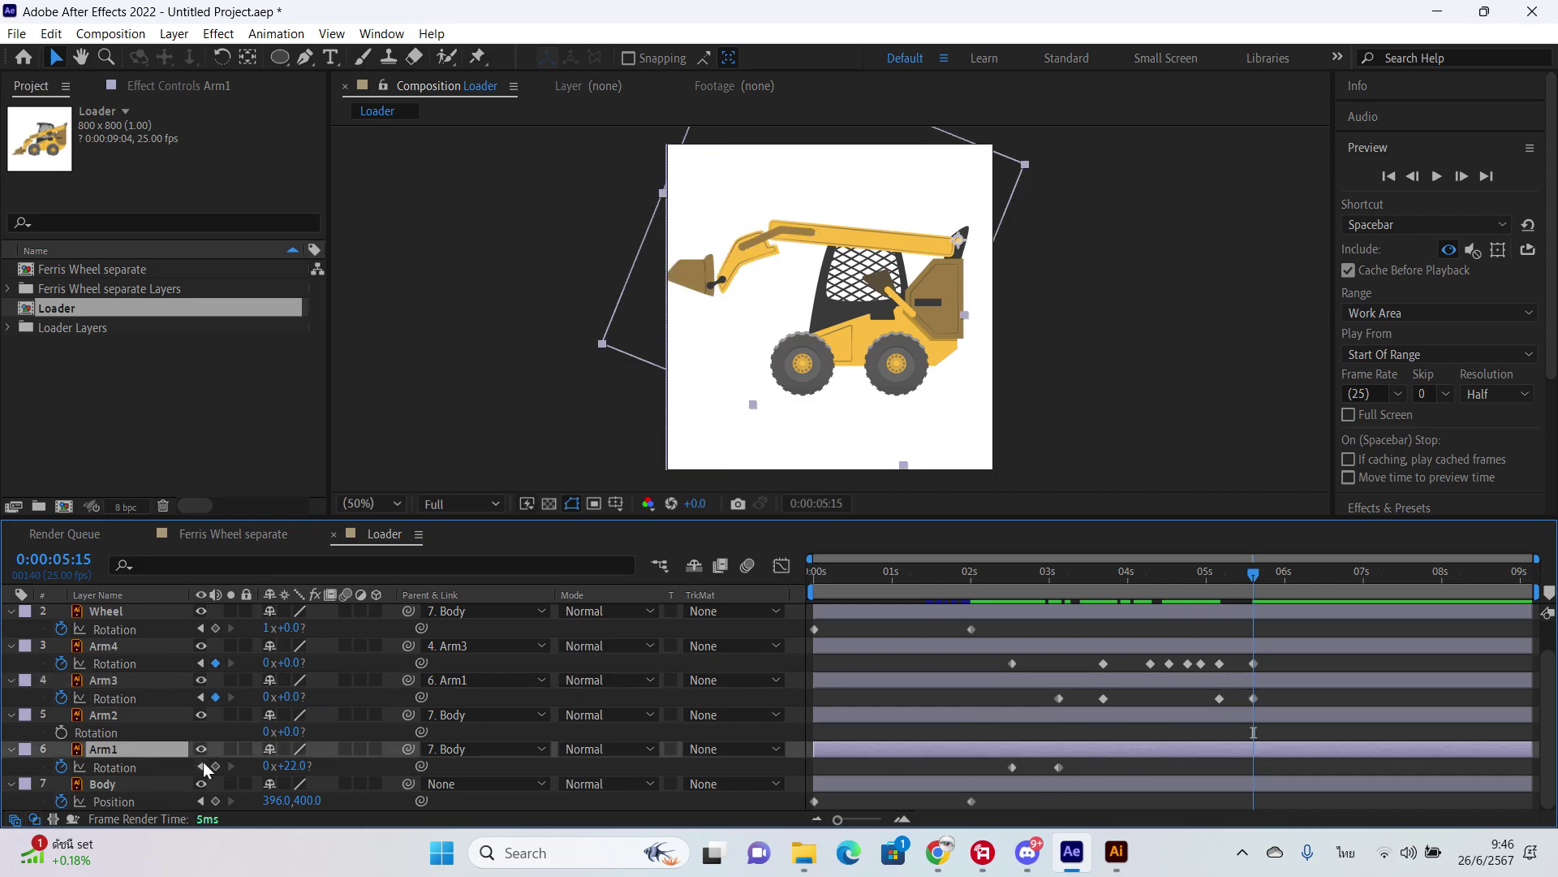
{"action": "left_click", "coordinate": [1058, 767]}
{"action": "key", "text": "ctrl+c"}
{"action": "key", "text": "ctrl+v"}
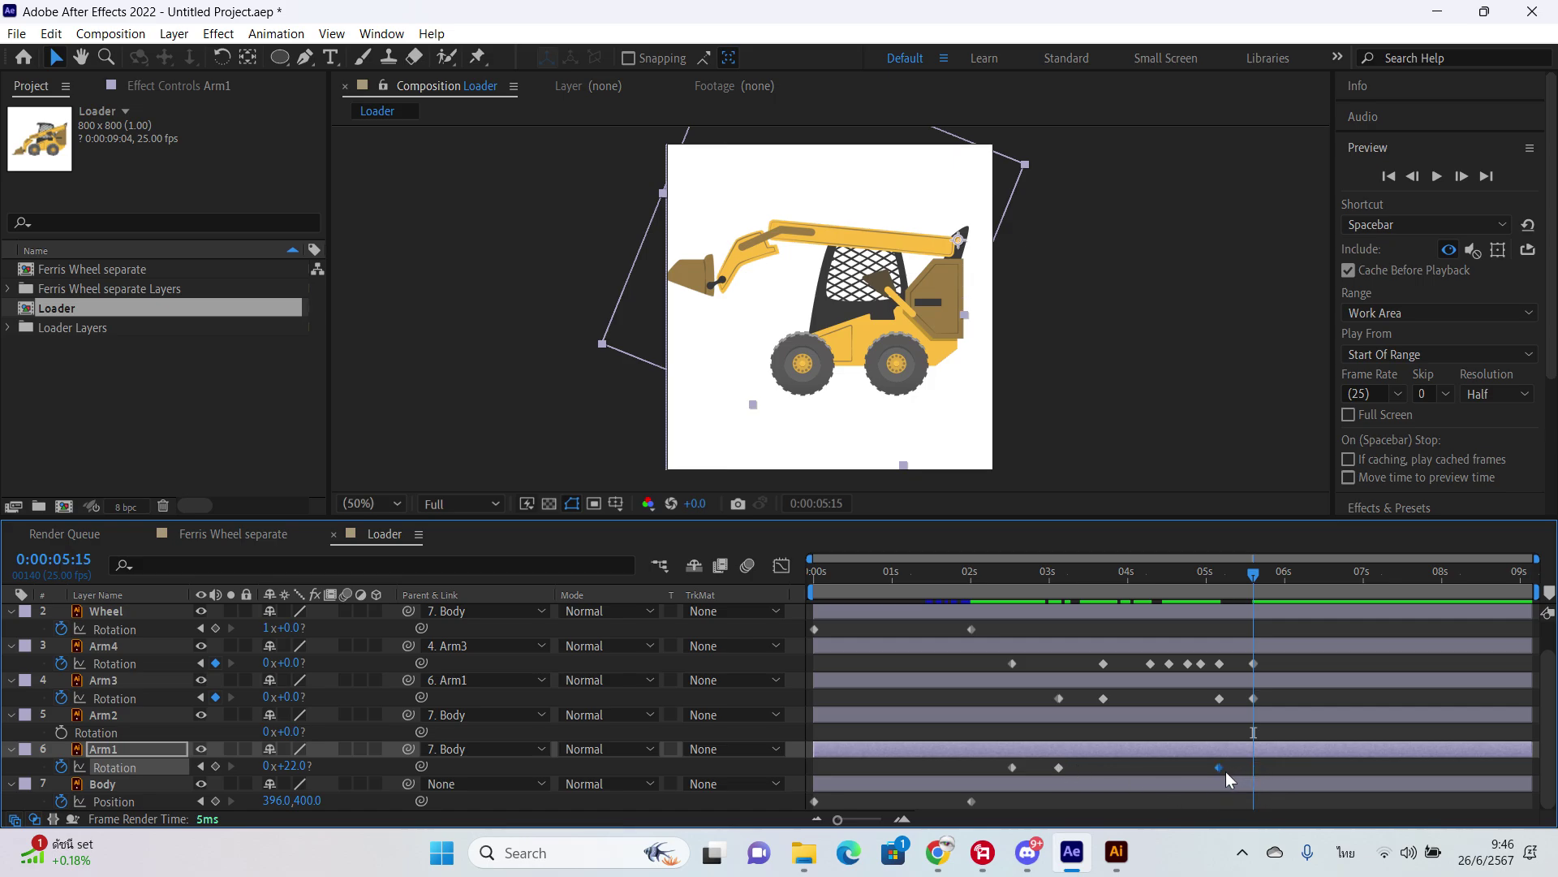
{"action": "type", "text": "0"}
{"action": "key", "text": "Return"}
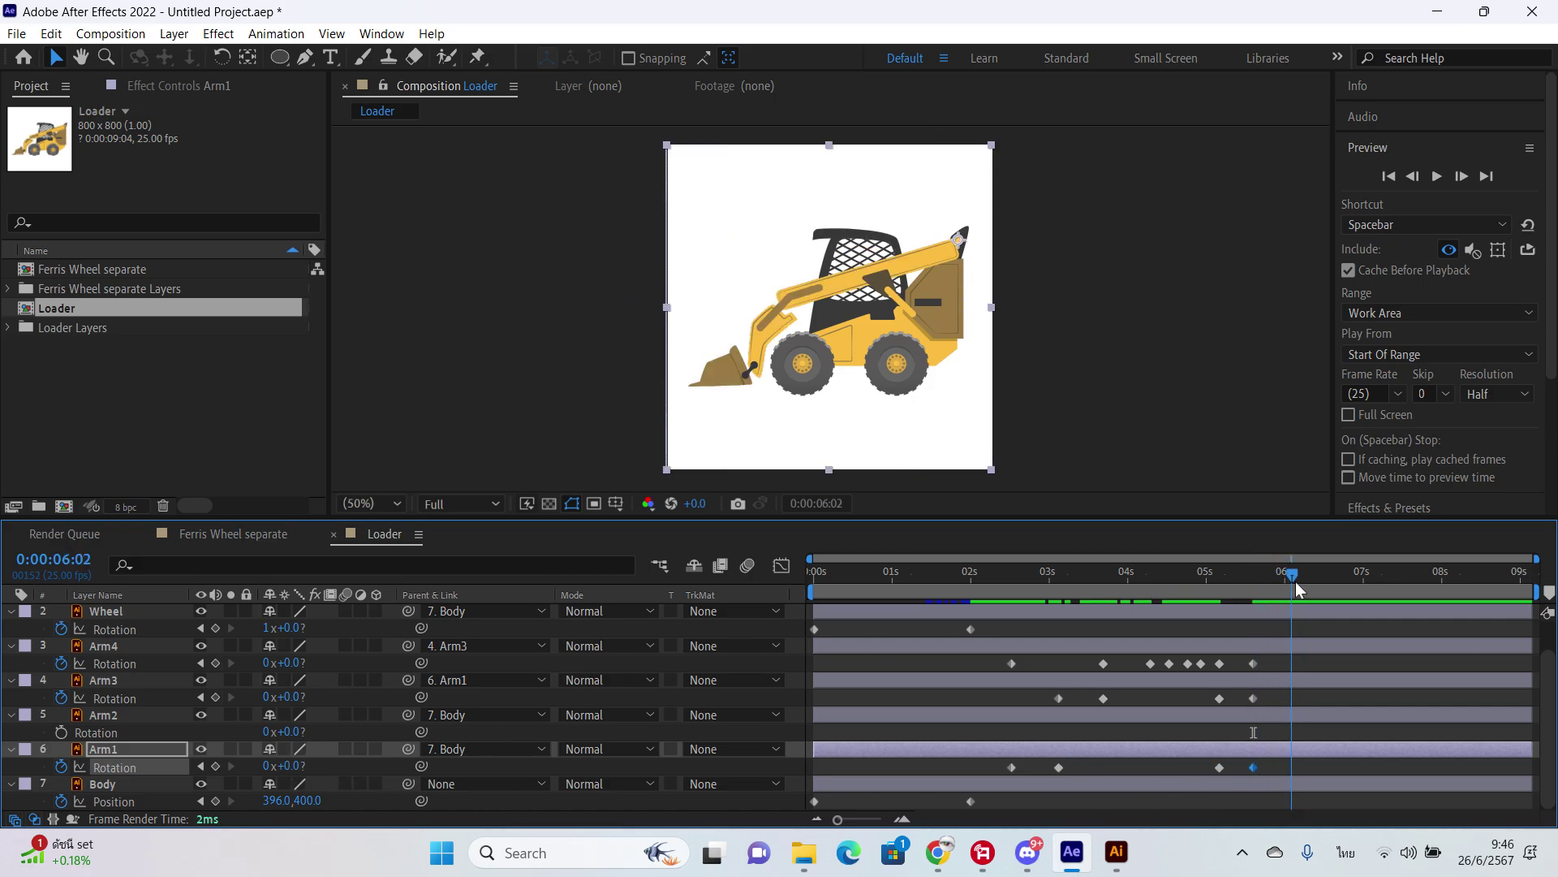
Step: Keyframe the Body's Position at 5:15 and move it out of frame to -346, 400 at 6:19
{"action": "left_click_drag", "start_coordinate": [1296, 581], "coordinate": [1331, 609]}
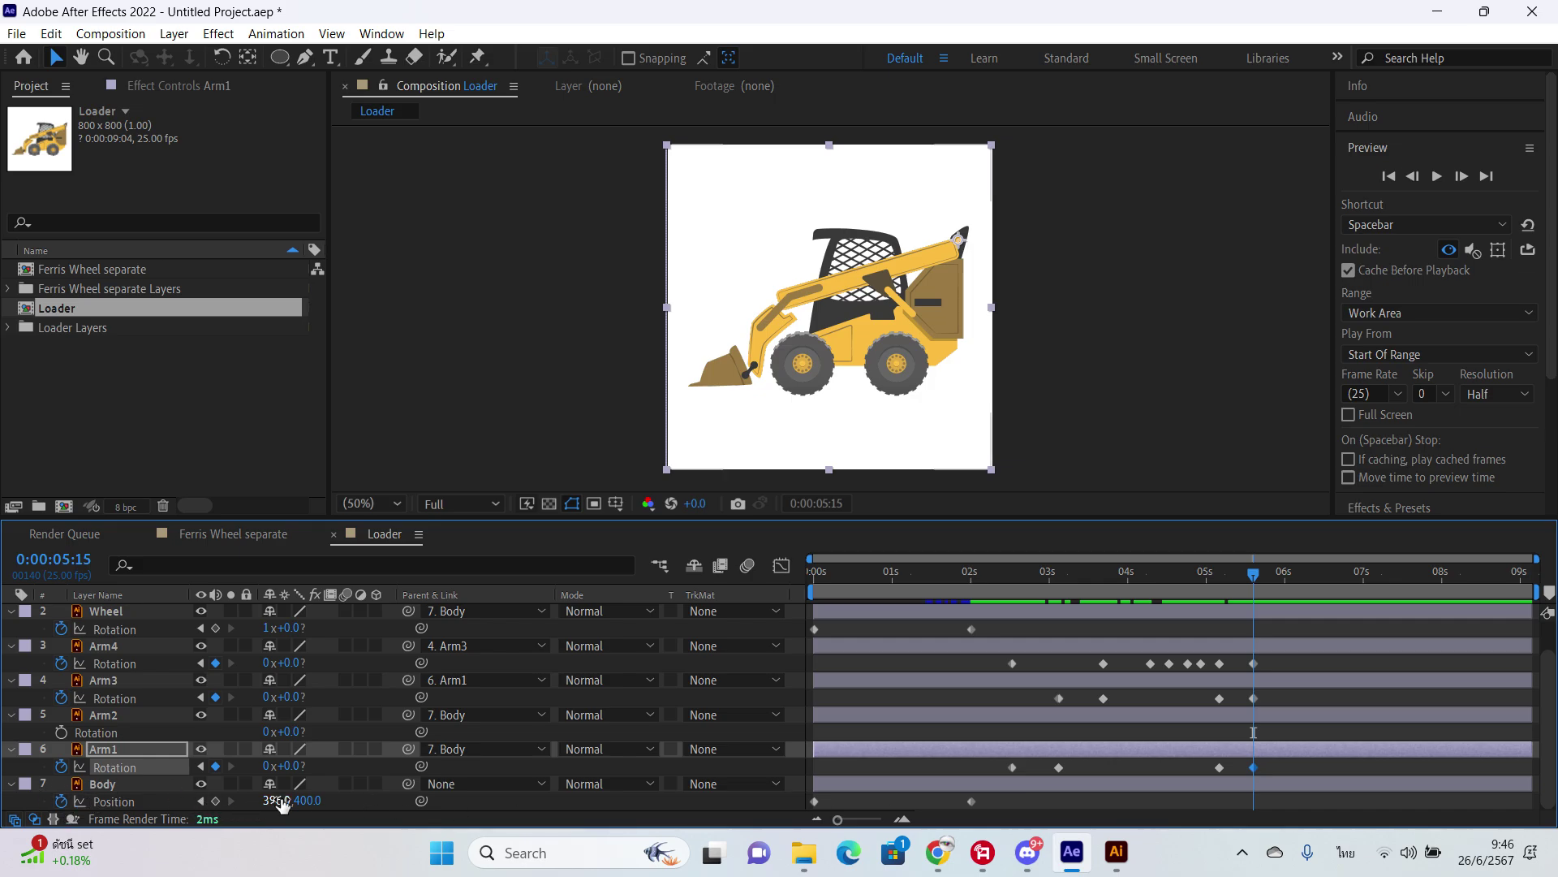
{"action": "left_click", "coordinate": [215, 801]}
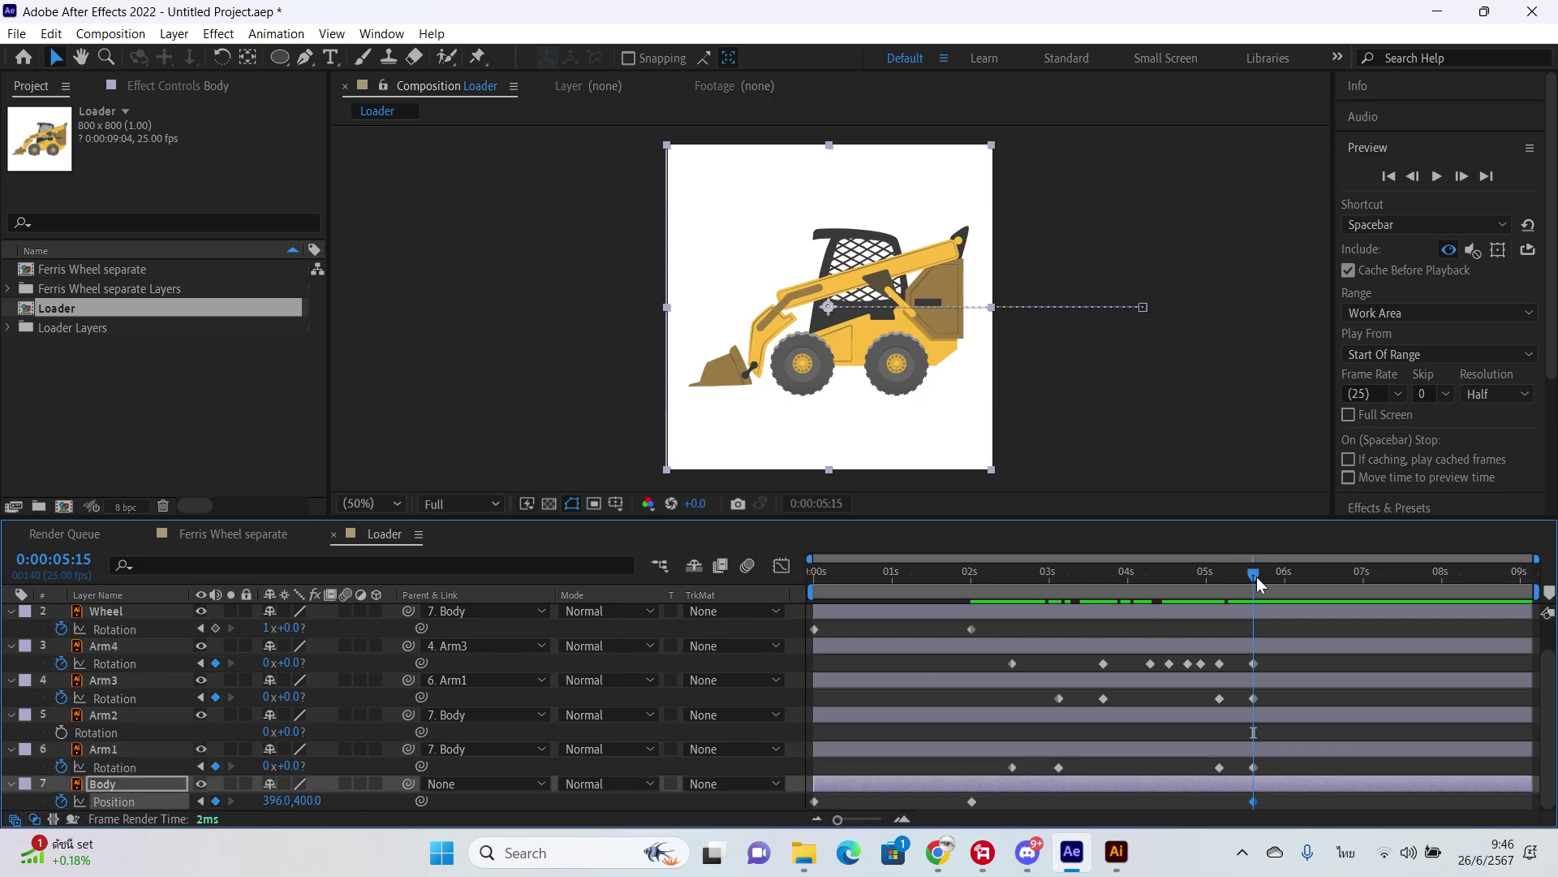
{"action": "left_click", "coordinate": [1344, 578]}
{"action": "left_click_drag", "start_coordinate": [949, 367], "coordinate": [647, 370]}
{"action": "scroll", "coordinate": [1411, 662], "scroll_direction": "up", "scroll_amount": 1}
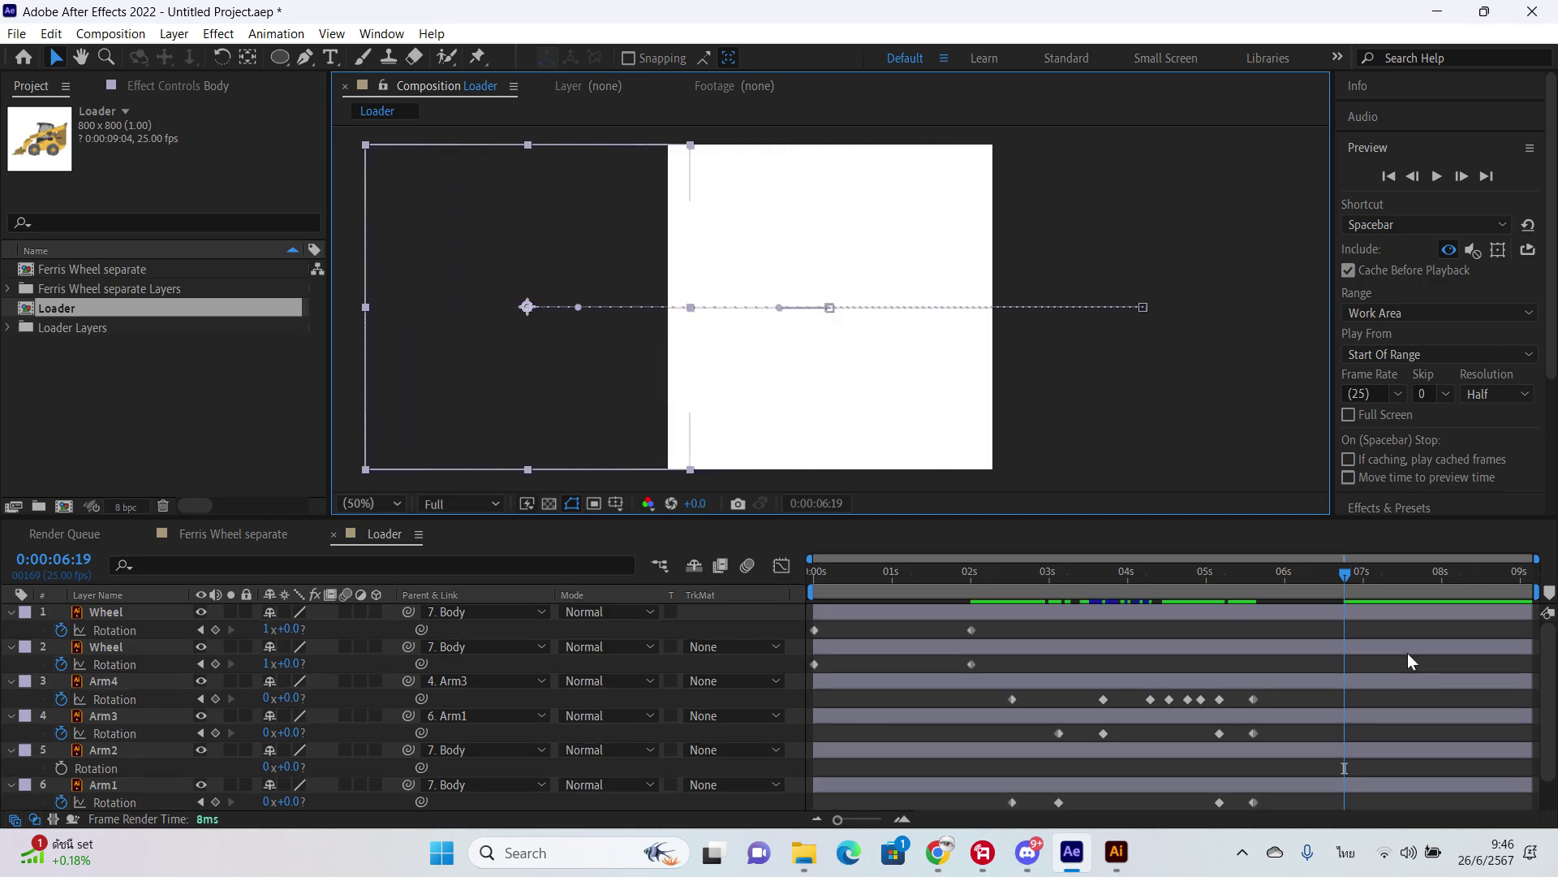
{"action": "scroll", "coordinate": [1315, 734], "scroll_direction": "down", "scroll_amount": 1}
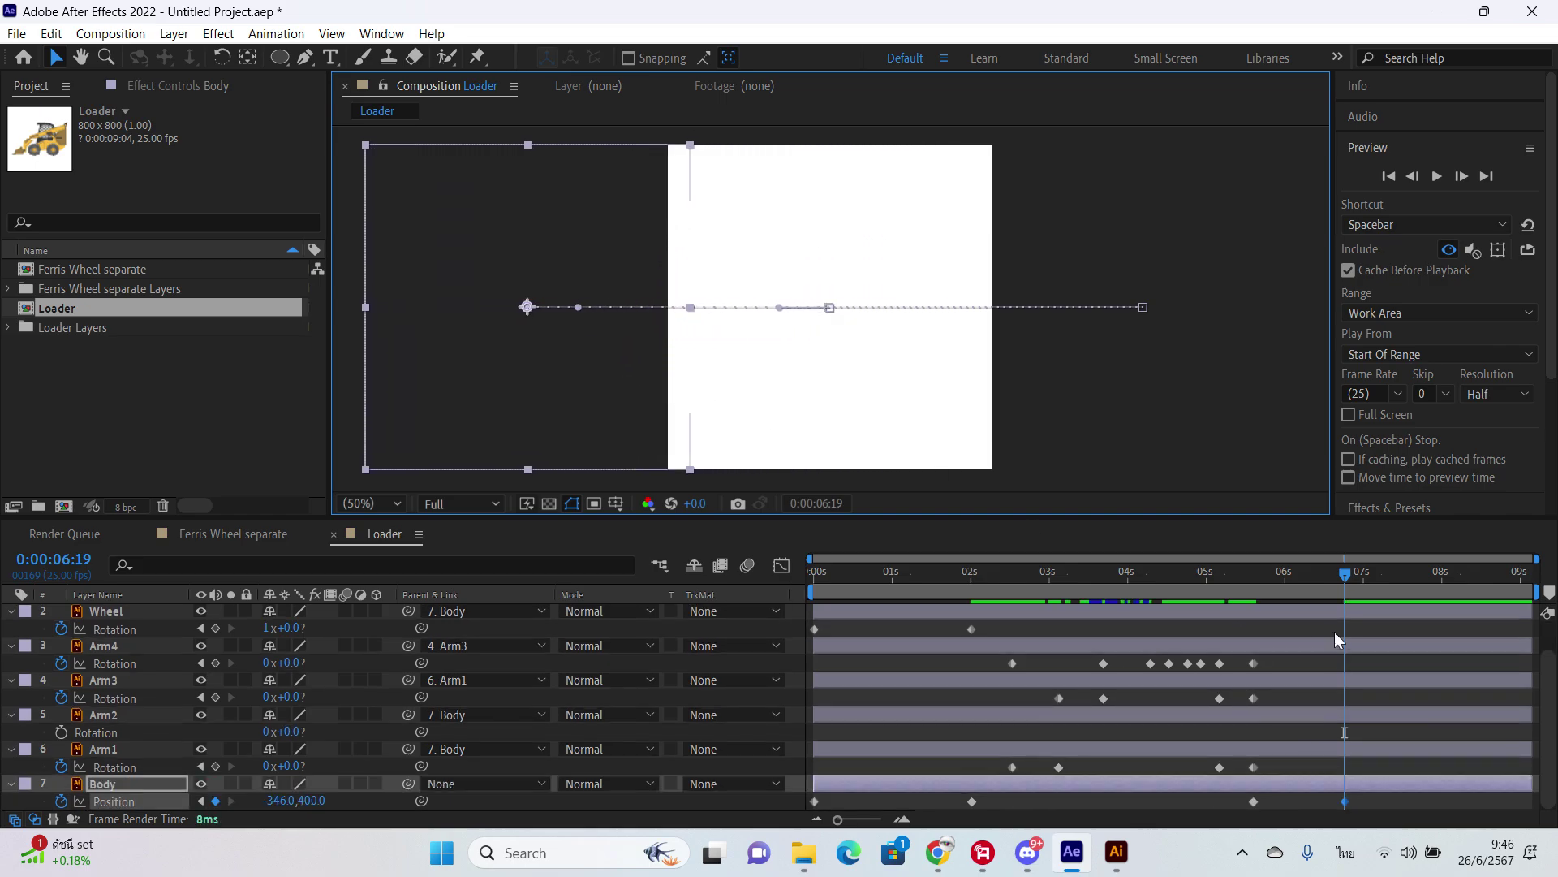
Step: Add a Rotation keyframe of one full turn to both Wheel layers at 5:15
{"action": "left_click_drag", "start_coordinate": [1346, 573], "coordinate": [1258, 589]}
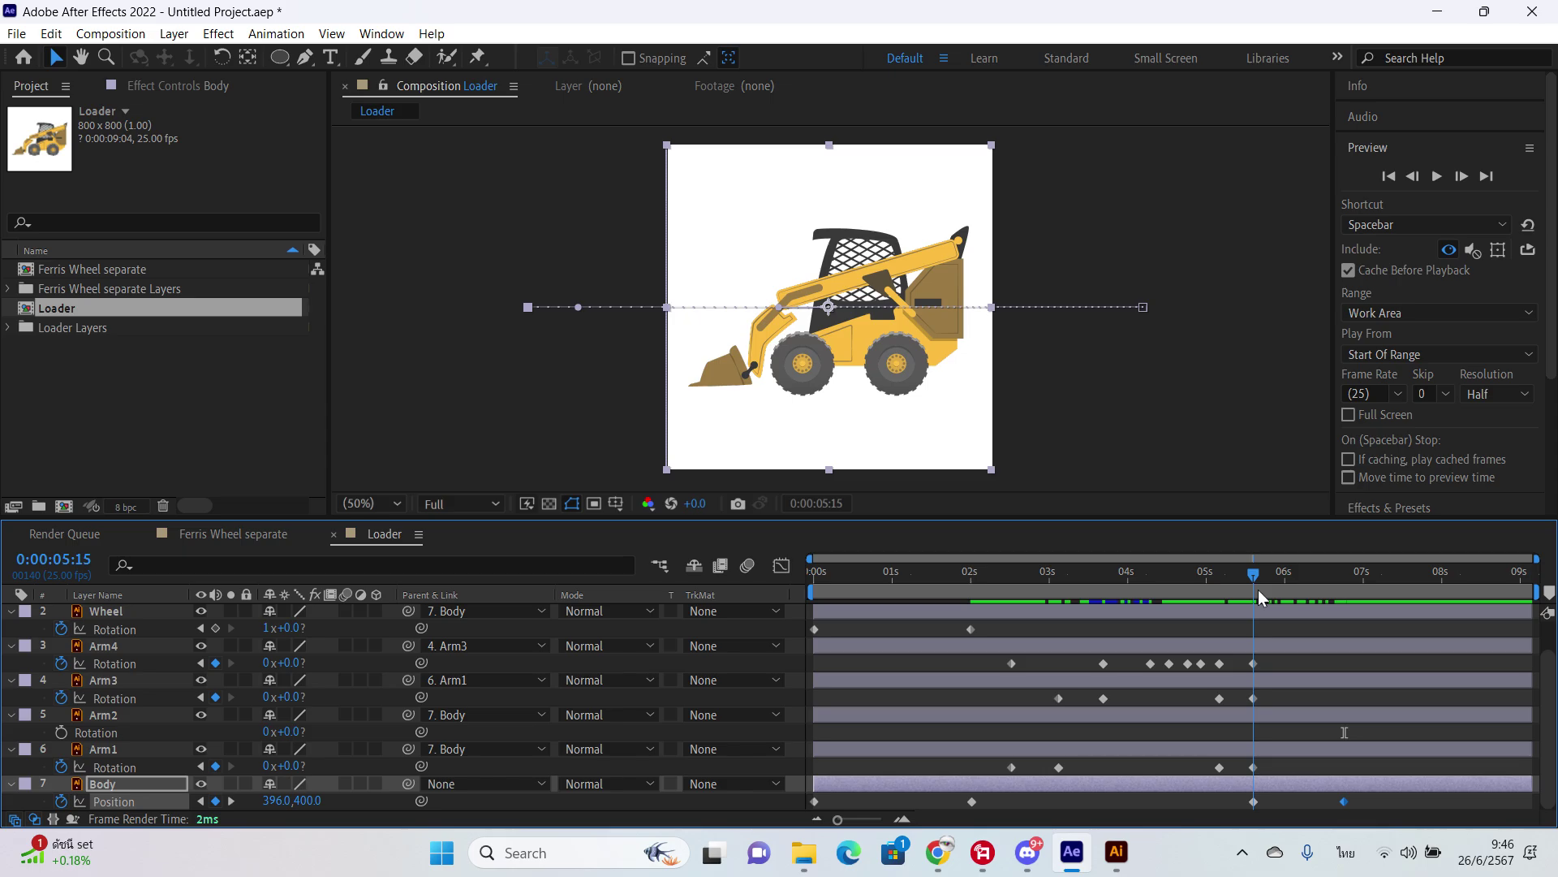
{"action": "scroll", "coordinate": [1287, 672], "scroll_direction": "up", "scroll_amount": 1}
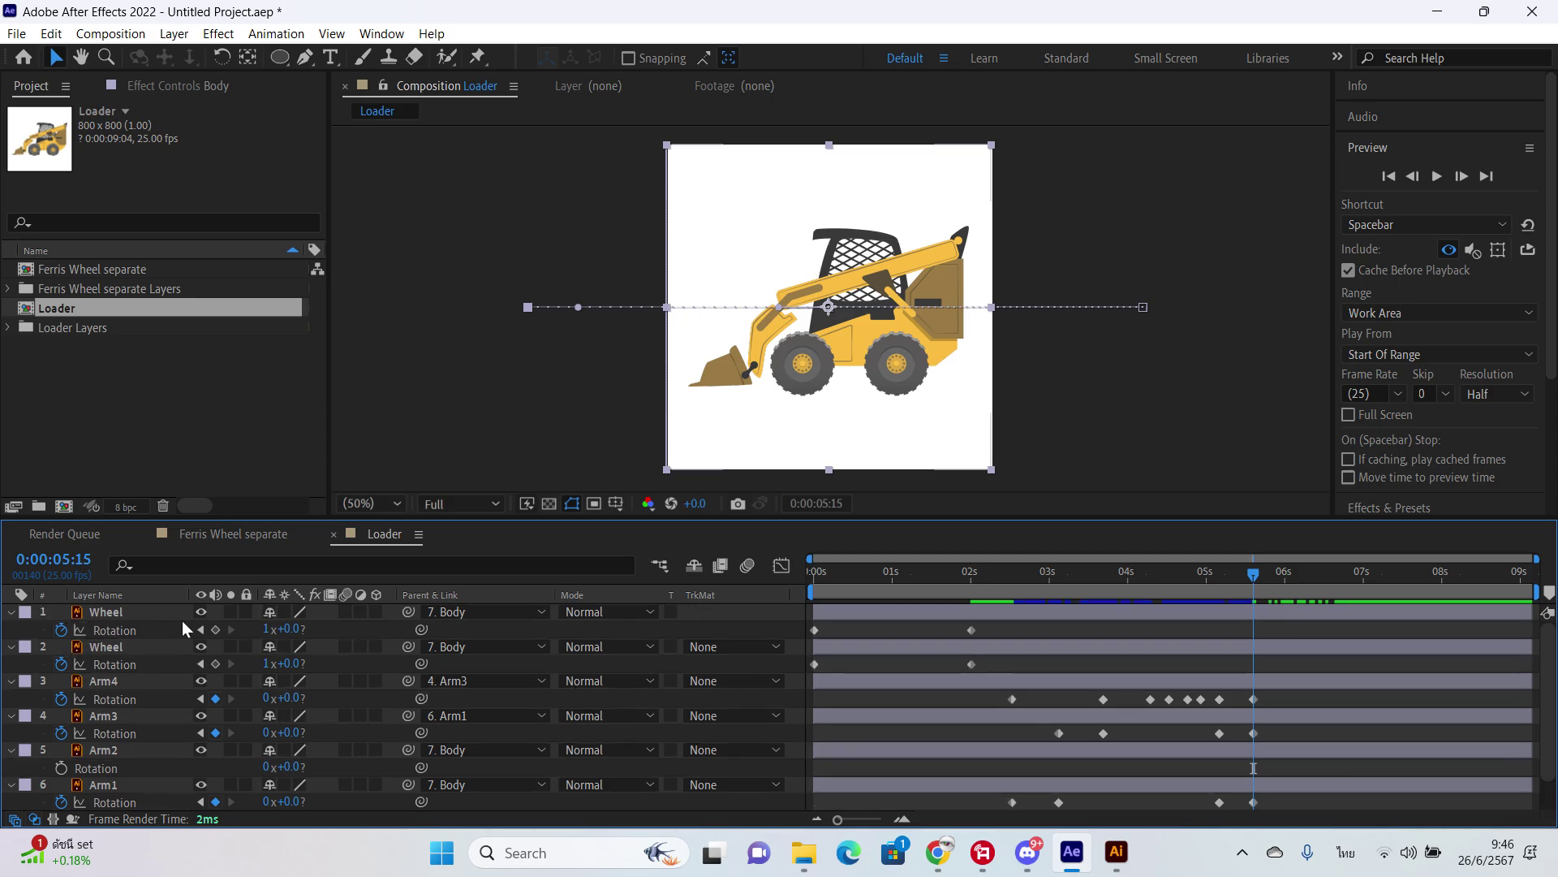
{"action": "left_click", "coordinate": [215, 630]}
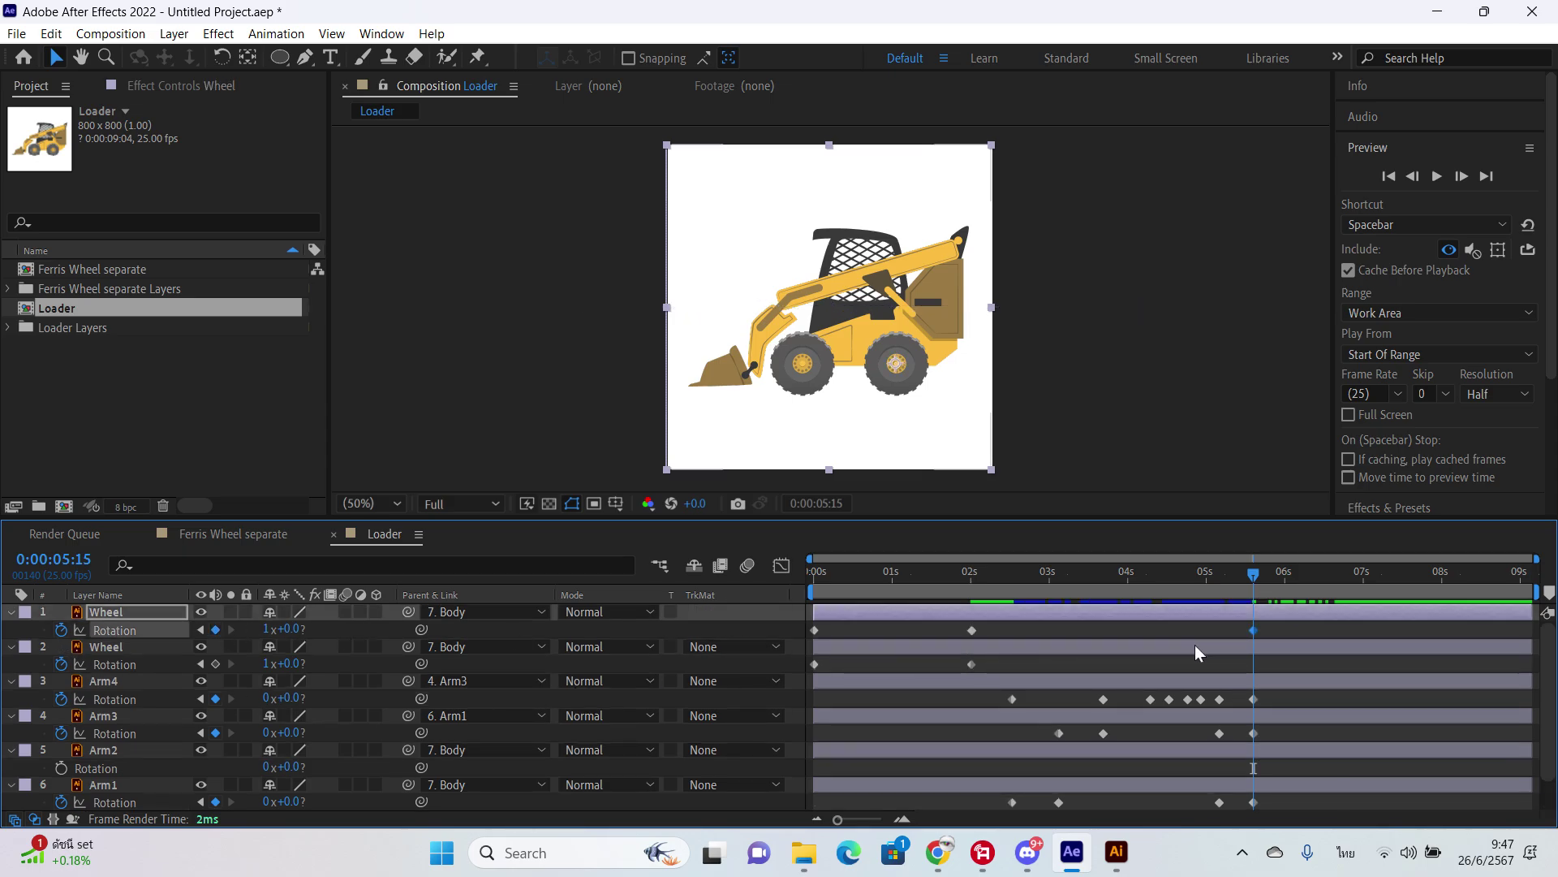
{"action": "left_click", "coordinate": [1195, 645]}
{"action": "left_click", "coordinate": [215, 664]}
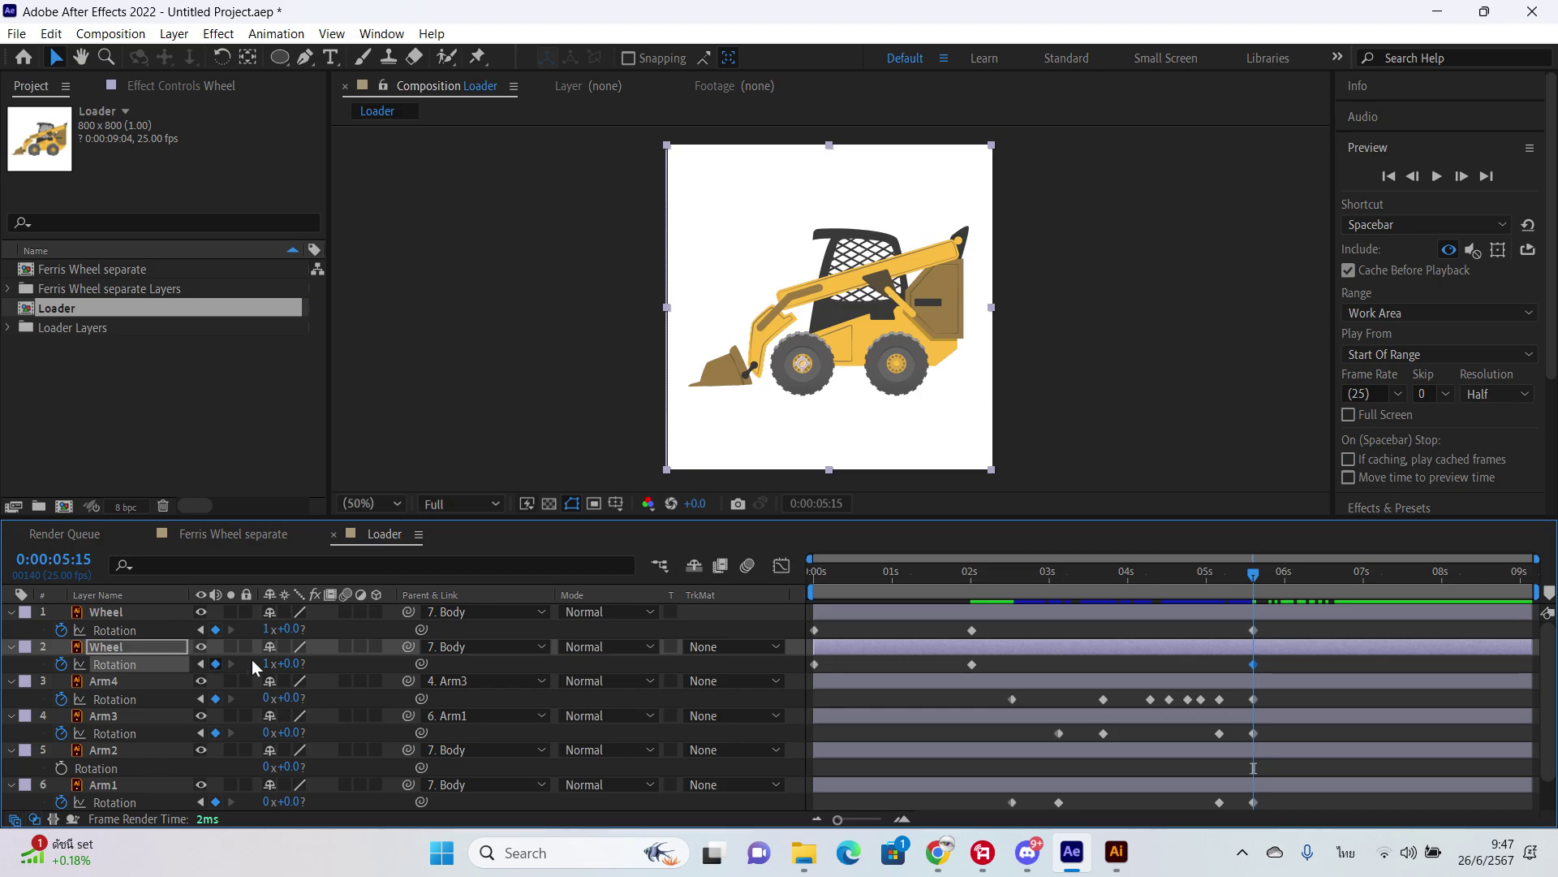
Step: Slow down the Body's exit by moving its last Position keyframe to 7:20
{"action": "left_click_drag", "start_coordinate": [1283, 578], "coordinate": [1350, 591]}
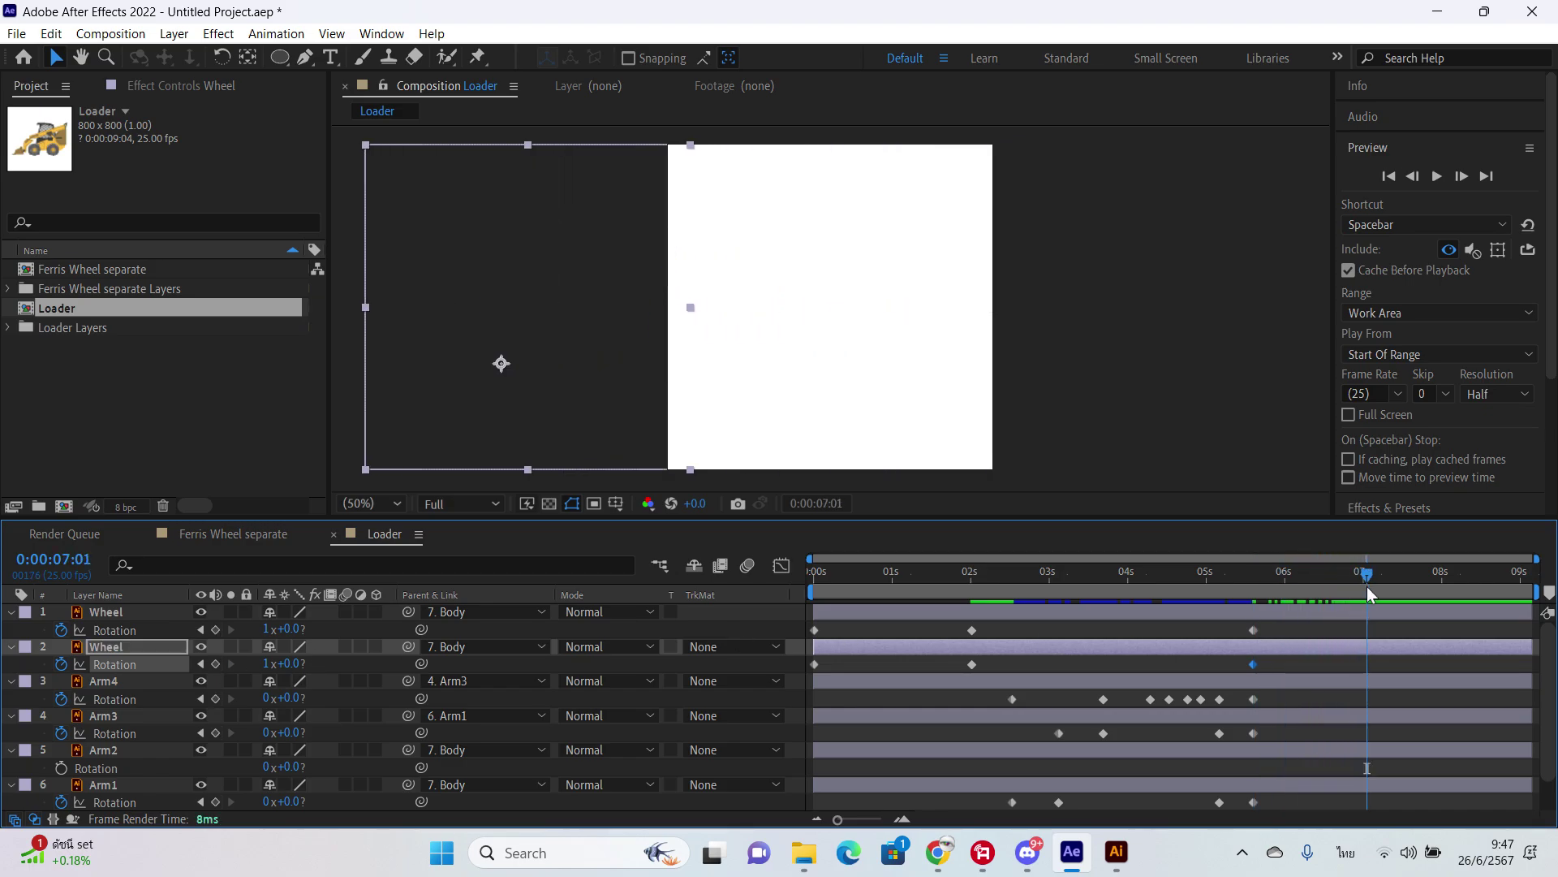
{"action": "scroll", "coordinate": [1379, 619], "scroll_direction": "down", "scroll_amount": 1}
{"action": "scroll", "coordinate": [1369, 684], "scroll_direction": "up", "scroll_amount": 1}
{"action": "scroll", "coordinate": [1286, 802], "scroll_direction": "down", "scroll_amount": 1}
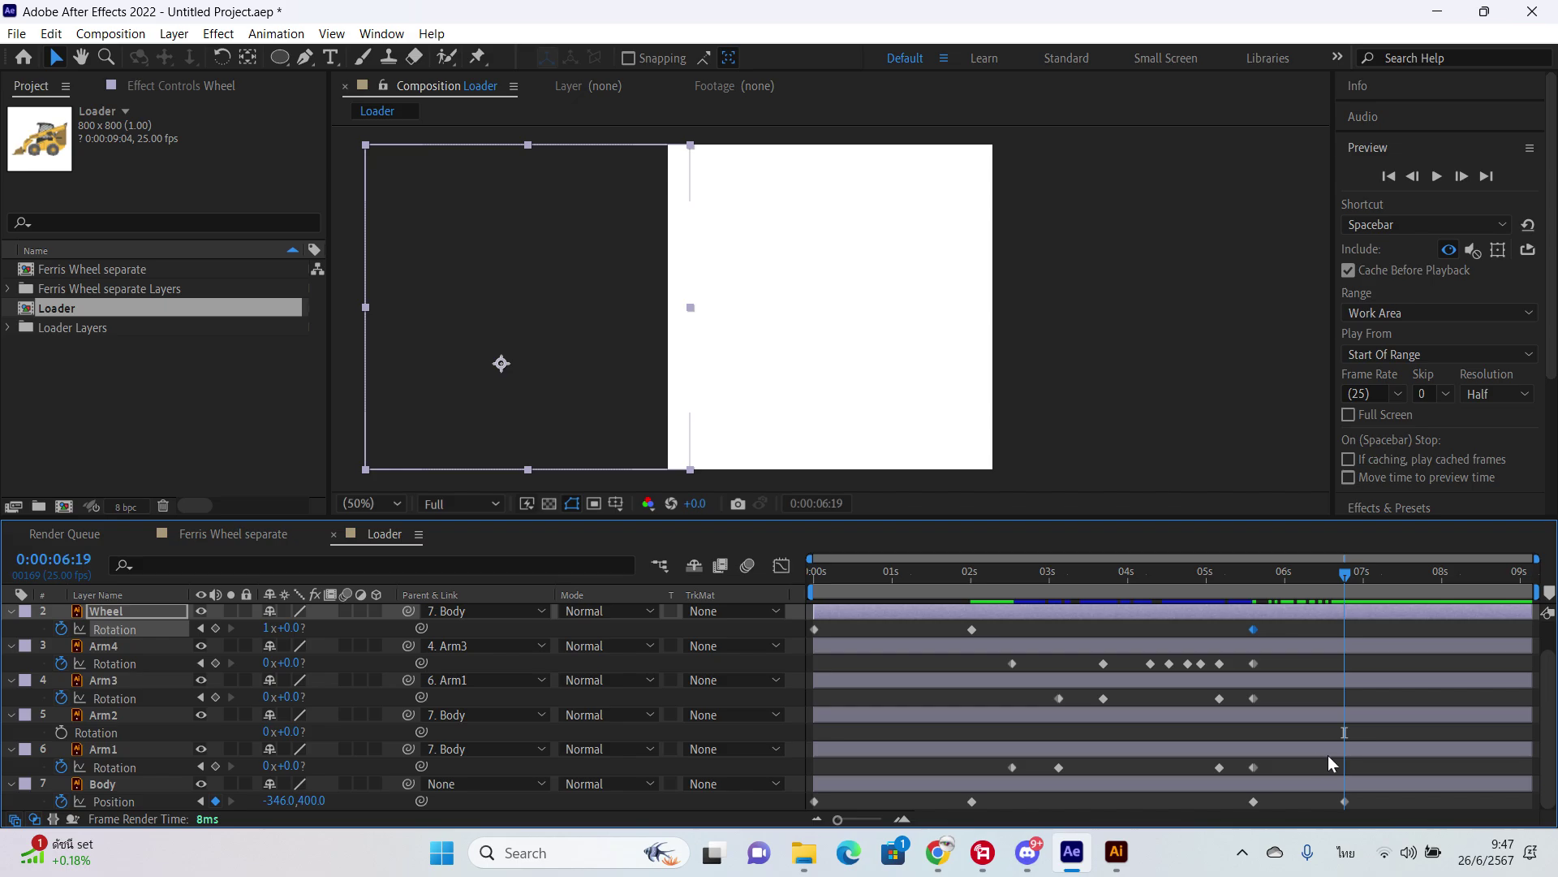
{"action": "left_click_drag", "start_coordinate": [1344, 802], "coordinate": [1423, 810]}
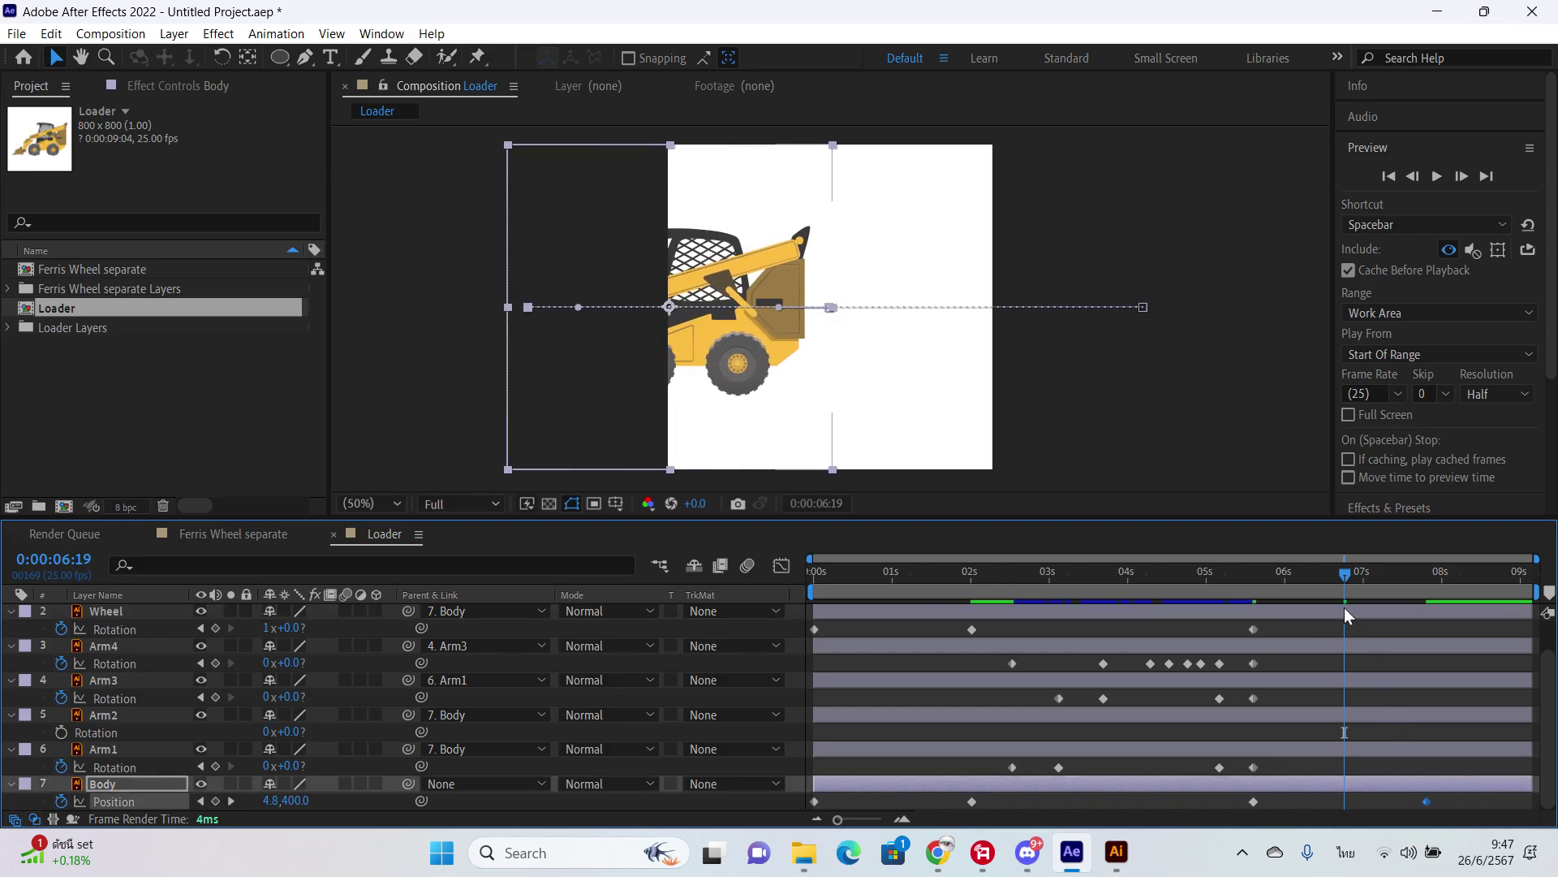
Step: Set the Rotation of both Wheel layers to two full turns at 7:20
{"action": "left_click_drag", "start_coordinate": [1344, 575], "coordinate": [1426, 575]}
{"action": "scroll", "coordinate": [1388, 666], "scroll_direction": "up", "scroll_amount": 1}
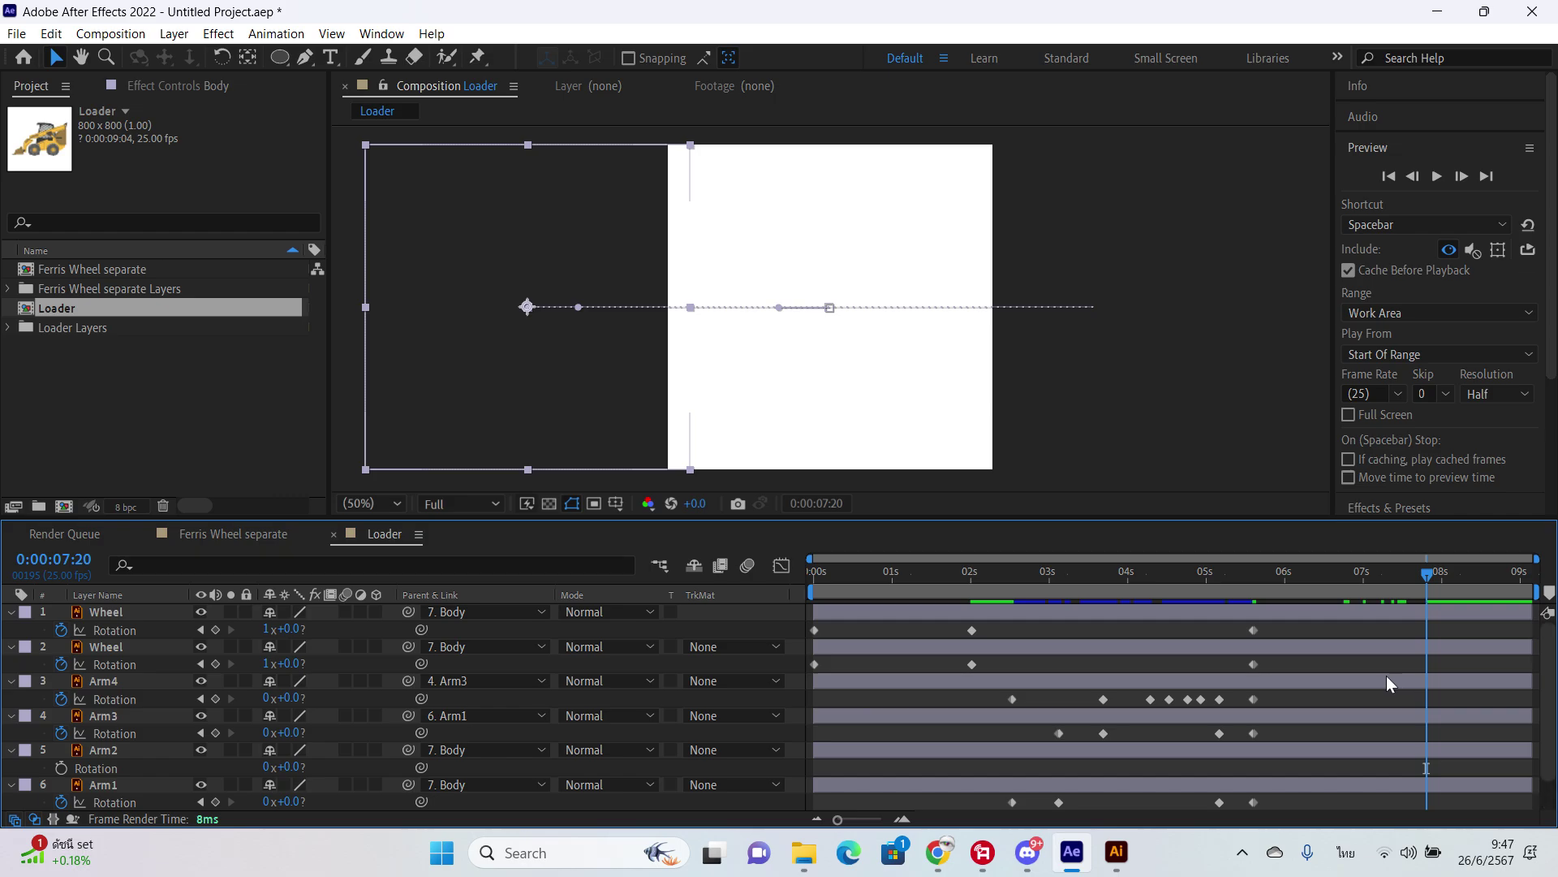
{"action": "left_click", "coordinate": [267, 629]}
{"action": "type", "text": "2"}
{"action": "key", "text": "Return"}
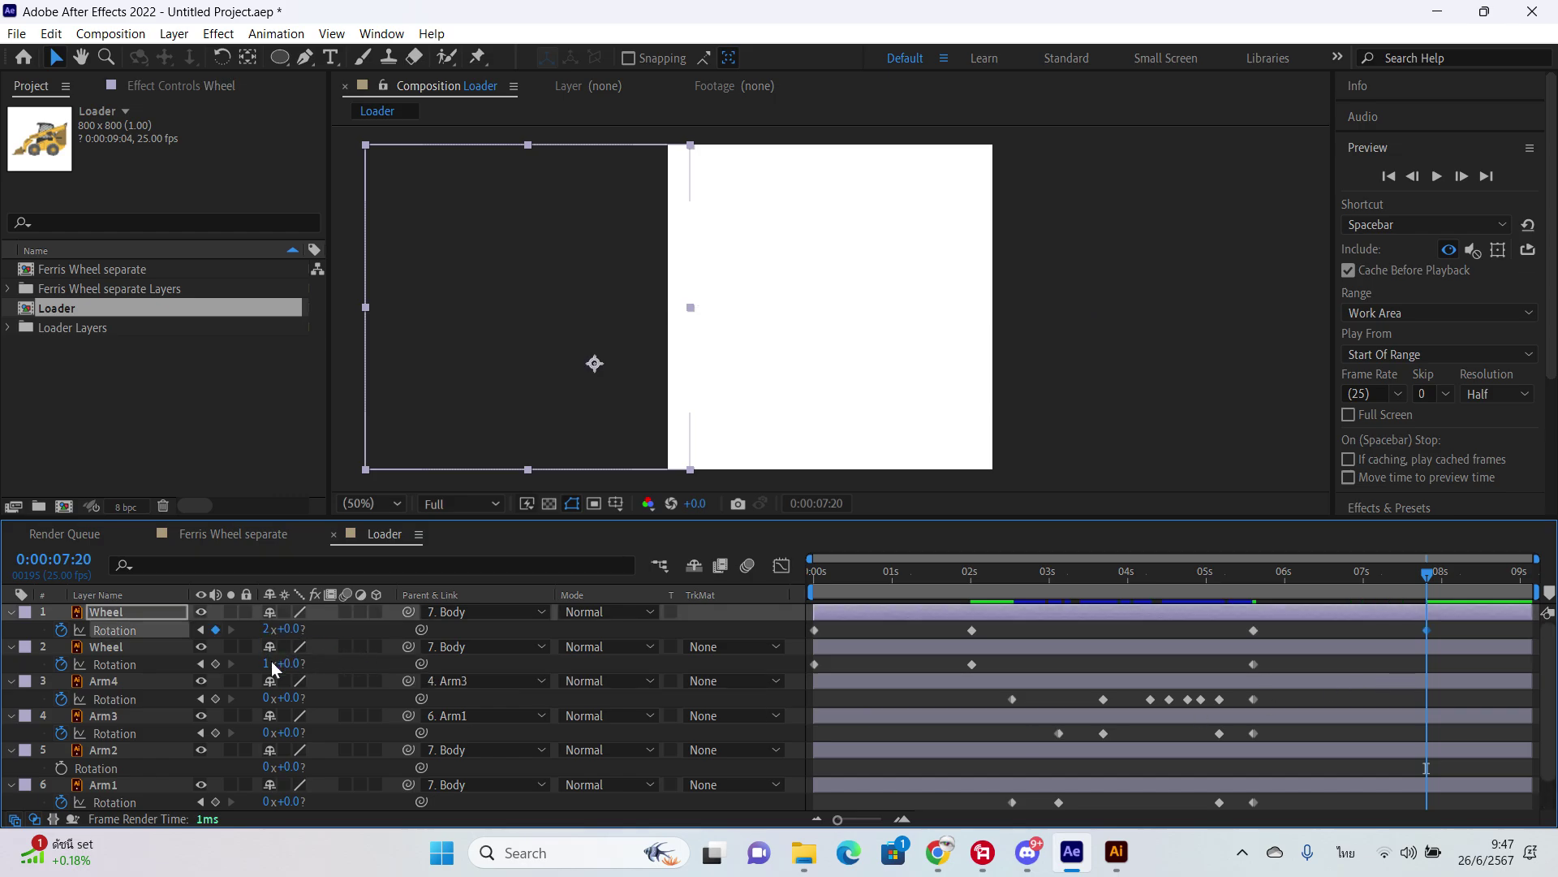
{"action": "left_click", "coordinate": [266, 664]}
{"action": "type", "text": "2"}
{"action": "key", "text": "Return"}
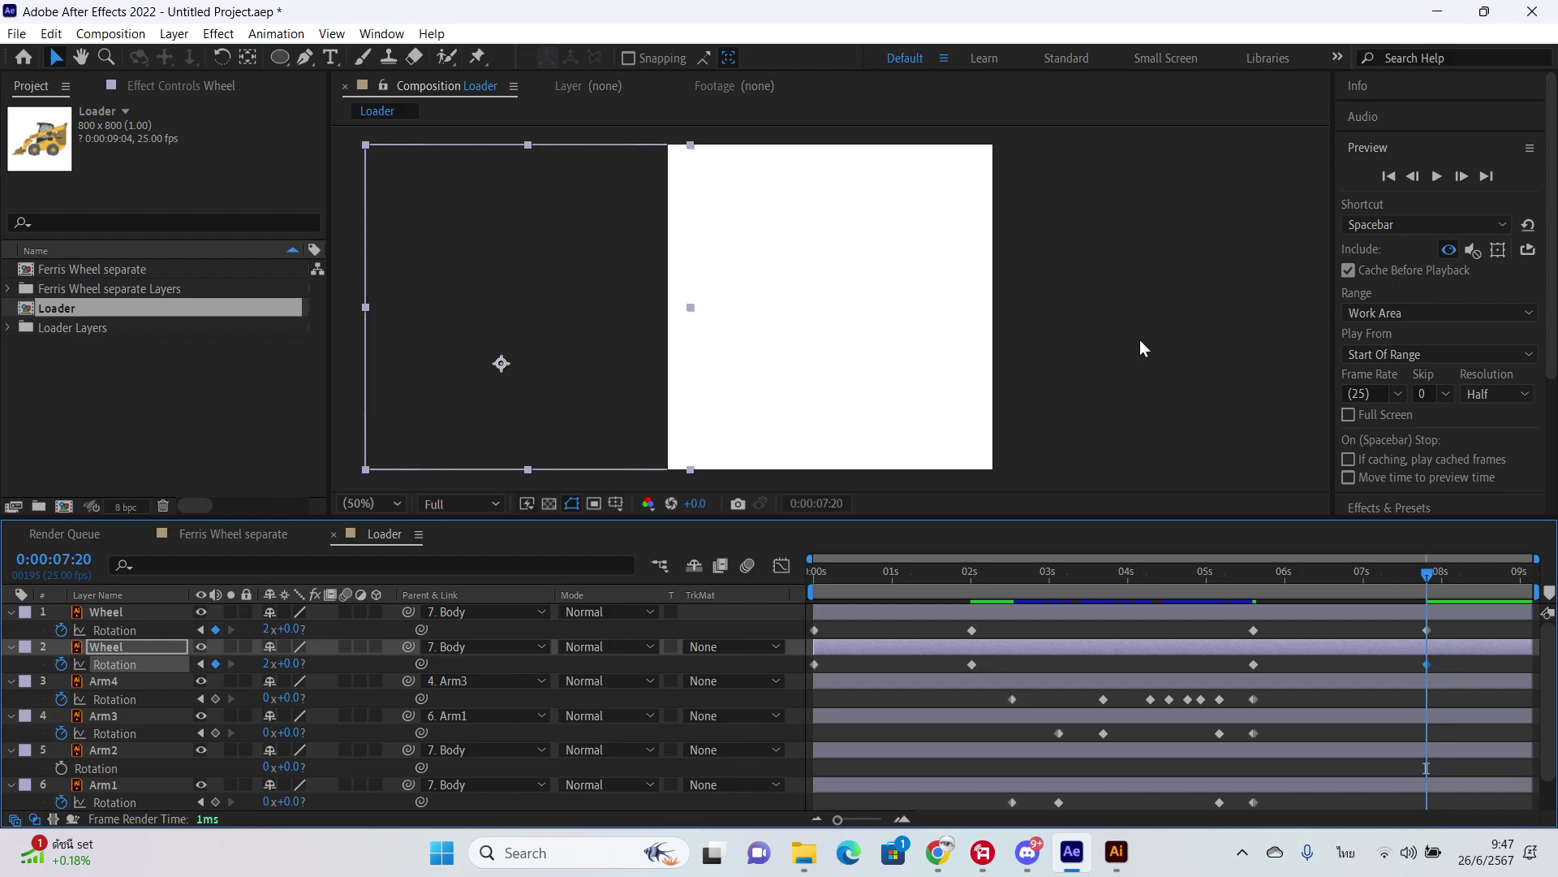
Step: Preview the loader animation and go back to 3:17 to review the arm movement
{"action": "left_click", "coordinate": [1435, 180]}
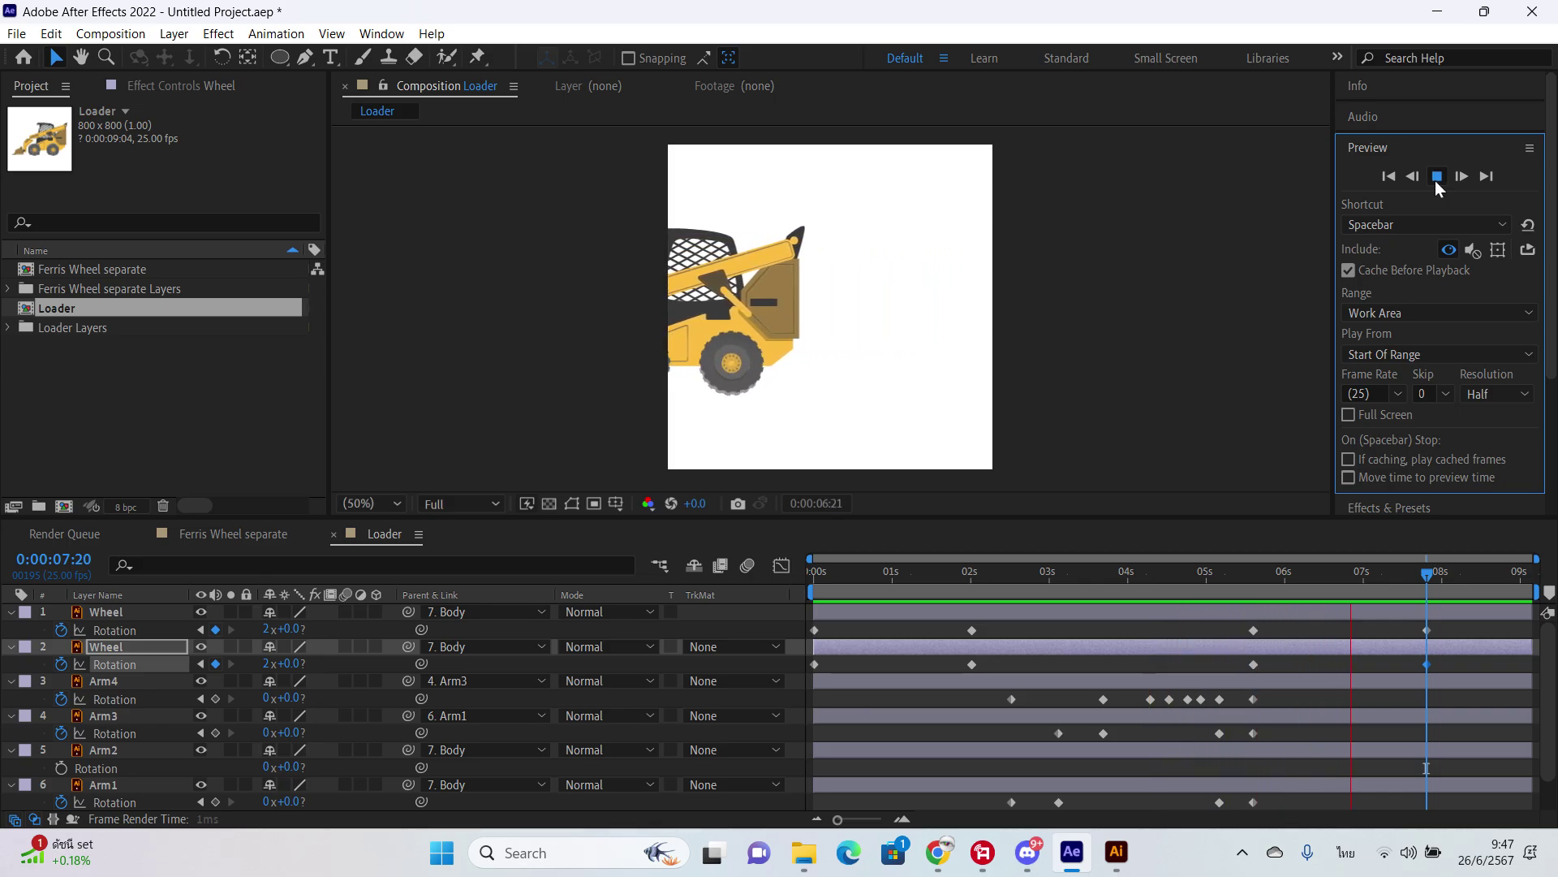
{"action": "left_click", "coordinate": [1435, 180]}
{"action": "left_click_drag", "start_coordinate": [1290, 584], "coordinate": [1099, 627]}
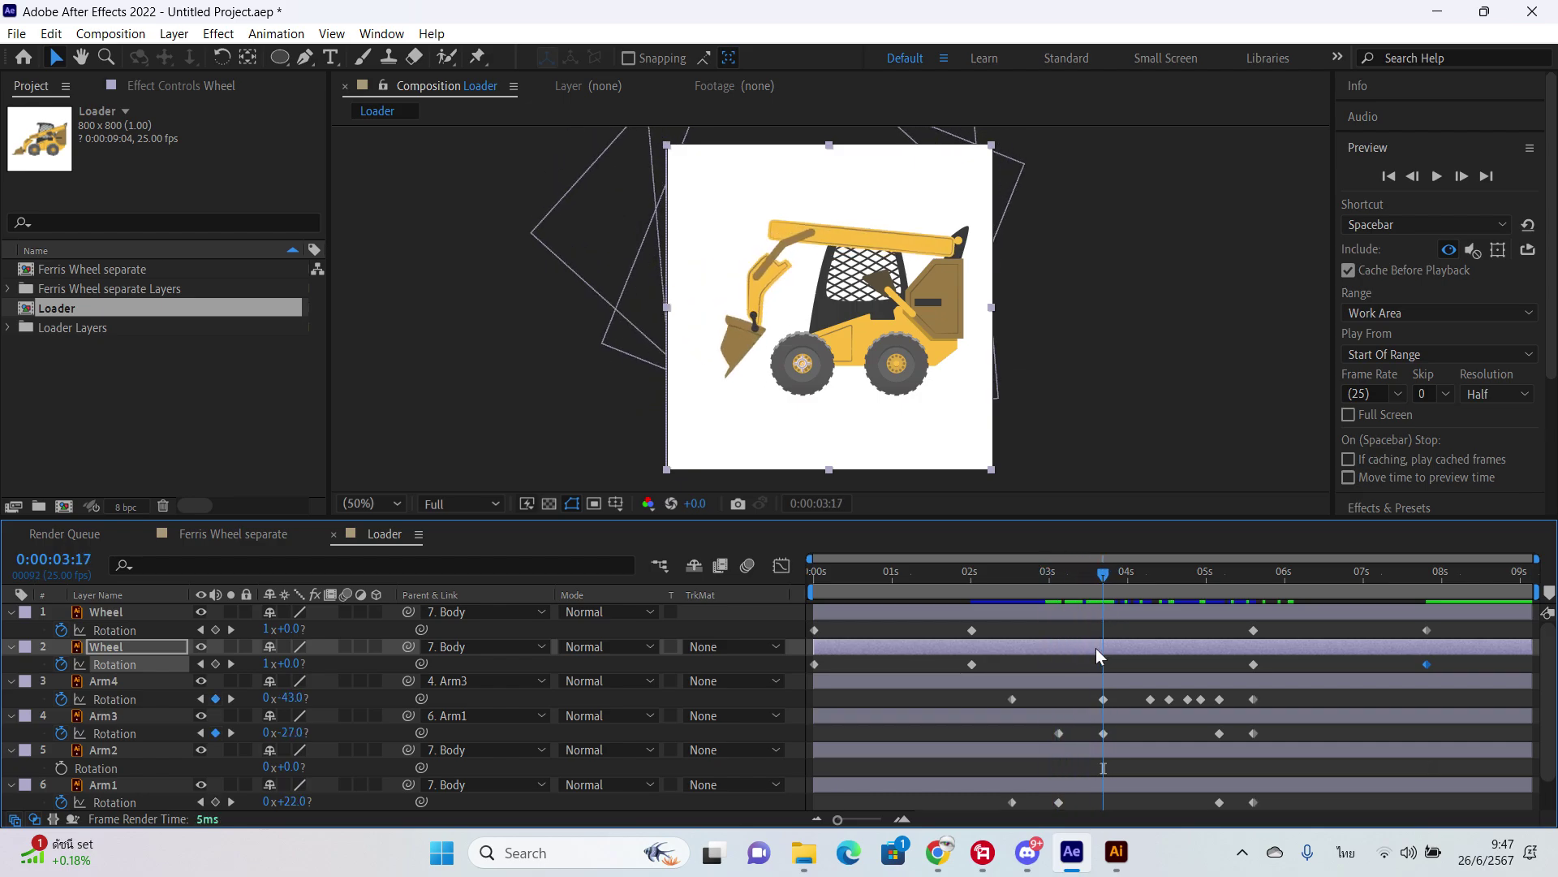
Step: Move Arm4's first Rotation keyframe to 3:03, in line with Arm3's first keyframe
{"action": "scroll", "coordinate": [1096, 647], "scroll_direction": "down", "scroll_amount": 1}
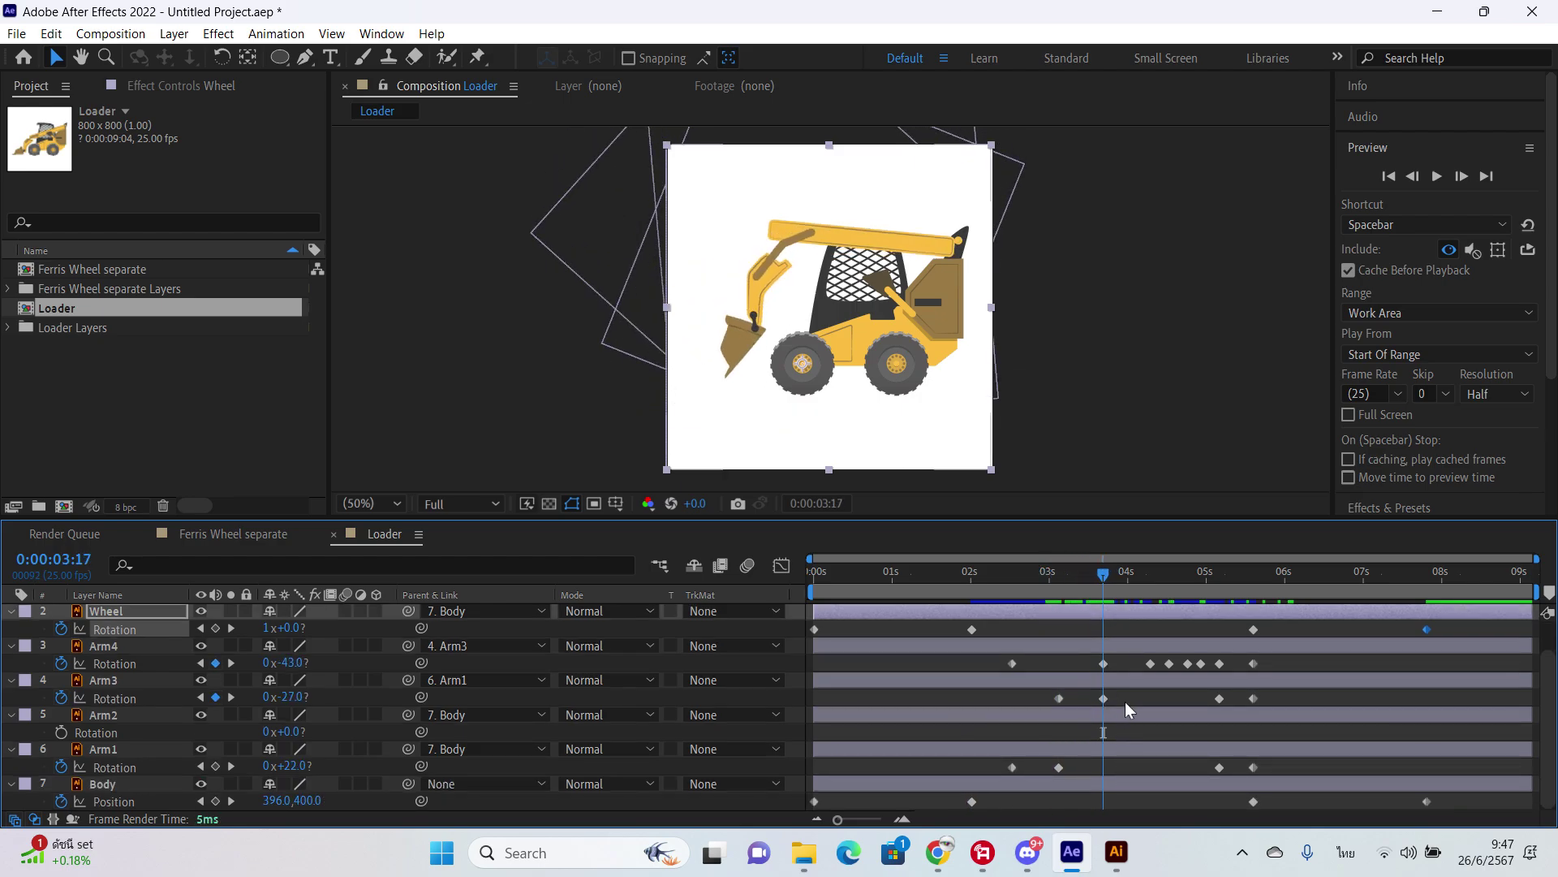
{"action": "left_click_drag", "start_coordinate": [1127, 692], "coordinate": [1047, 728]}
{"action": "mouse_move", "coordinate": [1051, 586]}
{"action": "left_mouse_down"}
{"action": "mouse_move", "coordinate": [1006, 581]}
{"action": "mouse_move", "coordinate": [1032, 591]}
{"action": "left_mouse_up"}
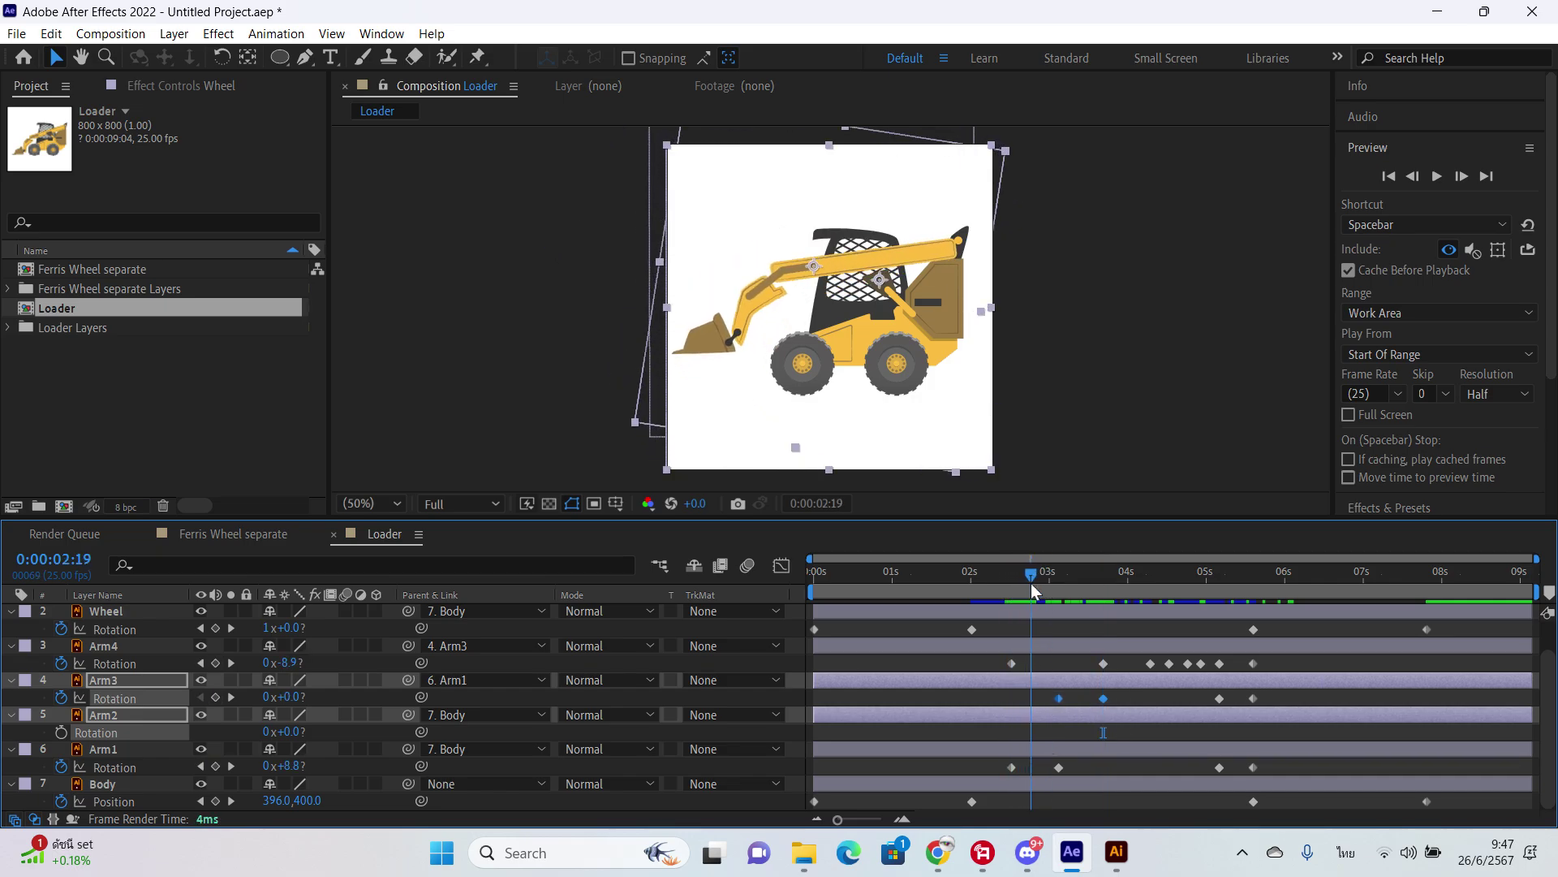
{"action": "left_click", "coordinate": [1027, 645]}
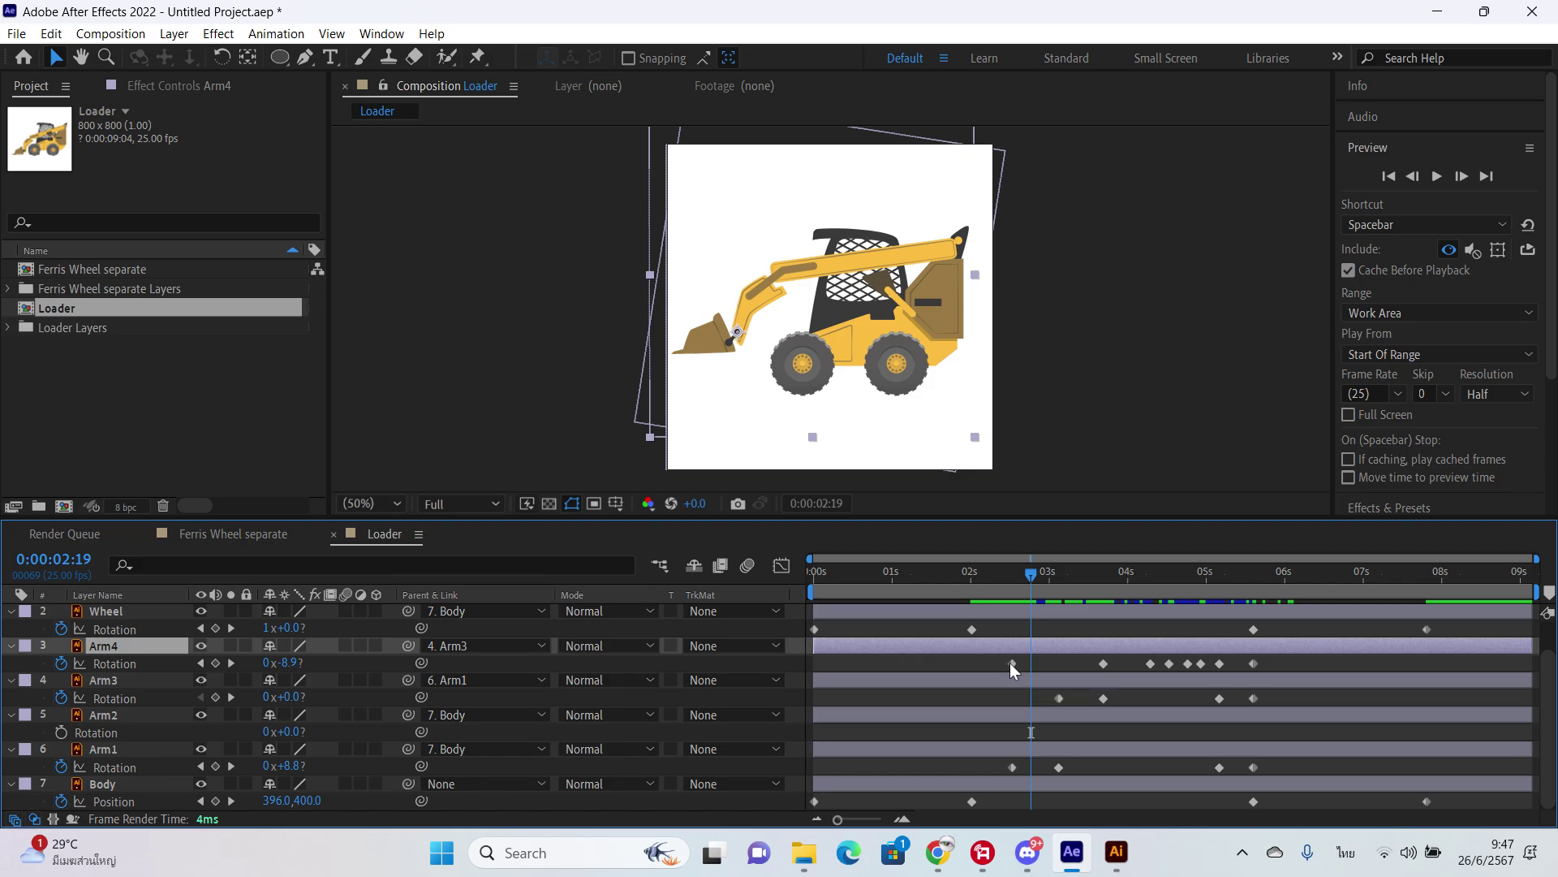
{"action": "left_click_drag", "start_coordinate": [1012, 662], "coordinate": [1059, 661]}
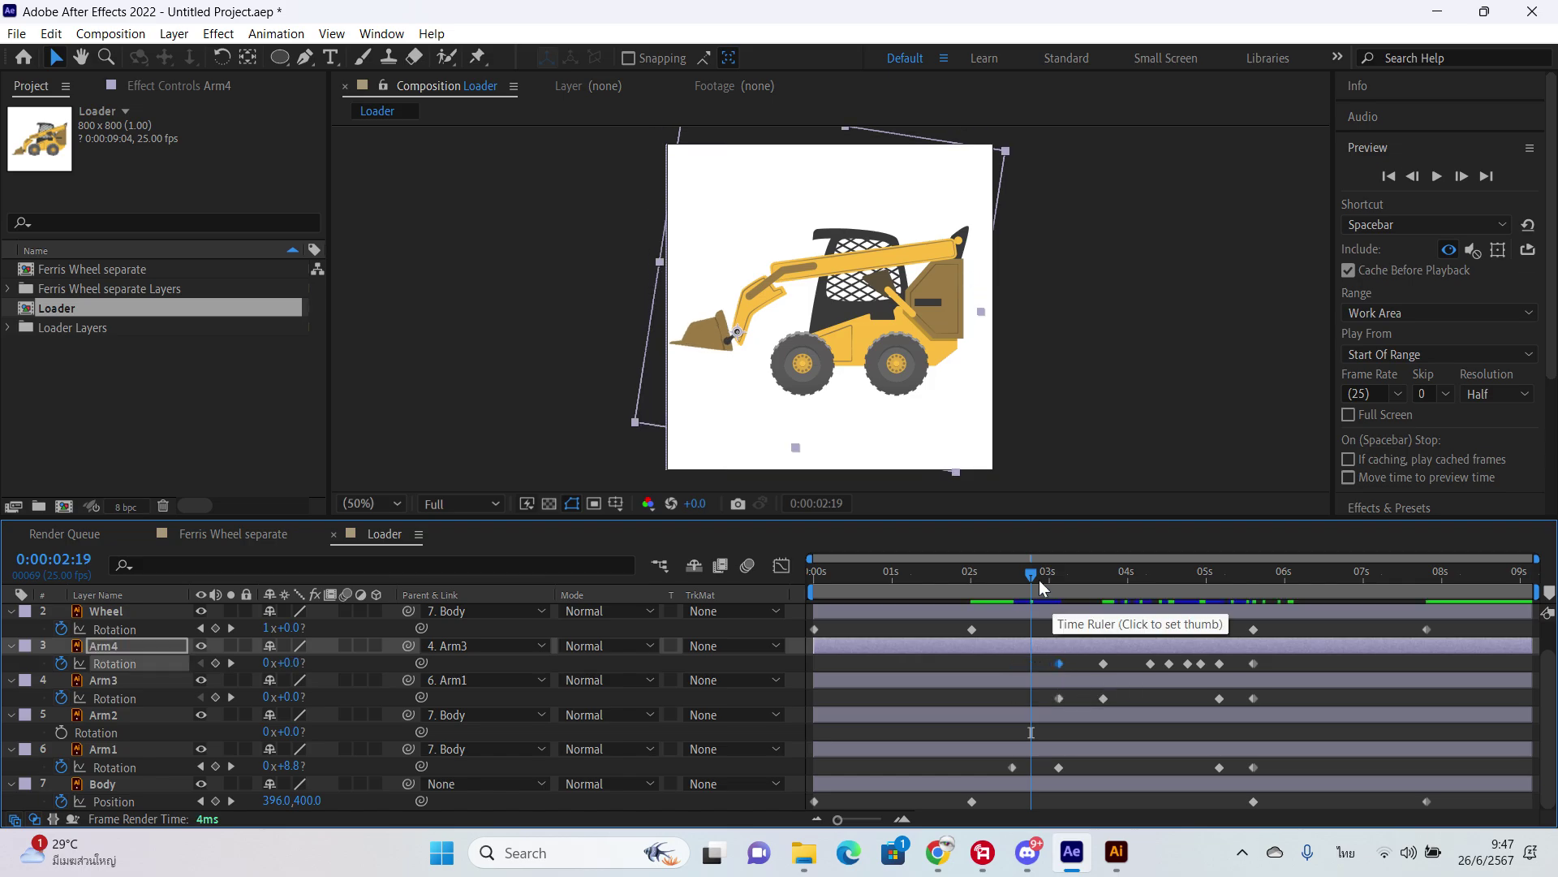
{"action": "mouse_move", "coordinate": [1038, 583]}
{"action": "left_mouse_down"}
{"action": "mouse_move", "coordinate": [1063, 576]}
{"action": "mouse_move", "coordinate": [1057, 599]}
{"action": "left_mouse_up"}
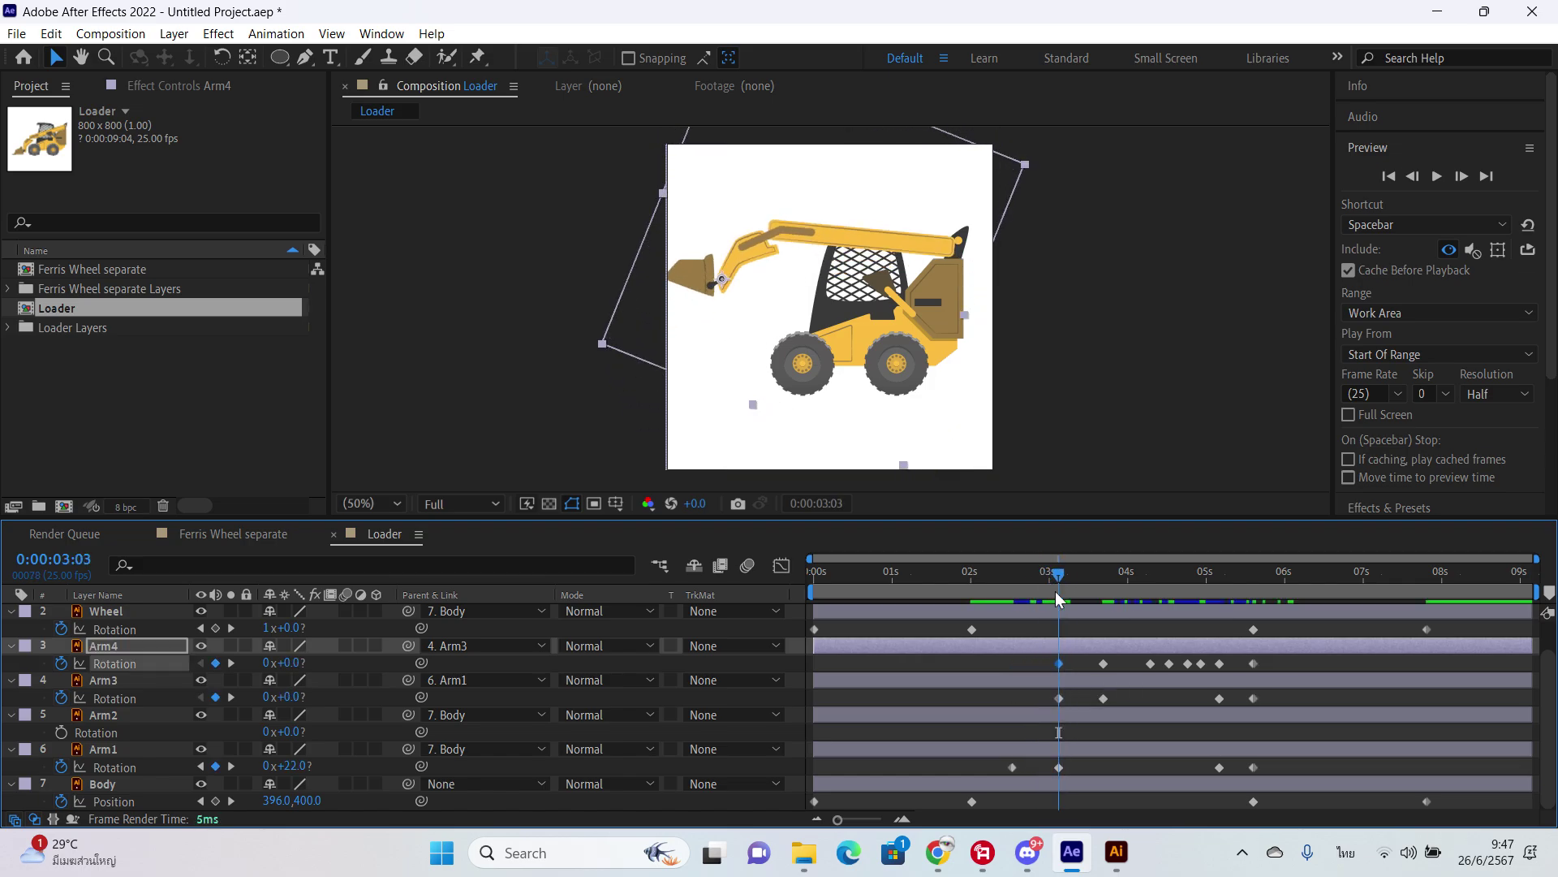
Step: Shift Arm3's first two keyframes about six frames earlier, and apply Easy Ease to all Arm1, Arm3 and Arm4 keyframes before 5:15
{"action": "left_click_drag", "start_coordinate": [1124, 693], "coordinate": [1234, 771]}
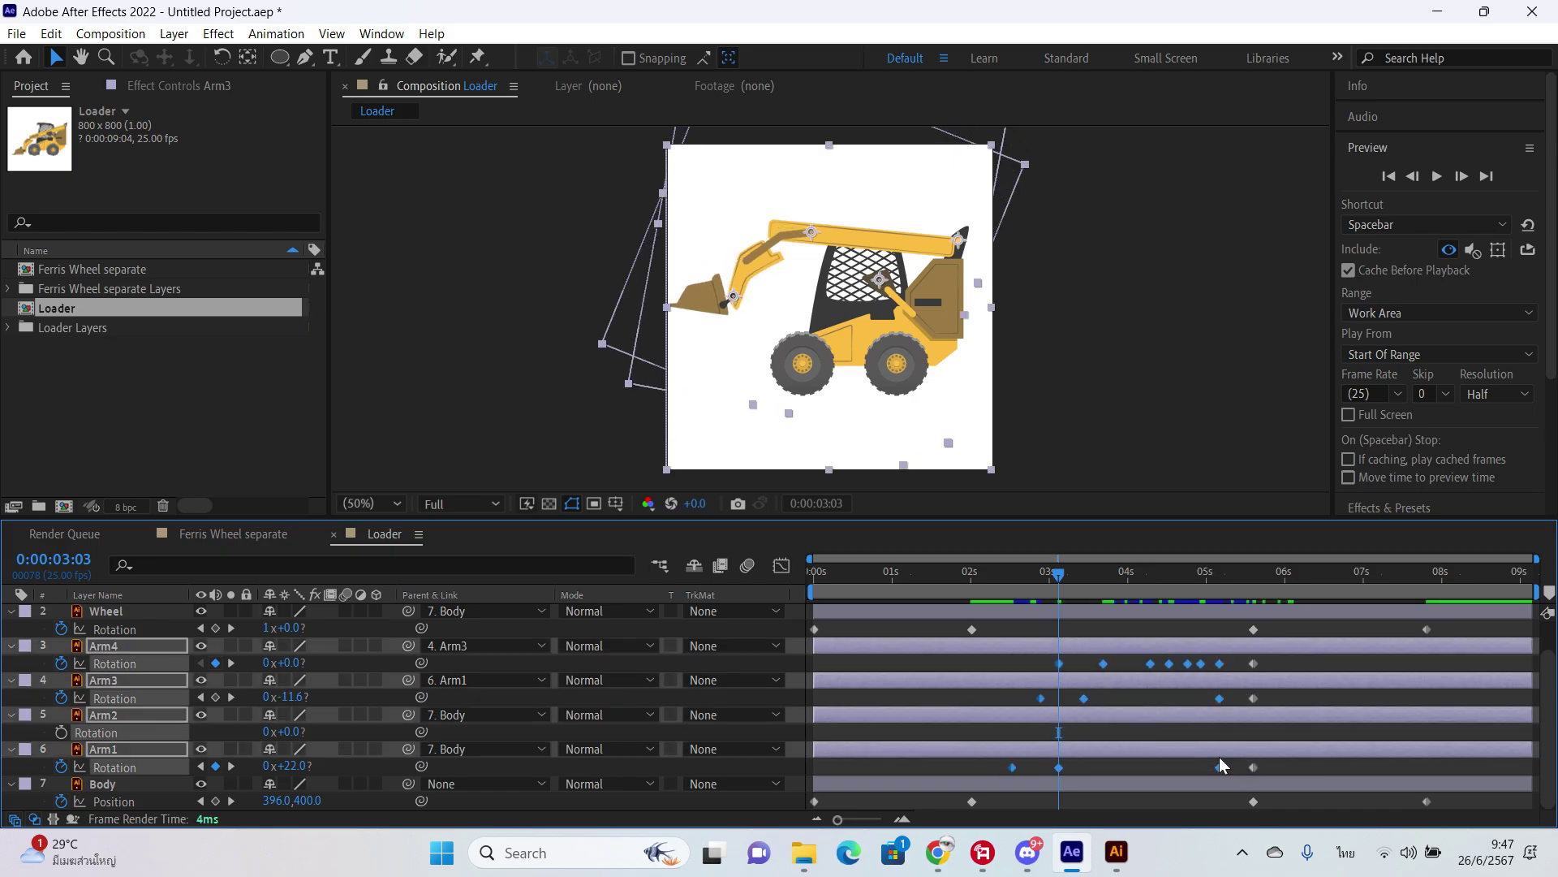
{"action": "right_click", "coordinate": [1220, 664]}
{"action": "mouse_move", "coordinate": [1310, 654]}
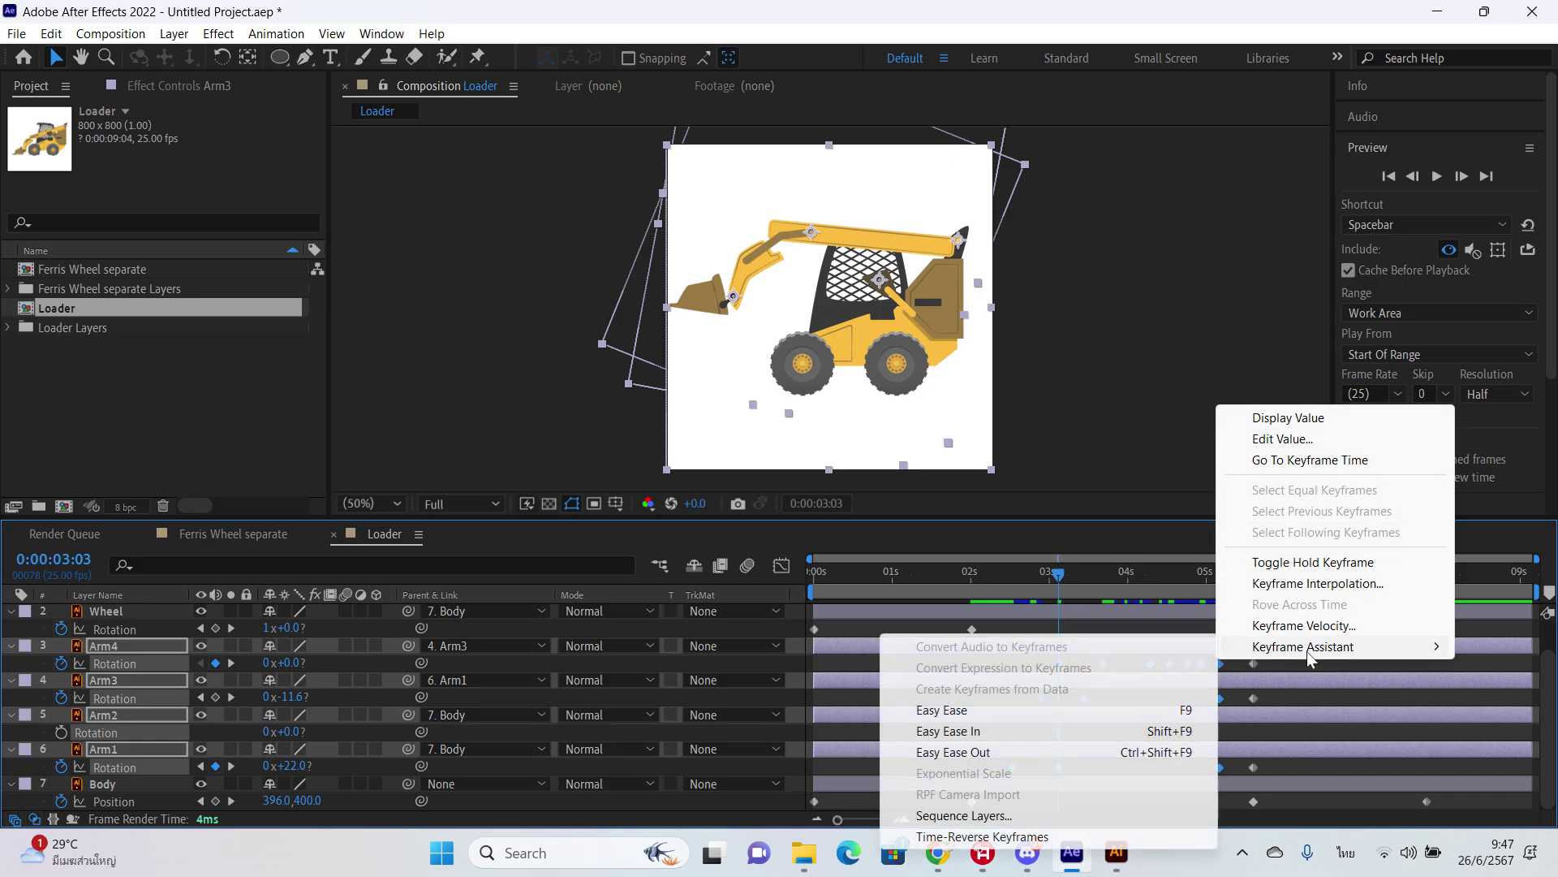
{"action": "left_click", "coordinate": [1137, 711]}
{"action": "left_click", "coordinate": [1112, 771]}
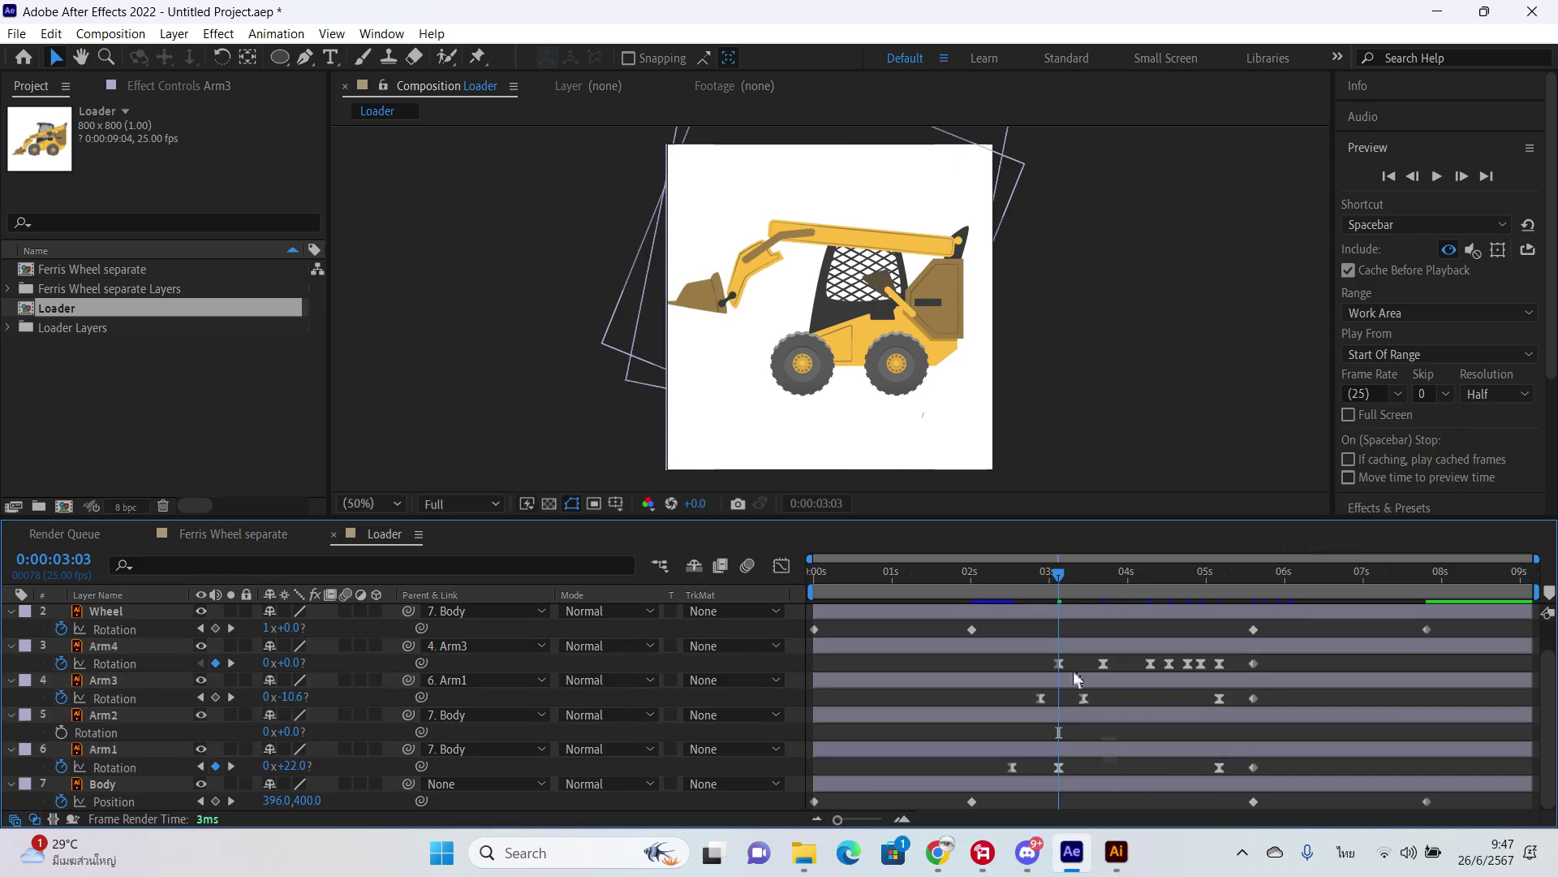
{"action": "left_click", "coordinate": [1003, 573]}
{"action": "left_click_drag", "start_coordinate": [983, 597], "coordinate": [1234, 630]}
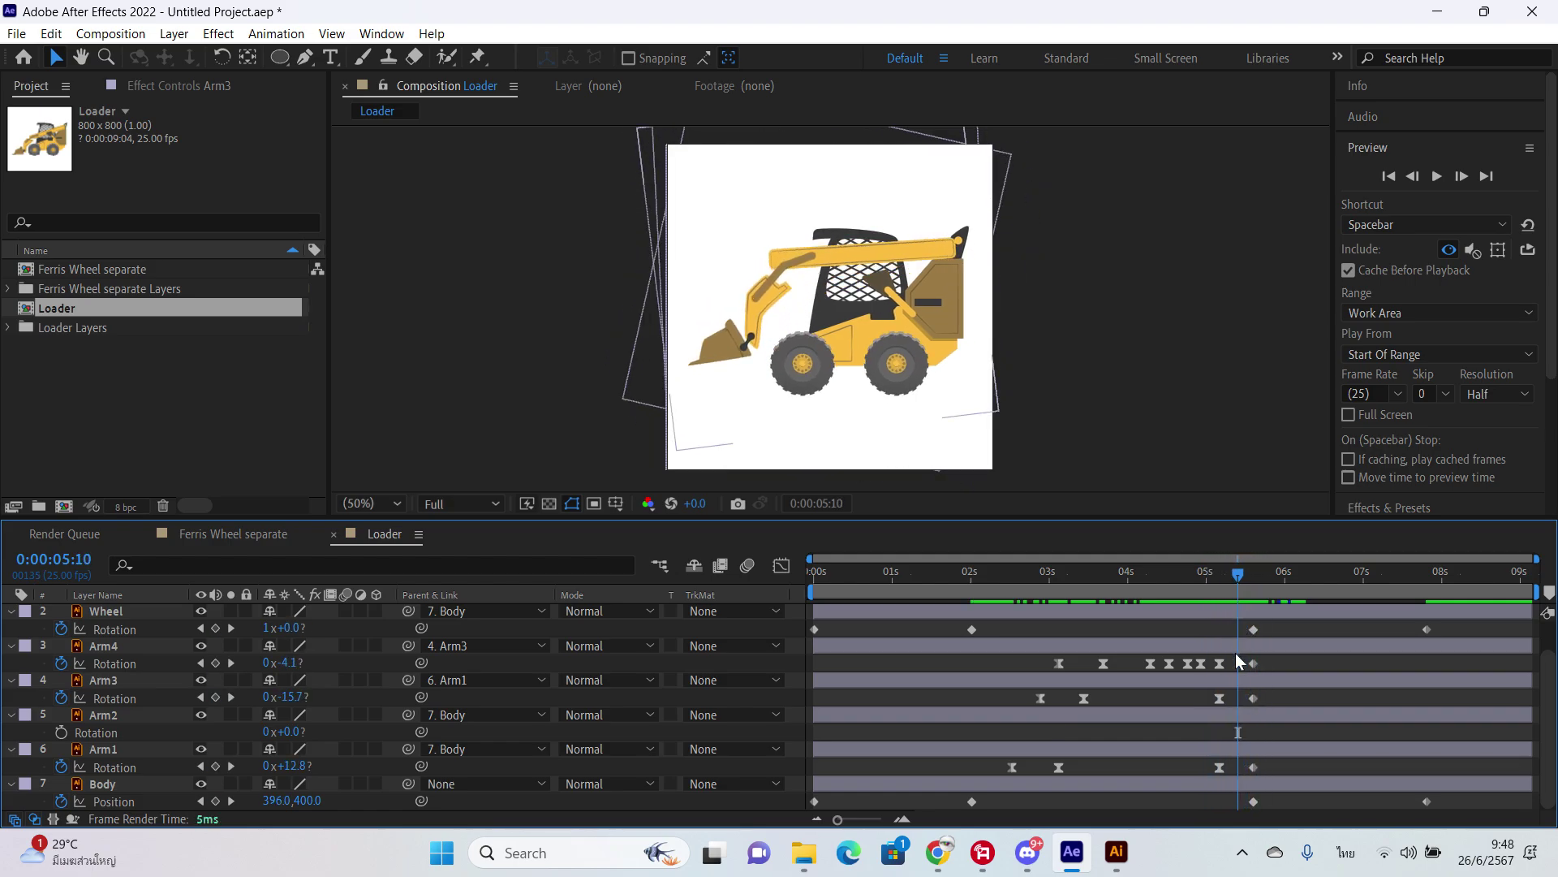
Step: Shift Arm4's third to seventh Rotation keyframes eight frames earlier, and move the third Rotation keyframes of Arm1 and Arm3 to 4:21
{"action": "left_click_drag", "start_coordinate": [1235, 654], "coordinate": [1229, 771]}
{"action": "key", "text": "alt+Left"}
{"action": "key", "text": "alt+Left"}
{"action": "key", "text": "alt+Left"}
{"action": "key", "text": "alt+Left"}
{"action": "key", "text": "alt+Left"}
{"action": "key", "text": "alt+Left"}
{"action": "key", "text": "alt+Left"}
{"action": "key", "text": "alt+Left"}
{"action": "key", "text": "alt+Left"}
{"action": "key", "text": "alt+Left"}
{"action": "key", "text": "alt+Left"}
{"action": "key", "text": "alt+Left"}
{"action": "key", "text": "alt+Left"}
{"action": "key", "text": "alt+Left"}
{"action": "key", "text": "alt+Left"}
{"action": "key", "text": "alt+Left"}
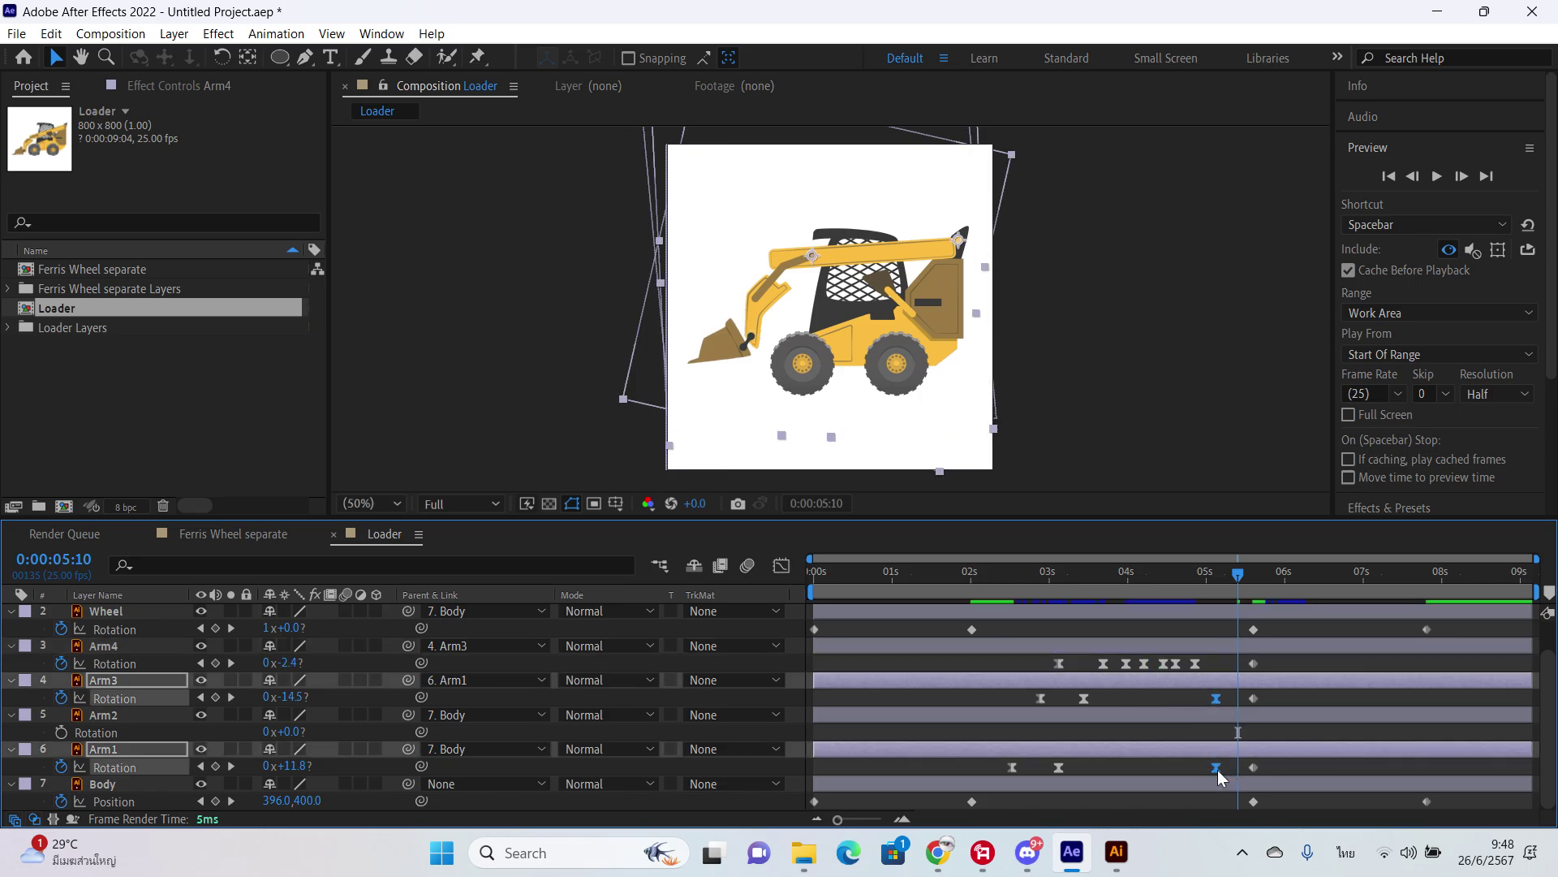
{"action": "left_click_drag", "start_coordinate": [1238, 575], "coordinate": [1192, 596]}
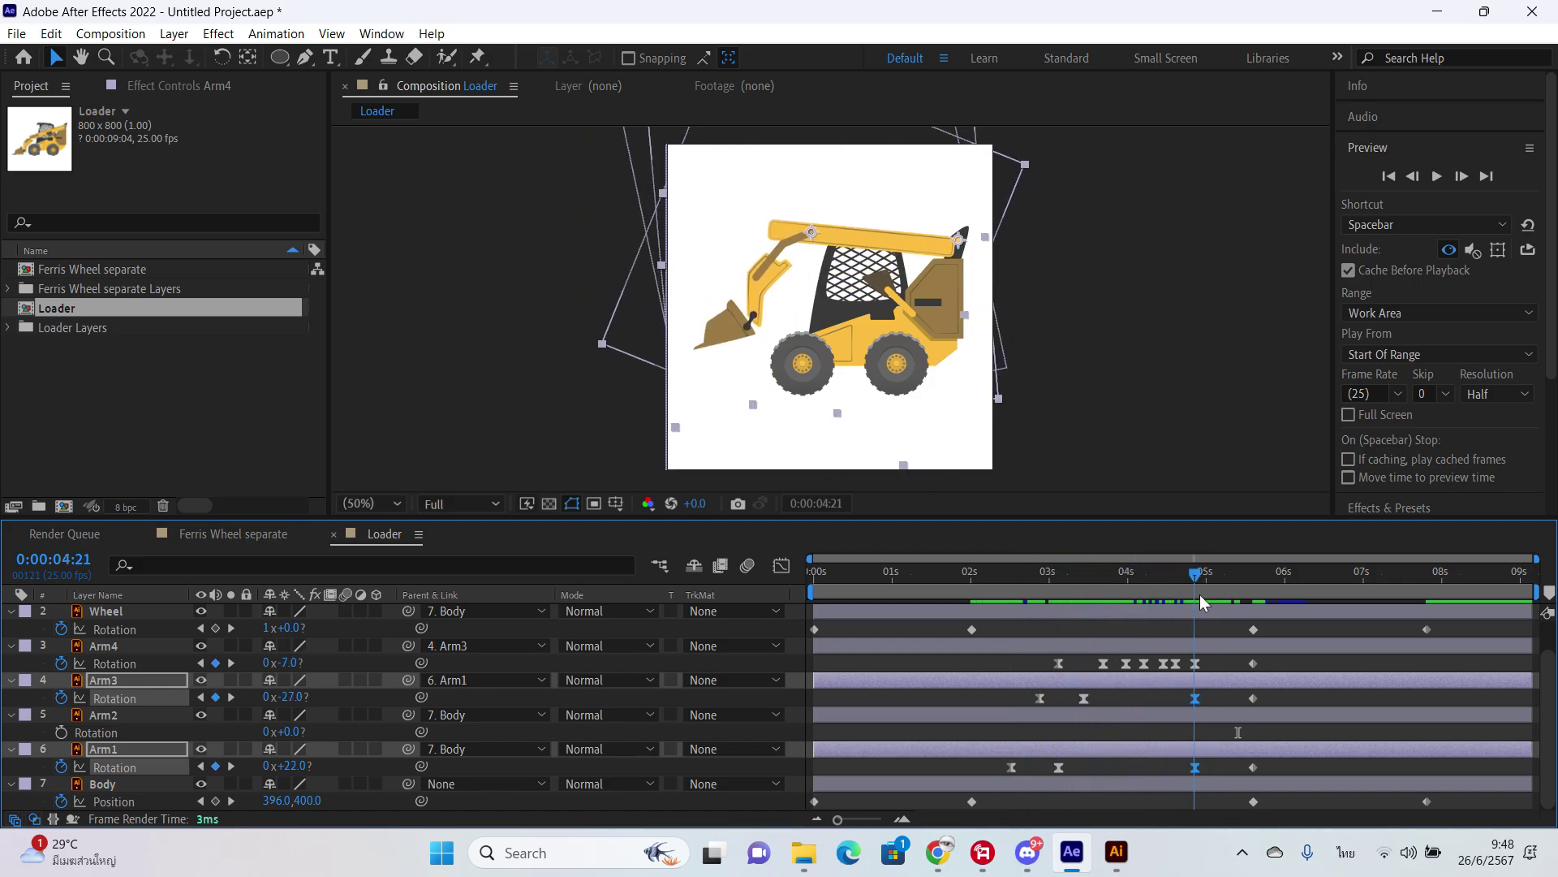
Step: Try moving the arms' 4:21 keyframes to 5:00 and setting Arm3's Rotation to -9° at 4:21, and undo both changes
{"action": "left_click_drag", "start_coordinate": [1205, 641], "coordinate": [1207, 768]}
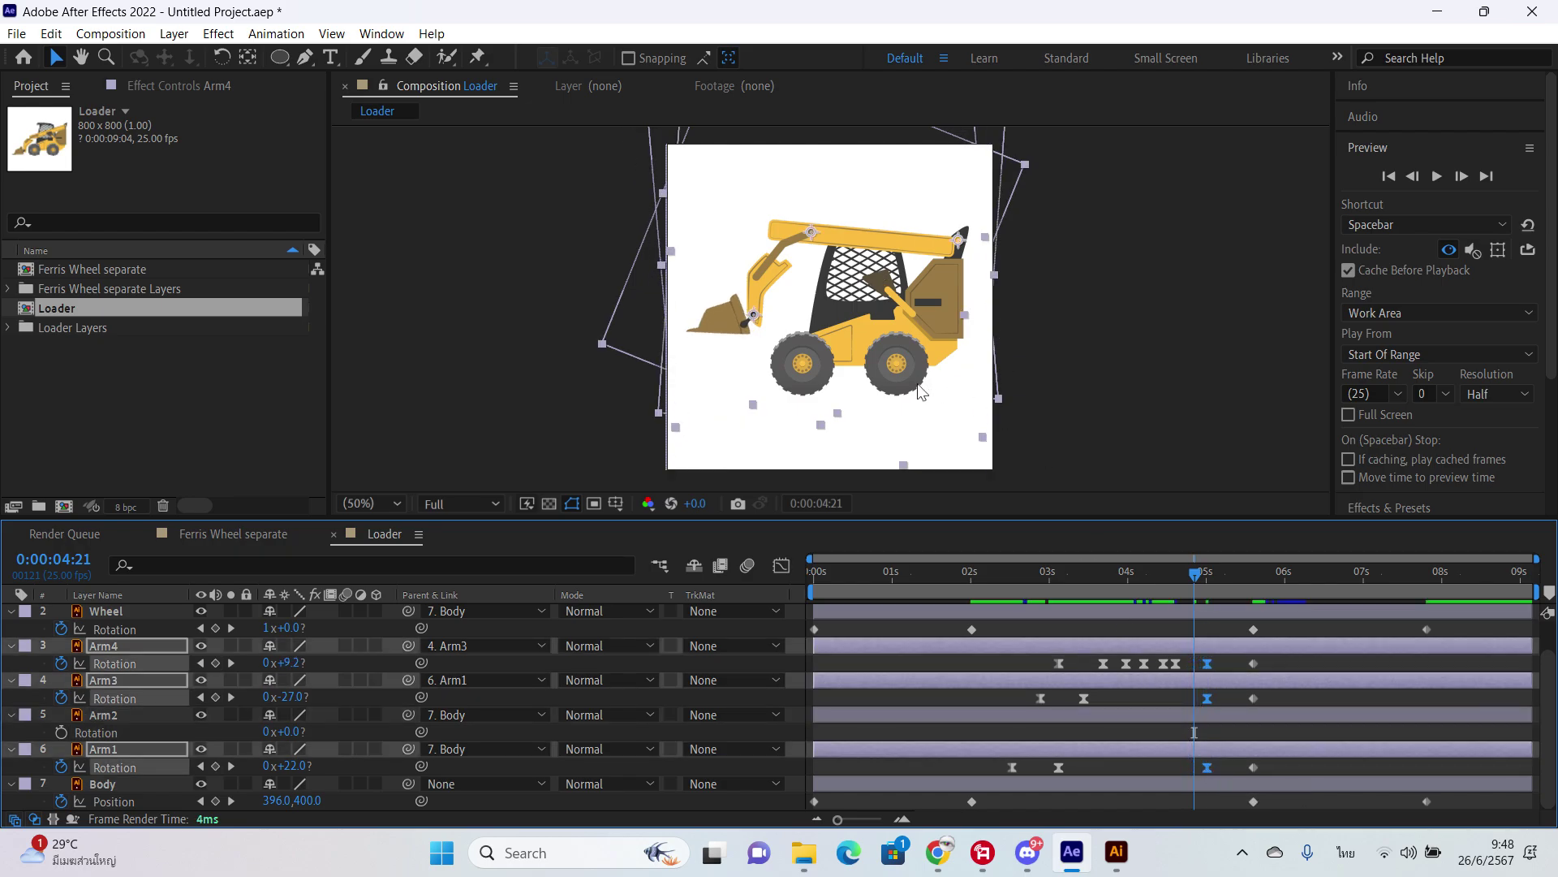
{"action": "left_click", "coordinate": [1175, 698]}
{"action": "left_click", "coordinate": [1166, 679]}
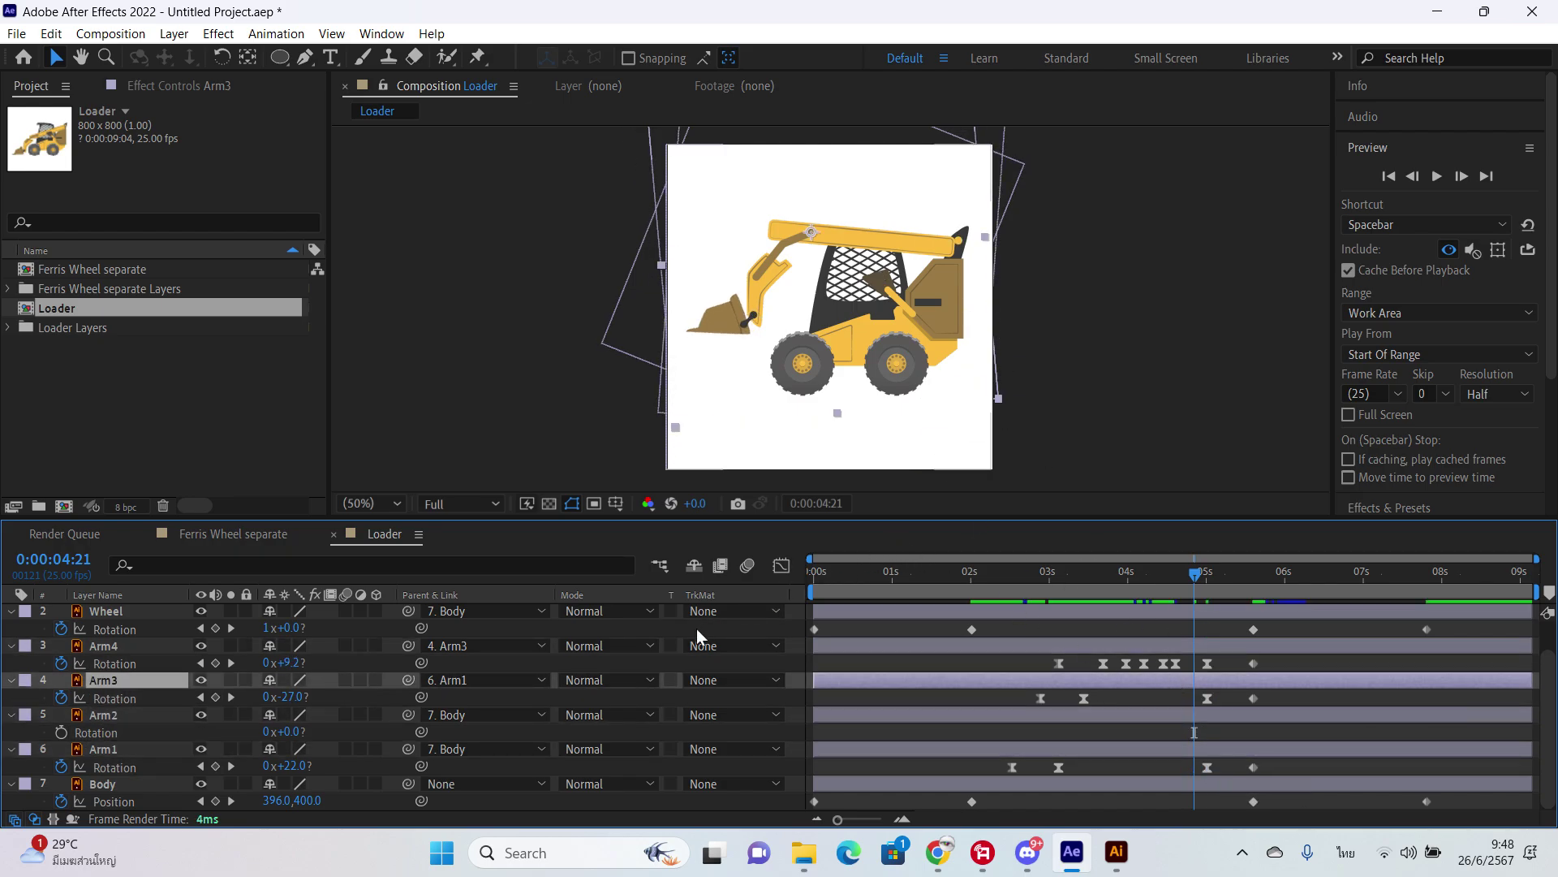
{"action": "left_click_drag", "start_coordinate": [298, 703], "coordinate": [317, 698]}
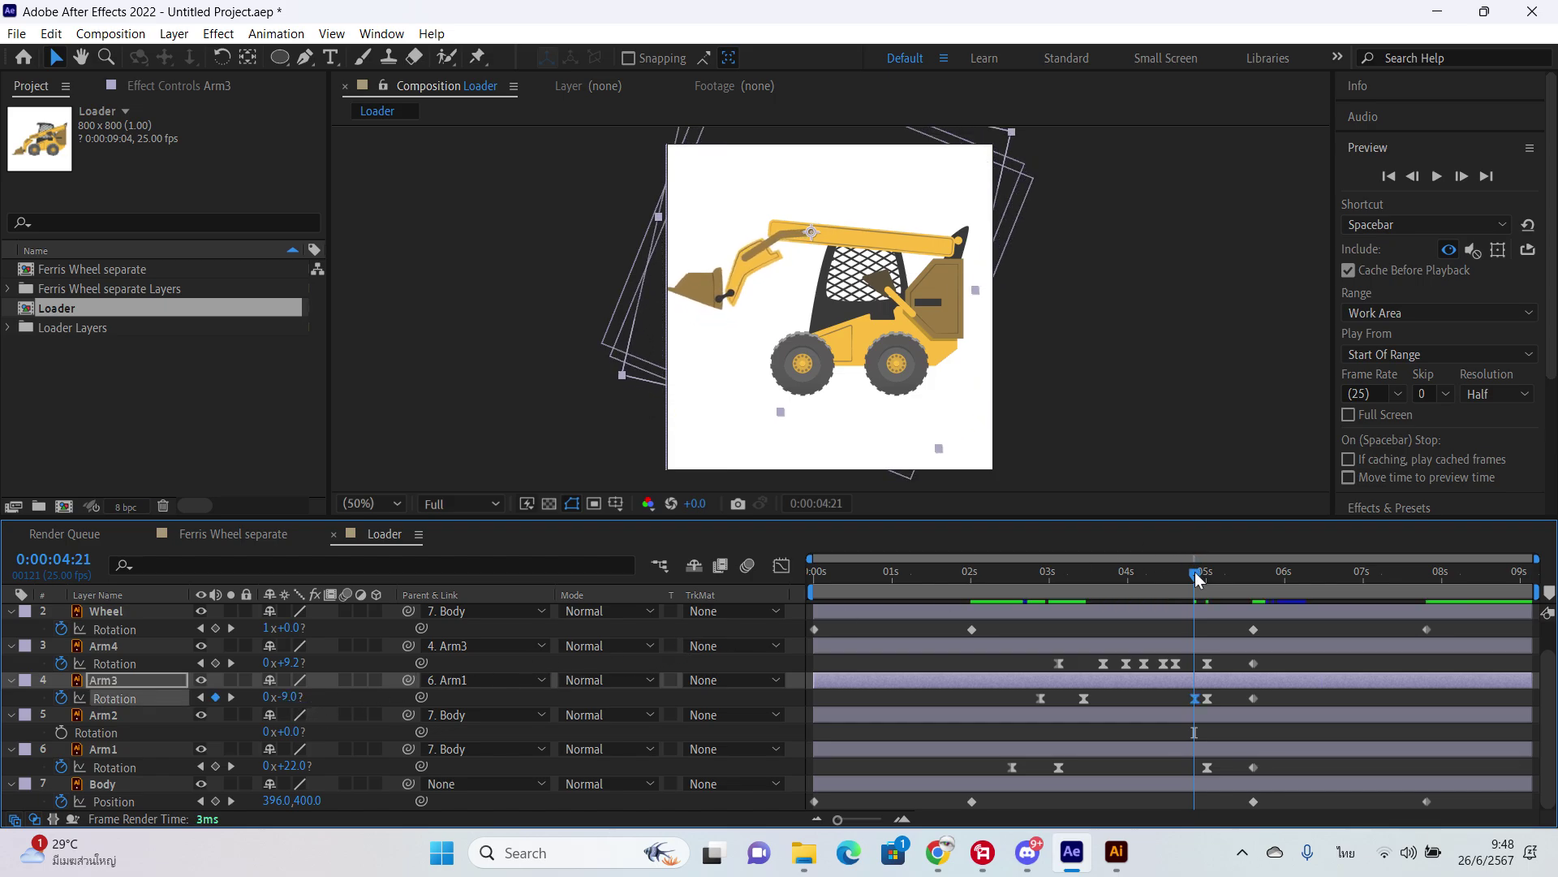
{"action": "mouse_move", "coordinate": [1196, 577]}
{"action": "left_mouse_down"}
{"action": "mouse_move", "coordinate": [1232, 573]}
{"action": "mouse_move", "coordinate": [1199, 588]}
{"action": "mouse_move", "coordinate": [1213, 586]}
{"action": "left_mouse_up"}
{"action": "key", "text": "ctrl+z"}
{"action": "key", "text": "ctrl+z"}
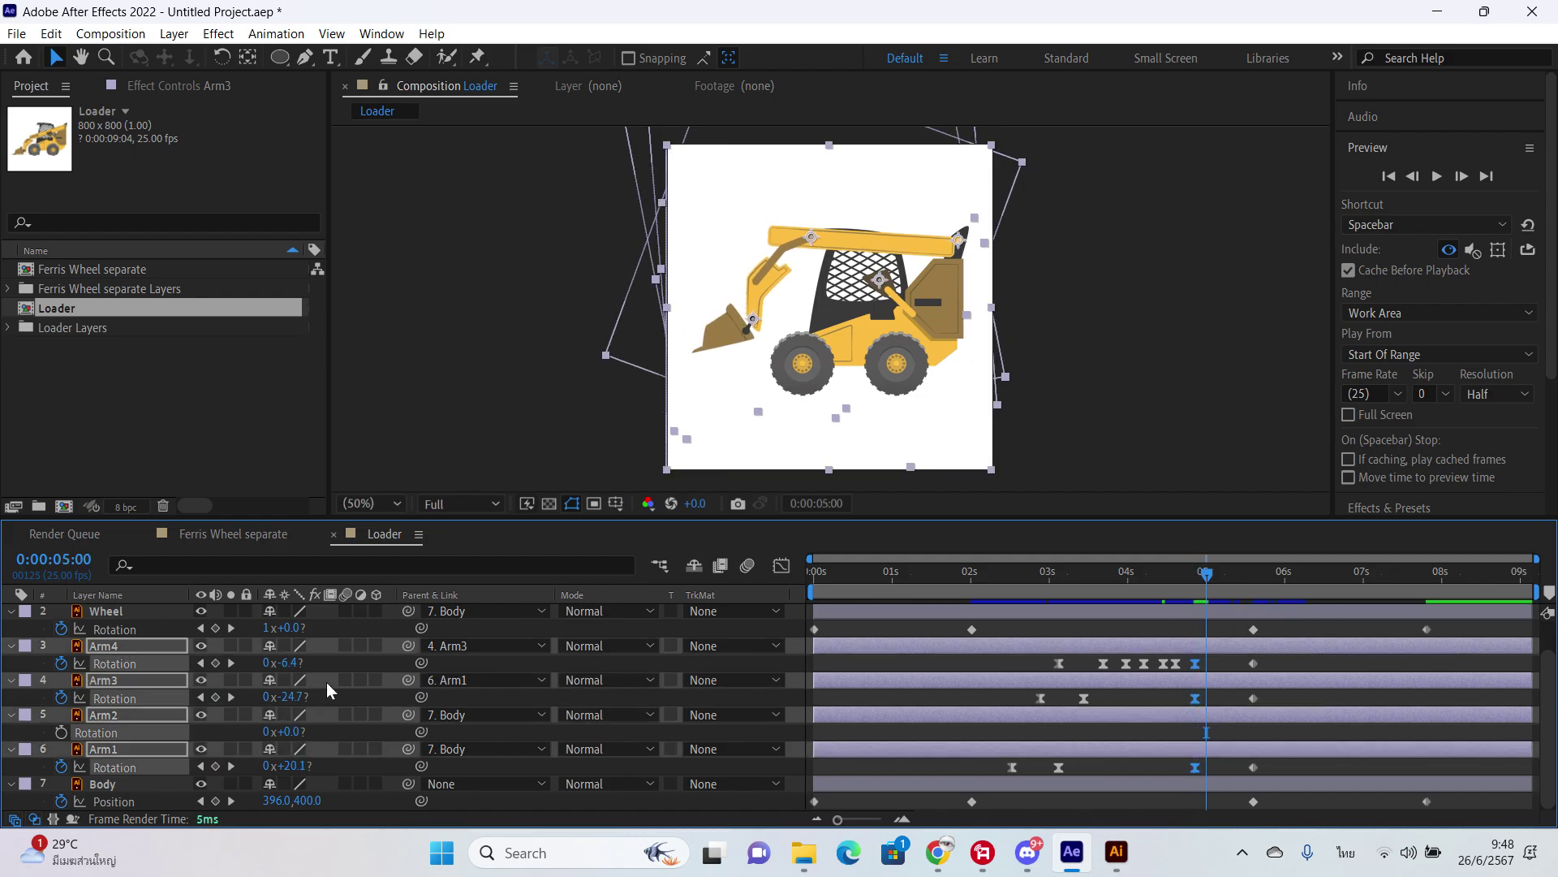
Step: Set Arm3's Rotation to -13.7° at 5:00 and scrub to 5:12 to check the arms' return motion
{"action": "left_click", "coordinate": [326, 682]}
{"action": "left_click_drag", "start_coordinate": [286, 696], "coordinate": [325, 696]}
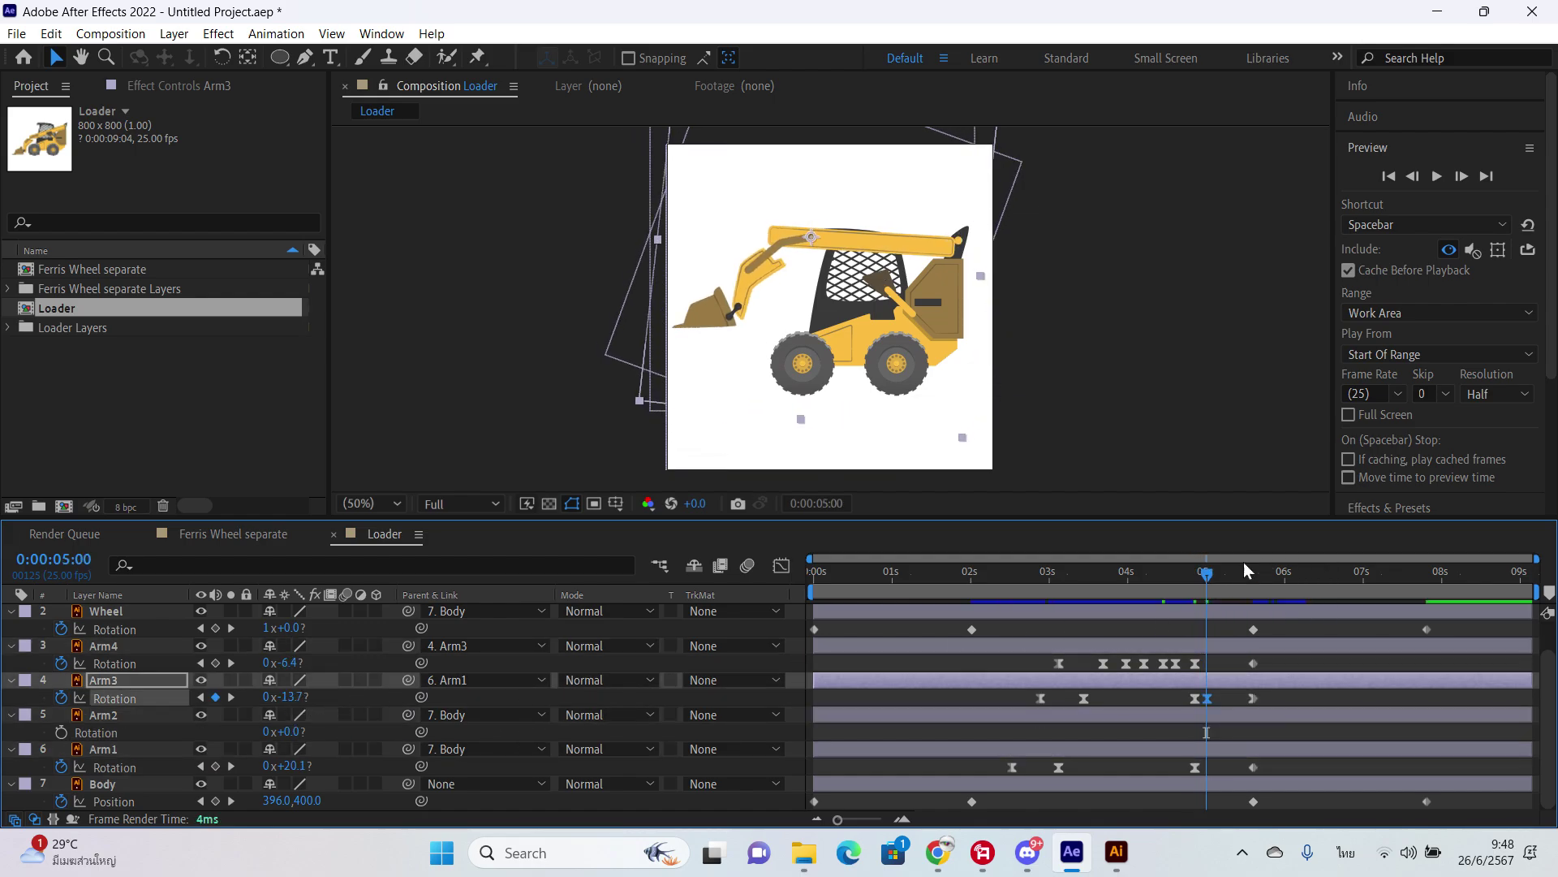
{"action": "mouse_move", "coordinate": [1210, 578]}
{"action": "left_mouse_down"}
{"action": "mouse_move", "coordinate": [1161, 581]}
{"action": "mouse_move", "coordinate": [1236, 583]}
{"action": "left_mouse_up"}
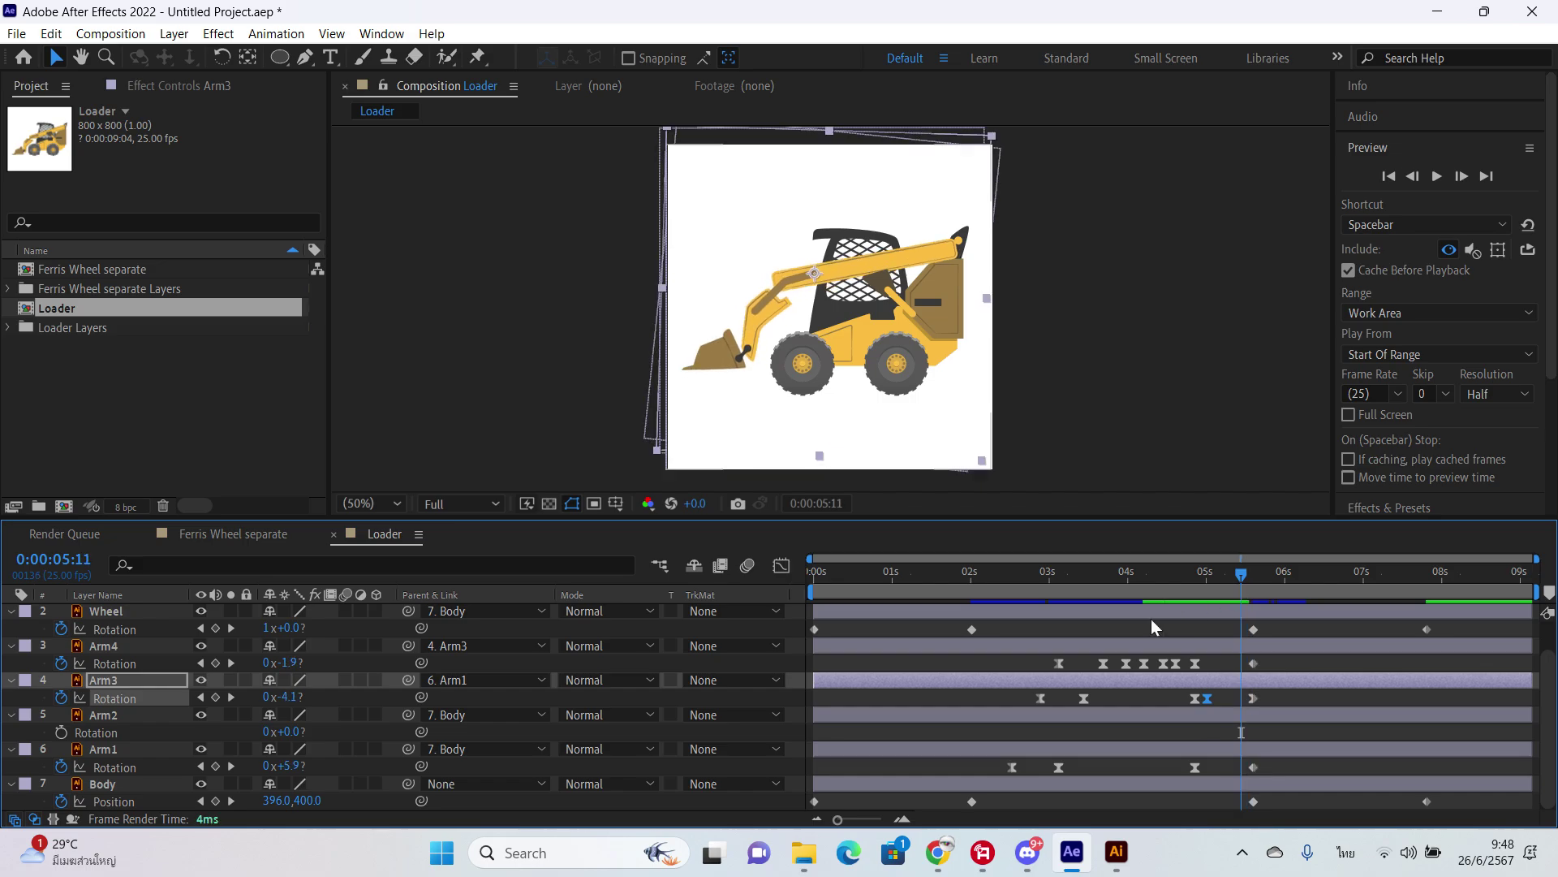
{"action": "left_click", "coordinate": [288, 696]}
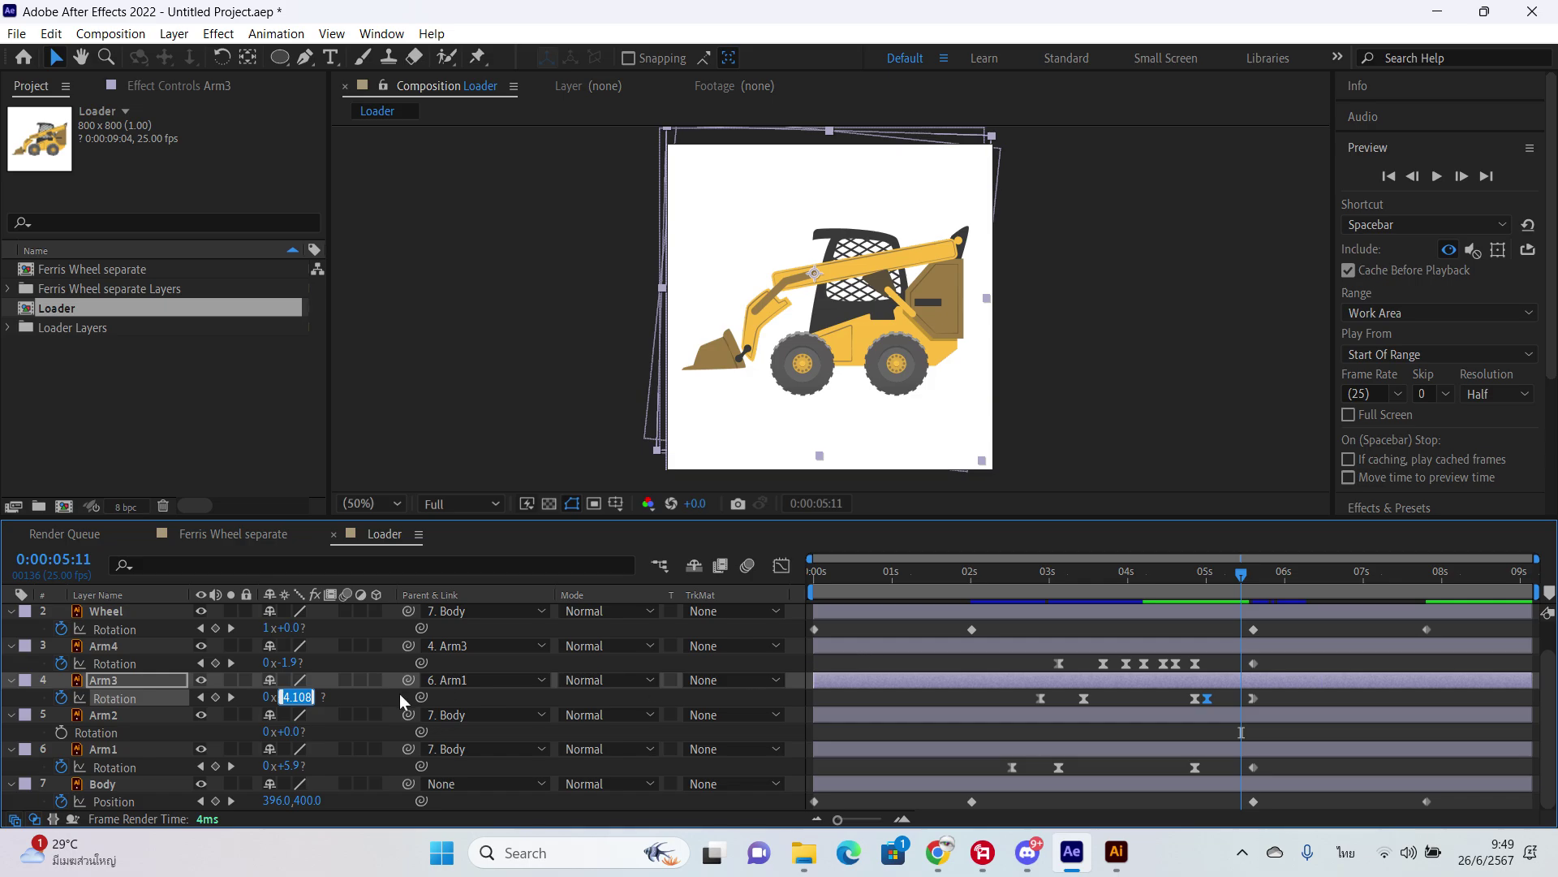
{"action": "left_click", "coordinate": [332, 708]}
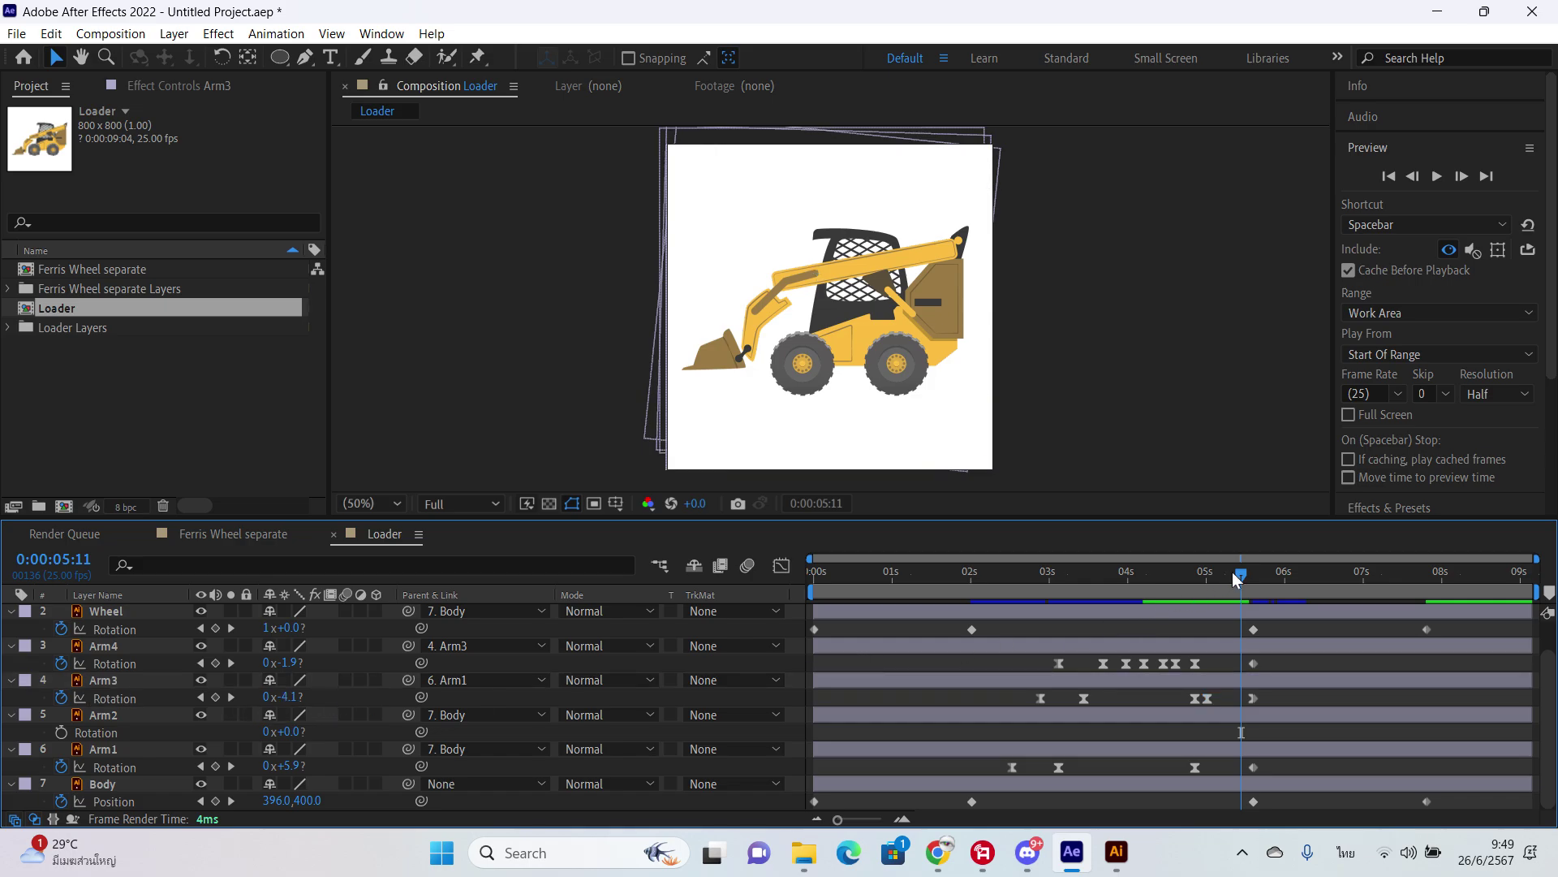
{"action": "left_click", "coordinate": [1252, 575]}
{"action": "left_click_drag", "start_coordinate": [1252, 577], "coordinate": [1239, 588]}
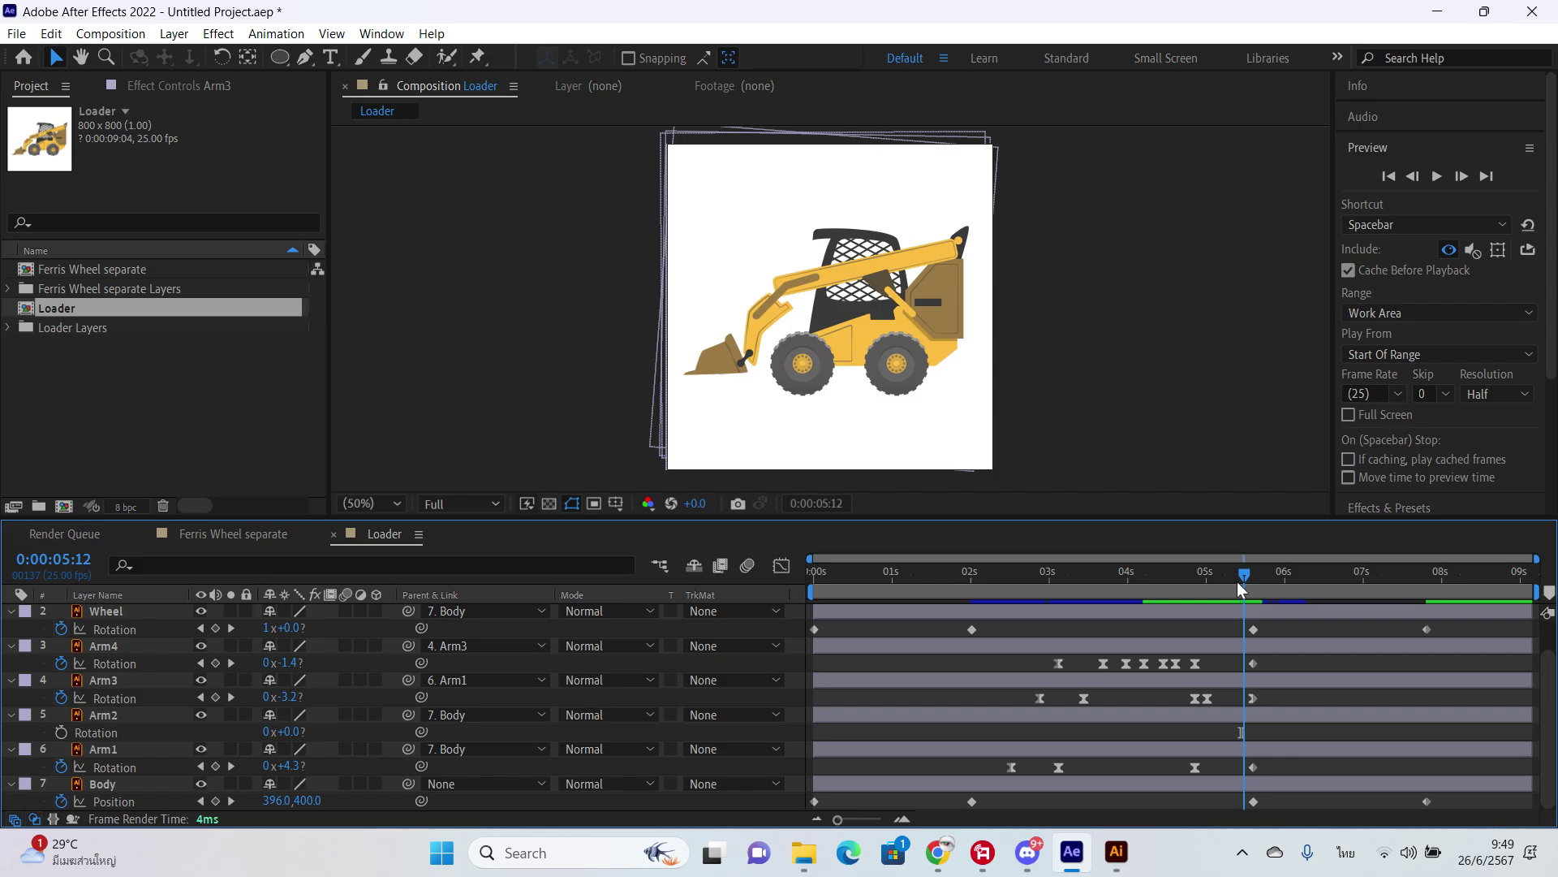
Step: Shift Arm3's last three Rotation keyframes about five frames later, and Arm1's last two eight frames later, ending at 5:23
{"action": "left_click_drag", "start_coordinate": [1270, 670], "coordinate": [1215, 700]}
{"action": "left_click_drag", "start_coordinate": [1272, 757], "coordinate": [1221, 776]}
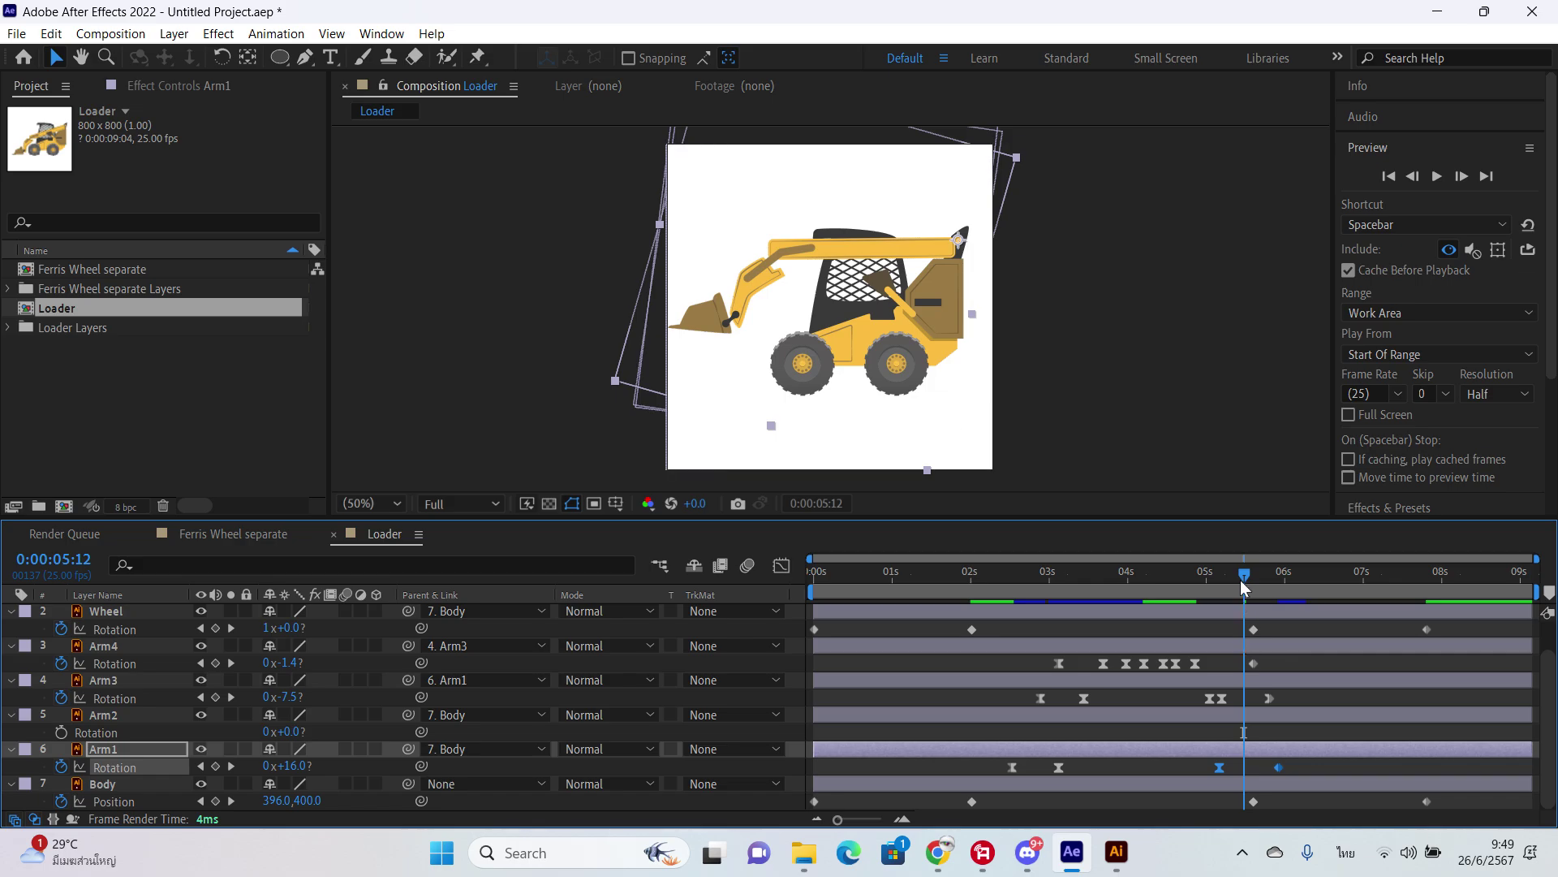
Step: Shift Body's last two Position keyframes eight frames later, starting at 5:23, and move both Wheel layers' third Rotation keyframes to 5:23
{"action": "left_click_drag", "start_coordinate": [1240, 580], "coordinate": [1275, 588]}
{"action": "left_click", "coordinate": [1253, 802]}
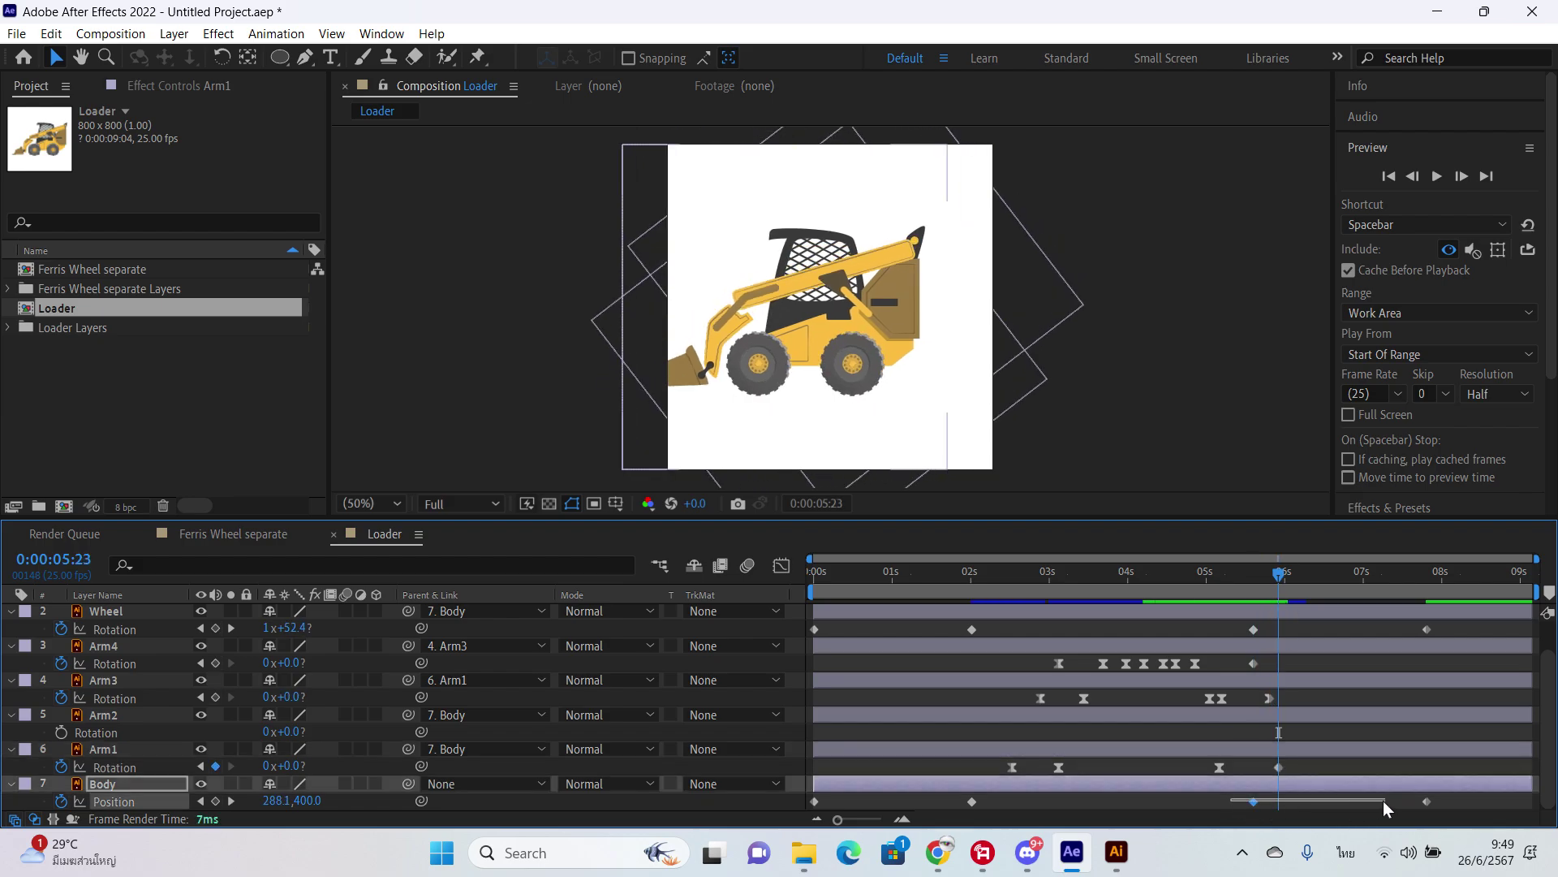
{"action": "left_click", "coordinate": [1427, 801], "text": "shift"}
{"action": "left_click_drag", "start_coordinate": [1251, 802], "coordinate": [1293, 800]}
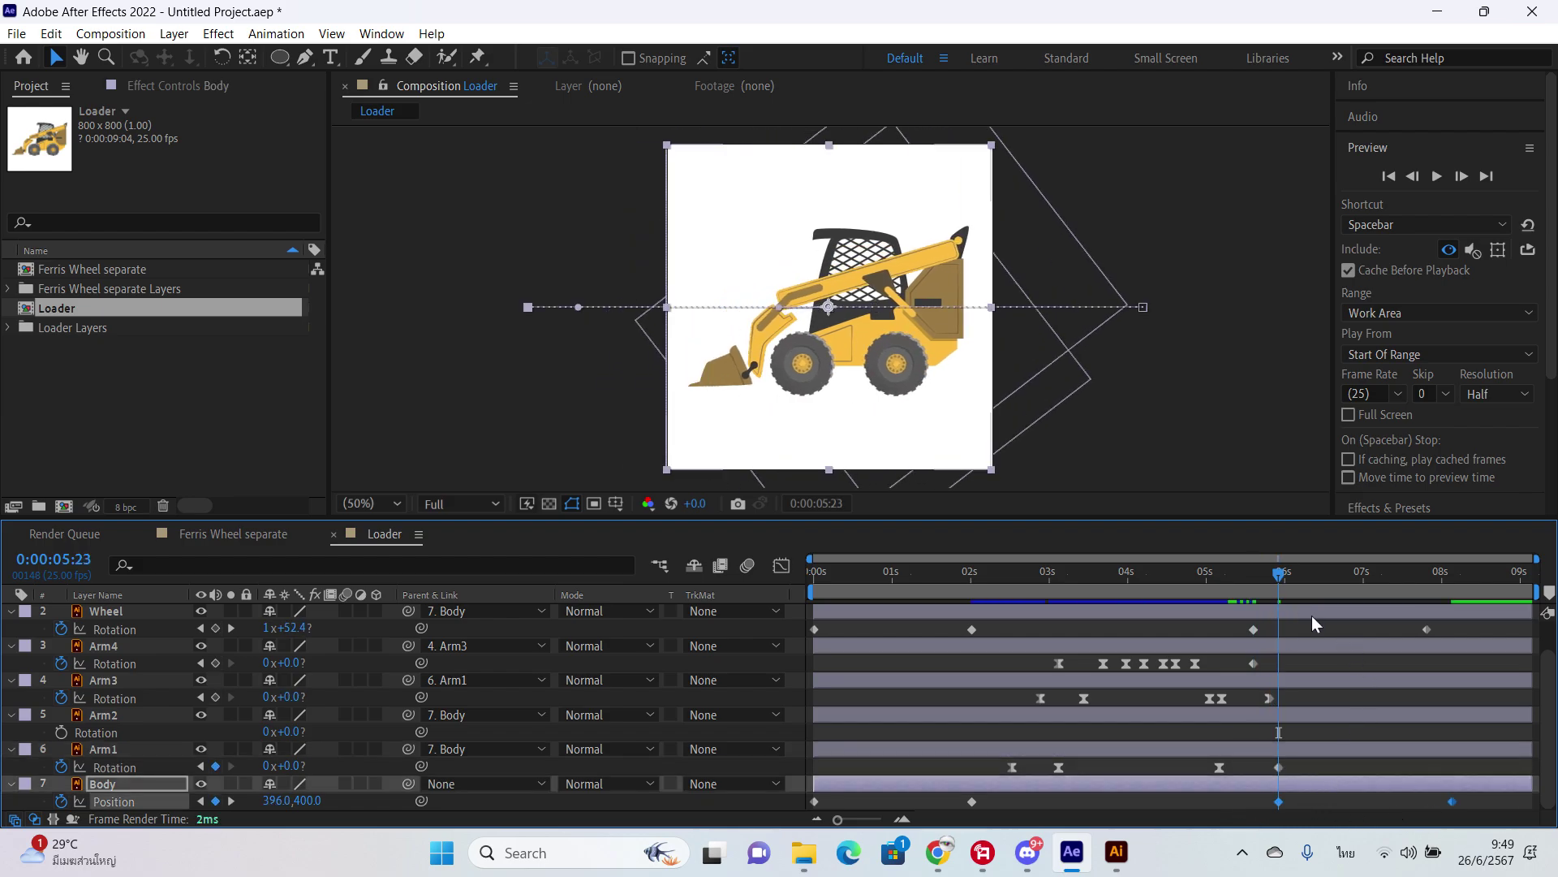
{"action": "left_click_drag", "start_coordinate": [1123, 569], "coordinate": [1280, 664]}
{"action": "scroll", "coordinate": [1260, 620], "scroll_direction": "up", "scroll_amount": 1}
{"action": "scroll", "coordinate": [1320, 643], "scroll_direction": "down", "scroll_amount": 1}
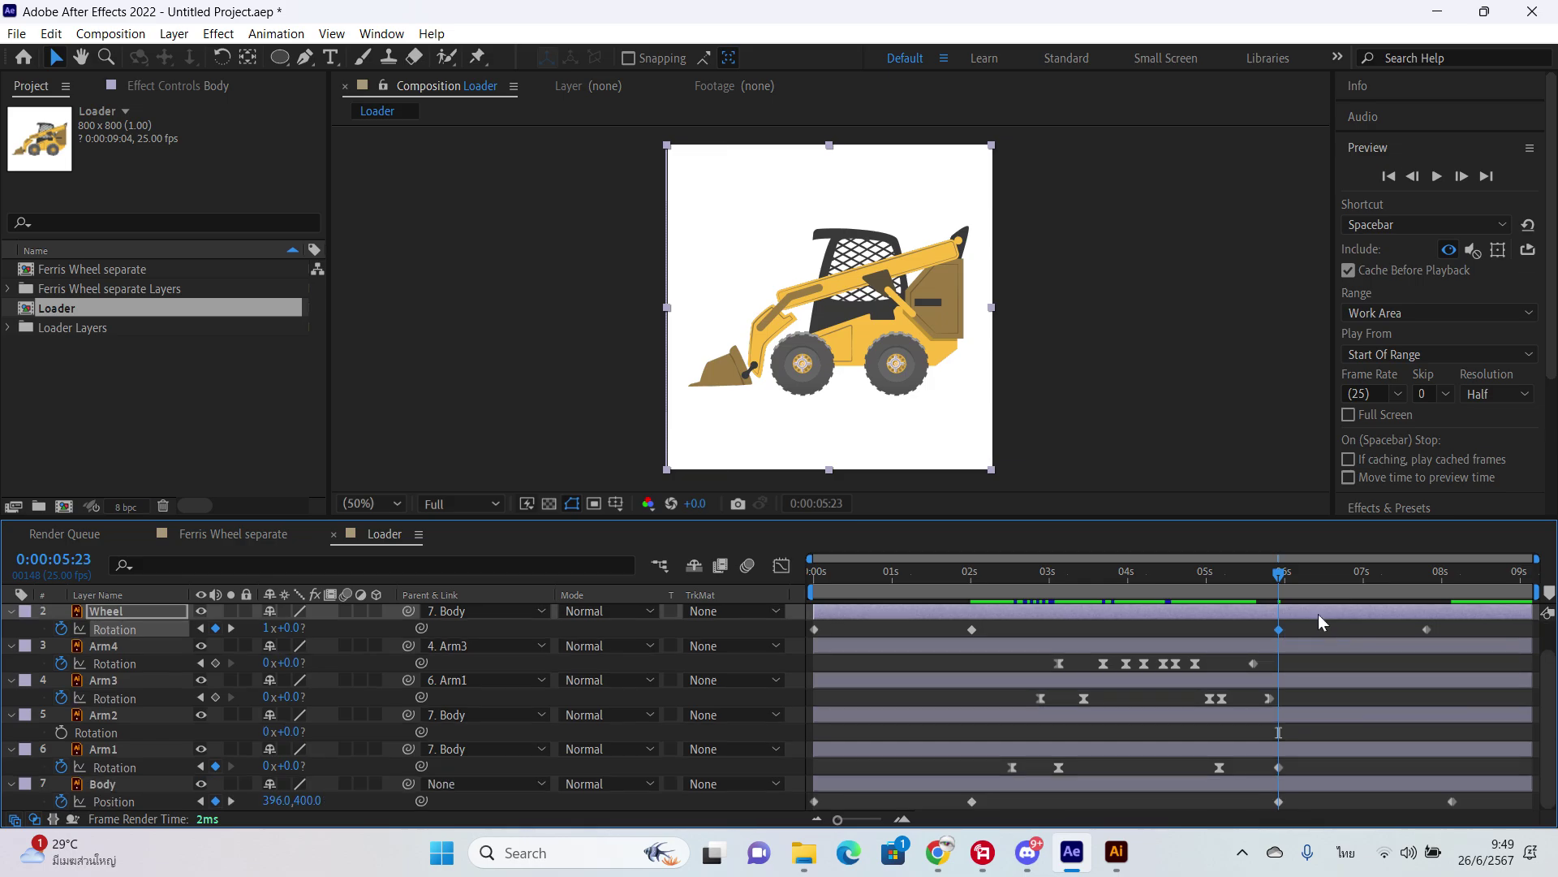
Step: Preview the loader animation and go to 2:00, where the drive-in ends
{"action": "left_click", "coordinate": [1437, 176]}
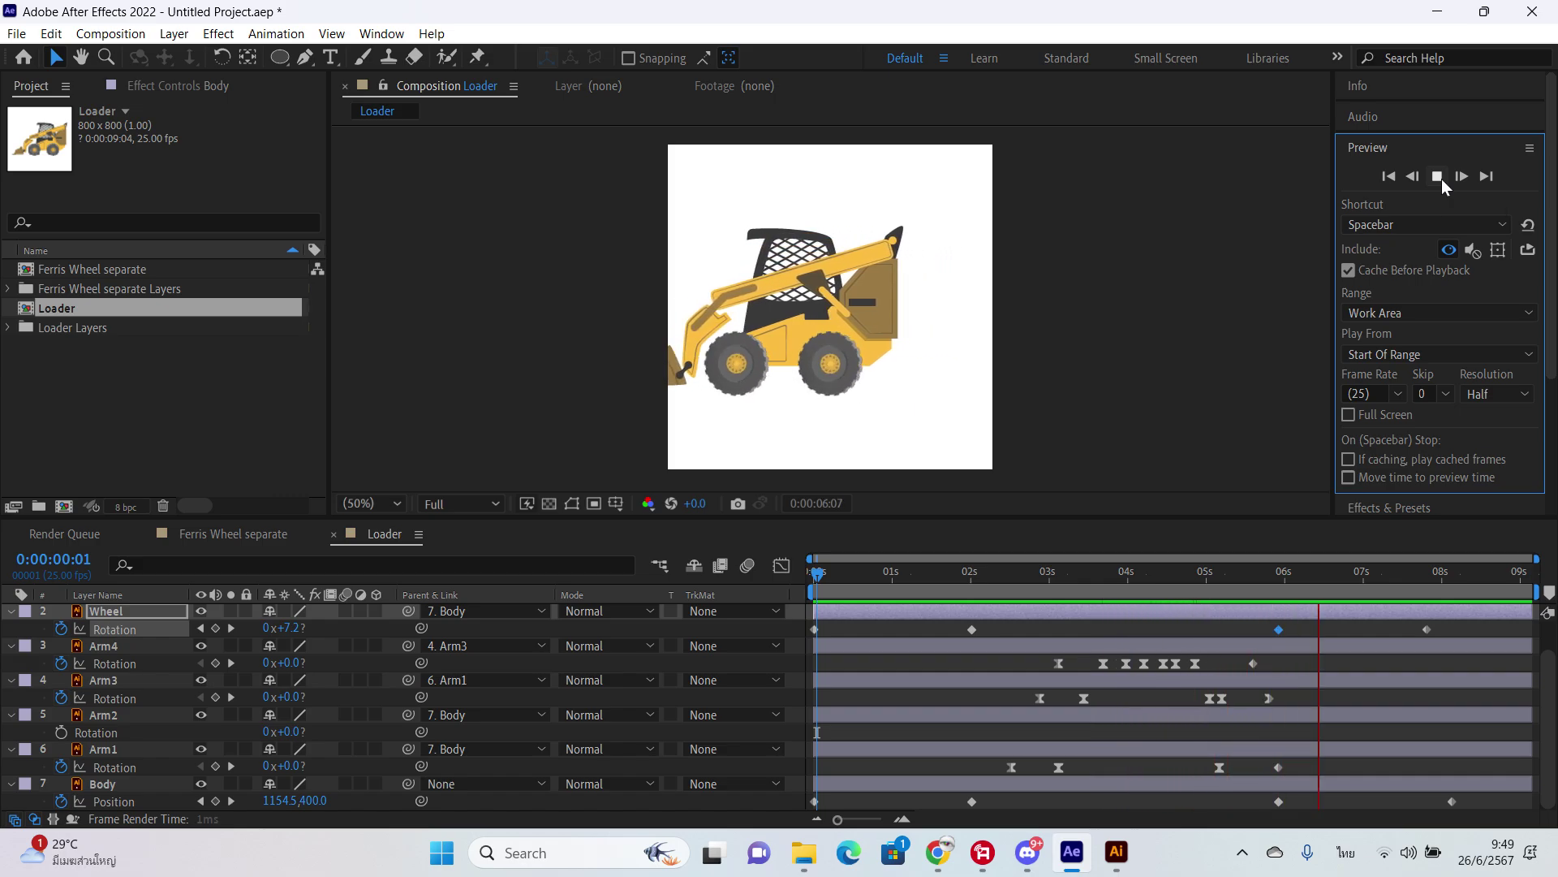
{"action": "left_click", "coordinate": [1442, 178]}
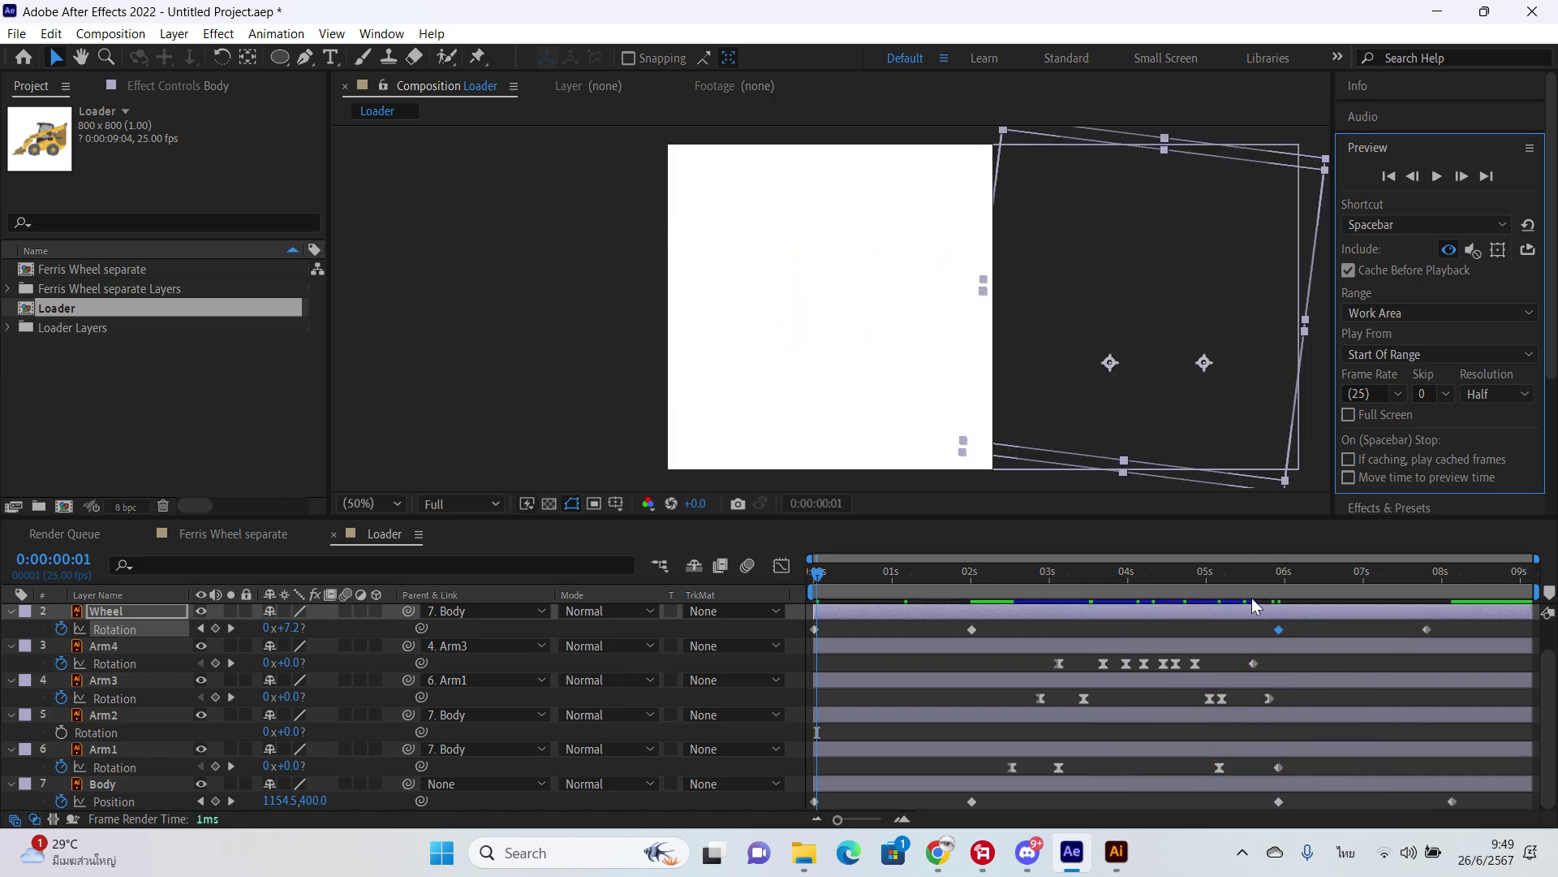
{"action": "left_click_drag", "start_coordinate": [1254, 605], "coordinate": [974, 607]}
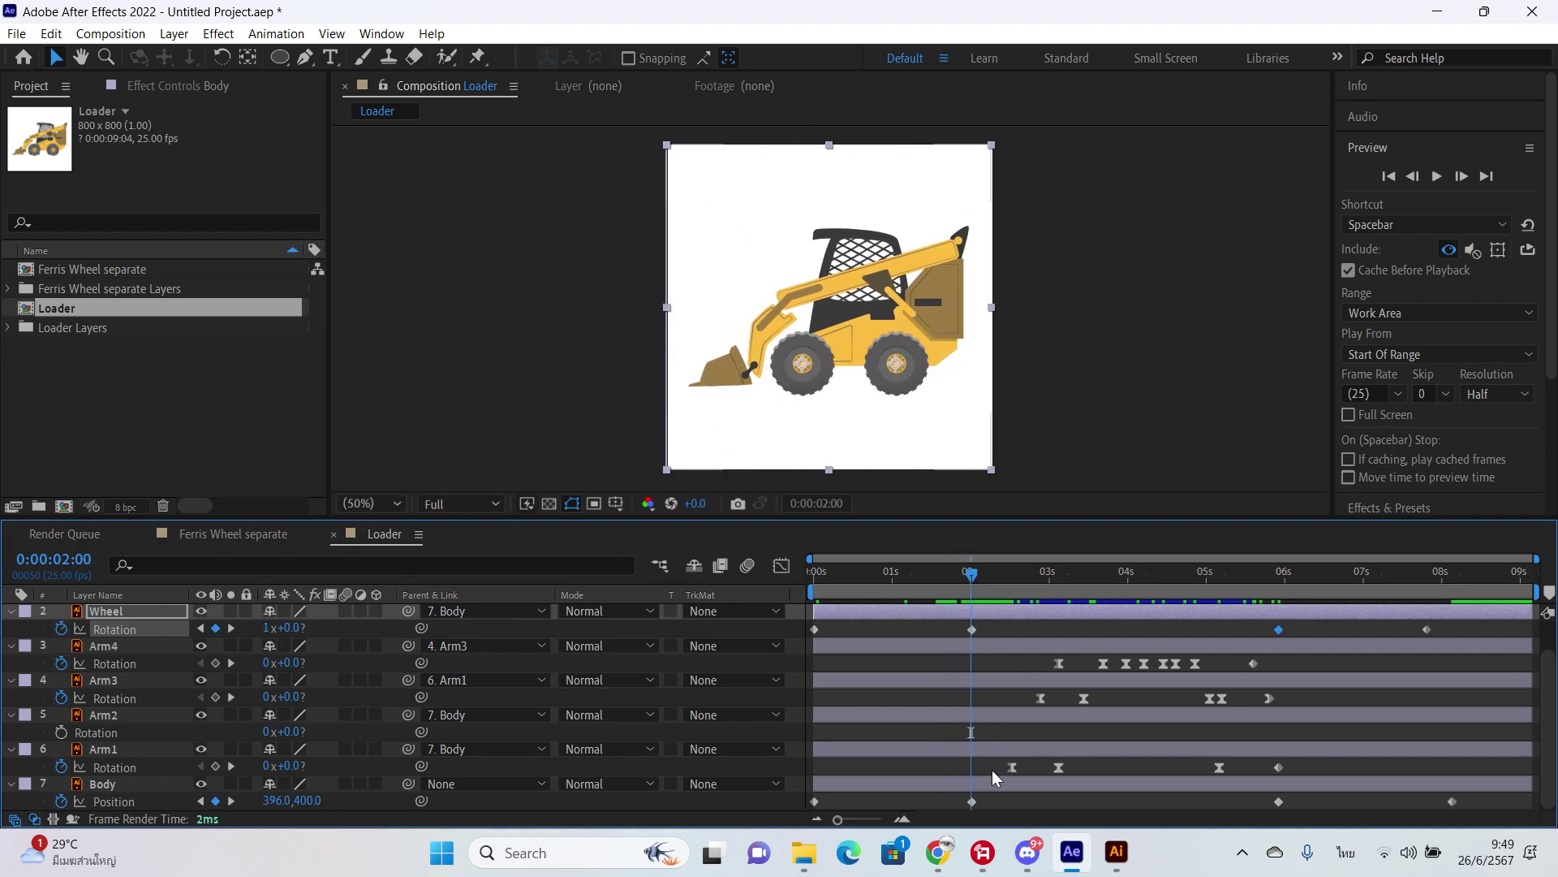
Step: Apply Easy Ease to all four Body Position keyframes and return to the start of the timeline
{"action": "left_click_drag", "start_coordinate": [1471, 802], "coordinate": [802, 802]}
{"action": "right_click", "coordinate": [818, 799]}
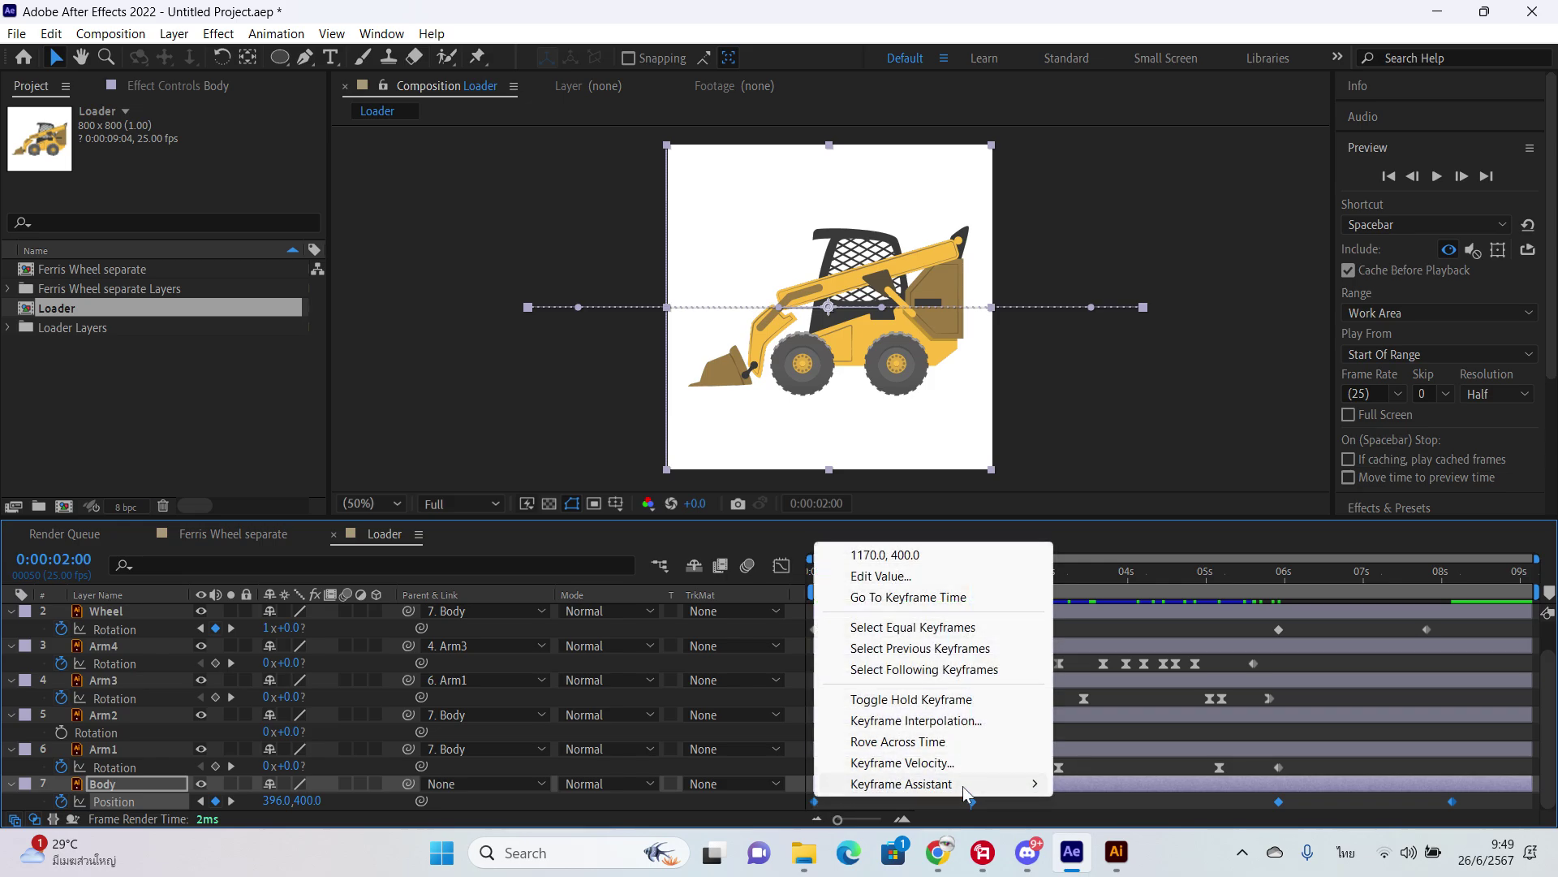
{"action": "mouse_move", "coordinate": [962, 785]}
{"action": "left_click", "coordinate": [1157, 659]}
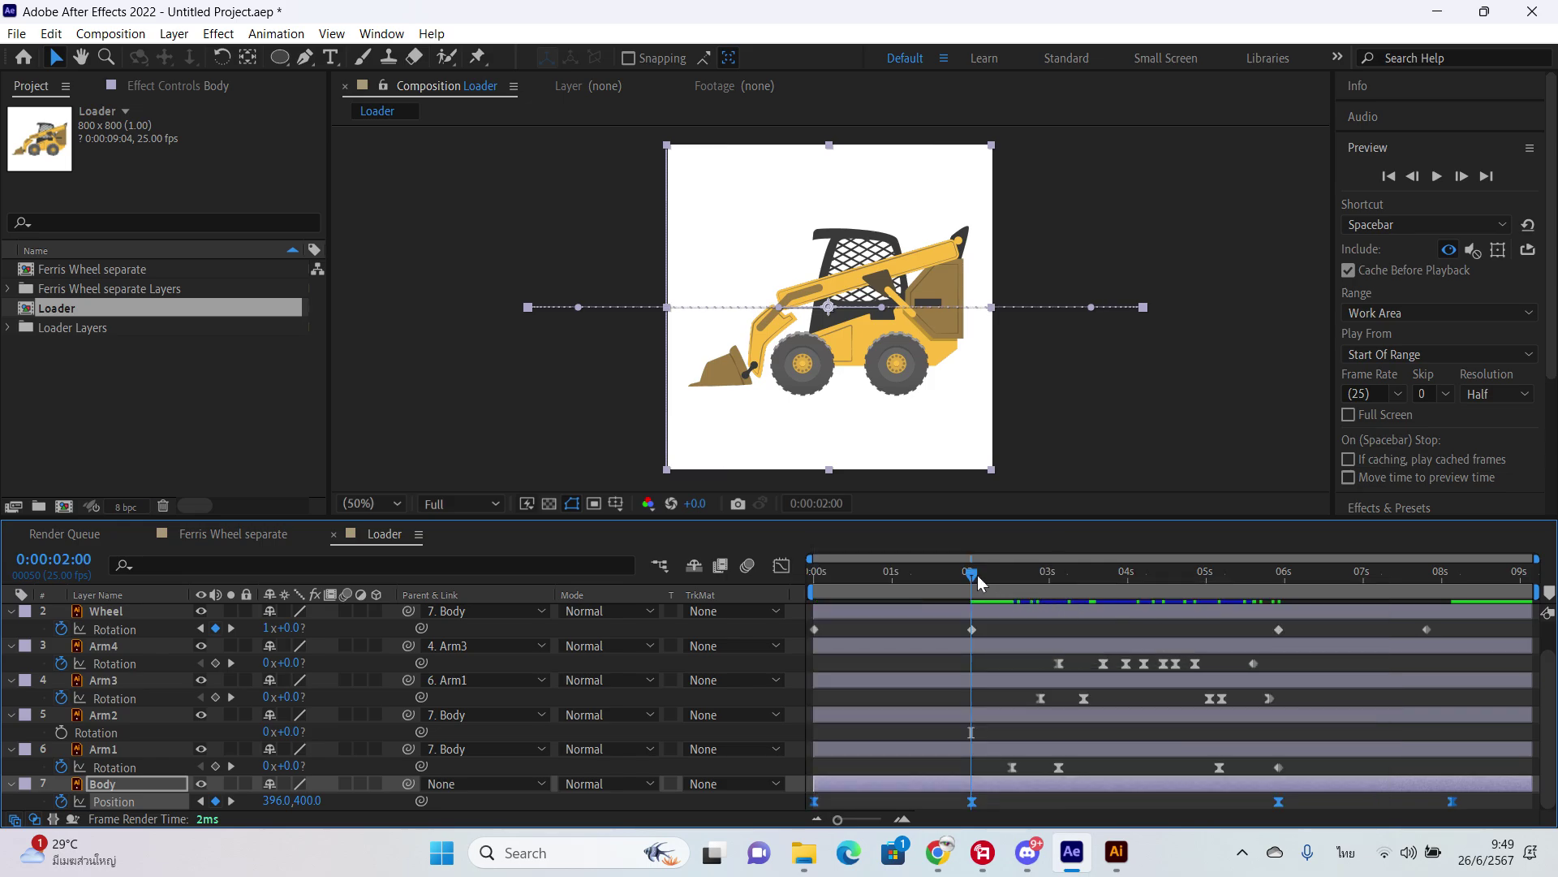
{"action": "key", "text": "Home"}
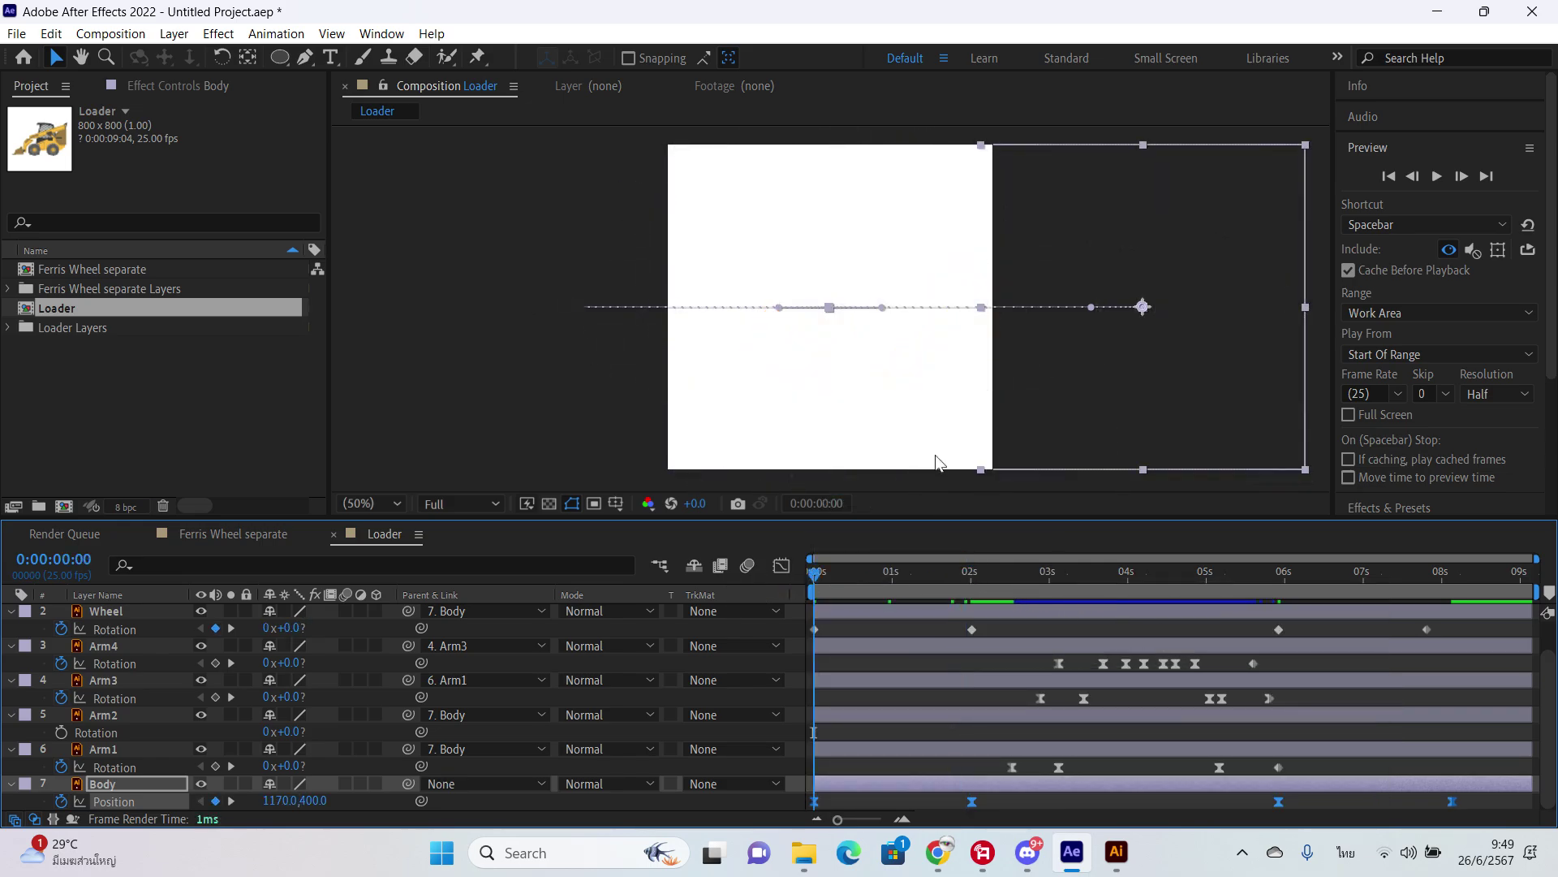